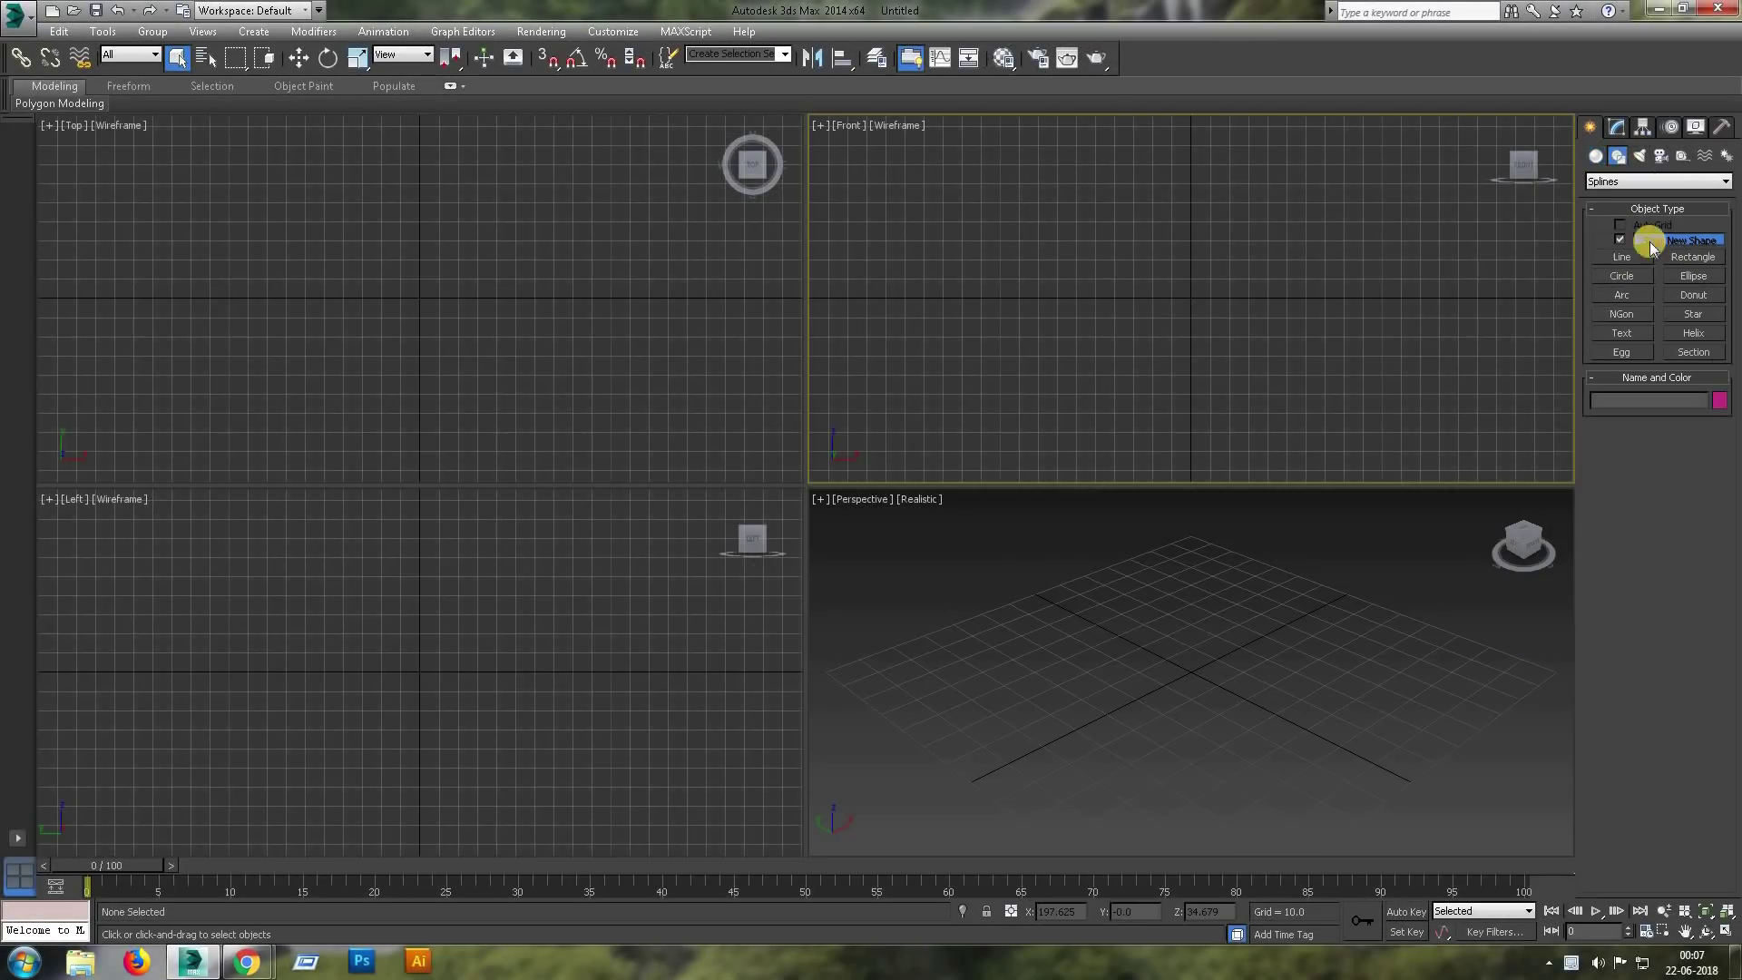
# Draw a circle spline in the Top view, then a small box on the circle's upper edge.
pyautogui.click(392, 330)
pyautogui.hotkey('alt', 'w')
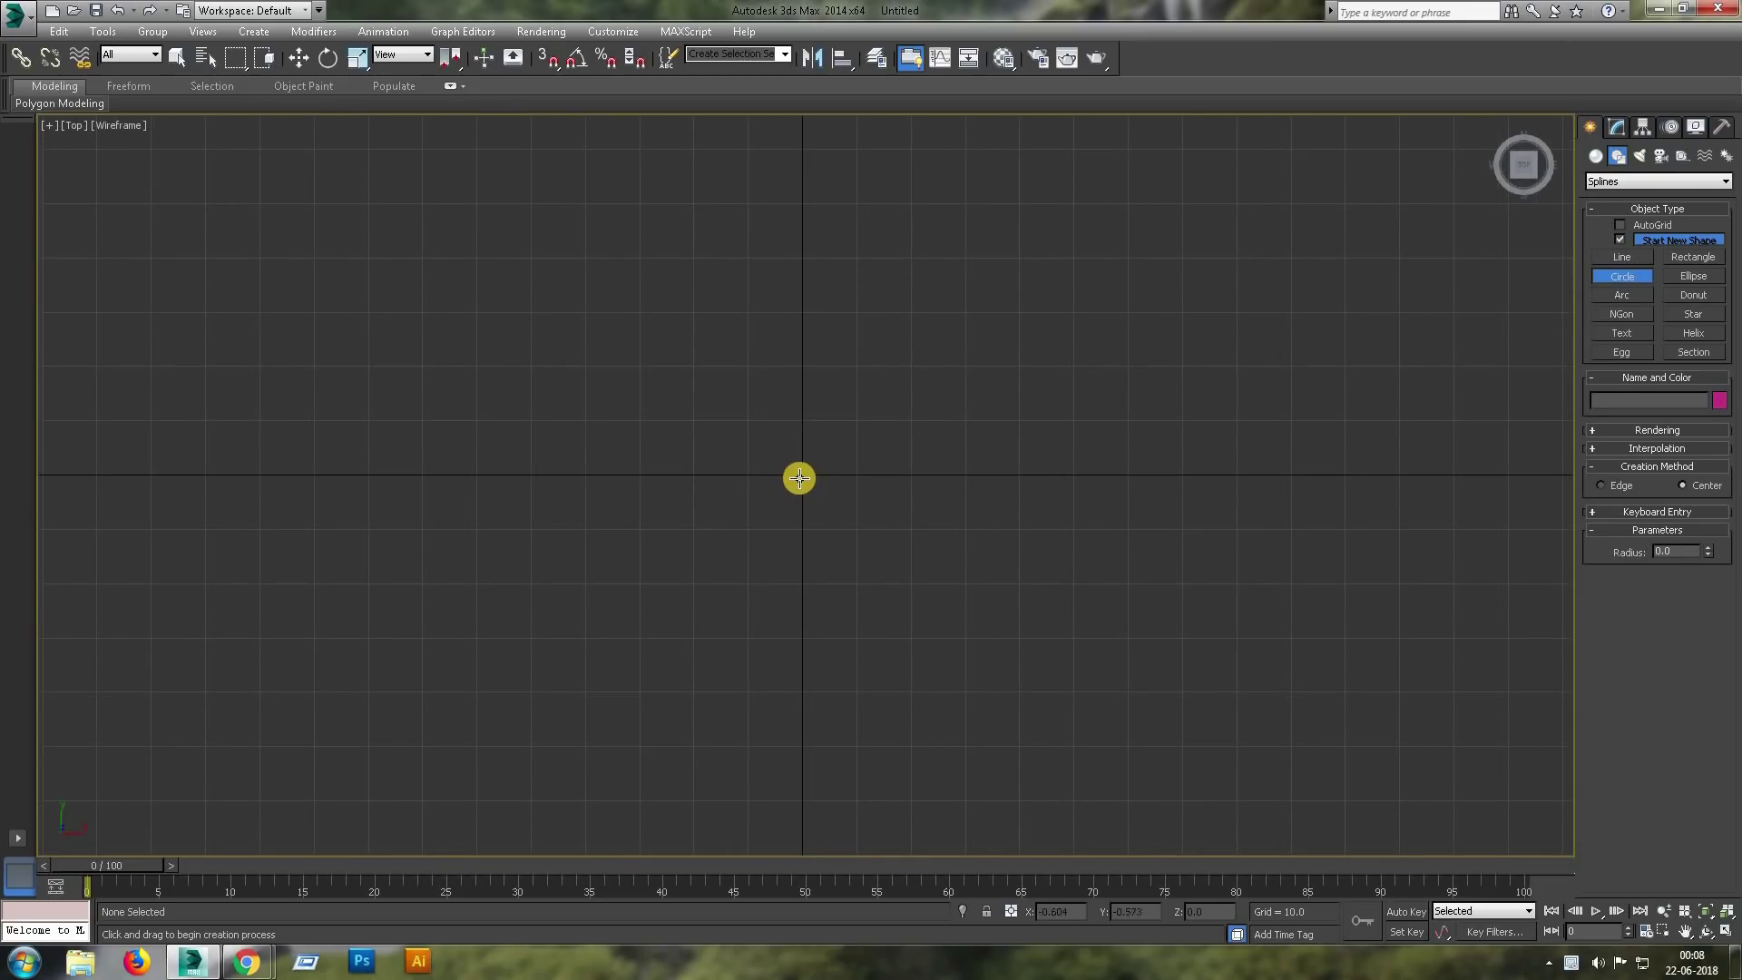
pyautogui.click(1596, 155)
pyautogui.click(1623, 242)
pyautogui.scroll(3, 711, 384)
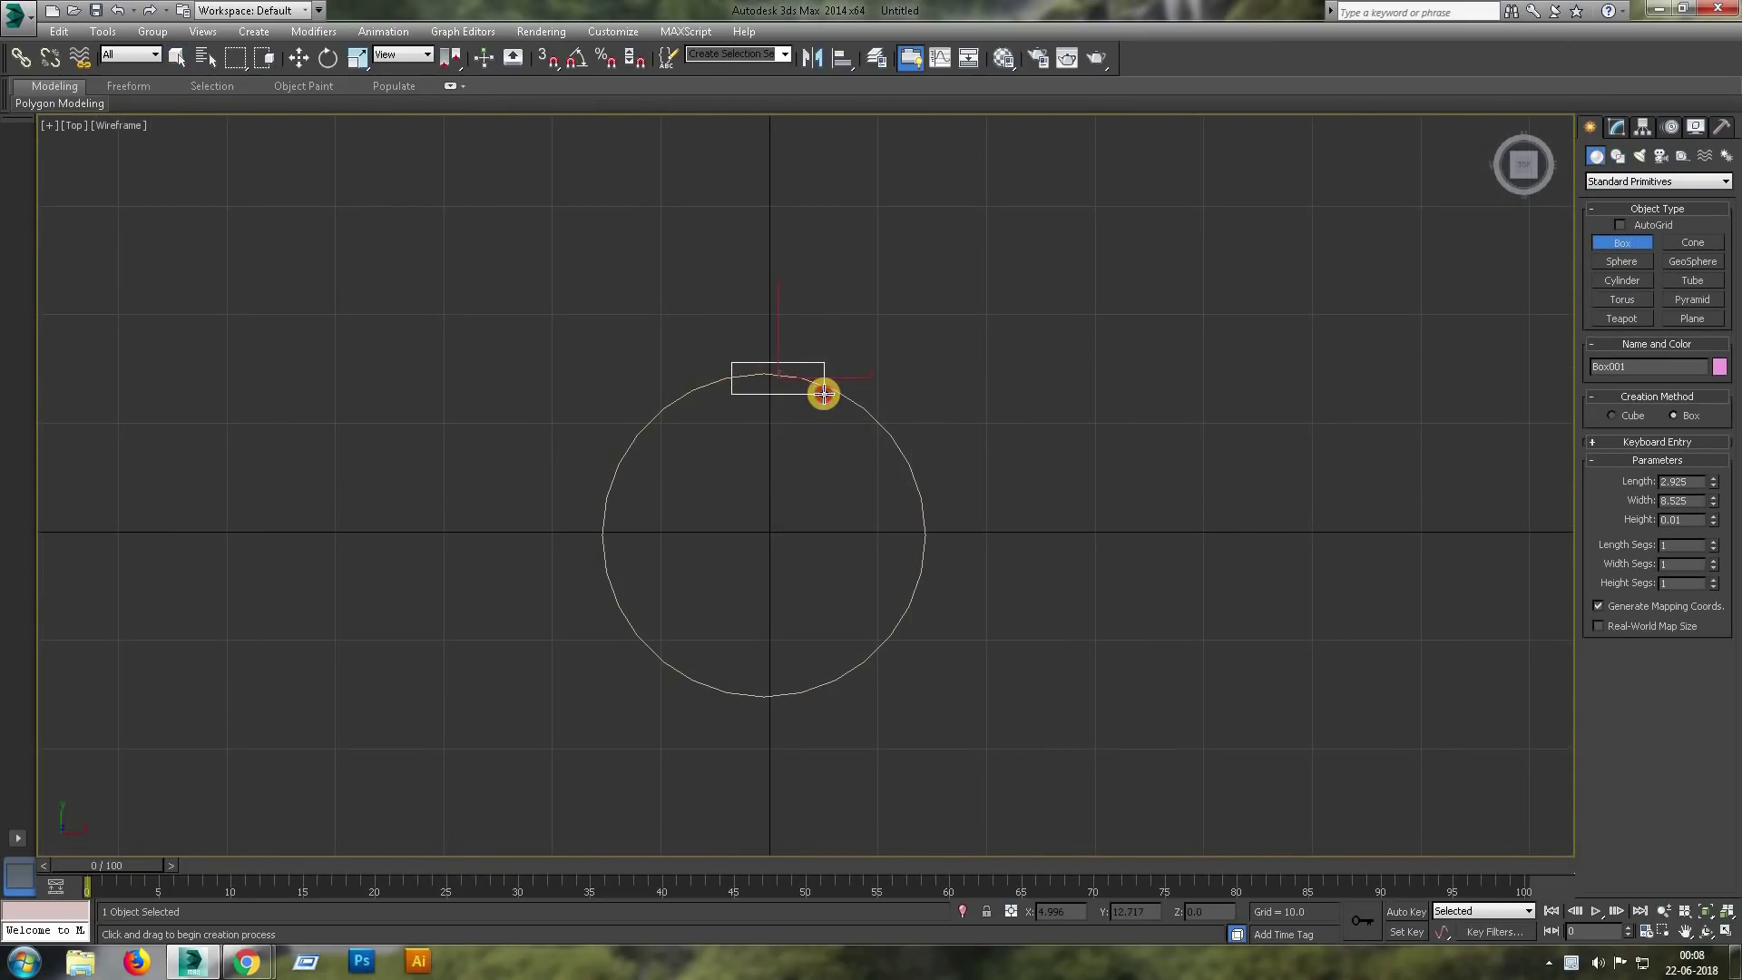
pyautogui.hotkey('alt', 'w')
pyautogui.click(1160, 411)
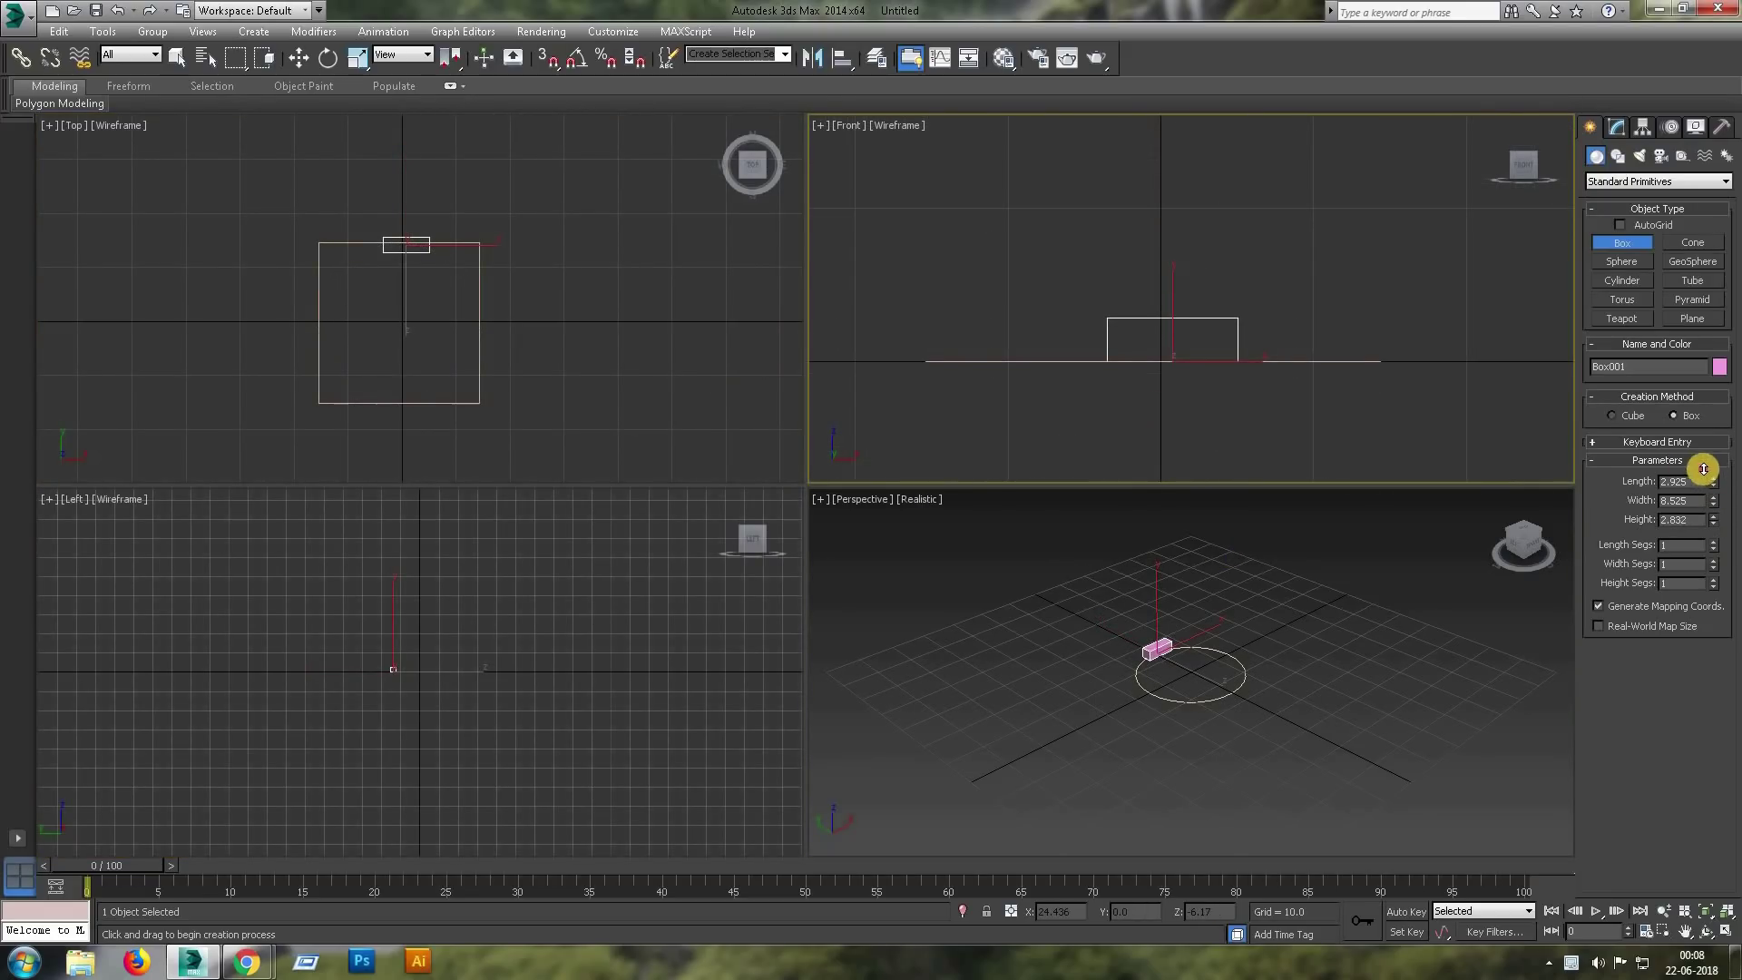
pyautogui.rightClick(1156, 587)
pyautogui.hotkey('alt', 'w')
pyautogui.scroll(4, 717, 458)
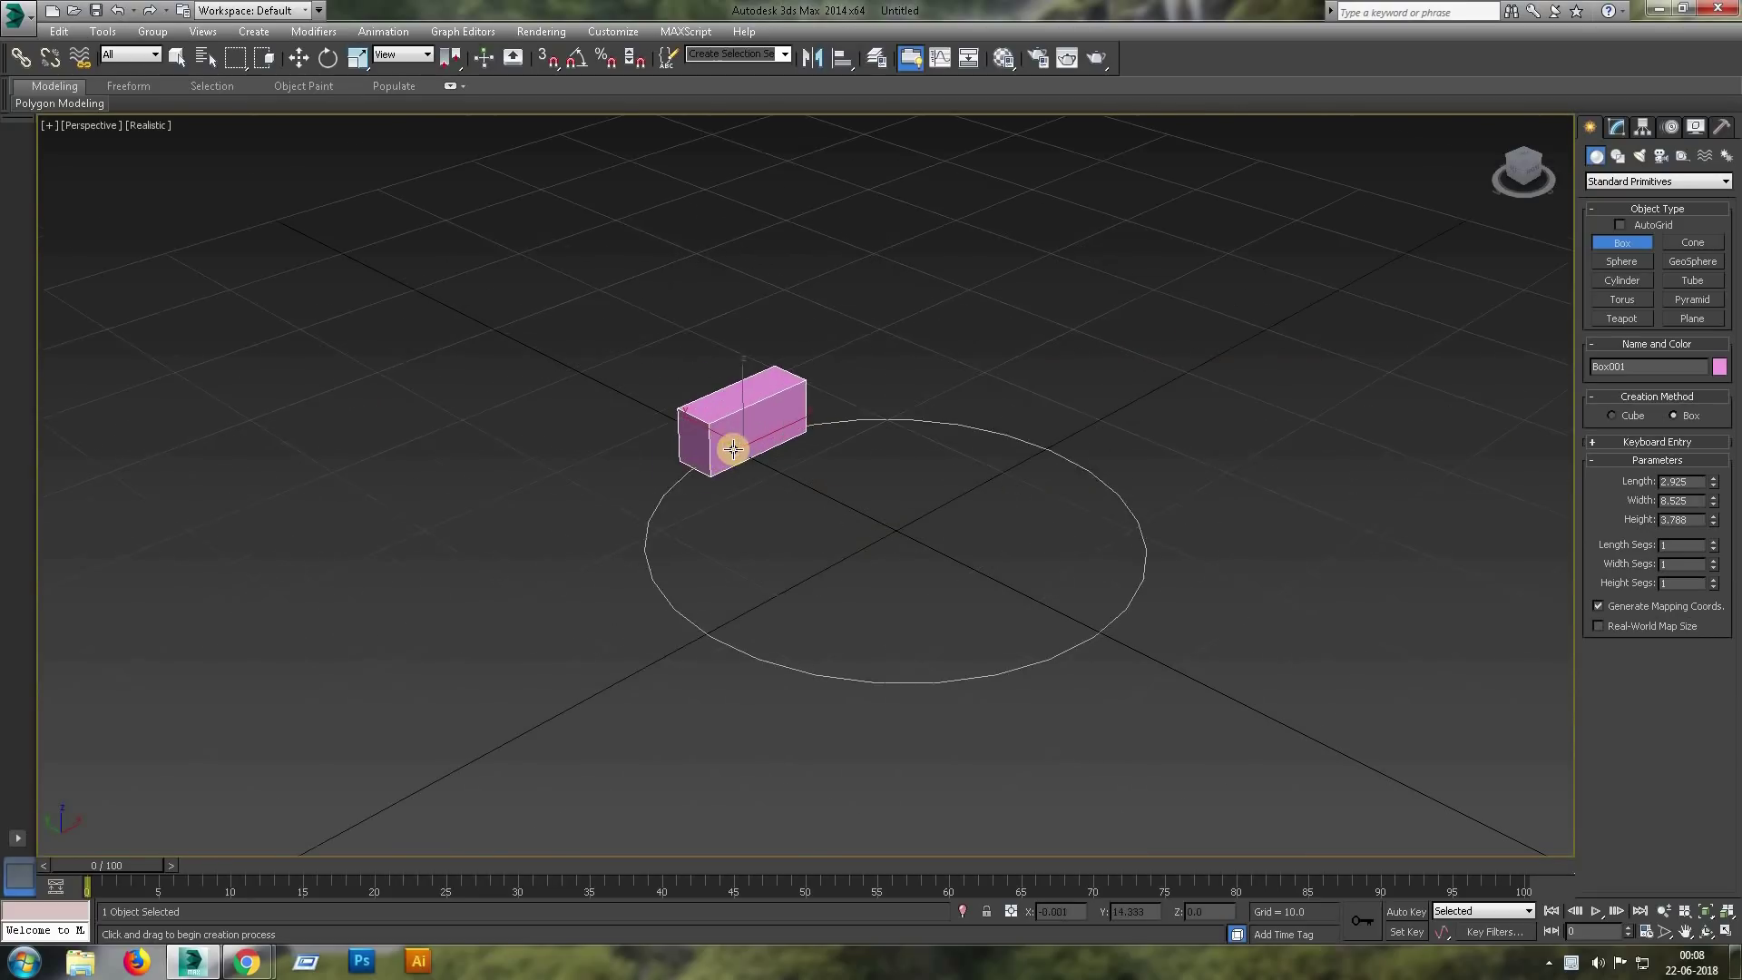
# Add Edit Poly and Noise modifiers to the box.
pyautogui.rightClick(815, 379)
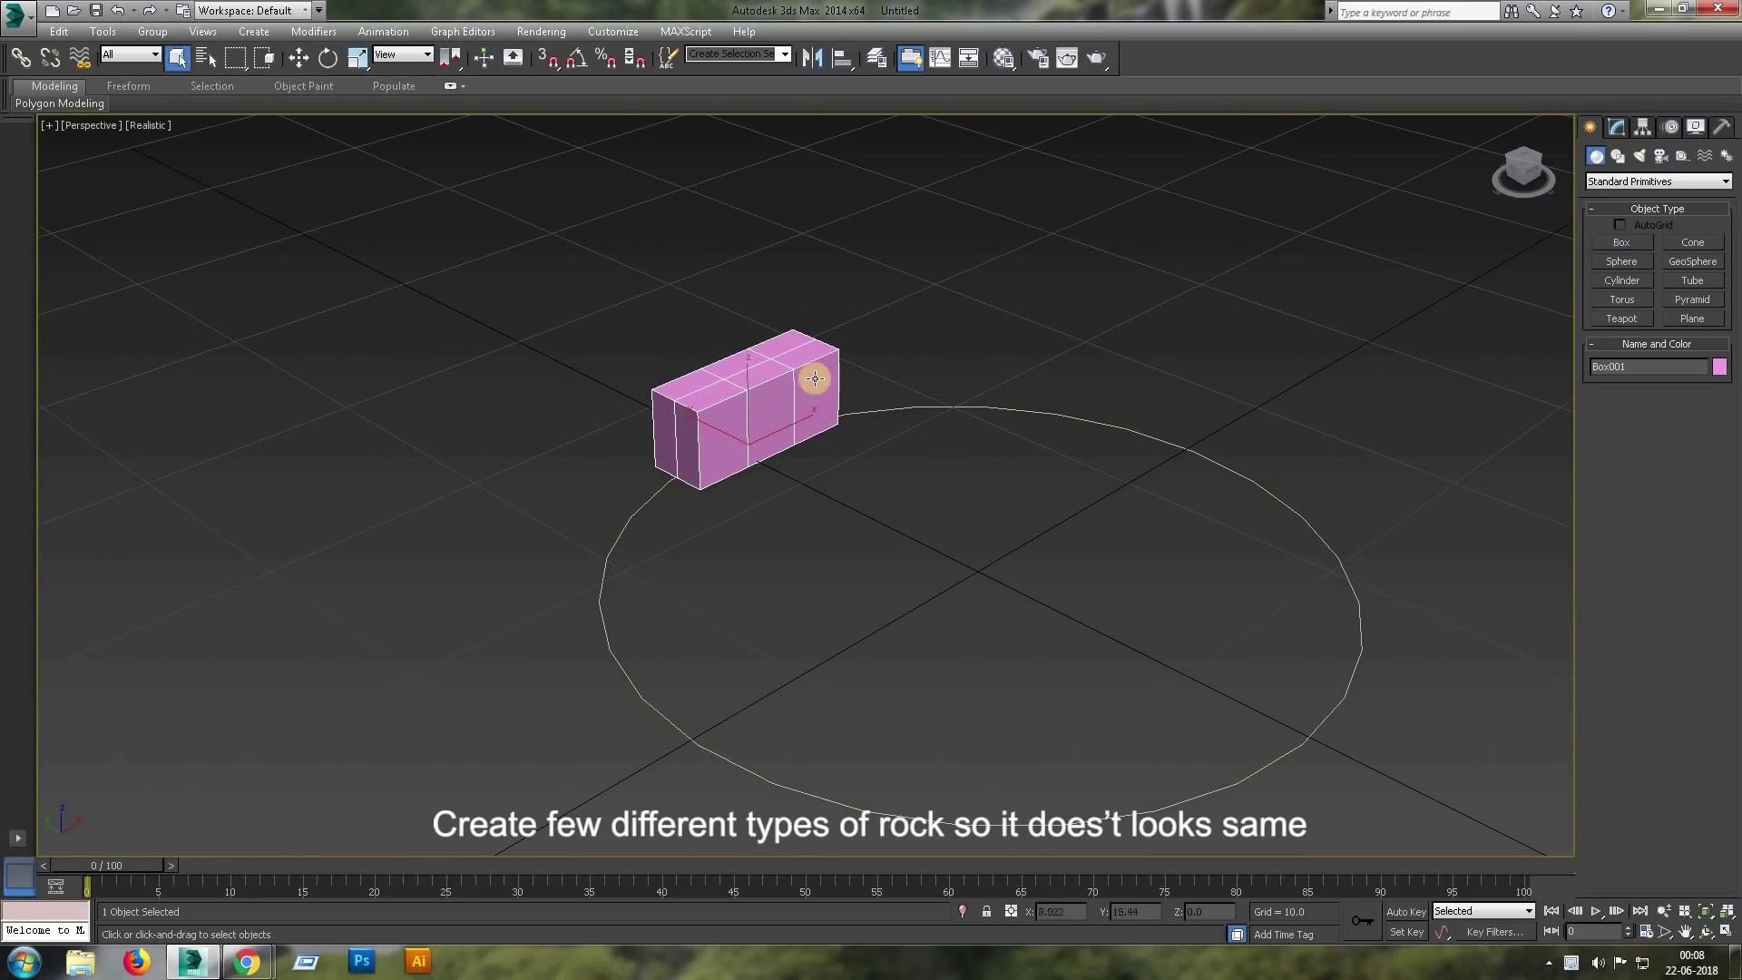
pyautogui.click(1652, 127)
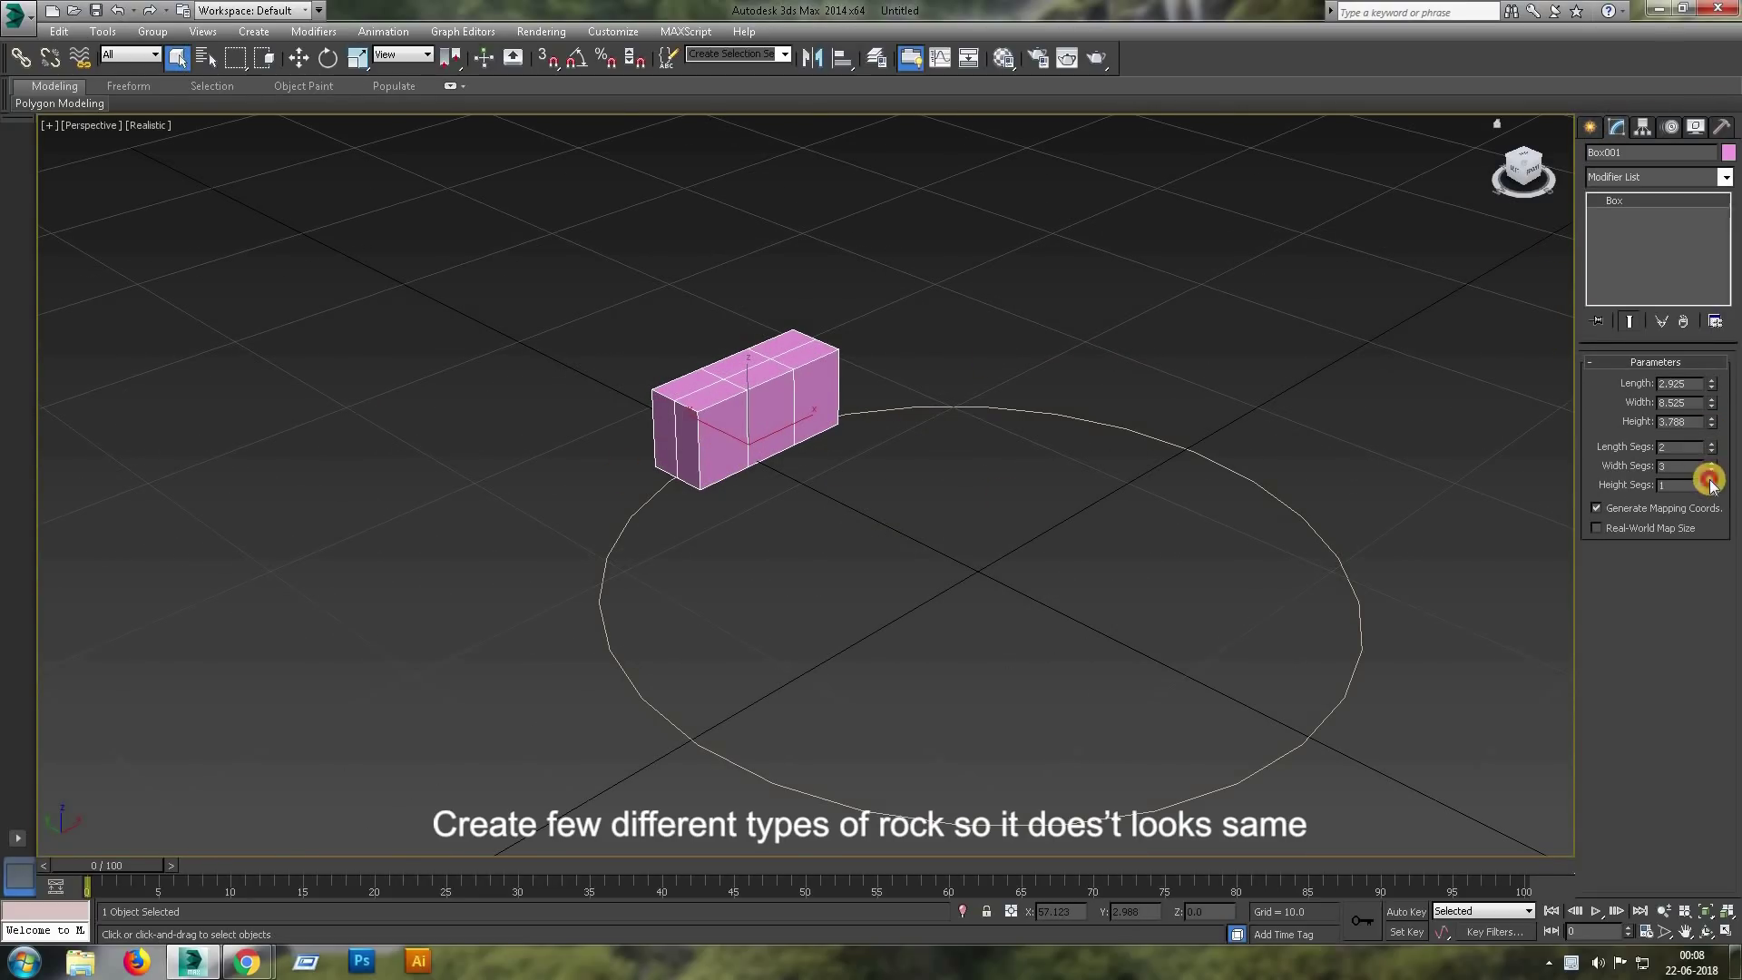
pyautogui.click(1726, 178)
pyautogui.click(1603, 222)
pyautogui.press('1')
pyautogui.scroll(2, 704, 413)
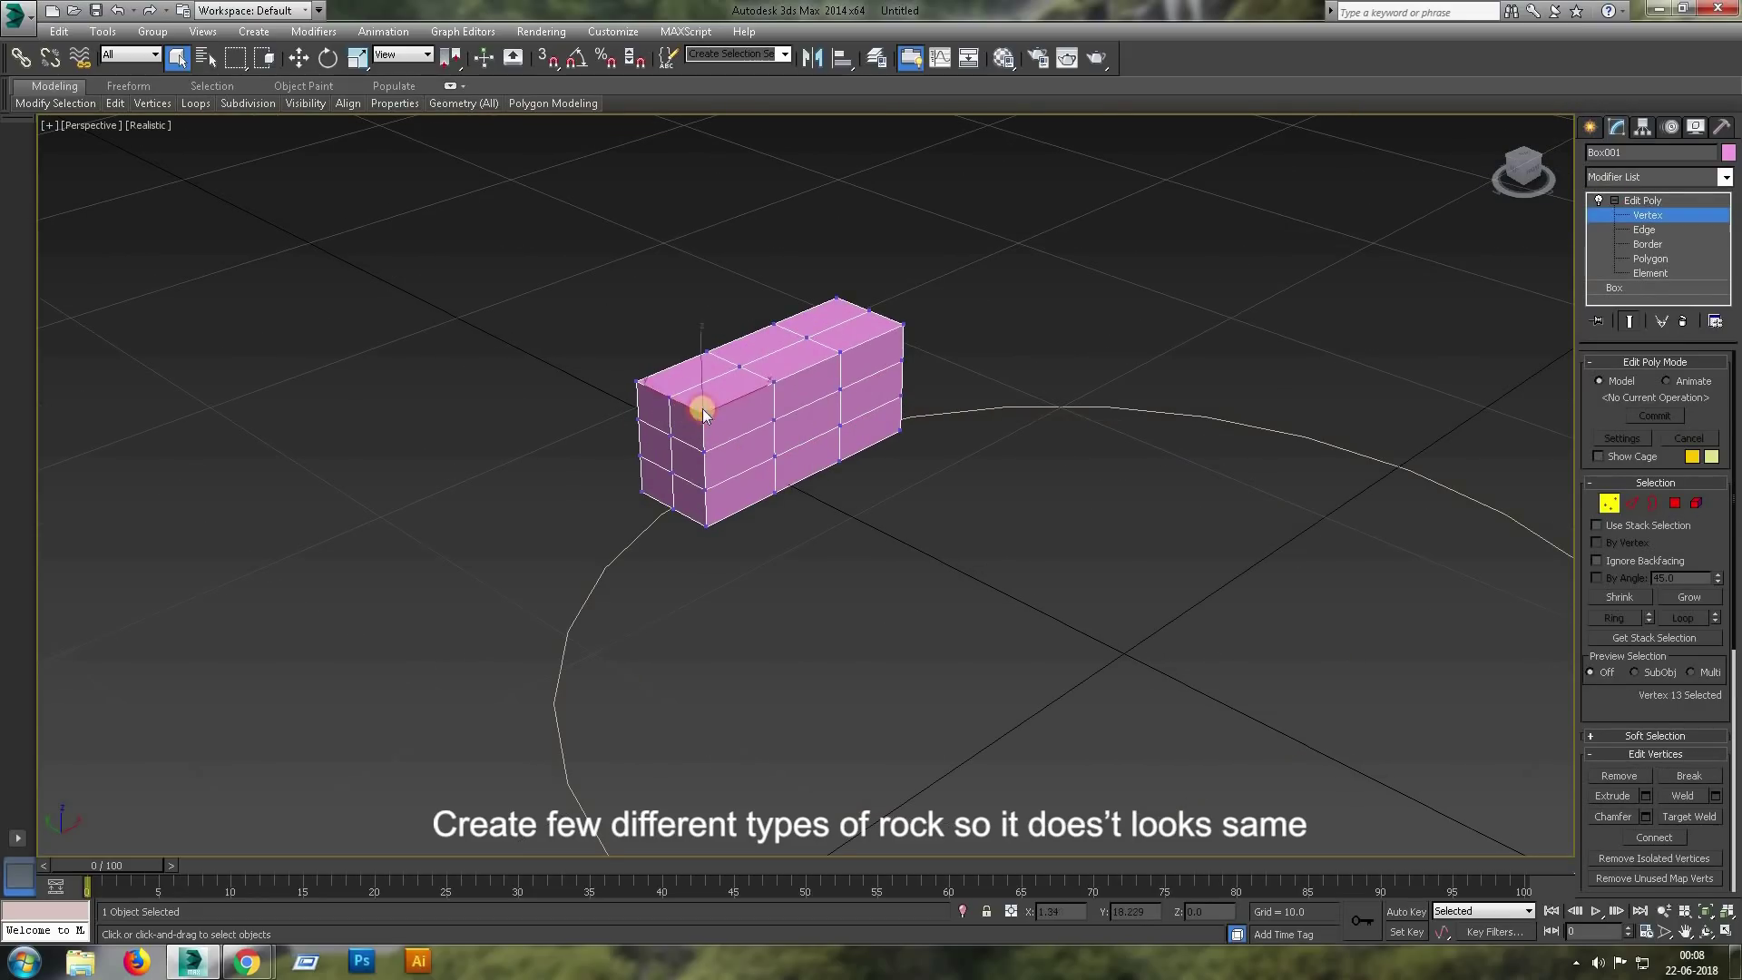
pyautogui.click(1668, 178)
pyautogui.click(1693, 486)
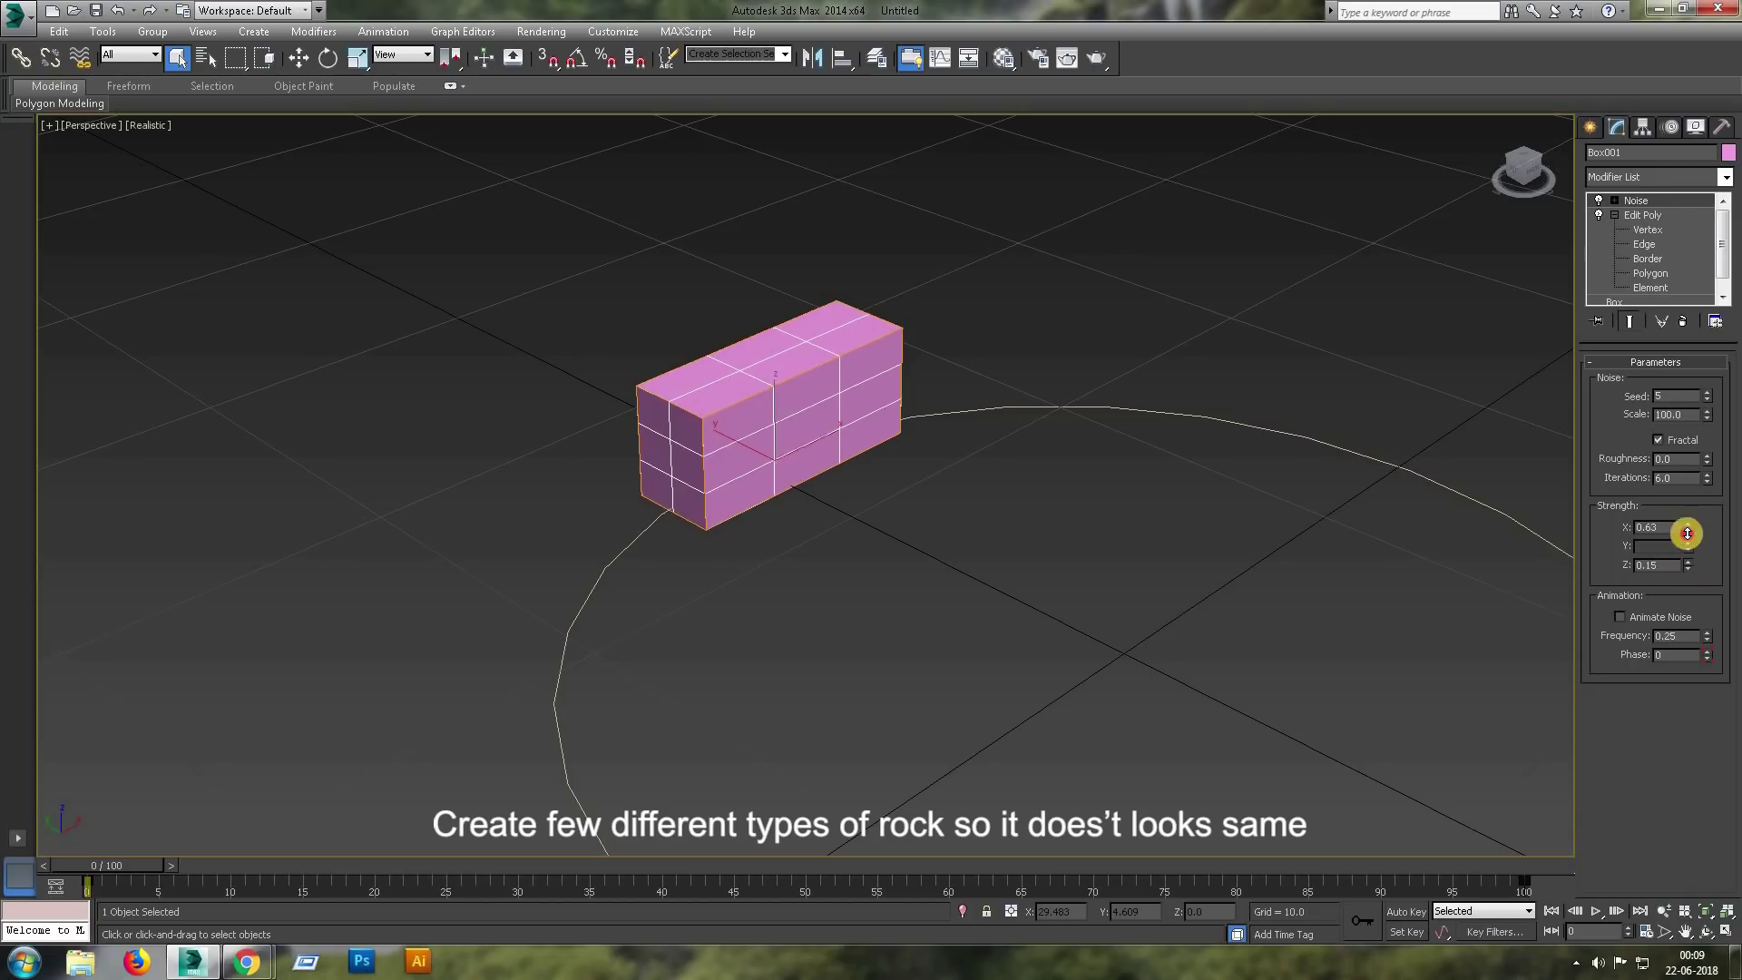
# Chamfer the box's edges and tune the Noise scale for mild lumps.
pyautogui.click(1660, 240)
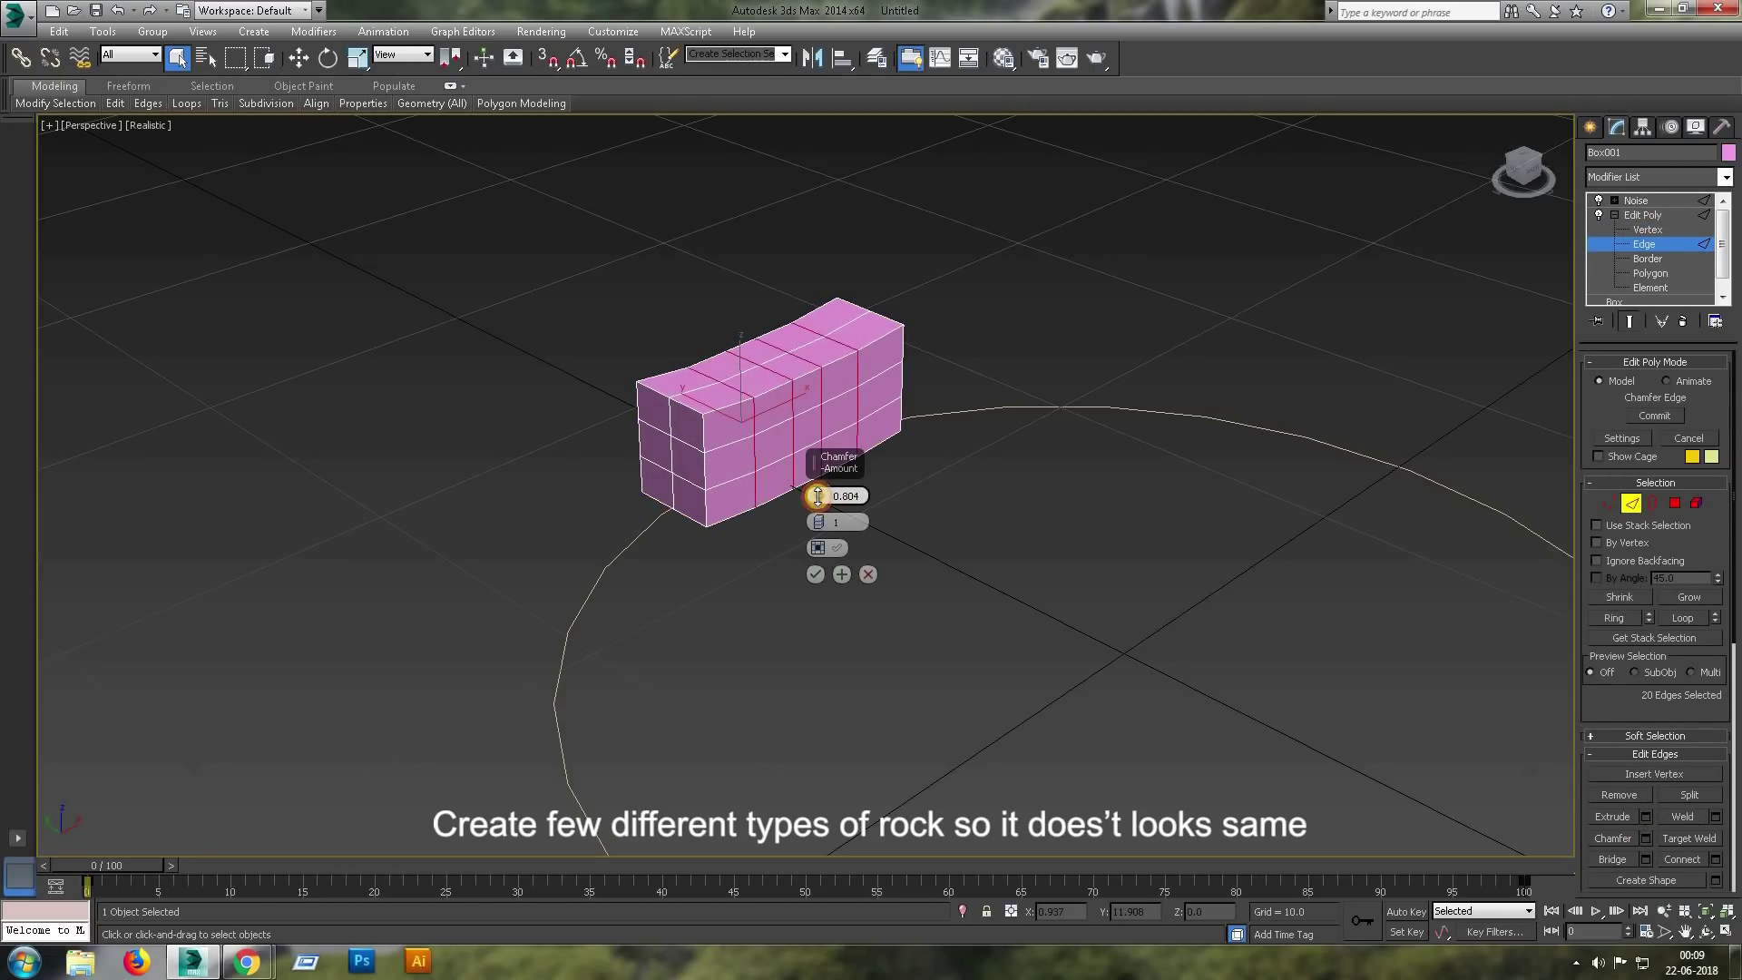
pyautogui.click(813, 573)
pyautogui.keyDown('alt'); pyautogui.moveTo(813, 574); pyautogui.dragTo(1451, 299, button='middle'); pyautogui.keyUp('alt')
pyautogui.click(1636, 200)
pyautogui.keyDown('alt'); pyautogui.moveTo(999, 400); pyautogui.dragTo(1076, 410, button='middle'); pyautogui.keyUp('alt')
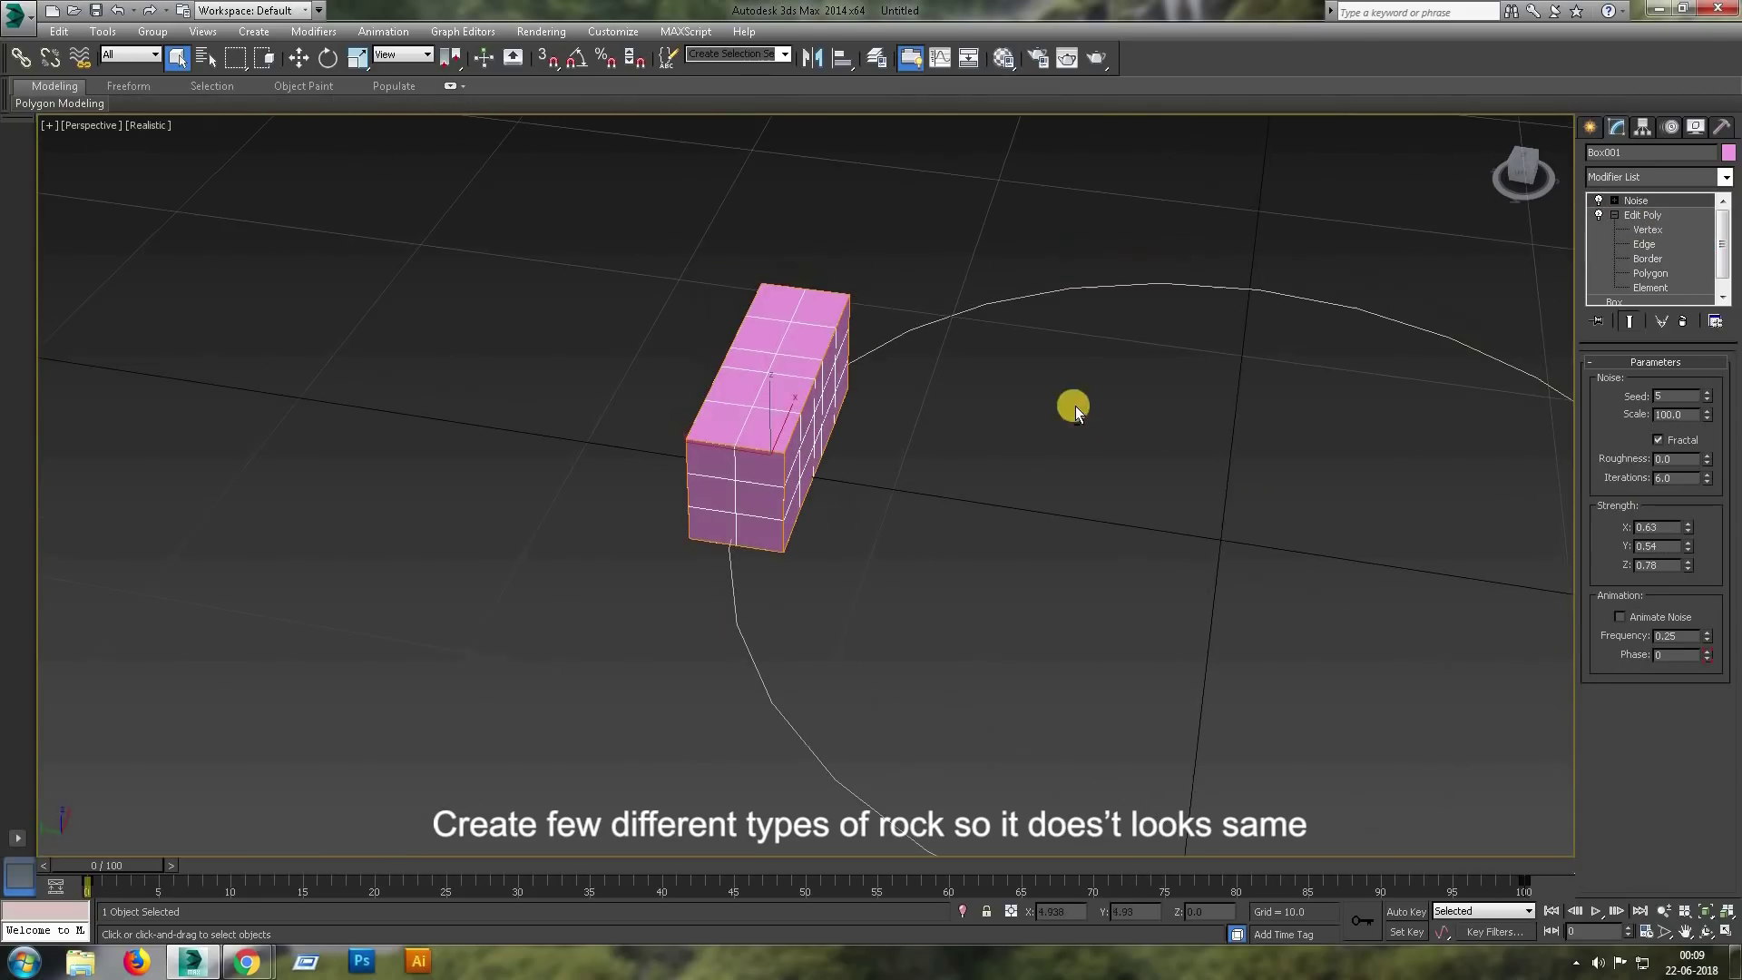
pyautogui.moveTo(1707, 413); pyautogui.dragTo(1712, 656)
pyautogui.moveTo(1705, 432); pyautogui.dragTo(1710, 422)
# Add TurboSmooth to round the rock and move Edit Poly above Noise.
pyautogui.click(1731, 180)
pyautogui.scroll(-1, 1694, 908)
pyautogui.moveTo(1727, 564); pyautogui.dragTo(1727, 918)
pyautogui.click(1670, 694)
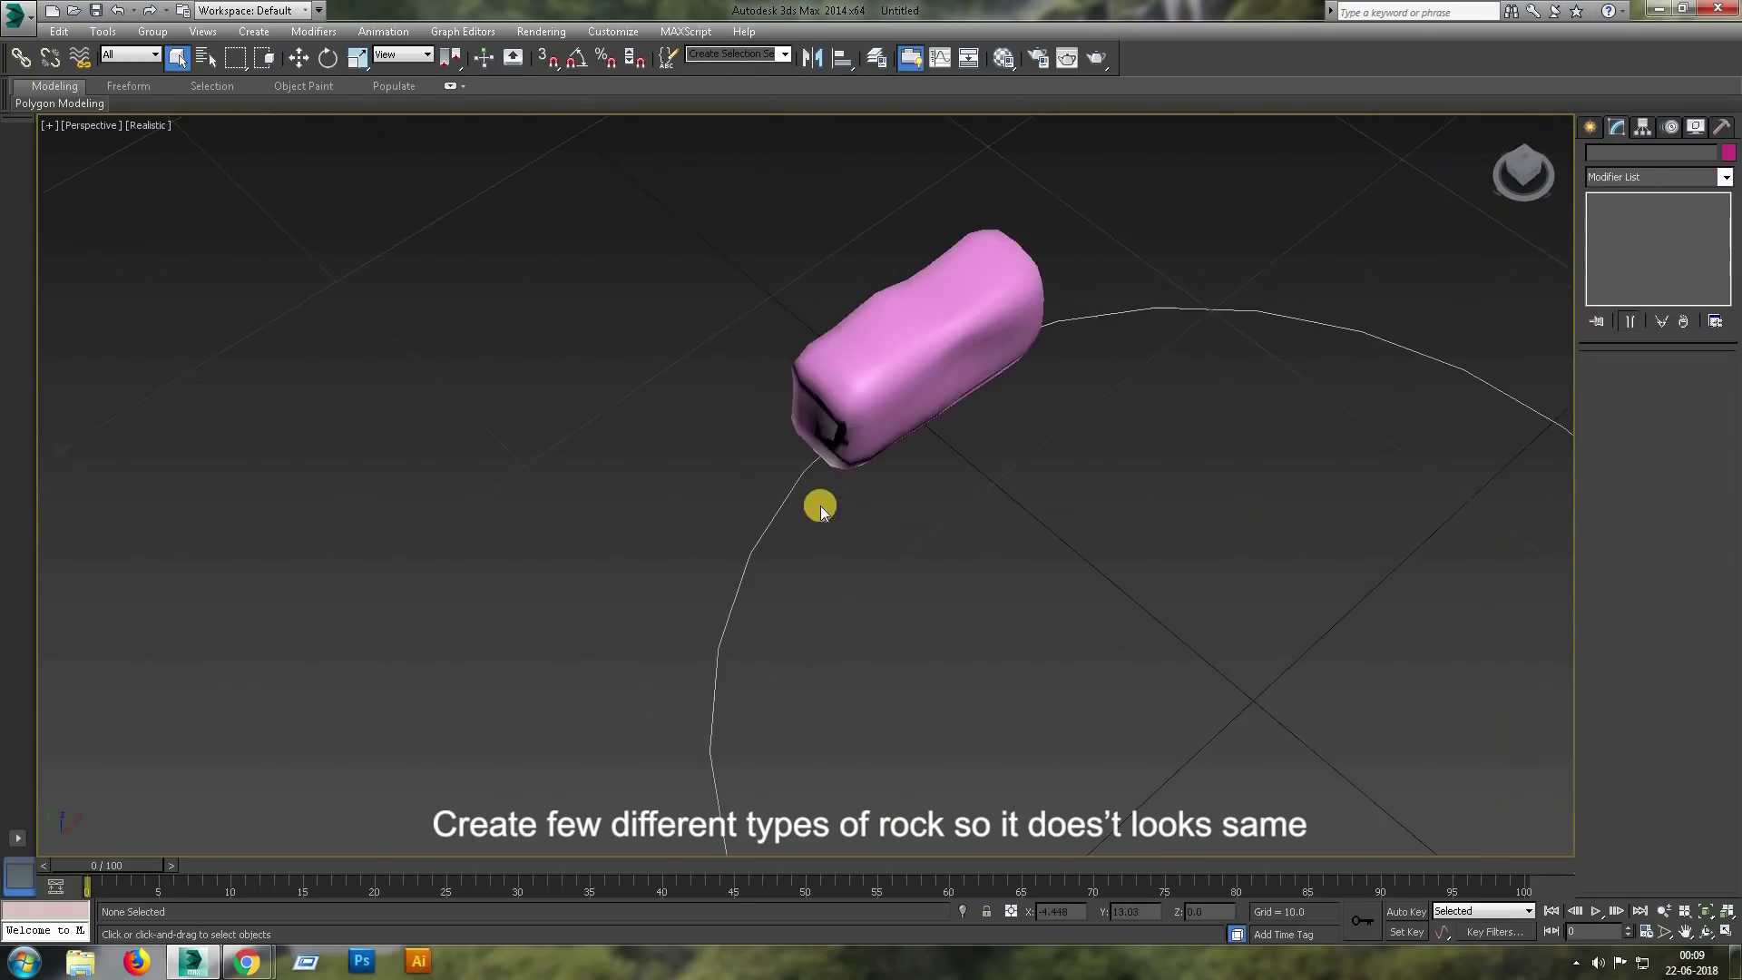
pyautogui.moveTo(1676, 224); pyautogui.dragTo(1664, 207)
# Bend the left, middle and right rocks so each curves along the circle.
pyautogui.click(1646, 215)
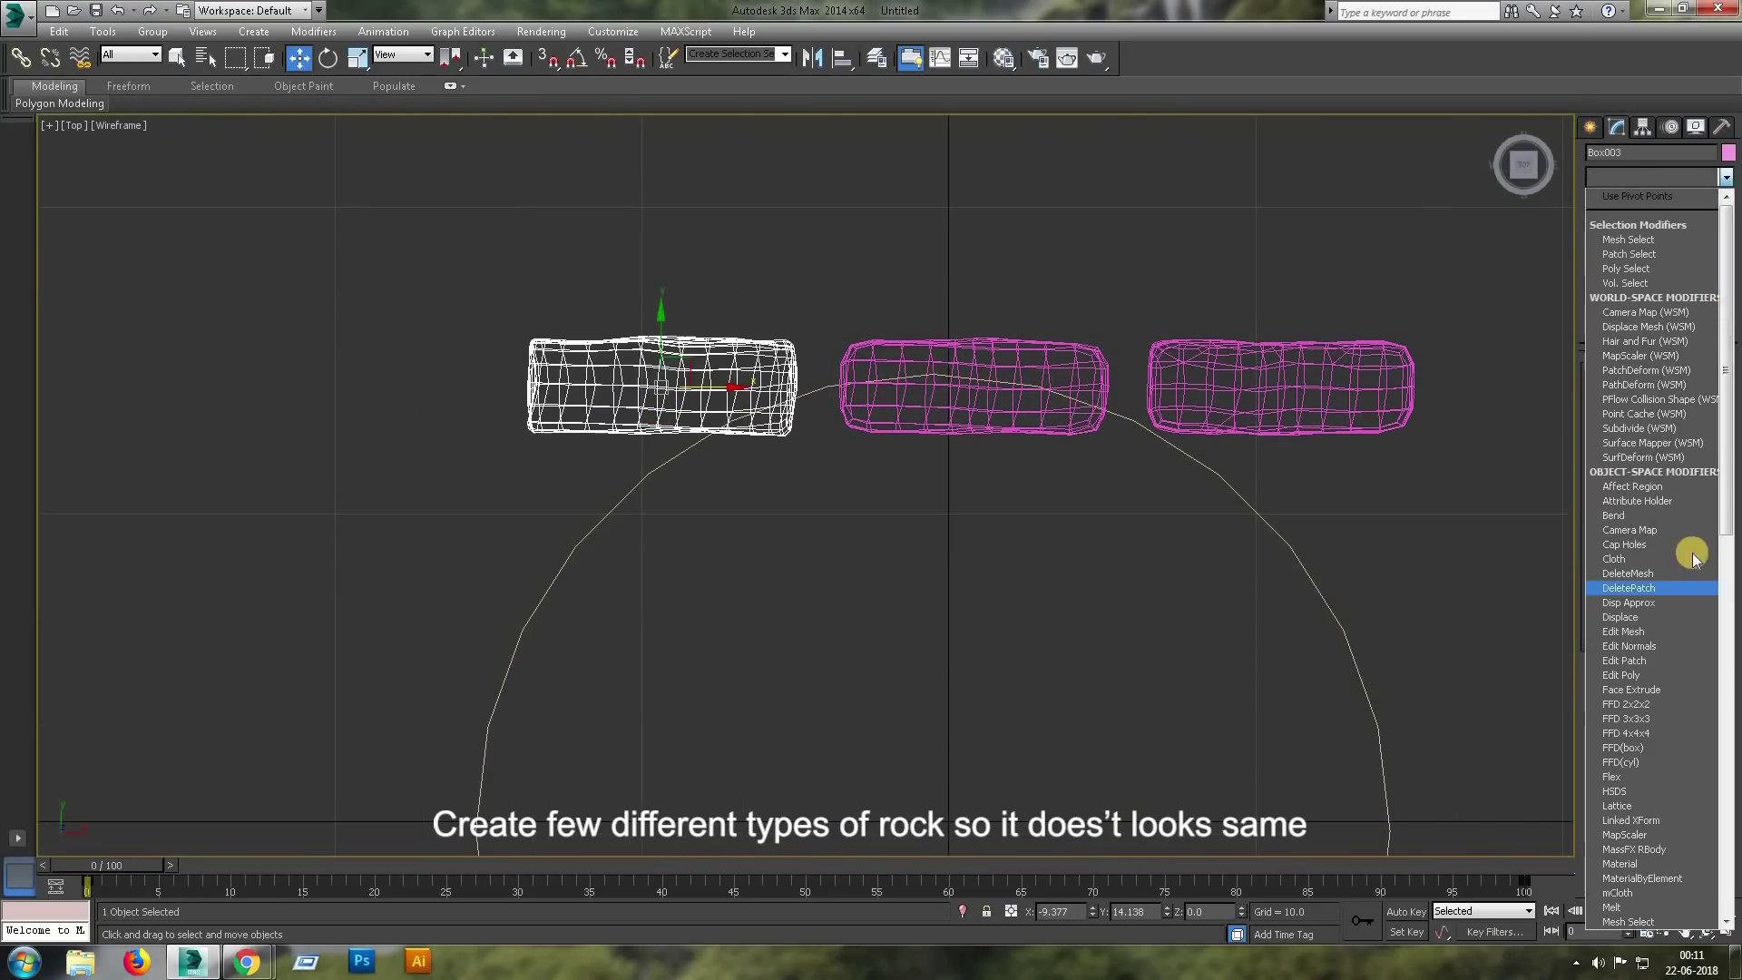
pyautogui.press('e')
pyautogui.moveTo(654, 408); pyautogui.dragTo(653, 329)
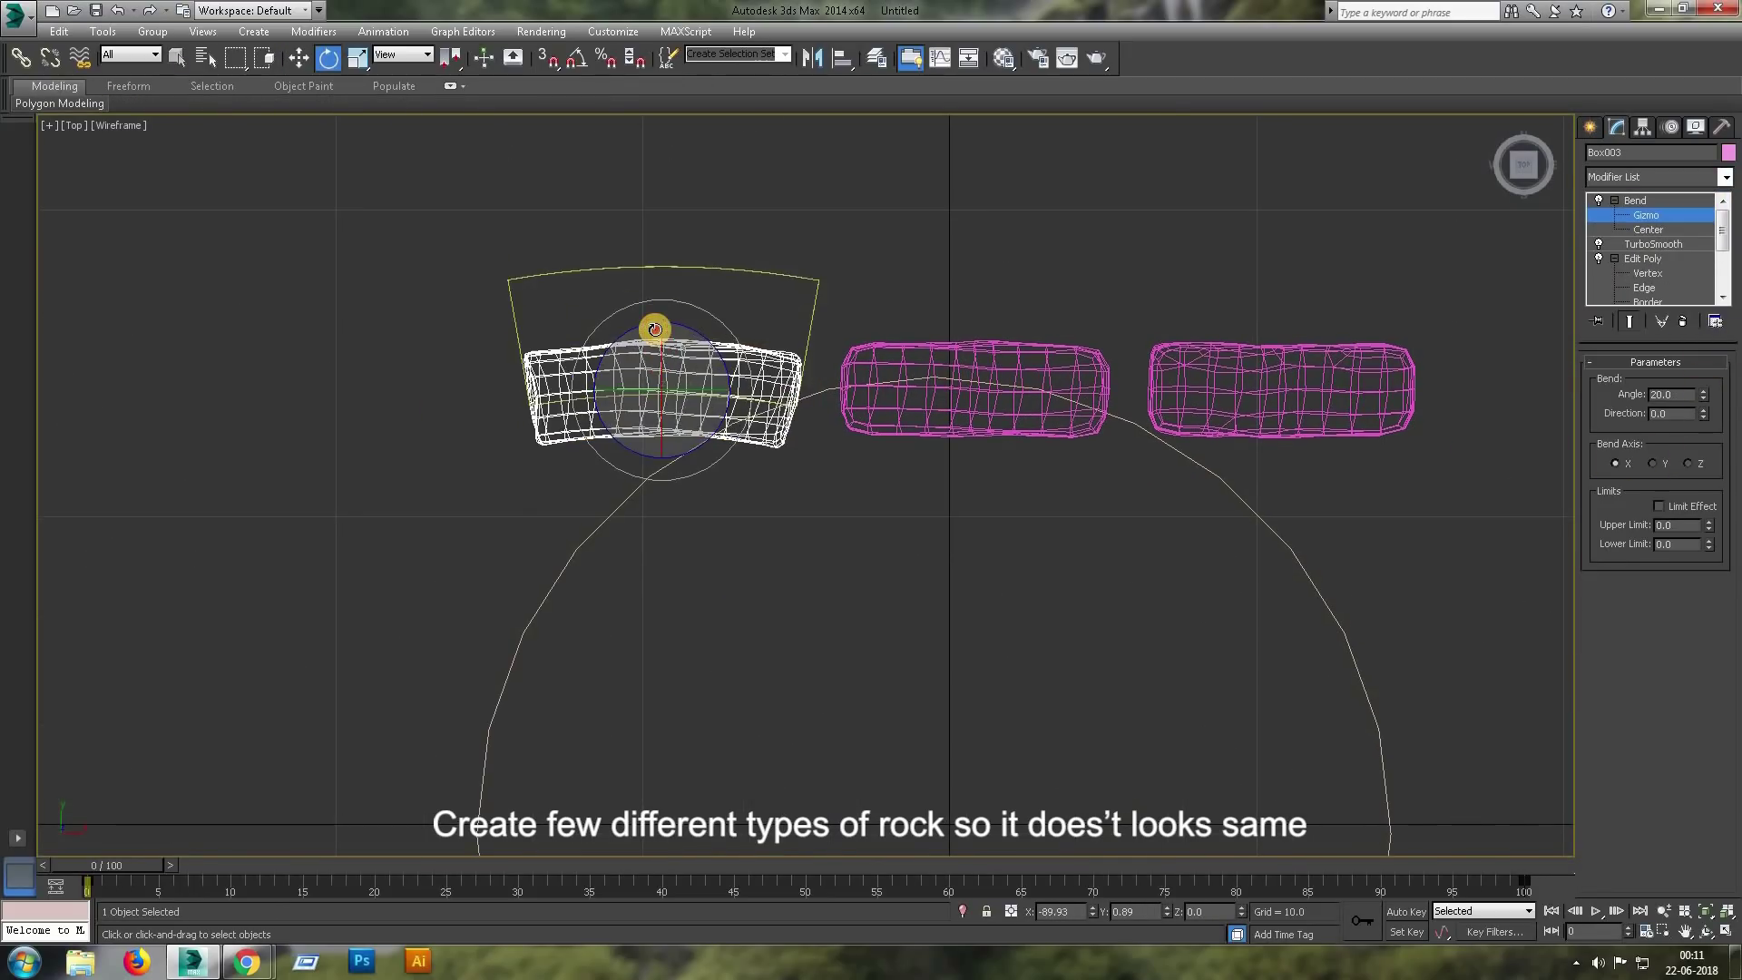
pyautogui.click(973, 390)
pyautogui.click(1726, 179)
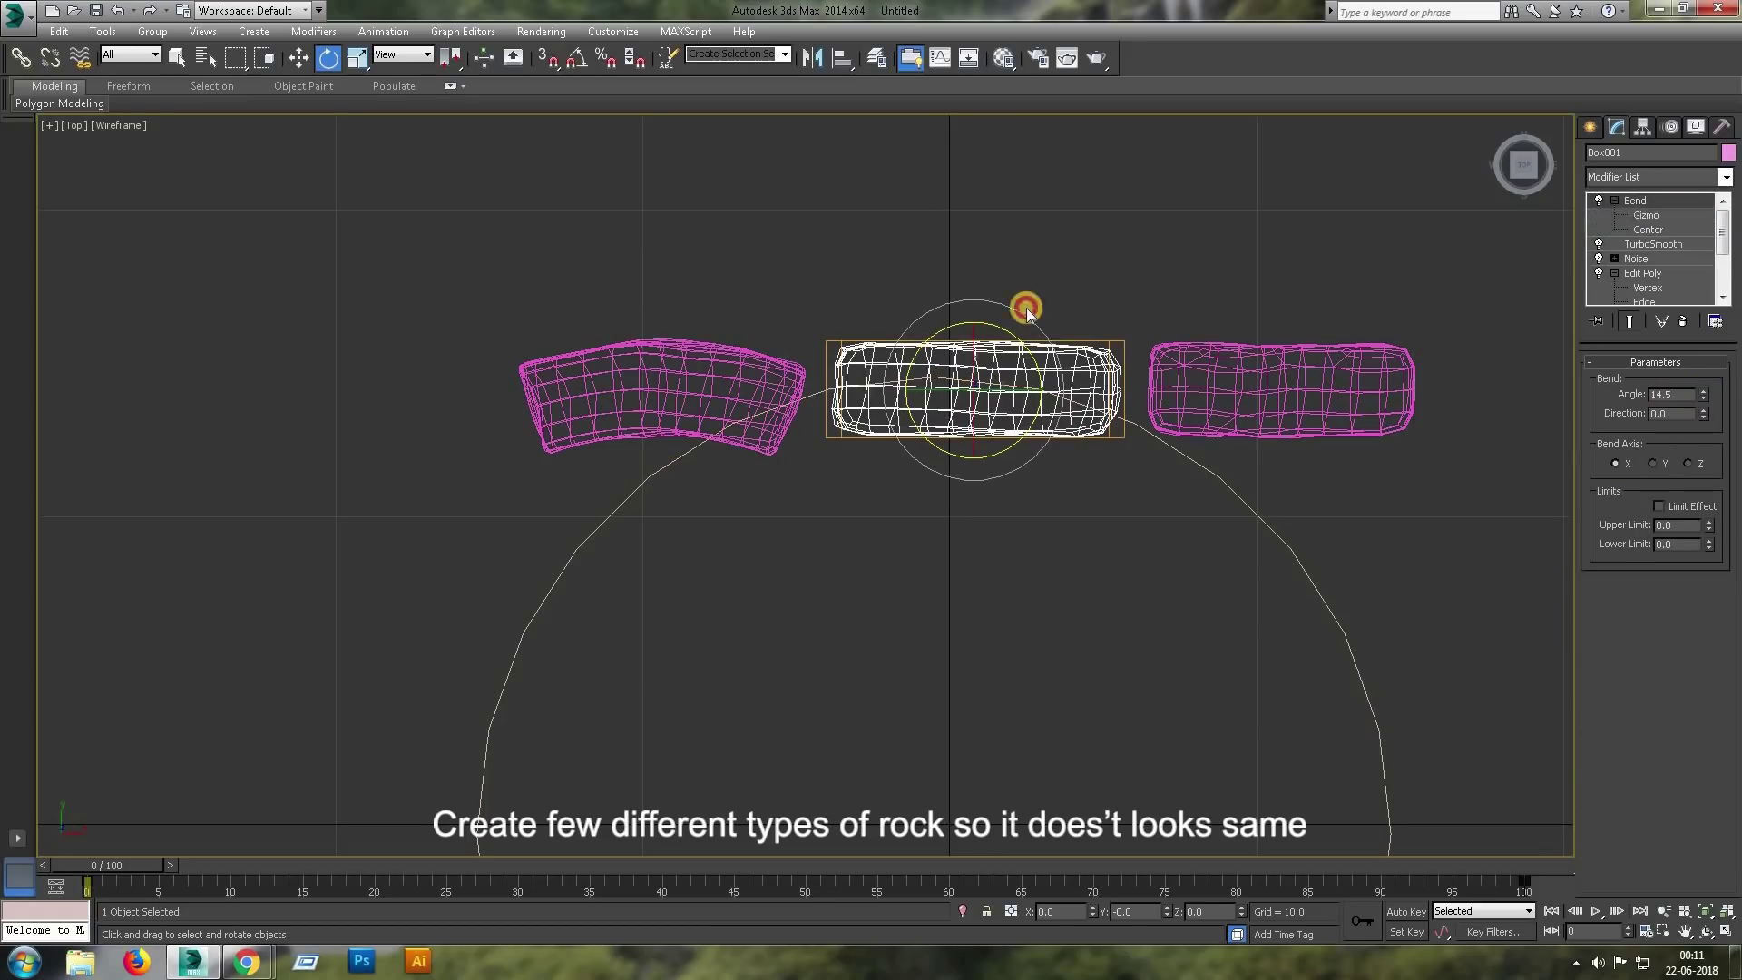
pyautogui.moveTo(1703, 394); pyautogui.dragTo(1415, 349)
pyautogui.click(1415, 348)
pyautogui.moveTo(1702, 368); pyautogui.dragTo(1271, 416)
# Select the fourth rock copy and pick vertices along its top edge.
pyautogui.click(1612, 236)
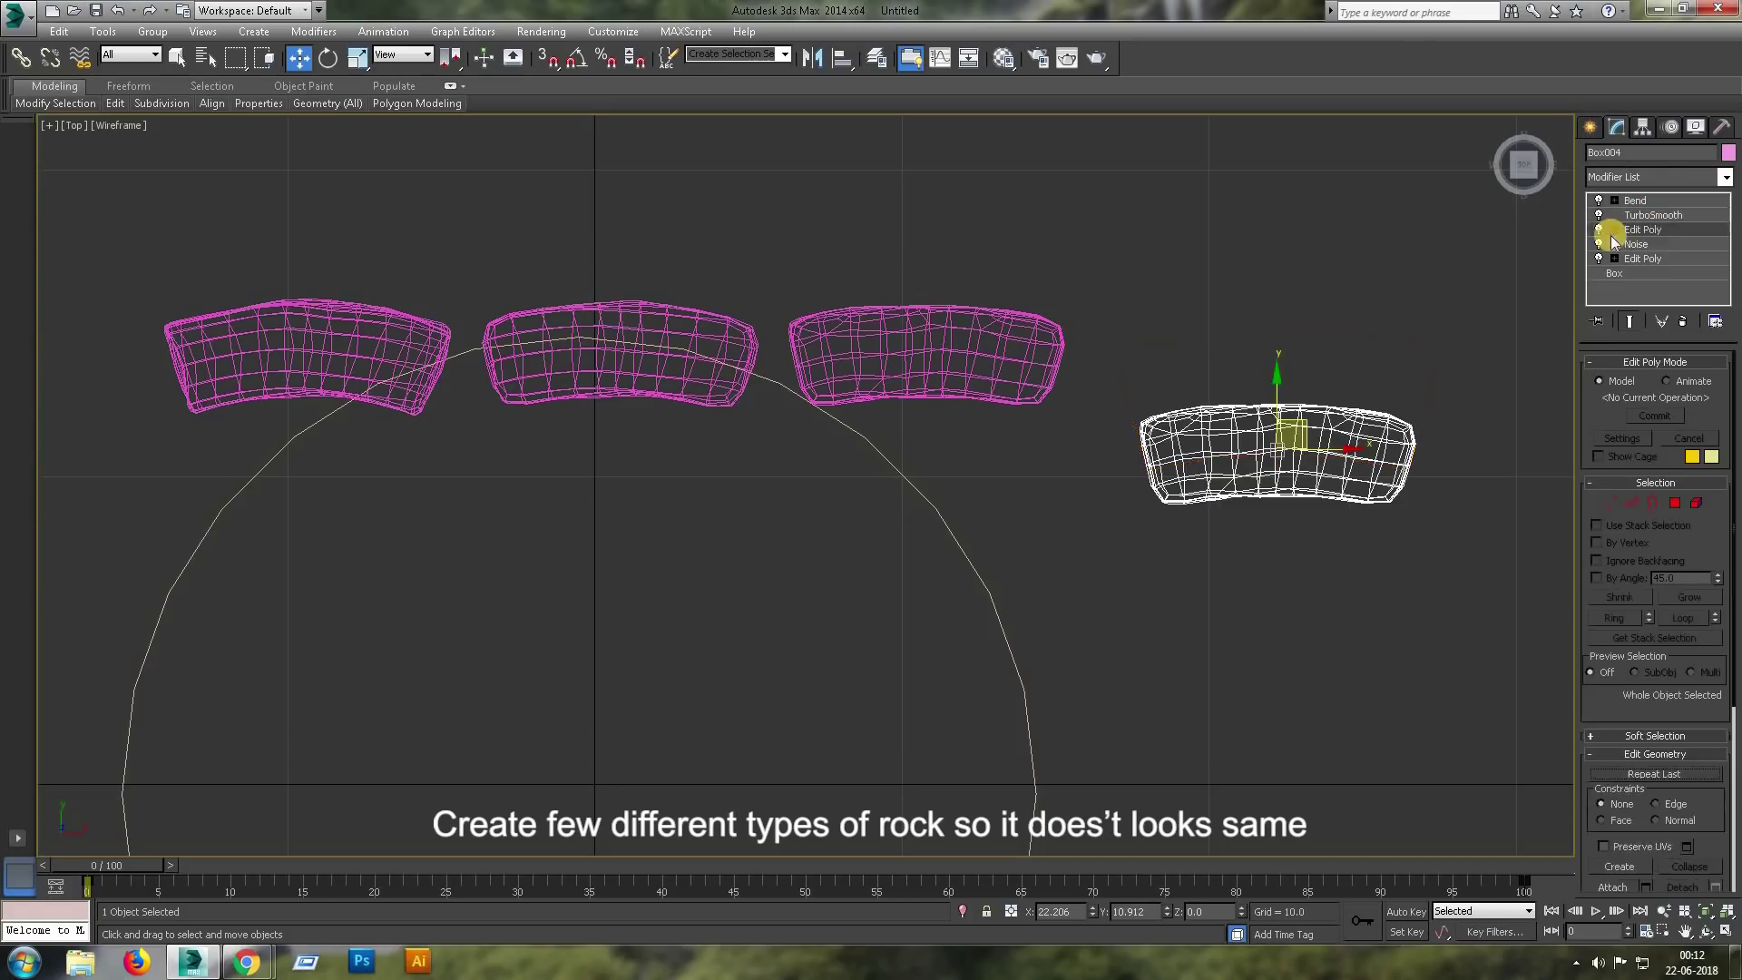
pyautogui.press('1')
pyautogui.scroll(4, 1210, 405)
pyautogui.moveTo(1101, 405); pyautogui.dragTo(957, 434, button='middle')
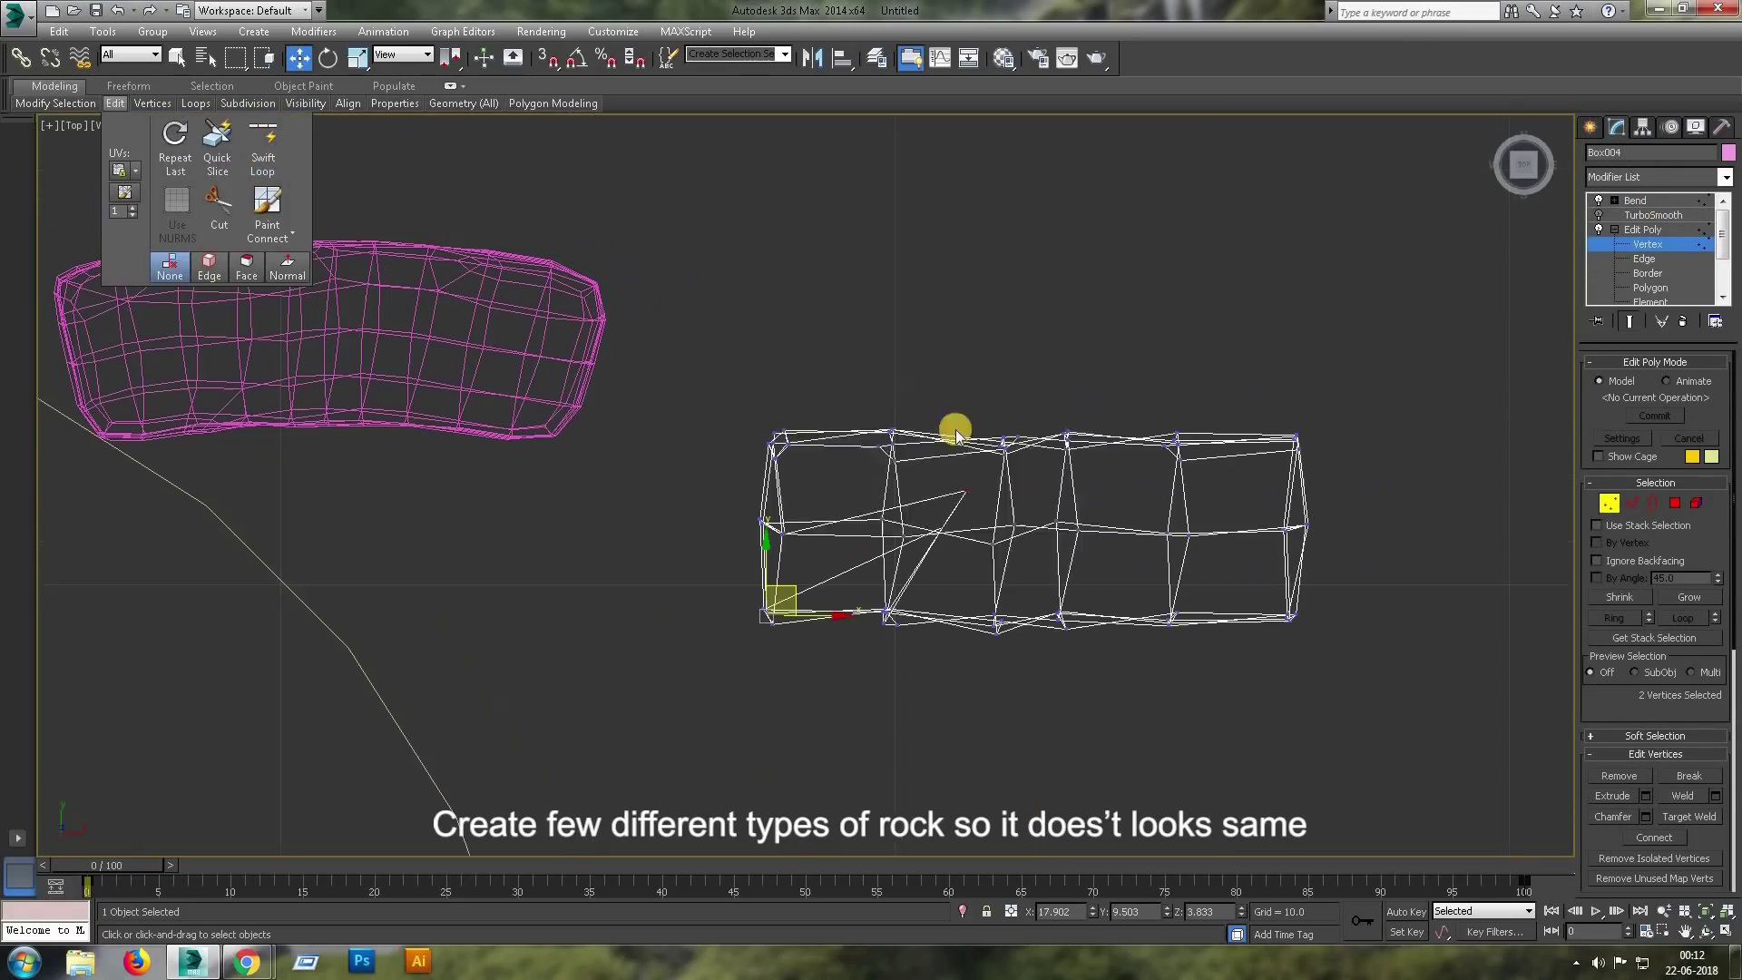
pyautogui.hotkey('alt', 'w')
pyautogui.hotkey('alt', 'w')
pyautogui.scroll(5, 1249, 568)
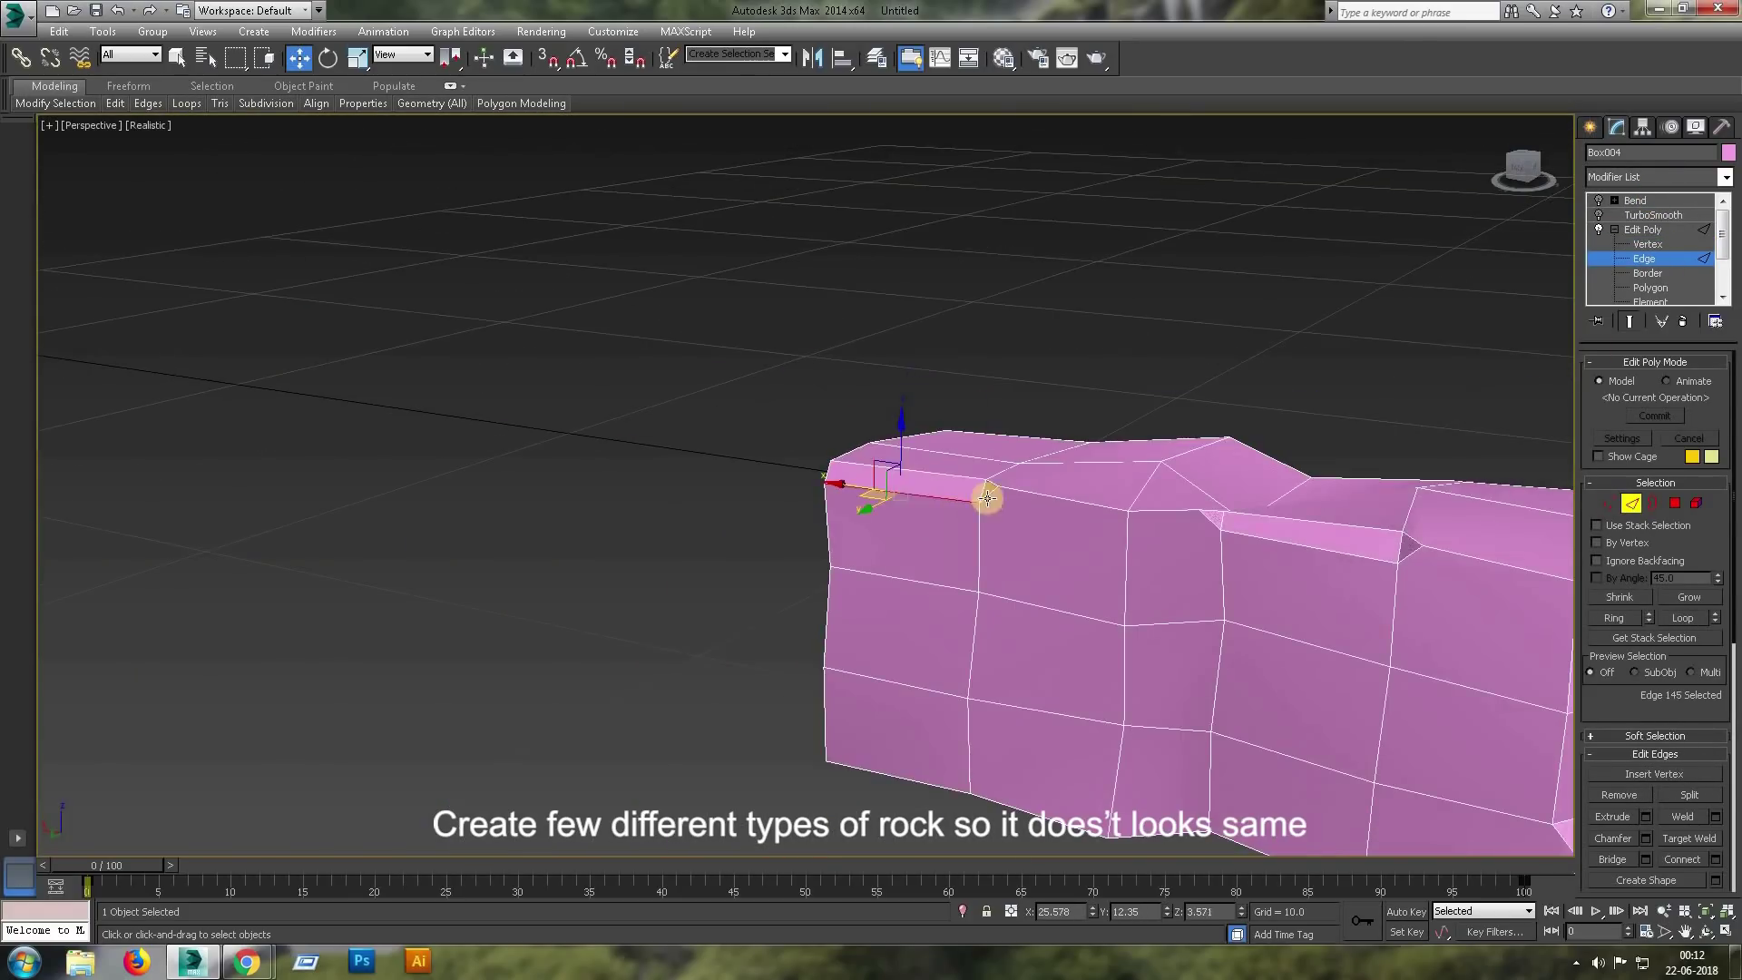
# Give the fourth rock a narrow chamfer on its top edges and re-enable TurboSmooth.
pyautogui.press('2')
pyautogui.moveTo(819, 506); pyautogui.dragTo(819, 580)
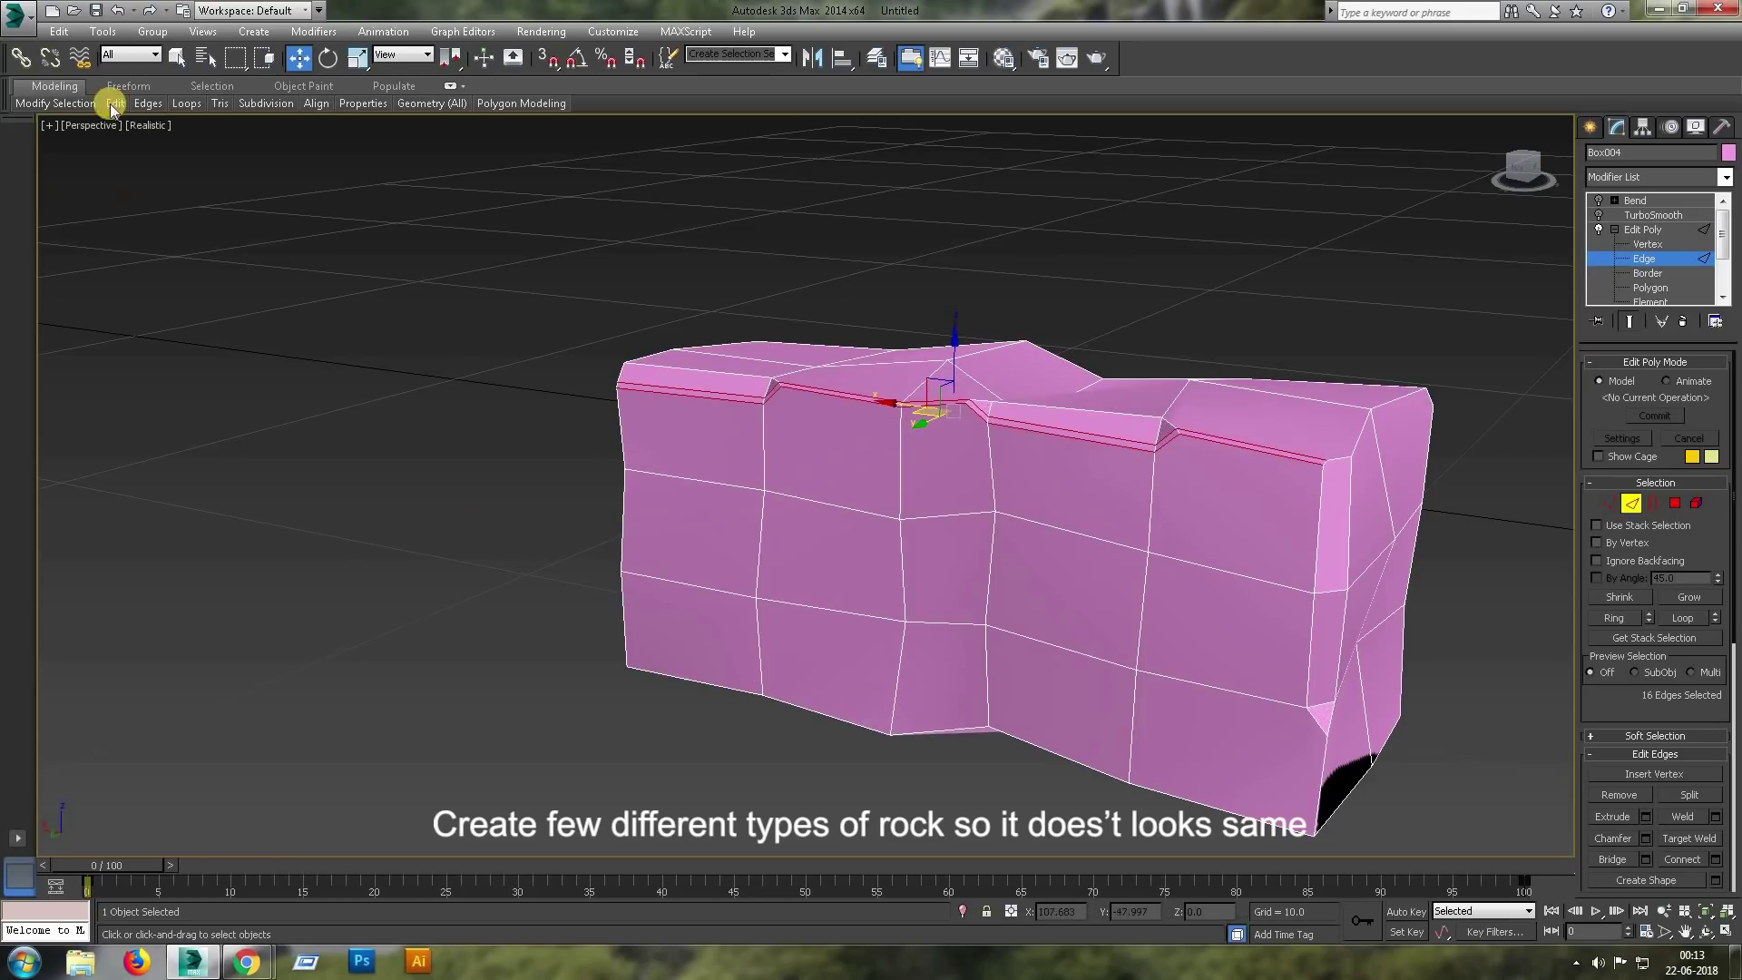
pyautogui.click(1664, 242)
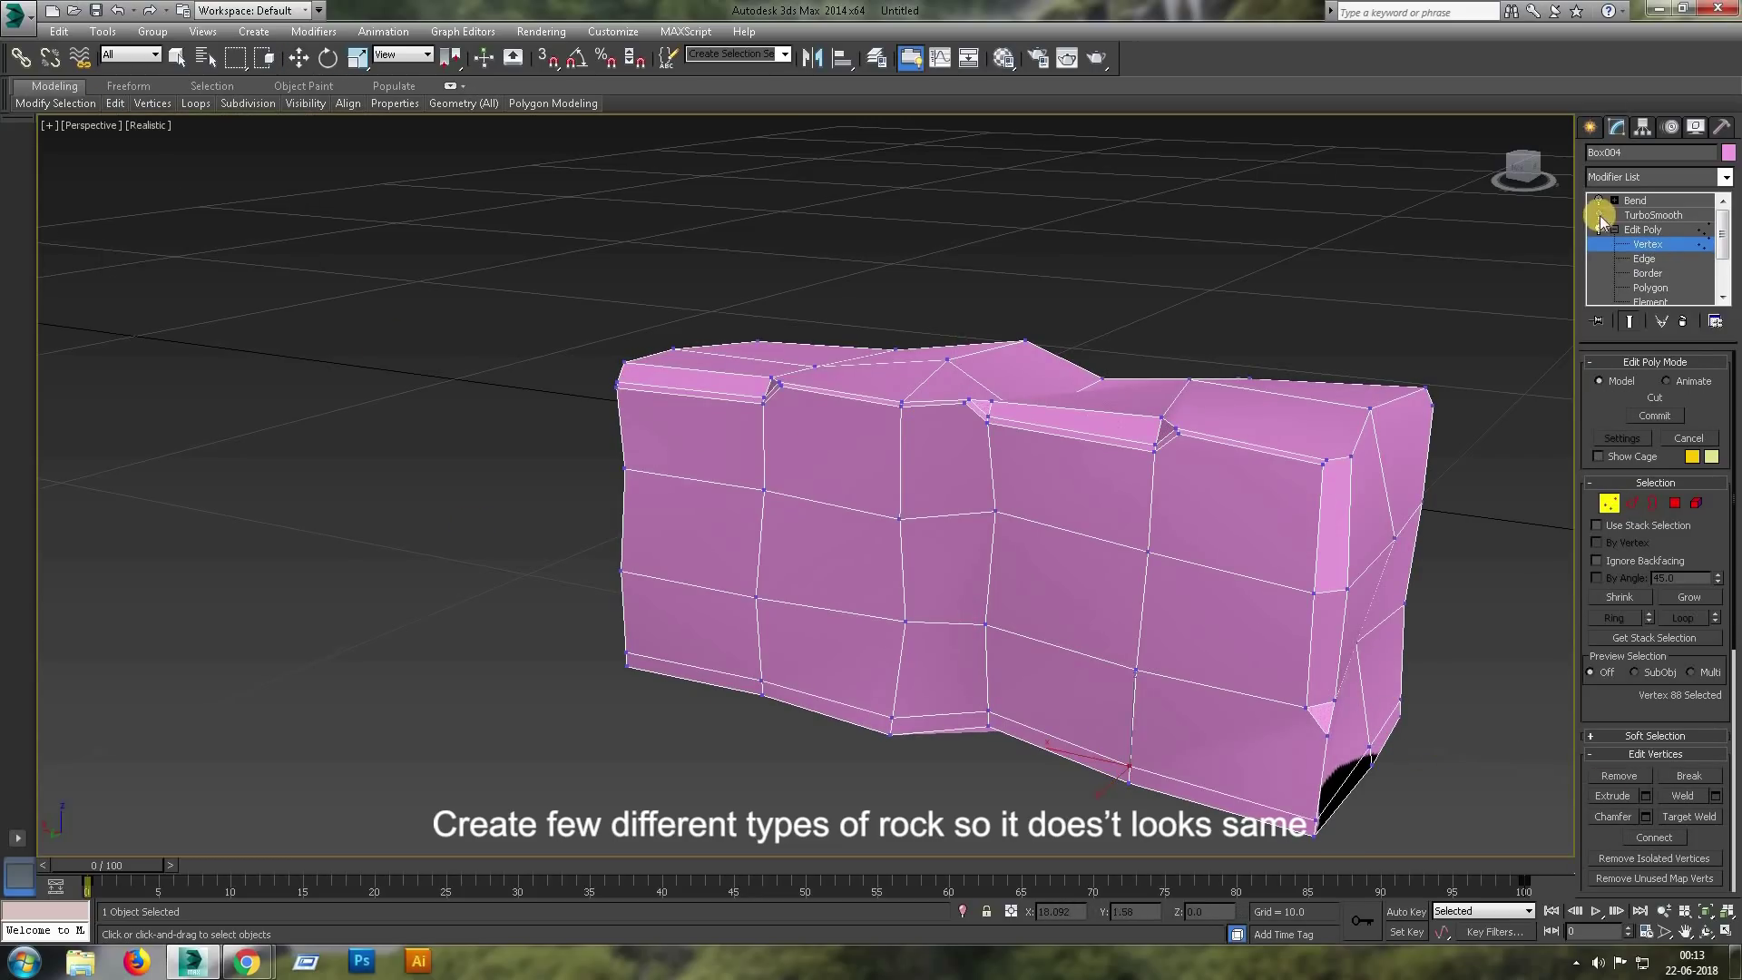
pyautogui.click(1600, 216)
pyautogui.press('w')
pyautogui.click(855, 646)
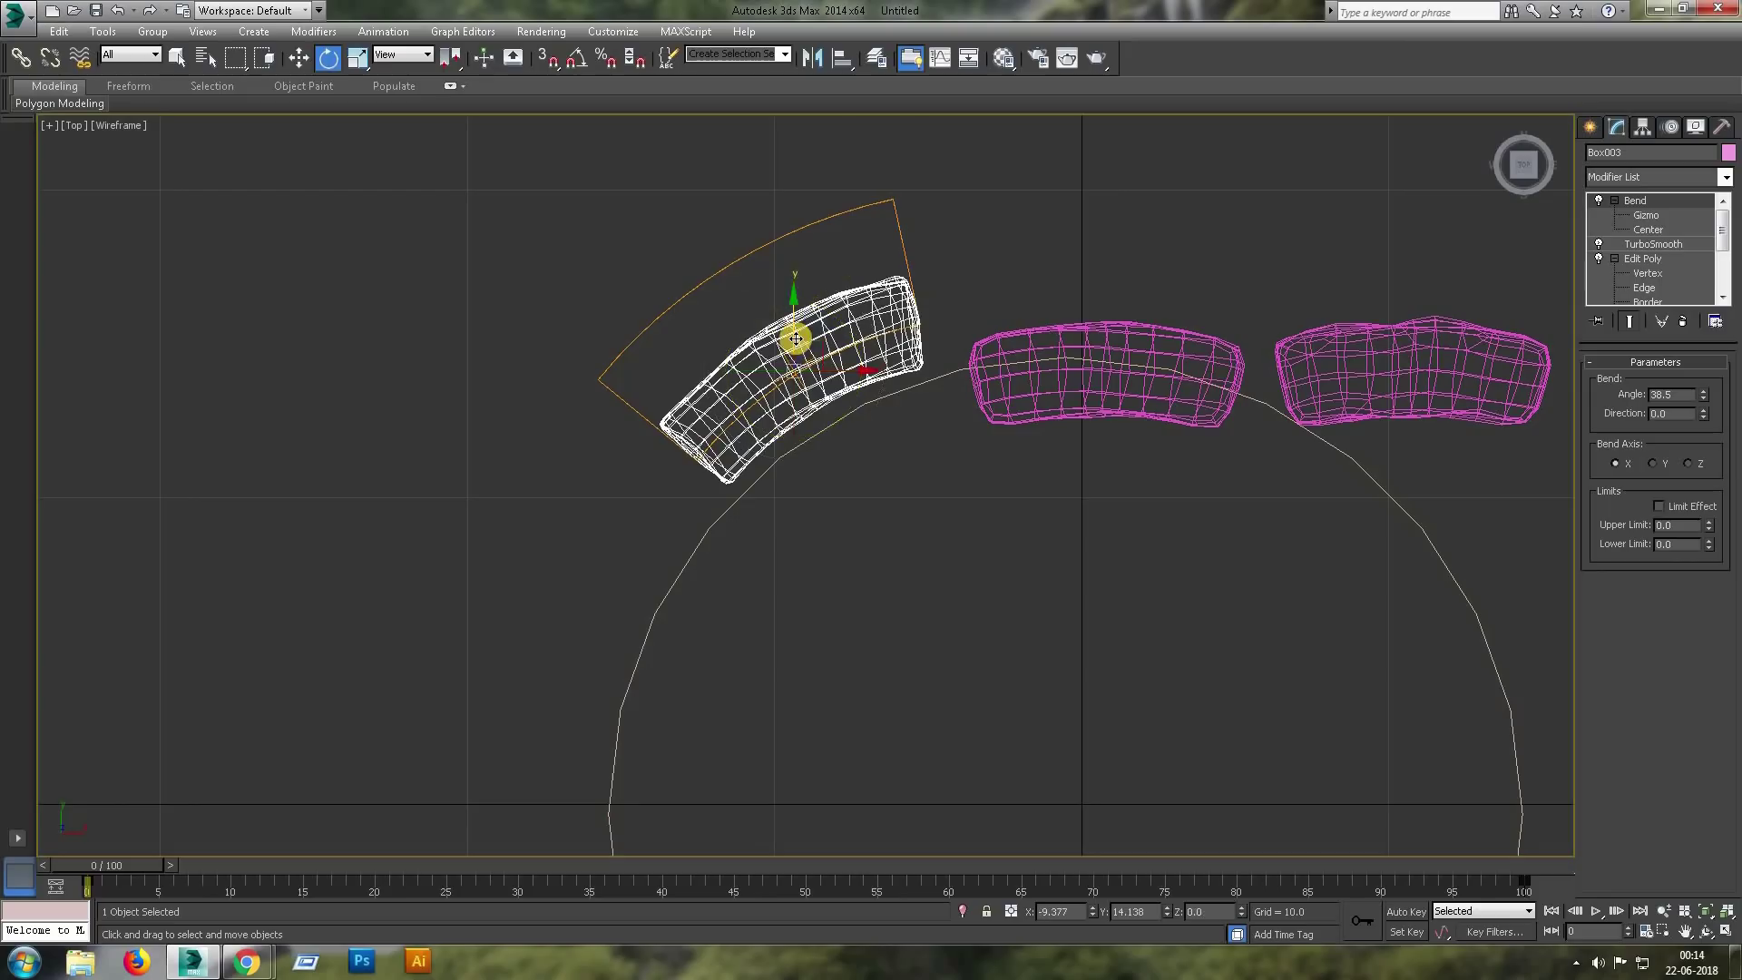
# Move and rotate the left, middle and right rocks end to end along the arc.
pyautogui.moveTo(828, 340); pyautogui.dragTo(830, 400)
pyautogui.click(1060, 354)
pyautogui.moveTo(1128, 346); pyautogui.dragTo(1098, 345)
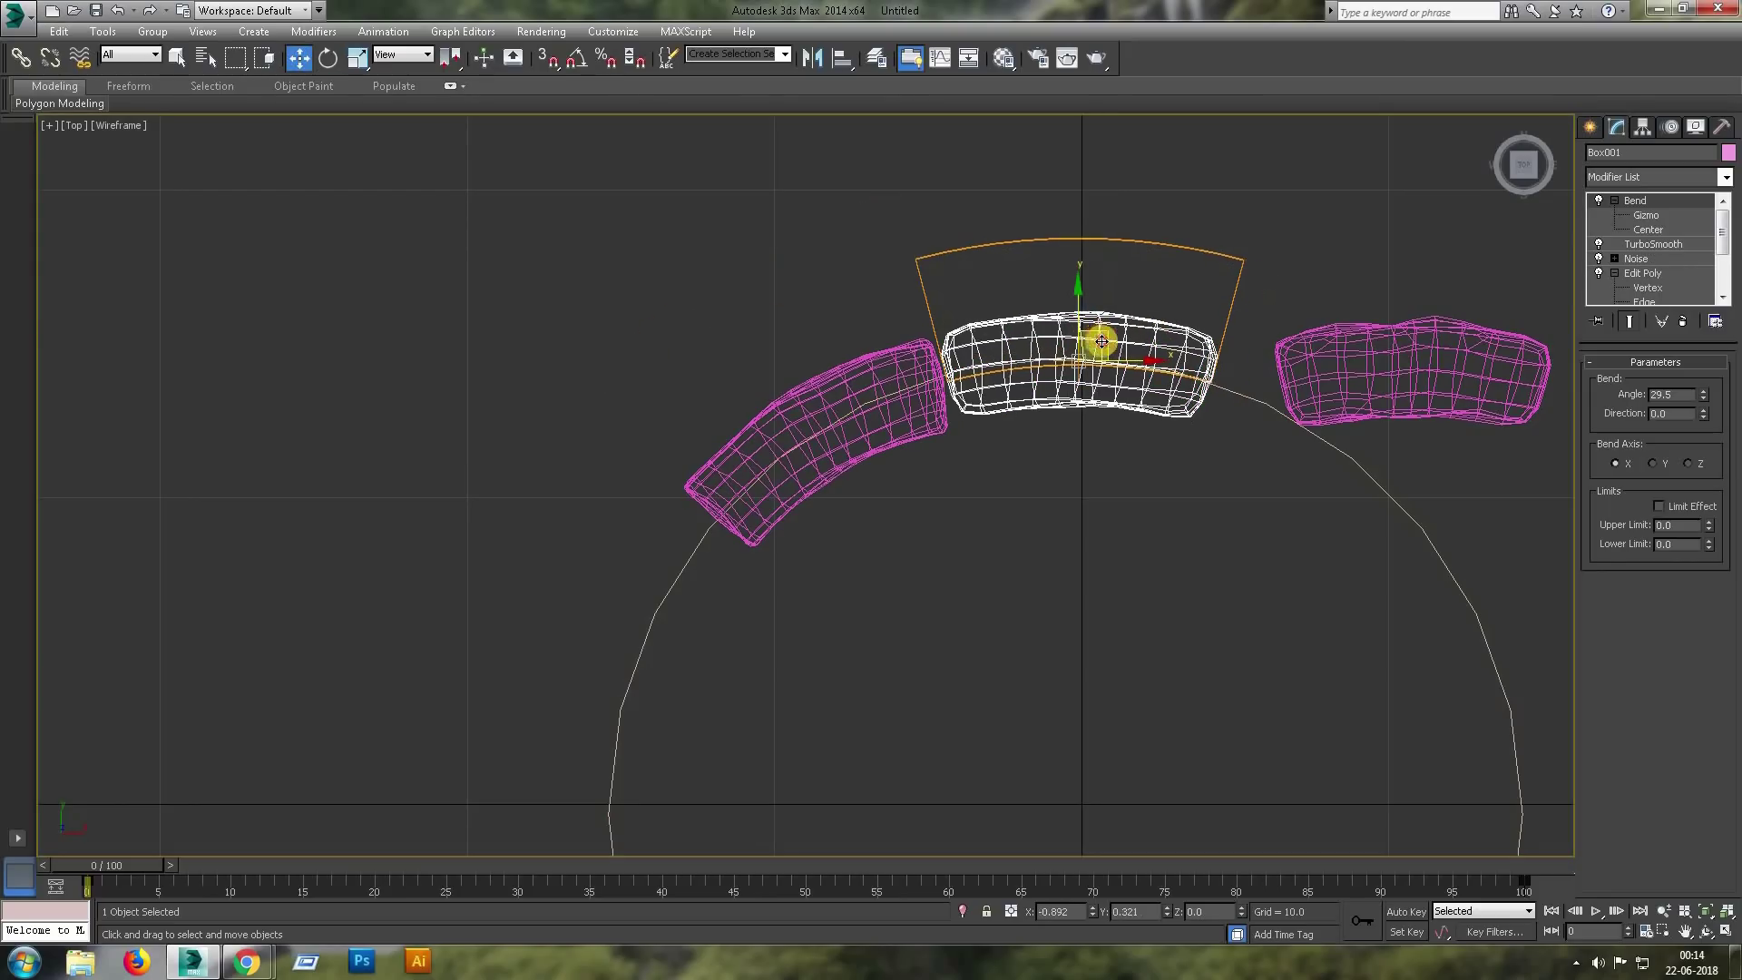
pyautogui.click(1483, 356)
pyautogui.moveTo(1461, 324)
pyautogui.mouseDown()
pyautogui.moveTo(1474, 372)
pyautogui.moveTo(1349, 426)
pyautogui.moveTo(1261, 405)
pyautogui.mouseUp()
pyautogui.press('w')
pyautogui.press('e')
pyautogui.moveTo(1503, 483); pyautogui.dragTo(1158, 392, button='middle')
# Place the far right rock on the arc, then select all four and clone them.
pyautogui.click(1461, 343)
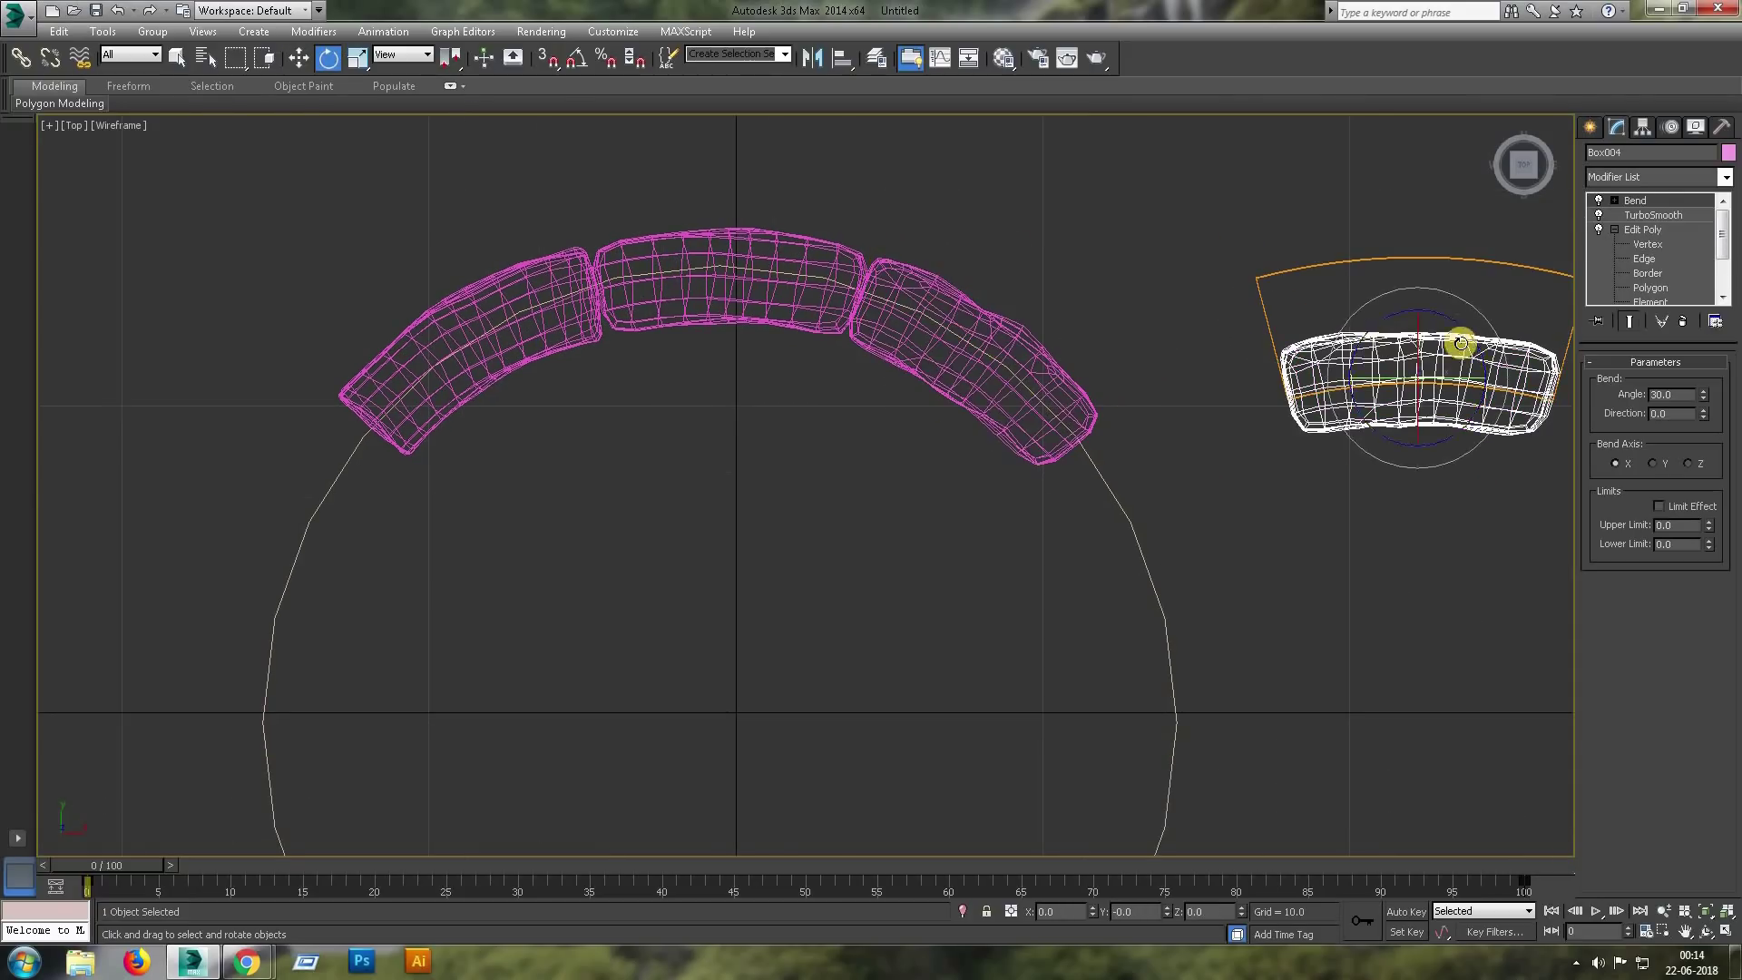
pyautogui.moveTo(1305, 447); pyautogui.dragTo(1053, 617)
pyautogui.press('e')
pyautogui.moveTo(1202, 506)
pyautogui.mouseDown()
pyautogui.moveTo(1256, 739)
pyautogui.moveTo(1256, 622)
pyautogui.mouseUp()
pyautogui.press('w')
pyautogui.moveTo(1159, 541); pyautogui.dragTo(1271, 400, button='middle')
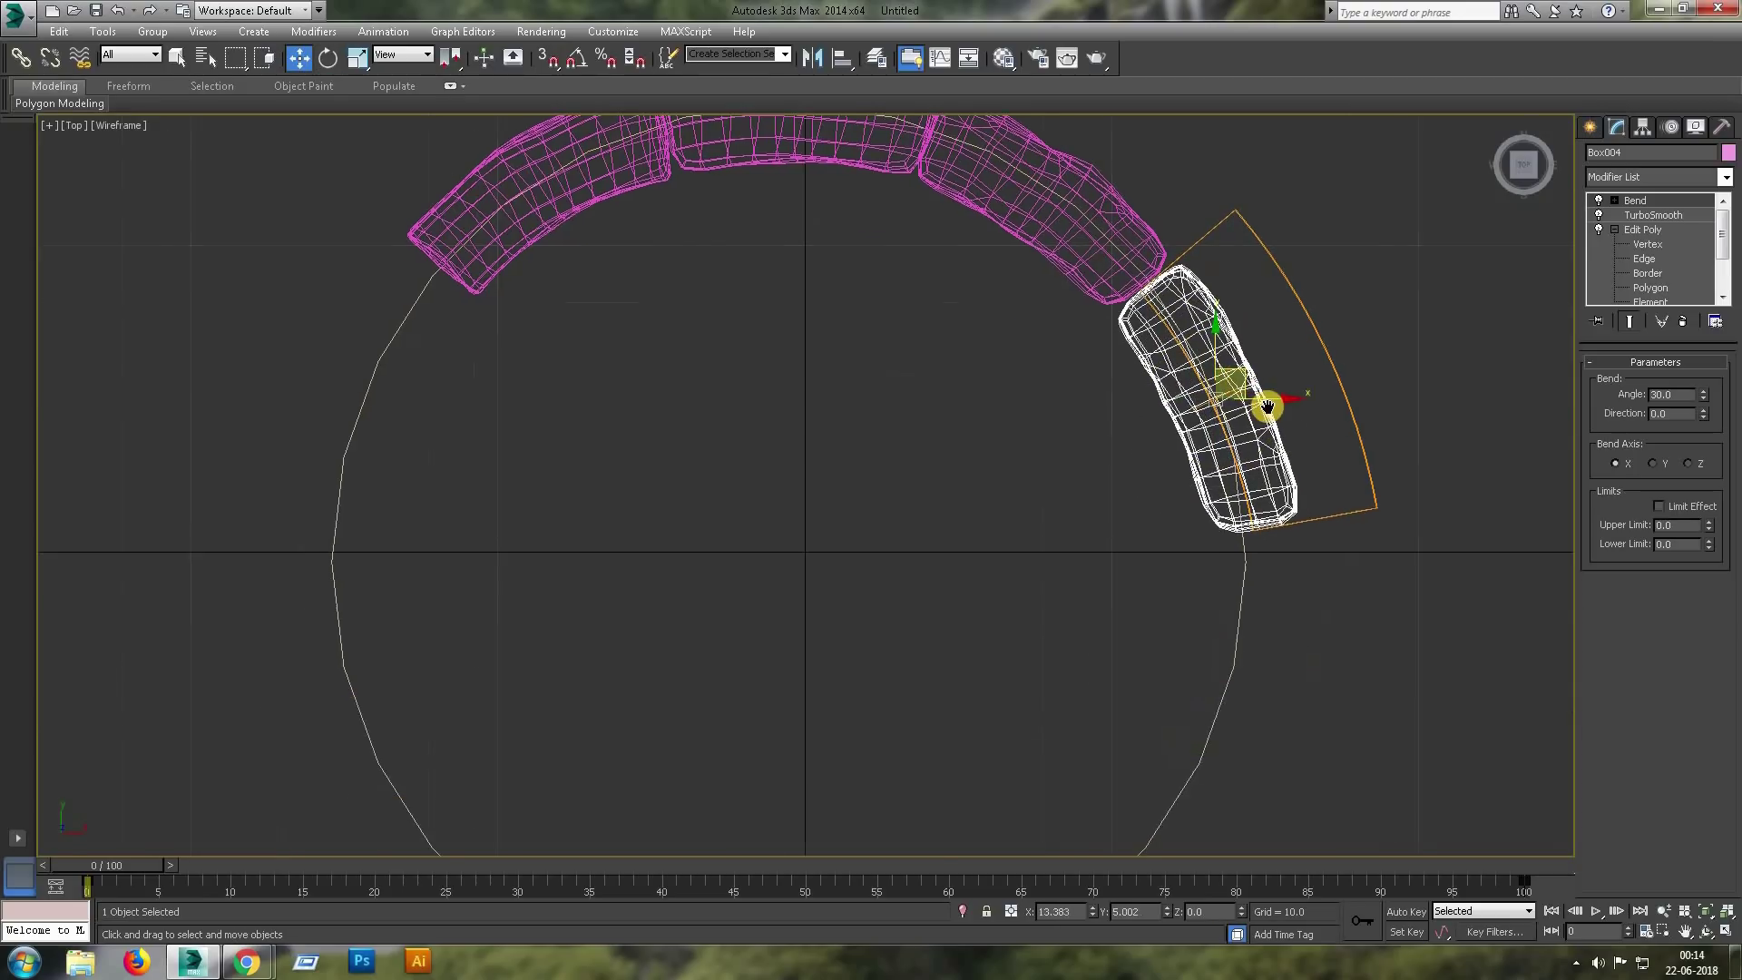
pyautogui.scroll(-2, 1271, 401)
pyautogui.keyDown('ctrl'); pyautogui.click(1120, 234); pyautogui.keyUp('ctrl')
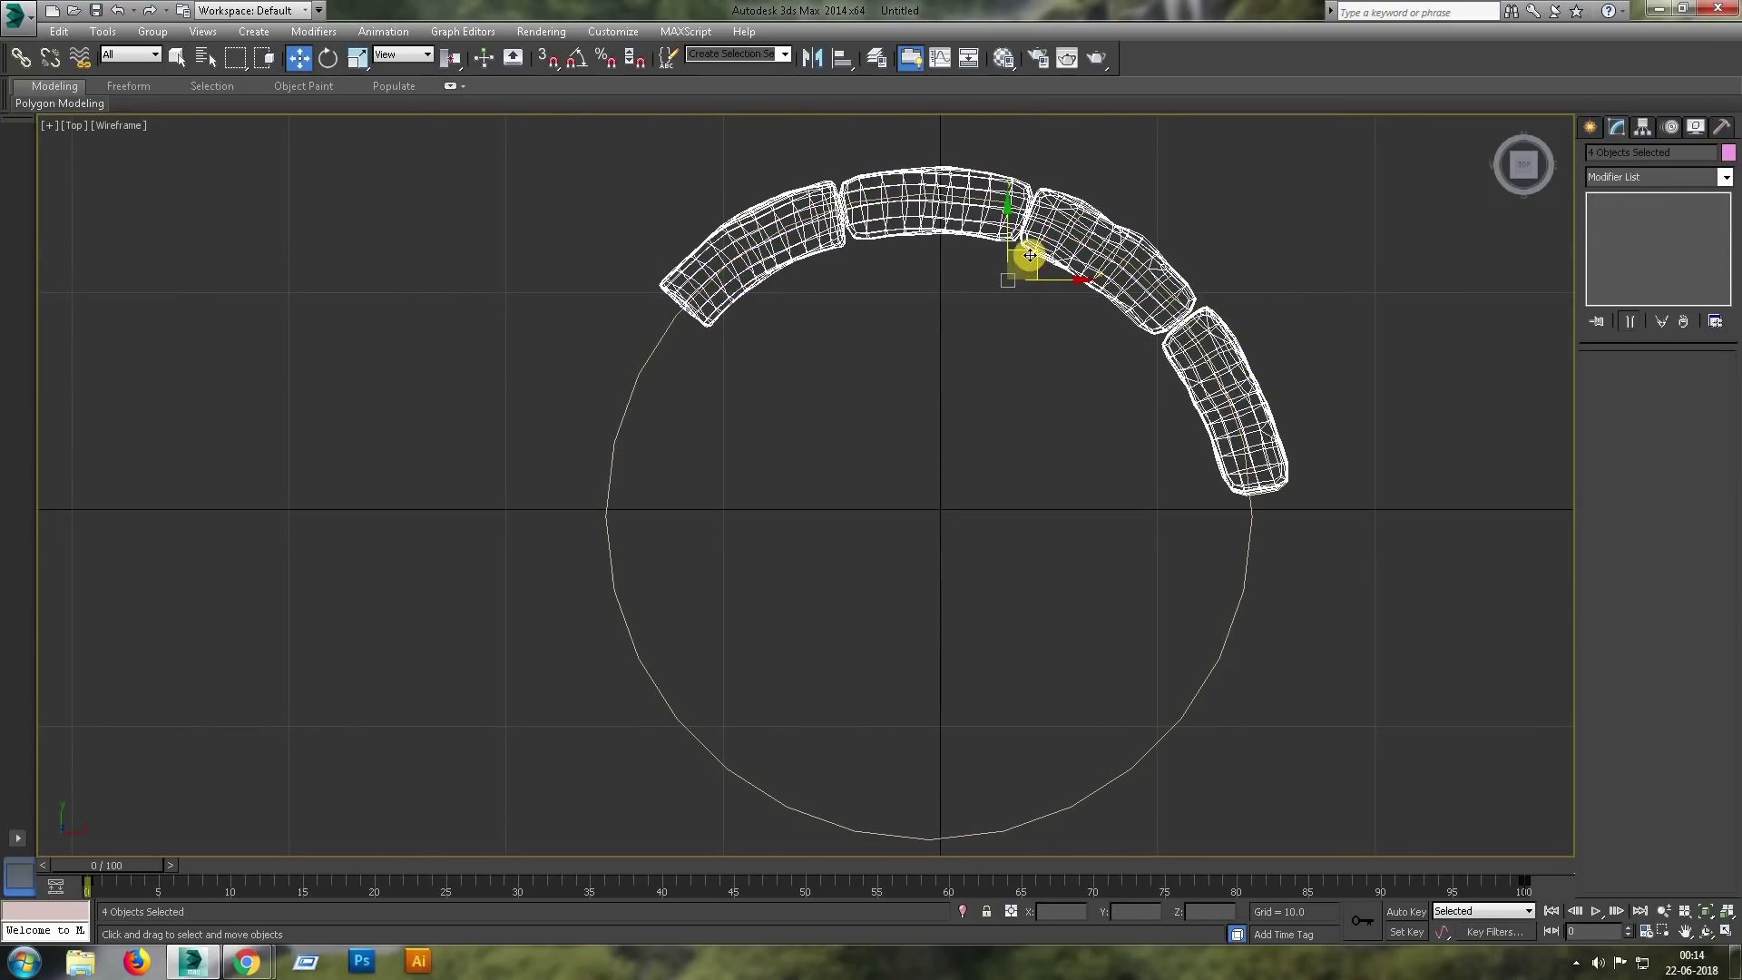
pyautogui.keyDown('shift'); pyautogui.moveTo(1030, 255); pyautogui.dragTo(944, 601); pyautogui.keyUp('shift')
# Confirm the cloned rocks and turn on smoothing and bend for the new rock.
pyautogui.click(878, 556)
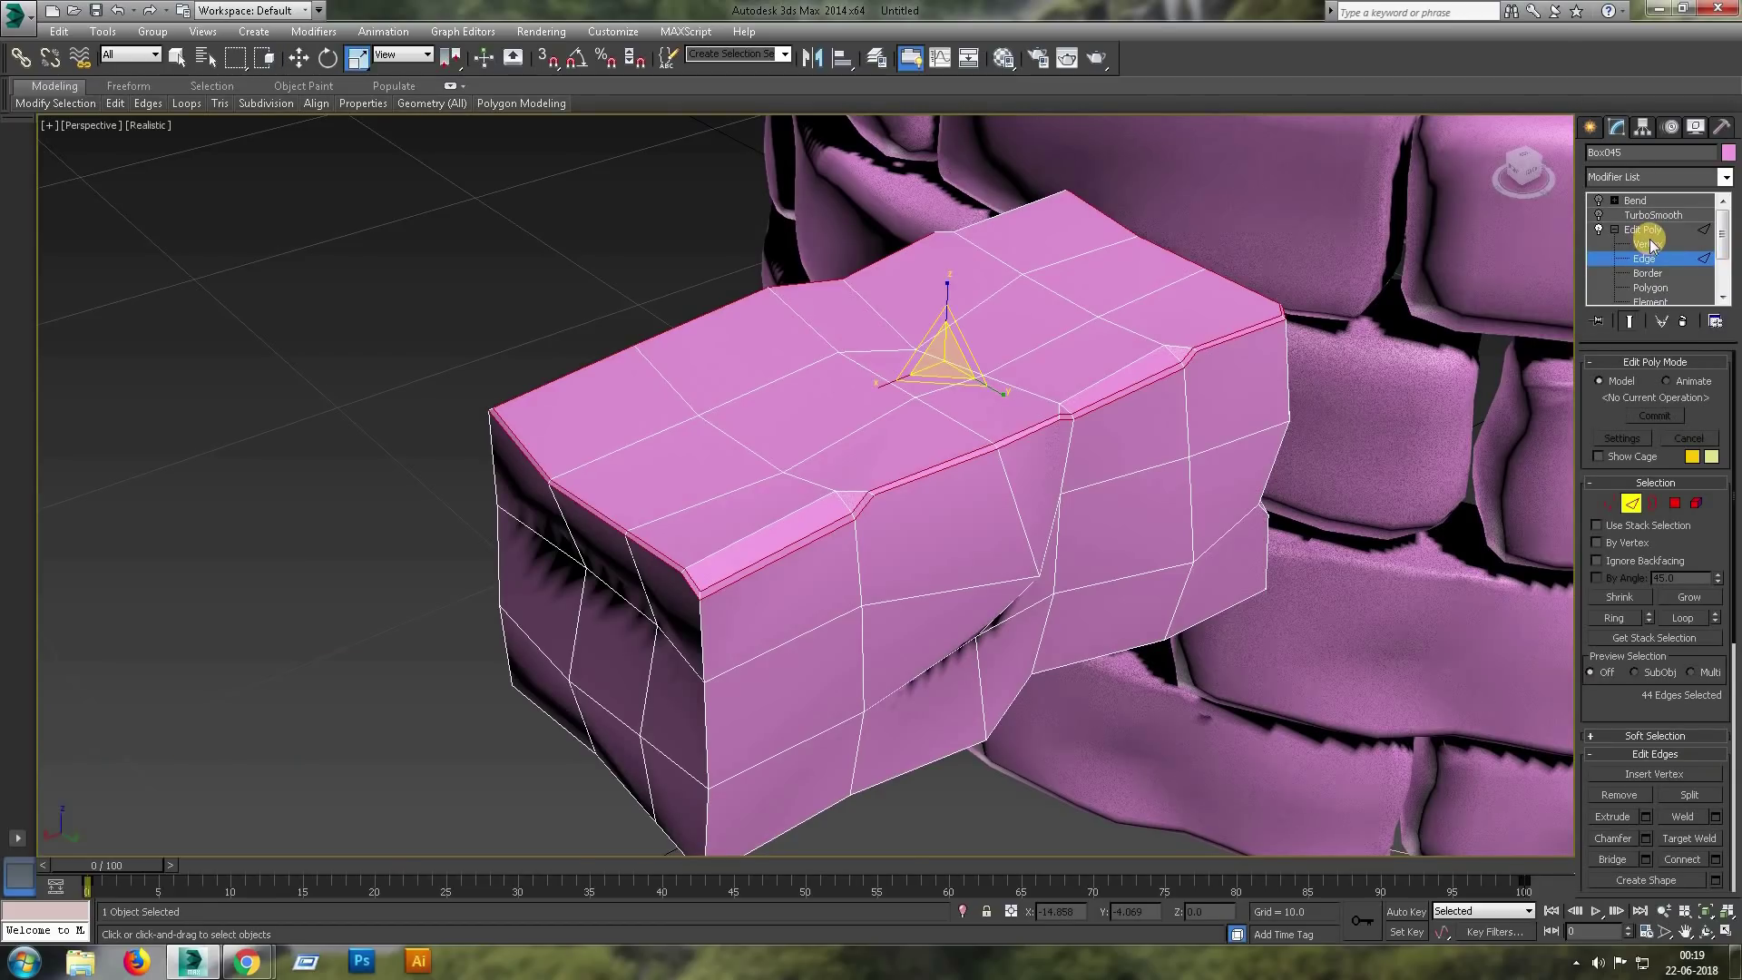
pyautogui.click(1645, 229)
pyautogui.click(1635, 200)
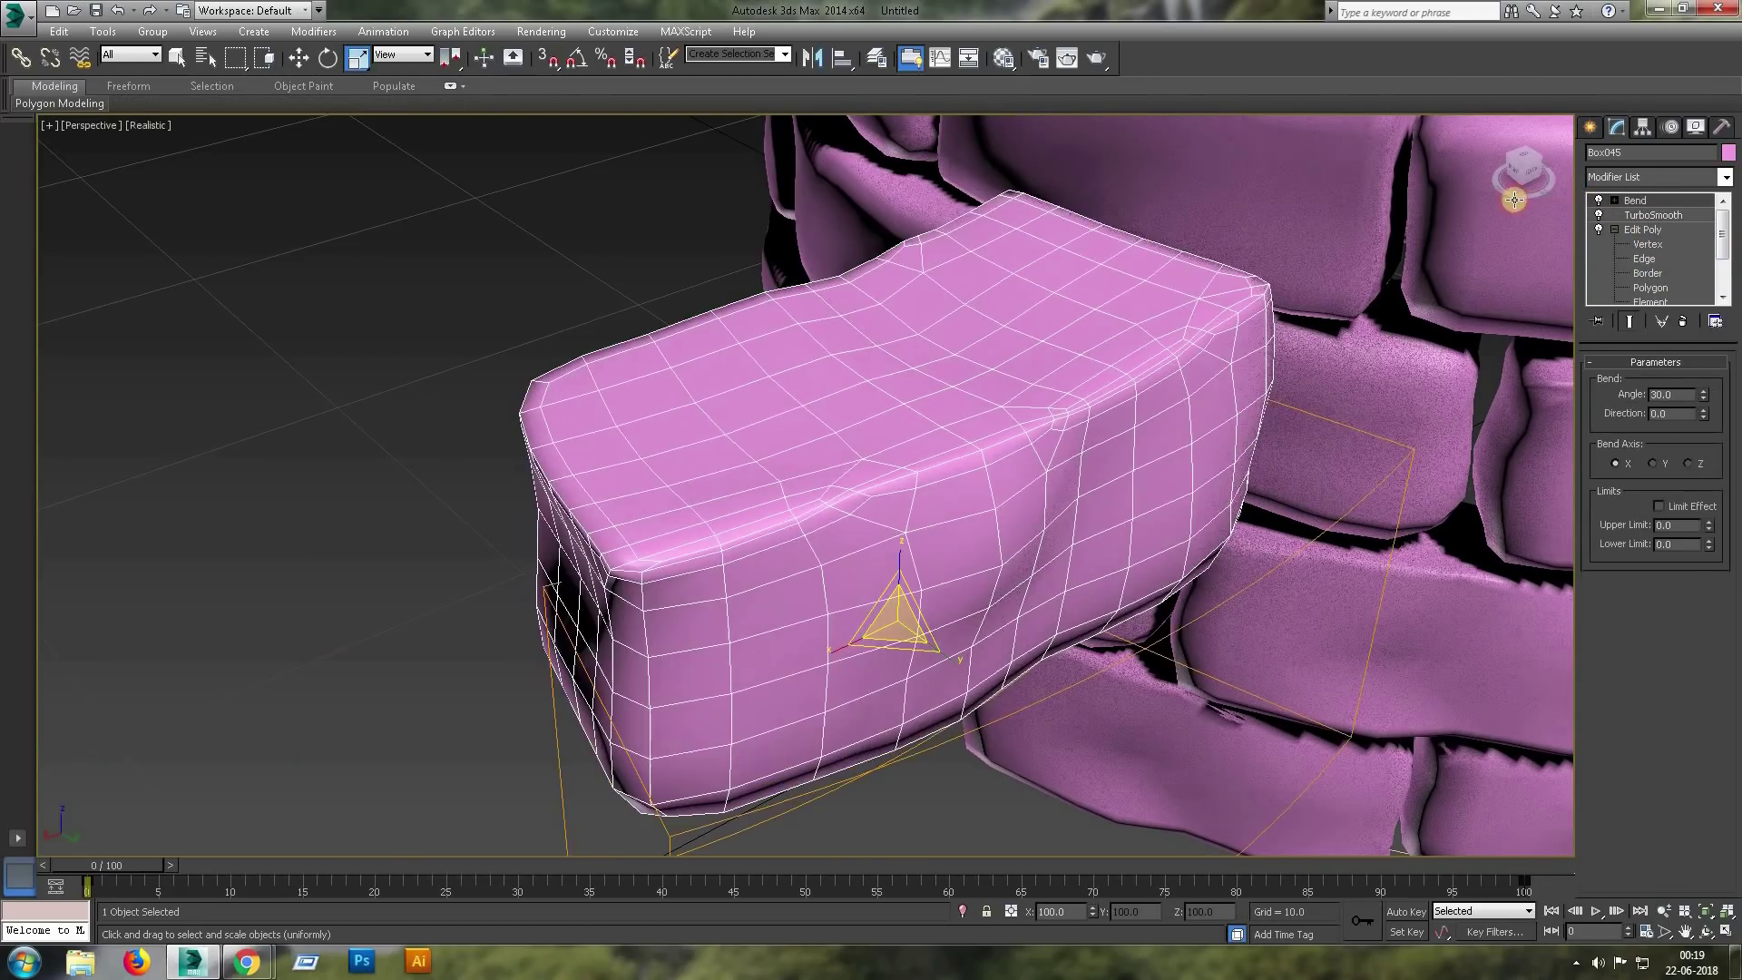
pyautogui.click(626, 265)
pyautogui.scroll(-5, 741, 445)
pyautogui.moveTo(848, 474)
pyautogui.keyDown('alt'); pyautogui.mouseDown(button='middle')
pyautogui.moveTo(972, 505)
pyautogui.moveTo(791, 461)
pyautogui.mouseUp(button='middle'); pyautogui.keyUp('alt')
# Frame the new rock in a wireframe top view and adjust two of its vertices.
pyautogui.click(817, 509)
pyautogui.press('t')
pyautogui.press('F3')
pyautogui.press('z')
pyautogui.press('1')
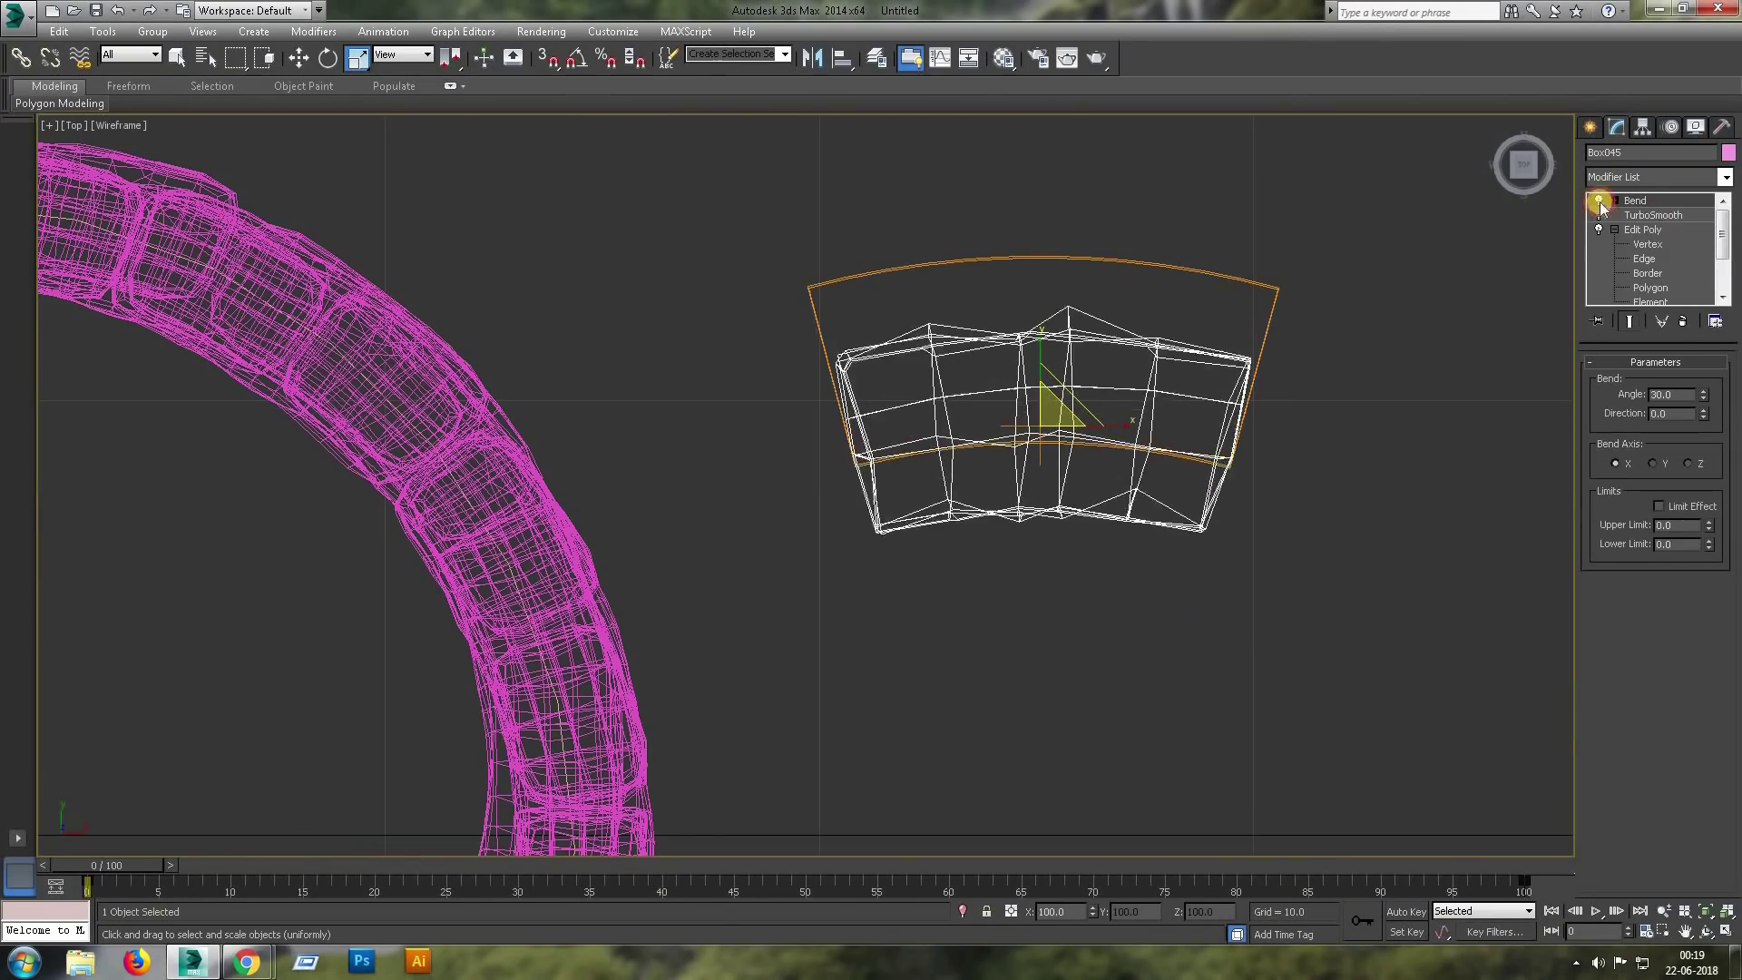
pyautogui.press('w')
pyautogui.click(1130, 358)
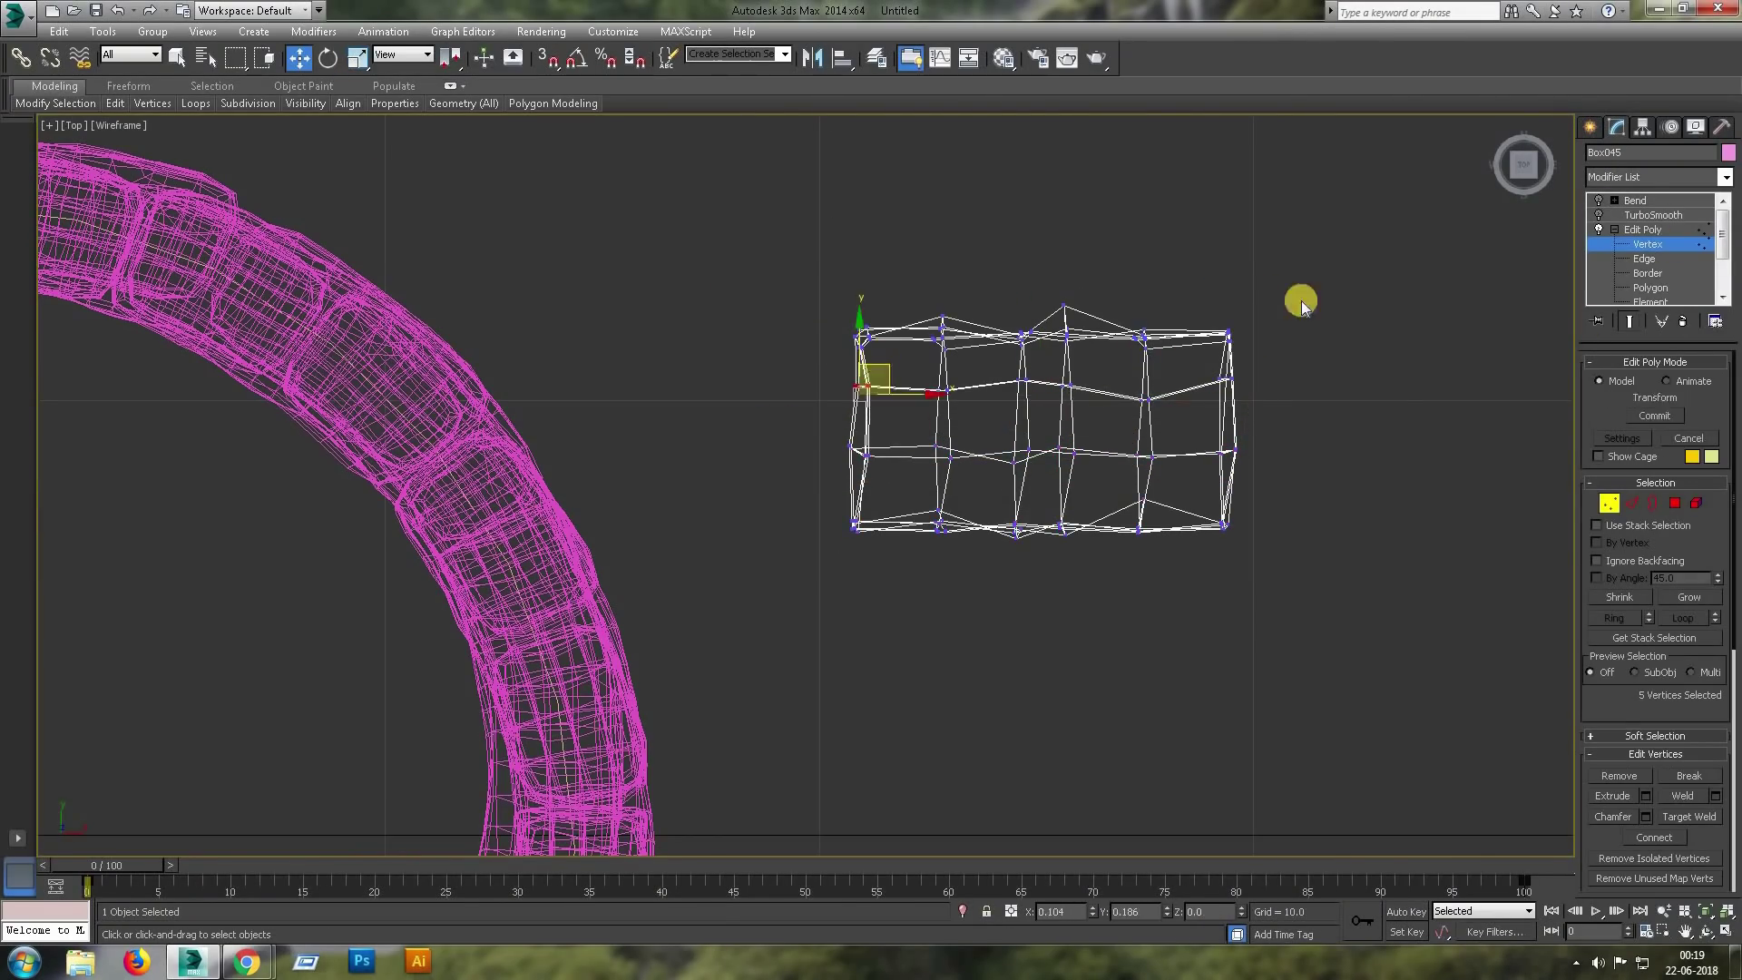
pyautogui.press('1')
# Copy the block to the right and give it Noise with scale 5 and raised strength.
pyautogui.moveTo(1138, 428); pyautogui.dragTo(902, 454, button='middle')
pyautogui.keyDown('shift'); pyautogui.moveTo(902, 454); pyautogui.dragTo(1338, 455); pyautogui.keyUp('shift')
pyautogui.click(871, 551)
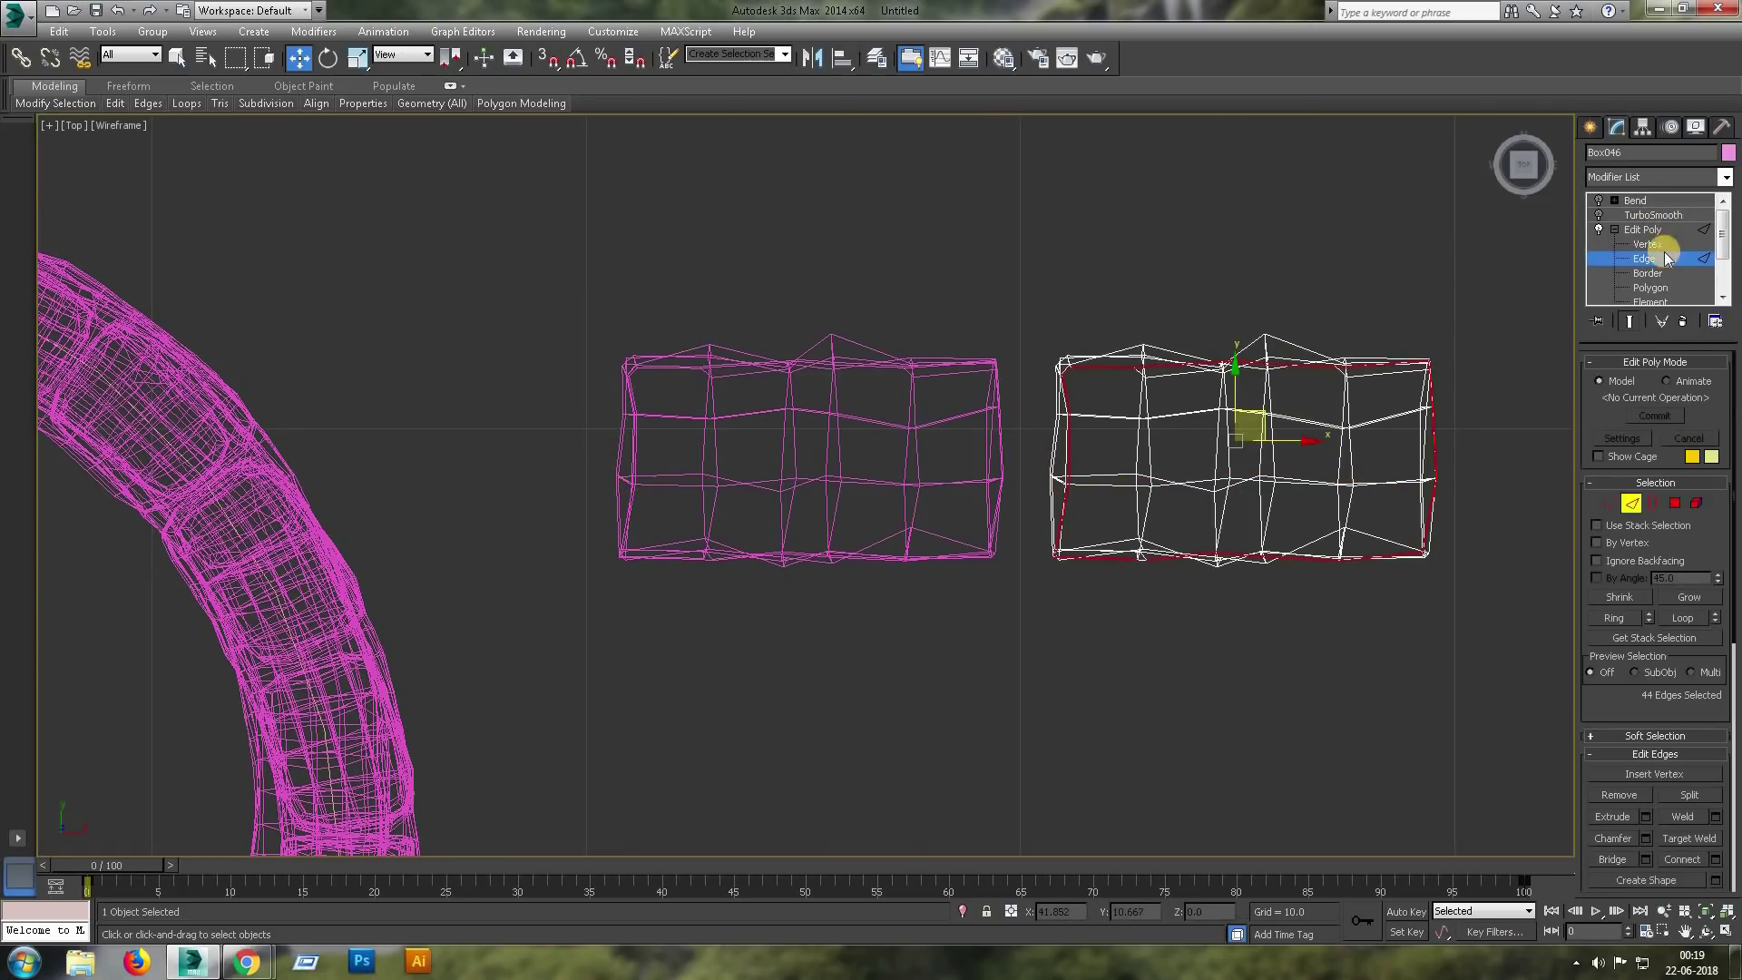
pyautogui.click(1728, 179)
pyautogui.click(1625, 753)
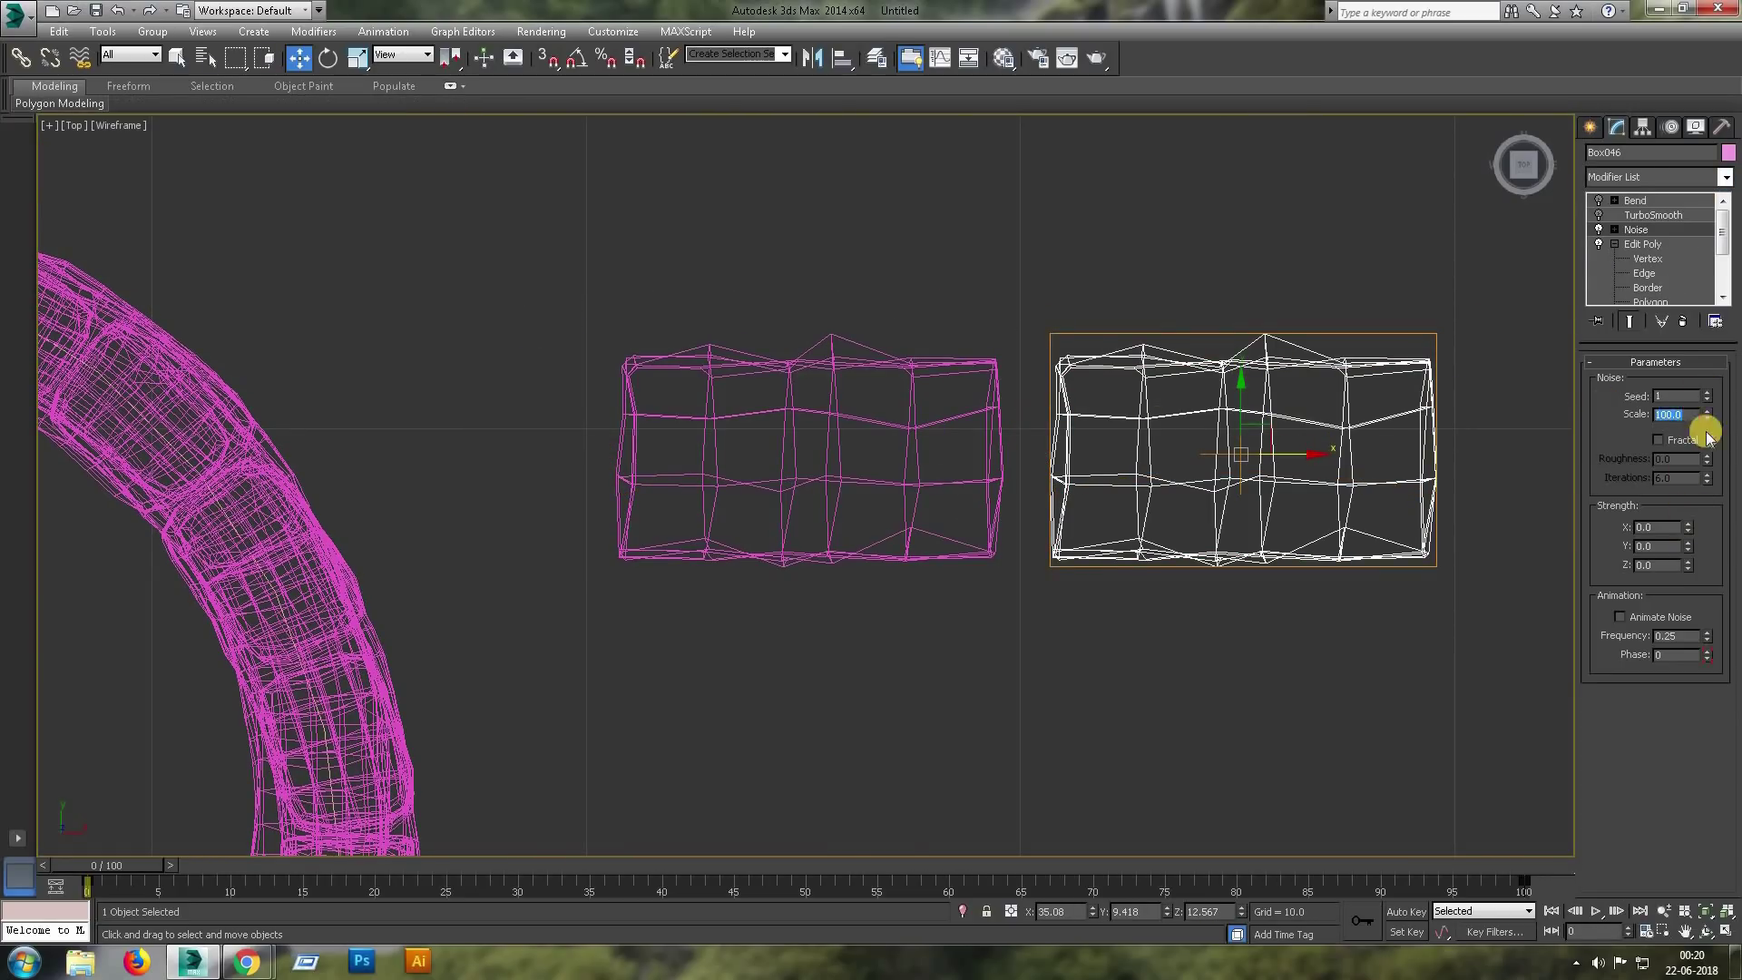
pyautogui.write('5')
pyautogui.press('Return')
pyautogui.moveTo(1688, 526); pyautogui.dragTo(1672, 518)
pyautogui.moveTo(1707, 399); pyautogui.dragTo(1707, 389)
# Clone more bent copies of the block into a row beside the others.
pyautogui.click(1601, 218)
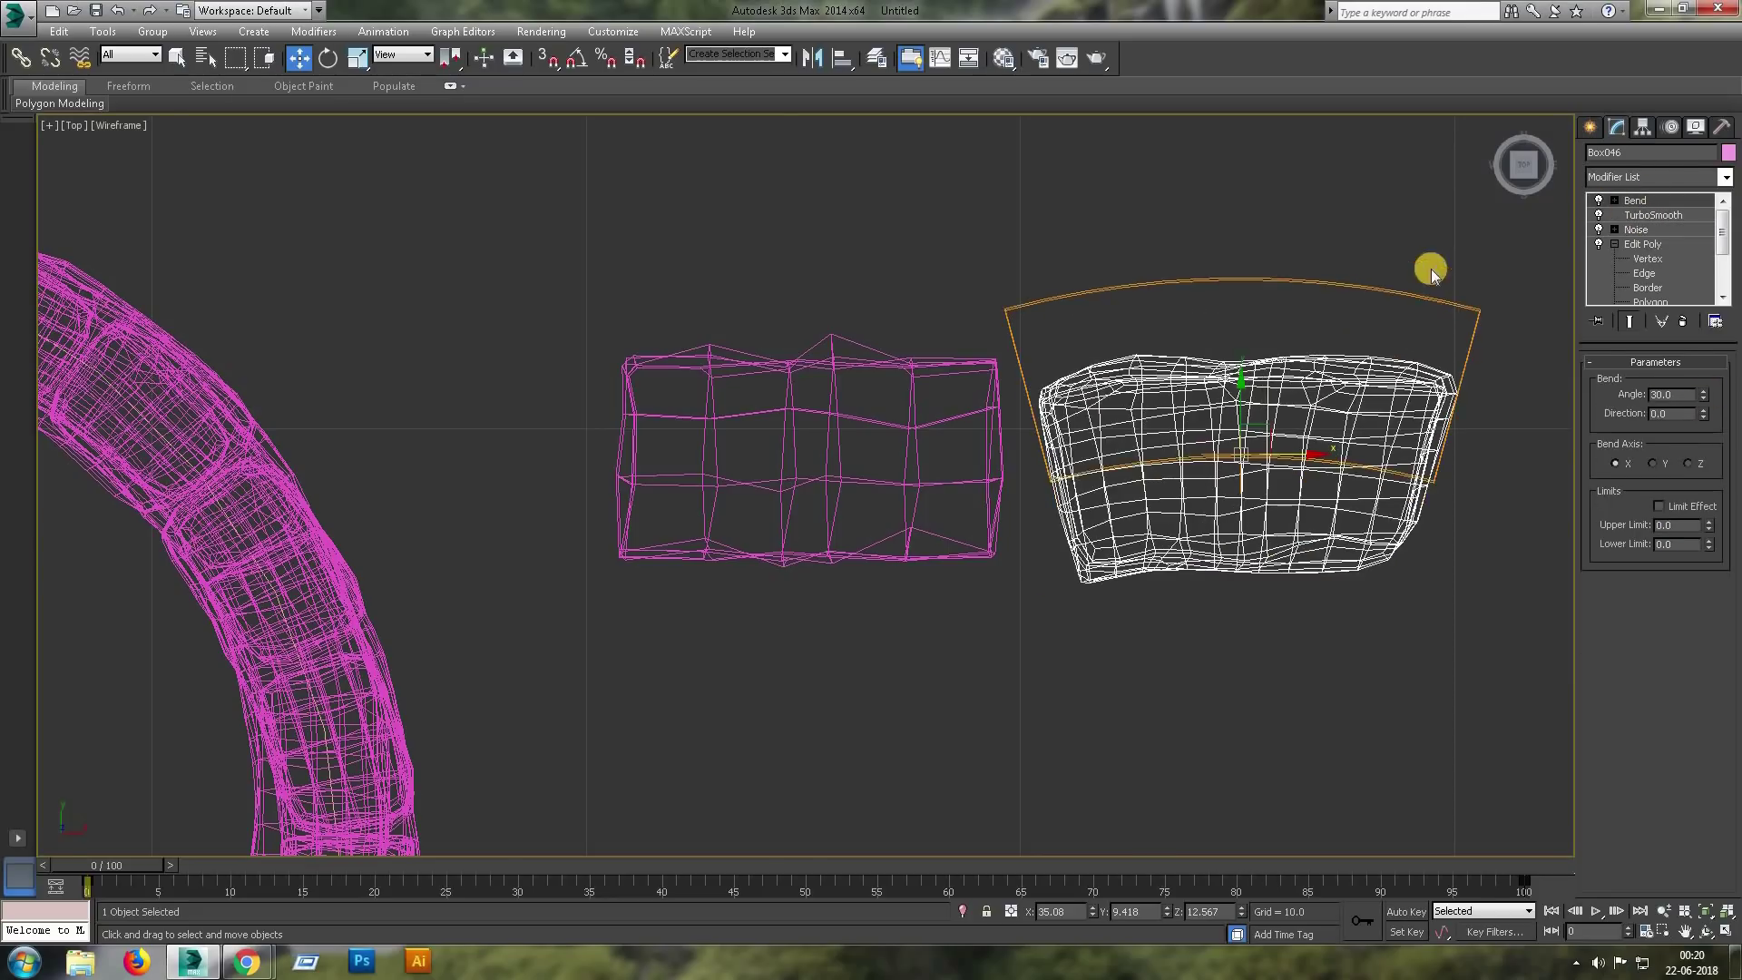
pyautogui.keyDown('shift'); pyautogui.moveTo(1265, 287); pyautogui.dragTo(1370, 299); pyautogui.keyUp('shift')
pyautogui.click(872, 556)
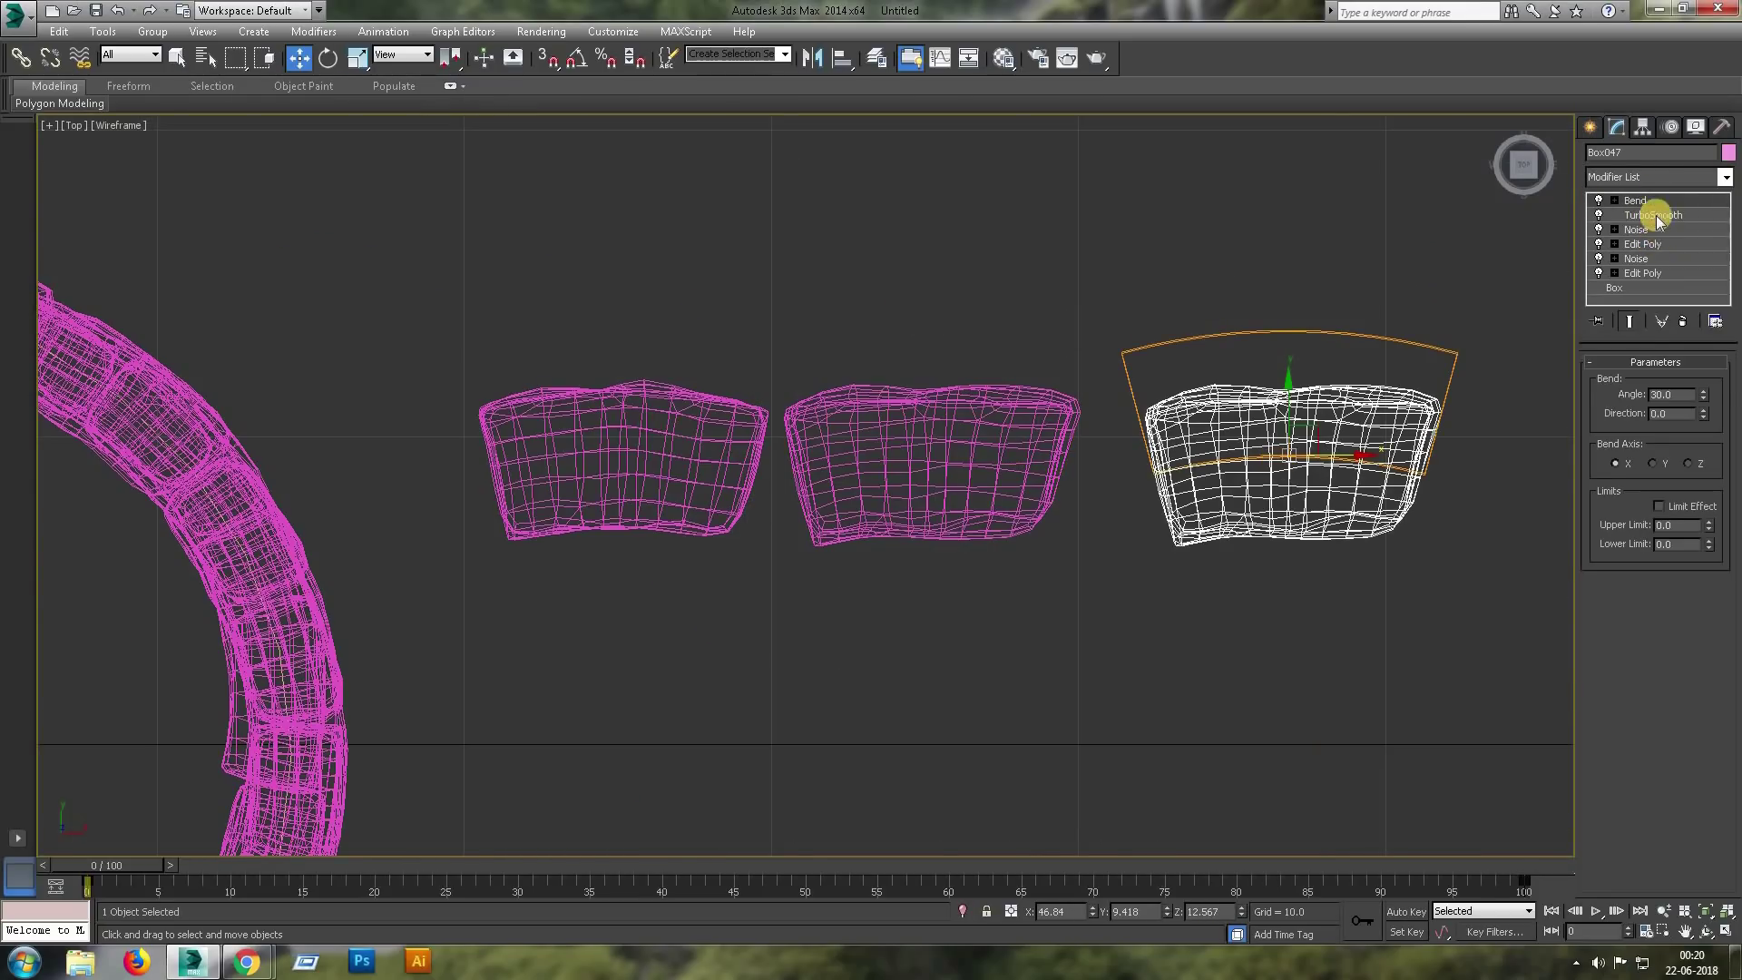
pyautogui.moveTo(1703, 395); pyautogui.dragTo(1703, 388)
pyautogui.keyDown('shift'); pyautogui.moveTo(1413, 357); pyautogui.dragTo(928, 563); pyautogui.keyUp('shift')
# Recolour the new block copies and move them beside the stone ring.
pyautogui.click(927, 563)
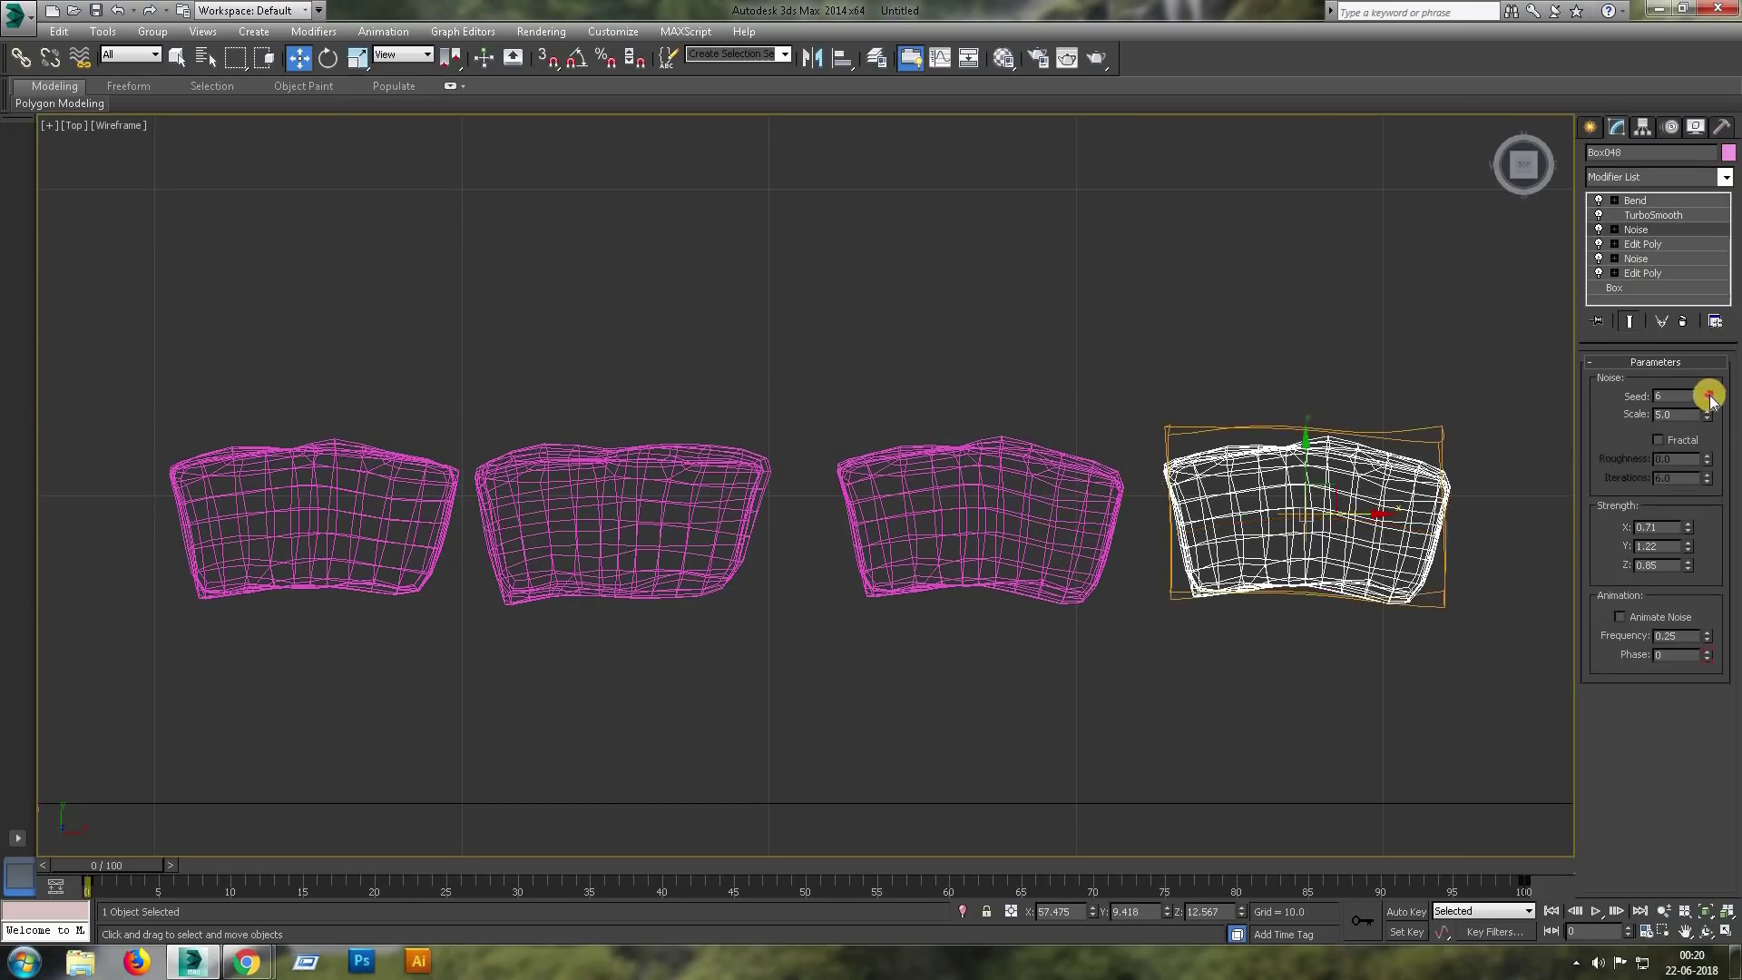
pyautogui.scroll(-5, 1001, 522)
pyautogui.click(1728, 153)
pyautogui.click(946, 585)
pyautogui.moveTo(1159, 369); pyautogui.dragTo(1077, 405)
pyautogui.scroll(5, 1077, 405)
# Rotate Box046 onto the pink ring.
pyautogui.press('e')
pyautogui.moveTo(1184, 333); pyautogui.dragTo(1085, 455)
pyautogui.press('w')
pyautogui.press('e')
pyautogui.press('w')
pyautogui.scroll(-3, 1115, 457)
# Place Box047 on the pink ring and rotate it to follow the curve.
pyautogui.moveTo(1202, 288)
pyautogui.mouseDown()
pyautogui.moveTo(1041, 564)
pyautogui.moveTo(1108, 669)
pyautogui.mouseUp()
pyautogui.press('e')
pyautogui.press('w')
pyautogui.moveTo(1025, 581); pyautogui.dragTo(986, 578)
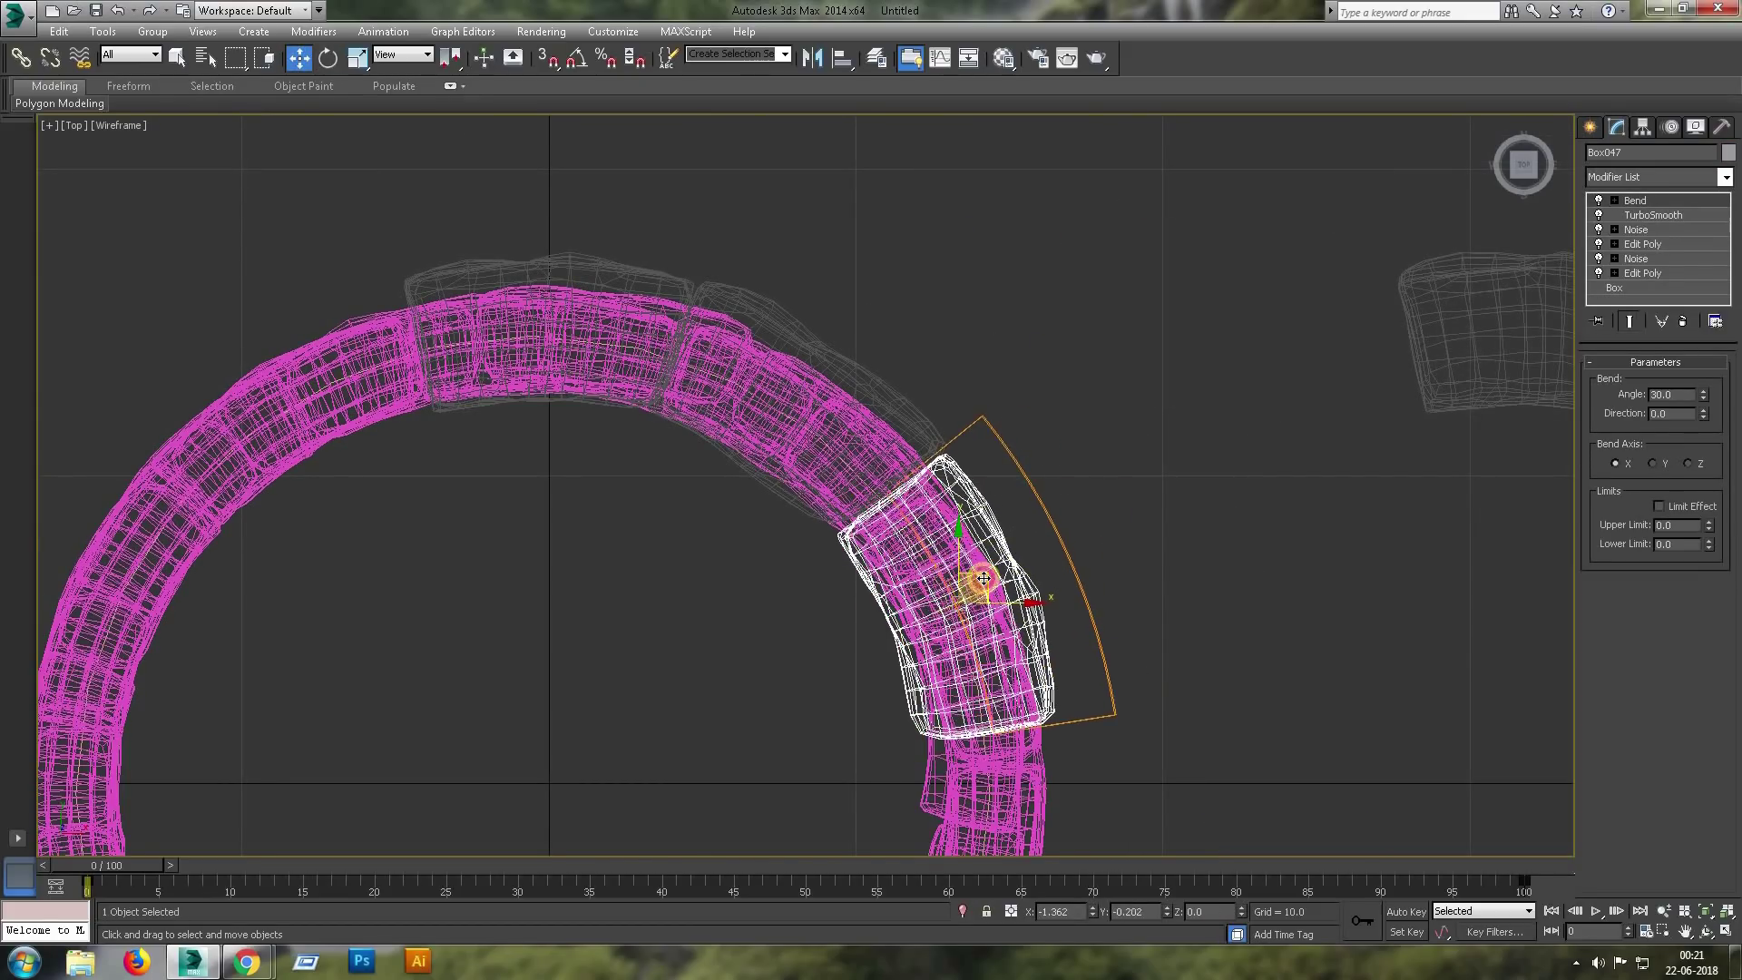
pyautogui.scroll(-2, 1187, 400)
pyautogui.scroll(-5, 1270, 308)
# Place Box048 on the ring and rotate it to align with the curve.
pyautogui.moveTo(1271, 308); pyautogui.dragTo(1089, 539)
pyautogui.scroll(8, 1089, 539)
pyautogui.press('e')
pyautogui.moveTo(1207, 635)
pyautogui.mouseDown()
pyautogui.moveTo(1256, 704)
pyautogui.moveTo(1147, 595)
pyautogui.moveTo(1120, 454)
pyautogui.moveTo(1077, 493)
pyautogui.moveTo(1104, 451)
pyautogui.moveTo(1121, 506)
pyautogui.mouseUp()
pyautogui.press('w')
pyautogui.press('e')
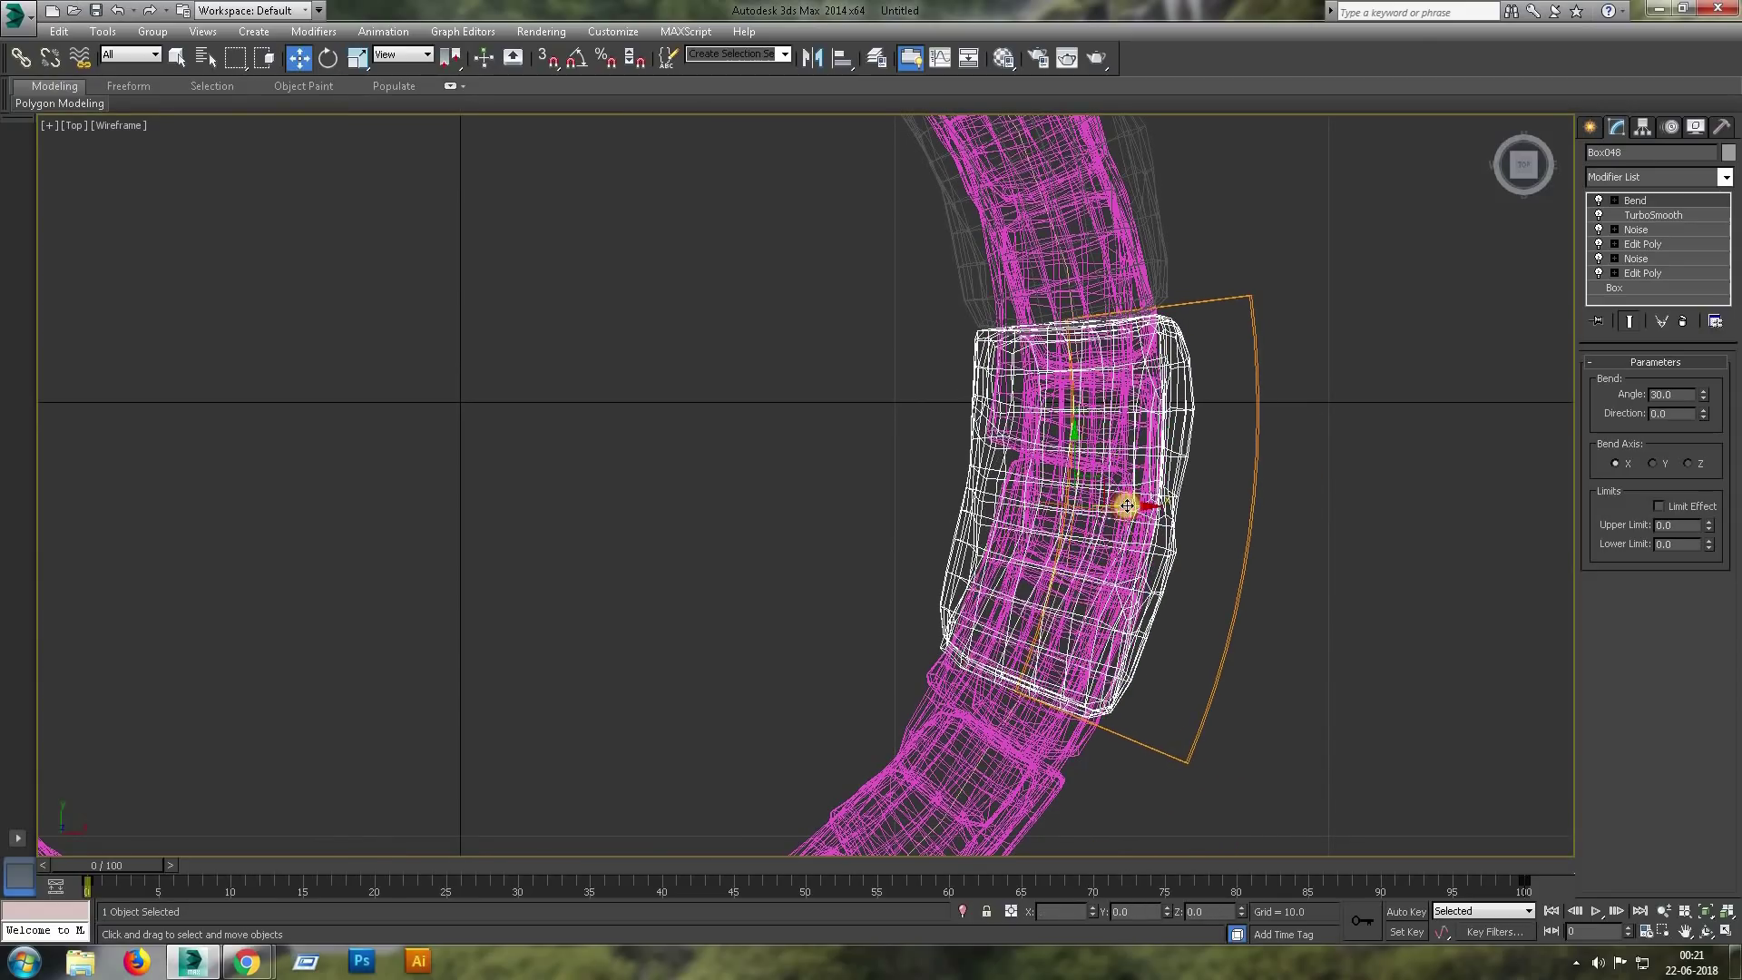
# Rotate Box049 along the ring's curve.
pyautogui.click(1094, 363)
pyautogui.moveTo(1110, 486)
pyautogui.mouseDown(button='middle')
pyautogui.moveTo(1094, 363)
pyautogui.moveTo(1198, 503)
pyautogui.mouseUp(button='middle')
pyautogui.moveTo(1197, 504)
pyautogui.mouseDown()
pyautogui.moveTo(1159, 506)
pyautogui.moveTo(1279, 299)
pyautogui.mouseUp()
pyautogui.press('w')
pyautogui.moveTo(1338, 247); pyautogui.dragTo(1253, 428, button='middle')
pyautogui.click(1252, 428)
# Change Box049's Noise seed to 11.
pyautogui.click(1206, 377)
pyautogui.moveTo(1155, 330); pyautogui.dragTo(1195, 479, button='middle')
pyautogui.scroll(-3, 1195, 479)
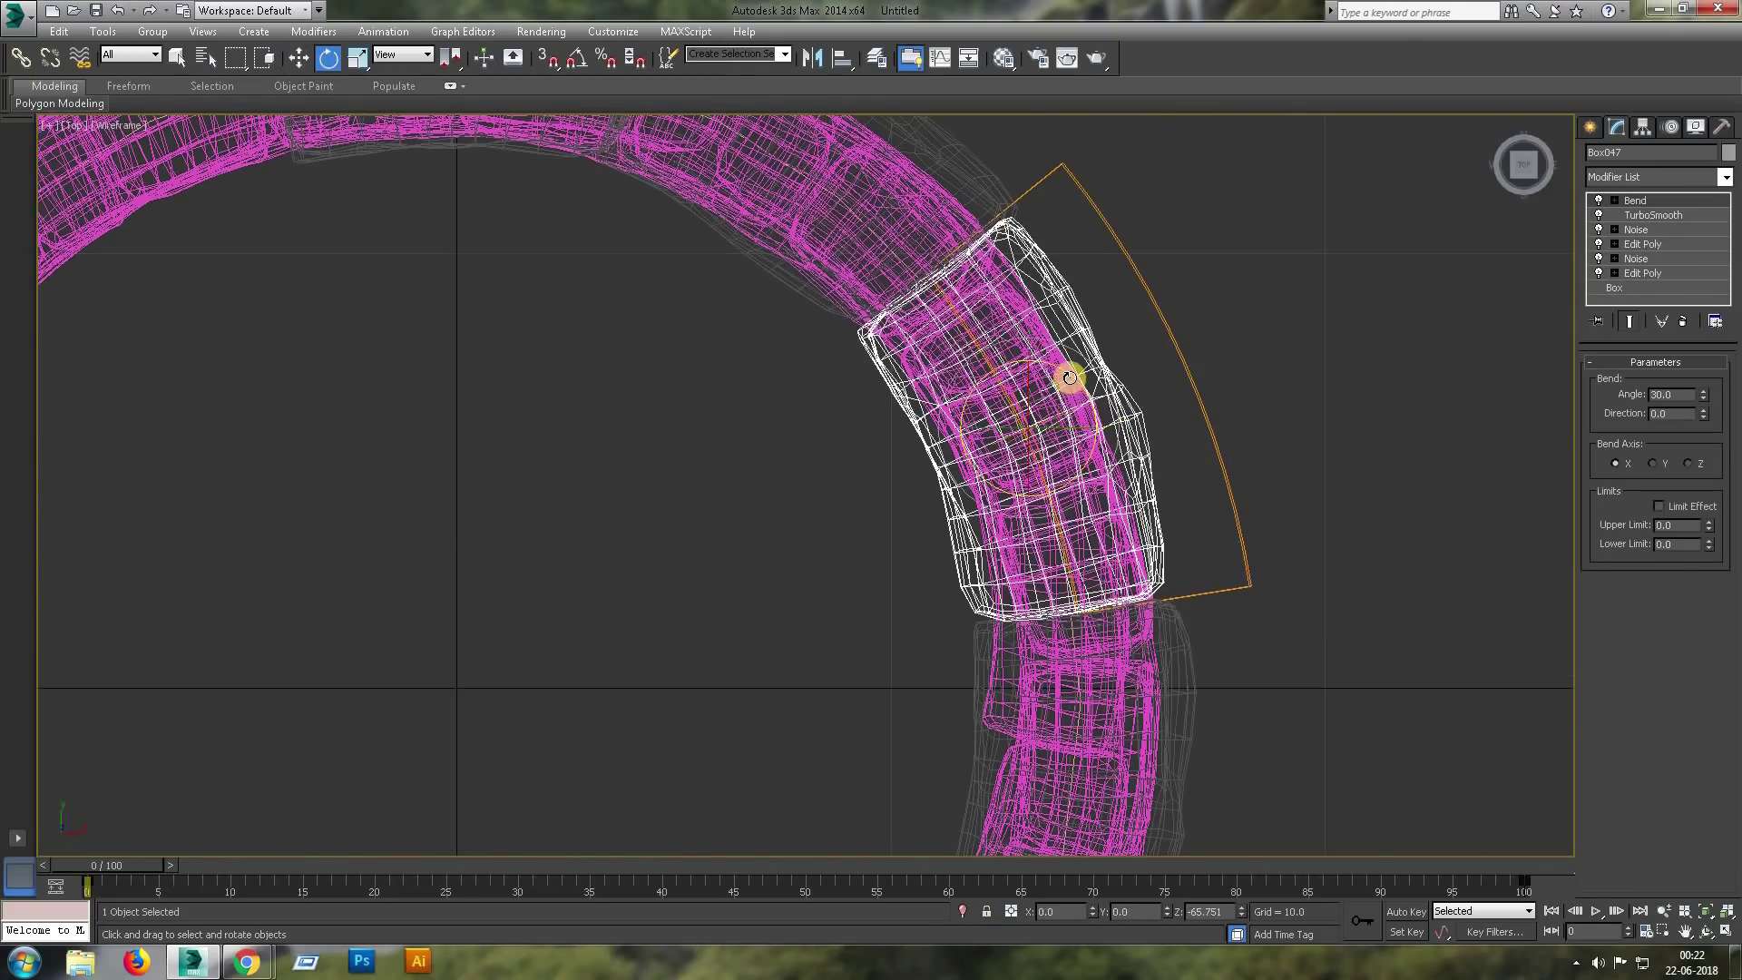
pyautogui.moveTo(1043, 400); pyautogui.dragTo(1233, 498, button='middle')
pyautogui.click(1234, 498)
pyautogui.click(1659, 229)
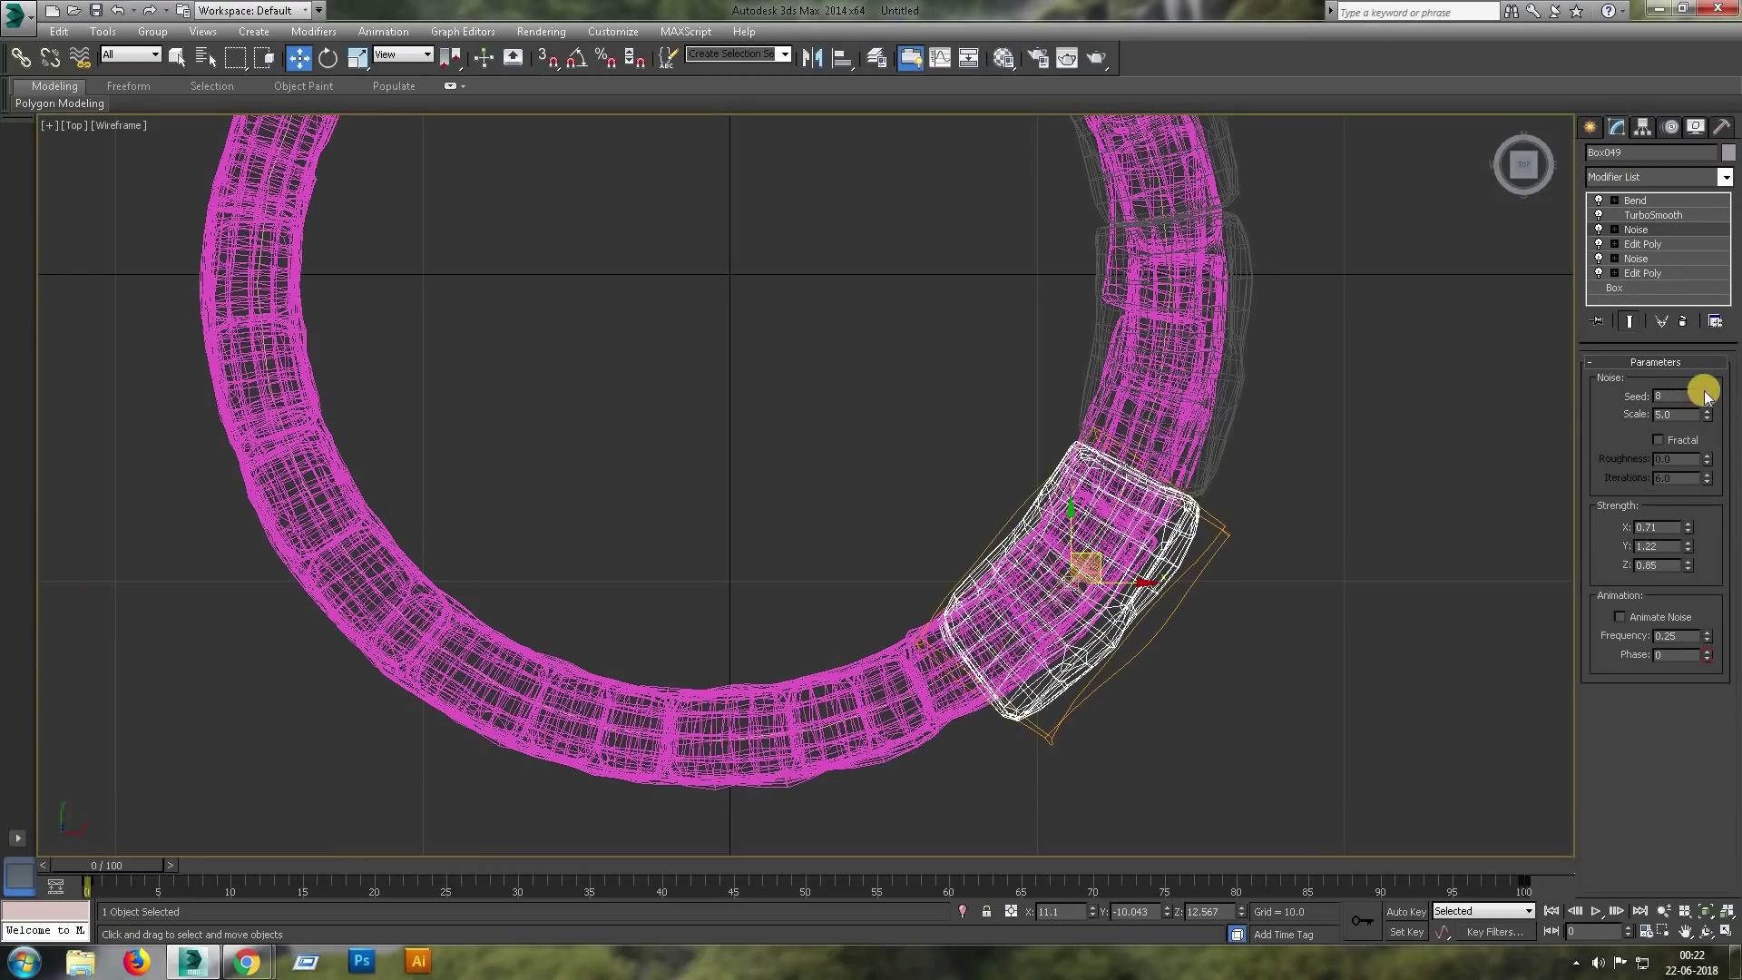
pyautogui.moveTo(1178, 615); pyautogui.dragTo(1270, 608, button='middle')
pyautogui.click(1706, 392)
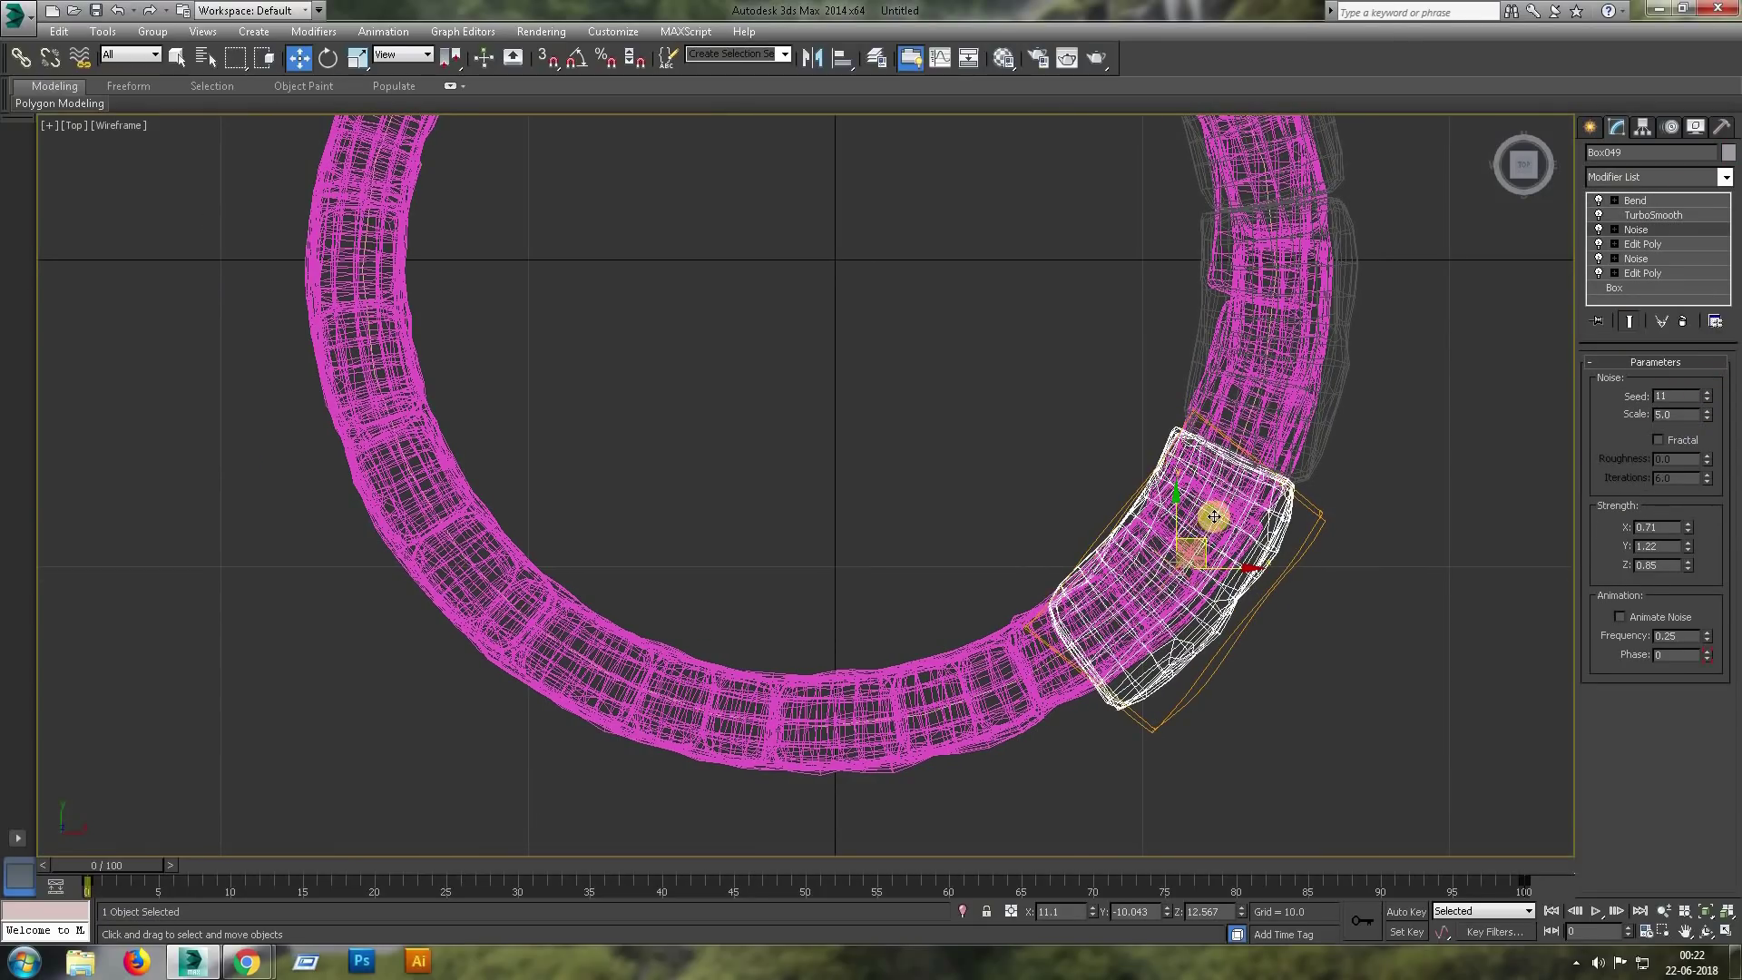
# Shift-clone Box049 further along the ring and rotate the copy to follow it.
pyautogui.keyDown('shift'); pyautogui.moveTo(1221, 541); pyautogui.dragTo(1015, 688); pyautogui.keyUp('shift')
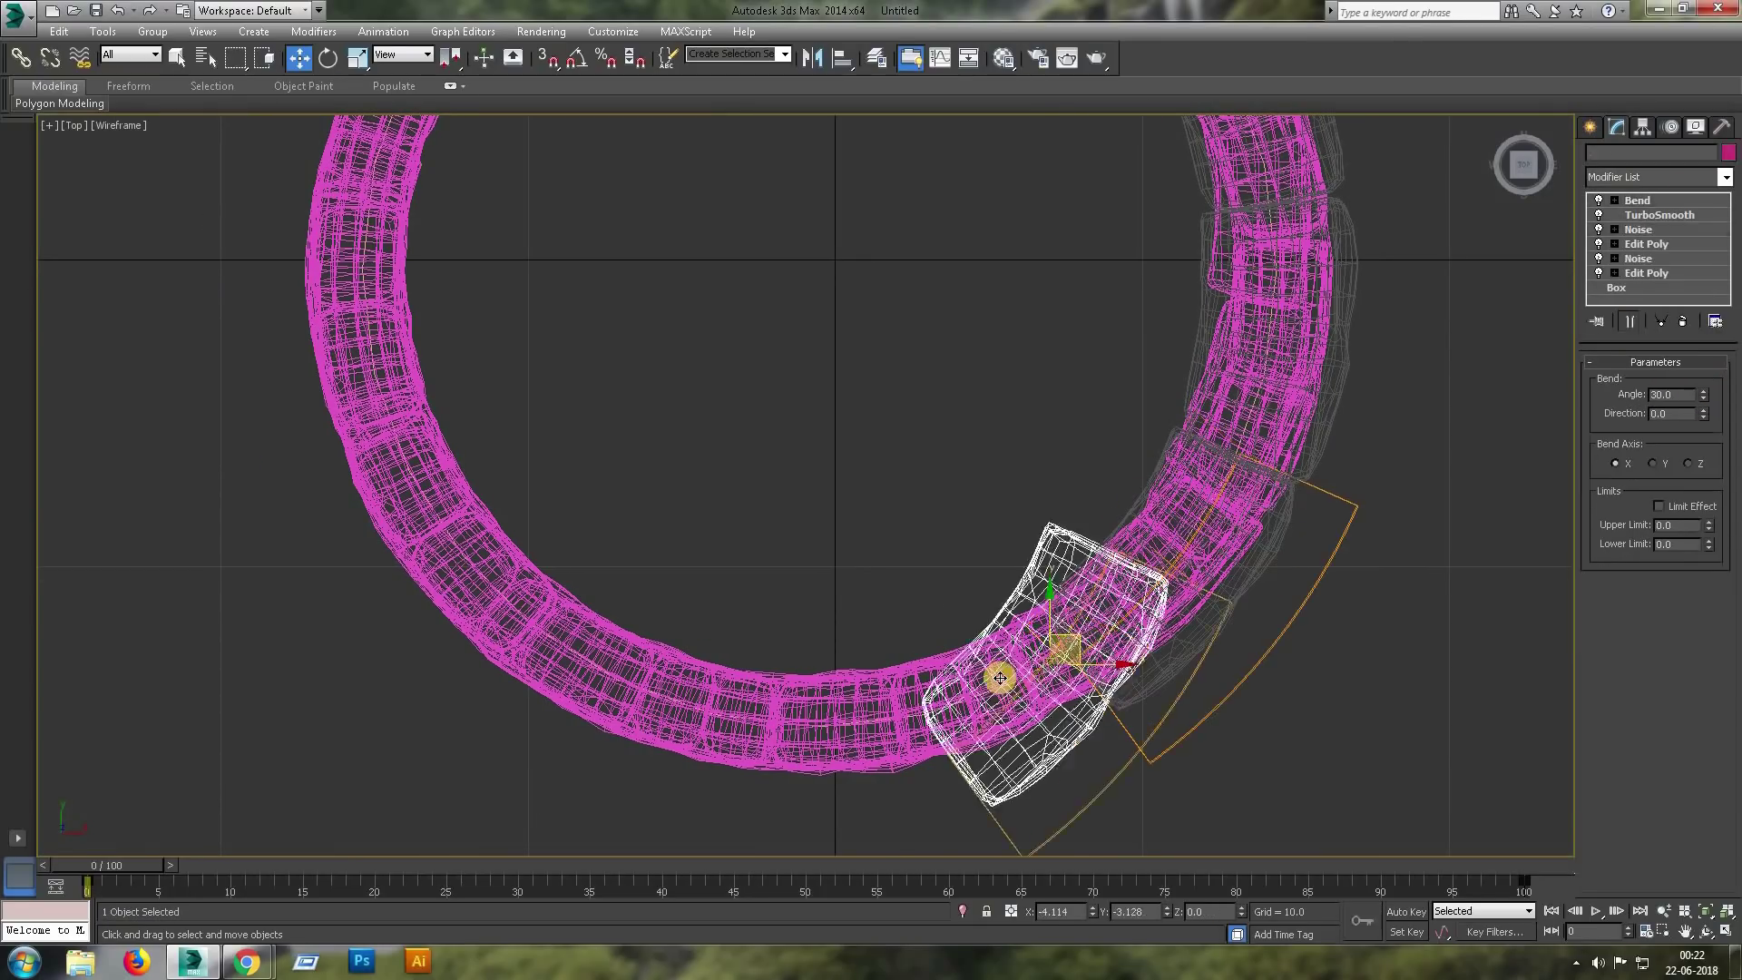
pyautogui.moveTo(1015, 688); pyautogui.dragTo(1013, 541, button='middle')
pyautogui.press('e')
pyautogui.moveTo(1020, 545); pyautogui.dragTo(985, 514)
pyautogui.press('w')
pyautogui.scroll(-5, 1089, 526)
# Clone the six placed ring segments and move the copies to close the ring.
pyautogui.moveTo(1207, 672)
pyautogui.mouseDown()
pyautogui.moveTo(1072, 411)
pyautogui.moveTo(1121, 508)
pyautogui.mouseUp()
pyautogui.click(883, 568)
pyautogui.press('w')
pyautogui.moveTo(1123, 436); pyautogui.dragTo(921, 495)
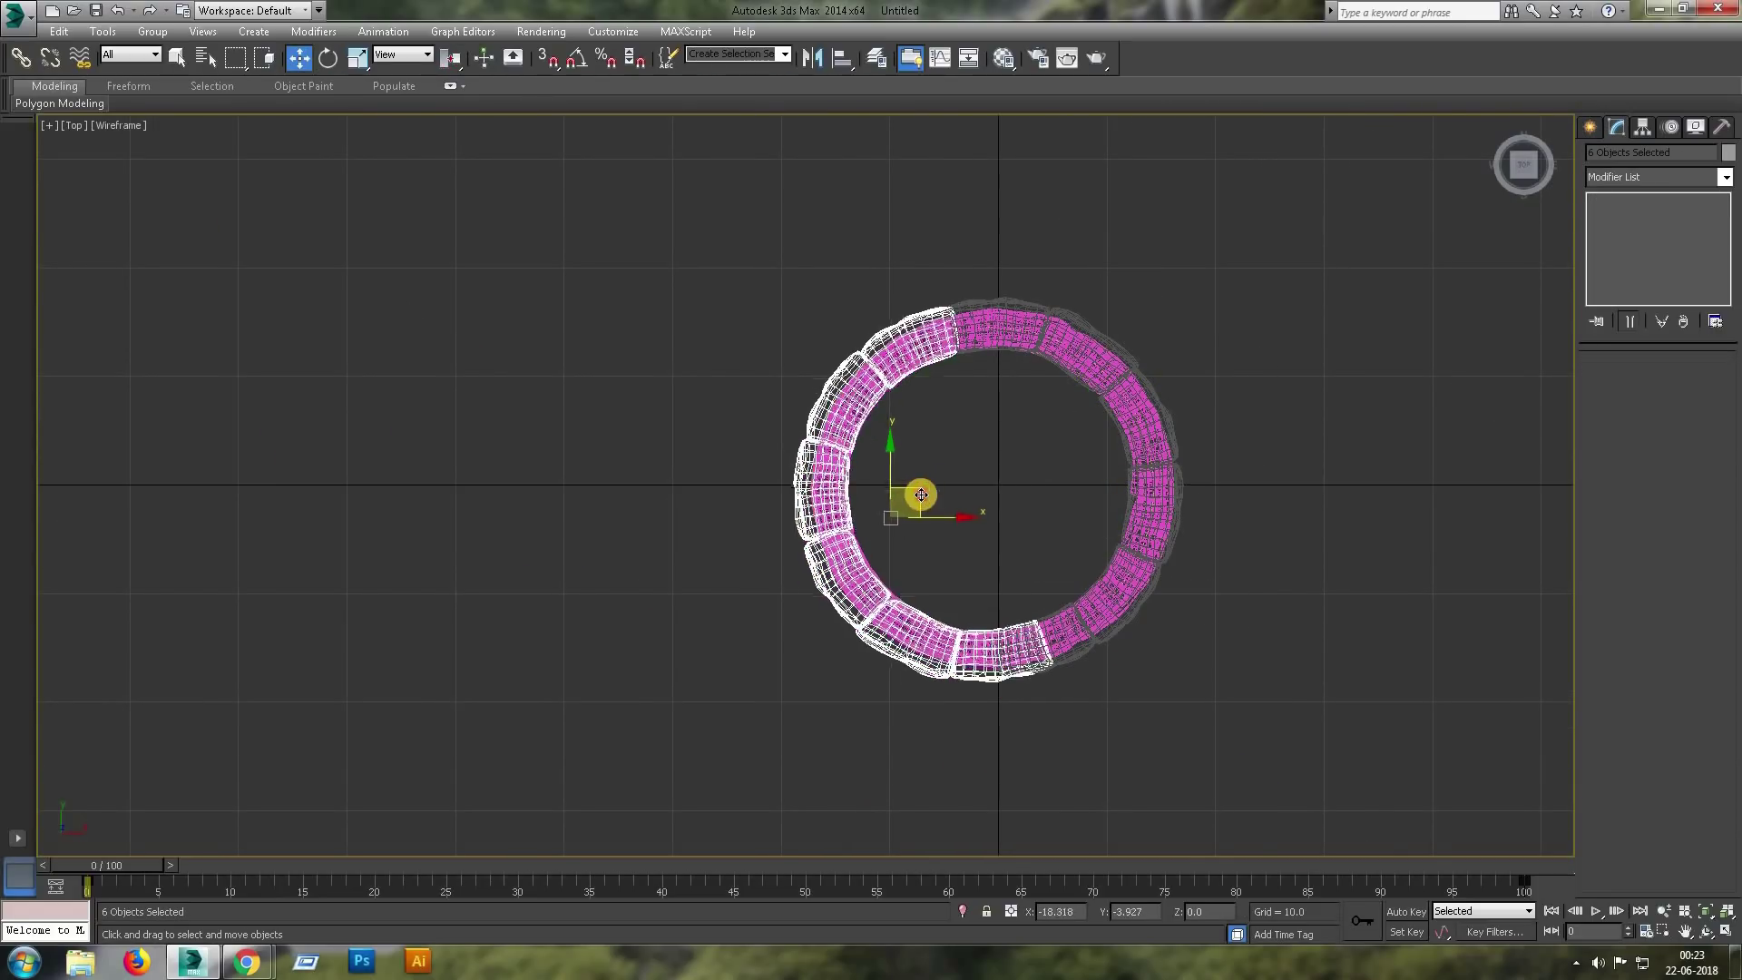
pyautogui.scroll(2, 898, 513)
pyautogui.scroll(2, 1008, 708)
# Clone Box055, turn the copy upright, and rotate three segments clockwise into the ring.
pyautogui.click(1007, 708)
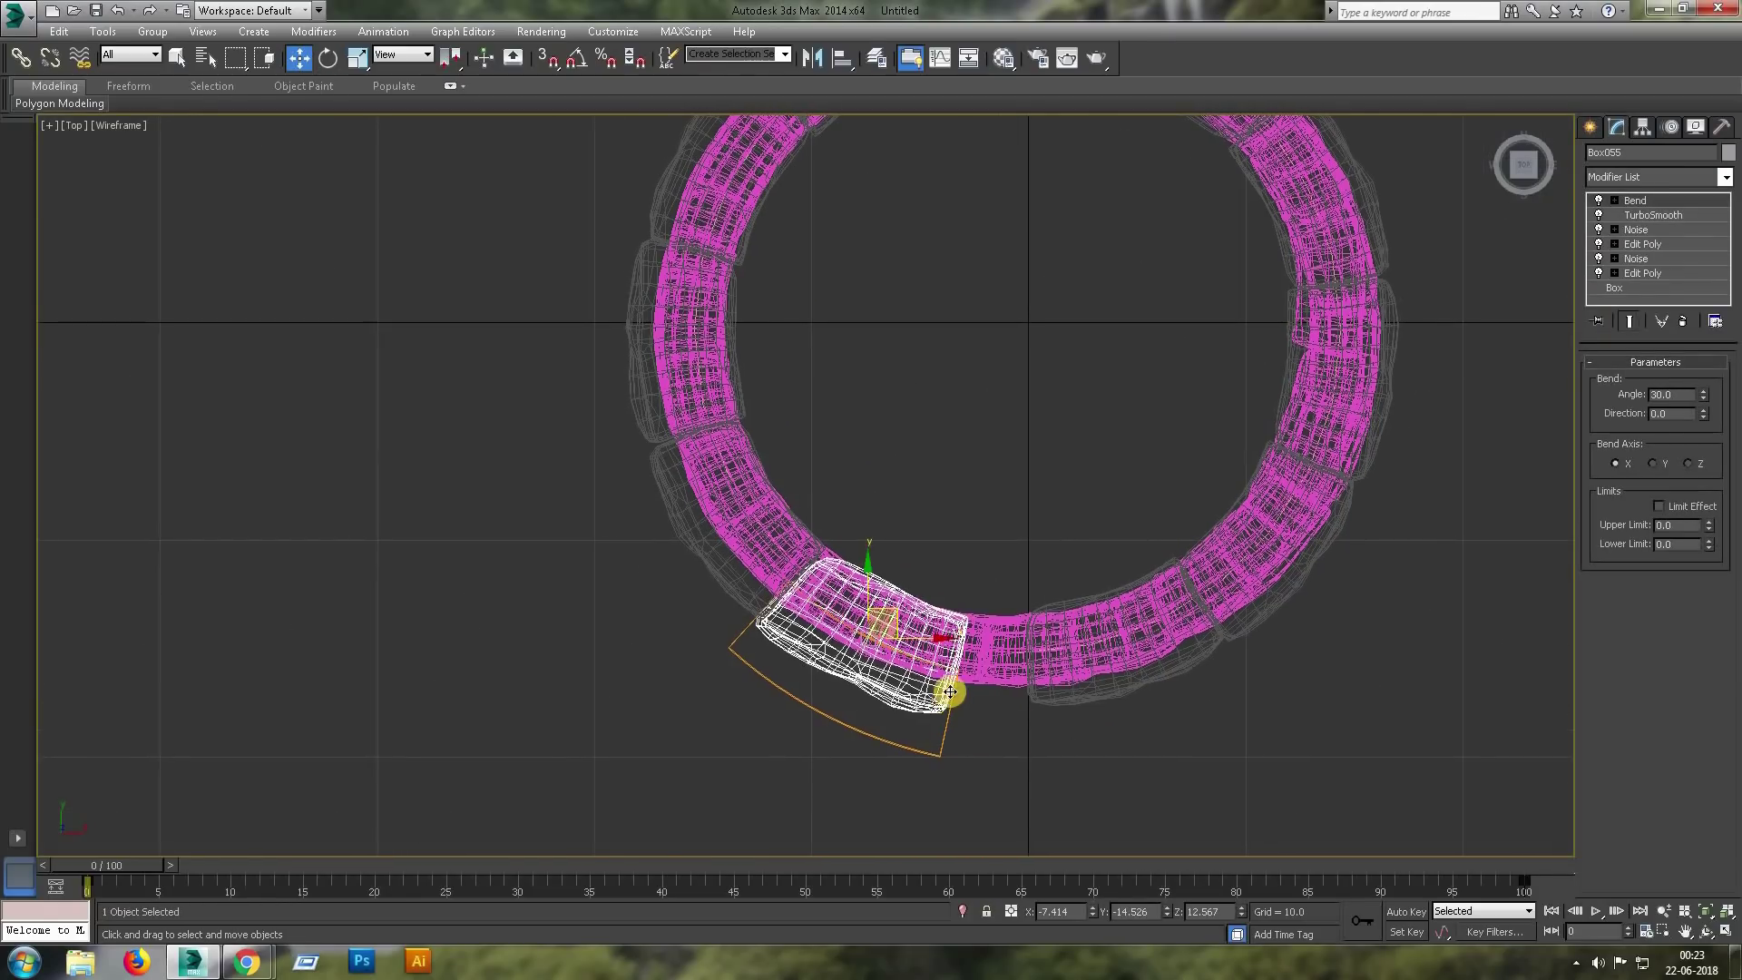
pyautogui.keyDown('shift'); pyautogui.moveTo(885, 617); pyautogui.dragTo(1030, 427); pyautogui.keyUp('shift')
pyautogui.click(944, 550)
pyautogui.press('e')
pyautogui.moveTo(1114, 526)
pyautogui.mouseDown()
pyautogui.moveTo(1089, 459)
pyautogui.moveTo(995, 618)
pyautogui.mouseUp()
pyautogui.press('w')
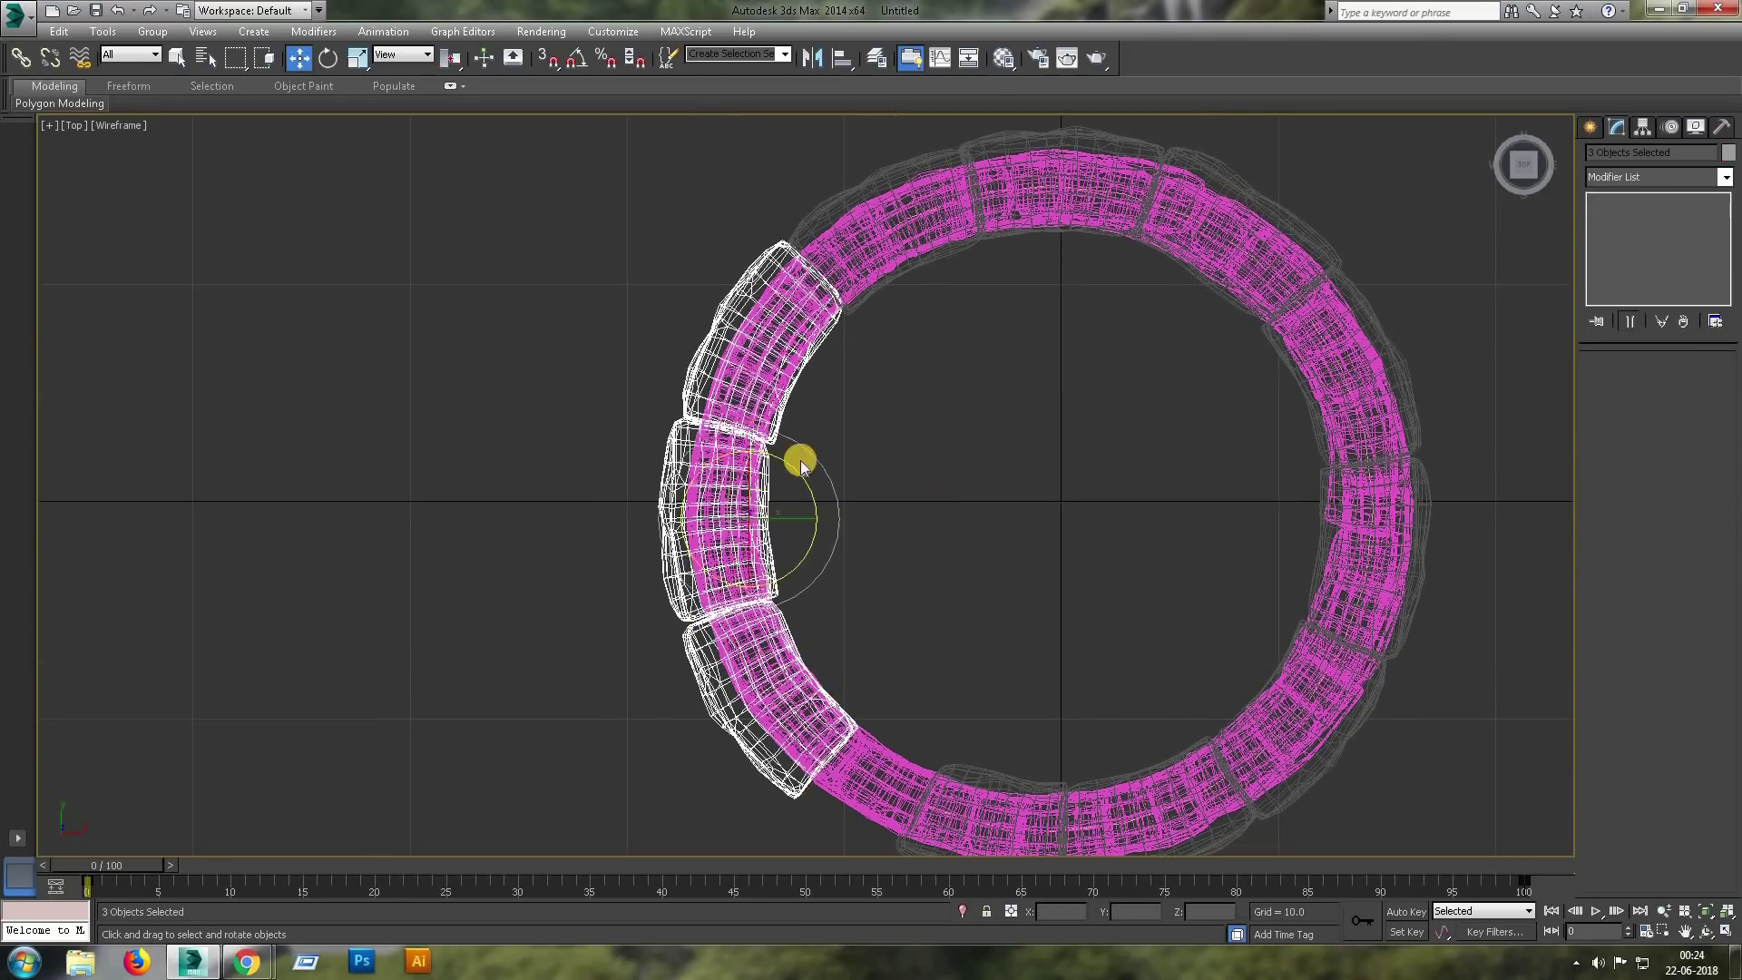
pyautogui.moveTo(801, 465); pyautogui.dragTo(832, 529)
pyautogui.press('w')
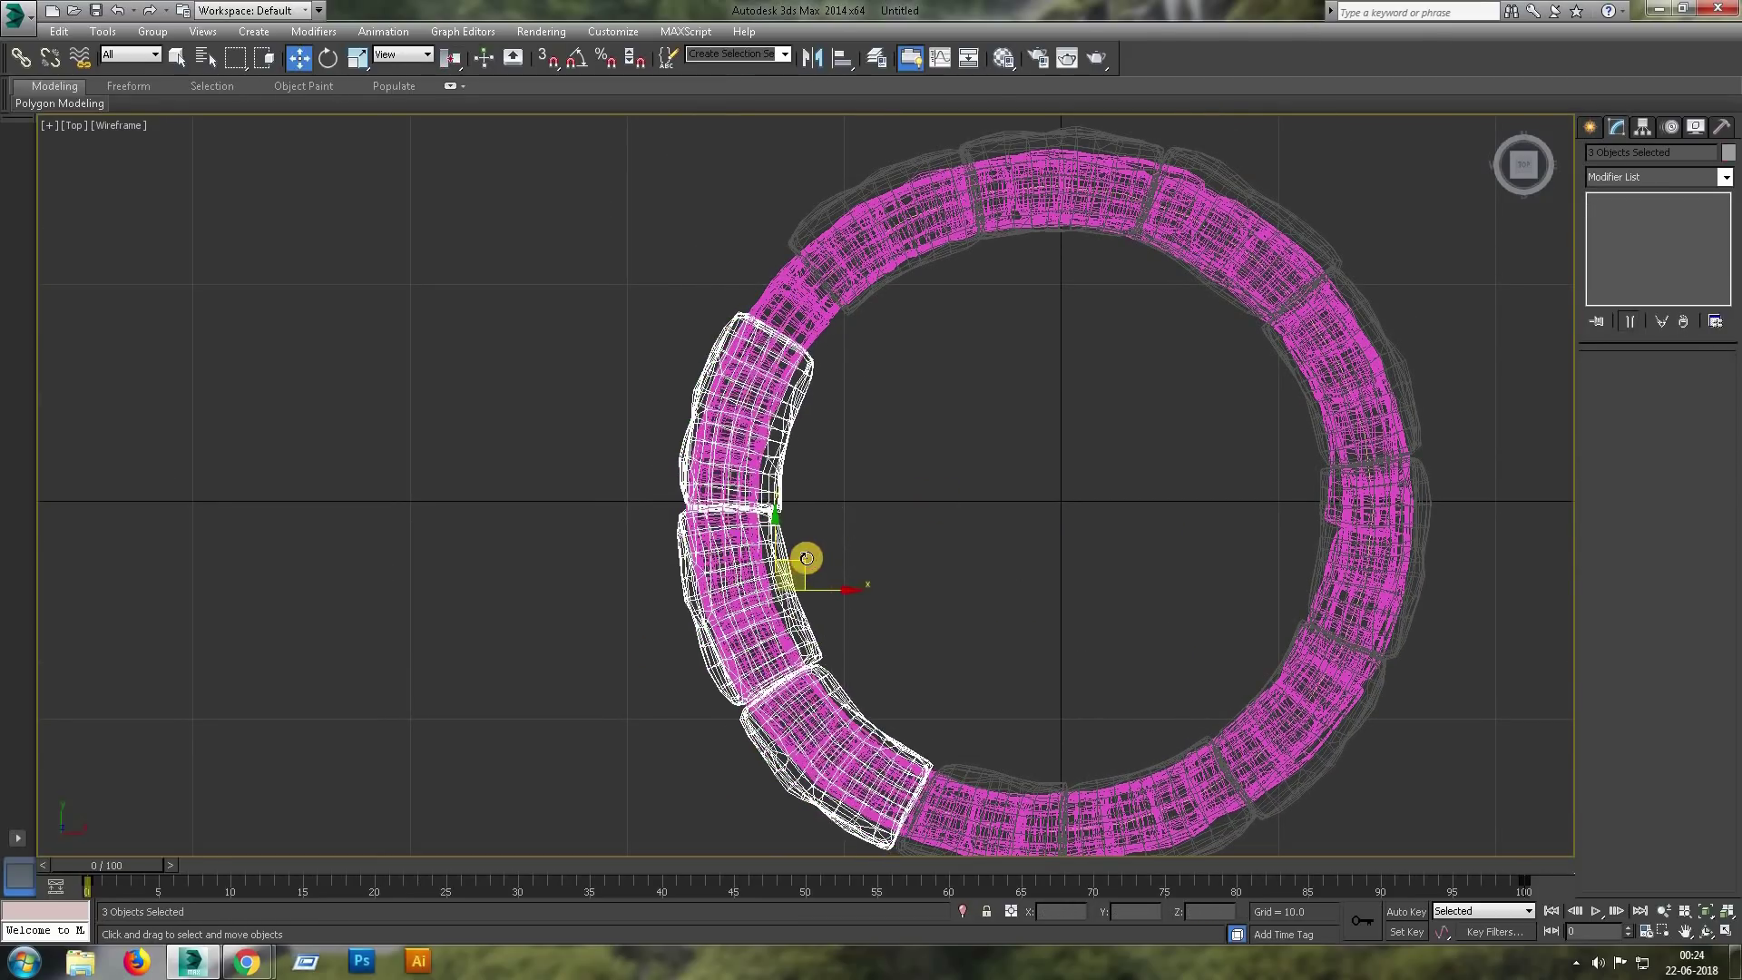
# Clone a right-side segment to the ring's top-left and narrow it to 81 percent.
pyautogui.click(1303, 486)
pyautogui.moveTo(1377, 524)
pyautogui.mouseDown()
pyautogui.moveTo(1010, 390)
pyautogui.moveTo(1045, 408)
pyautogui.moveTo(1021, 265)
pyautogui.moveTo(793, 238)
pyautogui.mouseUp()
pyautogui.click(863, 556)
pyautogui.press('r')
pyautogui.moveTo(1002, 381)
pyautogui.mouseDown()
pyautogui.moveTo(827, 276)
pyautogui.moveTo(889, 188)
pyautogui.mouseUp()
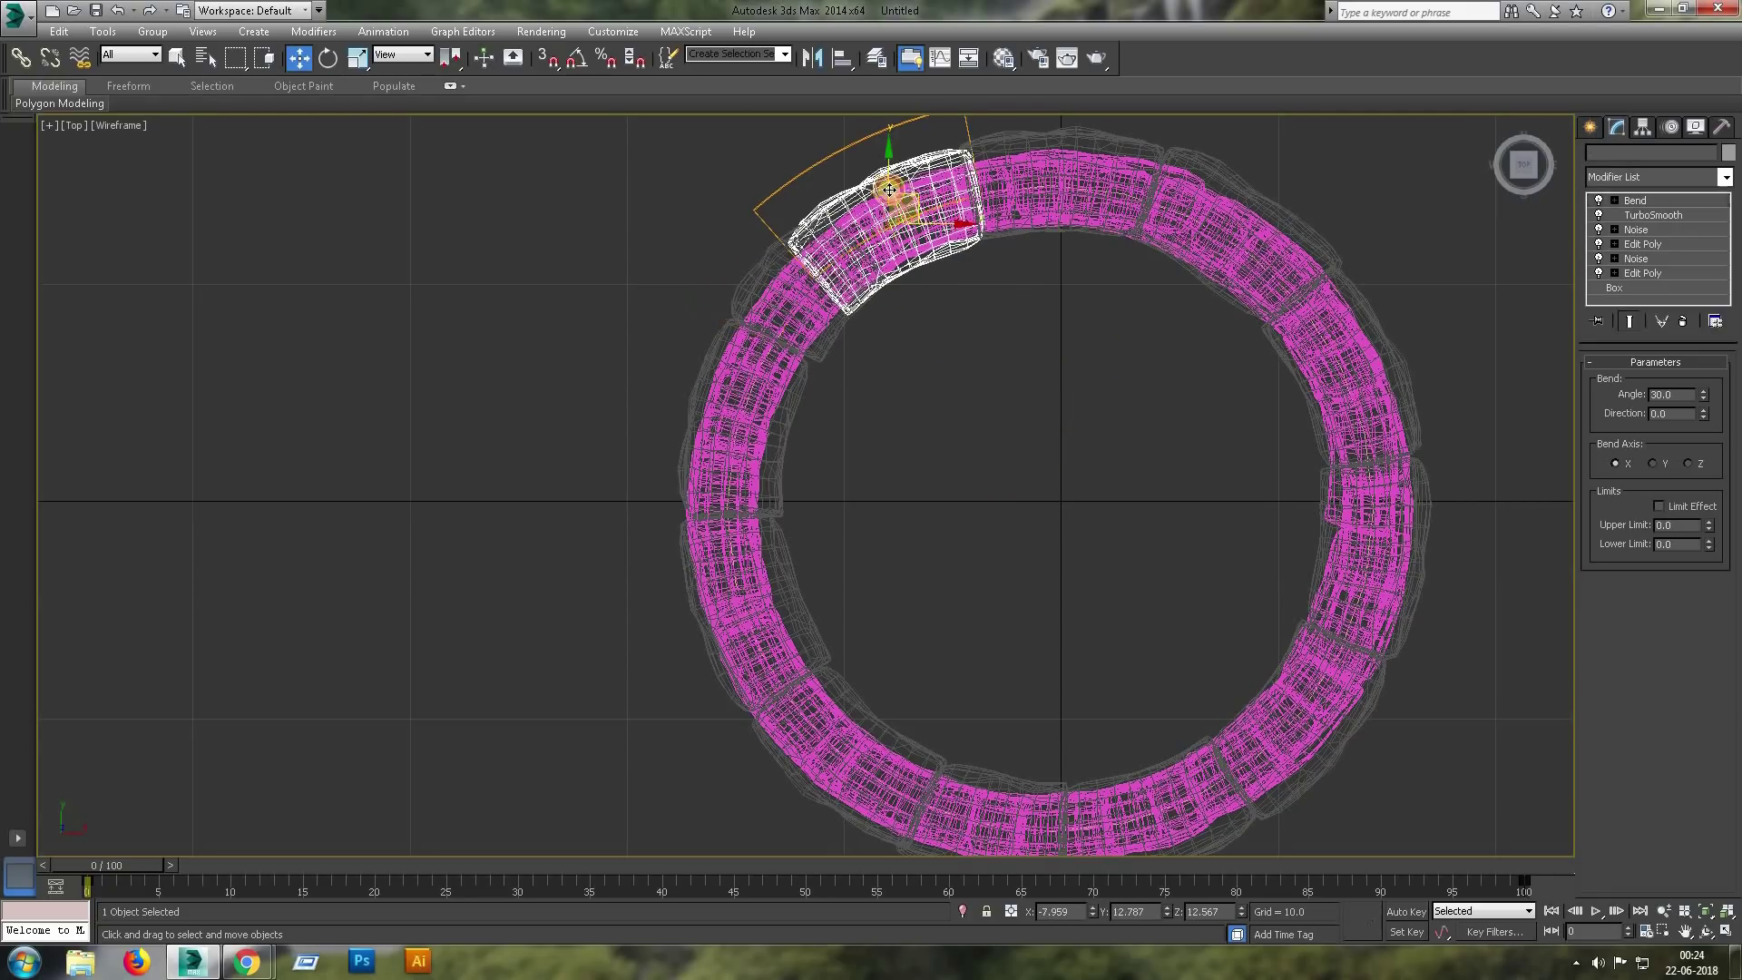
pyautogui.hotkey('ctrl', 'z')
pyautogui.hotkey('ctrl', 'z')
pyautogui.press('e')
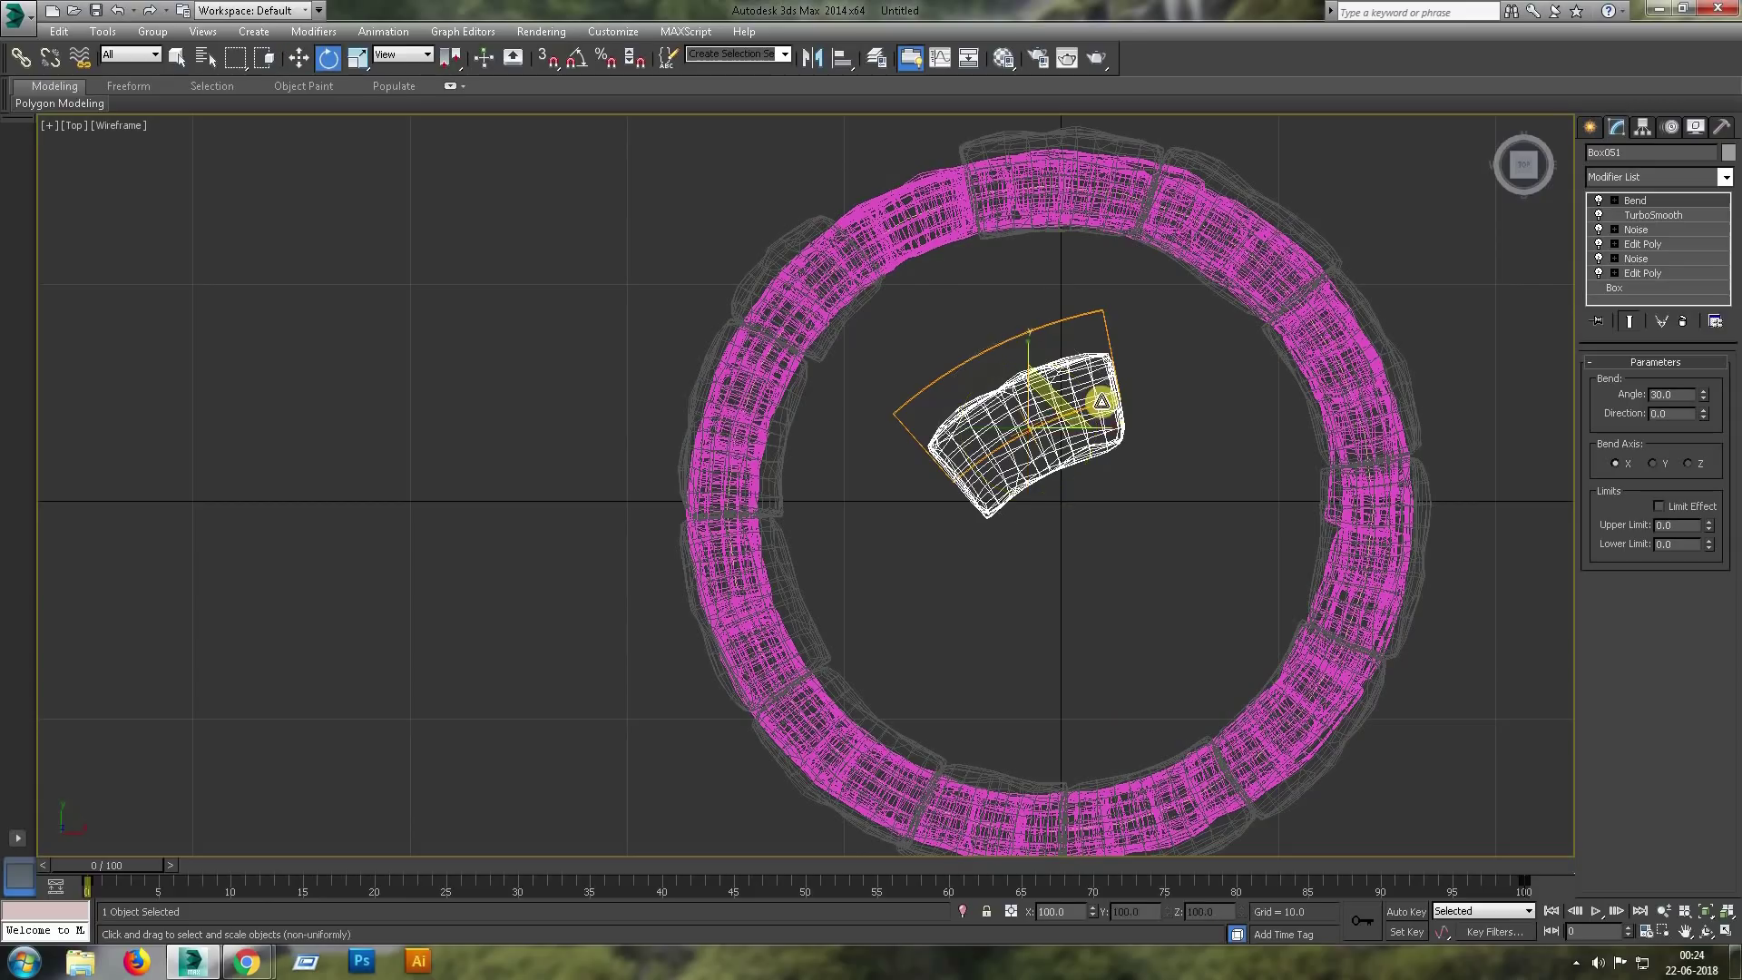
pyautogui.moveTo(1111, 404)
pyautogui.mouseDown()
pyautogui.moveTo(1086, 395)
pyautogui.moveTo(944, 180)
pyautogui.mouseUp()
pyautogui.press('w')
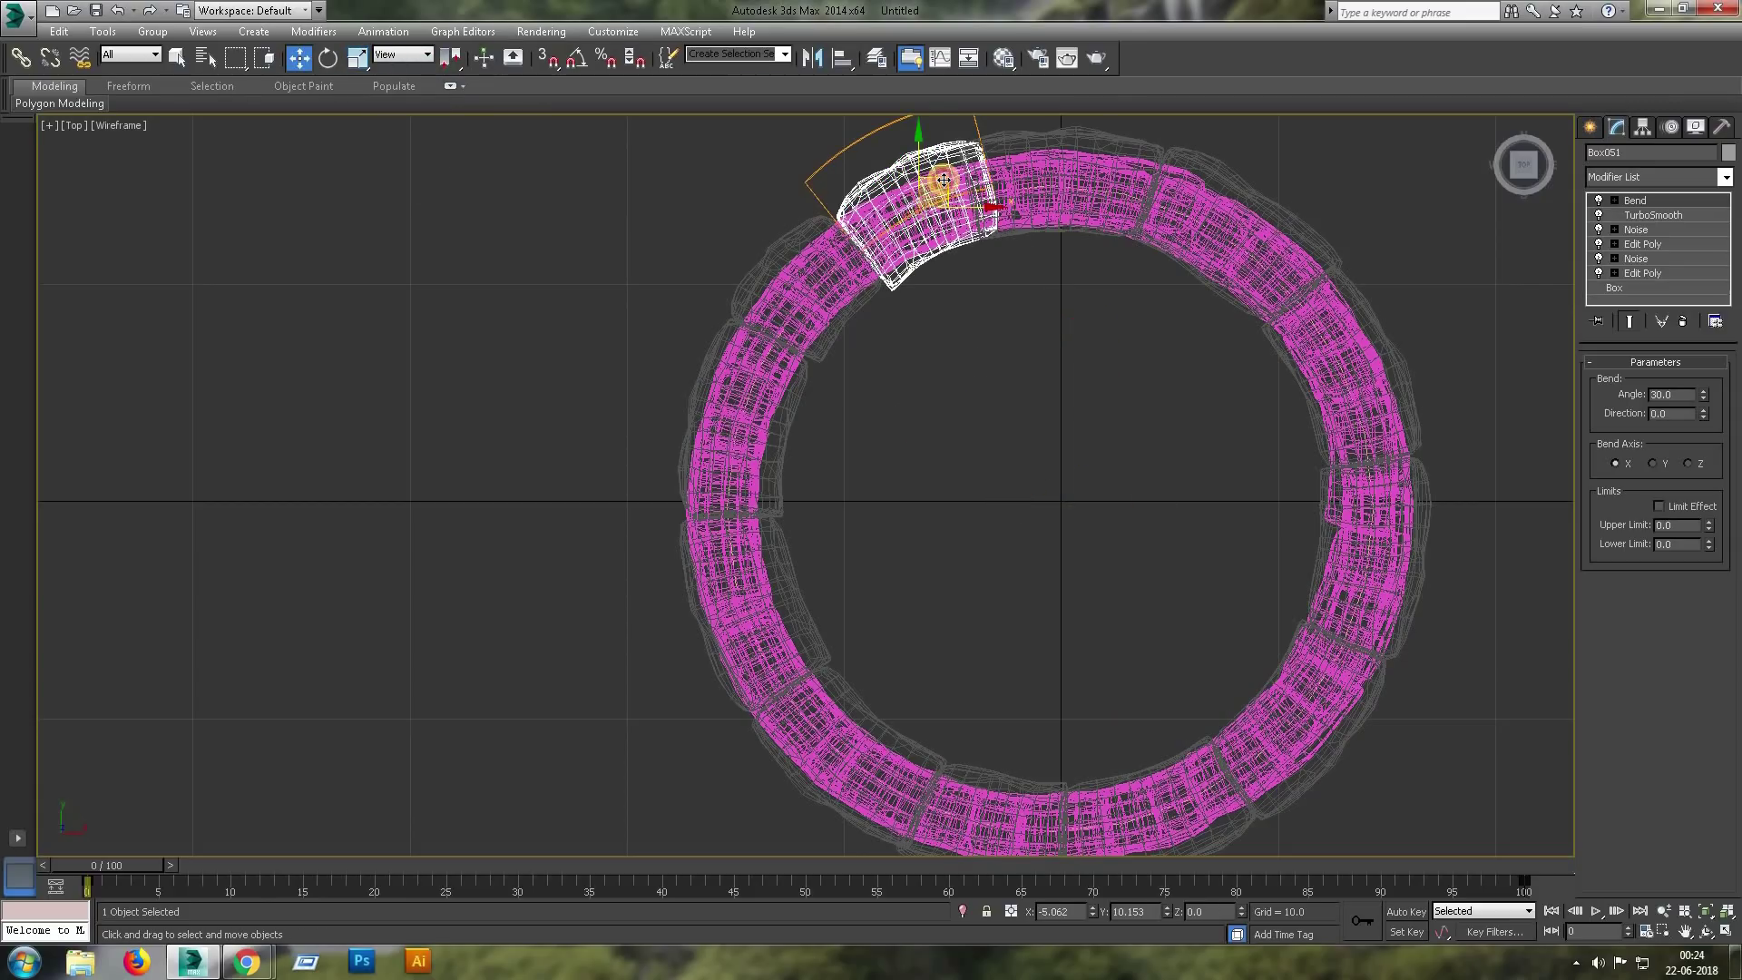
# Nudge the top segment Box045 up-right into the gap.
pyautogui.click(1076, 146)
pyautogui.press('r')
pyautogui.moveTo(1138, 197); pyautogui.dragTo(1105, 357, button='middle')
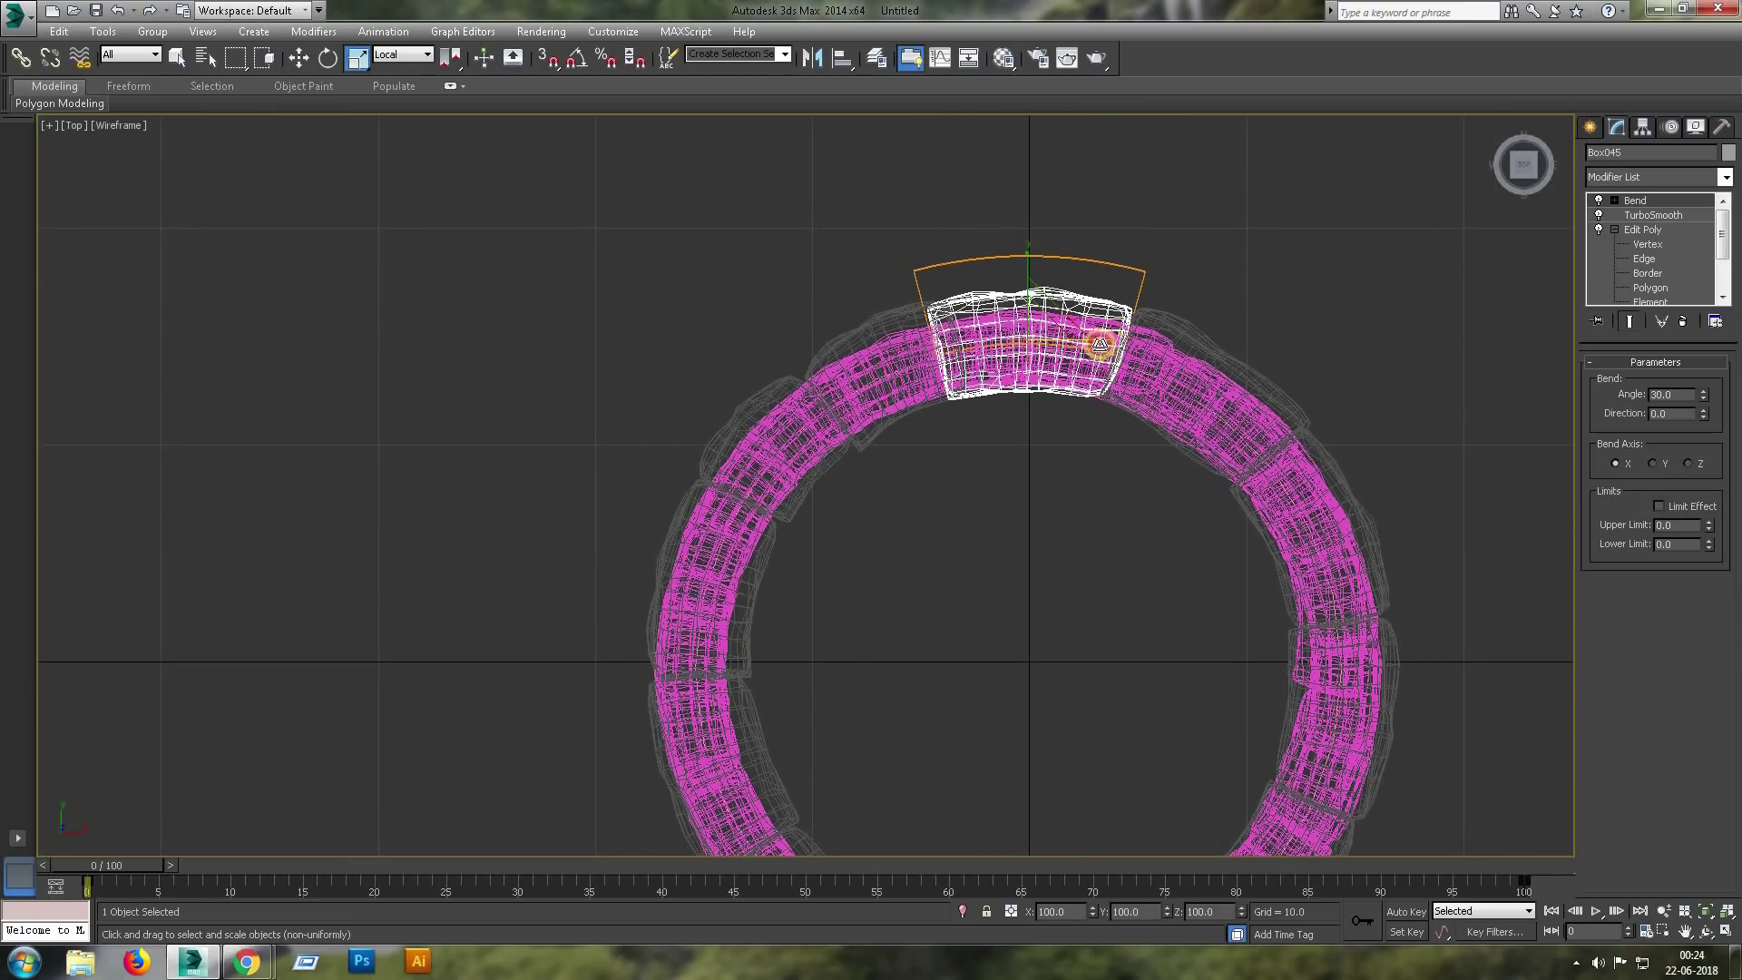
pyautogui.moveTo(1056, 310); pyautogui.dragTo(1064, 305)
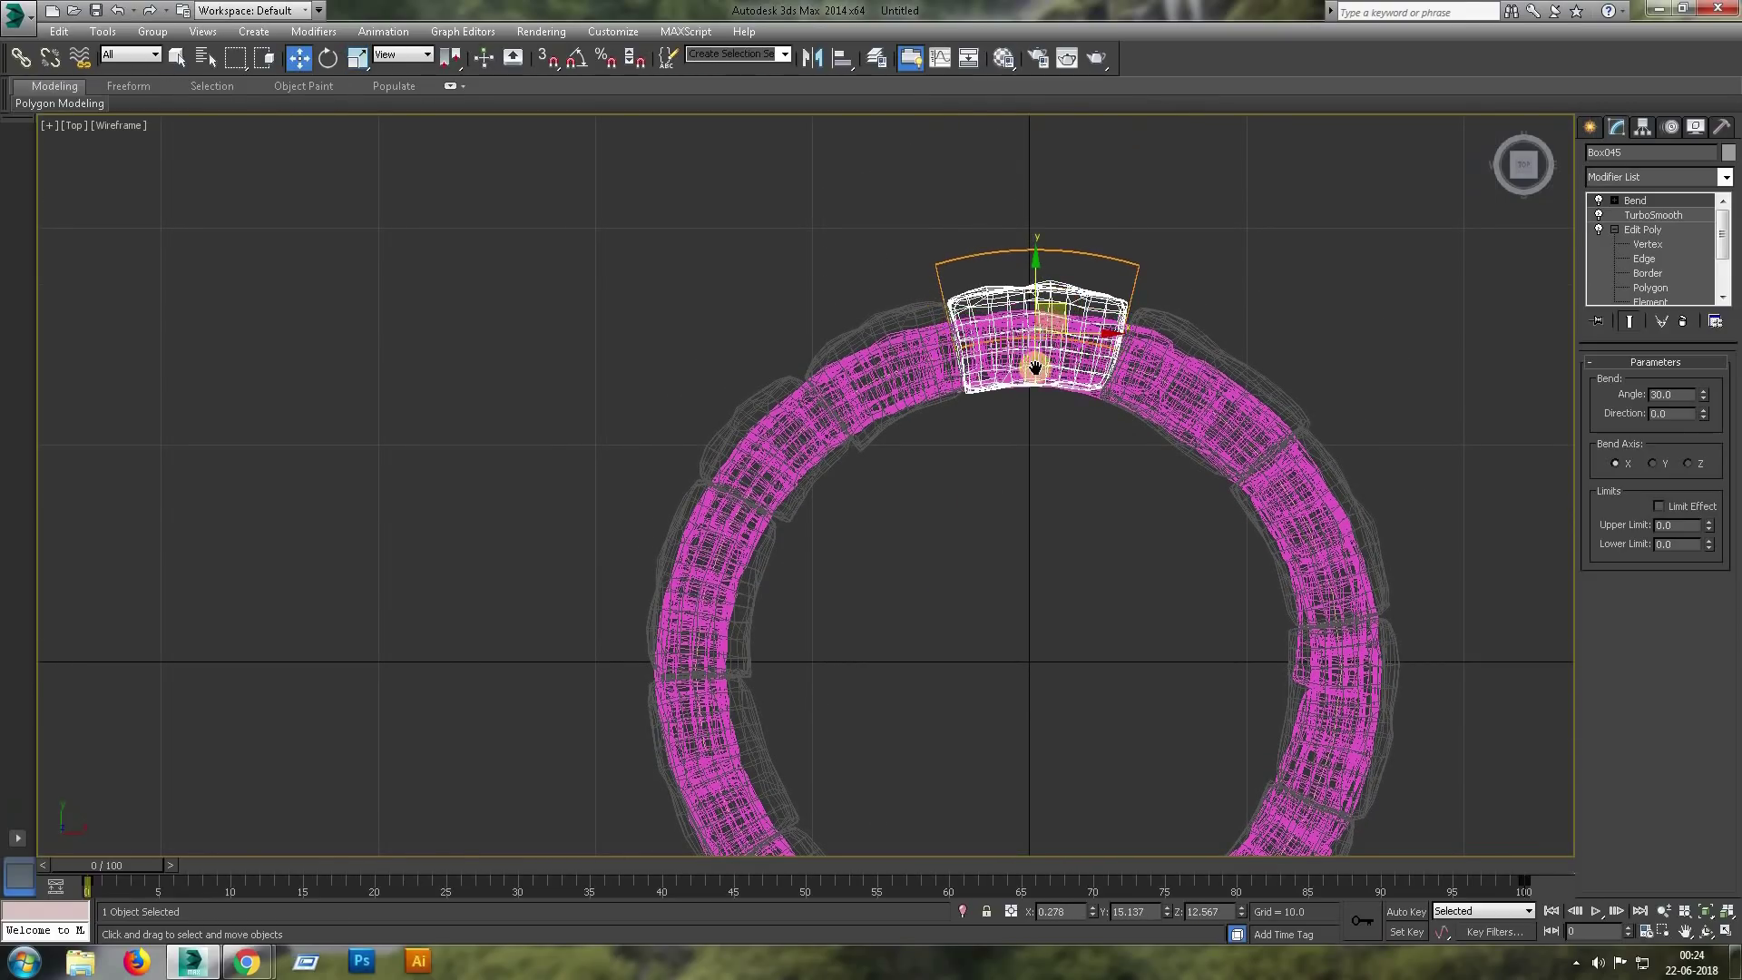
pyautogui.moveTo(1036, 367); pyautogui.dragTo(1122, 147, button='middle')
# Check the left-side segments Box053, Box052 and Box056.
pyautogui.click(797, 482)
pyautogui.press('w')
pyautogui.click(815, 390)
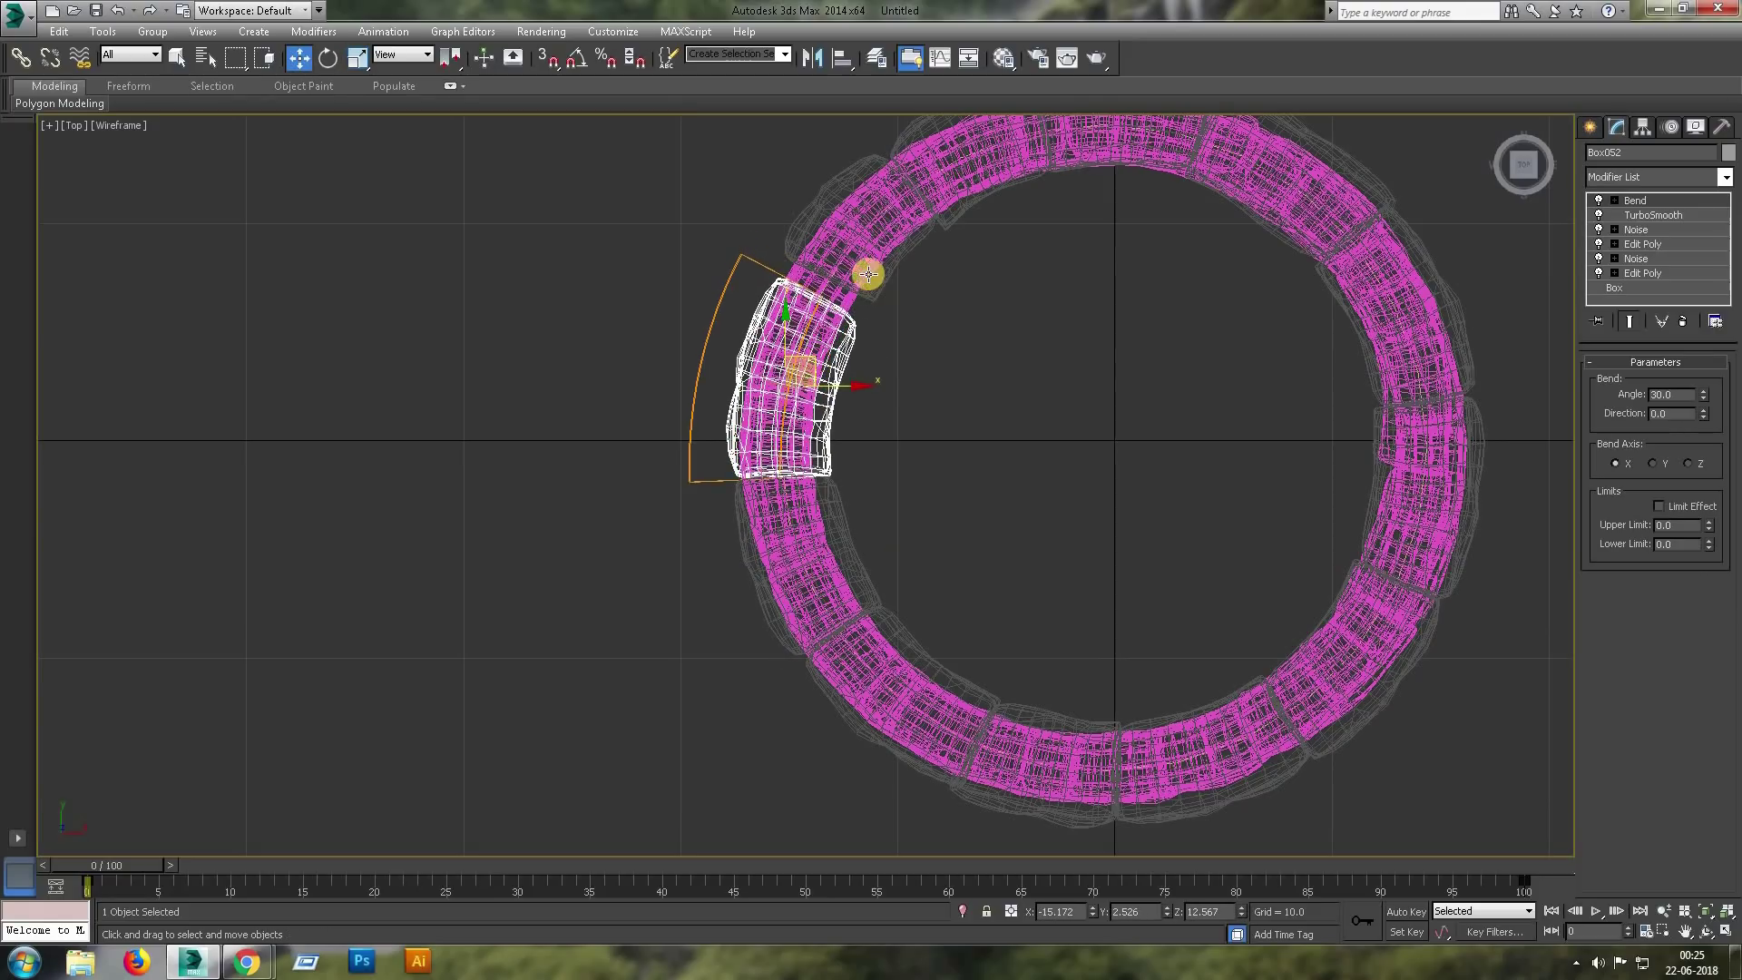
pyautogui.click(861, 186)
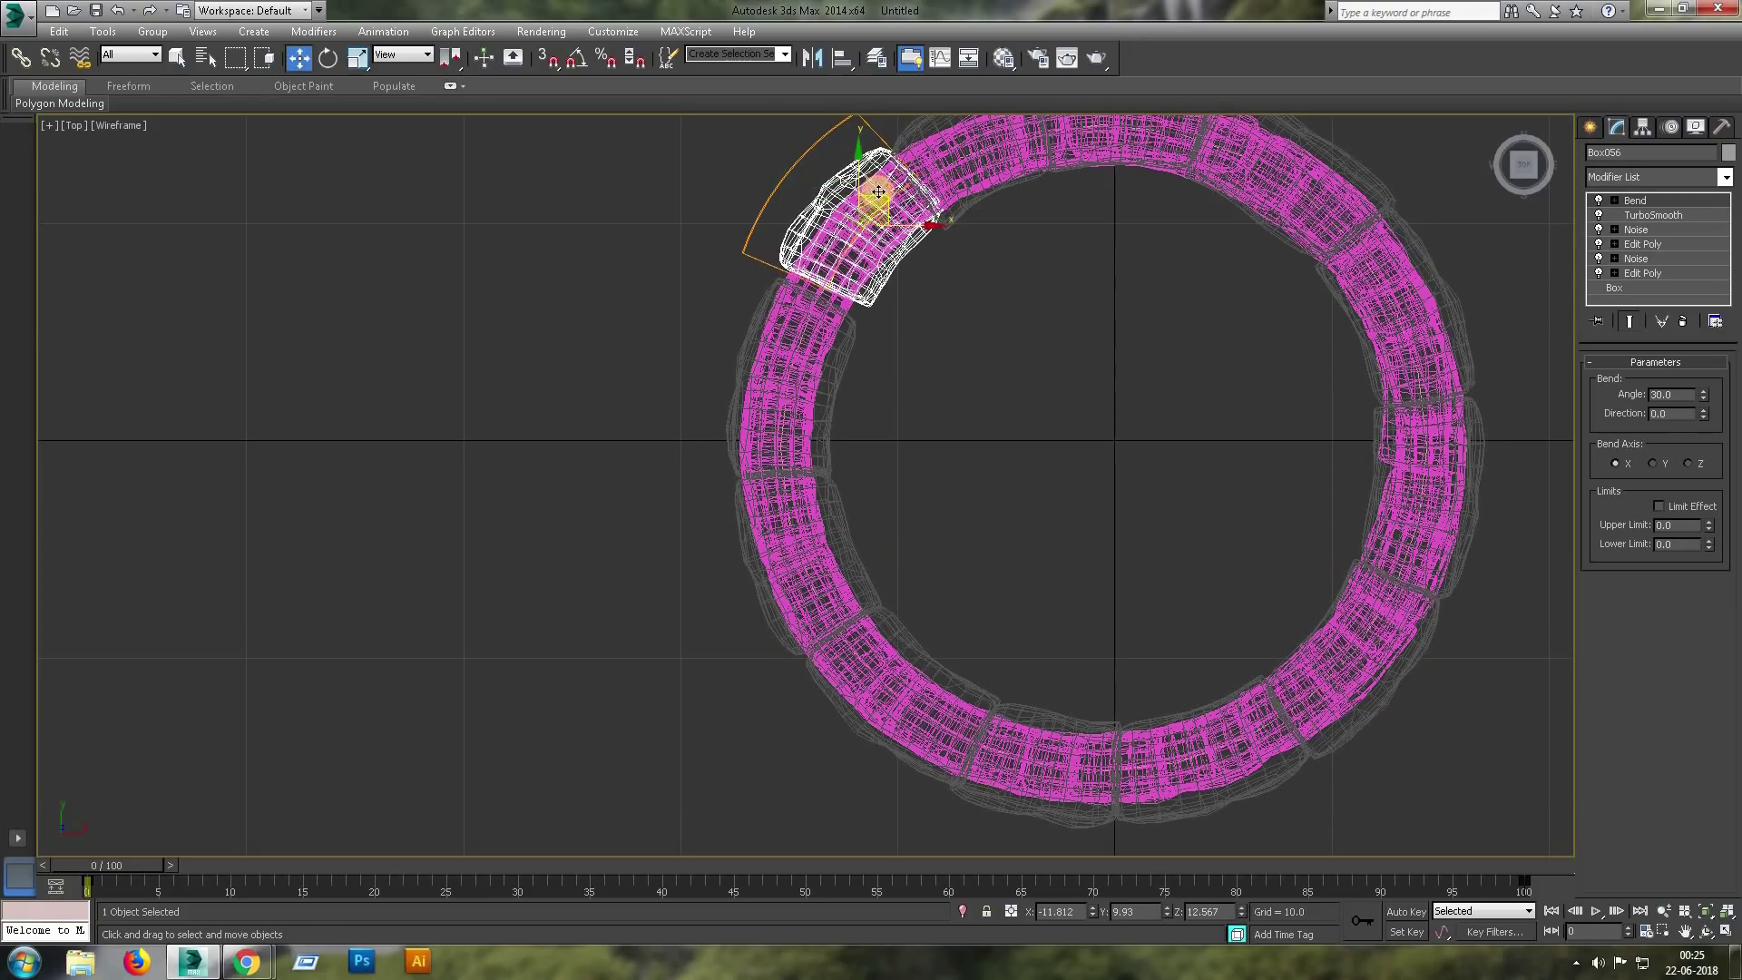
pyautogui.click(991, 408)
pyautogui.moveTo(991, 409); pyautogui.dragTo(931, 493, button='middle')
# Slide Box045 down onto the ring, nudge Box046 into place, and return to four viewports.
pyautogui.click(1062, 171)
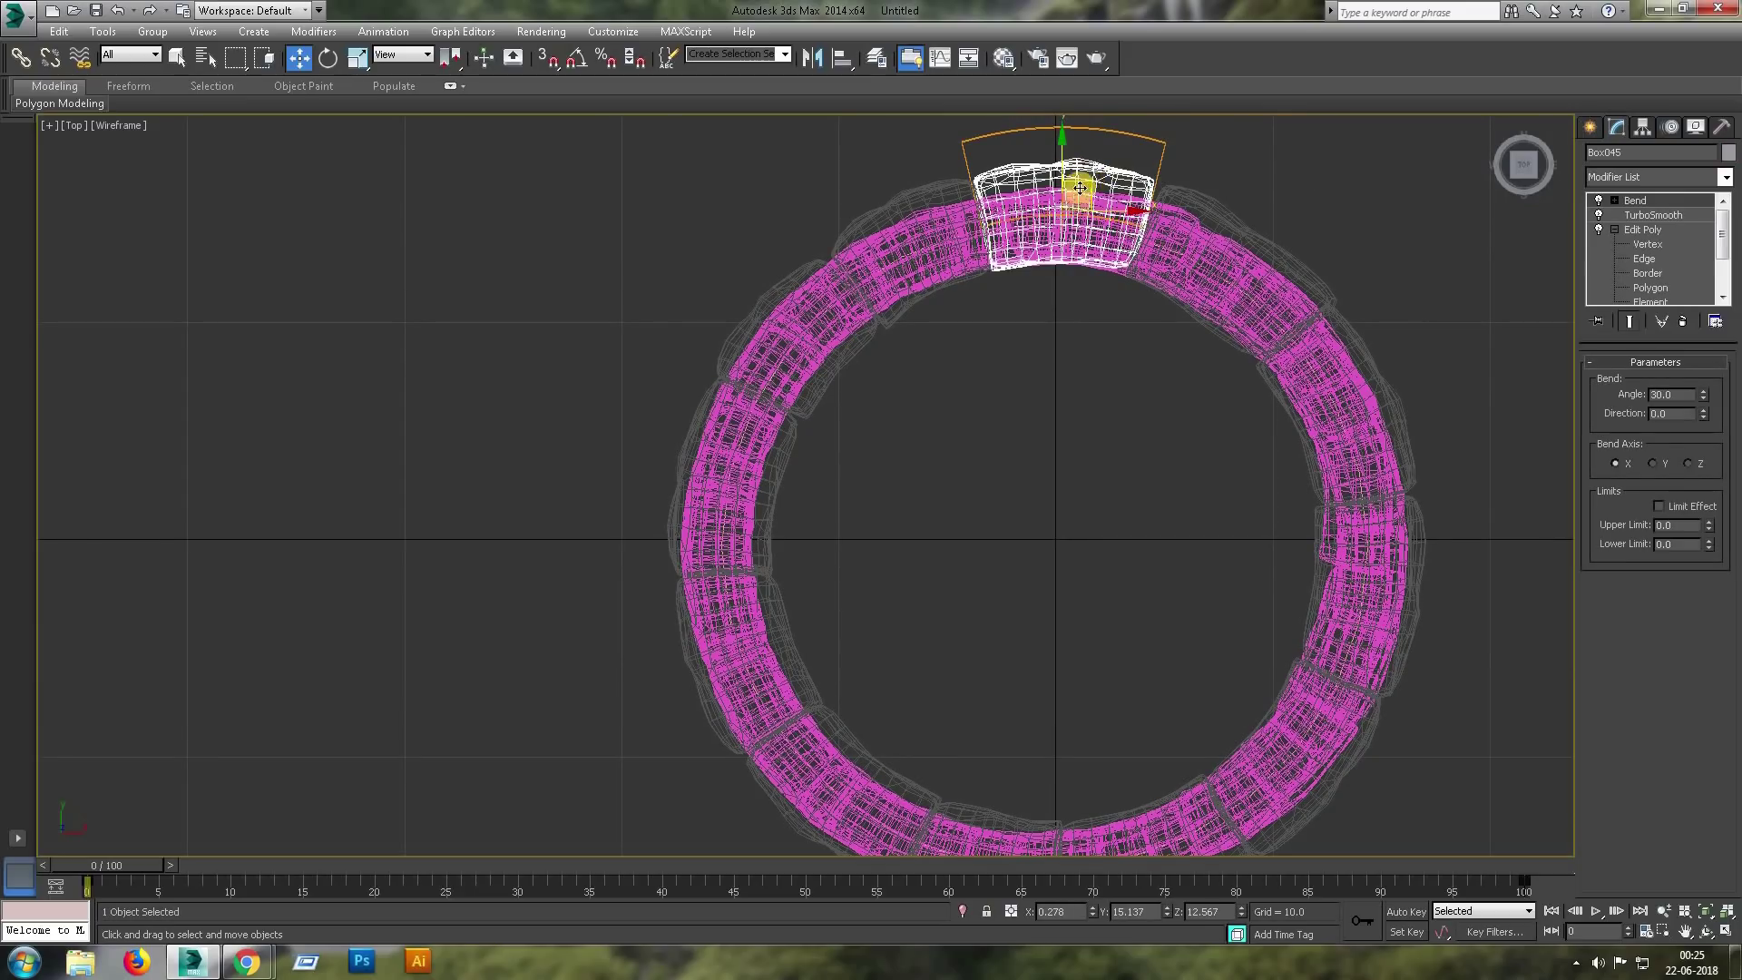
pyautogui.moveTo(1083, 192); pyautogui.dragTo(1084, 197)
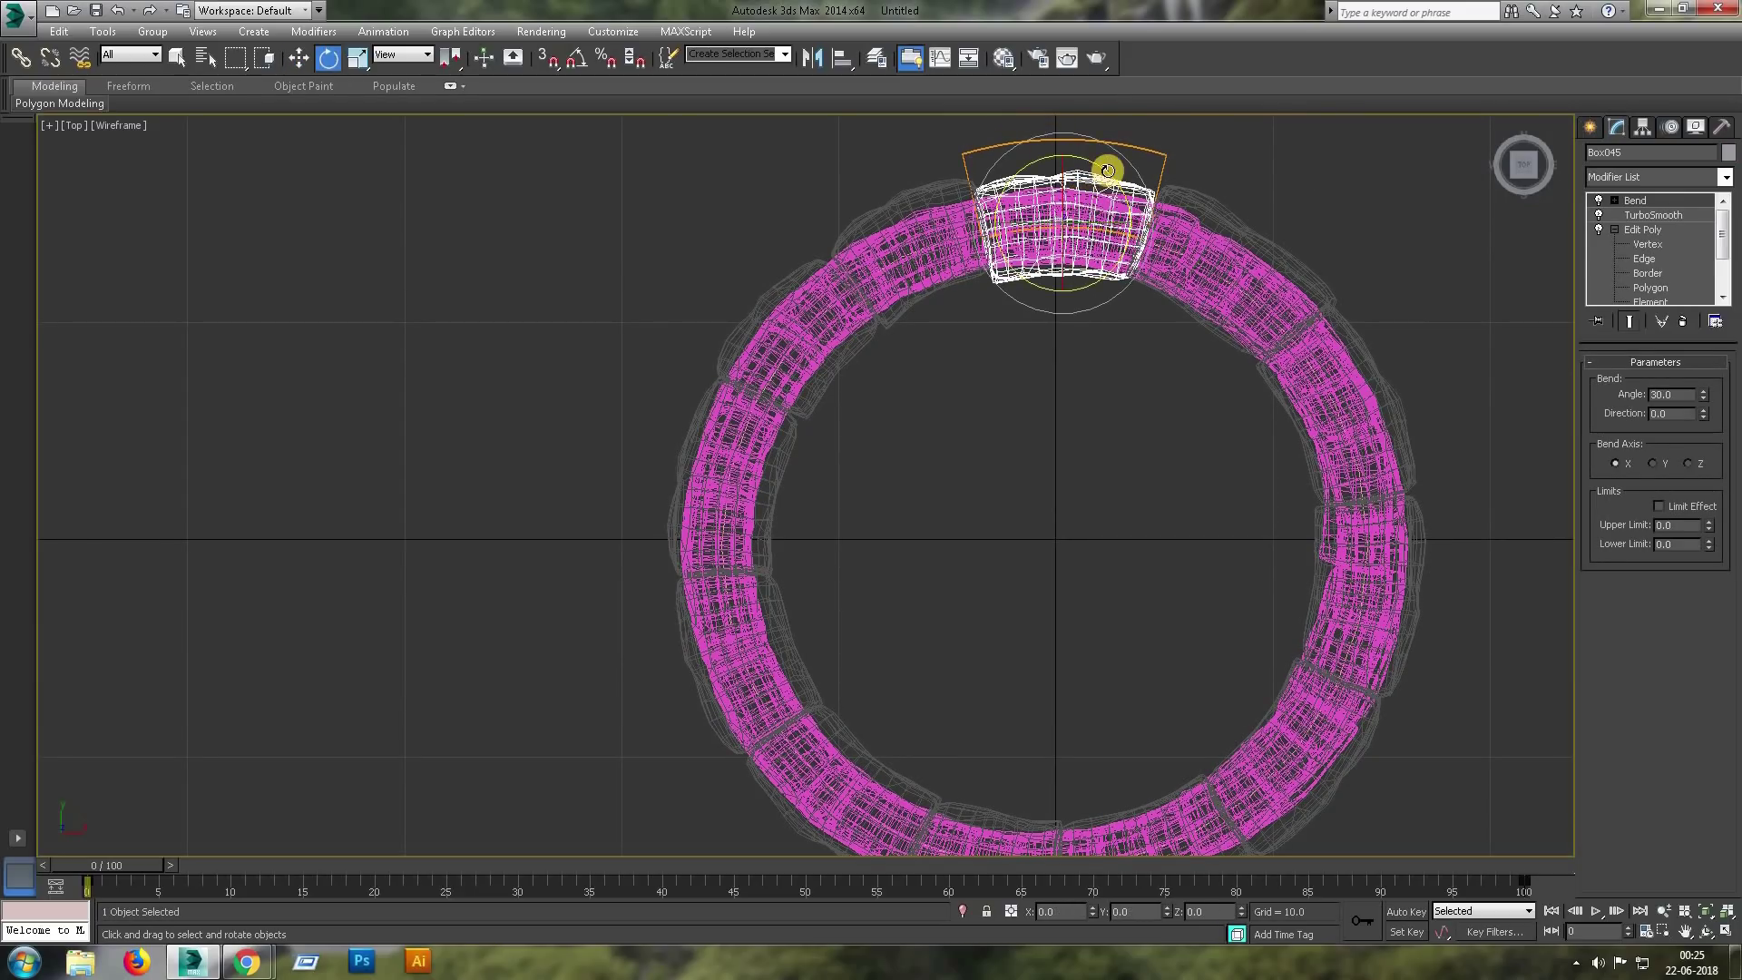
pyautogui.click(984, 193)
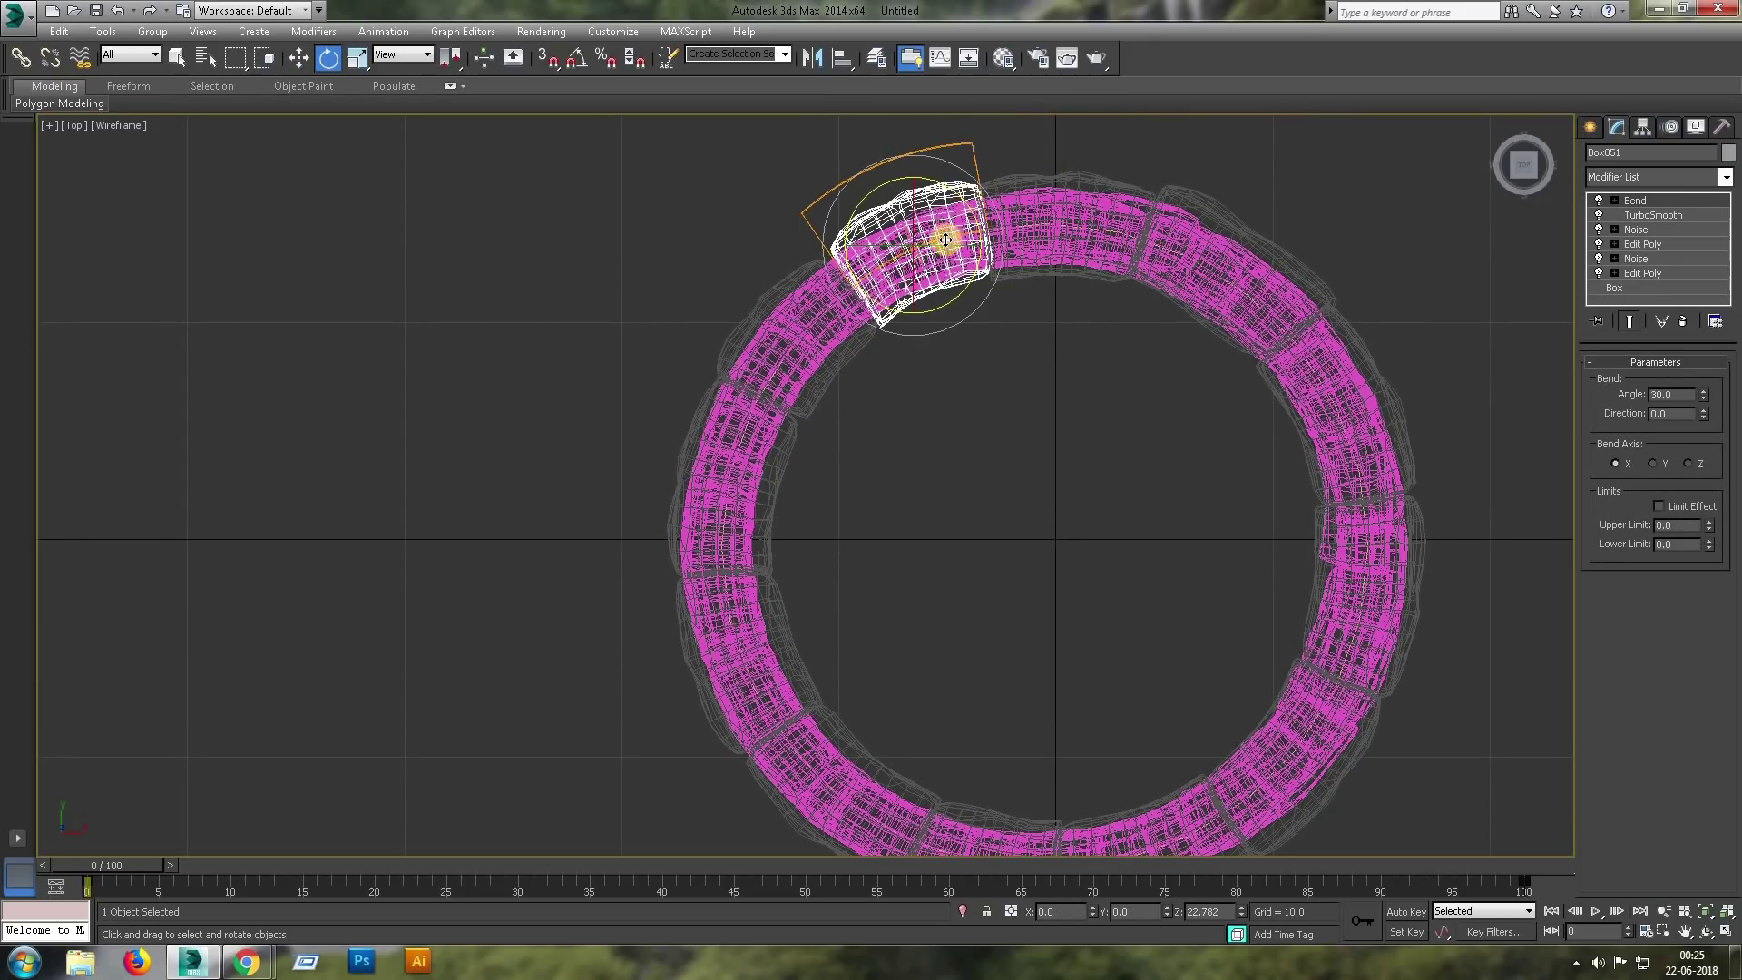
pyautogui.press('w')
pyautogui.moveTo(1236, 240); pyautogui.dragTo(1246, 255)
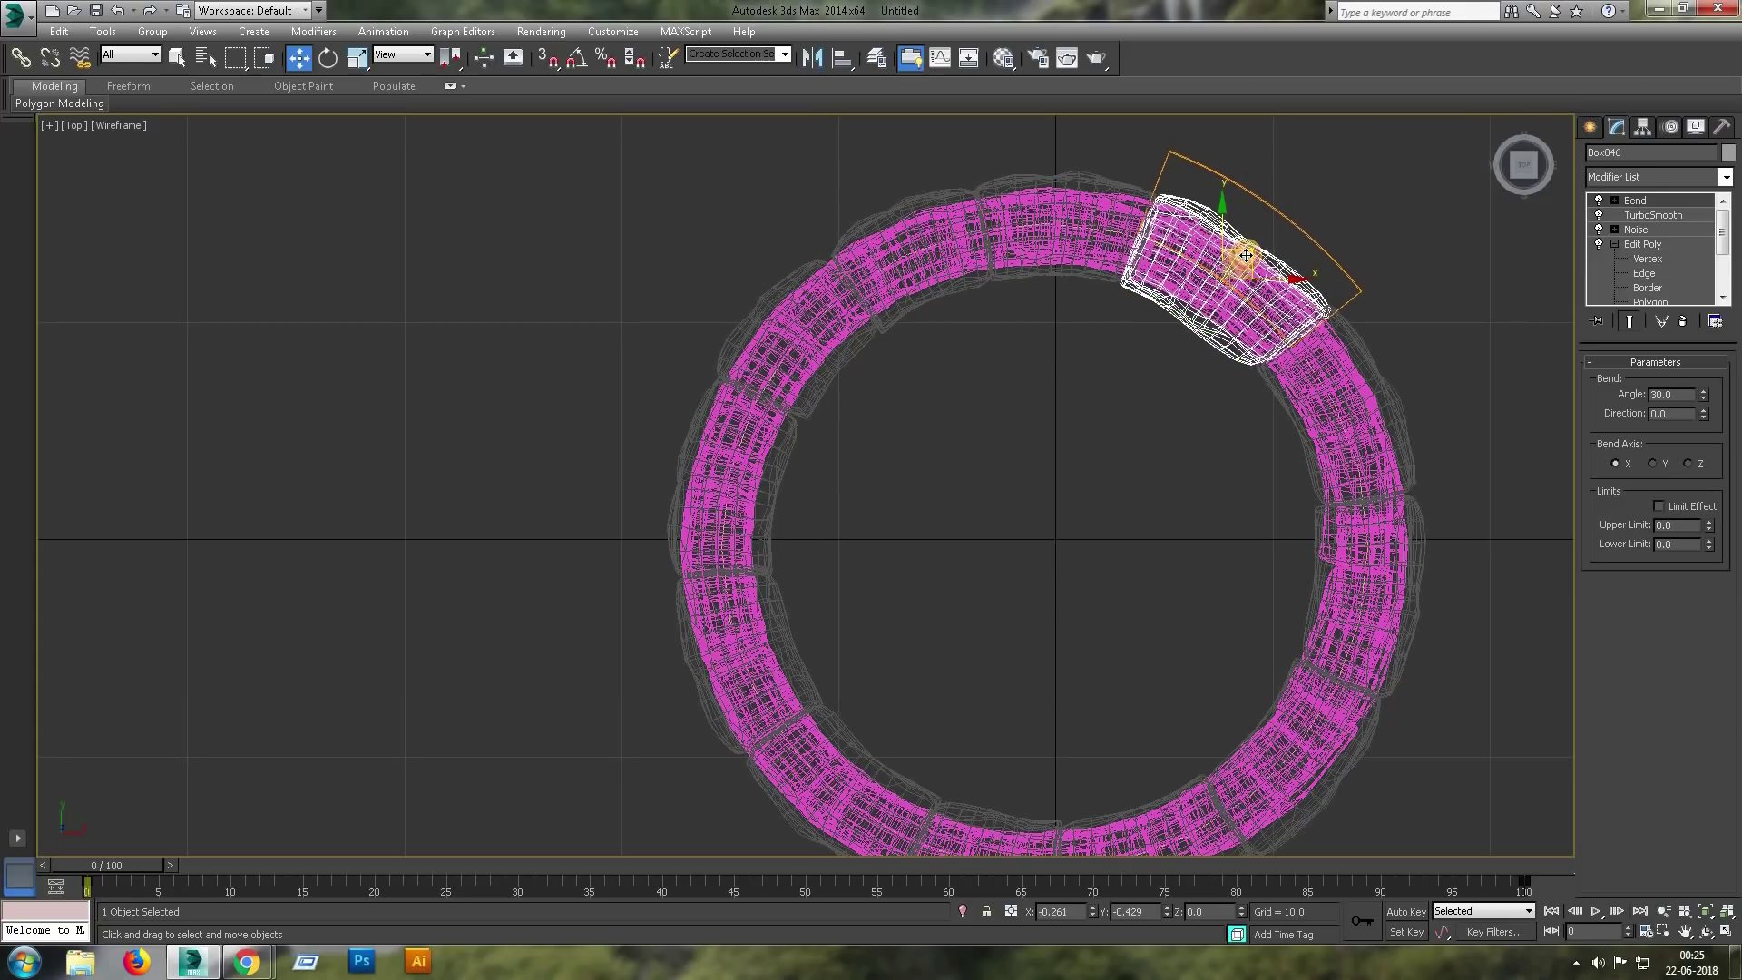
pyautogui.click(1361, 222)
pyautogui.hotkey('alt', 'w')
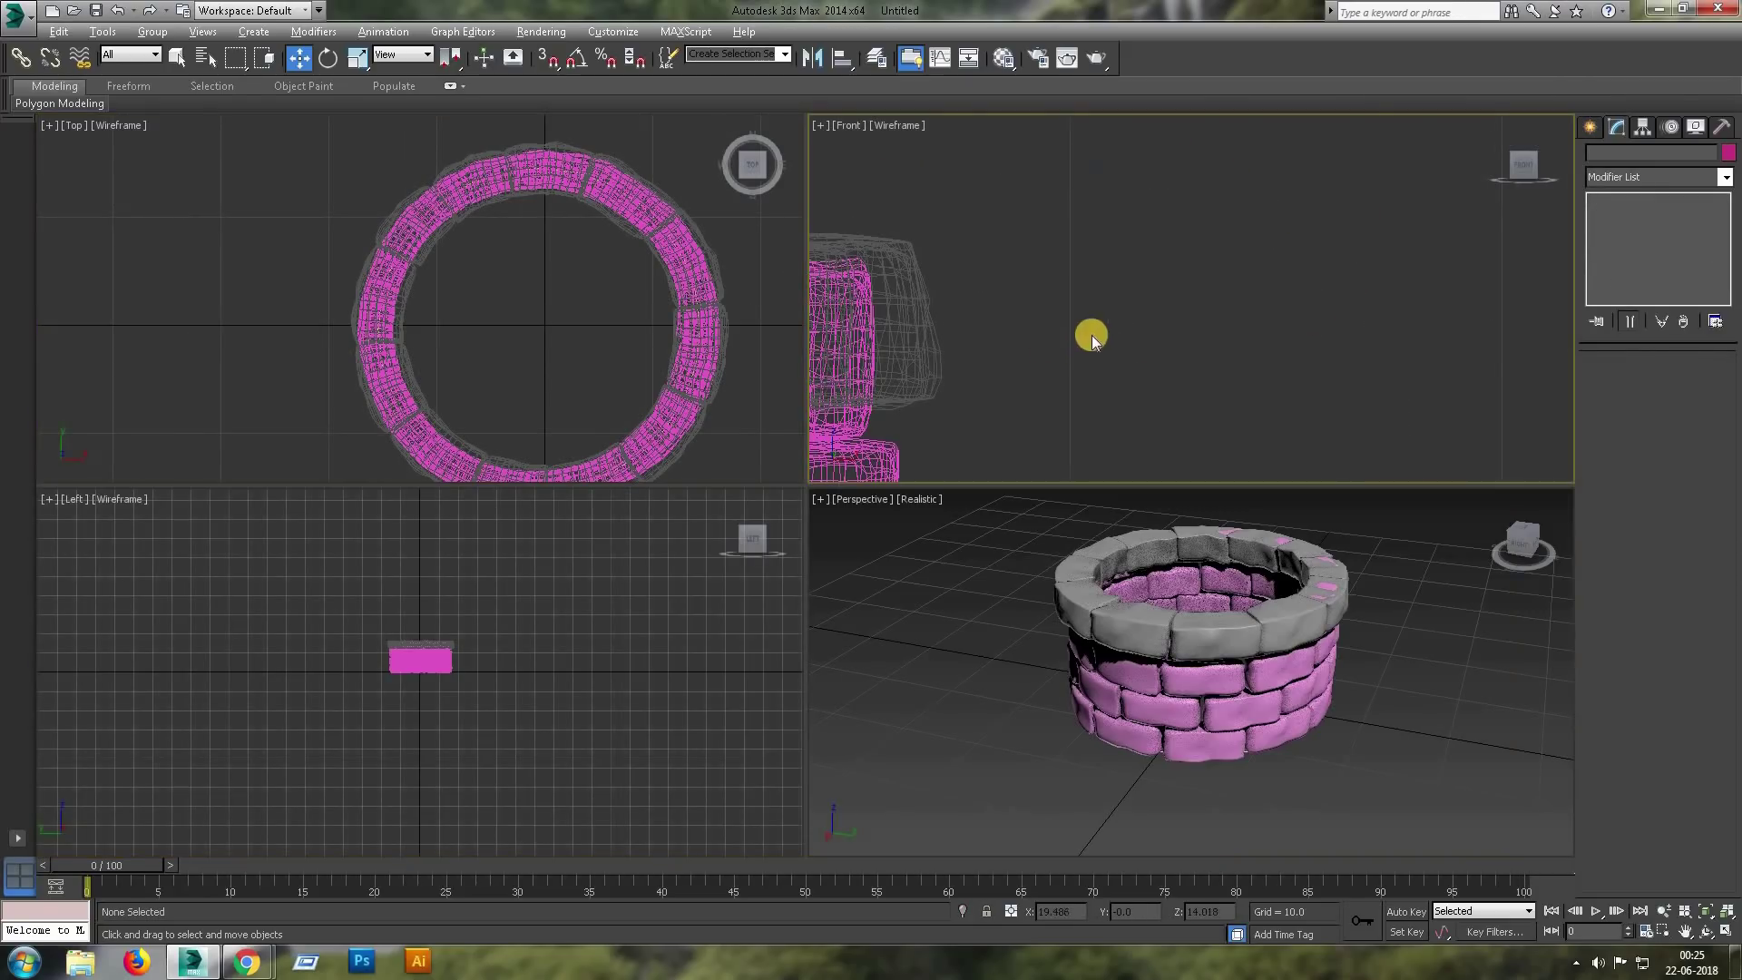
# Select the top row of stones in the Front view and raise it above the bricks.
pyautogui.hotkey('alt', 'w')
pyautogui.press('z')
pyautogui.moveTo(1502, 395); pyautogui.dragTo(1502, 395)
pyautogui.moveTo(1444, 578)
pyautogui.mouseDown()
pyautogui.moveTo(392, 527)
pyautogui.moveTo(514, 530)
pyautogui.moveTo(384, 481)
pyautogui.mouseUp()
pyautogui.hotkey('alt', 'w')
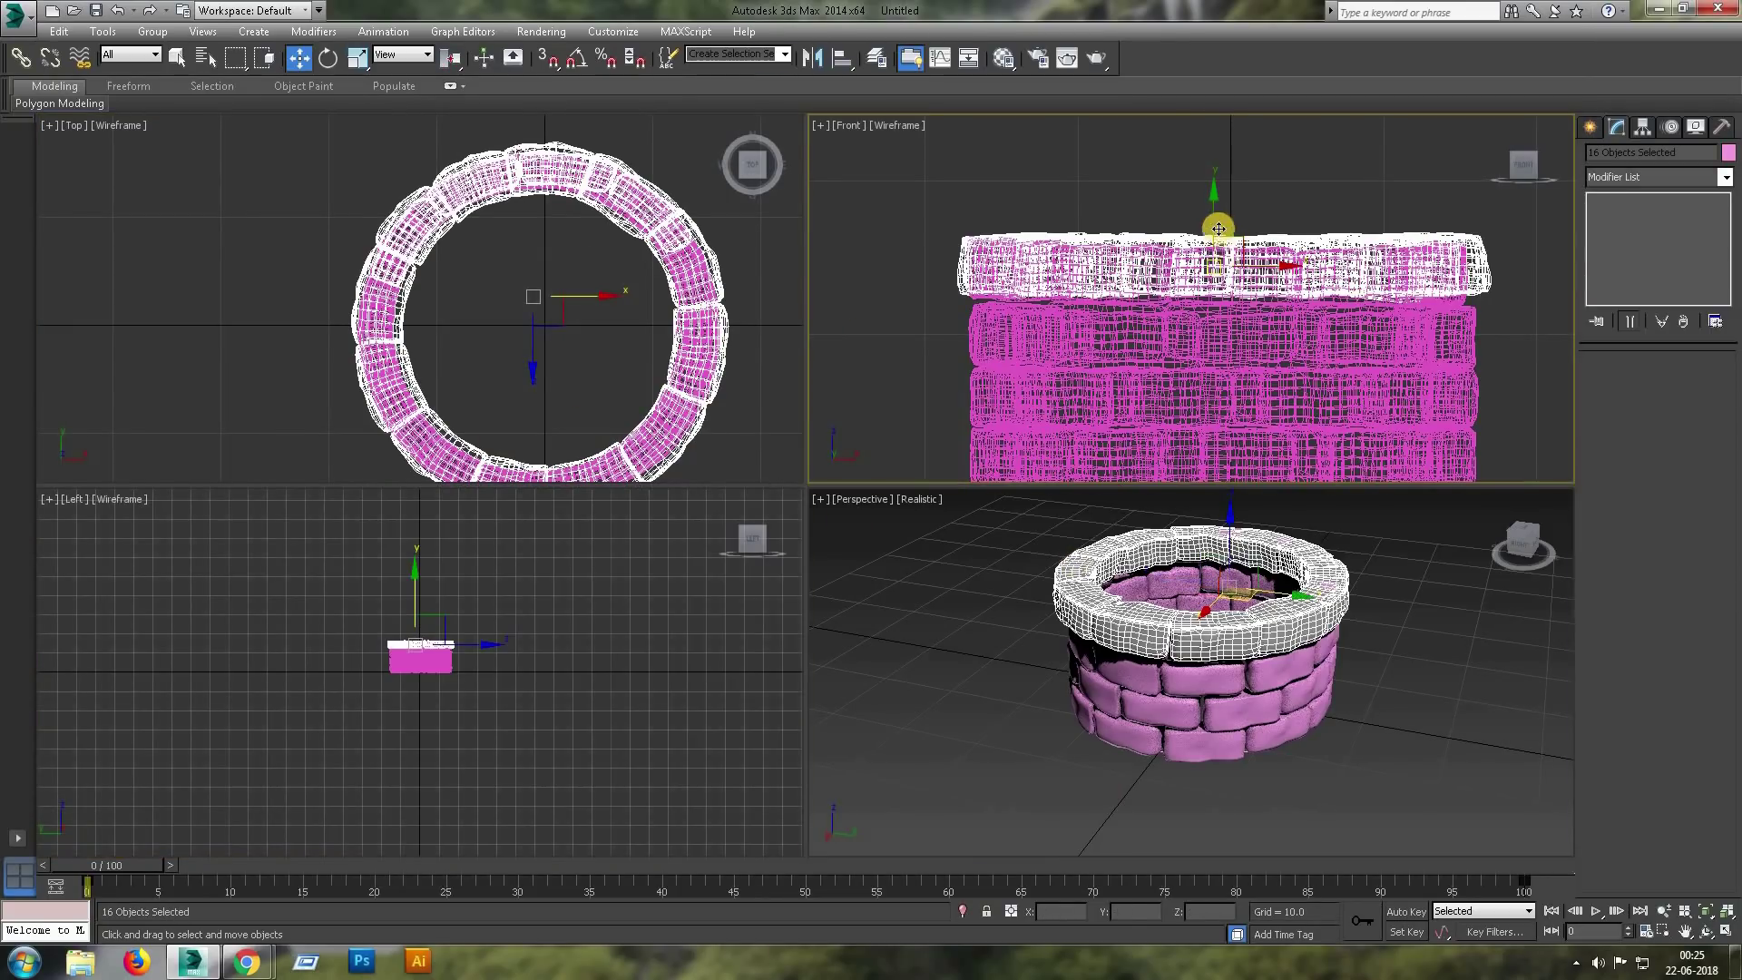
pyautogui.moveTo(1219, 229); pyautogui.dragTo(1216, 179)
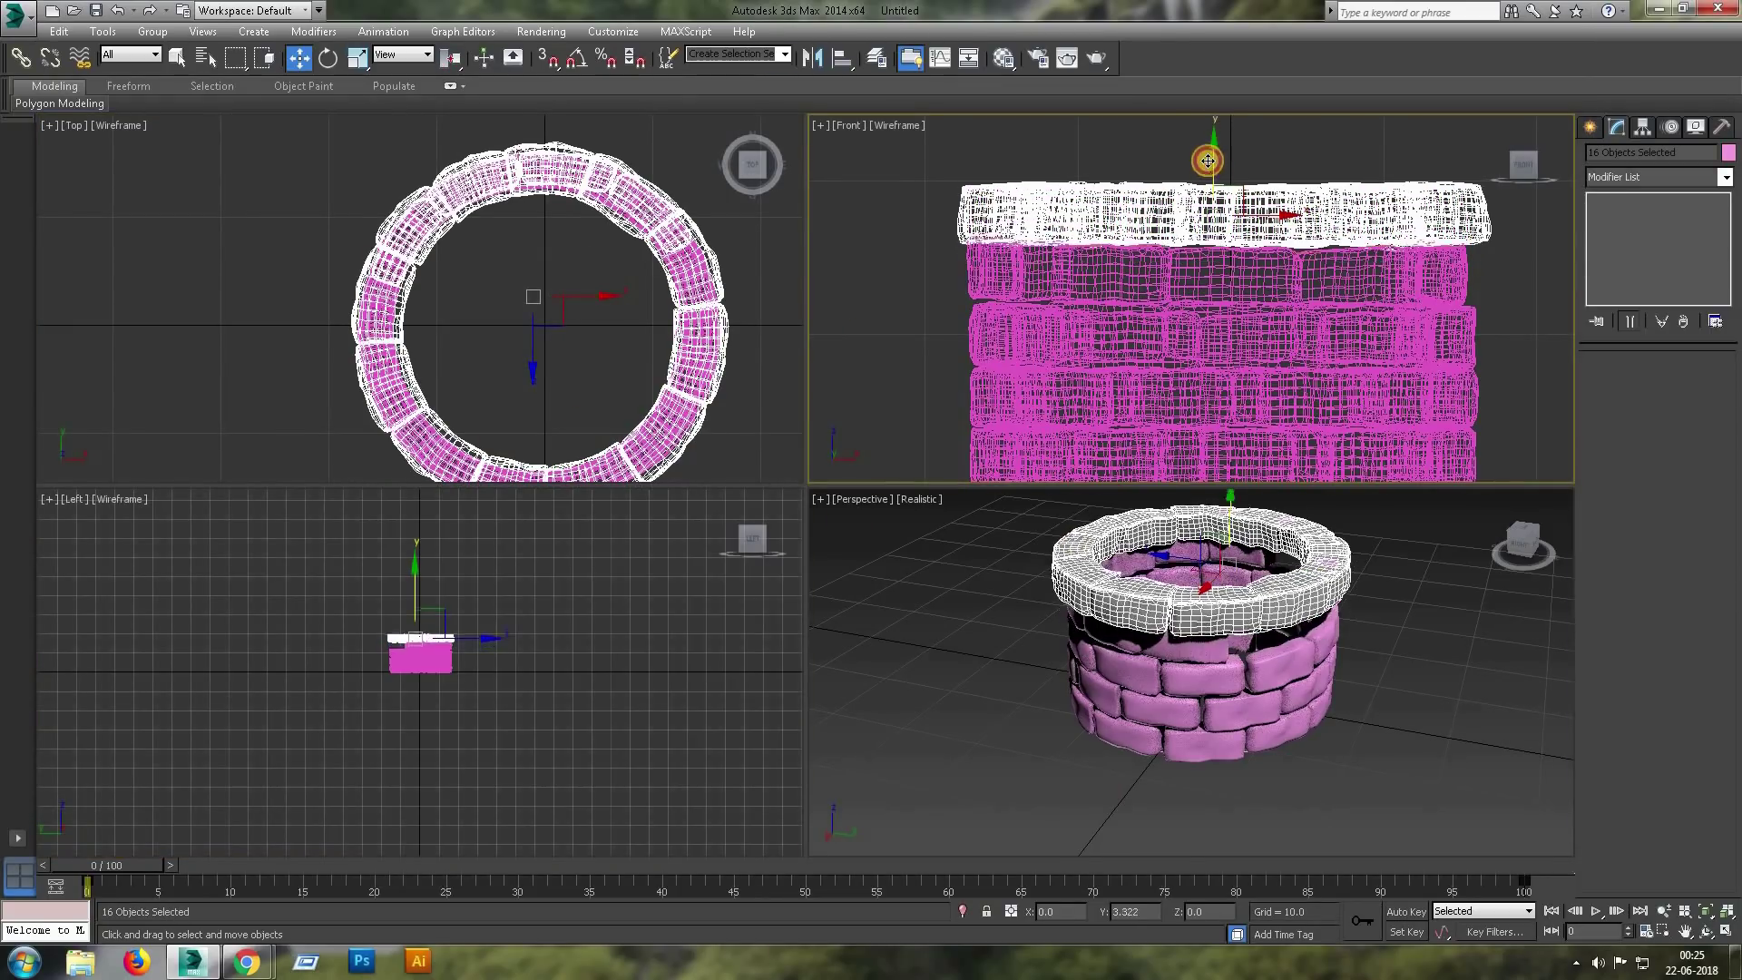
# Orbit to look down into the well, then view the ring from the Top.
pyautogui.middleClick(1367, 543)
pyautogui.hotkey('alt', 'w')
pyautogui.keyDown('alt'); pyautogui.moveTo(1163, 548); pyautogui.dragTo(933, 377, button='middle'); pyautogui.keyUp('alt')
pyautogui.press('t')
pyautogui.scroll(2, 1046, 361)
pyautogui.moveTo(1225, 526); pyautogui.dragTo(1198, 390, button='middle')
pyautogui.scroll(5, 1198, 390)
# Deselect four ring segments and raise the remaining top-ring stones.
pyautogui.keyDown('alt'); pyautogui.click(1237, 482); pyautogui.keyUp('alt')
pyautogui.scroll(-3, 1014, 365)
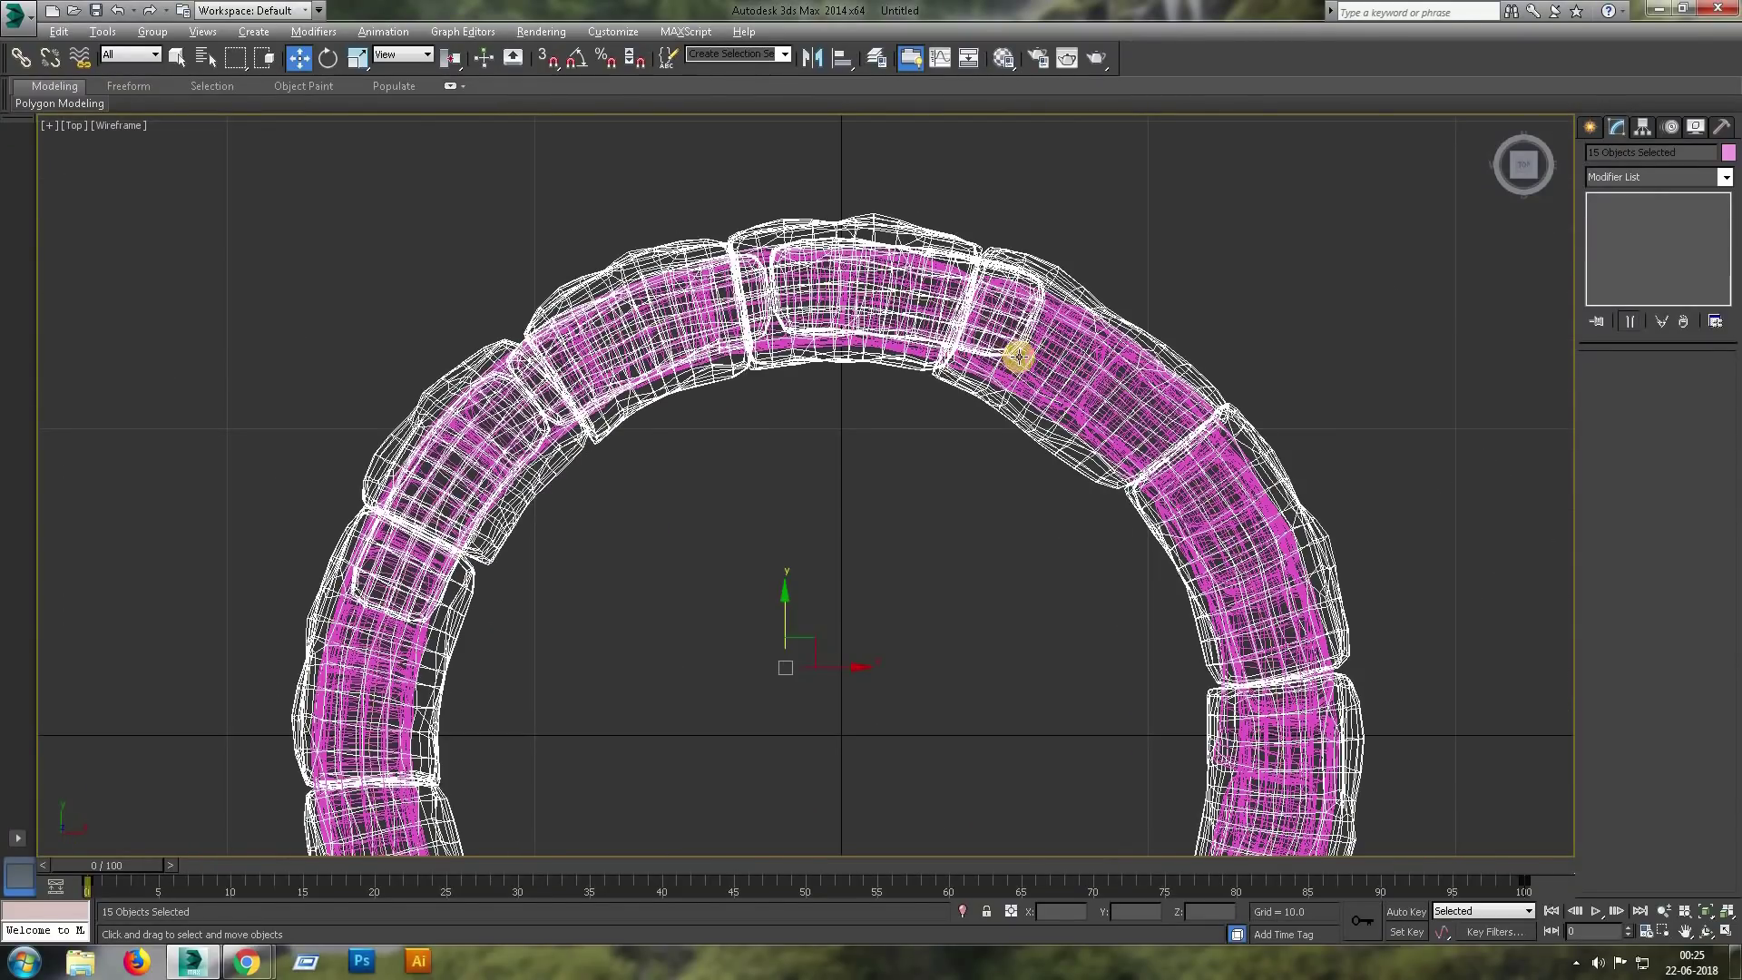
pyautogui.keyDown('alt'); pyautogui.click(767, 331); pyautogui.keyUp('alt')
pyautogui.keyDown('alt'); pyautogui.click(704, 381); pyautogui.keyUp('alt')
pyautogui.moveTo(548, 450); pyautogui.dragTo(774, 379, button='middle')
pyautogui.keyDown('alt'); pyautogui.click(656, 545); pyautogui.keyUp('alt')
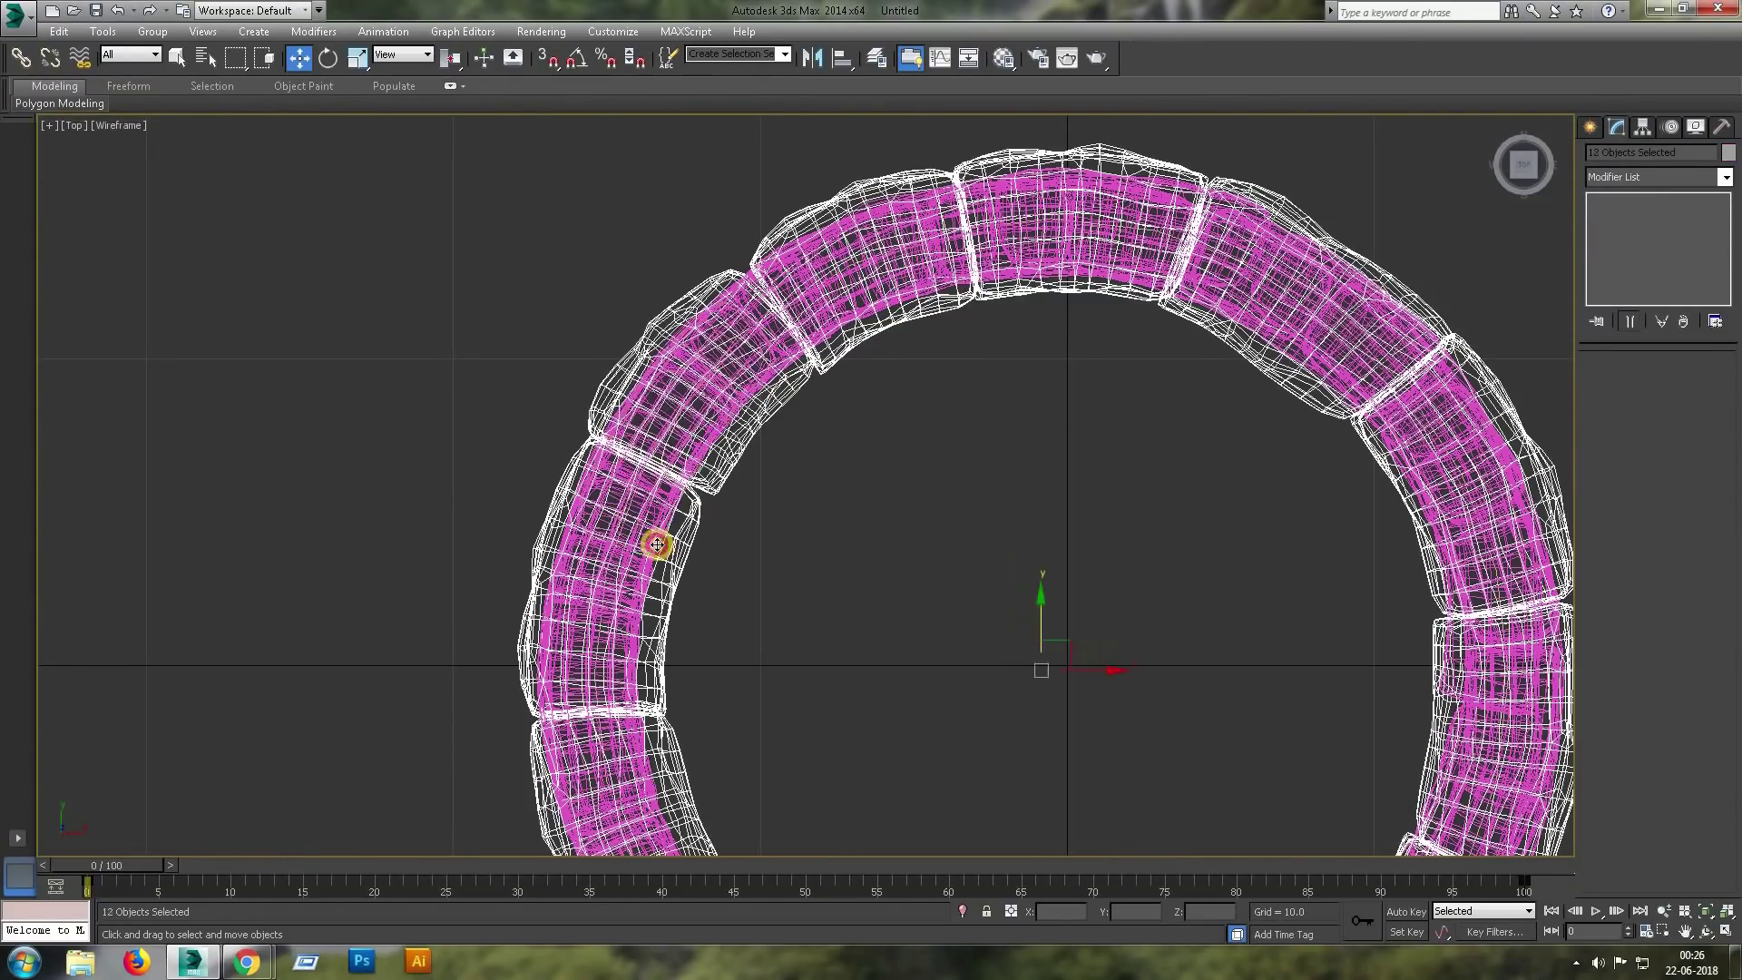
pyautogui.hotkey('alt', 'w')
pyautogui.moveTo(1214, 253); pyautogui.dragTo(1217, 167)
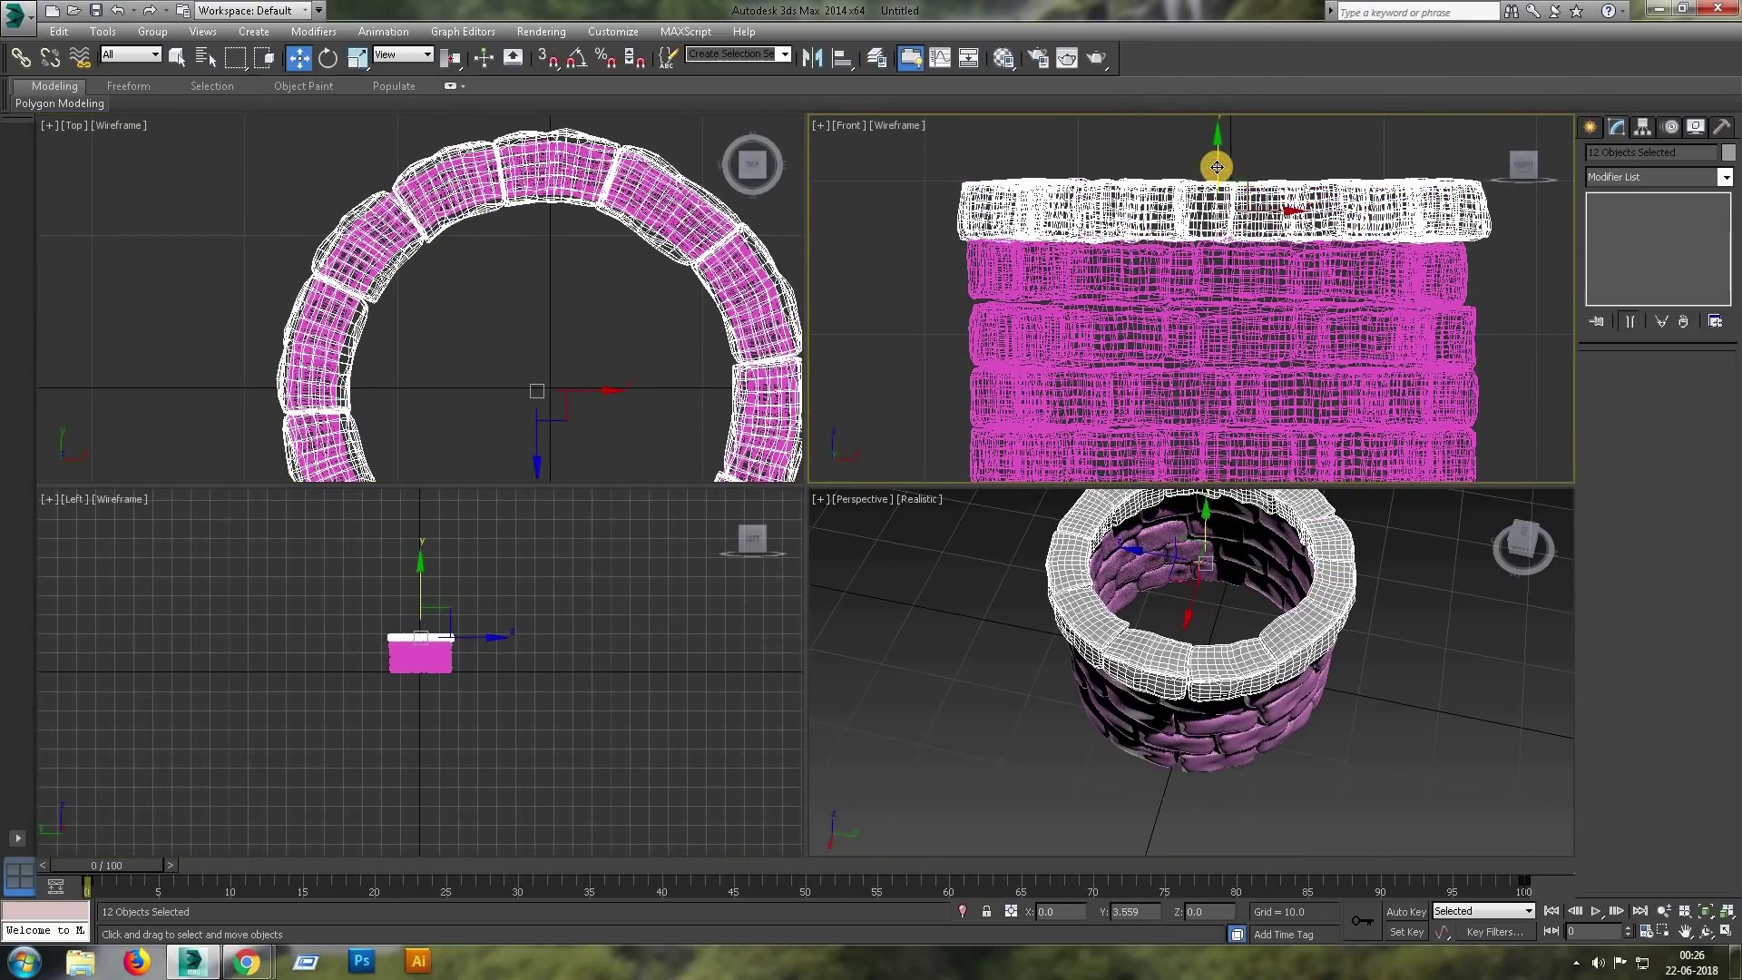
pyautogui.click(1347, 694)
# Give every well piece one uniform grey object colour.
pyautogui.hotkey('alt', 'w')
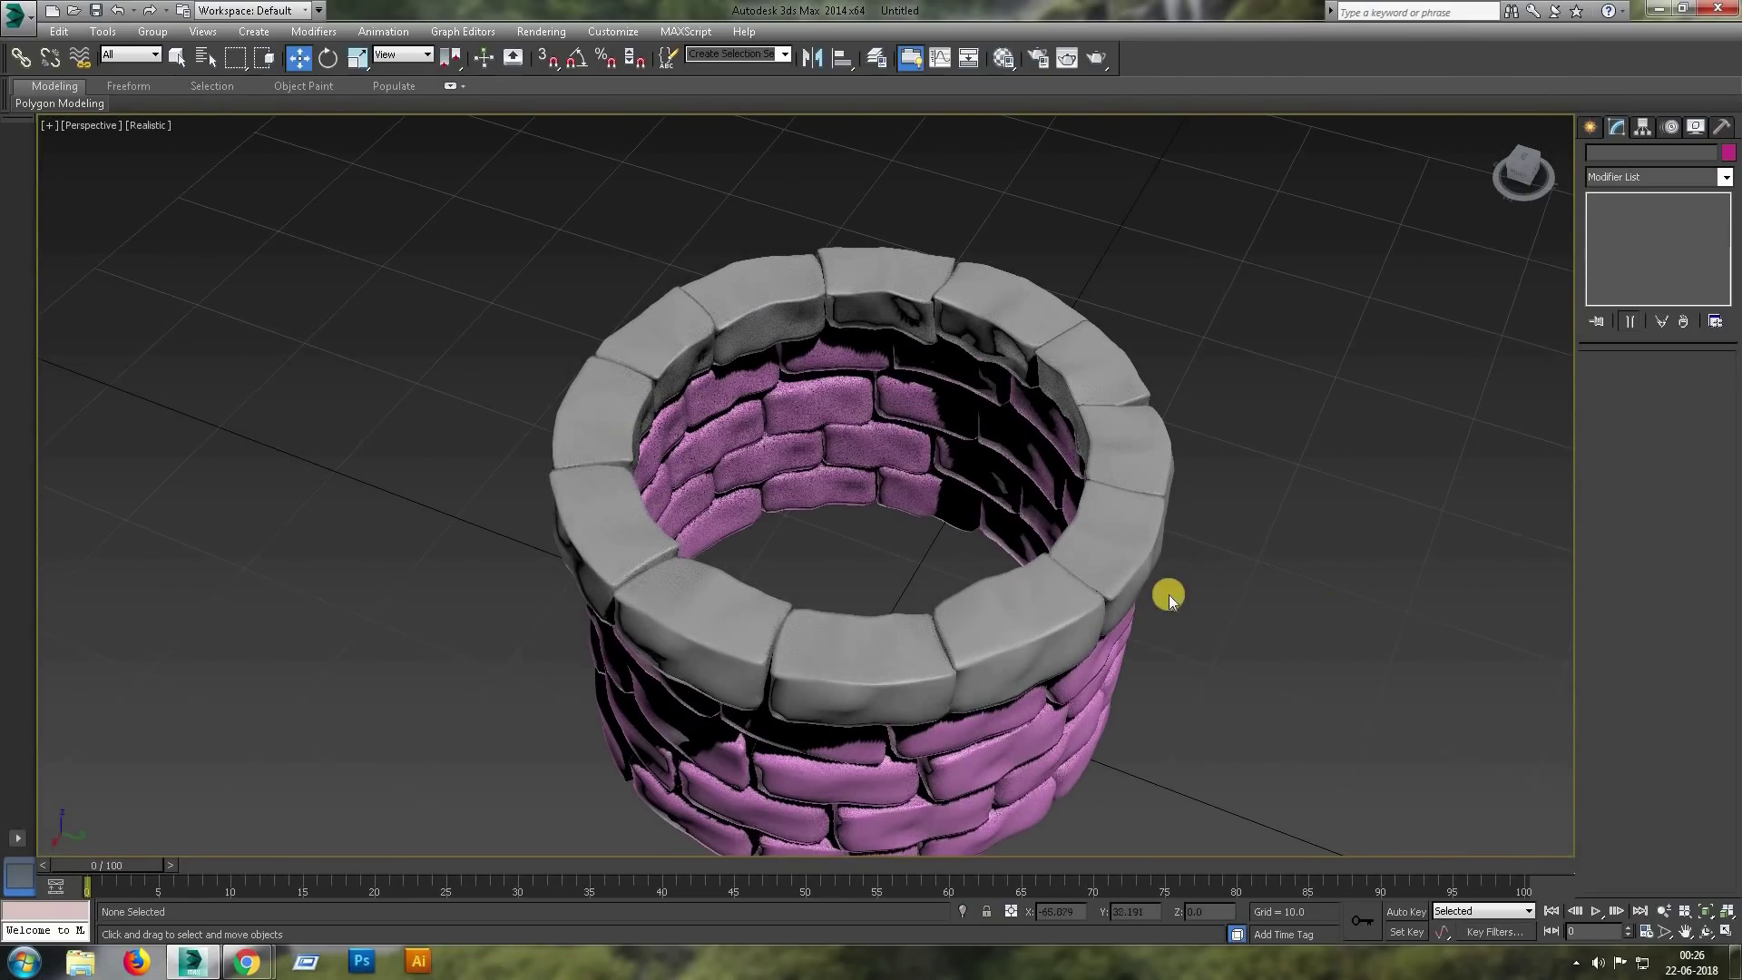
pyautogui.scroll(-3, 1169, 595)
pyautogui.hotkey('ctrl', 'a')
pyautogui.click(1728, 152)
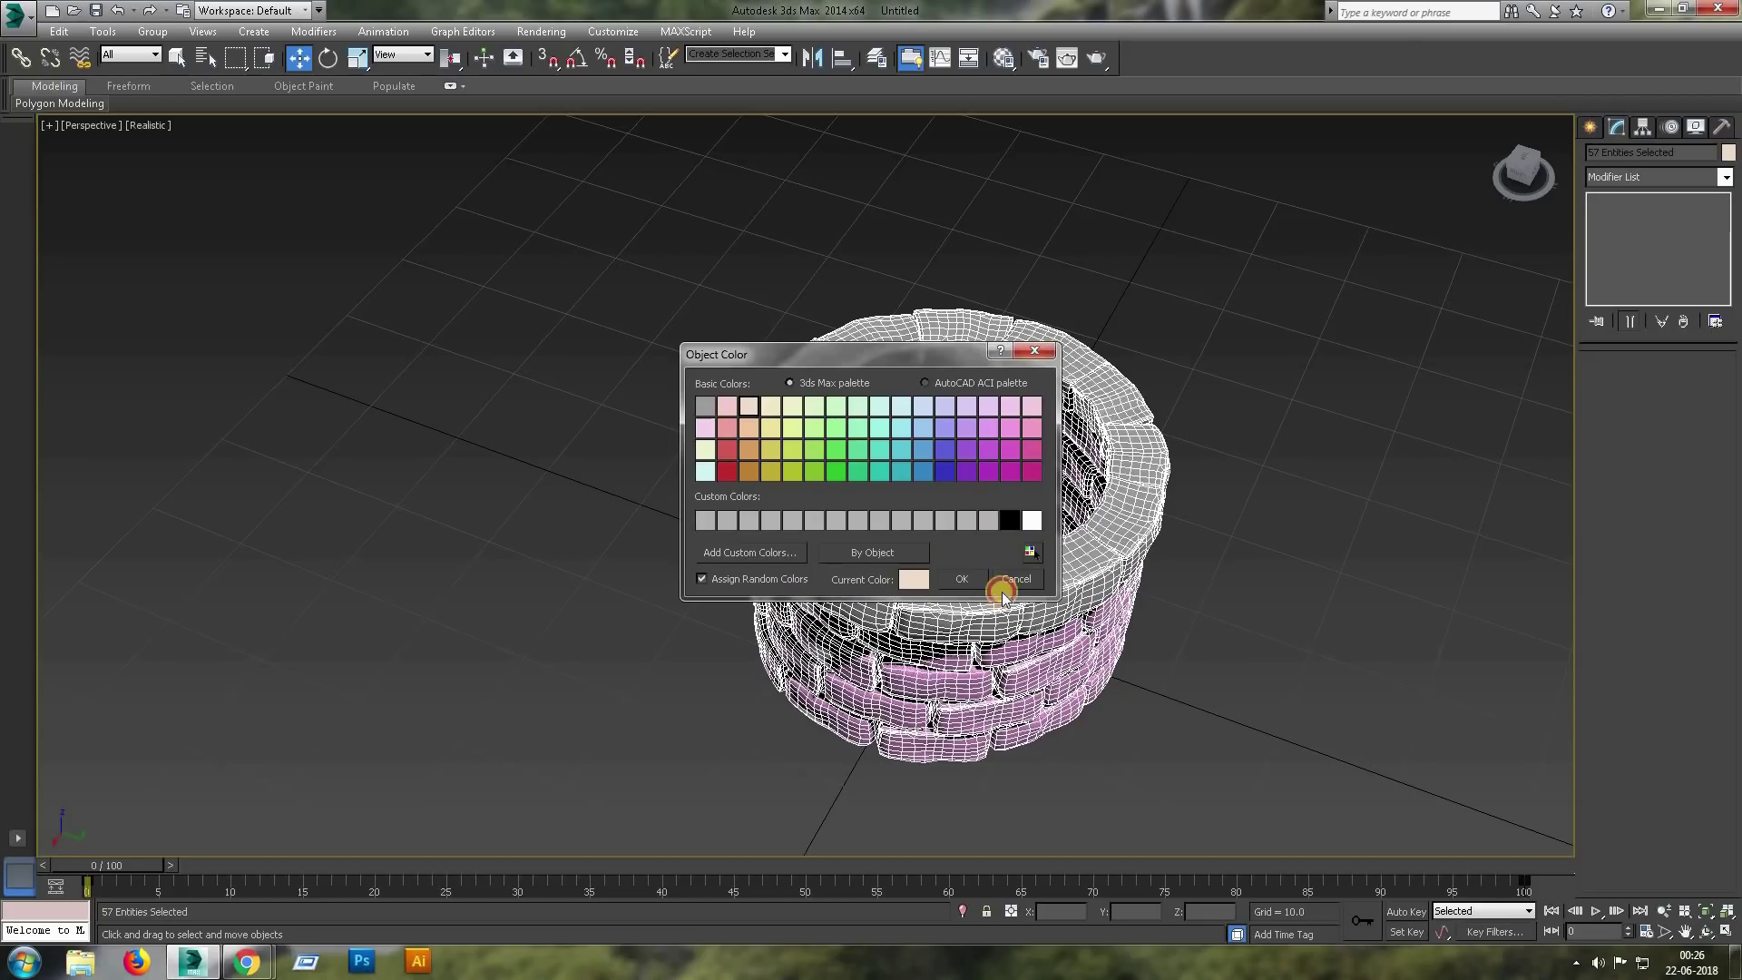
pyautogui.click(1003, 585)
pyautogui.click(1230, 570)
pyautogui.keyDown('alt'); pyautogui.moveTo(1230, 570); pyautogui.dragTo(1196, 555, button='middle'); pyautogui.keyUp('alt')
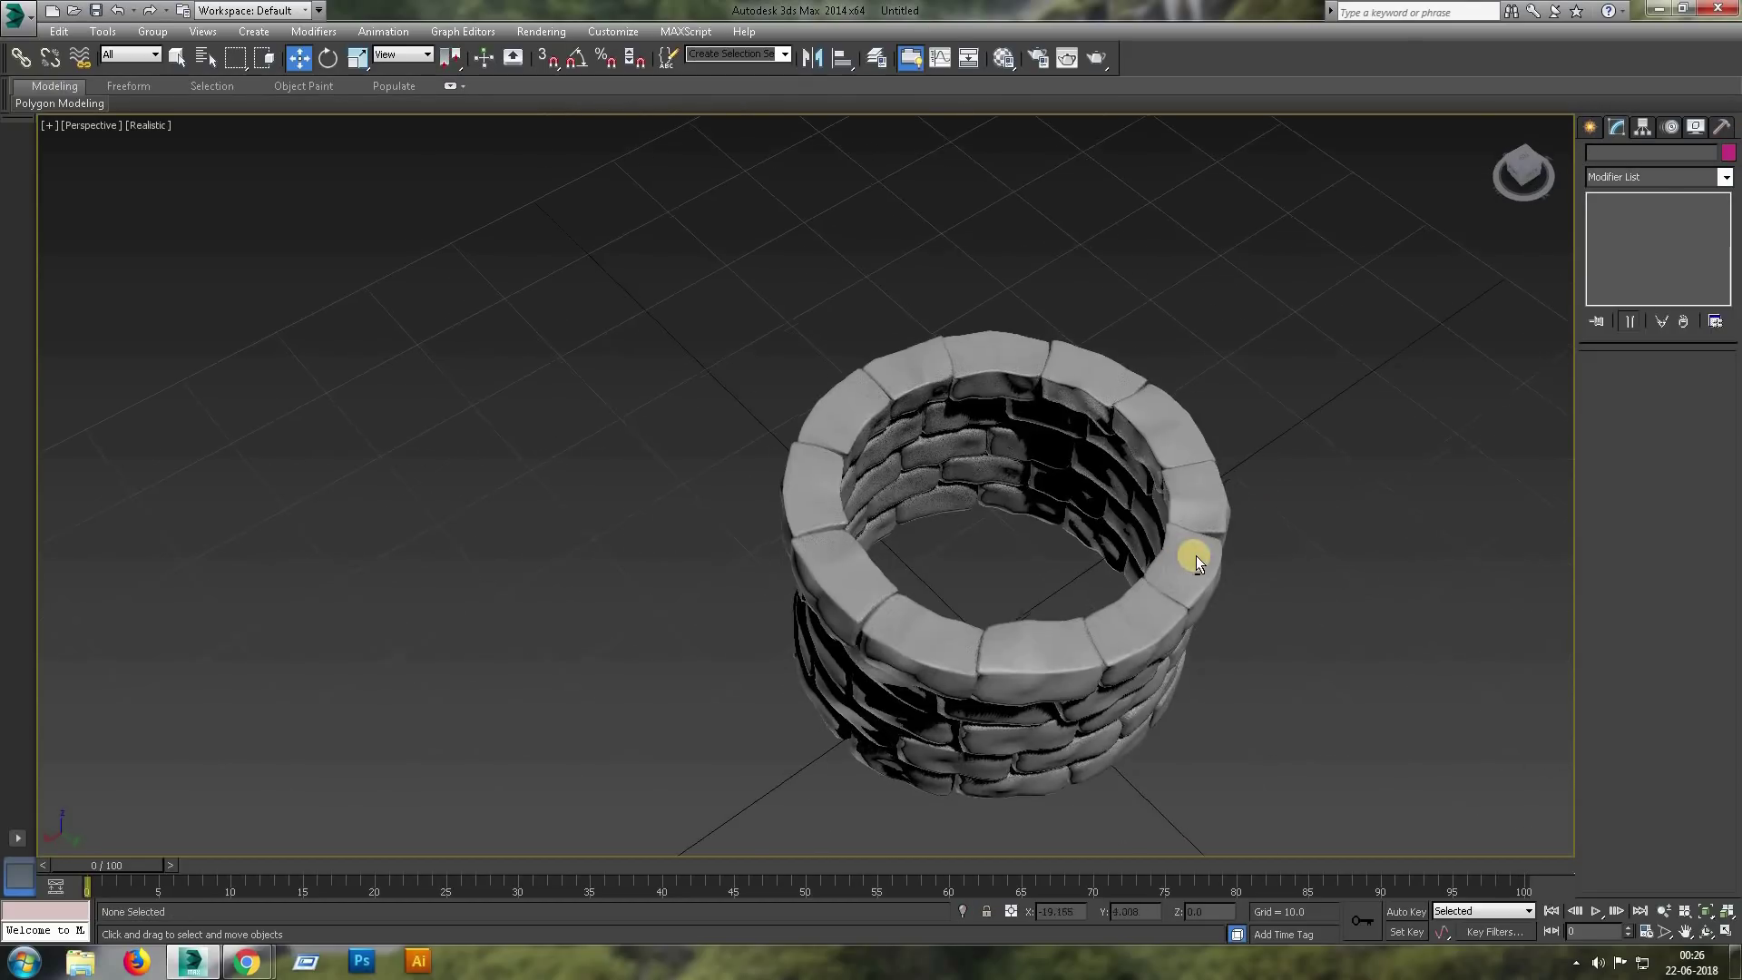
# Start creating a Standard Primitives Plane in a maximized Top view.
pyautogui.click(1591, 126)
pyautogui.click(1693, 319)
pyautogui.hotkey('alt', 'w')
pyautogui.hotkey('alt', 'w')
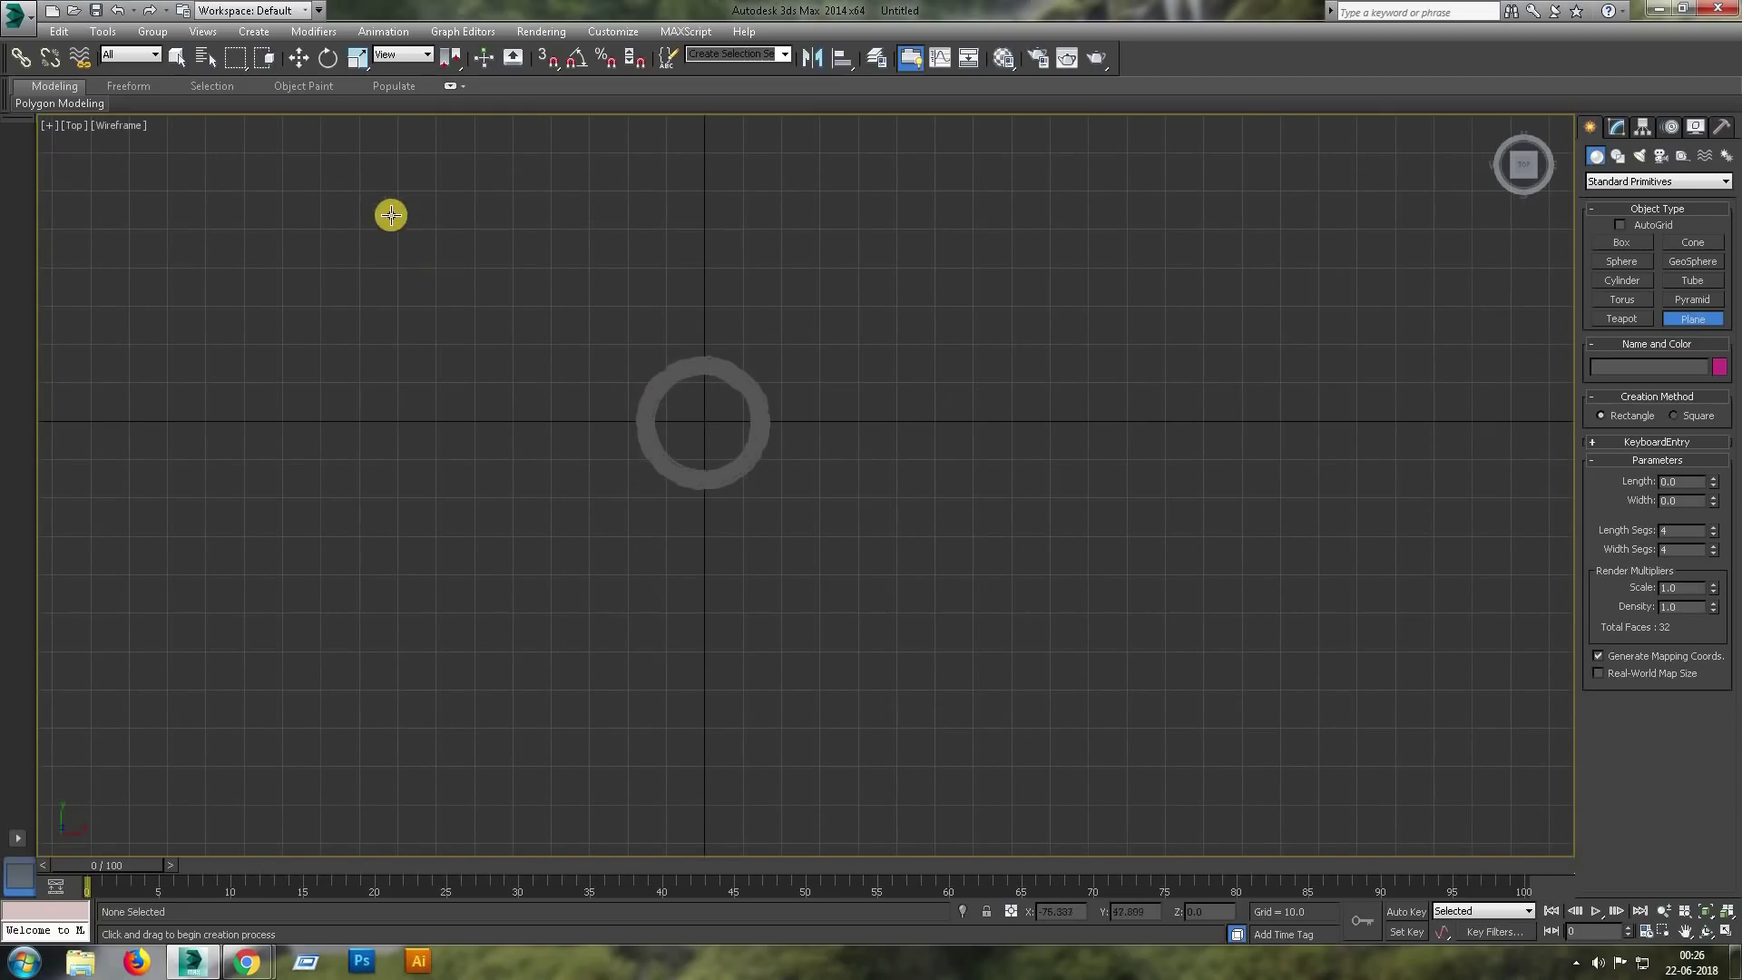
# Draw a ground plane around the well: 250 × 250 with 50 × 50 segments.
pyautogui.moveTo(414, 190); pyautogui.dragTo(995, 661)
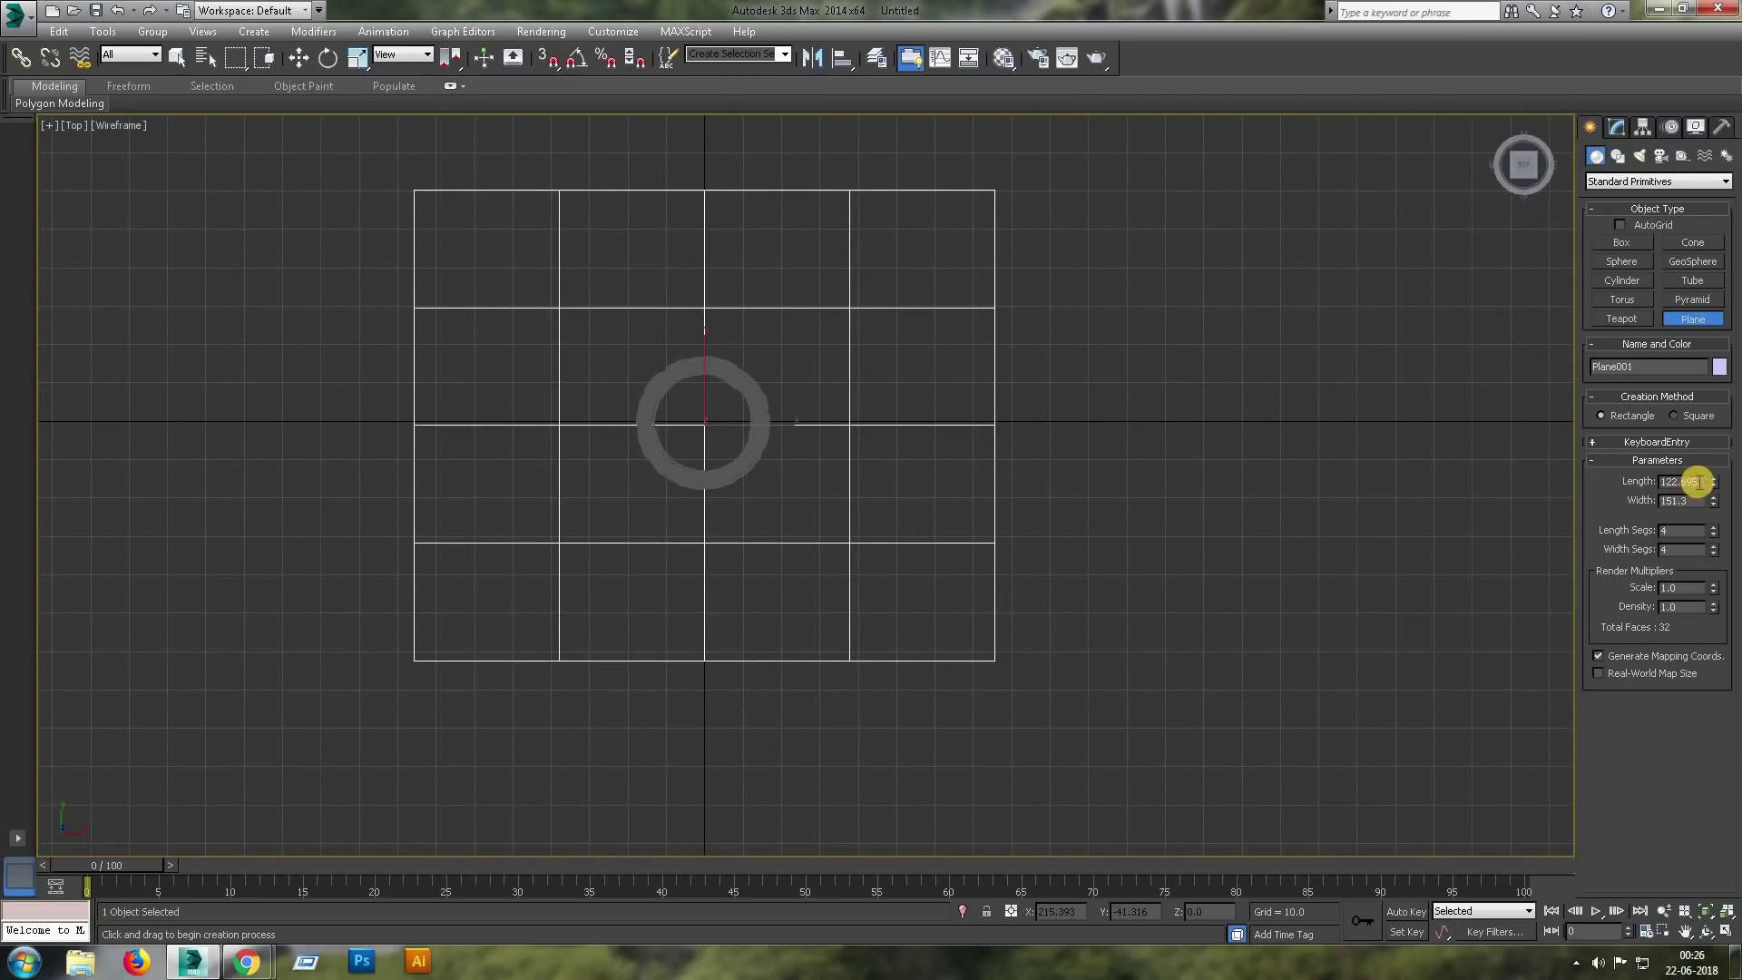
pyautogui.write('0')
pyautogui.press('Tab')
pyautogui.write('250')
pyautogui.press('Return')
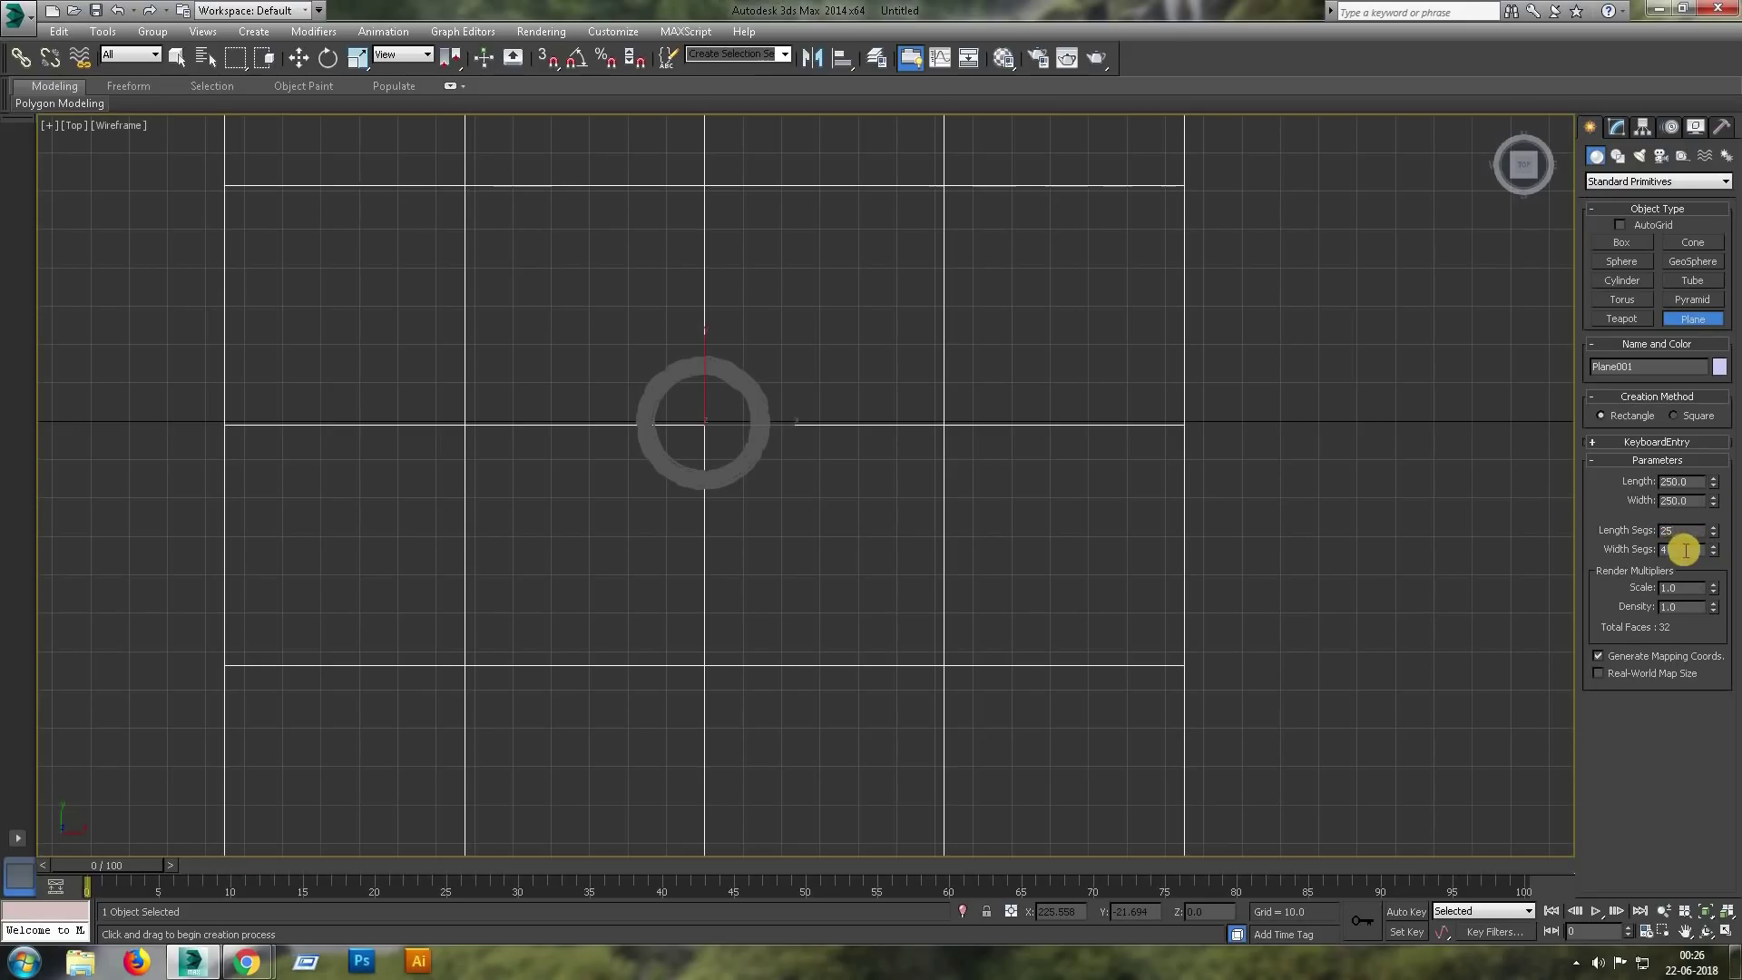
pyautogui.press('Tab')
pyautogui.write('50')
pyautogui.press('Return')
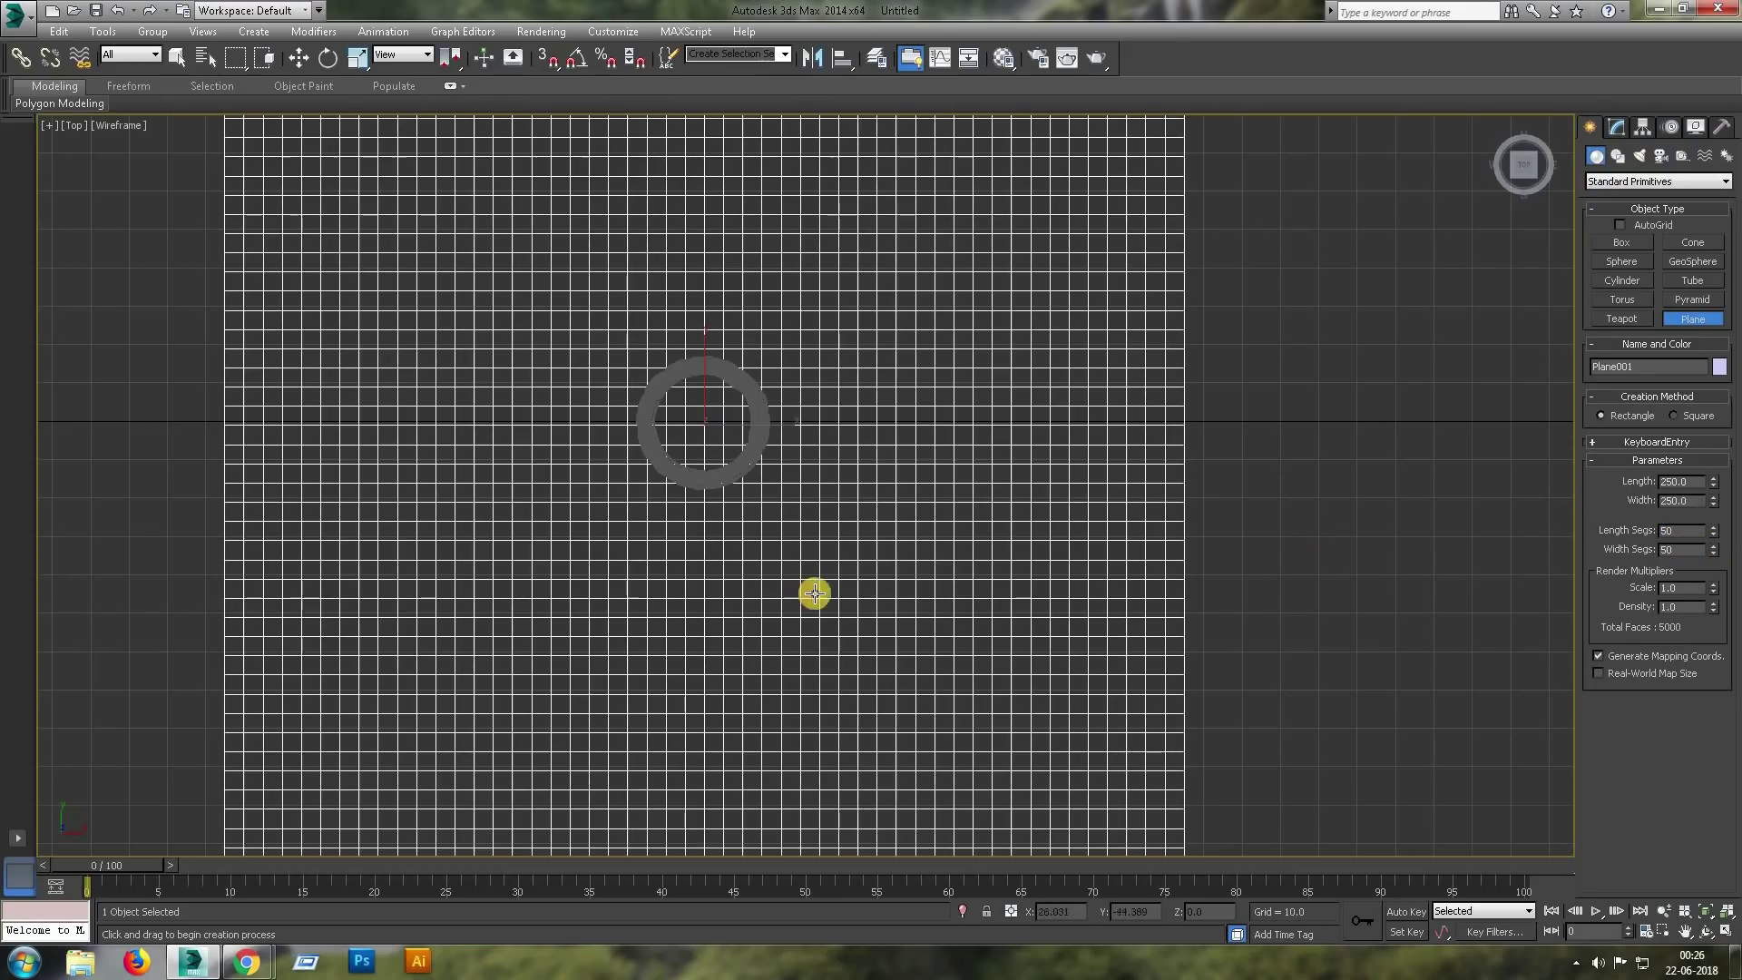
pyautogui.moveTo(1120, 617)
pyautogui.keyDown('alt'); pyautogui.mouseDown(button='middle')
pyautogui.moveTo(1120, 575)
pyautogui.moveTo(1186, 623)
pyautogui.mouseUp(button='middle'); pyautogui.keyUp('alt')
pyautogui.press('w')
pyautogui.click(1617, 127)
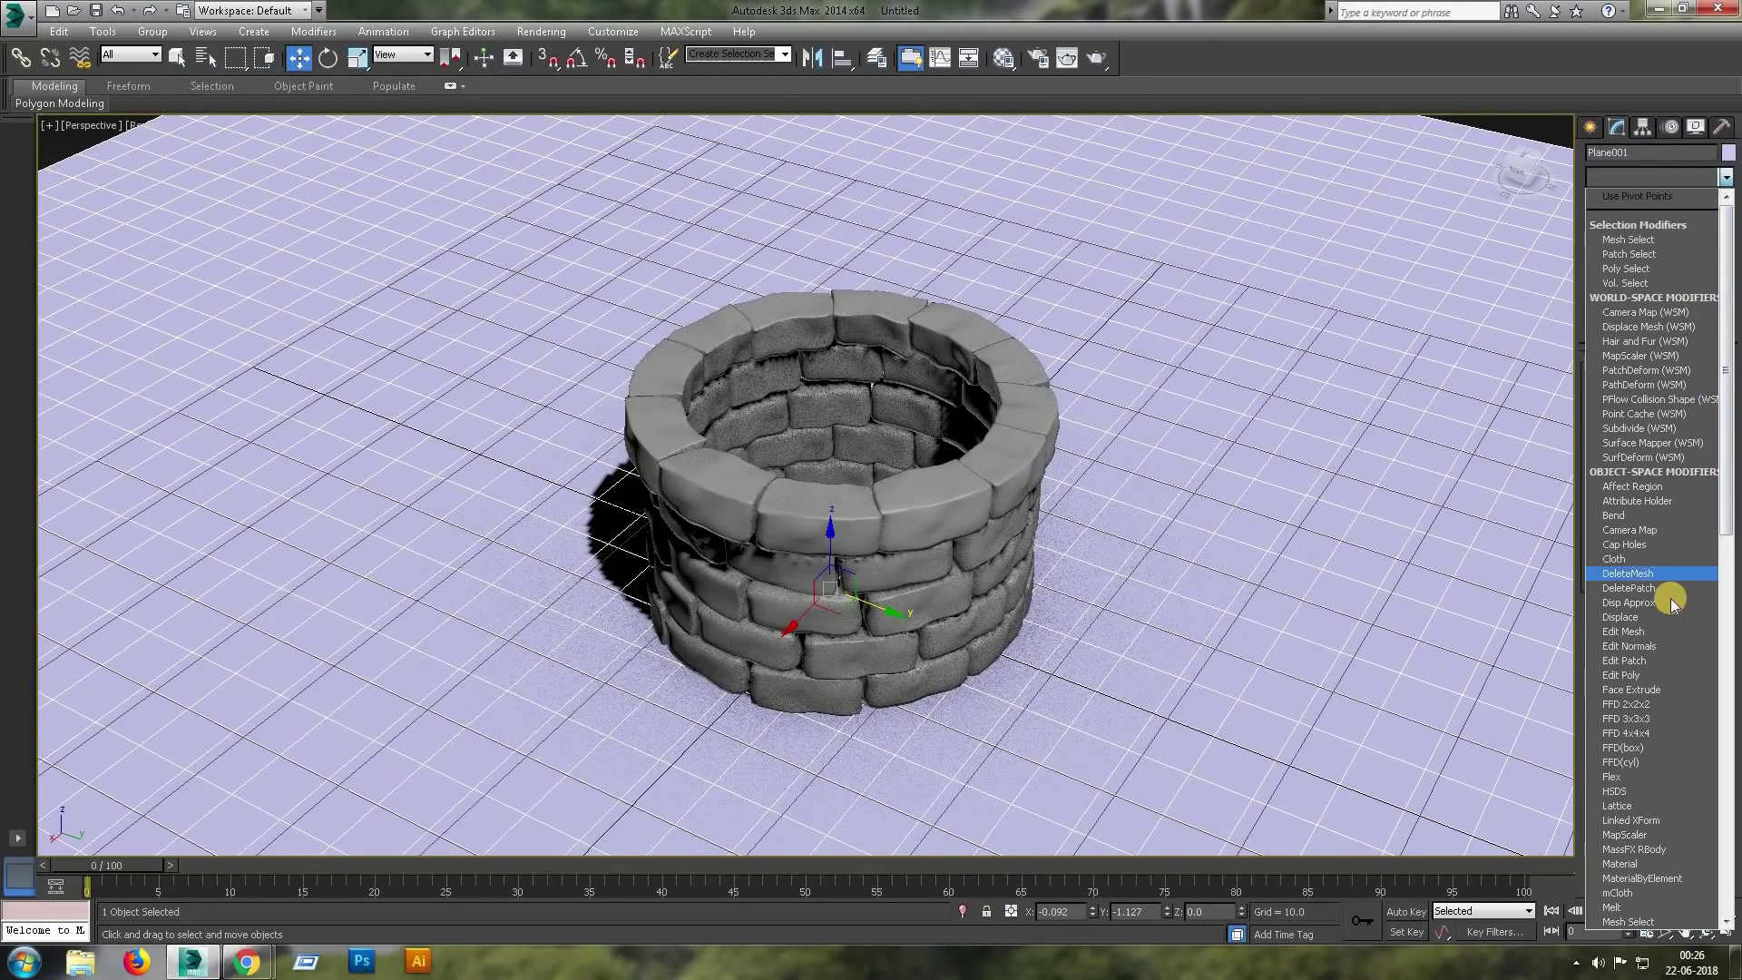
# Add Edit Poly to the ground plane and set Paint Deformation Push/Pull value to 1.
pyautogui.click(1663, 668)
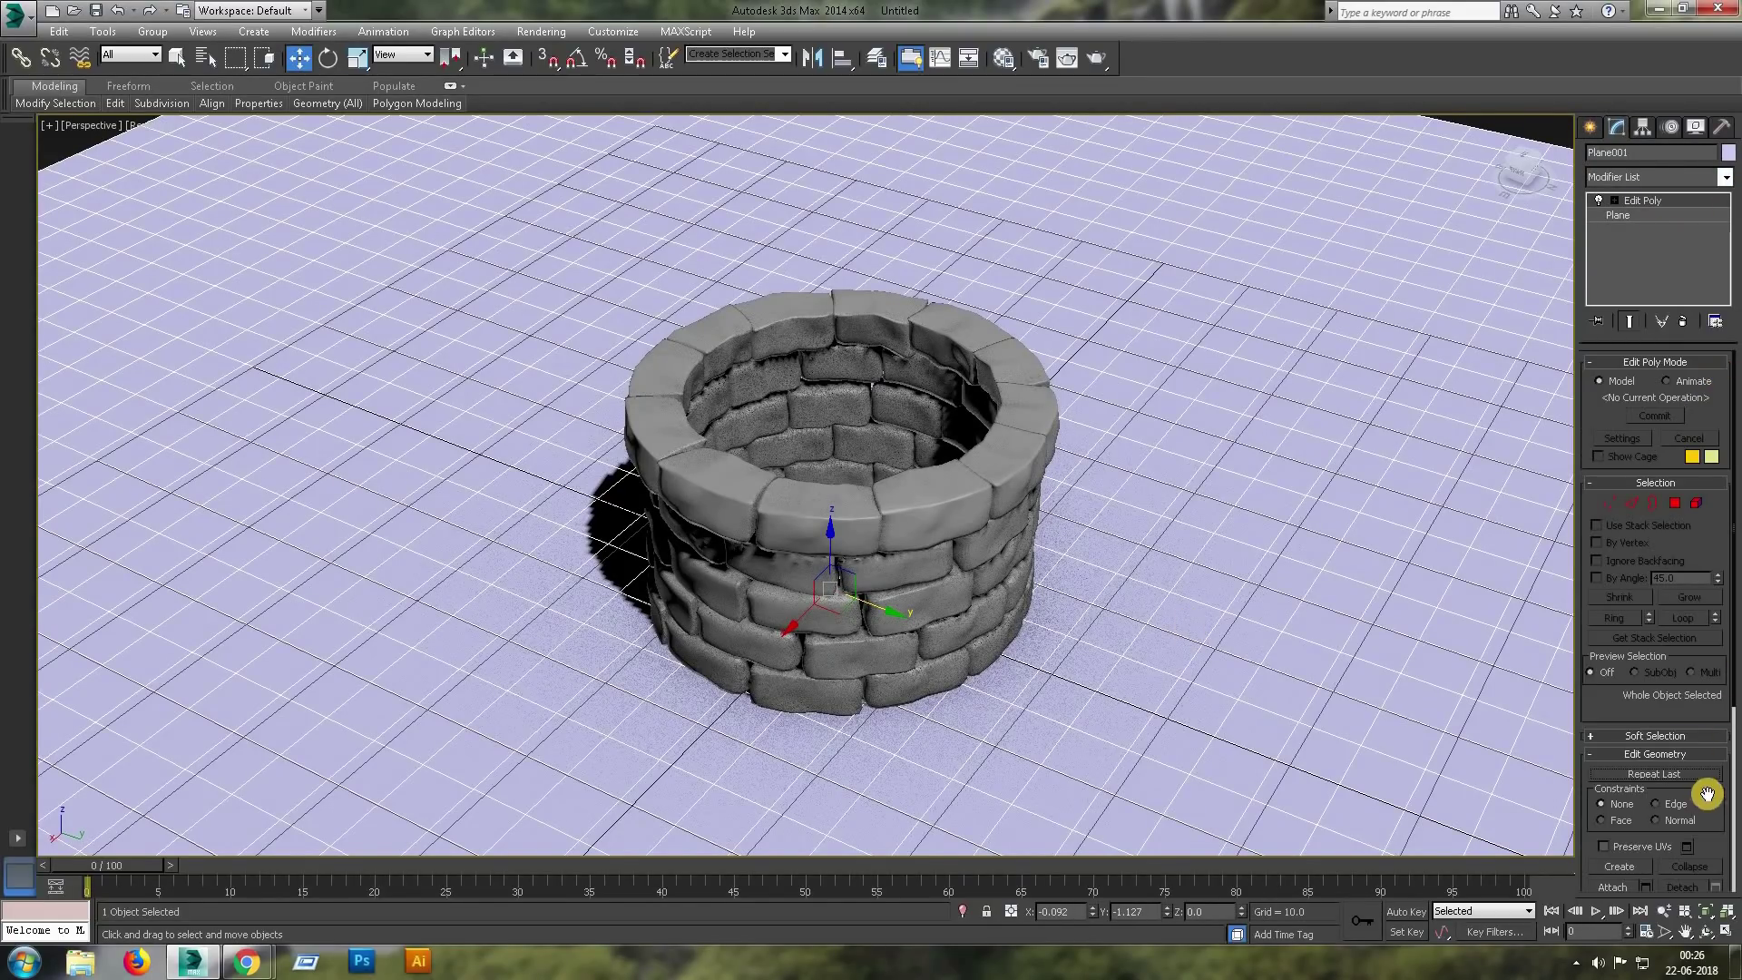
pyautogui.scroll(-5, 1707, 795)
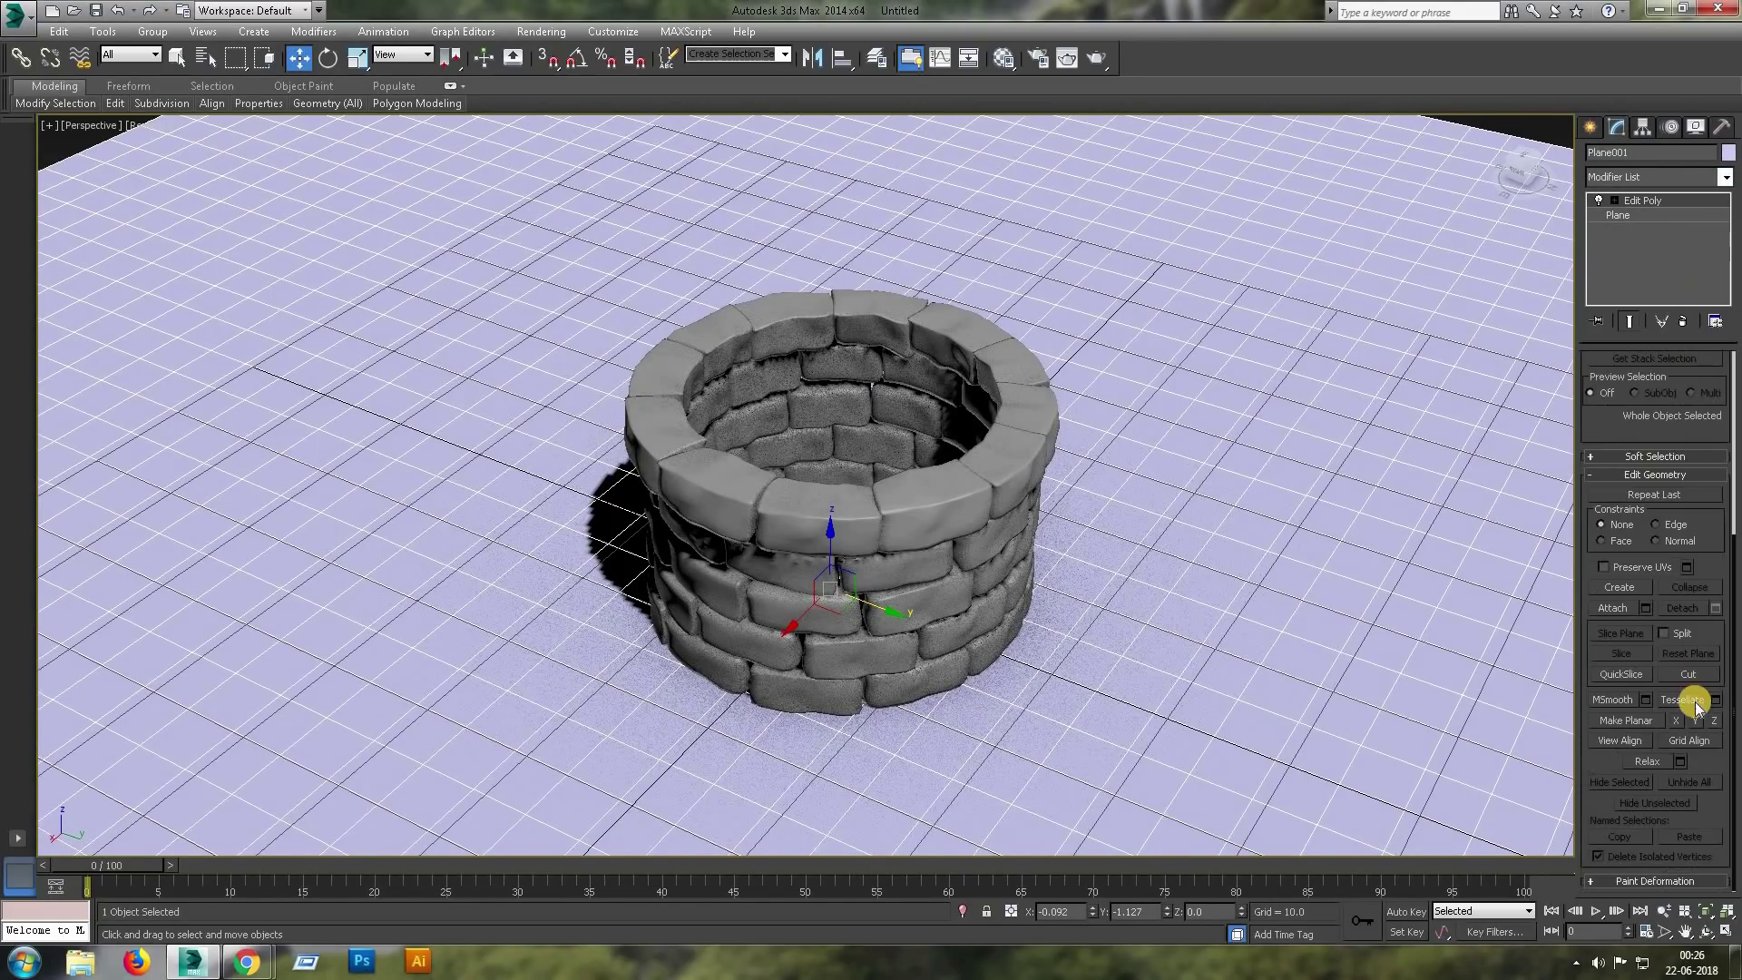
pyautogui.click(1595, 882)
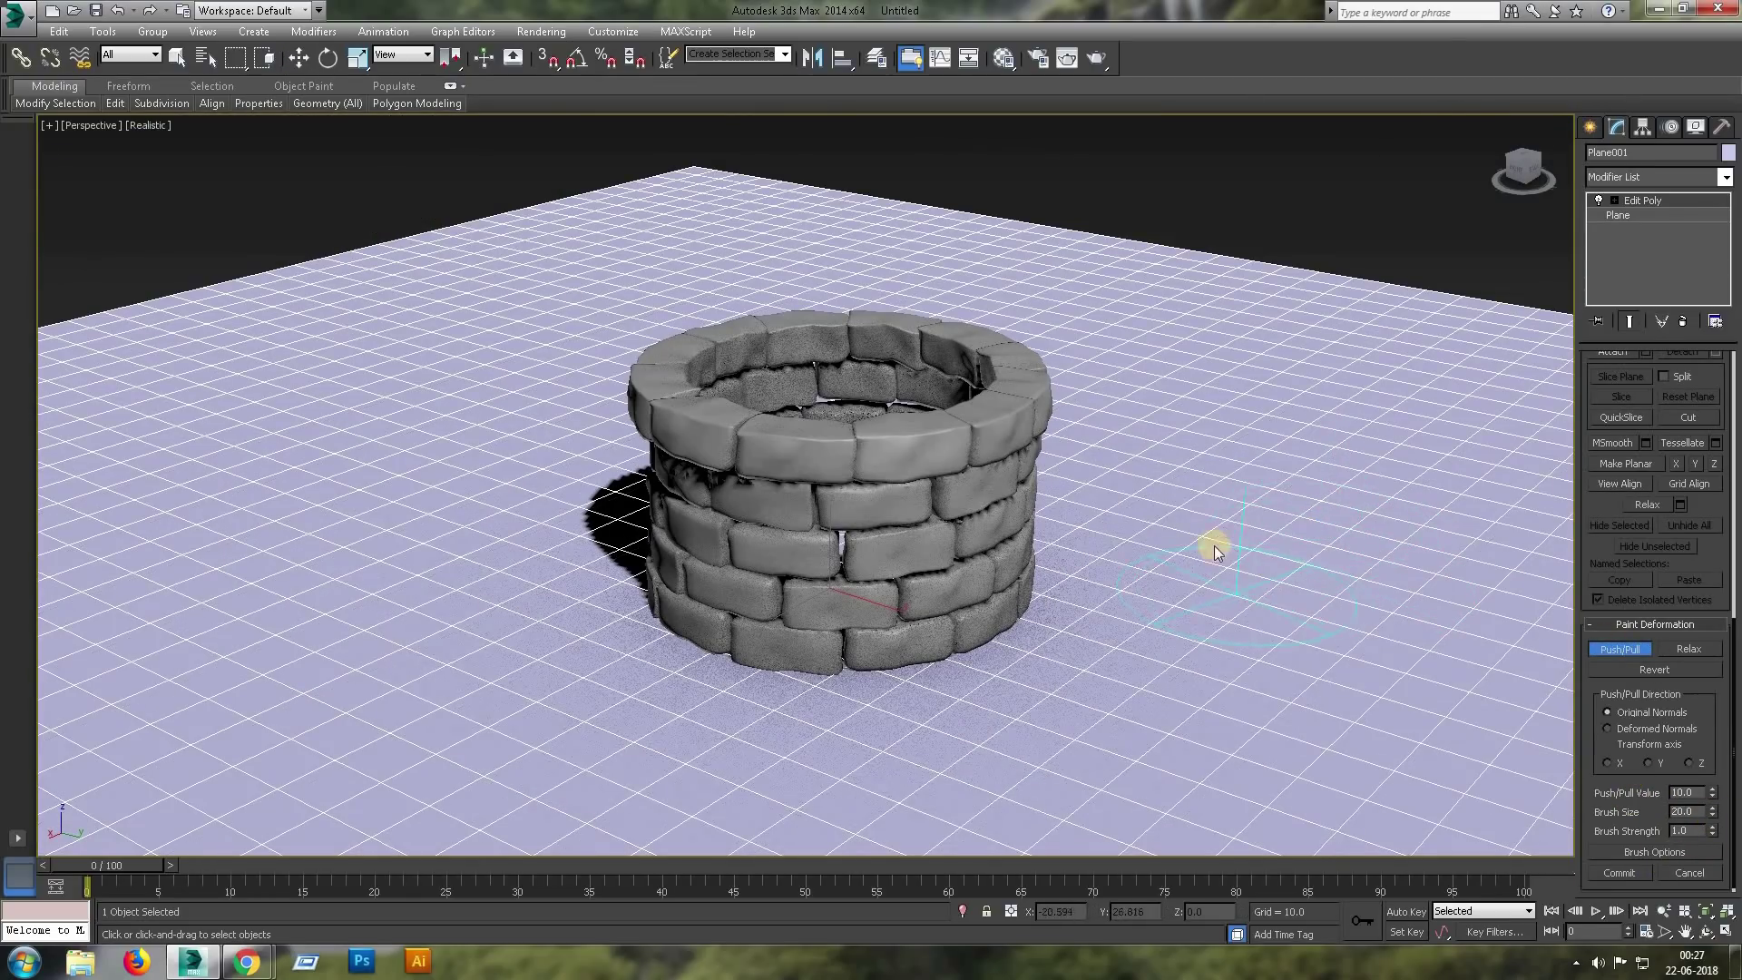
pyautogui.moveTo(1214, 547); pyautogui.dragTo(1299, 591)
pyautogui.hotkey('ctrl', 'z')
pyautogui.write('1')
# Paint gentle bumps on the ground around the well's lower-left and right sides.
pyautogui.moveTo(655, 689); pyautogui.dragTo(370, 581)
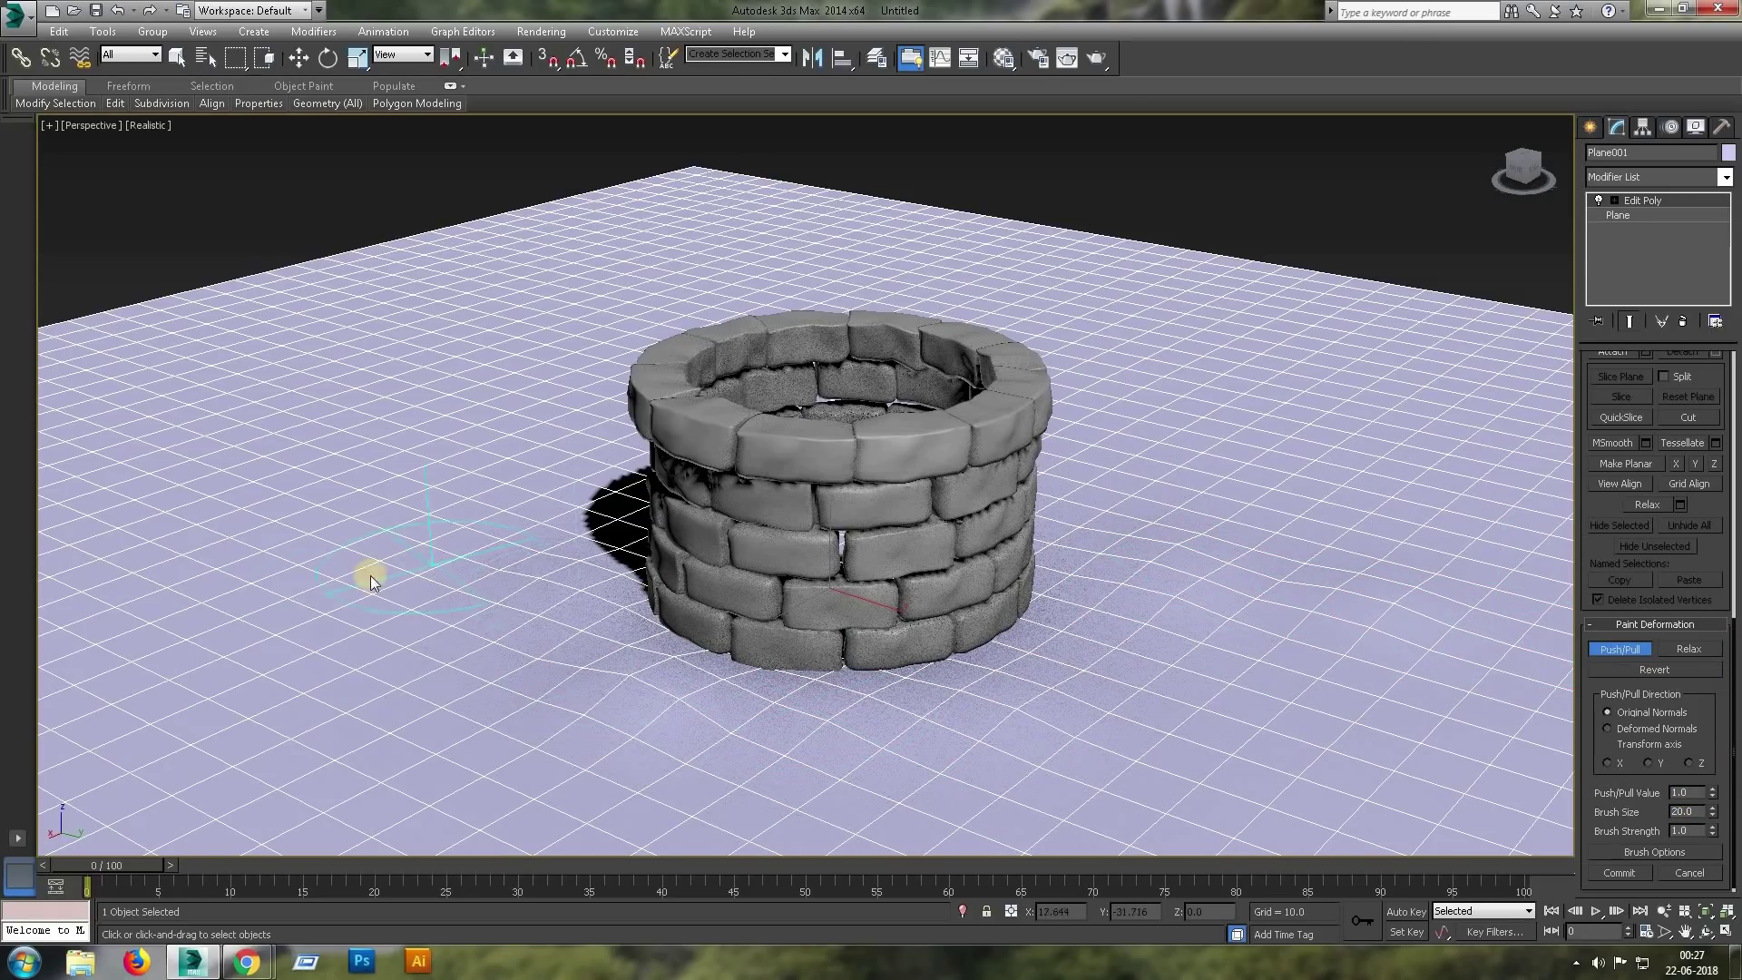
pyautogui.moveTo(1053, 495); pyautogui.dragTo(1310, 539)
pyautogui.moveTo(1076, 606); pyautogui.dragTo(1360, 563)
pyautogui.click(1639, 635)
# Deselect the ground and orbit the perspective view to inspect the bumpy terrain.
pyautogui.press('w')
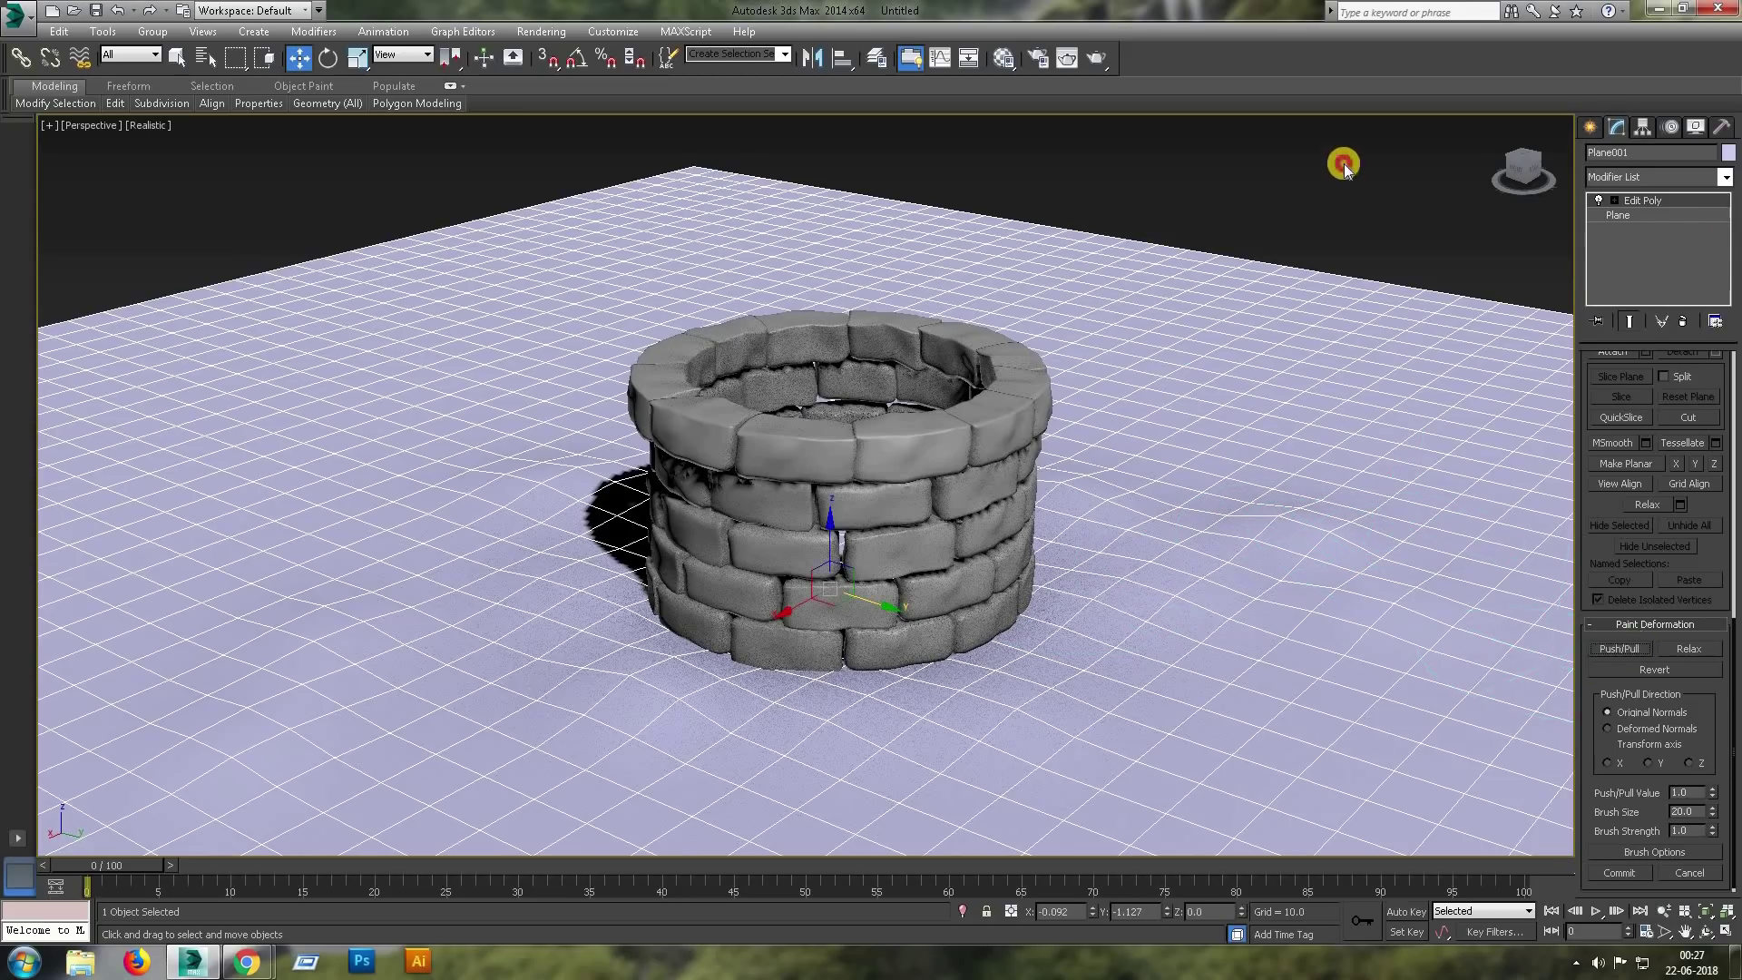
pyautogui.click(1341, 163)
pyautogui.keyDown('alt'); pyautogui.moveTo(1066, 396); pyautogui.dragTo(950, 541, button='middle'); pyautogui.keyUp('alt')
pyautogui.moveTo(821, 621)
pyautogui.keyDown('alt'); pyautogui.mouseDown(button='middle')
pyautogui.moveTo(926, 572)
pyautogui.moveTo(1019, 556)
pyautogui.mouseUp(button='middle'); pyautogui.keyUp('alt')
# In an enlarged Front view, select the well's top four brick rows.
pyautogui.hotkey('alt', 'w')
pyautogui.rightClick(1237, 319)
pyautogui.hotkey('alt', 'w')
pyautogui.scroll(-3, 1280, 361)
pyautogui.moveTo(1400, 508); pyautogui.dragTo(571, 270)
# Lower the upper brick rows slightly, dropping the bottom row from the selection each pass.
pyautogui.moveTo(984, 353); pyautogui.dragTo(988, 328)
pyautogui.hotkey('ctrl', 'z')
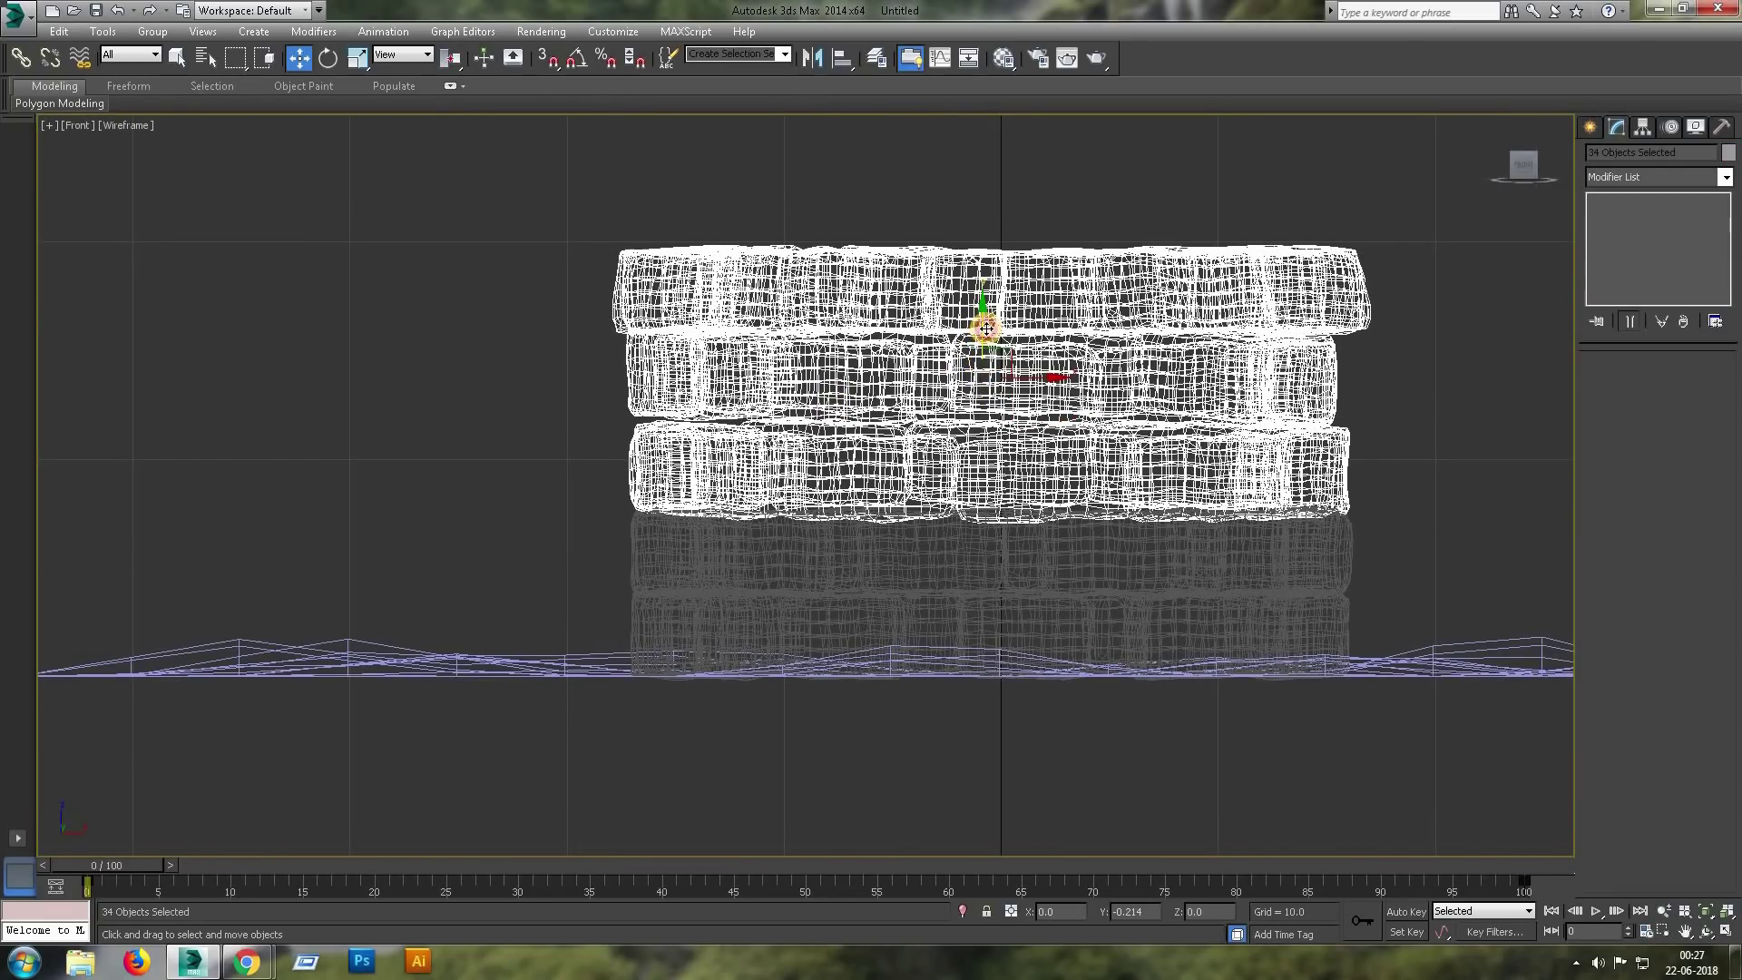
pyautogui.keyDown('alt'); pyautogui.moveTo(514, 491); pyautogui.dragTo(1026, 476); pyautogui.keyUp('alt')
pyautogui.moveTo(984, 278); pyautogui.dragTo(1001, 290)
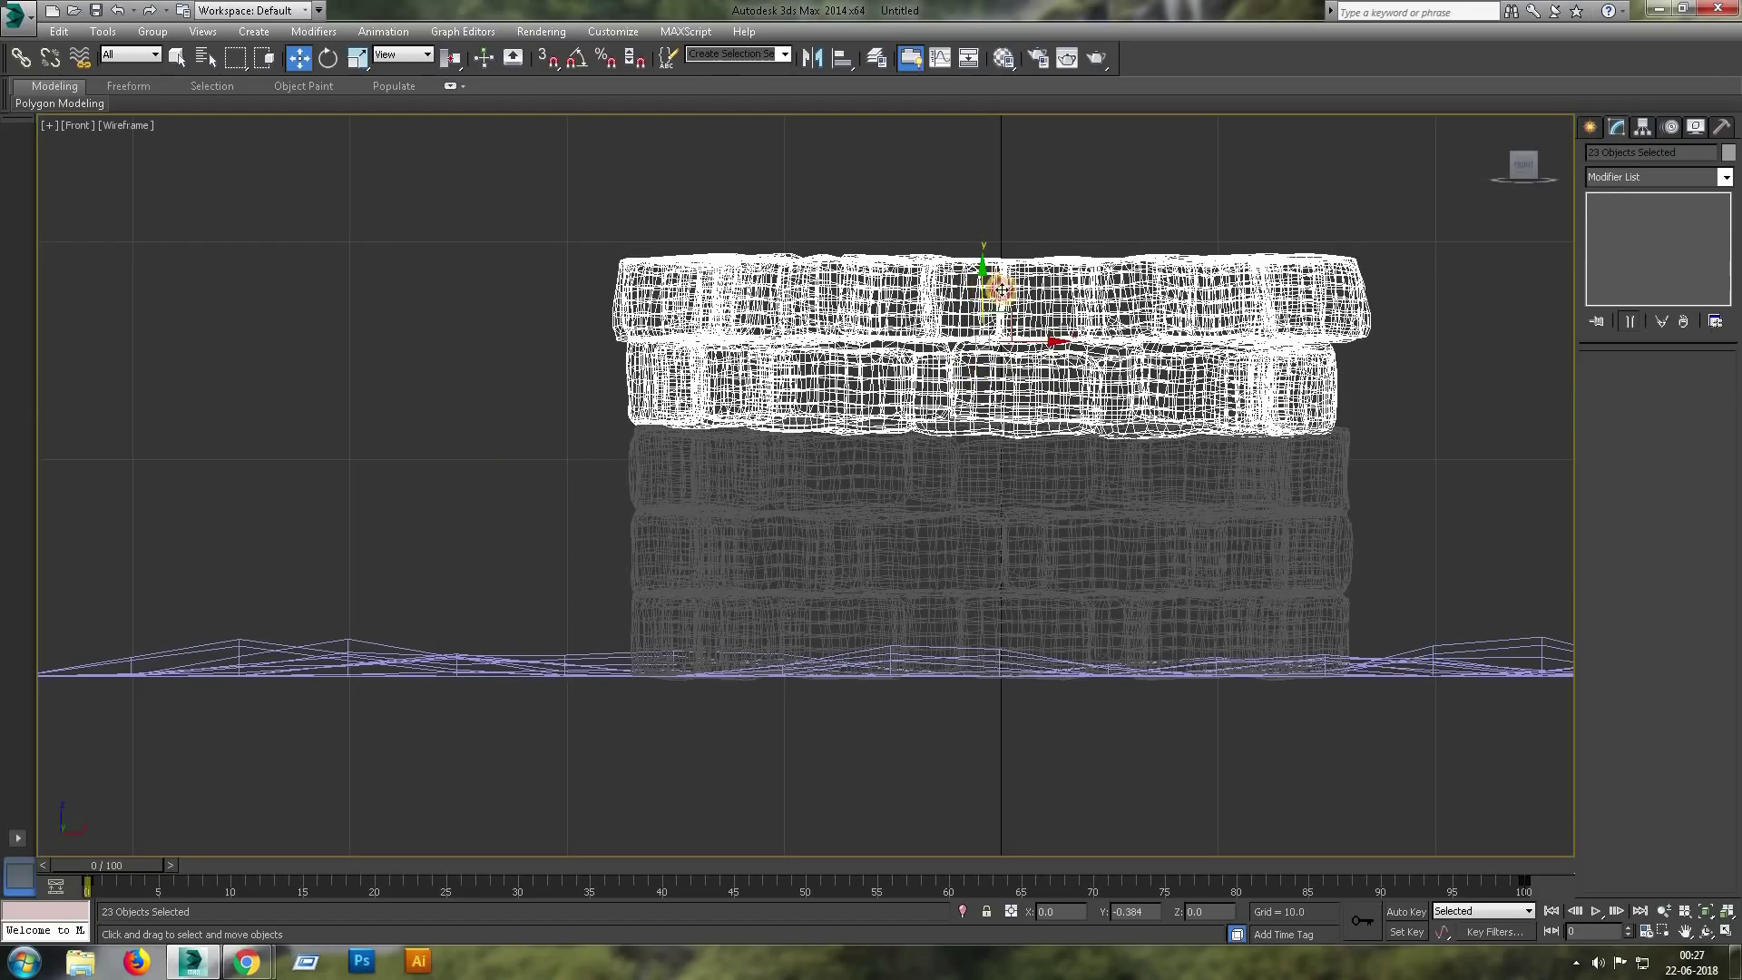
pyautogui.keyDown('alt'); pyautogui.moveTo(545, 386); pyautogui.dragTo(1352, 390); pyautogui.keyUp('alt')
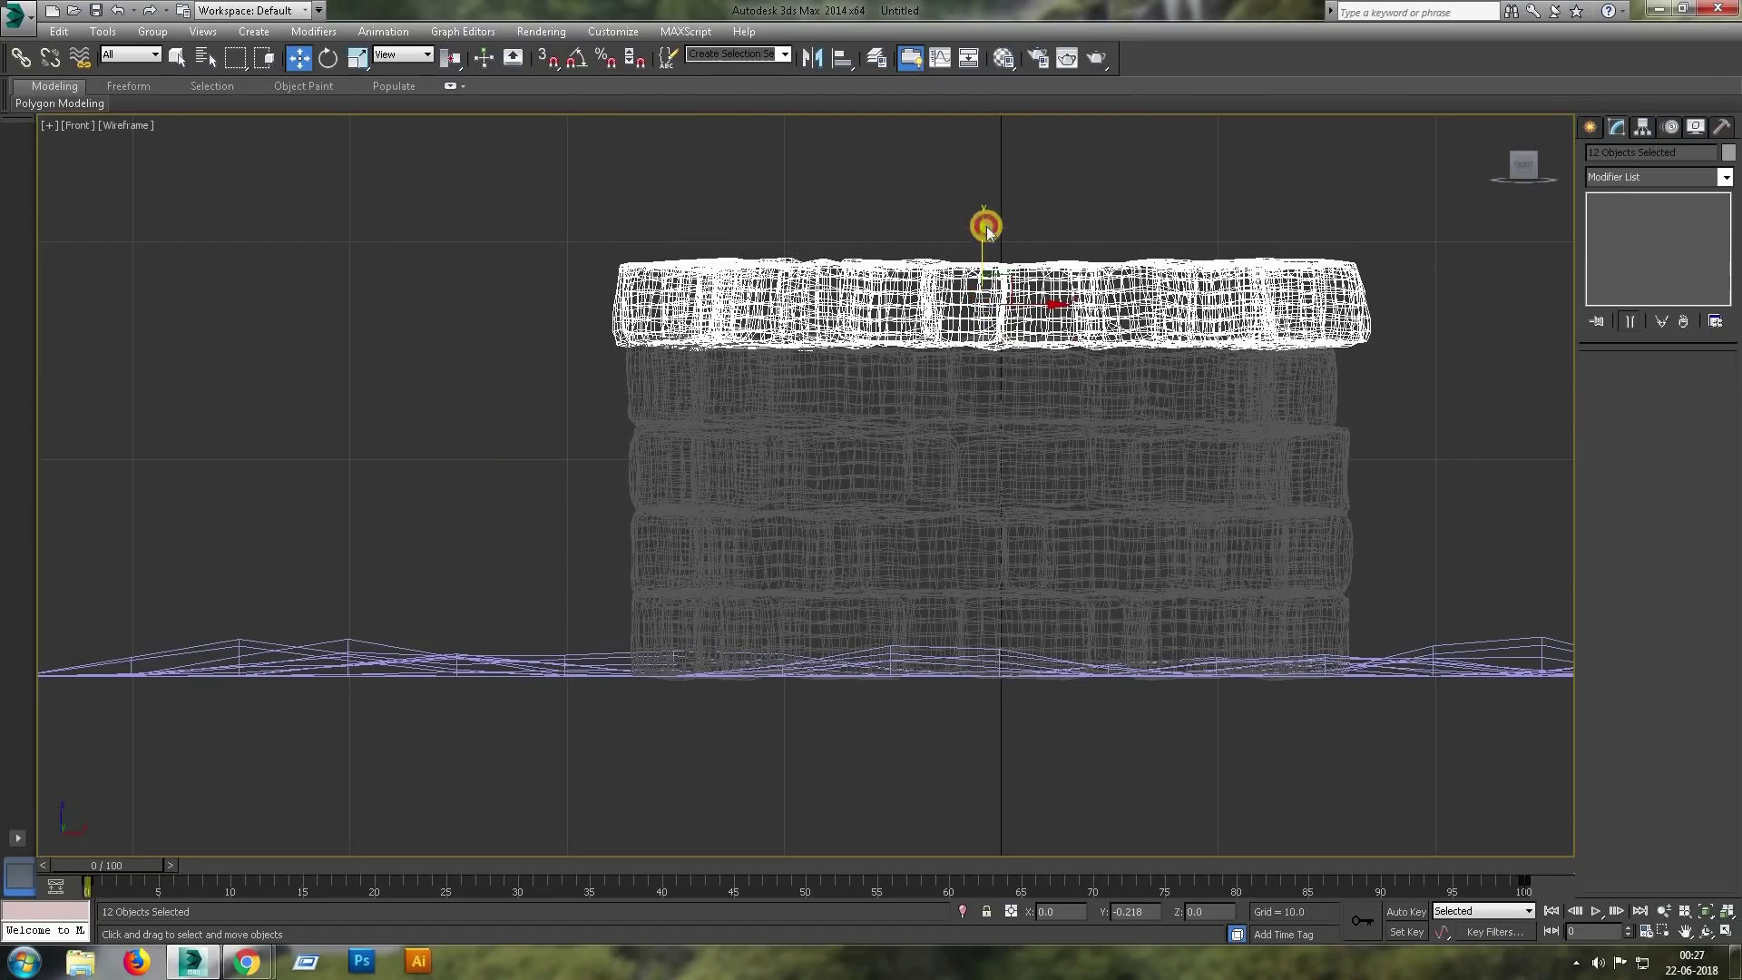
pyautogui.click(988, 225)
# Reframe the enlarged perspective view of the well and pick the Box creation tool.
pyautogui.hotkey('alt', 'w')
pyautogui.hotkey('alt', 'w')
pyautogui.moveTo(1003, 526)
pyautogui.mouseDown(button='middle')
pyautogui.moveTo(965, 453)
pyautogui.moveTo(1071, 498)
pyautogui.mouseUp(button='middle')
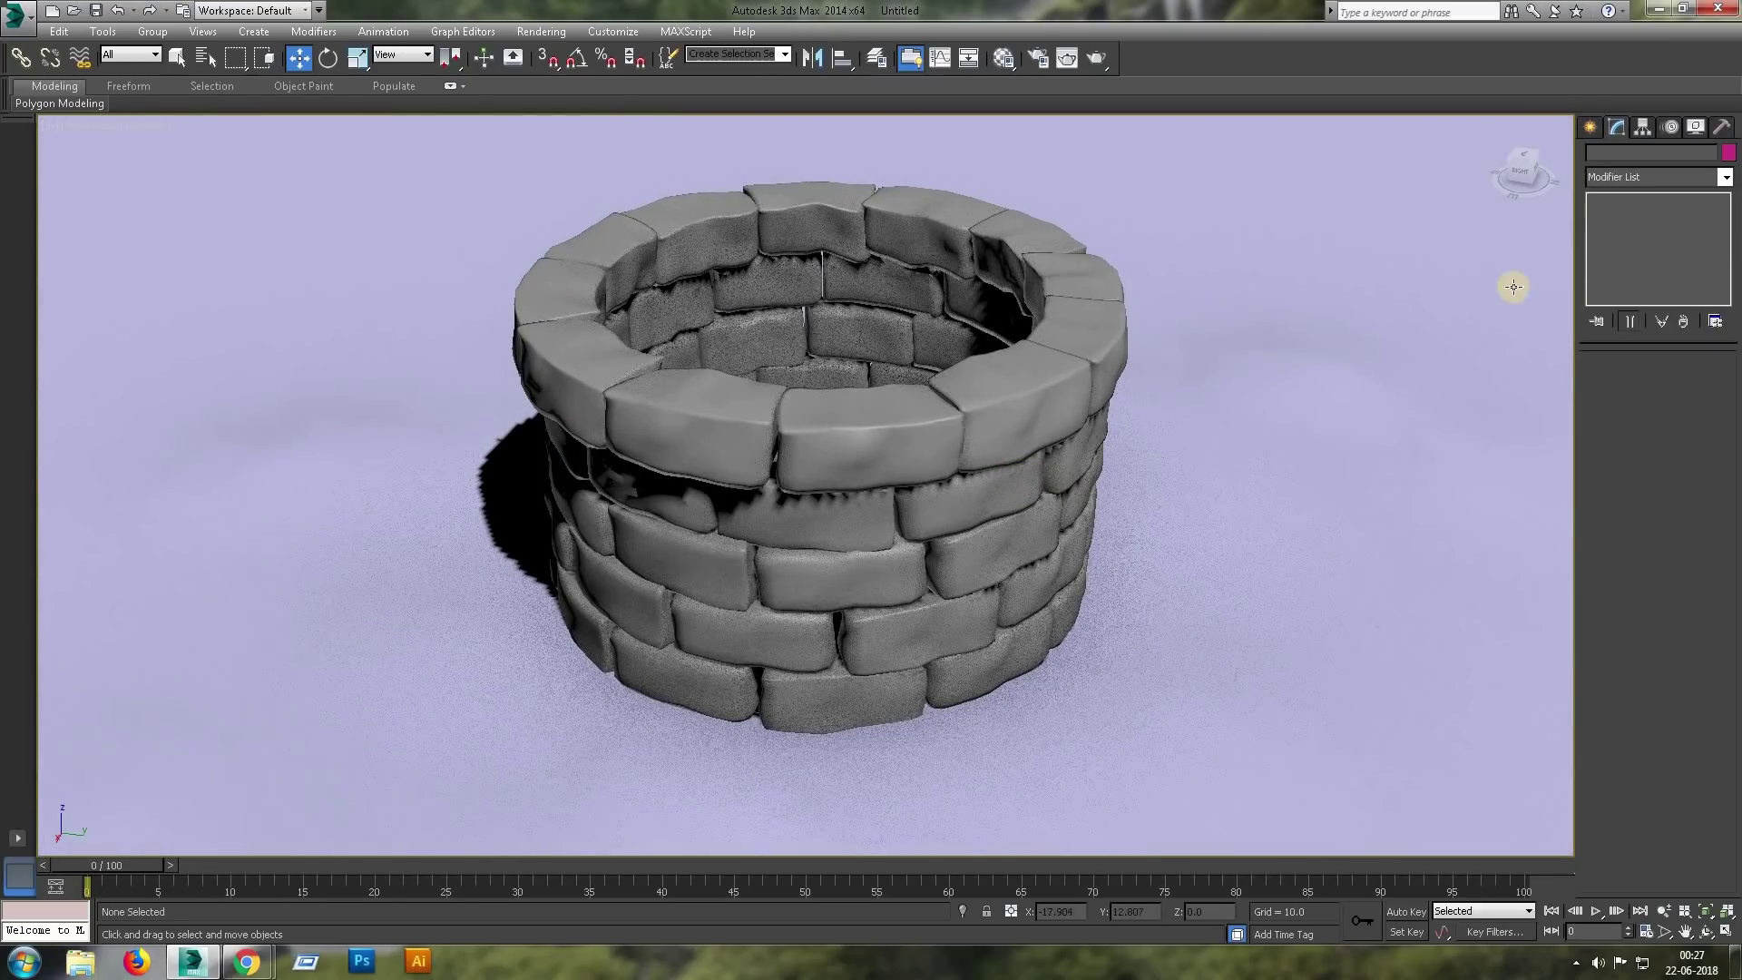
pyautogui.click(1594, 128)
pyautogui.click(1623, 242)
# Draw a tall thin box beside the well, height about 3.4 with 4 height segments.
pyautogui.hotkey('alt', 'w')
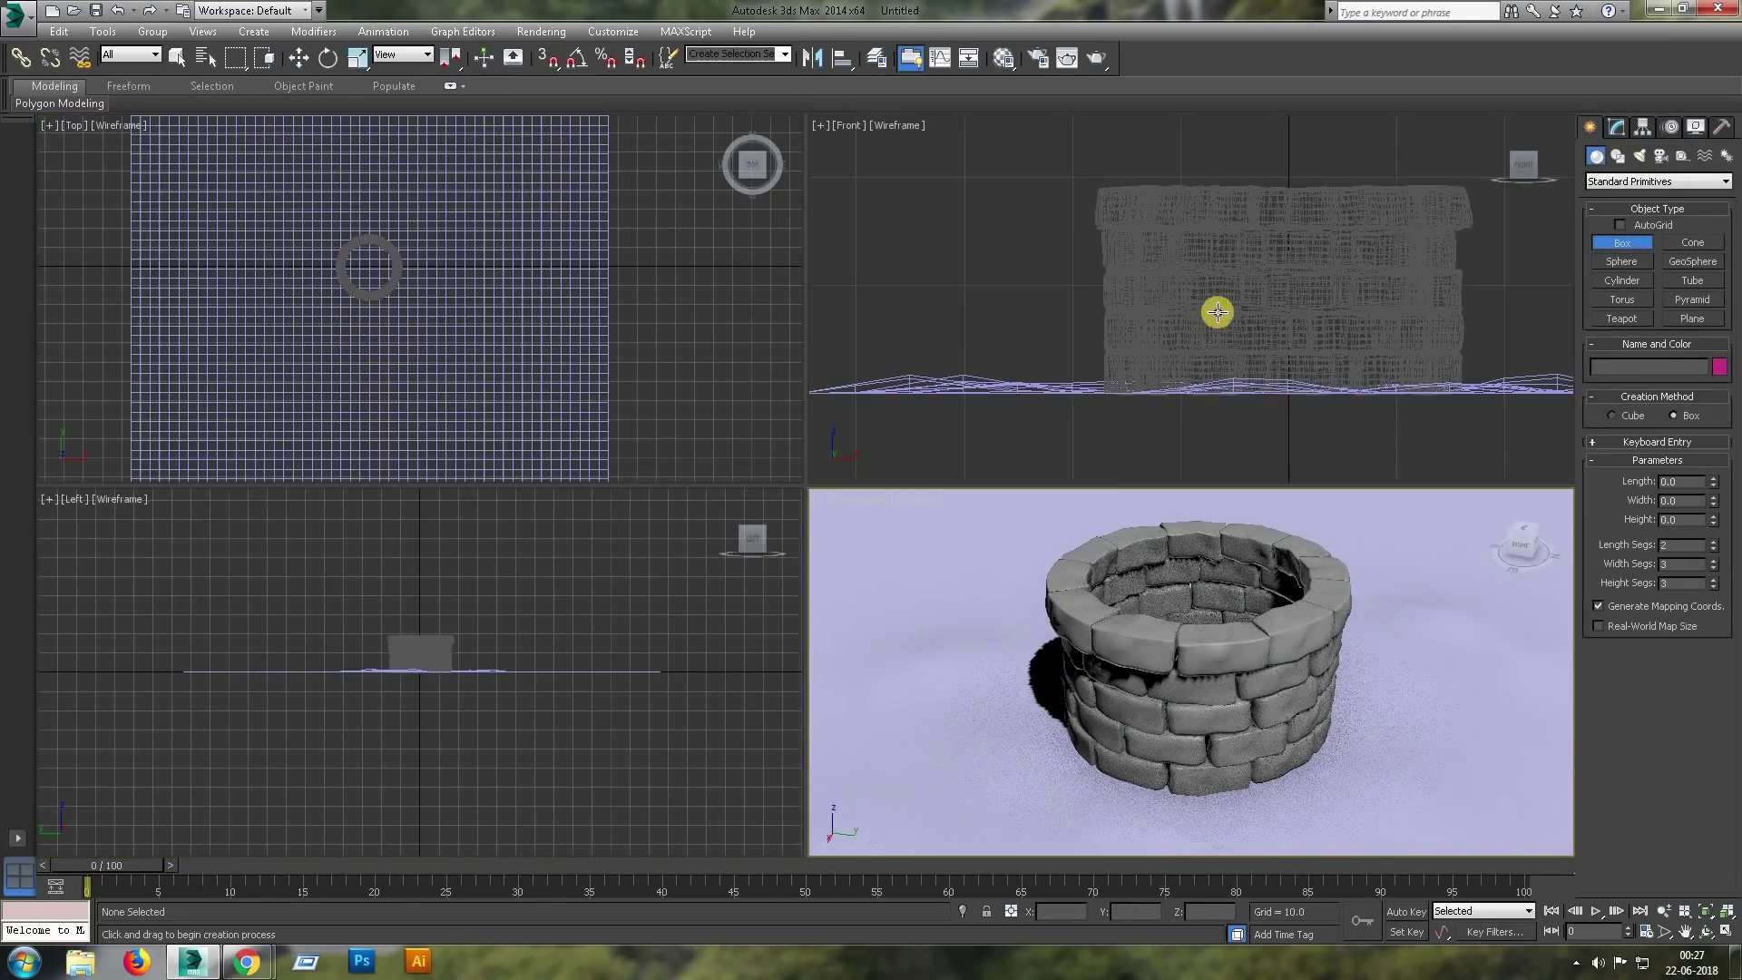
pyautogui.hotkey('alt', 'w')
pyautogui.scroll(-5, 1024, 476)
pyautogui.moveTo(1082, 200); pyautogui.dragTo(1139, 646)
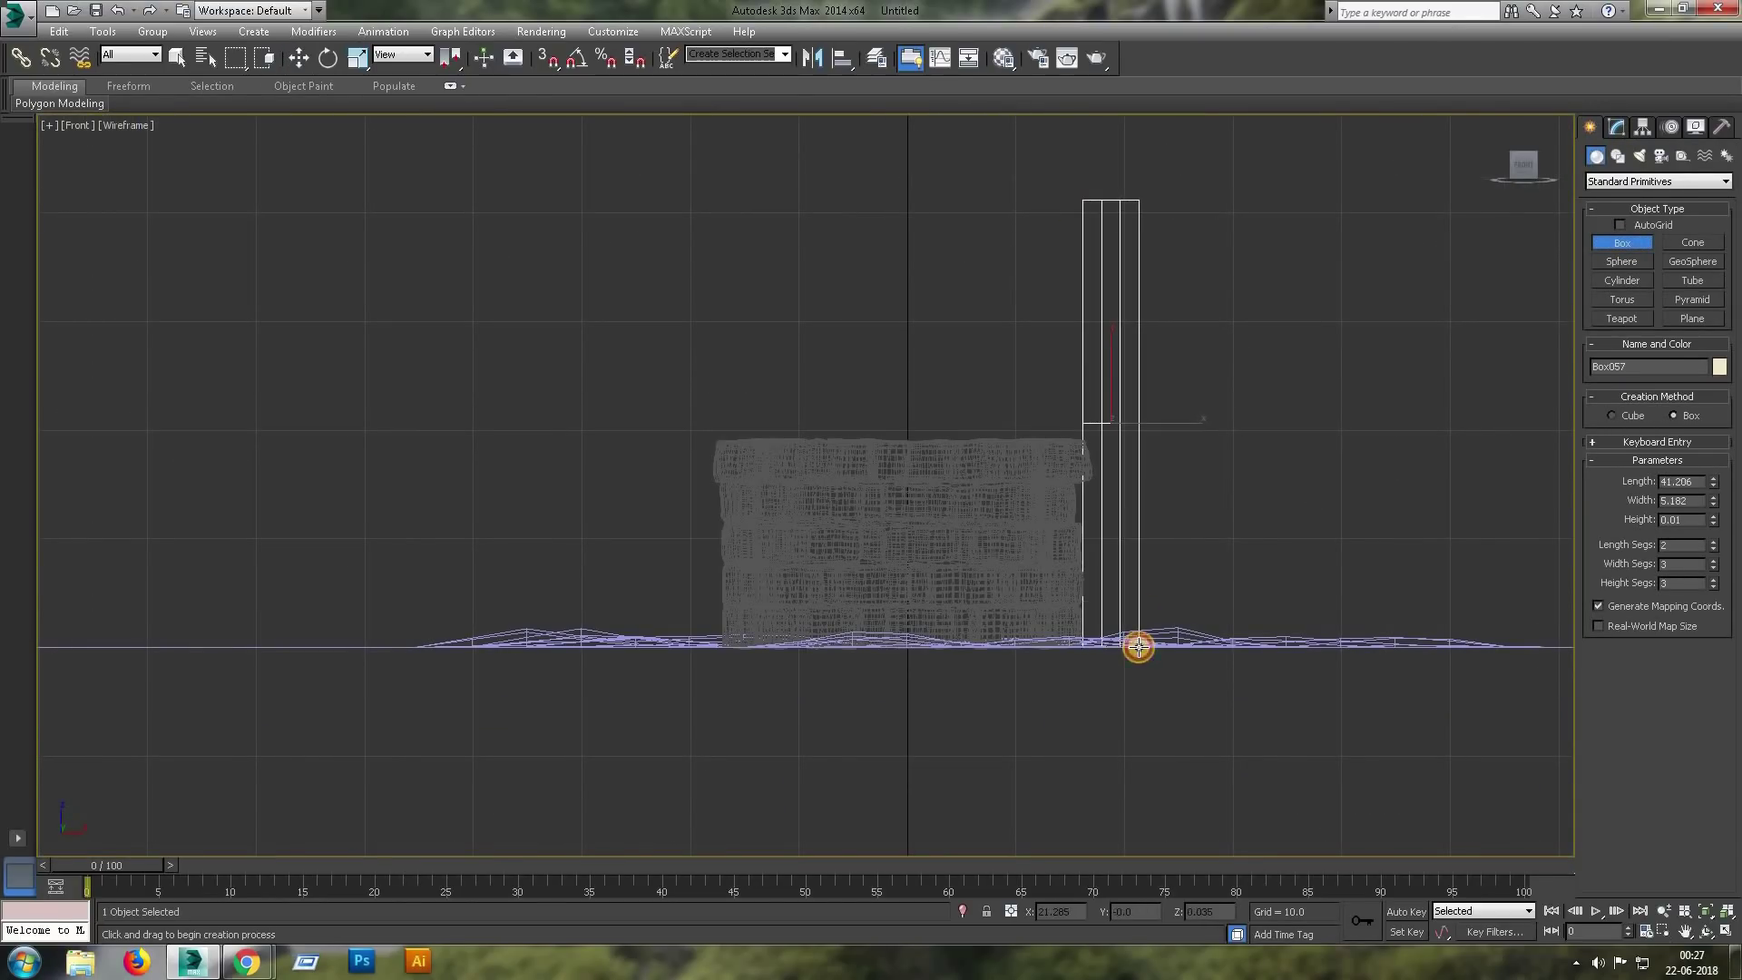
pyautogui.press('t')
pyautogui.scroll(3, 817, 467)
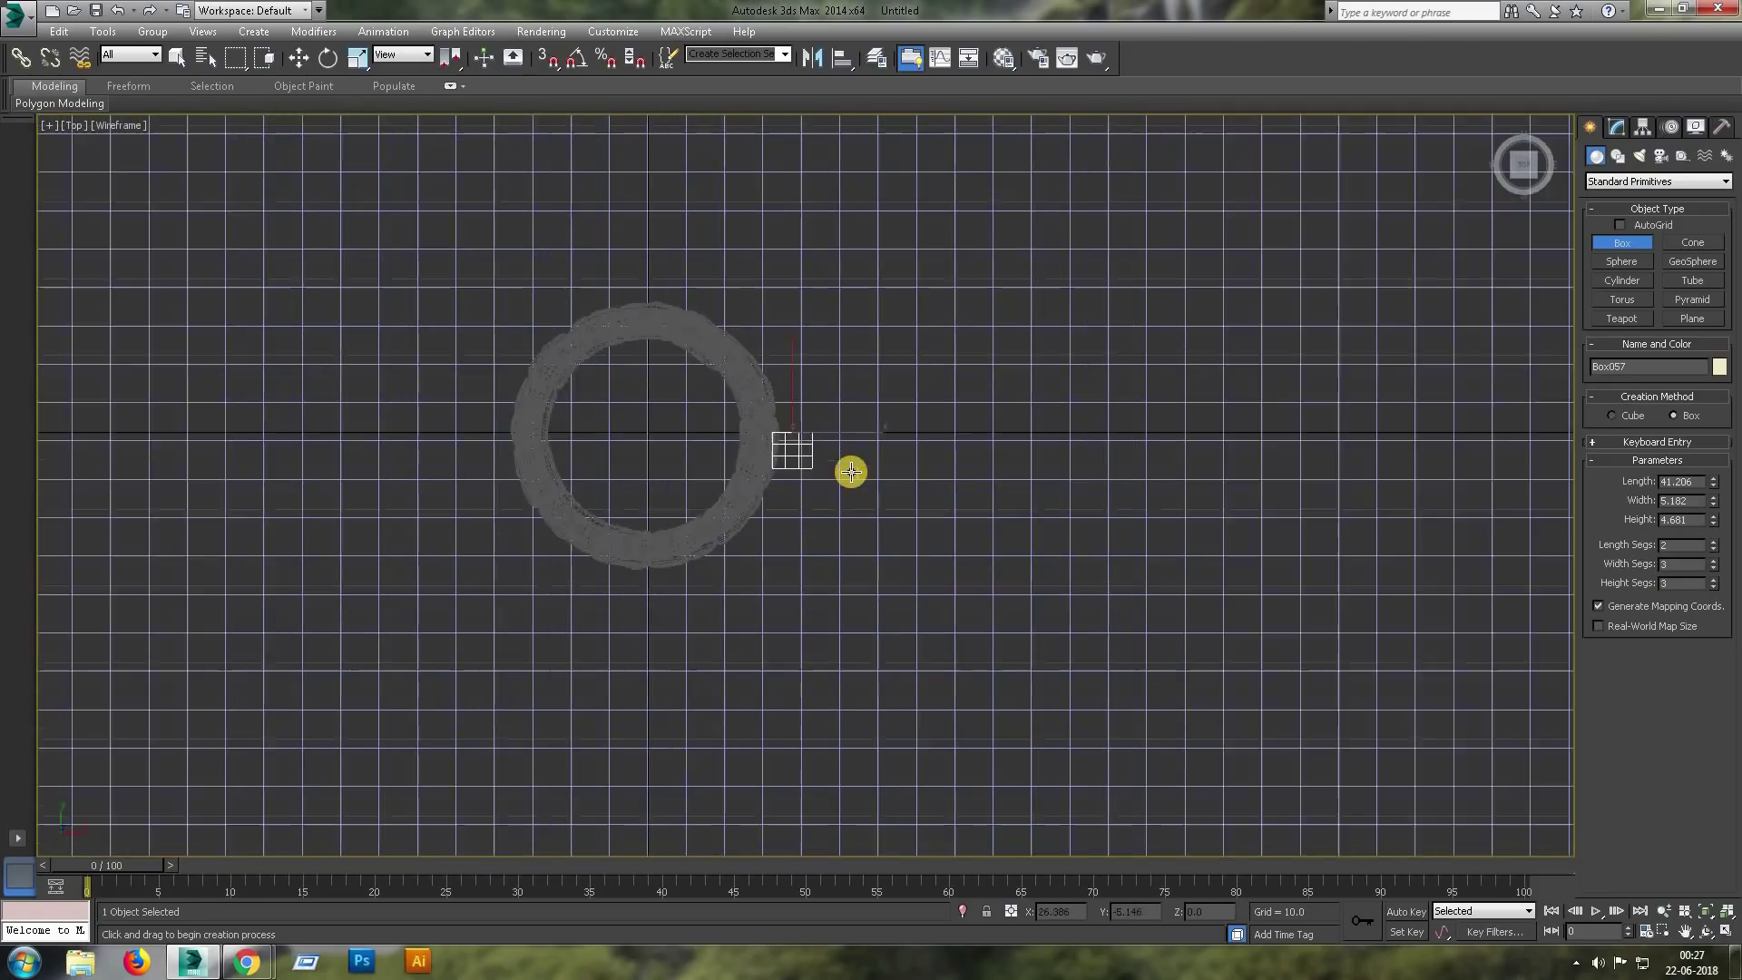
pyautogui.scroll(3, 852, 471)
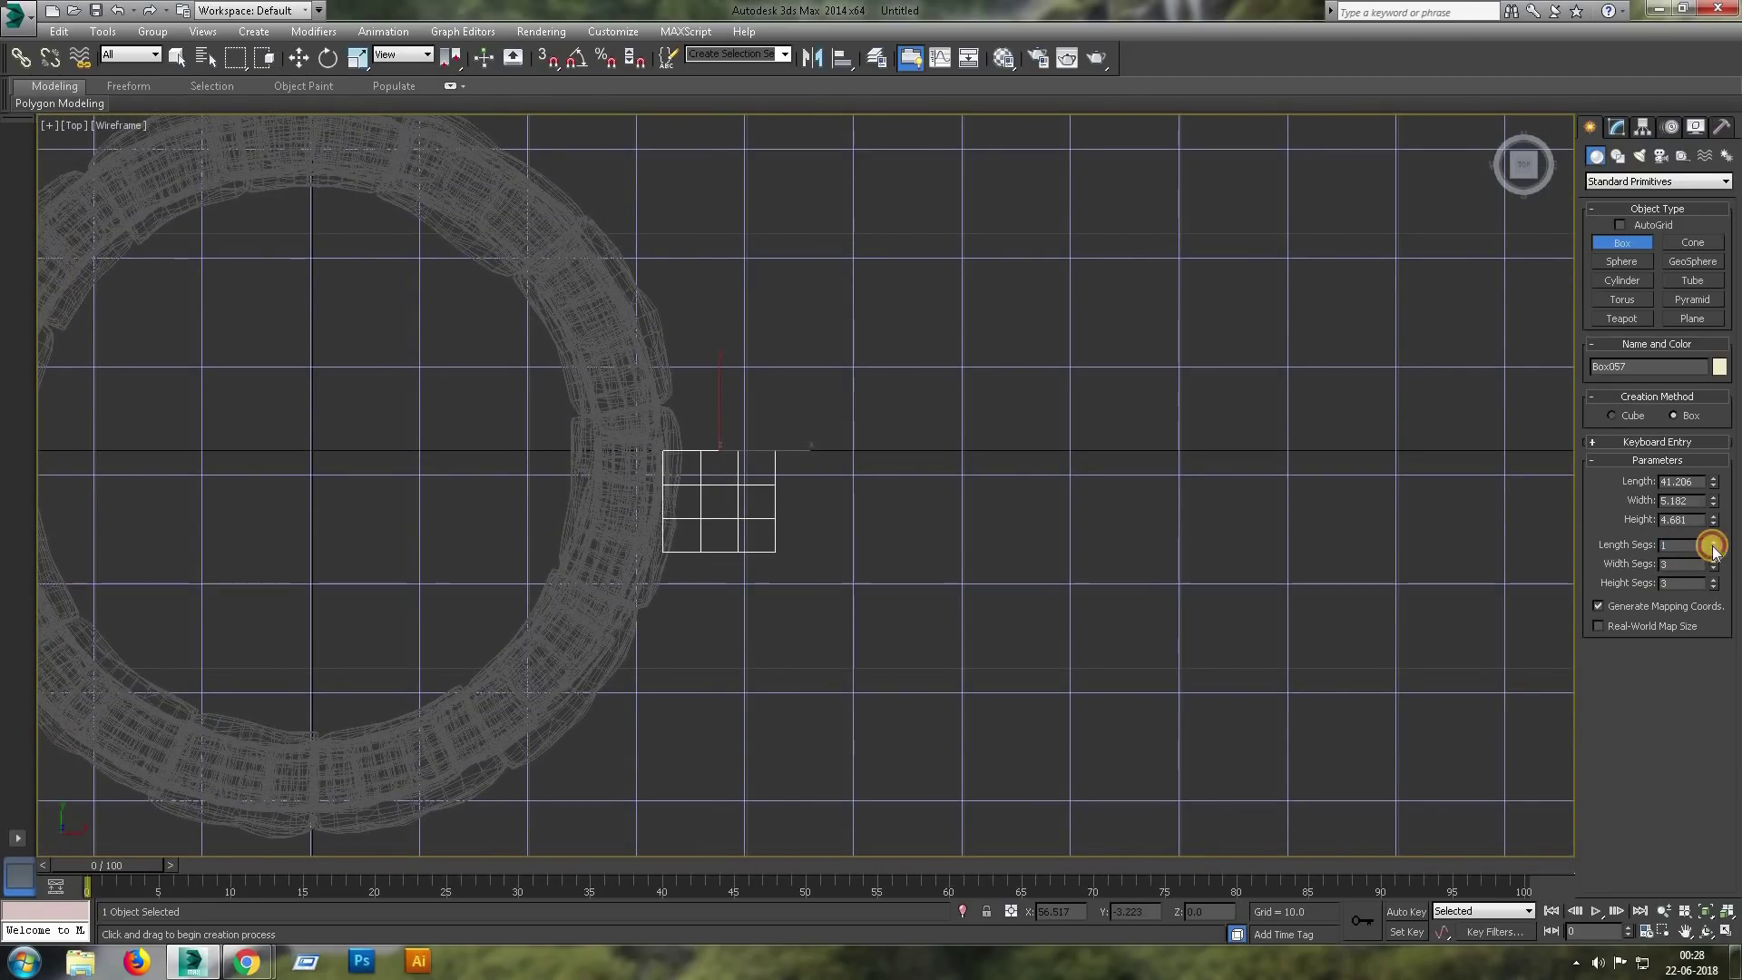
pyautogui.hotkey('alt', 'w')
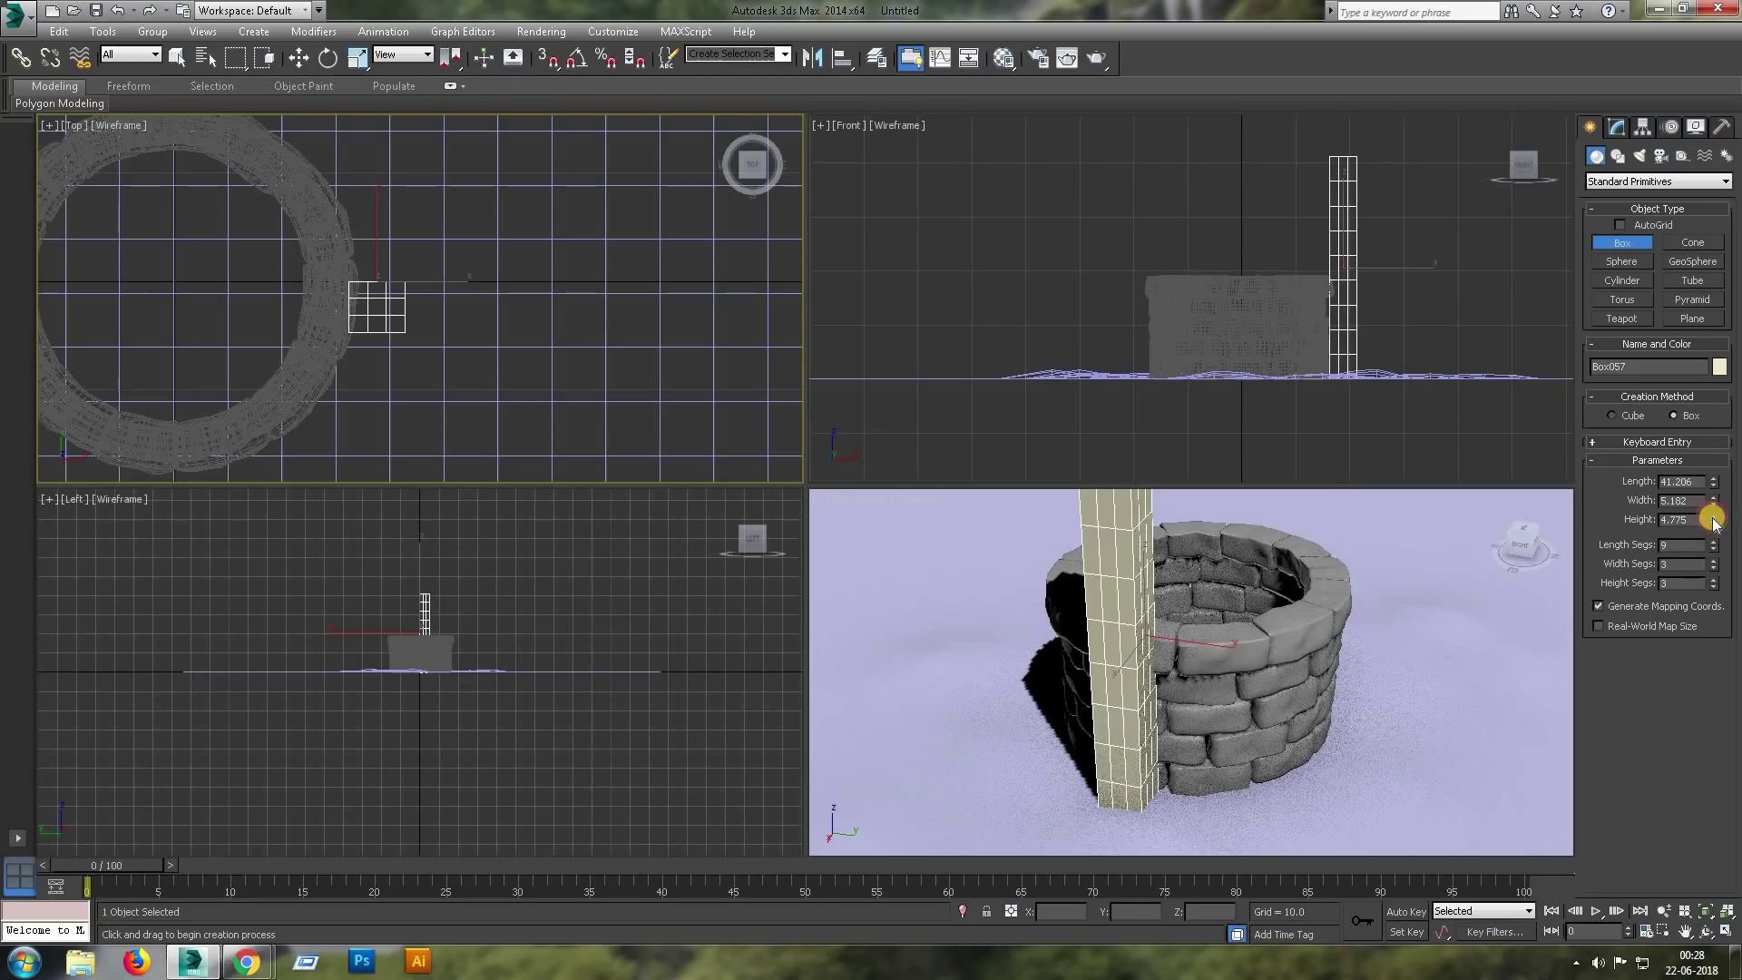
pyautogui.moveTo(1713, 520); pyautogui.dragTo(1715, 545)
pyautogui.click(1713, 579)
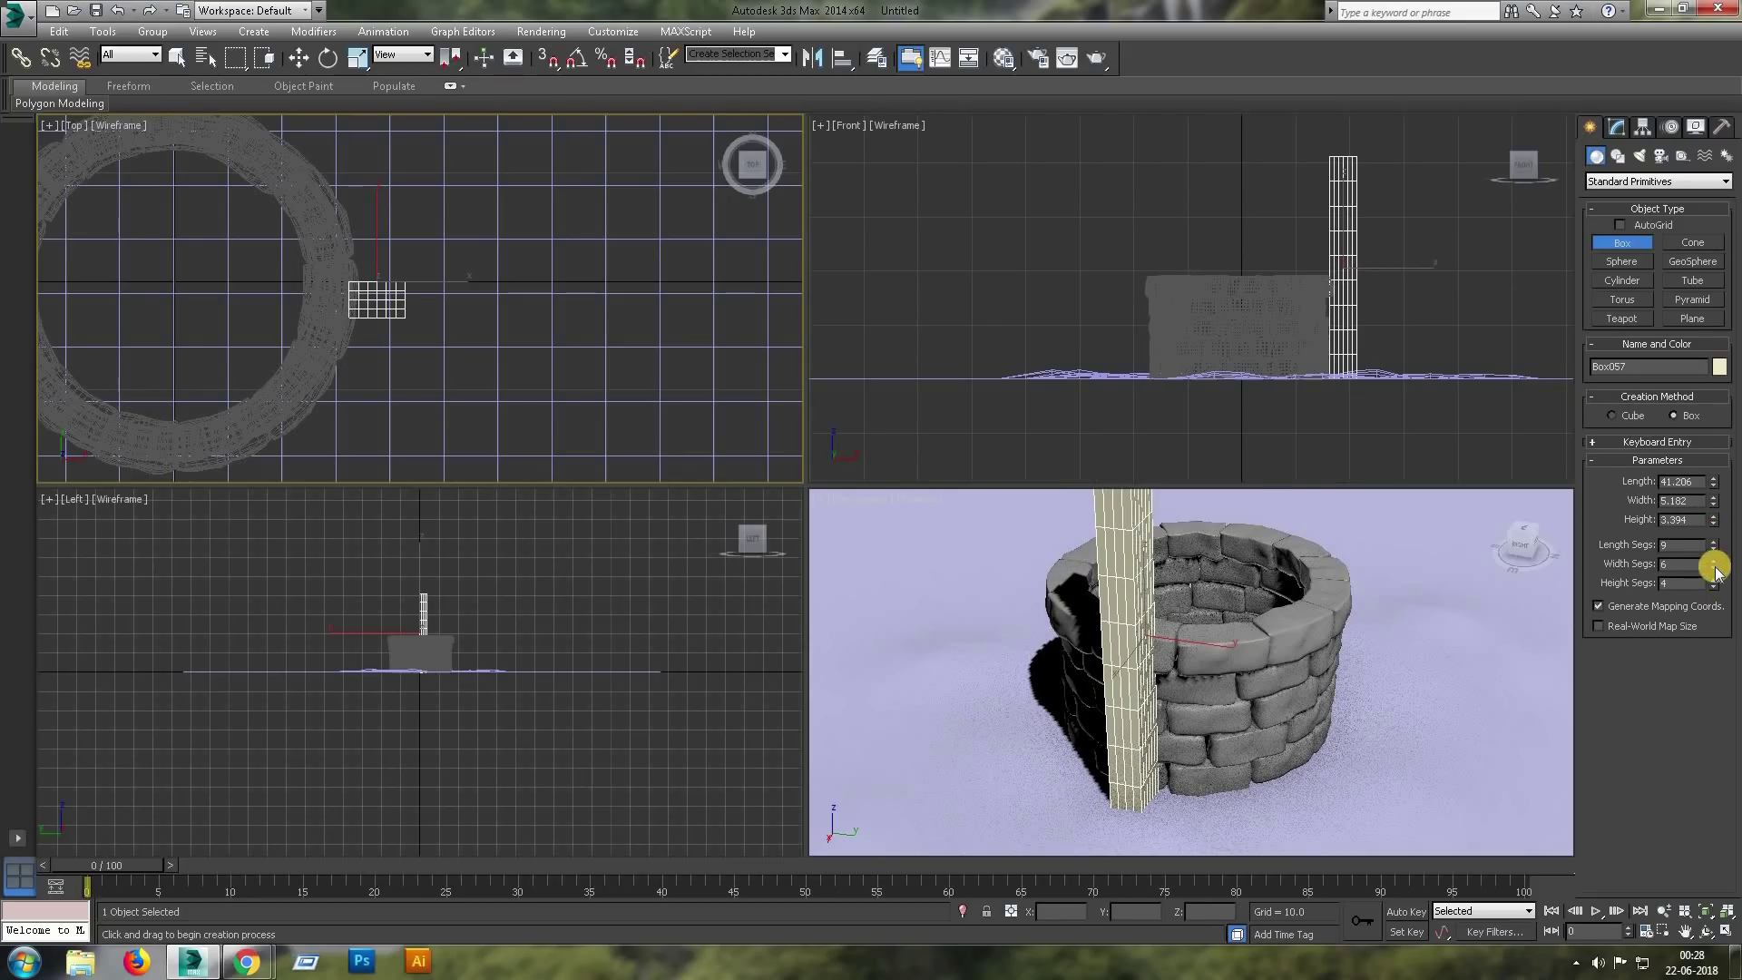
# Add a Noise modifier to the box with higher strength on all axes and scale 3.0.
pyautogui.click(1618, 127)
pyautogui.click(1724, 177)
pyautogui.click(1630, 872)
pyautogui.moveTo(1688, 495); pyautogui.dragTo(1686, 531)
pyautogui.moveTo(1719, 458); pyautogui.dragTo(1729, 494)
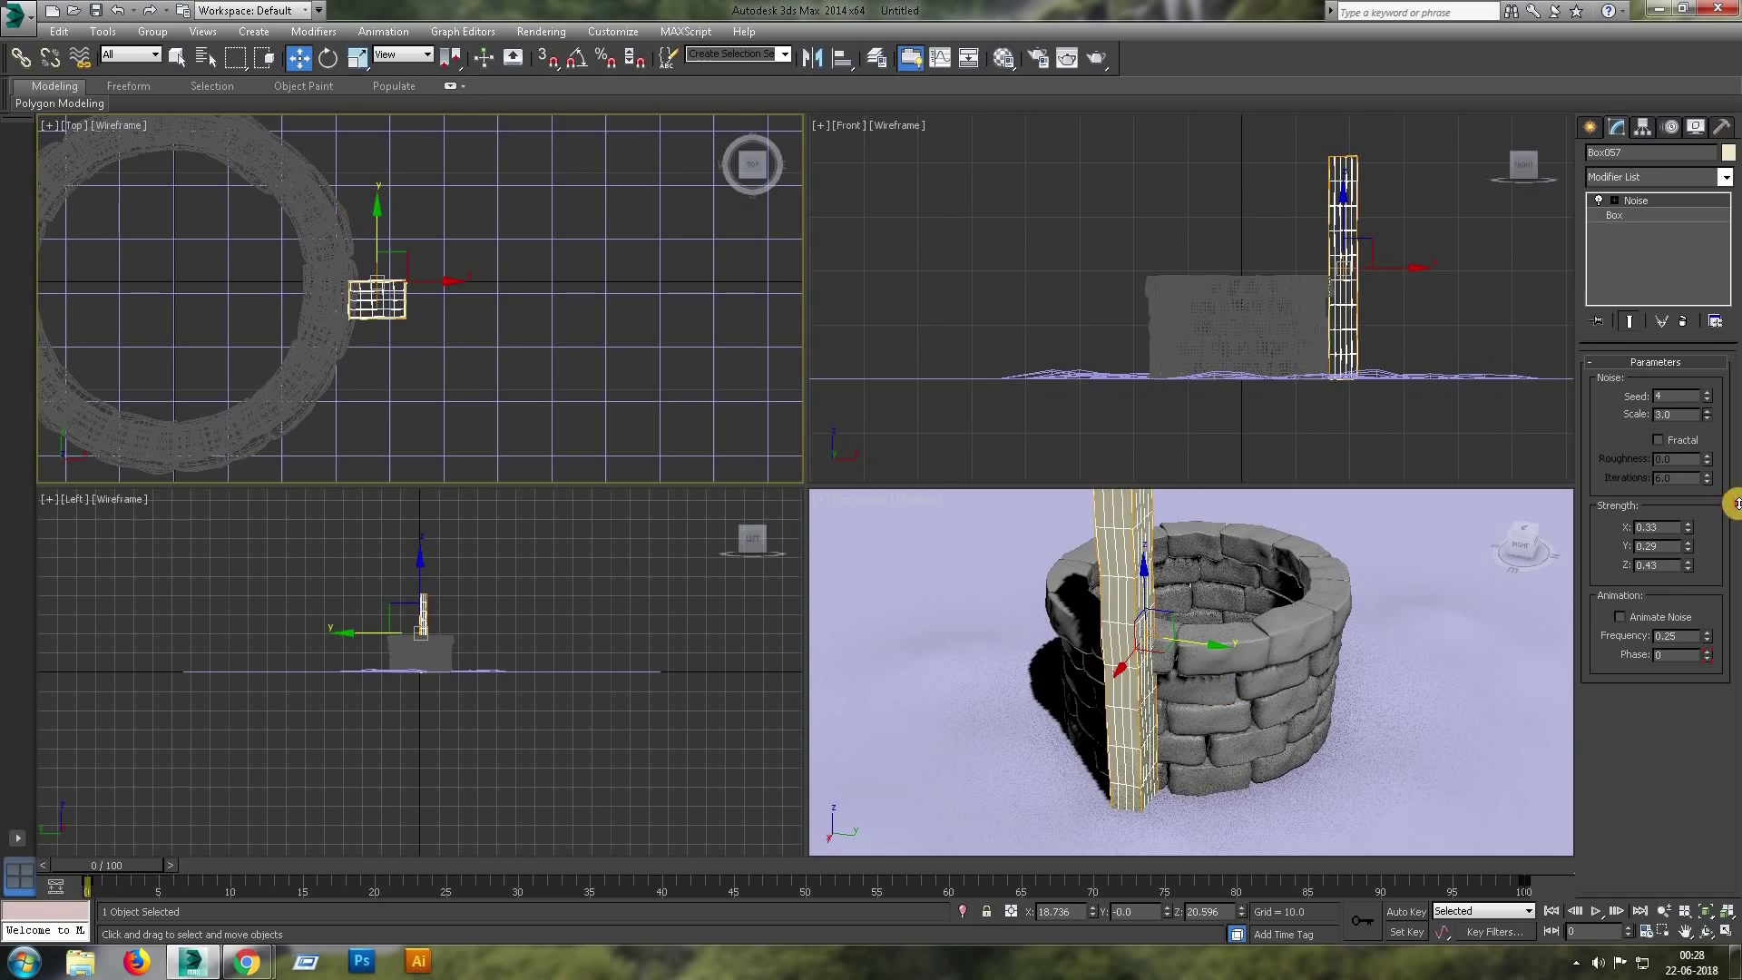
# Add Edit Poly above the Noise and select the box's corner vertices.
pyautogui.hotkey('alt', 'w')
pyautogui.scroll(-3, 914, 583)
pyautogui.click(1724, 177)
pyautogui.click(1634, 508)
pyautogui.click(1648, 215)
pyautogui.hotkey('alt', 'w')
pyautogui.hotkey('alt', 'w')
pyautogui.scroll(5, 965, 650)
pyautogui.scroll(5, 927, 572)
pyautogui.moveTo(927, 572); pyautogui.dragTo(837, 401)
# Select groups of vertices on the plank in the Front view.
pyautogui.press('r')
pyautogui.press('f')
pyautogui.scroll(4, 1158, 493)
pyautogui.press('w')
pyautogui.moveTo(1030, 622)
pyautogui.mouseDown()
pyautogui.moveTo(1037, 656)
pyautogui.moveTo(966, 631)
pyautogui.mouseUp()
pyautogui.scroll(-3, 1130, 619)
pyautogui.scroll(2, 1147, 707)
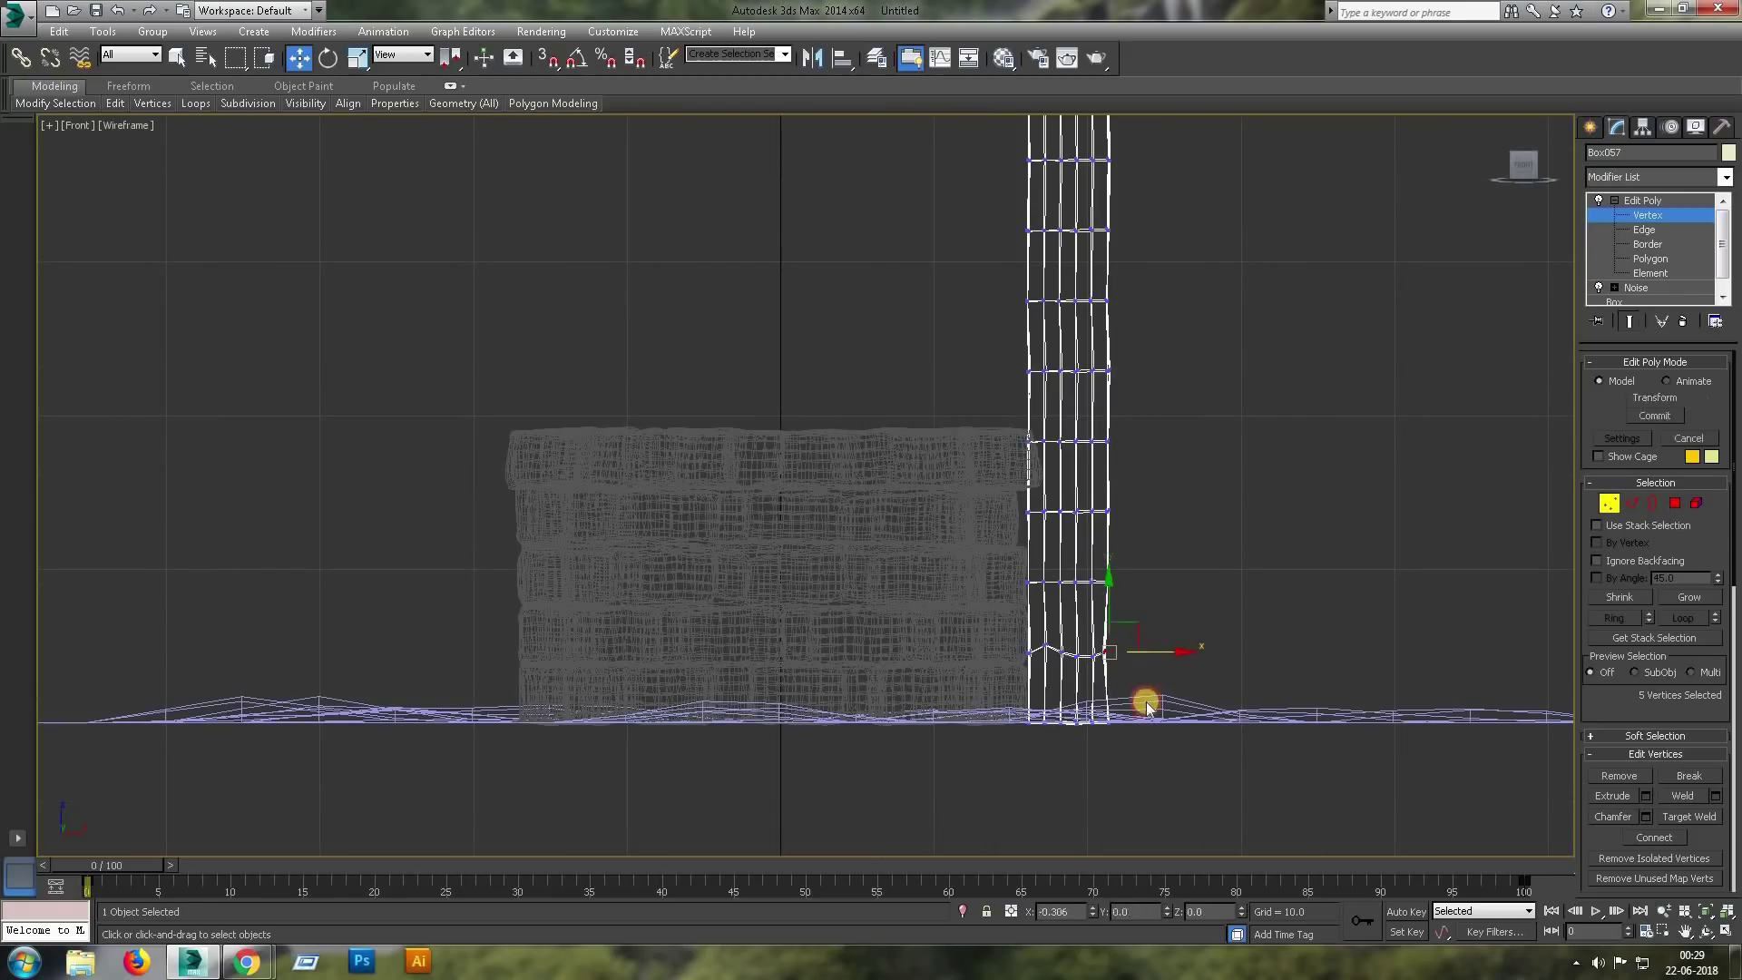
pyautogui.scroll(-2, 1035, 392)
pyautogui.moveTo(1100, 342); pyautogui.dragTo(1167, 357)
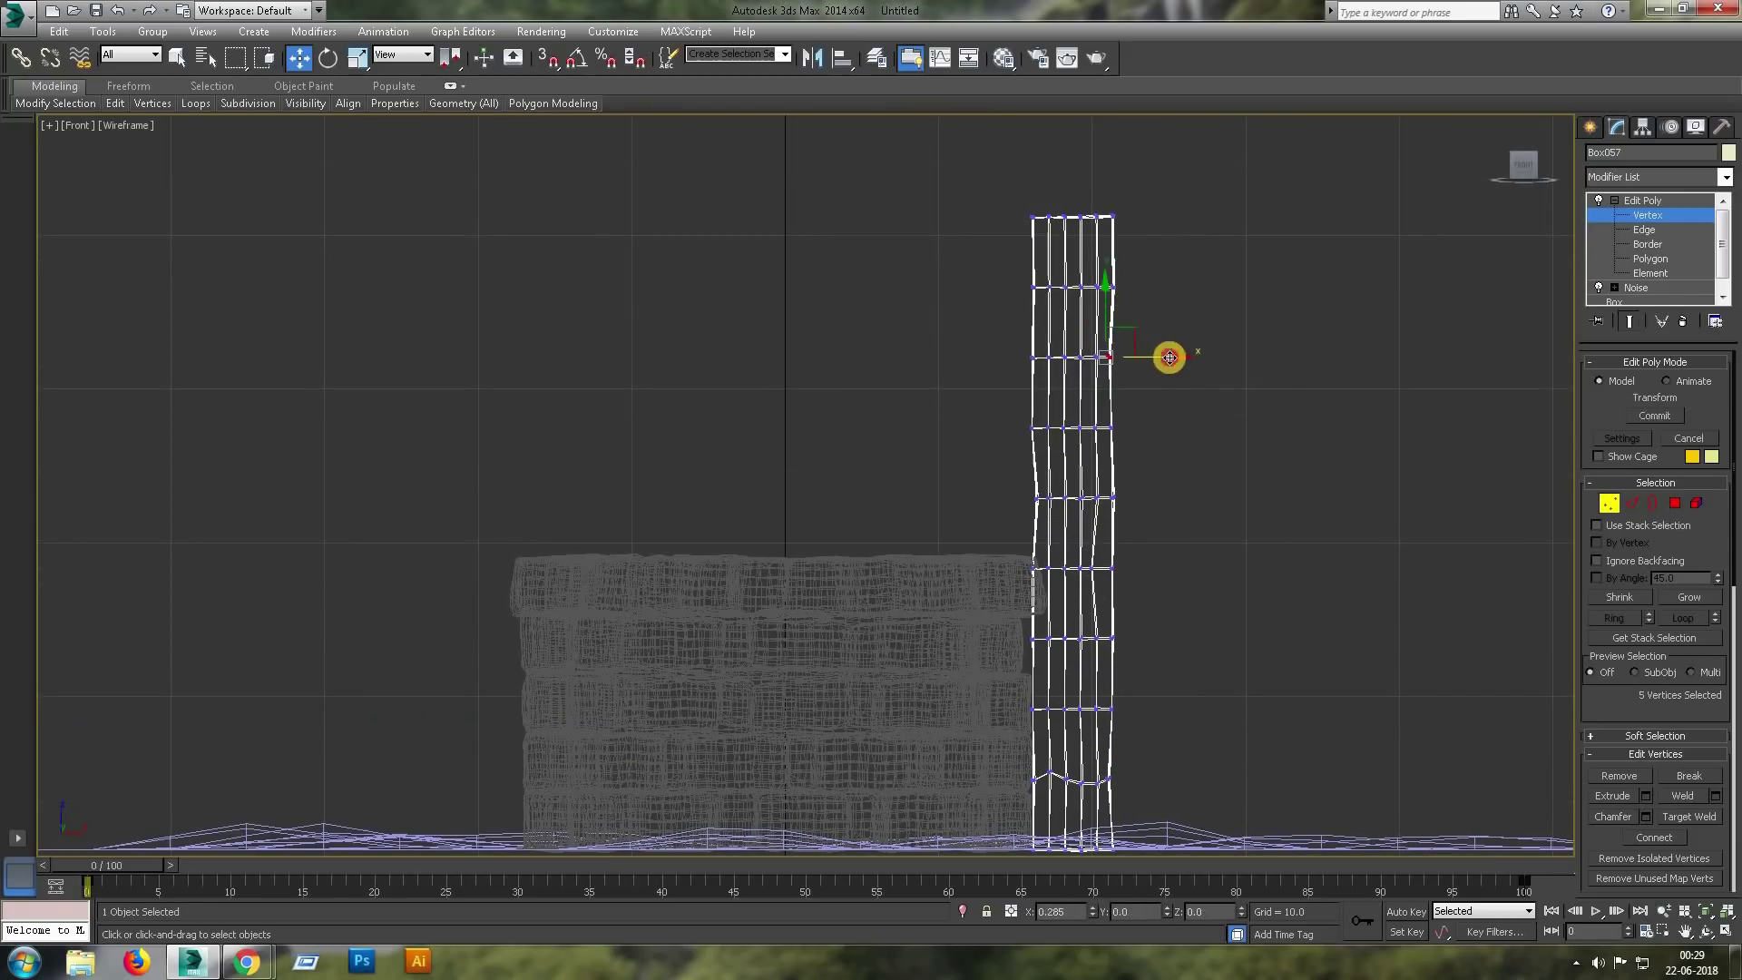
# In the Top view, nudge the plank's four corner vertex groups and select its bottom vertices.
pyautogui.press('t')
pyautogui.moveTo(991, 245); pyautogui.dragTo(915, 343)
pyautogui.moveTo(384, 253); pyautogui.dragTo(291, 343)
pyautogui.moveTo(384, 670); pyautogui.dragTo(288, 765)
pyautogui.moveTo(343, 509); pyautogui.dragTo(278, 591)
pyautogui.moveTo(698, 790); pyautogui.dragTo(399, 717)
# Add TurboSmooth to round the plank and confirm its object colour.
pyautogui.click(1643, 200)
pyautogui.click(1725, 177)
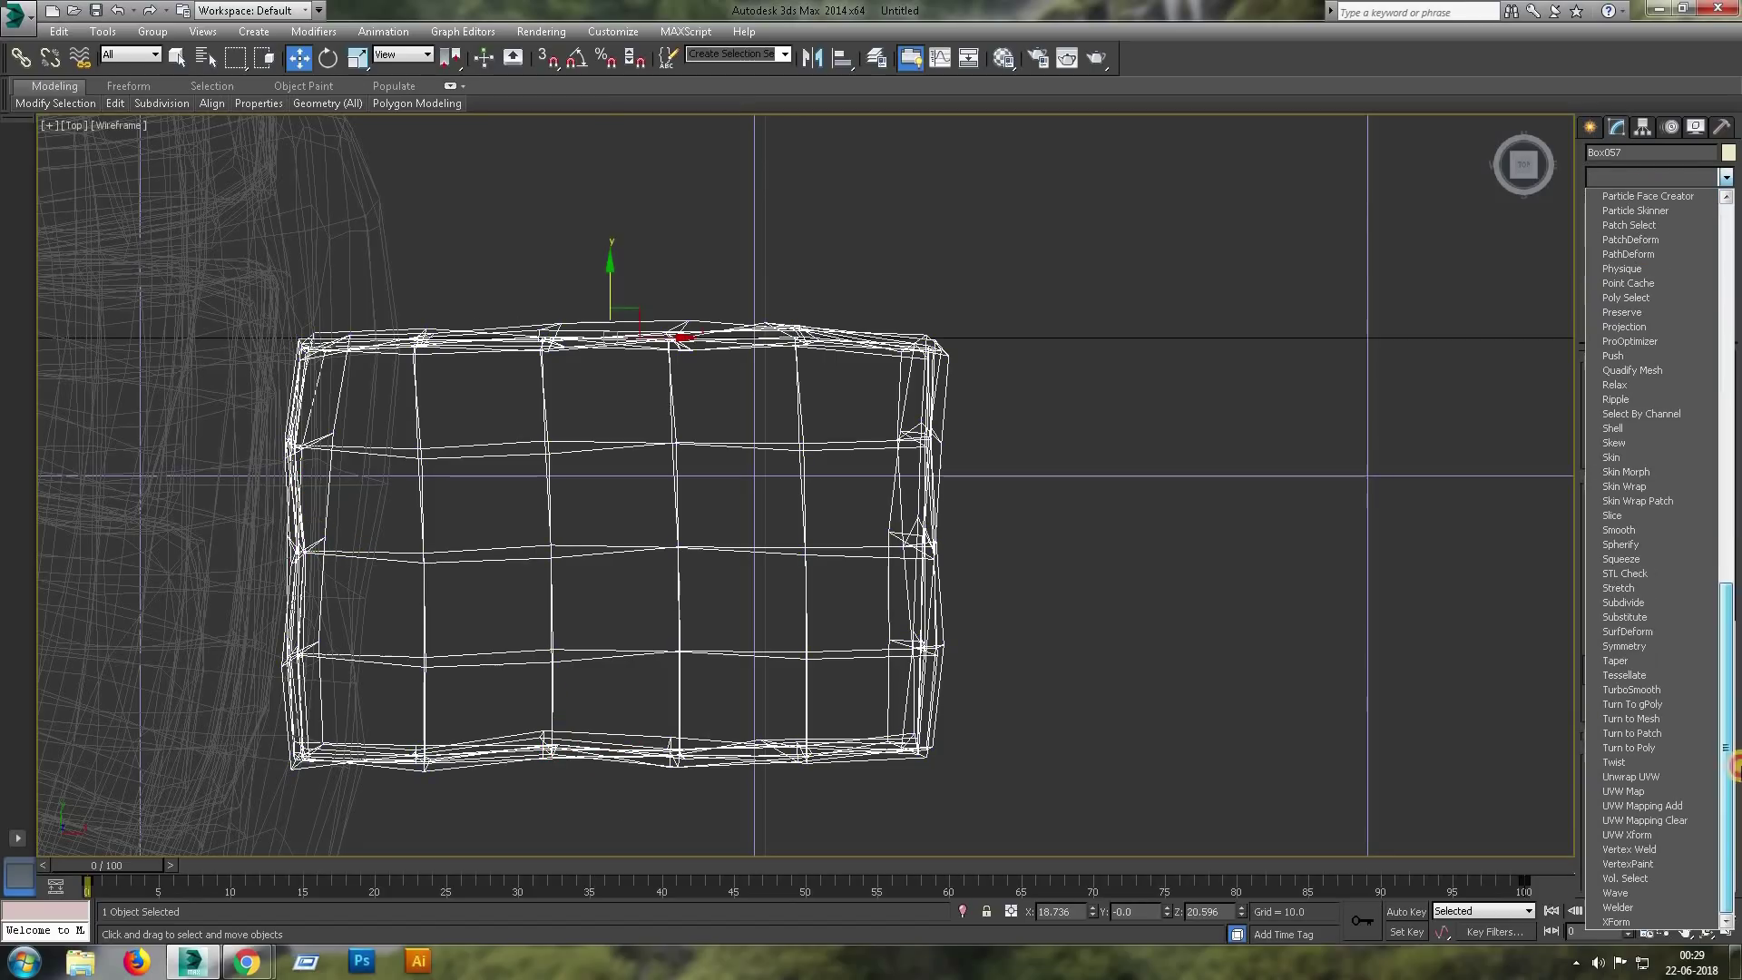
pyautogui.click(1644, 689)
pyautogui.press('p')
pyautogui.click(960, 579)
# Add an FFD 4x4x4 lattice to the plank and adjust its top row of control points.
pyautogui.press('f')
pyautogui.click(1725, 177)
pyautogui.click(1624, 427)
pyautogui.press('1')
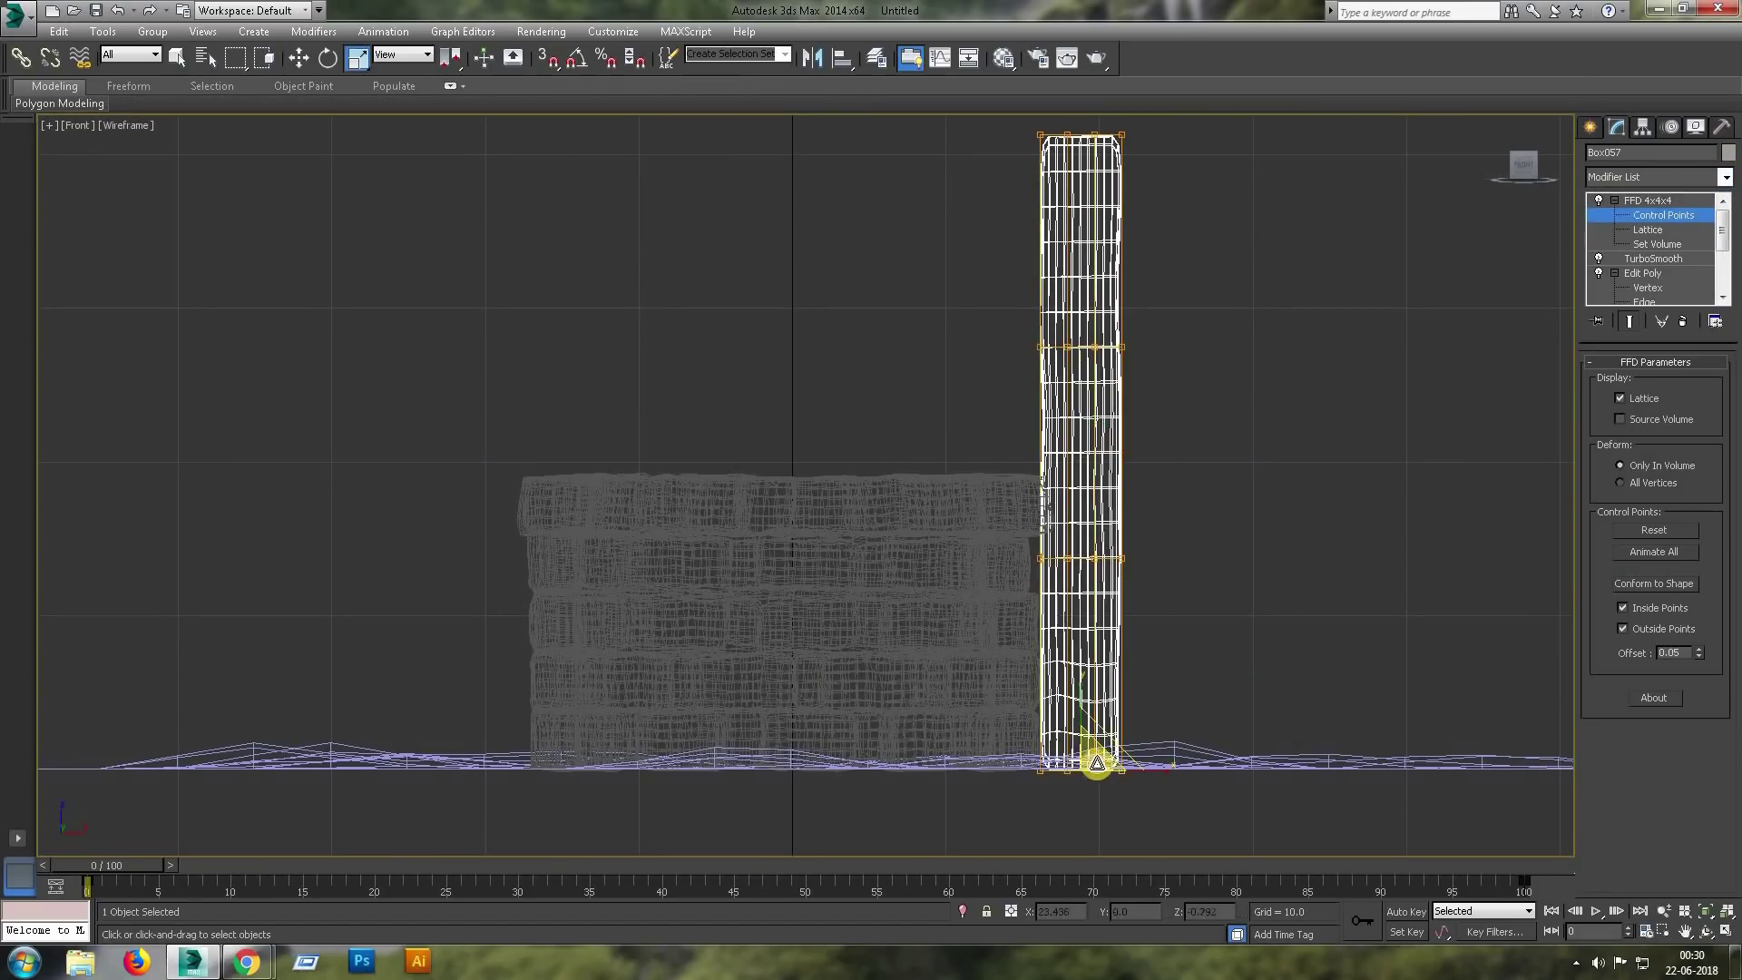
pyautogui.moveTo(1030, 537); pyautogui.dragTo(1030, 564)
pyautogui.moveTo(1030, 564); pyautogui.dragTo(1096, 382, button='middle')
pyautogui.moveTo(1096, 381)
pyautogui.mouseDown()
pyautogui.moveTo(1090, 270)
pyautogui.moveTo(1135, 385)
pyautogui.mouseUp()
# Select all lattice points and place a copy of the column on the well's left.
pyautogui.moveTo(1135, 384); pyautogui.dragTo(1109, 148, button='middle')
pyautogui.click(1117, 378)
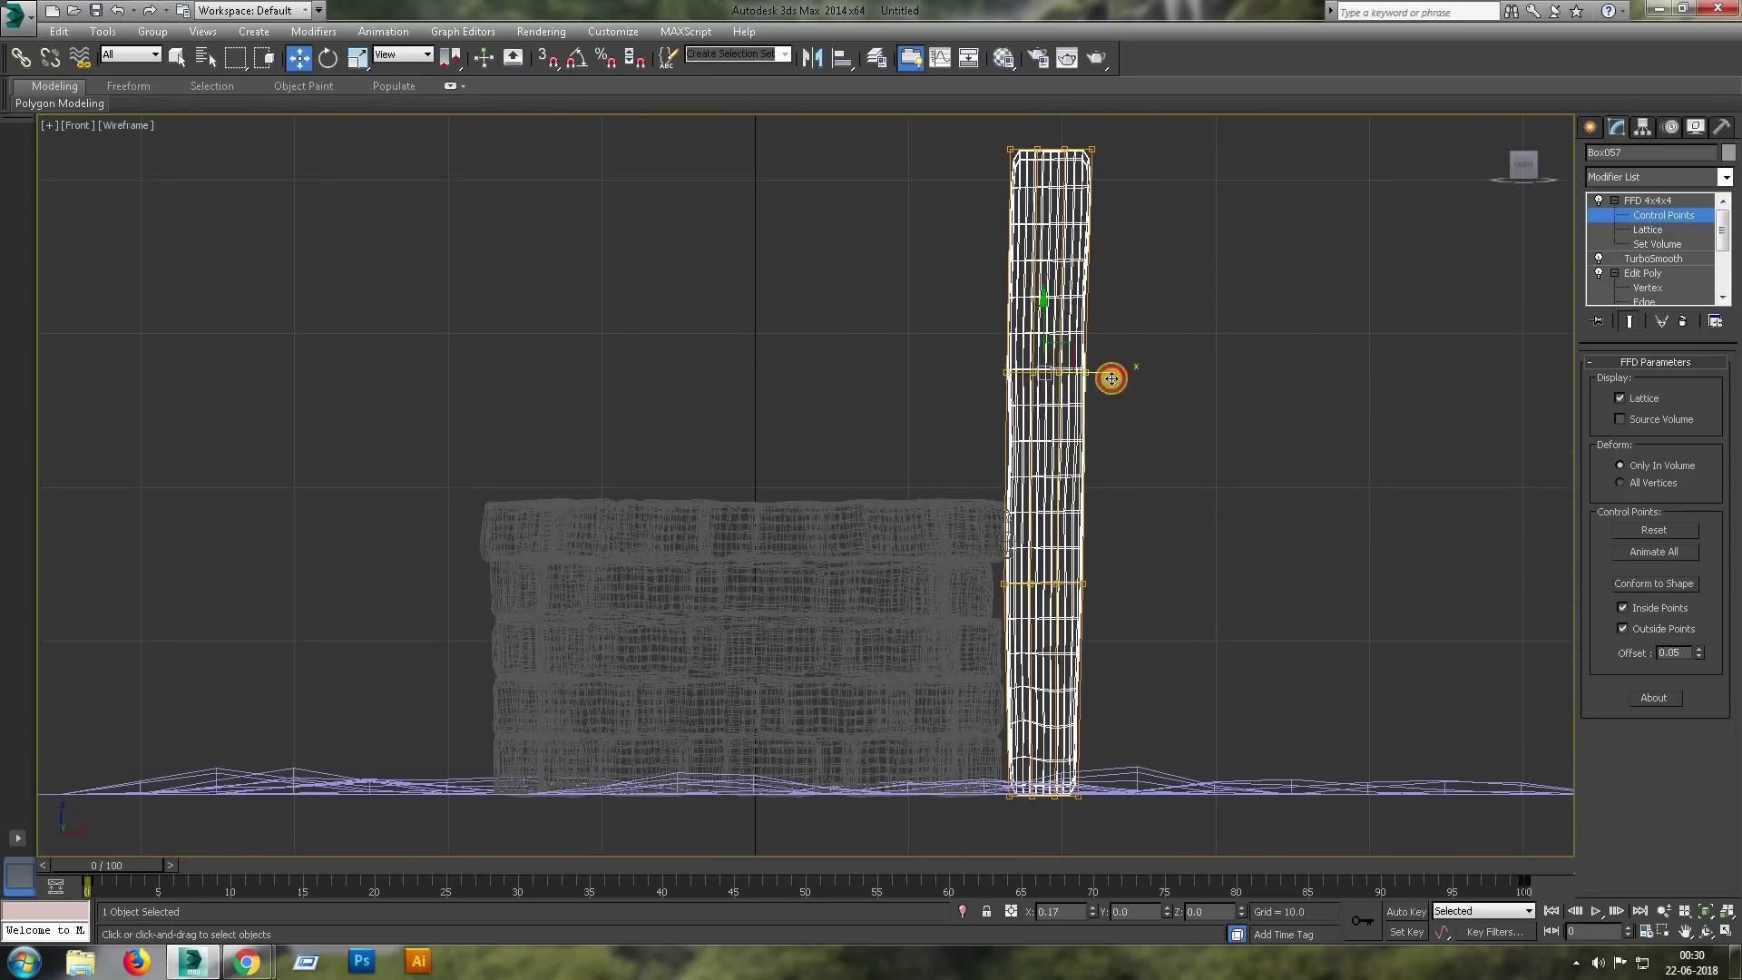
pyautogui.keyDown('shift'); pyautogui.moveTo(1115, 478); pyautogui.dragTo(499, 513); pyautogui.keyUp('shift')
# Add a Noise modifier to the copied left column with strength X 0.1, Y 0.08, Z 0.26.
pyautogui.click(871, 548)
pyautogui.click(1662, 238)
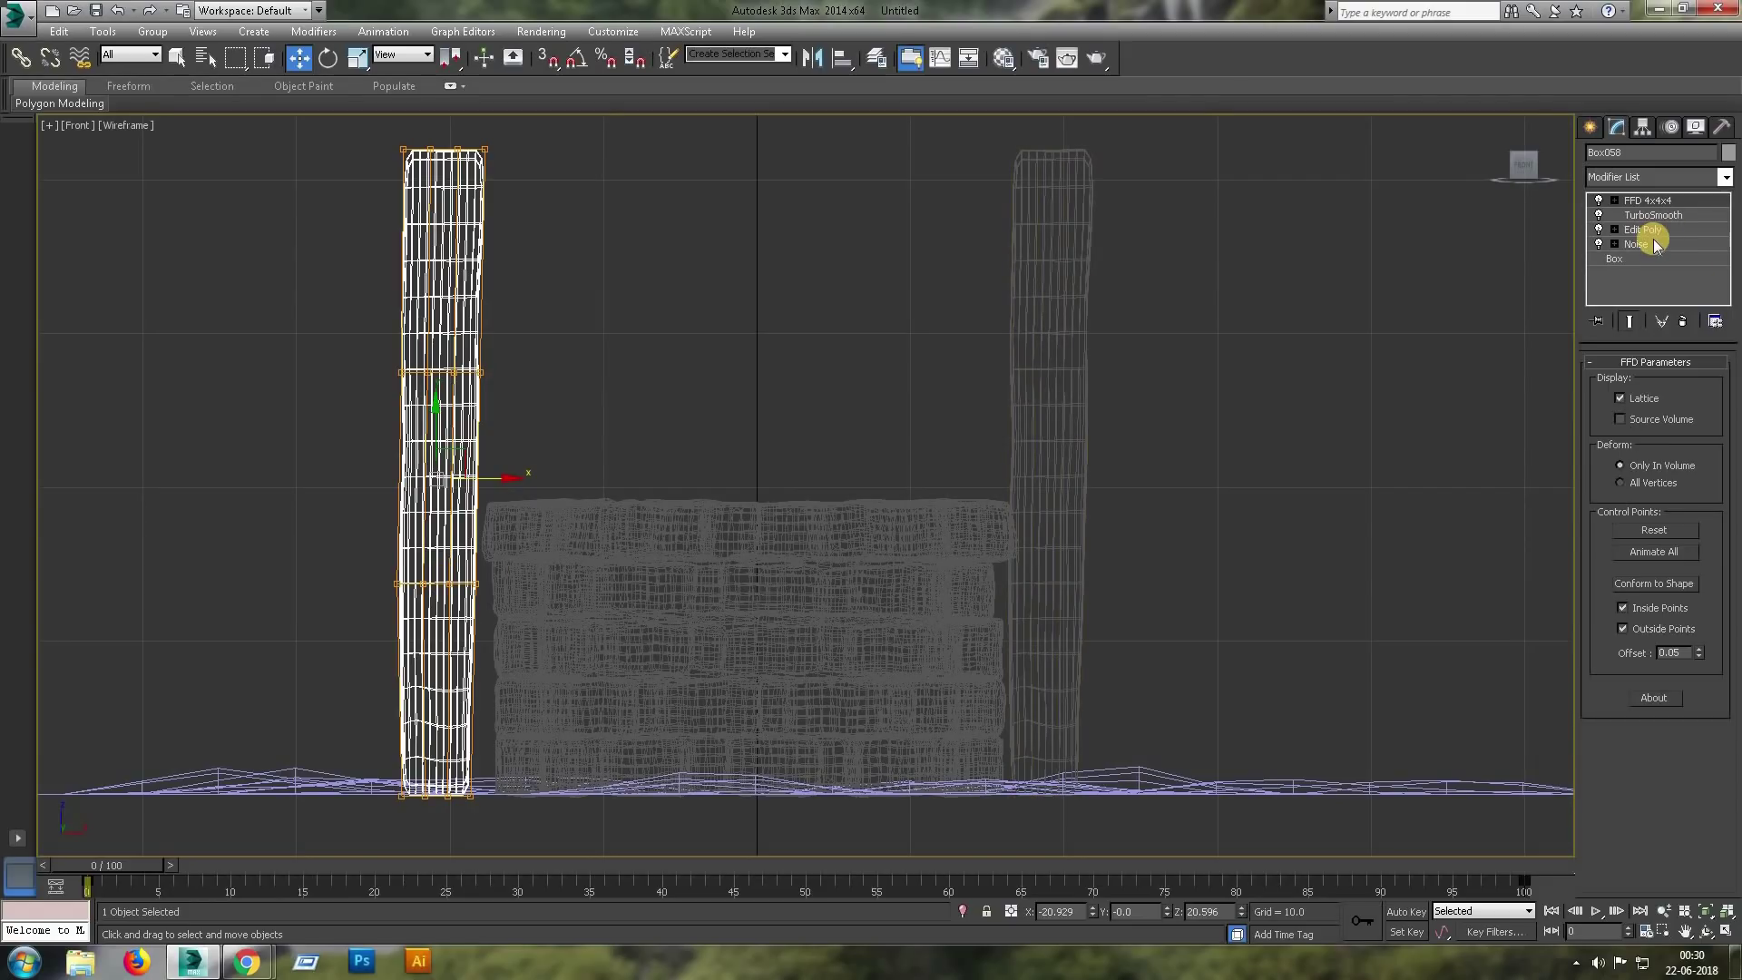
pyautogui.click(1726, 177)
pyautogui.scroll(-1, 1661, 453)
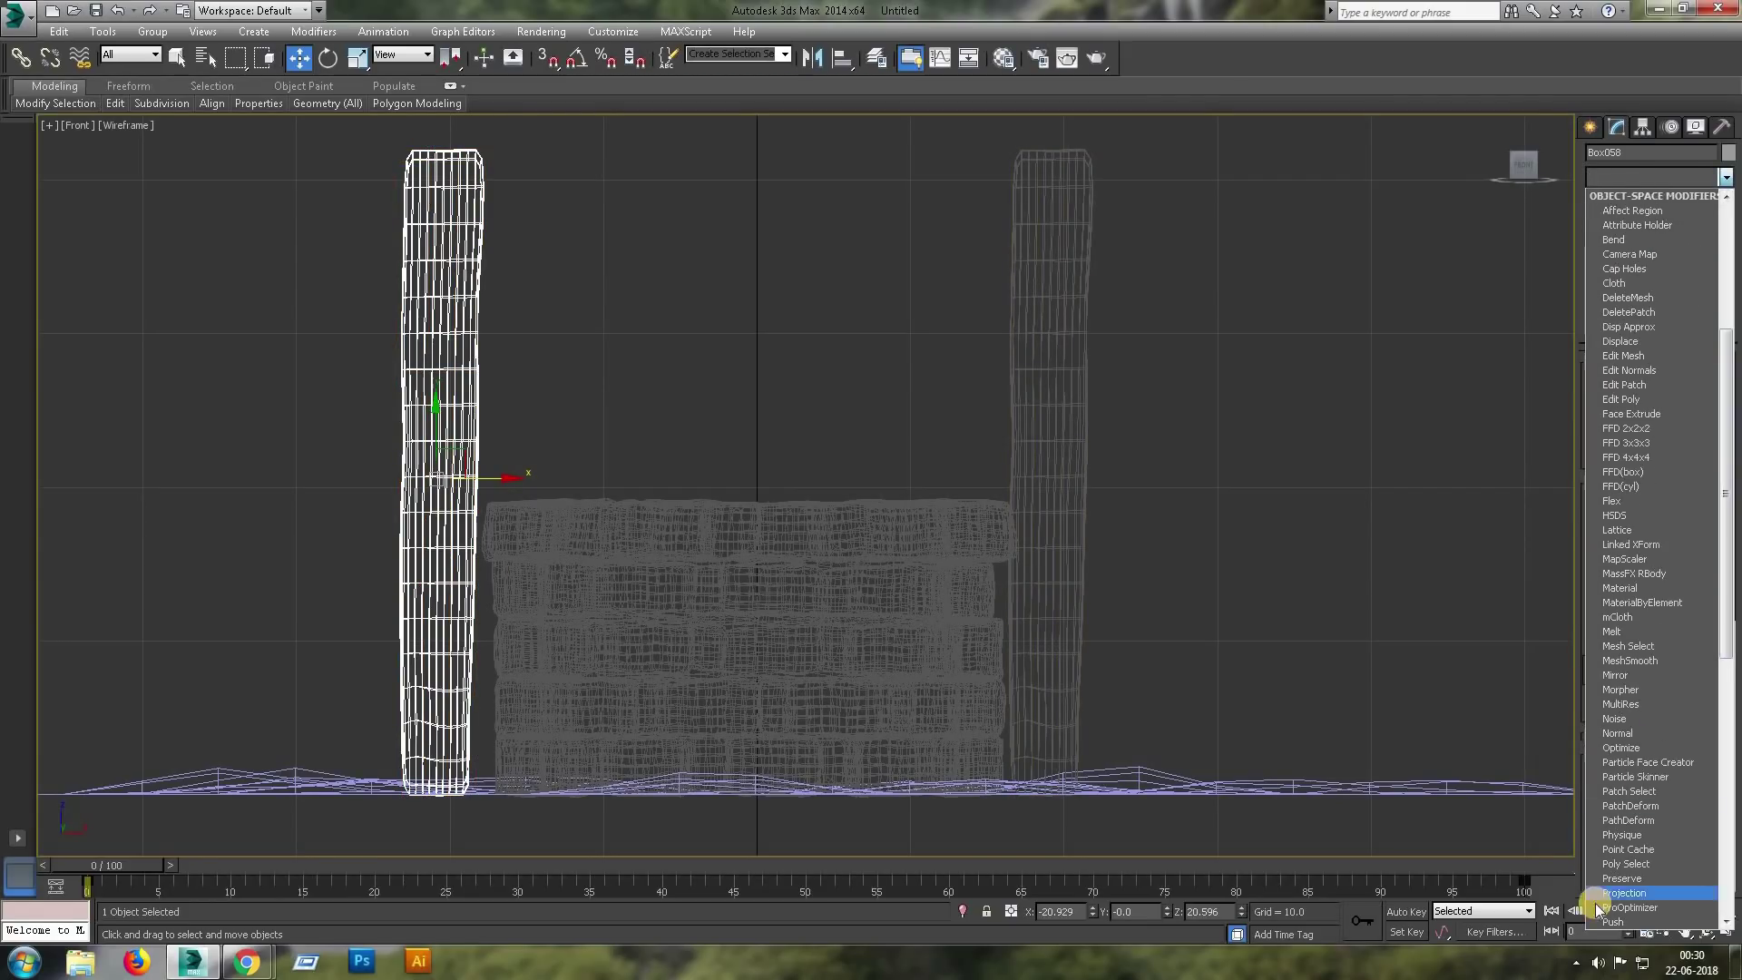
pyautogui.click(1633, 738)
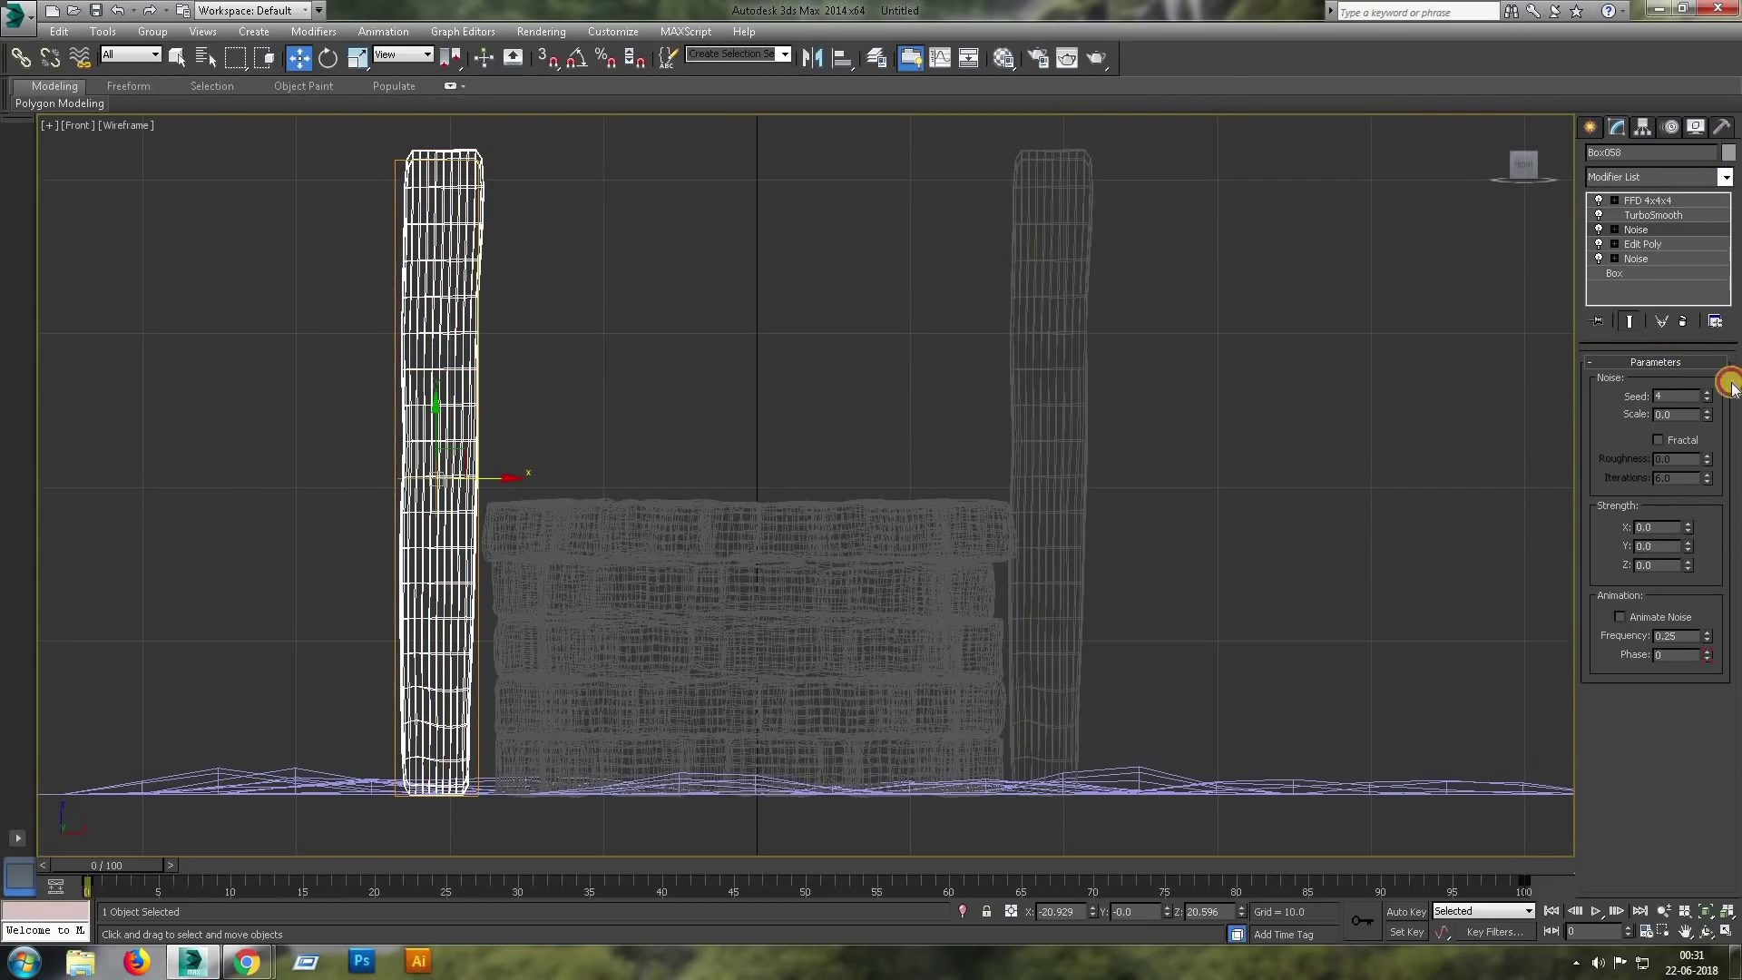
pyautogui.moveTo(1688, 527)
pyautogui.mouseDown()
pyautogui.moveTo(1685, 508)
pyautogui.moveTo(1686, 531)
pyautogui.mouseUp()
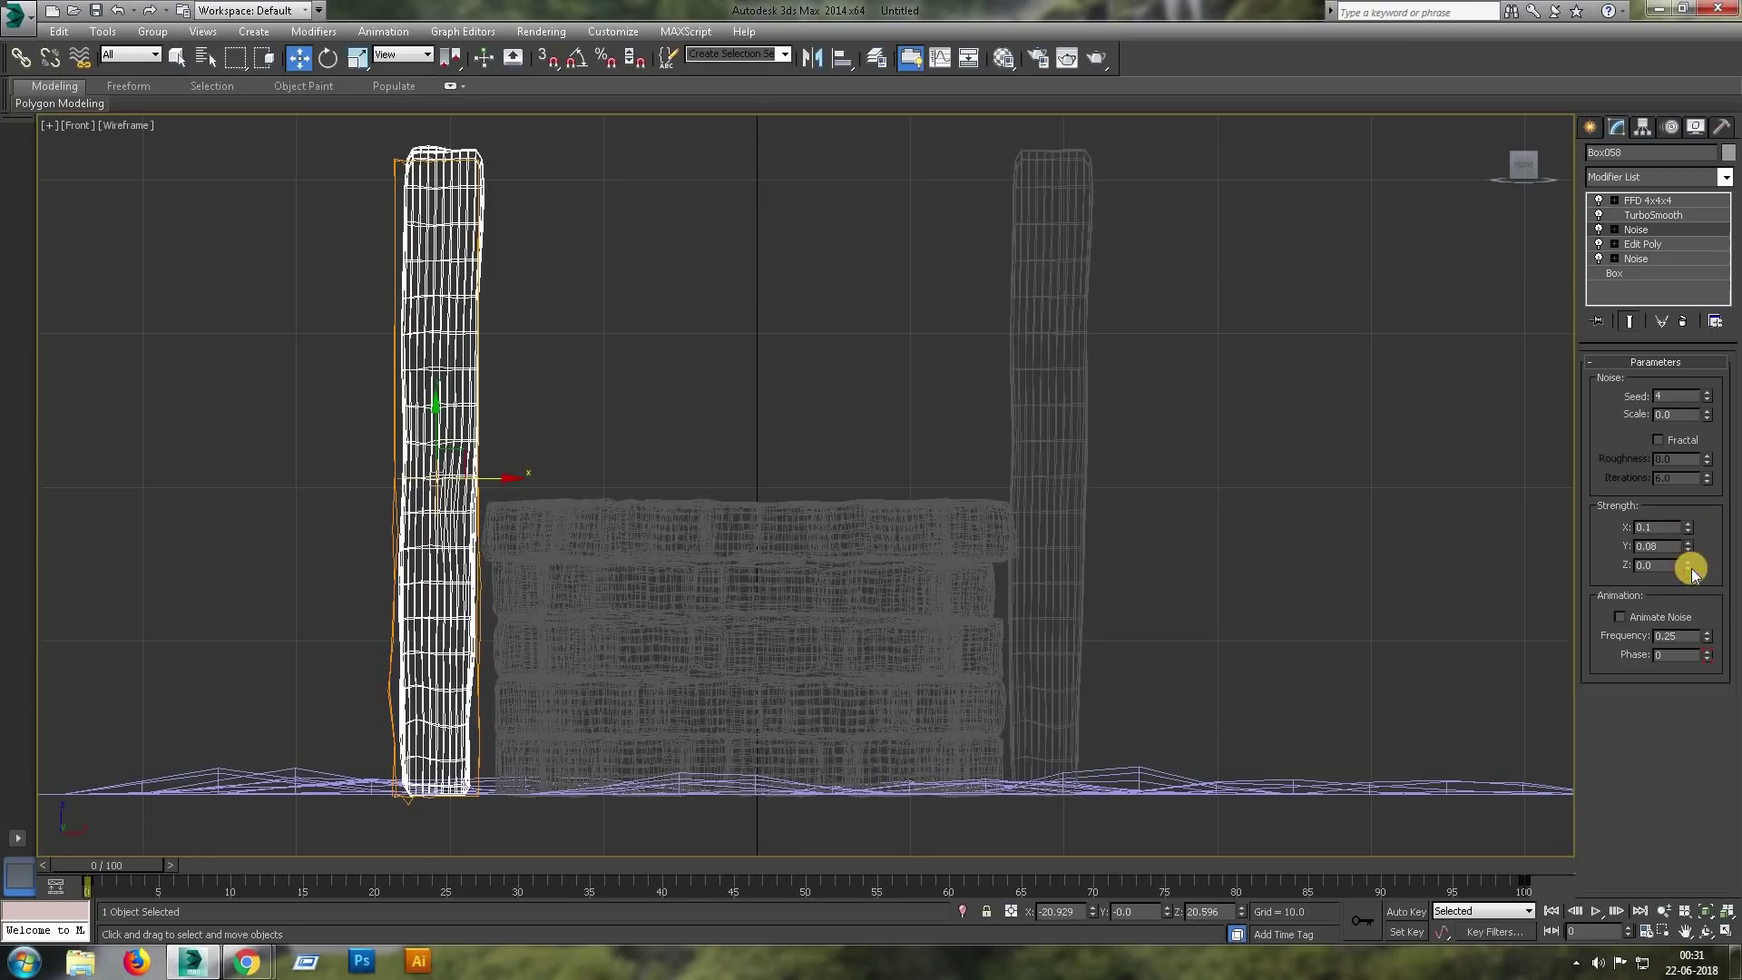
pyautogui.moveTo(1707, 392); pyautogui.dragTo(1706, 377)
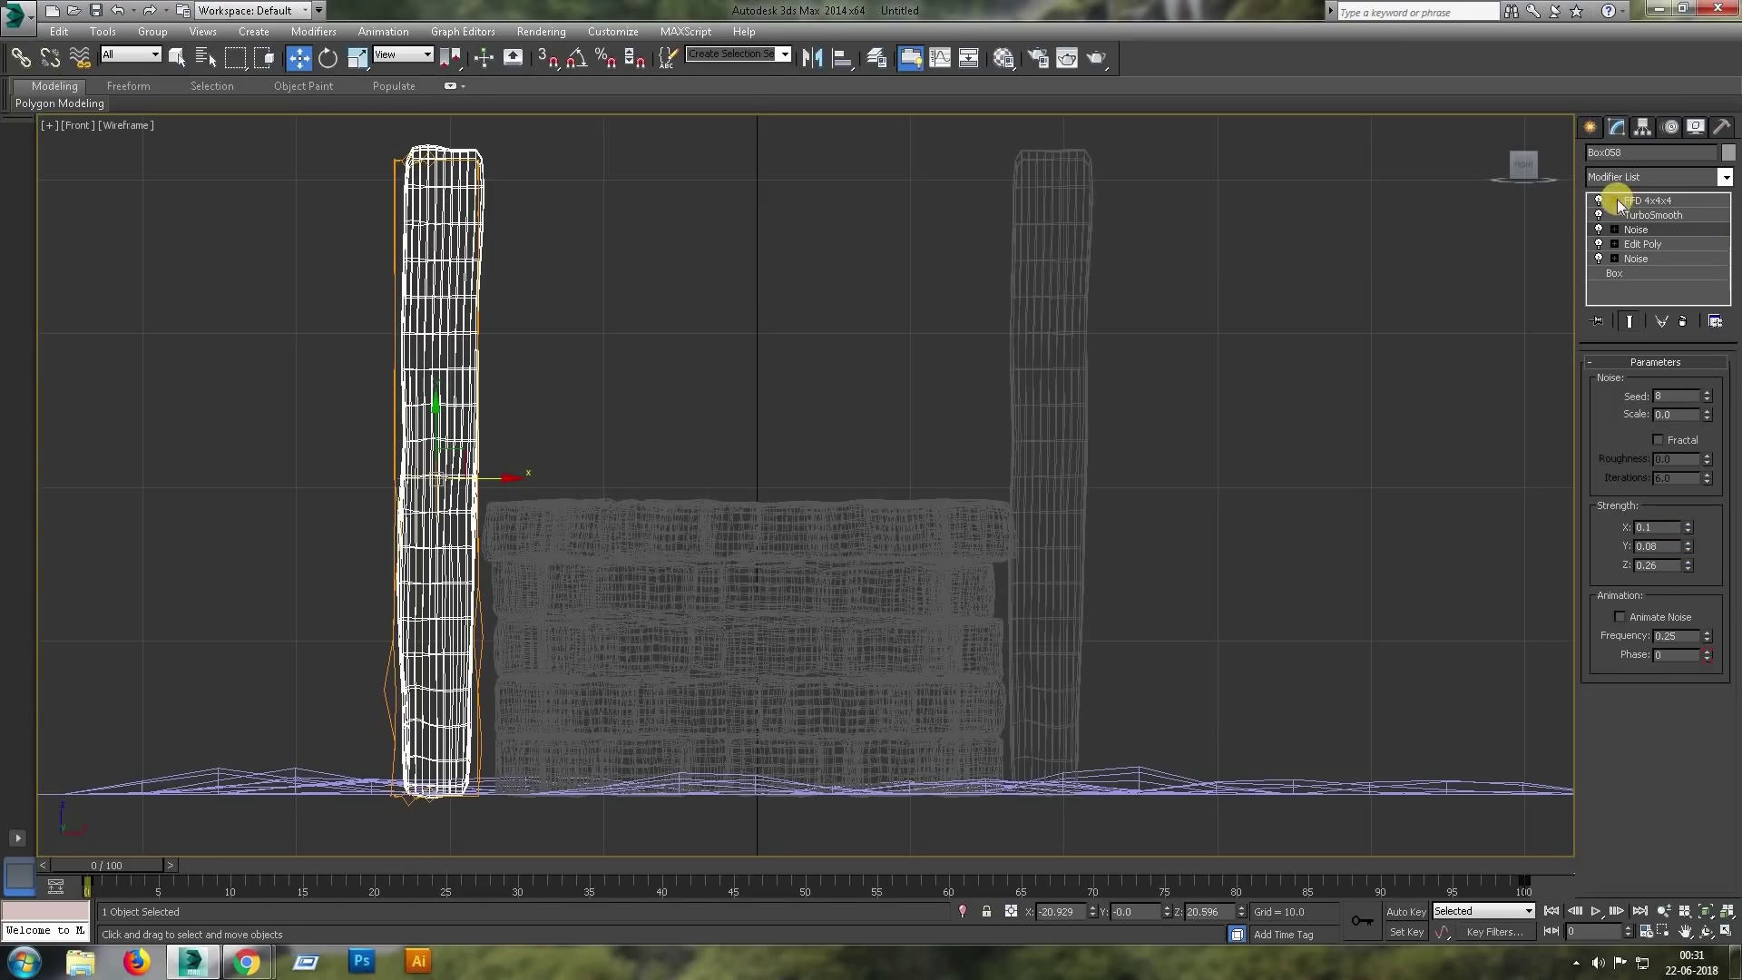
# Move the left column's FFD control points so its top tilts left.
pyautogui.doubleClick(1625, 200)
pyautogui.moveTo(524, 601); pyautogui.dragTo(508, 590)
pyautogui.click(494, 143)
pyautogui.moveTo(494, 143); pyautogui.dragTo(477, 145)
# Reshape the right column's FFD lattice so it leans, then orbit the perspective view.
pyautogui.click(1052, 272)
pyautogui.moveTo(1116, 147); pyautogui.dragTo(1135, 372)
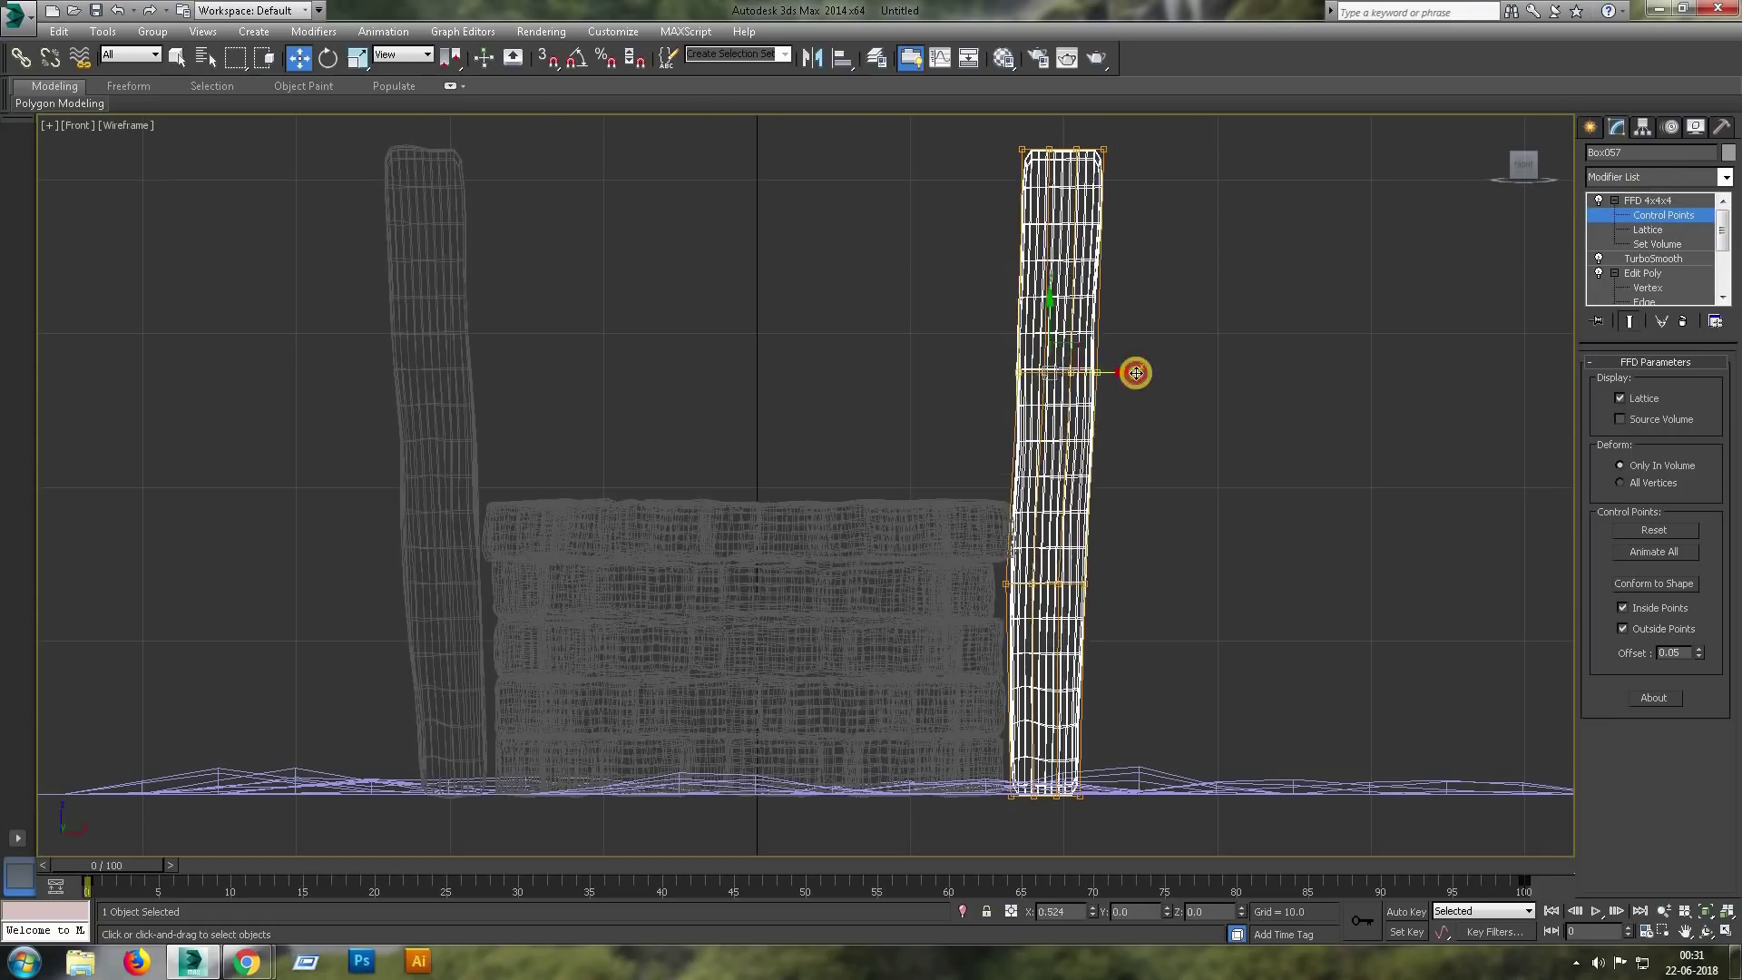
pyautogui.click(1264, 517)
pyautogui.press('p')
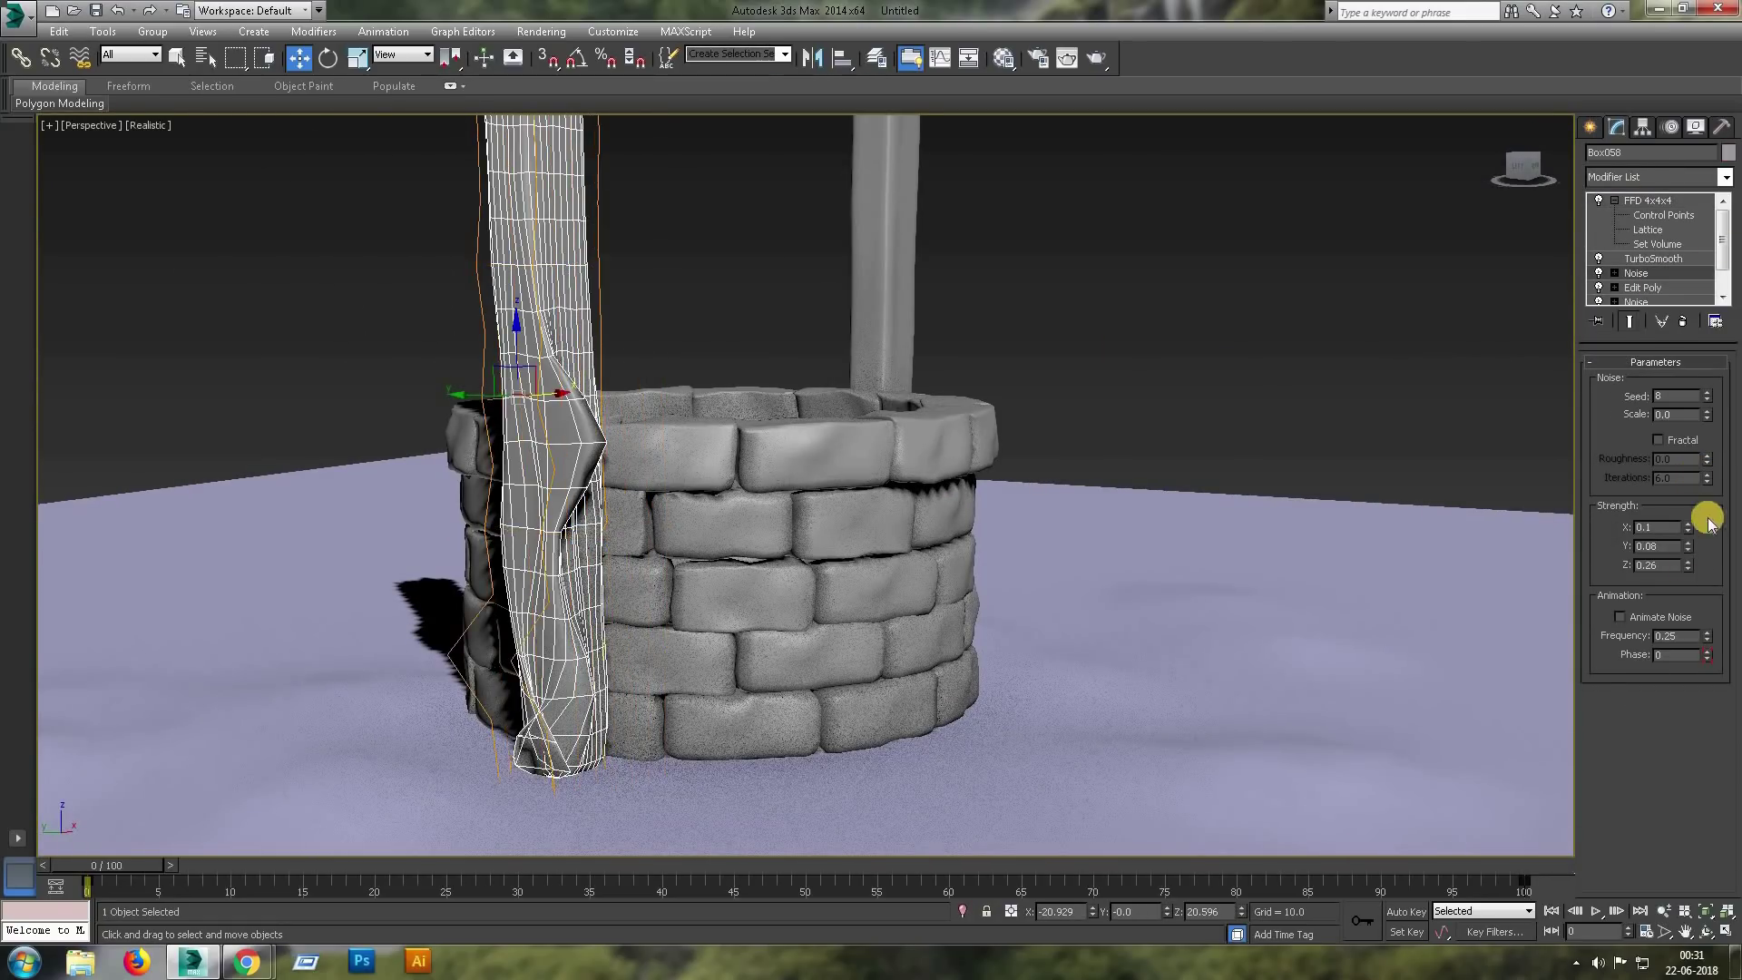
pyautogui.keyDown('alt'); pyautogui.moveTo(1128, 367); pyautogui.dragTo(960, 311, button='middle'); pyautogui.keyUp('alt')
# Check both columns across the viewports, briefly selecting them together in the Top view.
pyautogui.hotkey('alt', 'w')
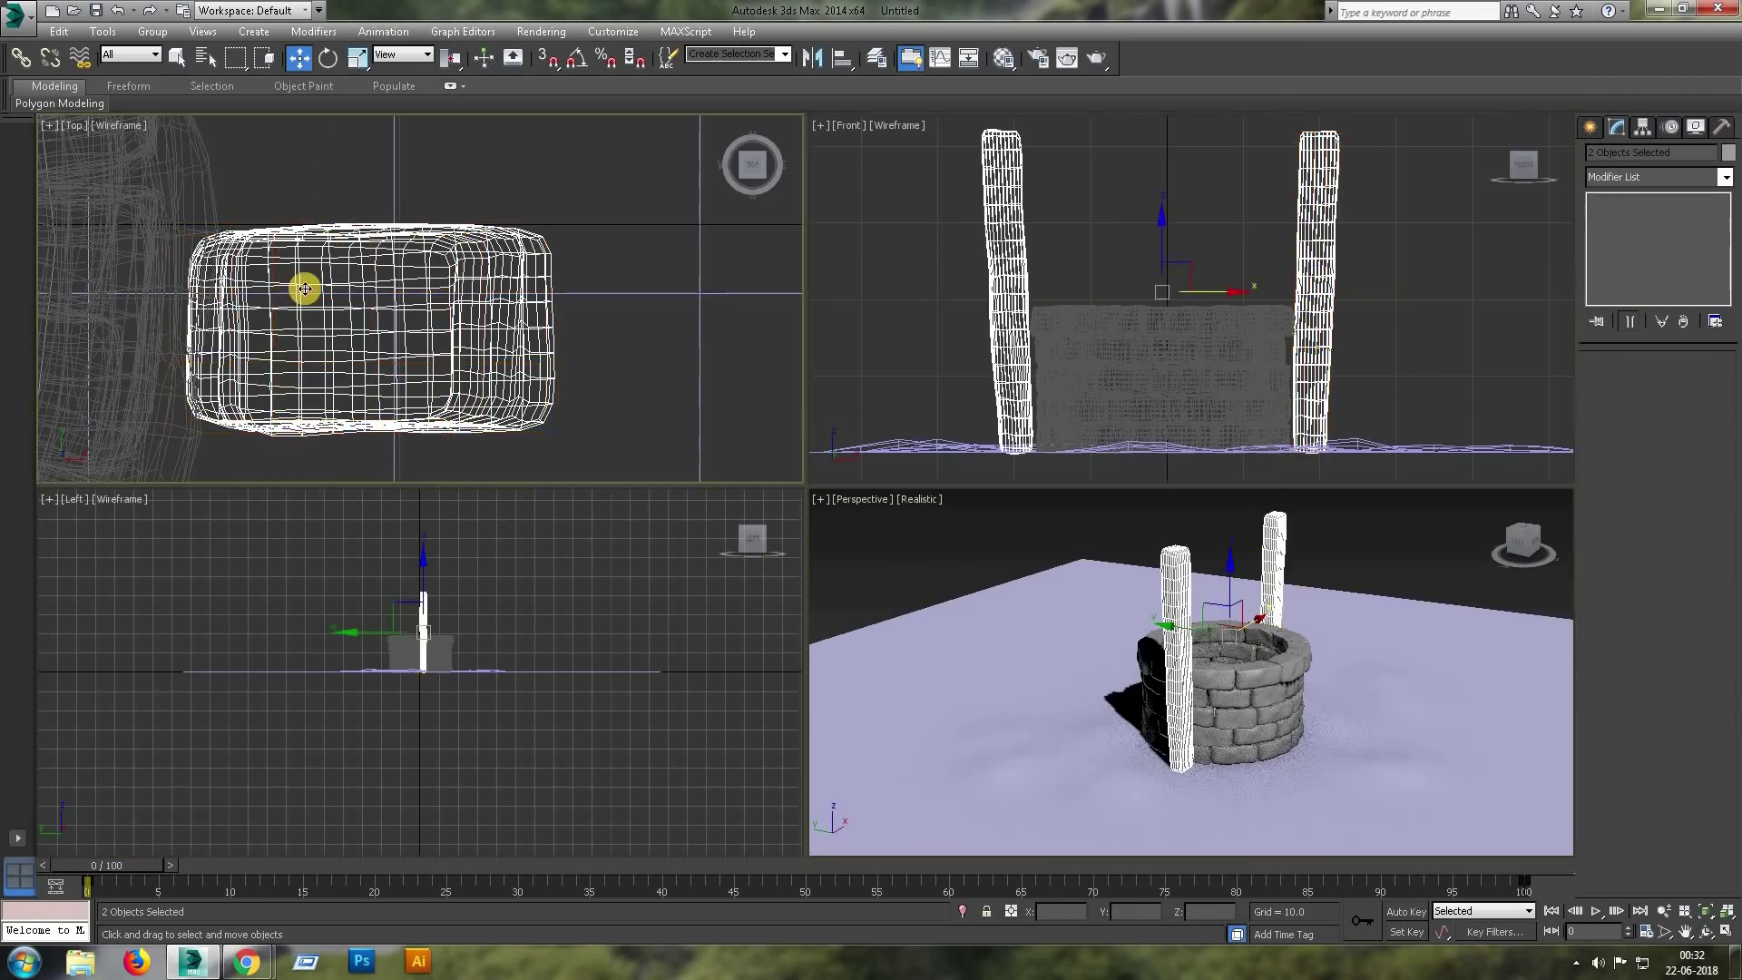
pyautogui.hotkey('alt', 'w')
pyautogui.press('r')
pyautogui.moveTo(1021, 485); pyautogui.dragTo(1089, 409)
pyautogui.hotkey('alt', 'w')
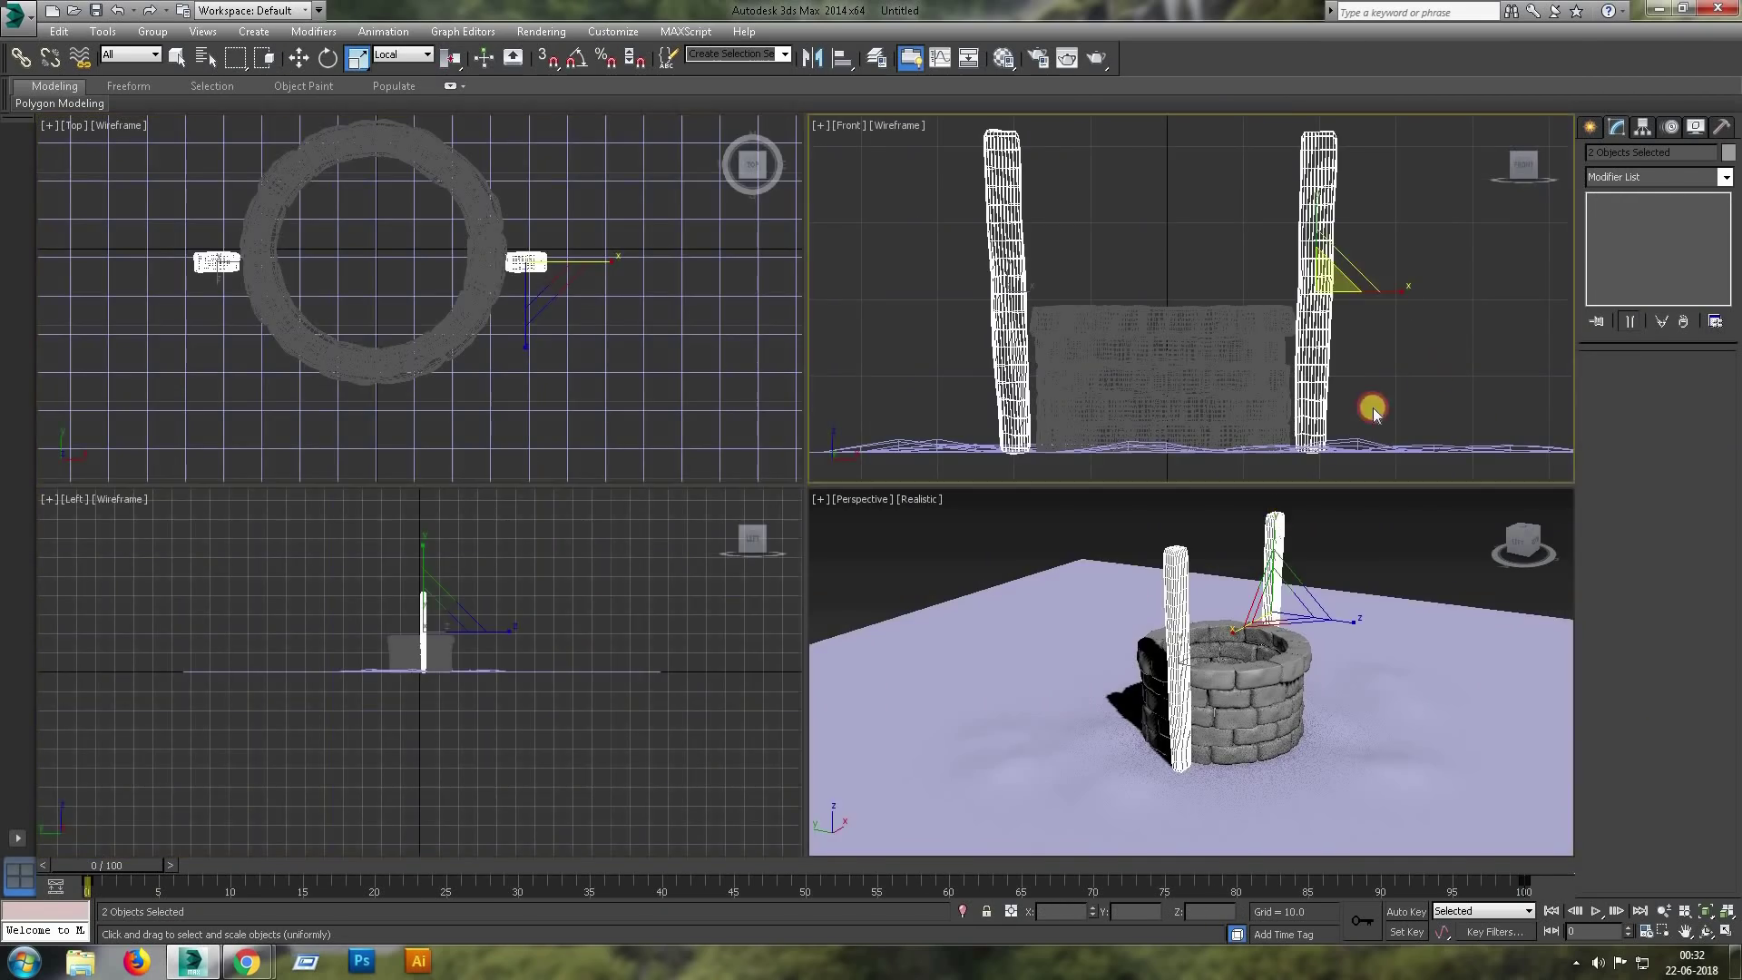
pyautogui.click(1150, 603)
pyautogui.hotkey('alt', 'w')
# In the Front view, inspect the column's mesh level and reselect the left column's FFD.
pyautogui.press('f')
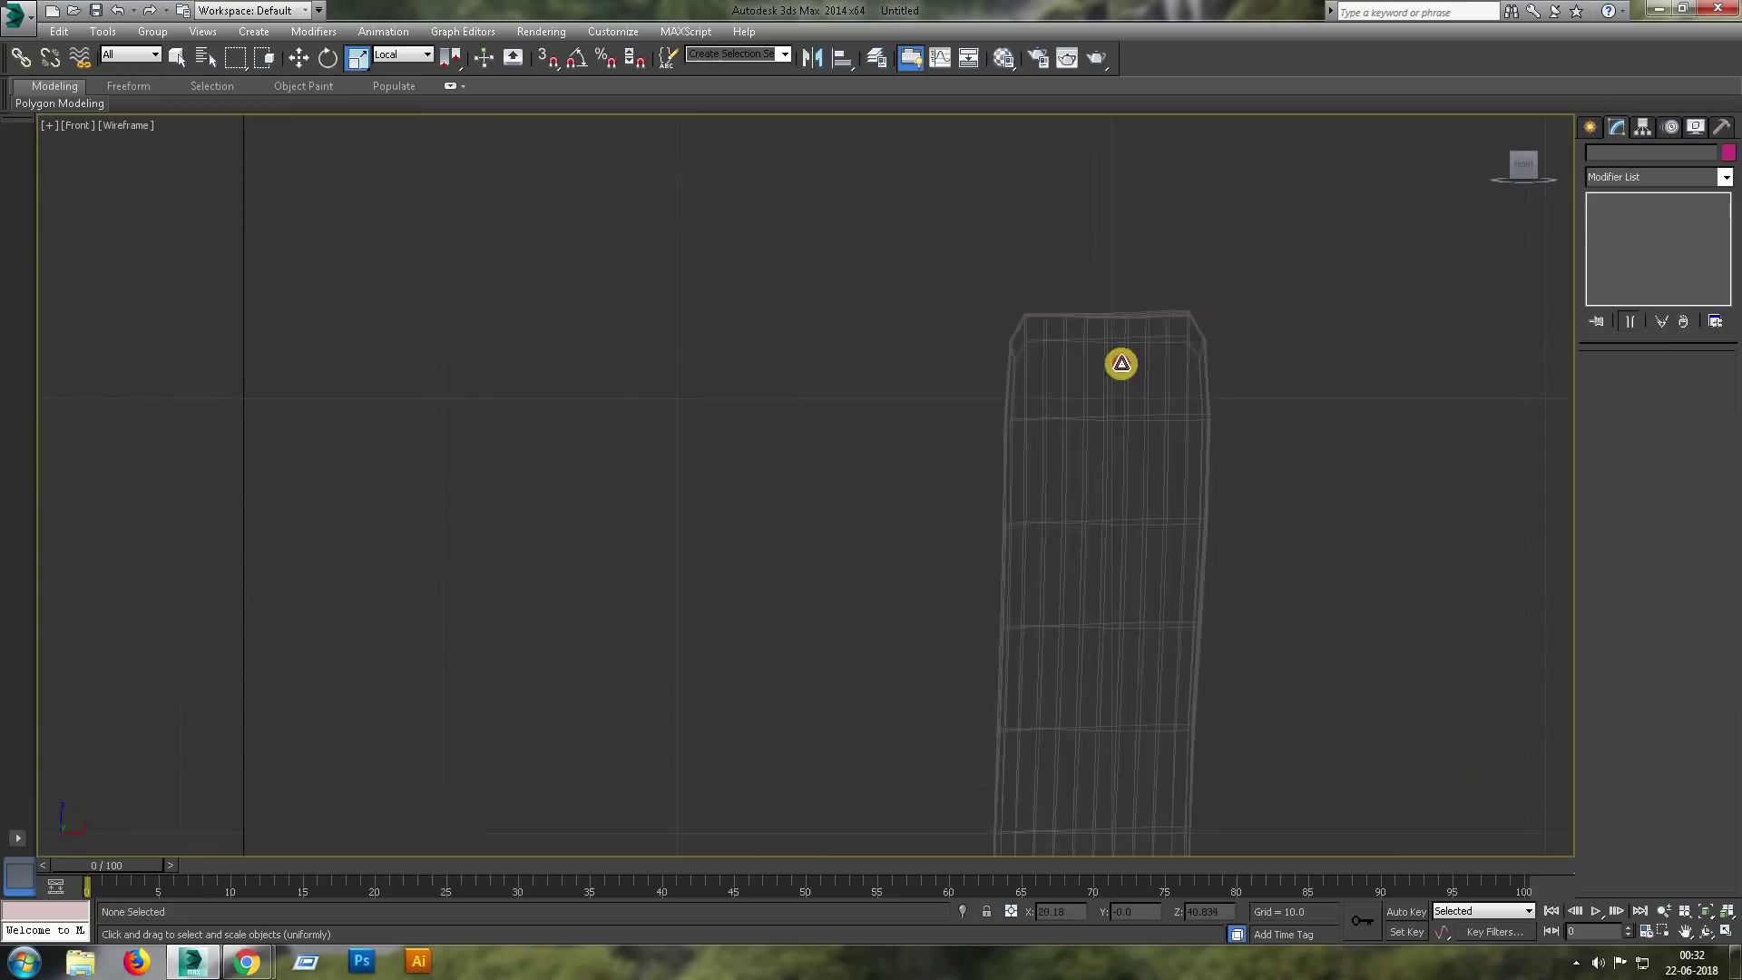
pyautogui.click(1121, 362)
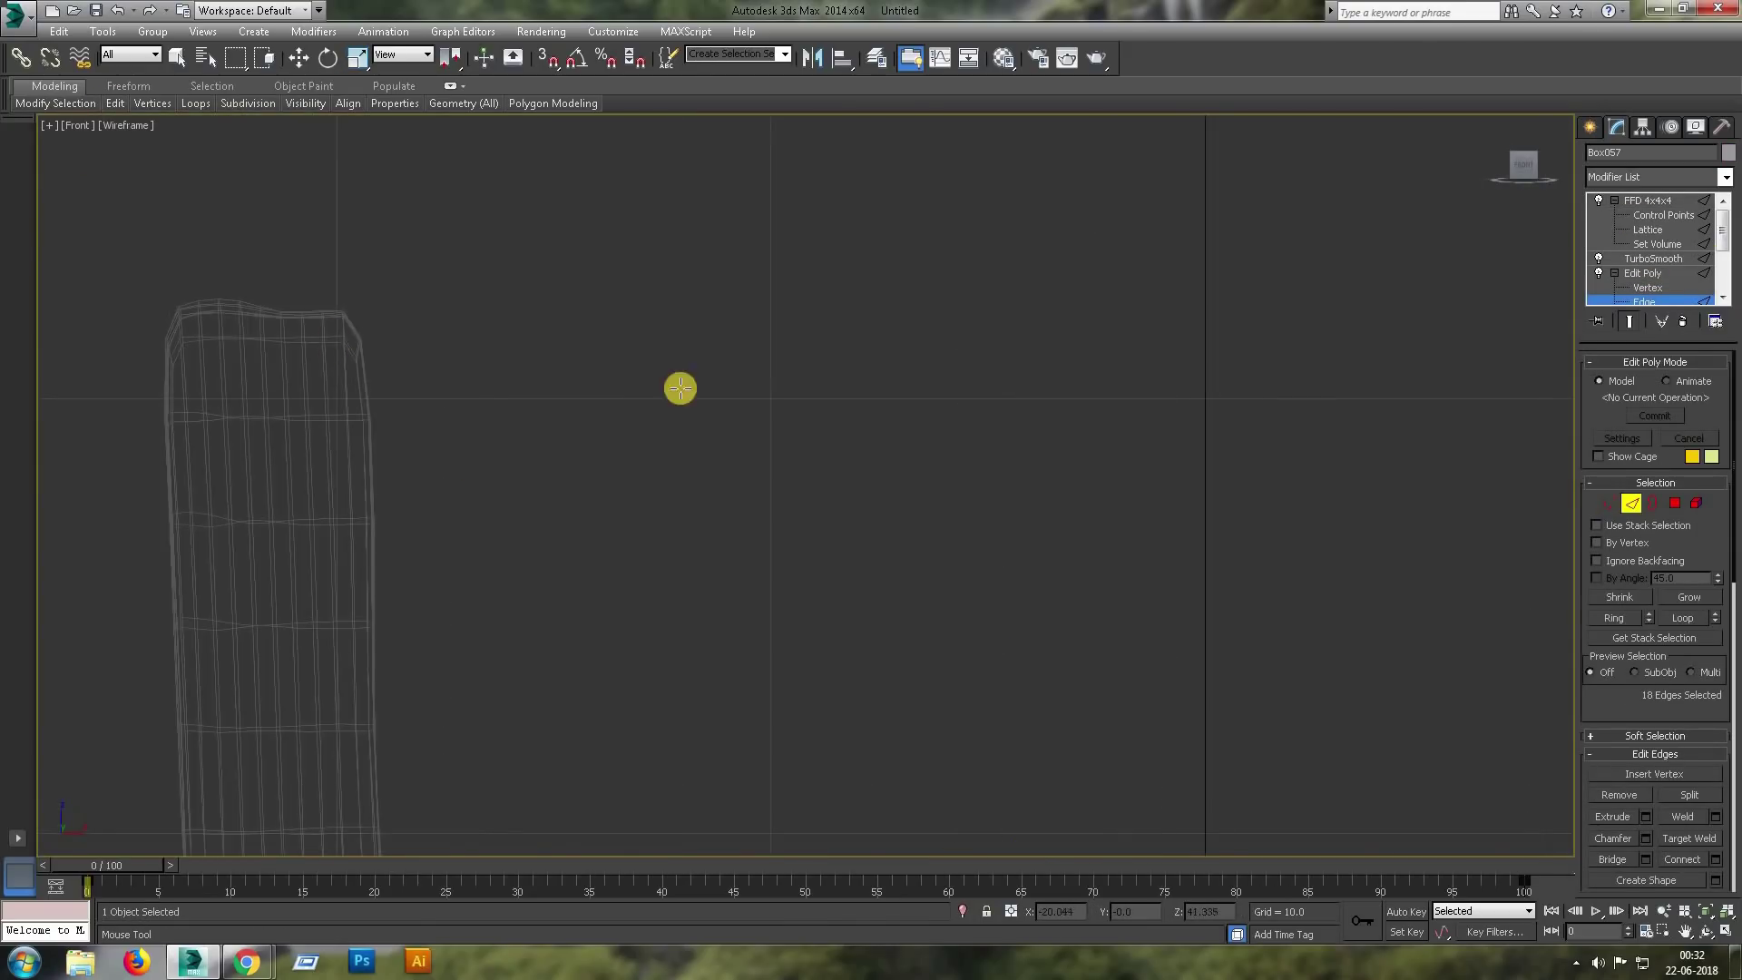
pyautogui.click(1623, 288)
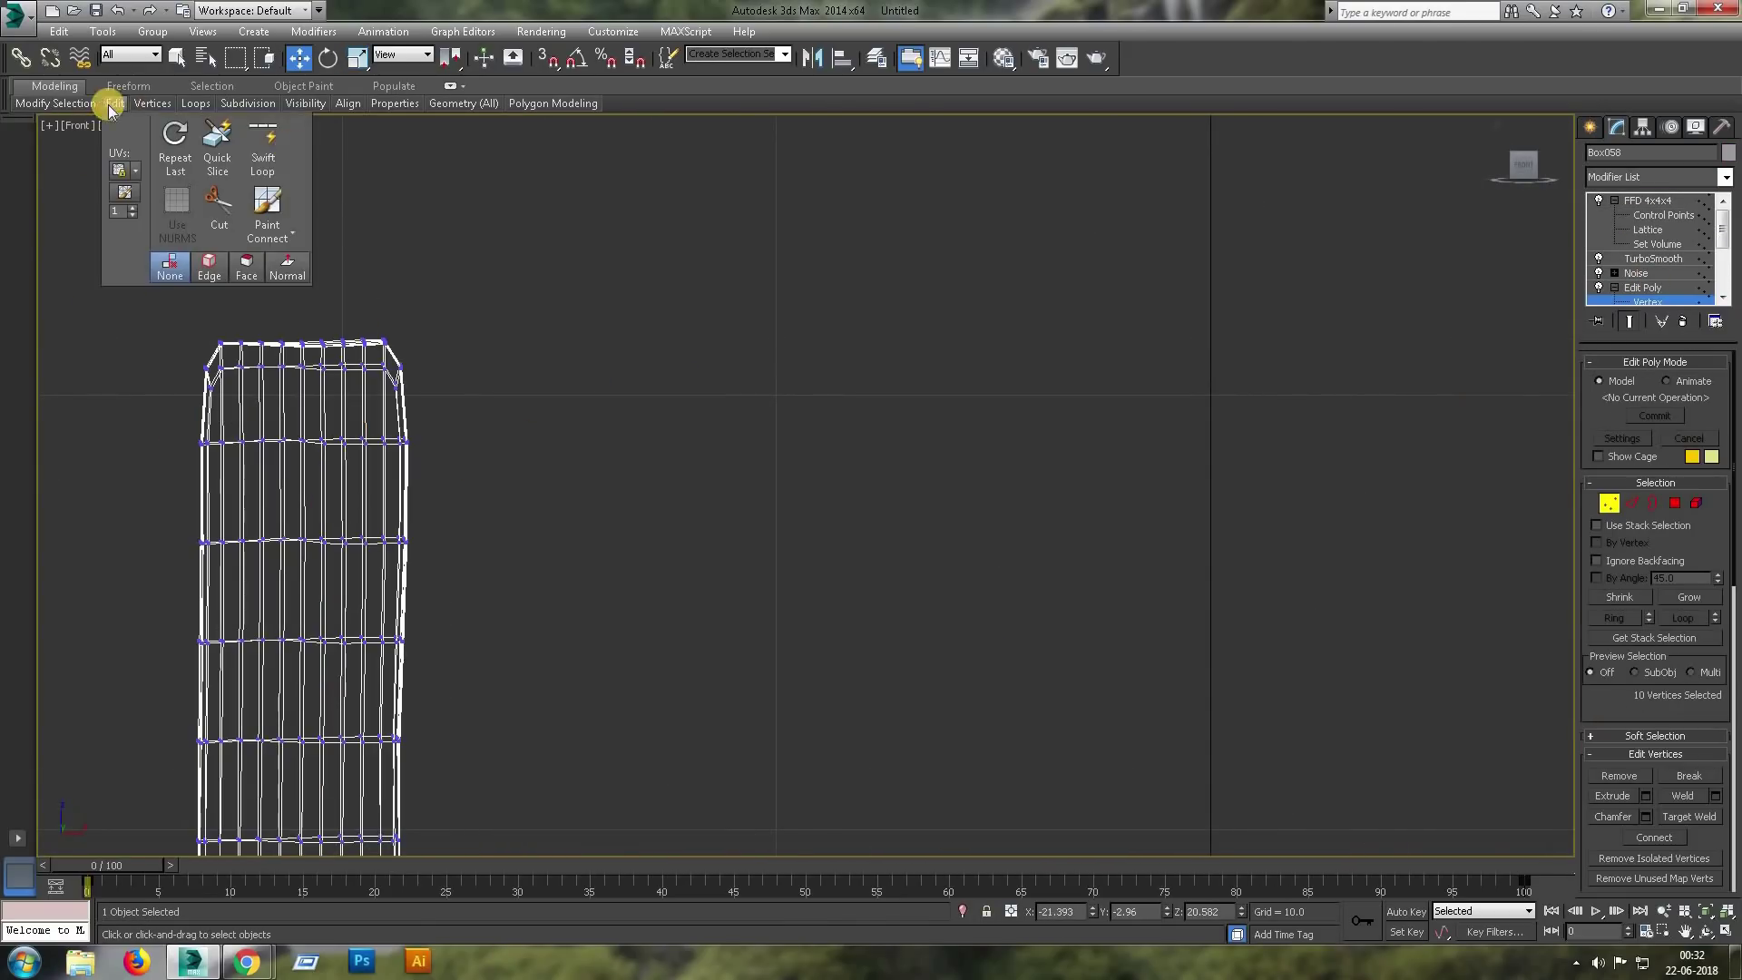
pyautogui.click(1000, 343)
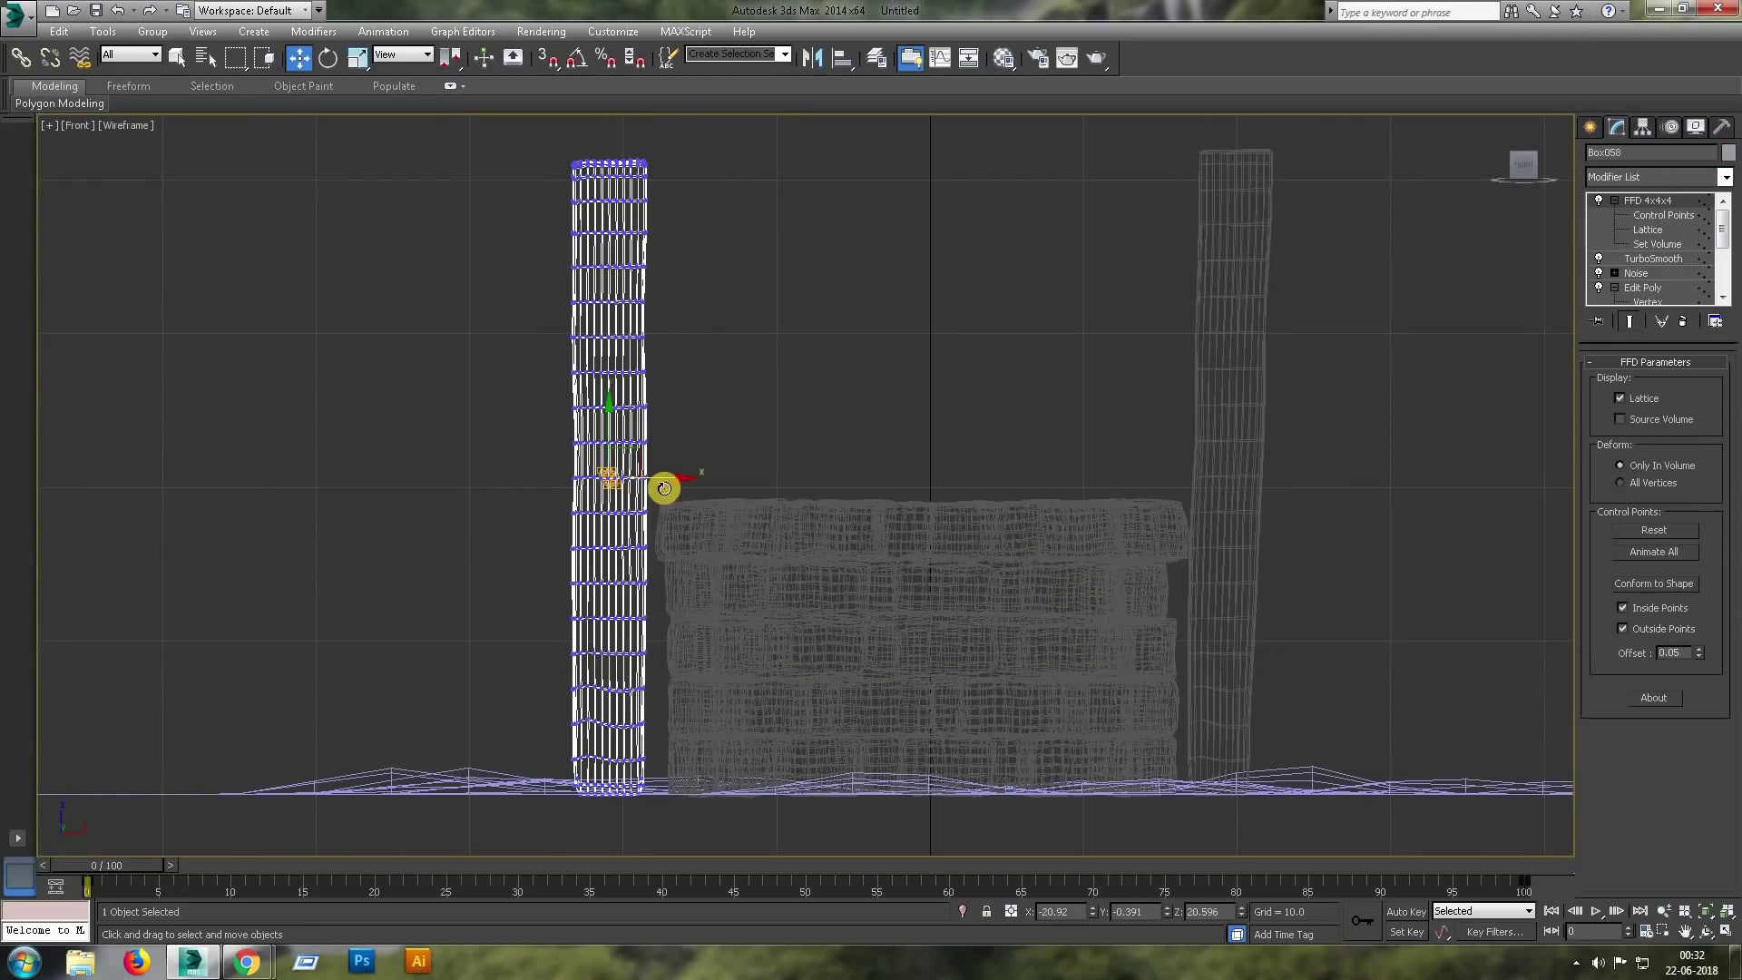
pyautogui.press('e')
pyautogui.click(1652, 201)
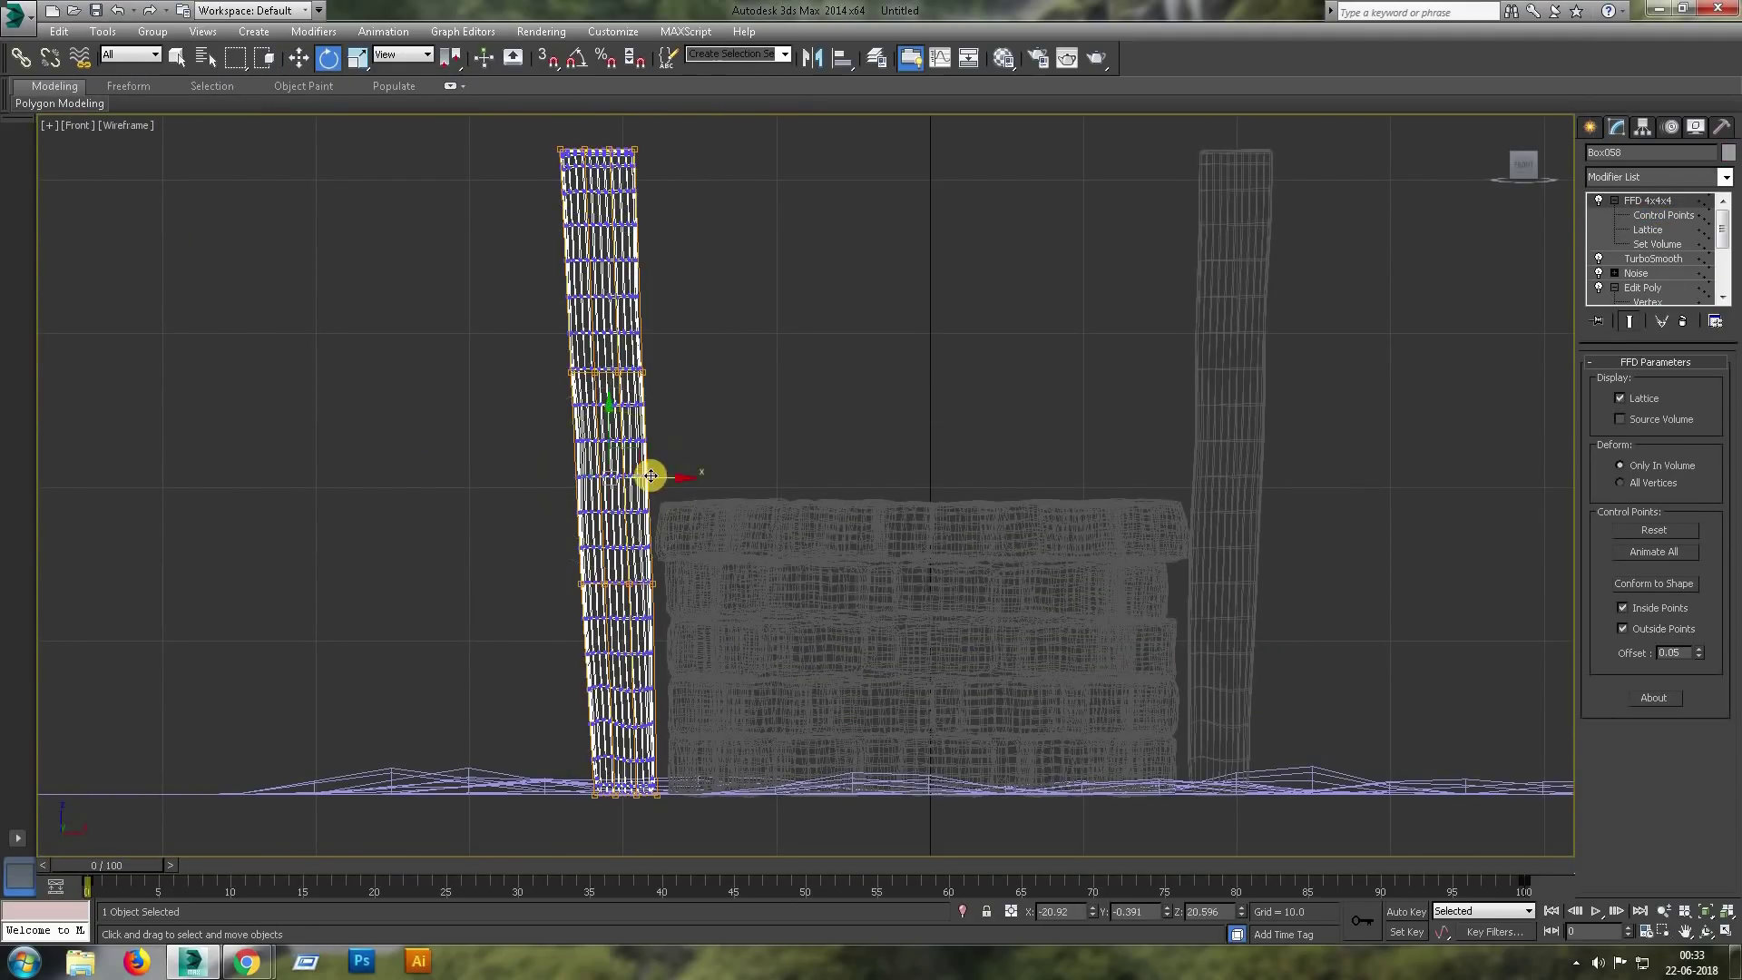
pyautogui.press('w')
pyautogui.click(1270, 472)
# Give the copied crossbeam a Noise modifier with minimum scale and raised strengths.
pyautogui.click(1338, 595)
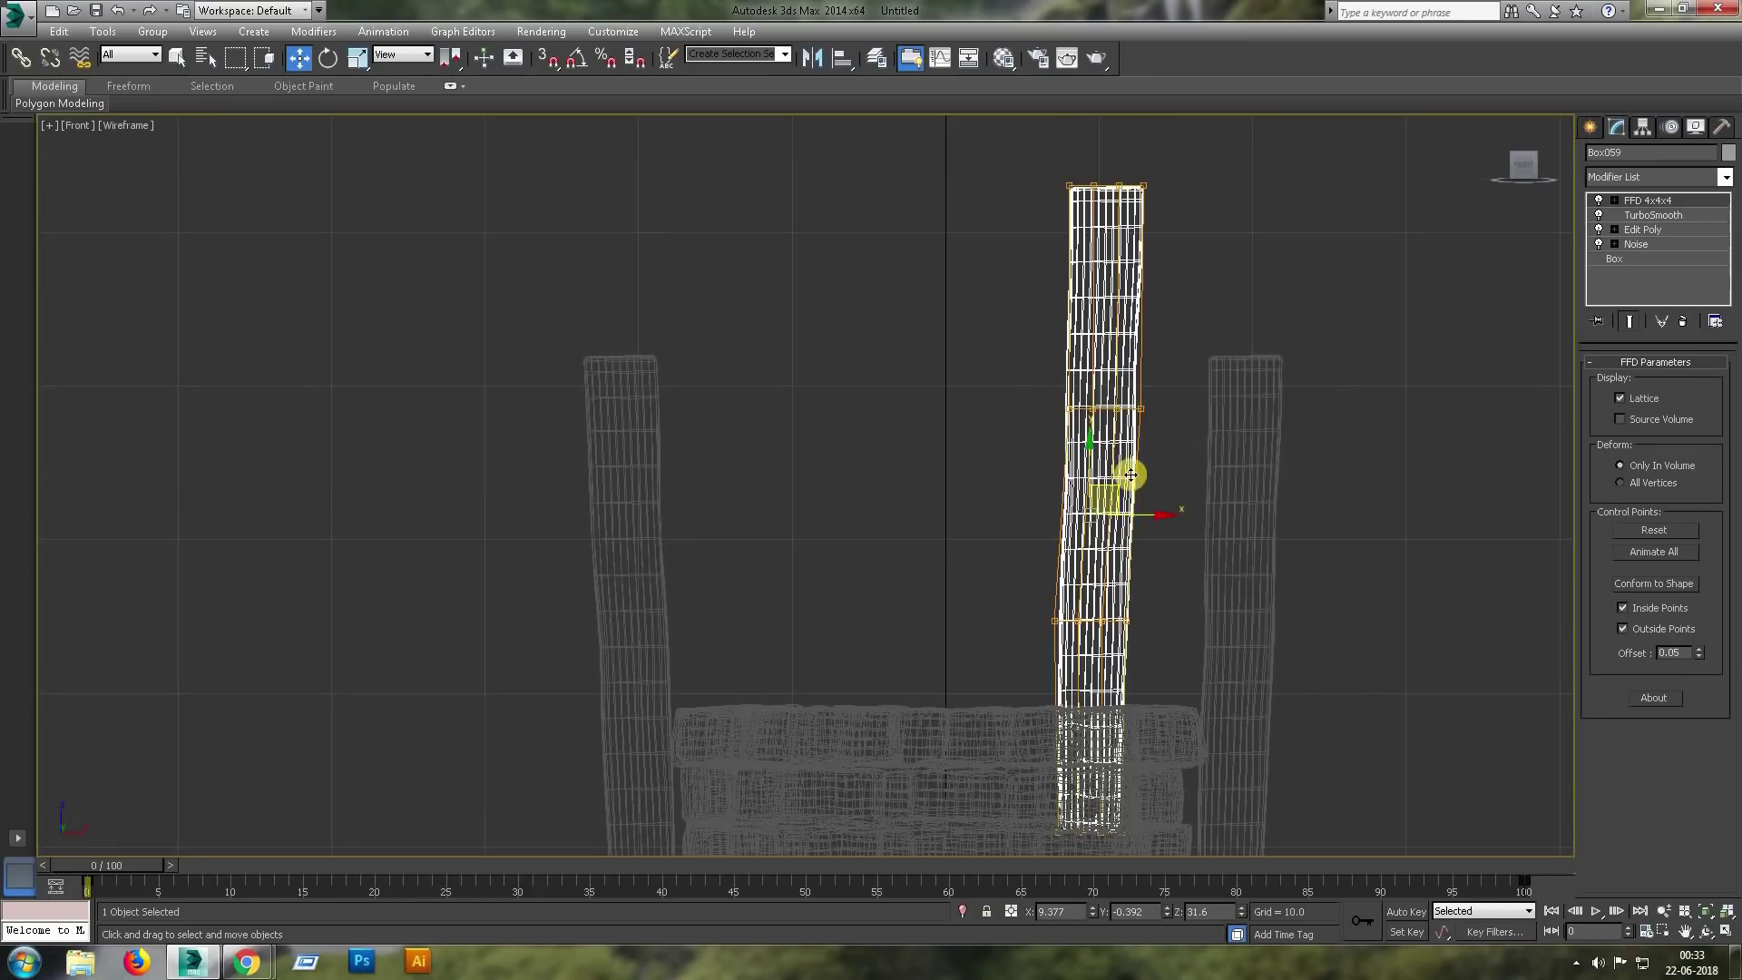
pyautogui.click(1656, 177)
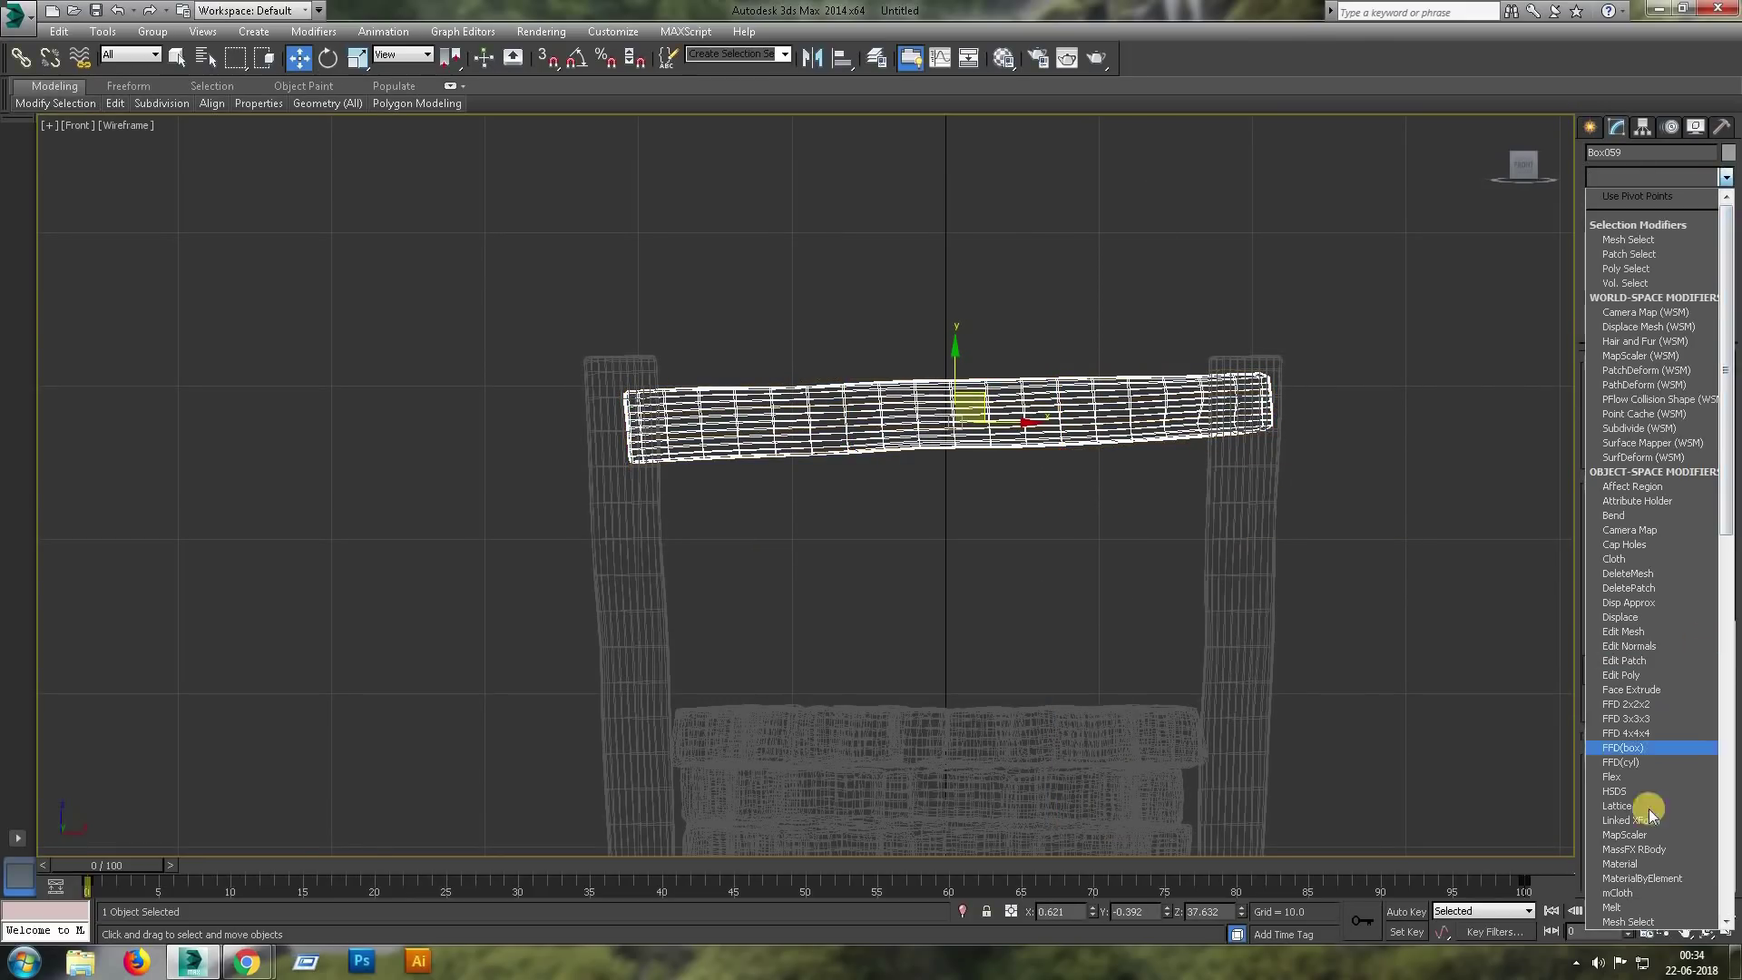
pyautogui.click(1638, 866)
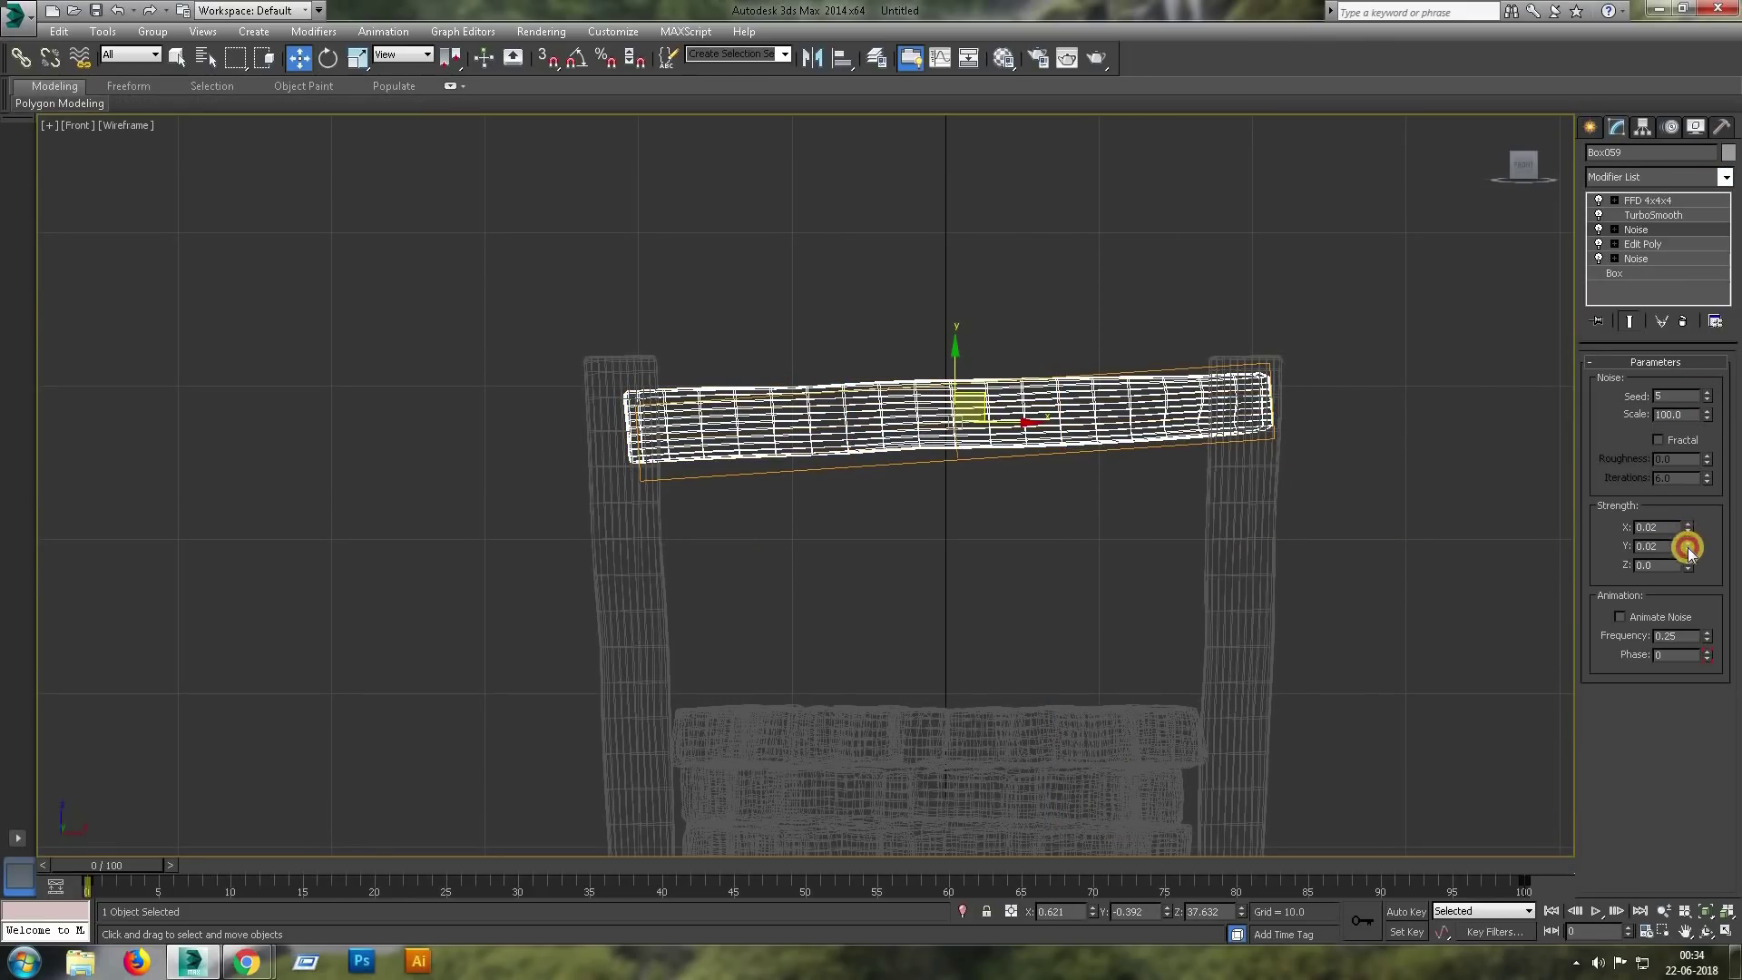
pyautogui.rightClick(1706, 416)
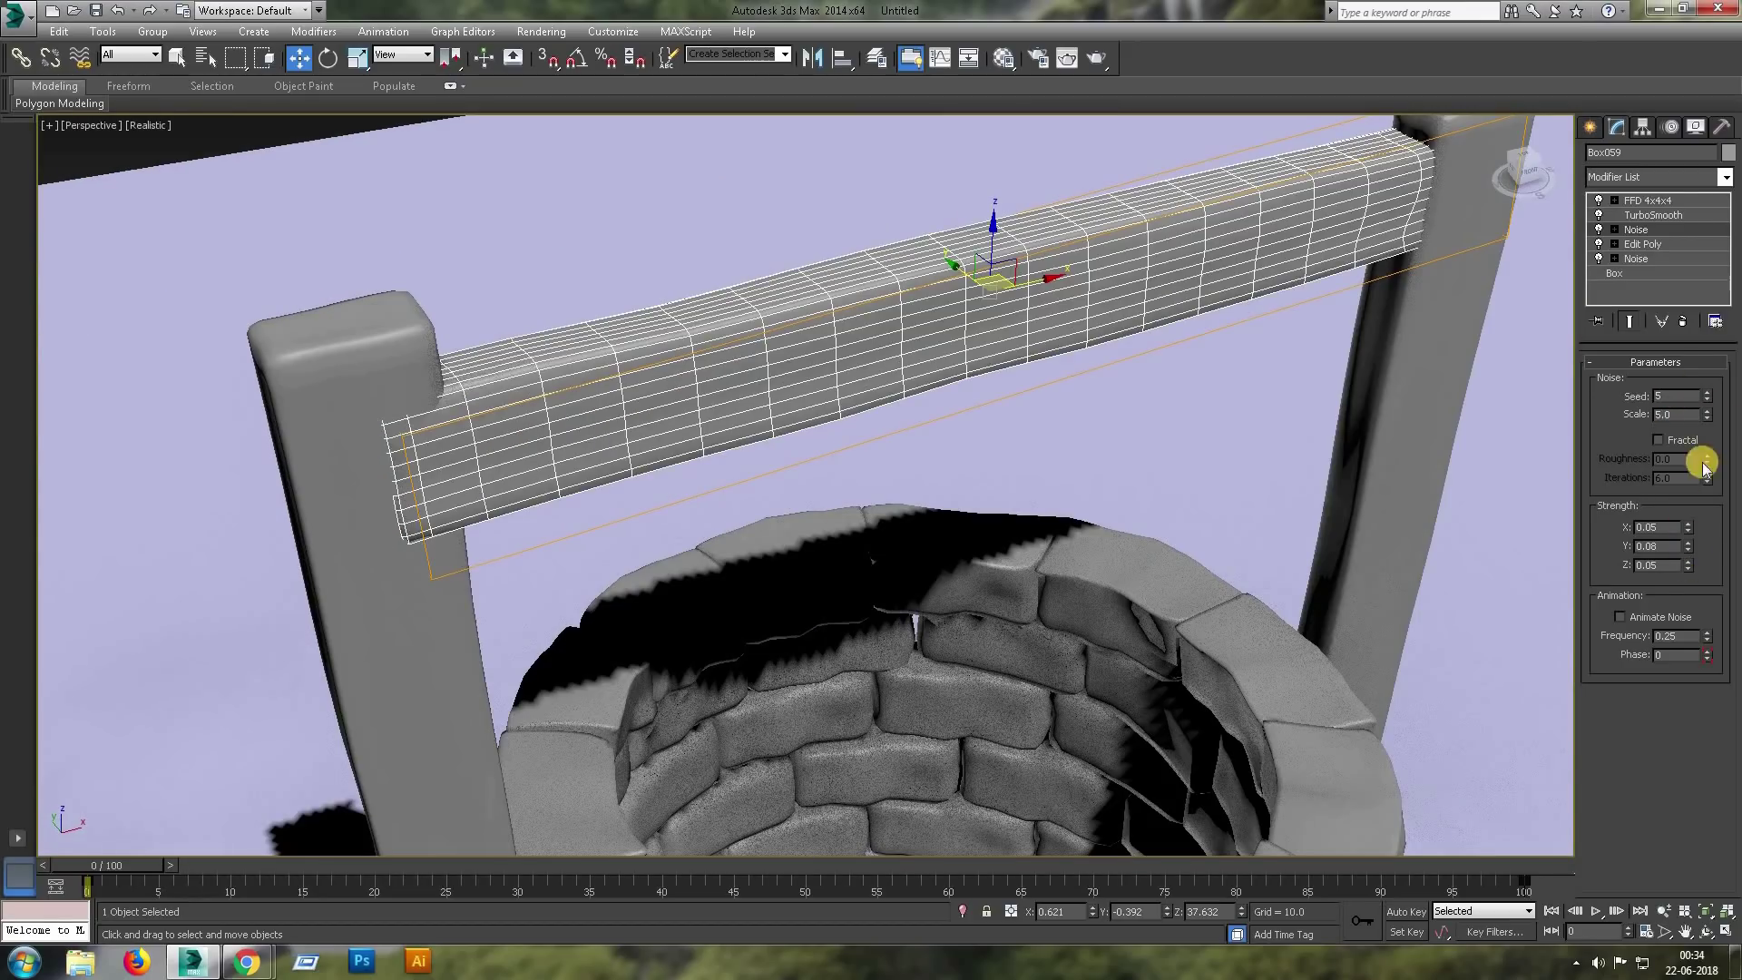
pyautogui.moveTo(1686, 536); pyautogui.dragTo(1690, 490)
pyautogui.moveTo(1707, 395); pyautogui.dragTo(1699, 412)
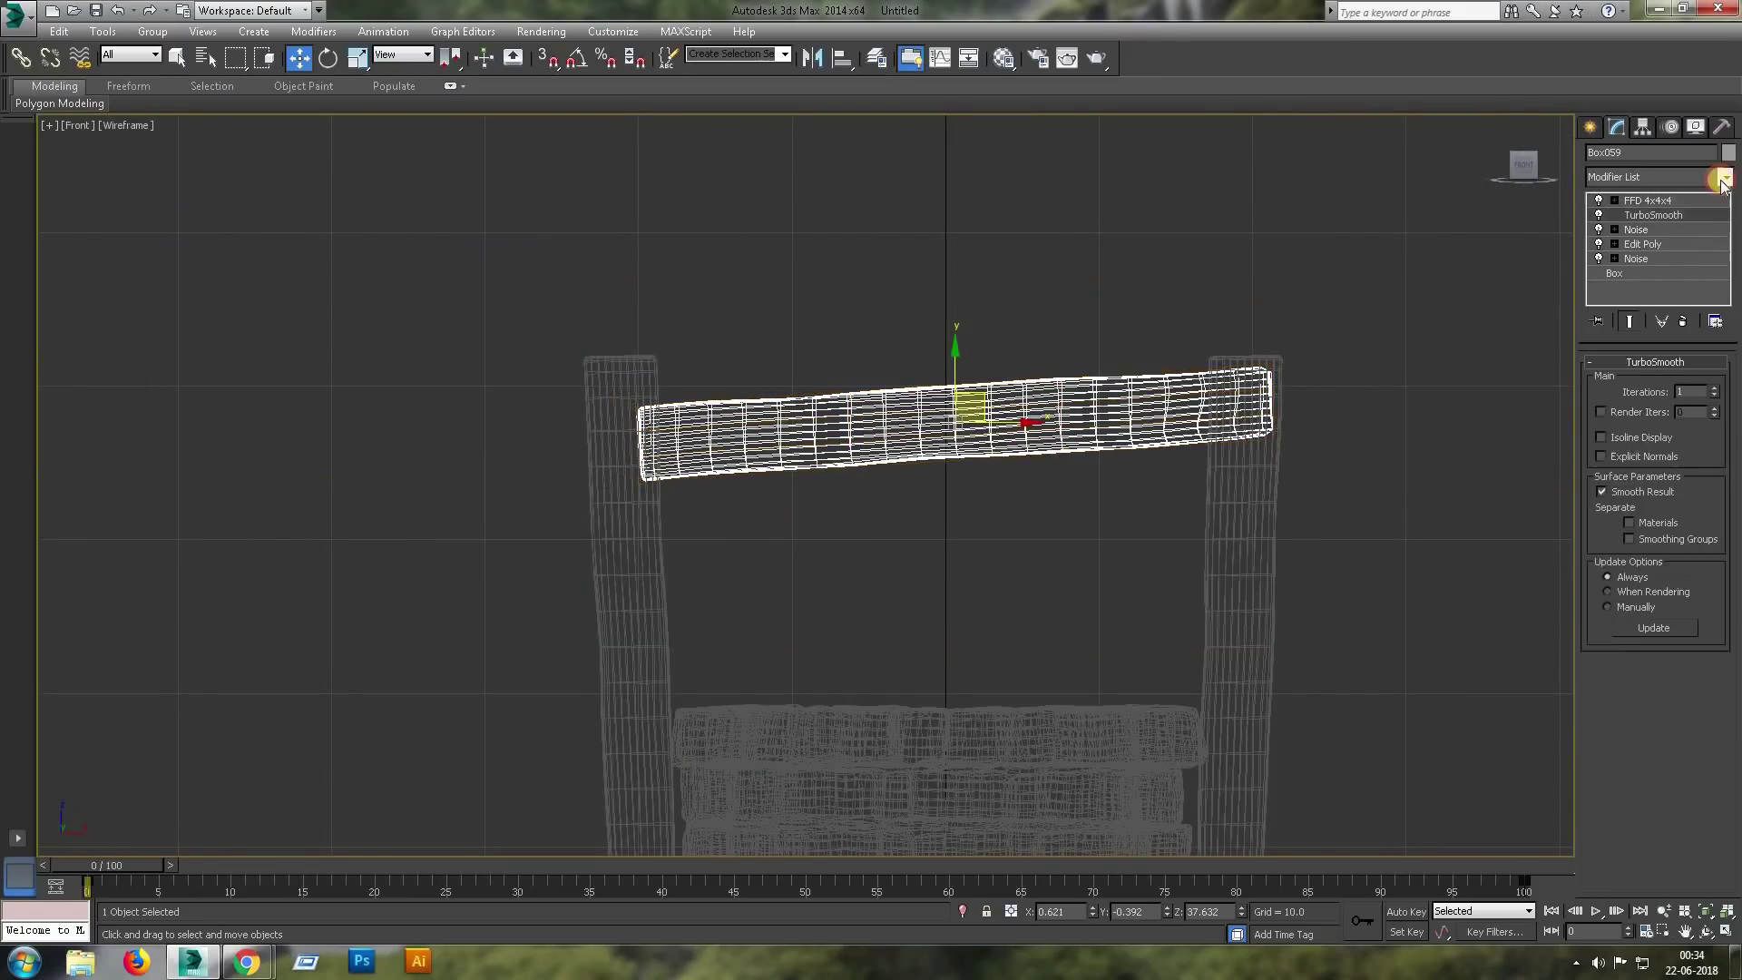
# Bend the beam -27 degrees on the Y axis and move the bend centre below it.
pyautogui.click(1652, 464)
pyautogui.moveTo(1704, 395); pyautogui.dragTo(1704, 410)
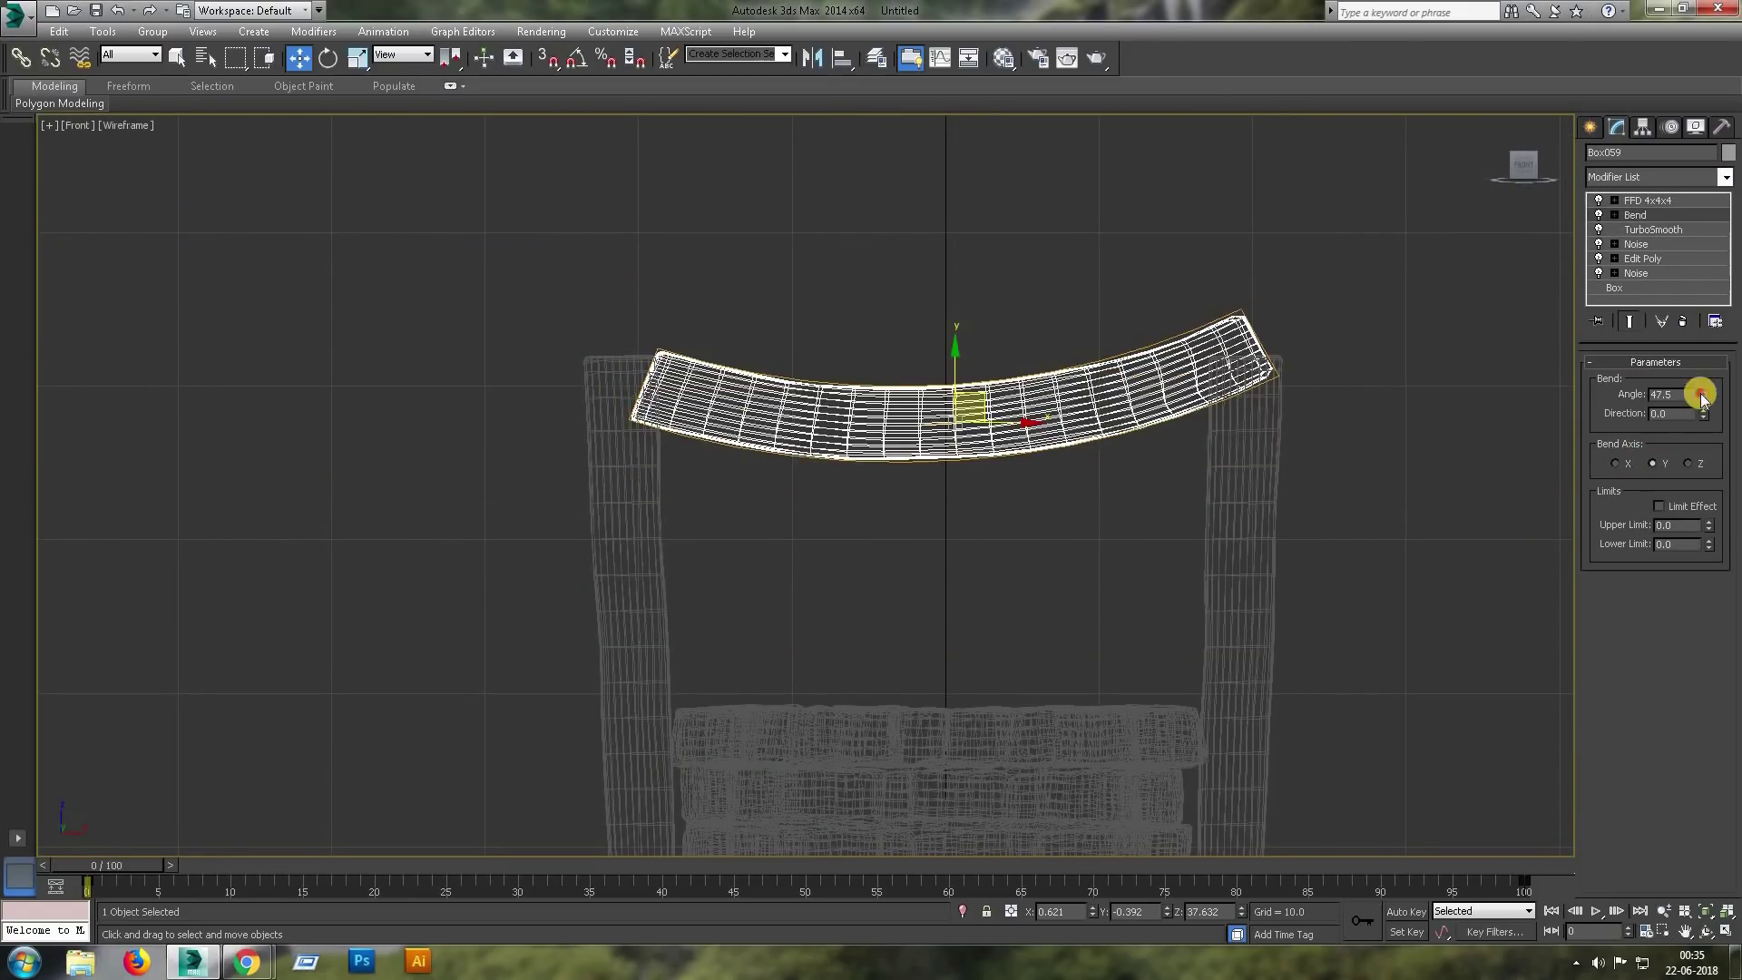
pyautogui.click(1614, 215)
pyautogui.click(1647, 230)
pyautogui.moveTo(923, 355); pyautogui.dragTo(934, 475)
pyautogui.hotkey('ctrl', 'b')
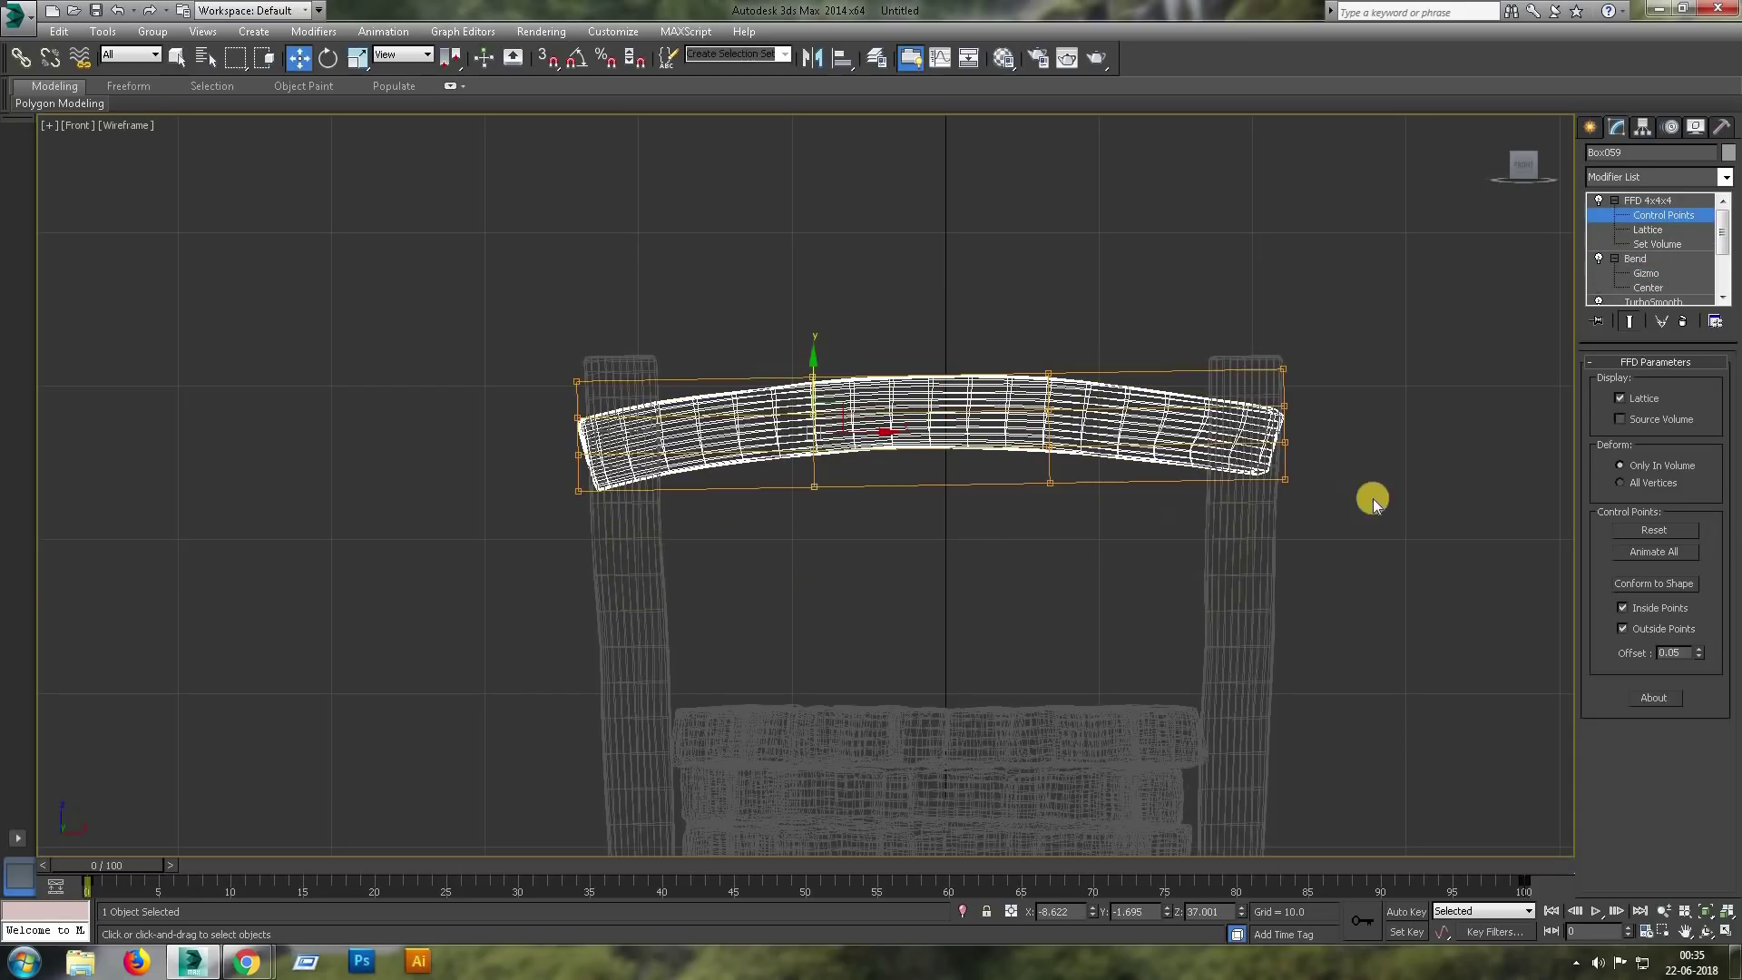
# Scale the bent beam to span both posts and position it over them in the Top view.
pyautogui.press('r')
pyautogui.moveTo(836, 400); pyautogui.dragTo(1647, 204)
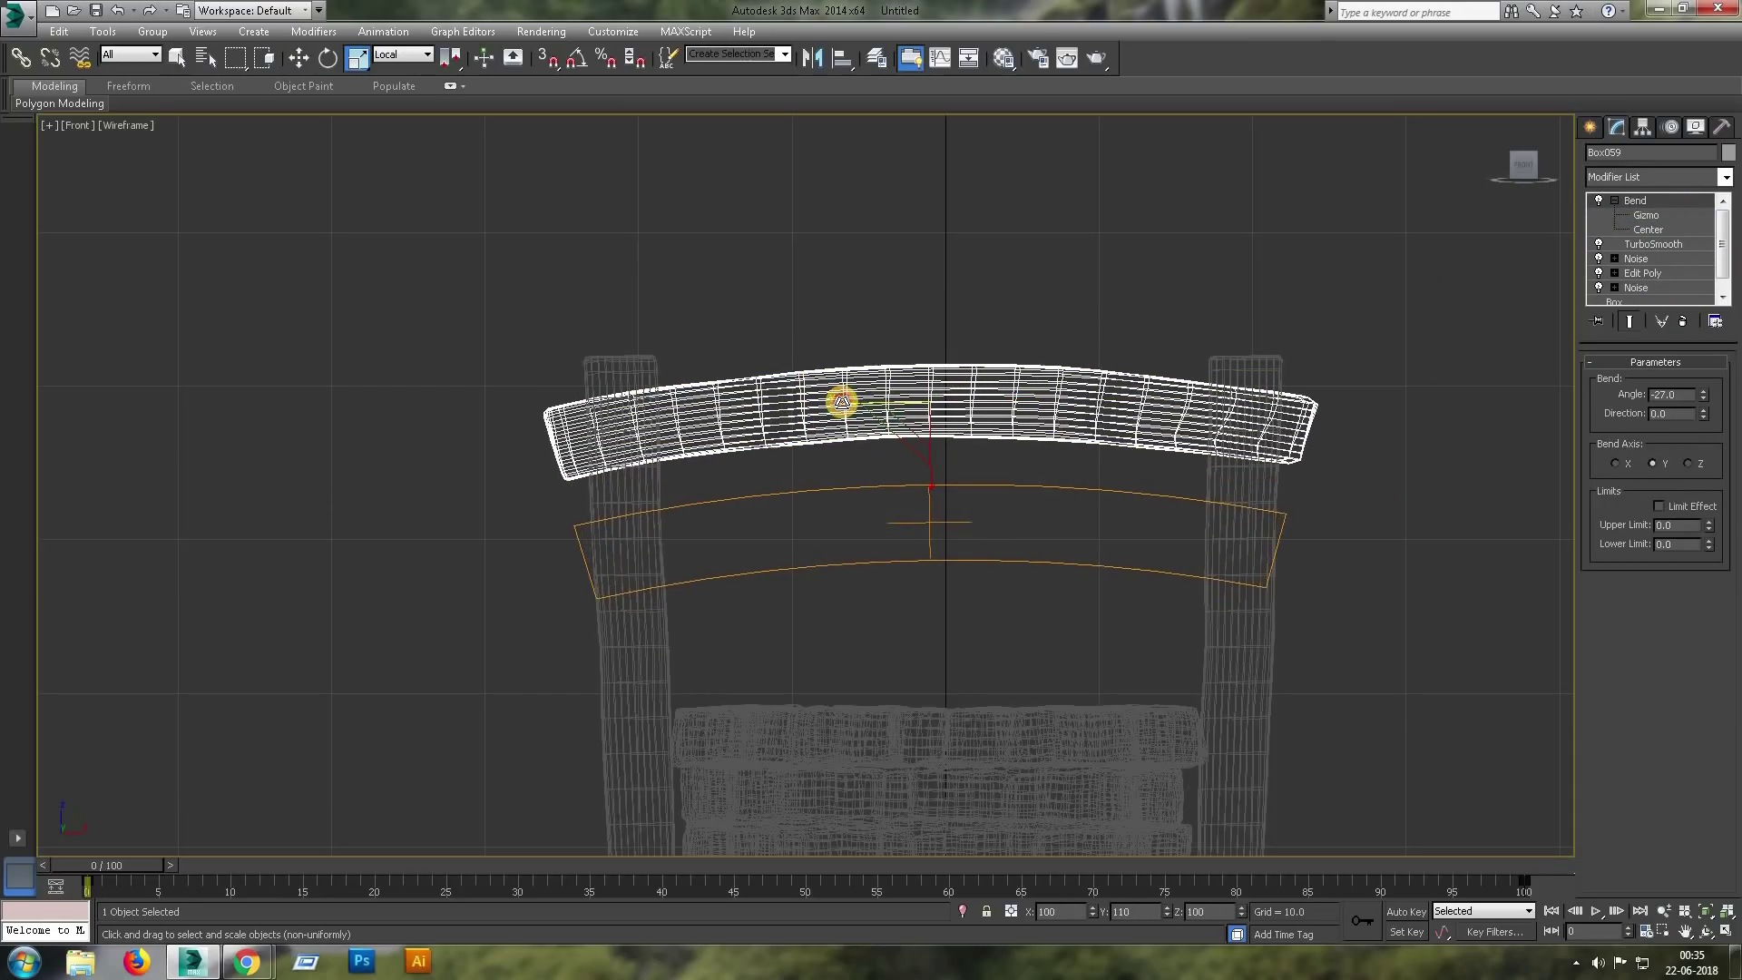
pyautogui.press('t')
pyautogui.press('w')
pyautogui.moveTo(689, 358); pyautogui.dragTo(712, 378)
pyautogui.keyDown('ctrl'); pyautogui.click(421, 405); pyautogui.keyUp('ctrl')
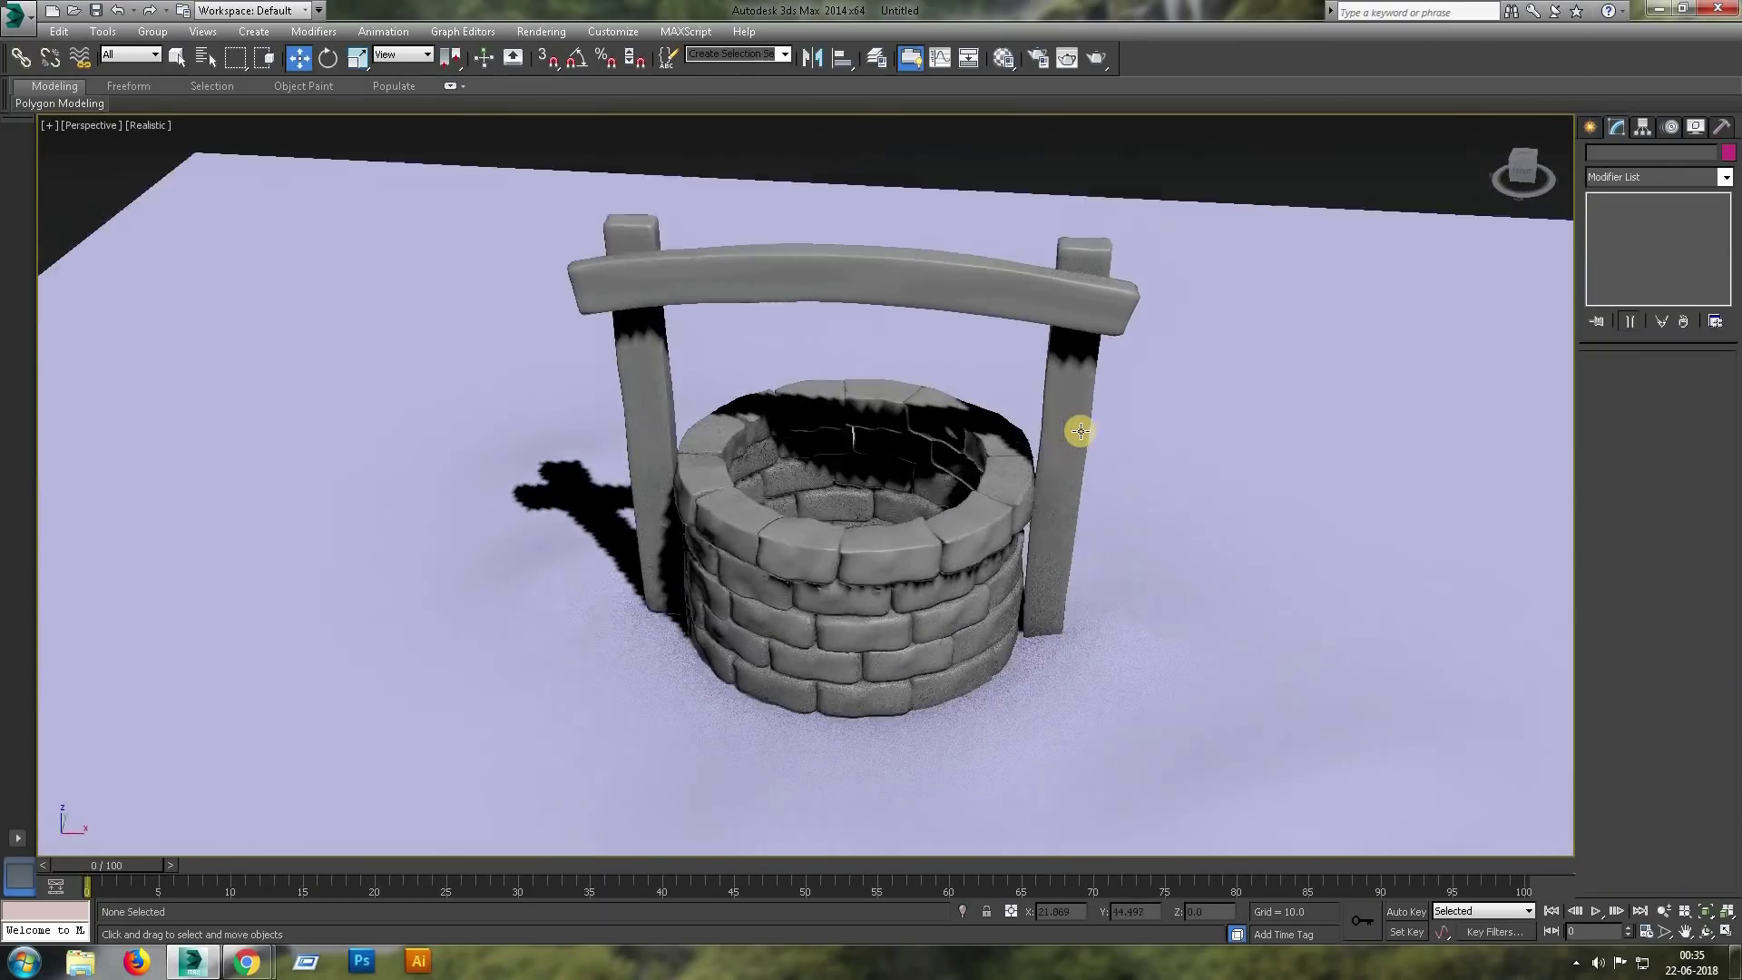
pyautogui.click(952, 299)
# Choose the Line tool under Create > Shapes > Splines.
pyautogui.click(1590, 126)
pyautogui.click(1617, 156)
pyautogui.click(1623, 257)
# Maximize the Left view and zoom in on the column and bucket.
pyautogui.hotkey('alt', 'w')
pyautogui.rightClick(575, 611)
pyautogui.hotkey('alt', 'w')
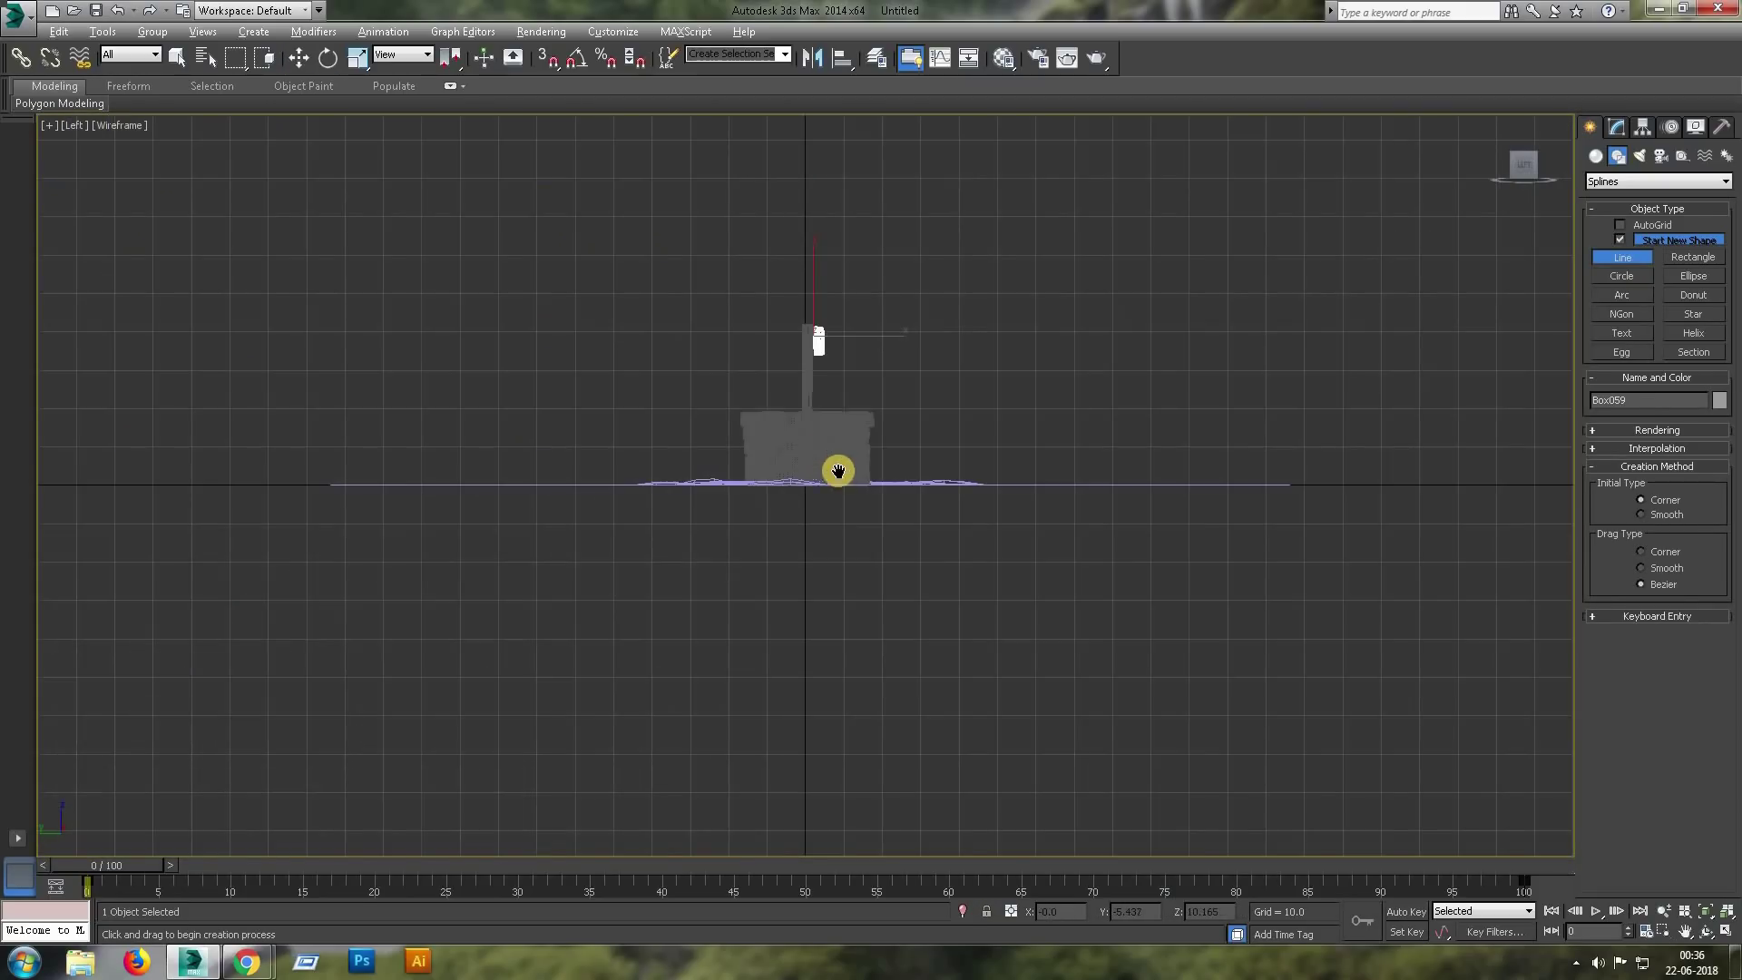
pyautogui.scroll(5, 874, 385)
pyautogui.scroll(2, 711, 408)
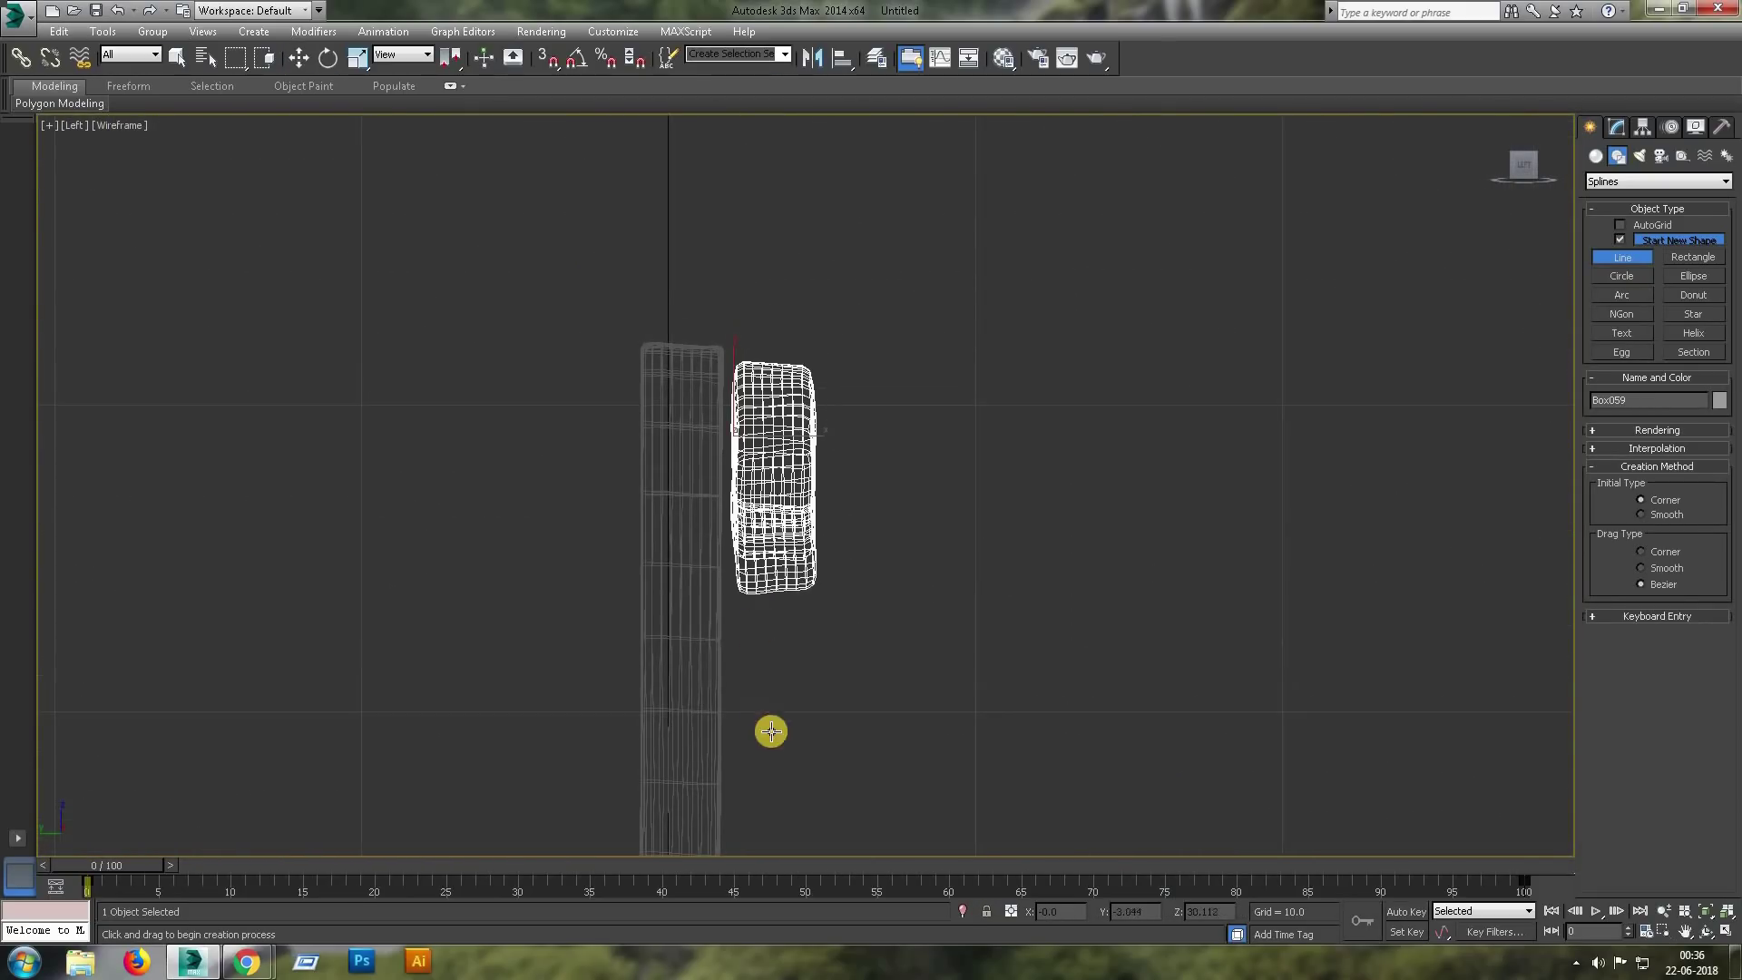
pyautogui.moveTo(774, 731); pyautogui.dragTo(752, 567, button='middle')
# Draw a rope Line spline looping around the crossbar and hanging down past the well wall.
pyautogui.click(821, 768)
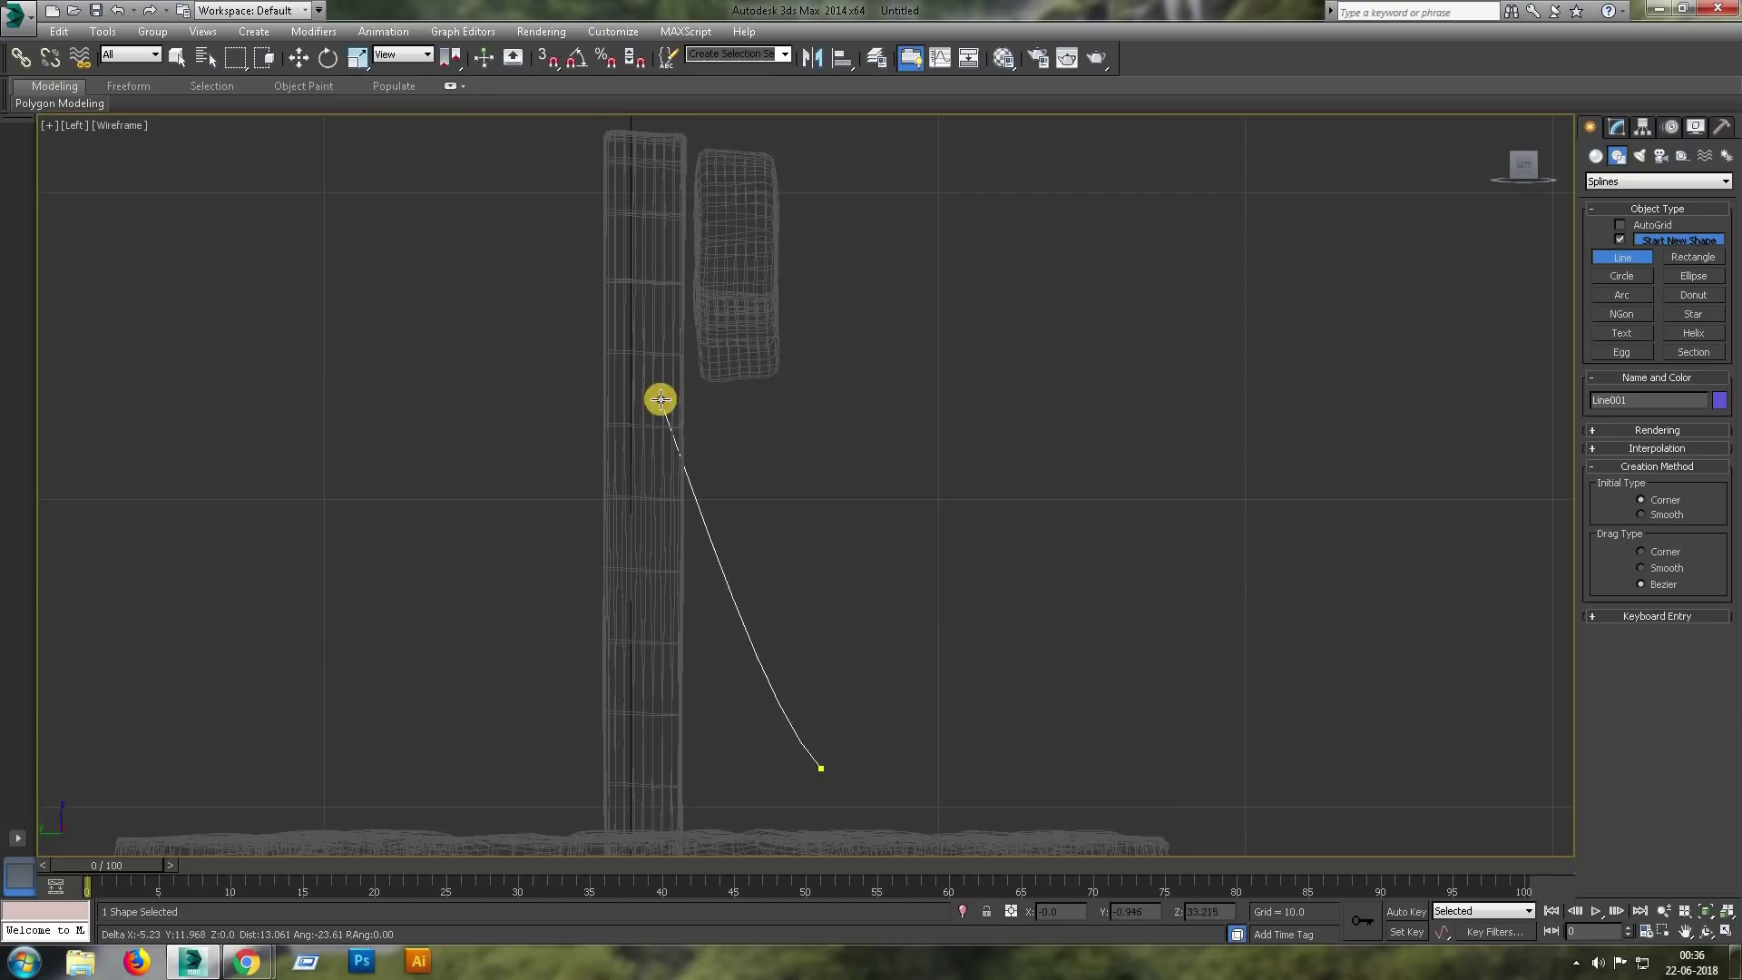
pyautogui.moveTo(661, 399); pyautogui.dragTo(704, 486, button='middle')
pyautogui.moveTo(704, 486); pyautogui.dragTo(699, 379)
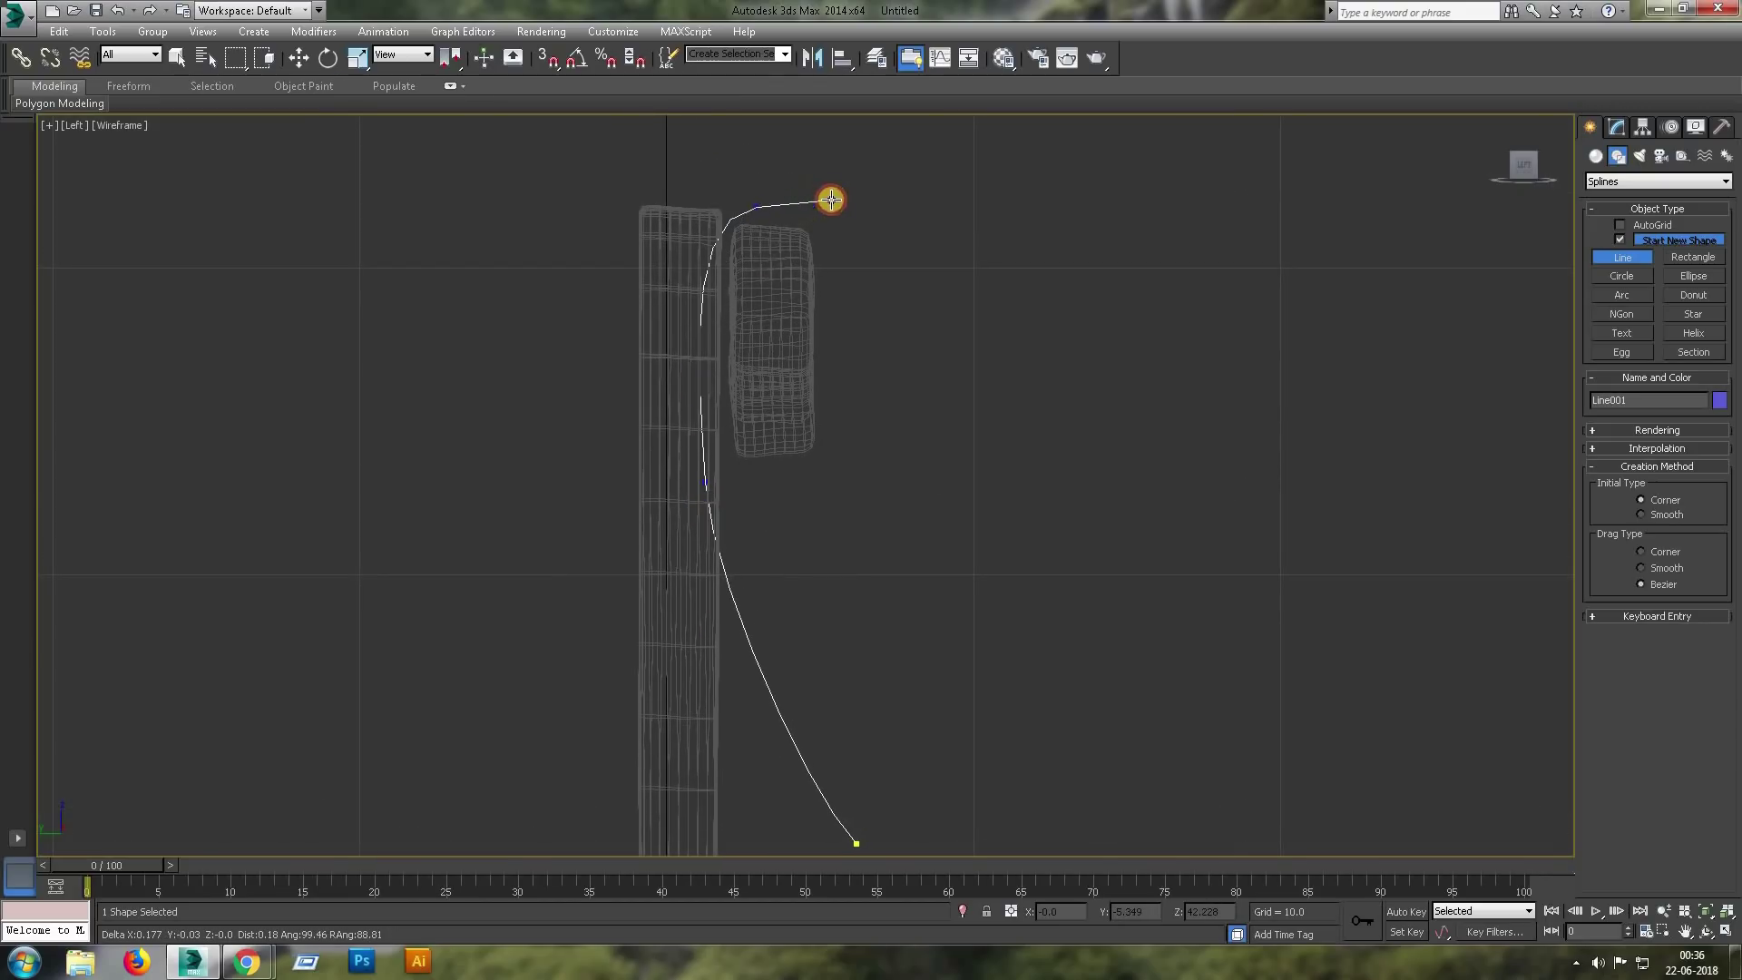
pyautogui.moveTo(834, 495); pyautogui.dragTo(835, 461)
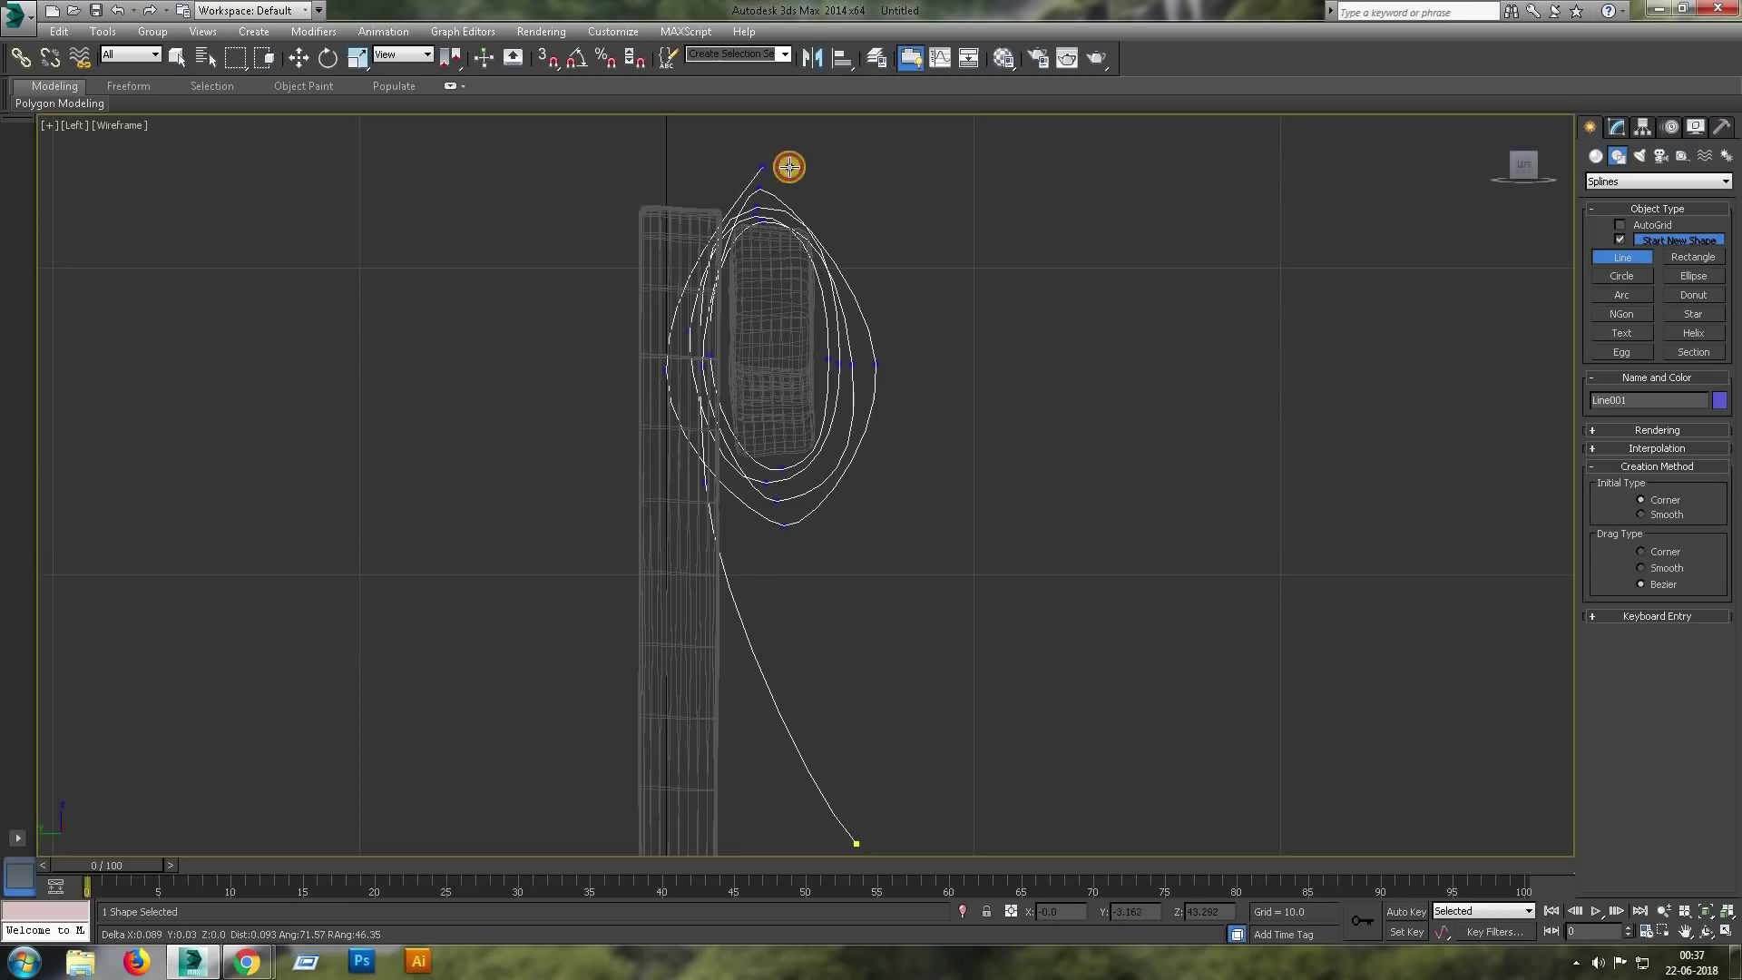
pyautogui.scroll(-2, 885, 391)
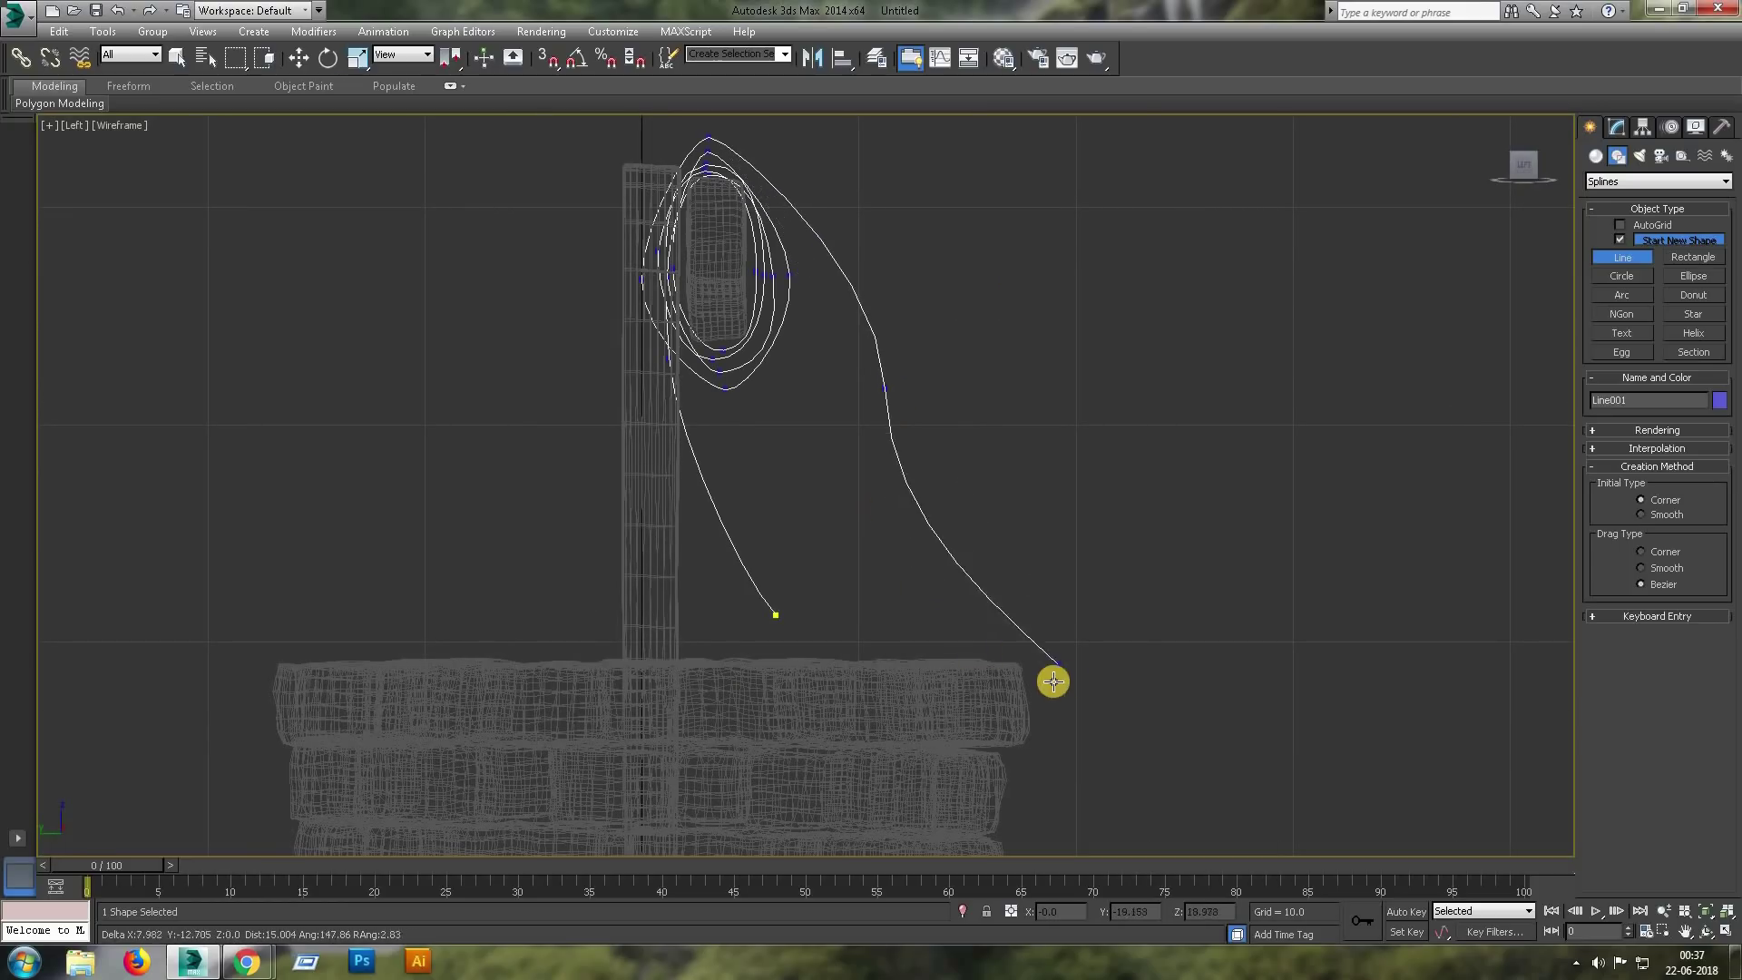
pyautogui.moveTo(1147, 807); pyautogui.dragTo(977, 505, button='middle')
pyautogui.click(994, 590)
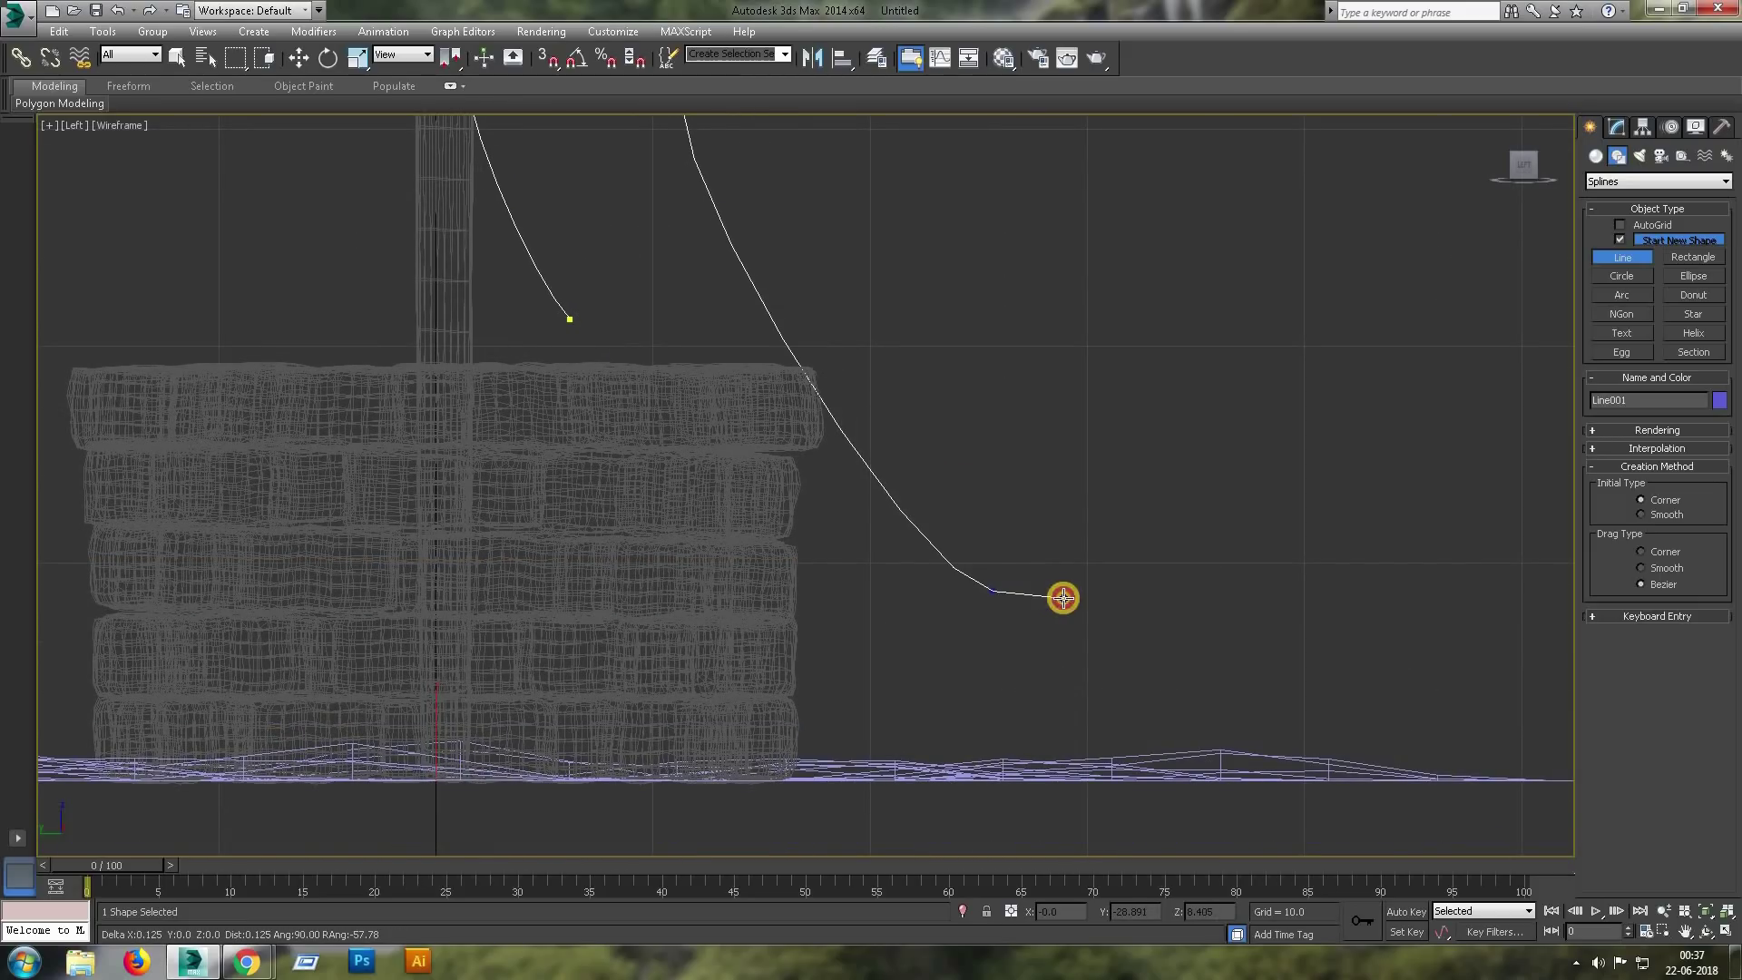
pyautogui.rightClick(854, 448)
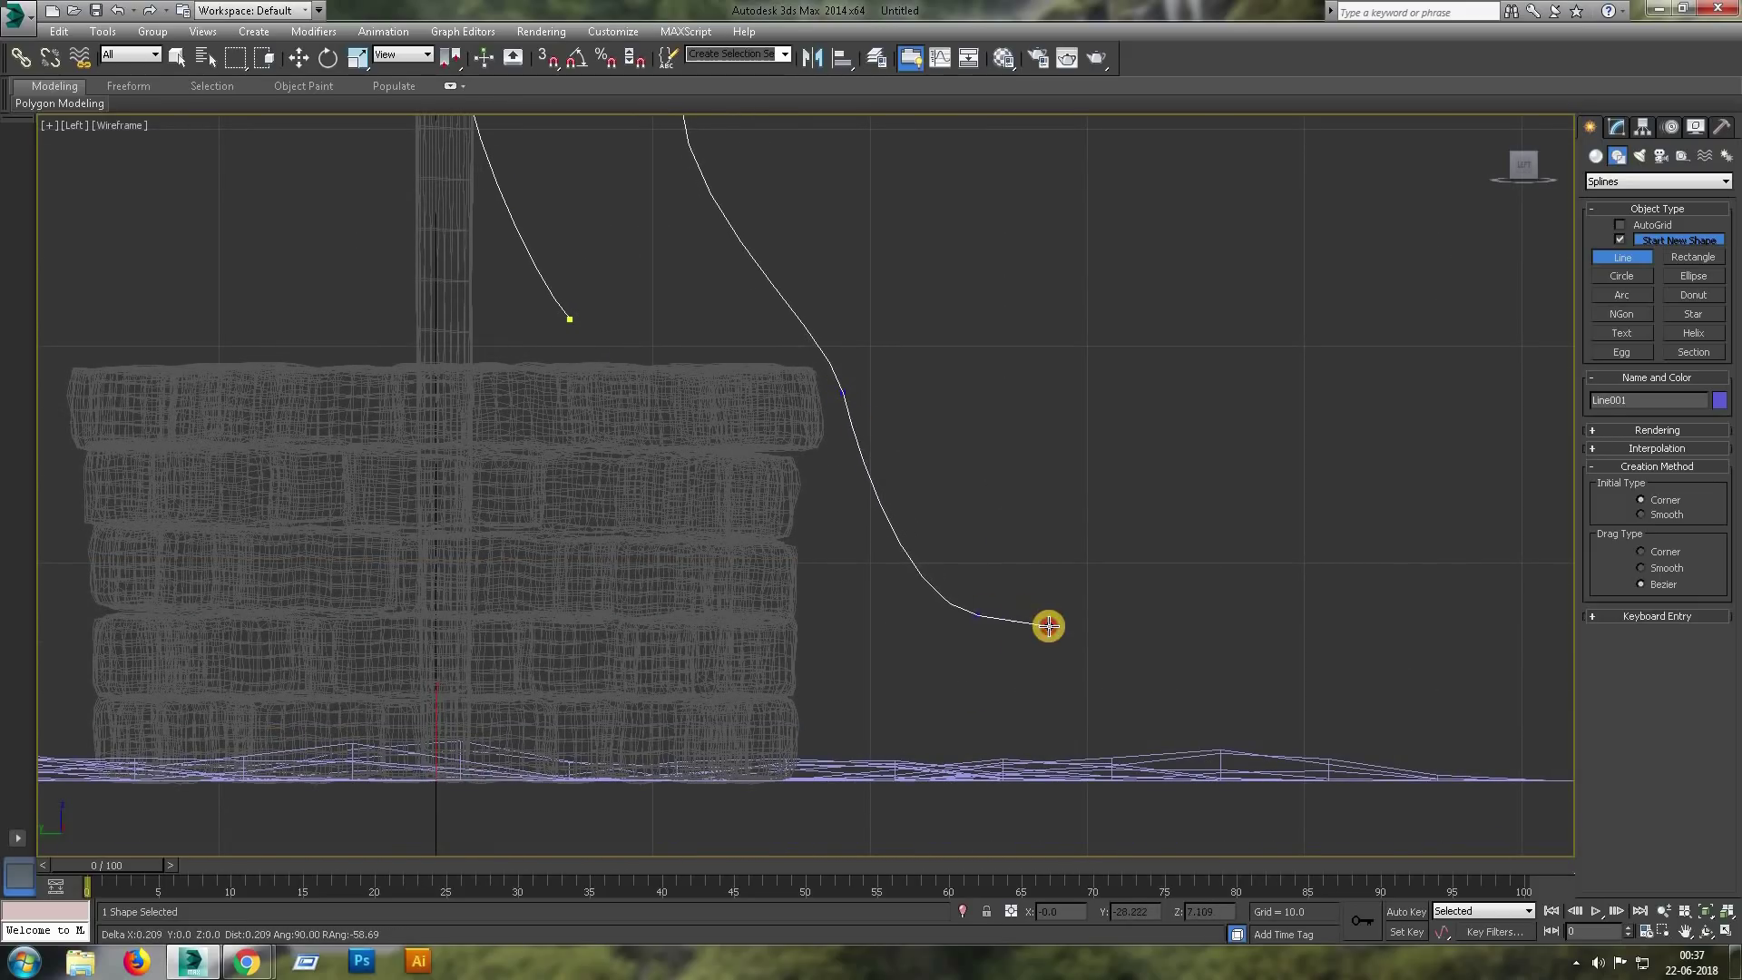
pyautogui.rightClick(1048, 625)
pyautogui.moveTo(924, 528); pyautogui.dragTo(948, 733, button='middle')
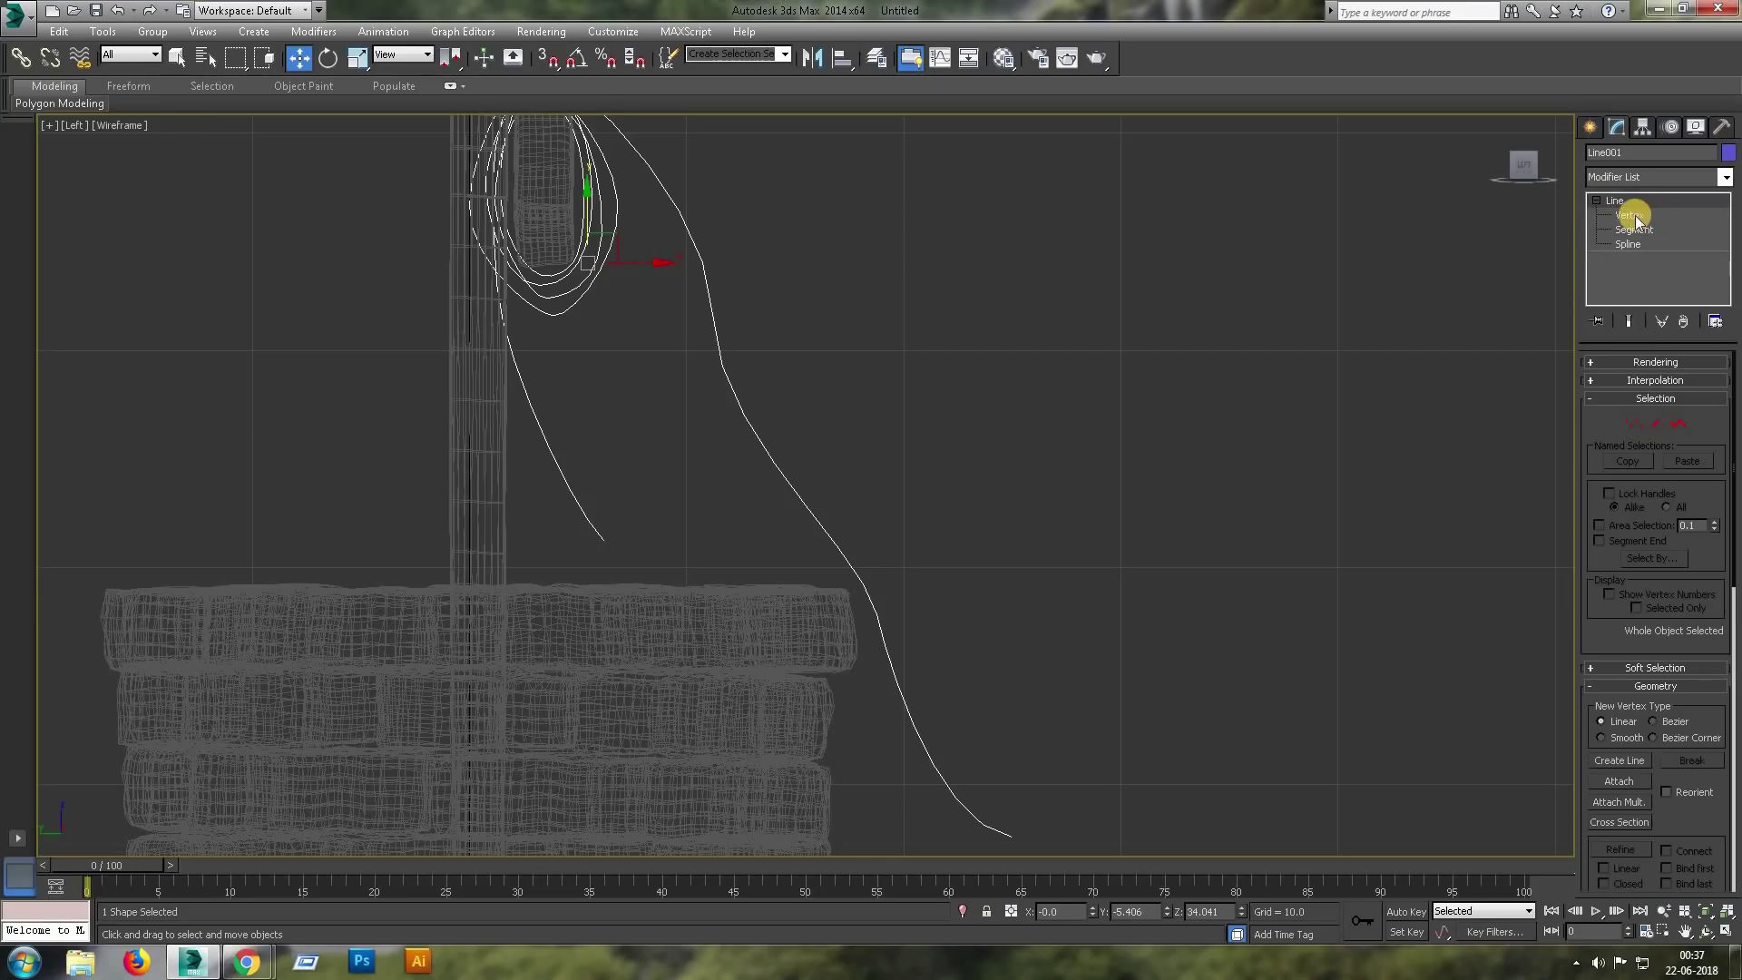
# Enter Vertex sub-object mode on the rope and zoom the Left view onto the coils.
pyautogui.click(1634, 215)
pyautogui.moveTo(543, 504); pyautogui.dragTo(610, 638, button='middle')
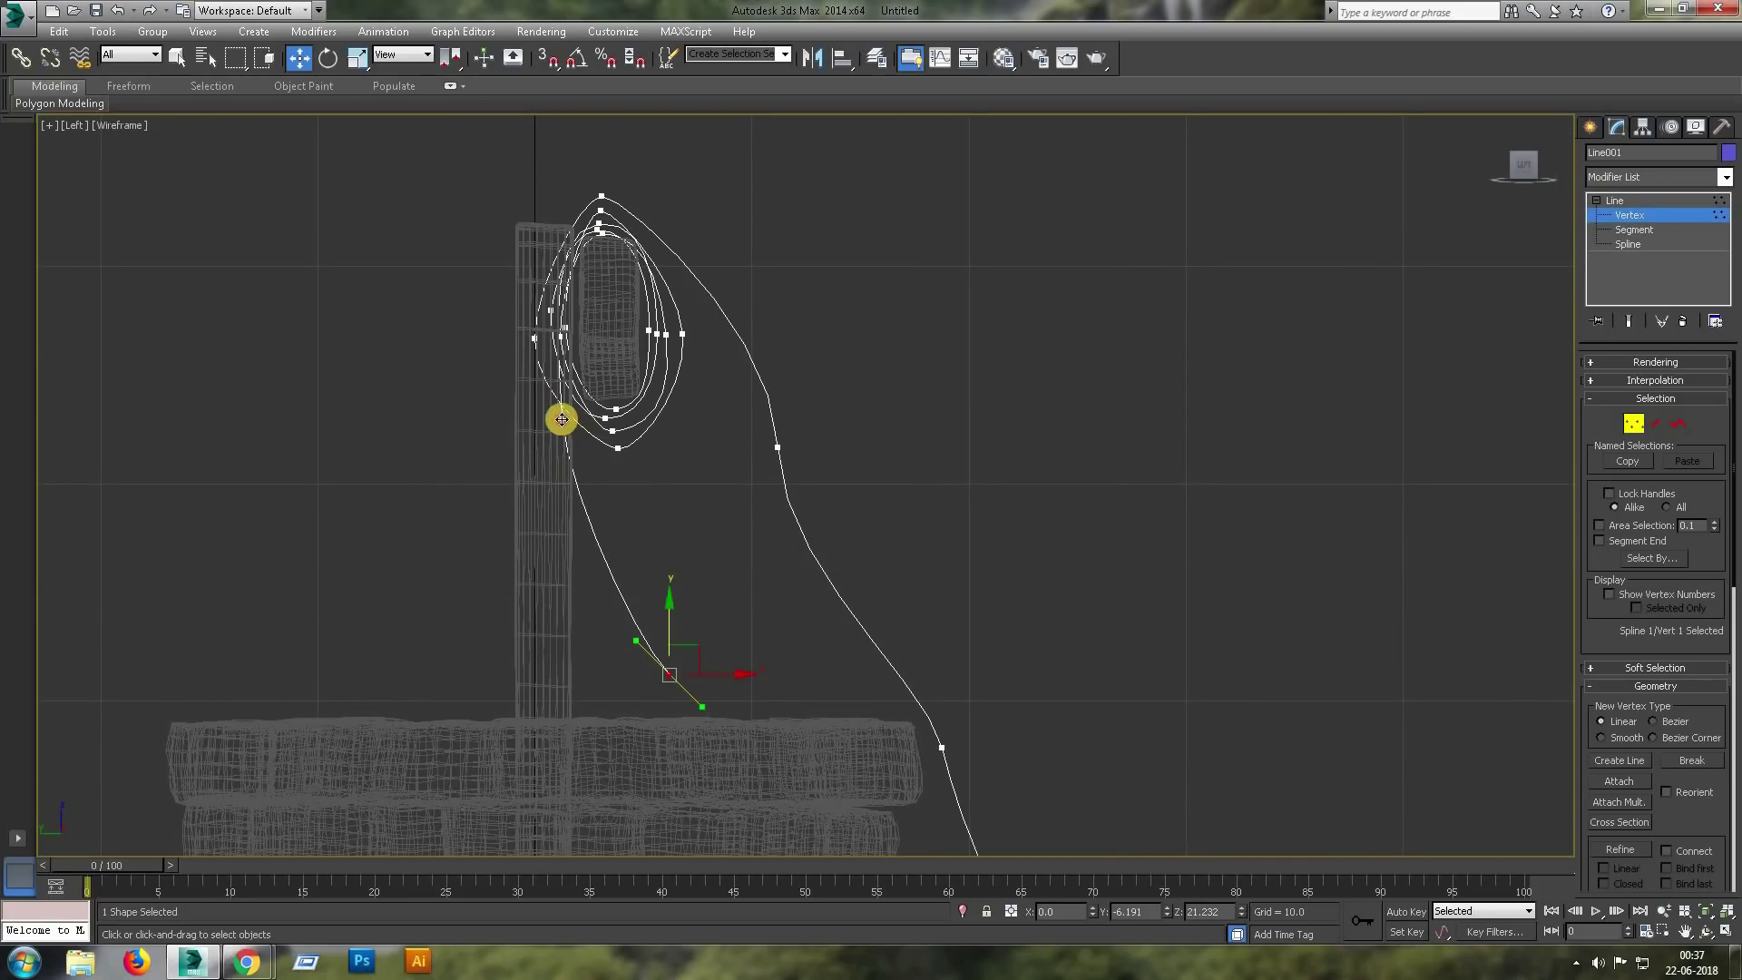
pyautogui.hotkey('alt', 'w')
pyautogui.click(1194, 290)
pyautogui.hotkey('alt', 'w')
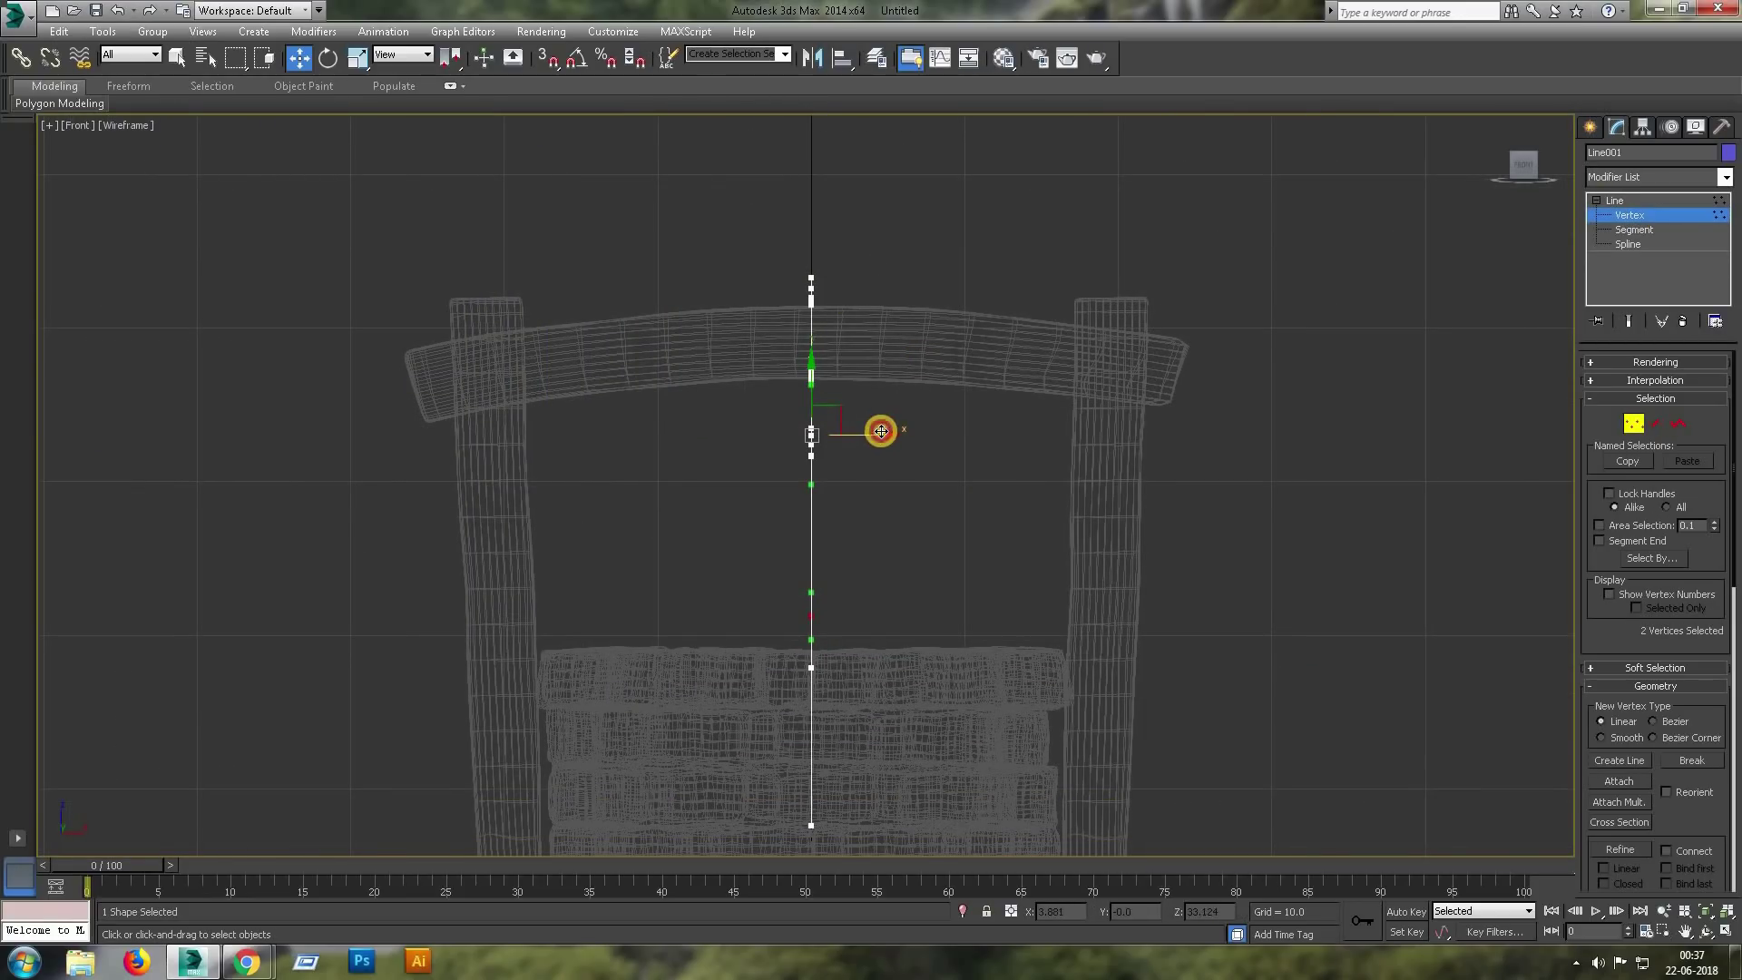
pyautogui.scroll(1, 944, 431)
pyautogui.hotkey('alt', 'w')
pyautogui.rightClick(514, 645)
pyautogui.hotkey('alt', 'w')
pyautogui.scroll(2, 538, 383)
pyautogui.scroll(1, 630, 611)
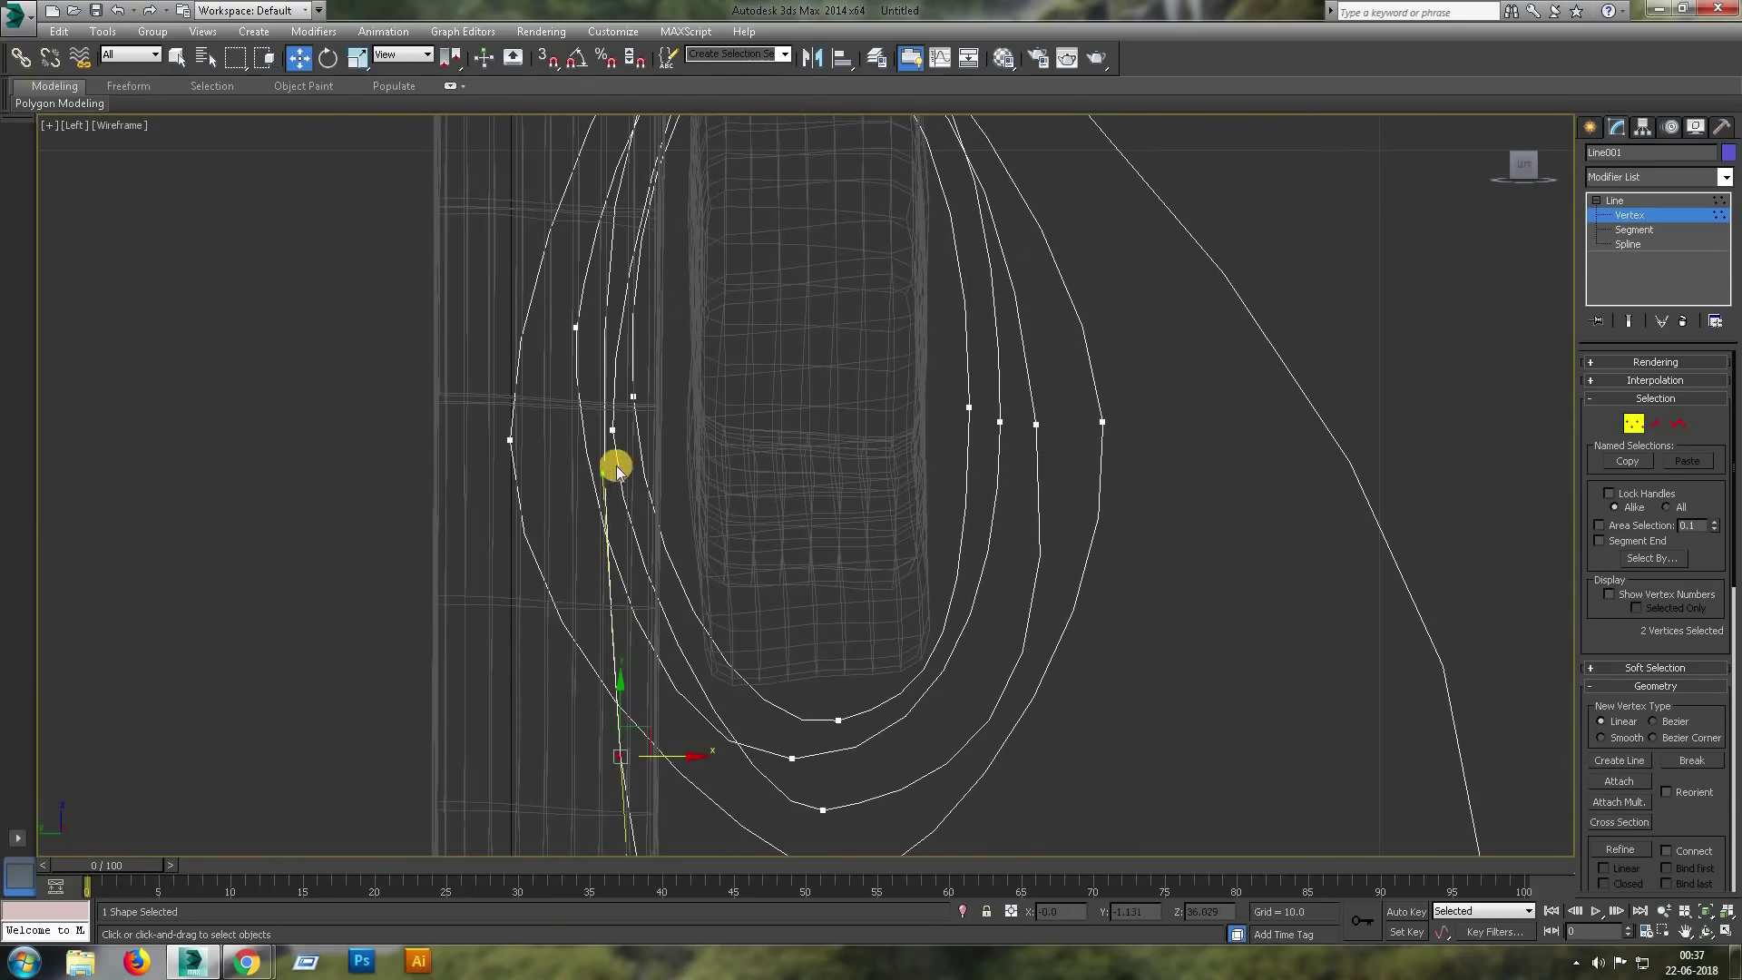
pyautogui.scroll(-1, 623, 506)
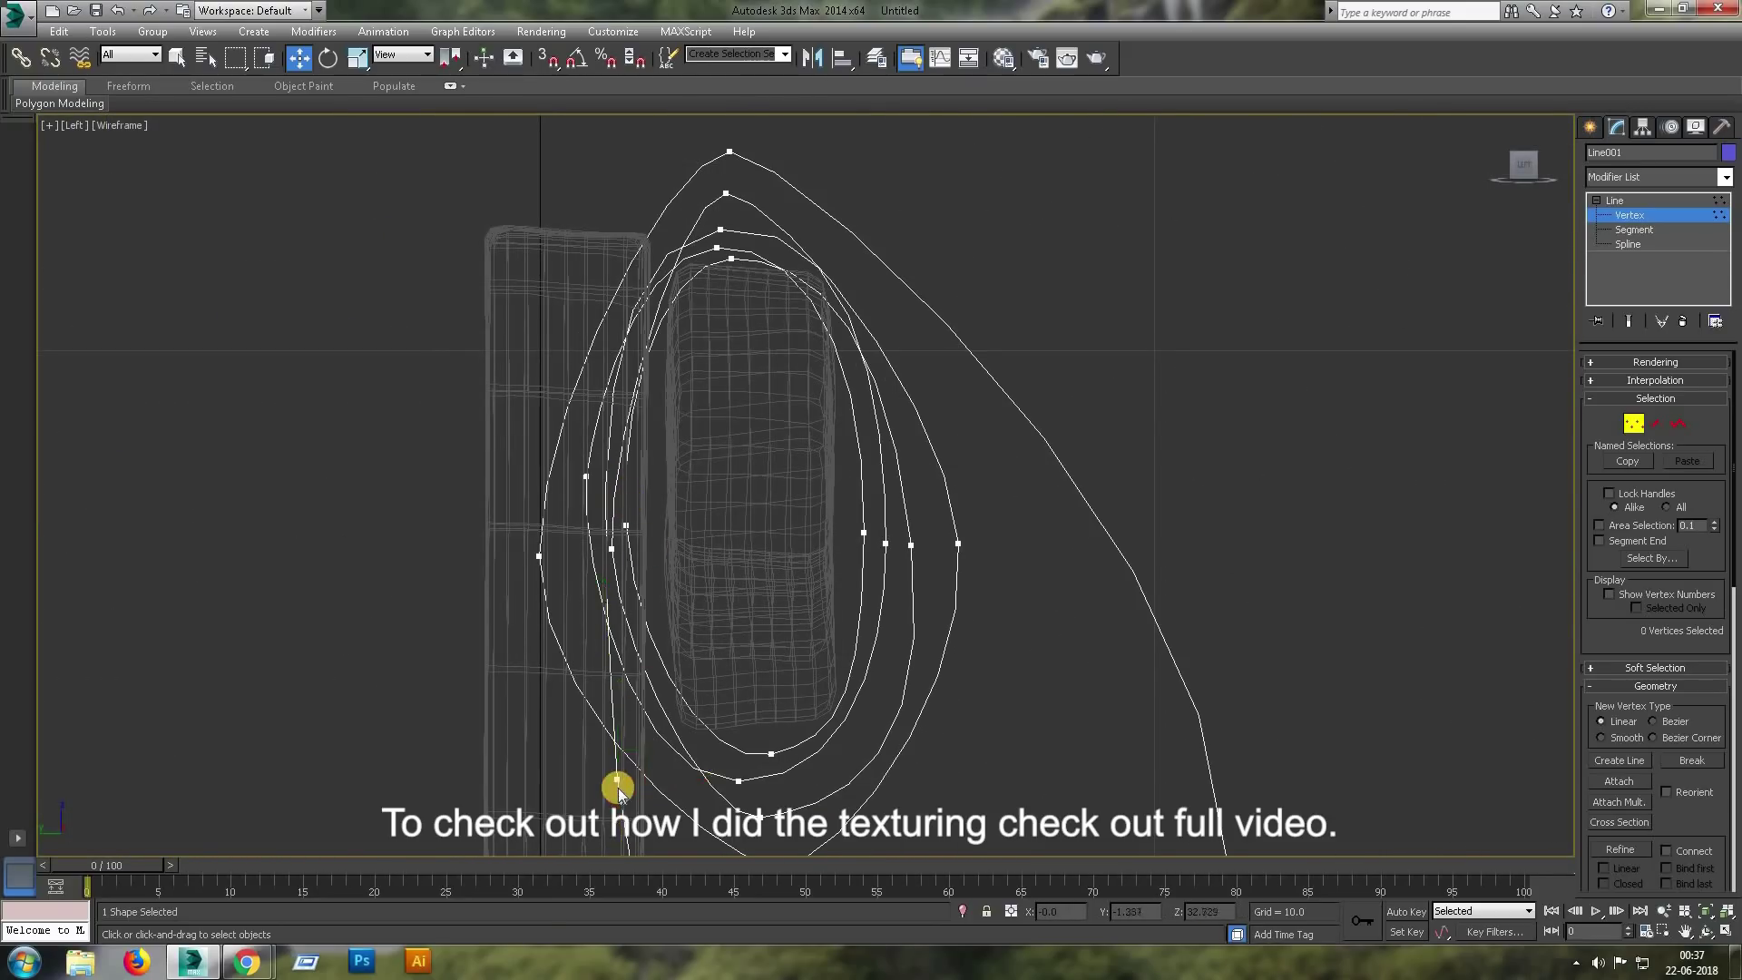
# Pull the coil's top vertex right in the Front view to bend the rope.
pyautogui.click(718, 229)
pyautogui.press('f')
pyautogui.moveTo(841, 233); pyautogui.dragTo(917, 230)
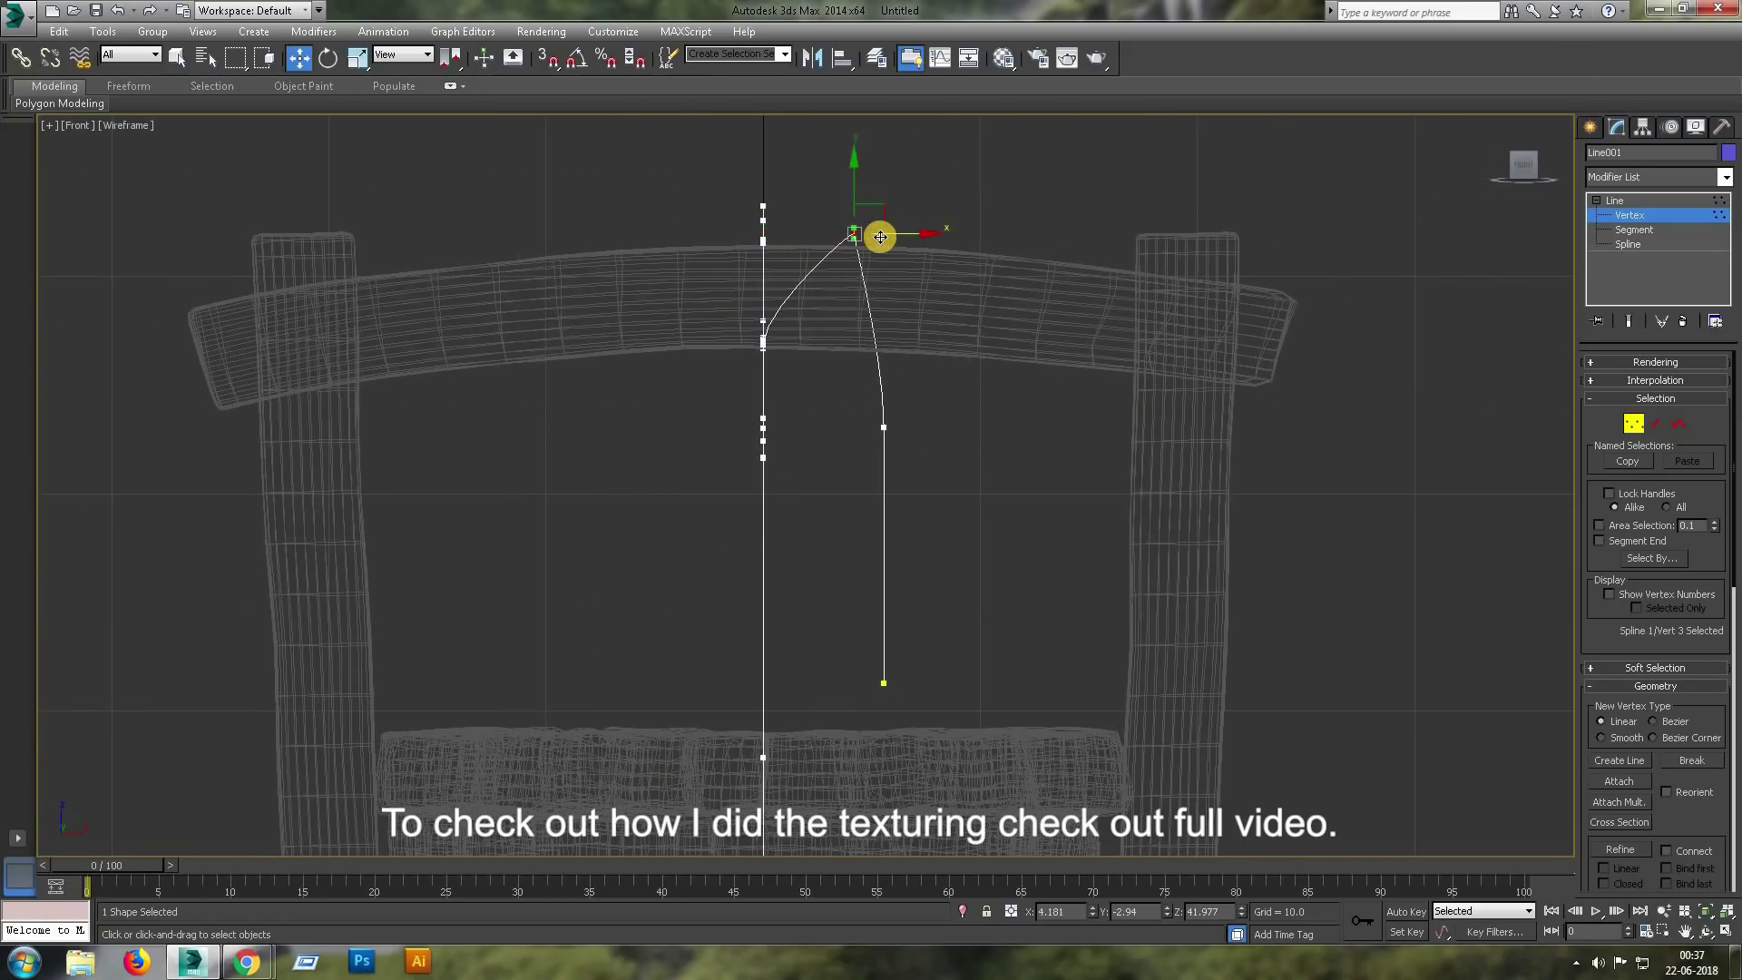
pyautogui.scroll(2, 871, 233)
pyautogui.press('e')
pyautogui.scroll(-2, 849, 363)
pyautogui.click(876, 368)
pyautogui.press('w')
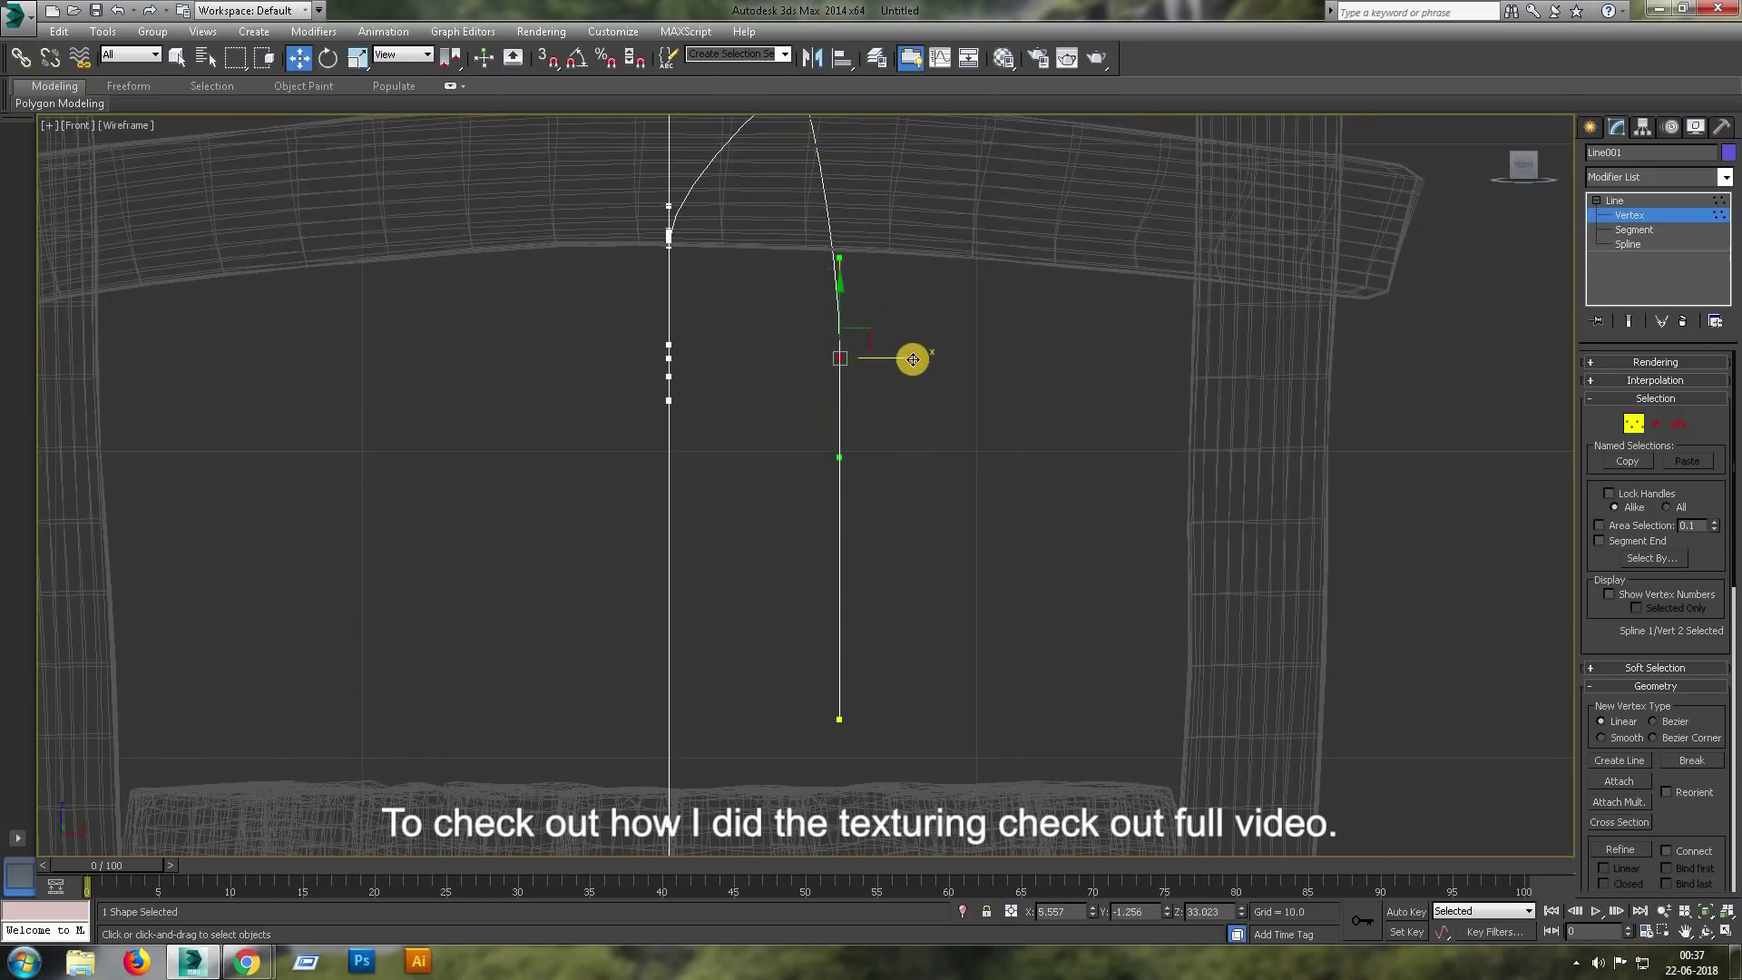
pyautogui.scroll(2, 786, 384)
pyautogui.scroll(2, 786, 384)
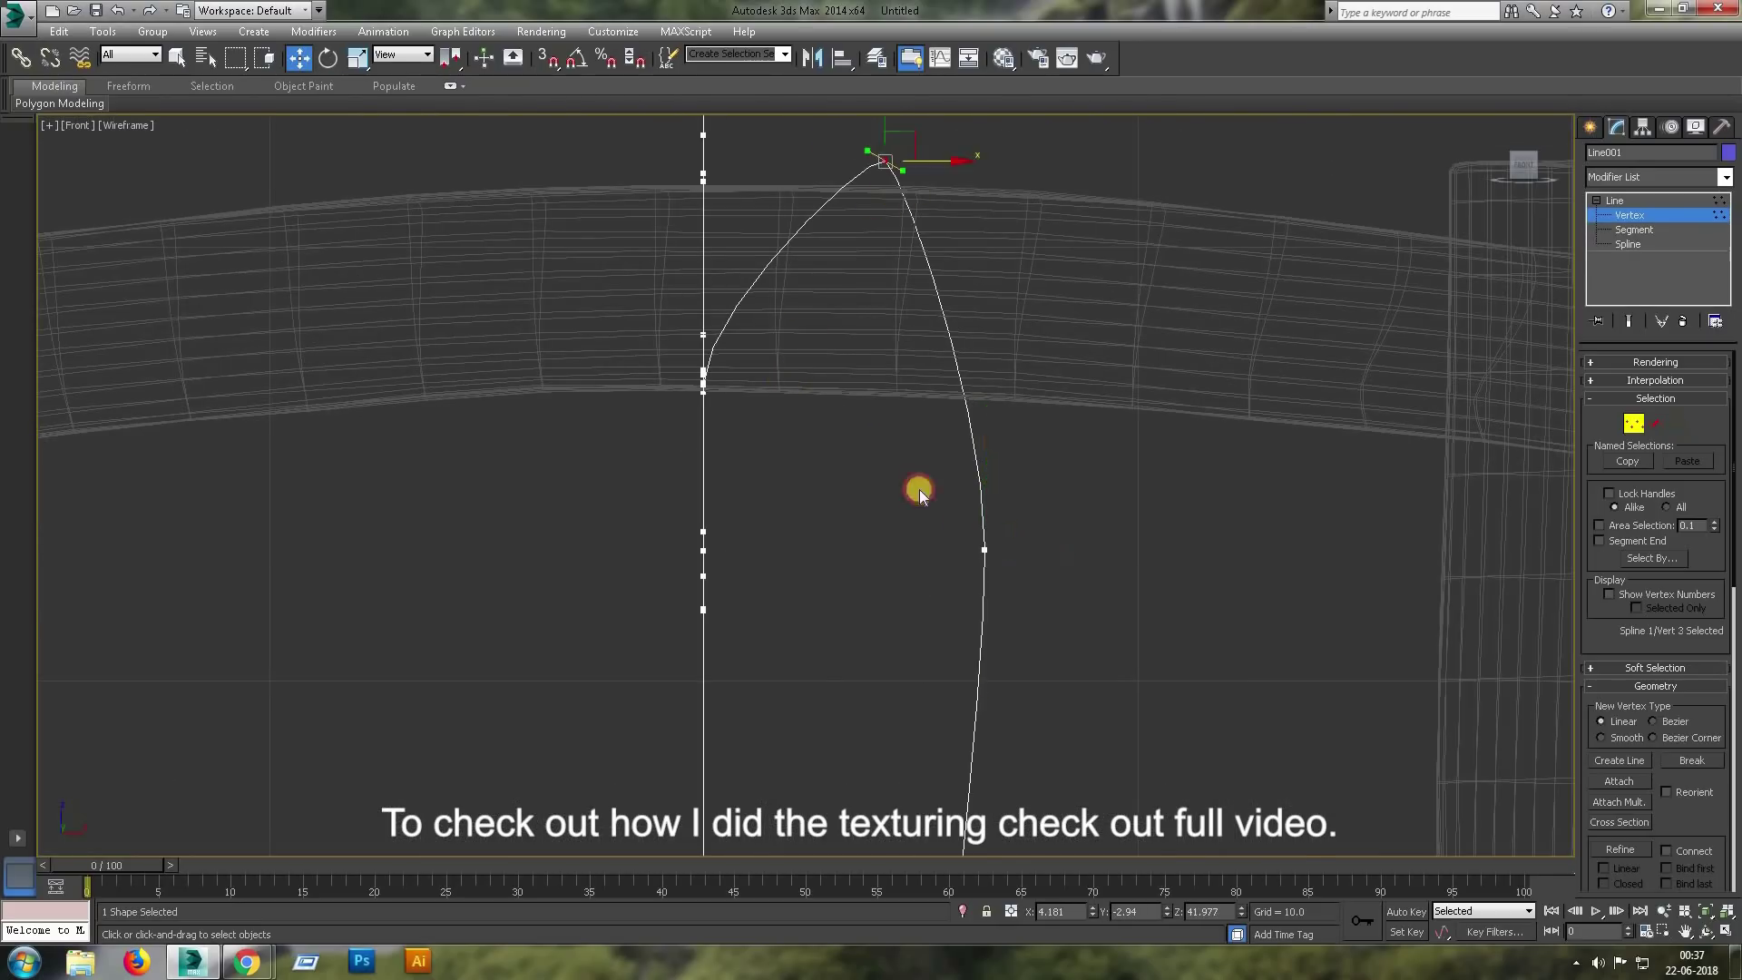
# In the Perspective view, slide the next coil vertex sideways along the beam.
pyautogui.hotkey('alt', 'w')
pyautogui.hotkey('alt', 'w')
pyautogui.scroll(5, 1013, 566)
pyautogui.scroll(2, 1004, 555)
pyautogui.moveTo(1016, 612)
pyautogui.keyDown('alt'); pyautogui.mouseDown(button='middle')
pyautogui.moveTo(928, 607)
pyautogui.moveTo(897, 628)
pyautogui.moveTo(699, 603)
pyautogui.mouseUp(button='middle'); pyautogui.keyUp('alt')
pyautogui.click(719, 568)
pyautogui.moveTo(918, 602)
pyautogui.keyDown('alt'); pyautogui.mouseDown(button='middle')
pyautogui.moveTo(903, 549)
pyautogui.moveTo(792, 688)
pyautogui.mouseUp(button='middle'); pyautogui.keyUp('alt')
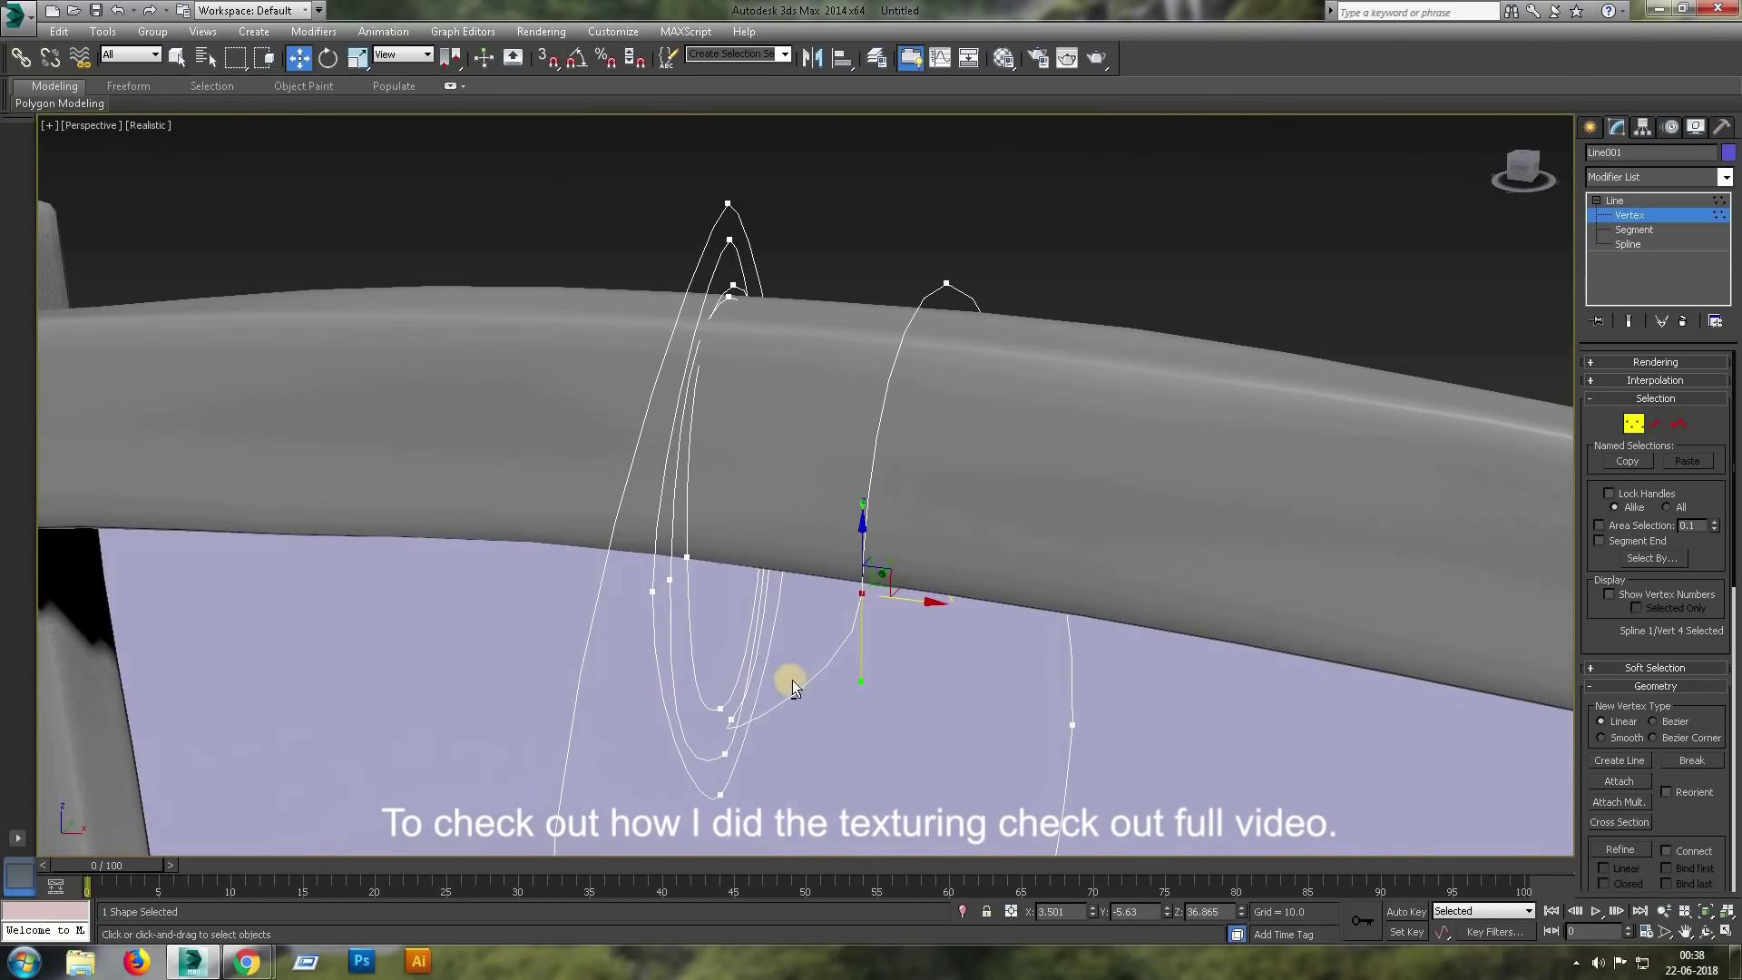
pyautogui.moveTo(1043, 603)
pyautogui.keyDown('alt'); pyautogui.mouseDown(button='middle')
pyautogui.moveTo(817, 629)
pyautogui.moveTo(982, 453)
pyautogui.mouseUp(button='middle'); pyautogui.keyUp('alt')
pyautogui.moveTo(998, 434); pyautogui.dragTo(832, 427)
pyautogui.moveTo(833, 427)
pyautogui.keyDown('alt'); pyautogui.mouseDown(button='middle')
pyautogui.moveTo(933, 178)
pyautogui.moveTo(985, 199)
pyautogui.moveTo(745, 185)
pyautogui.moveTo(701, 452)
pyautogui.moveTo(783, 467)
pyautogui.mouseUp(button='middle'); pyautogui.keyUp('alt')
# Shift another coil vertex right and turn its tangent.
pyautogui.click(751, 190)
pyautogui.press('e')
pyautogui.moveTo(789, 452)
pyautogui.mouseDown()
pyautogui.moveTo(803, 409)
pyautogui.moveTo(782, 300)
pyautogui.mouseUp()
pyautogui.press('w')
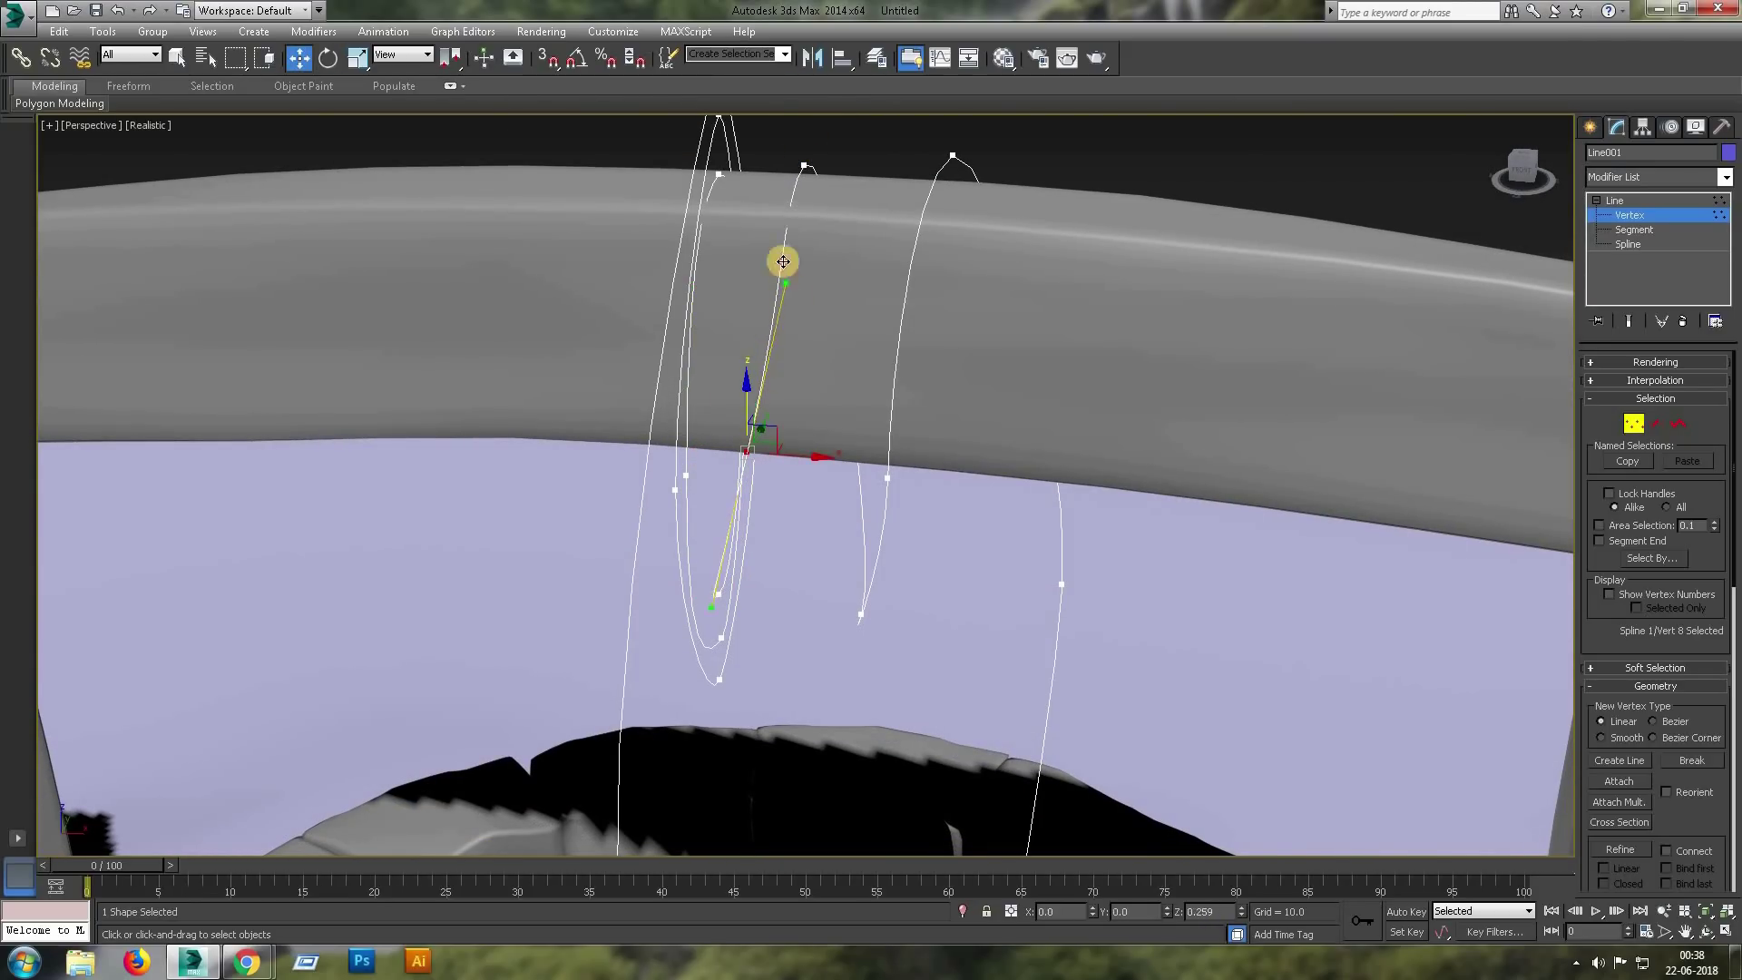
# Set the rope's render Thickness to 0.4, then untick Enable In Renderer and Viewport.
pyautogui.click(1655, 361)
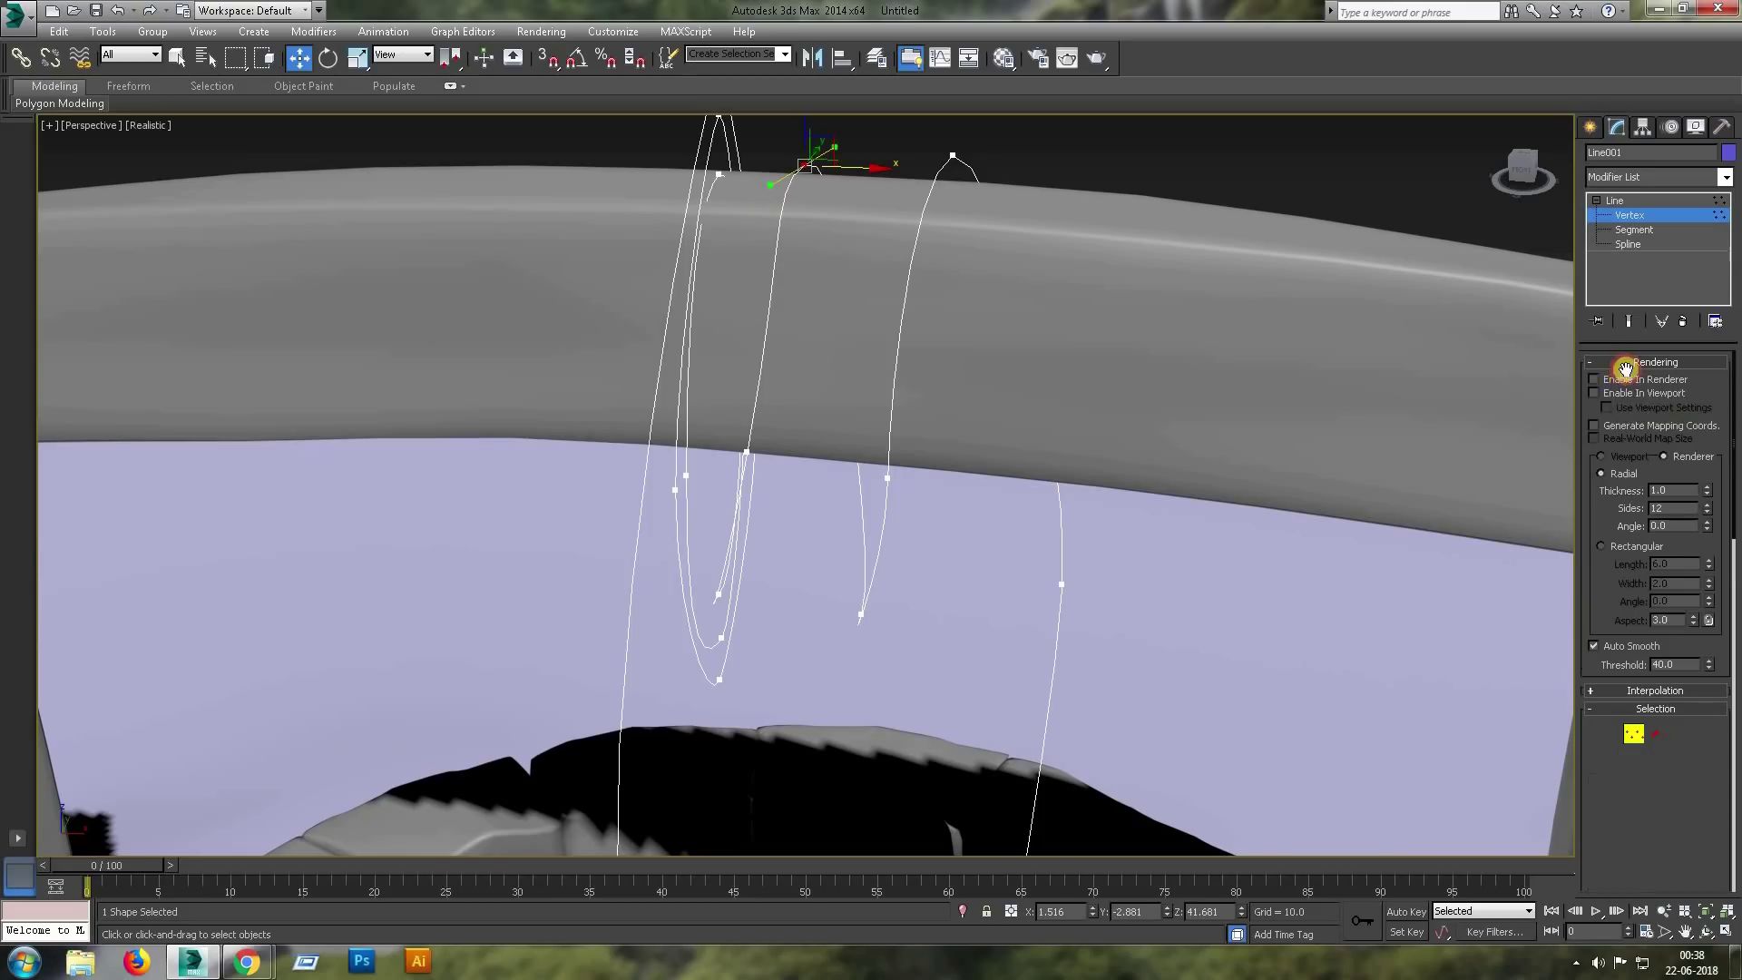
pyautogui.click(1595, 378)
pyautogui.click(1595, 392)
pyautogui.moveTo(1707, 490); pyautogui.dragTo(1707, 544)
pyautogui.scroll(-3, 825, 532)
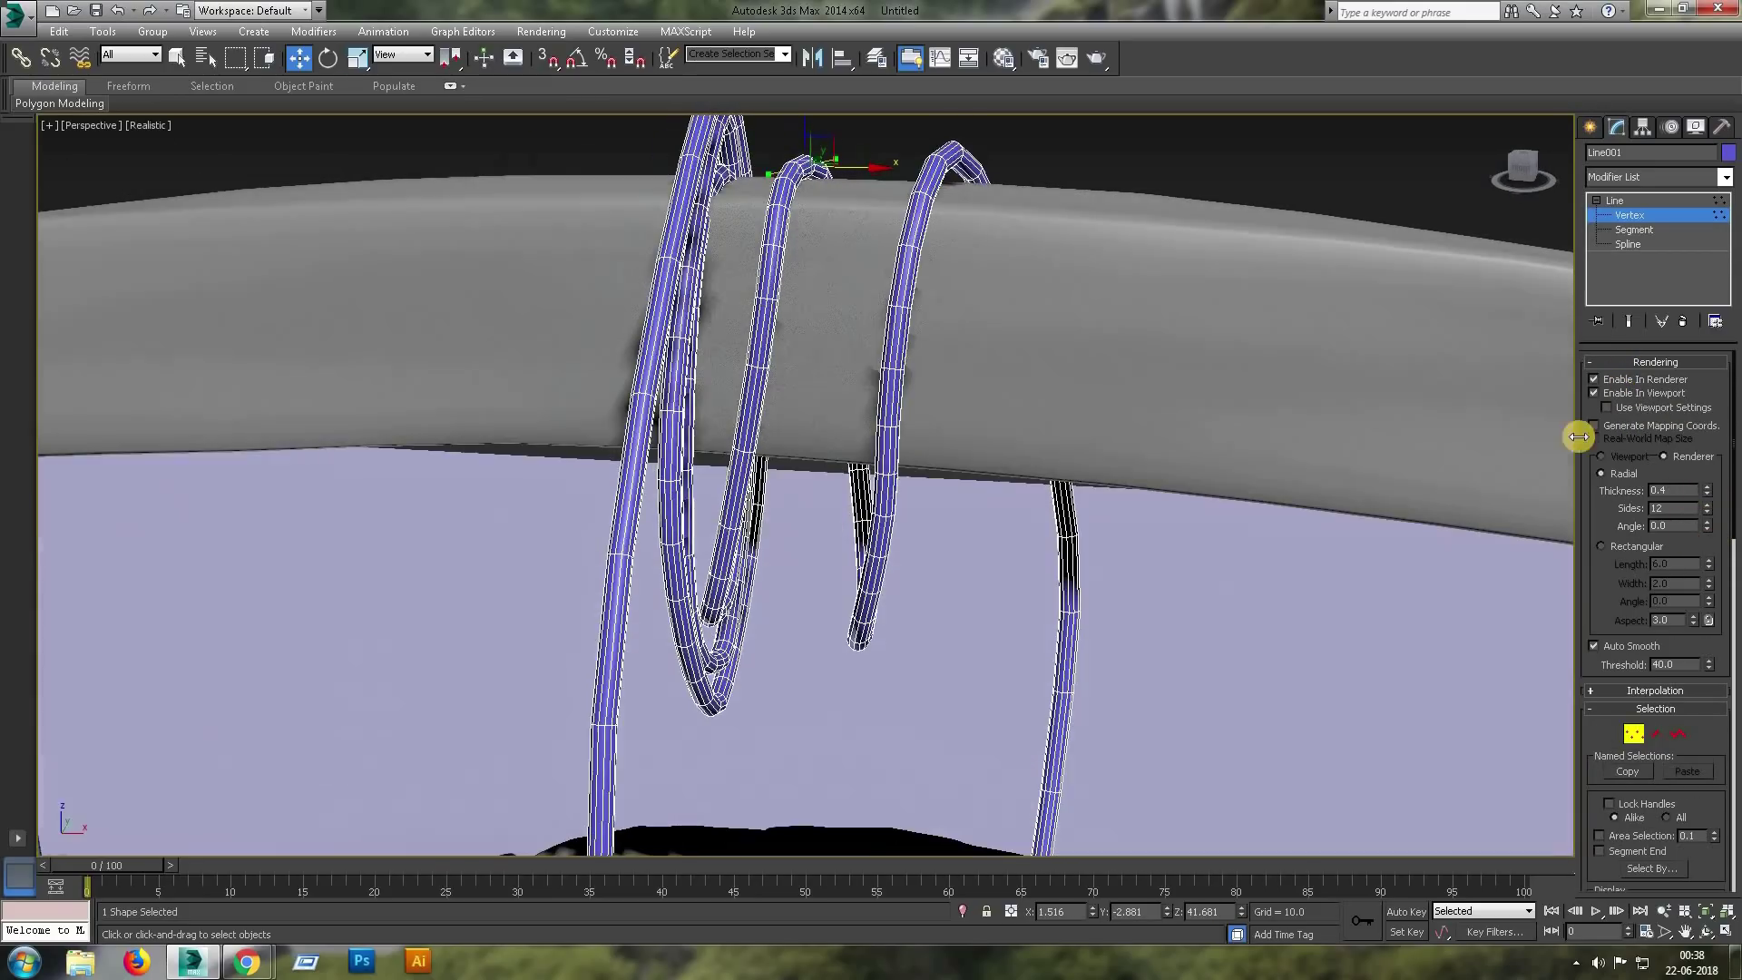
pyautogui.click(1594, 379)
pyautogui.click(1594, 392)
pyautogui.scroll(-2, 716, 607)
pyautogui.scroll(-2, 802, 493)
# Region-select the coil vertices in the Front view and shift them right along the beam.
pyautogui.click(799, 495)
pyautogui.scroll(3, 802, 493)
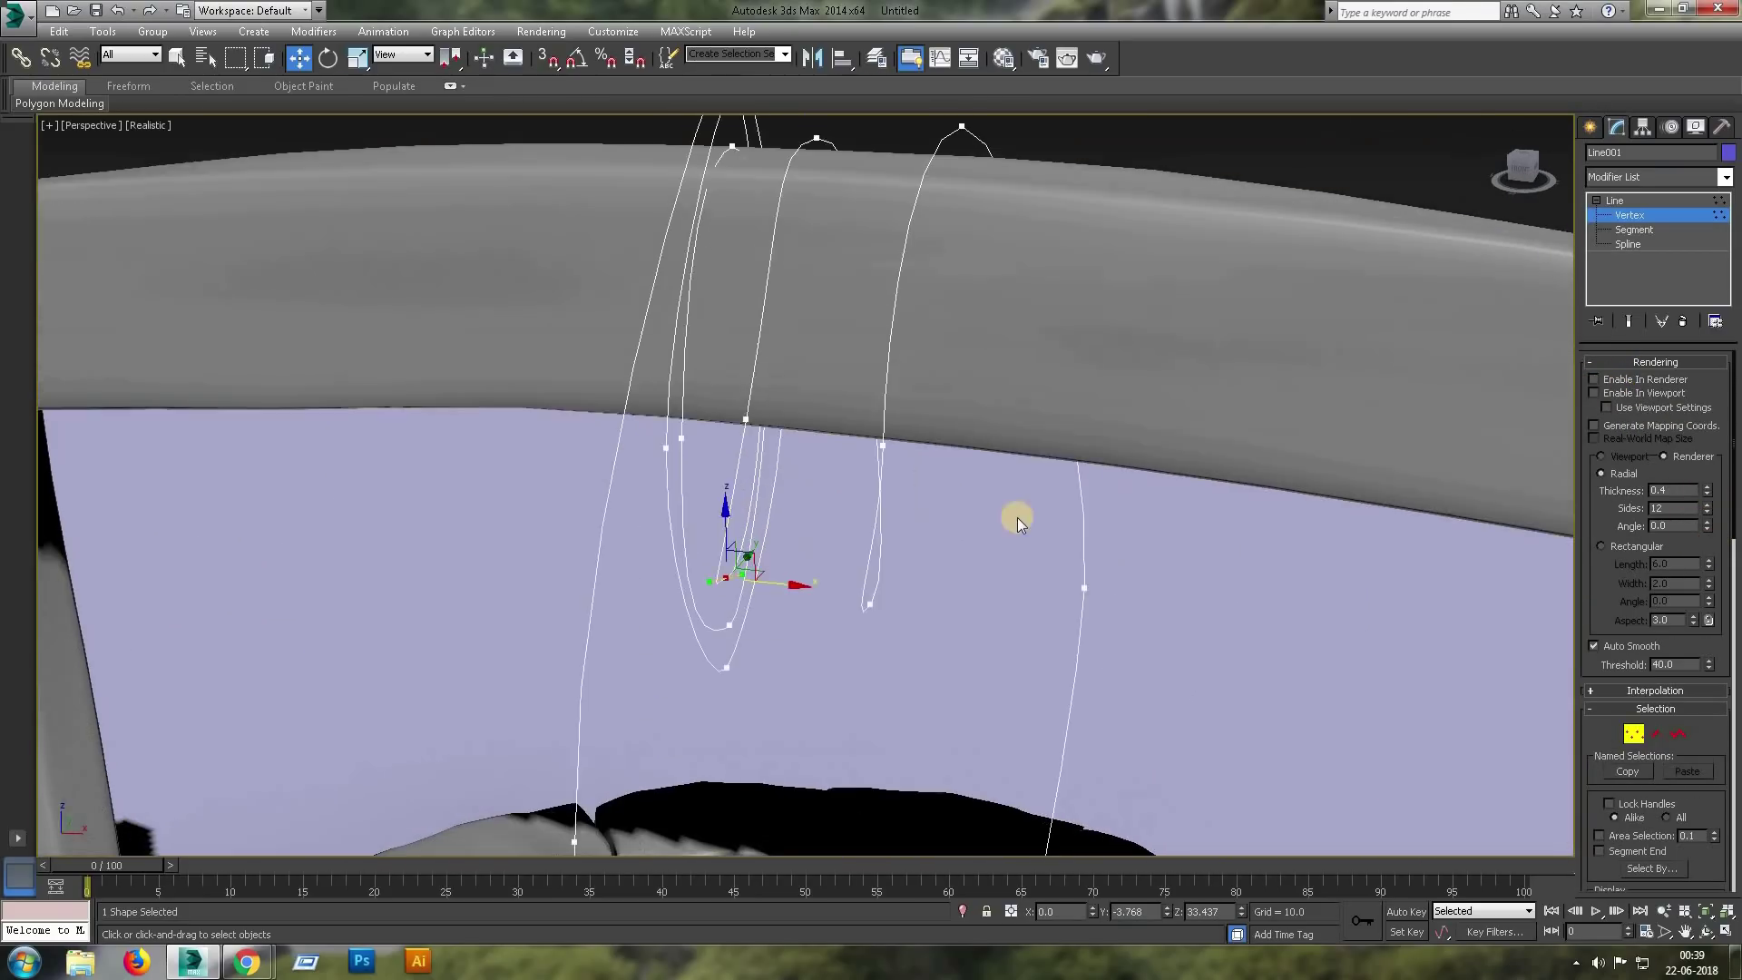
pyautogui.press('f')
pyautogui.scroll(2, 931, 440)
pyautogui.moveTo(1074, 552); pyautogui.dragTo(845, 148)
pyautogui.moveTo(1101, 456); pyautogui.dragTo(1126, 455)
pyautogui.click(1053, 413)
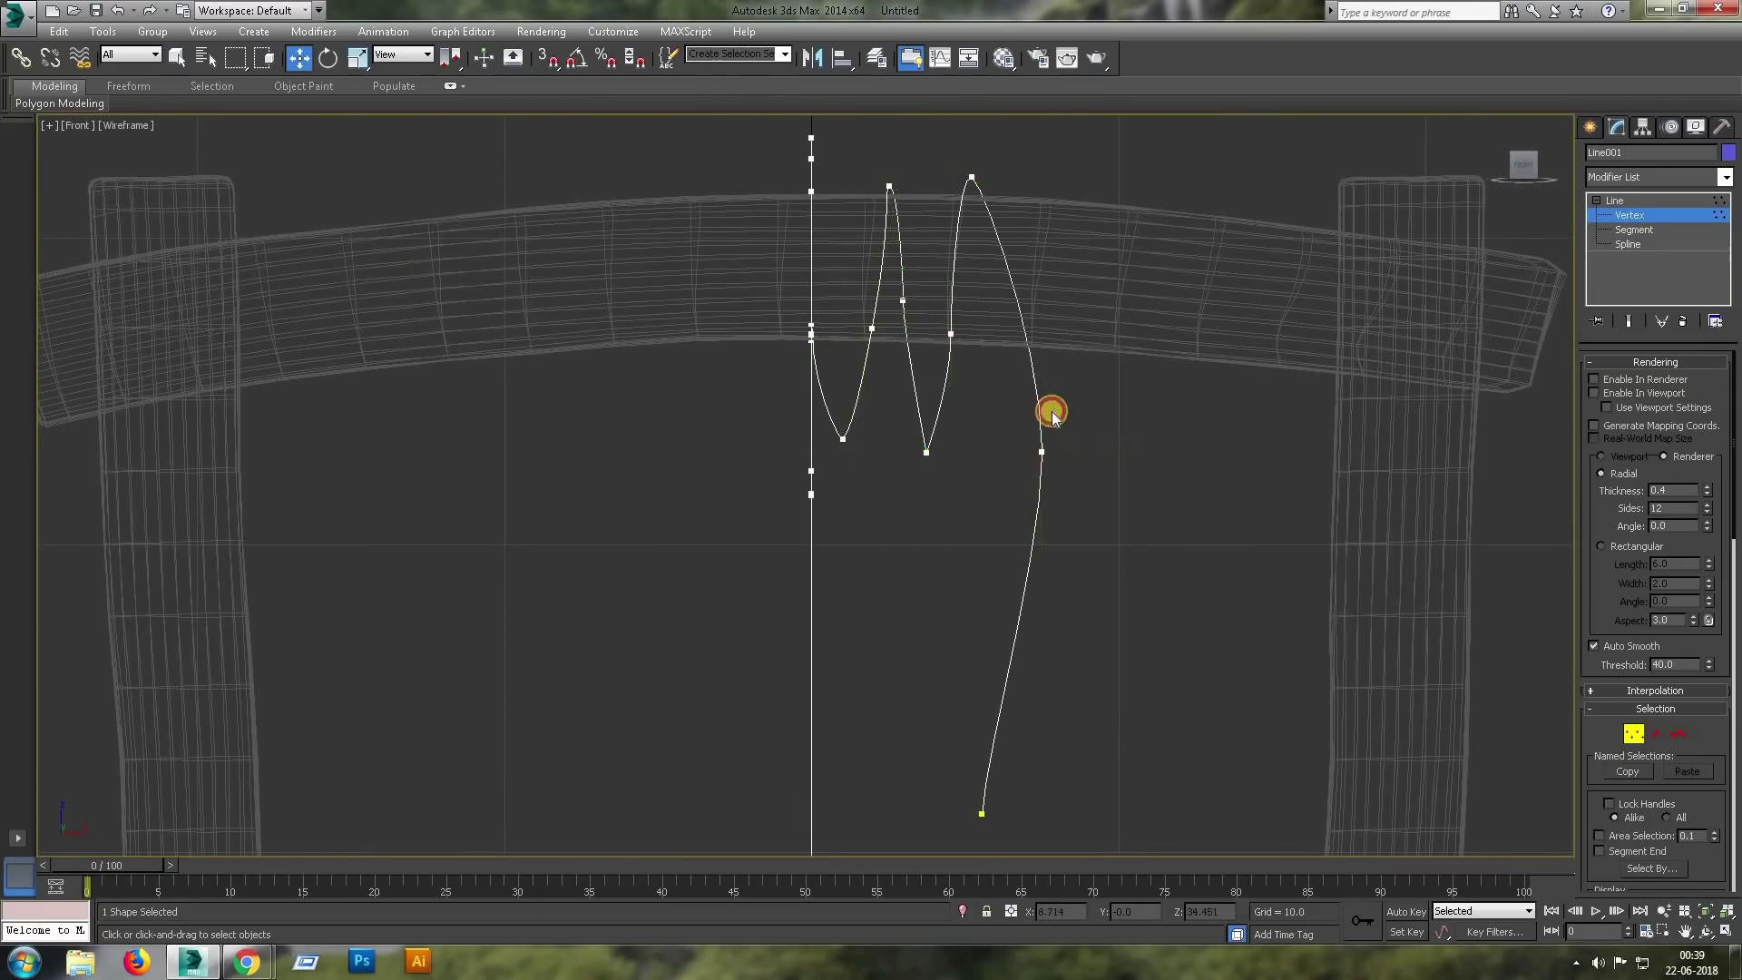
pyautogui.click(872, 328)
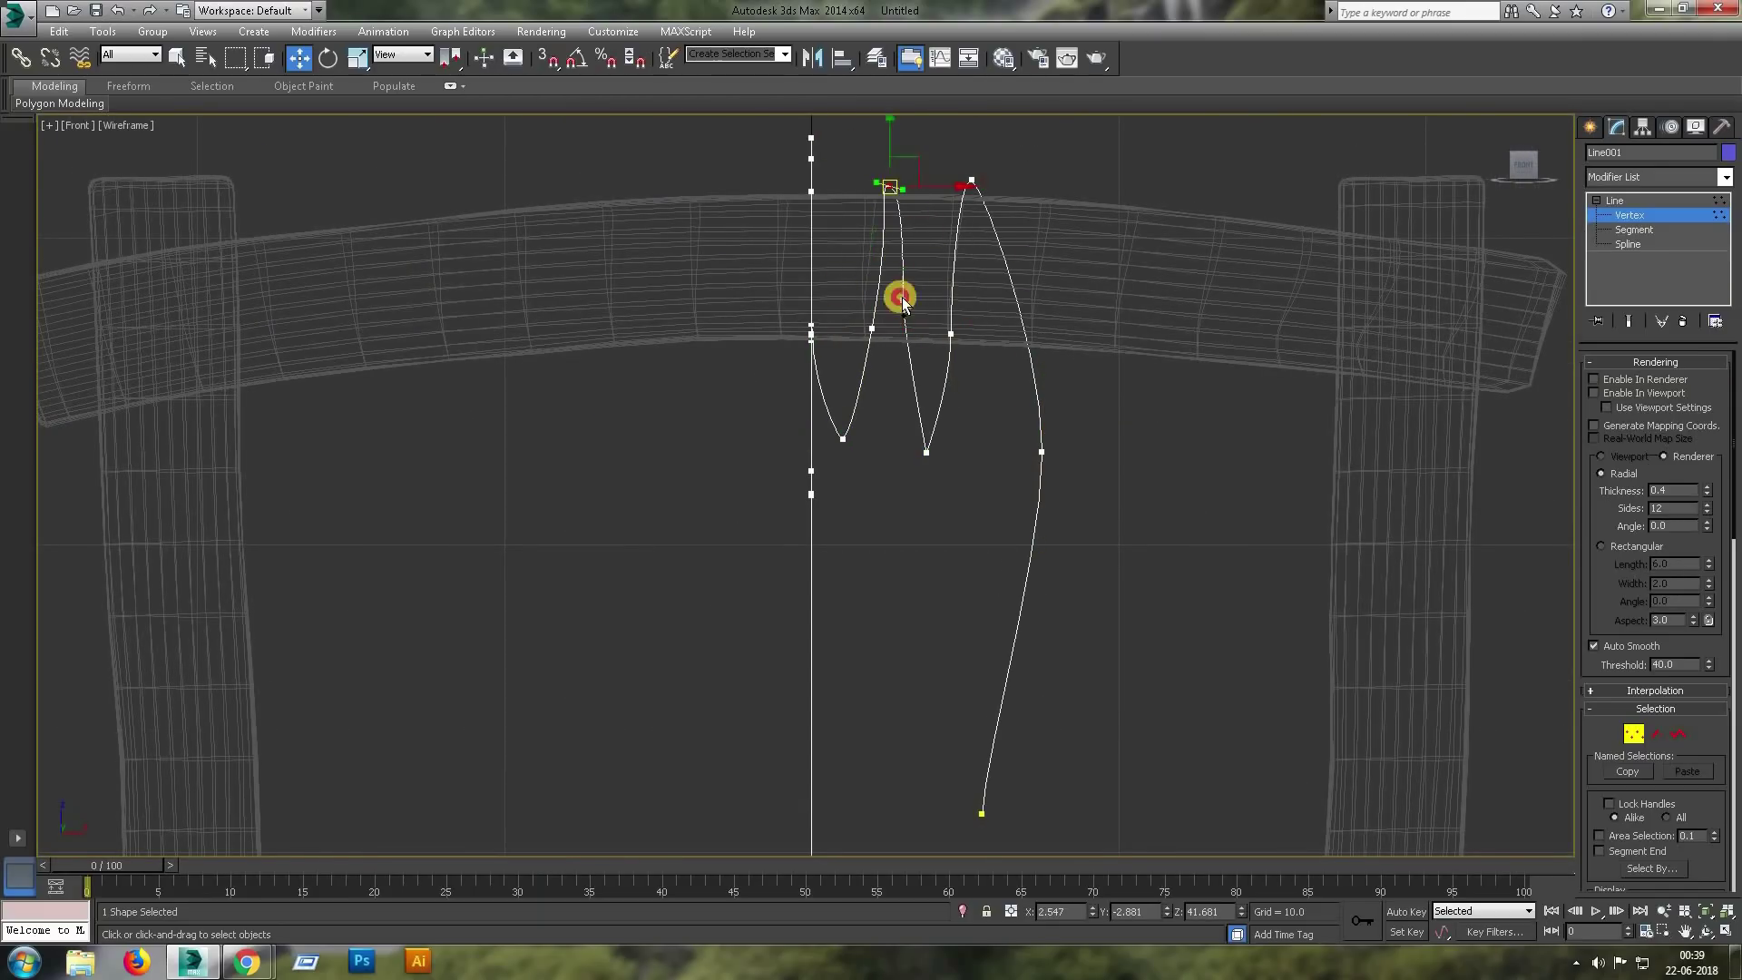
pyautogui.press('e')
# Reposition the top coil vertex in the Perspective view.
pyautogui.hotkey('alt', 'w')
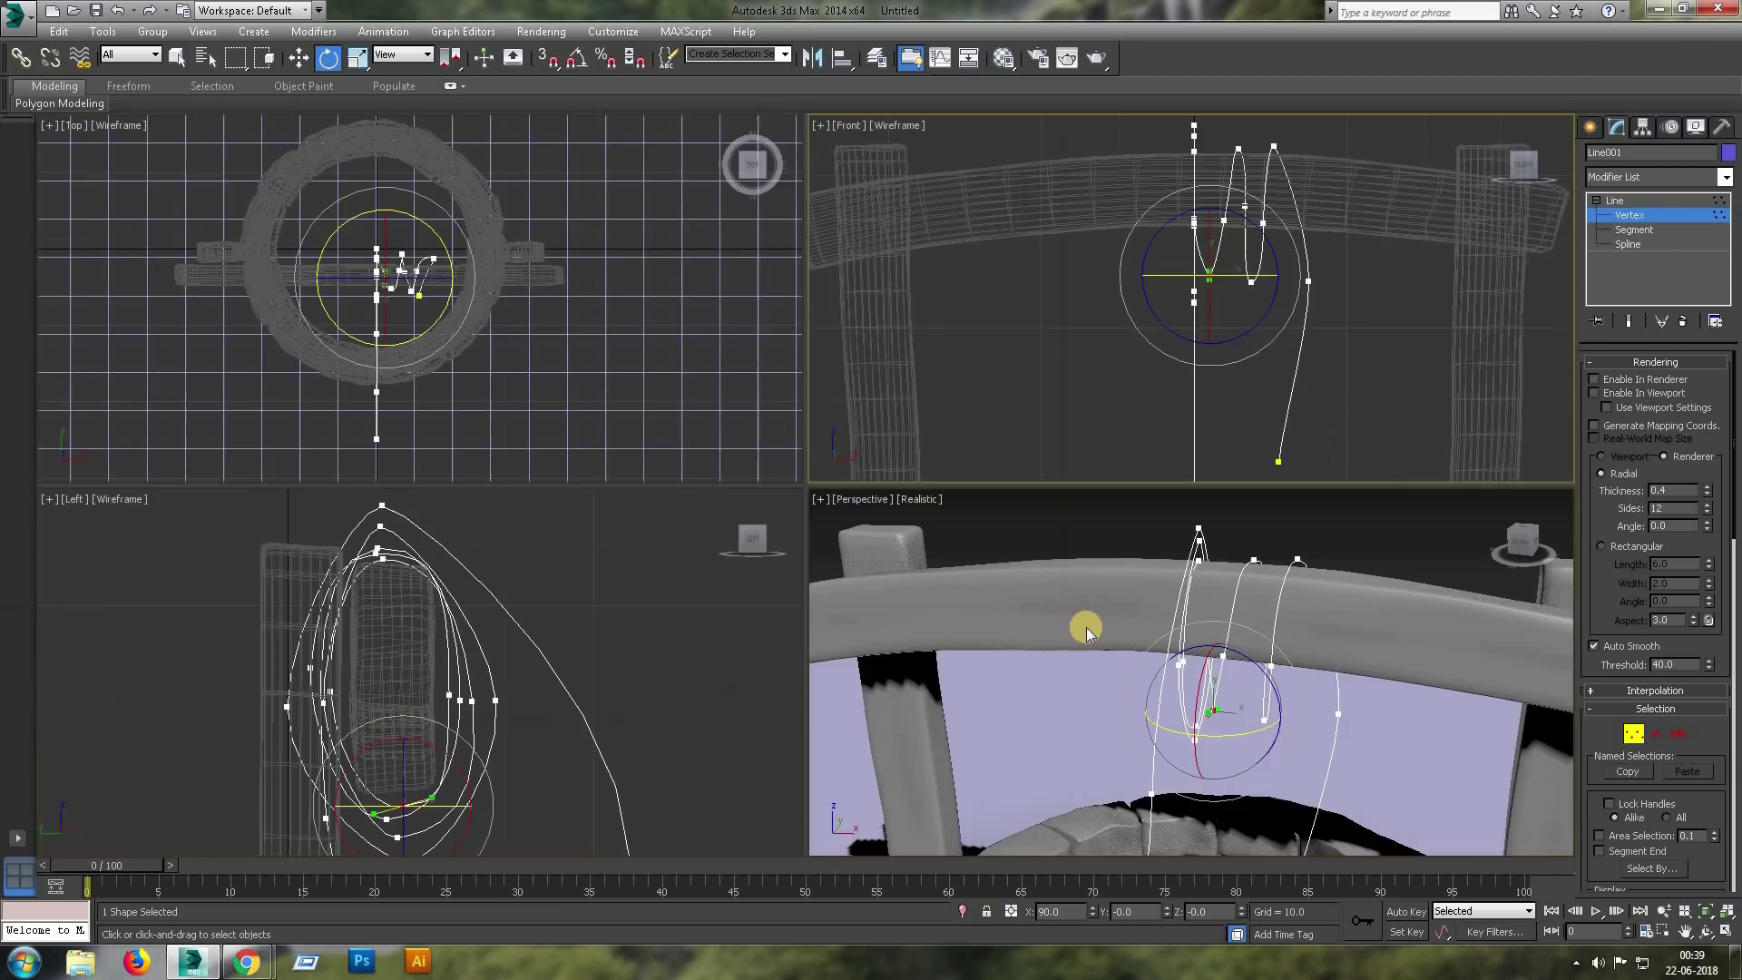
pyautogui.hotkey('alt', 'w')
pyautogui.moveTo(1004, 615)
pyautogui.keyDown('alt'); pyautogui.mouseDown(button='middle')
pyautogui.moveTo(926, 479)
pyautogui.moveTo(945, 478)
pyautogui.mouseUp(button='middle'); pyautogui.keyUp('alt')
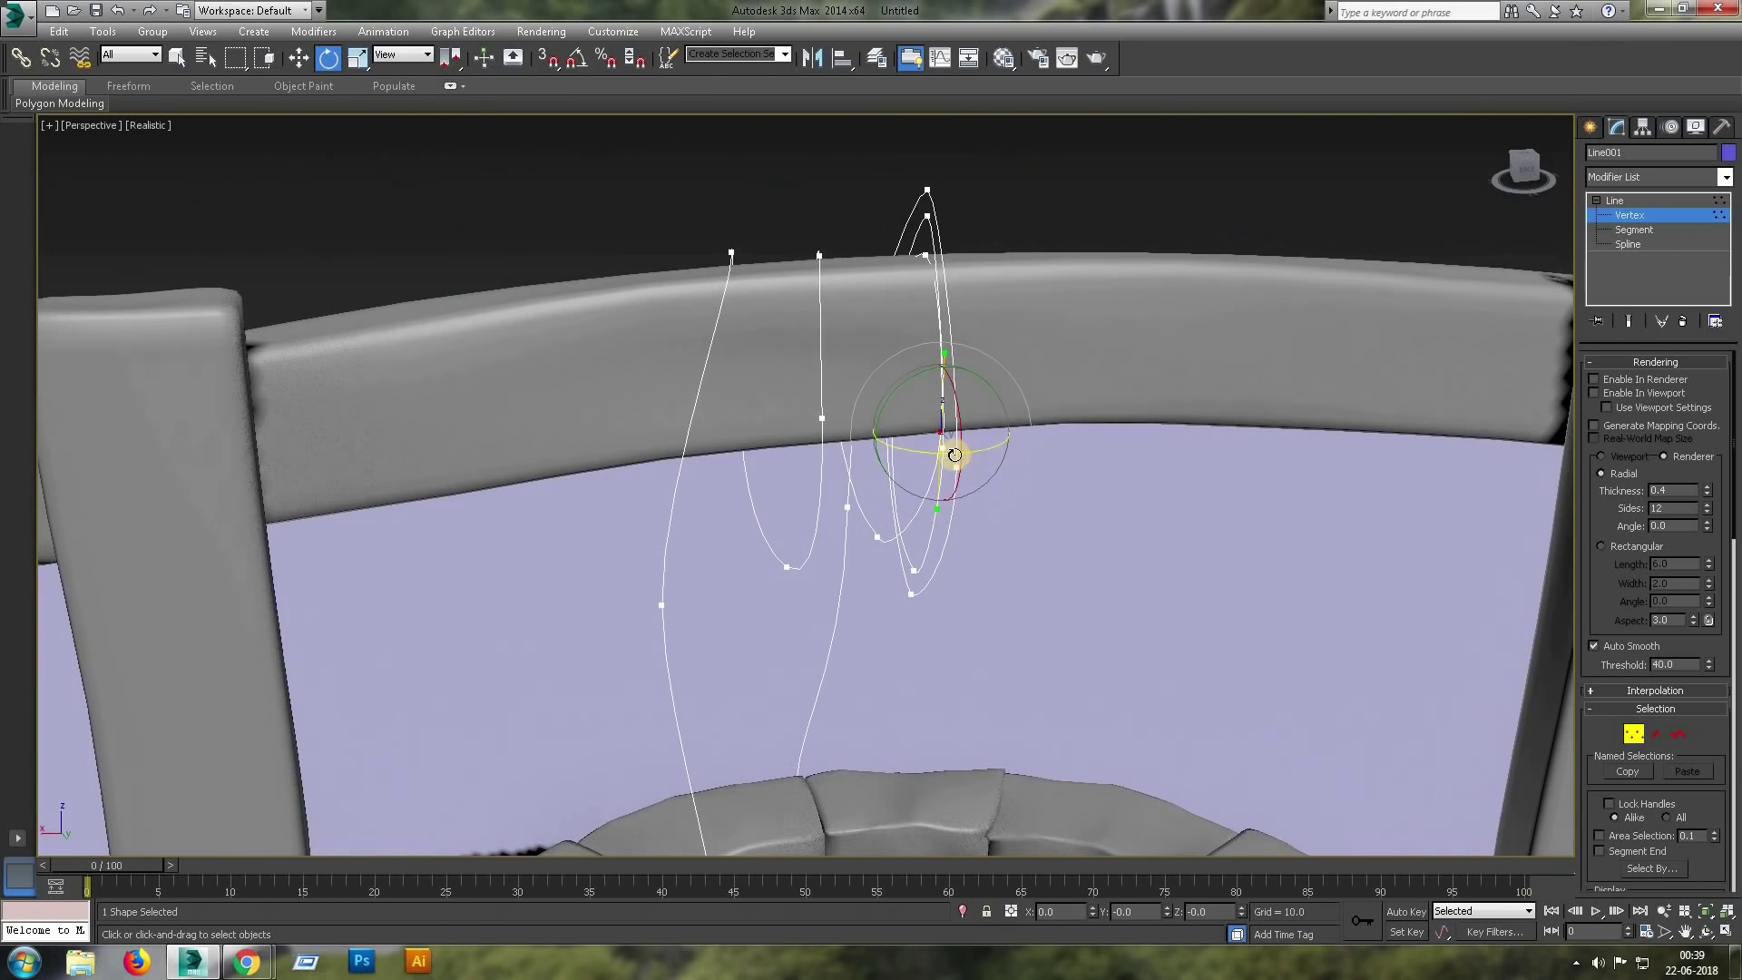
pyautogui.press('w')
pyautogui.moveTo(871, 548)
pyautogui.keyDown('alt'); pyautogui.mouseDown(button='middle')
pyautogui.moveTo(832, 549)
pyautogui.moveTo(932, 271)
pyautogui.moveTo(902, 253)
pyautogui.moveTo(945, 264)
pyautogui.moveTo(860, 427)
pyautogui.mouseUp(button='middle'); pyautogui.keyUp('alt')
pyautogui.click(932, 271)
pyautogui.moveTo(808, 465); pyautogui.dragTo(875, 466)
# Raise the rope's top vertex slightly above the crossbar.
pyautogui.hotkey('alt', 'w')
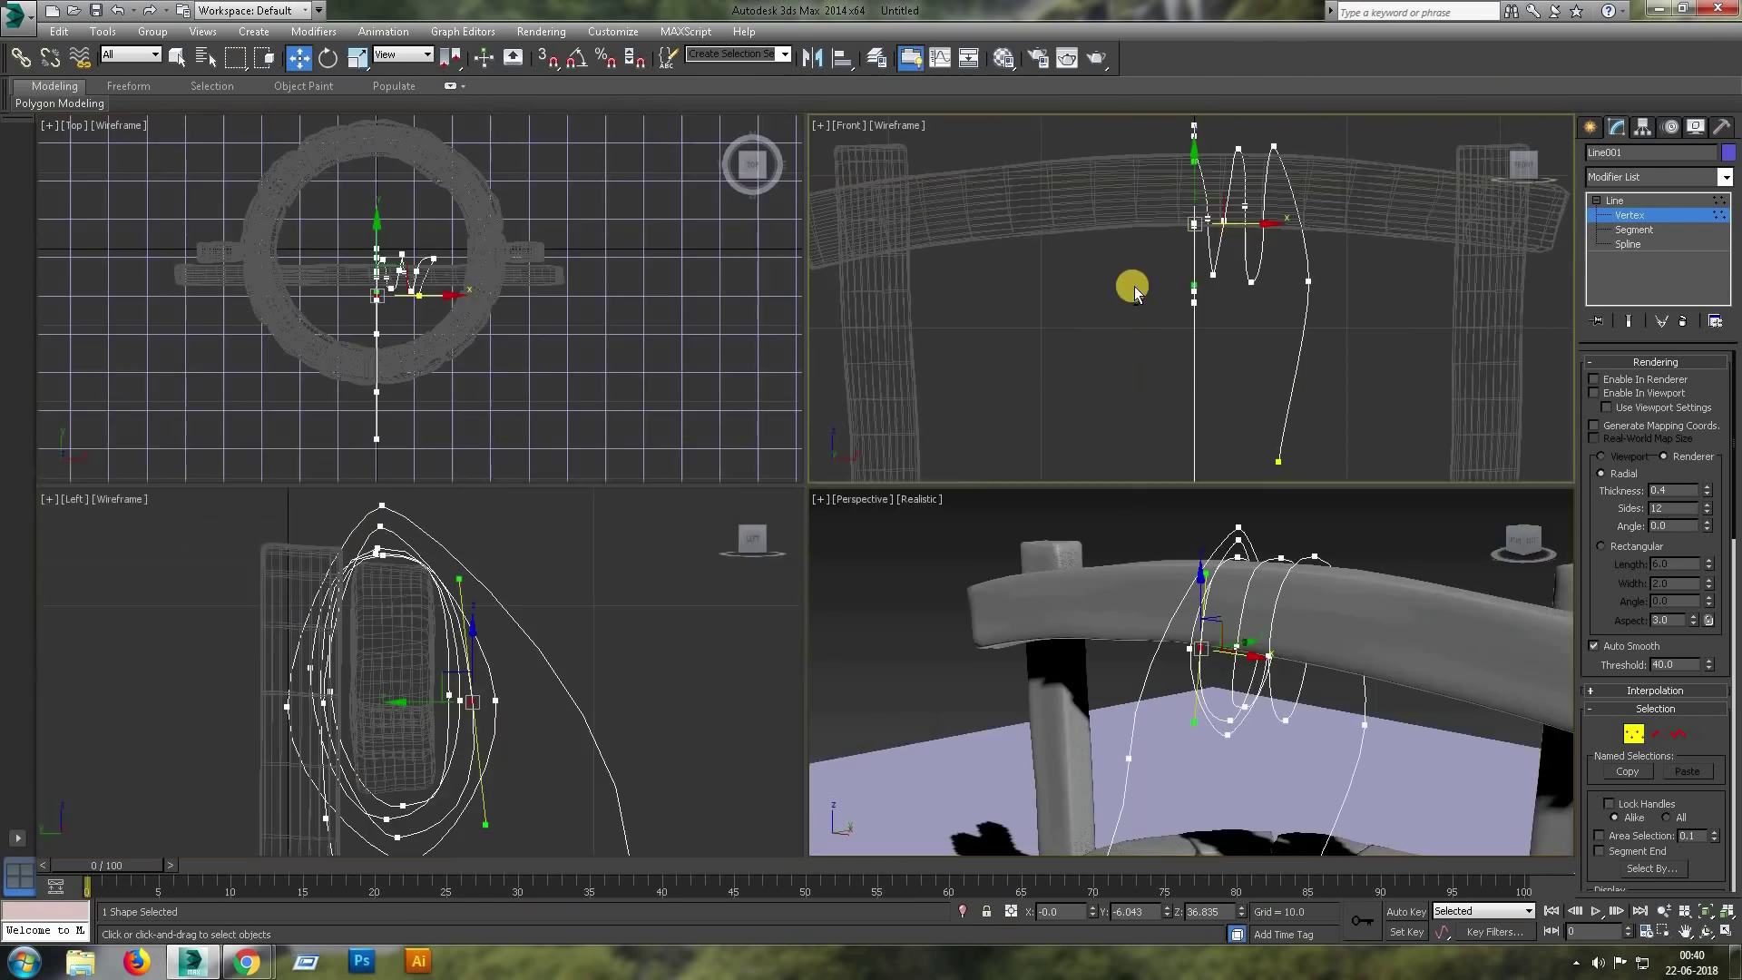
pyautogui.hotkey('alt', 'w')
pyautogui.hotkey('alt', 'w')
pyautogui.moveTo(933, 471)
pyautogui.keyDown('alt'); pyautogui.mouseDown(button='middle')
pyautogui.moveTo(863, 575)
pyautogui.moveTo(711, 563)
pyautogui.moveTo(856, 436)
pyautogui.mouseUp(button='middle'); pyautogui.keyUp('alt')
pyautogui.moveTo(856, 436); pyautogui.dragTo(829, 448)
pyautogui.moveTo(829, 447)
pyautogui.keyDown('alt'); pyautogui.mouseDown(button='middle')
pyautogui.moveTo(968, 402)
pyautogui.moveTo(839, 195)
pyautogui.mouseUp(button='middle'); pyautogui.keyUp('alt')
pyautogui.click(838, 189)
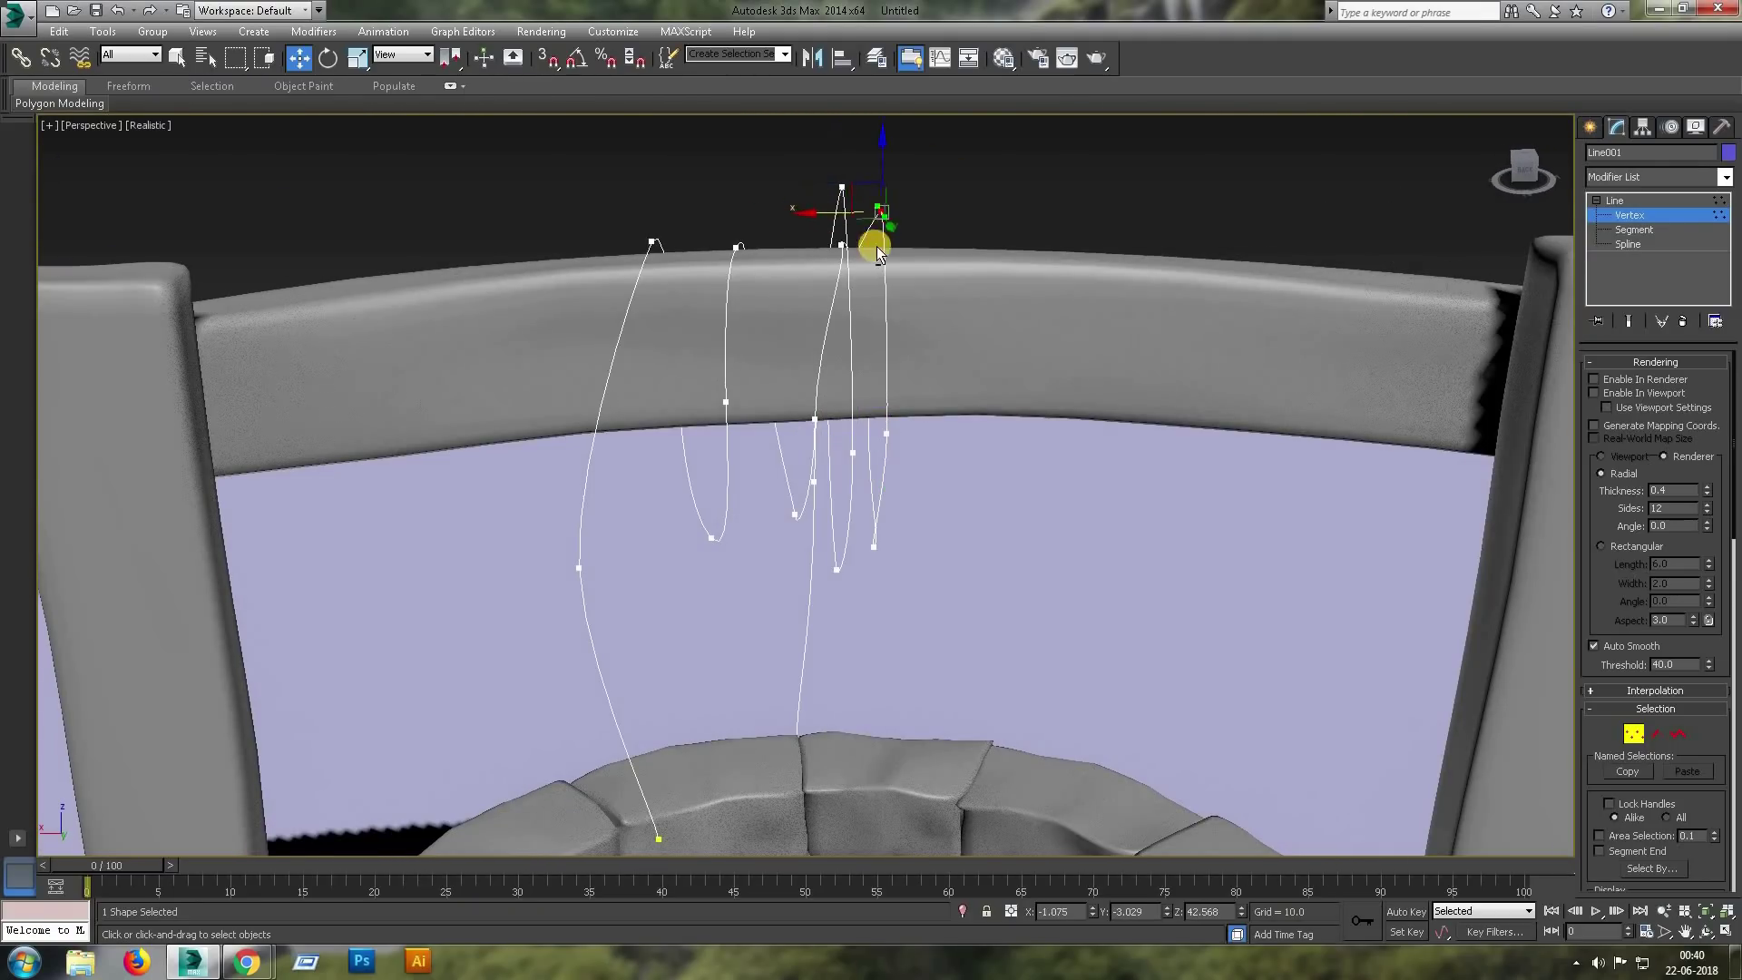
pyautogui.moveTo(876, 247); pyautogui.dragTo(887, 182)
pyautogui.keyDown('alt'); pyautogui.moveTo(958, 280); pyautogui.dragTo(853, 234, button='middle'); pyautogui.keyUp('alt')
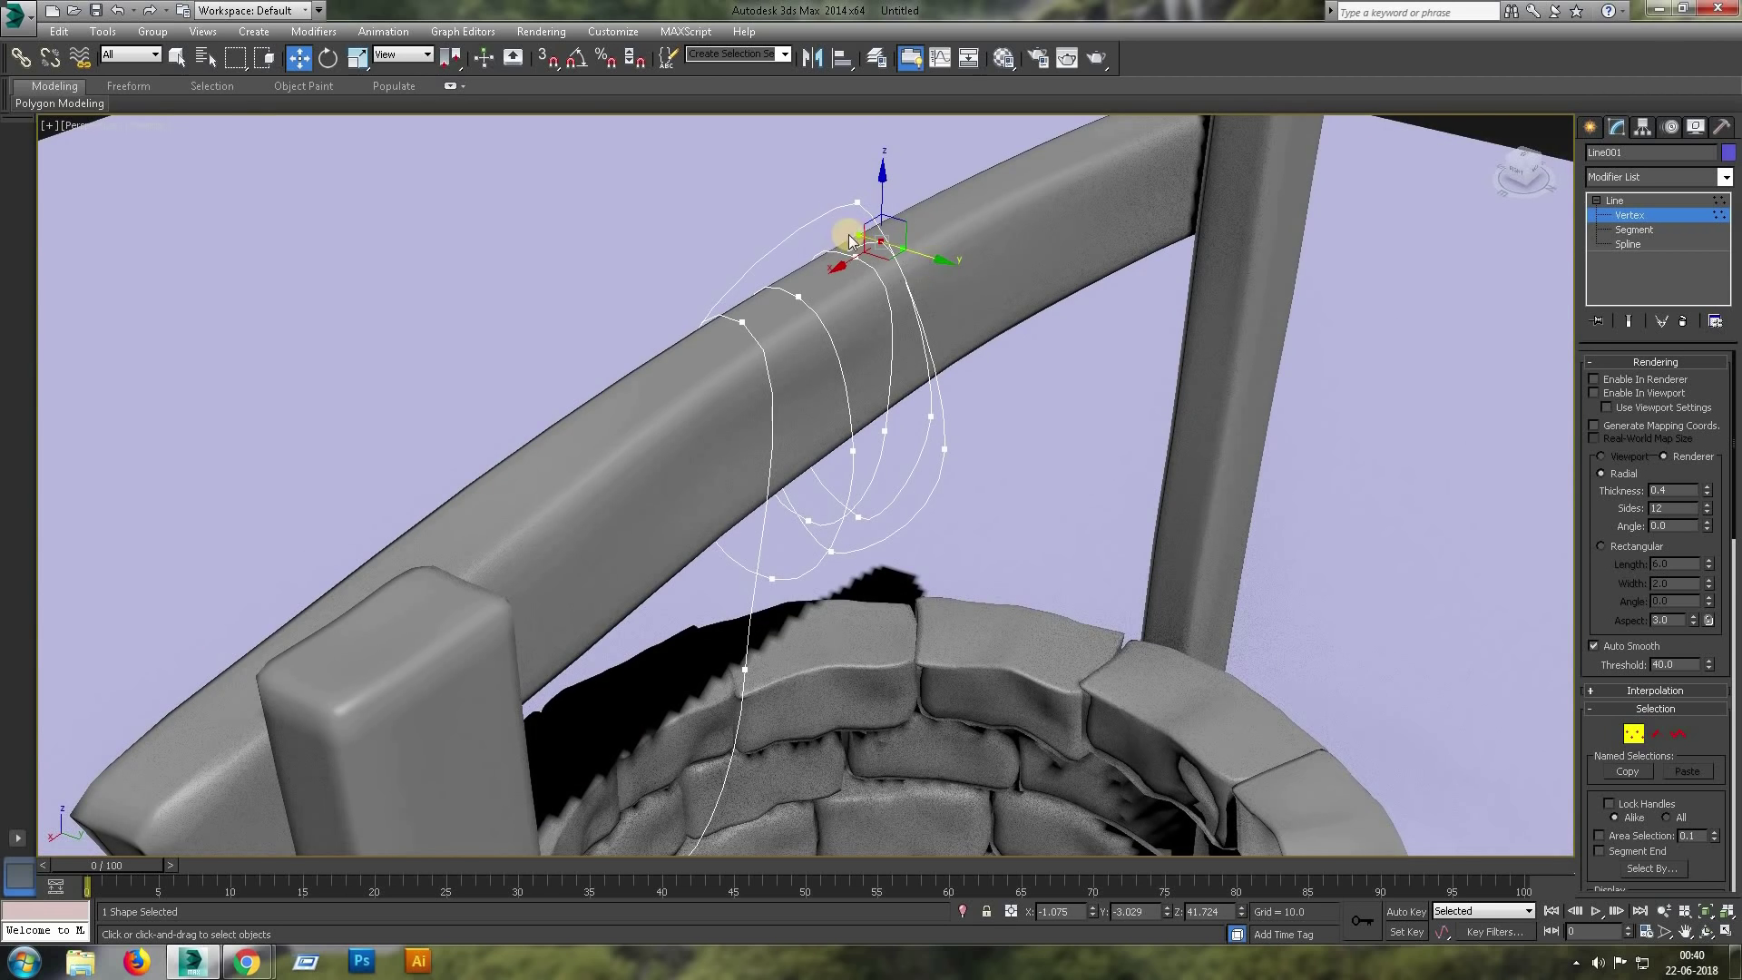
pyautogui.moveTo(958, 261)
pyautogui.keyDown('alt'); pyautogui.mouseDown(button='middle')
pyautogui.moveTo(1052, 330)
pyautogui.moveTo(1082, 323)
pyautogui.mouseUp(button='middle'); pyautogui.keyUp('alt')
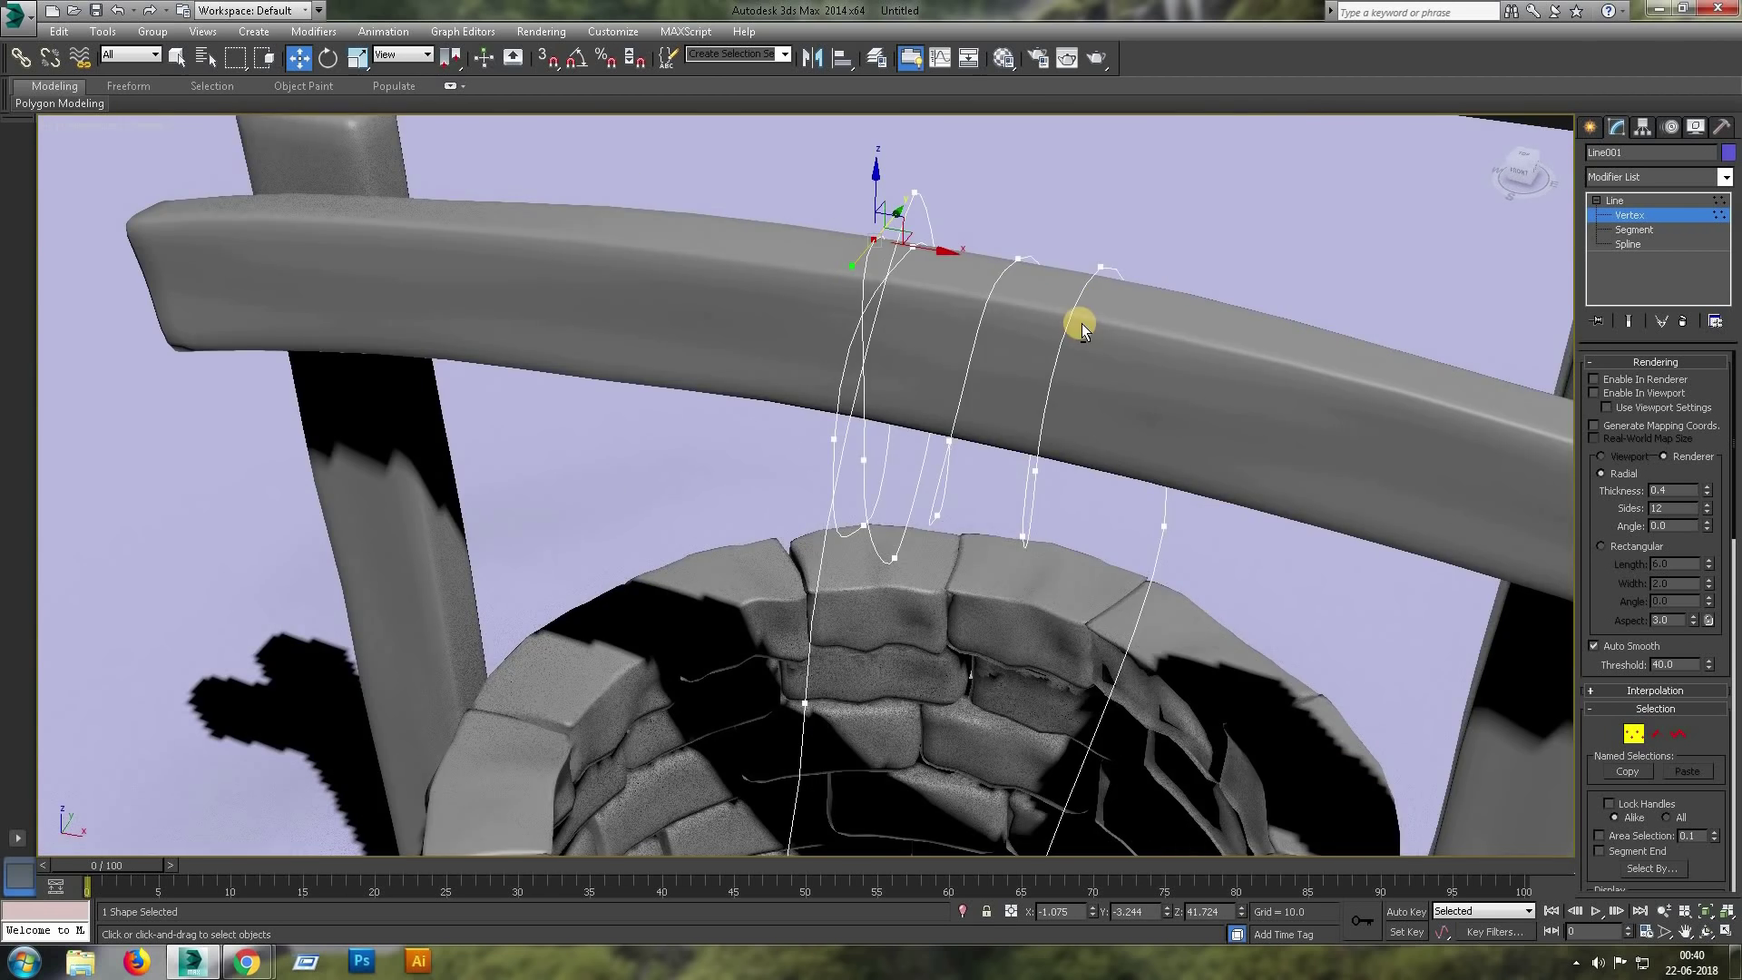
# Select the bottom coil vertex and inspect the coils from the Front and Perspective views.
pyautogui.press('f')
pyautogui.hotkey('alt', 'w')
pyautogui.hotkey('alt', 'w')
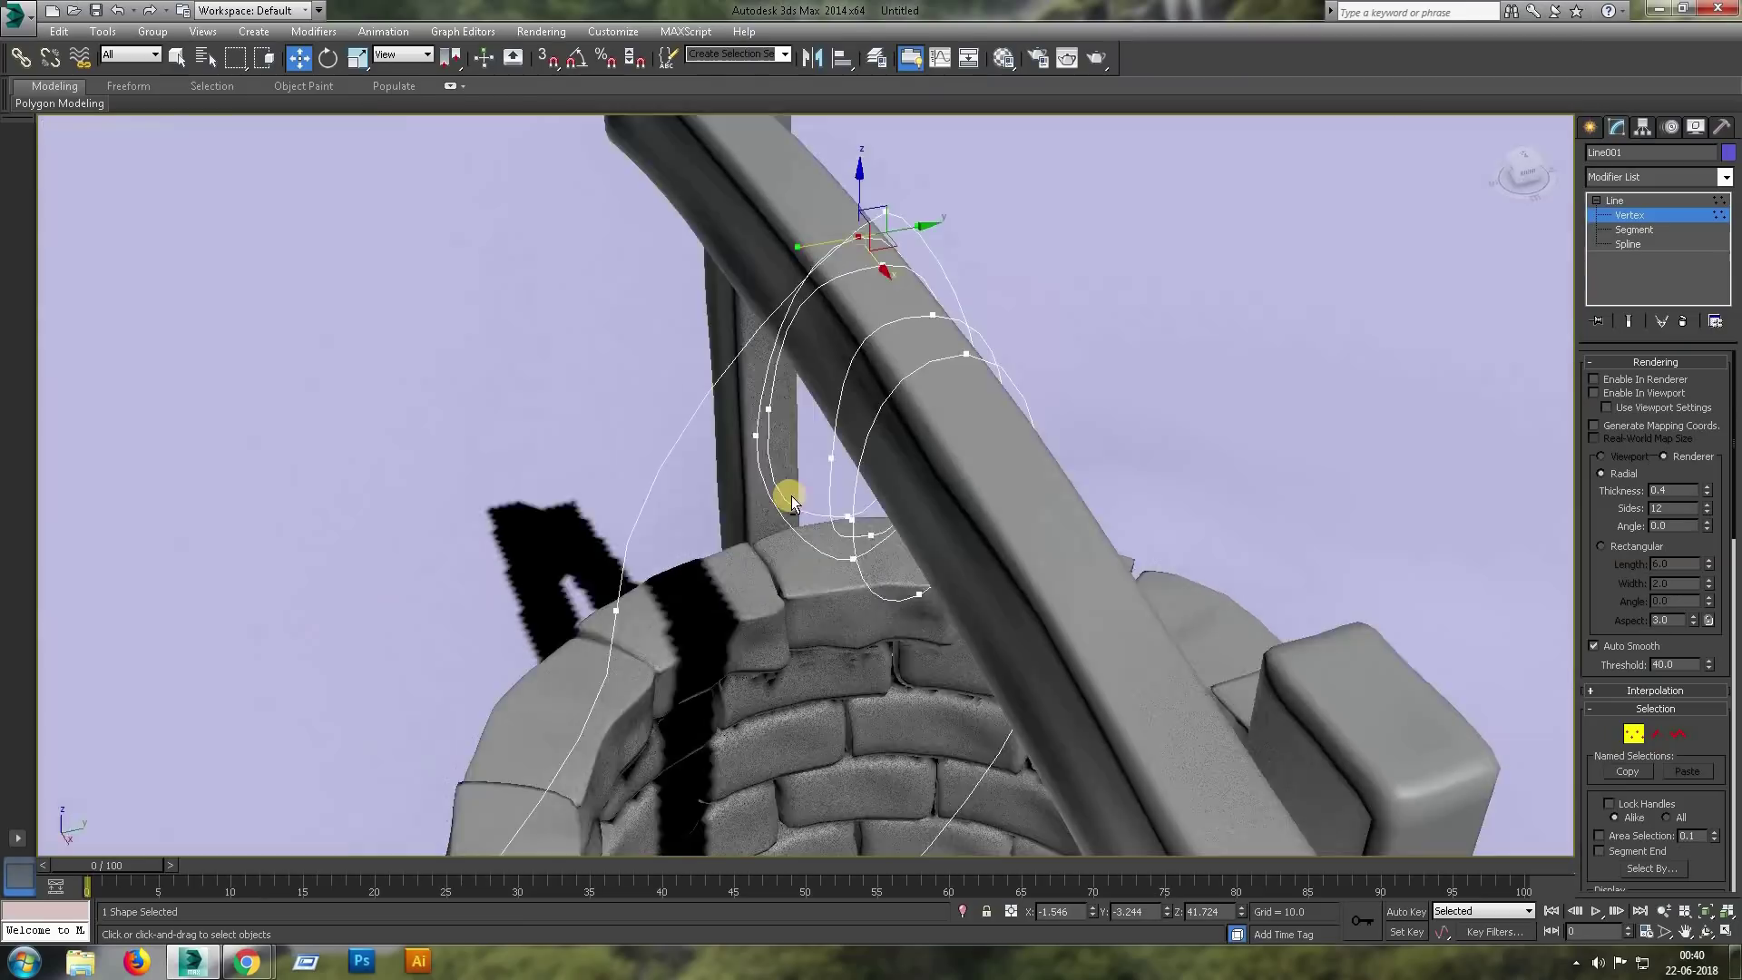
pyautogui.keyDown('alt'); pyautogui.moveTo(782, 494); pyautogui.dragTo(895, 416, button='middle'); pyautogui.keyUp('alt')
pyautogui.hotkey('alt', 'w')
pyautogui.scroll(4, 1191, 319)
pyautogui.click(1131, 461)
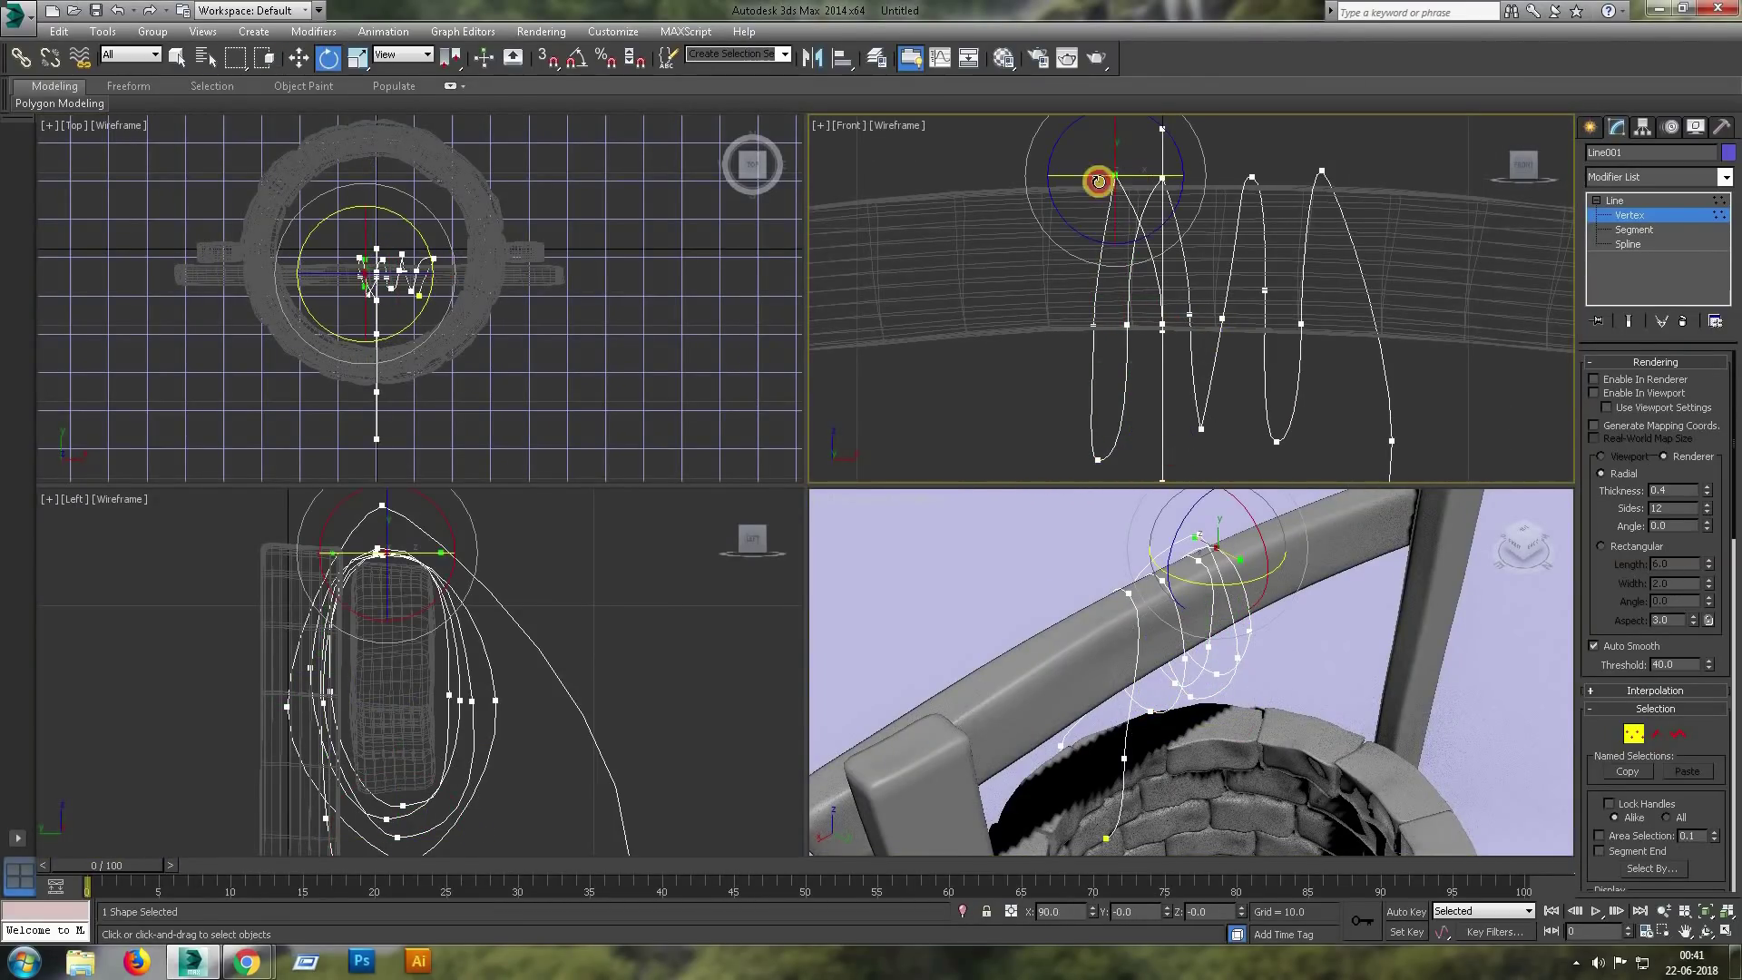
pyautogui.moveTo(1128, 472); pyautogui.dragTo(1079, 341, button='middle')
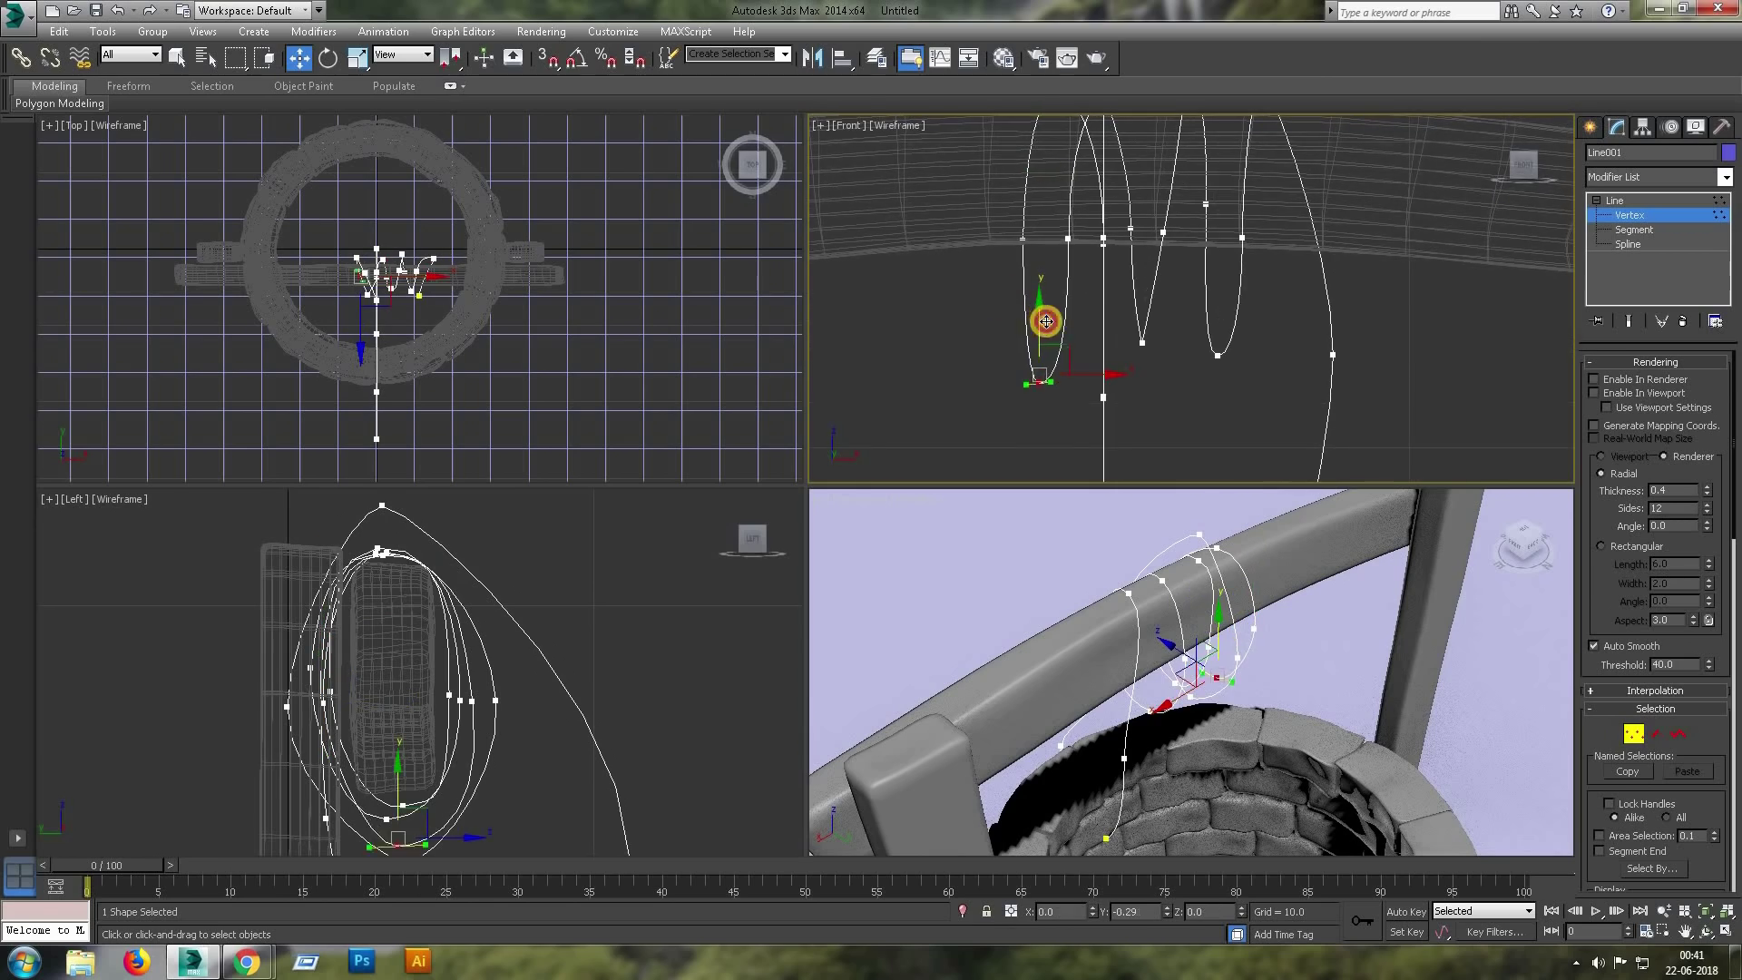
pyautogui.hotkey('alt', 'w')
pyautogui.moveTo(1131, 678)
pyautogui.keyDown('alt'); pyautogui.mouseDown(button='middle')
pyautogui.moveTo(973, 726)
pyautogui.moveTo(902, 712)
pyautogui.mouseUp(button='middle'); pyautogui.keyUp('alt')
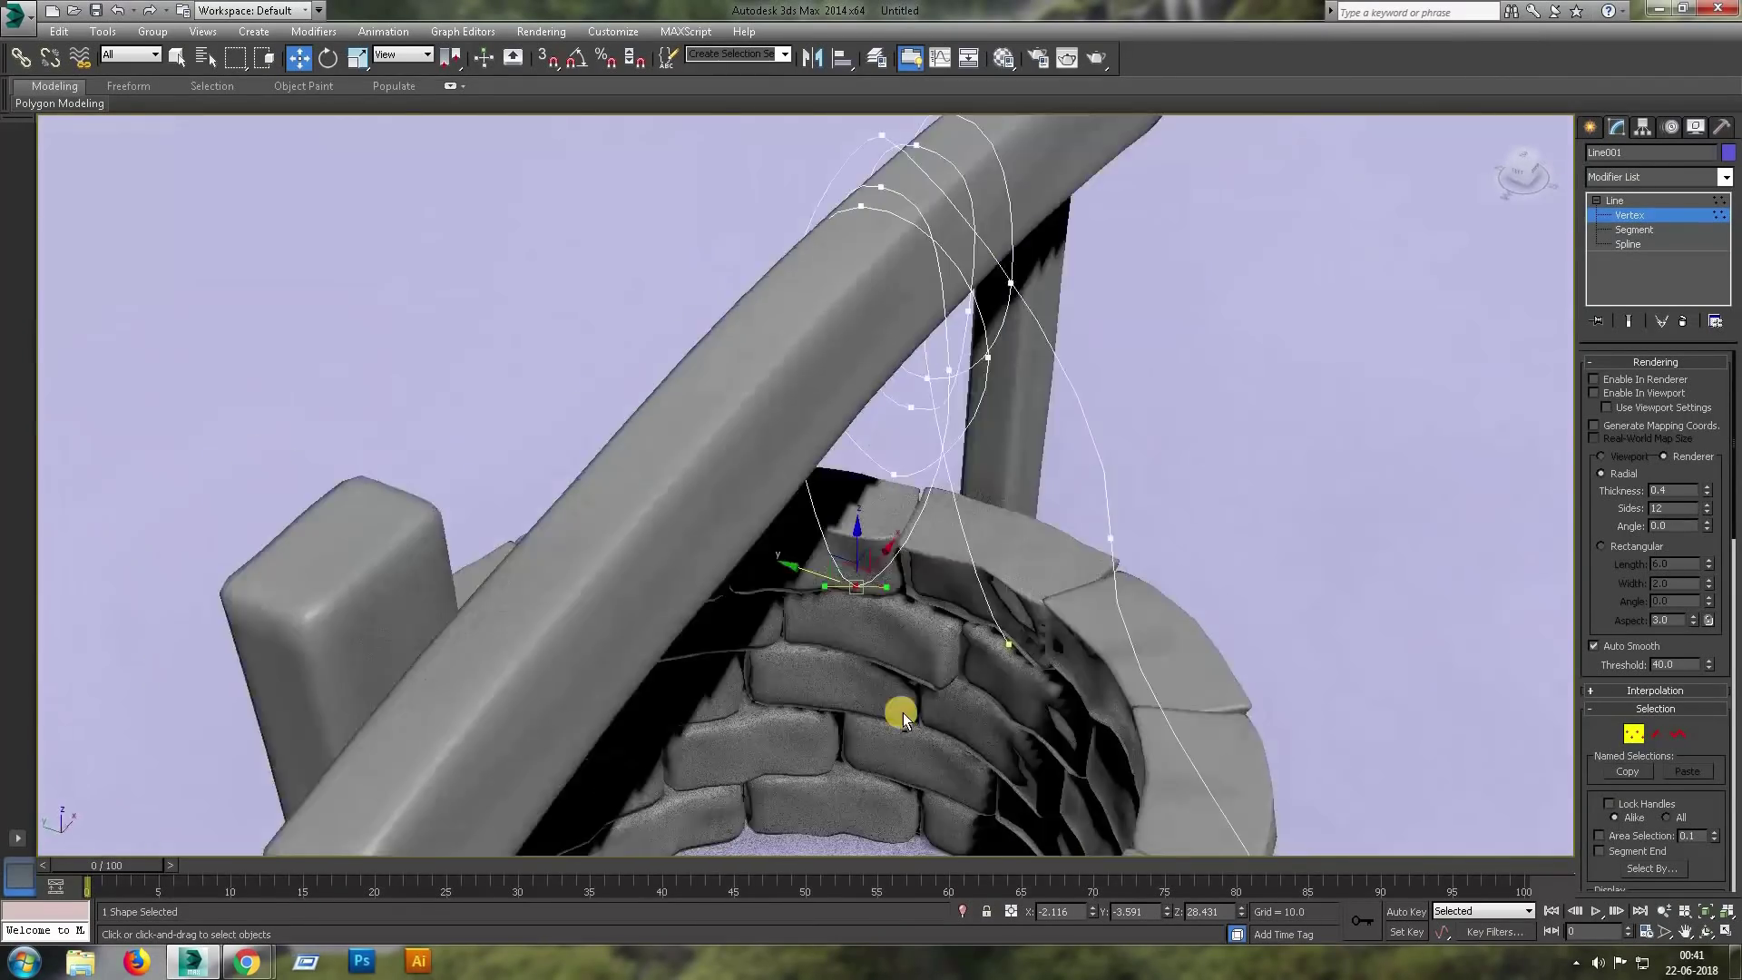
# Select a different rope vertex and reshape its tangent handles.
pyautogui.press('f')
pyautogui.scroll(-5, 1117, 370)
pyautogui.press('e')
pyautogui.press('w')
pyautogui.click(1007, 446)
pyautogui.scroll(3, 1043, 545)
pyautogui.moveTo(1043, 545)
pyautogui.mouseDown(button='middle')
pyautogui.moveTo(1037, 591)
pyautogui.moveTo(948, 537)
pyautogui.moveTo(922, 494)
pyautogui.moveTo(957, 216)
pyautogui.moveTo(1145, 273)
pyautogui.moveTo(978, 230)
pyautogui.moveTo(945, 249)
pyautogui.moveTo(940, 188)
pyautogui.moveTo(960, 216)
pyautogui.mouseUp(button='middle')
pyautogui.press('p')
pyautogui.press('w')
pyautogui.hotkey('alt', 'w')
pyautogui.hotkey('alt', 'w')
pyautogui.moveTo(982, 514); pyautogui.dragTo(954, 506)
# Select the coil-top vertices in the Left view and nudge a vertex on the hanging curve.
pyautogui.moveTo(528, 498); pyautogui.dragTo(634, 420, button='middle')
pyautogui.click(684, 438)
pyautogui.moveTo(545, 255); pyautogui.dragTo(831, 462)
pyautogui.scroll(3, 1044, 264)
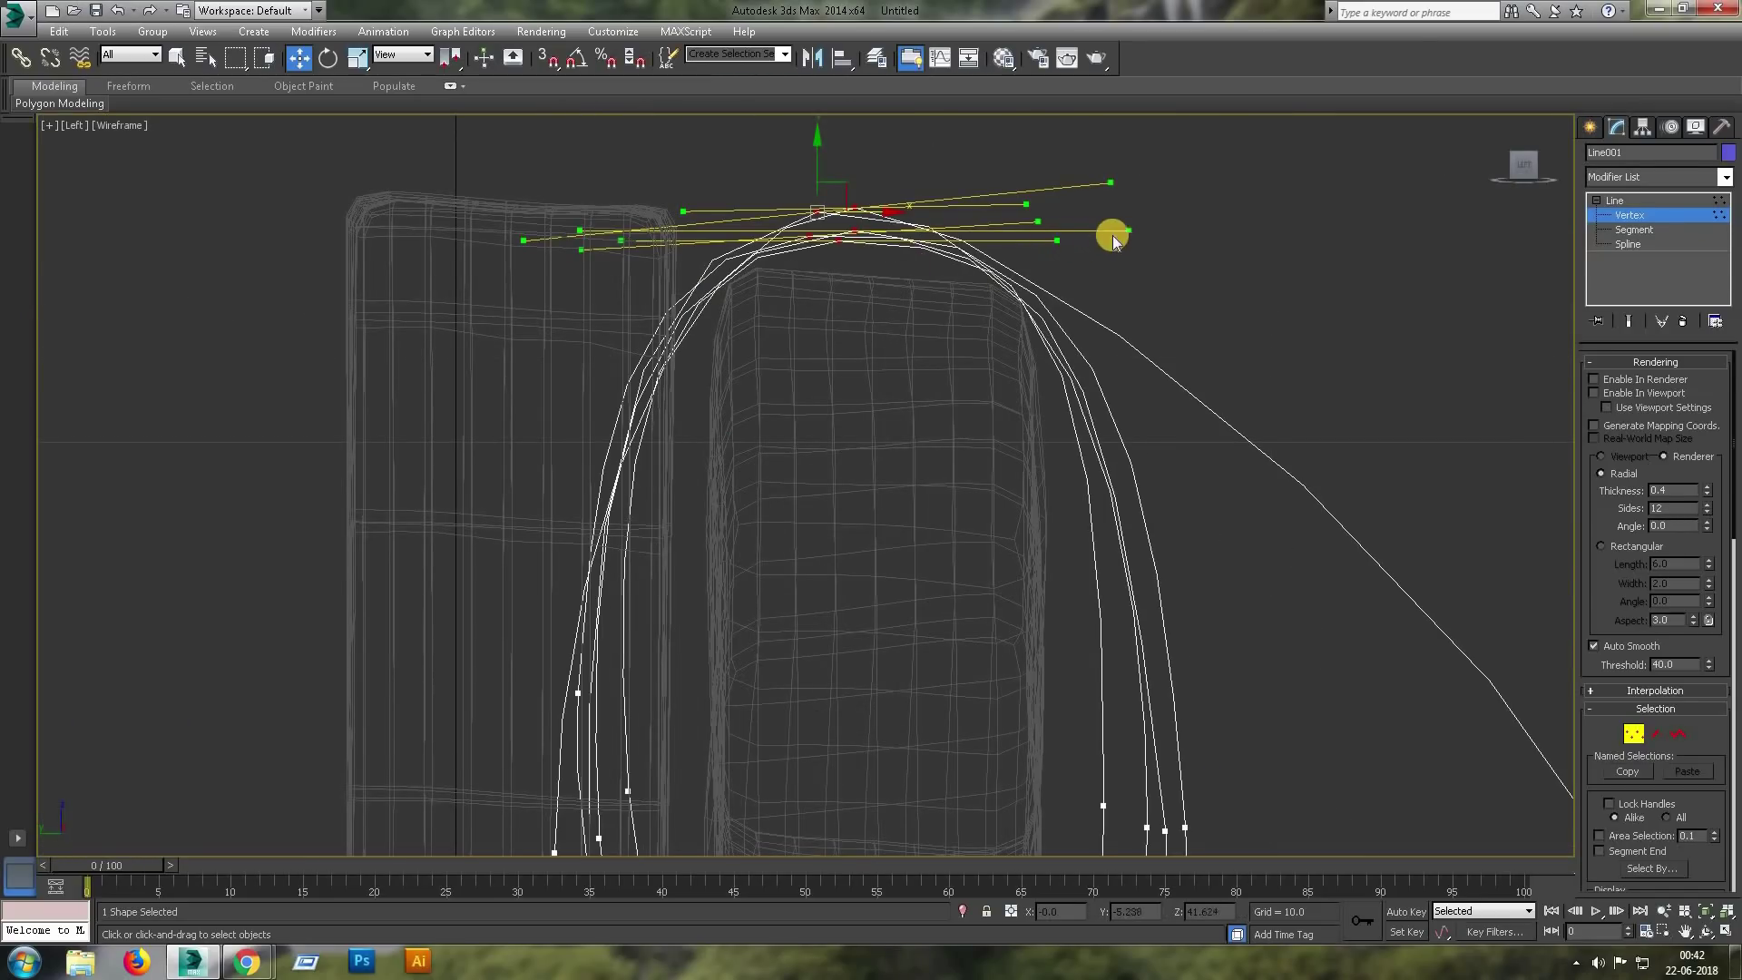
pyautogui.scroll(-6, 1128, 229)
pyautogui.moveTo(1065, 436); pyautogui.dragTo(1058, 459)
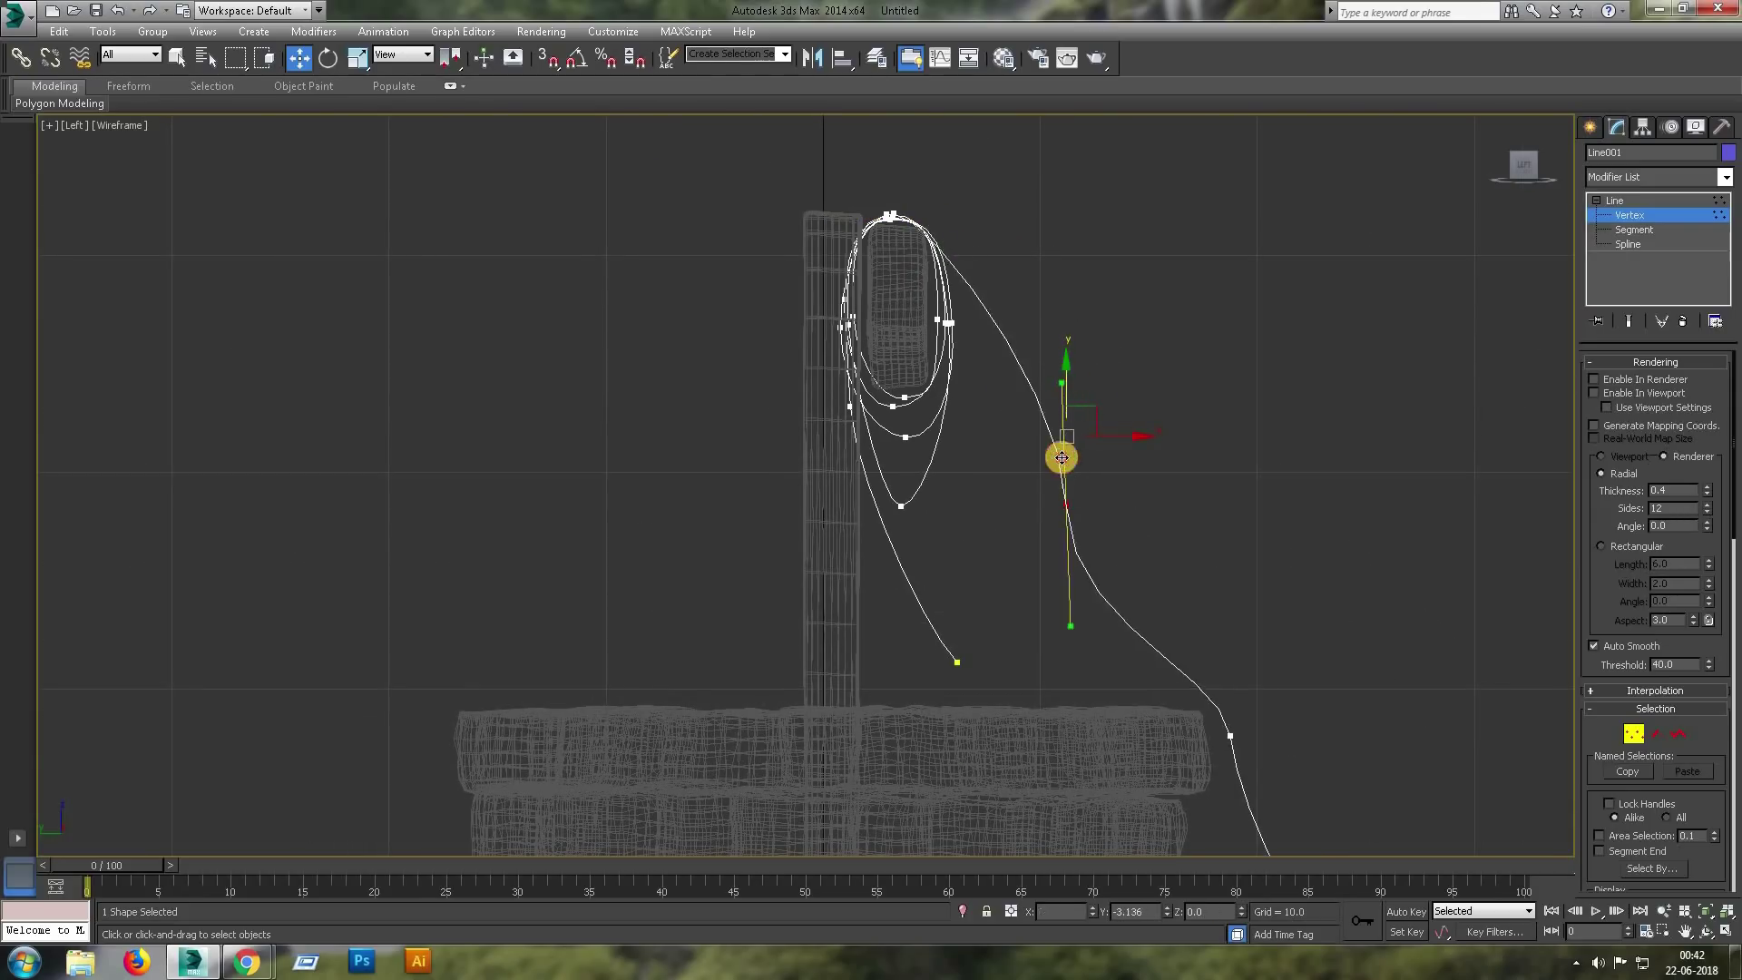
pyautogui.scroll(5, 941, 264)
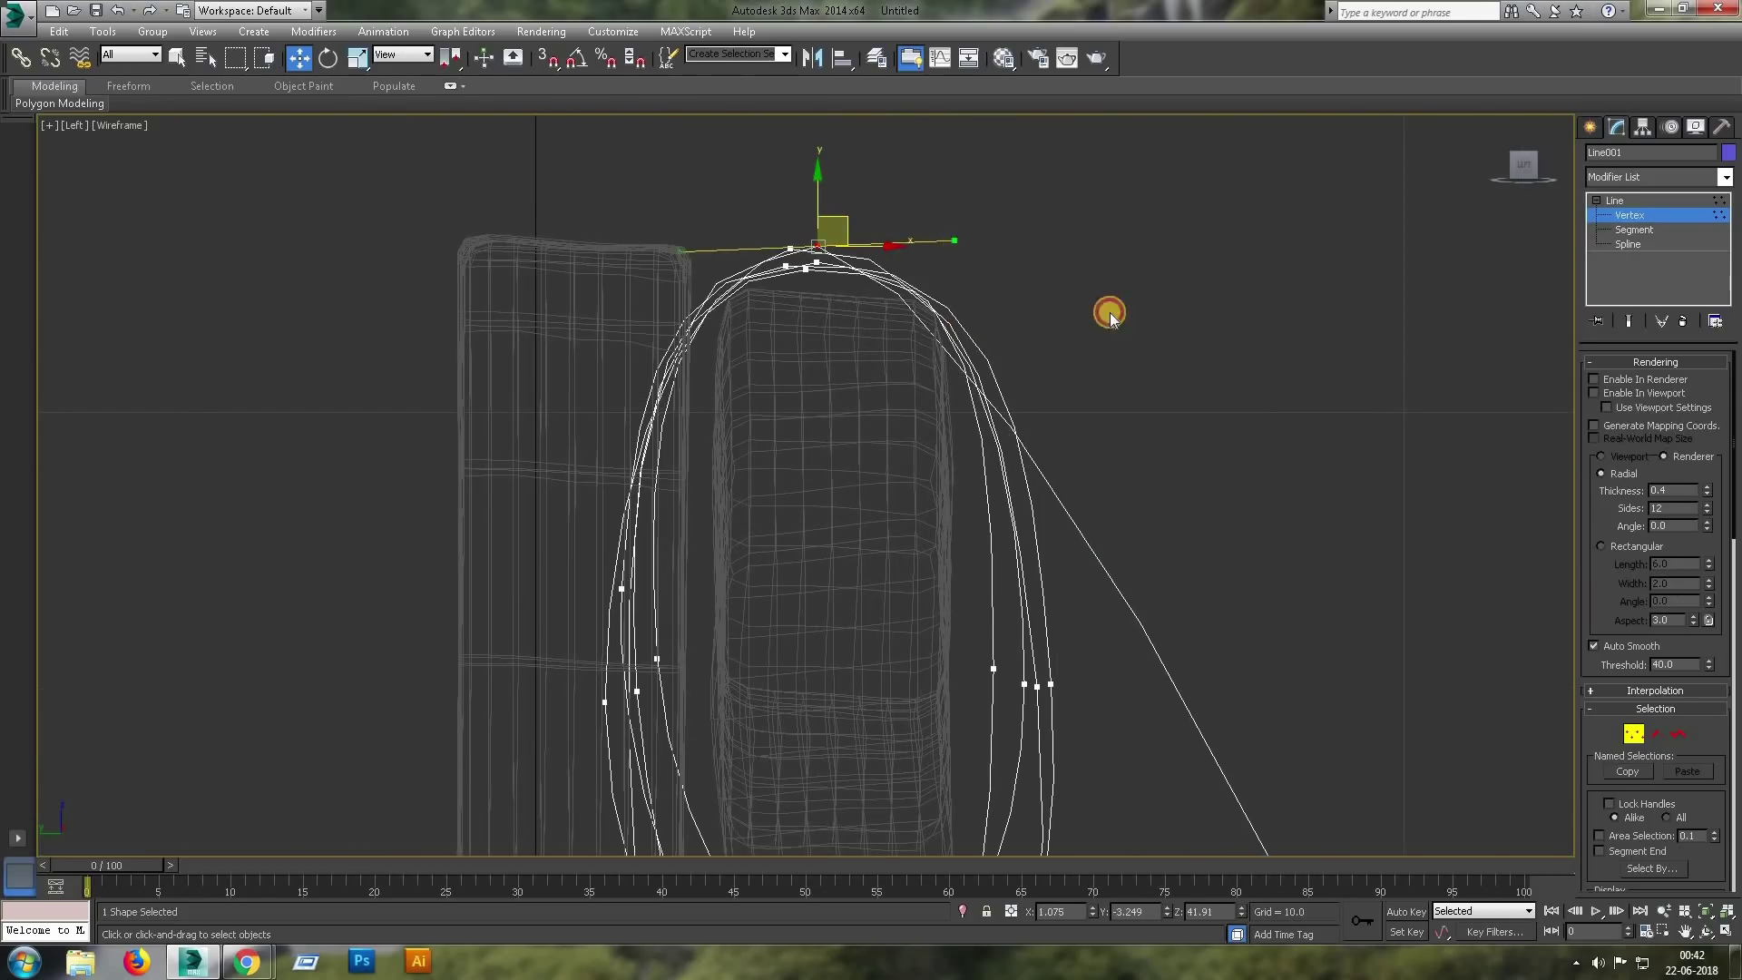
pyautogui.moveTo(1108, 311); pyautogui.dragTo(924, 257, button='middle')
pyautogui.scroll(-5, 1694, 626)
pyautogui.scroll(-3, 1692, 684)
# Insert a new vertex on the hanging rope, raise it, and adjust the lower curve.
pyautogui.click(913, 481)
pyautogui.moveTo(926, 455); pyautogui.dragTo(949, 396)
pyautogui.press('e')
pyautogui.press('w')
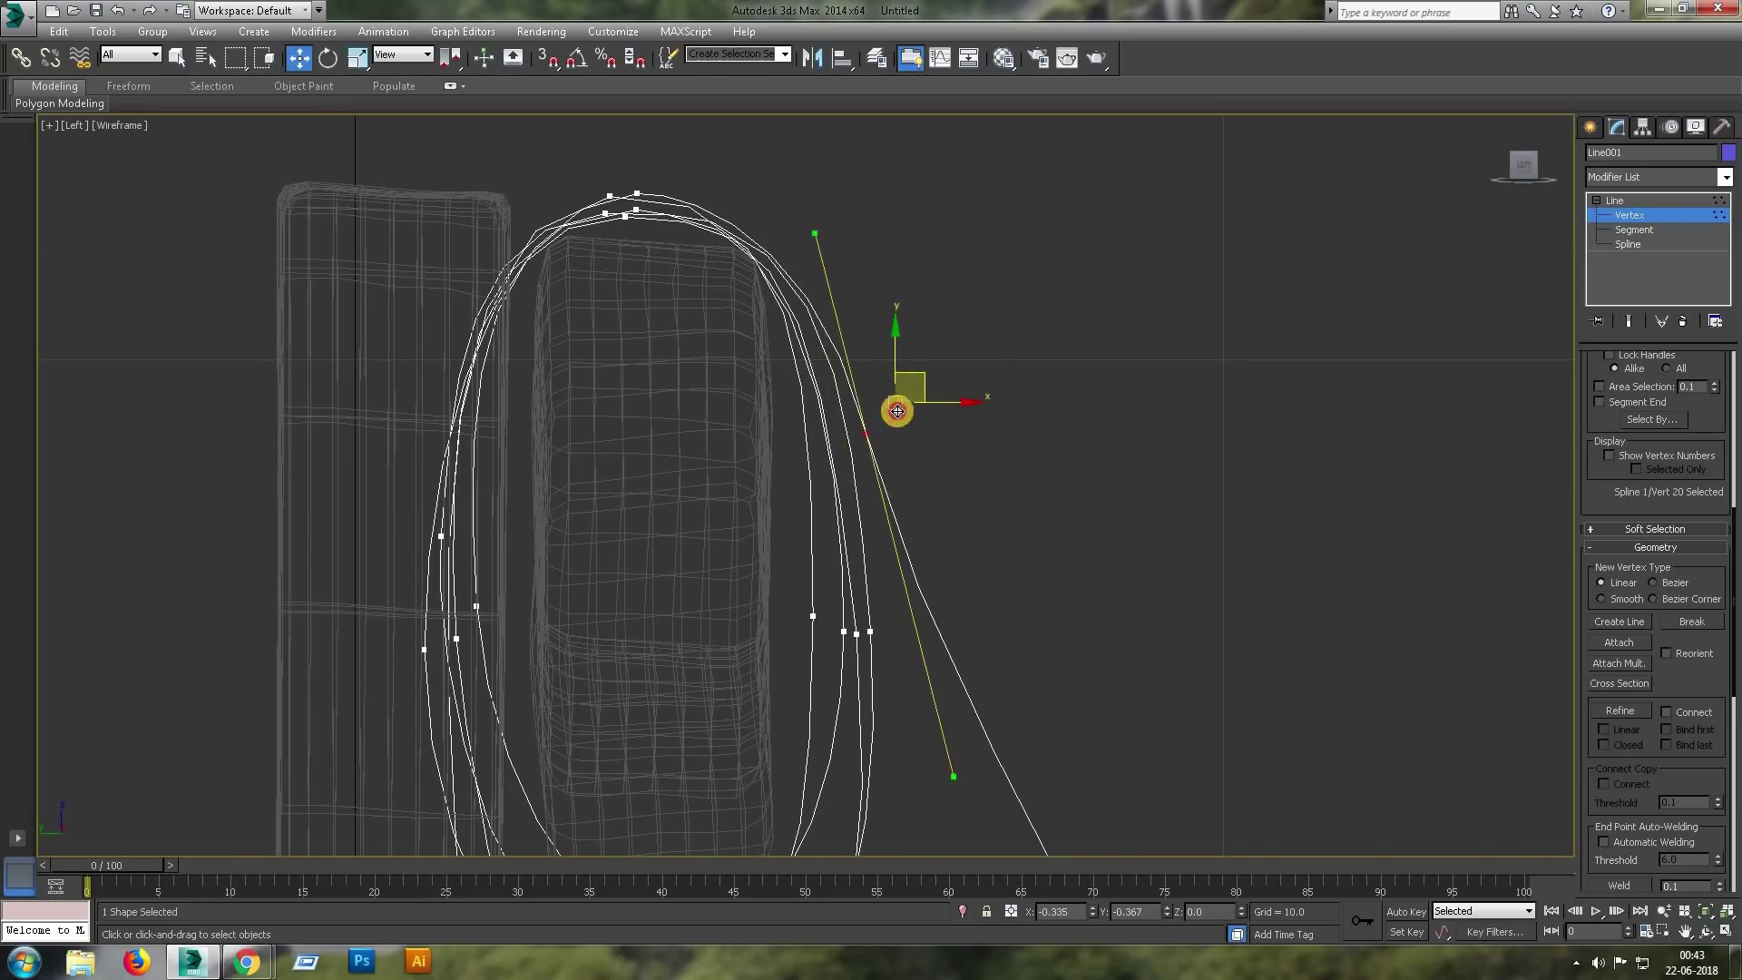
pyautogui.scroll(-4, 853, 418)
pyautogui.click(976, 499)
pyautogui.moveTo(1006, 553); pyautogui.dragTo(1038, 408, button='middle')
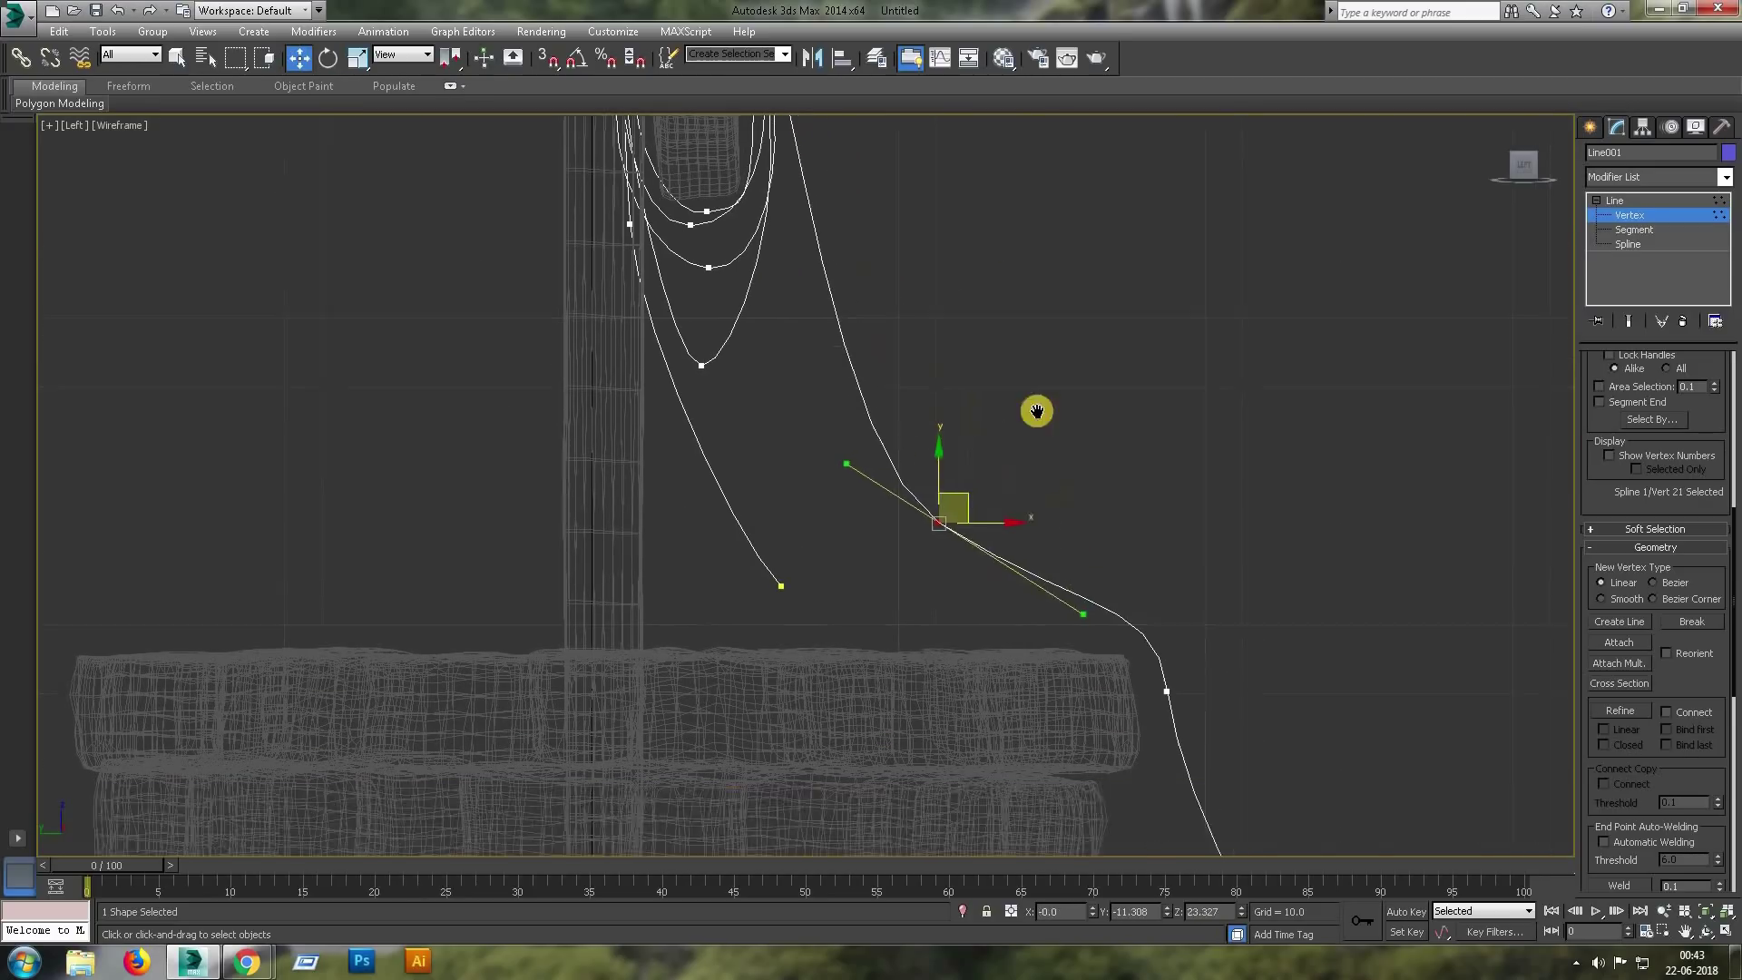
pyautogui.scroll(2, 1038, 409)
pyautogui.click(1108, 525)
pyautogui.scroll(5, 1652, 413)
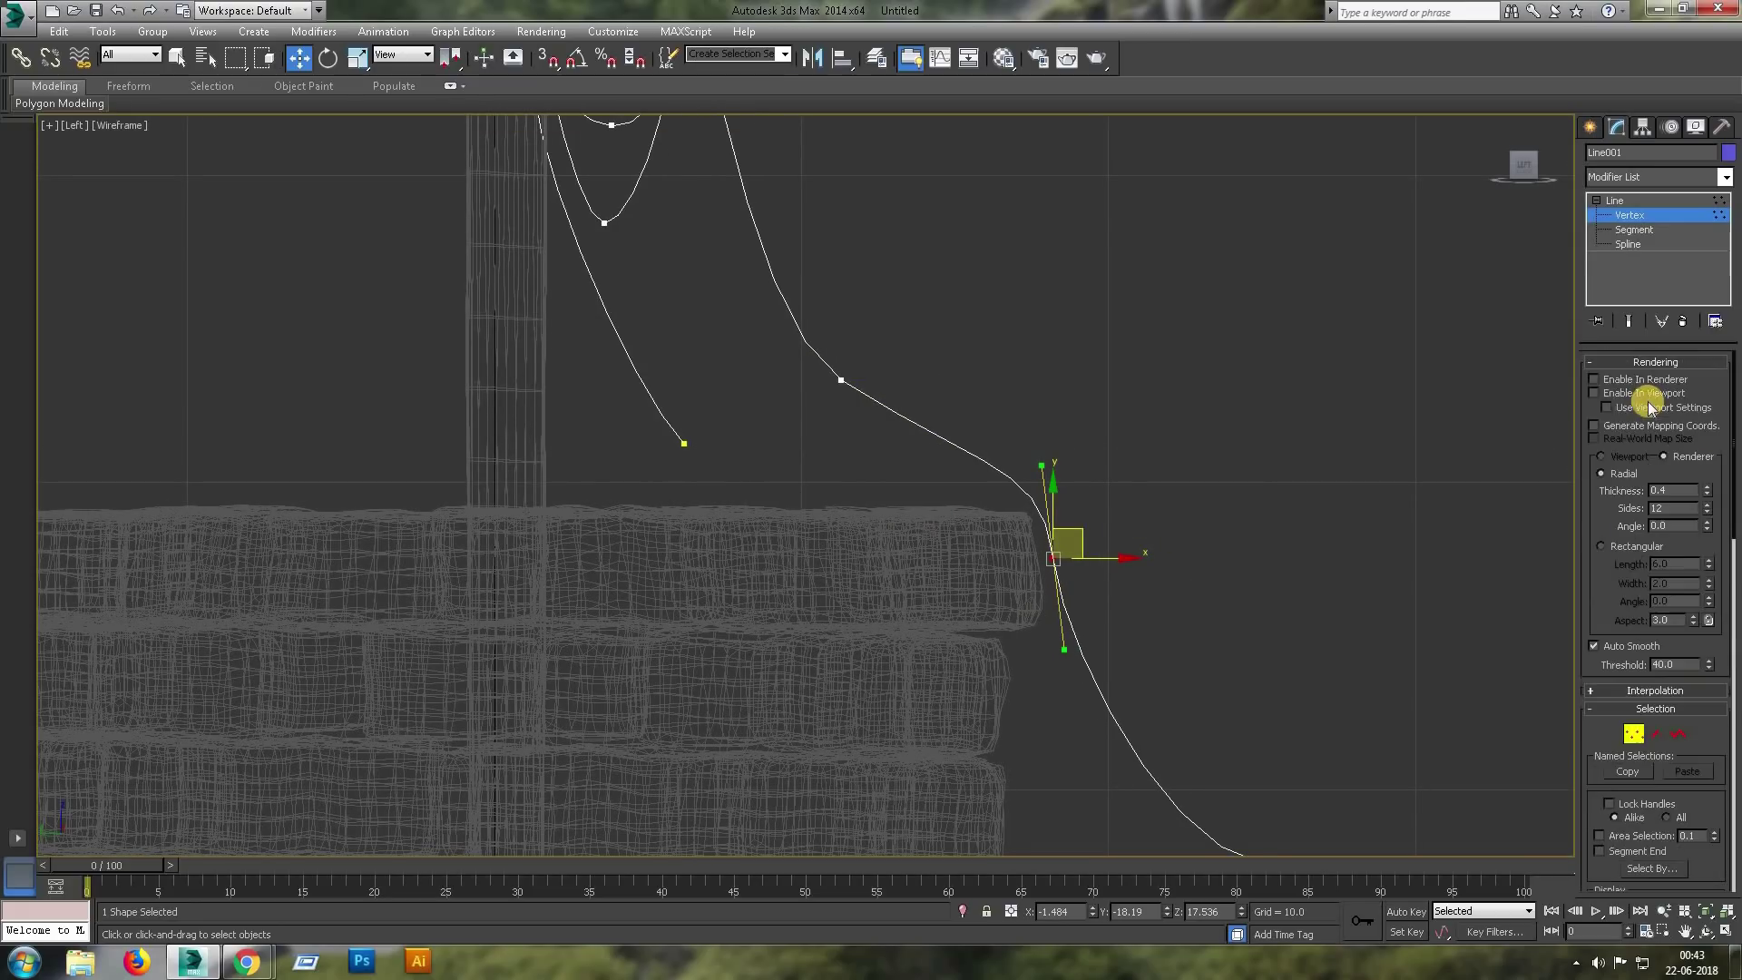
# Enable the rope in the viewport as a 0.4 tube and frame the well in Perspective.
pyautogui.click(1649, 393)
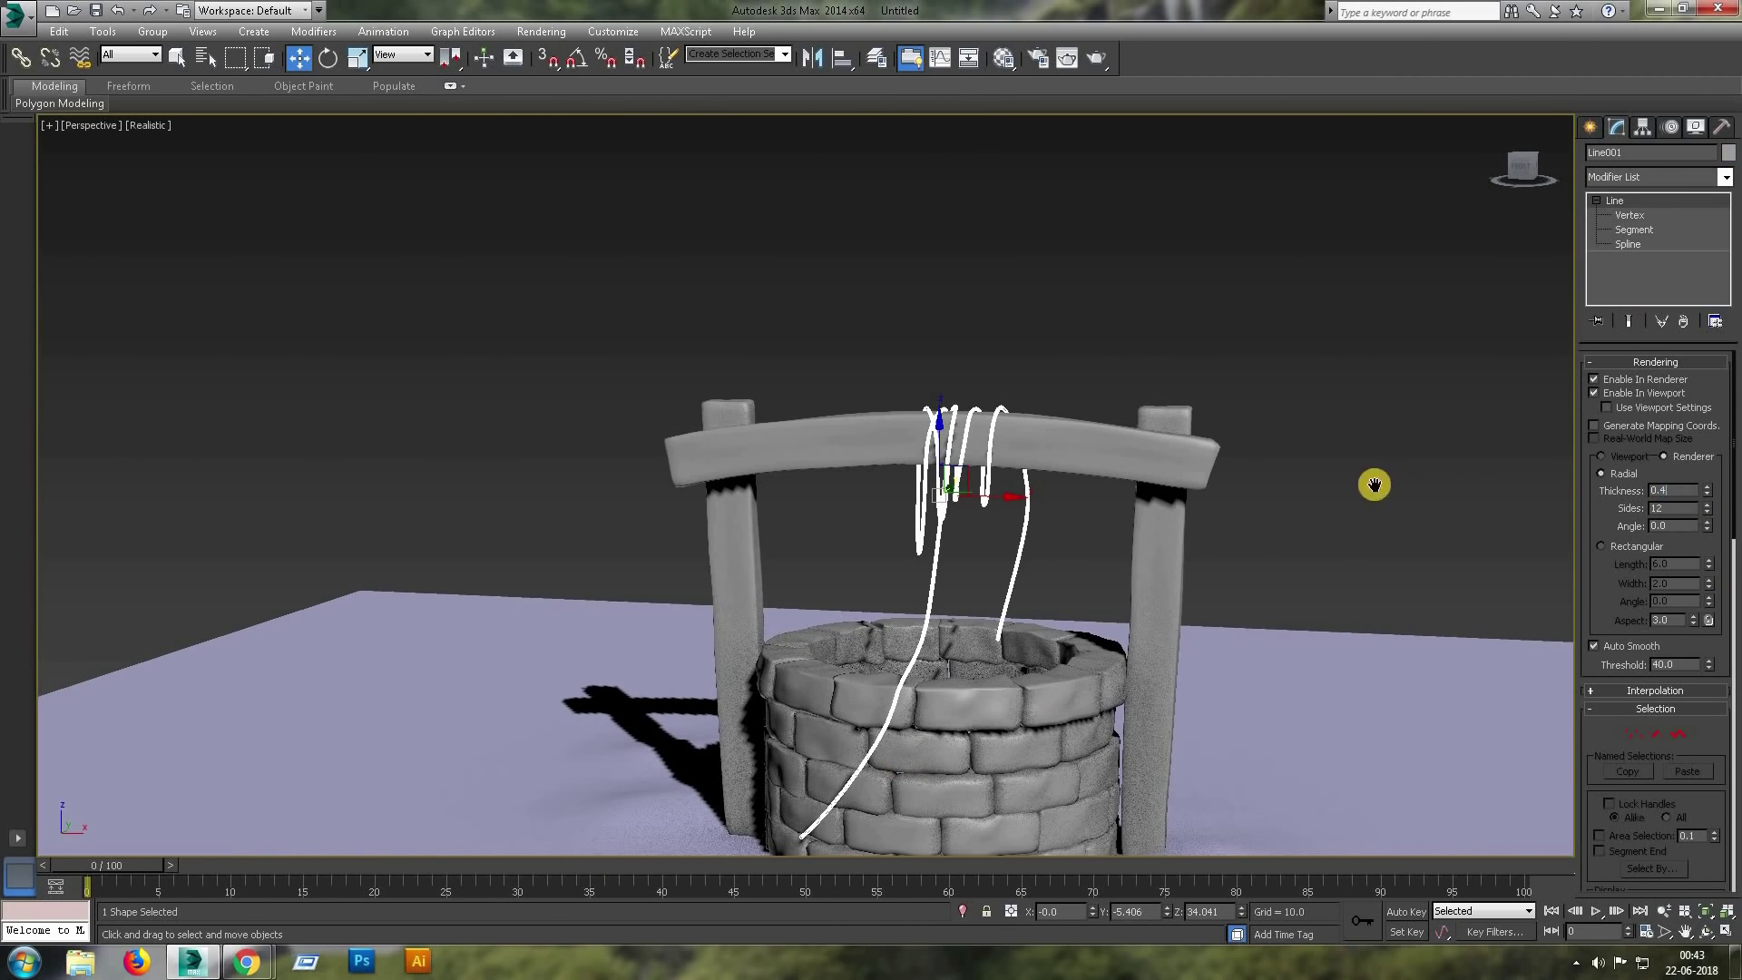
pyautogui.moveTo(1374, 485); pyautogui.dragTo(1093, 541, button='middle')
pyautogui.scroll(3, 960, 451)
# Draw a thin Box plank in an empty area of the maximized Top view.
pyautogui.scroll(2, 955, 520)
pyautogui.click(864, 590)
pyautogui.click(1589, 126)
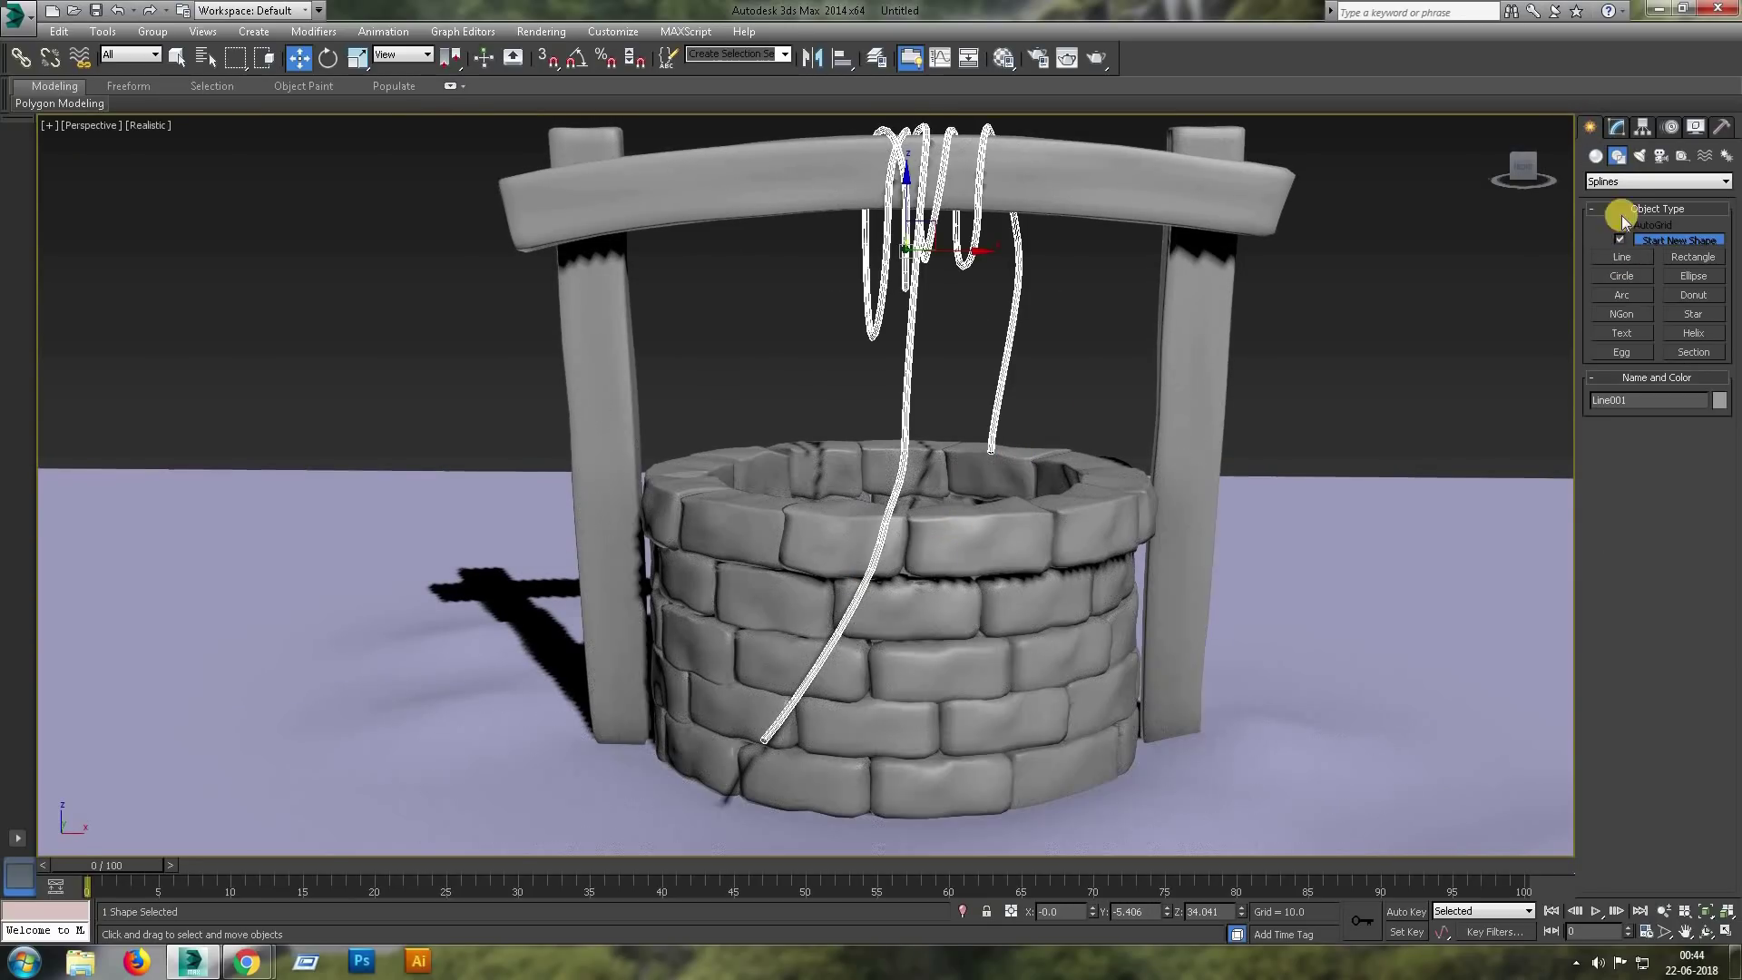
pyautogui.click(1594, 155)
pyautogui.click(1622, 242)
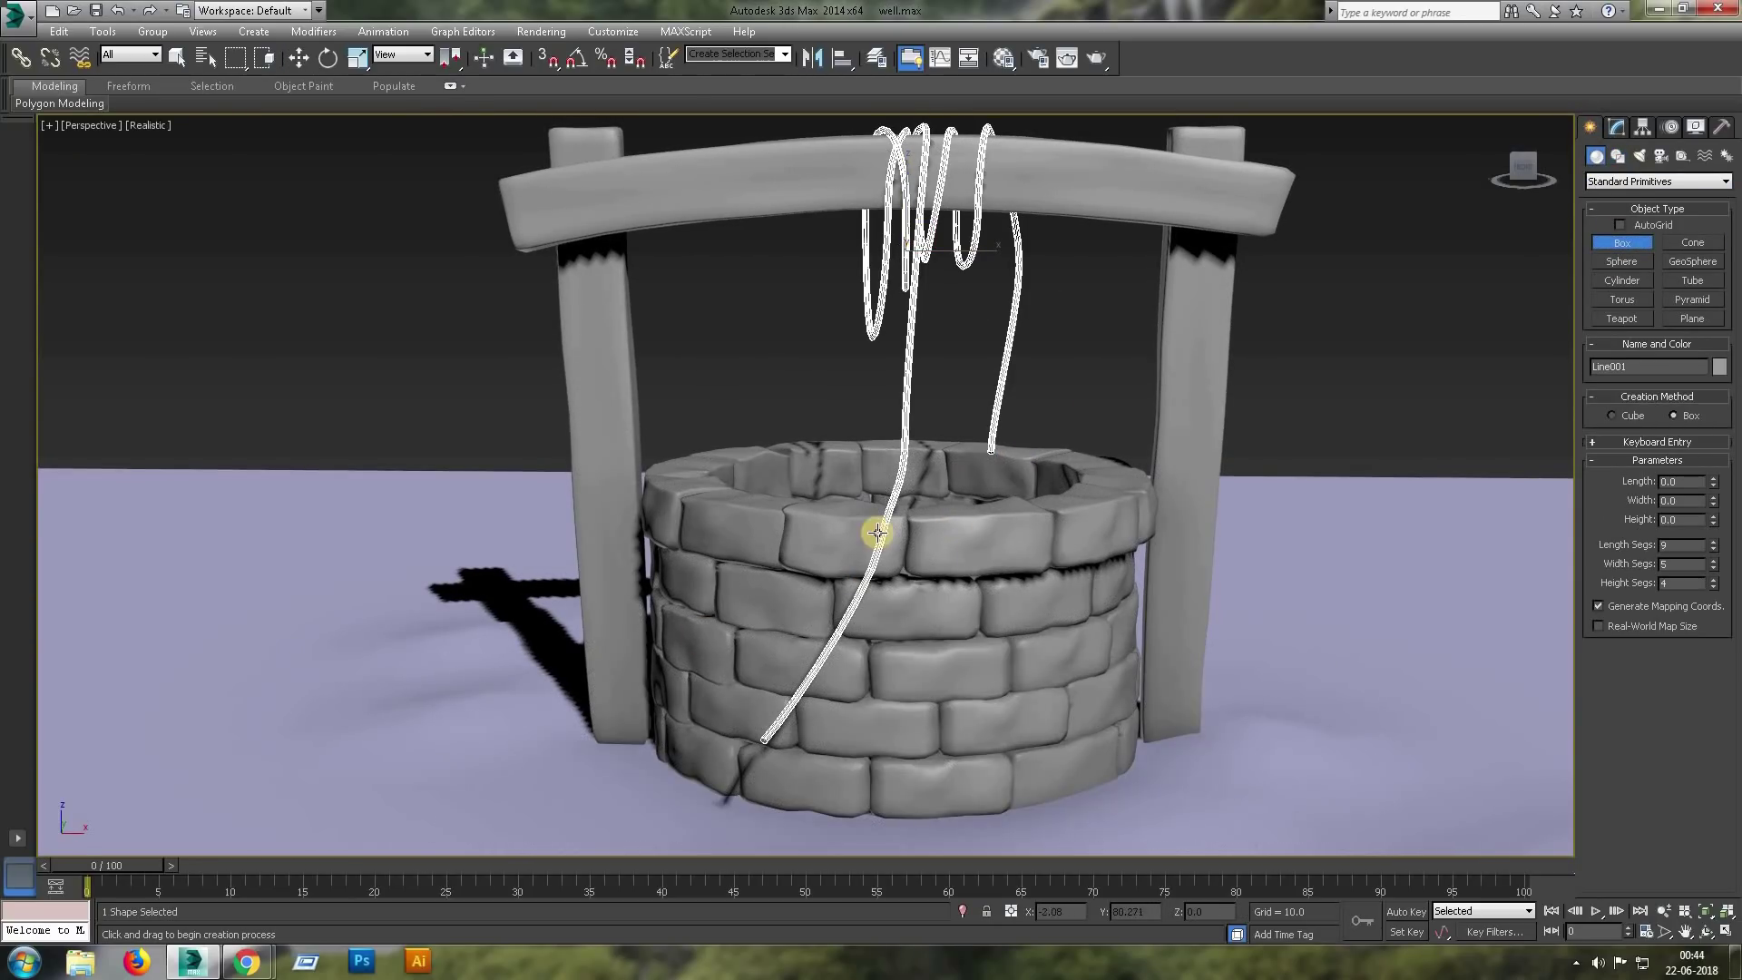
pyautogui.hotkey('alt', 'w')
pyautogui.hotkey('alt', 'w')
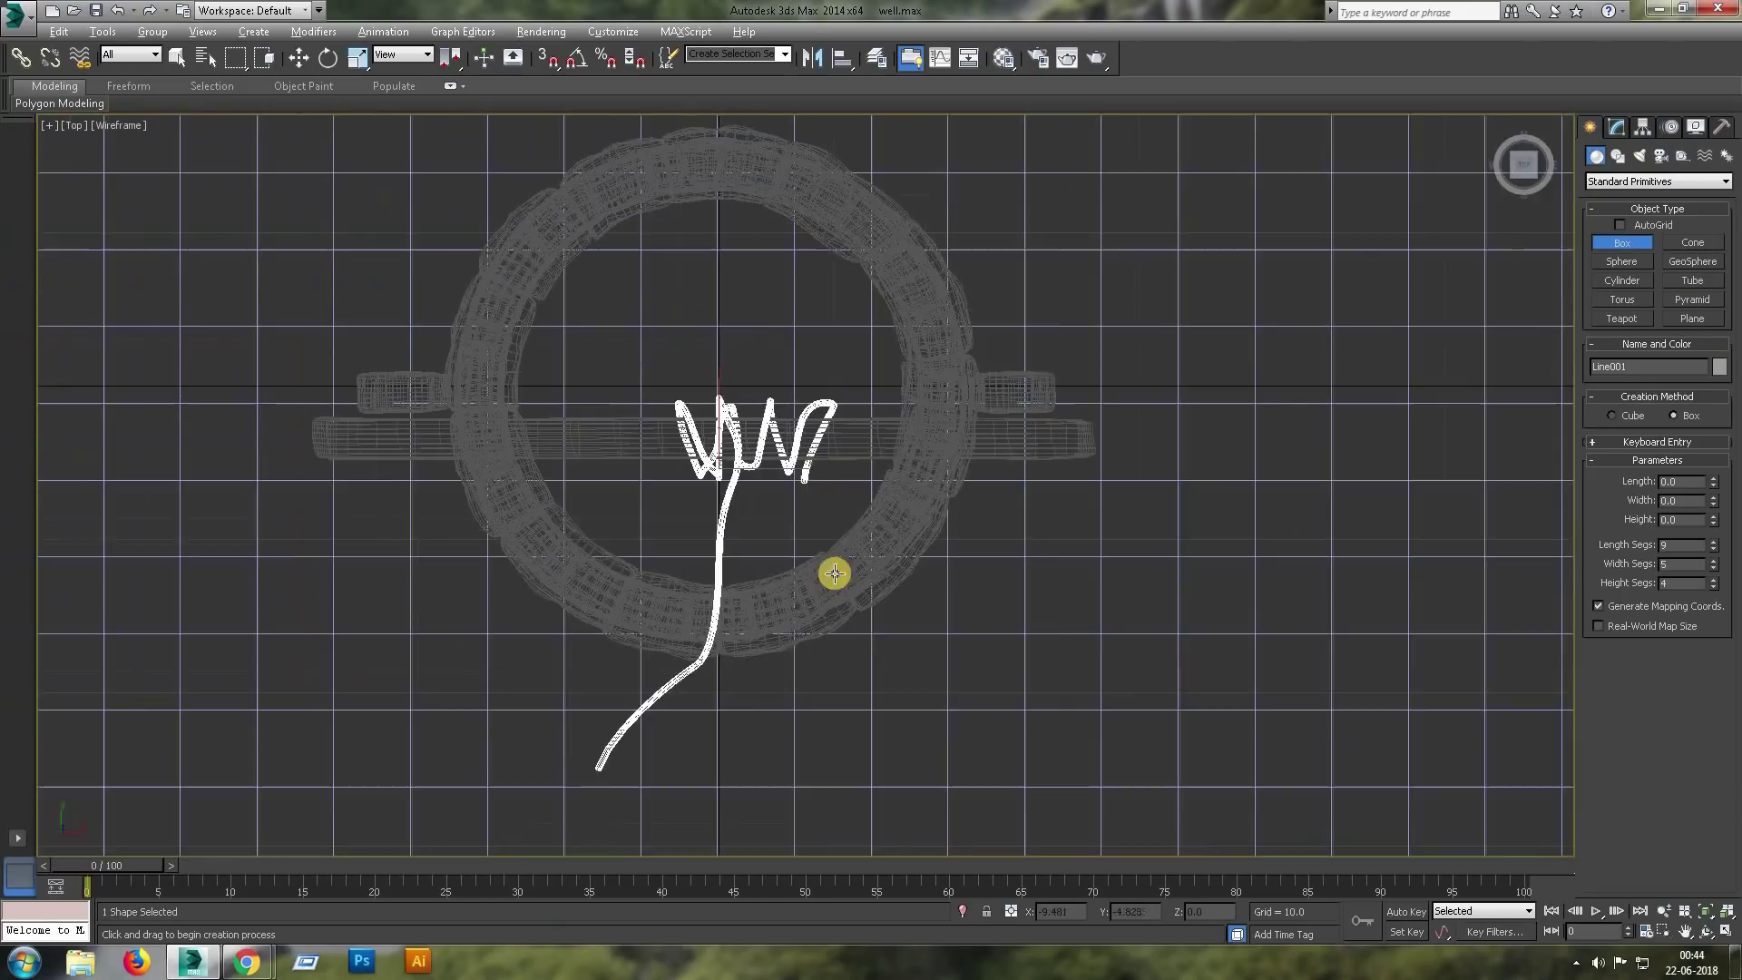
pyautogui.scroll(3, 832, 447)
pyautogui.scroll(5, 1038, 448)
pyautogui.moveTo(881, 515); pyautogui.dragTo(940, 494, button='middle')
pyautogui.moveTo(1012, 570); pyautogui.dragTo(1030, 572)
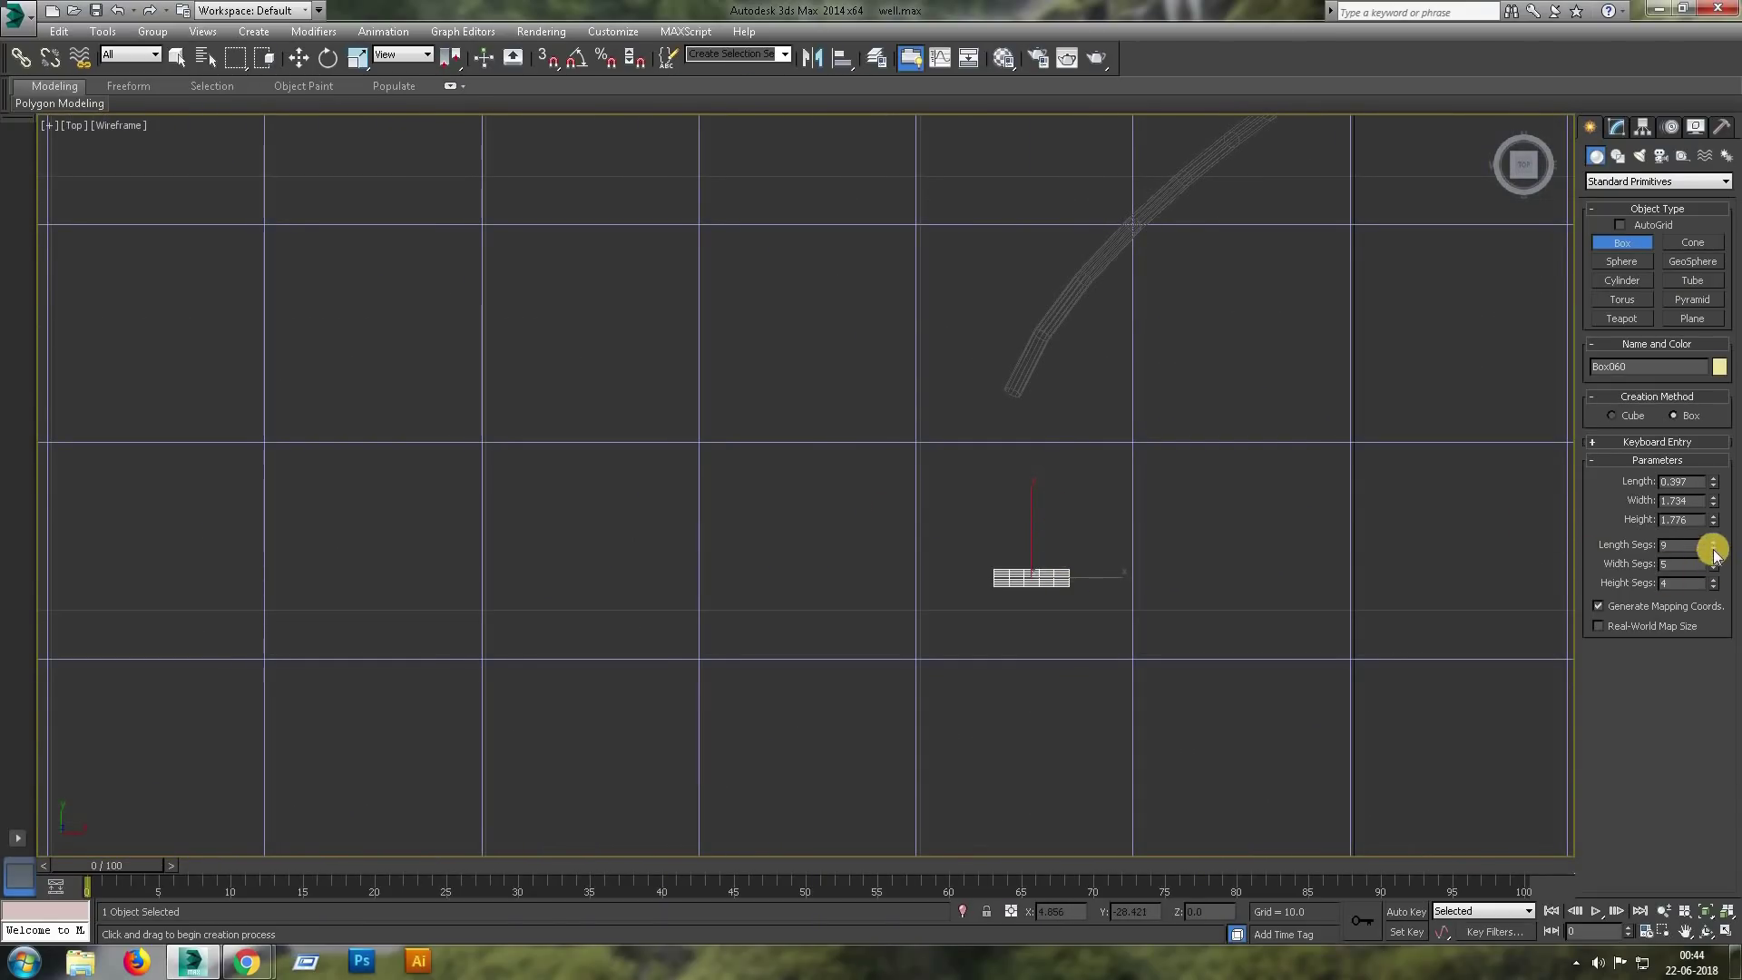
# Set the plank's height to 4.636 with 13 height segments and 5 length segments.
pyautogui.hotkey('alt', 'w')
pyautogui.hotkey('alt', 'w')
pyautogui.scroll(-5, 1120, 541)
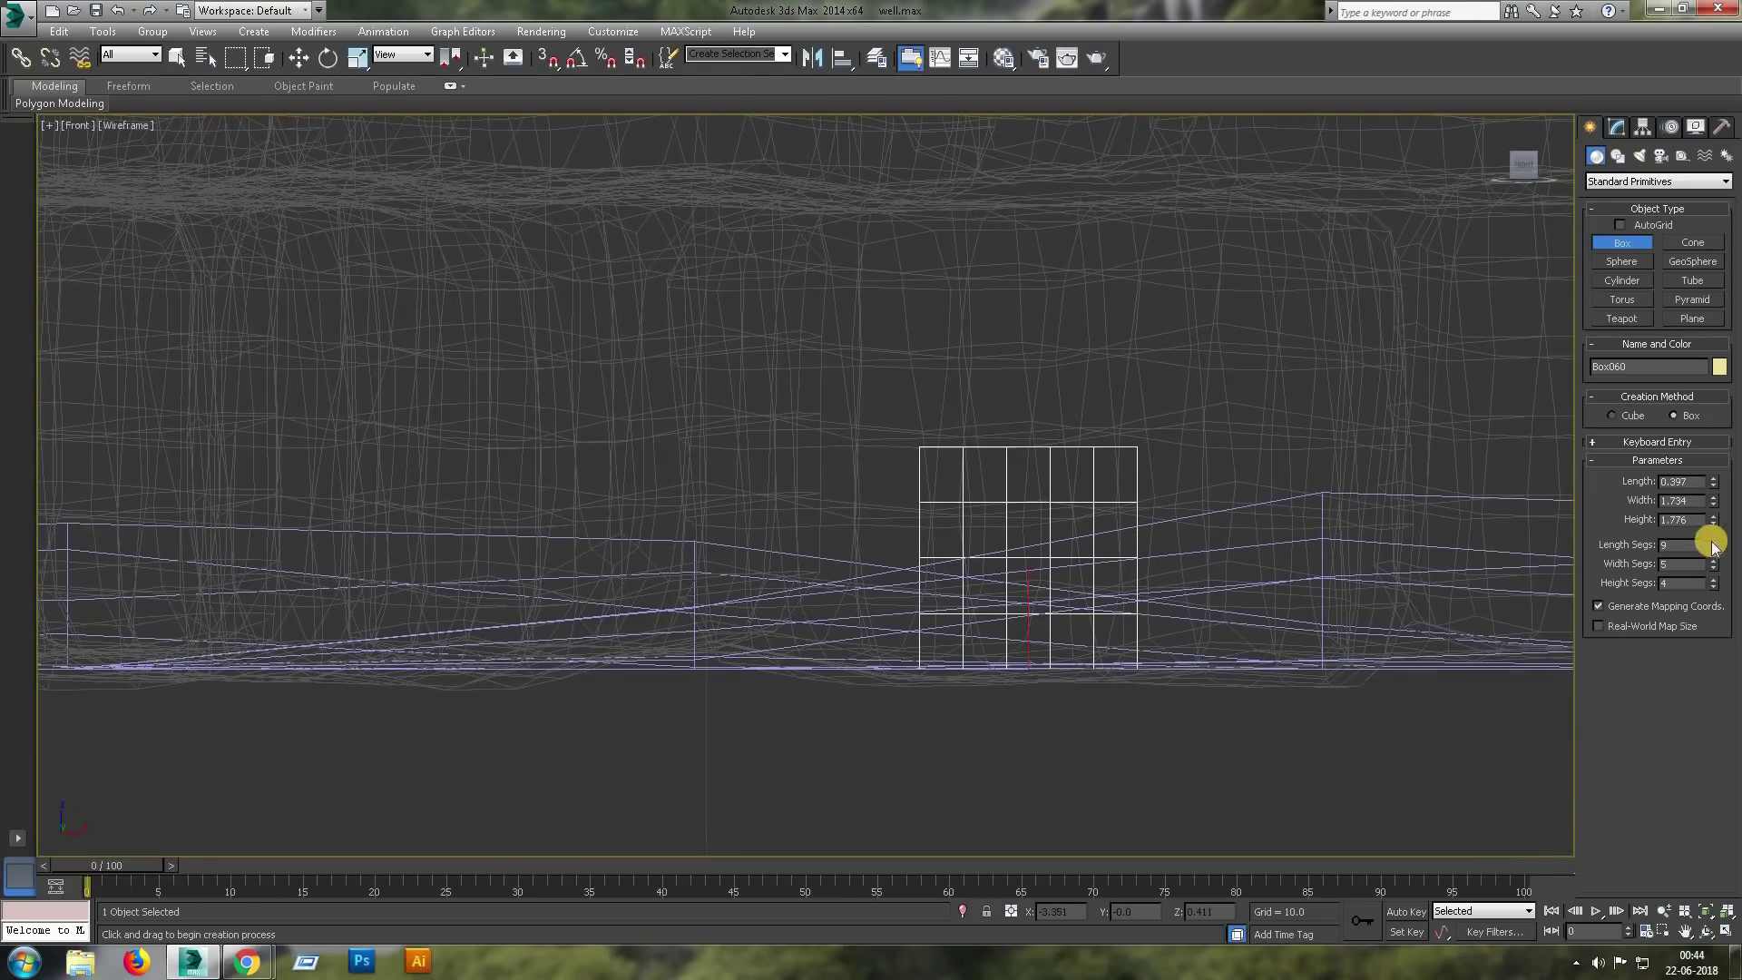
pyautogui.moveTo(1713, 519); pyautogui.dragTo(1712, 483)
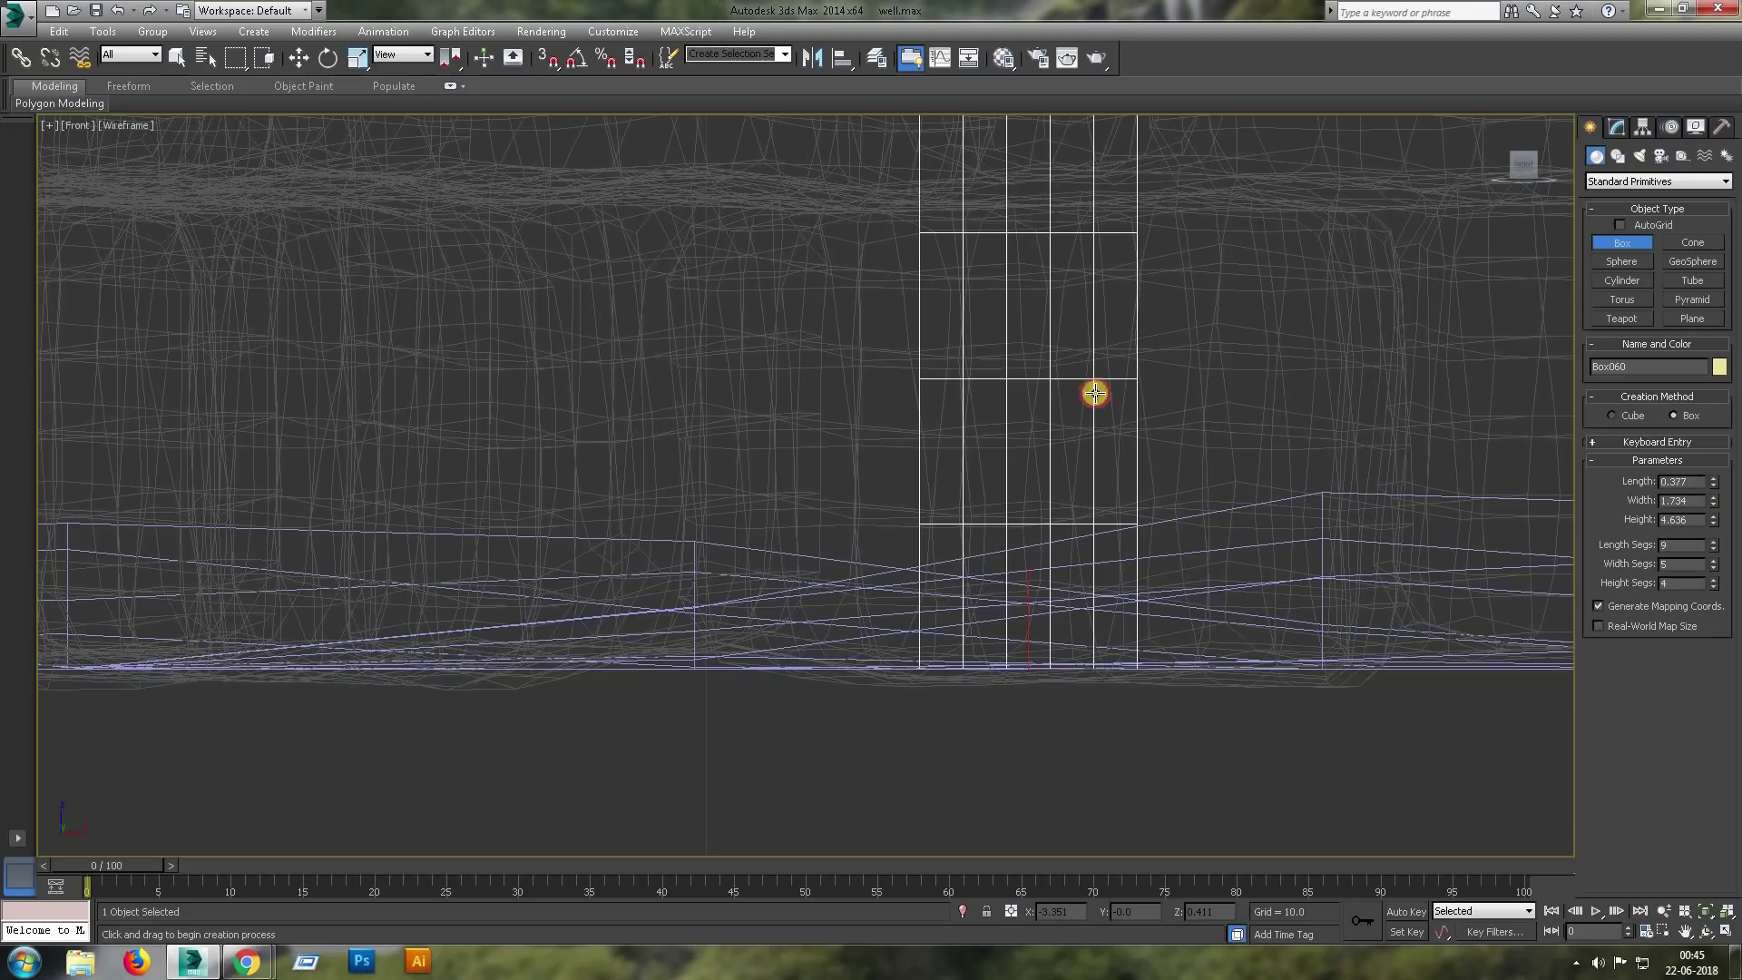
pyautogui.moveTo(1095, 393); pyautogui.dragTo(1100, 499, button='middle')
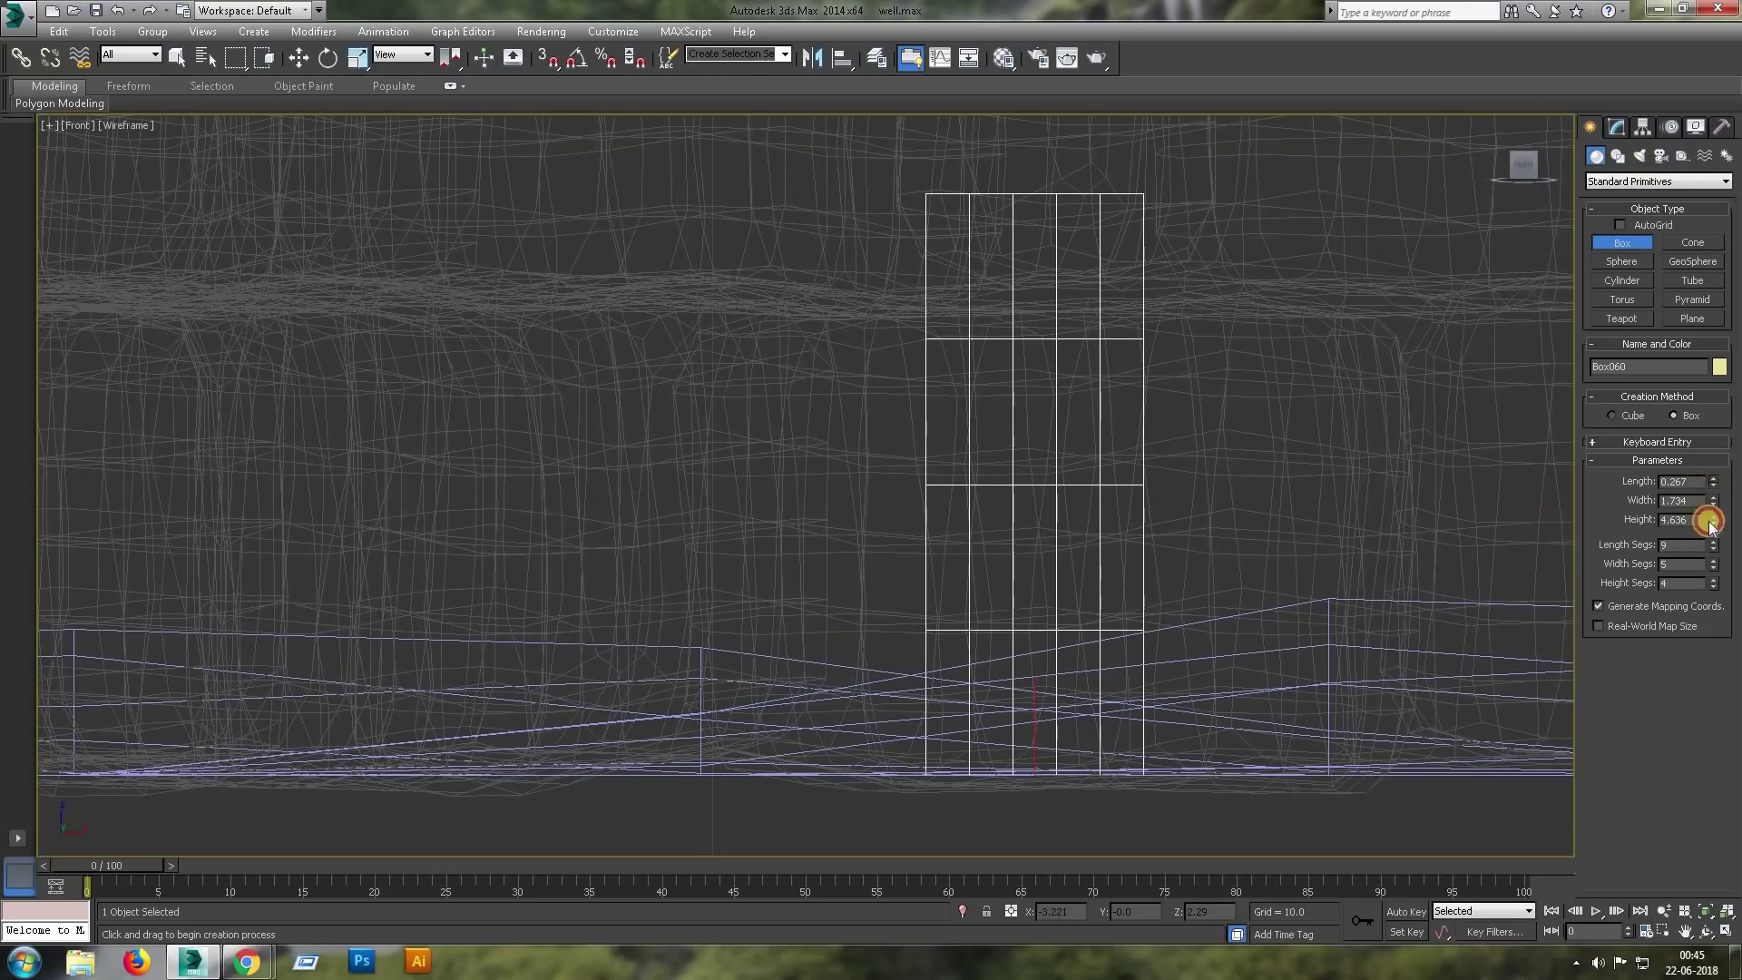
pyautogui.moveTo(1713, 577); pyautogui.dragTo(1713, 570)
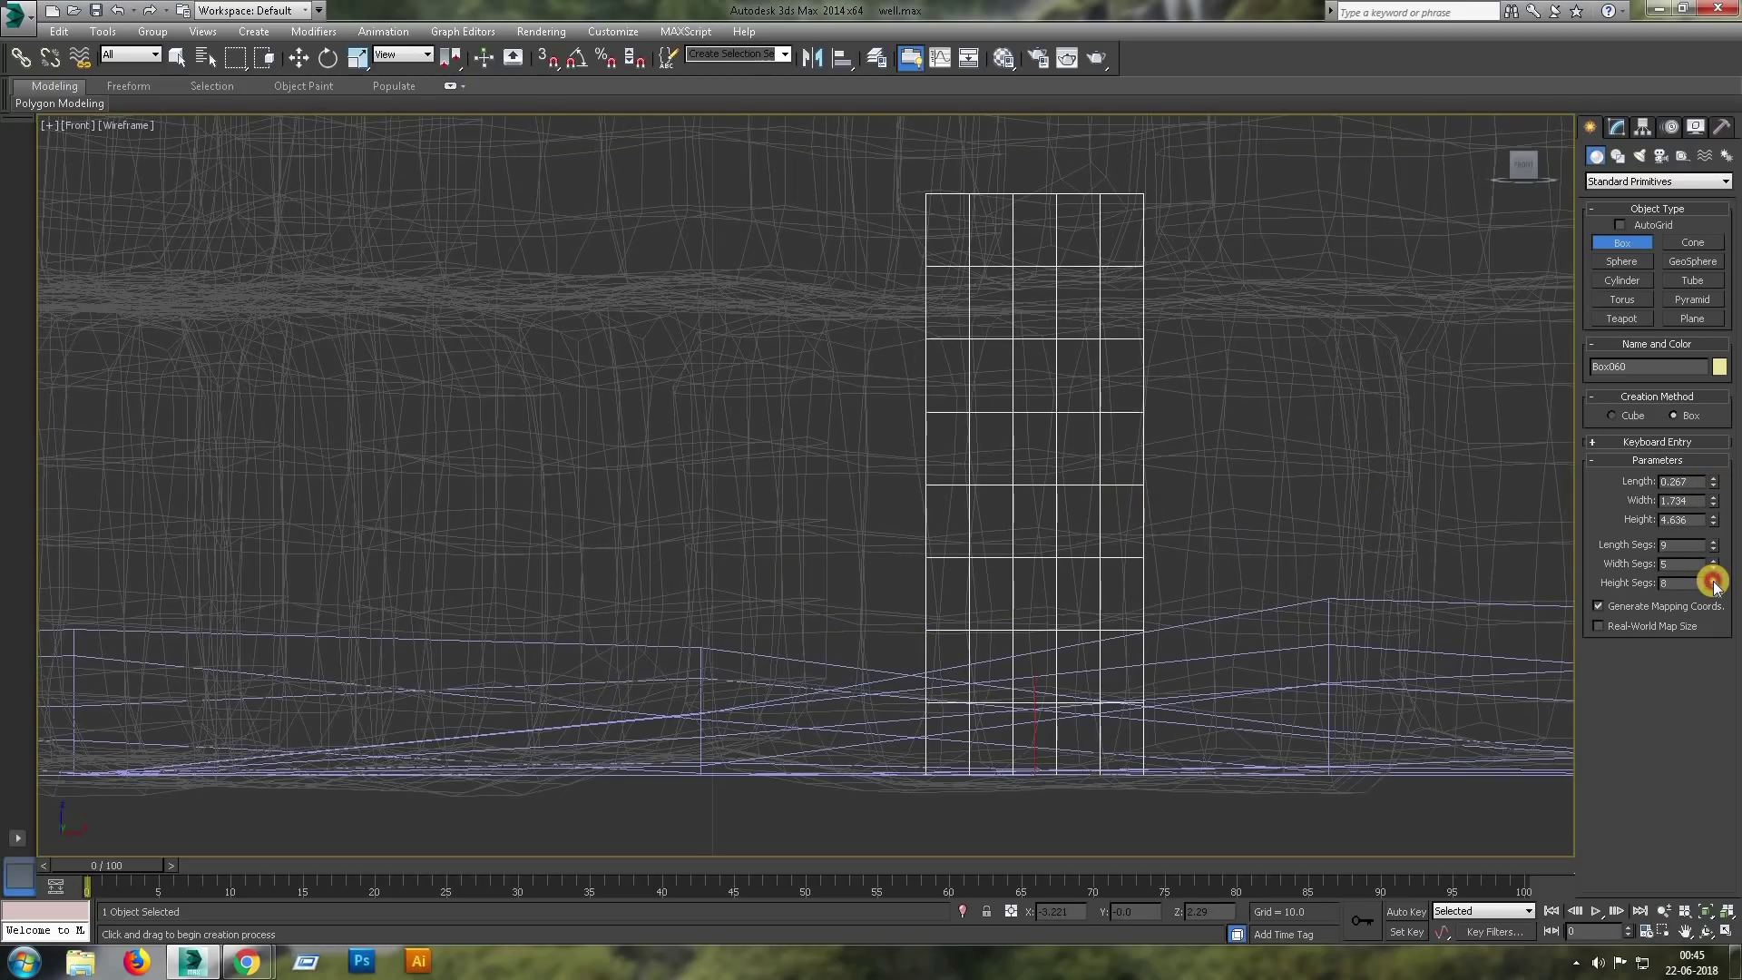
pyautogui.press('t')
pyautogui.scroll(3, 1007, 603)
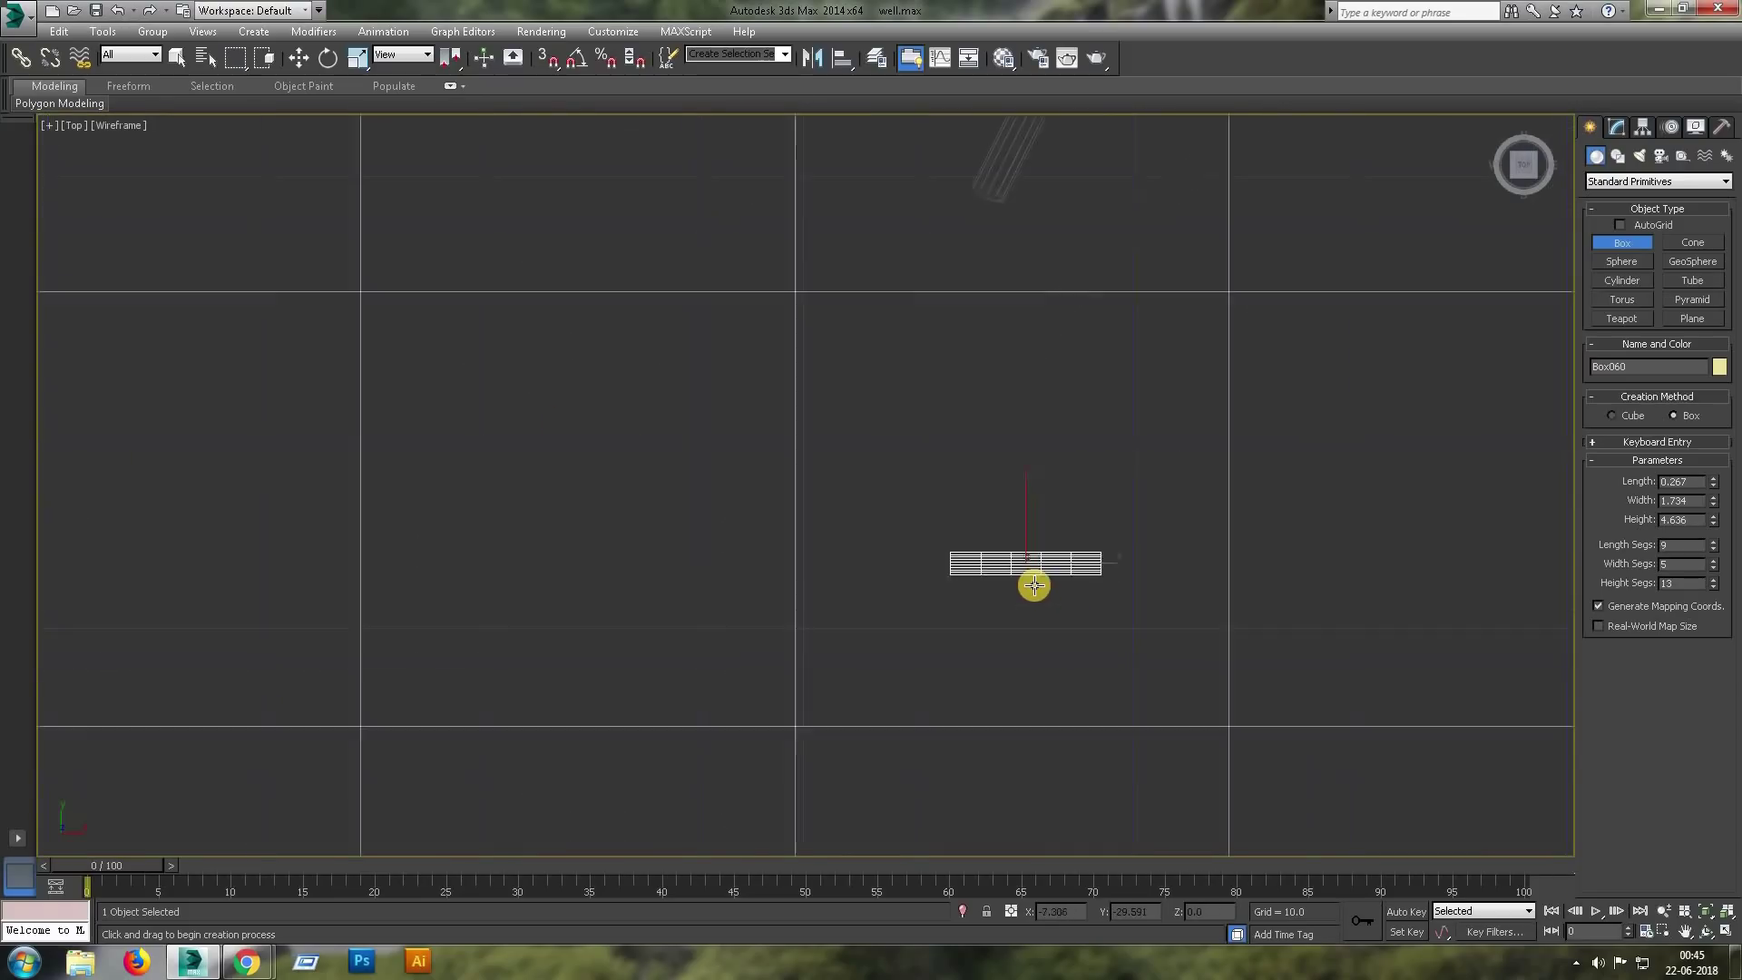
pyautogui.scroll(4, 1031, 583)
pyautogui.moveTo(1715, 550); pyautogui.dragTo(1715, 564)
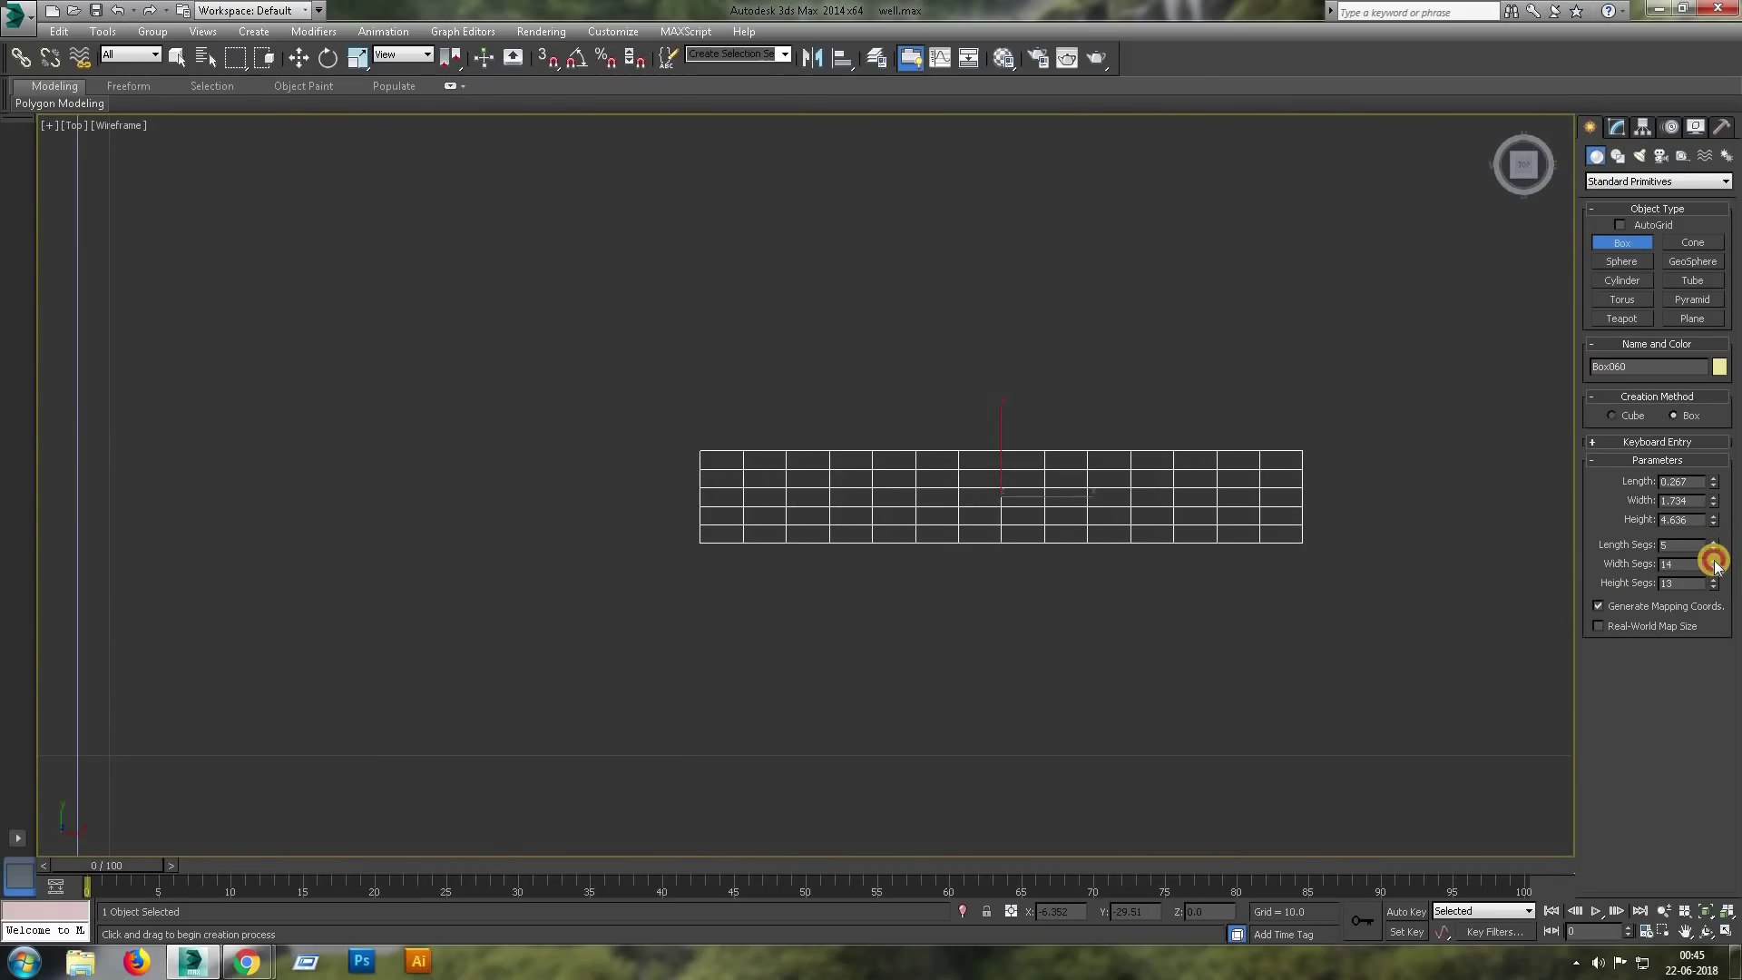
# Add a fractal Noise modifier with strengths 0.08/0.14/0.43 and seed 4 to the plank.
pyautogui.click(1615, 123)
pyautogui.click(1726, 177)
pyautogui.scroll(-5, 1630, 299)
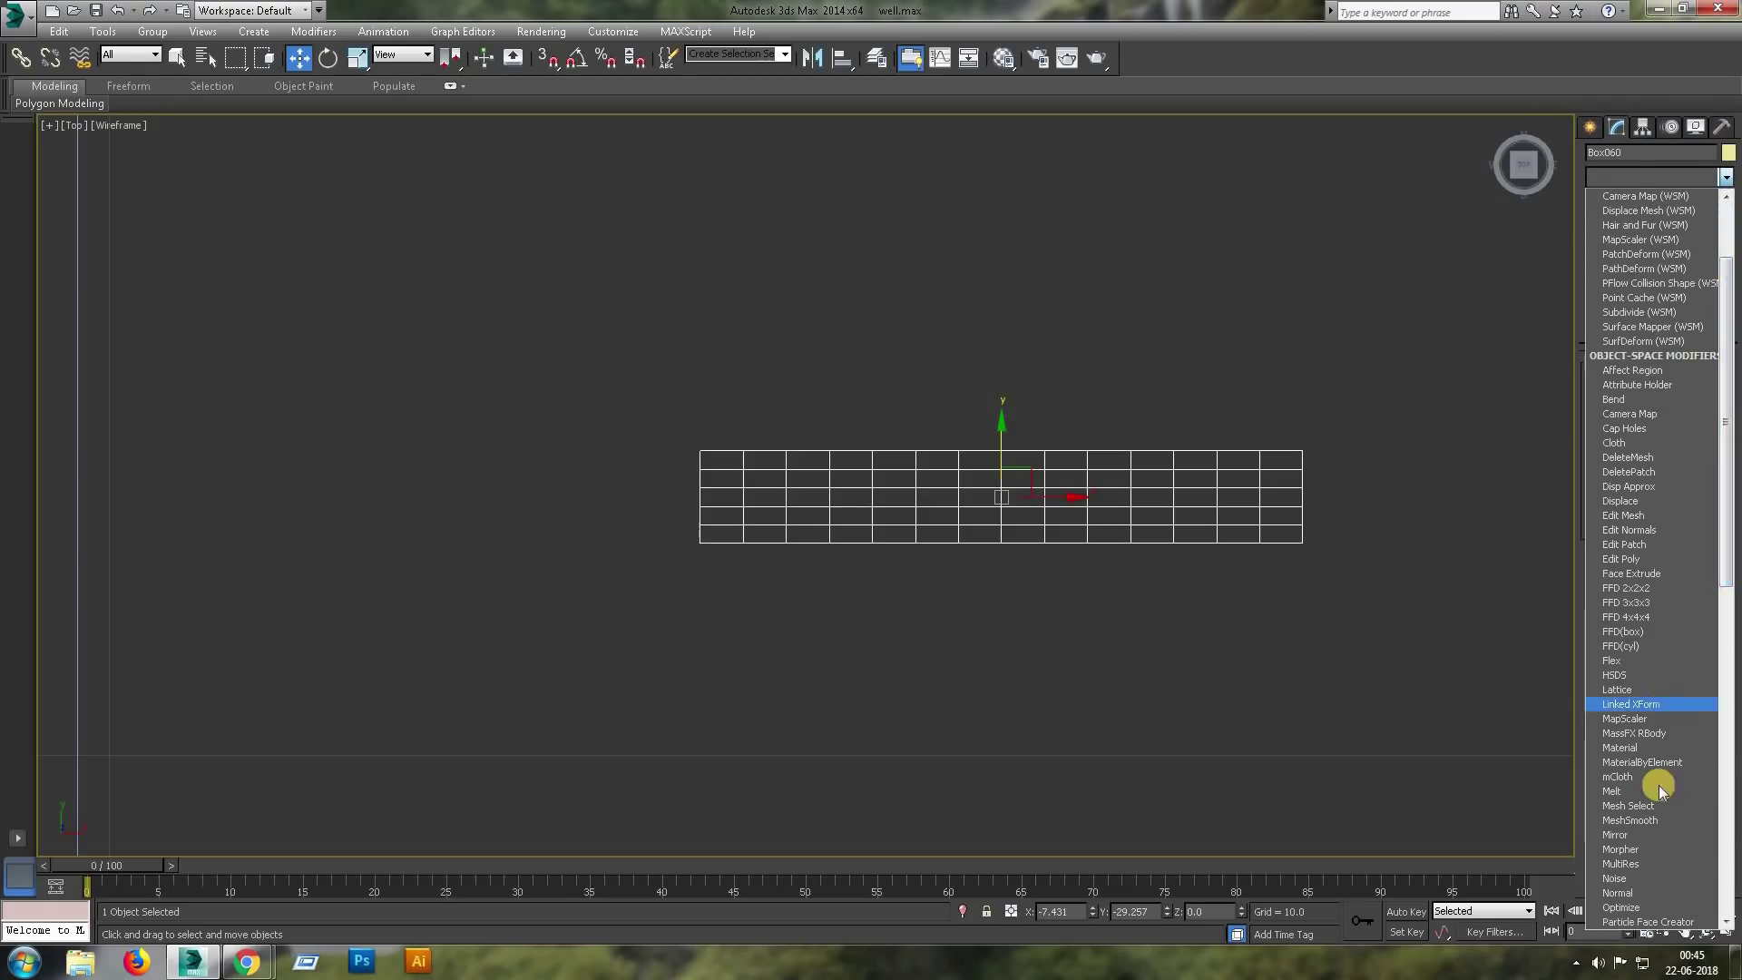
pyautogui.click(1620, 878)
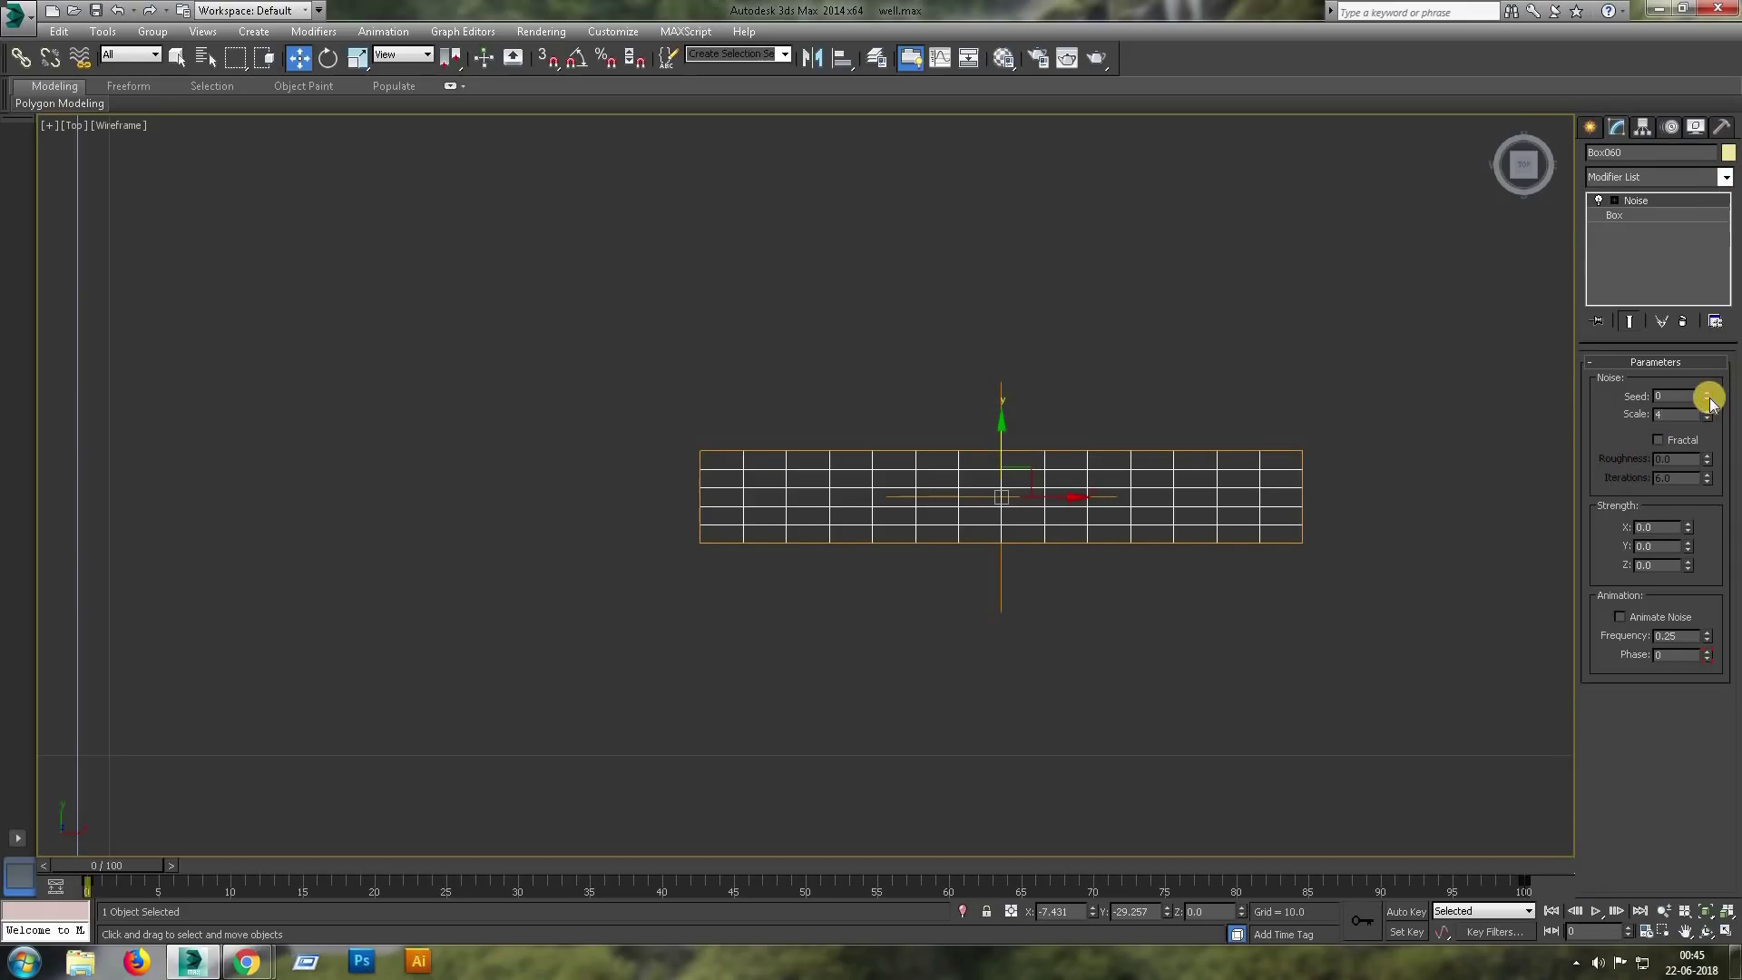
pyautogui.moveTo(1689, 527); pyautogui.dragTo(1690, 542)
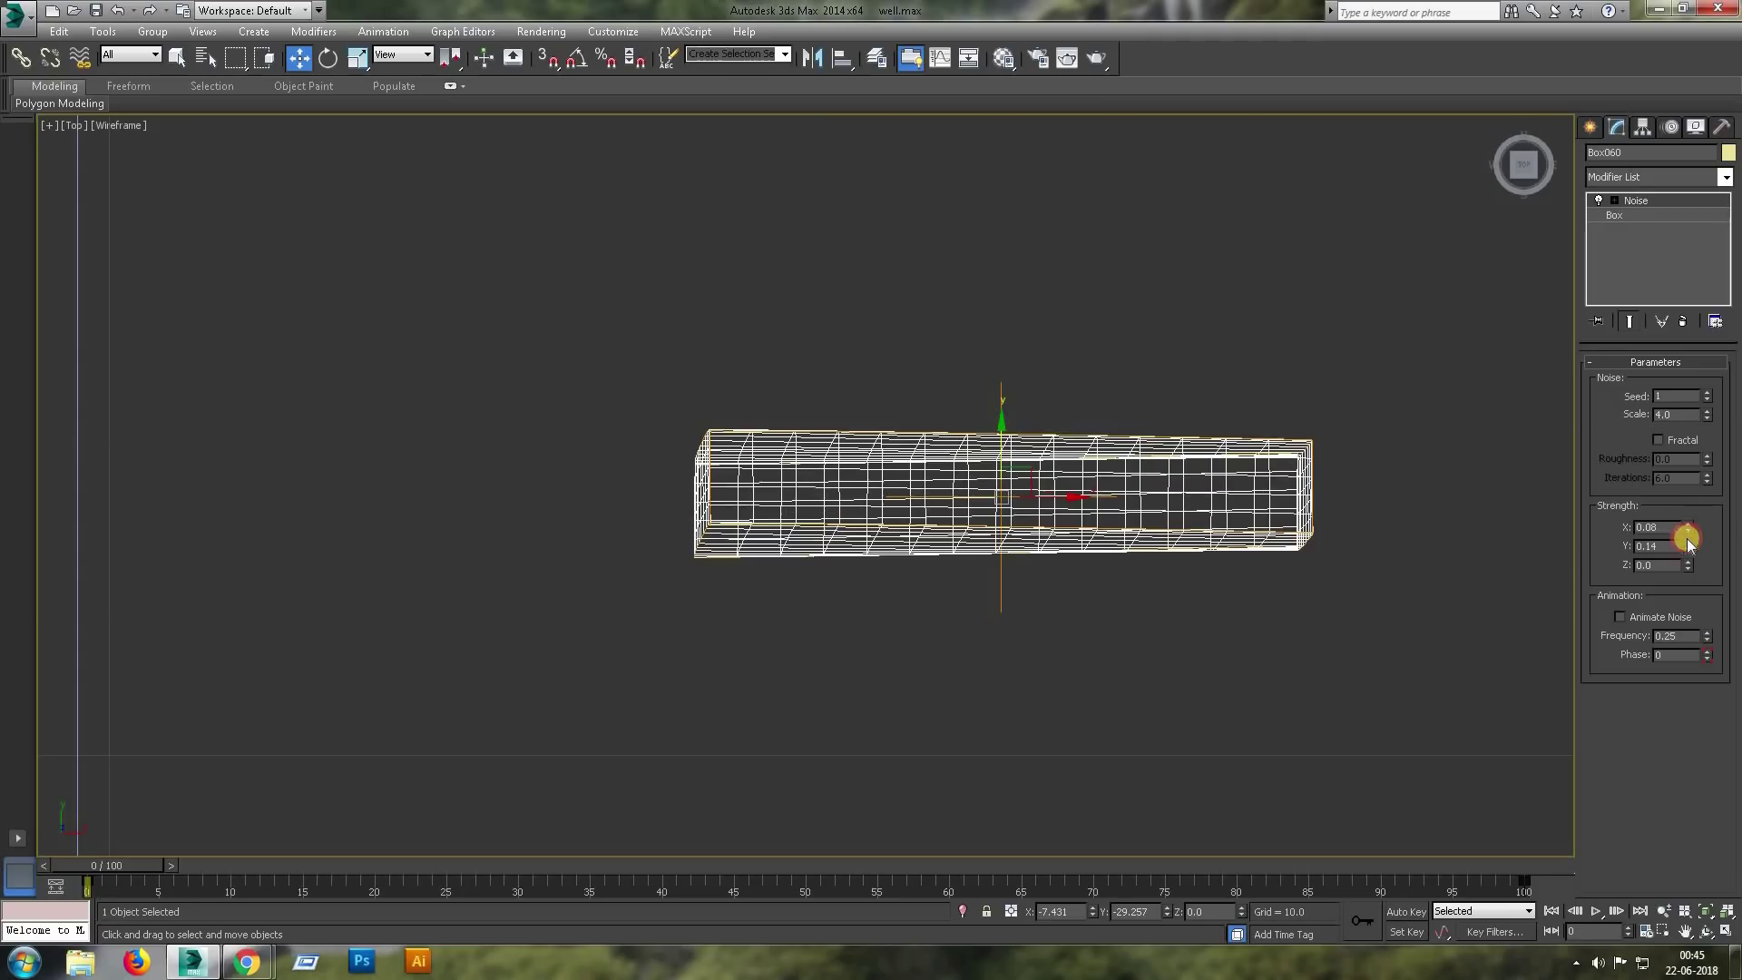
pyautogui.click(1660, 443)
pyautogui.click(1707, 393)
pyautogui.click(1708, 393)
pyautogui.click(1708, 393)
# Maximize the Perspective view and orbit to inspect the warped plank's top and thickness.
pyautogui.hotkey('alt', 'w')
pyautogui.hotkey('alt', 'w')
pyautogui.press('z')
pyautogui.moveTo(857, 645)
pyautogui.keyDown('alt'); pyautogui.mouseDown(button='middle')
pyautogui.moveTo(856, 701)
pyautogui.moveTo(925, 661)
pyautogui.mouseUp(button='middle'); pyautogui.keyUp('alt')
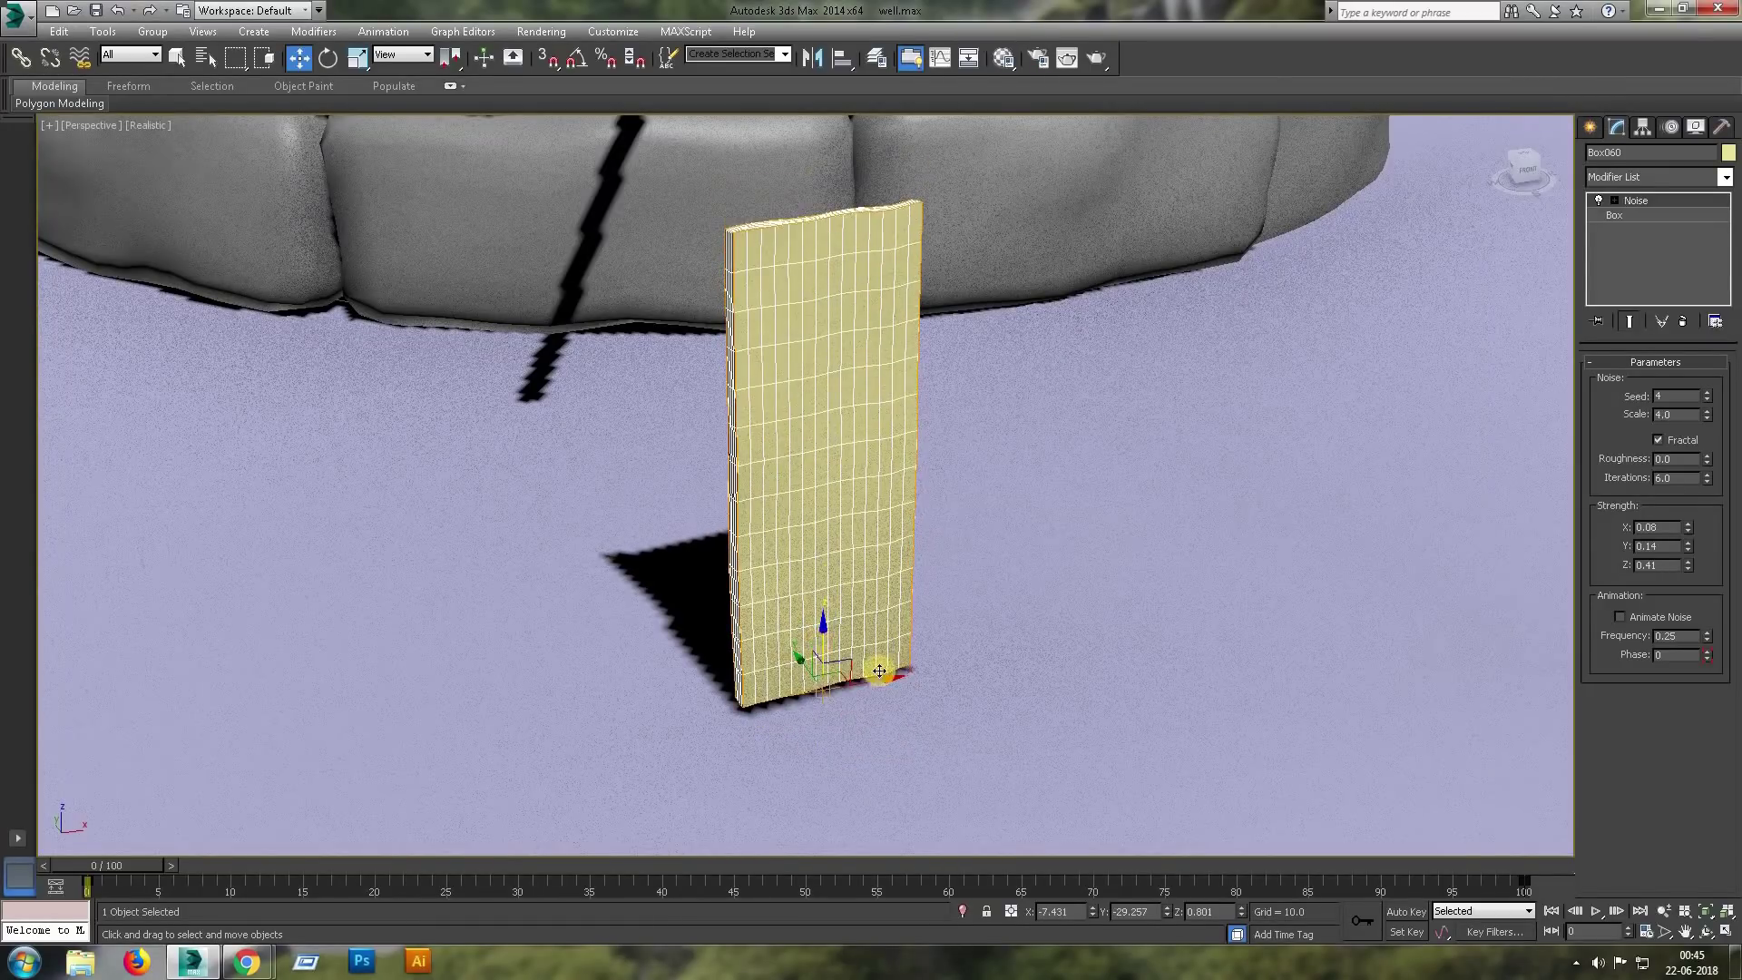
pyautogui.click(1727, 178)
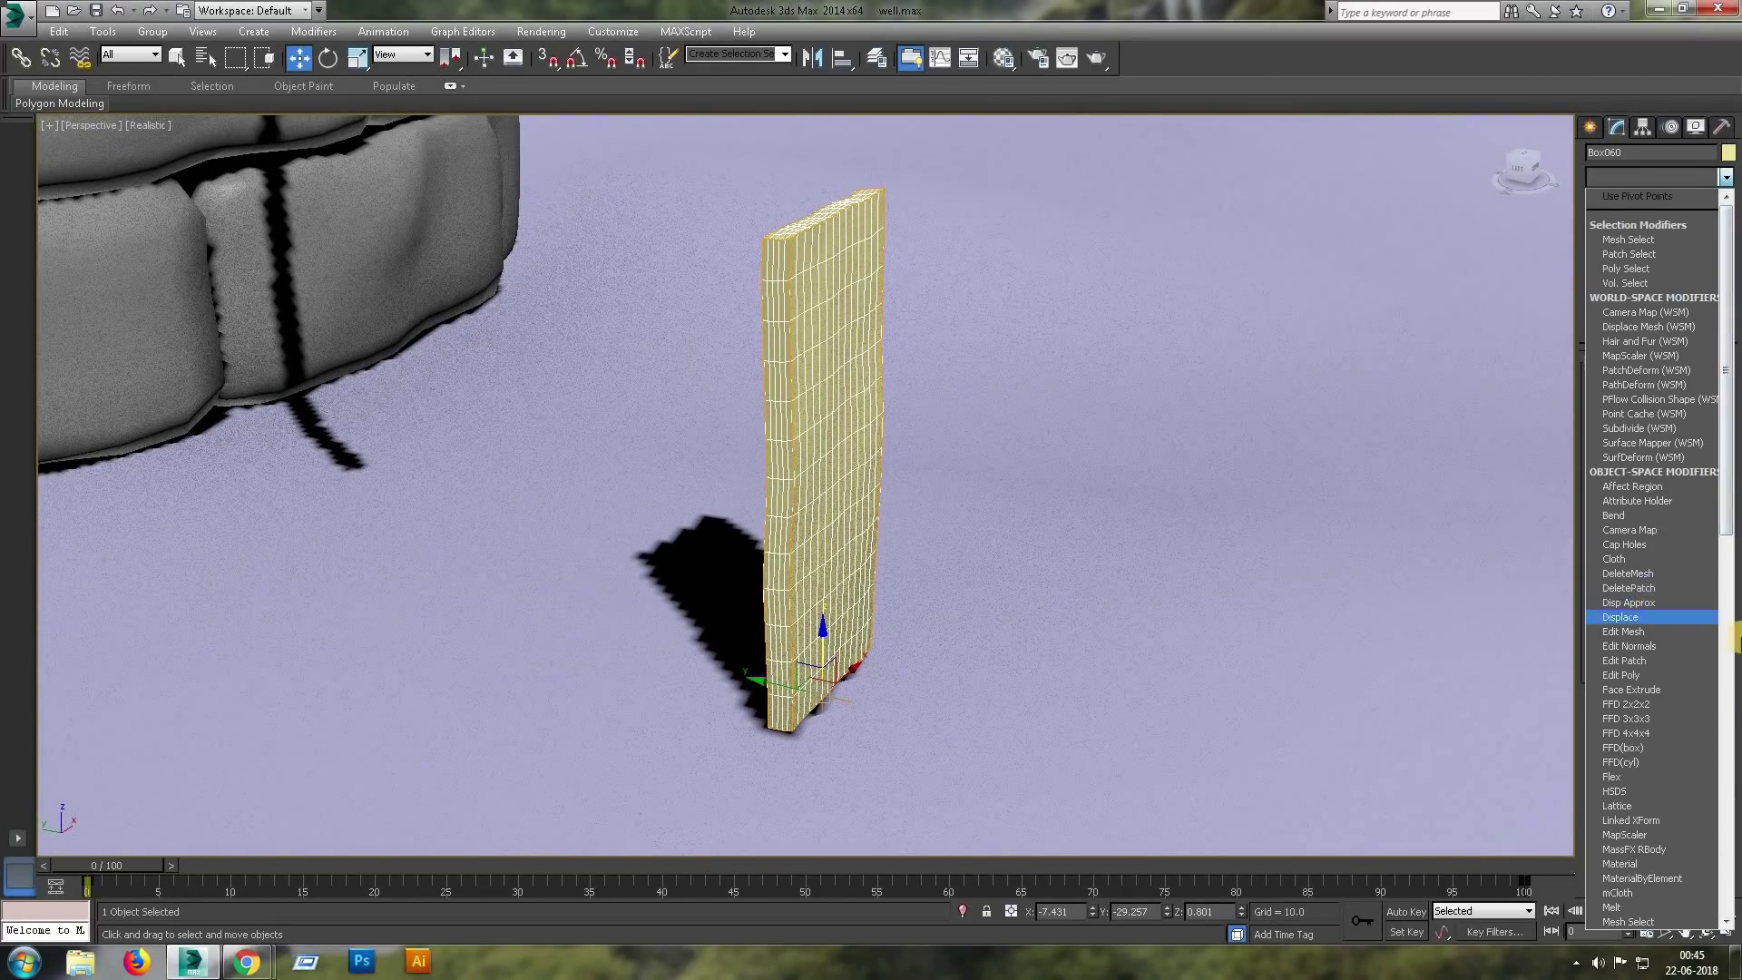
pyautogui.scroll(-12, 1651, 599)
pyautogui.scroll(-3, 1736, 796)
# Add TurboSmooth on top, then insert an Edit Poly above Noise at Vertex level.
pyautogui.click(1634, 805)
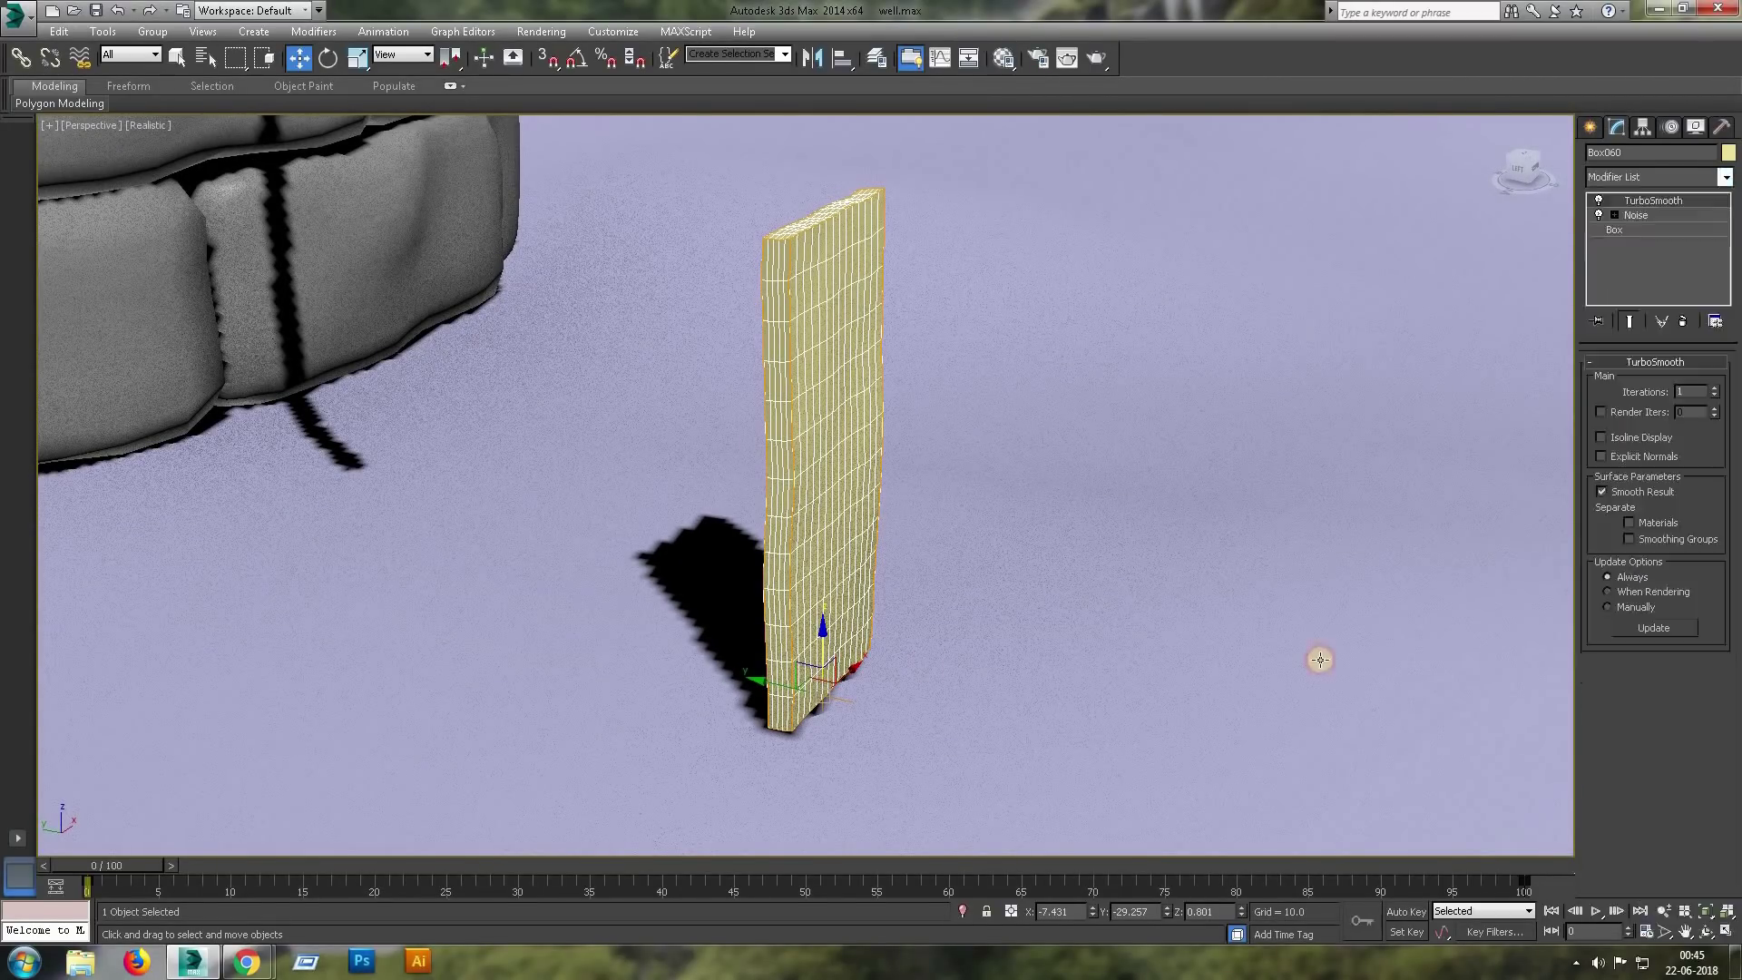
pyautogui.keyDown('alt'); pyautogui.moveTo(918, 377); pyautogui.dragTo(998, 345, button='middle'); pyautogui.keyUp('alt')
pyautogui.click(1636, 215)
pyautogui.click(1727, 178)
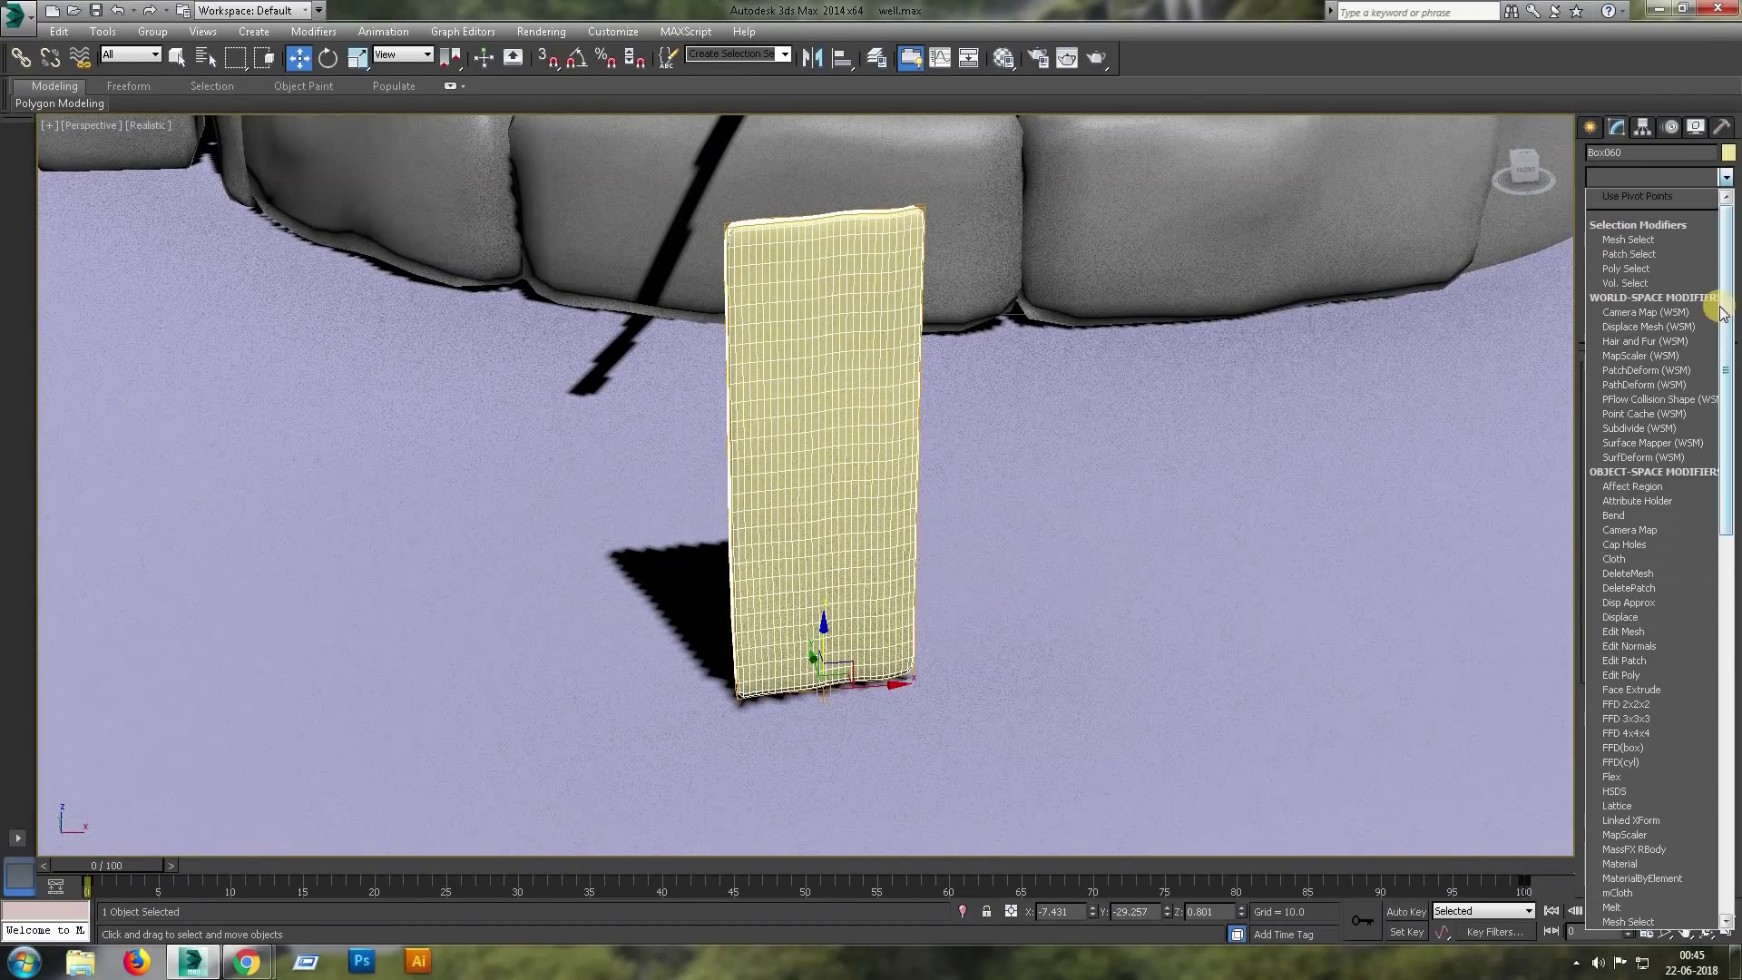
pyautogui.click(1647, 672)
pyautogui.click(1616, 215)
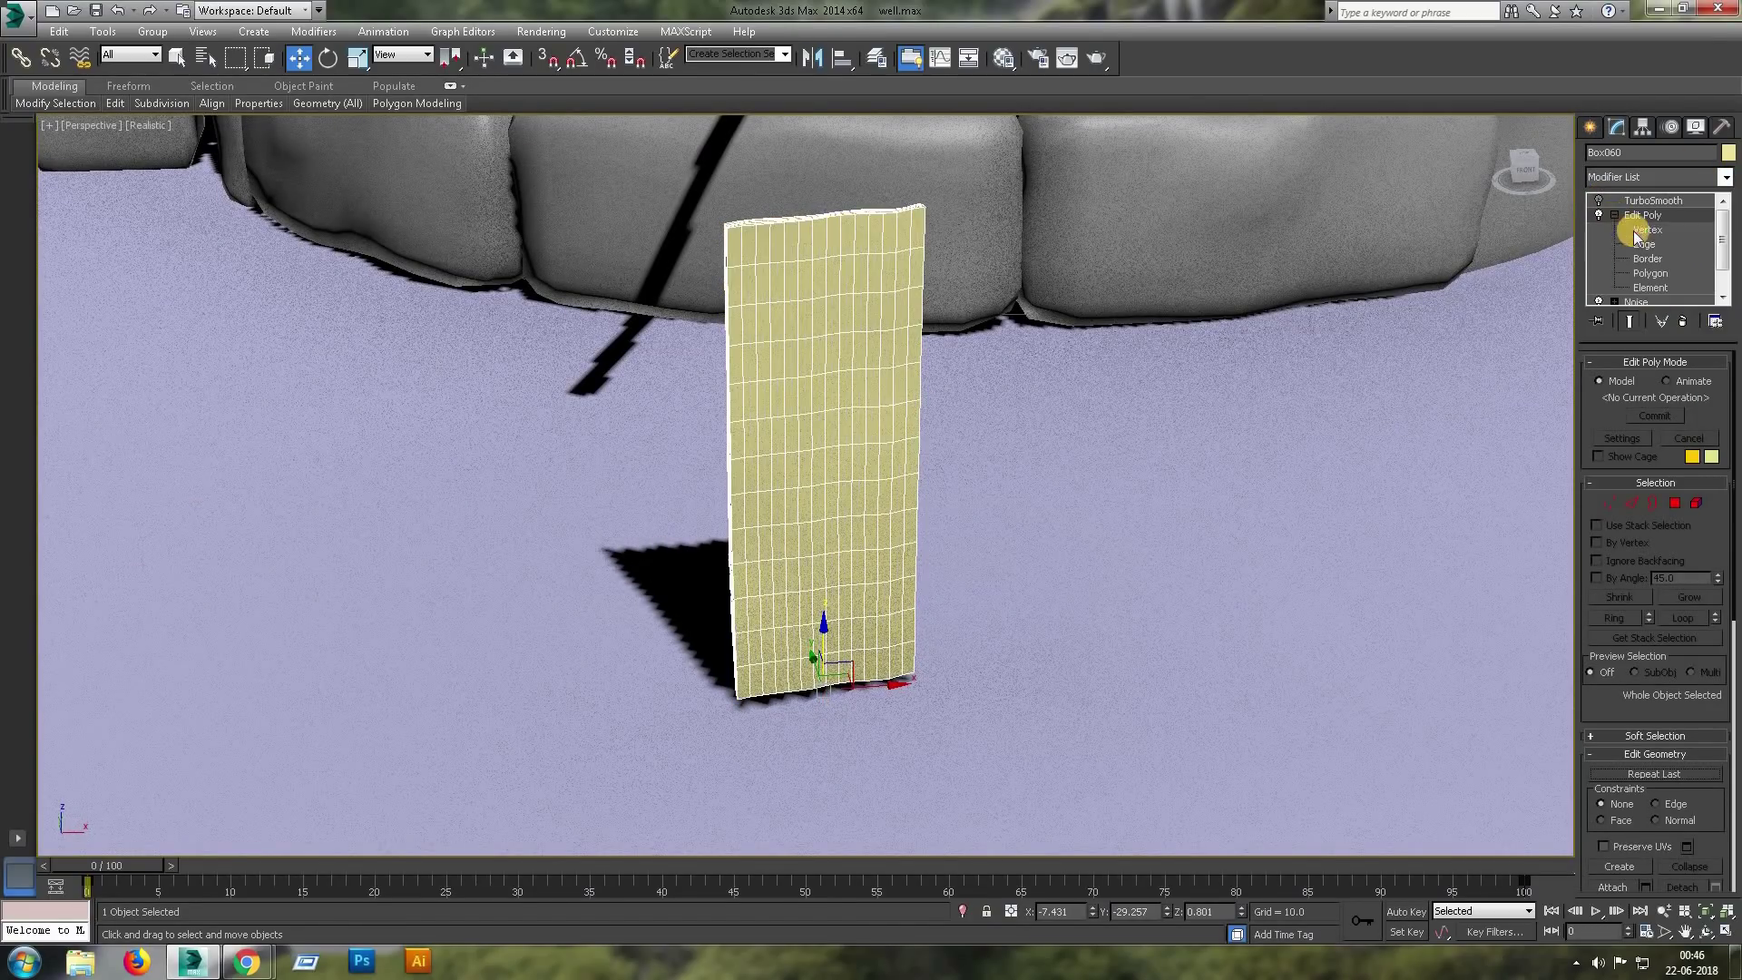
# In wireframe Front view, select the plank's right-edge vertices and nudge them inward.
pyautogui.press('f')
pyautogui.press('F3')
pyautogui.scroll(3, 1130, 333)
pyautogui.moveTo(1130, 333); pyautogui.dragTo(1201, 335)
pyautogui.moveTo(1202, 335); pyautogui.dragTo(1201, 288, button='middle')
pyautogui.moveTo(1162, 385); pyautogui.dragTo(1202, 440)
# Scale further rows of edge vertices inward in Perspective, then deselect all vertices.
pyautogui.press('r')
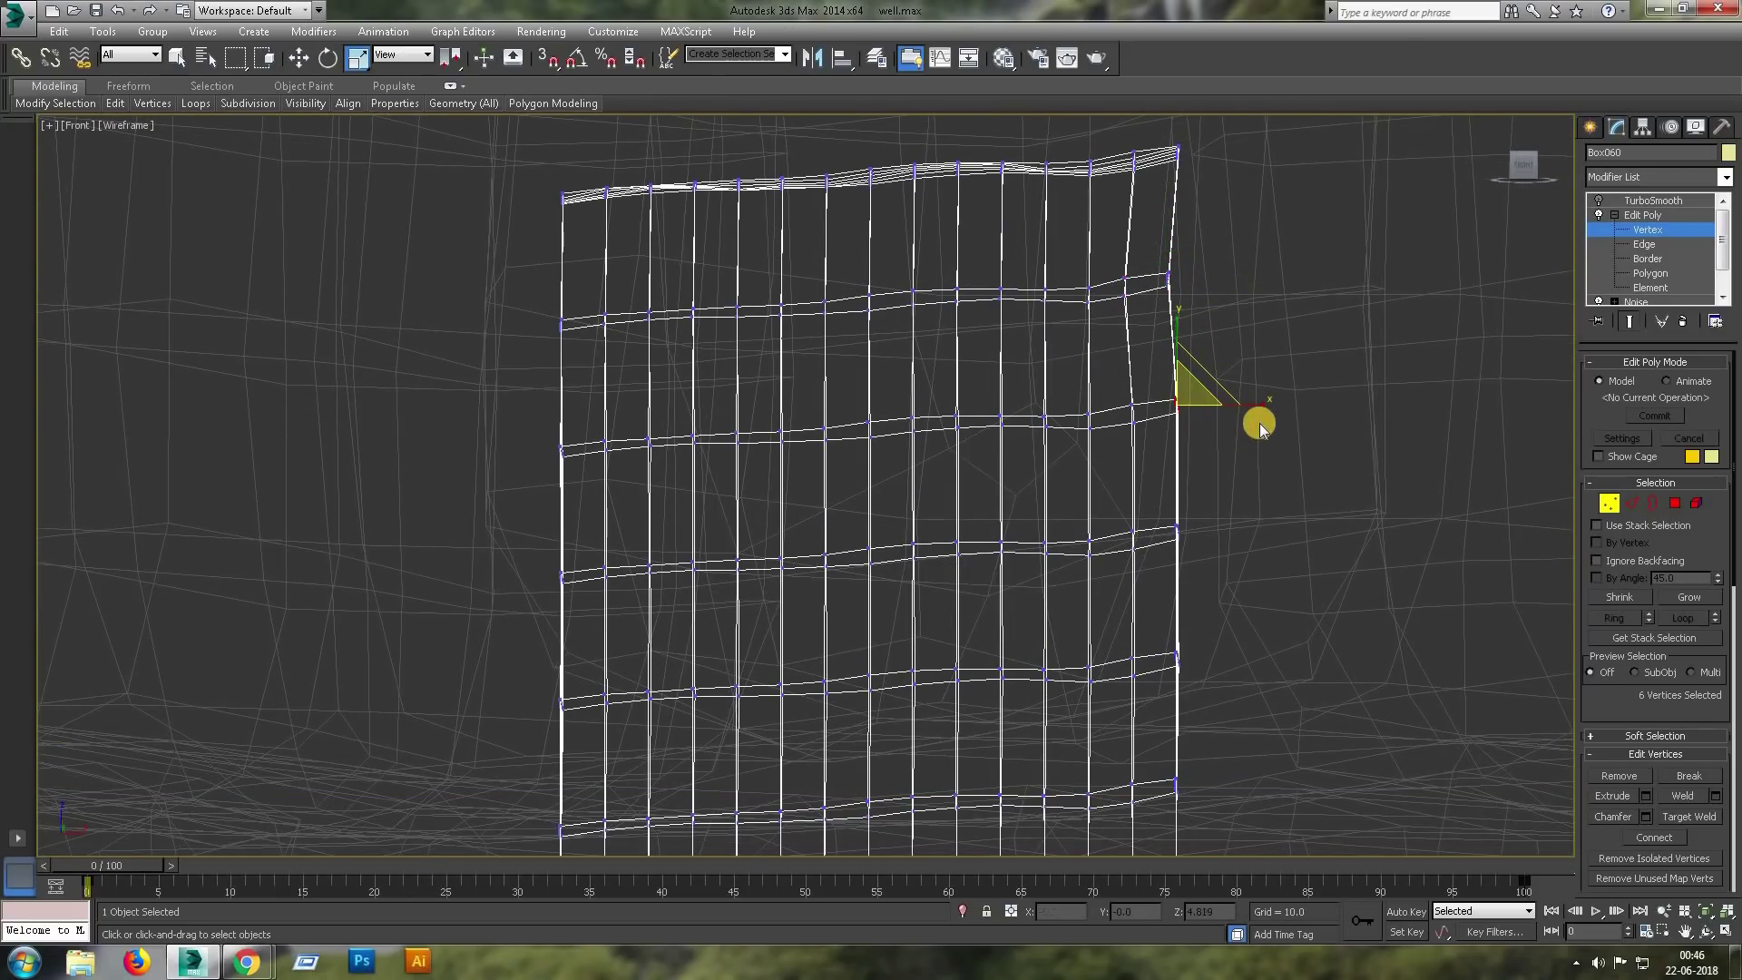
pyautogui.hotkey('alt', 'w')
pyautogui.hotkey('alt', 'w')
pyautogui.scroll(3, 807, 524)
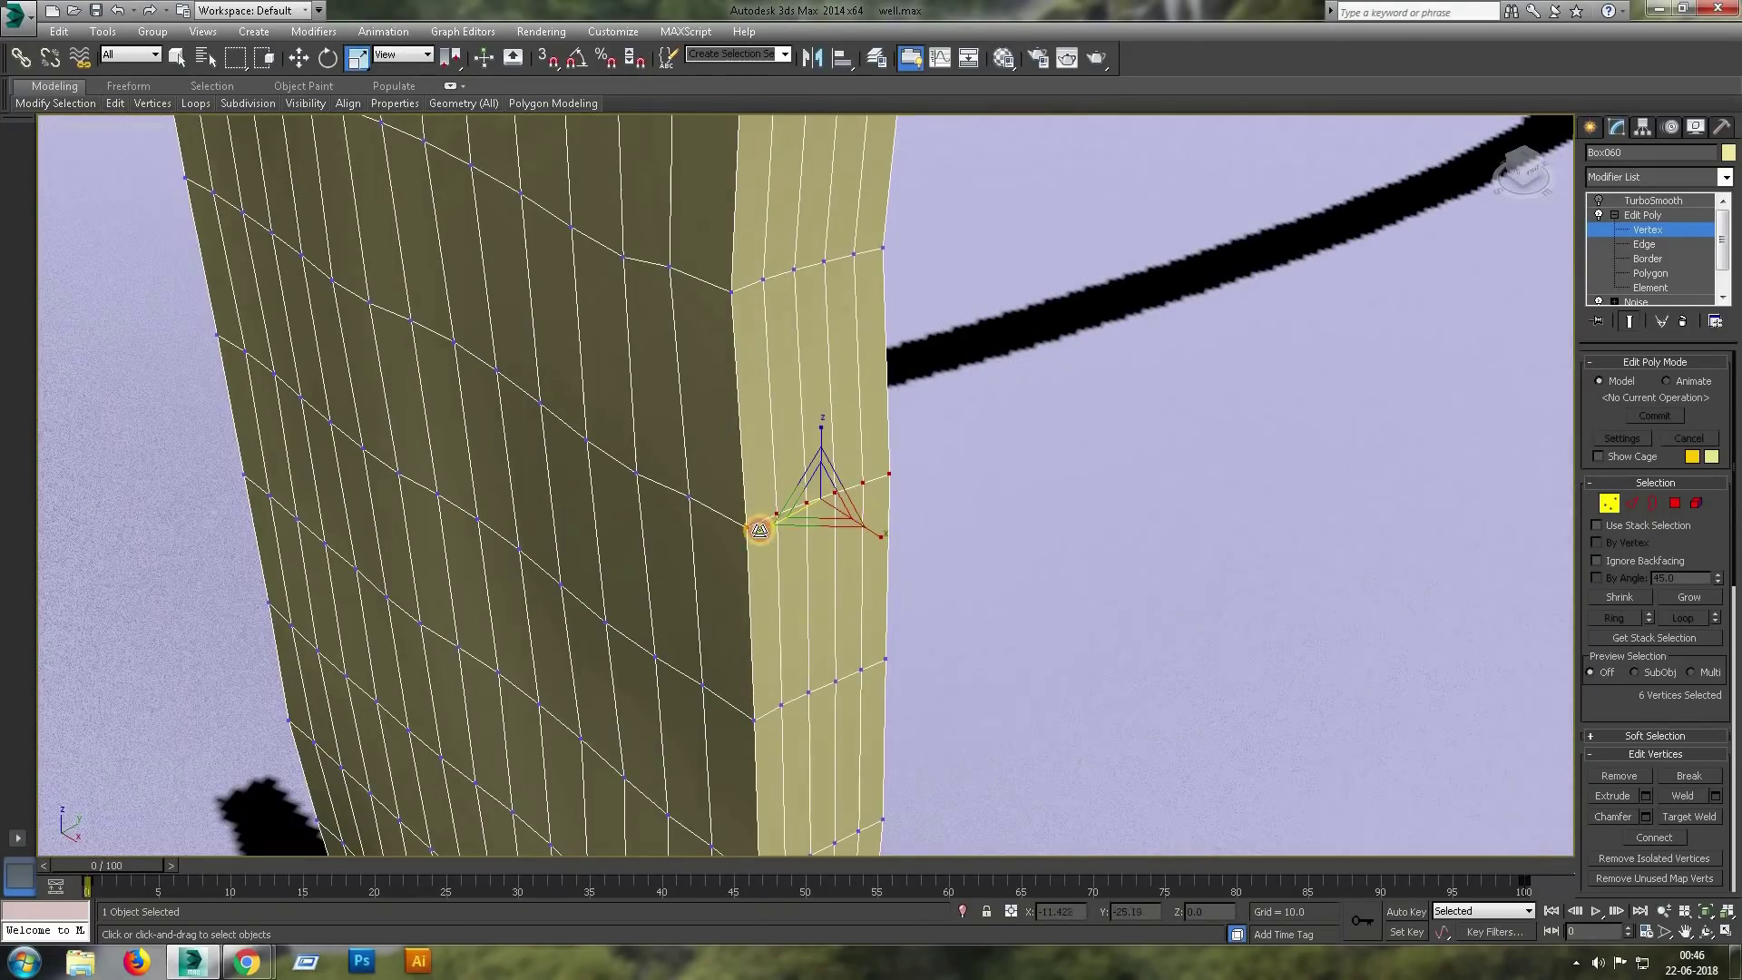
pyautogui.keyDown('alt'); pyautogui.moveTo(781, 537); pyautogui.dragTo(883, 564, button='middle'); pyautogui.keyUp('alt')
pyautogui.moveTo(883, 564); pyautogui.dragTo(915, 666)
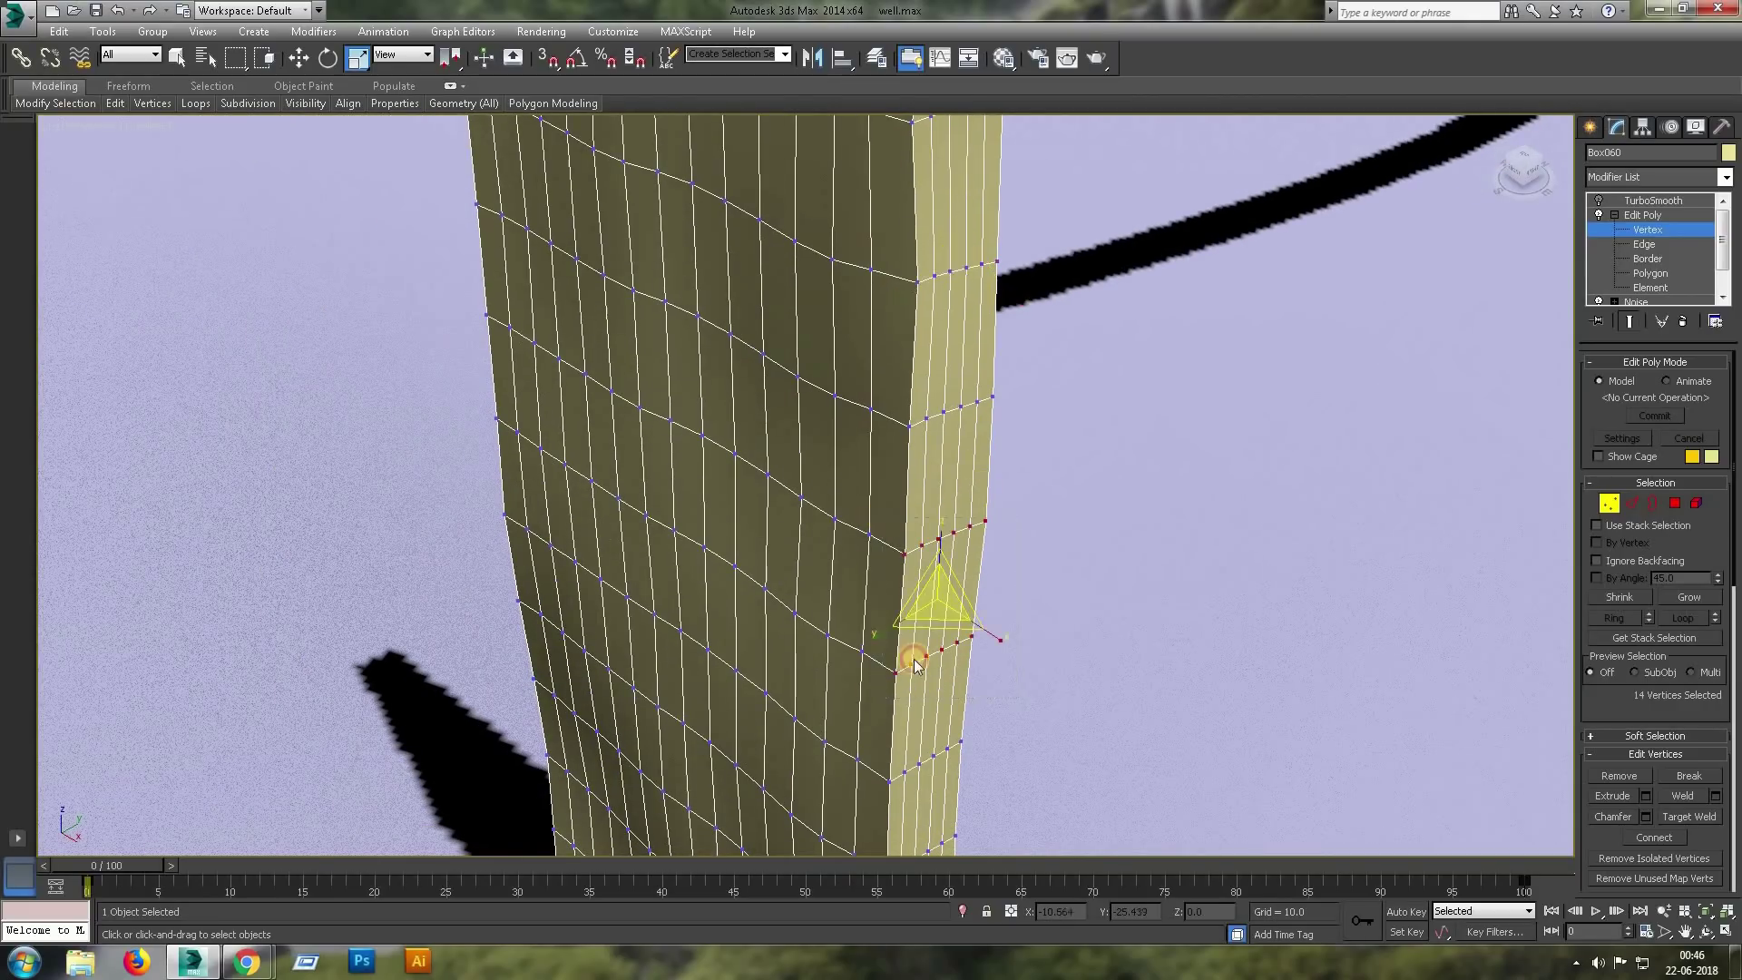
pyautogui.keyDown('alt'); pyautogui.moveTo(864, 634); pyautogui.dragTo(993, 607, button='middle'); pyautogui.keyUp('alt')
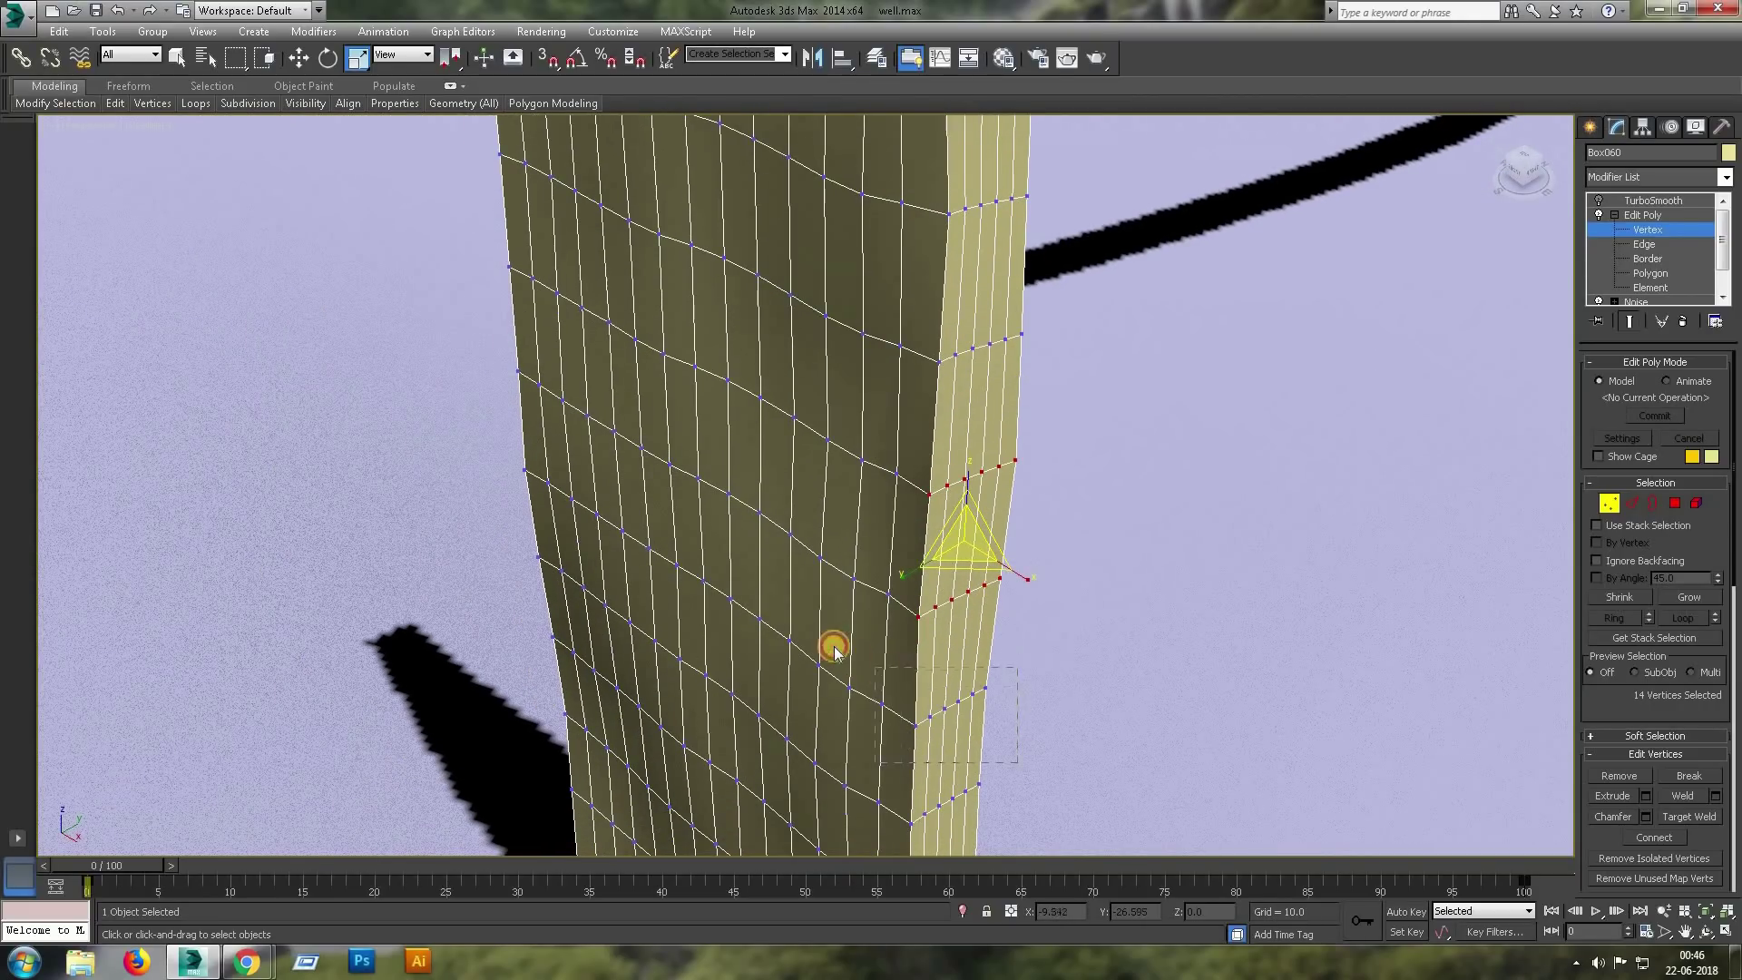
pyautogui.moveTo(834, 650); pyautogui.dragTo(839, 658)
pyautogui.moveTo(870, 739)
pyautogui.keyDown('alt'); pyautogui.mouseDown(button='middle')
pyautogui.moveTo(1031, 570)
pyautogui.moveTo(1113, 650)
pyautogui.mouseUp(button='middle'); pyautogui.keyUp('alt')
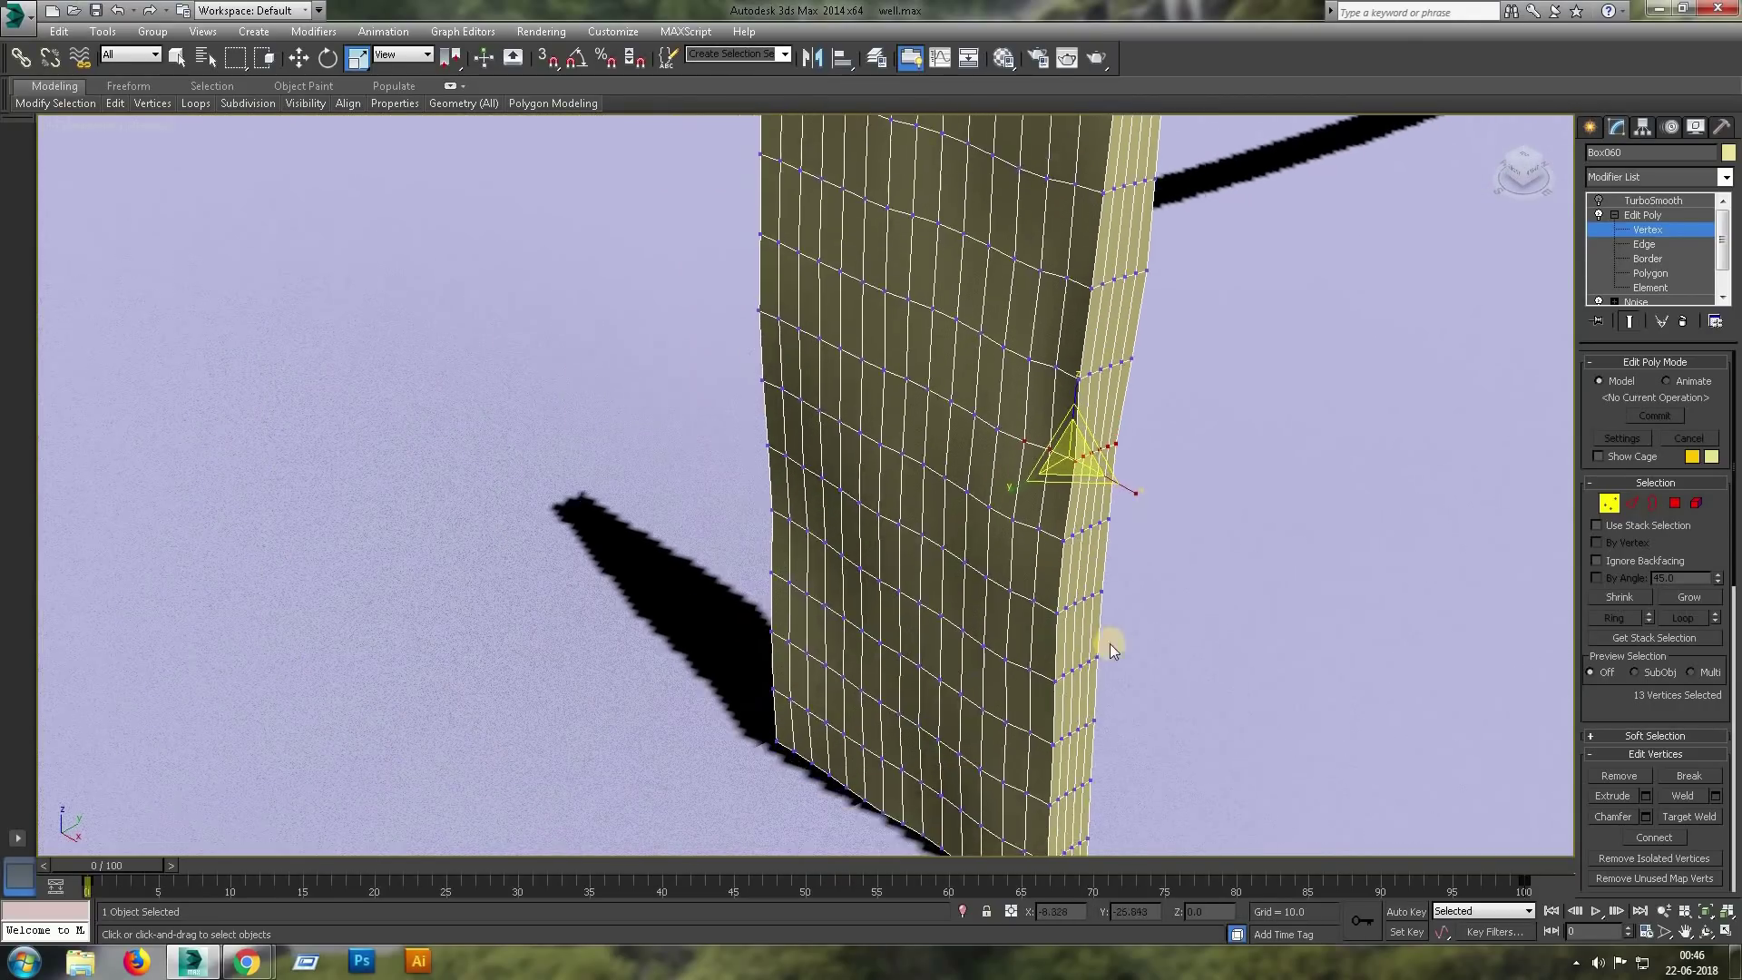
pyautogui.moveTo(1103, 487)
pyautogui.keyDown('alt'); pyautogui.mouseDown(button='middle')
pyautogui.moveTo(977, 399)
pyautogui.moveTo(938, 439)
pyautogui.mouseUp(button='middle'); pyautogui.keyUp('alt')
pyautogui.click(1238, 614)
pyautogui.moveTo(1238, 613)
pyautogui.keyDown('alt'); pyautogui.mouseDown(button='middle')
pyautogui.moveTo(1255, 498)
pyautogui.moveTo(1125, 526)
pyautogui.mouseUp(button='middle'); pyautogui.keyUp('alt')
pyautogui.click(1490, 635)
# Set up Push/Pull paint deformation with a 0.25 brush size after undoing a test stroke.
pyautogui.scroll(2, 998, 619)
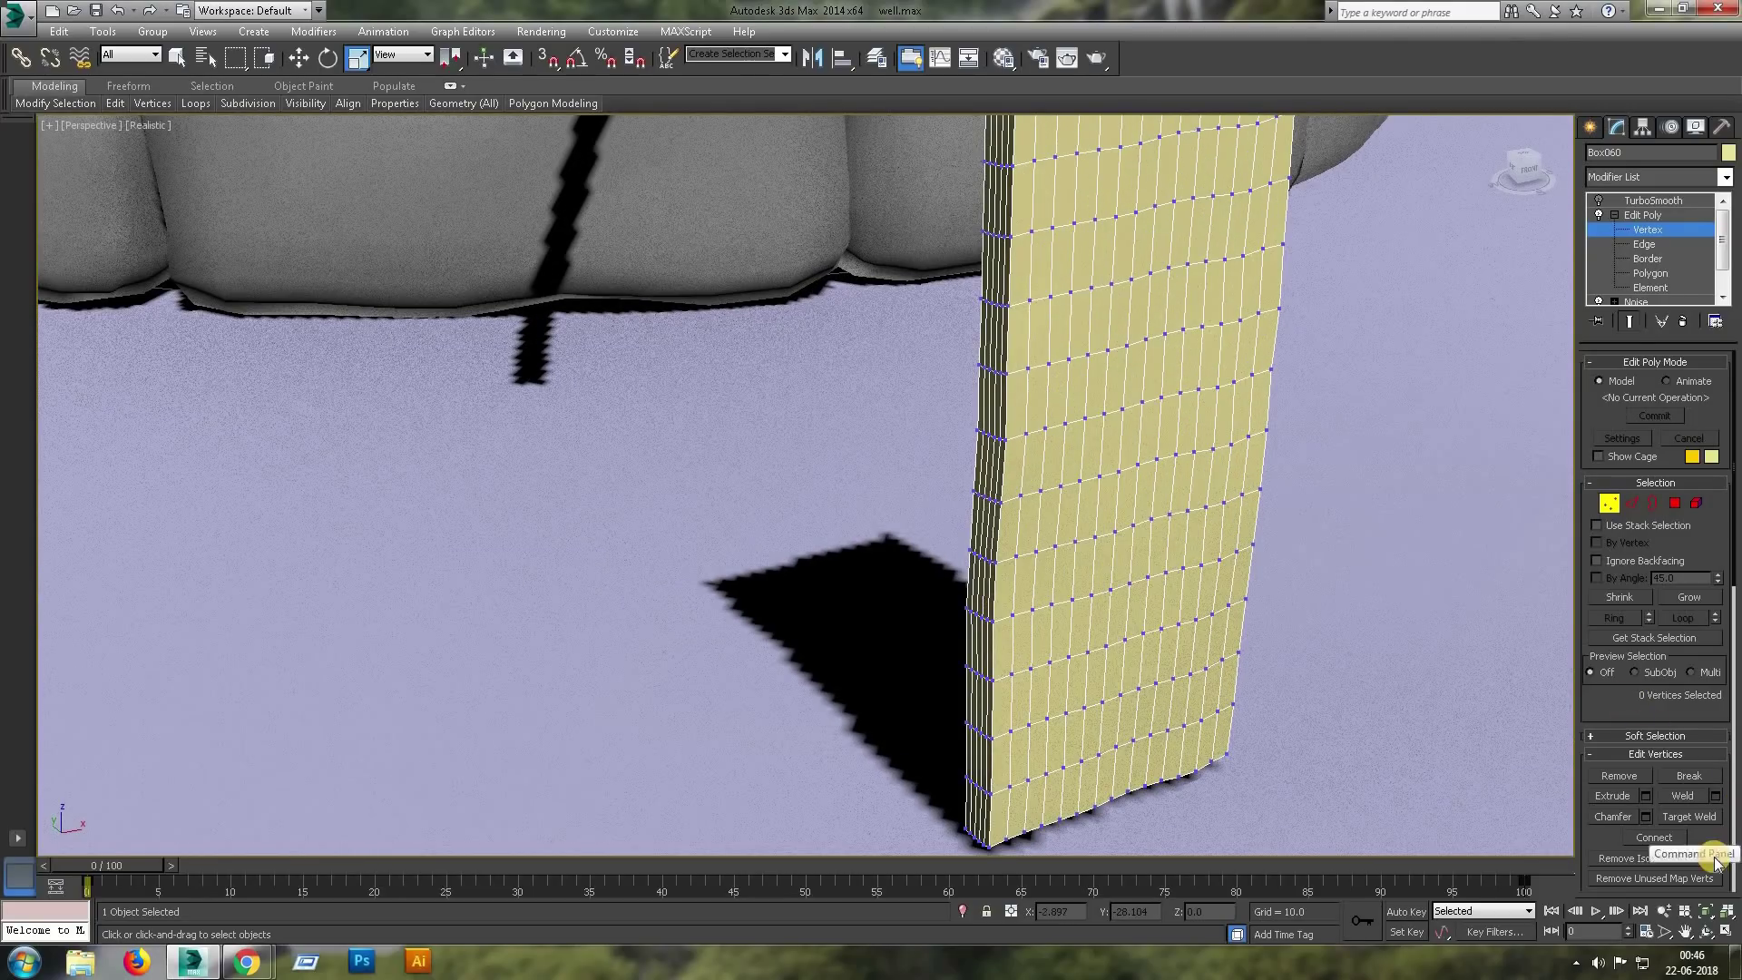
pyautogui.scroll(-5, 1629, 730)
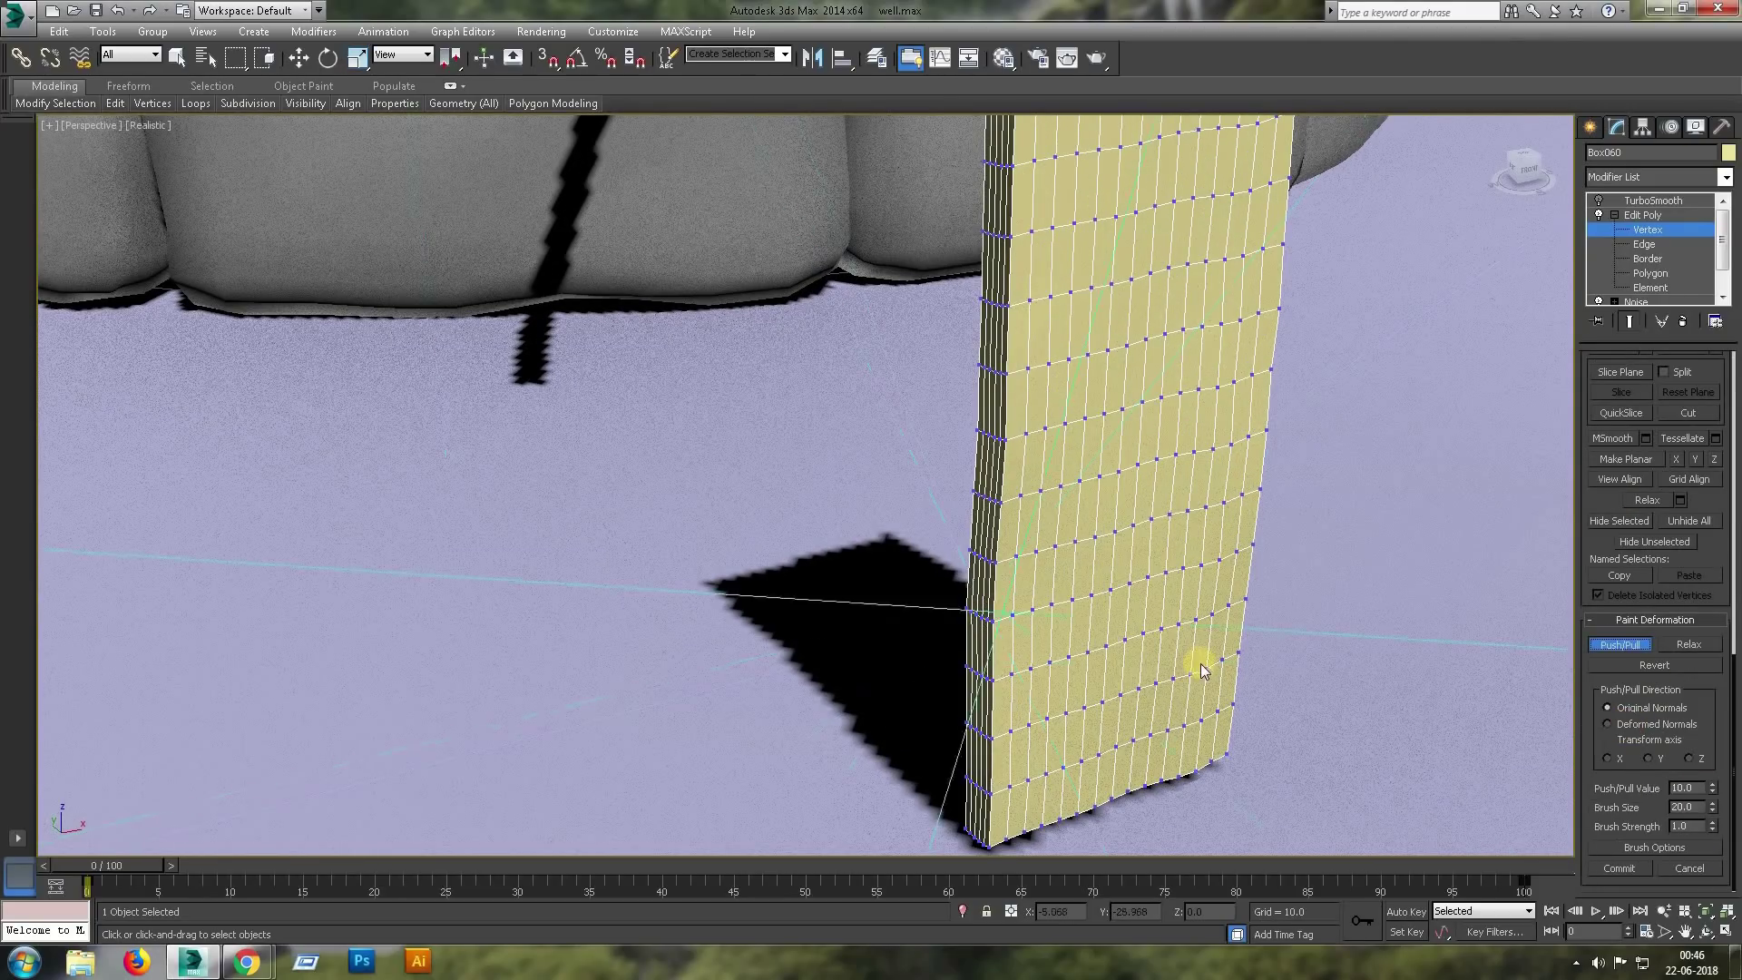
pyautogui.write('2')
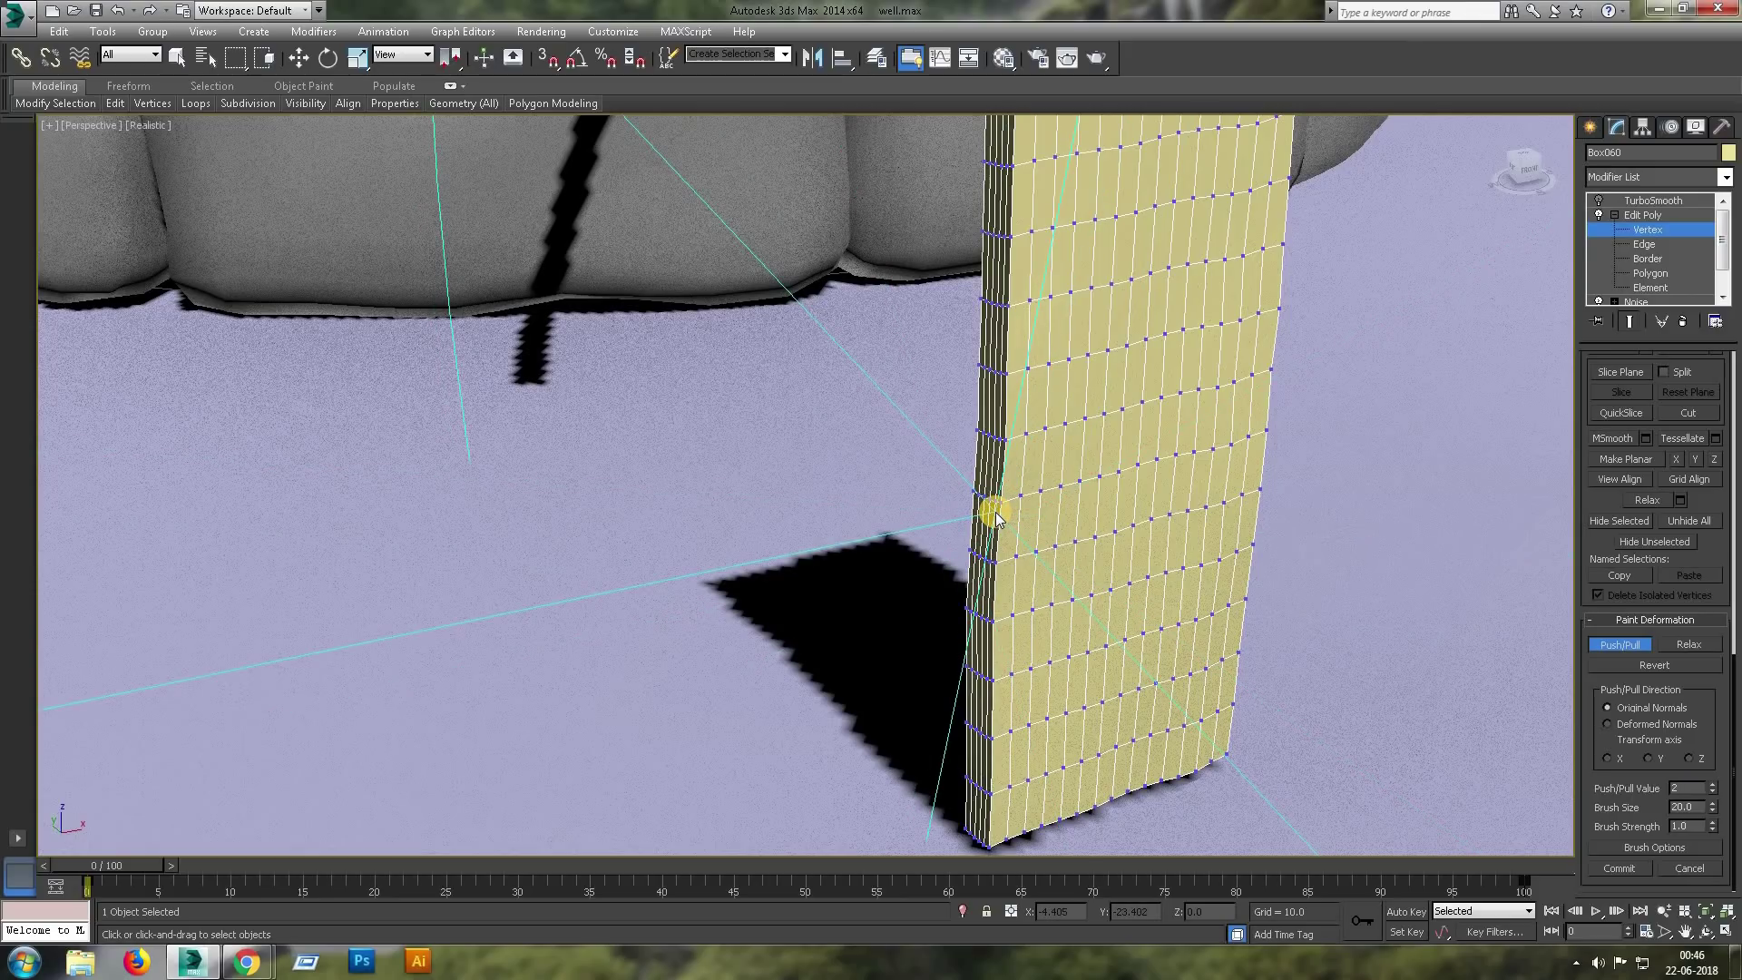
pyautogui.press('Tab')
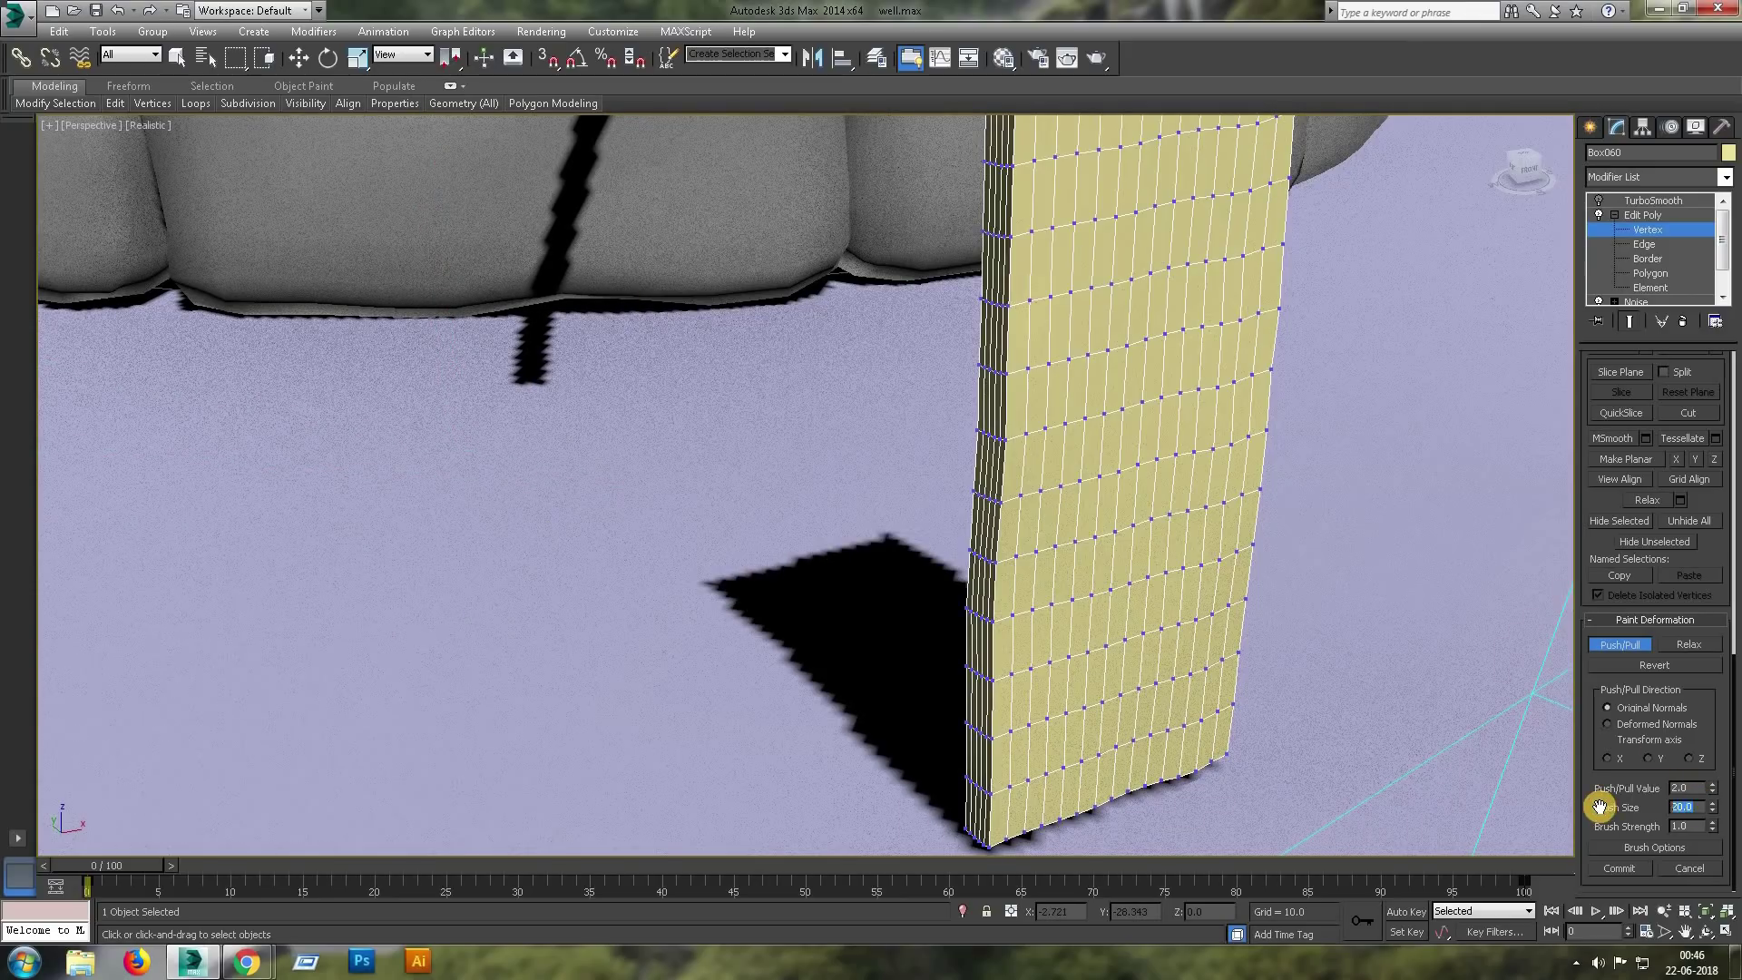
pyautogui.press('Return')
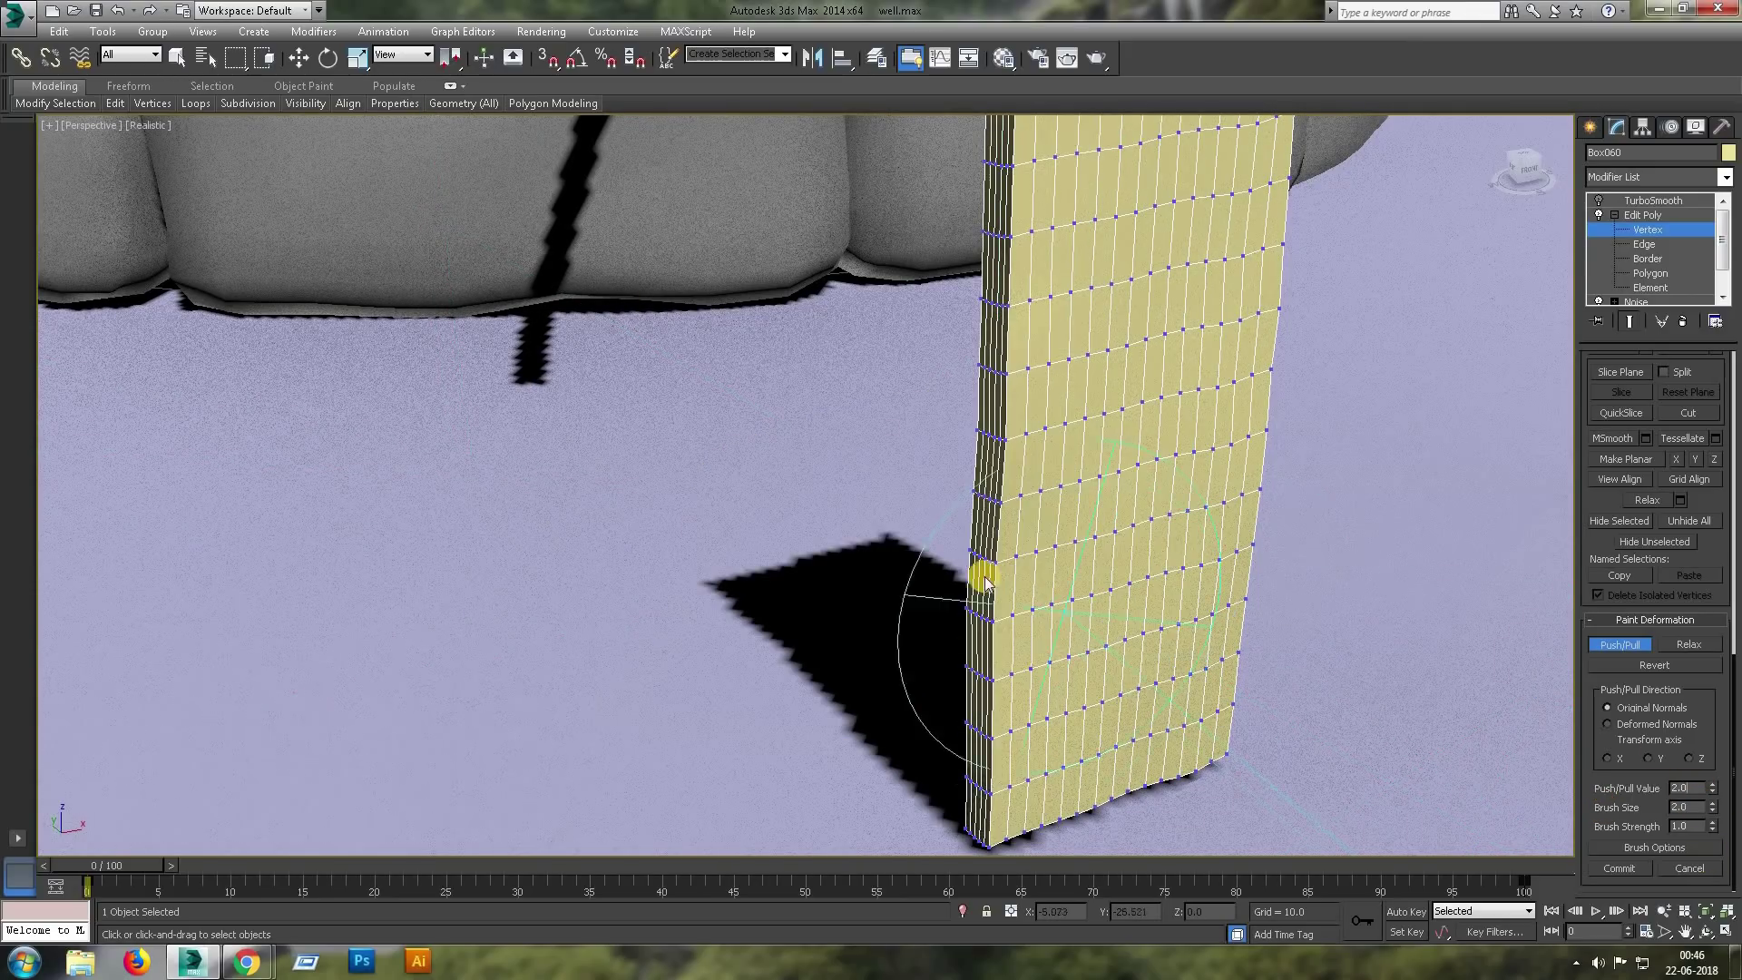
pyautogui.click(991, 635)
pyautogui.hotkey('ctrl', 'z')
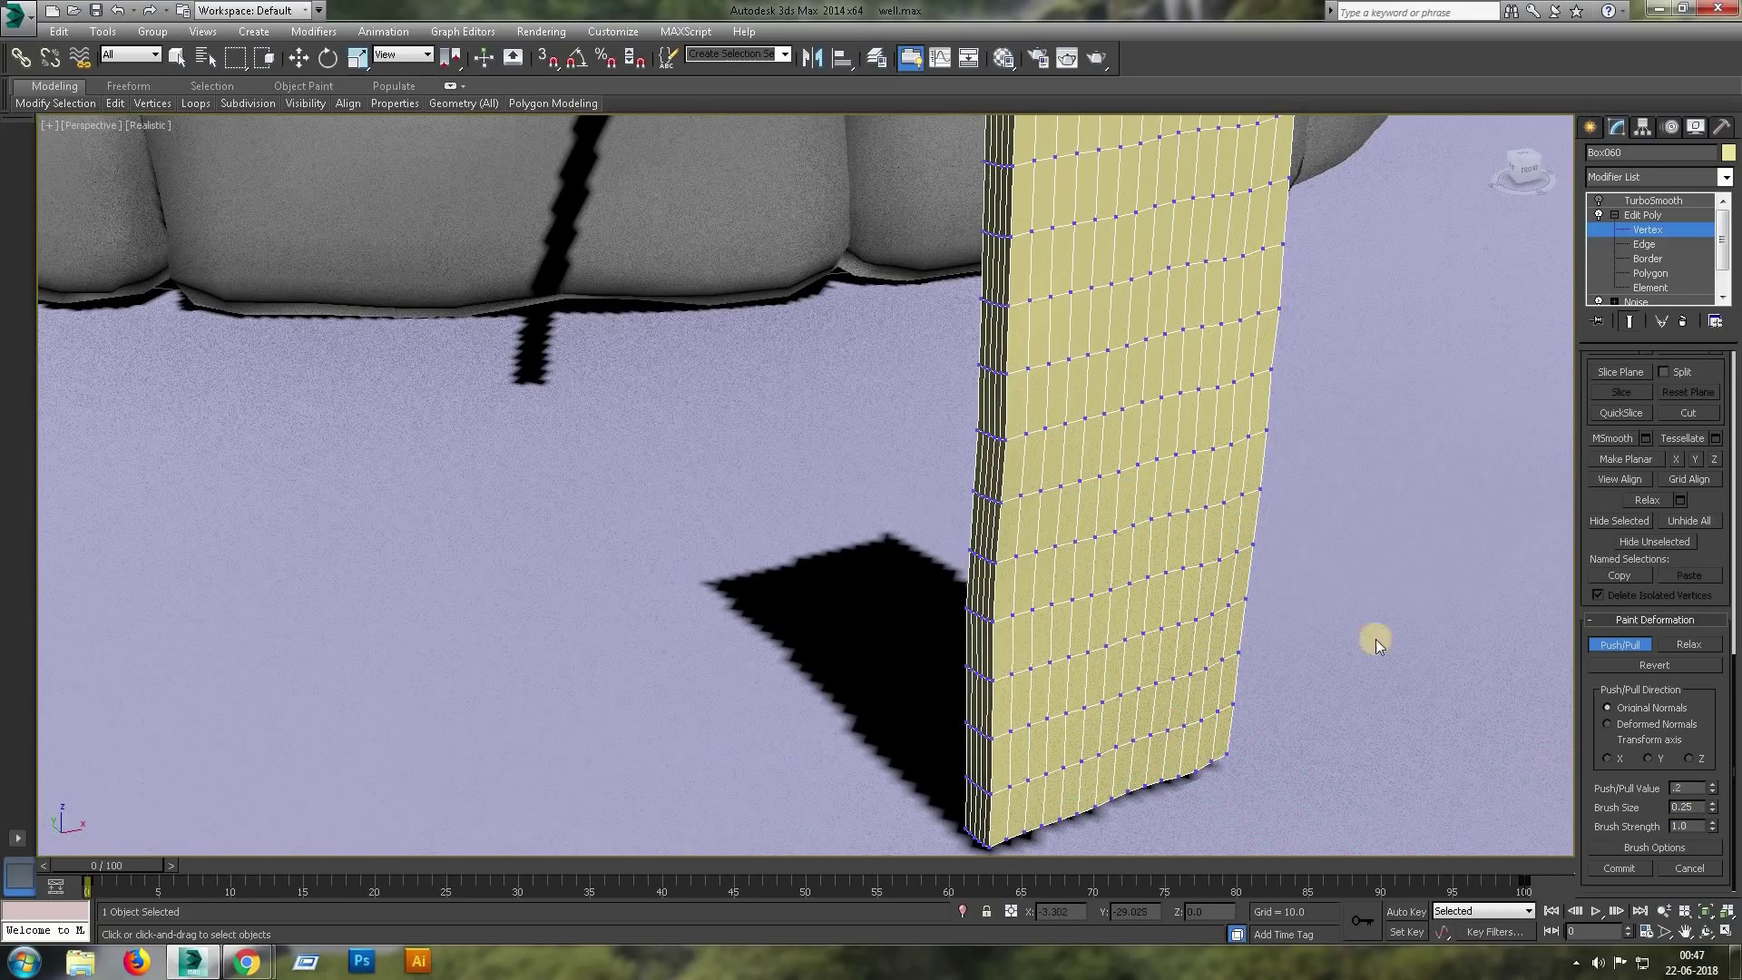
pyautogui.write('5')
pyautogui.write('0.025')
pyautogui.press('Return')
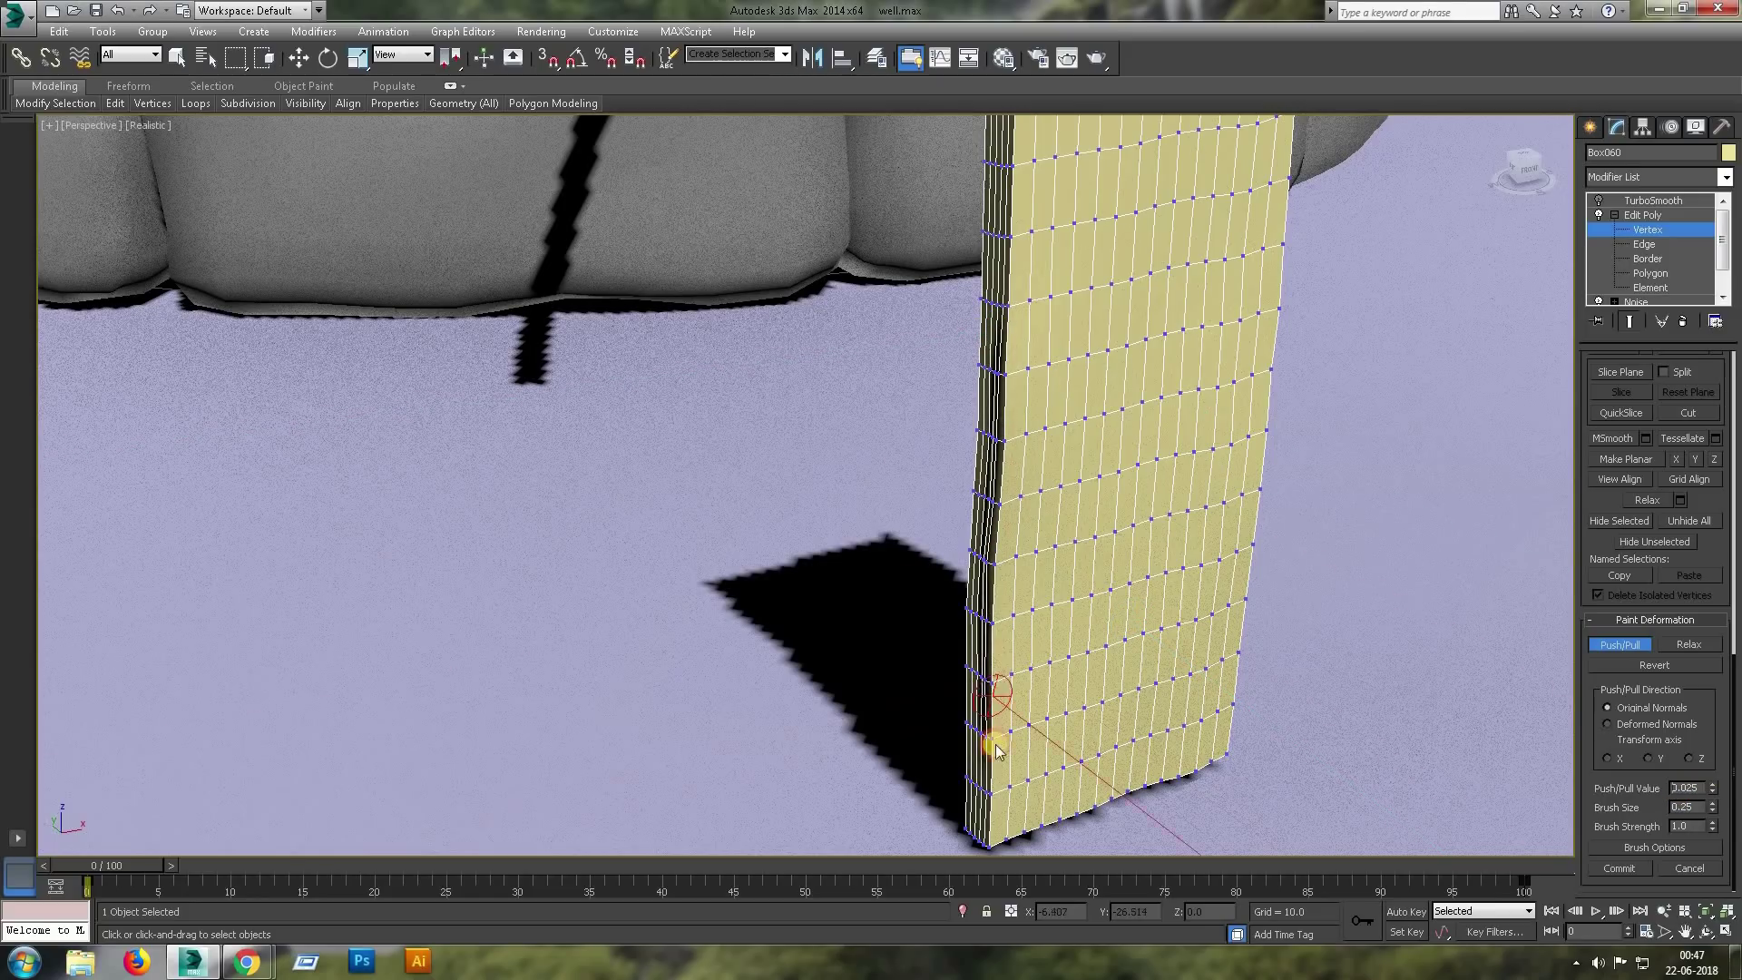
# Paint push/pull dents along the plank's faces and display it smoothed by TurboSmooth.
pyautogui.keyDown('alt'); pyautogui.moveTo(1098, 754); pyautogui.dragTo(1189, 673, button='middle'); pyautogui.keyUp('alt')
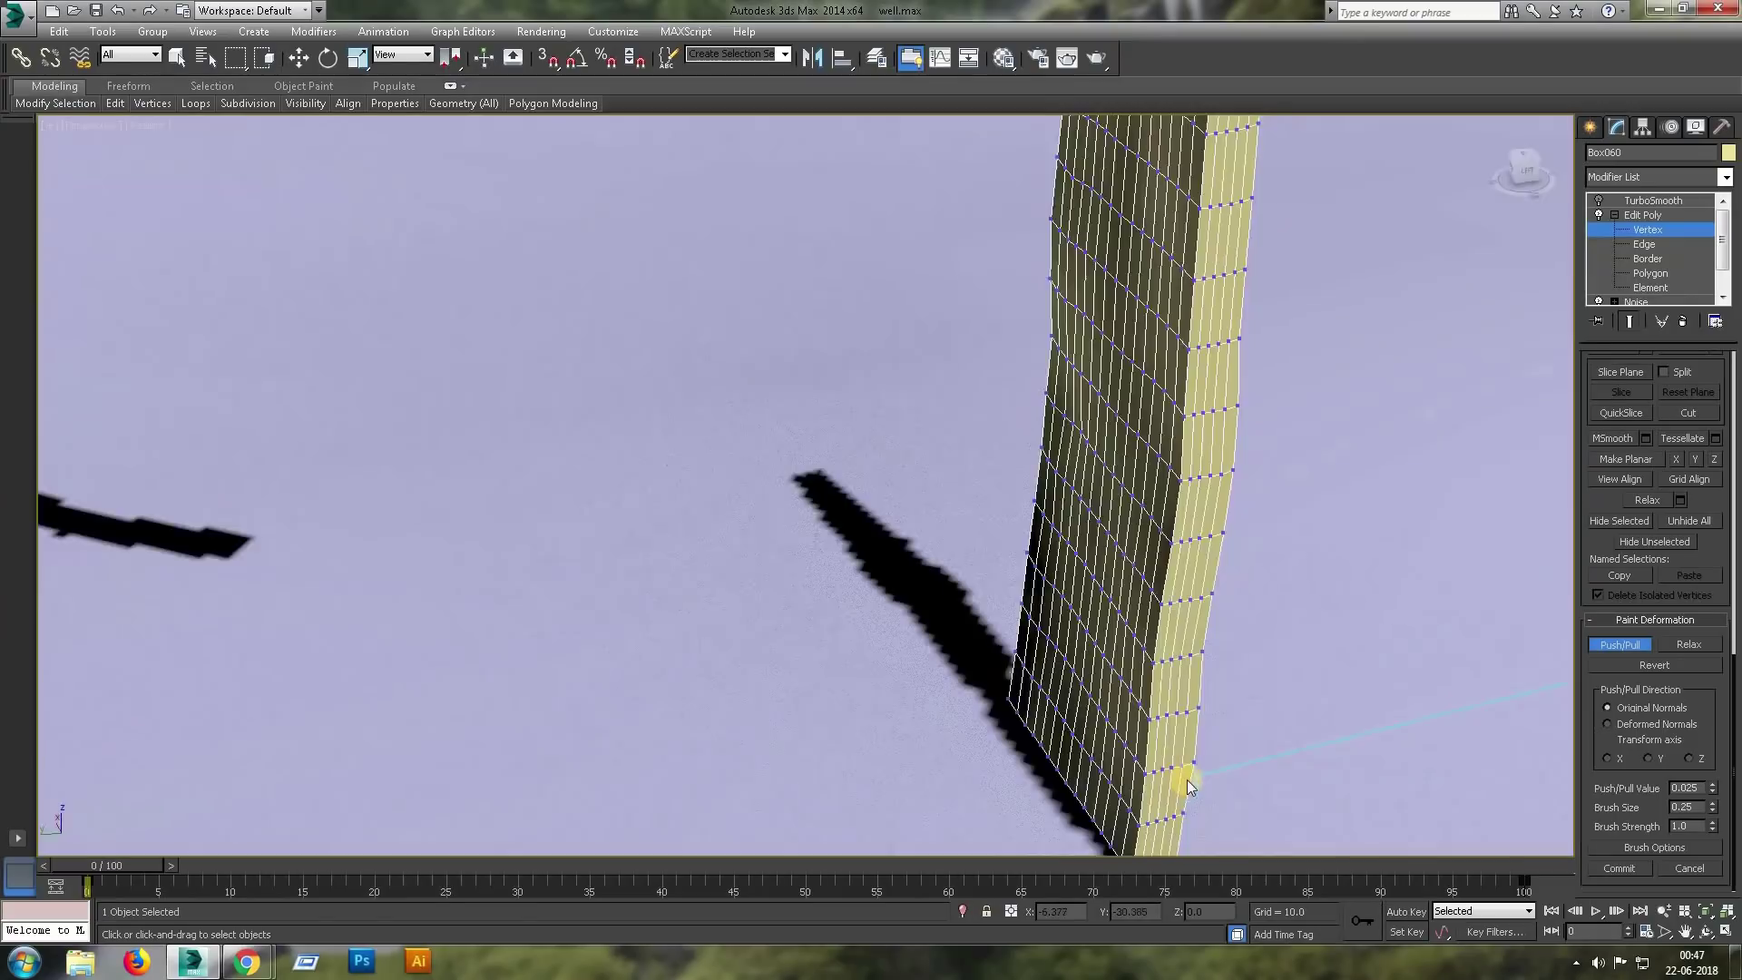
pyautogui.moveTo(1217, 493); pyautogui.dragTo(1250, 313)
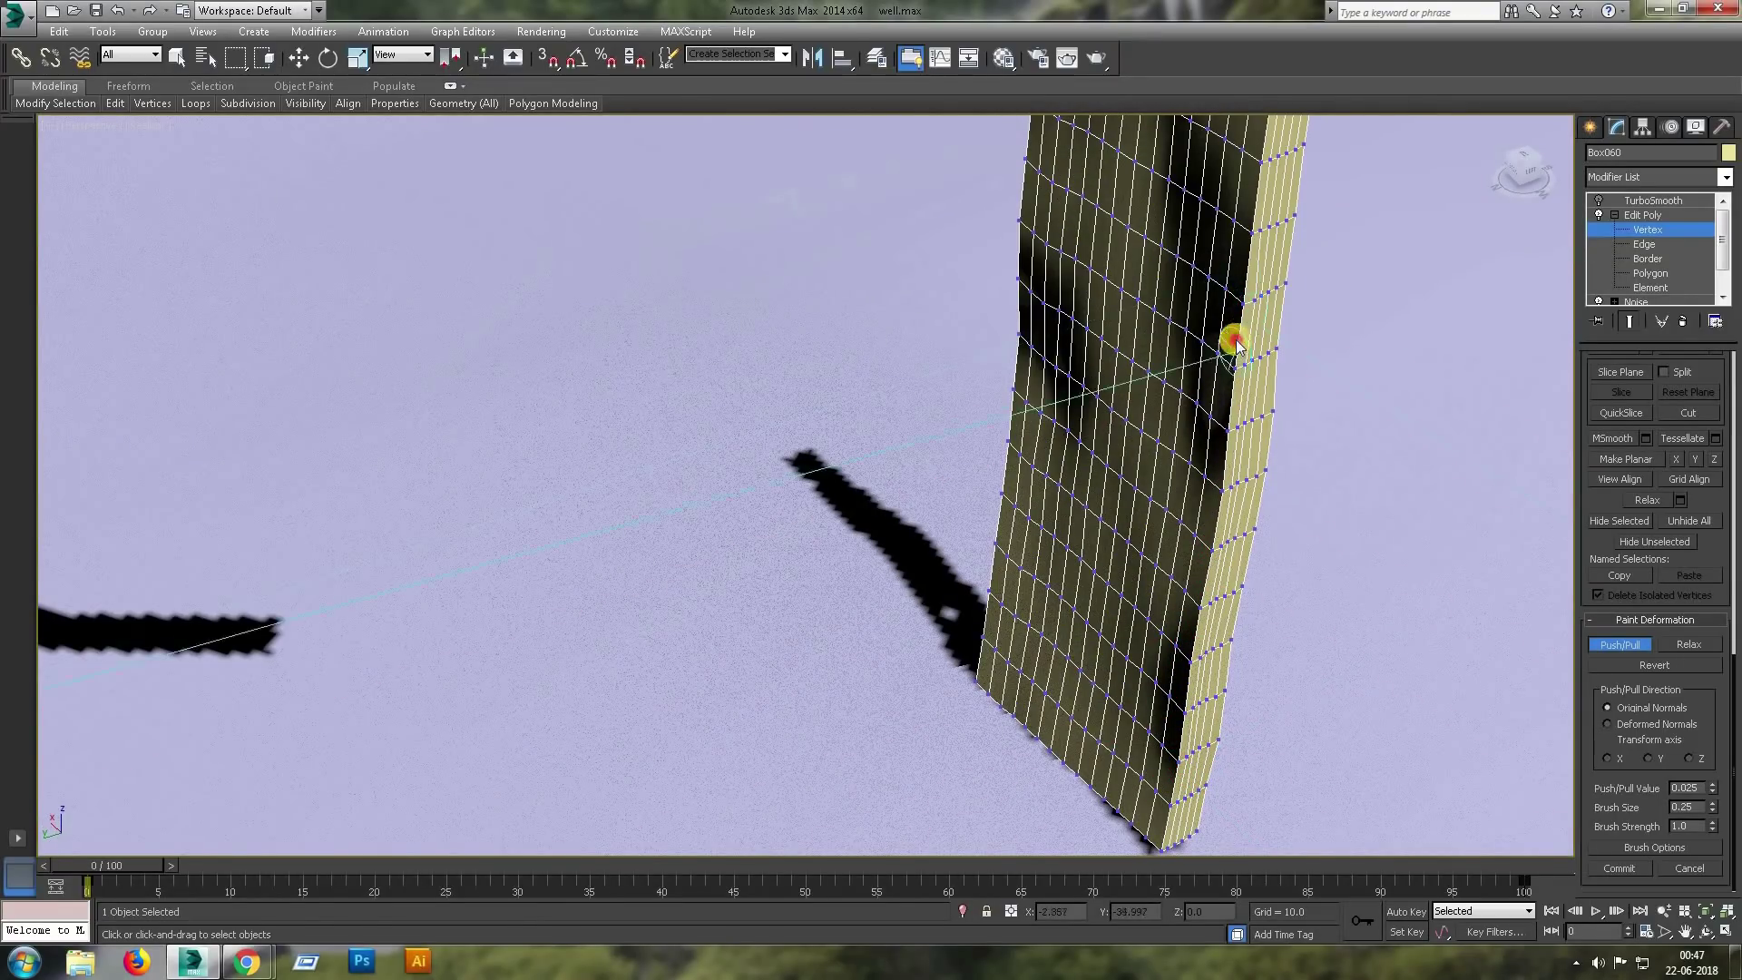
pyautogui.keyDown('alt'); pyautogui.moveTo(1275, 249); pyautogui.dragTo(1235, 272, button='middle'); pyautogui.keyUp('alt')
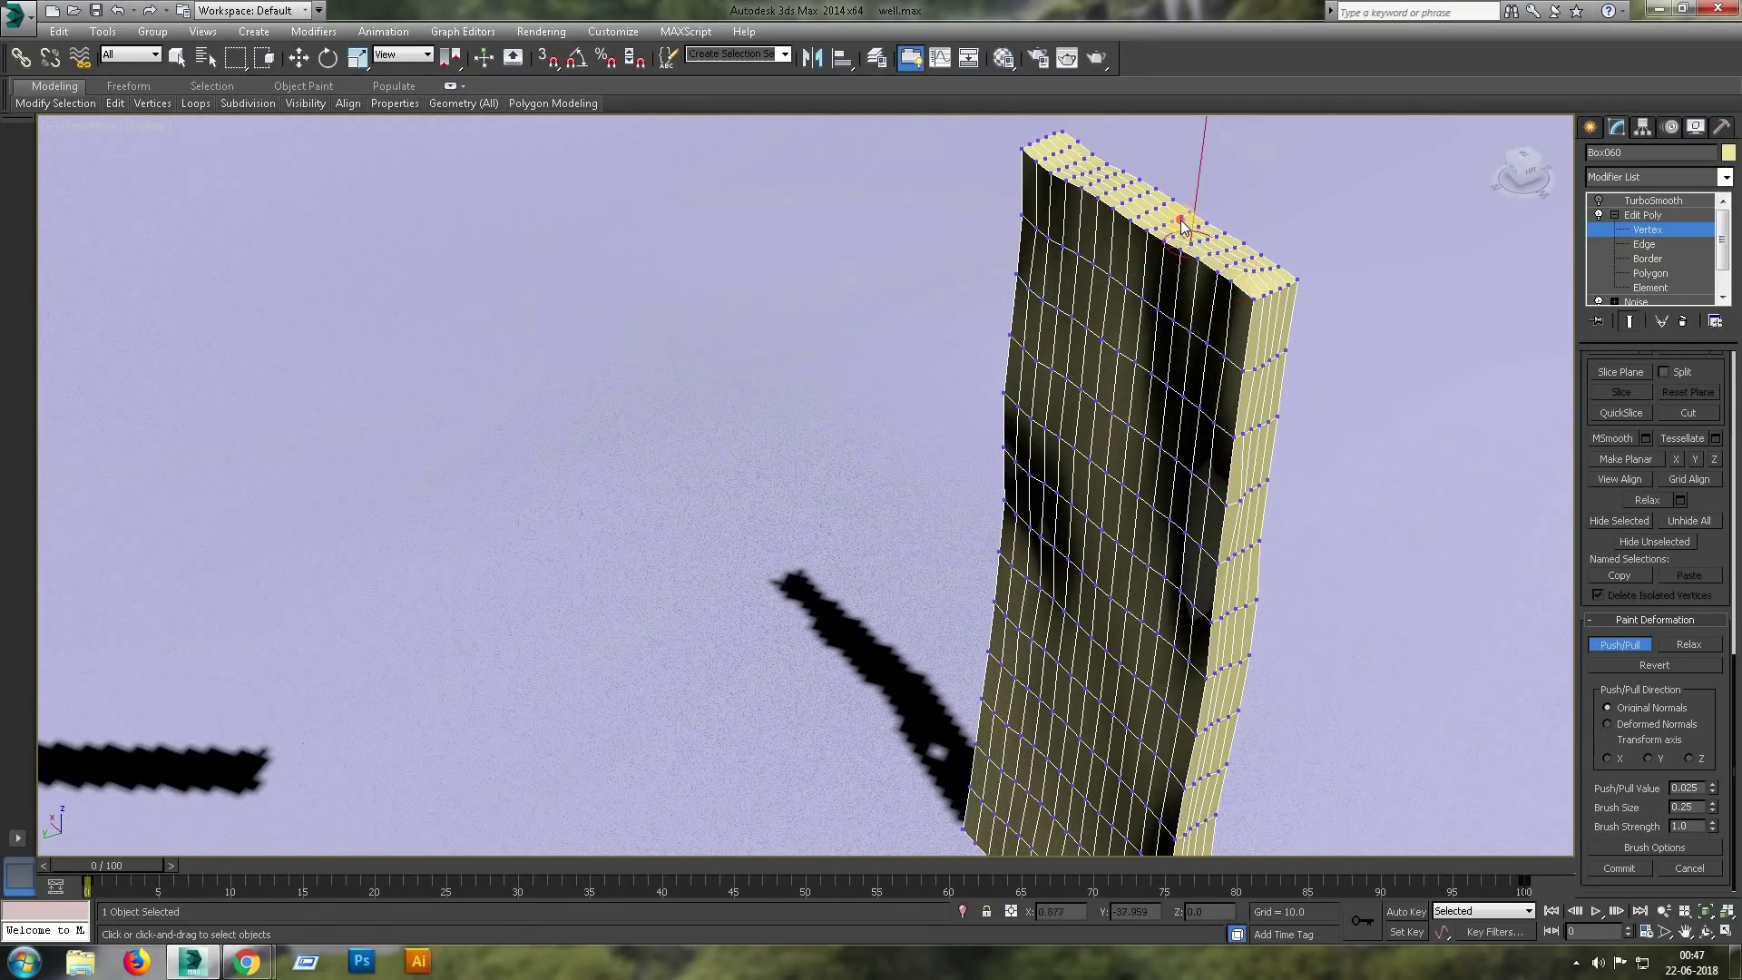
pyautogui.keyDown('alt'); pyautogui.moveTo(1022, 191); pyautogui.dragTo(1082, 465, button='middle'); pyautogui.keyUp('alt')
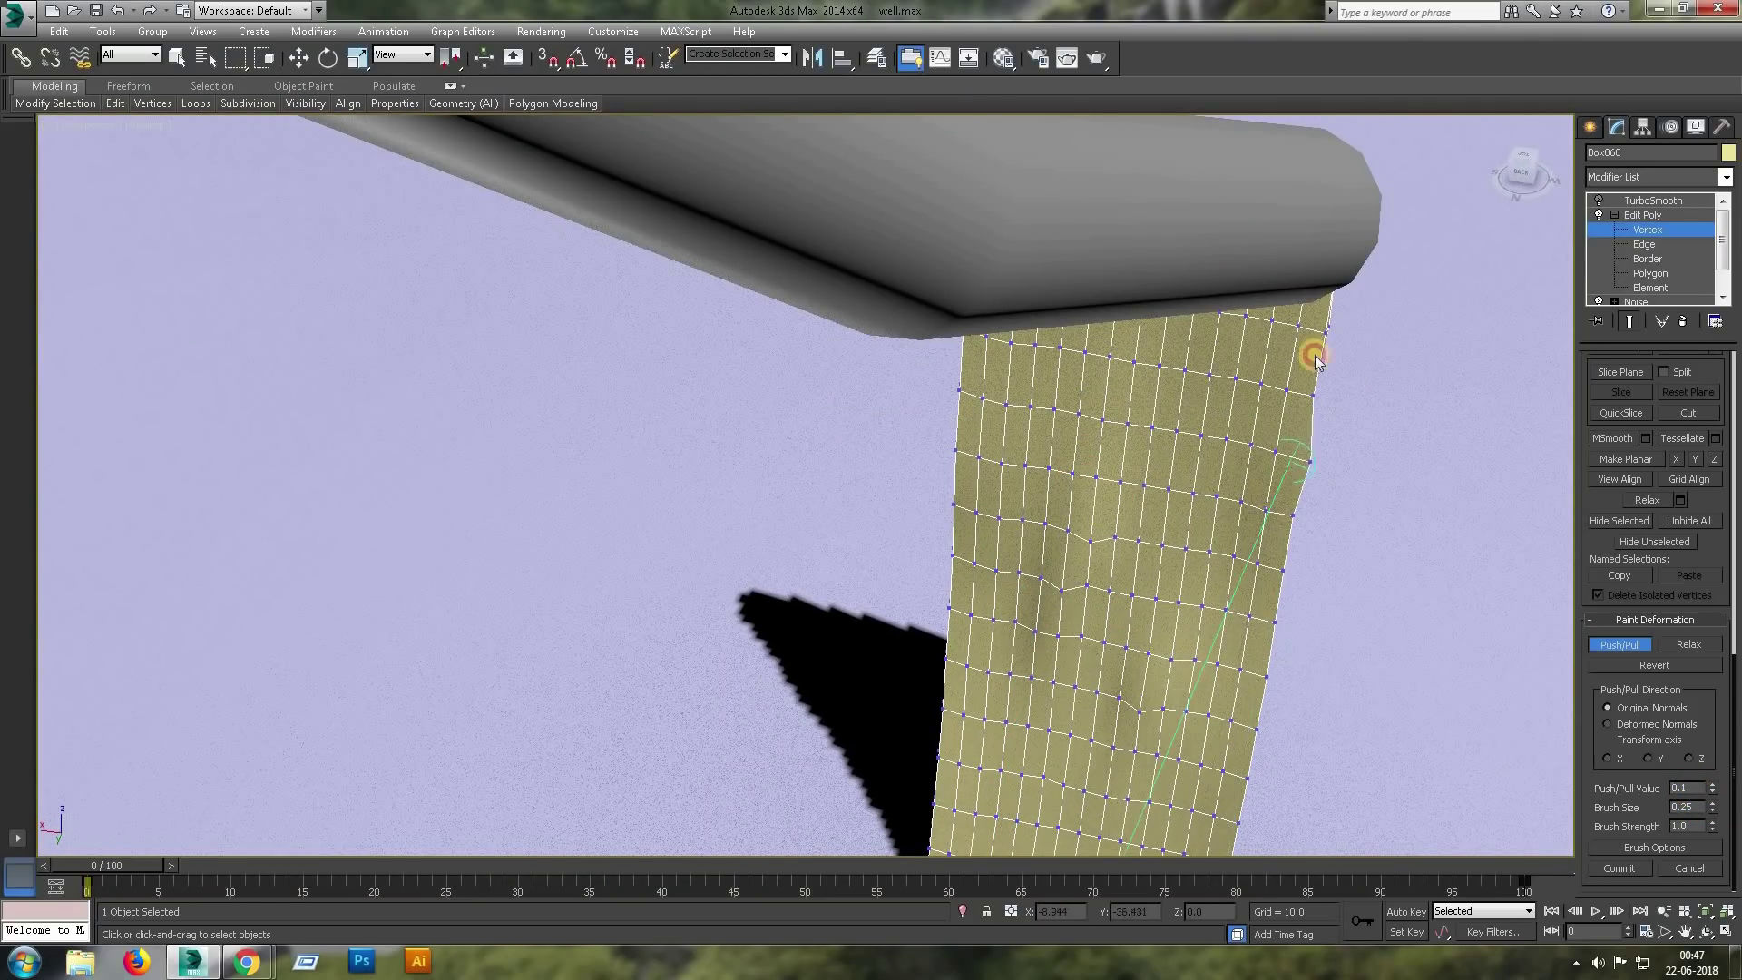
pyautogui.keyDown('alt'); pyautogui.moveTo(1316, 359); pyautogui.dragTo(992, 516, button='middle'); pyautogui.keyUp('alt')
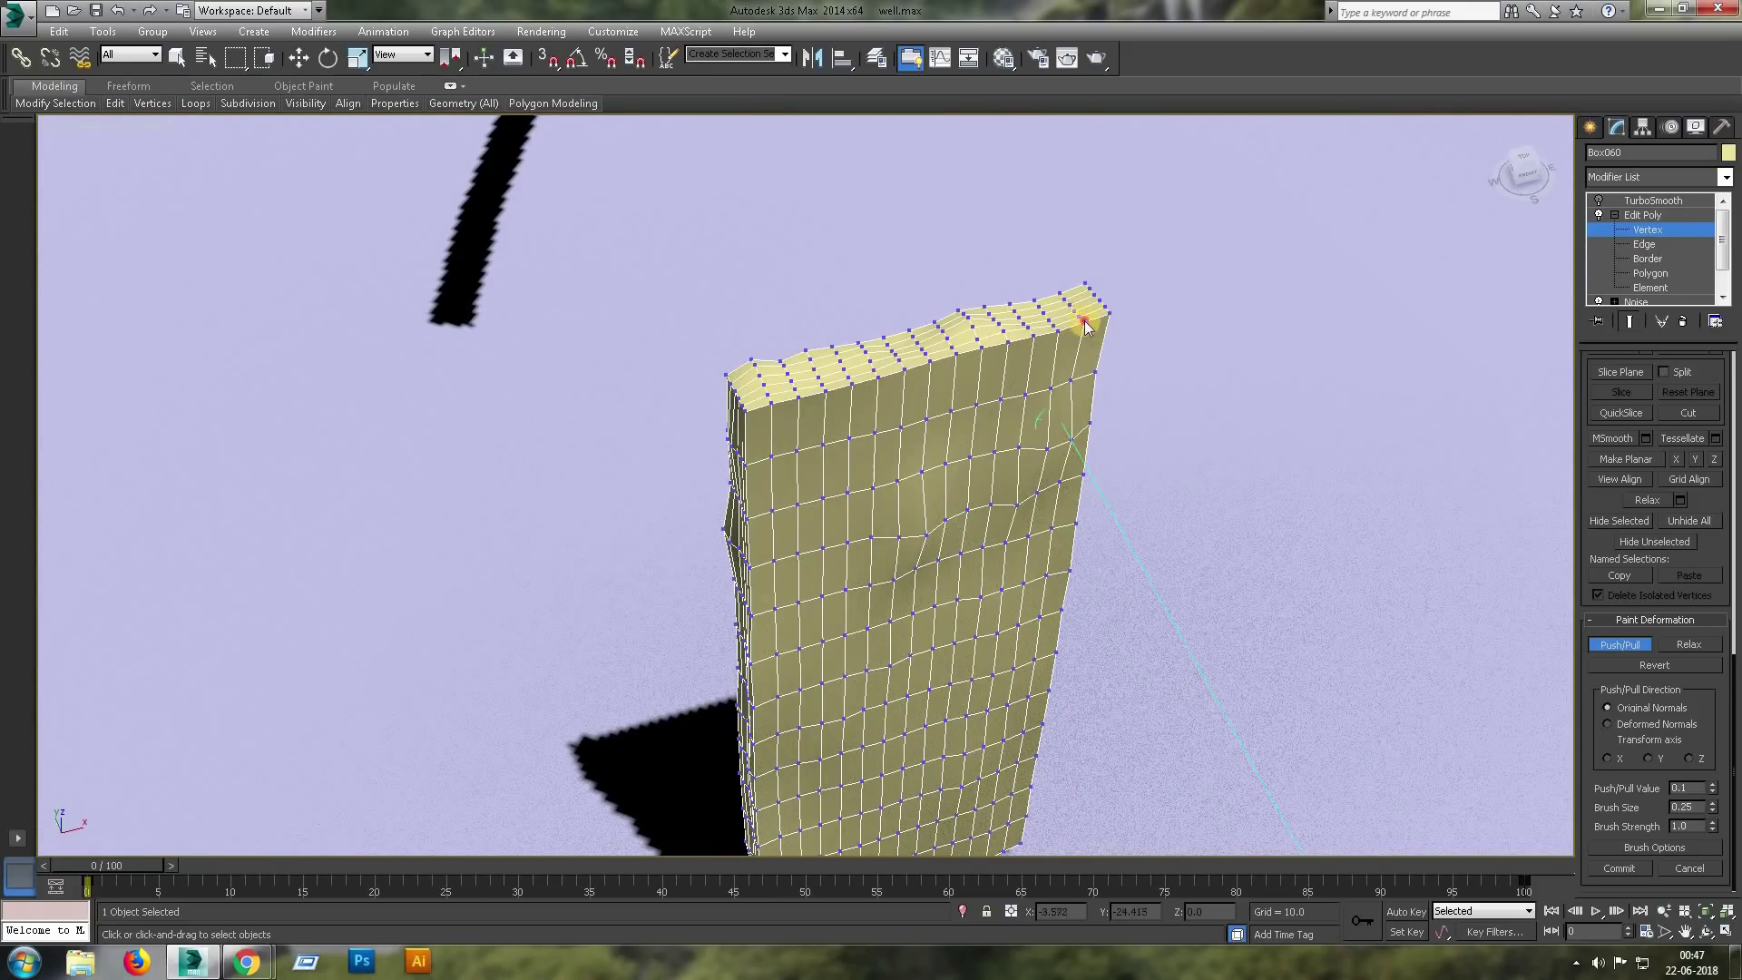
pyautogui.moveTo(988, 692); pyautogui.dragTo(1020, 396, button='middle')
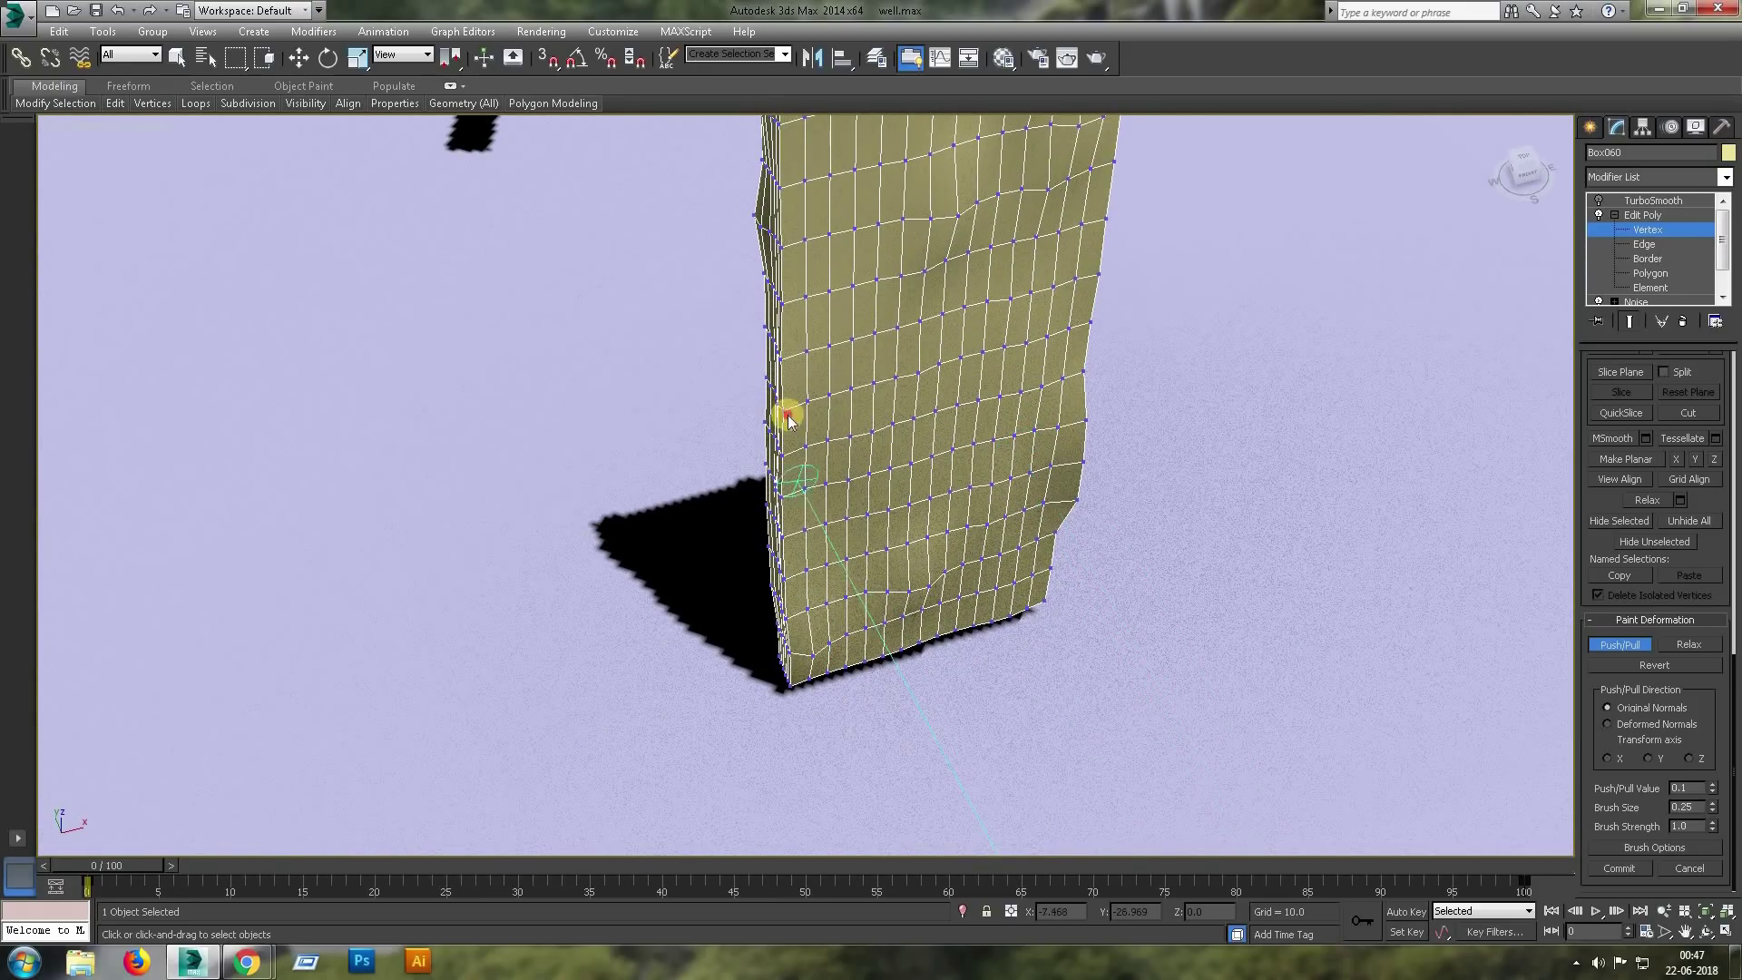
pyautogui.click(1661, 201)
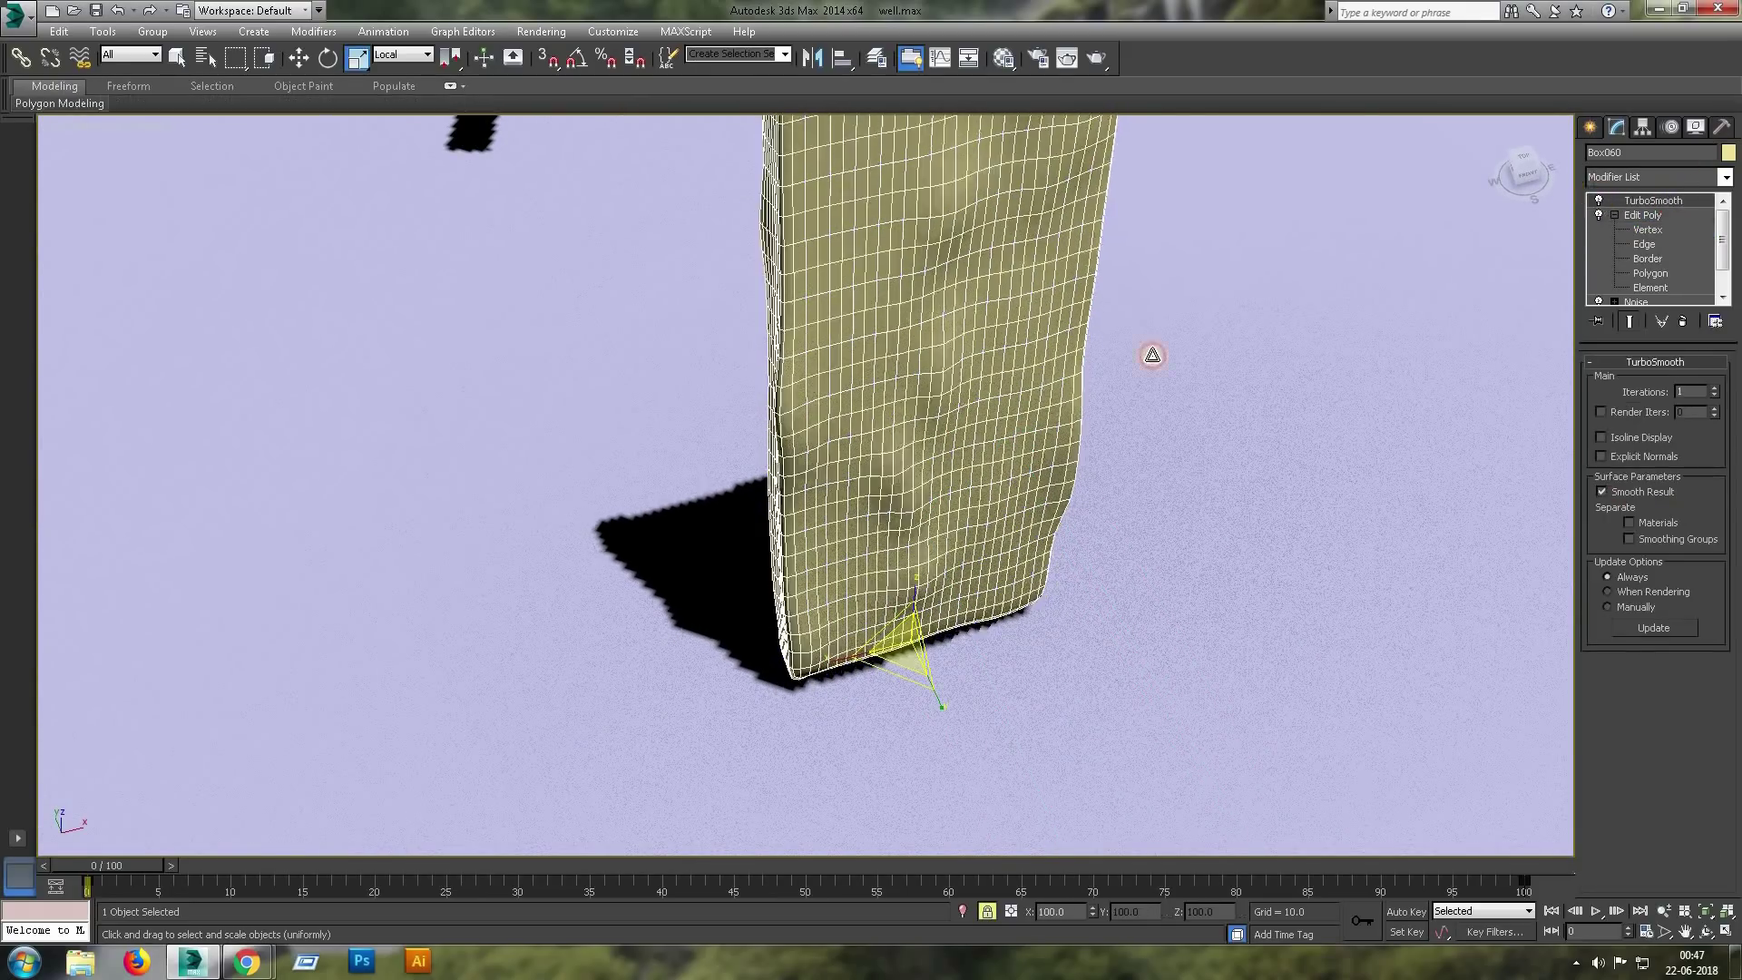
# Zoom out and maximize the Top viewport showing the plank and well.
pyautogui.keyDown('alt'); pyautogui.moveTo(1087, 579); pyautogui.dragTo(1029, 503, button='middle'); pyautogui.keyUp('alt')
pyautogui.scroll(-3, 1029, 504)
pyautogui.scroll(-3, 980, 584)
pyautogui.scroll(-2, 942, 575)
pyautogui.hotkey('alt', 'w')
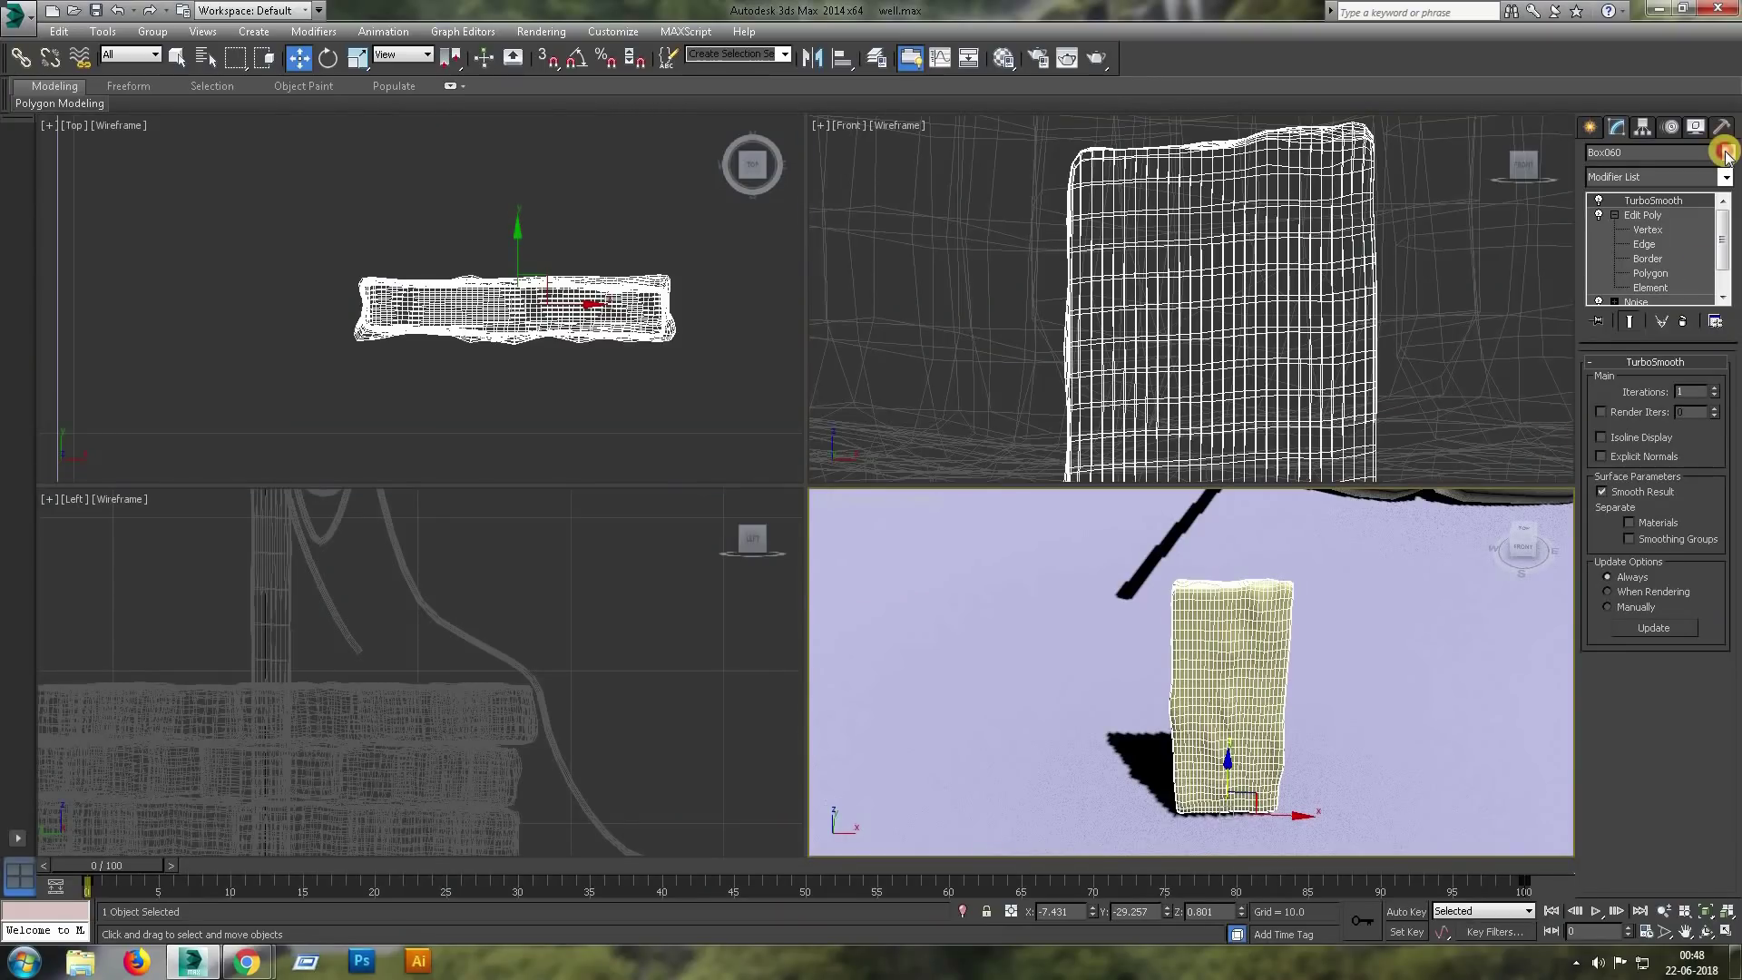
pyautogui.click(1726, 152)
pyautogui.click(959, 579)
pyautogui.hotkey('alt', 'w')
pyautogui.scroll(-3, 876, 471)
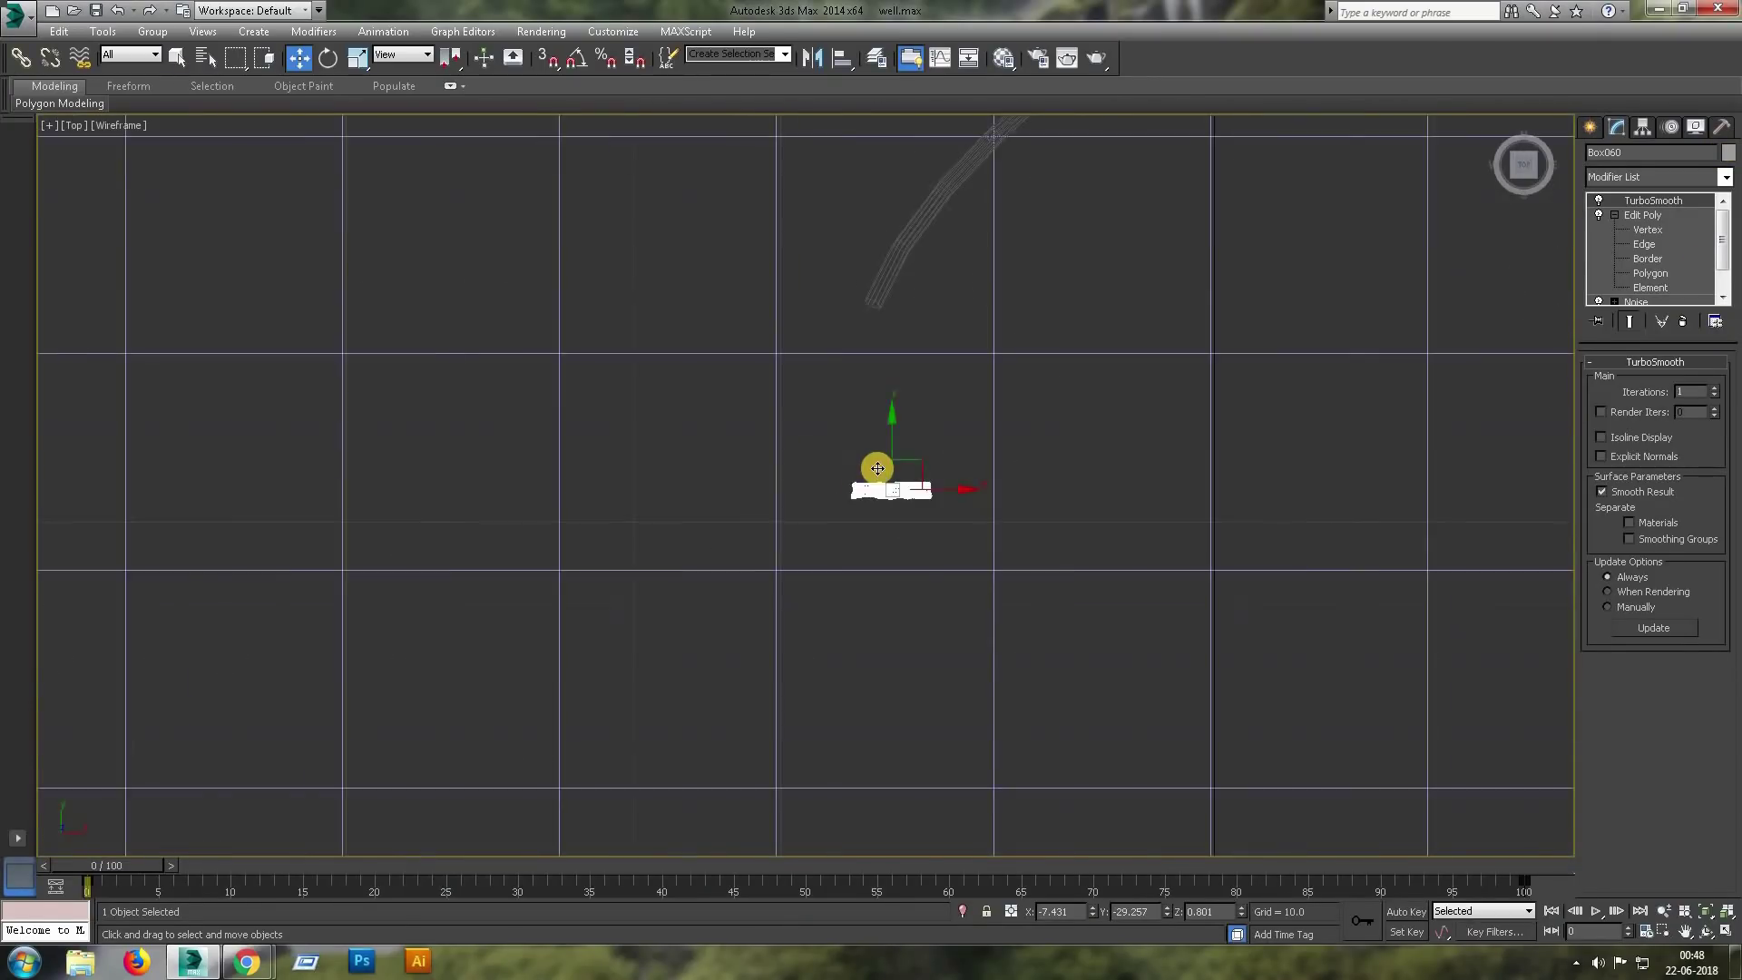
pyautogui.scroll(-3, 1179, 409)
# Draw Circle002 (radius about 2.091) around the rope's lower end as a non-rendering spline.
pyautogui.click(1589, 127)
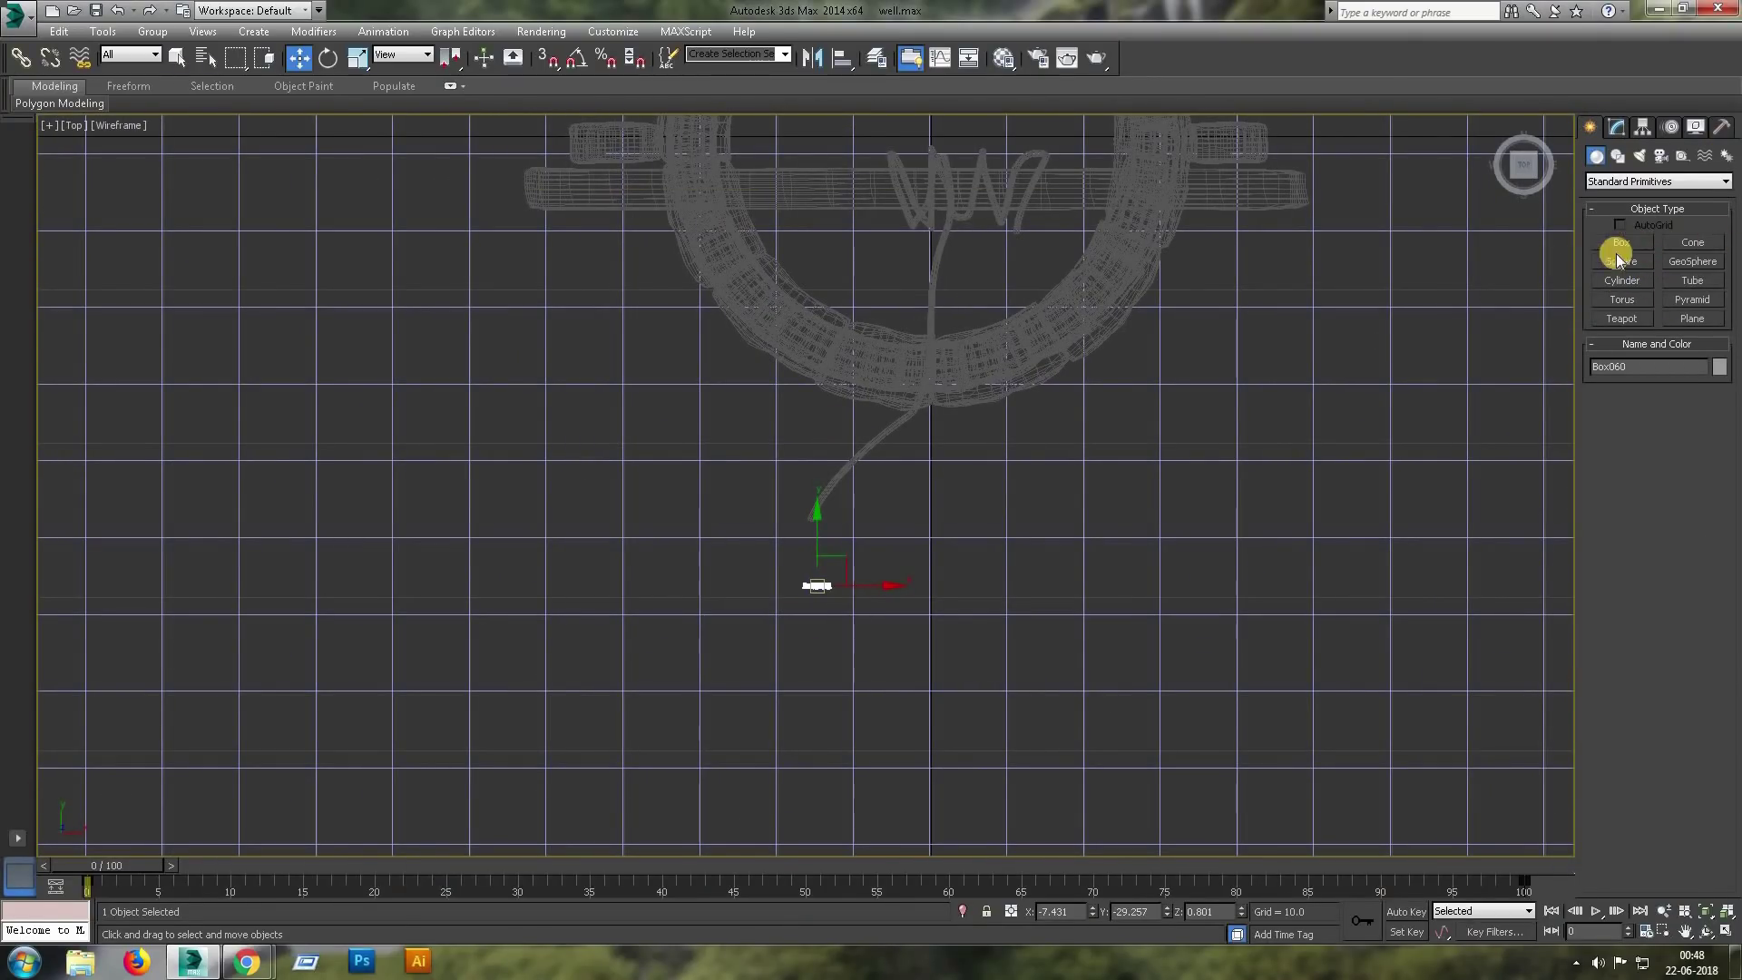
pyautogui.click(1618, 157)
pyautogui.click(1622, 276)
pyautogui.scroll(5, 771, 436)
pyautogui.moveTo(758, 424); pyautogui.dragTo(824, 486)
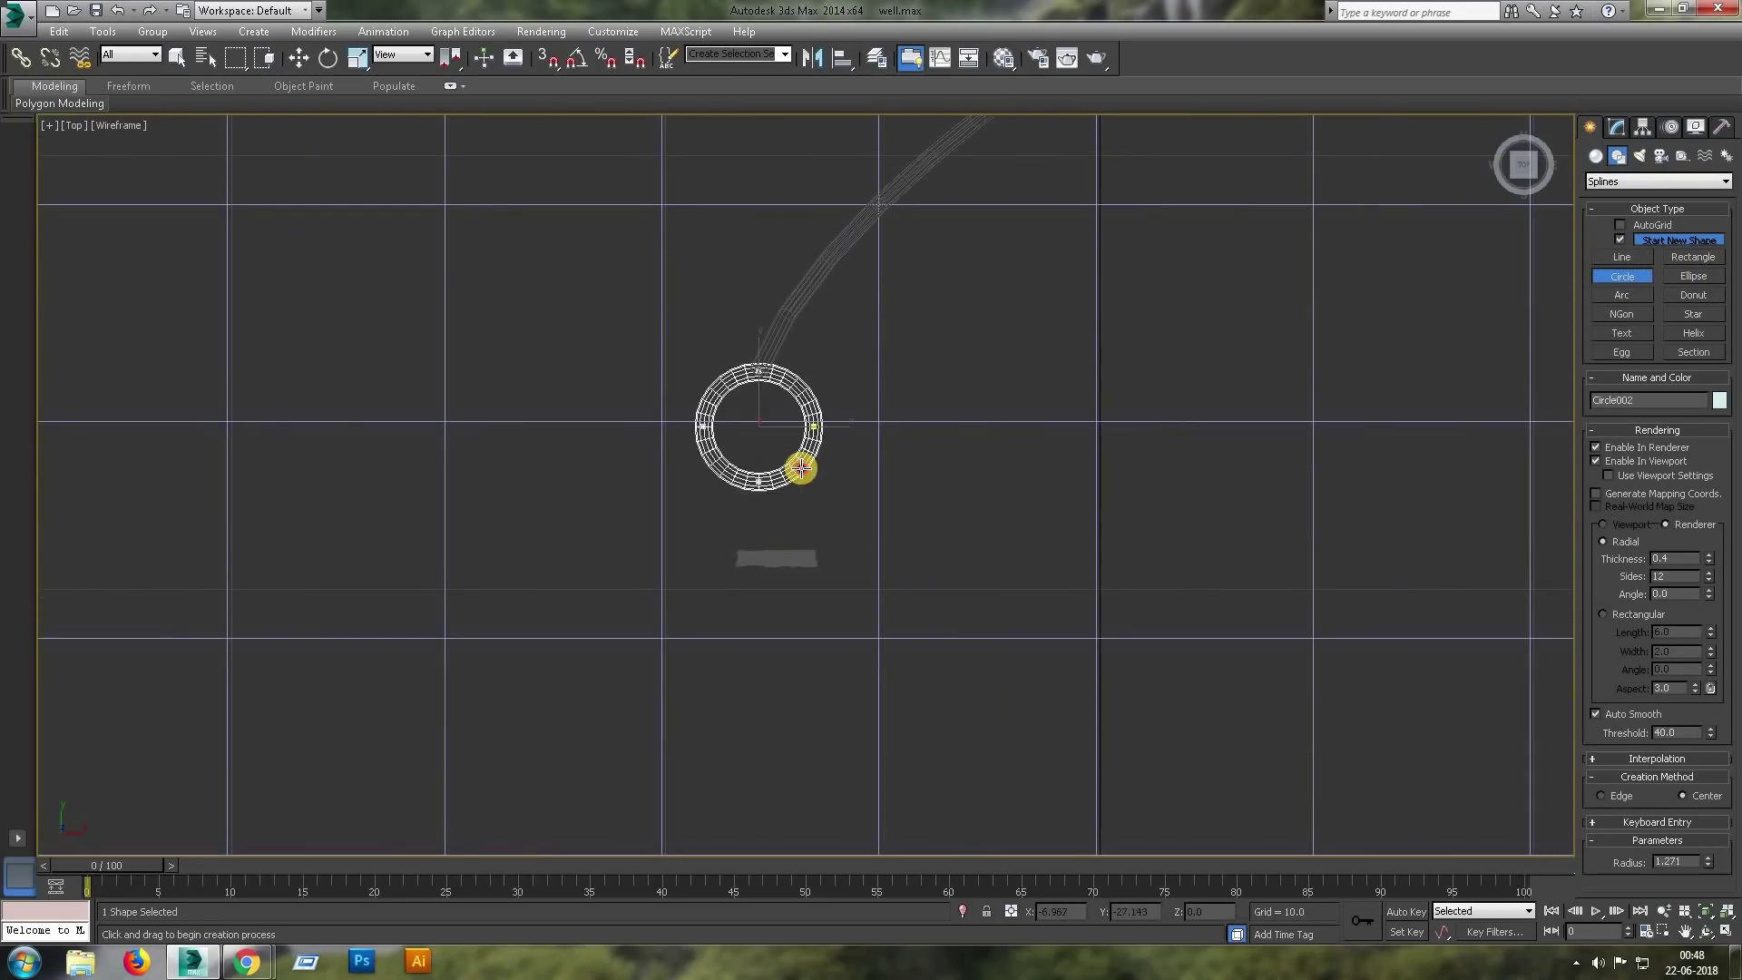
pyautogui.click(1597, 461)
pyautogui.scroll(2, 762, 548)
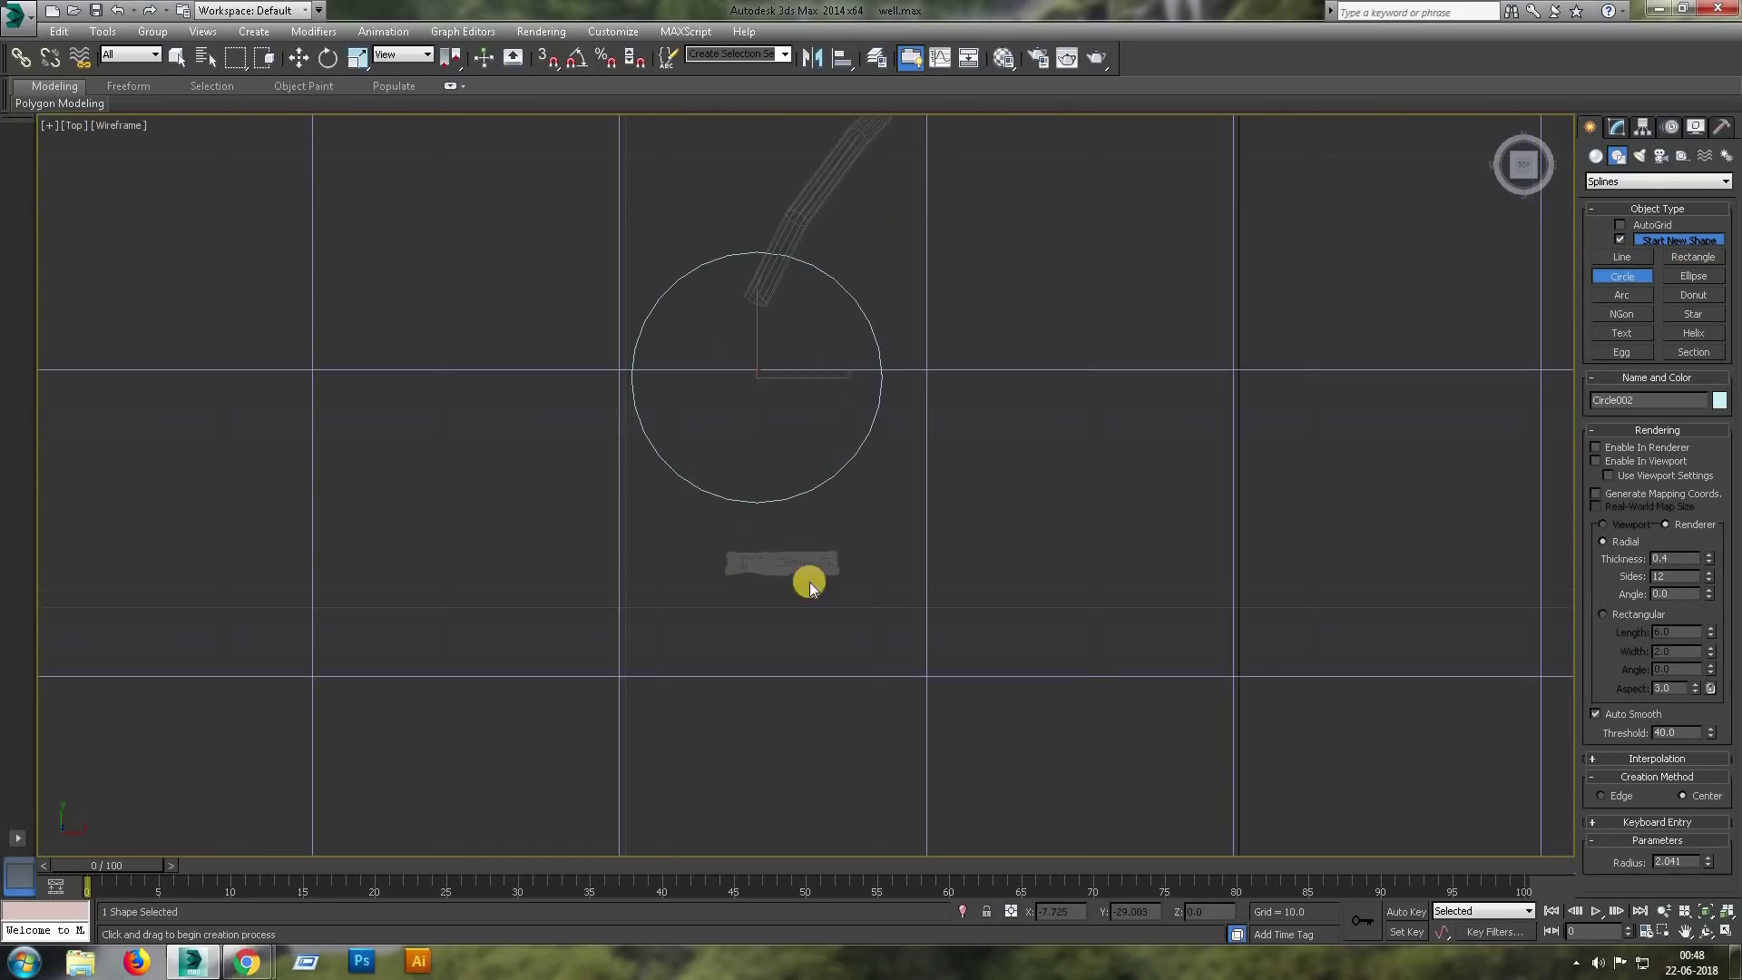
pyautogui.press('w')
pyautogui.click(794, 563)
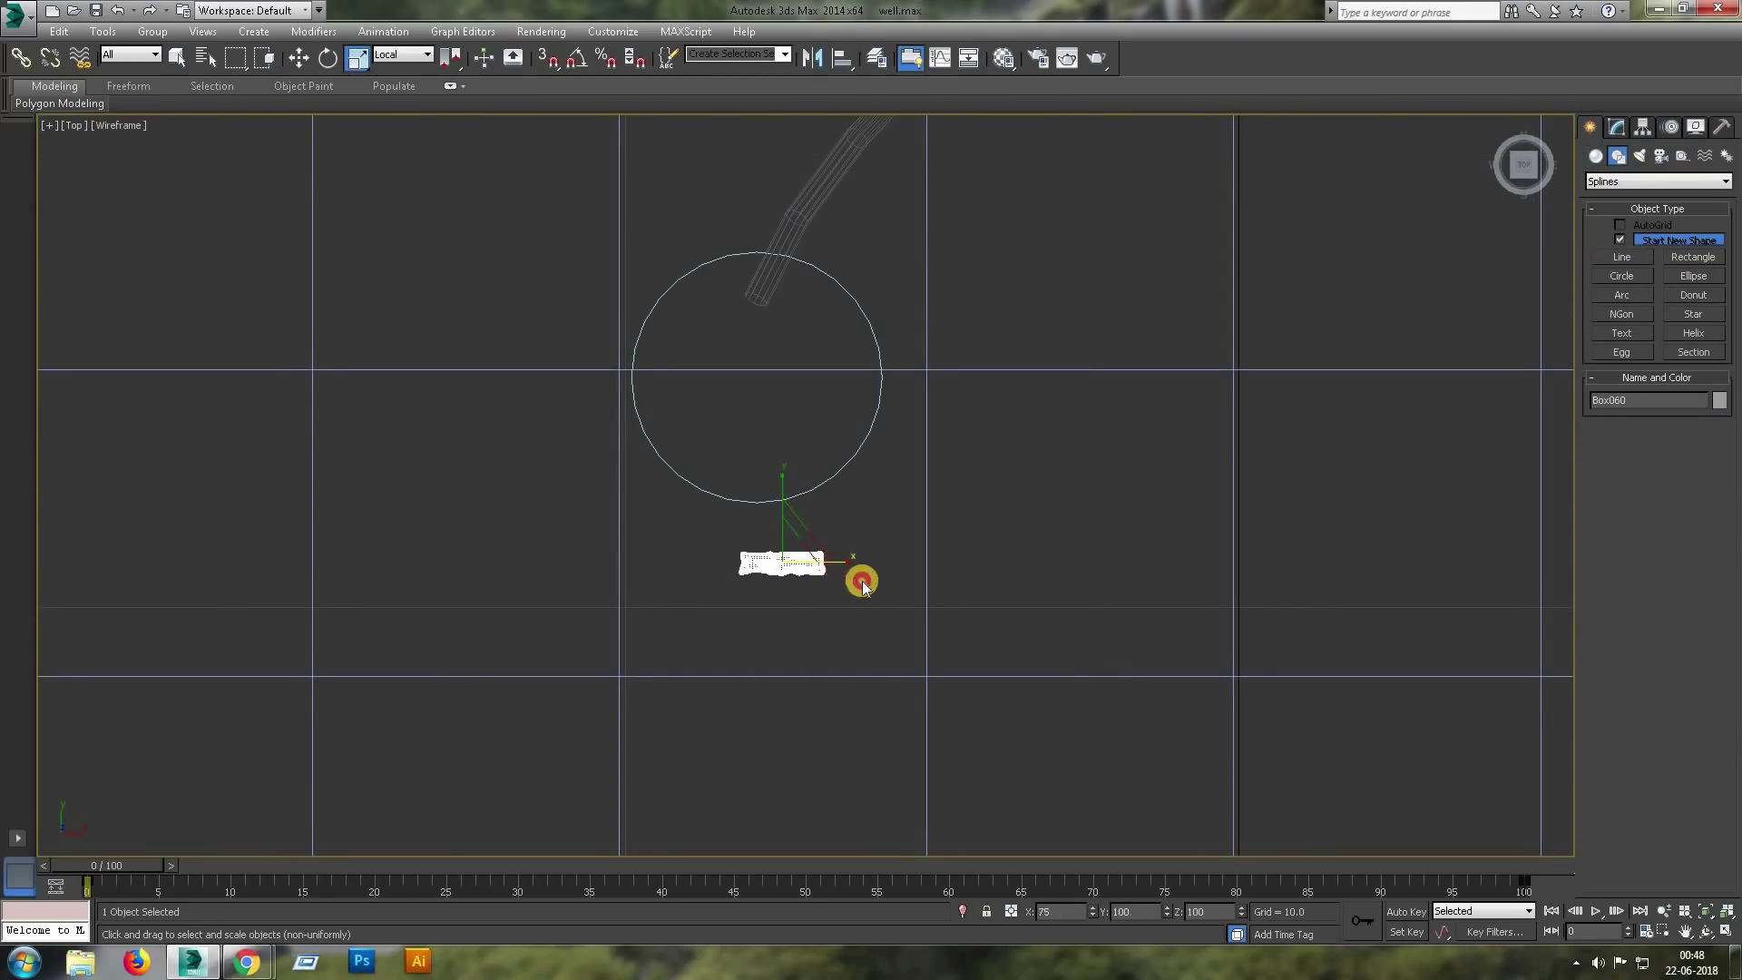
# Clone the plank beside itself and give the copy a Noise modifier with seed 2.
pyautogui.keyDown('shift'); pyautogui.moveTo(946, 566); pyautogui.dragTo(953, 562); pyautogui.keyUp('shift')
pyautogui.click(871, 548)
pyautogui.click(1618, 127)
pyautogui.click(1670, 177)
pyautogui.moveTo(1724, 236); pyautogui.dragTo(1715, 417)
pyautogui.click(1623, 531)
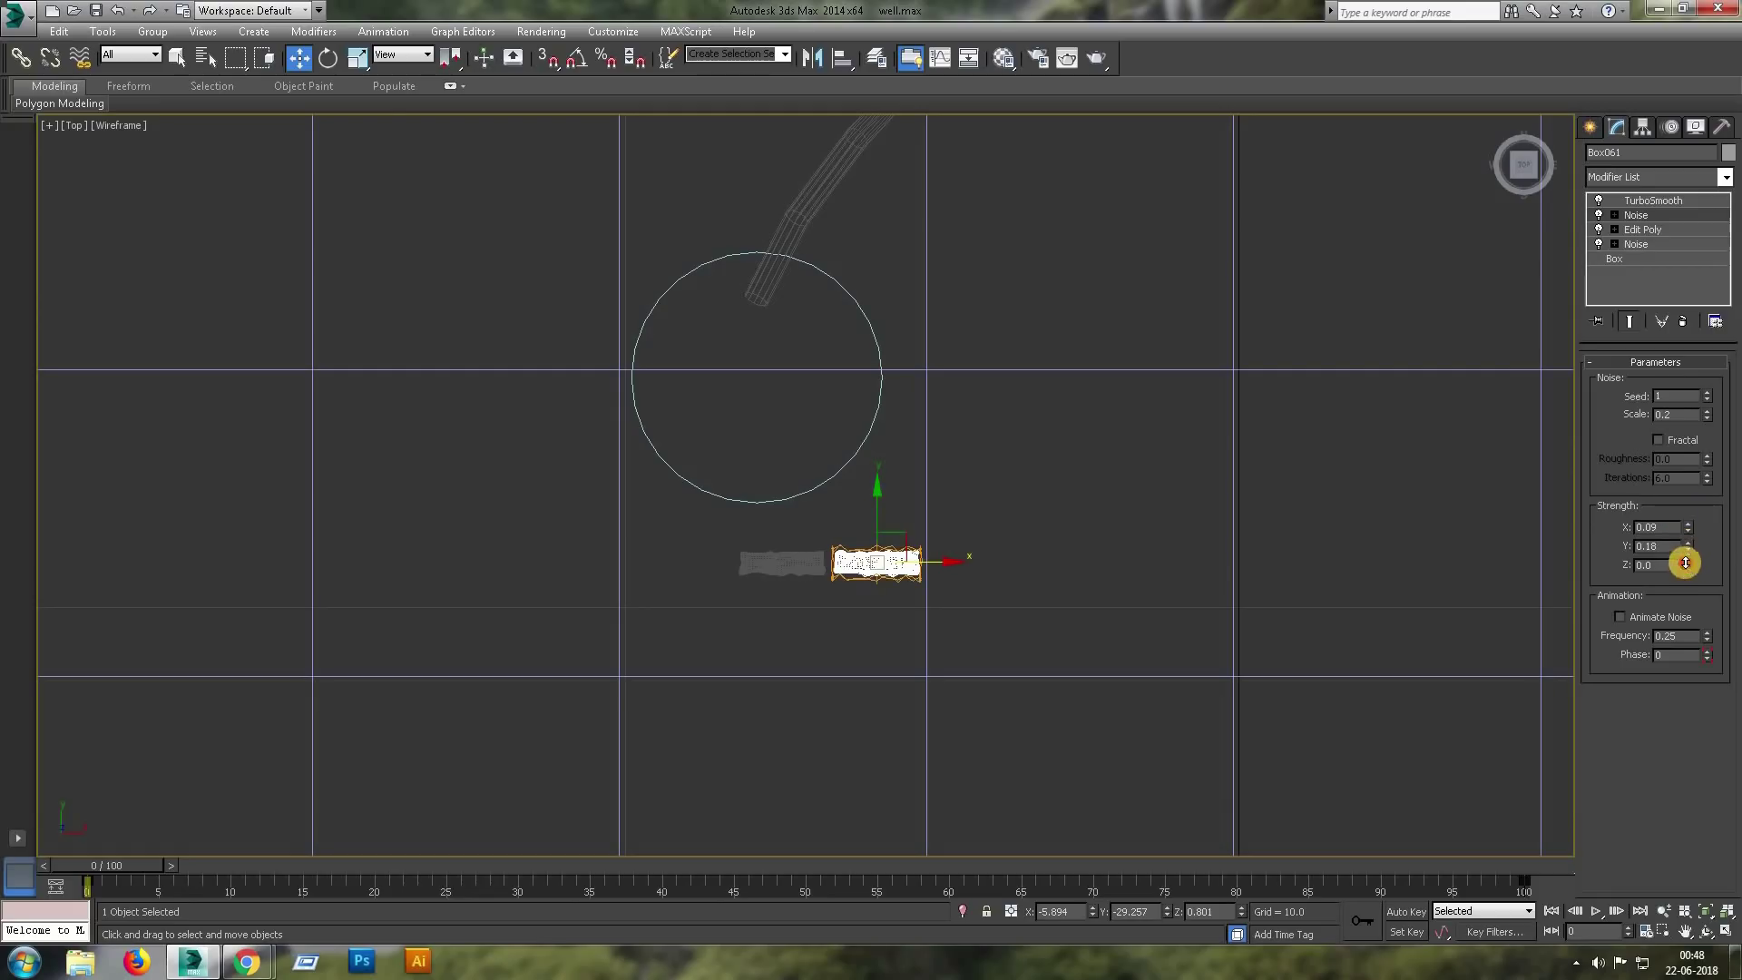
pyautogui.scroll(5, 862, 573)
pyautogui.click(1706, 396)
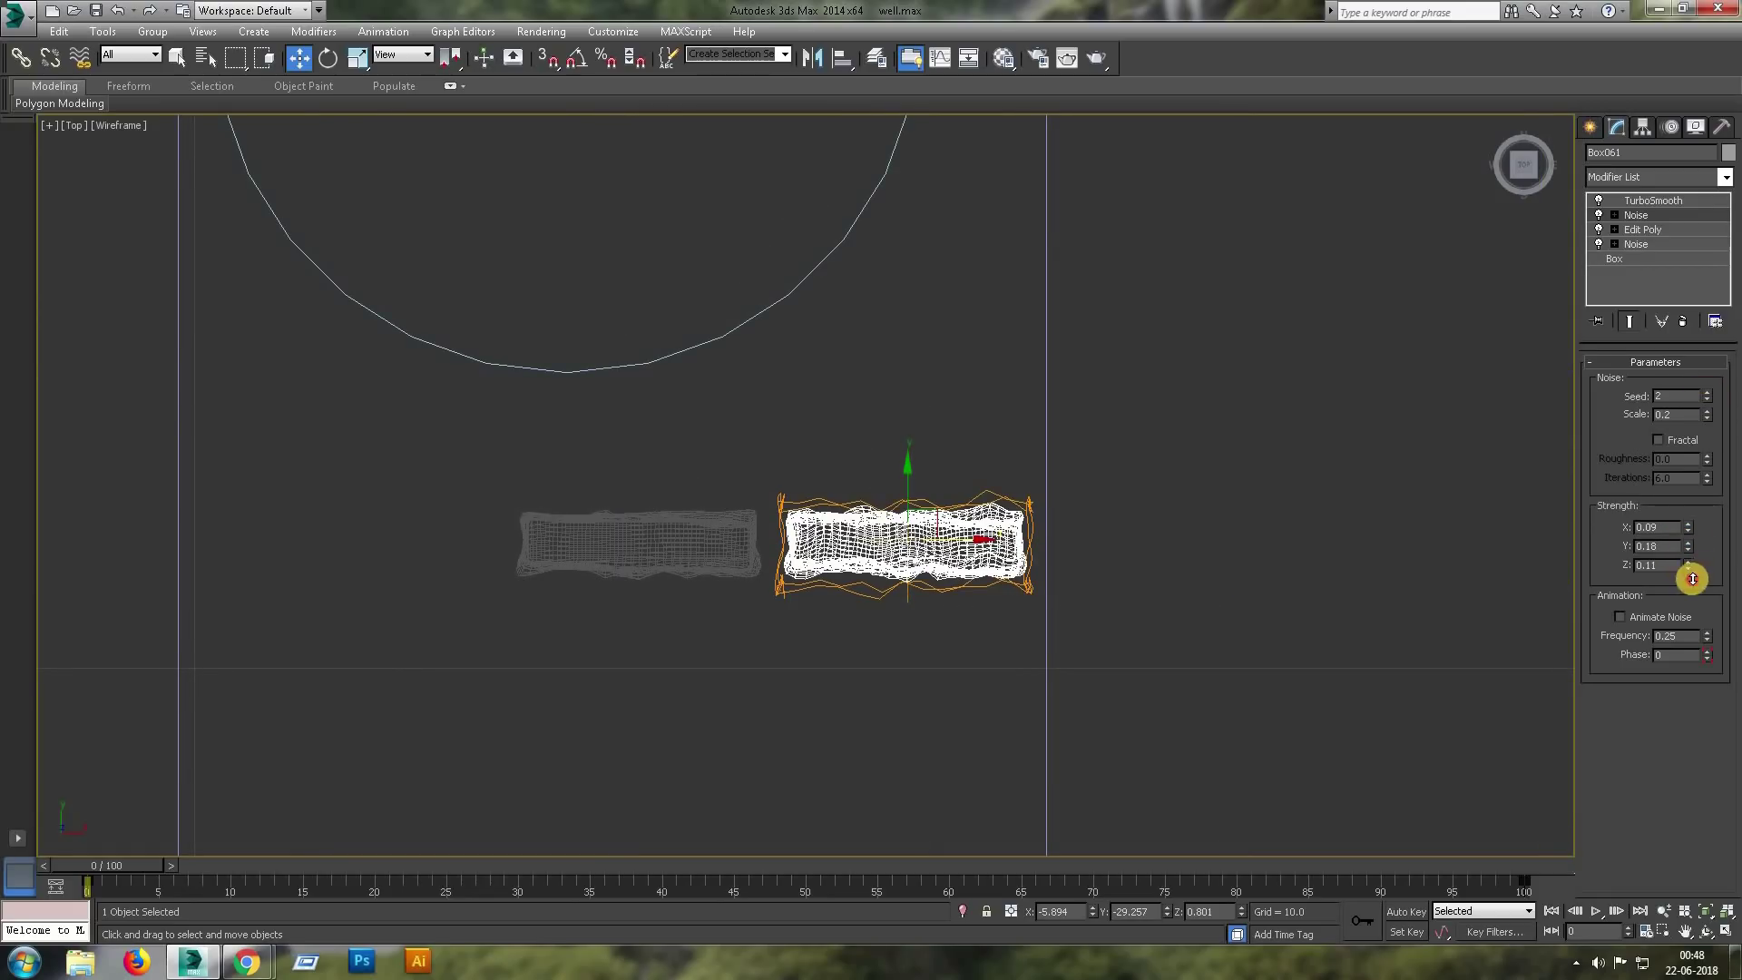
pyautogui.click(1647, 201)
# Clone two more planks to the right with different Noise seeds, then select all four.
pyautogui.keyDown('shift'); pyautogui.moveTo(922, 525); pyautogui.dragTo(1473, 539); pyautogui.keyUp('shift')
pyautogui.click(871, 556)
pyautogui.click(1636, 215)
pyautogui.click(1707, 392)
pyautogui.click(914, 552)
pyautogui.click(1636, 215)
pyautogui.hotkey('ctrl', 'q')
pyautogui.scroll(-5, 1144, 520)
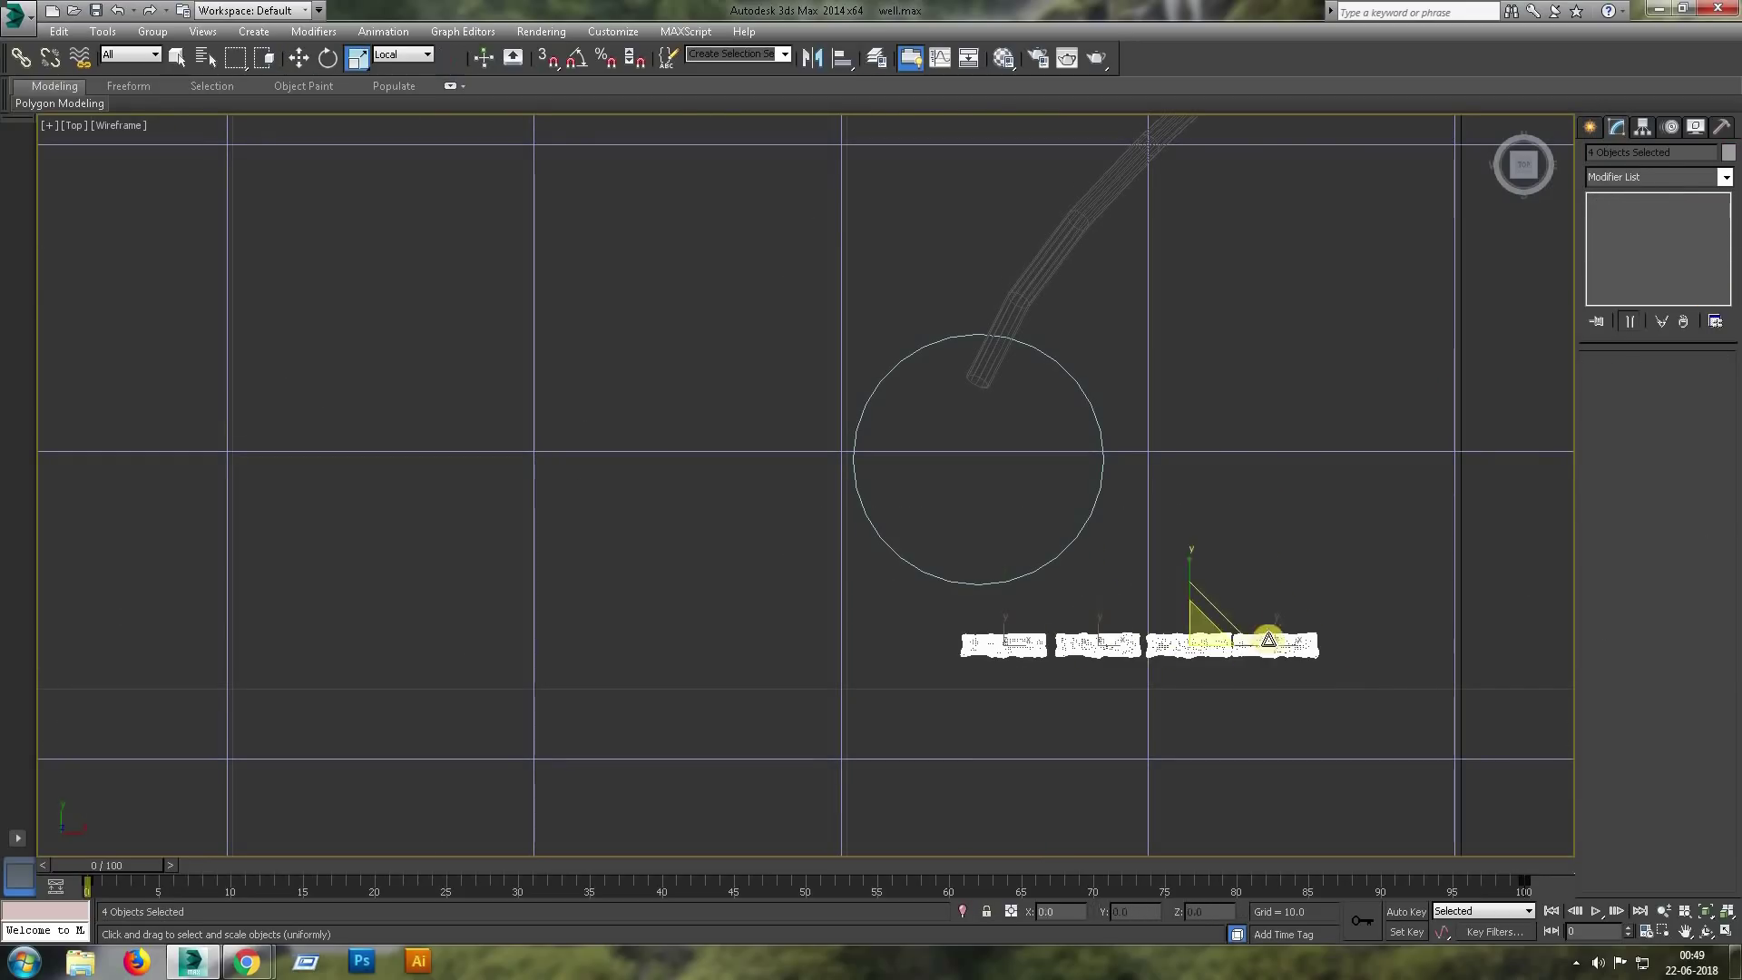
# Move the planks onto the circle's edge and rotate one to lie along the circle.
pyautogui.click(1334, 650)
pyautogui.press('w')
pyautogui.moveTo(1007, 649); pyautogui.dragTo(1007, 572)
pyautogui.scroll(3, 1113, 633)
pyautogui.click(1112, 632)
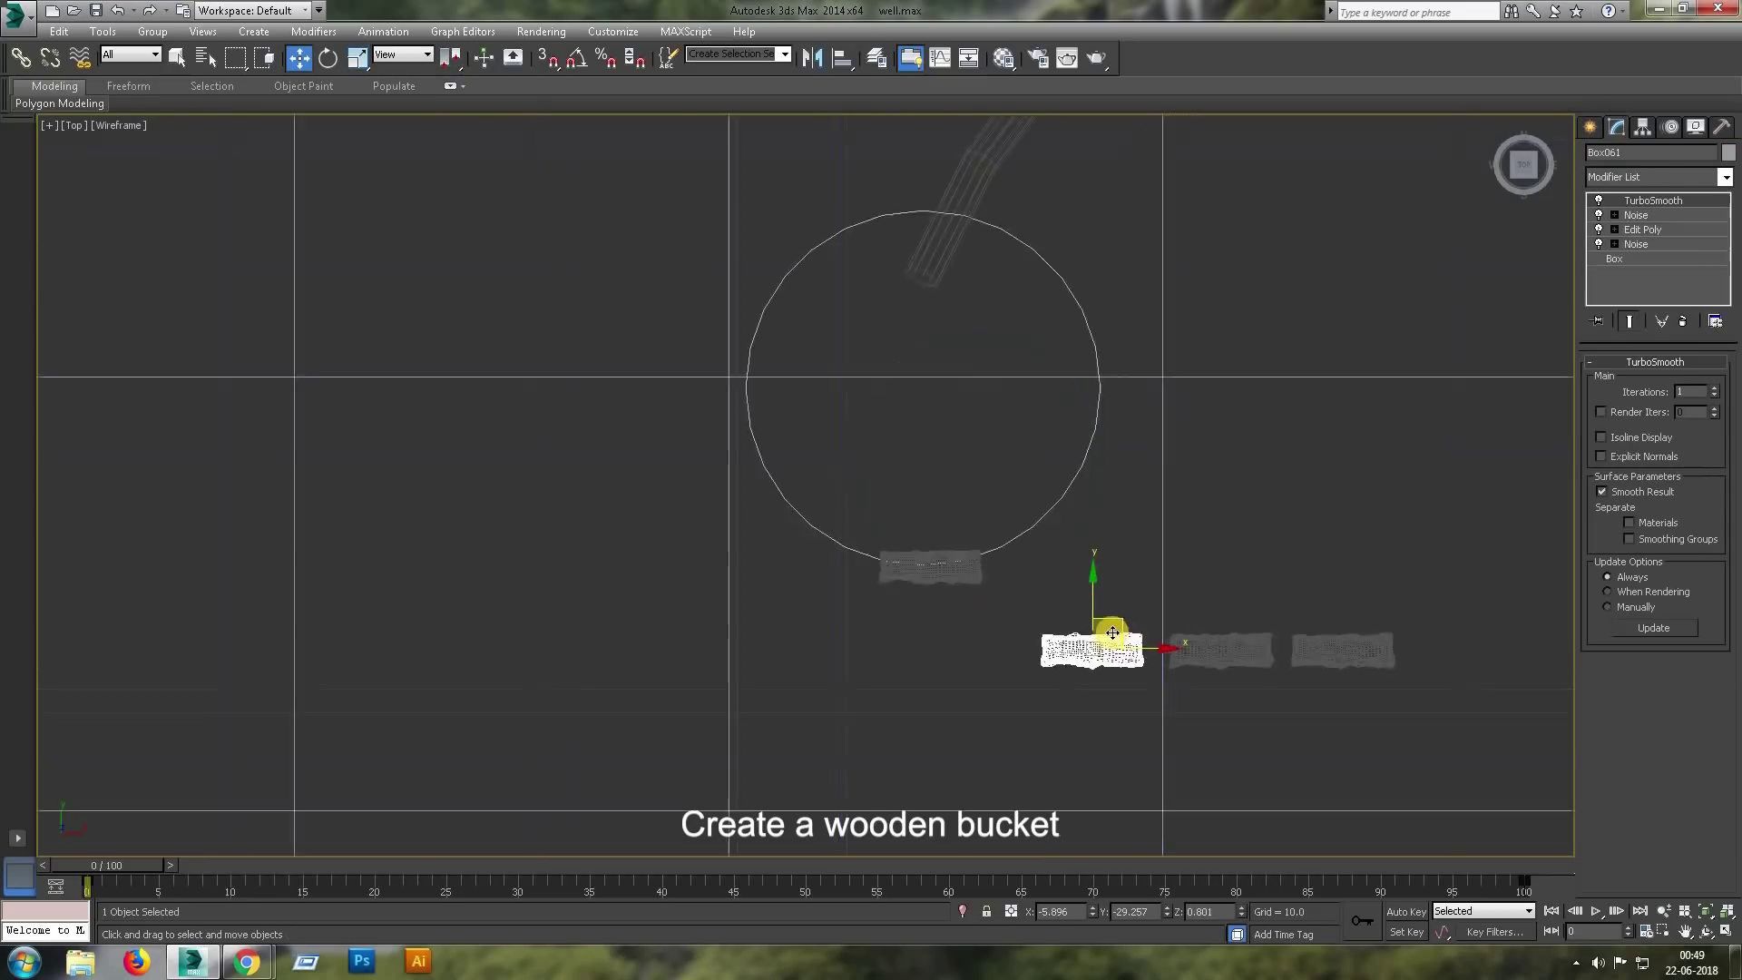
pyautogui.scroll(2, 1125, 581)
pyautogui.click(1244, 650)
pyautogui.moveTo(1244, 650); pyautogui.dragTo(1053, 422)
pyautogui.scroll(3, 1052, 422)
pyautogui.click(662, 622)
pyautogui.click(825, 631)
pyautogui.press('e')
pyautogui.moveTo(972, 571); pyautogui.dragTo(953, 585)
pyautogui.press('w')
# Add a Bend to the left plank, rotate its gizmo and set the angle to -17.
pyautogui.click(720, 654)
pyautogui.click(1727, 177)
pyautogui.click(1652, 494)
pyautogui.moveTo(1703, 394)
pyautogui.mouseDown()
pyautogui.moveTo(1722, 362)
pyautogui.moveTo(1695, 393)
pyautogui.mouseUp()
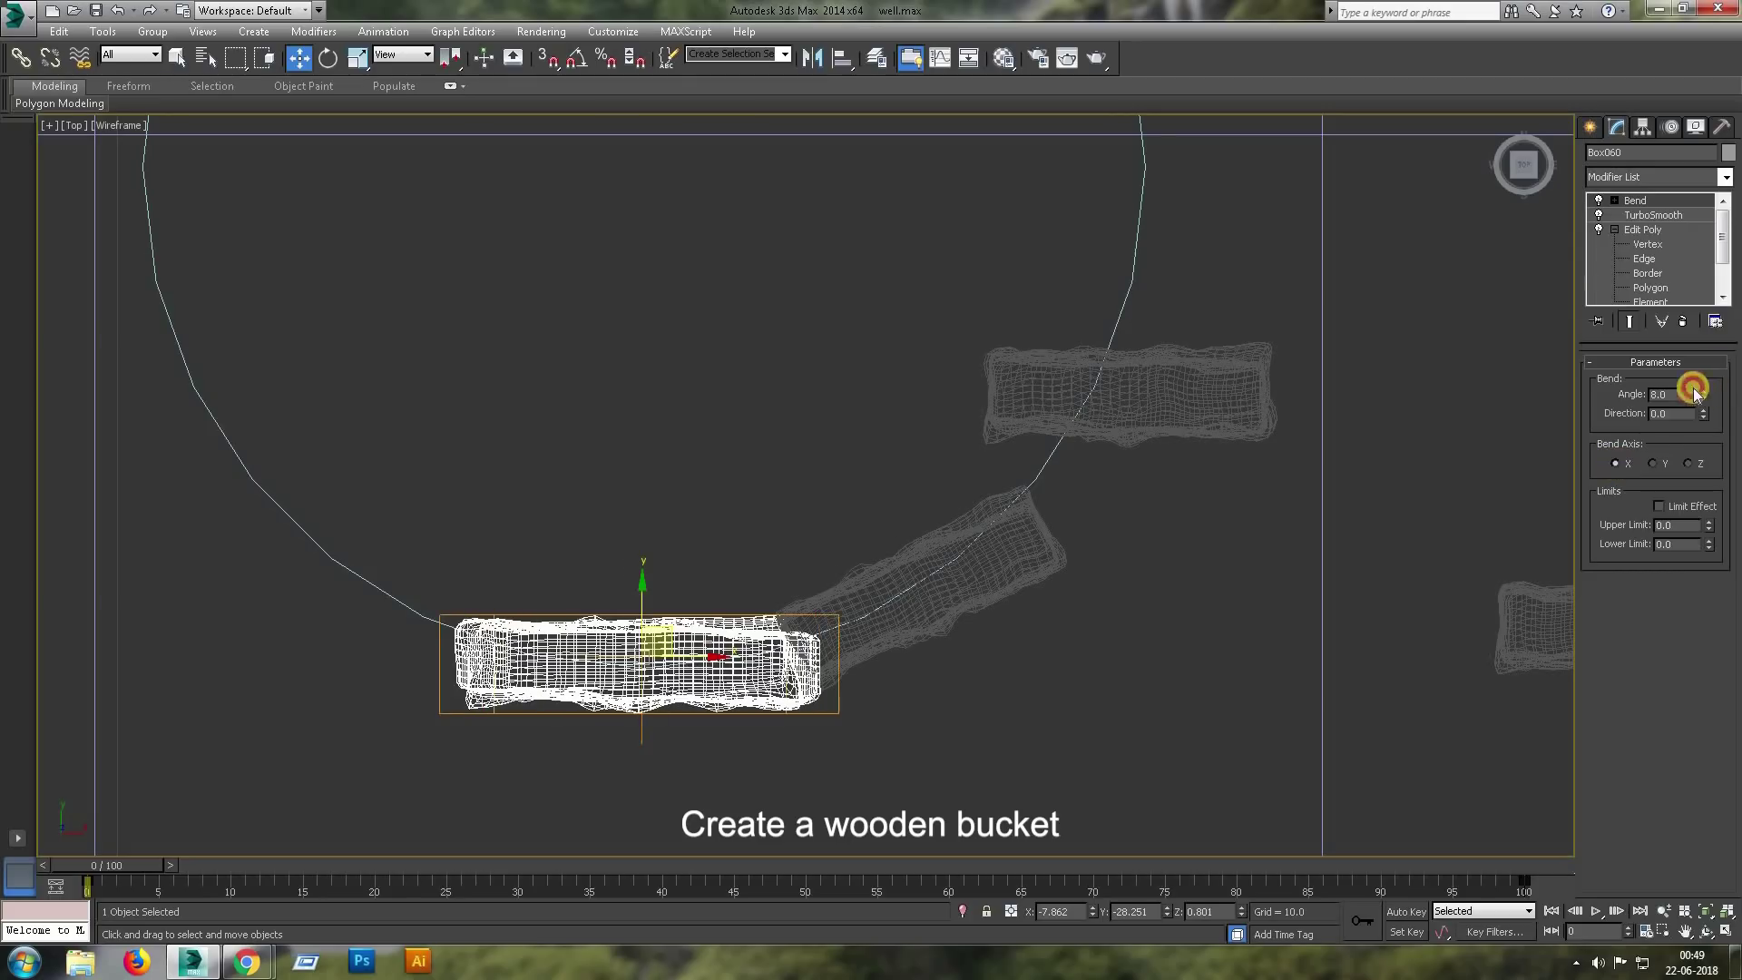
pyautogui.click(1651, 463)
pyautogui.press('1')
pyautogui.hotkey('ctrl', 'z')
pyautogui.press('e')
pyautogui.moveTo(540, 531)
pyautogui.mouseDown()
pyautogui.moveTo(648, 568)
pyautogui.moveTo(653, 445)
pyautogui.mouseUp()
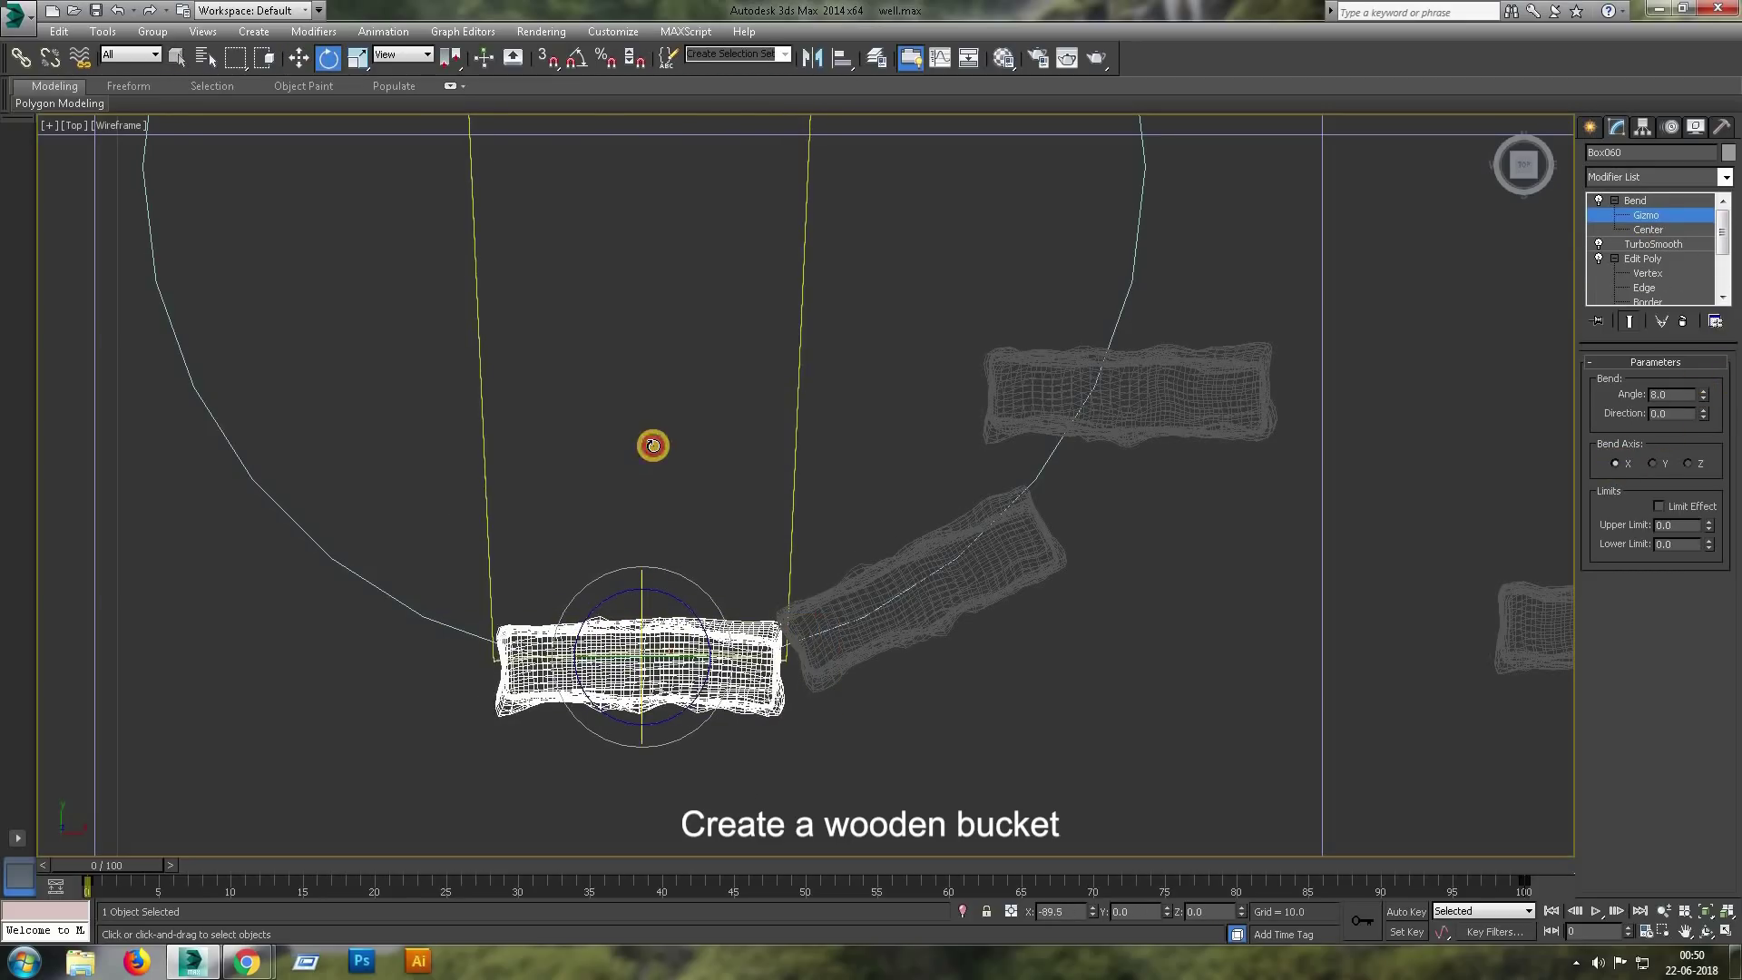
pyautogui.moveTo(1703, 399); pyautogui.dragTo(1703, 463)
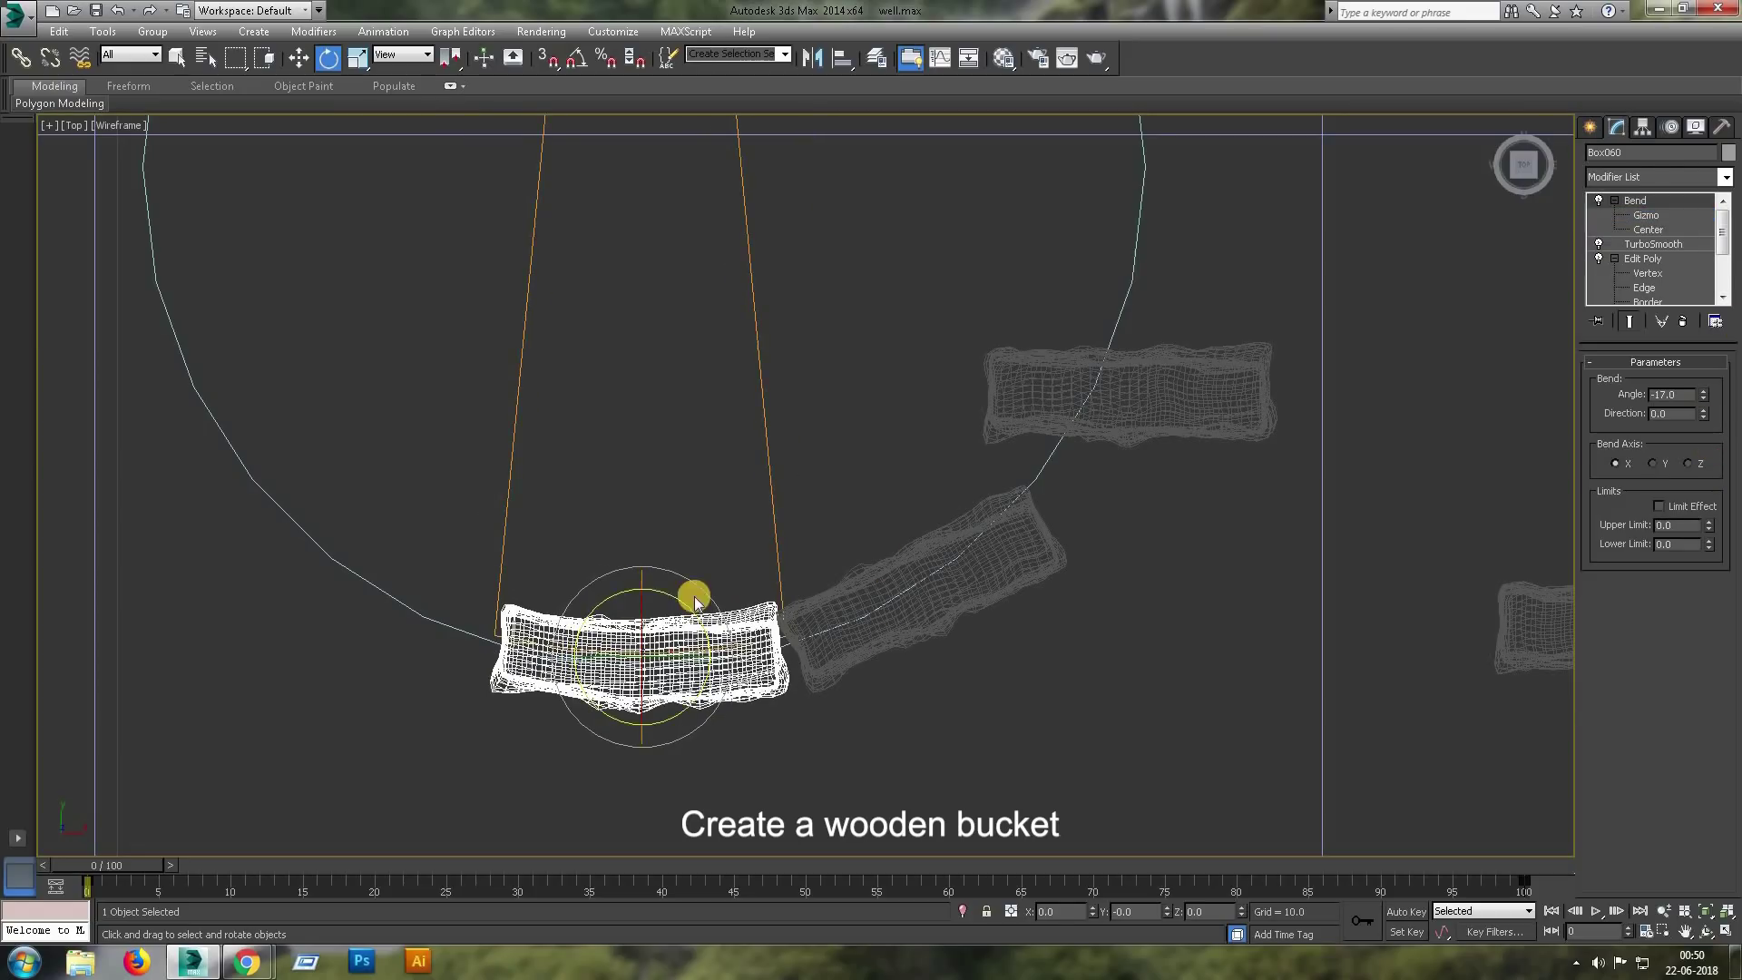
# Reset the diagonal plank's rotation, then bend the middle plank -27 with its gizmo turned 90°.
pyautogui.click(891, 611)
pyautogui.rightClick(1241, 912)
pyautogui.click(1187, 373)
pyautogui.click(1044, 572)
pyautogui.click(1724, 177)
pyautogui.click(1625, 263)
pyautogui.moveTo(1703, 395); pyautogui.dragTo(1703, 385)
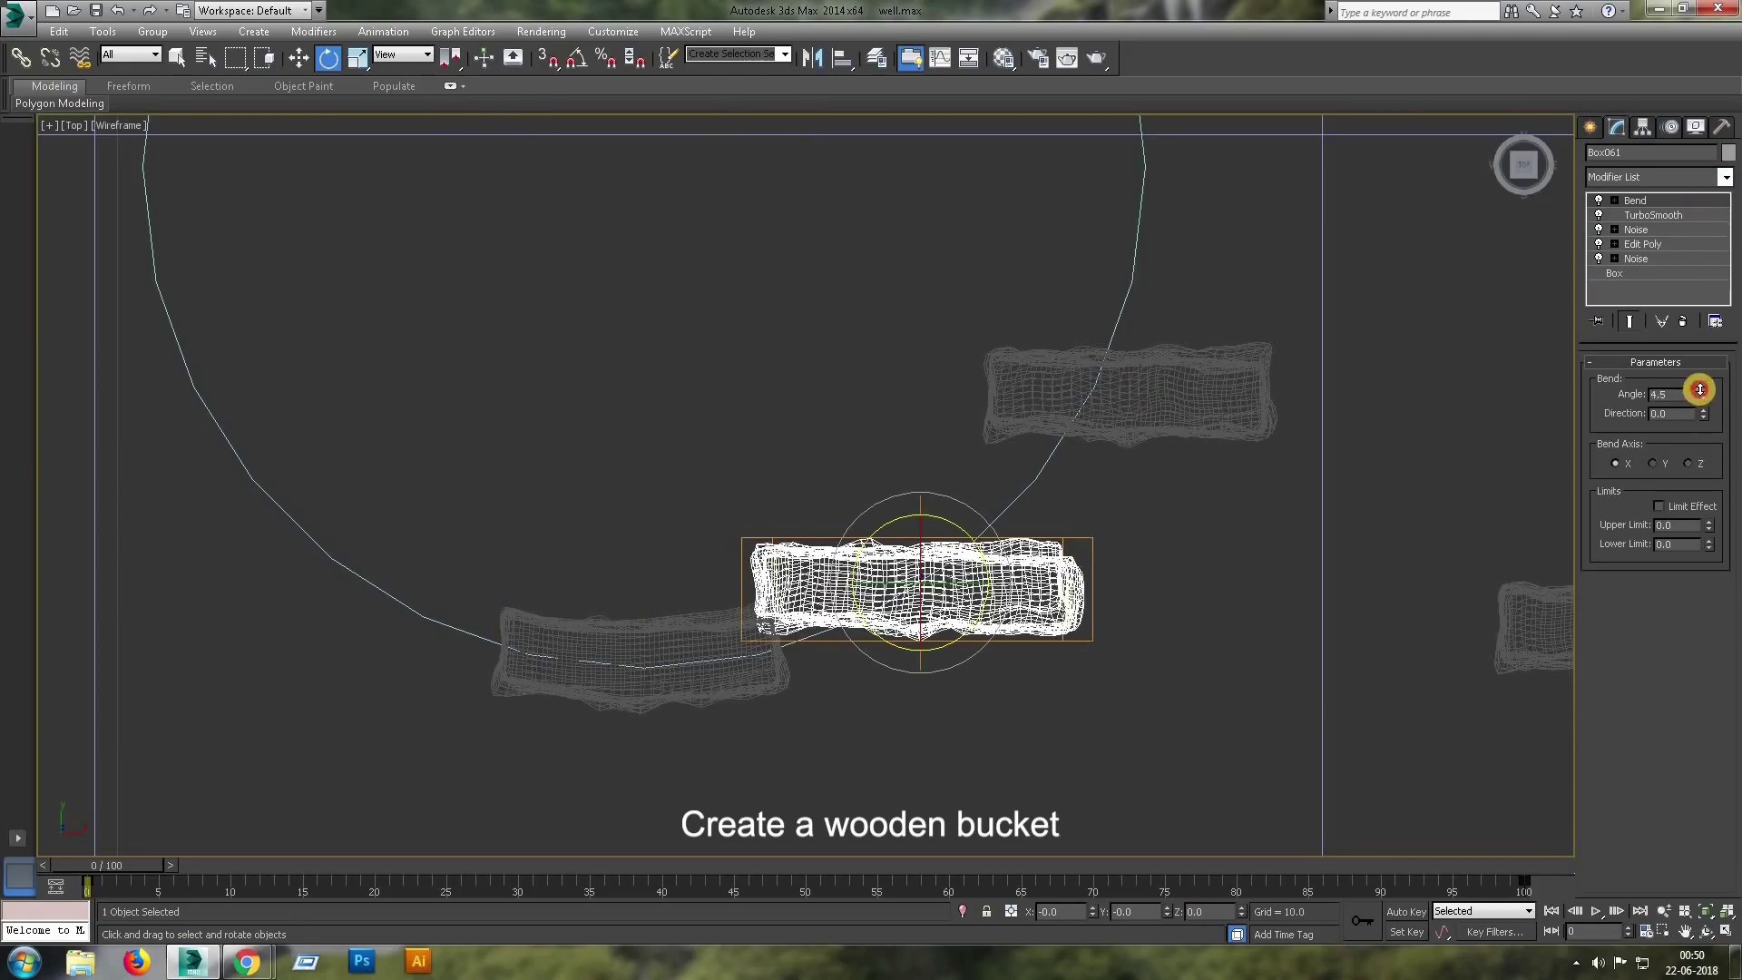
pyautogui.click(1615, 200)
pyautogui.click(1647, 215)
pyautogui.moveTo(926, 575); pyautogui.dragTo(898, 407)
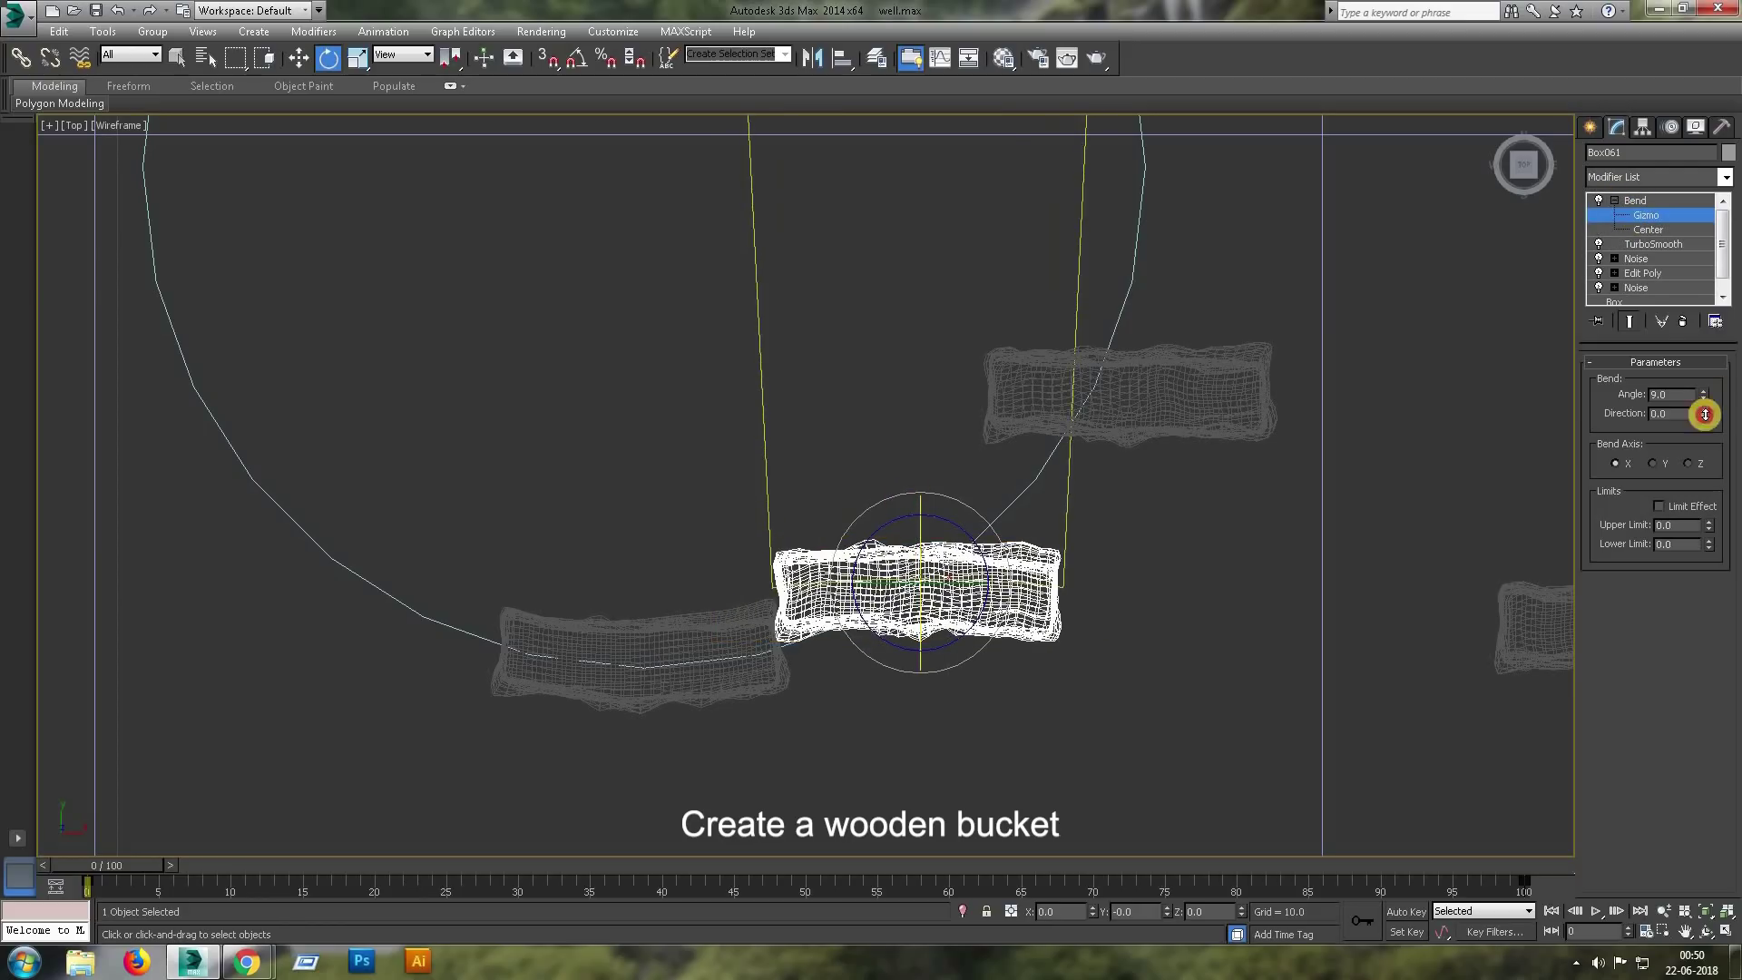
pyautogui.moveTo(1705, 415); pyautogui.dragTo(1705, 445)
# Rotate the middle plank about 30° and paste its Bend onto the top-right plank, following the curve.
pyautogui.moveTo(798, 576); pyautogui.dragTo(817, 506)
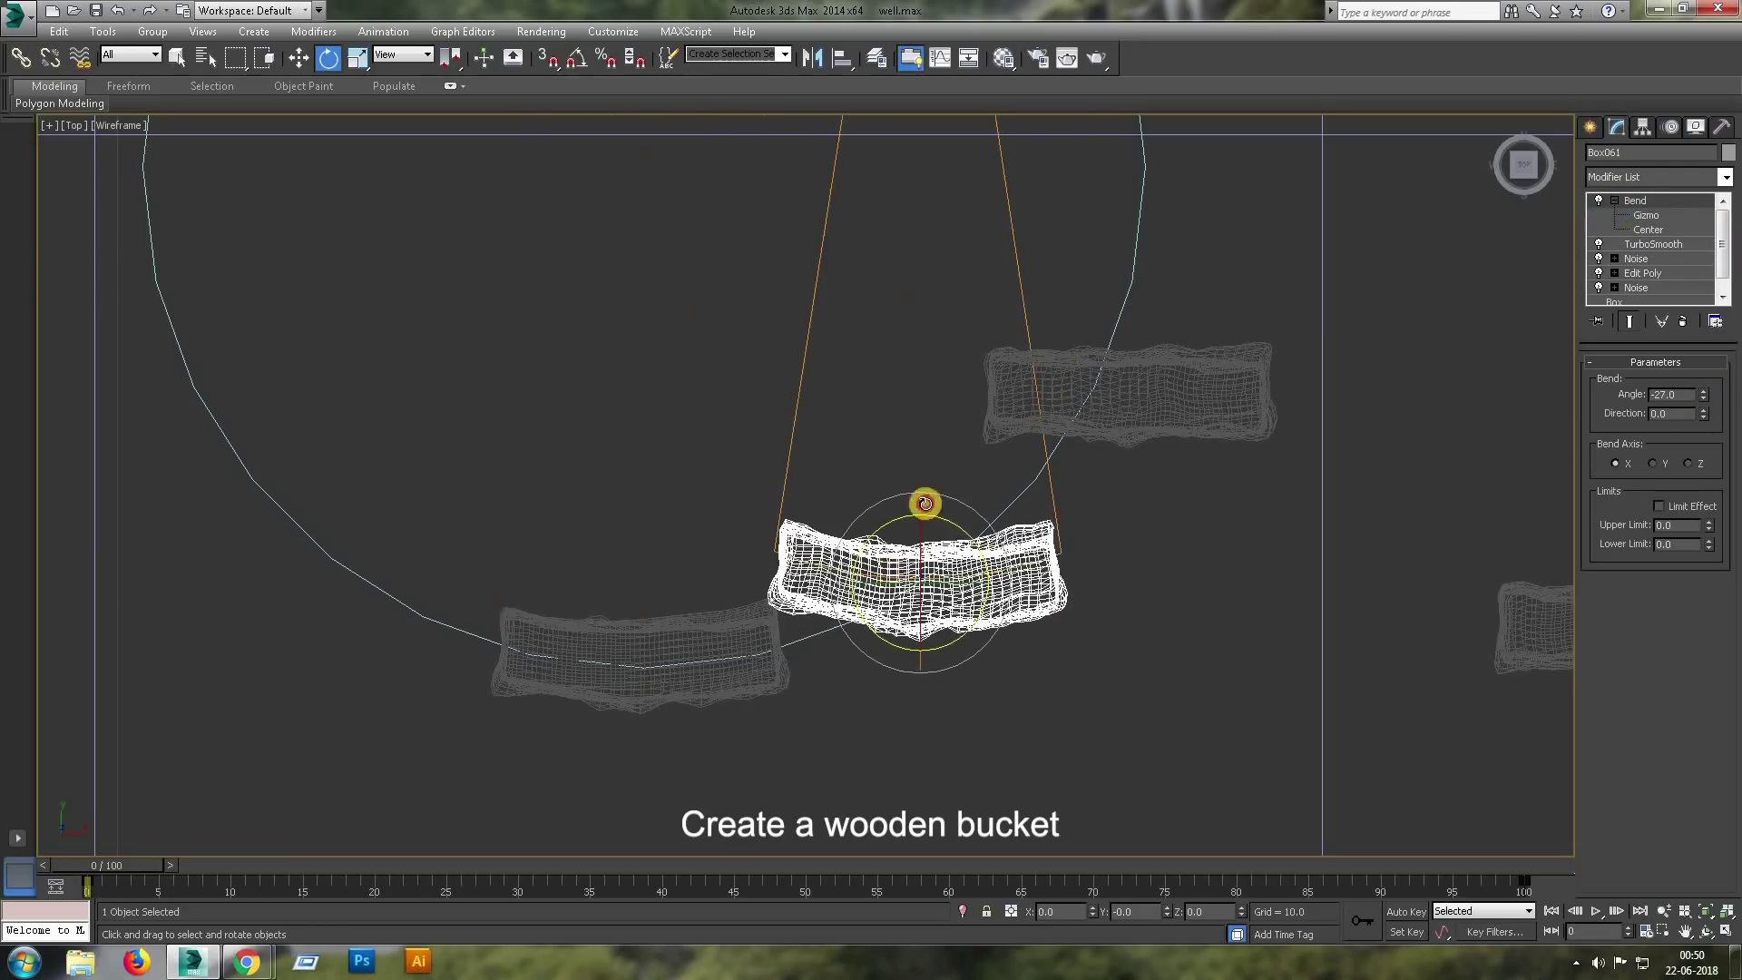
pyautogui.rightClick(1676, 201)
pyautogui.click(1543, 276)
pyautogui.click(1229, 439)
pyautogui.rightClick(1654, 201)
pyautogui.click(1542, 299)
pyautogui.moveTo(1134, 400)
pyautogui.mouseDown()
pyautogui.moveTo(1066, 278)
pyautogui.moveTo(1214, 133)
pyautogui.mouseUp()
pyautogui.press('w')
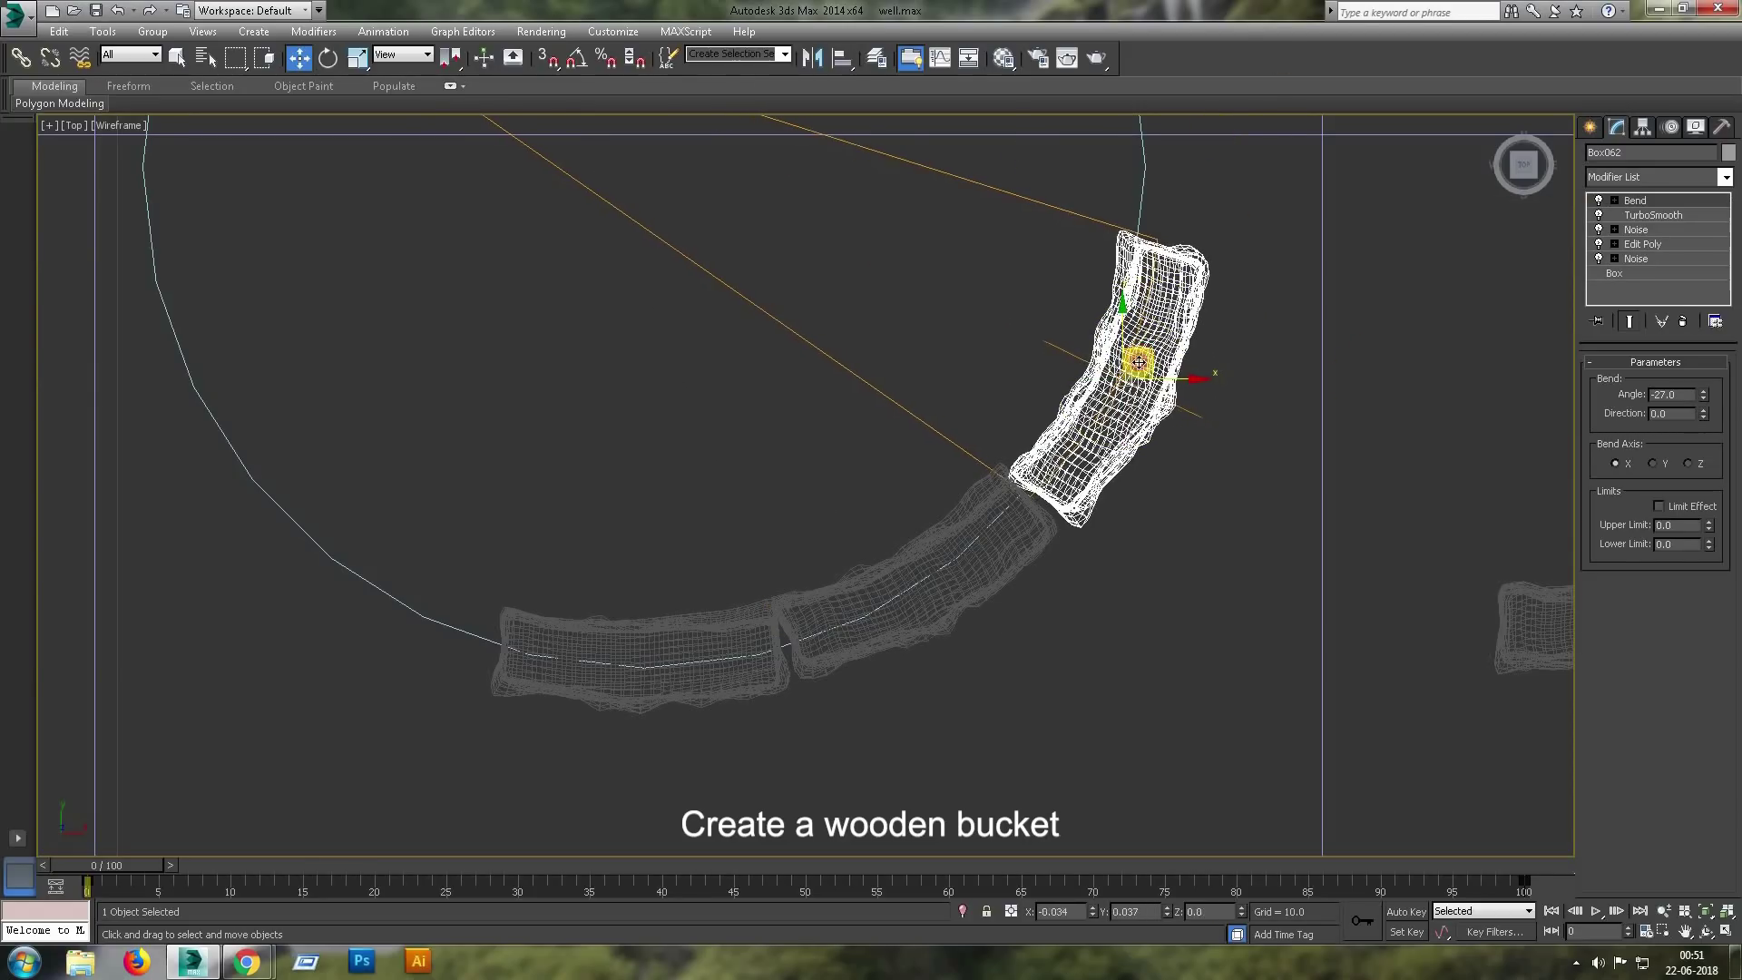
pyautogui.moveTo(1140, 362); pyautogui.dragTo(908, 453, button='middle')
# Position the last plank, paste the Bend onto it, and rotate it upright along the circle.
pyautogui.click(1439, 719)
pyautogui.moveTo(1440, 719); pyautogui.dragTo(1131, 380, button='middle')
pyautogui.rightClick(1613, 222)
pyautogui.click(1537, 298)
pyautogui.press('e')
pyautogui.moveTo(1167, 378)
pyautogui.mouseDown()
pyautogui.moveTo(999, 252)
pyautogui.moveTo(964, 296)
pyautogui.mouseUp()
# Shift-rotate the four bent planks to clone a copied set around the ring.
pyautogui.scroll(-3, 964, 296)
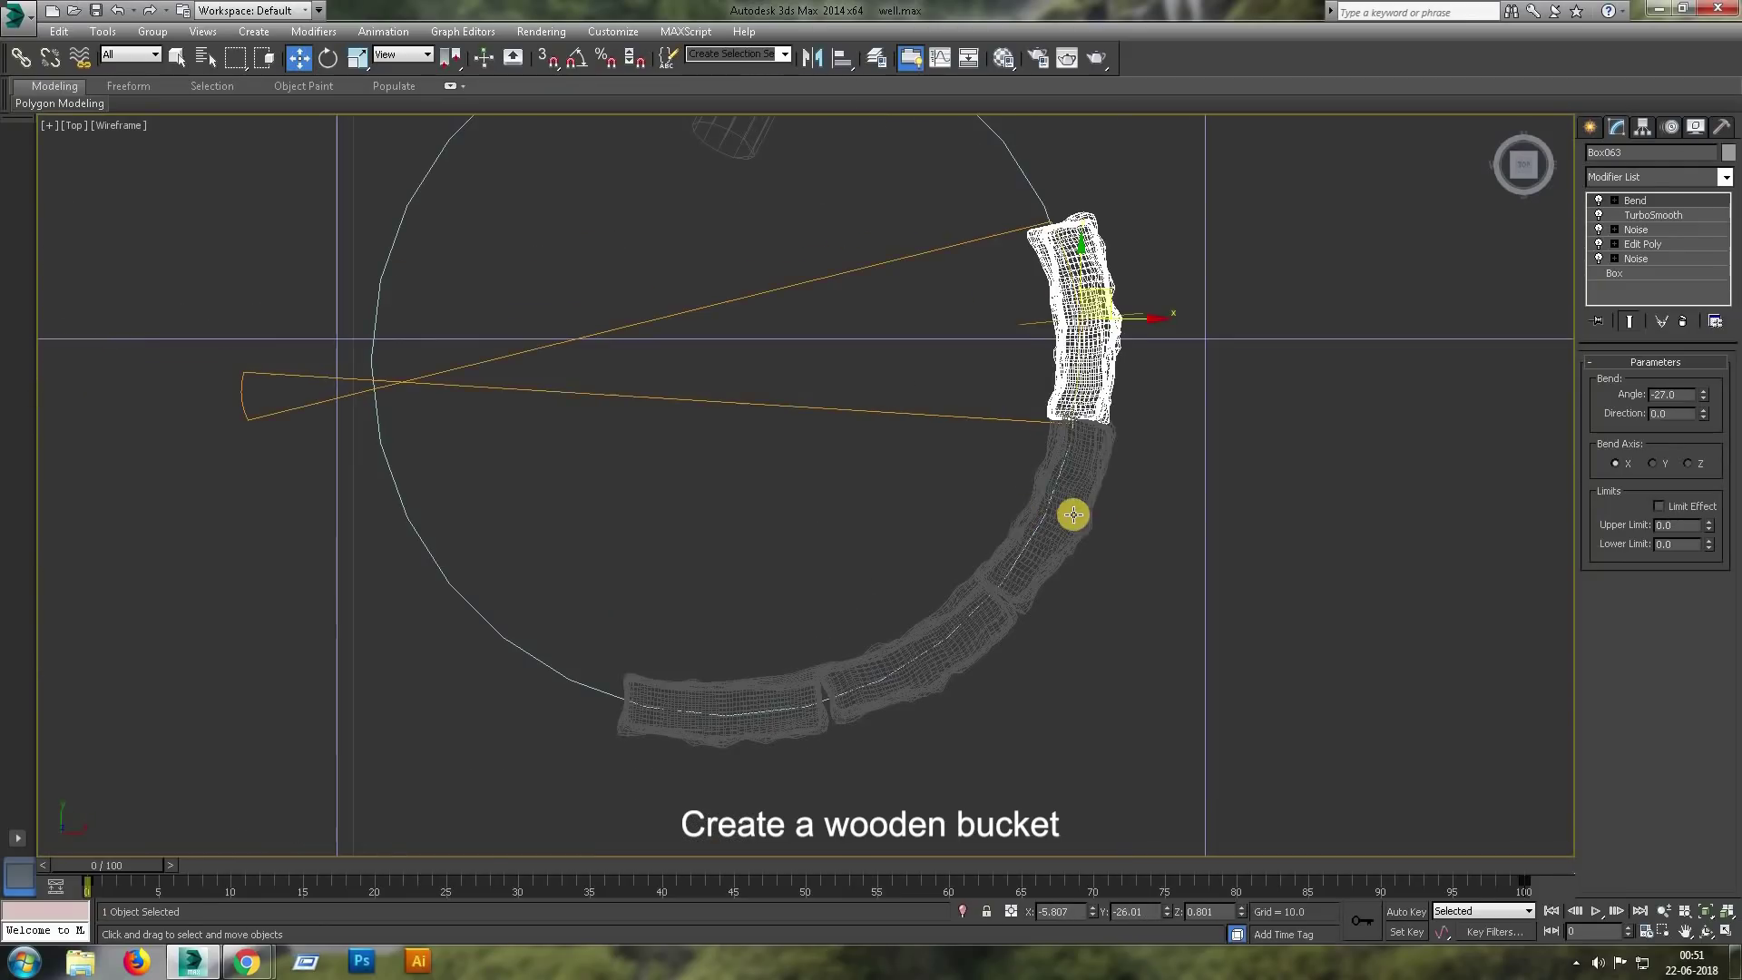
pyautogui.keyDown('ctrl'); pyautogui.click(797, 657); pyautogui.keyUp('ctrl')
pyautogui.scroll(2, 912, 574)
pyautogui.moveTo(912, 574)
pyautogui.keyDown('shift'); pyautogui.mouseDown()
pyautogui.moveTo(925, 561)
pyautogui.moveTo(801, 382)
pyautogui.mouseUp(); pyautogui.keyUp('shift')
pyautogui.click(933, 556)
# Rotate and move the copied planks onto the ring's top arc so they fit the curve.
pyautogui.press('w')
pyautogui.press('e')
pyautogui.moveTo(825, 234); pyautogui.dragTo(826, 351)
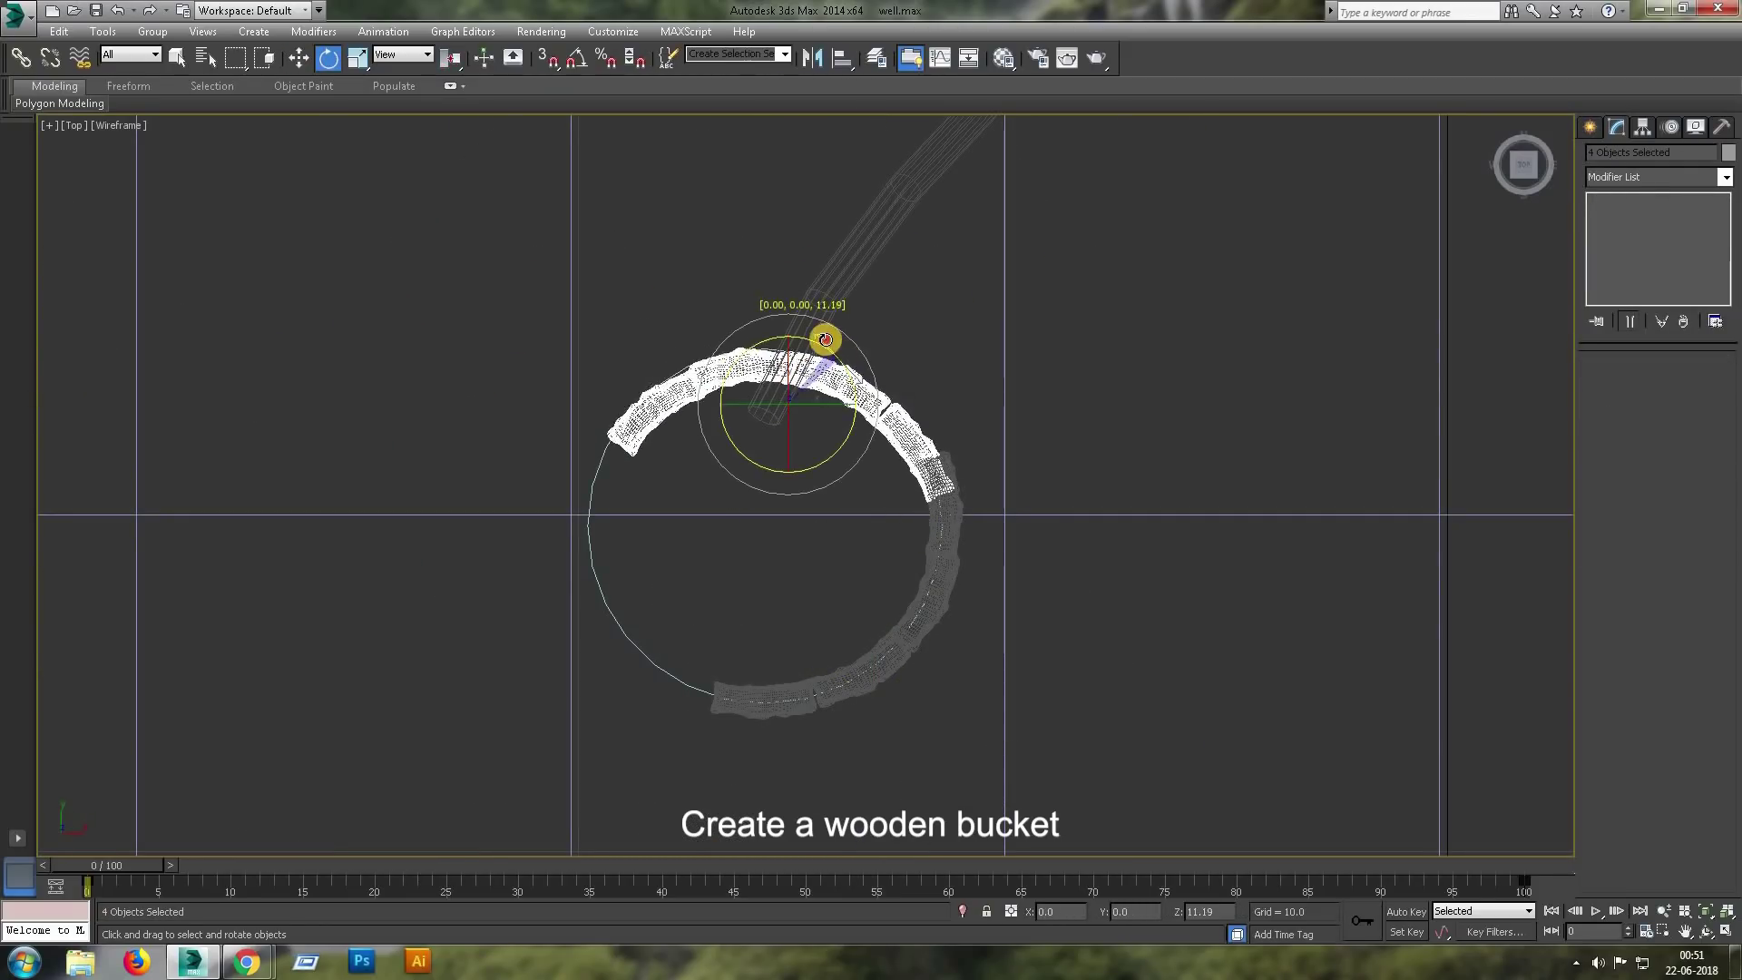
pyautogui.press('w')
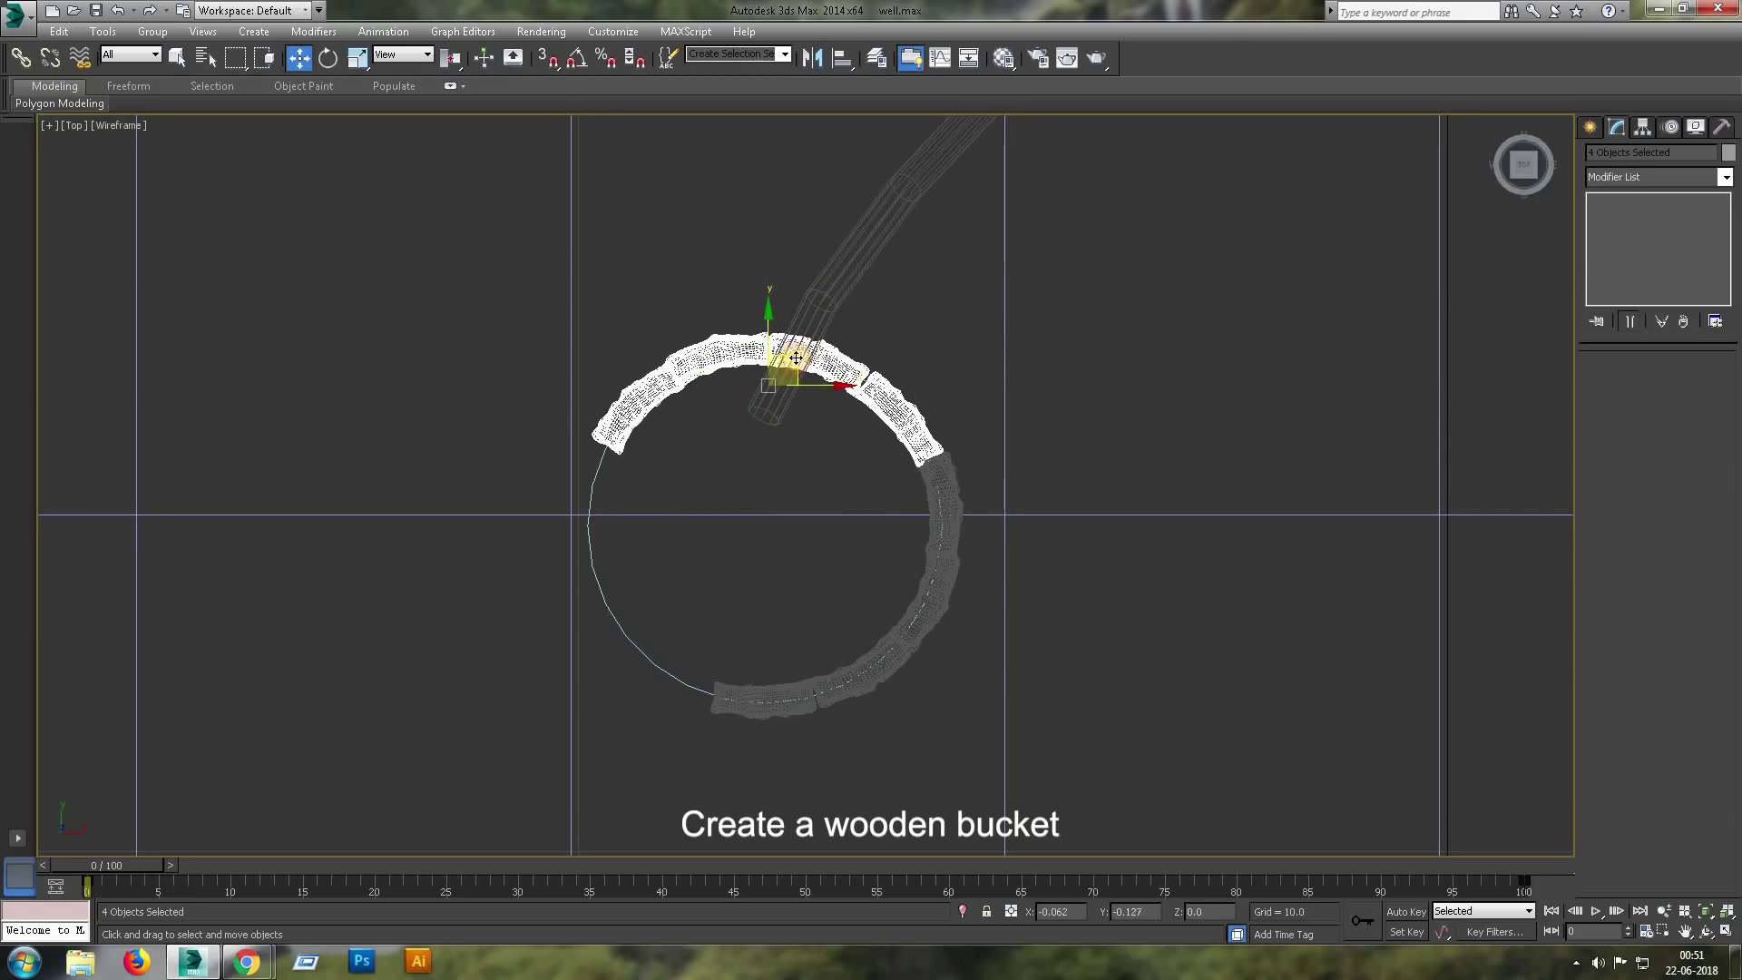
pyautogui.scroll(2, 917, 372)
pyautogui.moveTo(915, 295)
pyautogui.mouseDown()
pyautogui.moveTo(804, 473)
pyautogui.moveTo(656, 315)
pyautogui.mouseUp()
pyautogui.moveTo(733, 441)
pyautogui.mouseDown()
pyautogui.moveTo(693, 498)
pyautogui.moveTo(759, 670)
pyautogui.mouseUp()
pyautogui.press('e')
pyautogui.press('w')
pyautogui.press('e')
pyautogui.moveTo(700, 525)
pyautogui.mouseDown()
pyautogui.moveTo(700, 495)
pyautogui.moveTo(736, 510)
pyautogui.mouseUp()
# Rotate one bottom plank to follow the ring, clear the selection, and make the Left view active.
pyautogui.press('w')
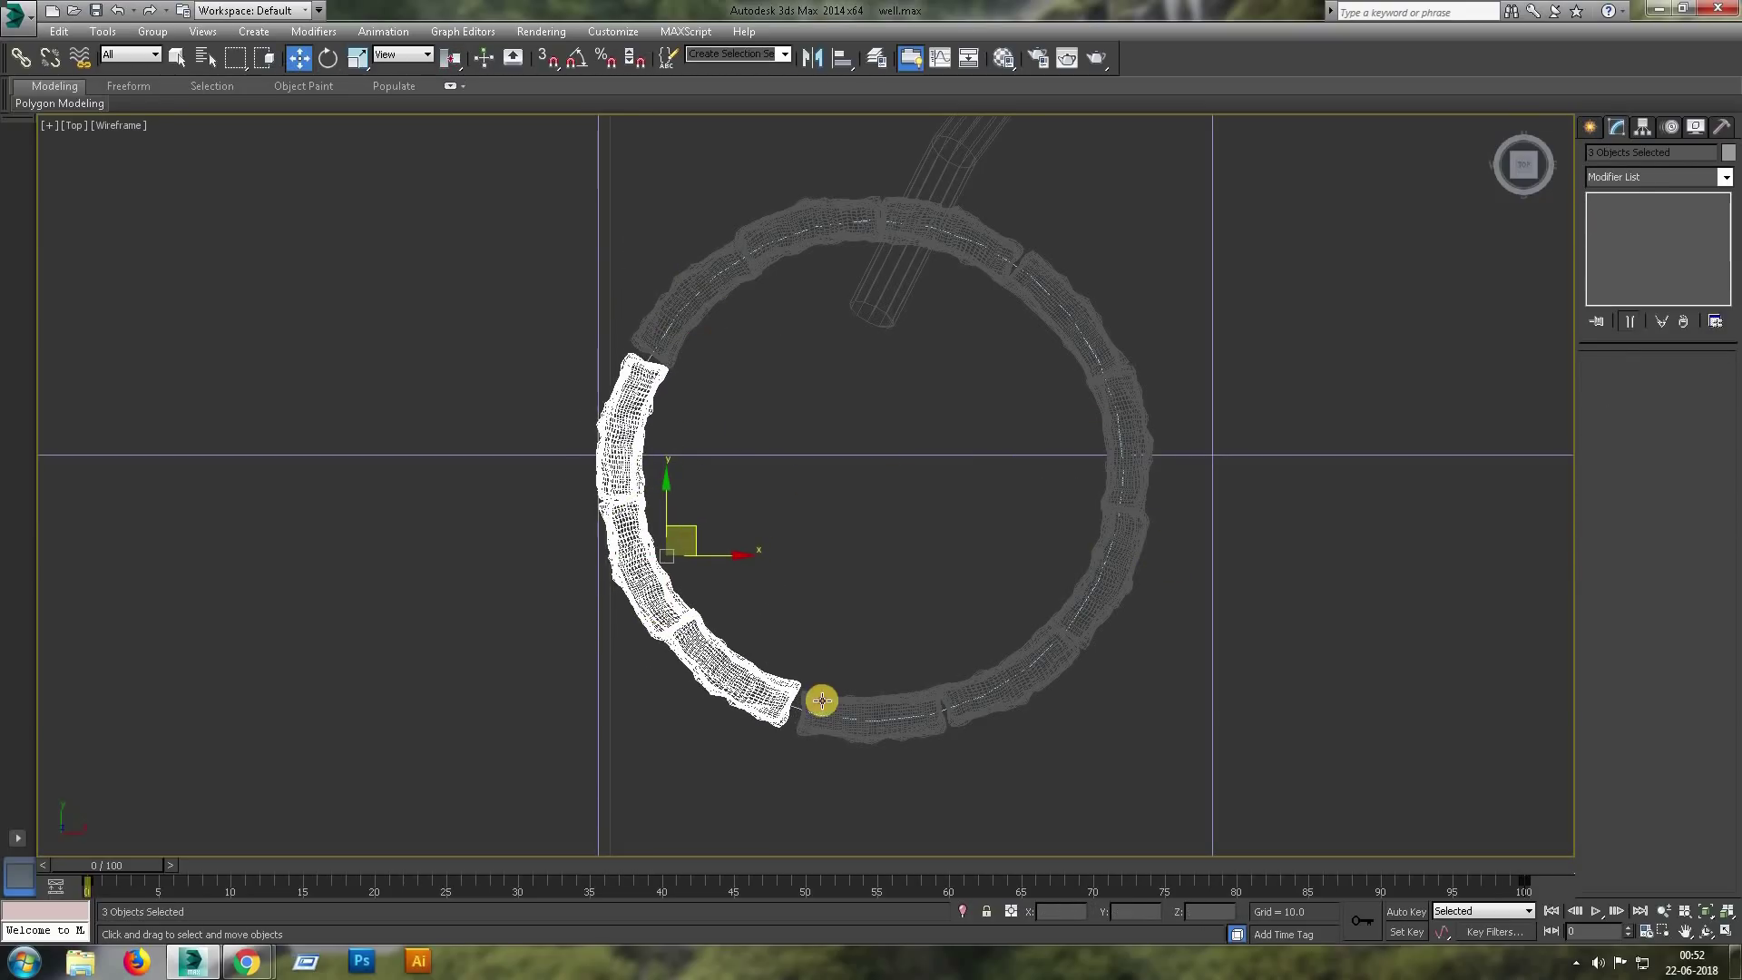
pyautogui.click(821, 704)
pyautogui.click(756, 643)
pyautogui.moveTo(756, 643)
pyautogui.mouseDown()
pyautogui.moveTo(763, 750)
pyautogui.moveTo(775, 724)
pyautogui.mouseUp()
pyautogui.press('e')
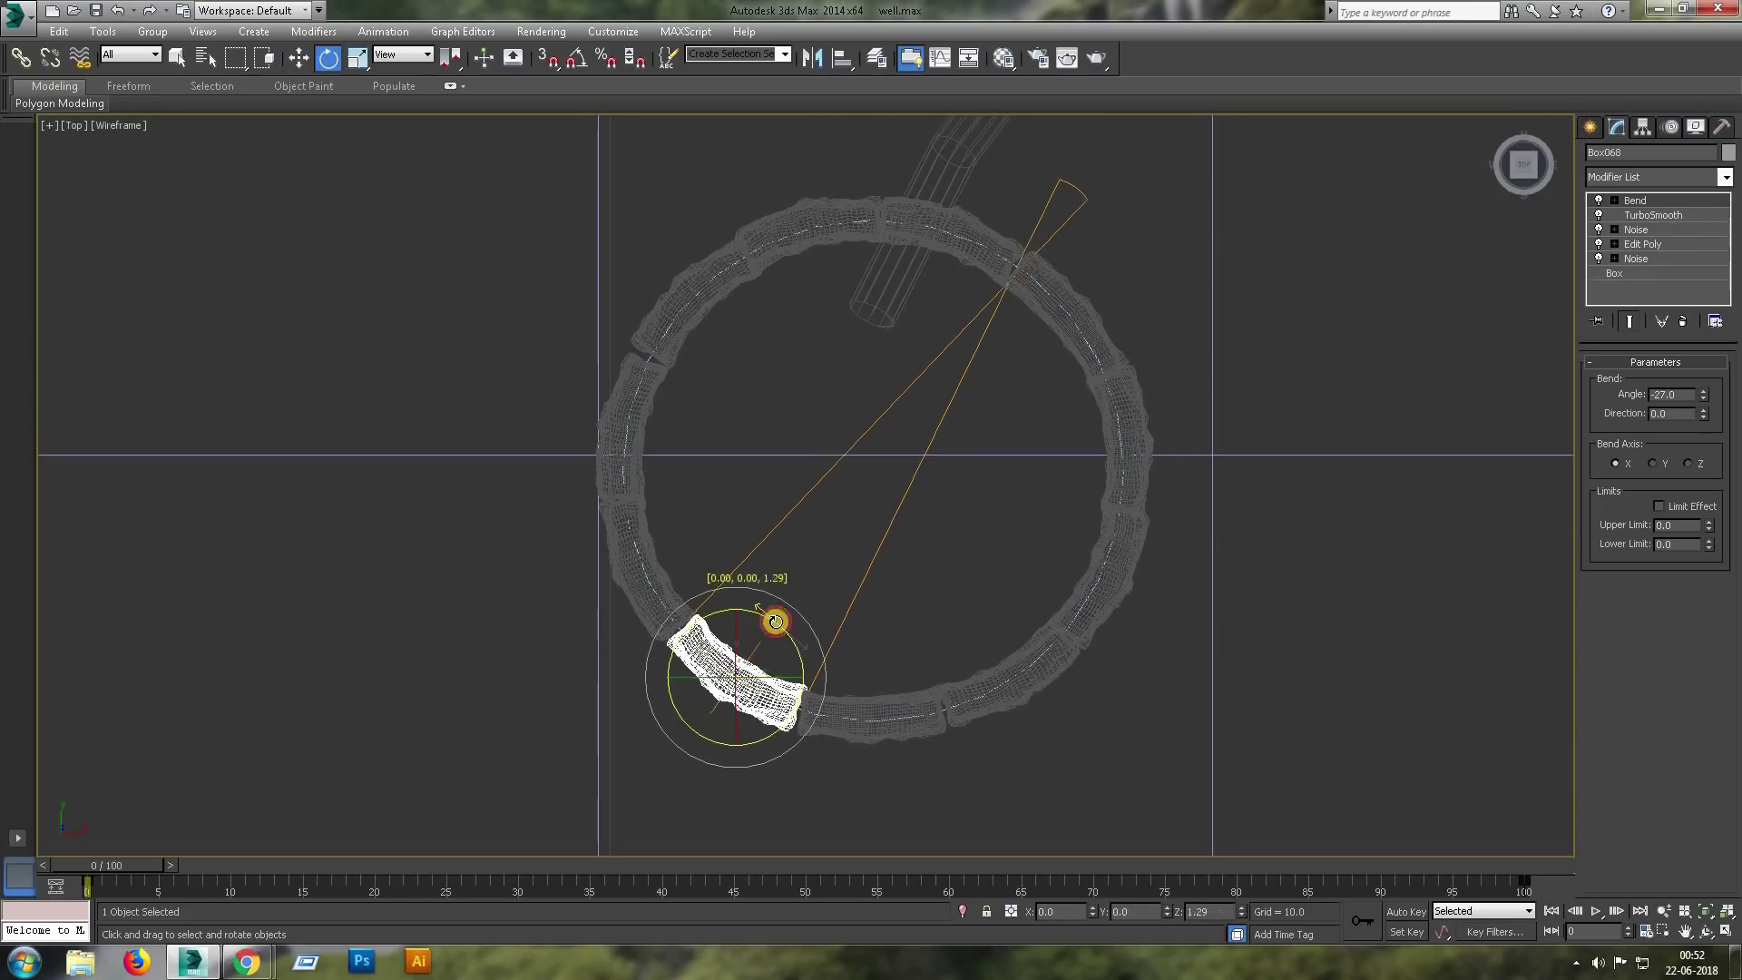
pyautogui.press('Delete')
pyautogui.hotkey('alt', 'w')
pyautogui.click(739, 681)
# Maximize the Left view and group all the bucket planks as Group001.
pyautogui.hotkey('alt', 'w')
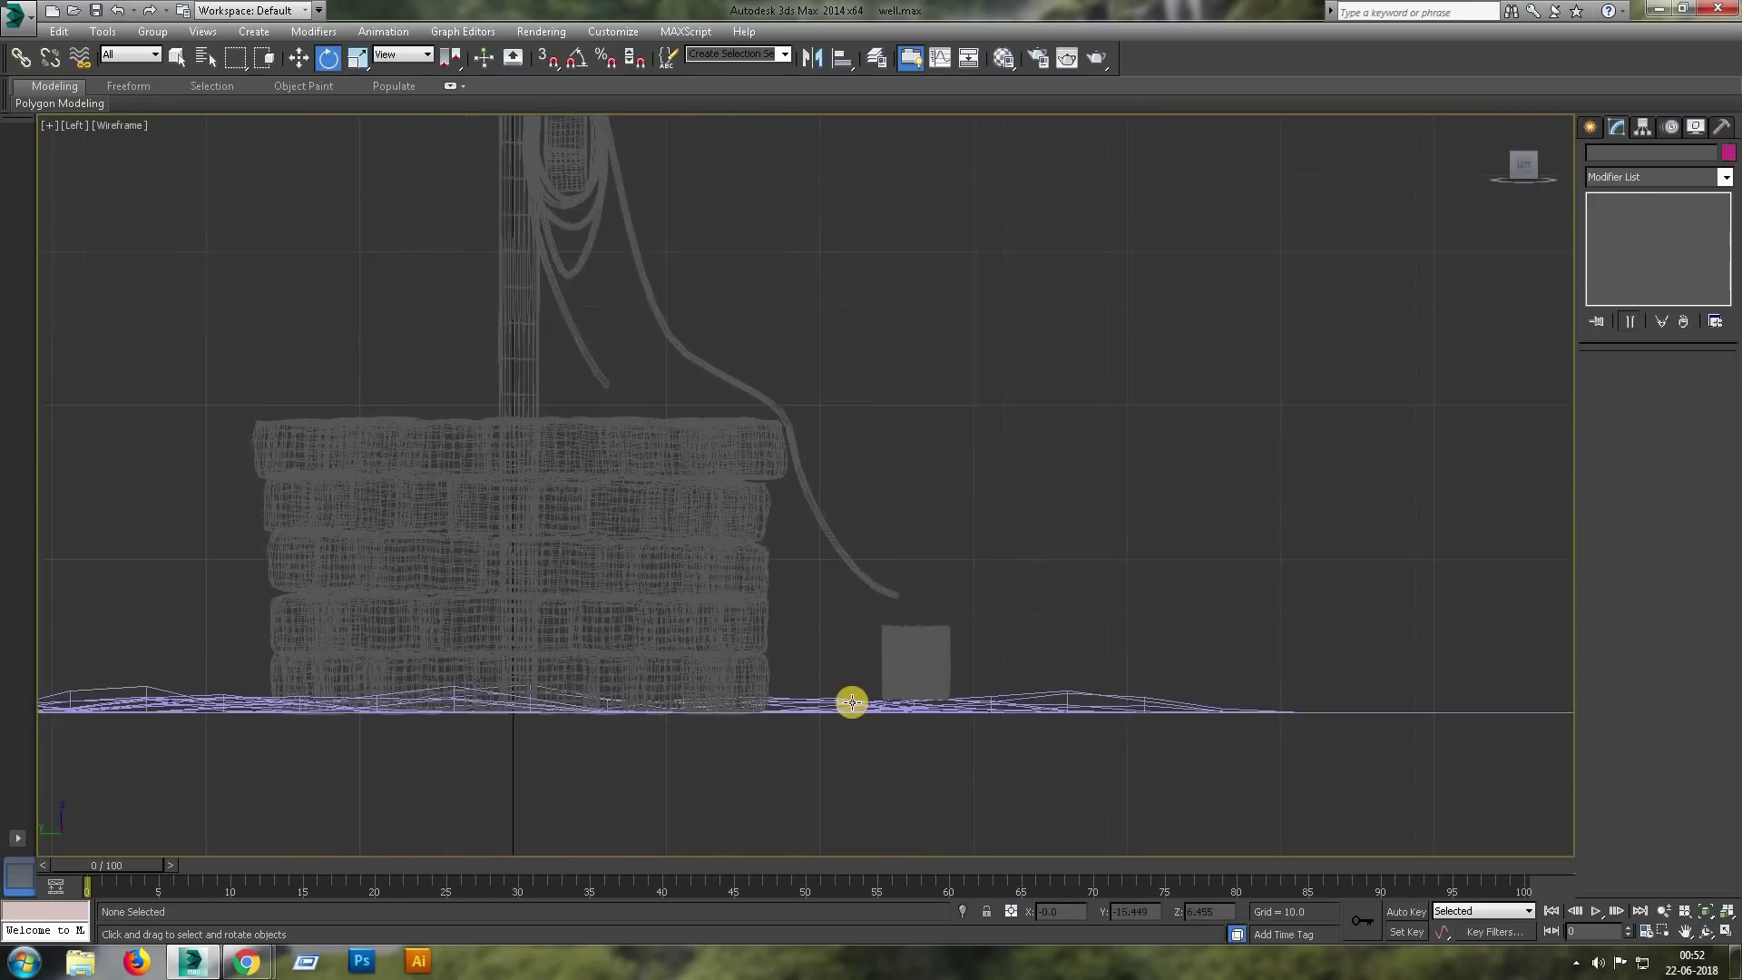
pyautogui.scroll(5, 847, 704)
pyautogui.click(1007, 504)
pyautogui.click(146, 37)
pyautogui.click(163, 47)
pyautogui.click(892, 512)
# Add an FFD 2x2x2 modifier and scale its top control points outward to flare the bucket.
pyautogui.click(1722, 178)
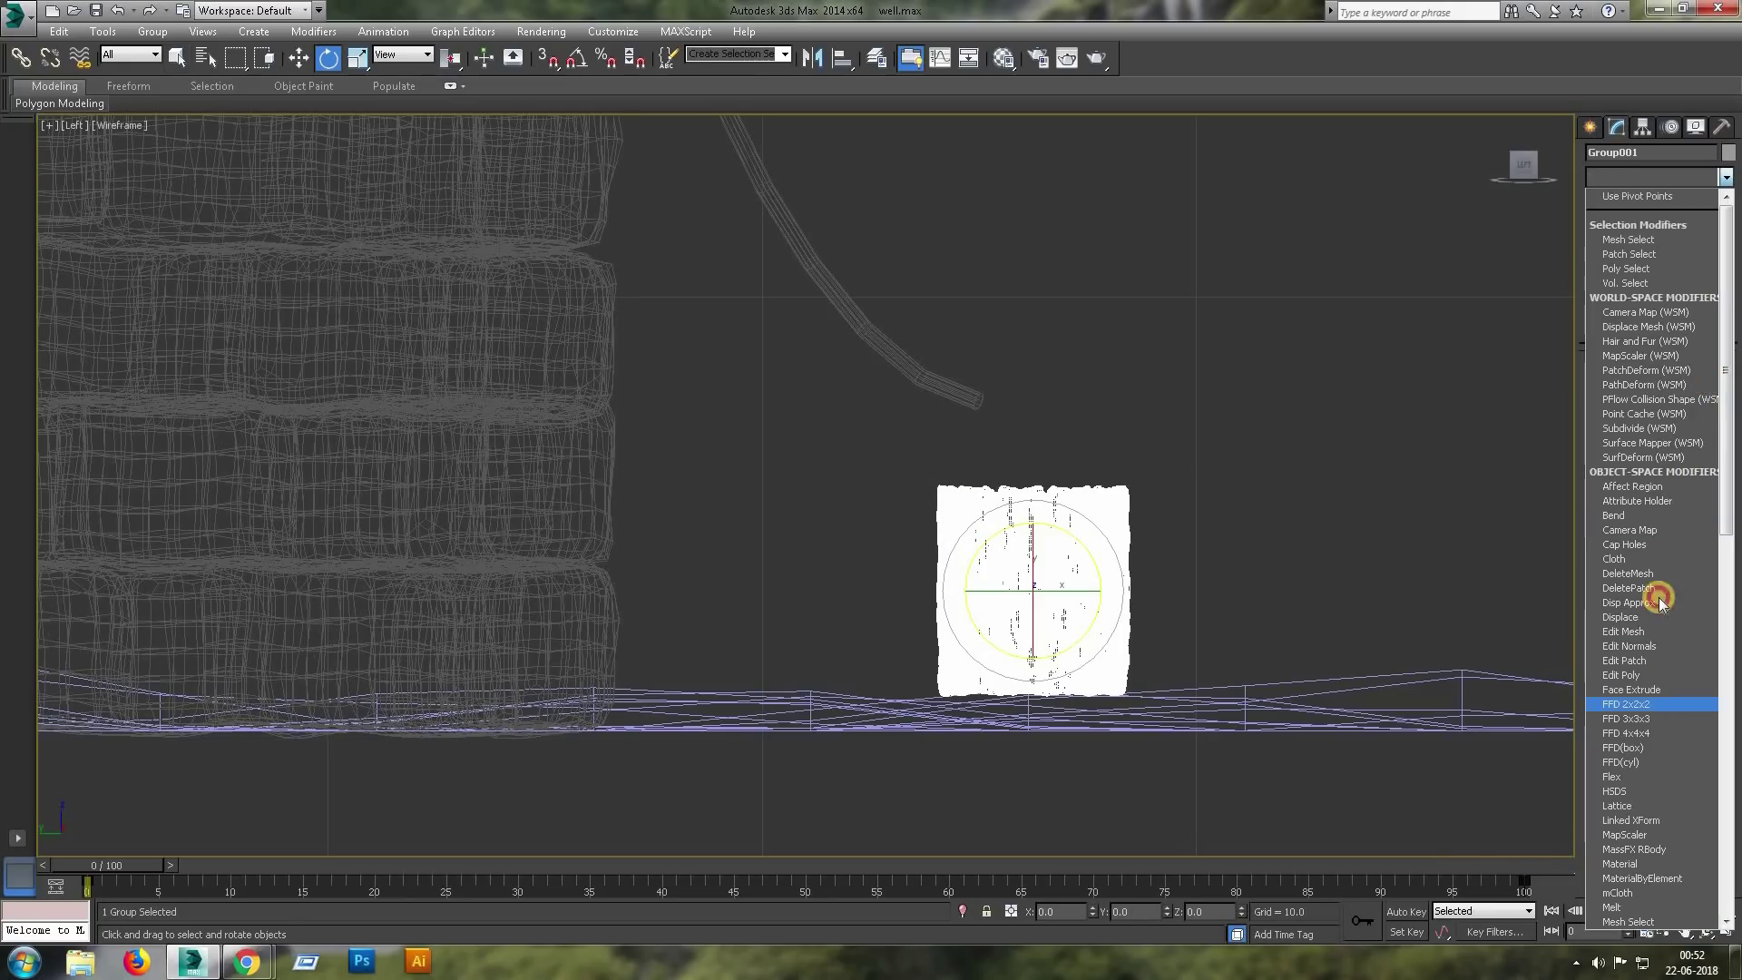
pyautogui.click(1627, 704)
pyautogui.press('r')
pyautogui.scroll(5, 669, 435)
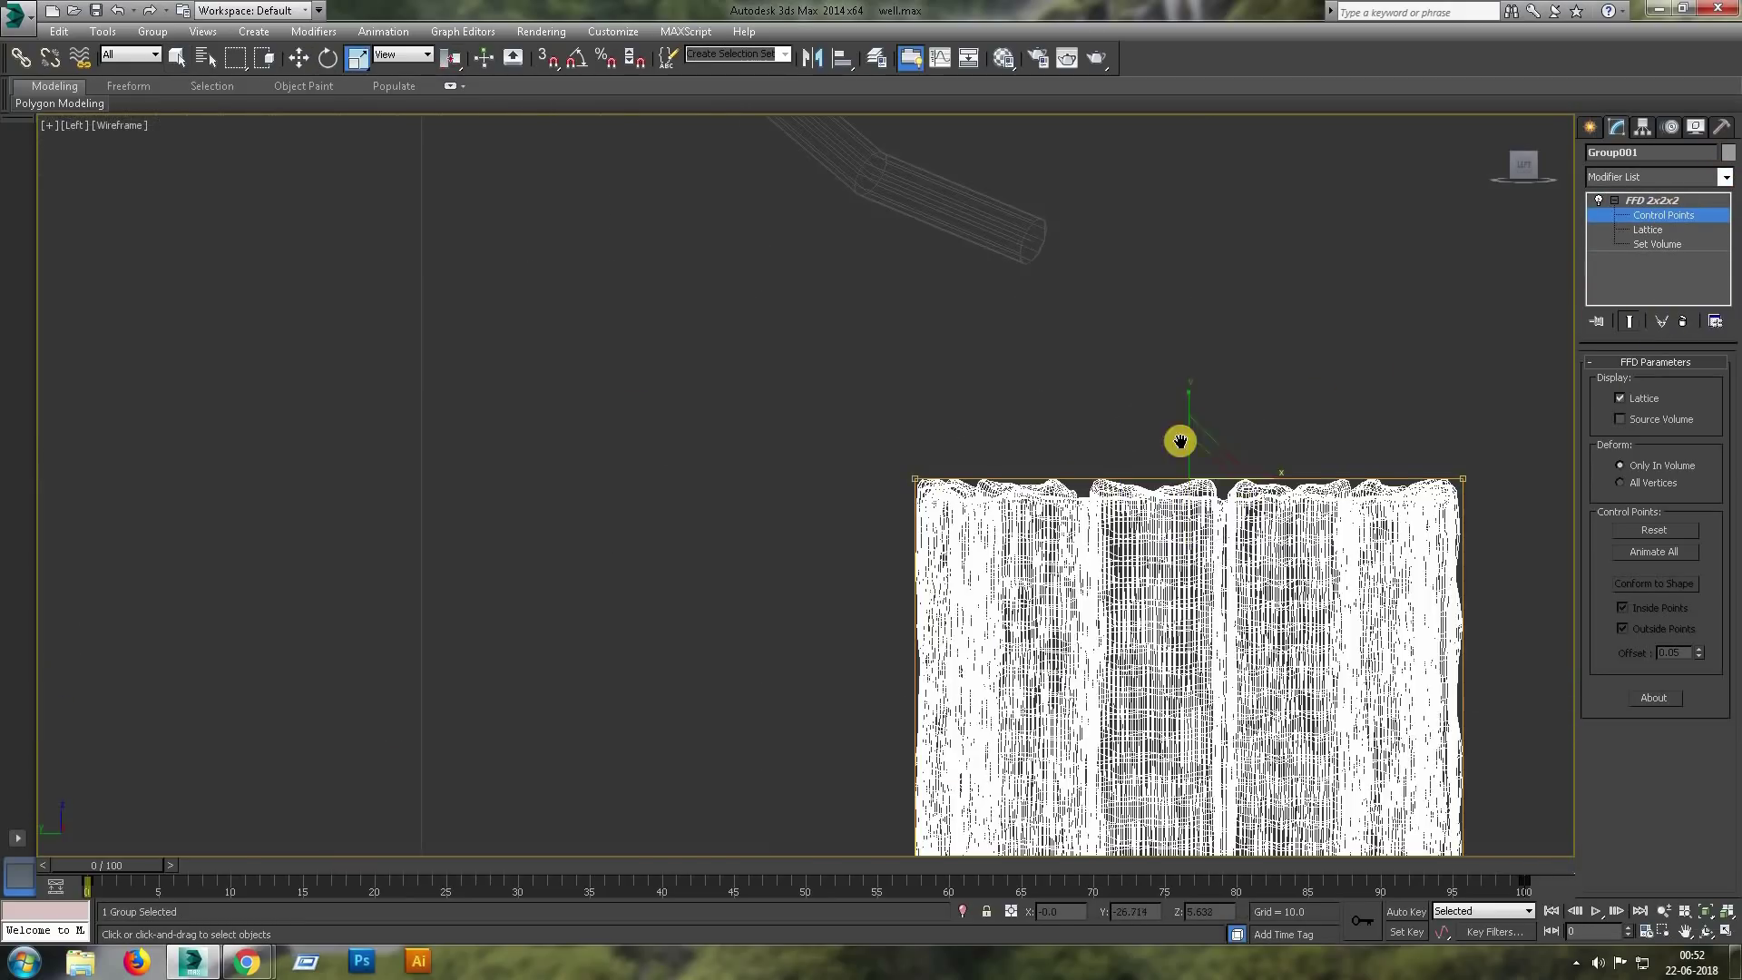
pyautogui.moveTo(933, 214)
pyautogui.mouseDown()
pyautogui.moveTo(908, 212)
pyautogui.moveTo(921, 201)
pyautogui.mouseUp()
pyautogui.click(1676, 200)
# Return to four viewports, orbit around the bucket, and switch to the Top view.
pyautogui.moveTo(937, 413); pyautogui.dragTo(828, 316, button='middle')
pyautogui.scroll(-3, 828, 316)
pyautogui.hotkey('alt', 'w')
pyautogui.hotkey('alt', 'w')
pyautogui.moveTo(934, 623)
pyautogui.keyDown('alt'); pyautogui.mouseDown(button='middle')
pyautogui.moveTo(902, 735)
pyautogui.moveTo(1005, 663)
pyautogui.moveTo(1008, 560)
pyautogui.moveTo(981, 591)
pyautogui.moveTo(1003, 607)
pyautogui.mouseUp(button='middle'); pyautogui.keyUp('alt')
pyautogui.press('t')
pyautogui.click(837, 464)
pyautogui.moveTo(935, 395); pyautogui.dragTo(790, 323, button='middle')
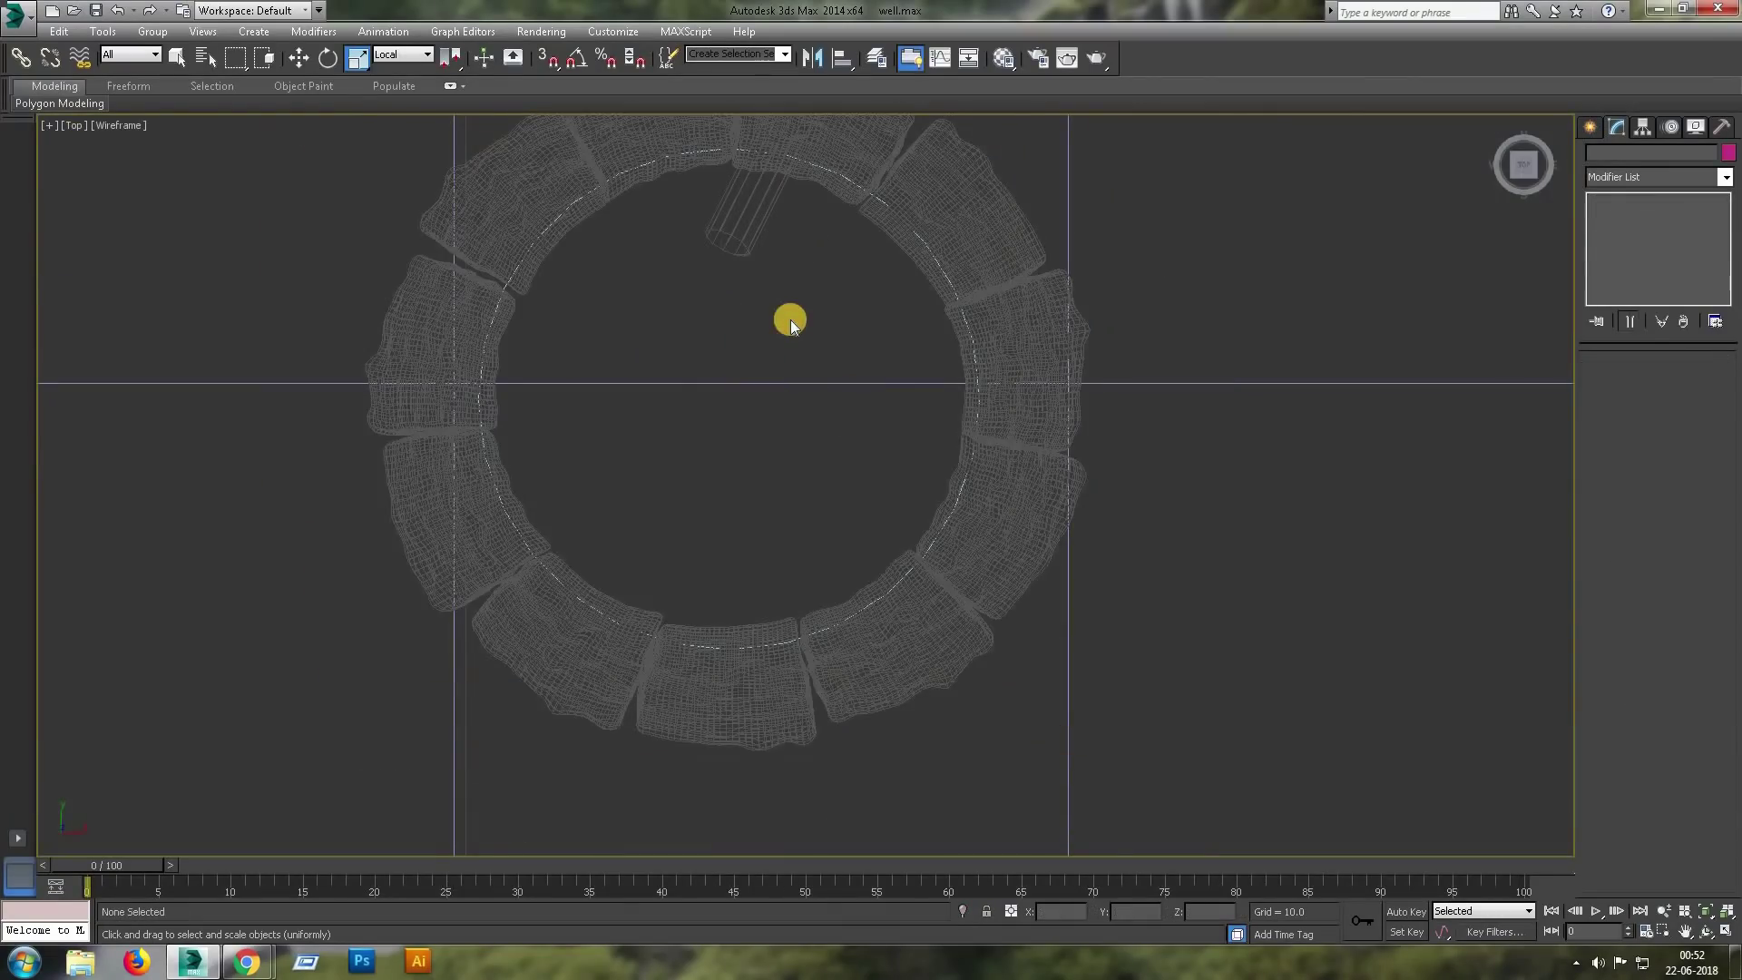
# Shift-clone the ring group to the right, remove the copy's FFD, and ungroup it.
pyautogui.click(1025, 503)
pyautogui.press('w')
pyautogui.moveTo(1019, 499); pyautogui.dragTo(909, 511, button='middle')
pyautogui.click(771, 417)
pyautogui.click(870, 449)
pyautogui.keyDown('shift'); pyautogui.moveTo(363, 408); pyautogui.dragTo(1104, 409); pyautogui.keyUp('shift')
pyautogui.click(874, 557)
pyautogui.click(1688, 319)
pyautogui.moveTo(358, 175); pyautogui.dragTo(175, 181, button='middle')
pyautogui.click(147, 32)
pyautogui.click(173, 70)
# Delete all but the three top-arc pieces and rotate them to lie level.
pyautogui.moveTo(1128, 180); pyautogui.dragTo(1338, 231)
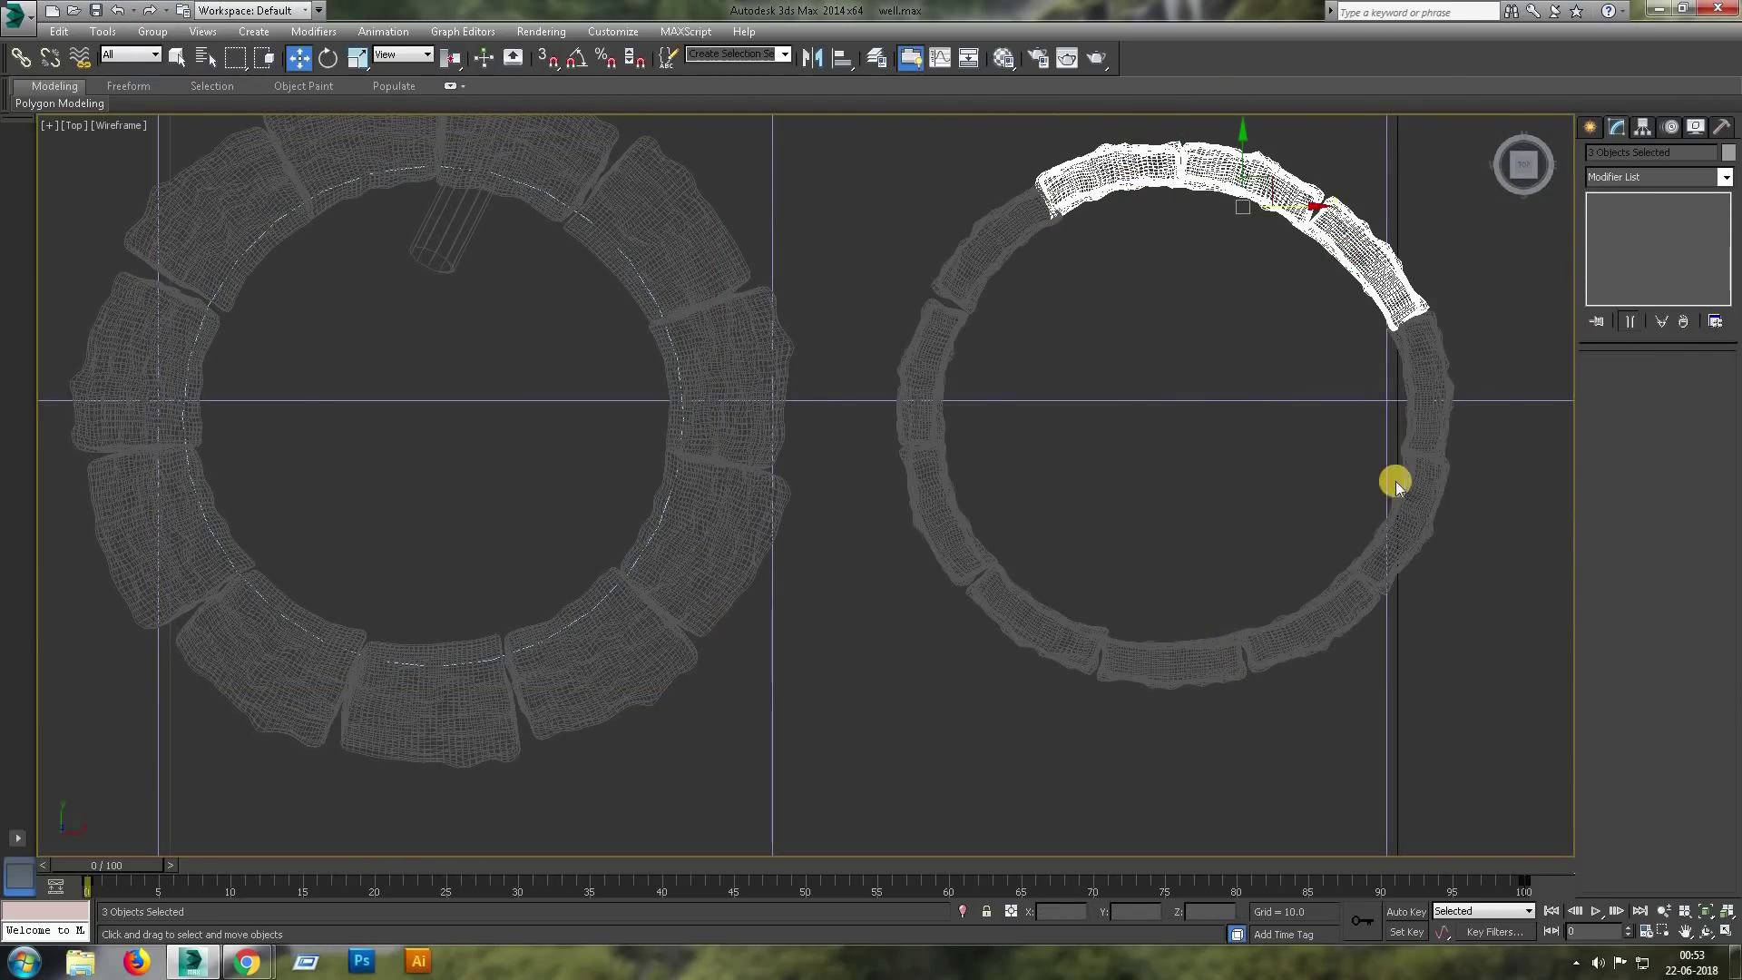
pyautogui.moveTo(1153, 497)
pyautogui.mouseDown()
pyautogui.moveTo(933, 362)
pyautogui.moveTo(1043, 623)
pyautogui.moveTo(1385, 587)
pyautogui.moveTo(1443, 426)
pyautogui.mouseUp()
pyautogui.press('Delete')
pyautogui.moveTo(1047, 174); pyautogui.dragTo(1434, 336)
pyautogui.moveTo(1433, 336); pyautogui.dragTo(1364, 411, button='middle')
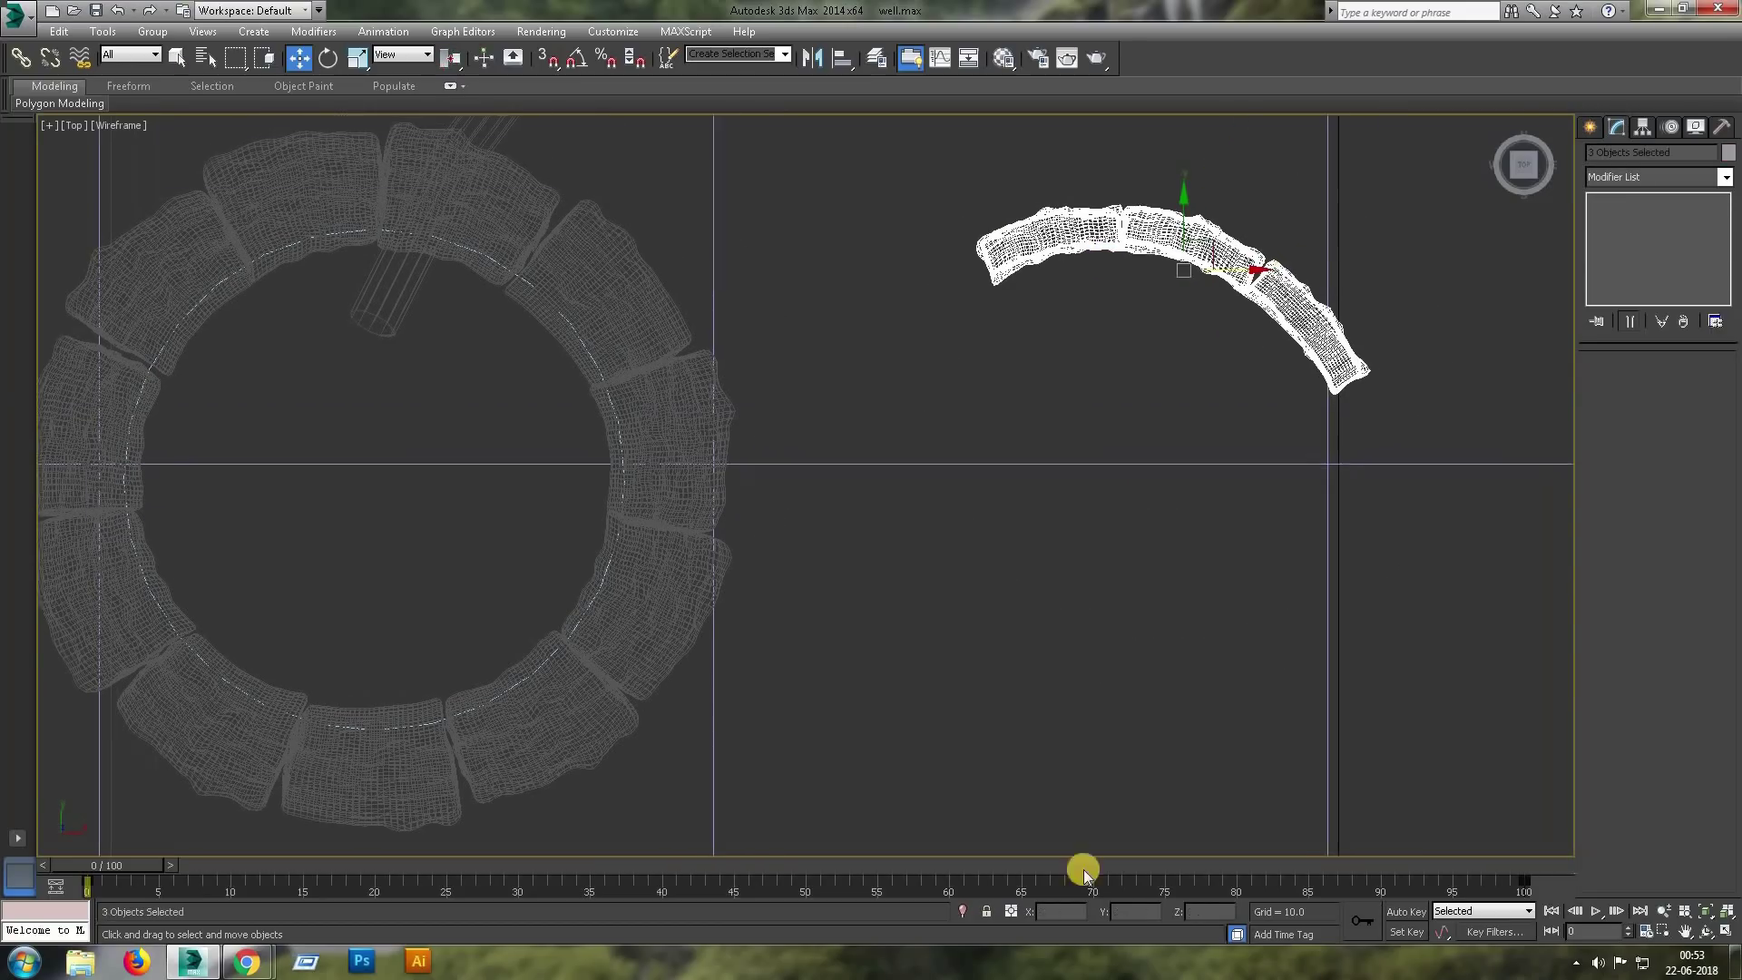
pyautogui.press('e')
pyautogui.moveTo(1058, 345); pyautogui.dragTo(1100, 333)
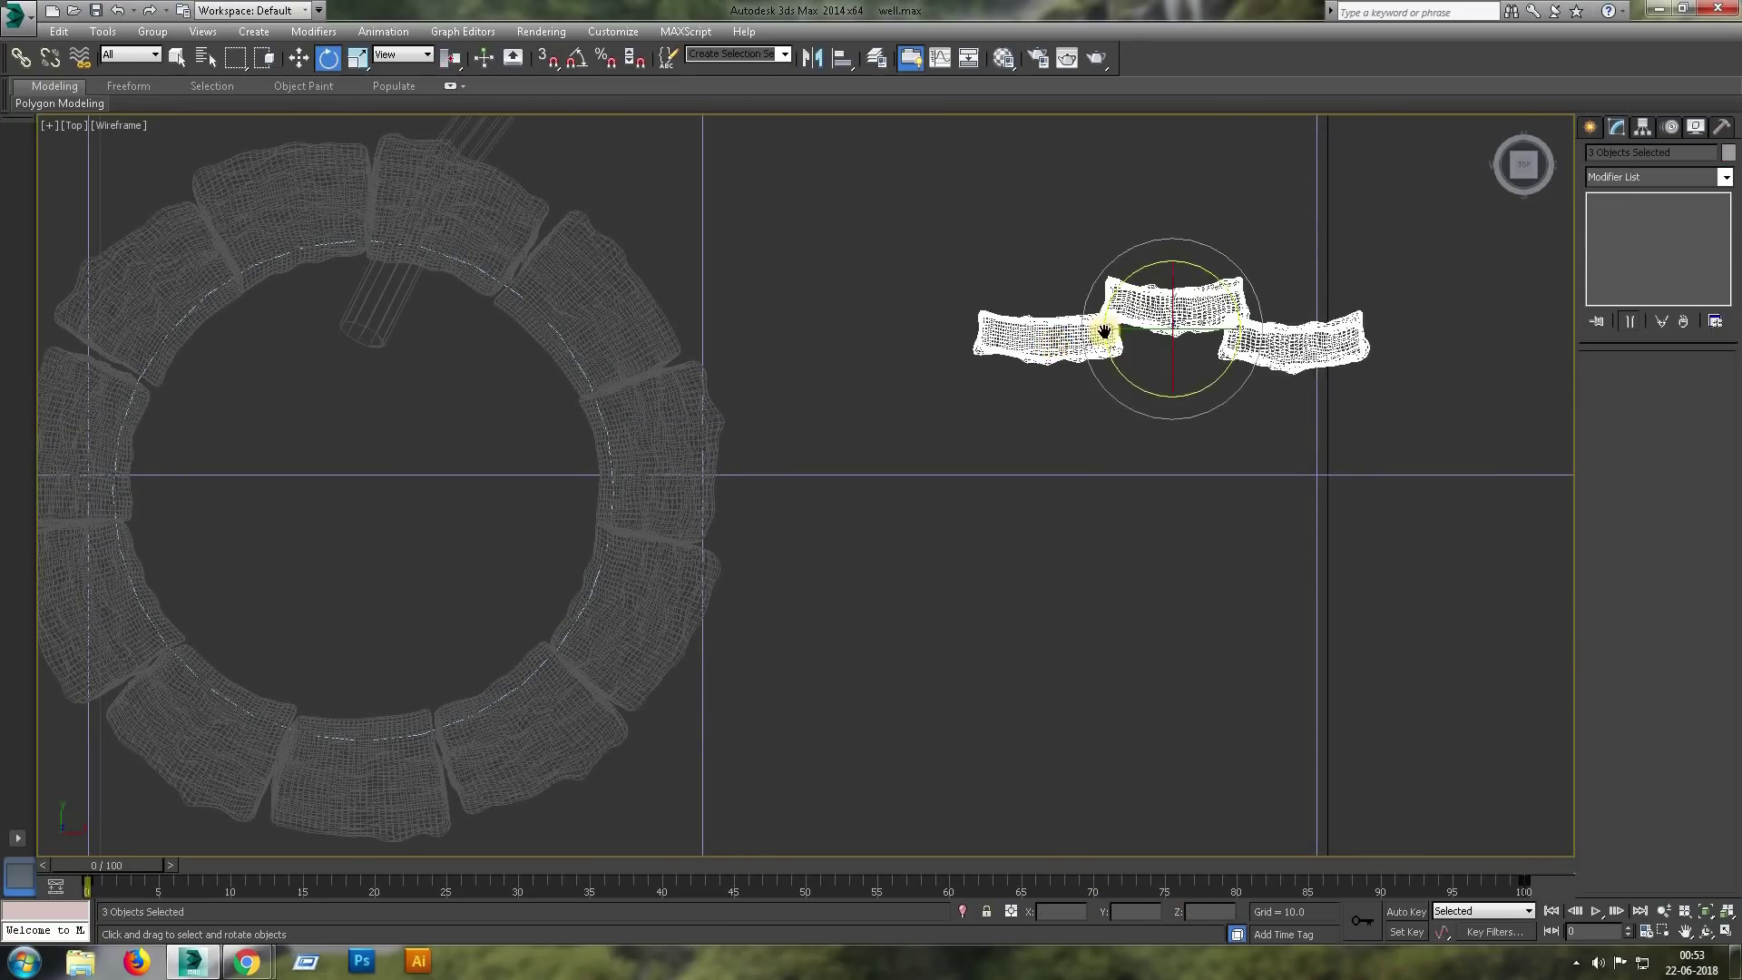
pyautogui.moveTo(1101, 334); pyautogui.dragTo(1063, 345, button='middle')
# Remove the Bend from the planks and line the three straight pieces up side by side.
pyautogui.press('w')
pyautogui.click(1073, 331)
pyautogui.moveTo(1021, 307); pyautogui.dragTo(1004, 306)
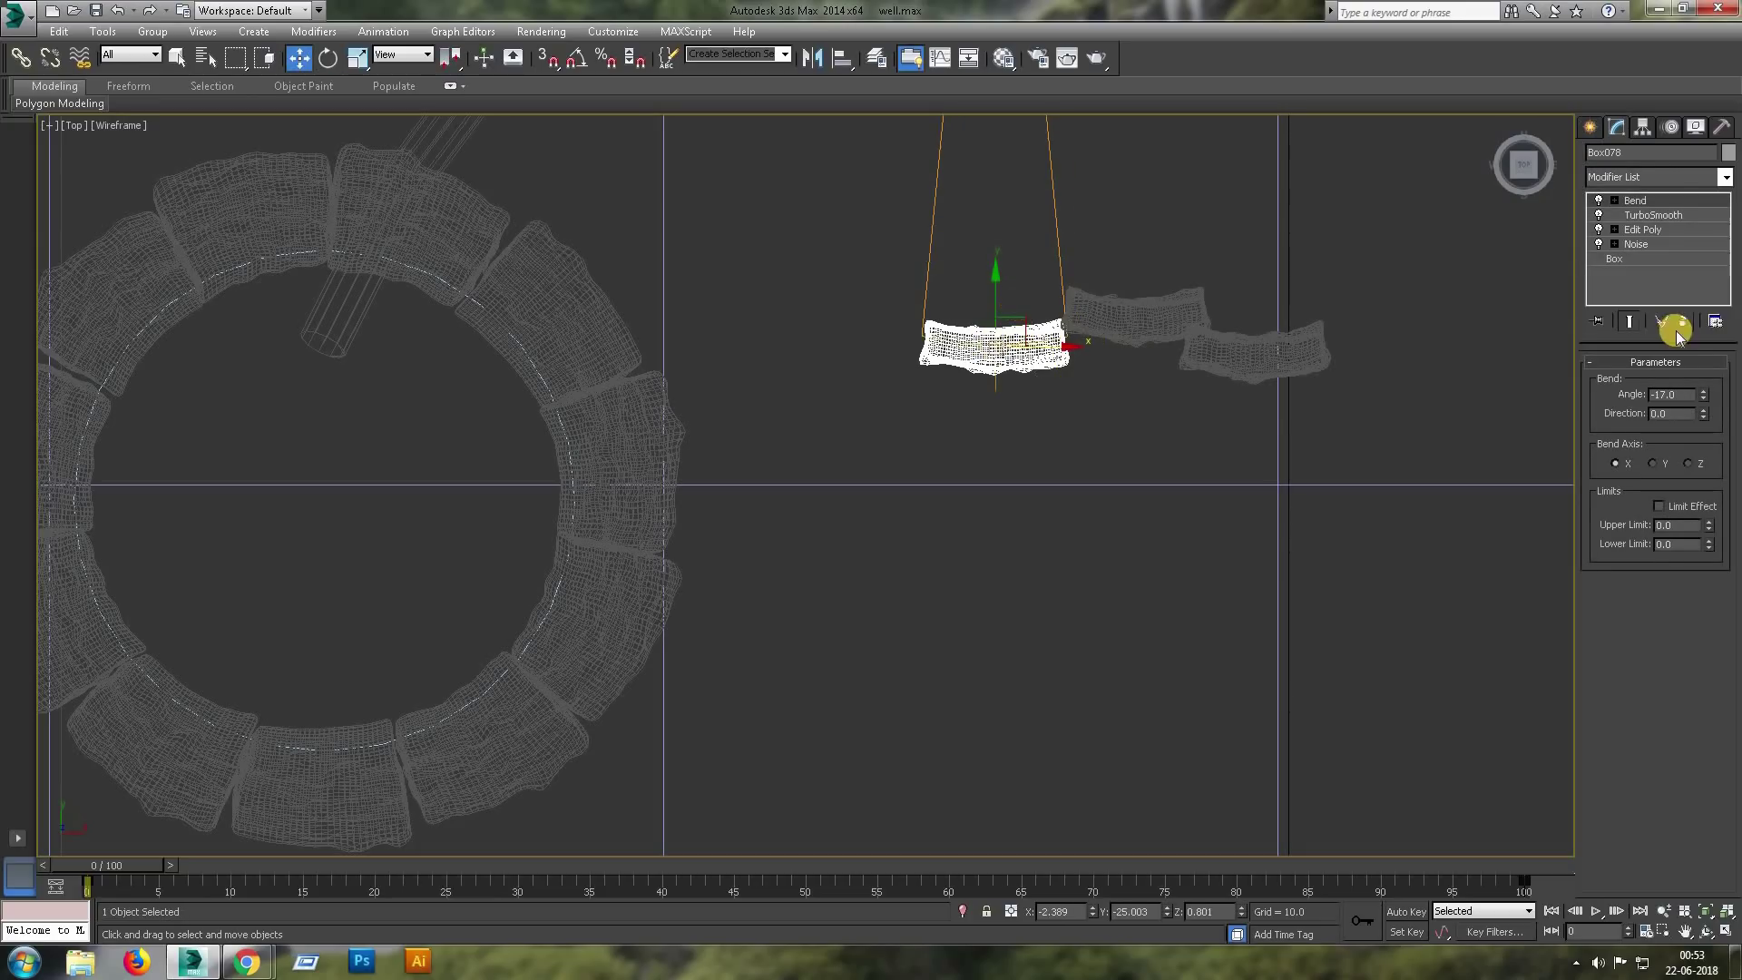
pyautogui.click(1177, 306)
pyautogui.click(1246, 338)
pyautogui.click(1715, 320)
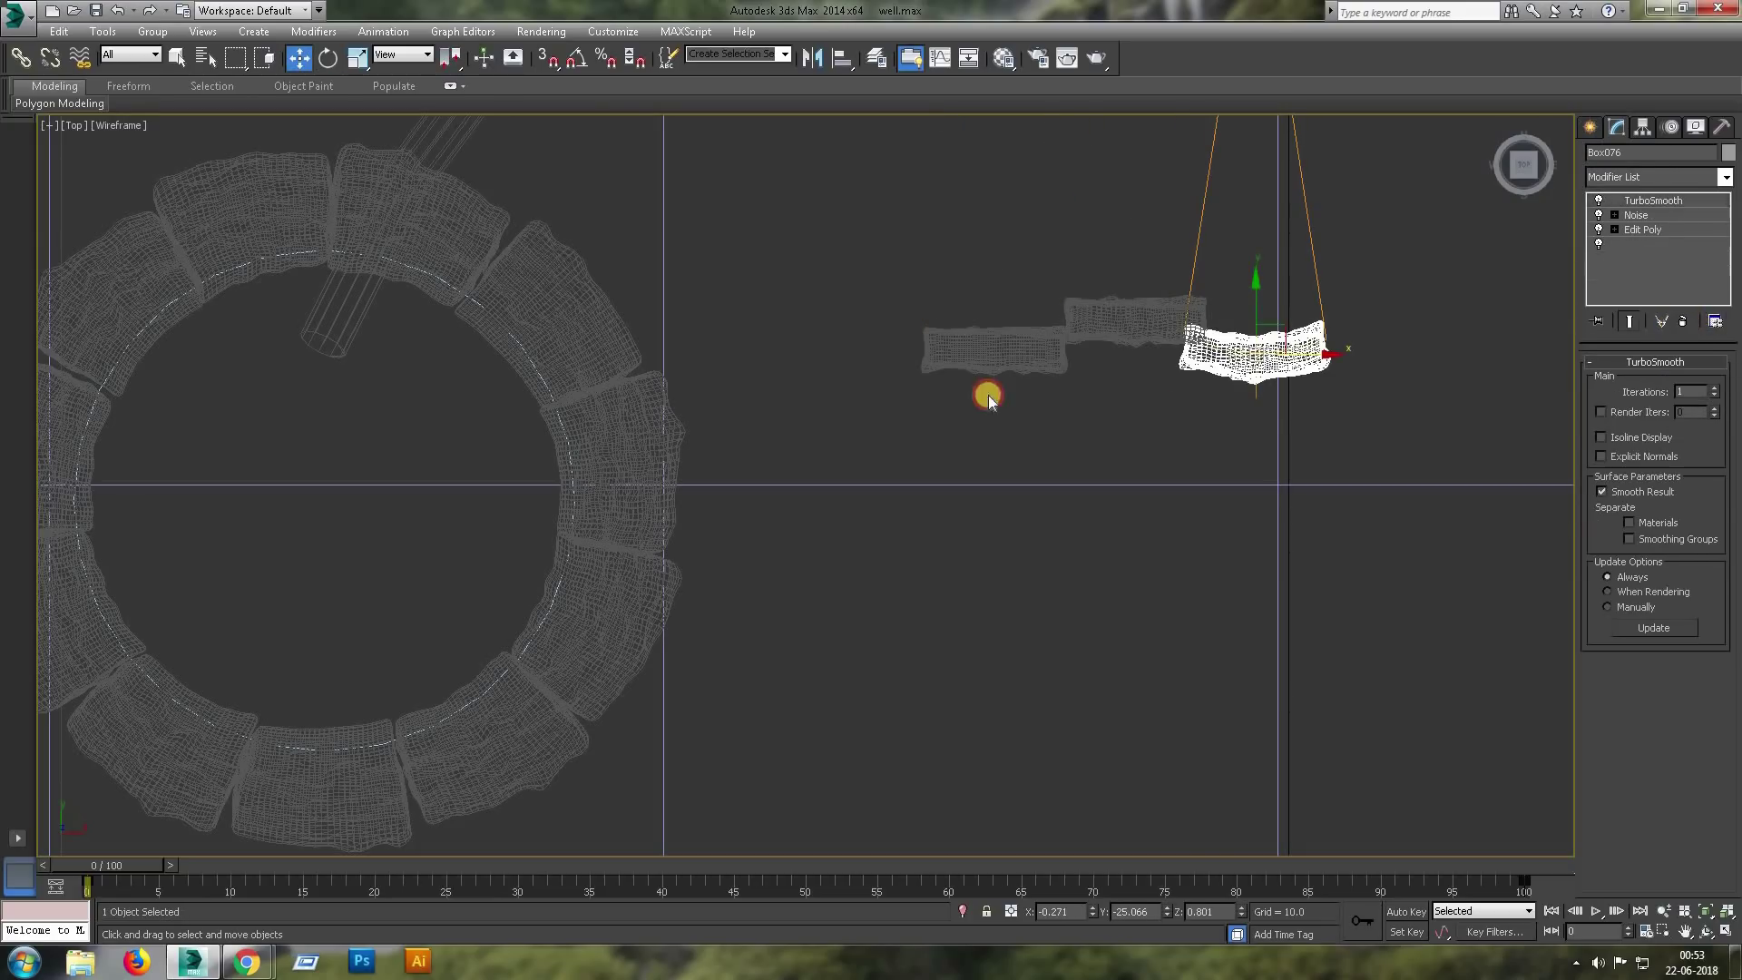
pyautogui.scroll(3, 1147, 381)
pyautogui.scroll(2, 1180, 381)
pyautogui.moveTo(1198, 372); pyautogui.dragTo(1237, 314)
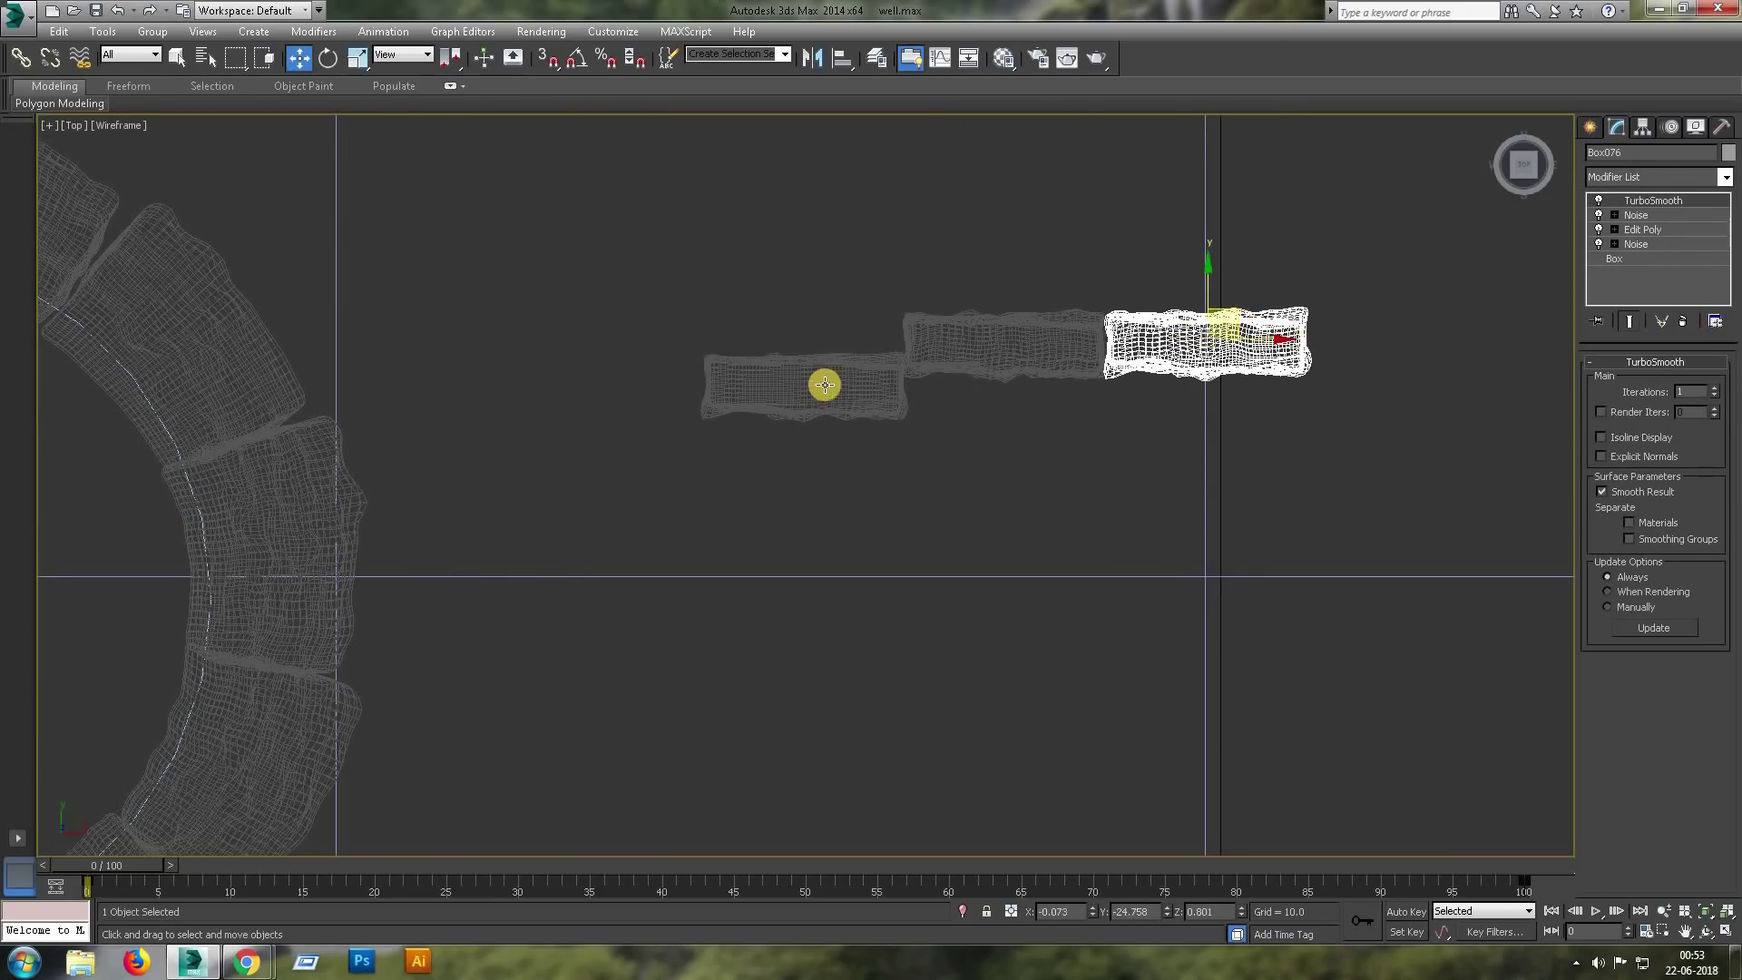
pyautogui.click(829, 390)
pyautogui.moveTo(821, 377); pyautogui.dragTo(820, 342)
pyautogui.moveTo(1195, 385)
pyautogui.keyDown('ctrl'); pyautogui.mouseDown()
pyautogui.moveTo(1056, 335)
pyautogui.moveTo(1026, 463)
pyautogui.mouseUp(); pyautogui.keyUp('ctrl')
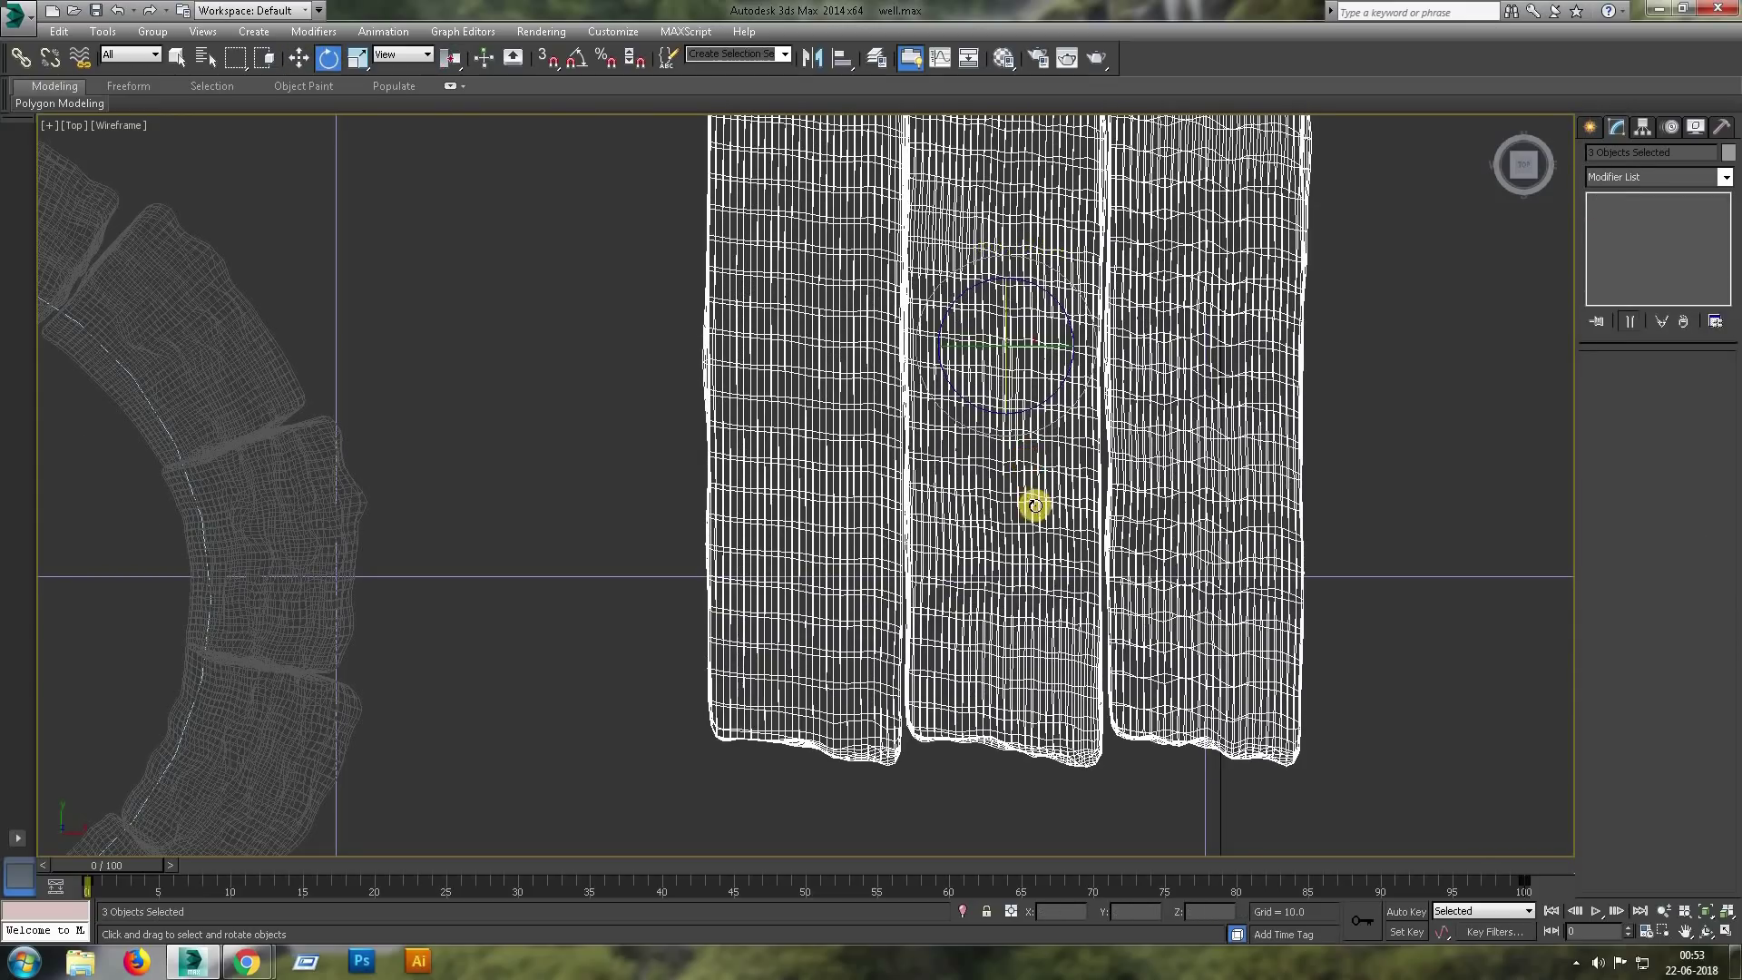
# Move the three planks over the bucket ring.
pyautogui.scroll(-5, 1035, 505)
pyautogui.press('w')
pyautogui.moveTo(1166, 416)
pyautogui.mouseDown()
pyautogui.moveTo(797, 466)
pyautogui.moveTo(610, 523)
pyautogui.mouseUp()
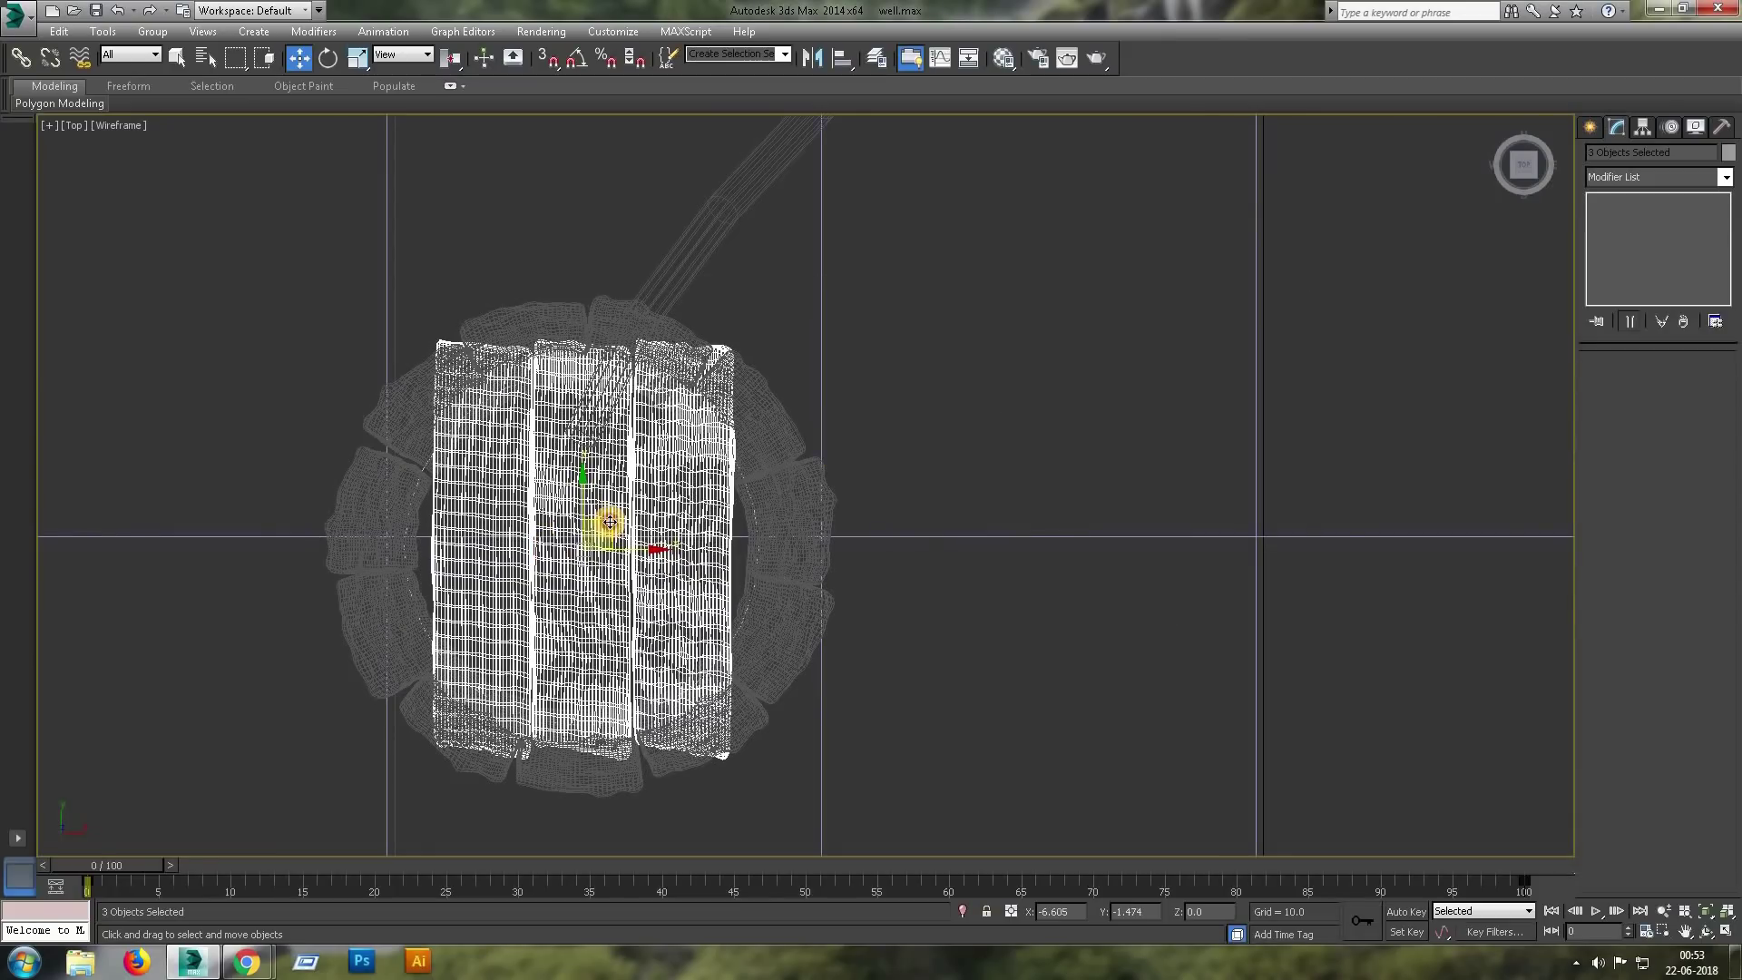
pyautogui.moveTo(610, 523); pyautogui.dragTo(856, 510, button='middle')
pyautogui.scroll(3, 856, 510)
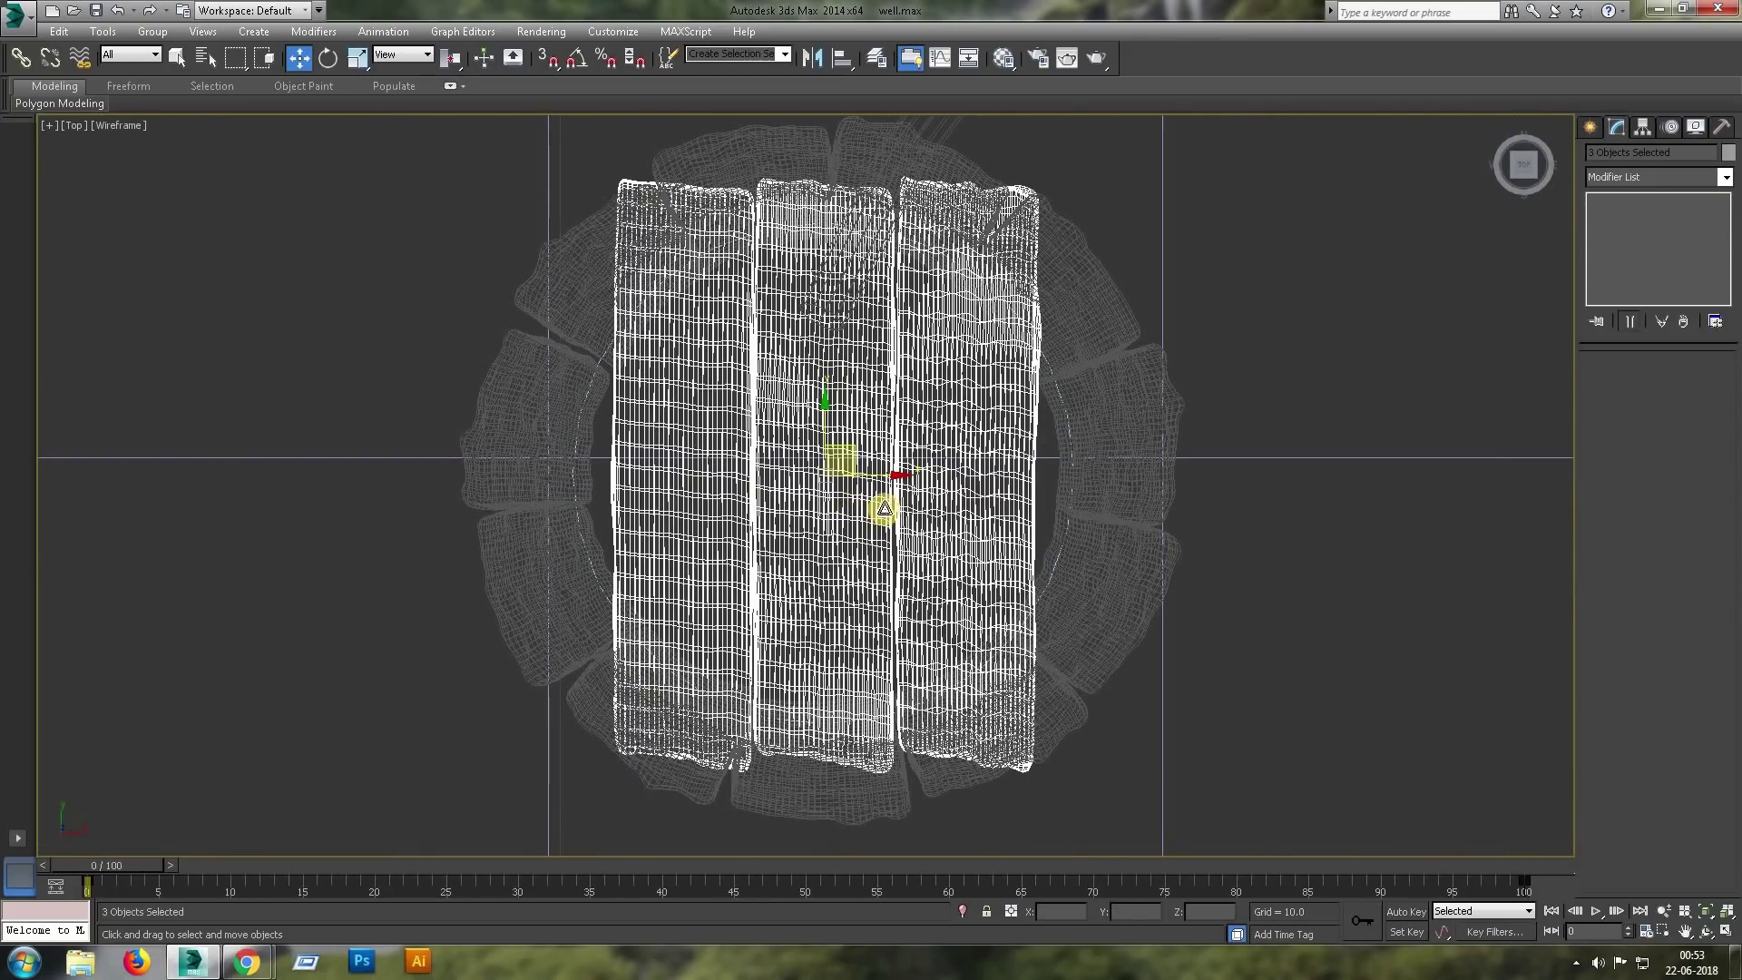
# Scale the three planks together so they span the ring.
pyautogui.moveTo(903, 175); pyautogui.dragTo(919, 184)
pyautogui.click(408, 54)
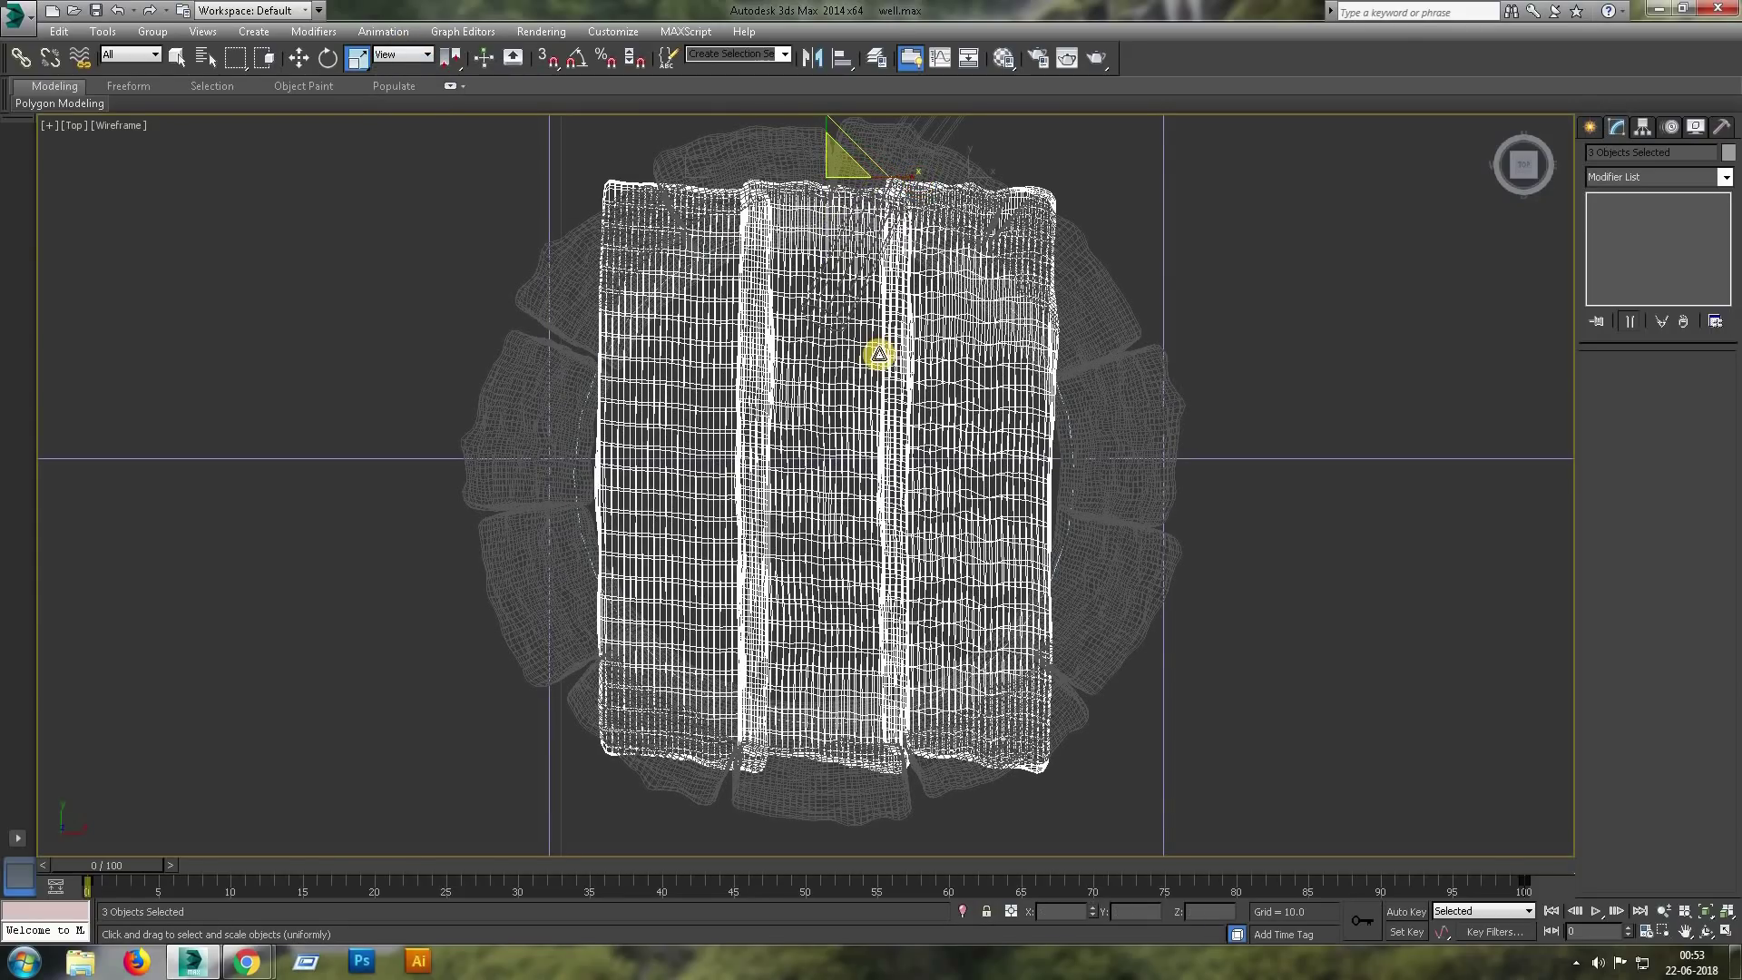
pyautogui.hotkey('ctrl', 'z')
pyautogui.click(717, 442)
pyautogui.moveTo(758, 175)
pyautogui.mouseDown()
pyautogui.moveTo(777, 179)
pyautogui.moveTo(828, 326)
pyautogui.mouseUp()
pyautogui.hotkey('ctrl', 'z')
pyautogui.keyDown('ctrl'); pyautogui.click(828, 326); pyautogui.keyUp('ctrl')
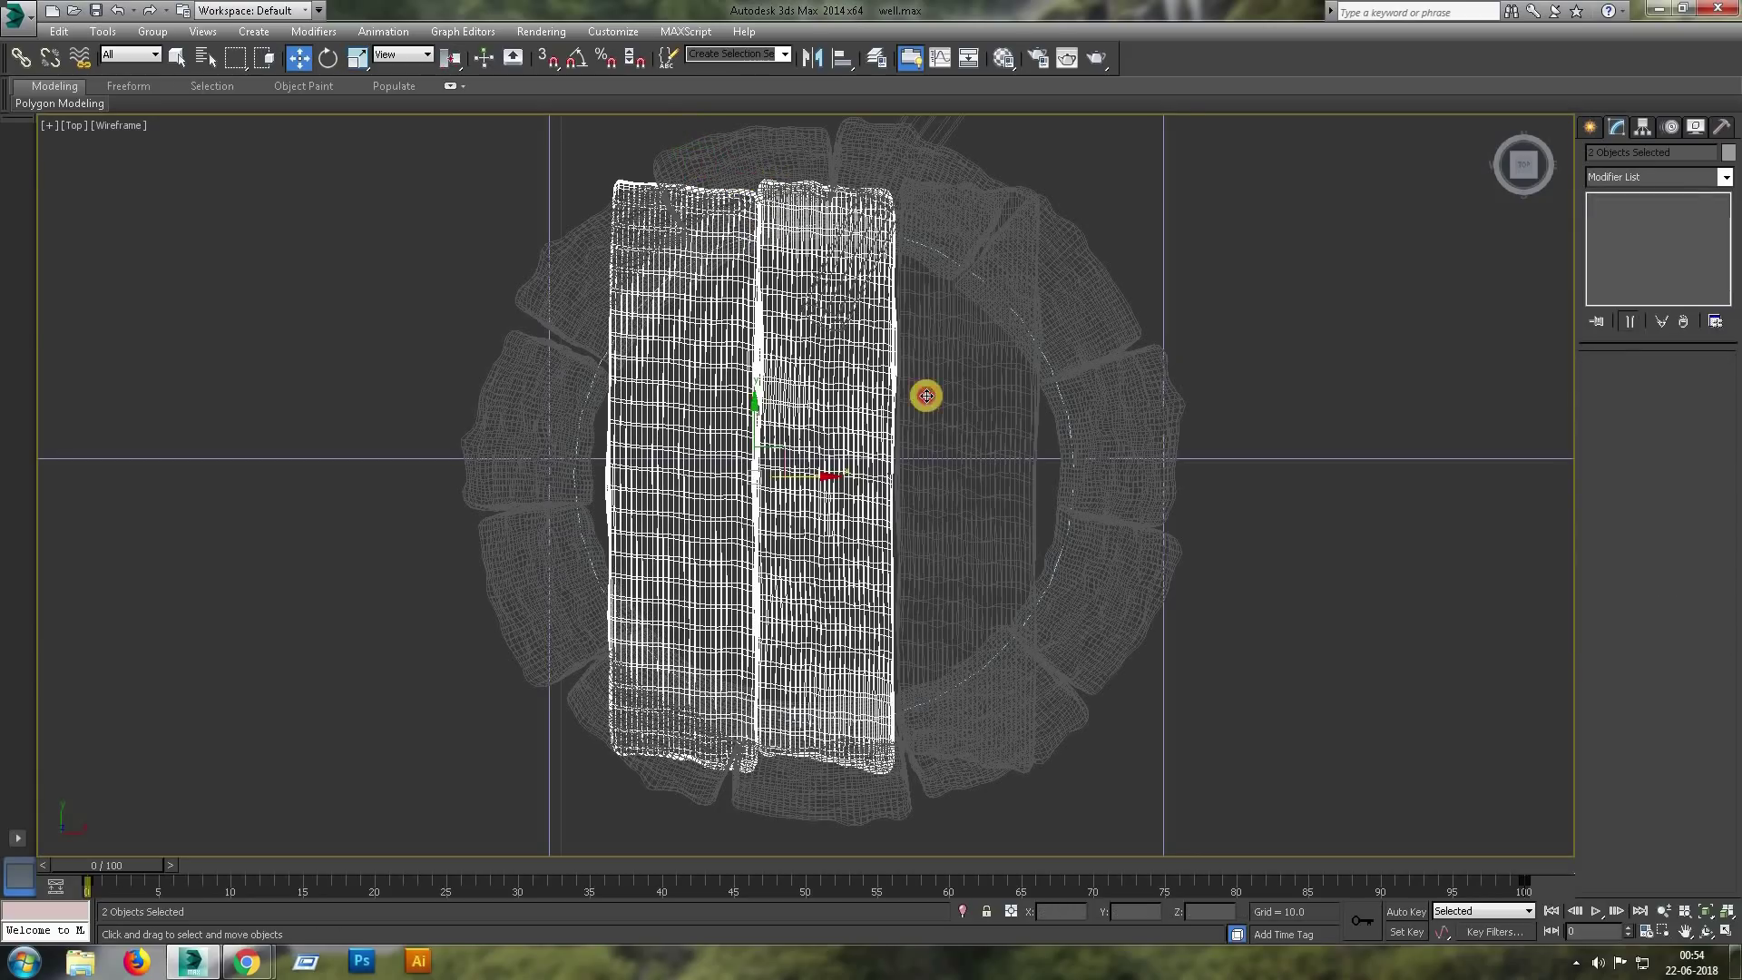
pyautogui.keyDown('ctrl'); pyautogui.click(925, 393); pyautogui.keyUp('ctrl')
pyautogui.moveTo(756, 184); pyautogui.dragTo(750, 175)
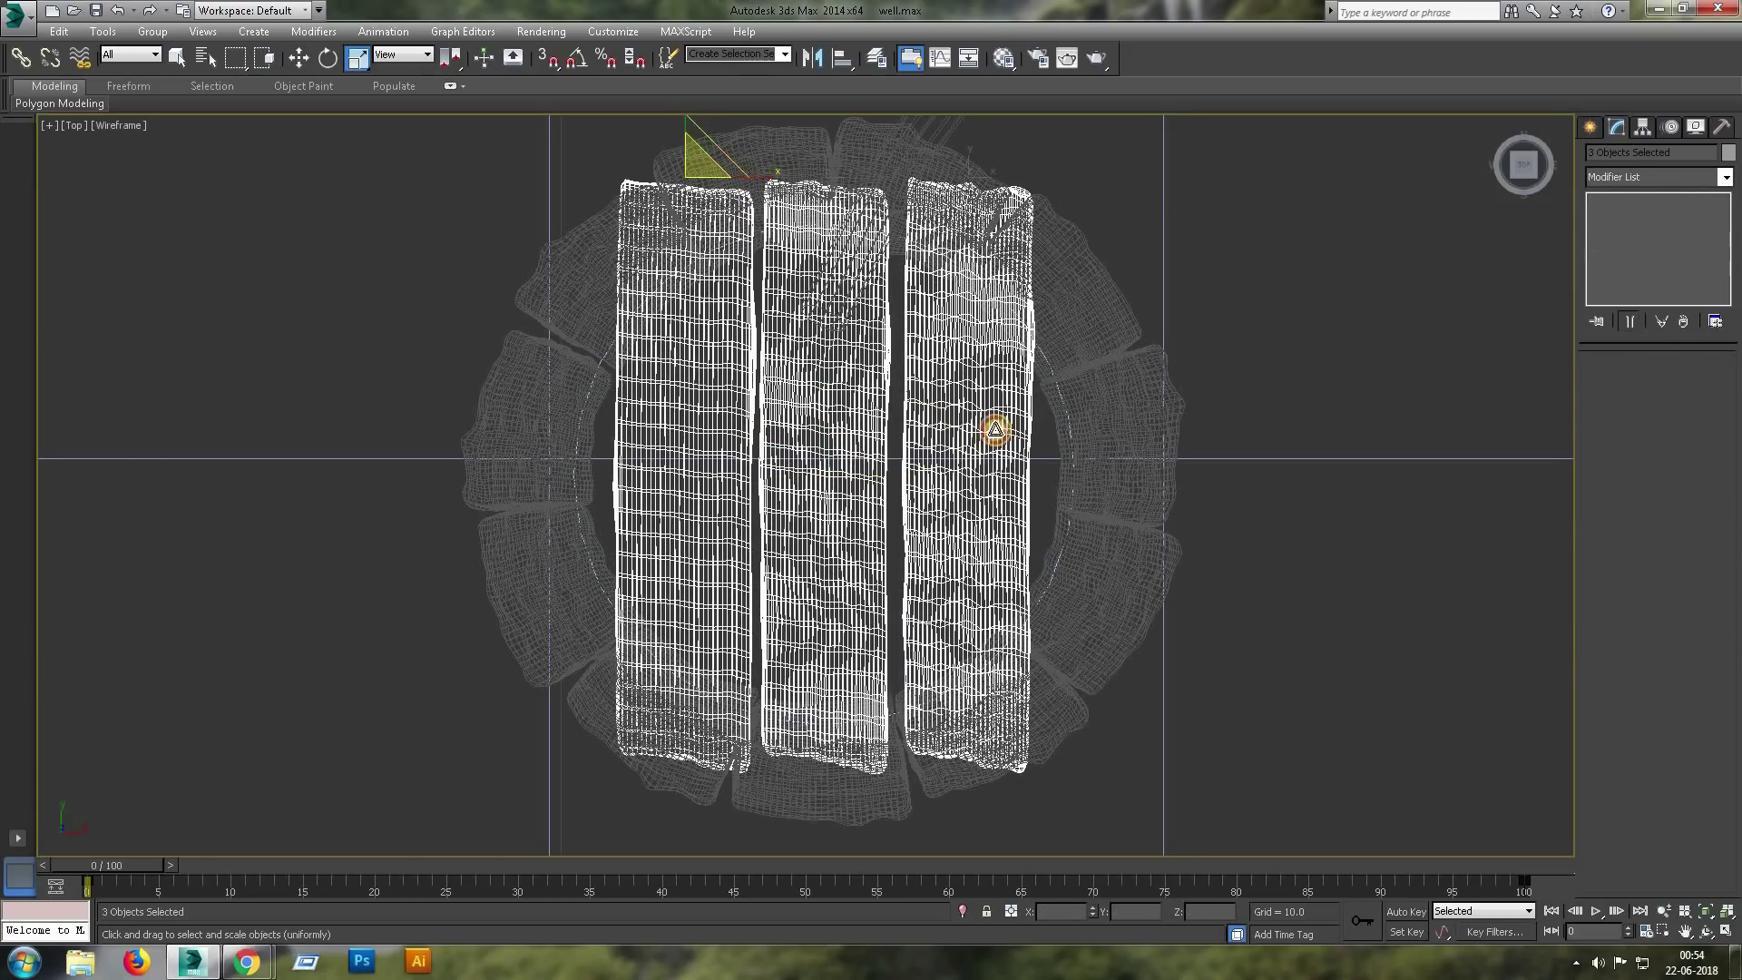
# Shift-drag a copy of the right plank to make a fourth plank beside it.
pyautogui.click(991, 426)
pyautogui.press('w')
pyautogui.moveTo(1019, 175)
pyautogui.mouseDown()
pyautogui.moveTo(1002, 177)
pyautogui.moveTo(1131, 177)
pyautogui.mouseUp()
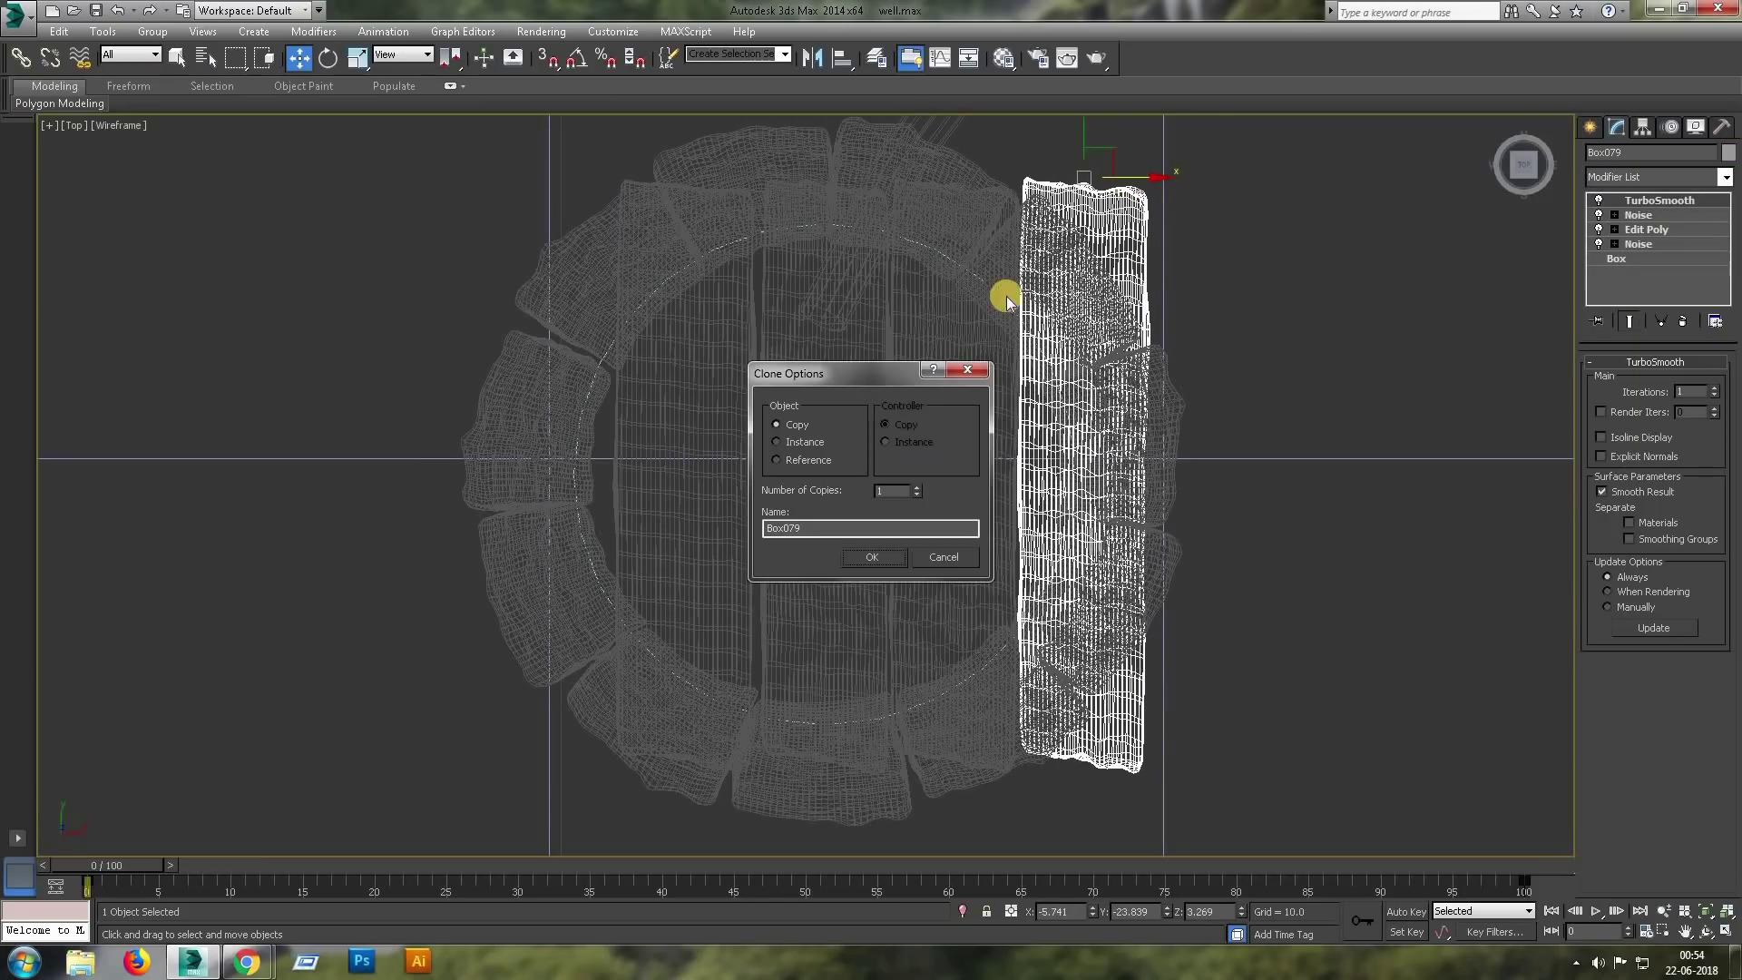
pyautogui.press('Return')
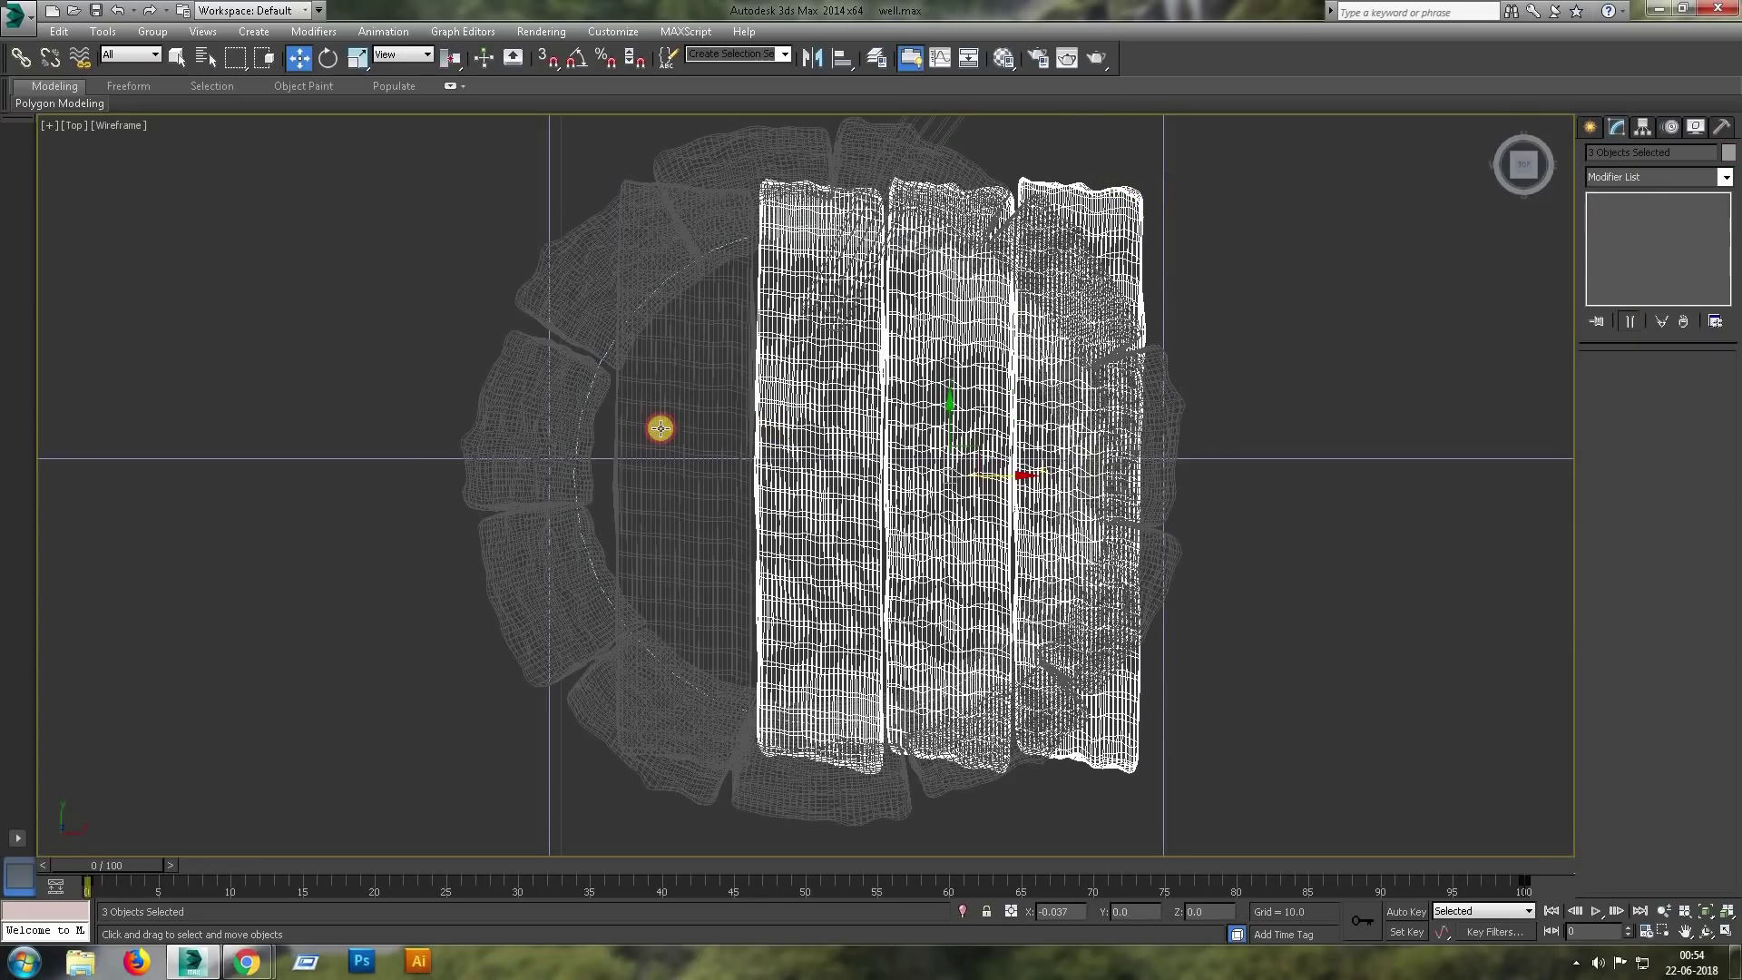
# Centre all four planks over the ring and turn off the left plank's smoothing.
pyautogui.keyDown('ctrl'); pyautogui.click(657, 424); pyautogui.keyUp('ctrl')
pyautogui.moveTo(952, 481); pyautogui.dragTo(908, 481)
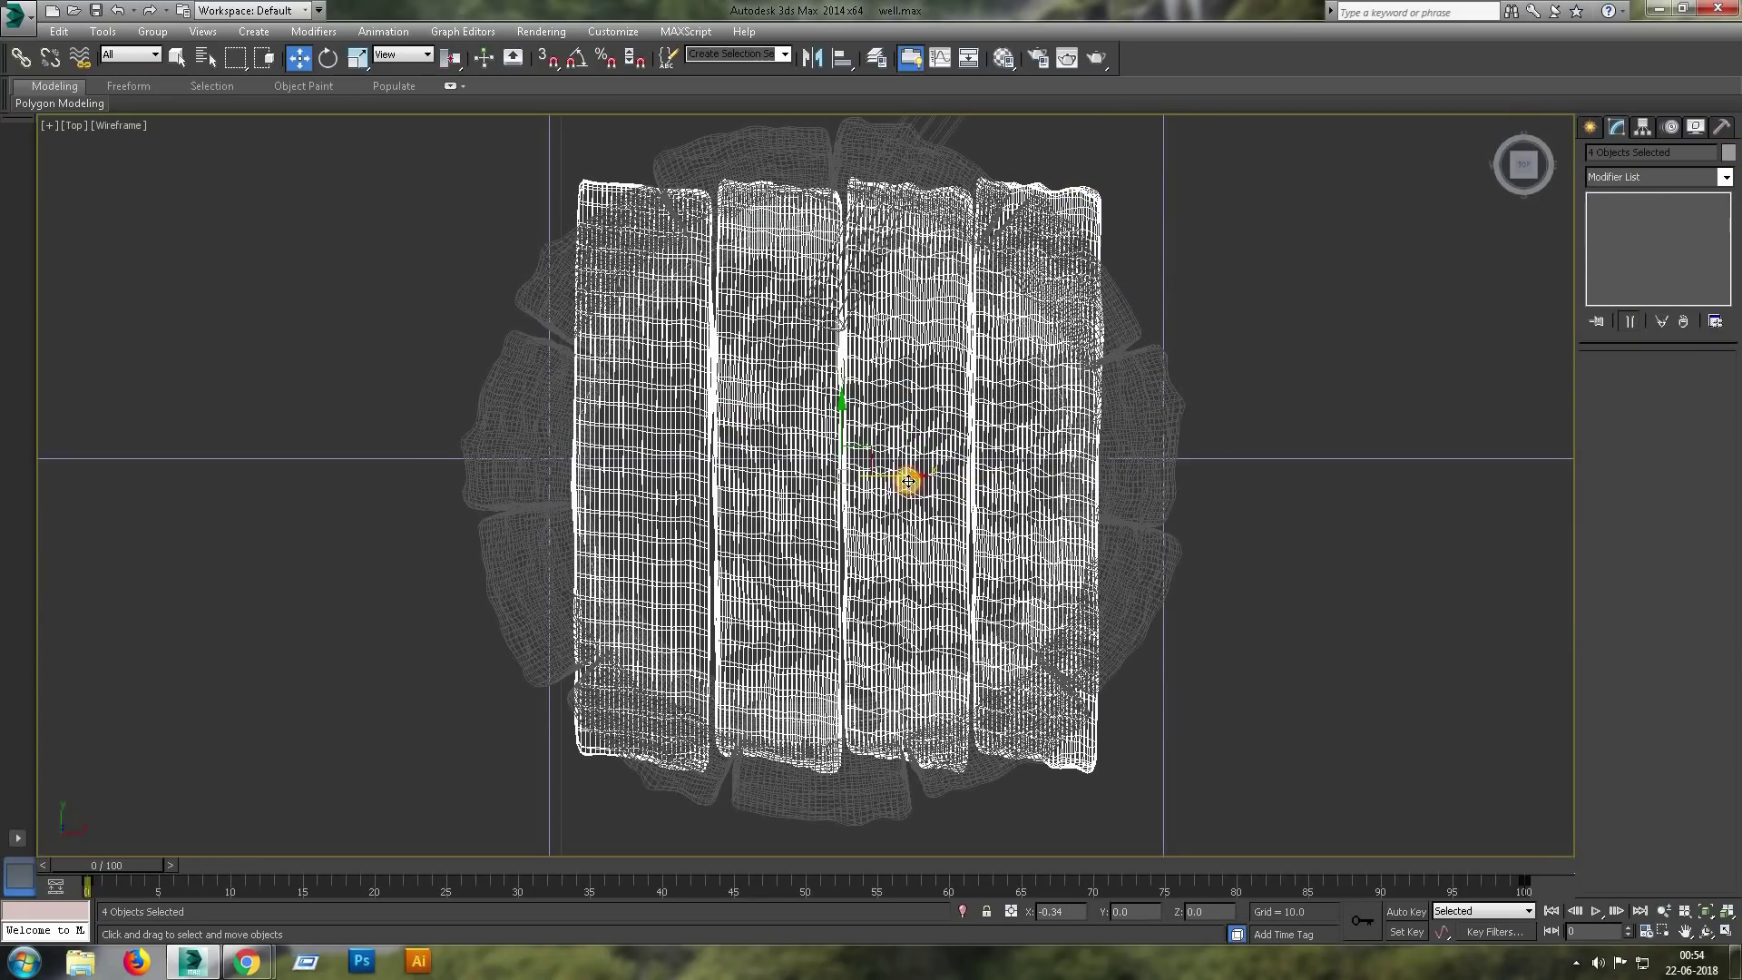
pyautogui.click(719, 394)
pyautogui.click(1600, 202)
# Give the left plank an FFD 2x2x2 and pull its control points to the ring's curve.
pyautogui.click(1647, 218)
pyautogui.click(1725, 177)
pyautogui.click(1669, 732)
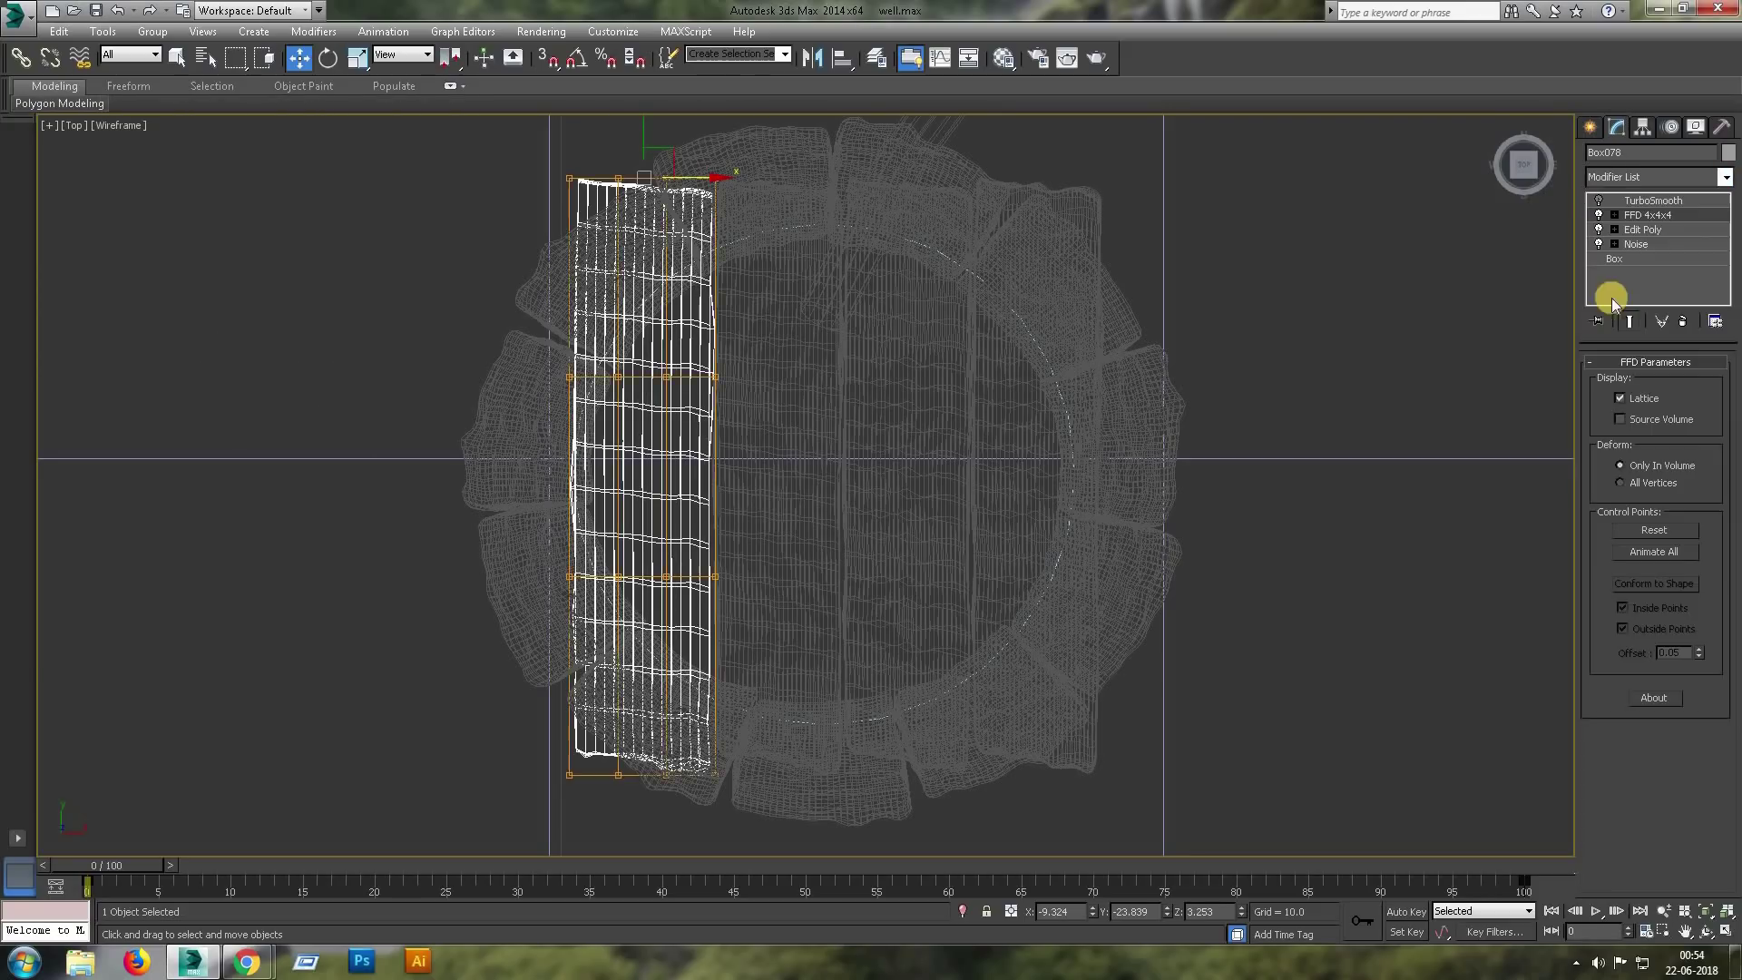
pyautogui.click(1726, 177)
pyautogui.click(1626, 704)
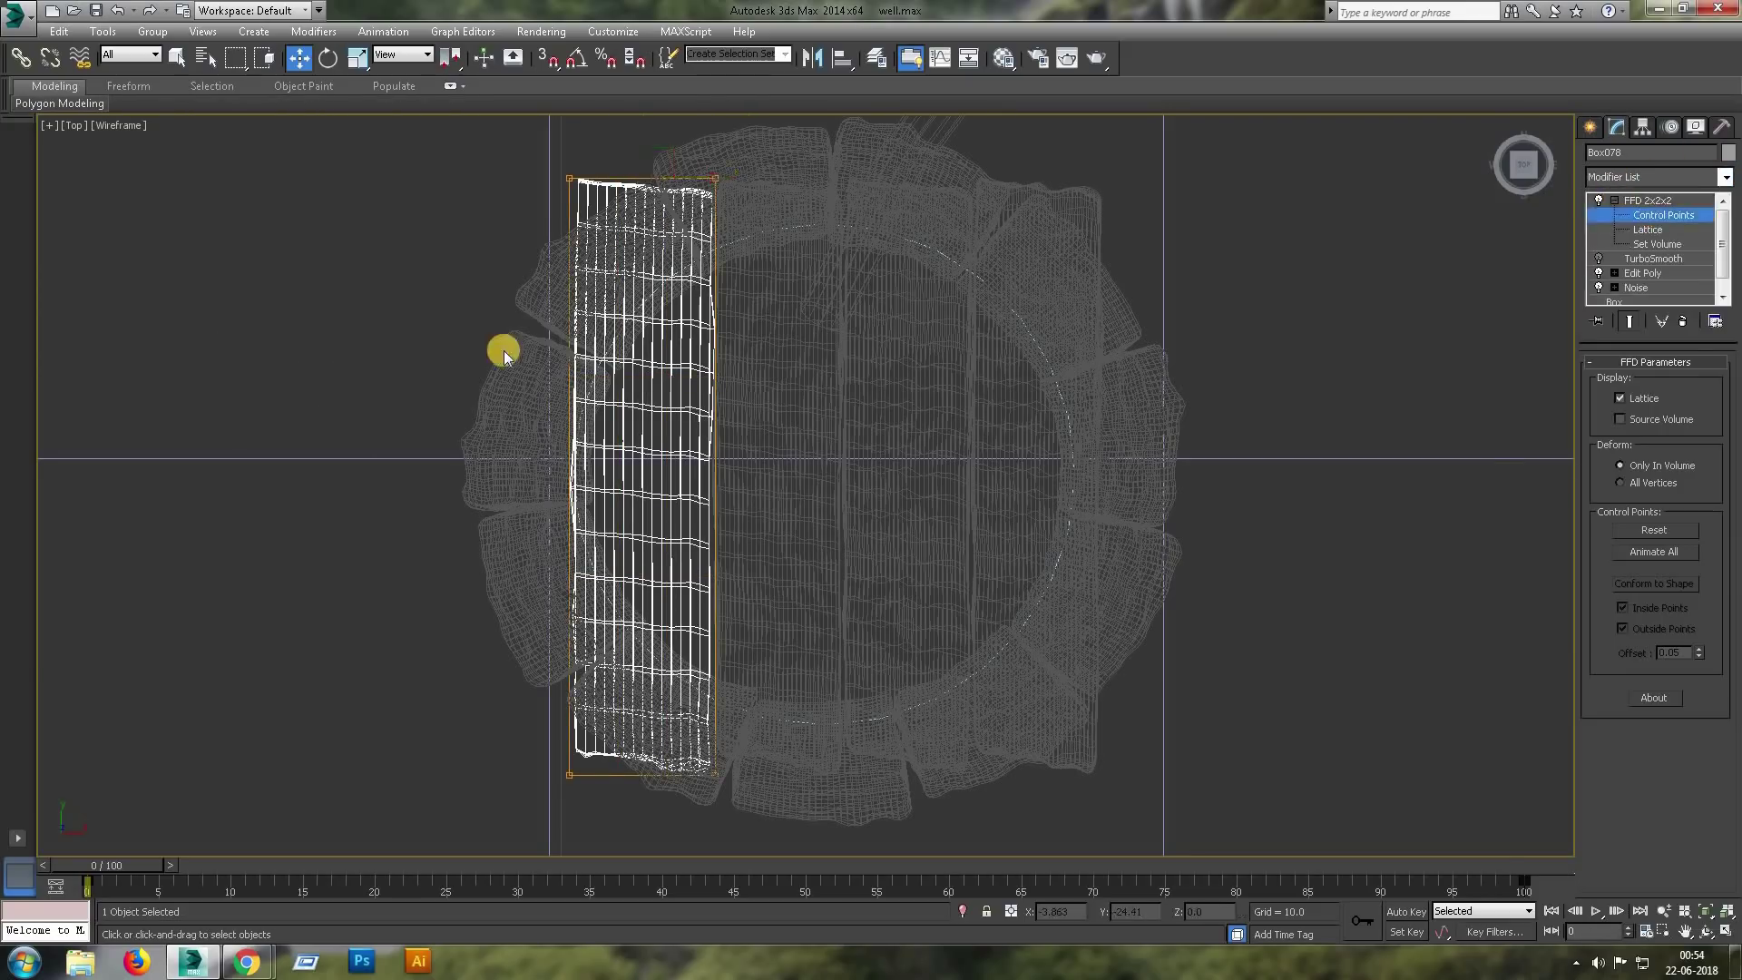
pyautogui.moveTo(620, 214); pyautogui.dragTo(639, 249, button='middle')
pyautogui.moveTo(657, 155)
pyautogui.mouseDown()
pyautogui.moveTo(661, 233)
pyautogui.moveTo(632, 311)
pyautogui.moveTo(664, 344)
pyautogui.mouseUp()
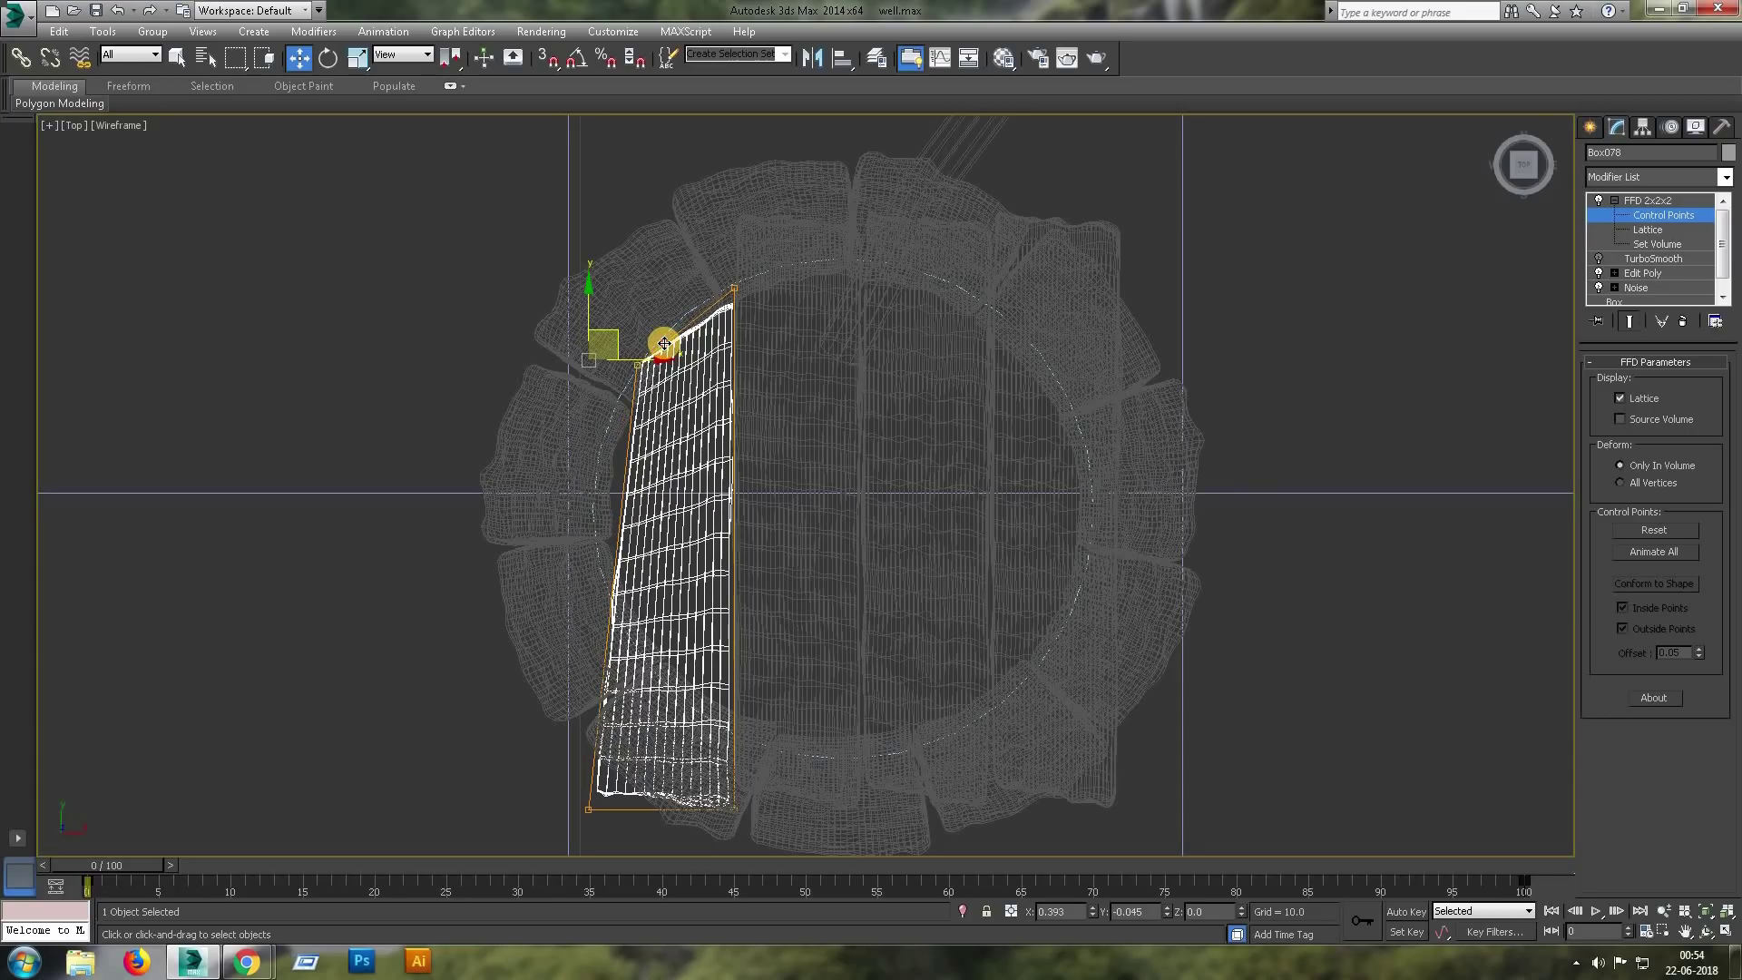
pyautogui.moveTo(607, 784); pyautogui.dragTo(645, 614)
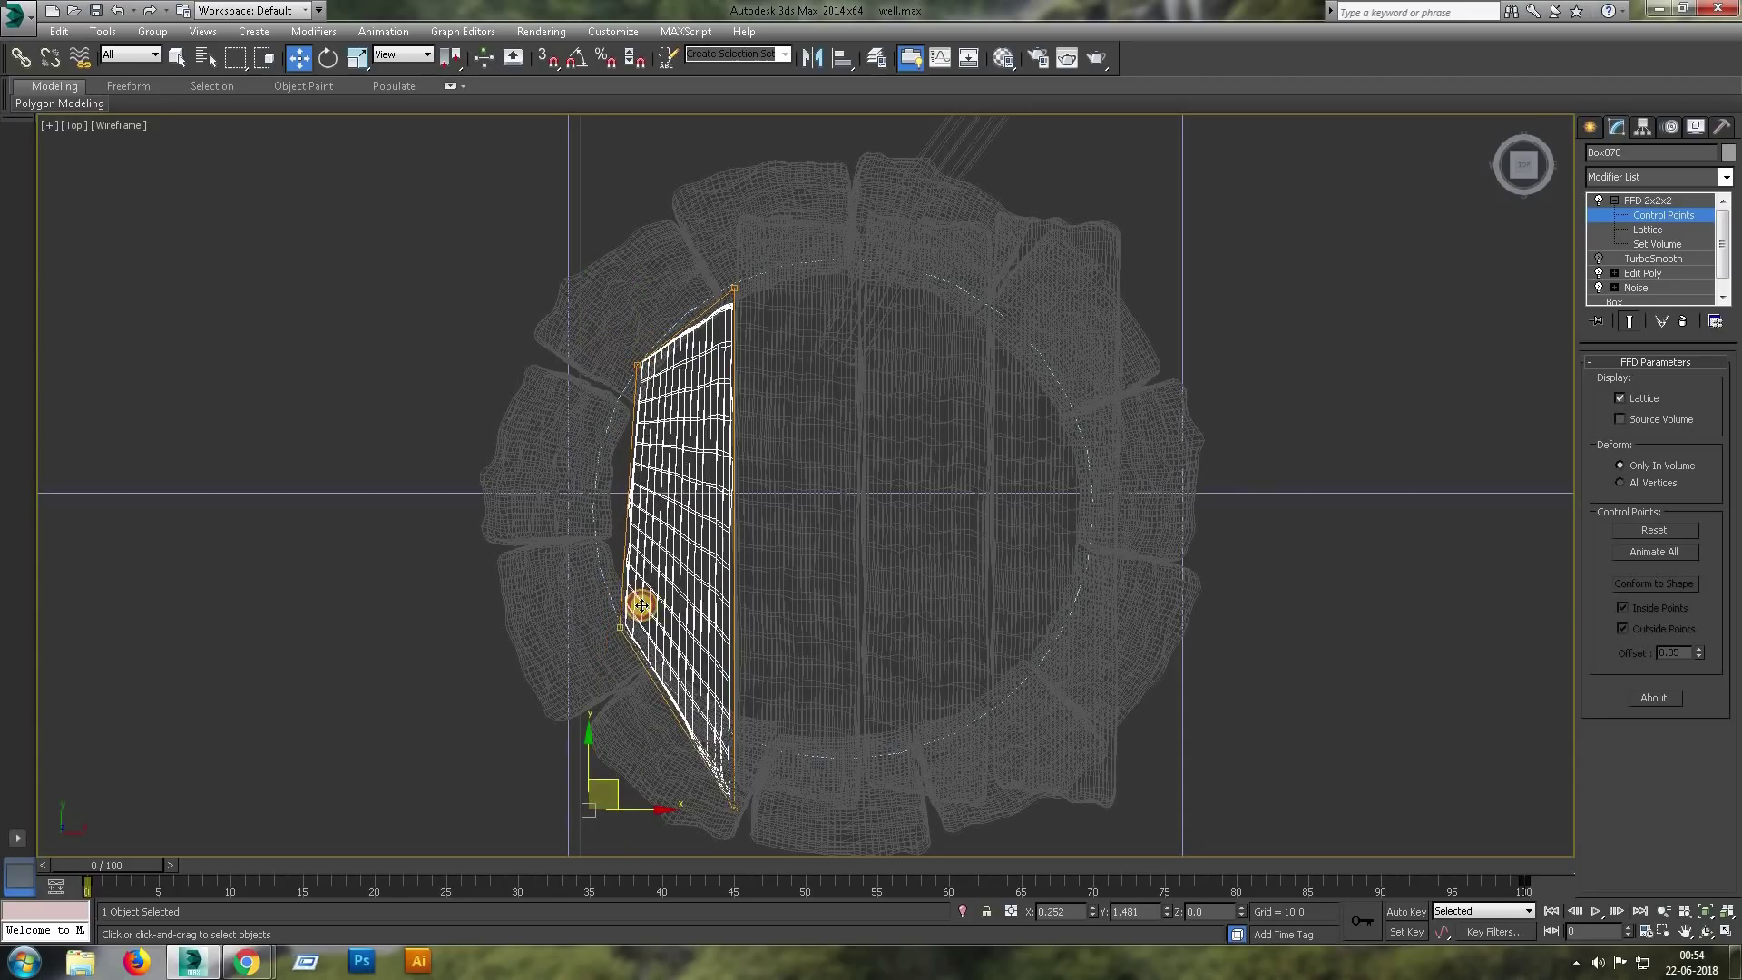
pyautogui.moveTo(764, 787); pyautogui.dragTo(759, 706)
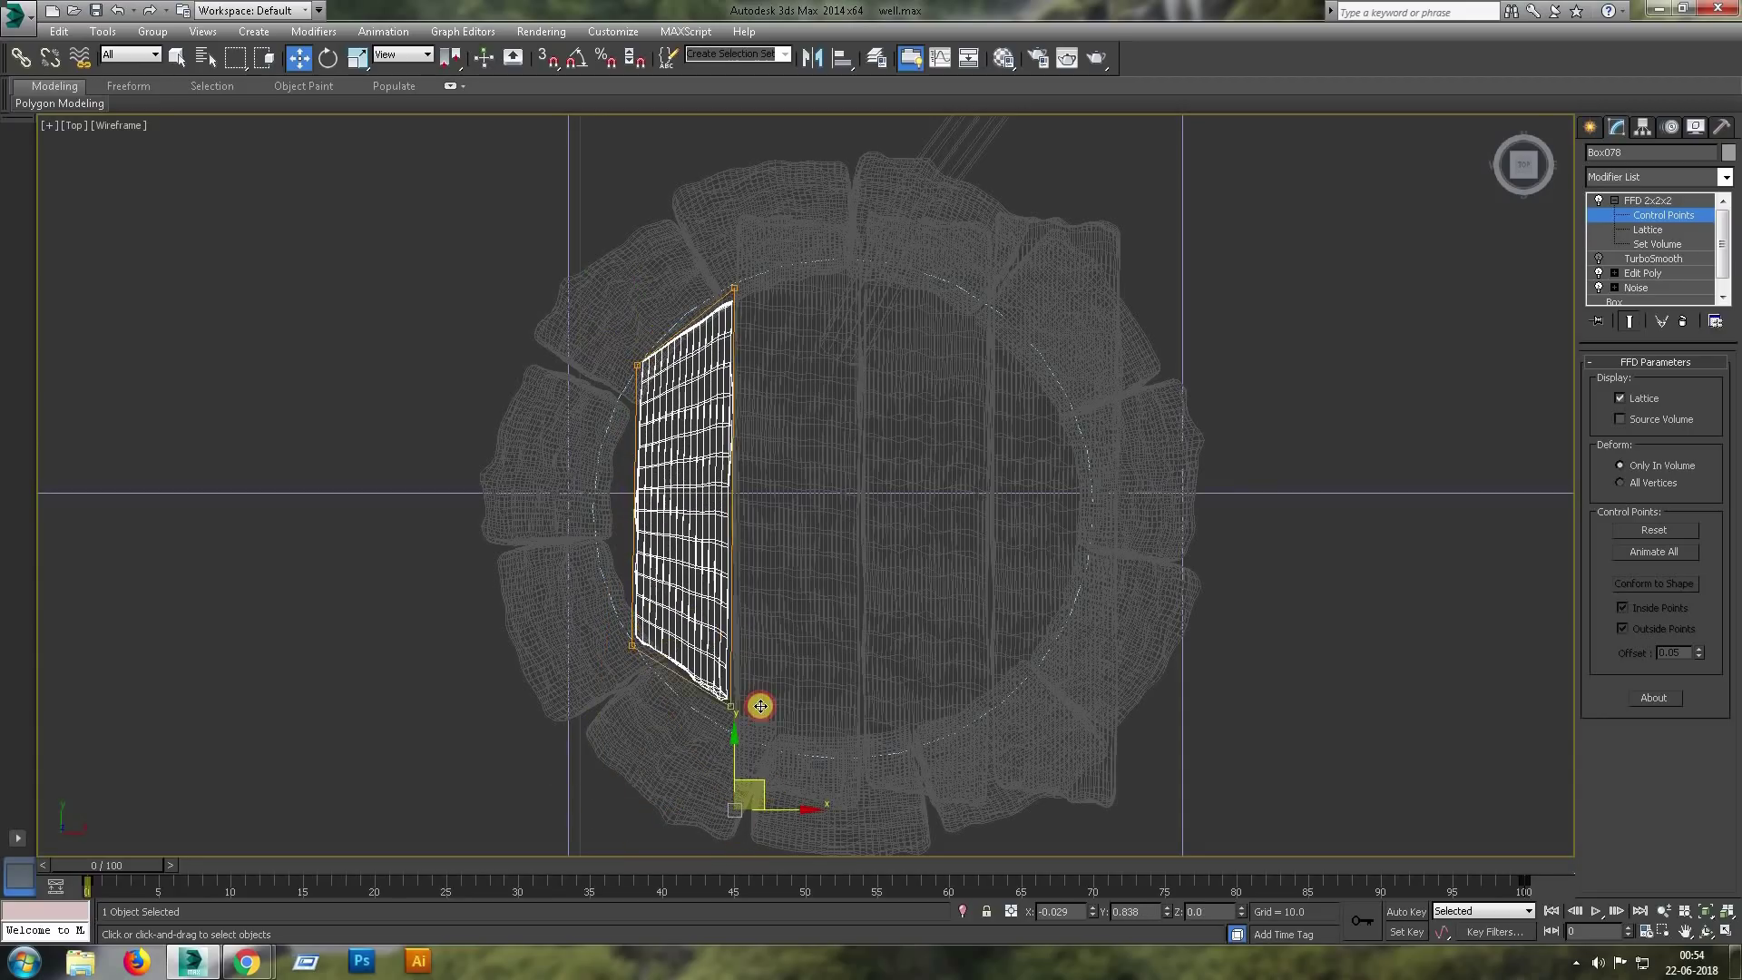
# Add an FFD 2x2x2 to the middle plank Box077 and shorten it inside the ring.
pyautogui.click(816, 351)
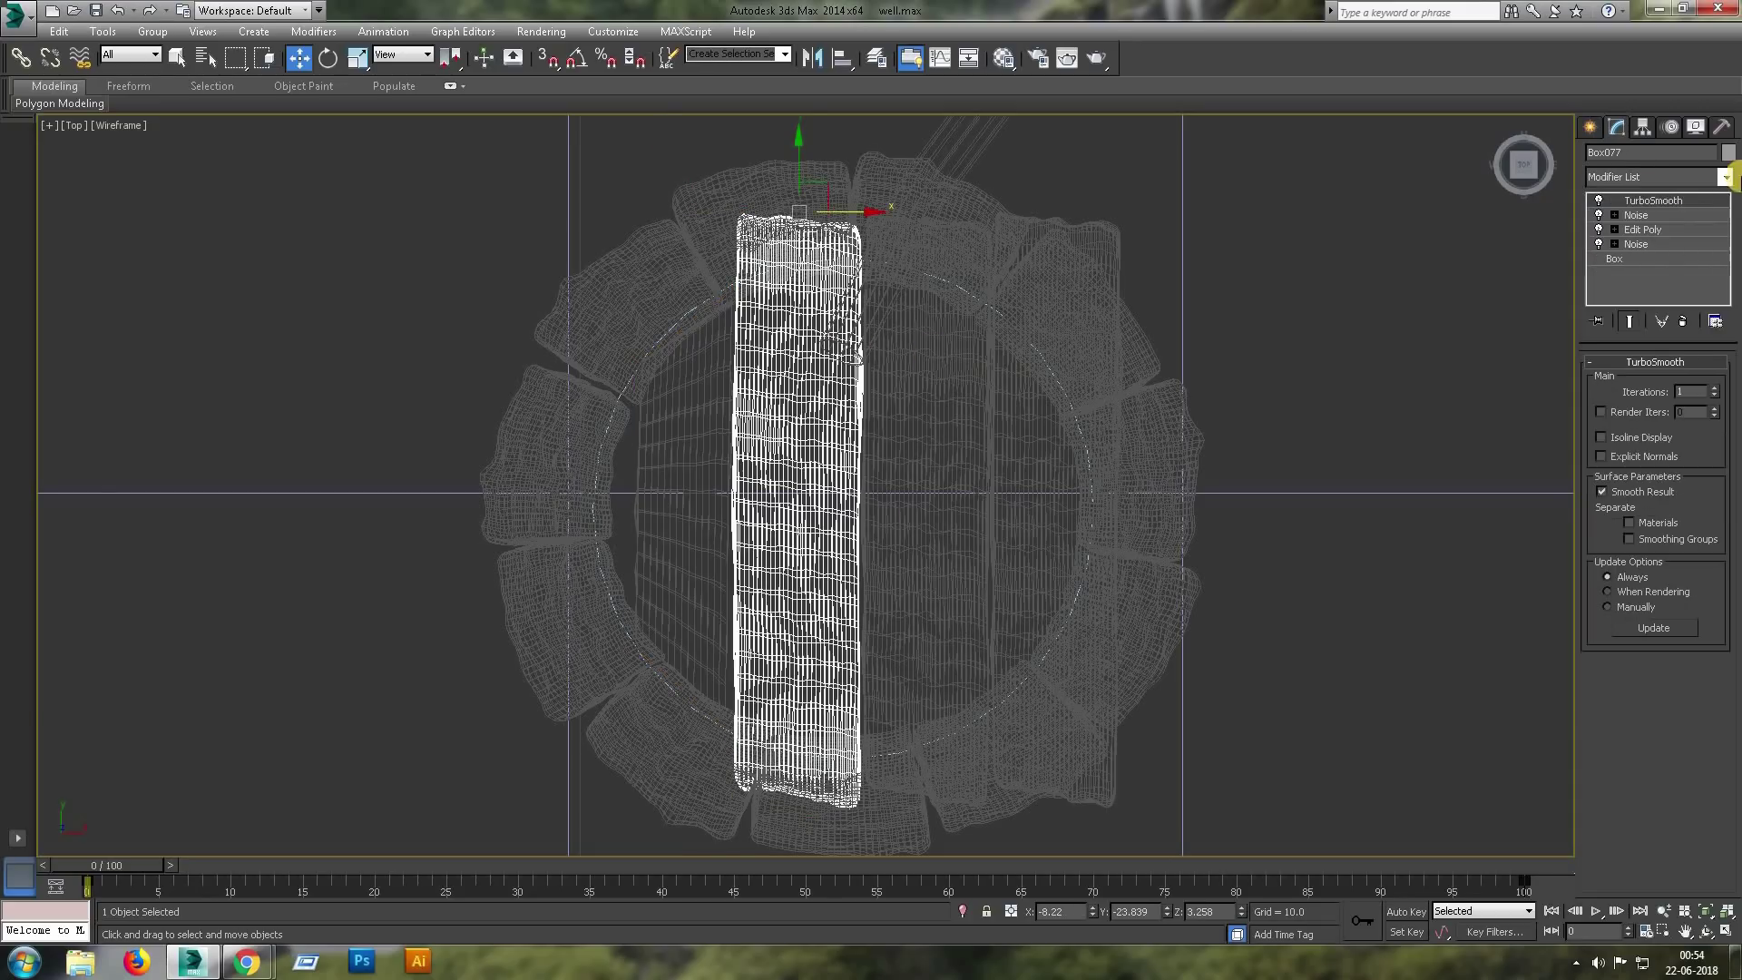
pyautogui.click(1725, 177)
pyautogui.click(1649, 241)
pyautogui.click(1725, 177)
pyautogui.click(1645, 704)
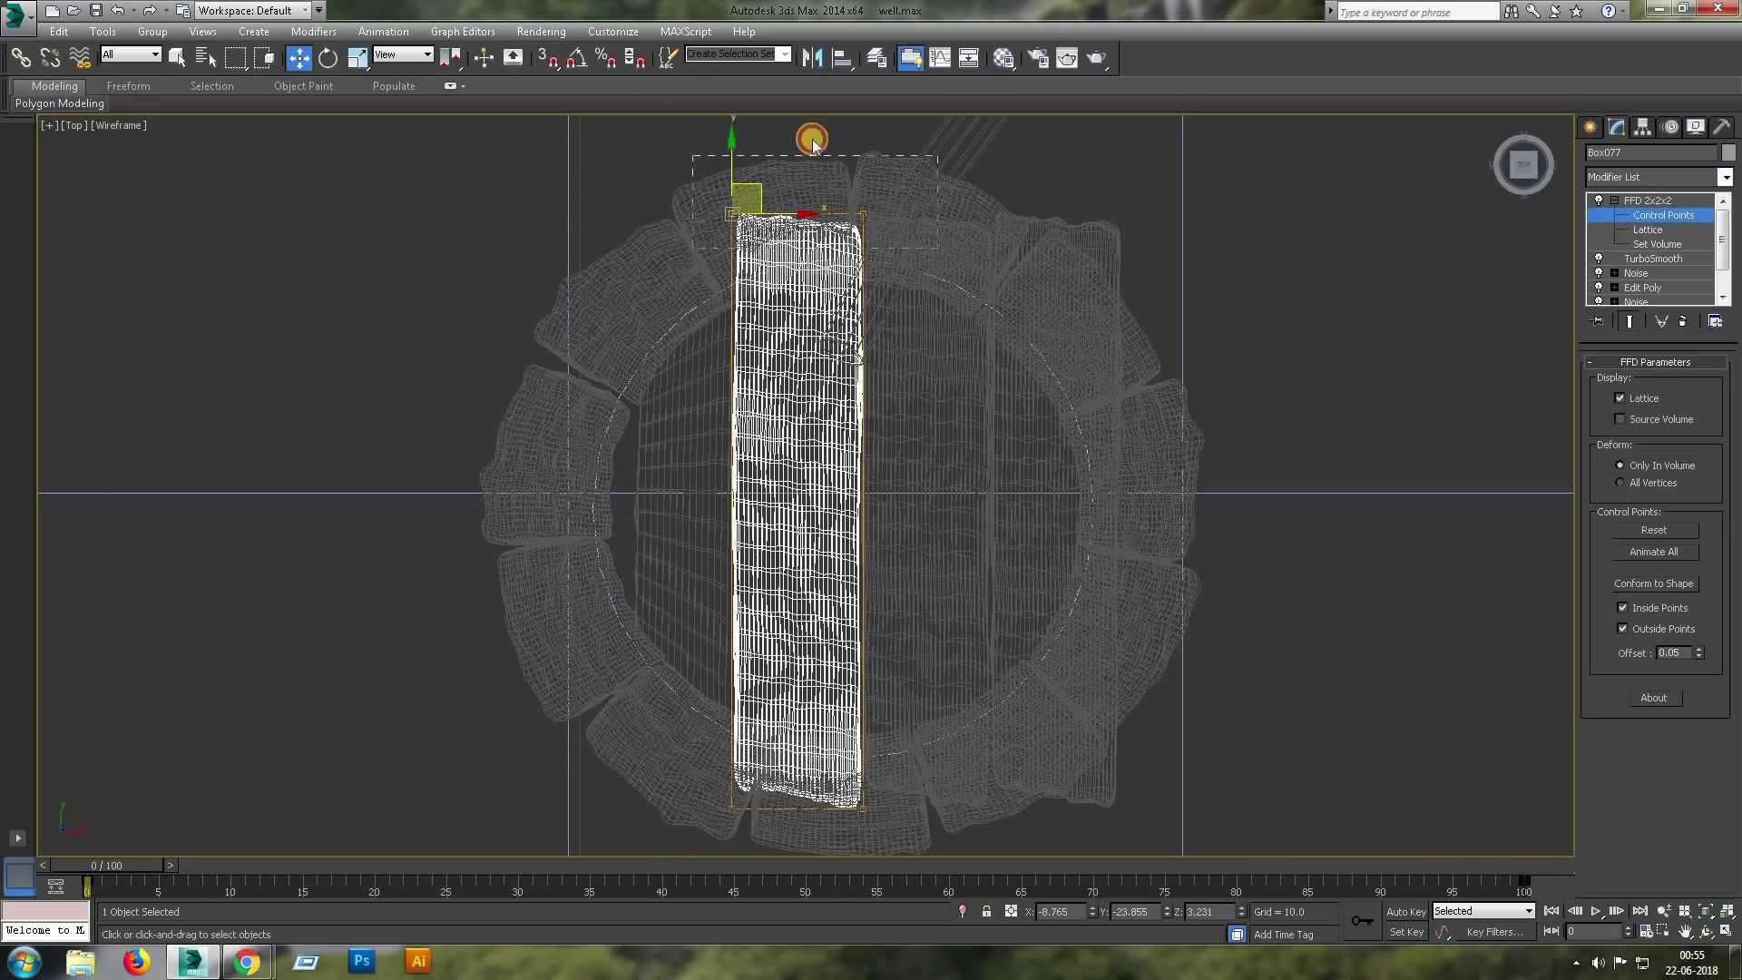
pyautogui.moveTo(812, 141); pyautogui.dragTo(817, 164)
pyautogui.moveTo(821, 238); pyautogui.dragTo(893, 324)
pyautogui.moveTo(860, 254); pyautogui.dragTo(849, 238)
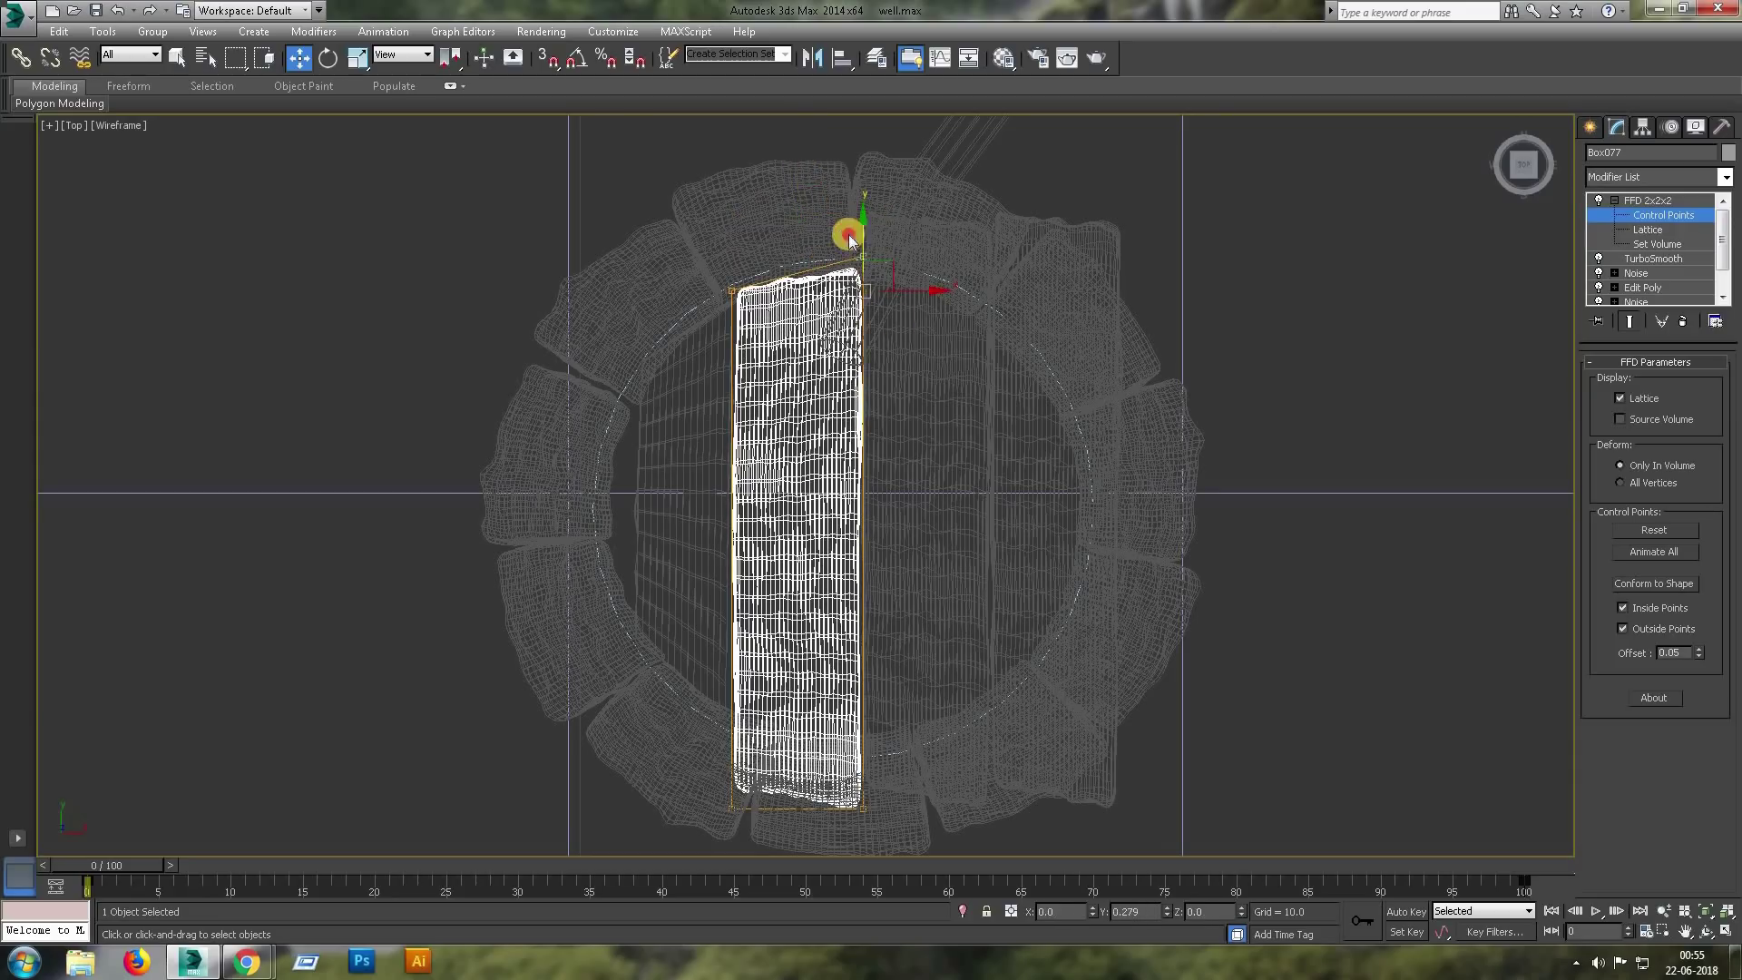
pyautogui.moveTo(829, 787); pyautogui.dragTo(759, 602, button='middle')
pyautogui.moveTo(759, 603); pyautogui.dragTo(901, 536)
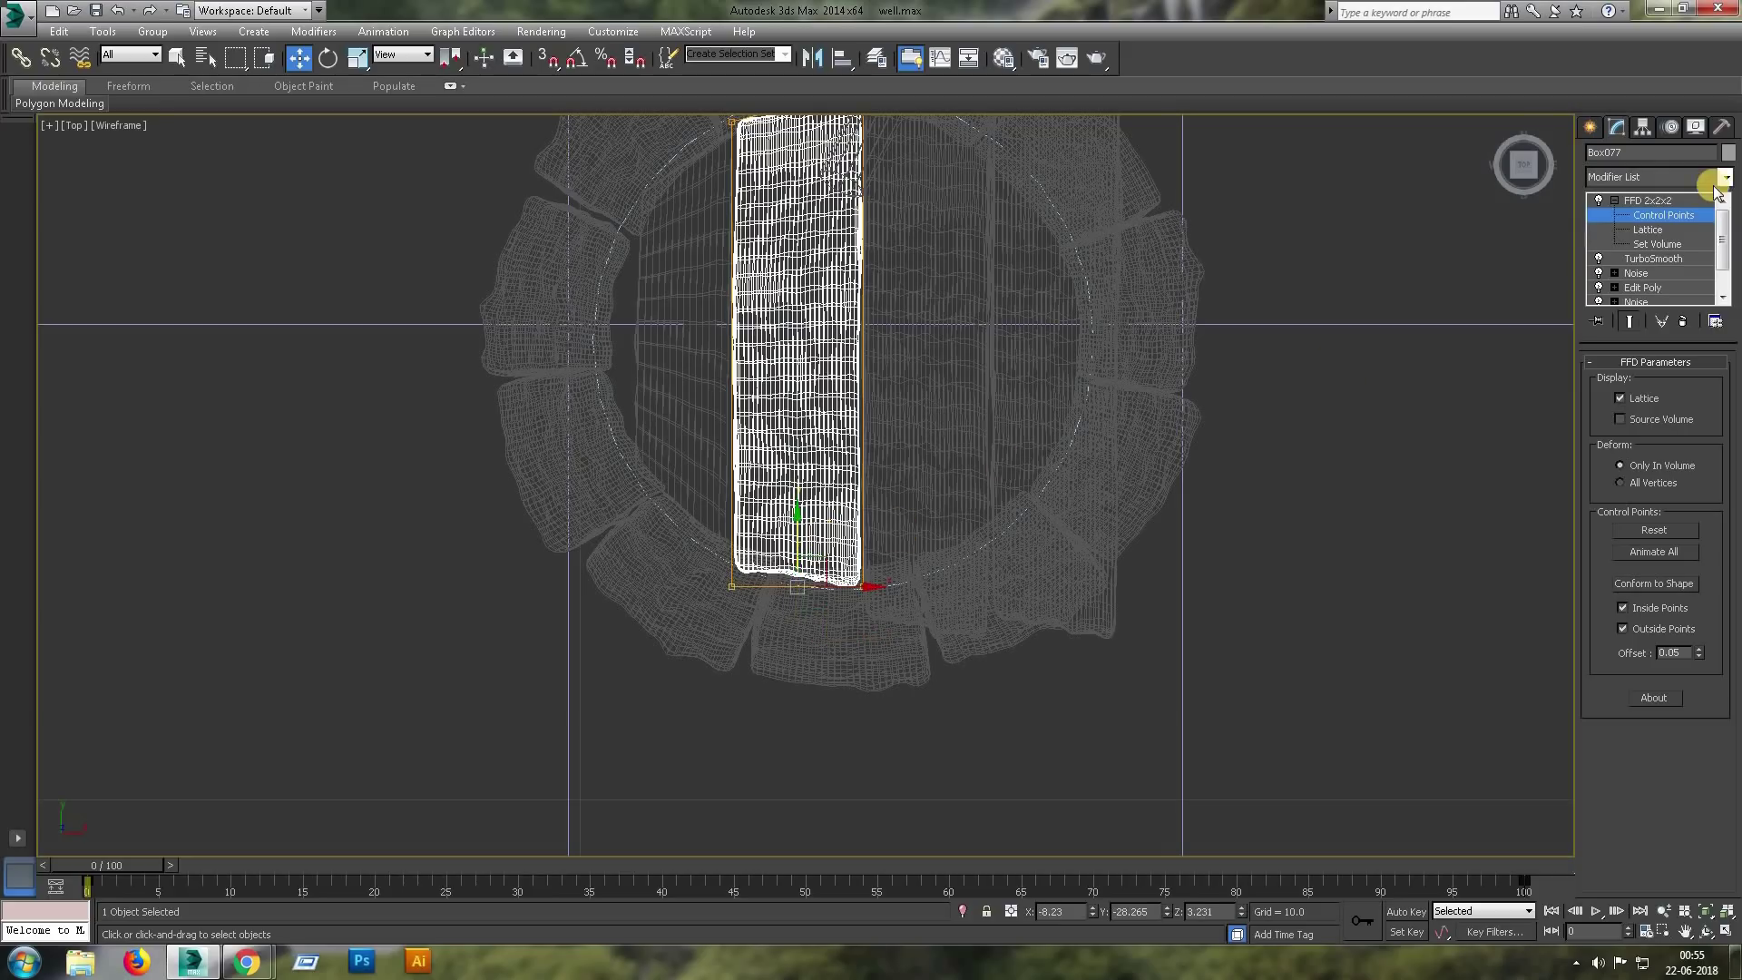
# Add an FFD 2x2x2 to the next plank and shorten it from top and bottom.
pyautogui.click(1636, 215)
pyautogui.click(1726, 177)
pyautogui.click(1633, 593)
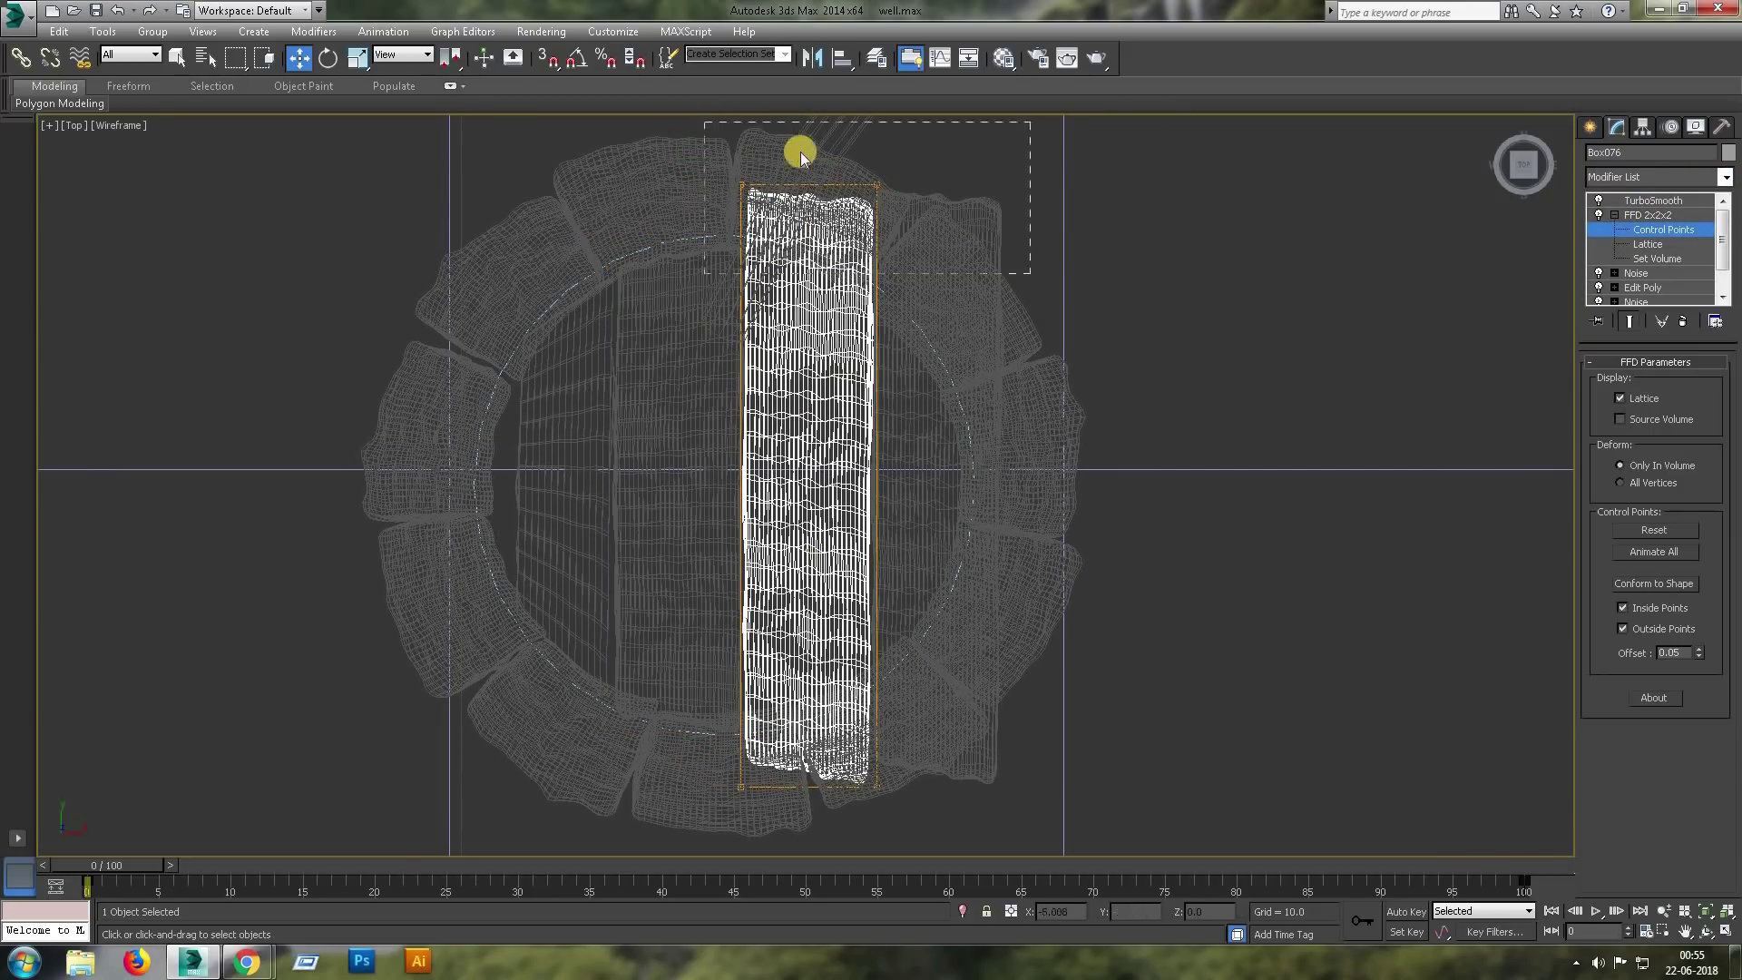
pyautogui.moveTo(820, 218)
pyautogui.mouseDown()
pyautogui.moveTo(910, 244)
pyautogui.moveTo(870, 658)
pyautogui.mouseUp()
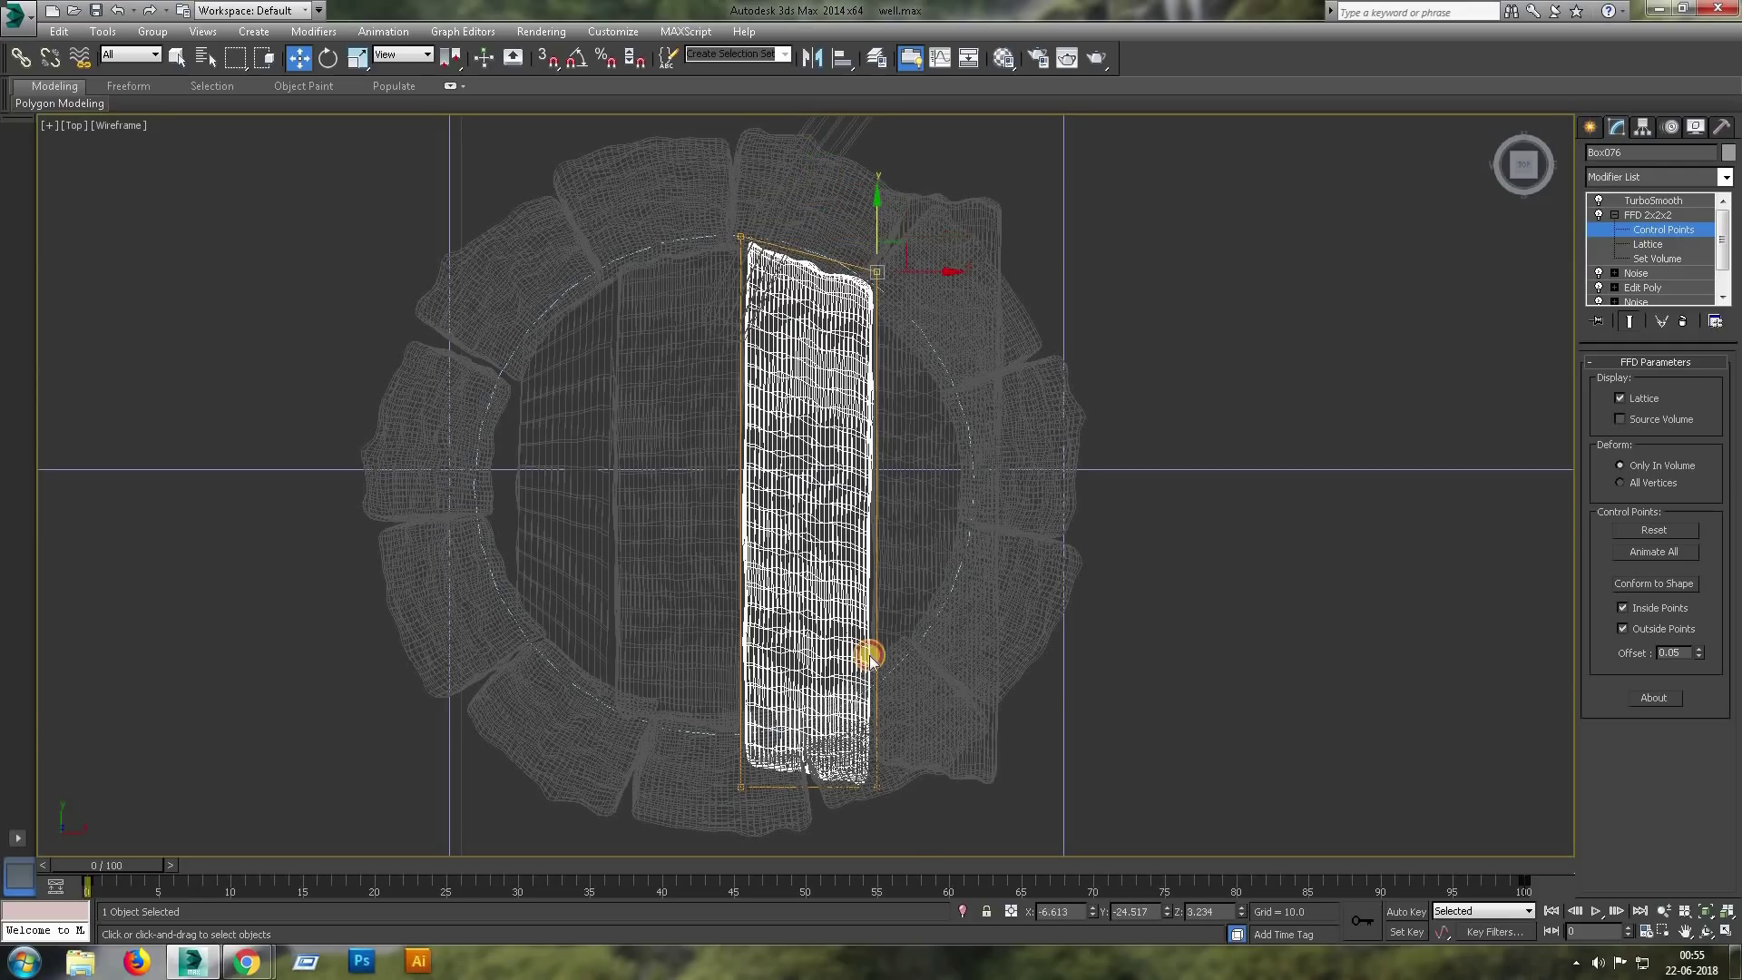
pyautogui.moveTo(775, 767); pyautogui.dragTo(776, 729)
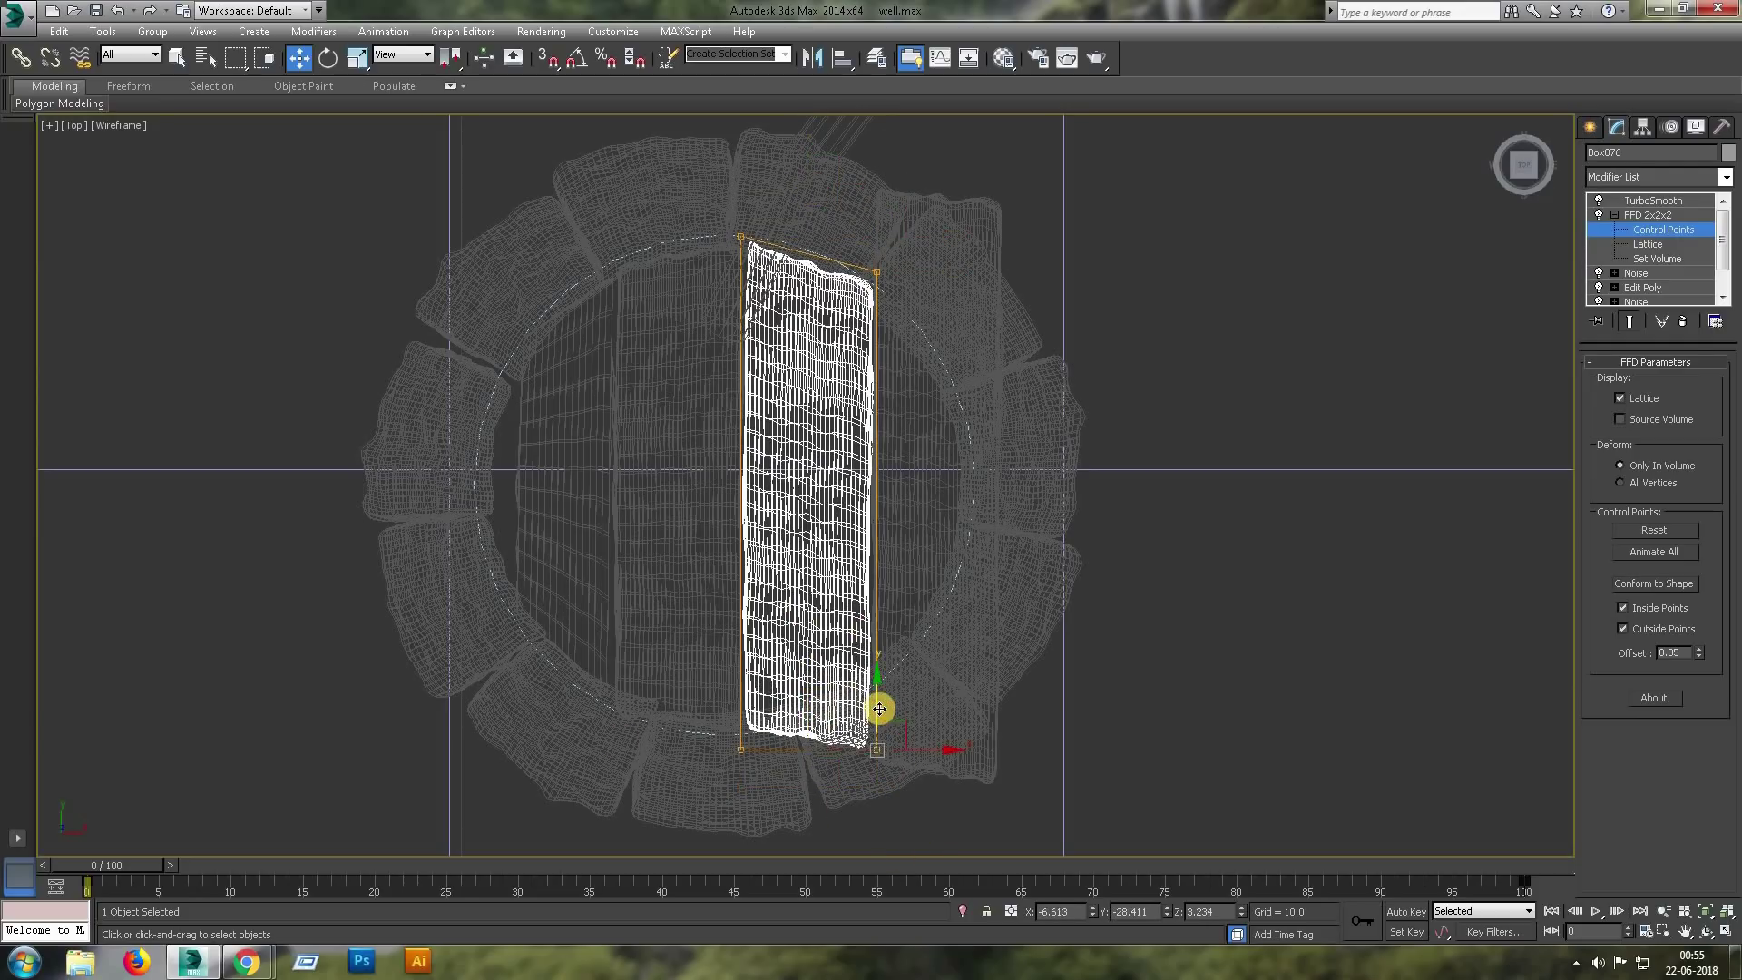
pyautogui.moveTo(879, 708); pyautogui.dragTo(879, 645)
# Give the right plank an FFD lattice and taper it to fit the round base.
pyautogui.click(1652, 201)
pyautogui.click(906, 311)
pyautogui.click(1636, 215)
pyautogui.click(1725, 177)
pyautogui.click(1634, 709)
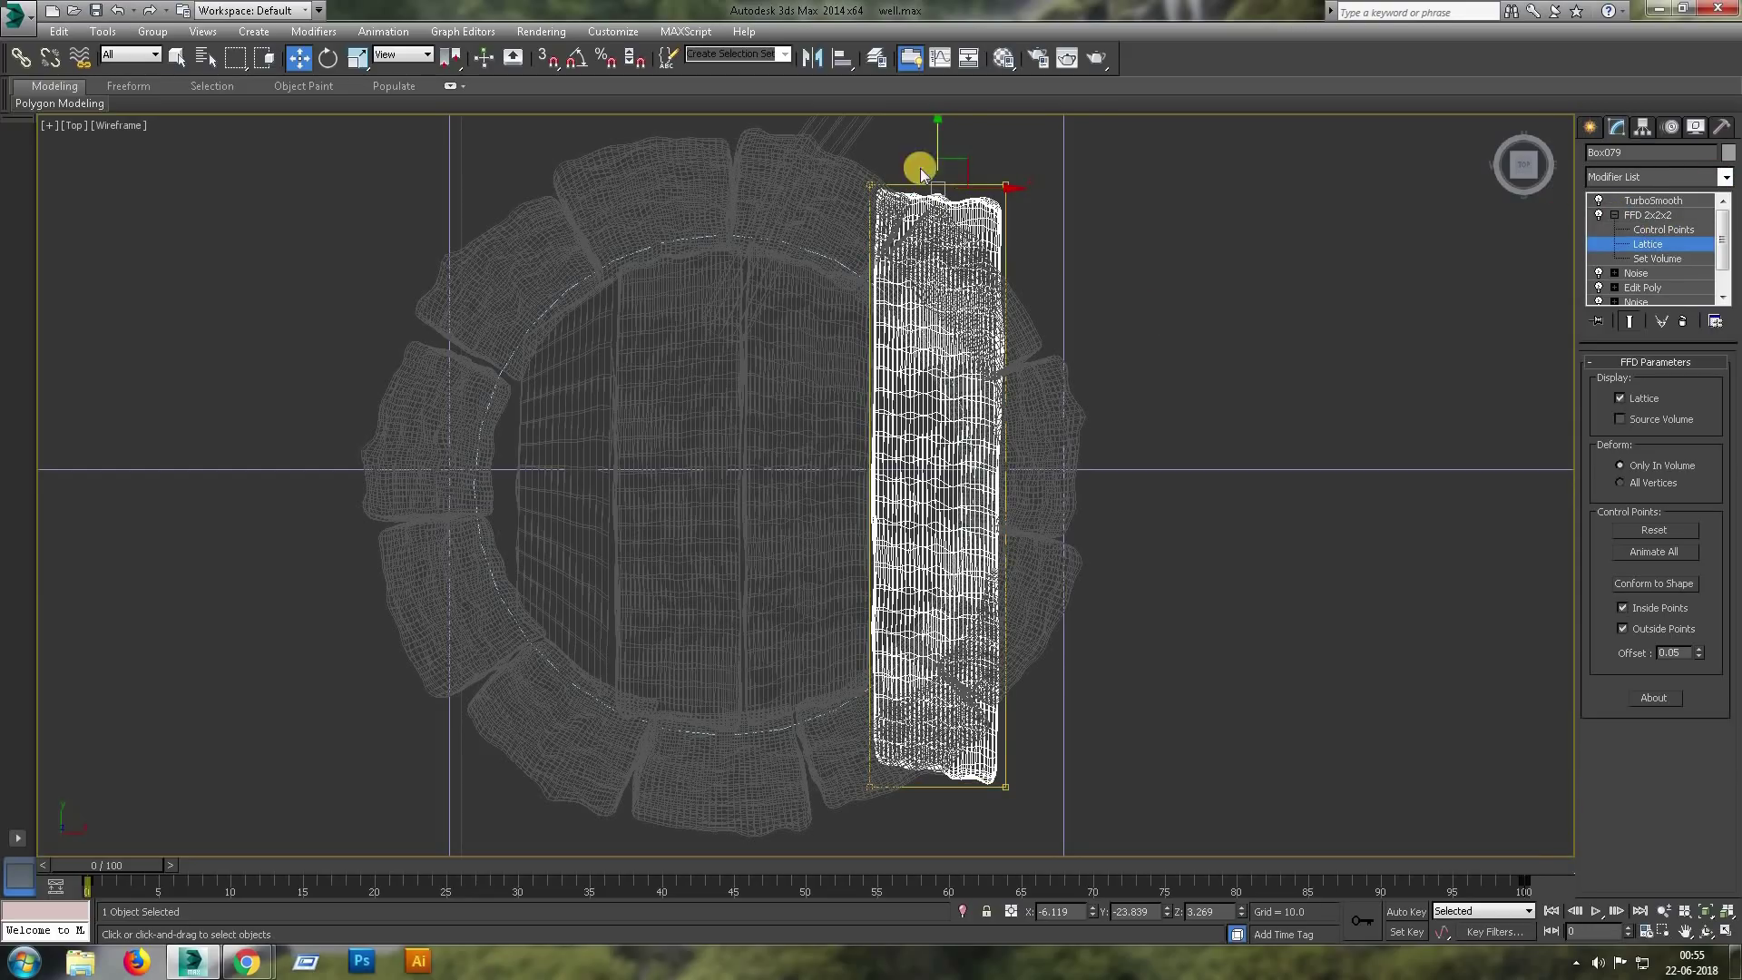
pyautogui.moveTo(938, 139)
pyautogui.mouseDown()
pyautogui.moveTo(992, 389)
pyautogui.moveTo(1039, 402)
pyautogui.moveTo(951, 365)
pyautogui.mouseUp()
pyautogui.moveTo(961, 643)
pyautogui.mouseDown()
pyautogui.moveTo(999, 703)
pyautogui.moveTo(985, 555)
pyautogui.mouseUp()
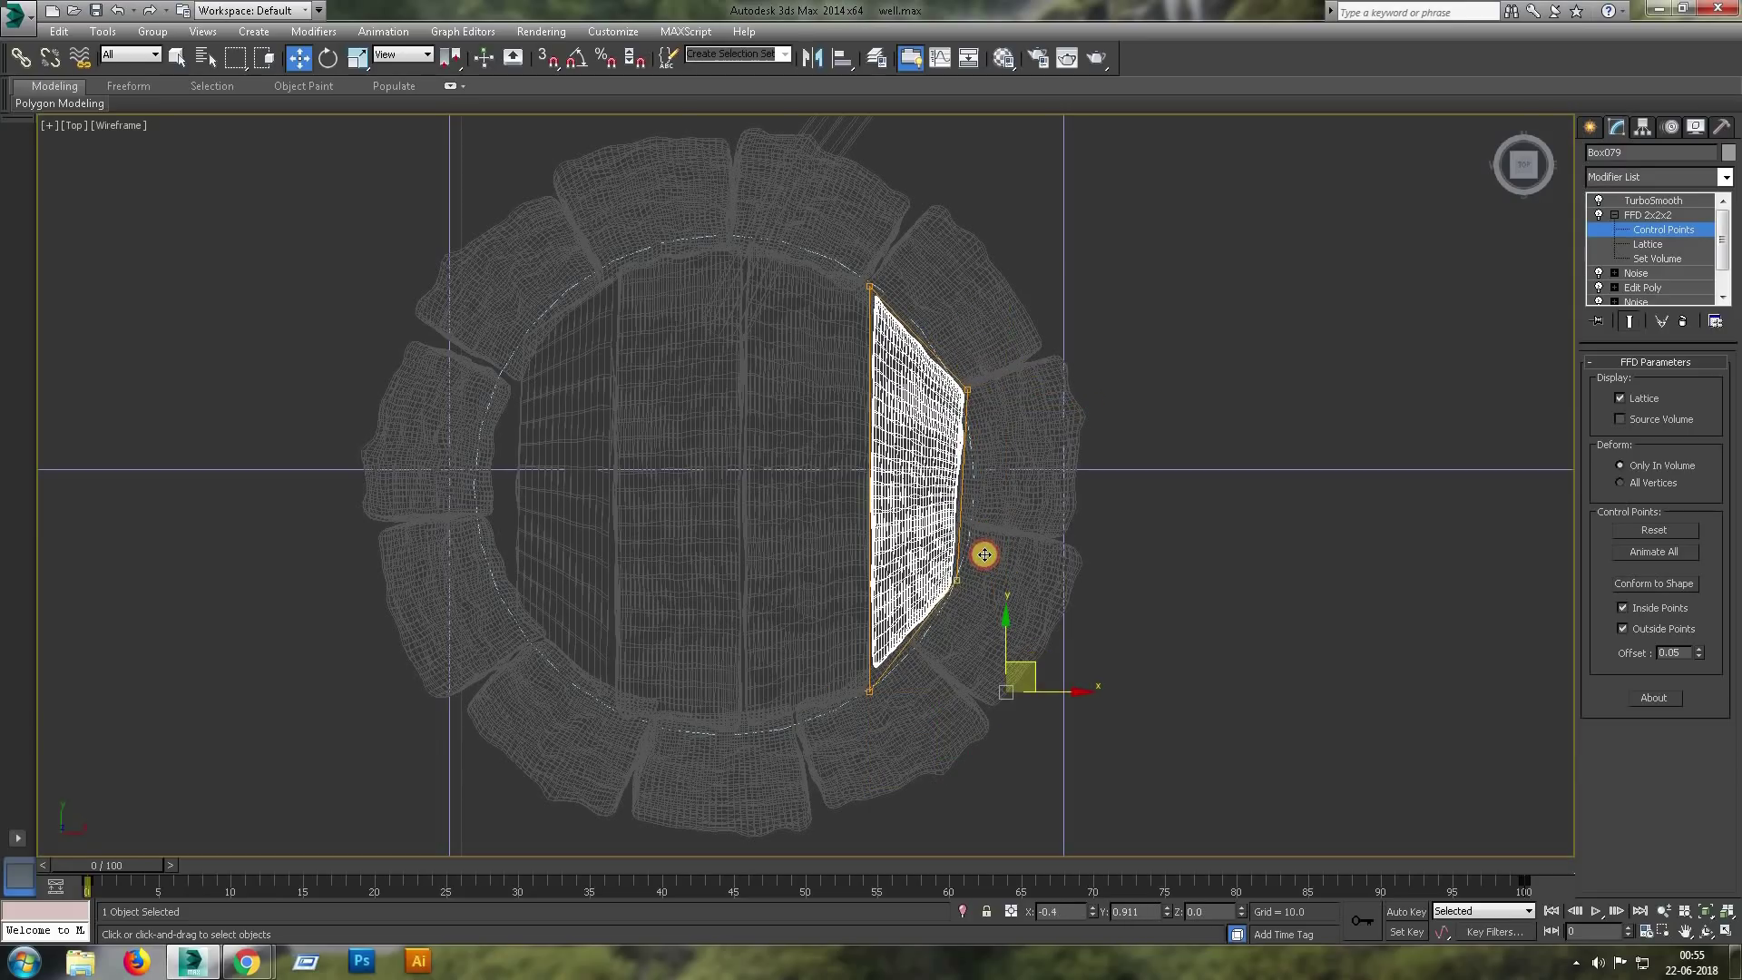
pyautogui.click(1653, 200)
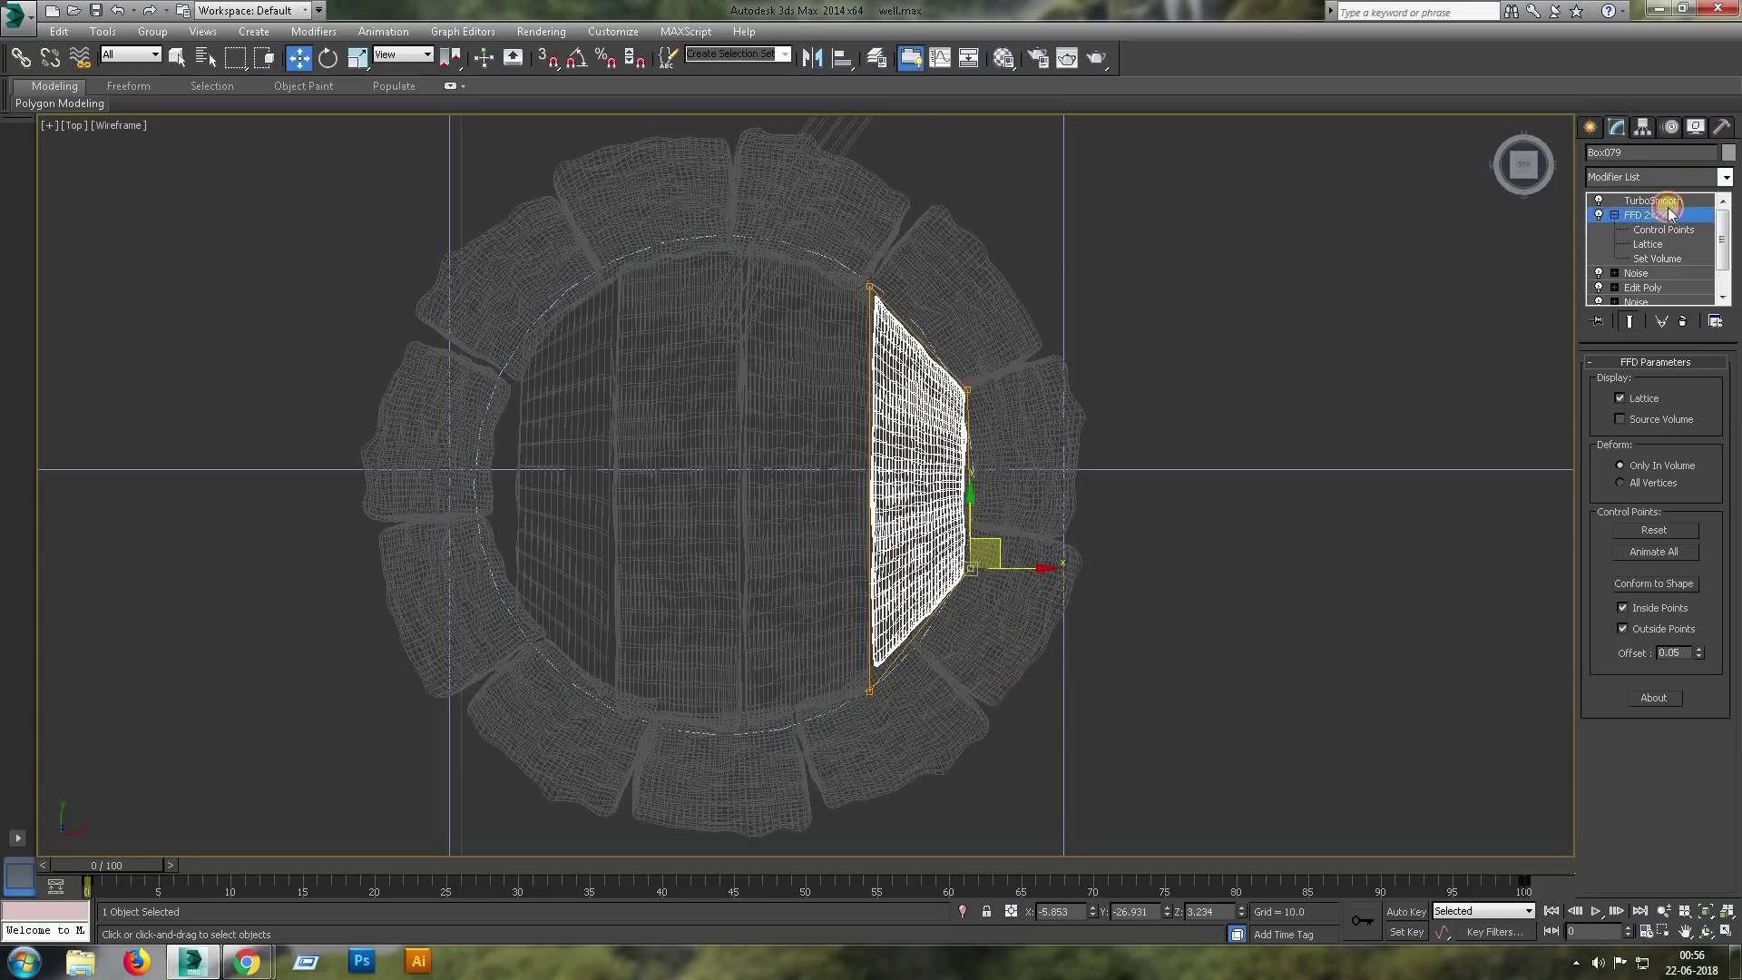
# Re-enable smoothing on the left plank Box078 and adjust its bottom lattice points to fit.
pyautogui.click(576, 414)
pyautogui.click(1630, 207)
pyautogui.click(1599, 258)
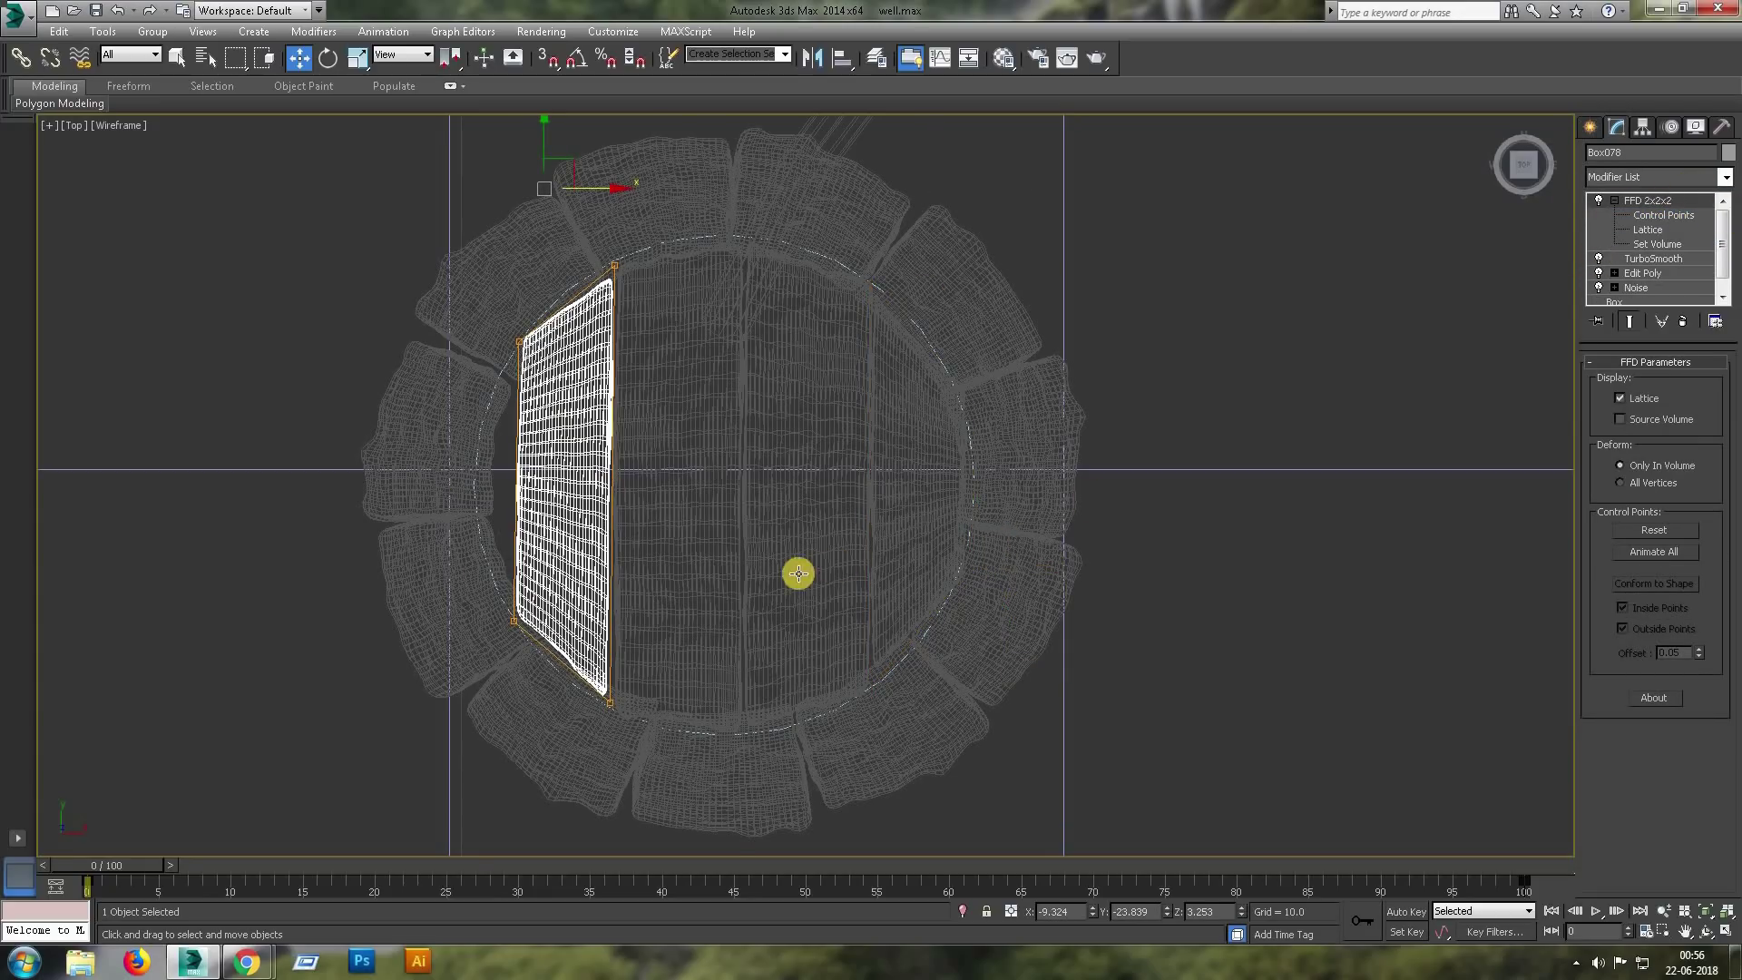
pyautogui.moveTo(740, 344); pyautogui.dragTo(750, 338, button='middle')
pyautogui.press('r')
pyautogui.click(1663, 215)
pyautogui.press('w')
pyautogui.click(525, 616)
pyautogui.moveTo(527, 617); pyautogui.dragTo(539, 647)
pyautogui.moveTo(640, 669); pyautogui.dragTo(643, 670)
pyautogui.hotkey('ctrl', 'b')
# Shift-drag a copy Box080 to the left and reshape its lattice to fit the rim.
pyautogui.keyDown('shift'); pyautogui.moveTo(614, 191); pyautogui.dragTo(517, 189); pyautogui.keyUp('shift')
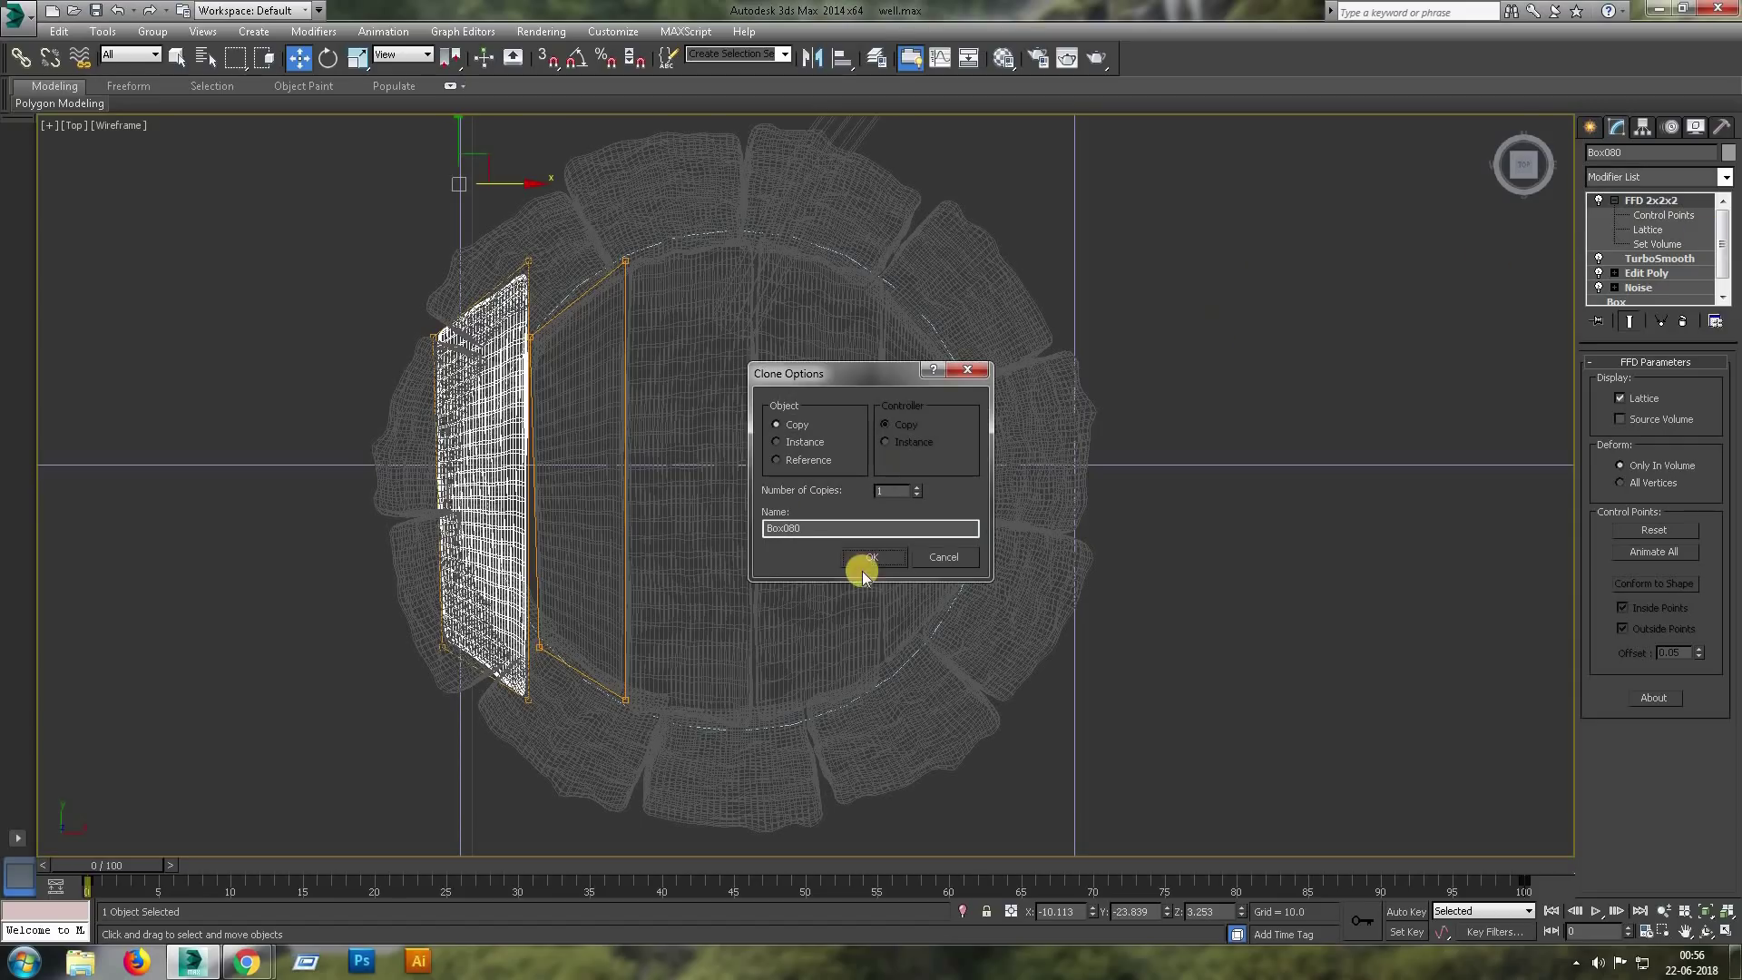
pyautogui.click(862, 569)
pyautogui.click(1615, 200)
pyautogui.click(1663, 215)
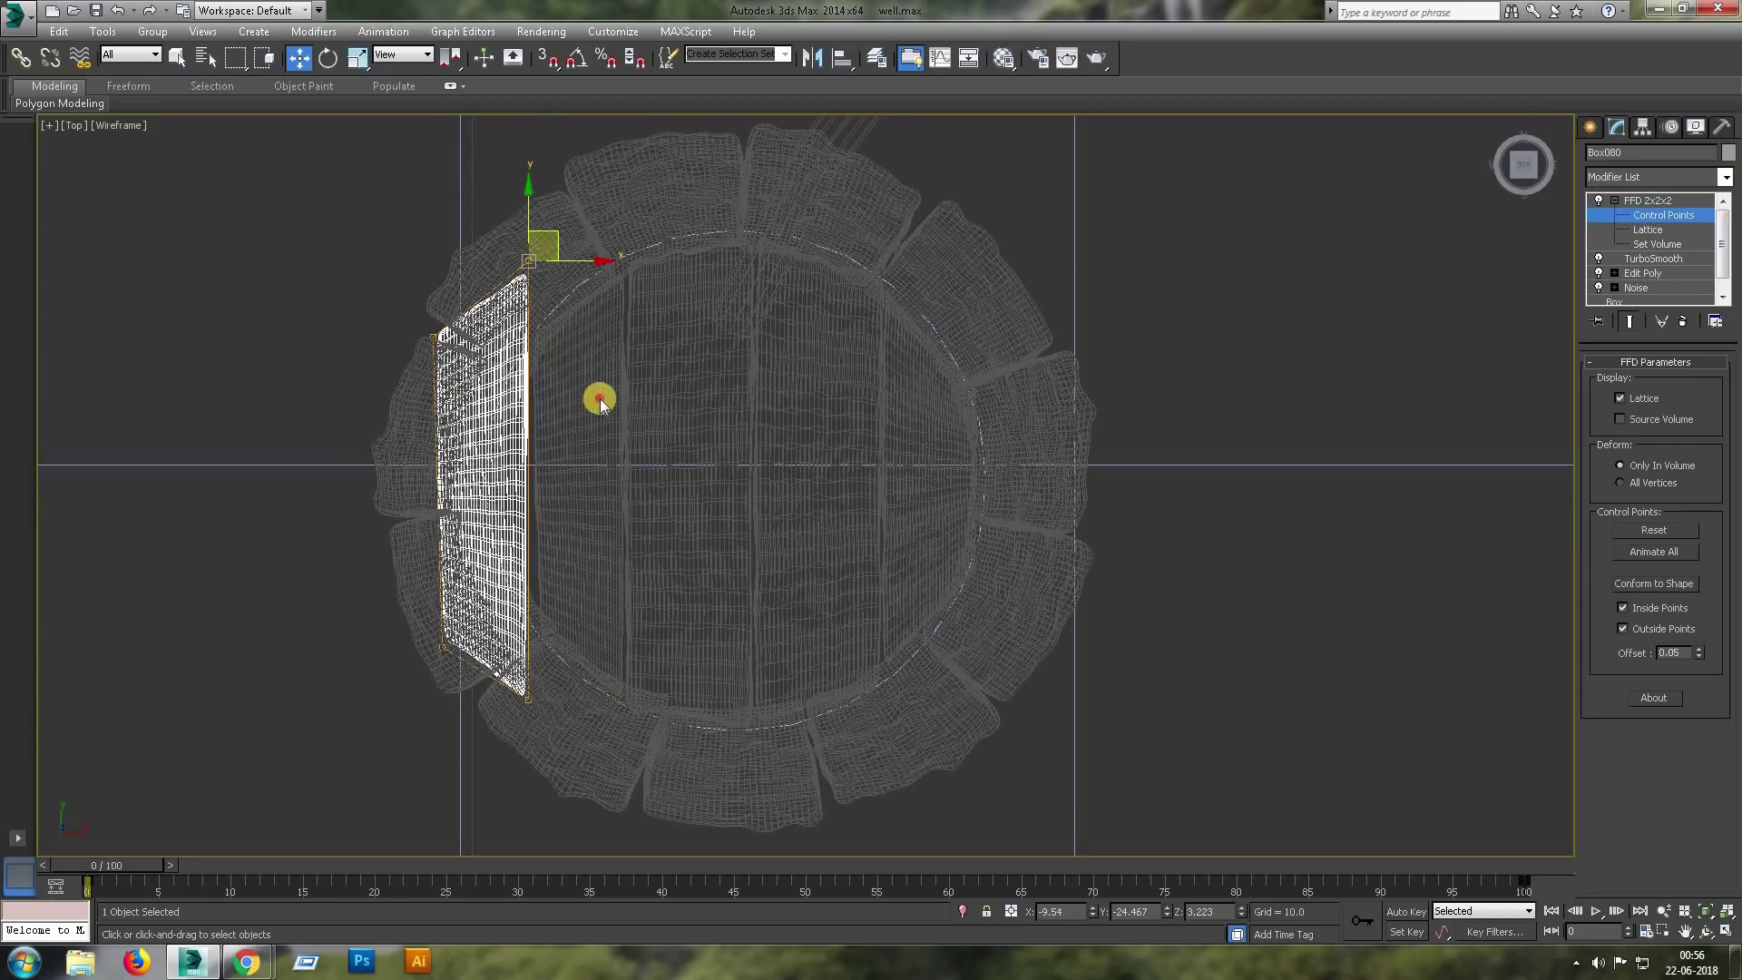
pyautogui.moveTo(507, 272)
pyautogui.mouseDown()
pyautogui.moveTo(510, 338)
pyautogui.moveTo(369, 374)
pyautogui.moveTo(517, 396)
pyautogui.mouseUp()
pyautogui.moveTo(571, 724); pyautogui.dragTo(583, 644, button='middle')
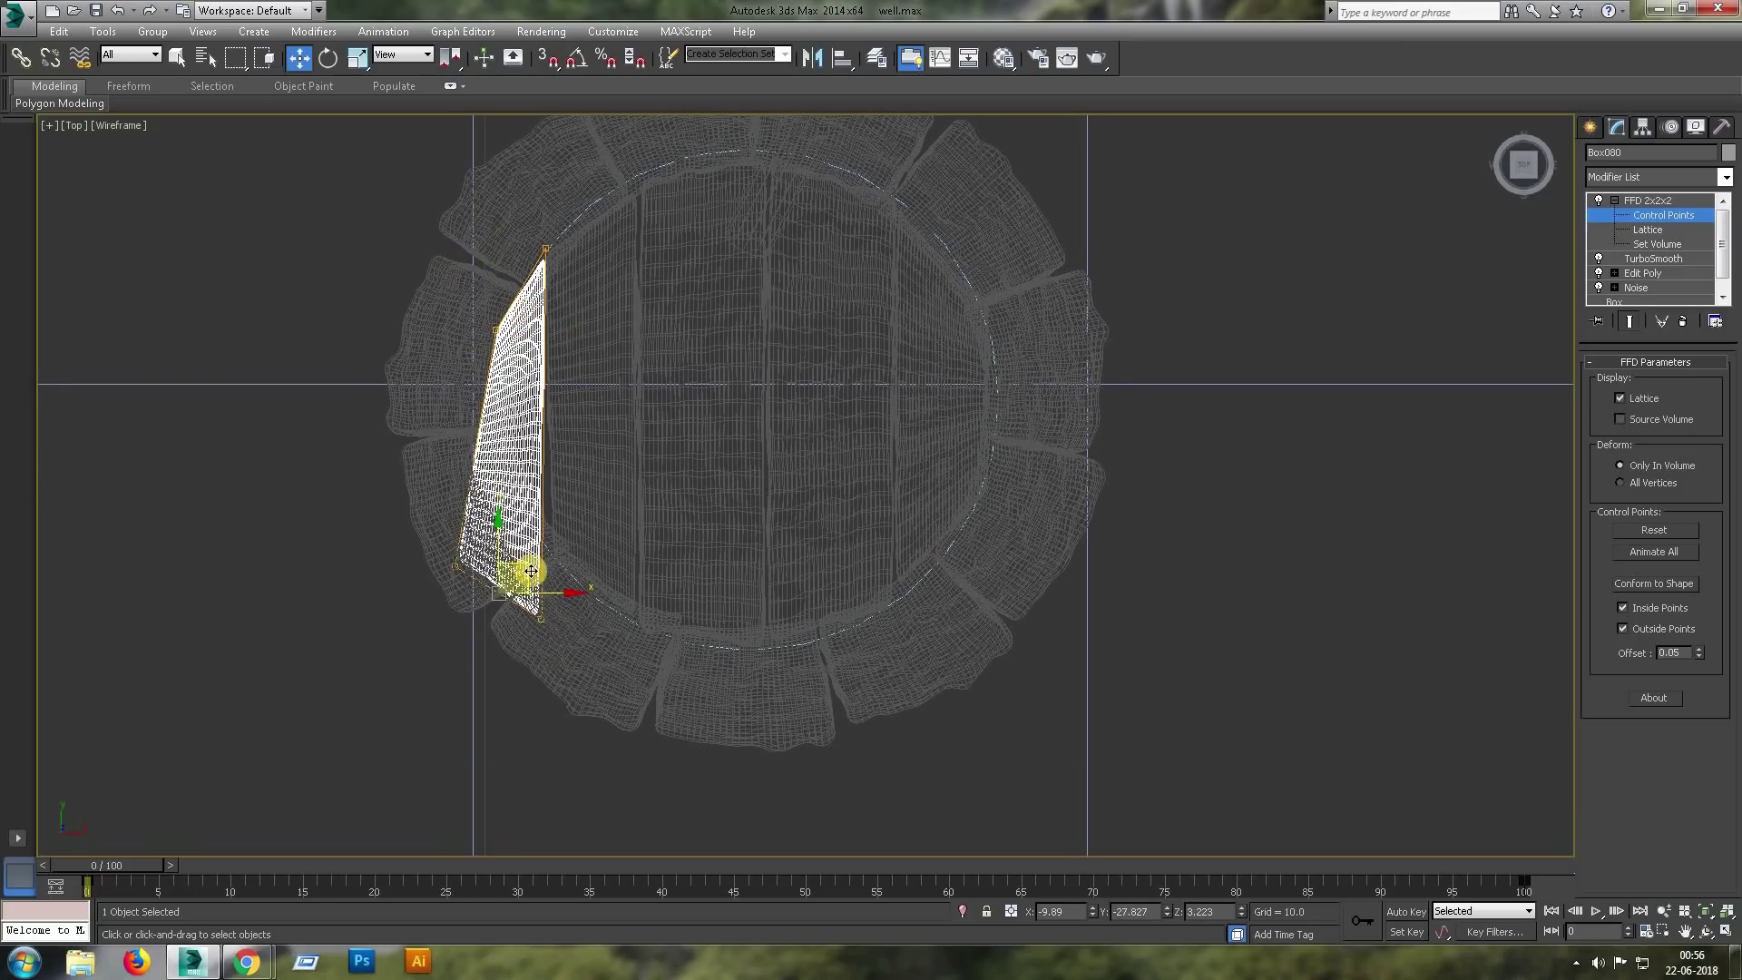
pyautogui.moveTo(531, 571); pyautogui.dragTo(533, 451)
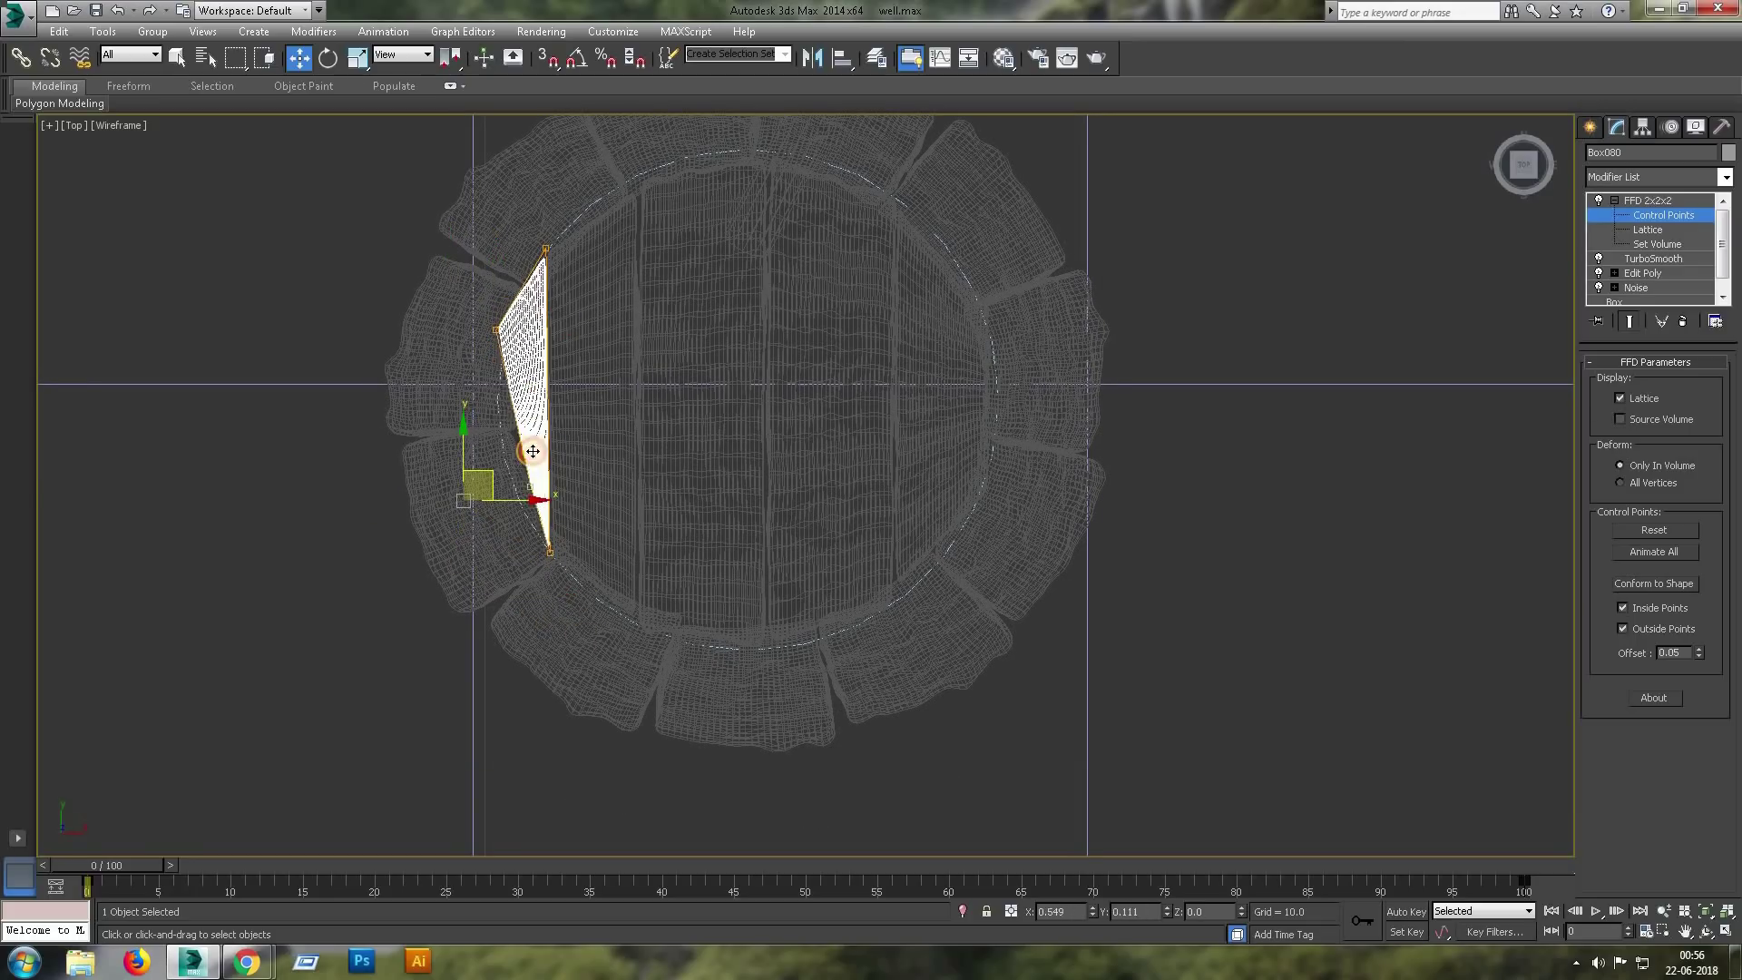
pyautogui.click(1686, 211)
# Lower the five panels to the bucket bottom and group them as Group002.
pyautogui.click(1424, 249)
pyautogui.click(917, 318)
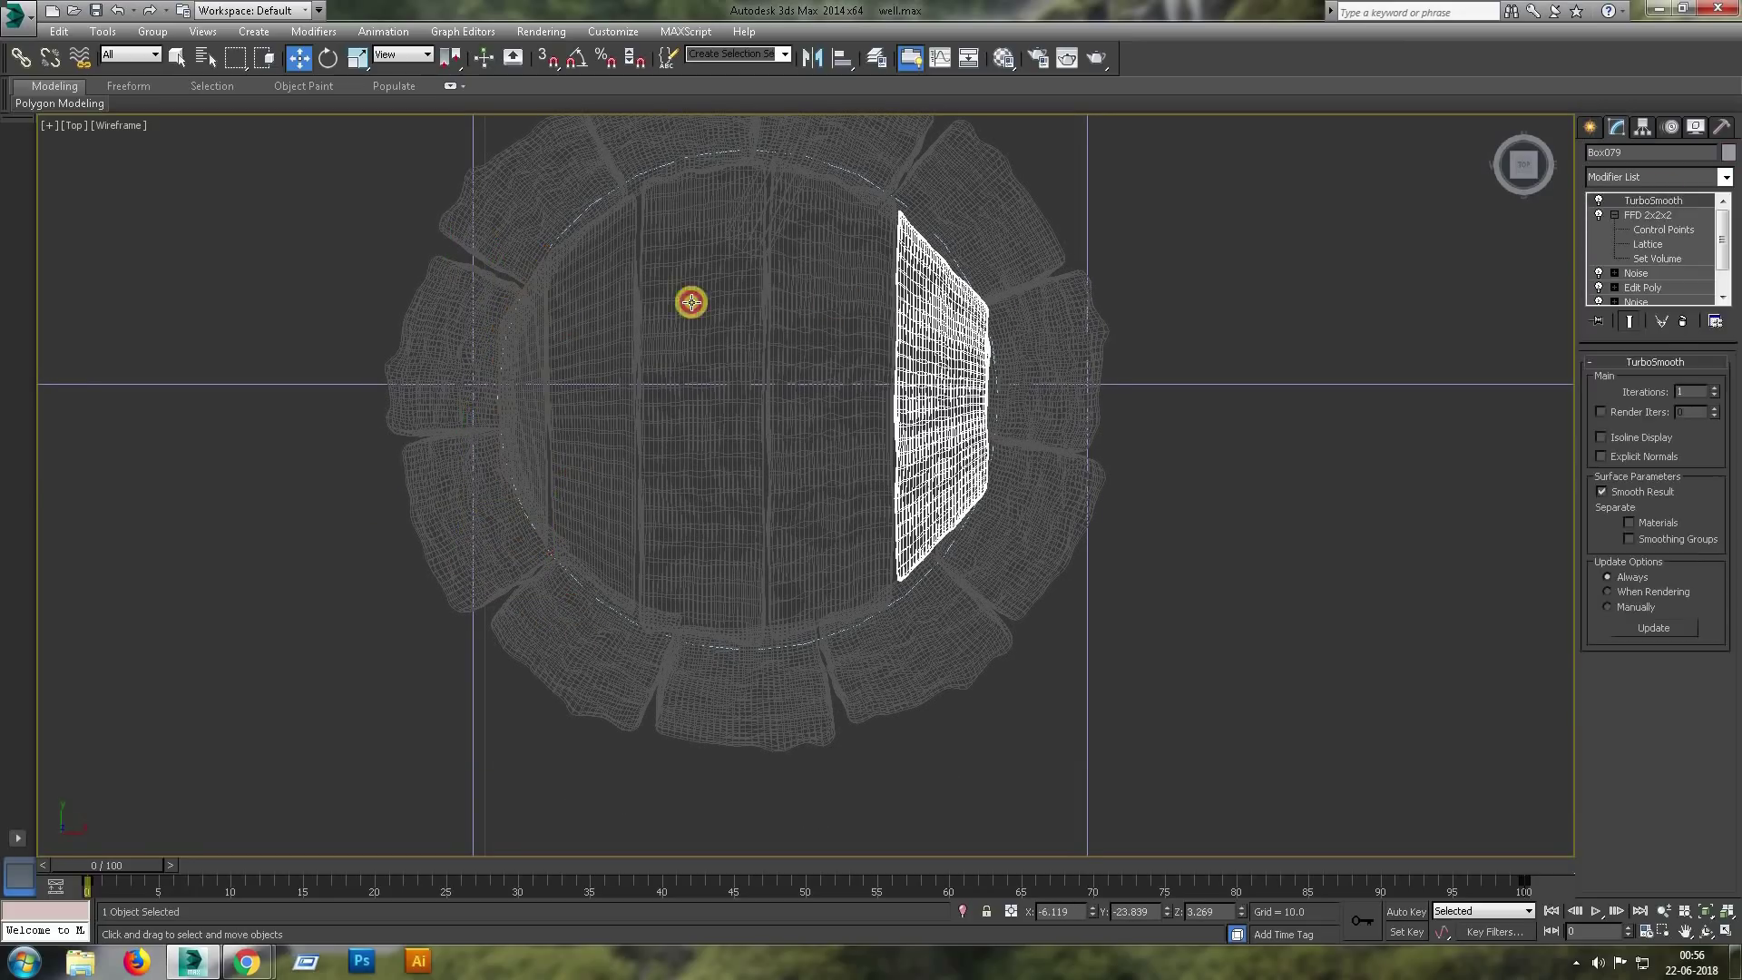
pyautogui.keyDown('ctrl'); pyautogui.click(691, 303); pyautogui.keyUp('ctrl')
pyautogui.keyDown('ctrl'); pyautogui.click(661, 342); pyautogui.keyUp('ctrl')
pyautogui.hotkey('alt', 'w')
pyautogui.hotkey('alt', 'w')
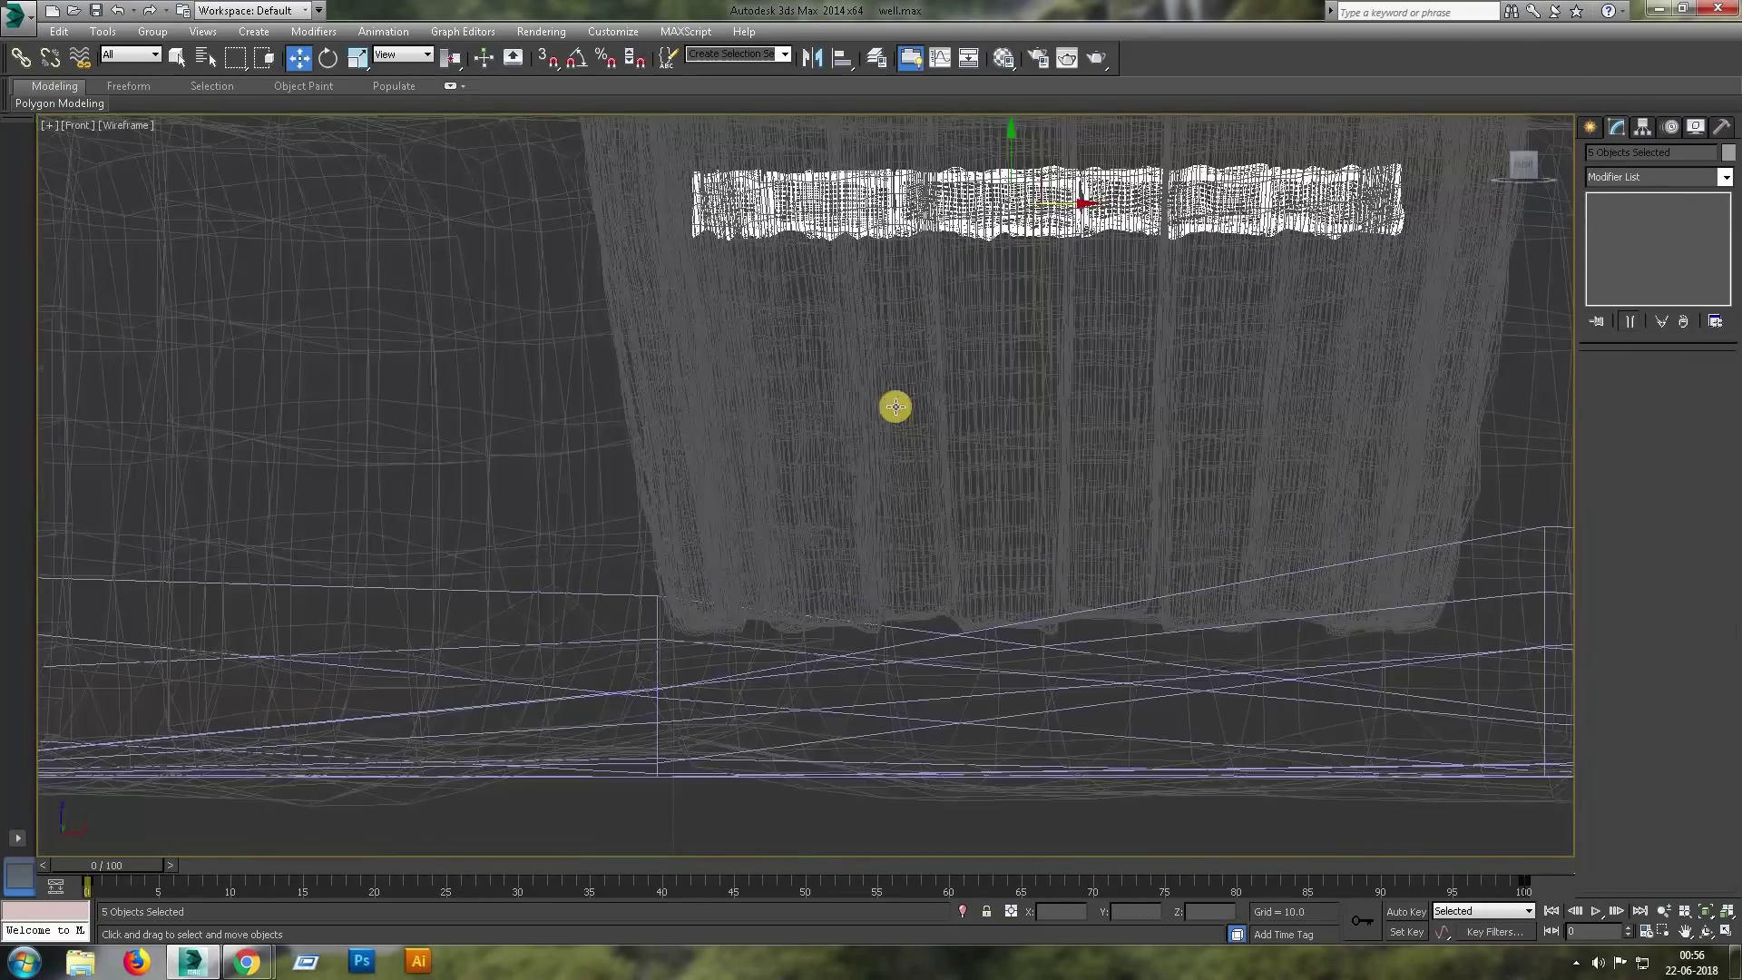
pyautogui.moveTo(1007, 141); pyautogui.dragTo(1007, 484)
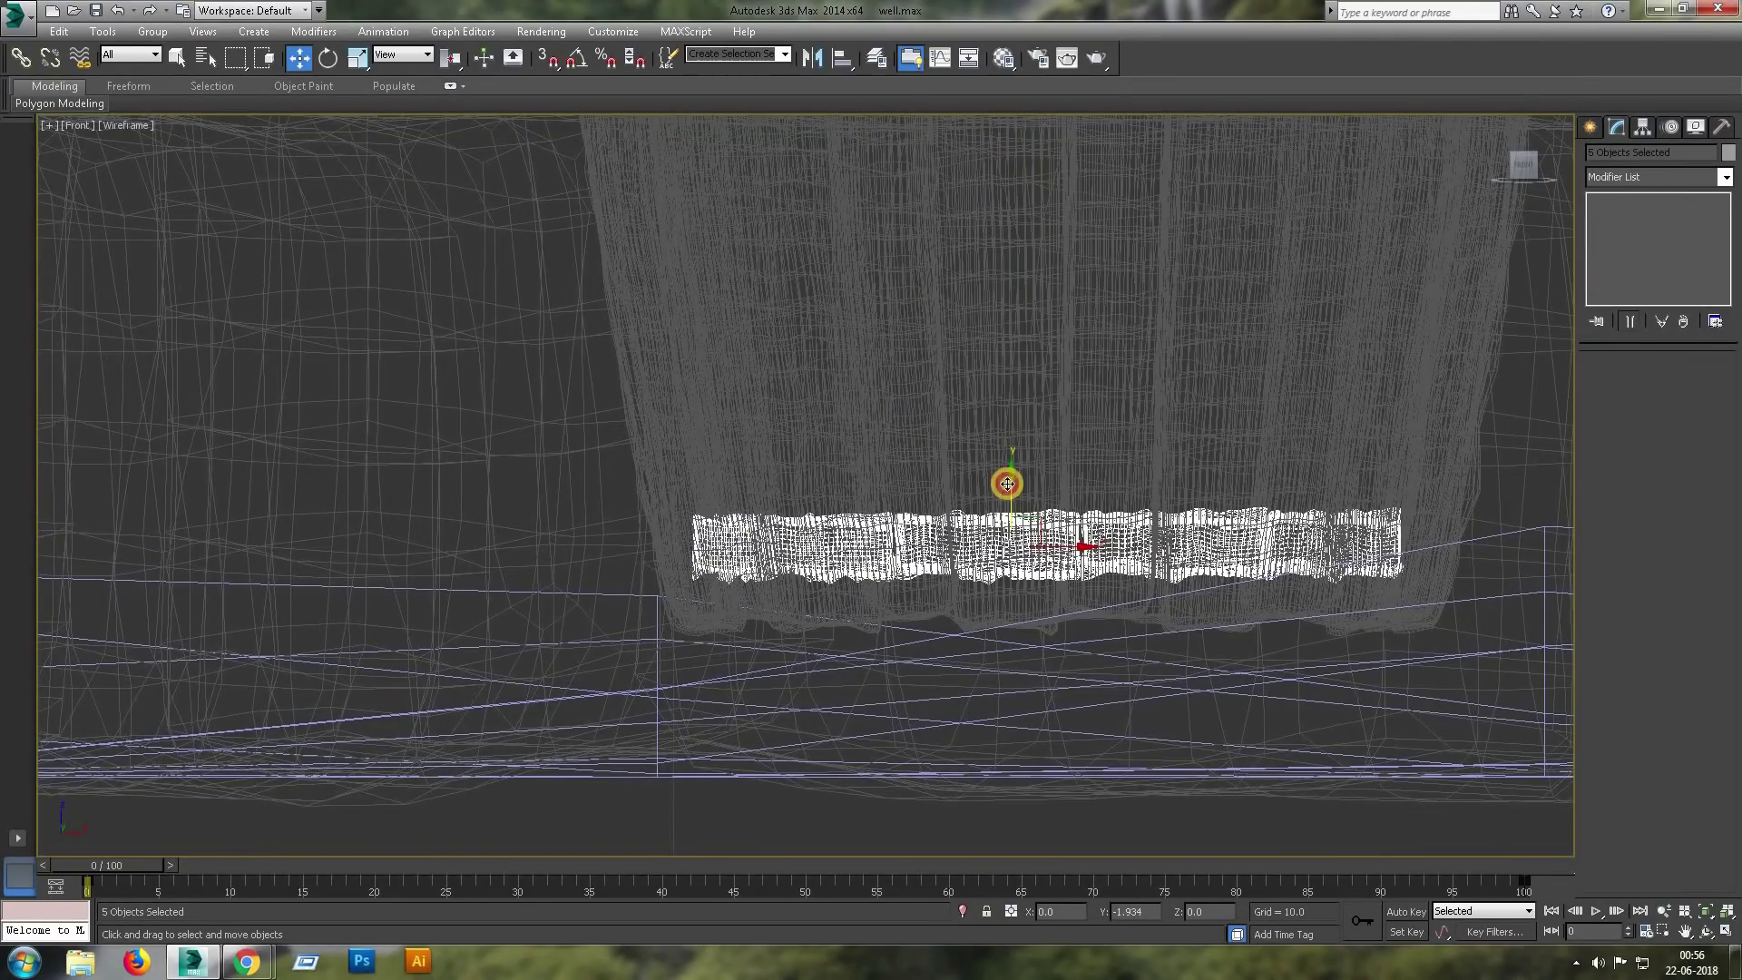
pyautogui.click(181, 56)
pyautogui.click(855, 510)
# Select the rope in the full-size top view.
pyautogui.hotkey('alt', 'w')
pyautogui.hotkey('alt', 'w')
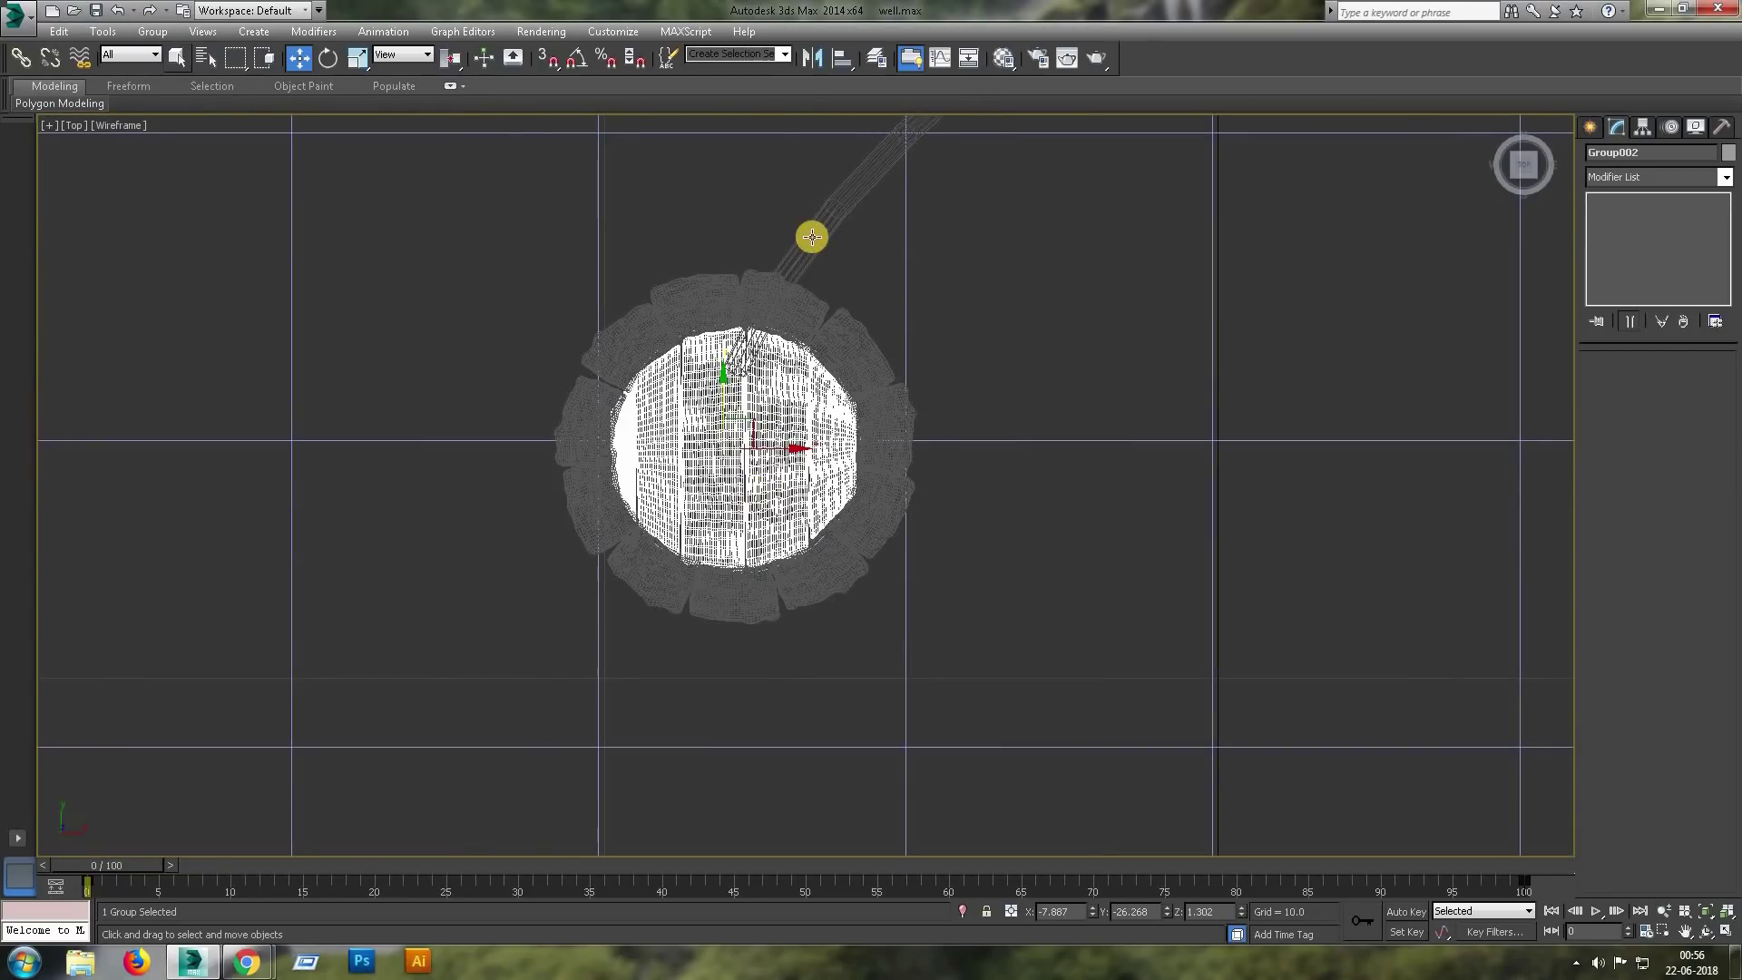
pyautogui.click(812, 237)
pyautogui.hotkey('alt', 'w')
pyautogui.hotkey('alt', 'w')
# Move the rope's end vertex down to the bucket rim and bend its tangent downward.
pyautogui.click(1631, 218)
pyautogui.moveTo(548, 451)
pyautogui.mouseDown()
pyautogui.moveTo(463, 397)
pyautogui.moveTo(581, 395)
pyautogui.mouseUp()
pyautogui.scroll(-4, 608, 585)
pyautogui.moveTo(610, 474); pyautogui.dragTo(640, 585)
pyautogui.scroll(4, 724, 586)
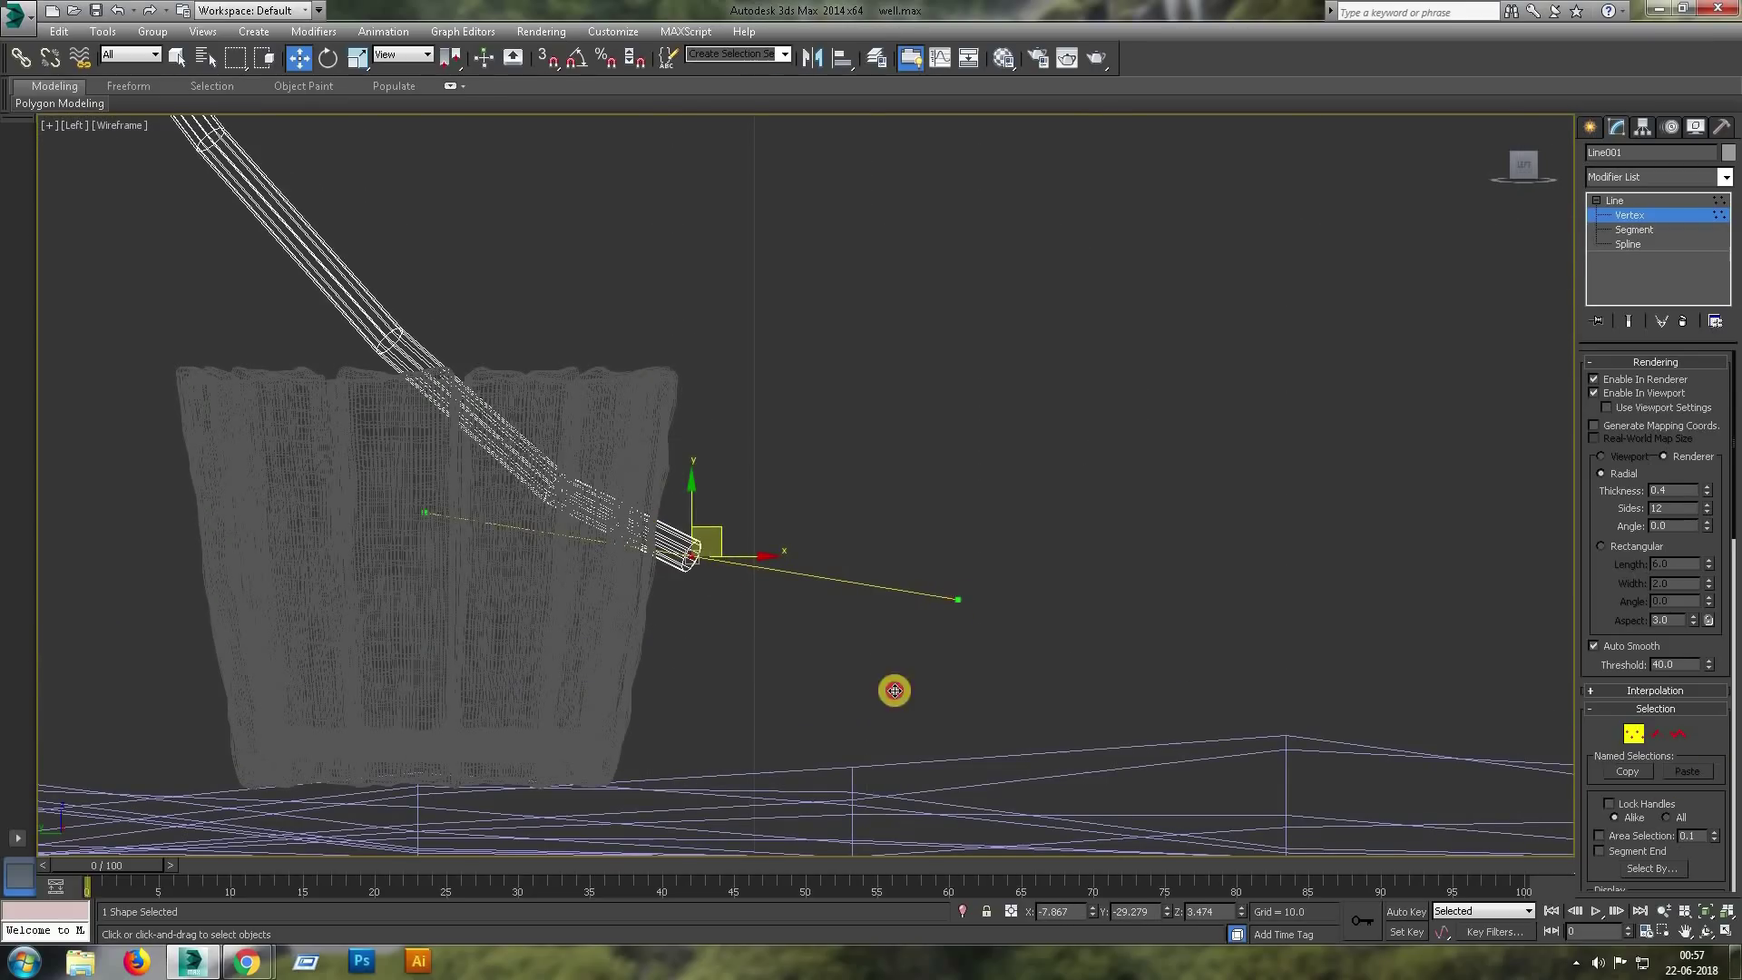
pyautogui.moveTo(958, 599); pyautogui.dragTo(633, 835)
# Refine a new vertex on the rope and curve it into an S-shape.
pyautogui.scroll(-4, 1710, 682)
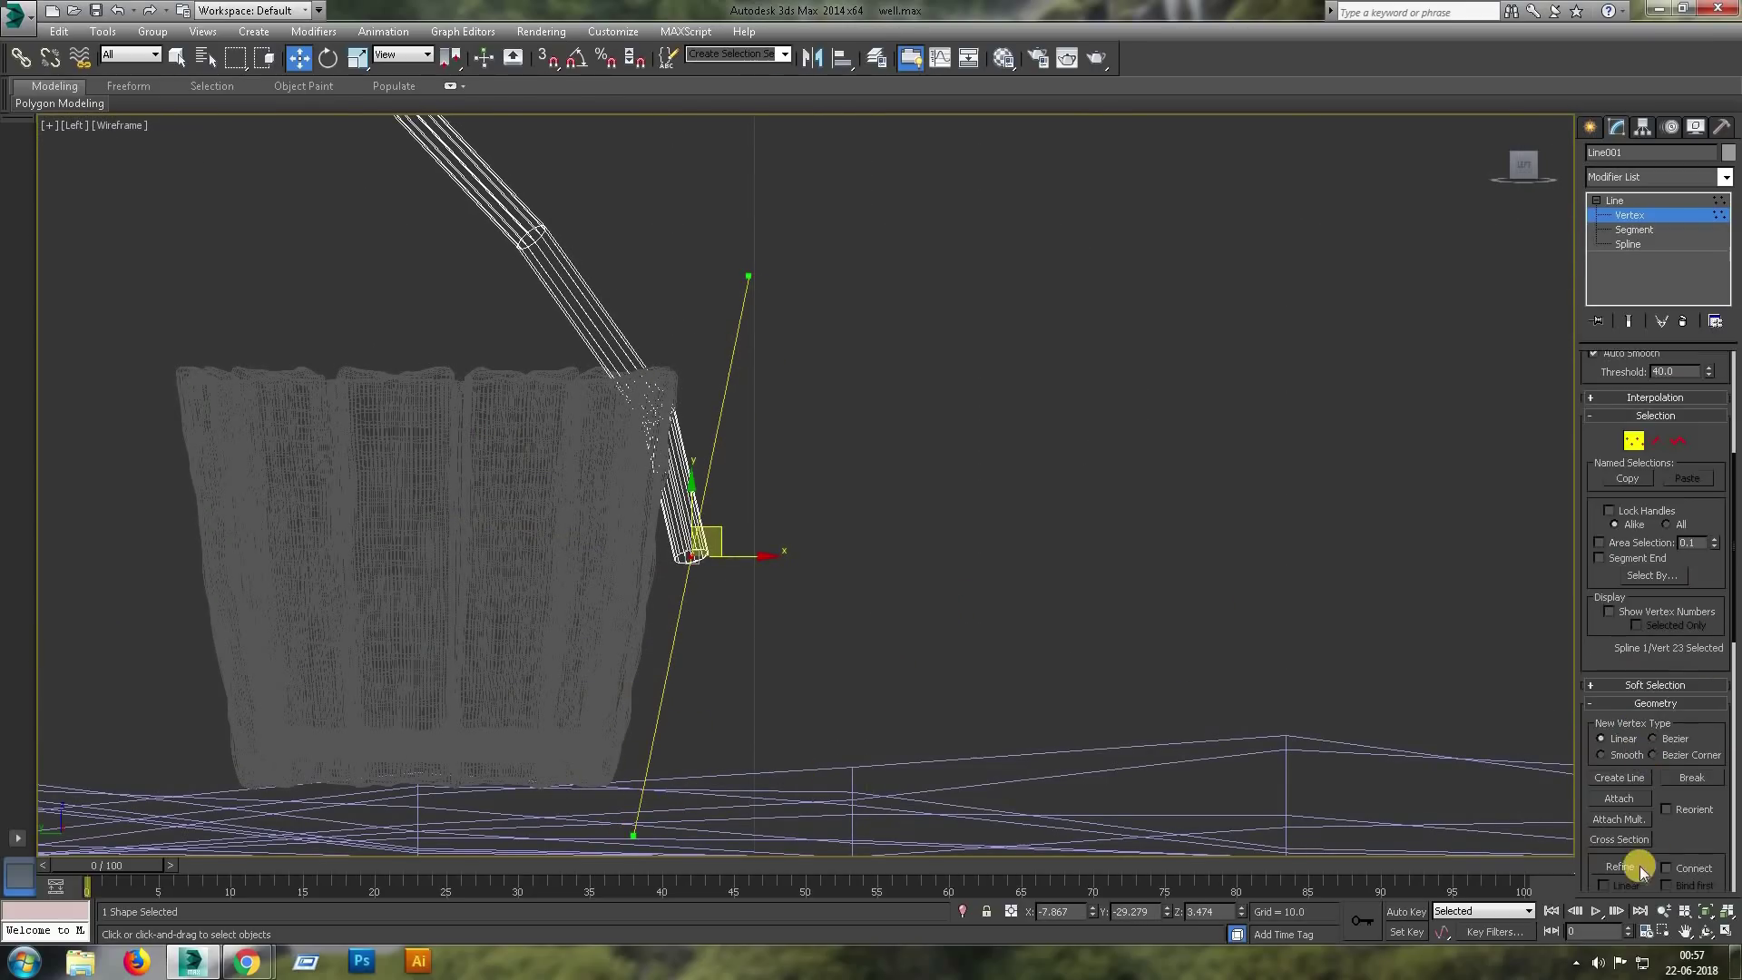
pyautogui.scroll(-2, 686, 584)
pyautogui.scroll(-3, 617, 527)
pyautogui.click(542, 440)
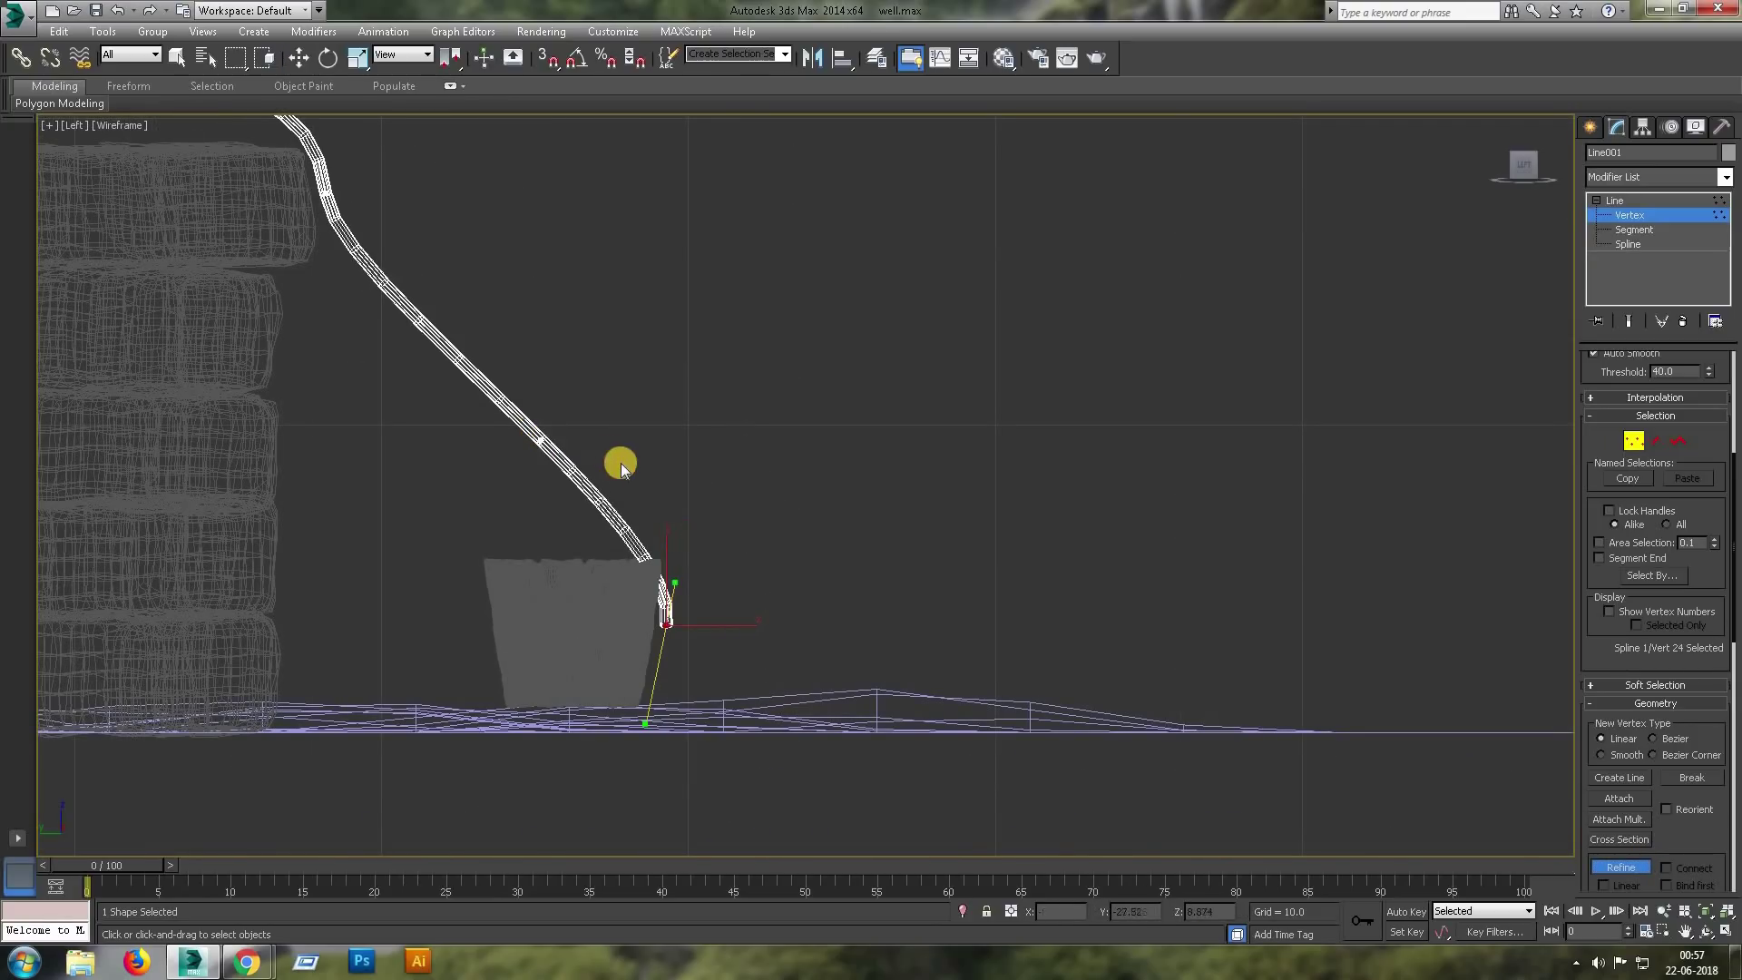
pyautogui.rightClick(622, 482)
pyautogui.press('w')
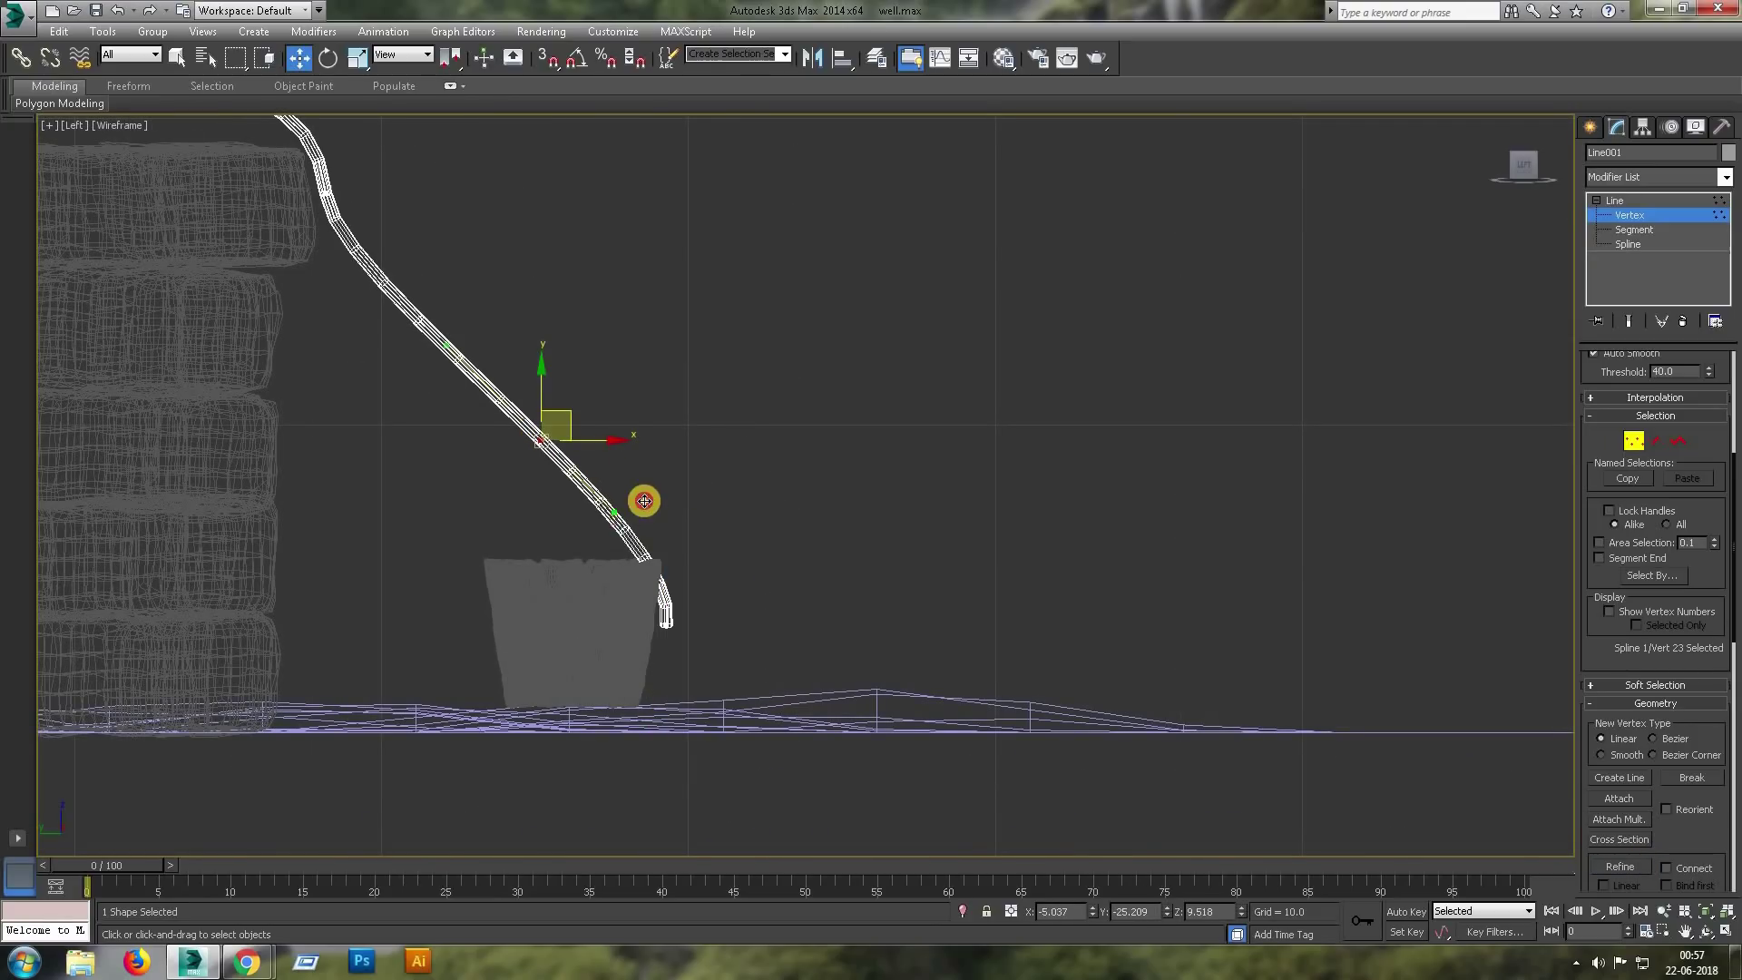
pyautogui.moveTo(644, 501); pyautogui.dragTo(656, 492)
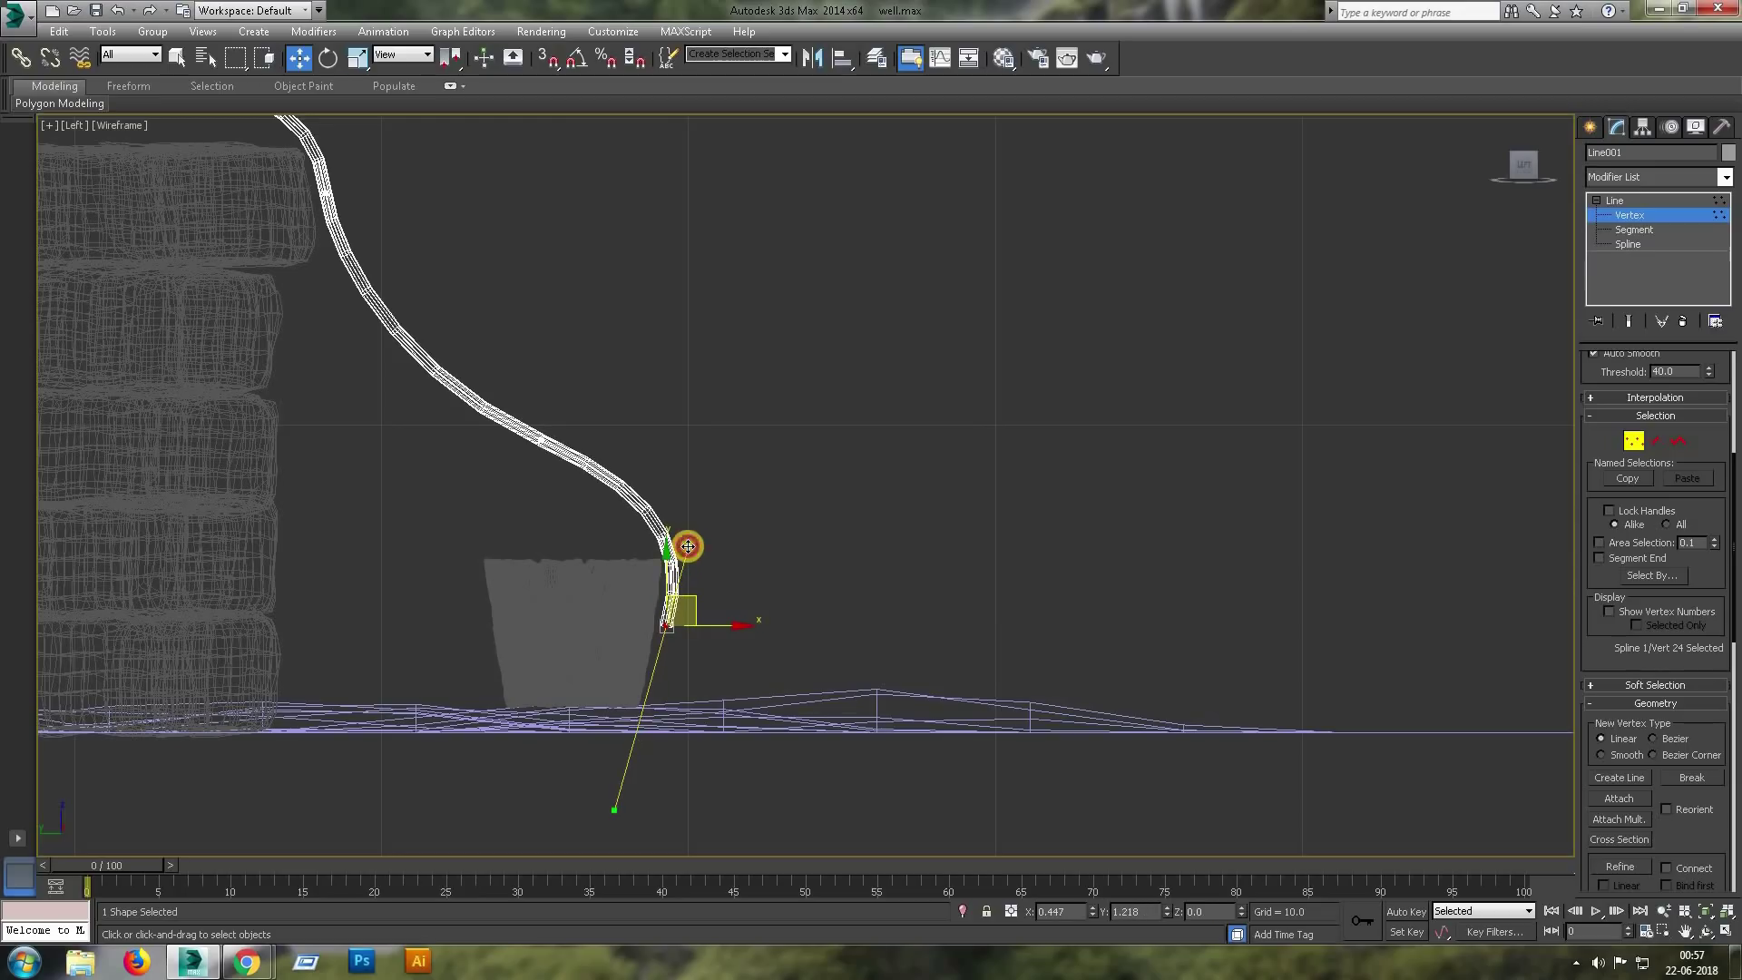
pyautogui.moveTo(696, 595); pyautogui.dragTo(696, 602)
# Rotate an upper rope vertex so the rope bends further right.
pyautogui.moveTo(350, 223); pyautogui.dragTo(314, 181)
pyautogui.press('e')
pyautogui.moveTo(373, 148); pyautogui.dragTo(482, 287, button='middle')
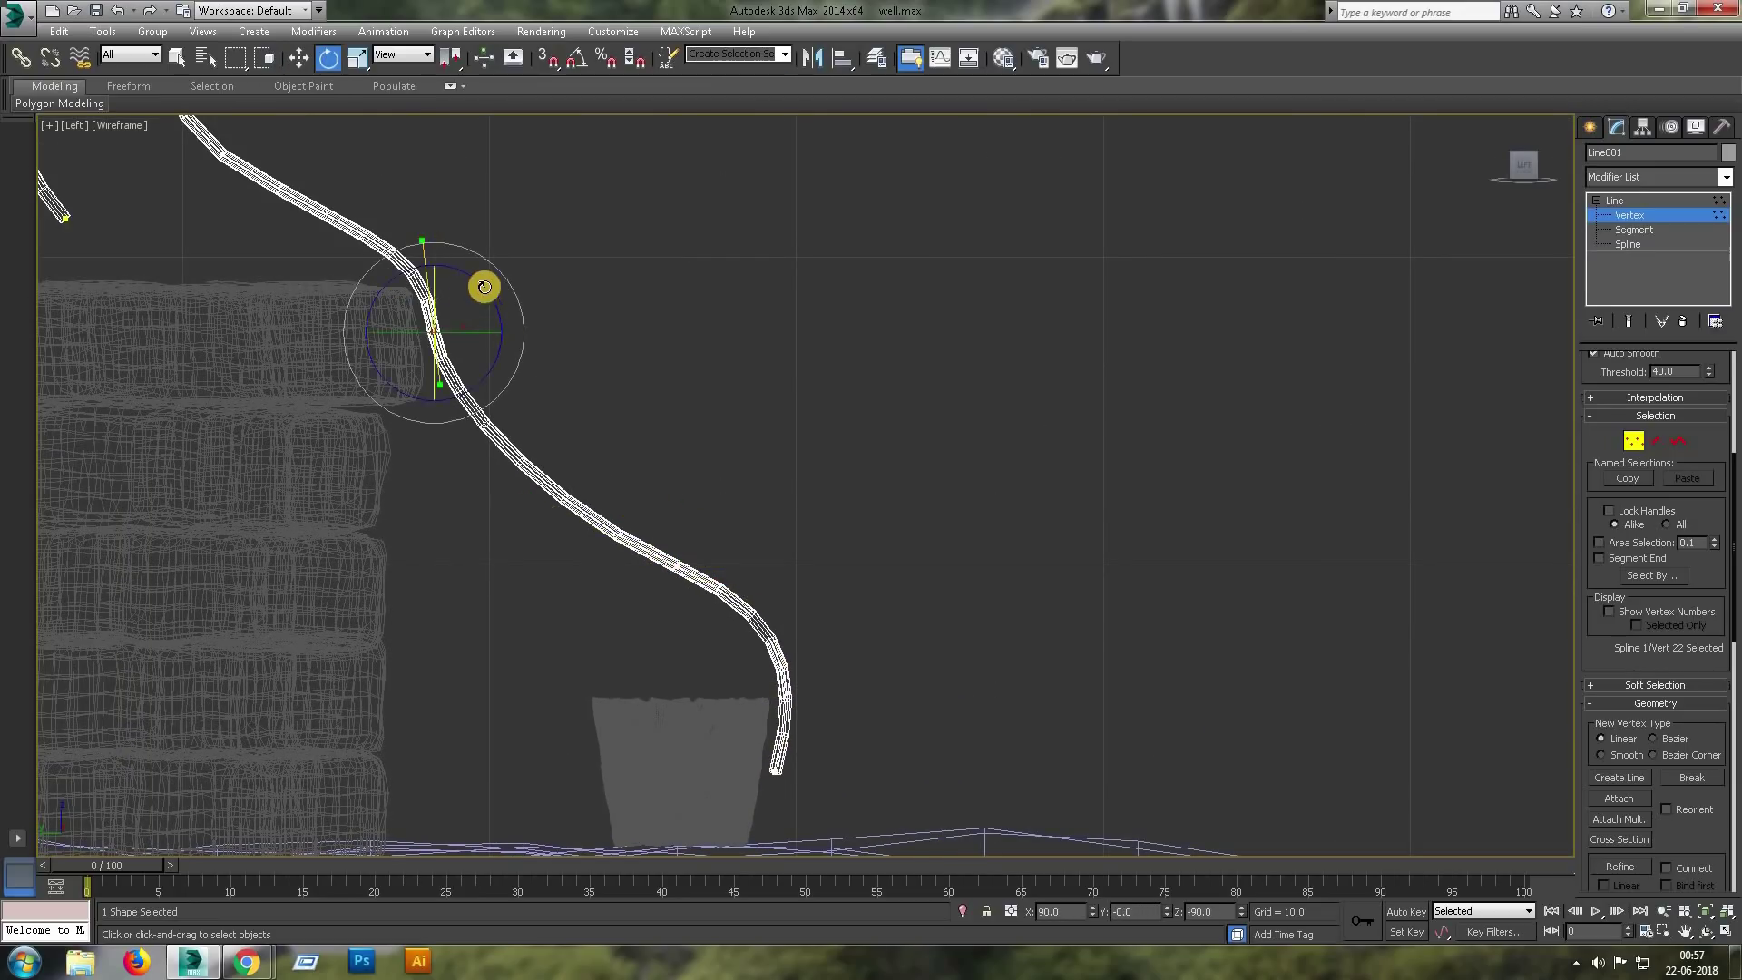
pyautogui.moveTo(484, 287); pyautogui.dragTo(451, 268)
pyautogui.press('w')
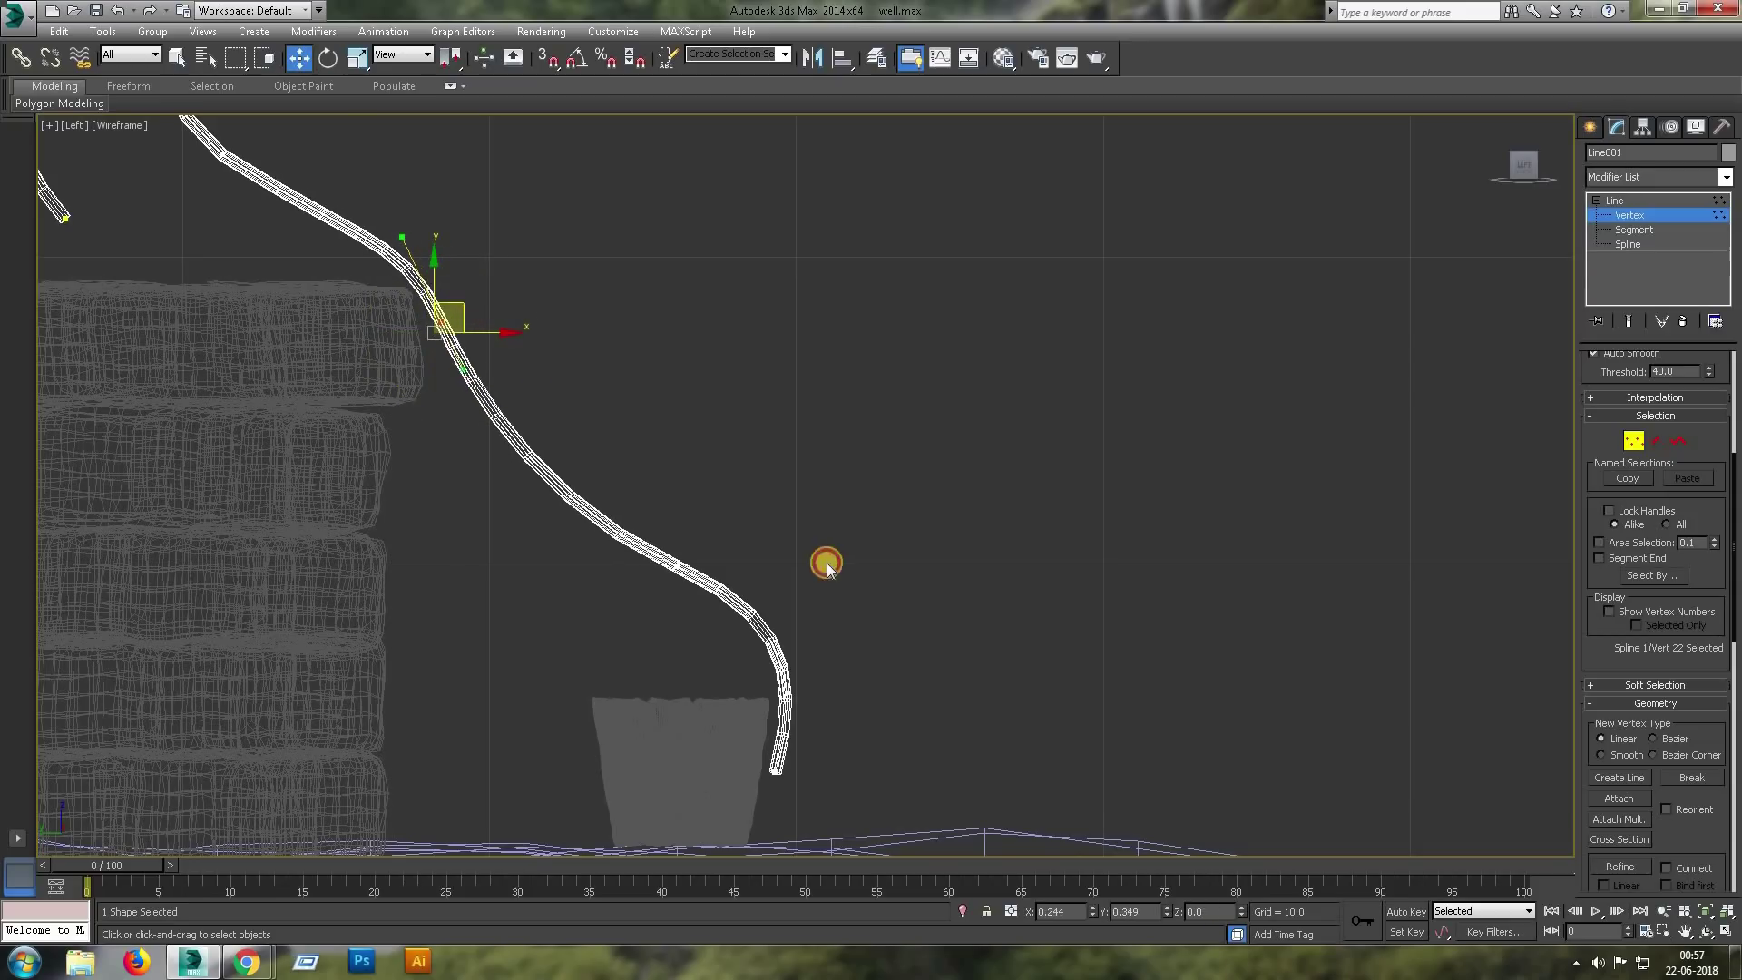
pyautogui.click(826, 565)
# Reshape the rope's upper curve in the front view.
pyautogui.moveTo(827, 776); pyautogui.dragTo(721, 520, button='middle')
pyautogui.moveTo(610, 406); pyautogui.dragTo(599, 422)
pyautogui.hotkey('alt', 'w')
pyautogui.hotkey('alt', 'w')
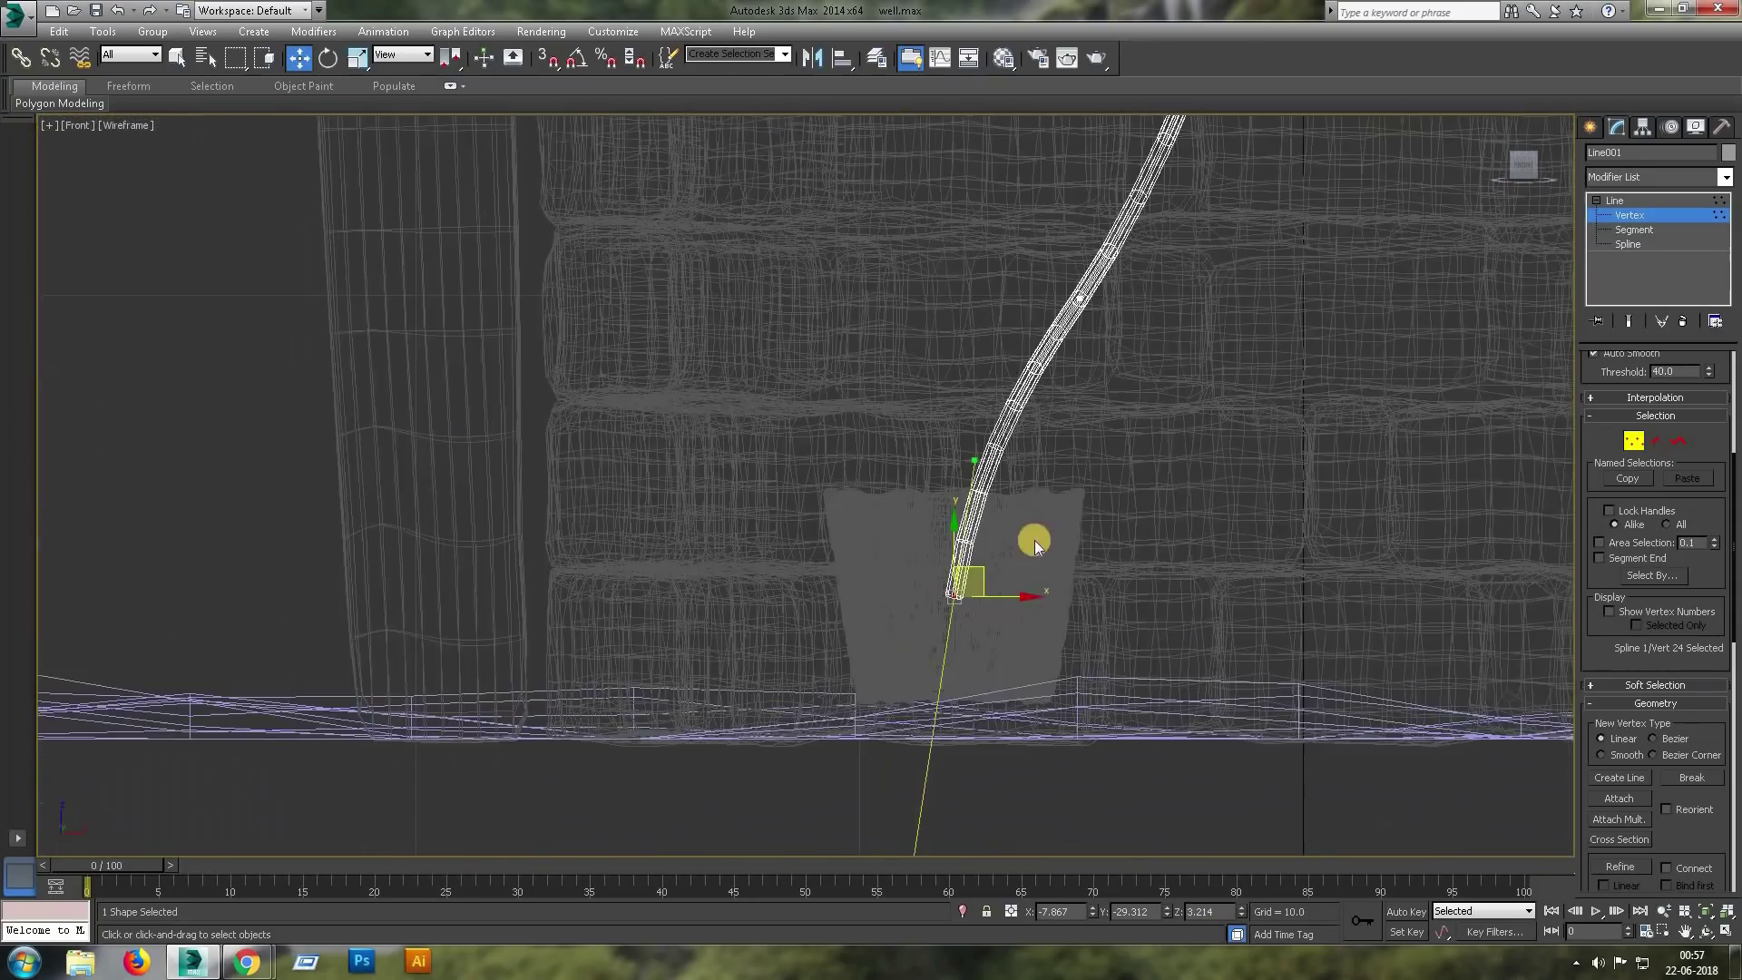
pyautogui.scroll(-3, 1035, 533)
pyautogui.scroll(2, 1105, 482)
pyautogui.moveTo(1112, 459); pyautogui.dragTo(1041, 527, button='middle')
pyautogui.click(1050, 369)
pyautogui.moveTo(1050, 370); pyautogui.dragTo(1083, 352)
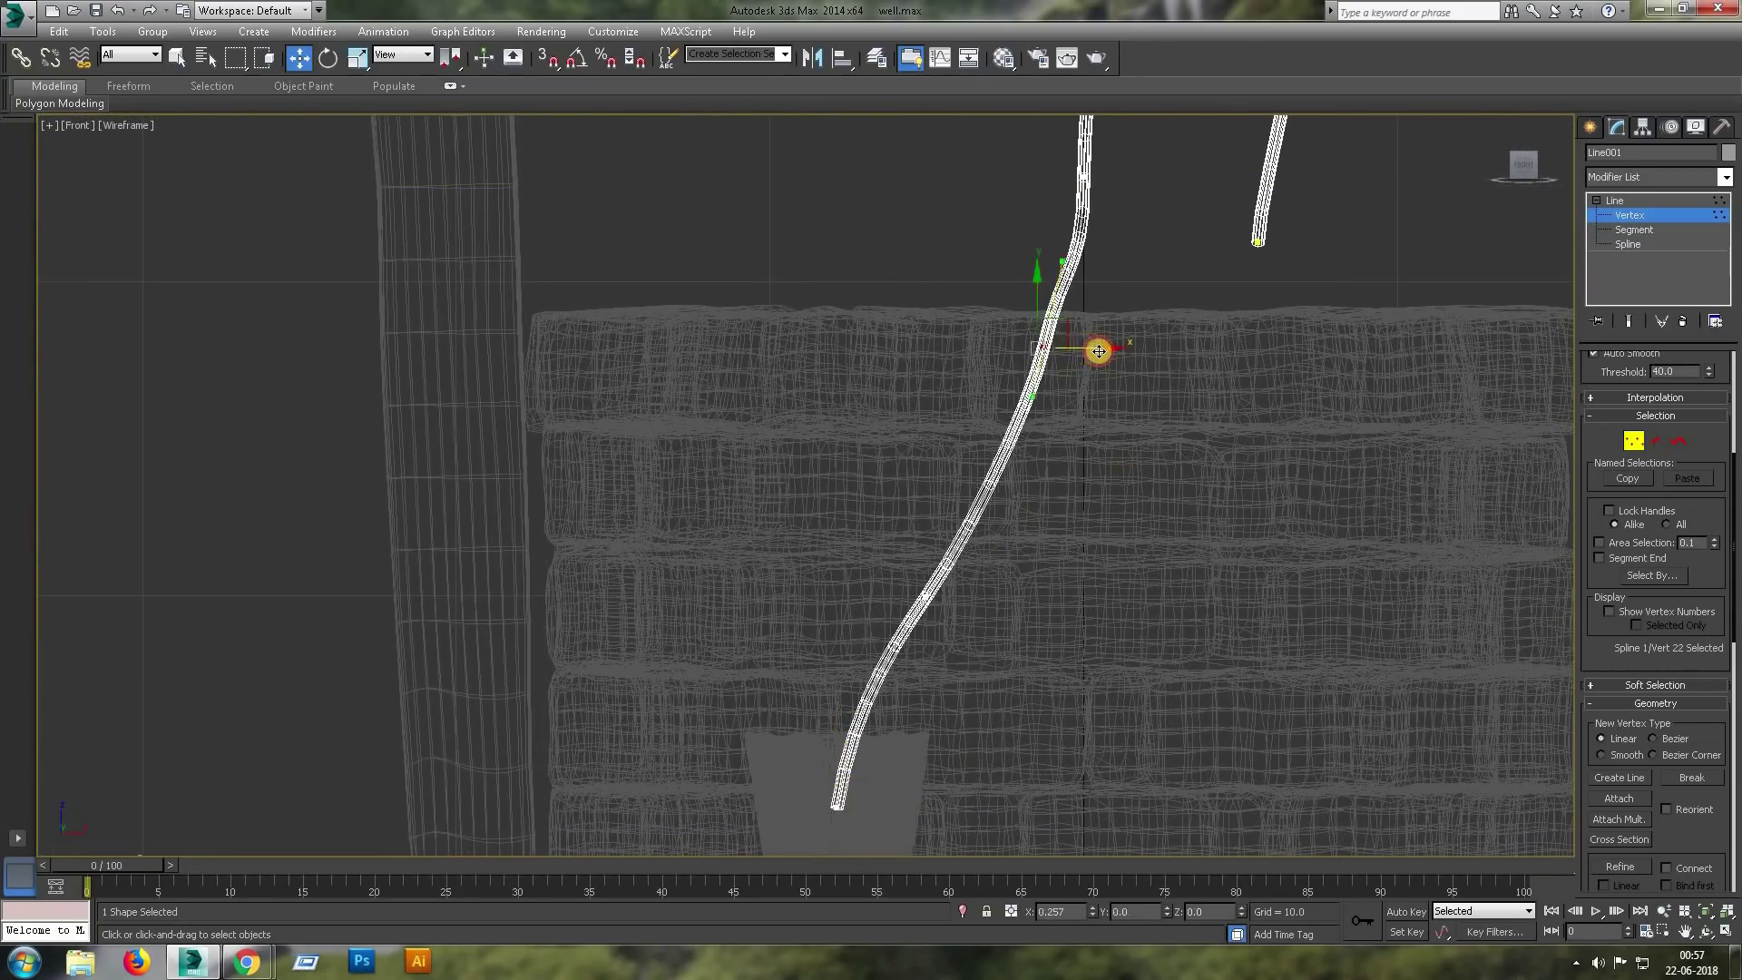
pyautogui.click(1624, 200)
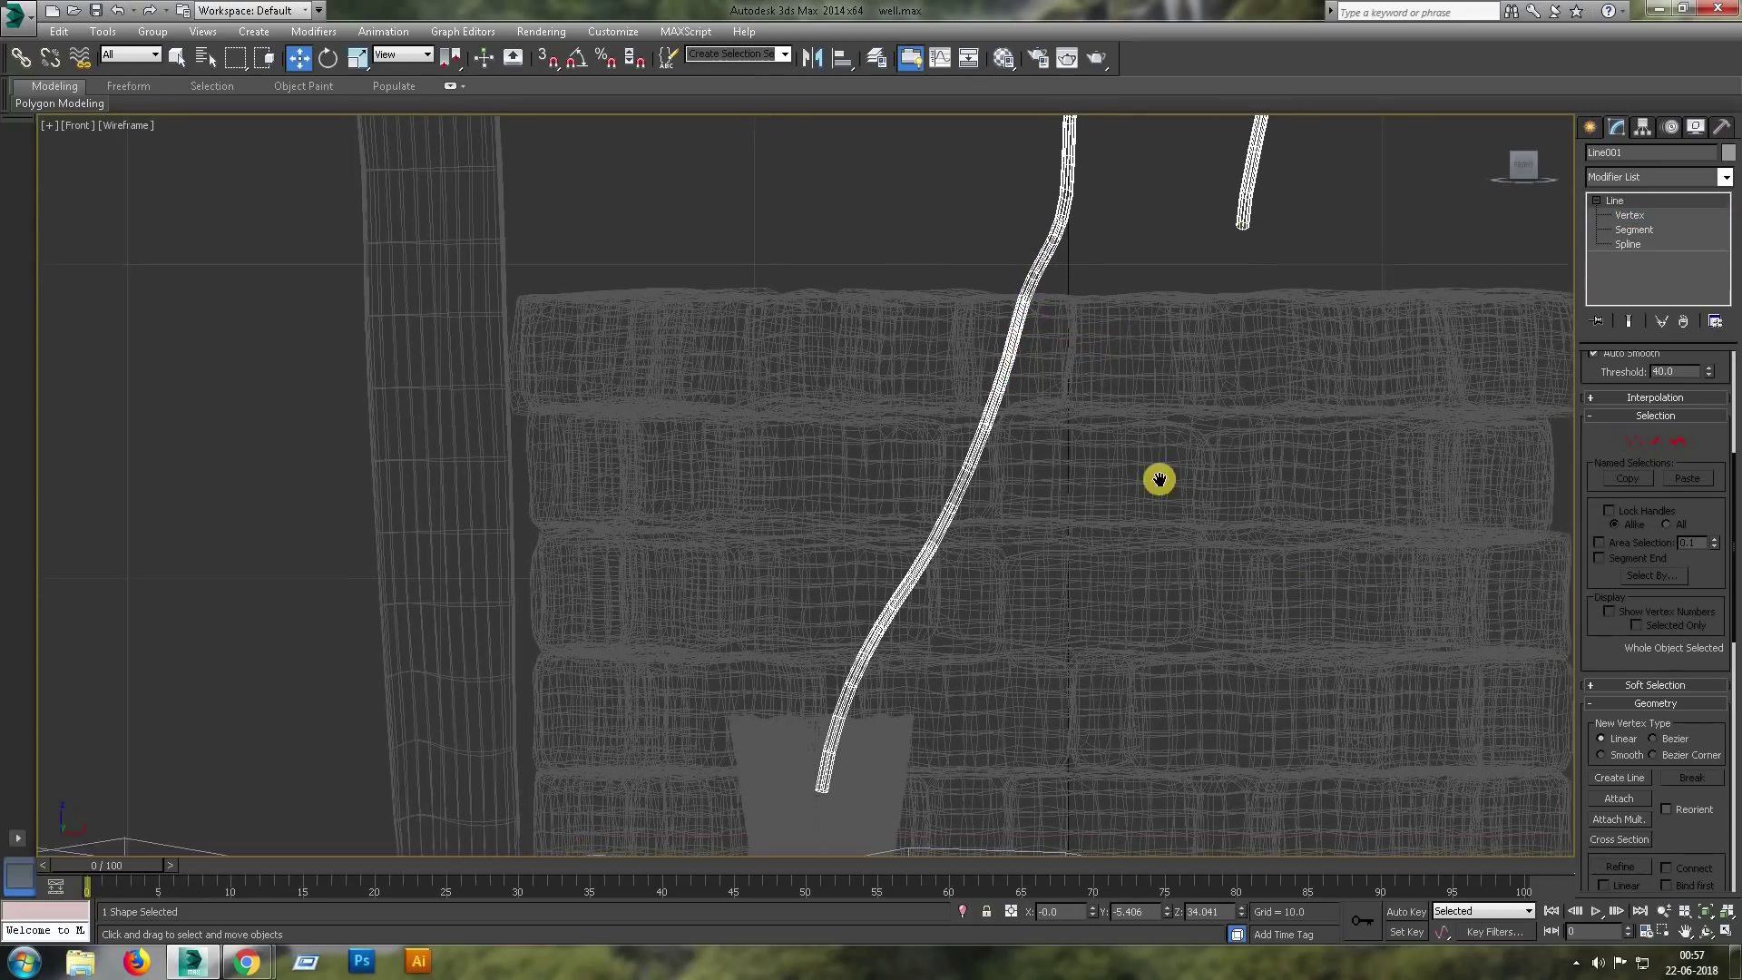
# Pick the Circle shape tool with the front view maximised.
pyautogui.moveTo(1159, 478); pyautogui.dragTo(1134, 399, button='middle')
pyautogui.click(1590, 127)
pyautogui.click(1622, 275)
pyautogui.hotkey('alt', 'w')
pyautogui.hotkey('alt', 'w')
pyautogui.scroll(-5, 906, 470)
# Draw a thin-tubed circle around the bucket, convert it to an editable spline, and delete its upper half.
pyautogui.scroll(7, 906, 470)
pyautogui.moveTo(828, 440); pyautogui.dragTo(1071, 546)
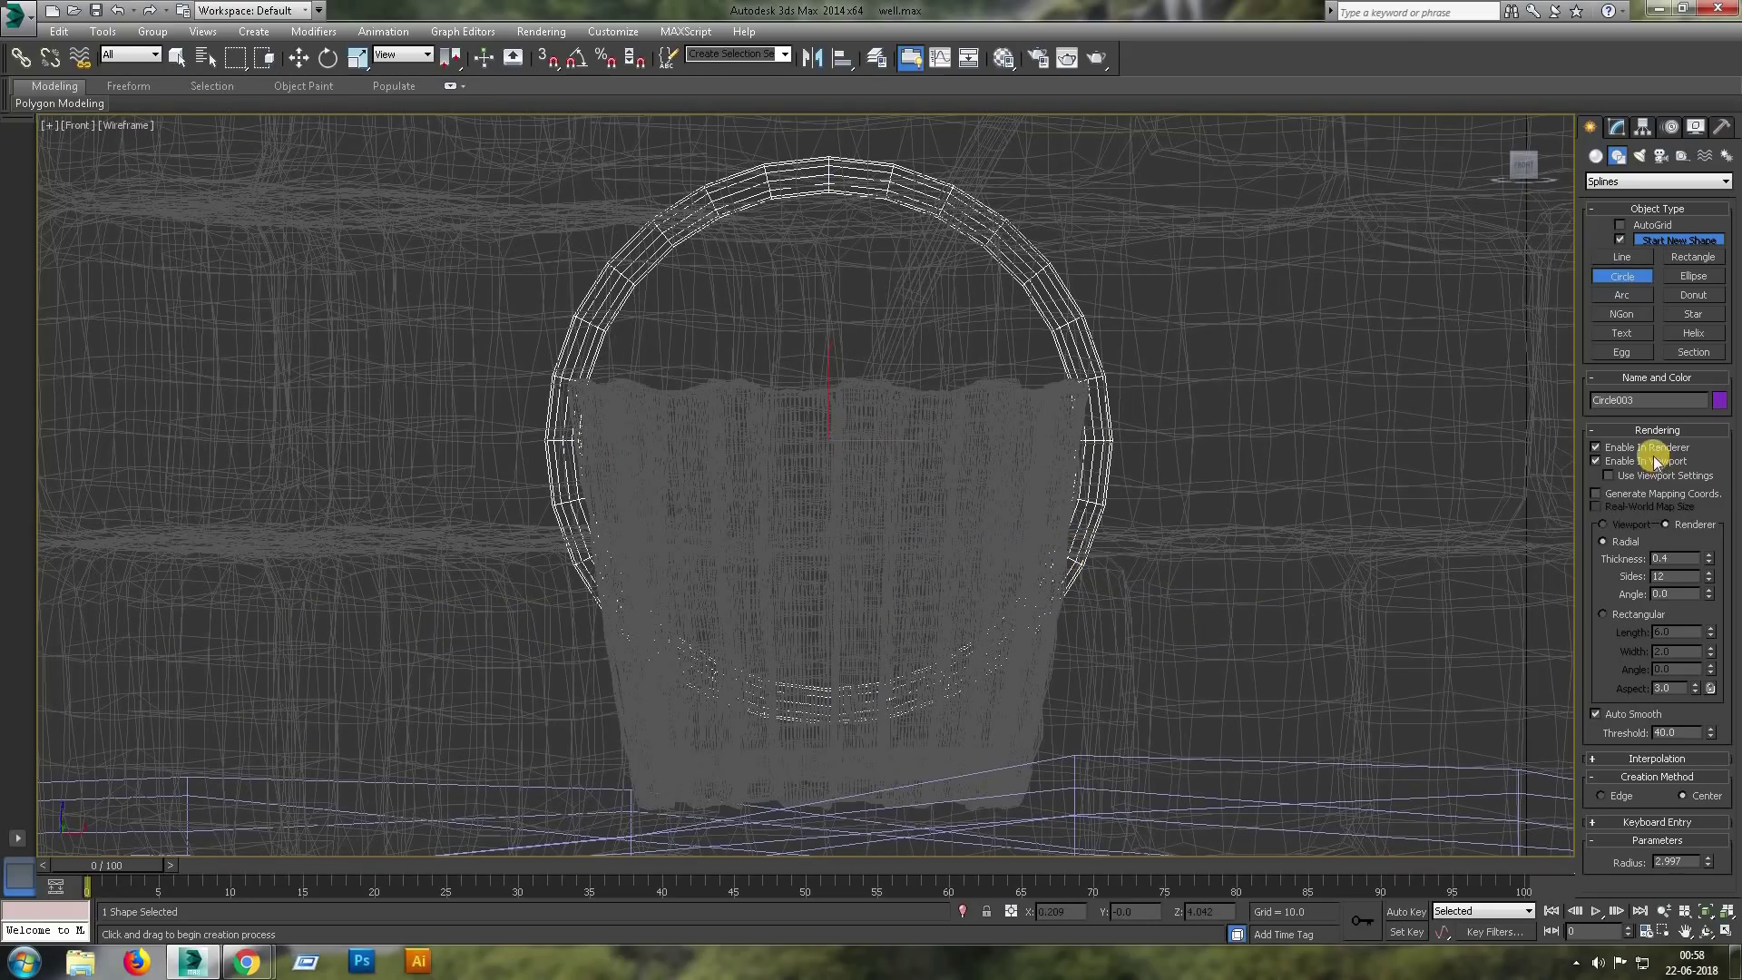
pyautogui.moveTo(1706, 563); pyautogui.dragTo(1726, 588)
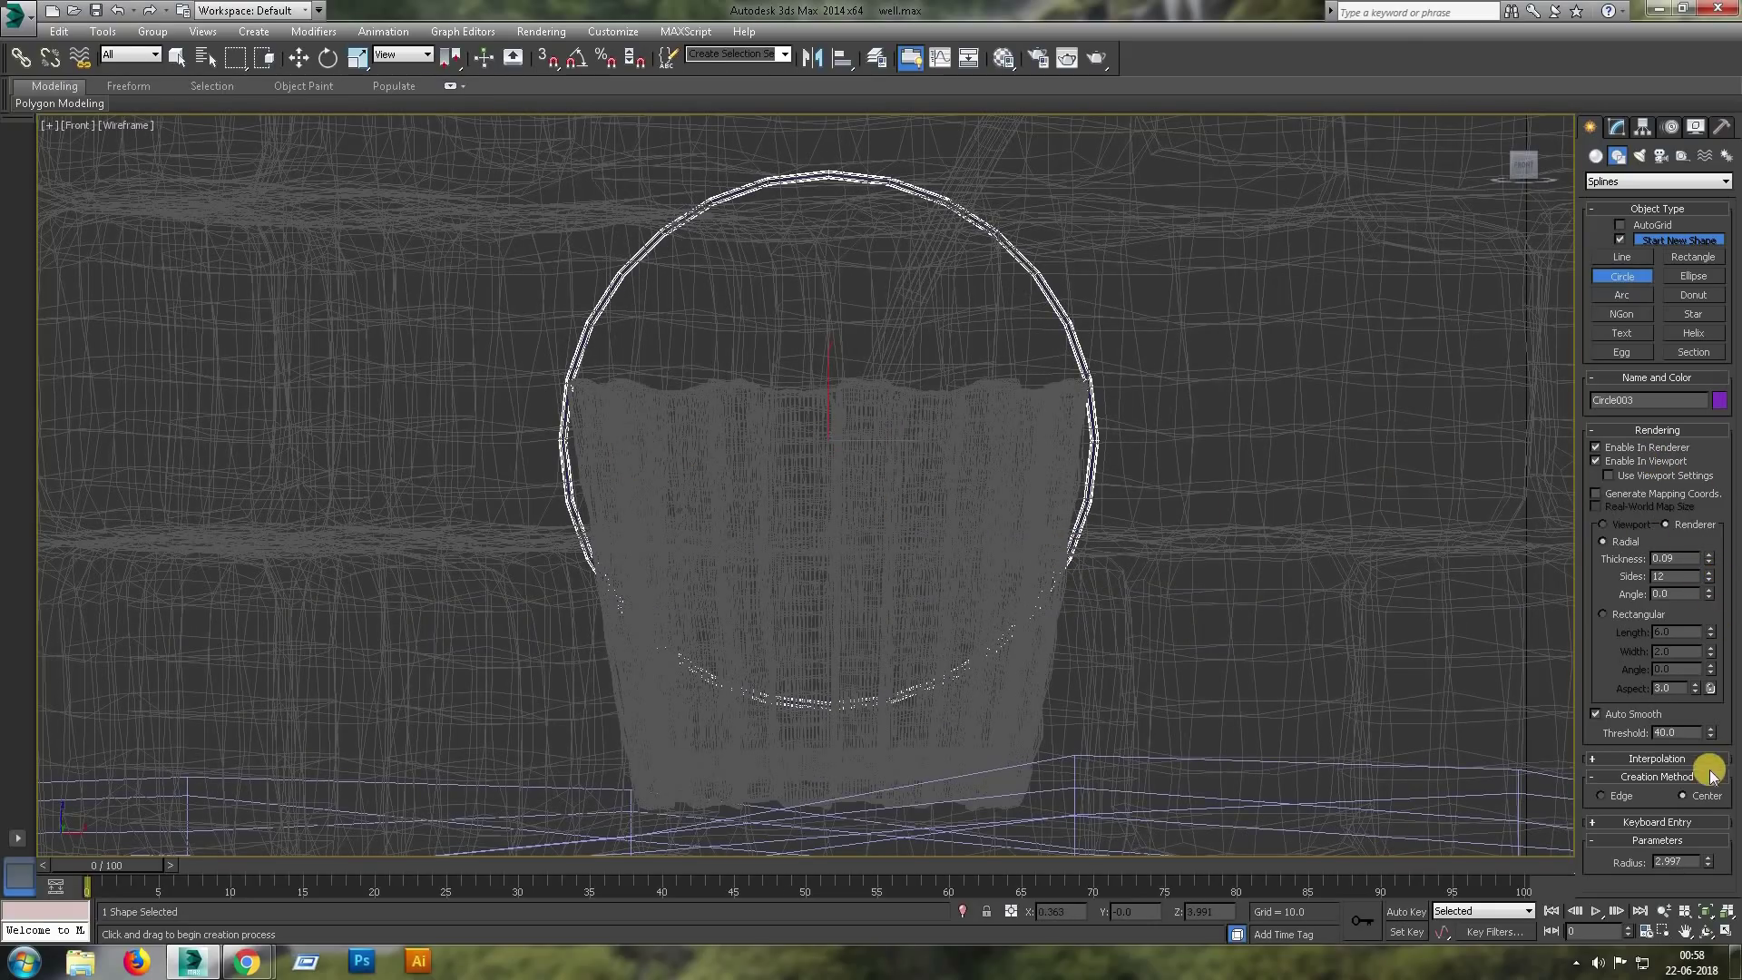
pyautogui.rightClick(1295, 350)
pyautogui.rightClick(1275, 458)
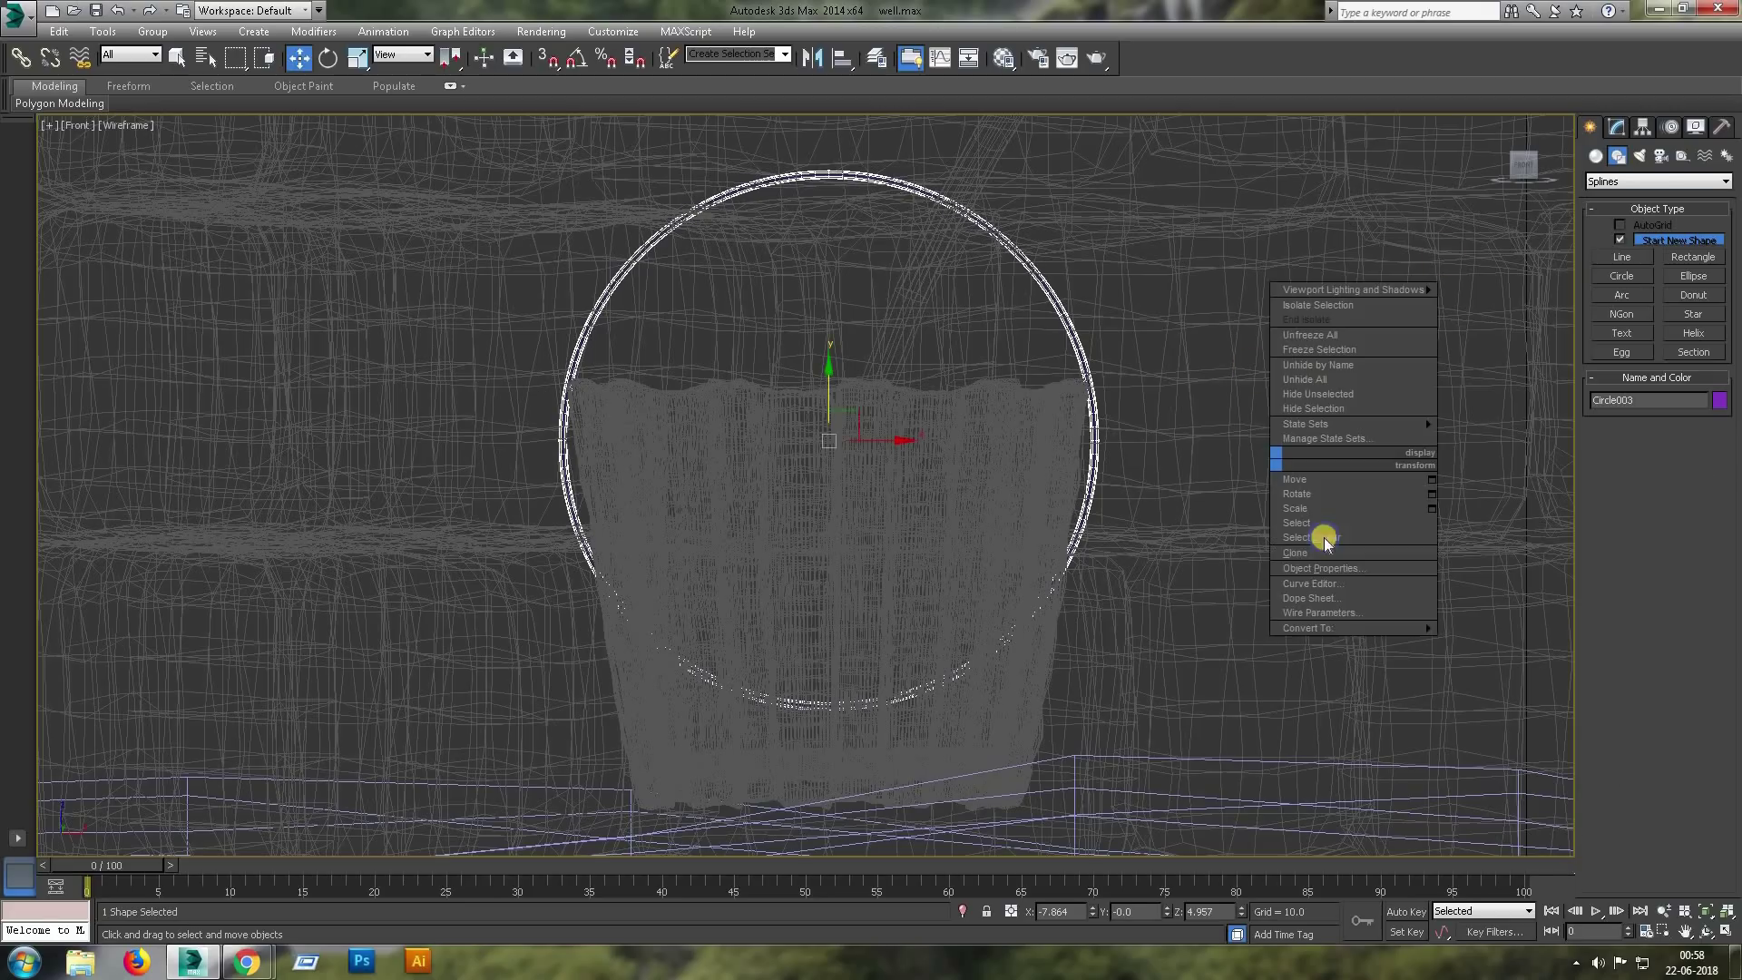
pyautogui.click(1522, 631)
pyautogui.click(1635, 229)
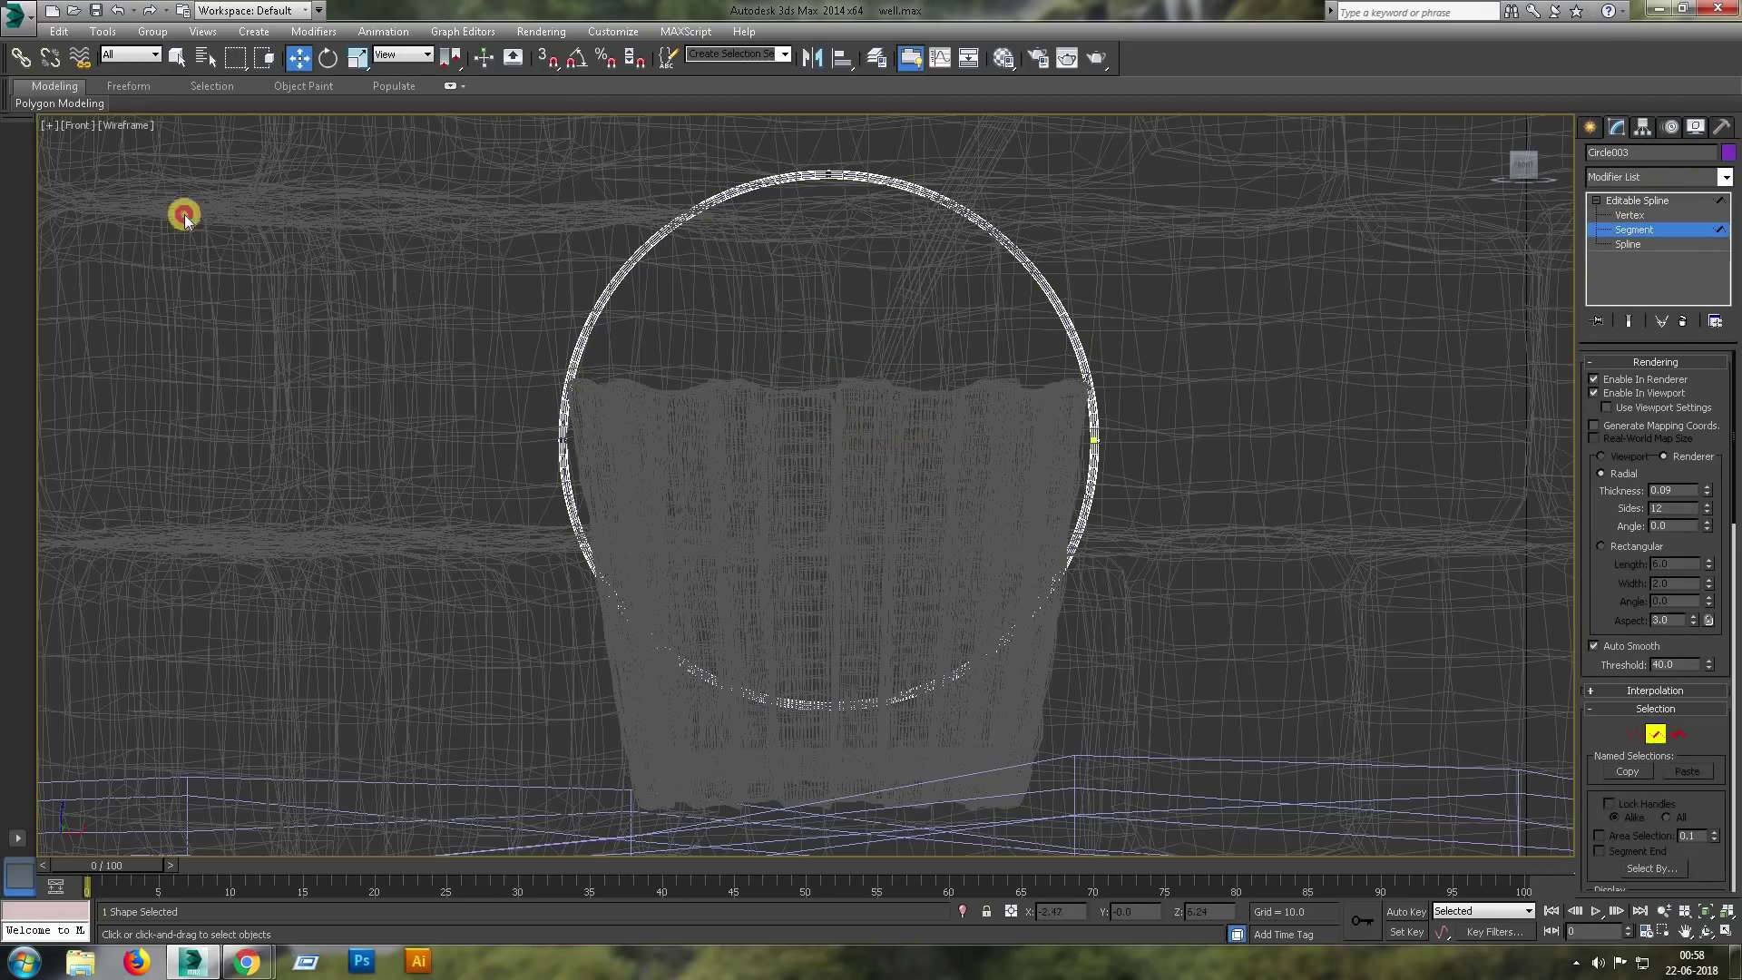
pyautogui.moveTo(178, 214); pyautogui.dragTo(1126, 426)
pyautogui.press('Delete')
# Raise both end vertices of the remaining arc toward the bucket rim.
pyautogui.click(1642, 216)
pyautogui.scroll(2, 1171, 481)
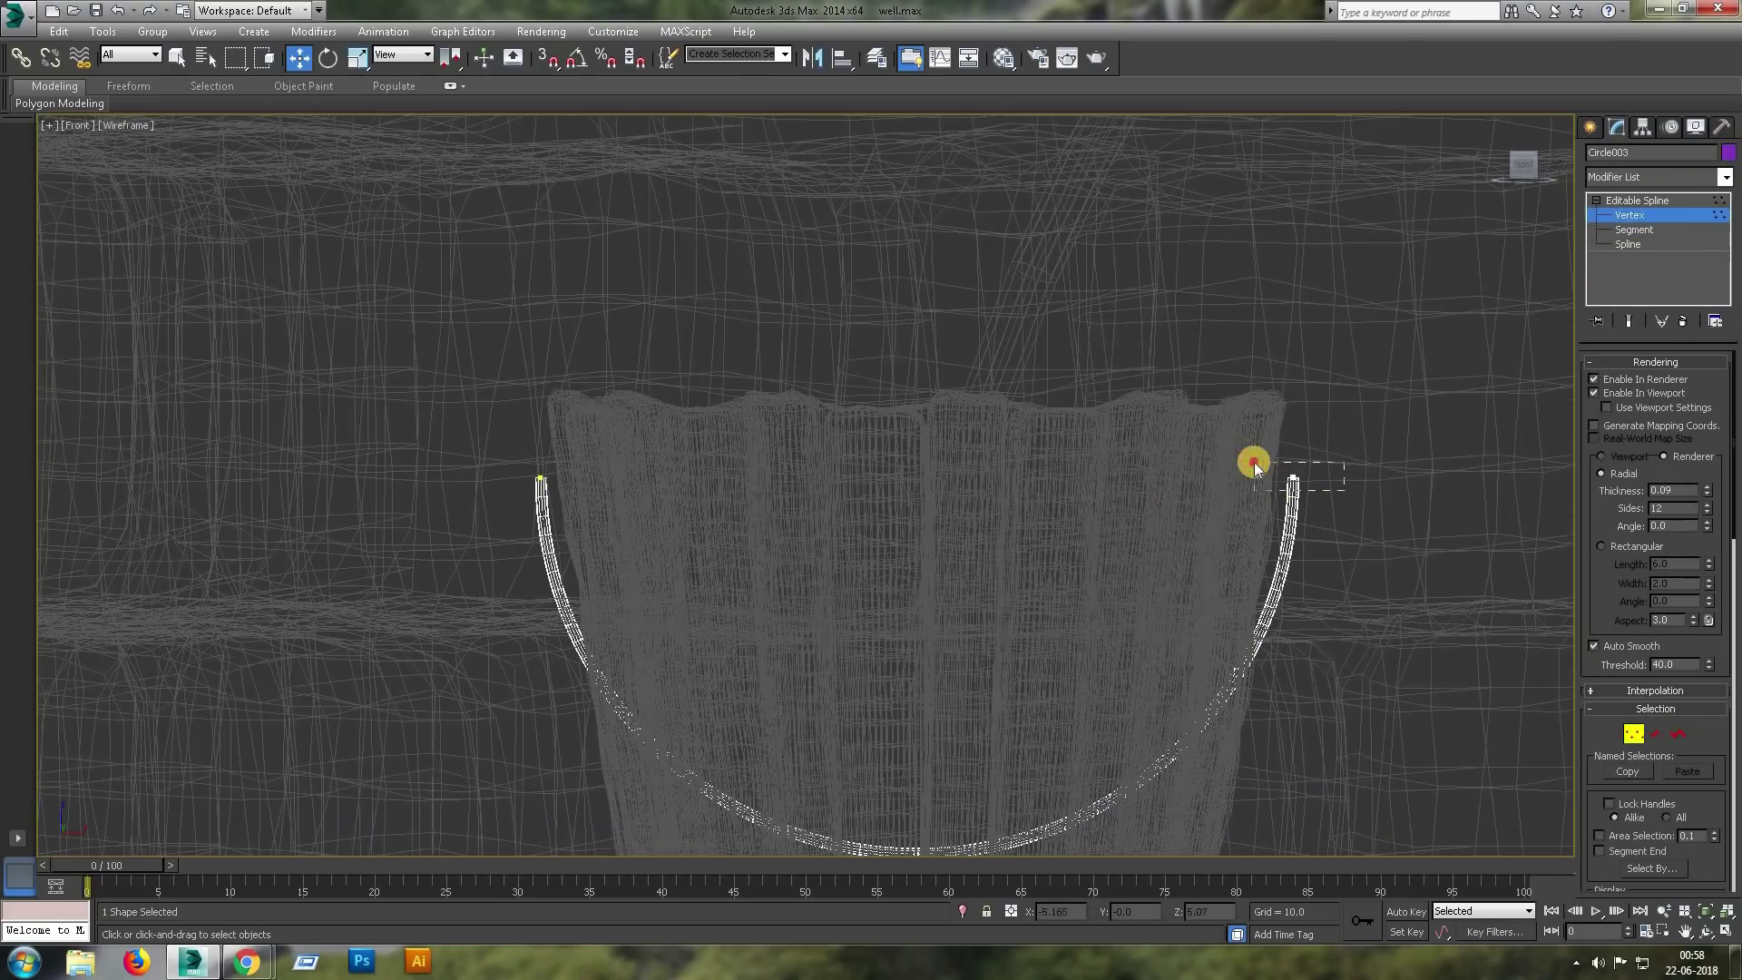
pyautogui.click(1287, 471)
pyautogui.scroll(2, 1261, 467)
pyautogui.moveTo(1331, 470); pyautogui.dragTo(1318, 417)
pyautogui.moveTo(233, 477); pyautogui.dragTo(262, 420)
pyautogui.moveTo(531, 504); pyautogui.dragTo(525, 700, button='middle')
# Scale the arc's bottom vertex to widen the handle into a U shape.
pyautogui.click(805, 771)
pyautogui.press('r')
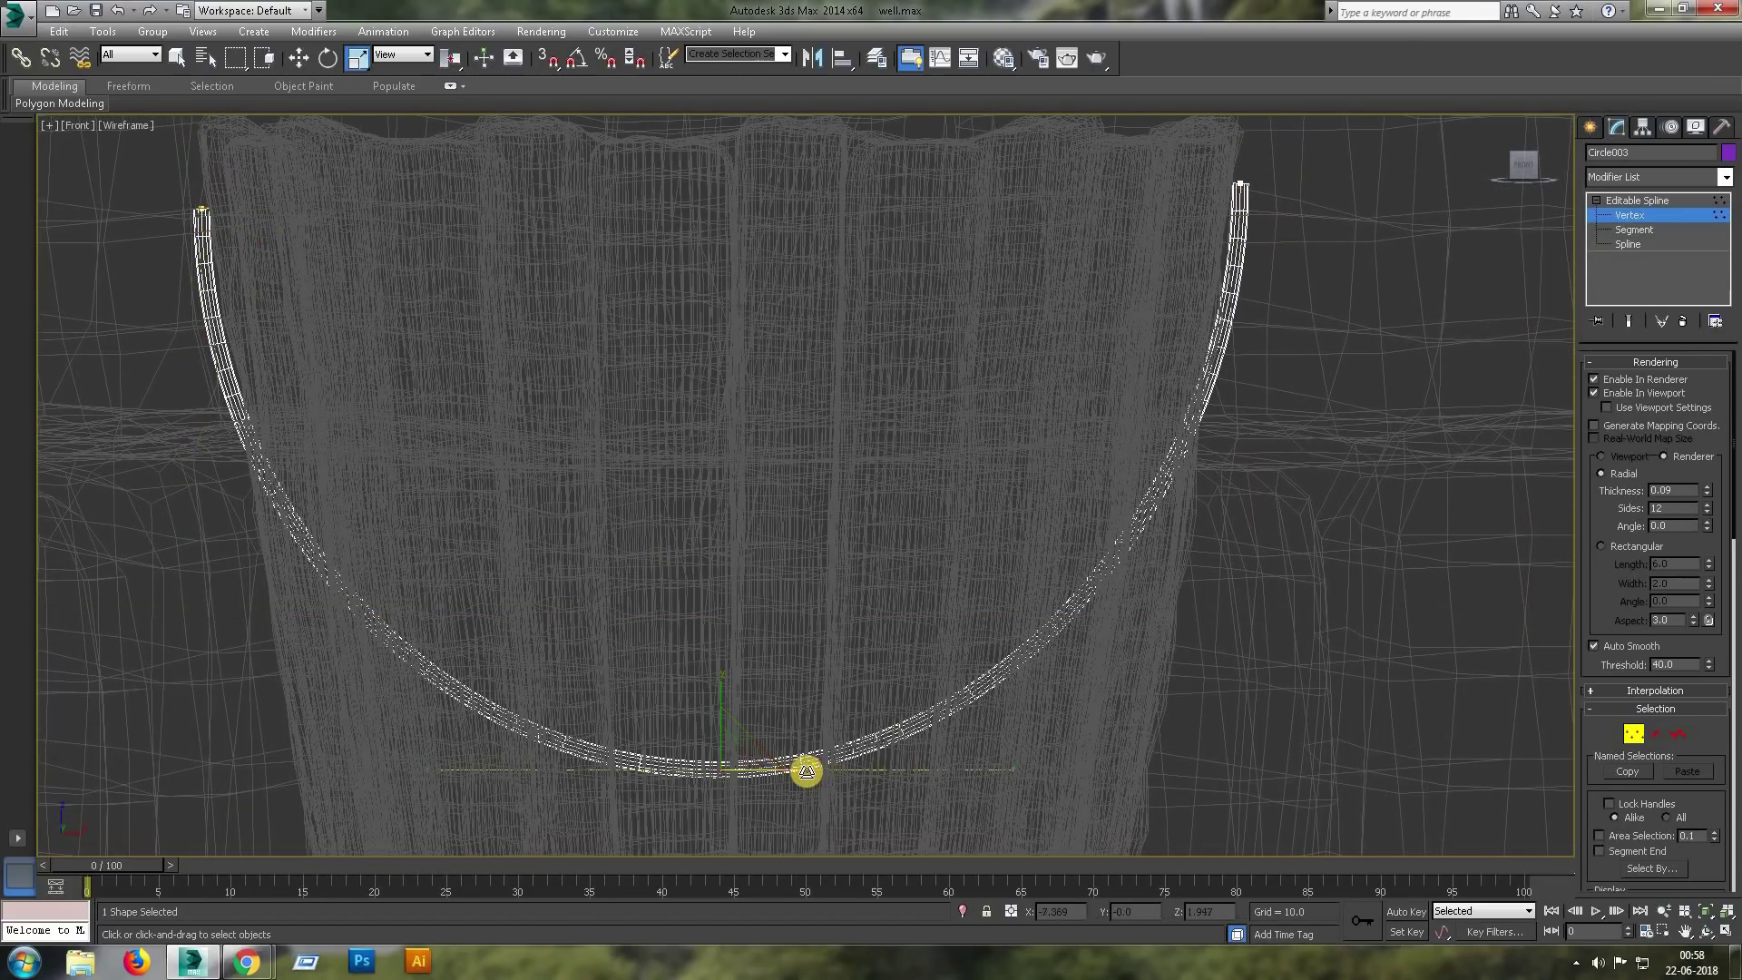
pyautogui.moveTo(805, 770); pyautogui.dragTo(859, 758)
pyautogui.hotkey('alt', 'w')
pyautogui.hotkey('alt', 'w')
pyautogui.click(1680, 201)
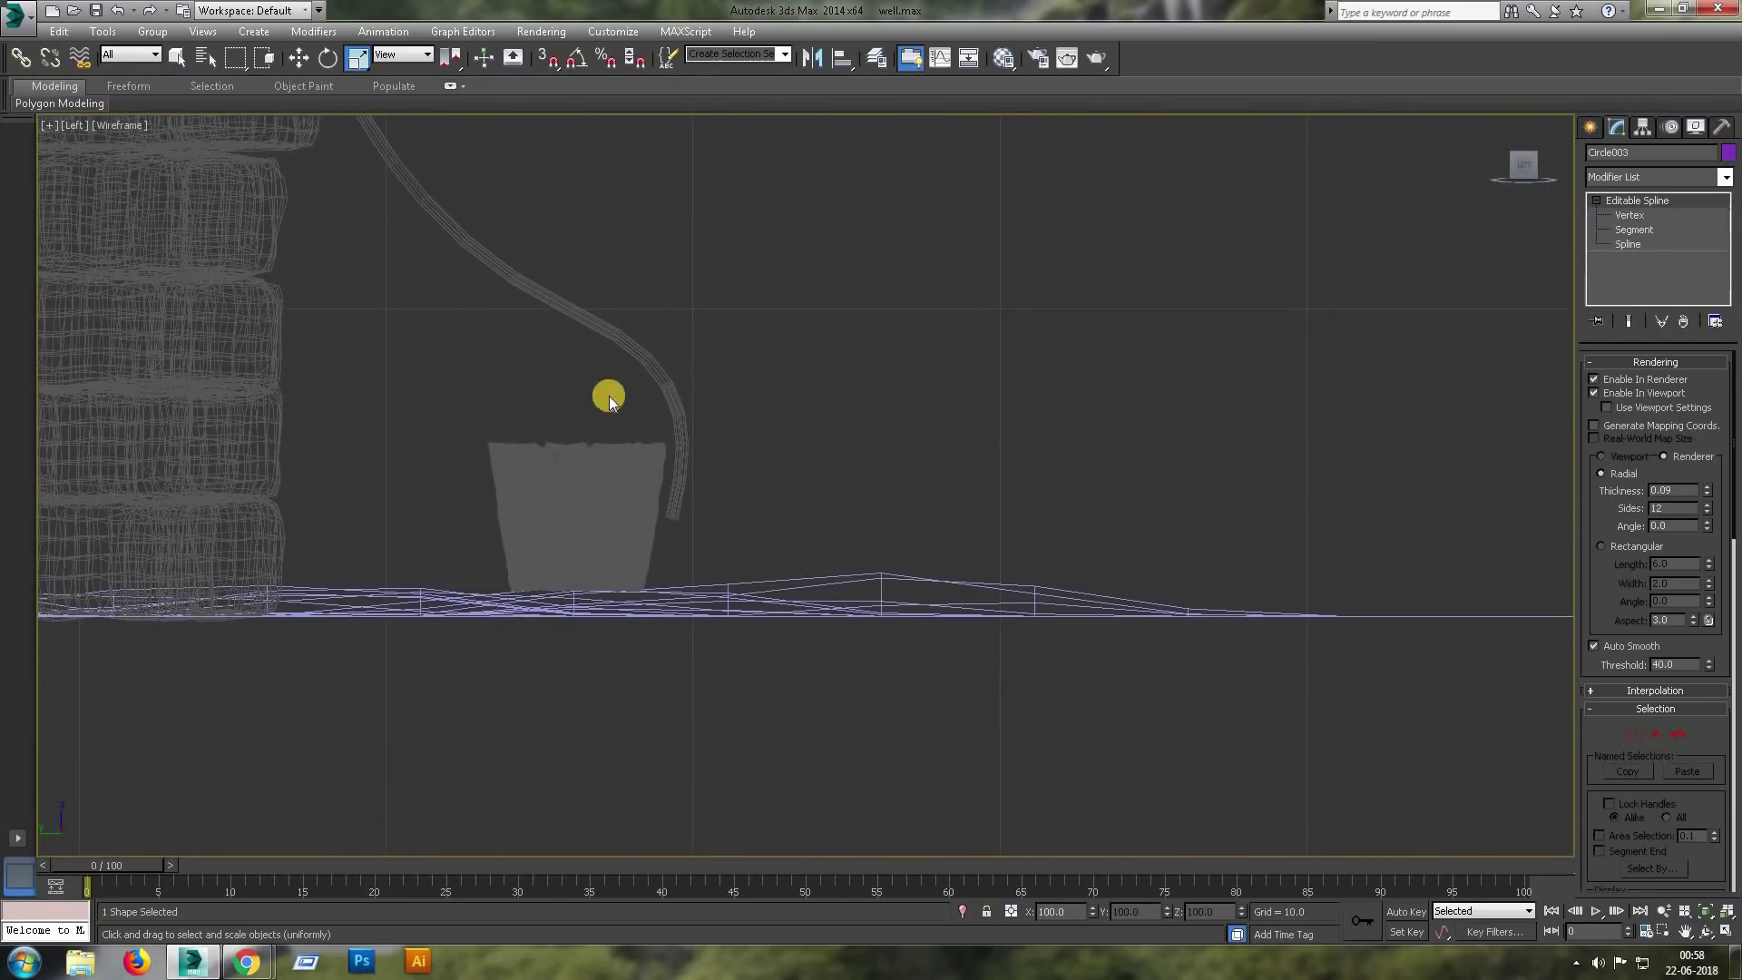
pyautogui.scroll(-3, 611, 397)
# Shift the handle spline left in the side view and rotate it about 38° using Affect Pivot Only.
pyautogui.press('w')
pyautogui.scroll(5, 645, 451)
pyautogui.scroll(3, 684, 486)
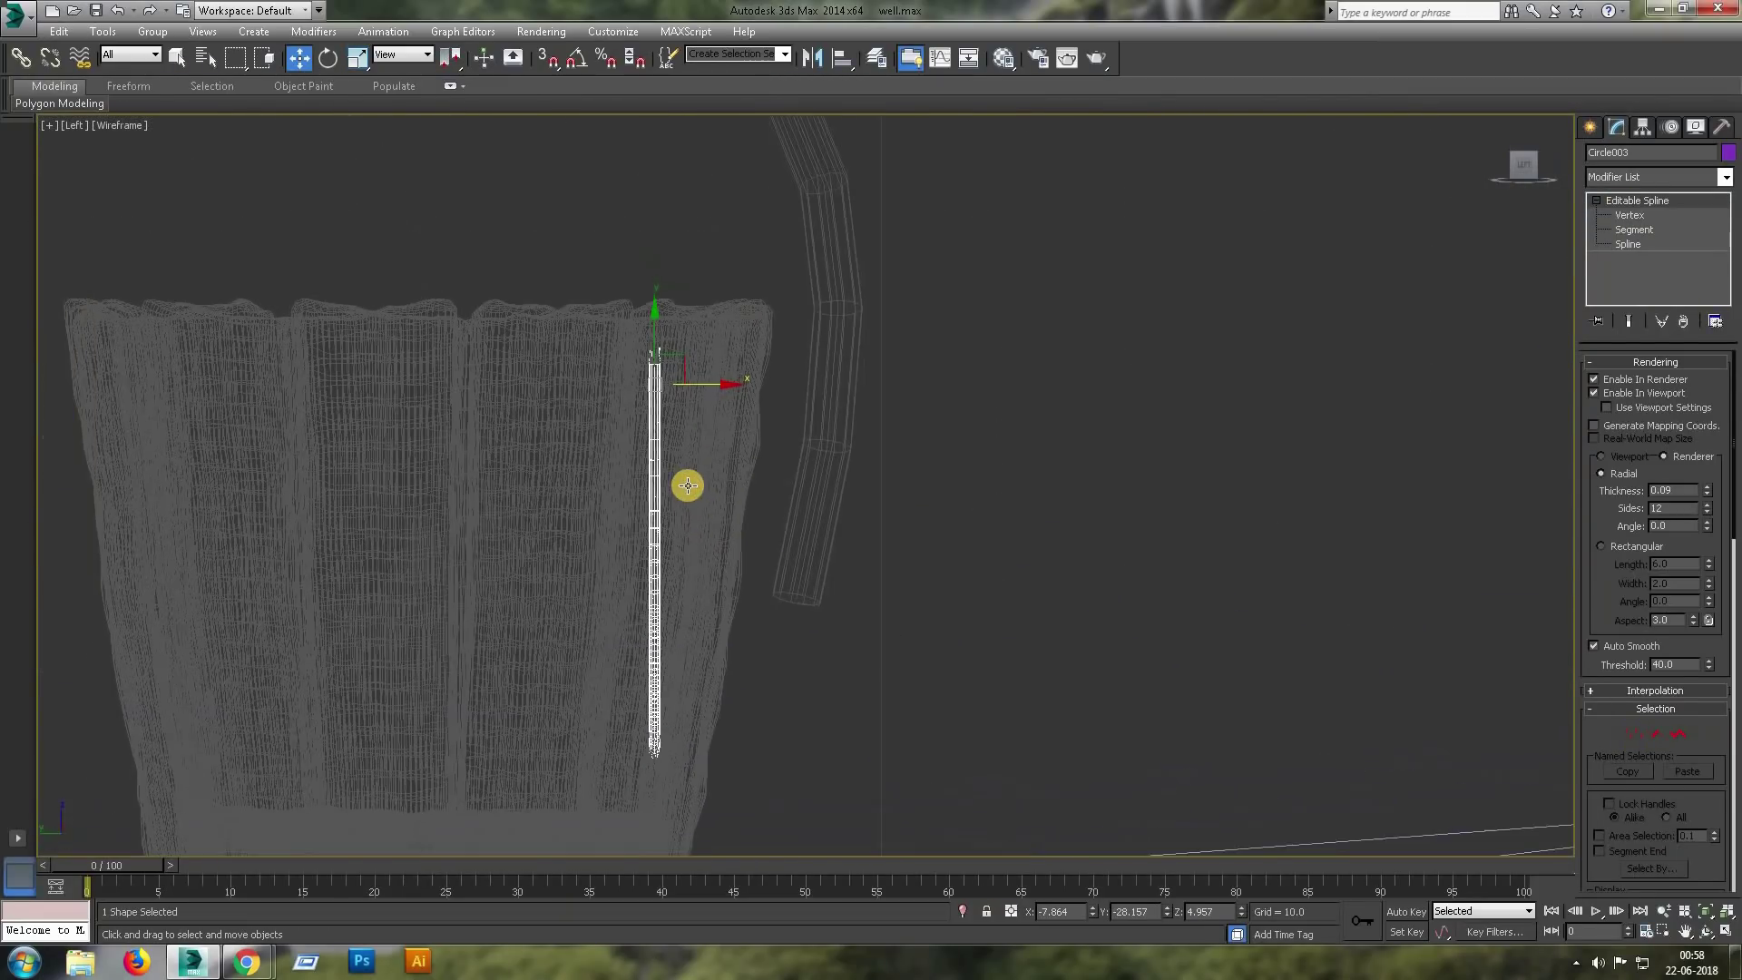
pyautogui.scroll(-2, 711, 417)
pyautogui.moveTo(546, 411); pyautogui.dragTo(482, 411)
pyautogui.press('e')
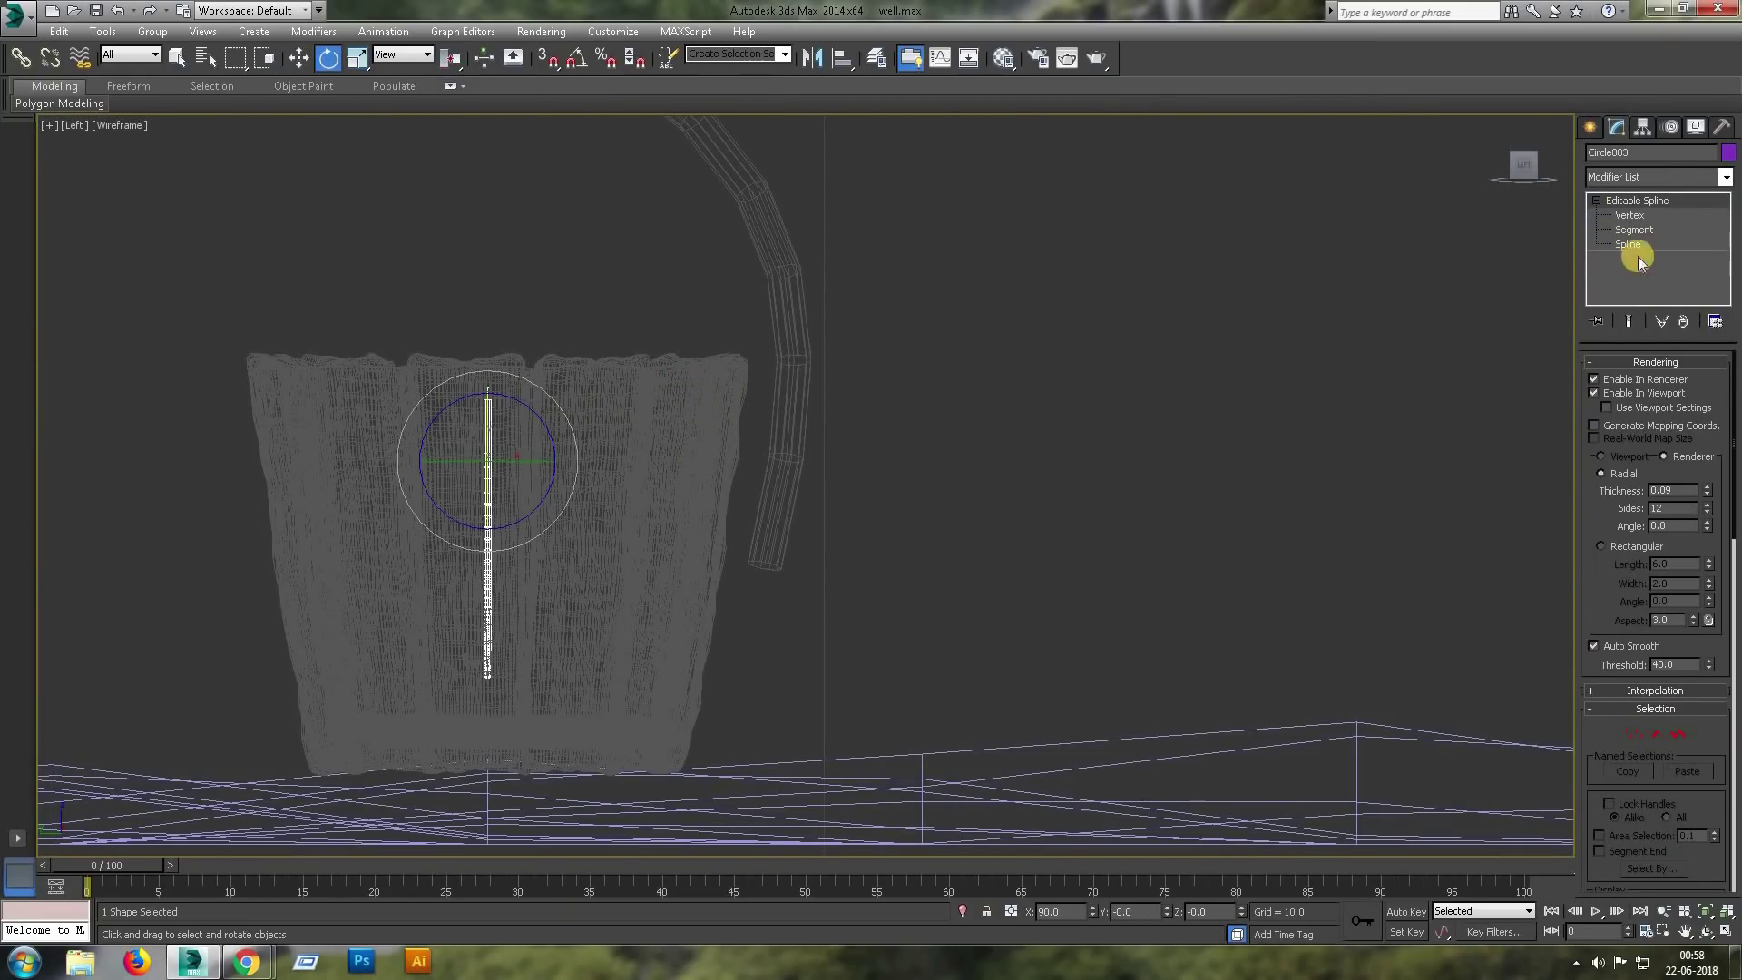
pyautogui.click(1642, 127)
pyautogui.click(1658, 241)
pyautogui.click(1658, 241)
pyautogui.moveTo(545, 381); pyautogui.dragTo(490, 332)
# Move the handle's lower end vertex down and to the right so it meets the rim.
pyautogui.click(1616, 128)
pyautogui.click(1630, 215)
pyautogui.press('w')
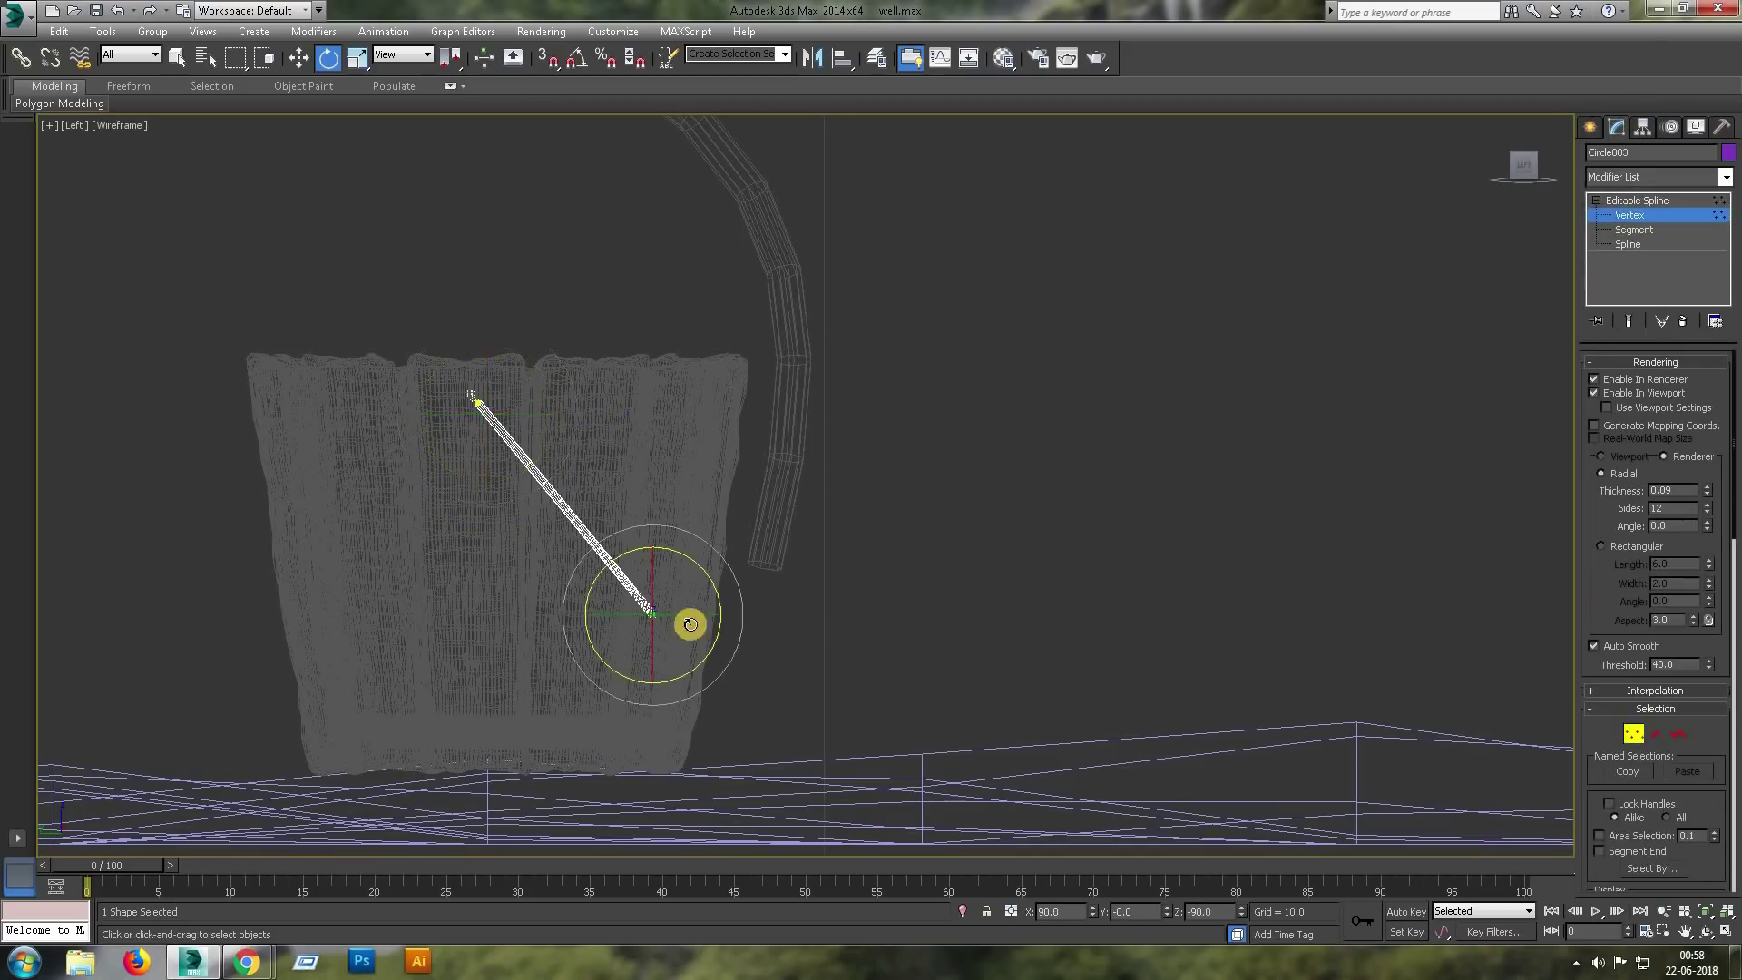
pyautogui.click(653, 614)
pyautogui.moveTo(671, 603); pyautogui.dragTo(744, 685)
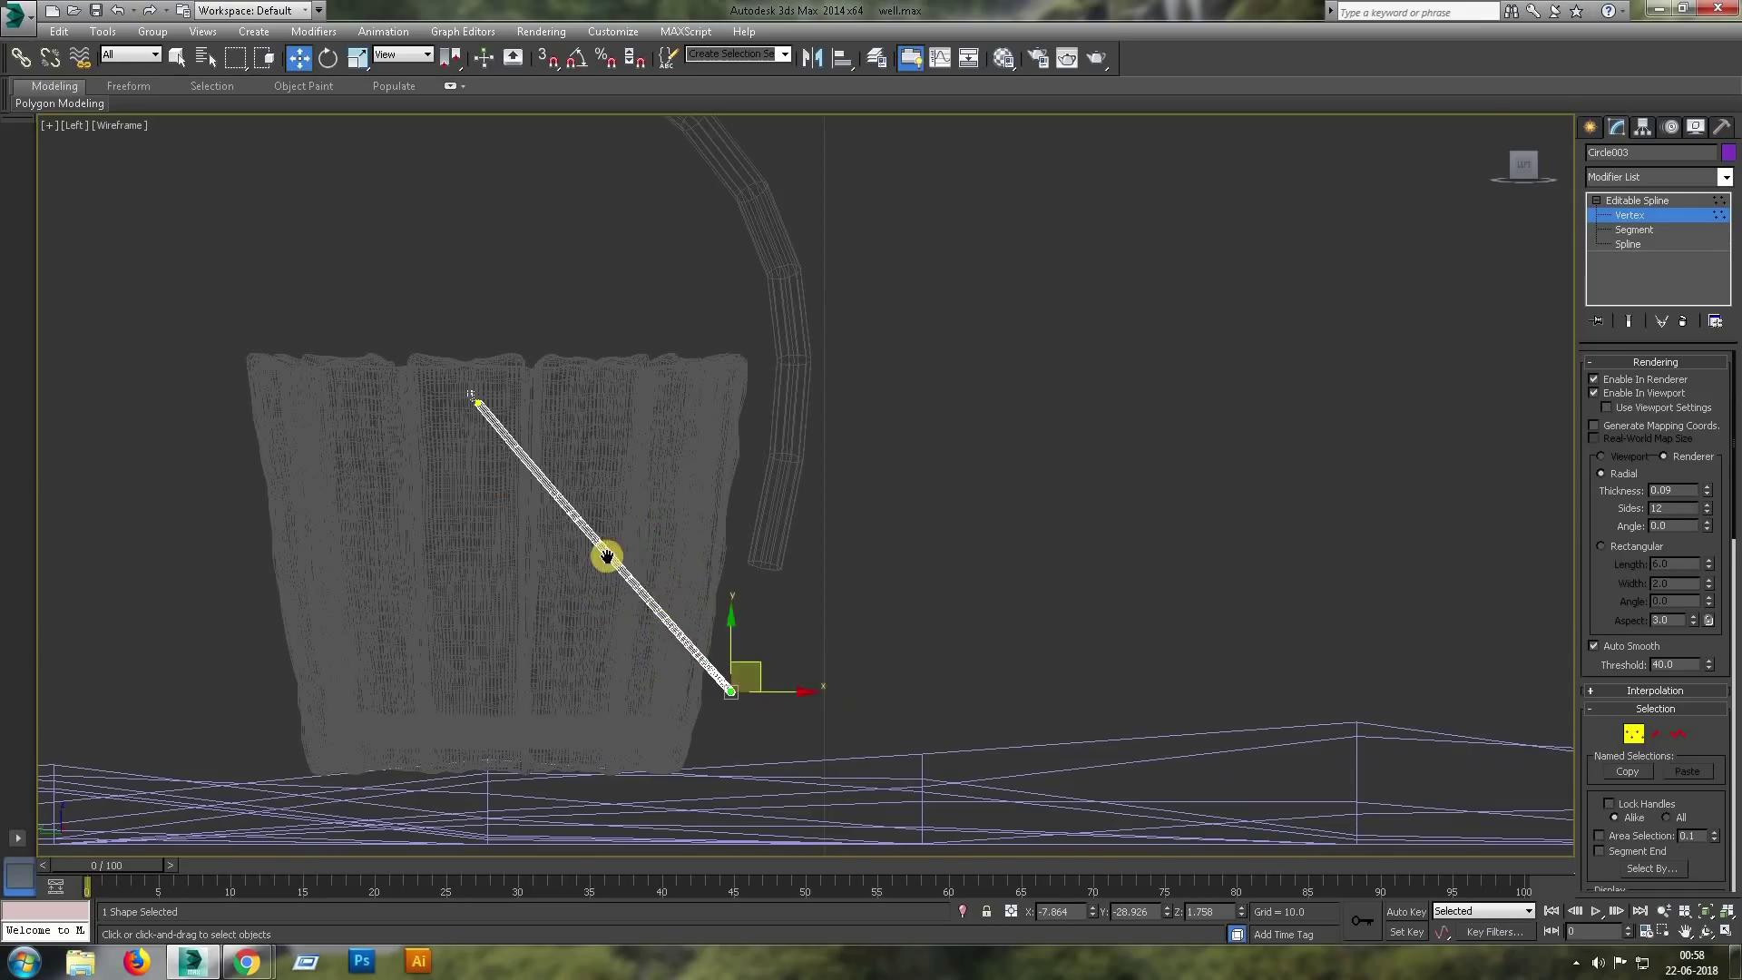
pyautogui.scroll(5, 608, 556)
pyautogui.hotkey('alt', 'w')
pyautogui.hotkey('alt', 'w')
pyautogui.moveTo(1320, 256); pyautogui.dragTo(1339, 322, button='middle')
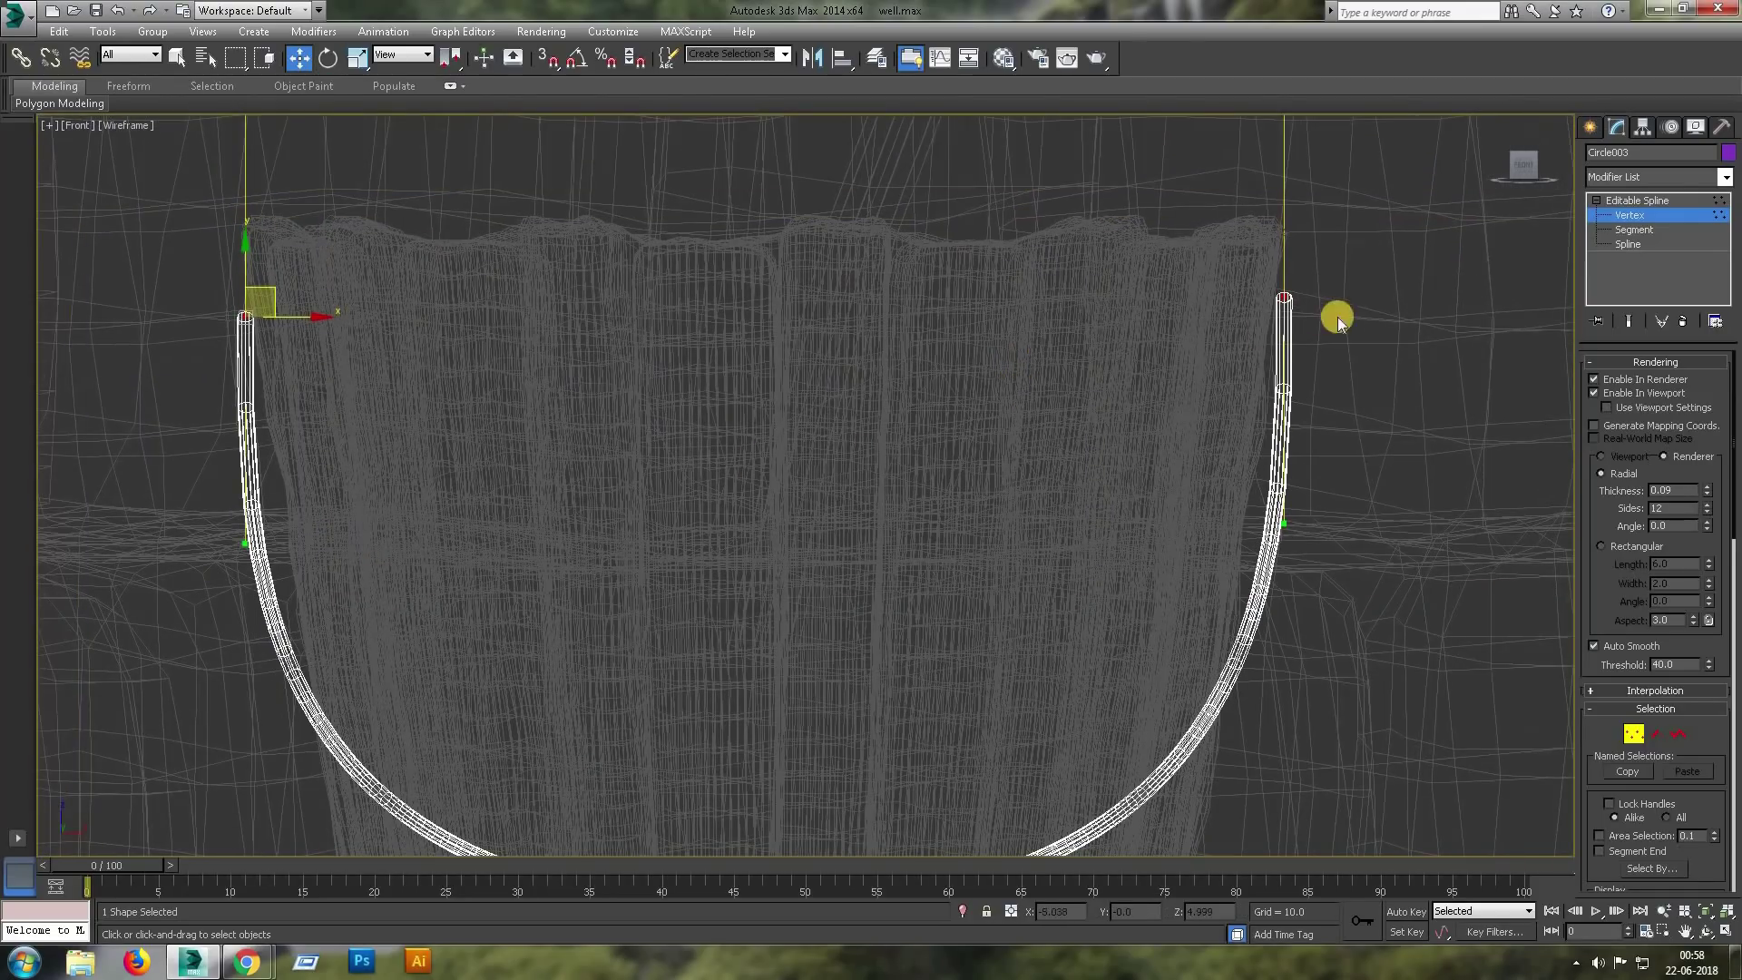
pyautogui.click(1670, 199)
pyautogui.scroll(-3, 1206, 517)
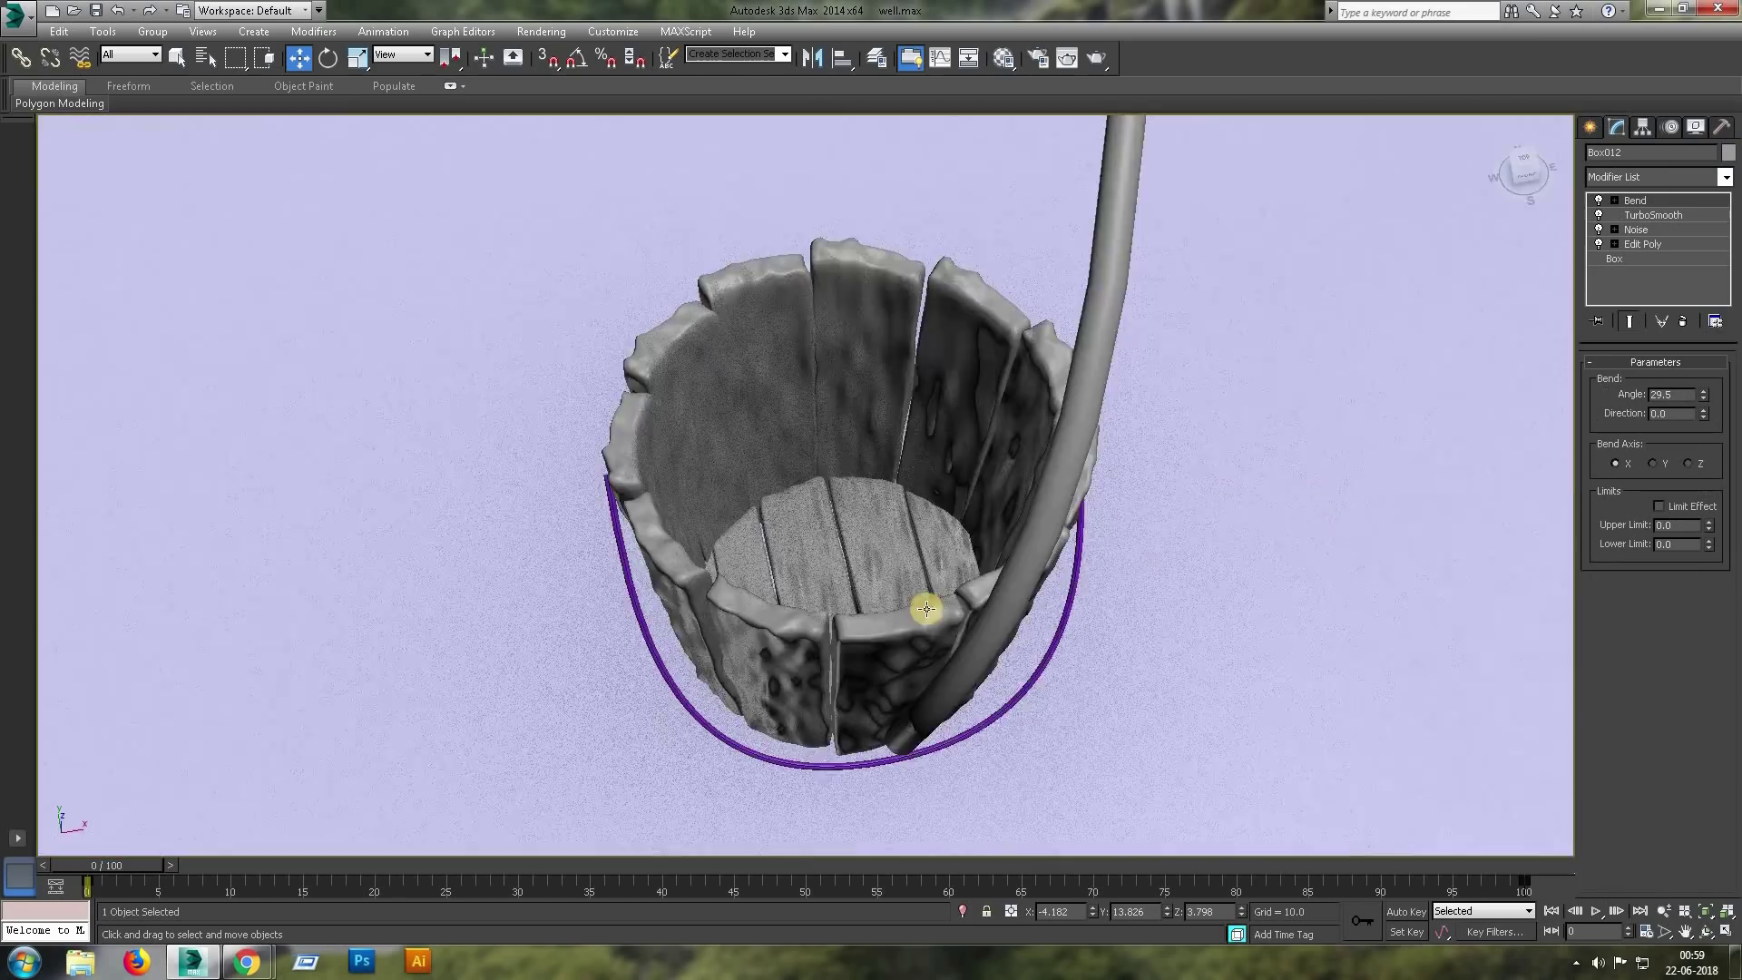
# Select the handle spline Circle003 and orbit the perspective view around the bucket.
pyautogui.click(948, 571)
pyautogui.hotkey('alt', 'w')
pyautogui.click(1169, 624)
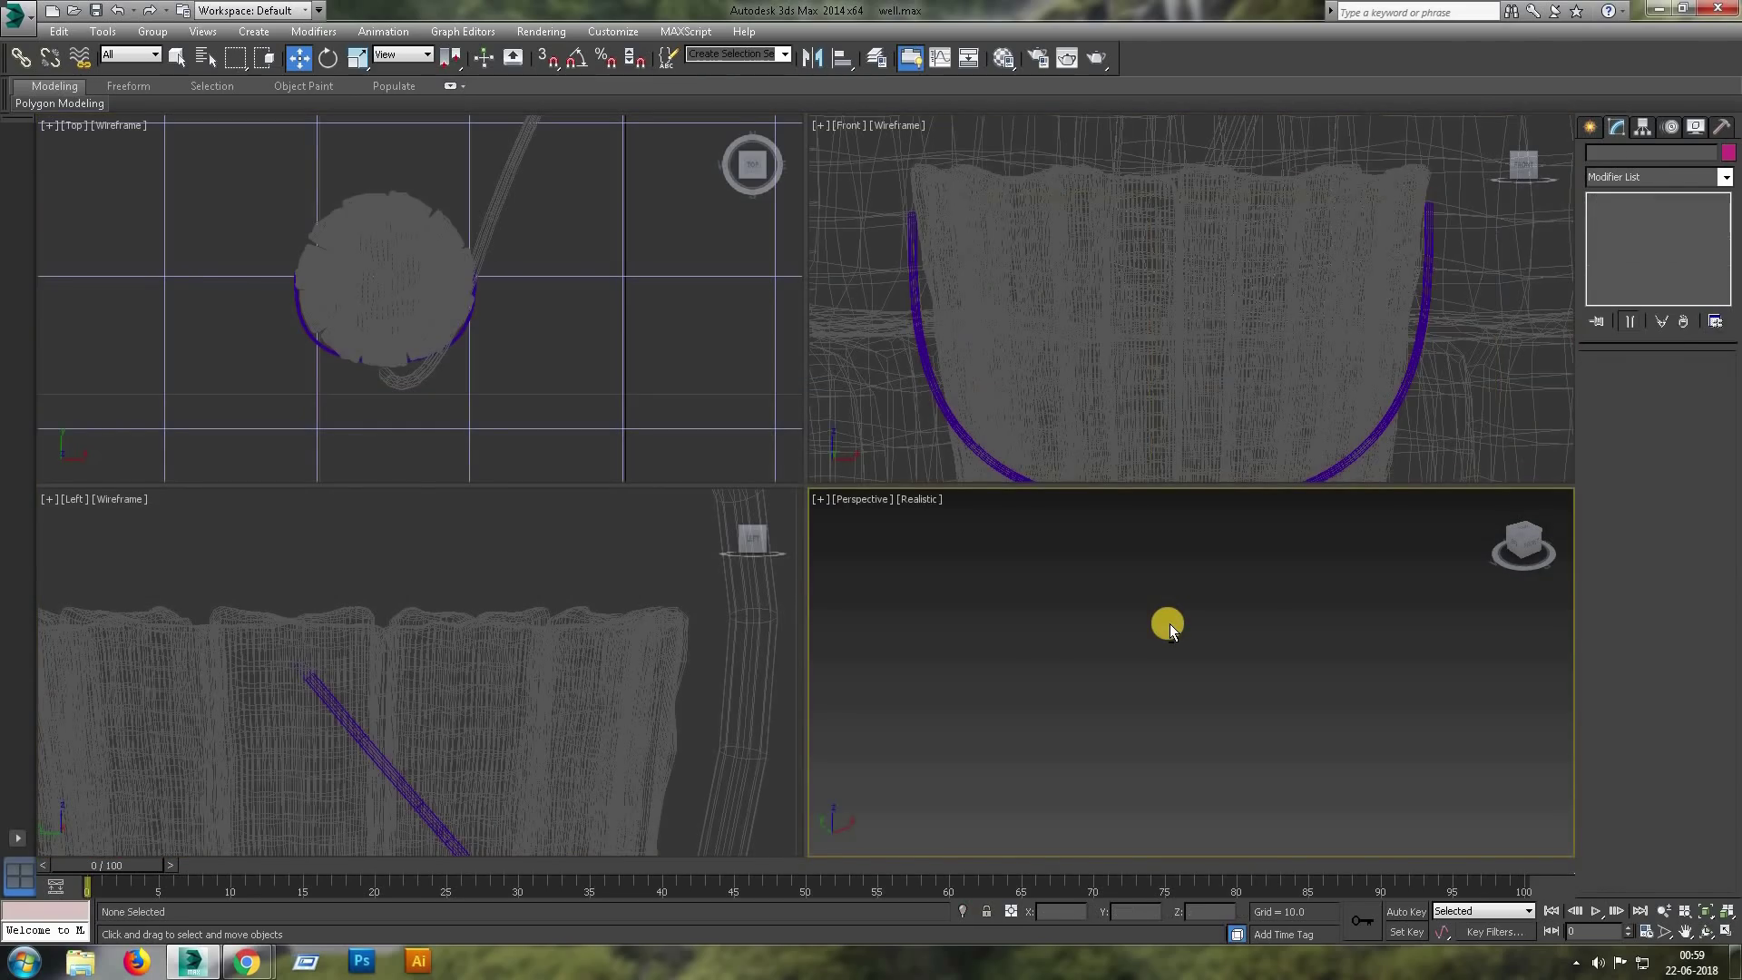
pyautogui.click(1171, 745)
pyautogui.hotkey('alt', 'w')
pyautogui.scroll(5, 1089, 614)
pyautogui.keyDown('alt'); pyautogui.moveTo(1089, 614); pyautogui.dragTo(1011, 631, button='middle'); pyautogui.keyUp('alt')
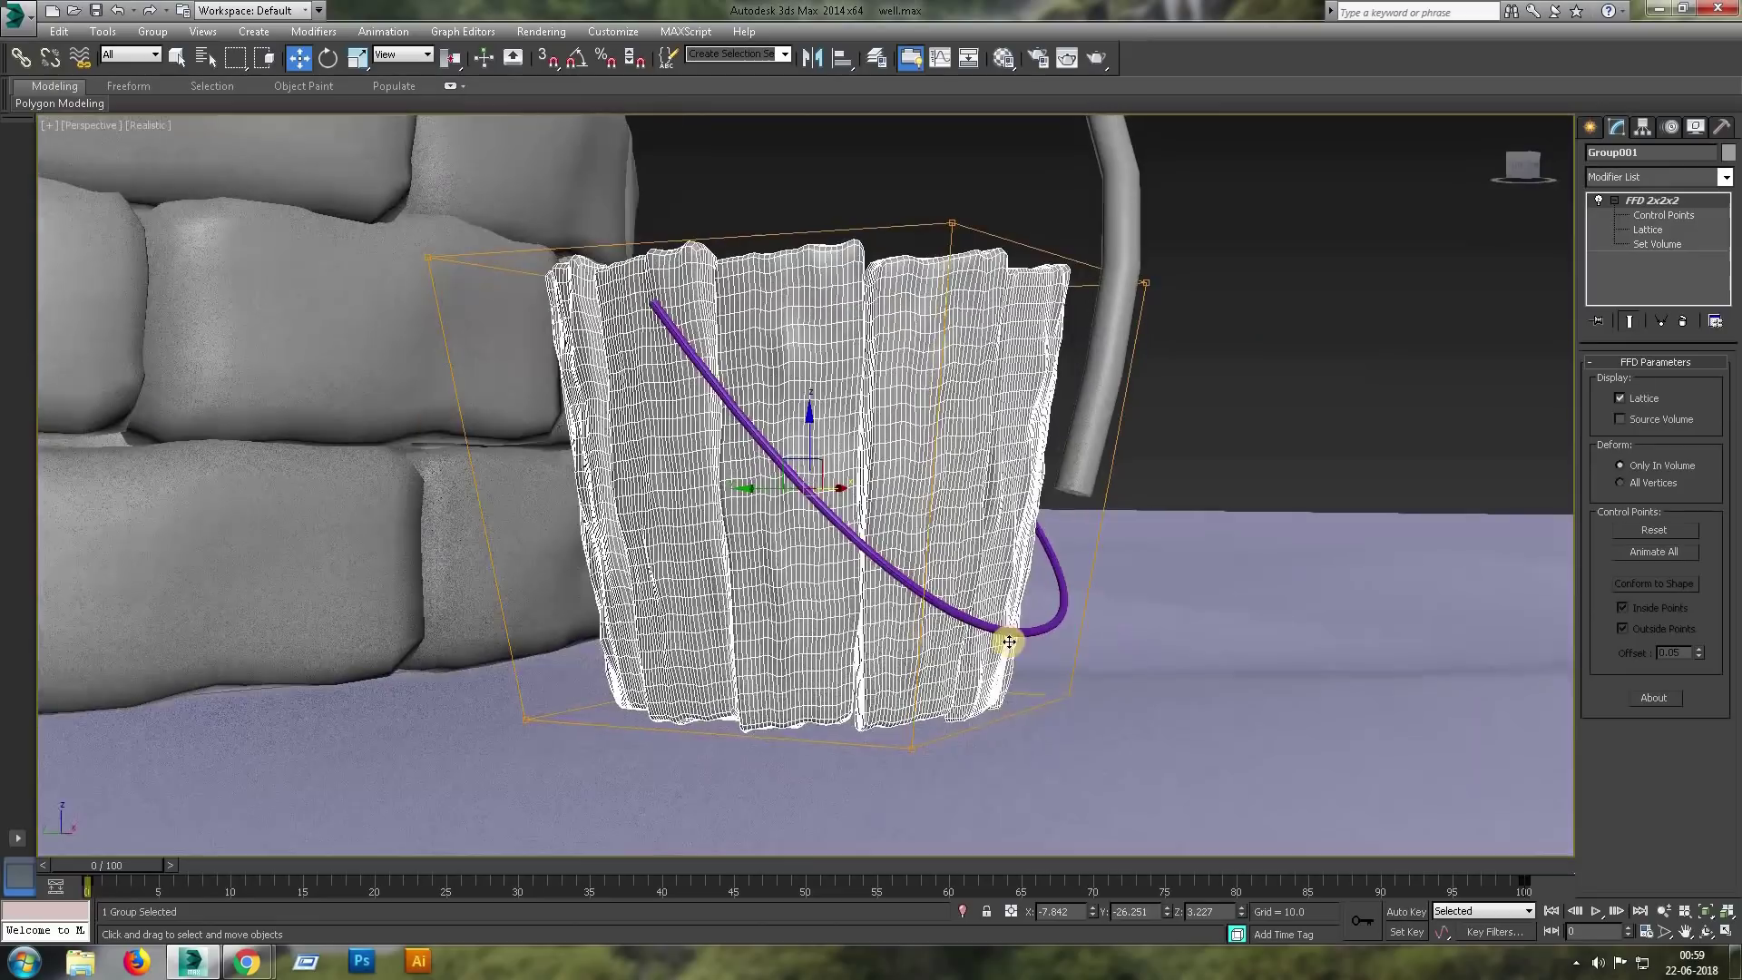
pyautogui.scroll(-5, 1734, 545)
# Raise the handle's rendering thickness to 0.17 and check its object colour.
pyautogui.moveTo(1707, 491); pyautogui.dragTo(1708, 490)
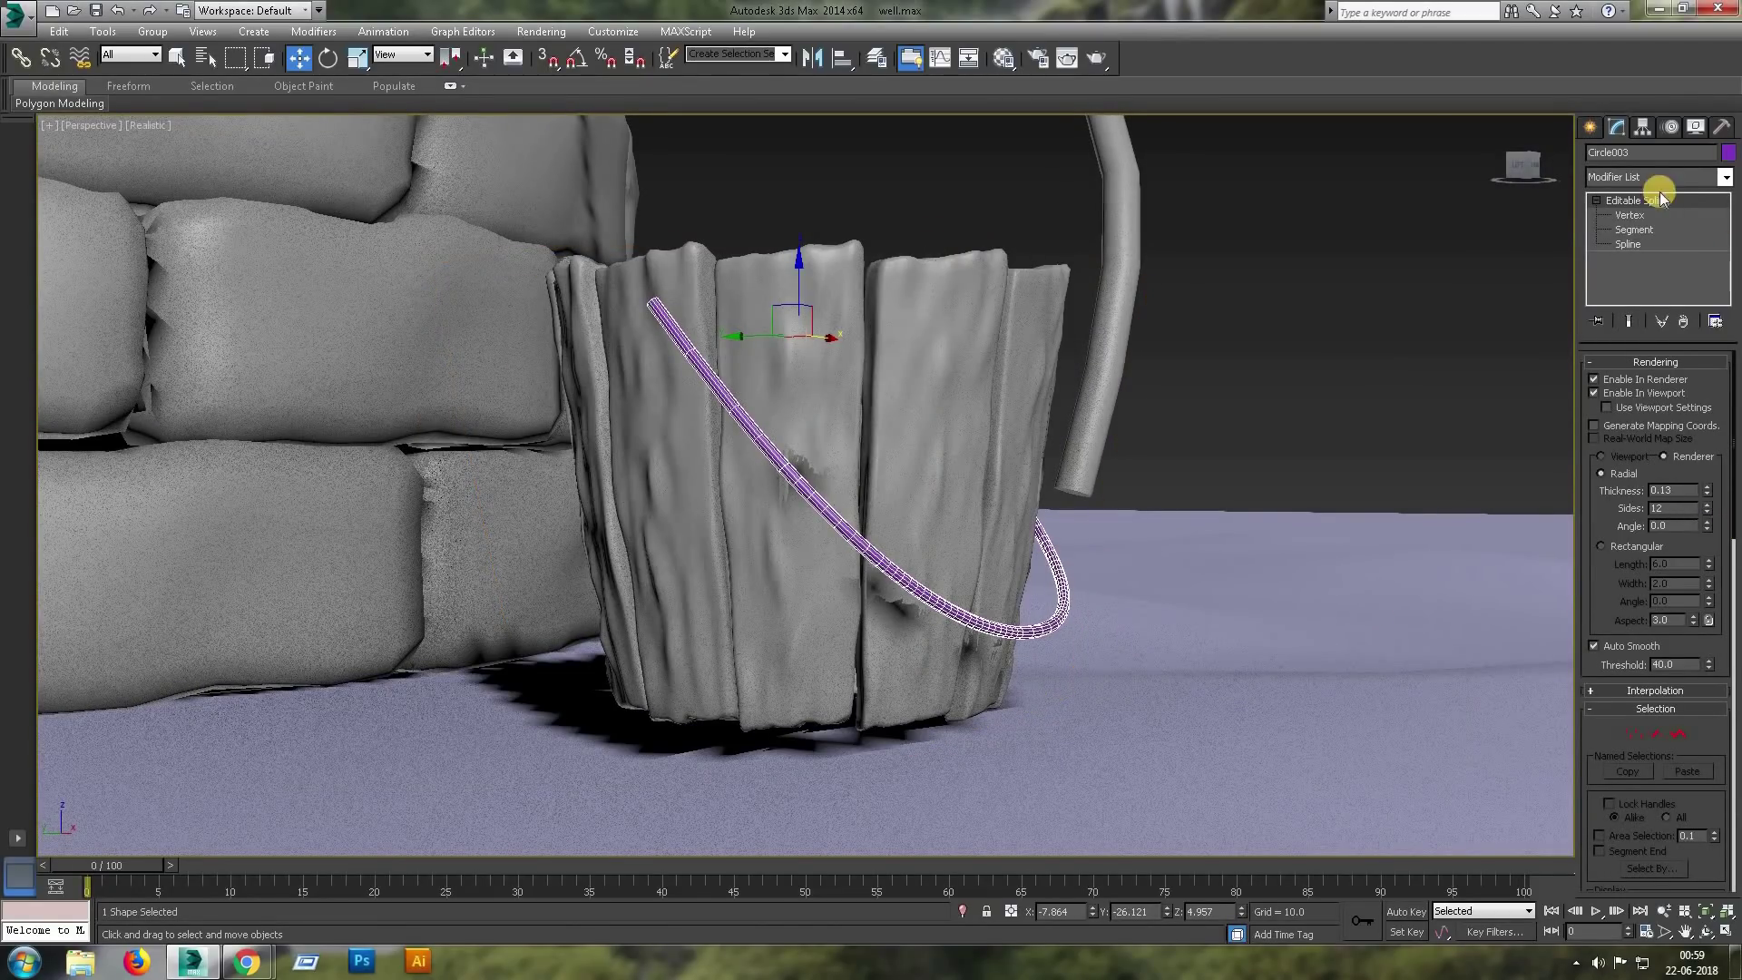
pyautogui.scroll(-3, 778, 393)
pyautogui.keyDown('alt'); pyautogui.moveTo(778, 393); pyautogui.dragTo(786, 396, button='middle'); pyautogui.keyUp('alt')
pyautogui.hotkey('alt', 'w')
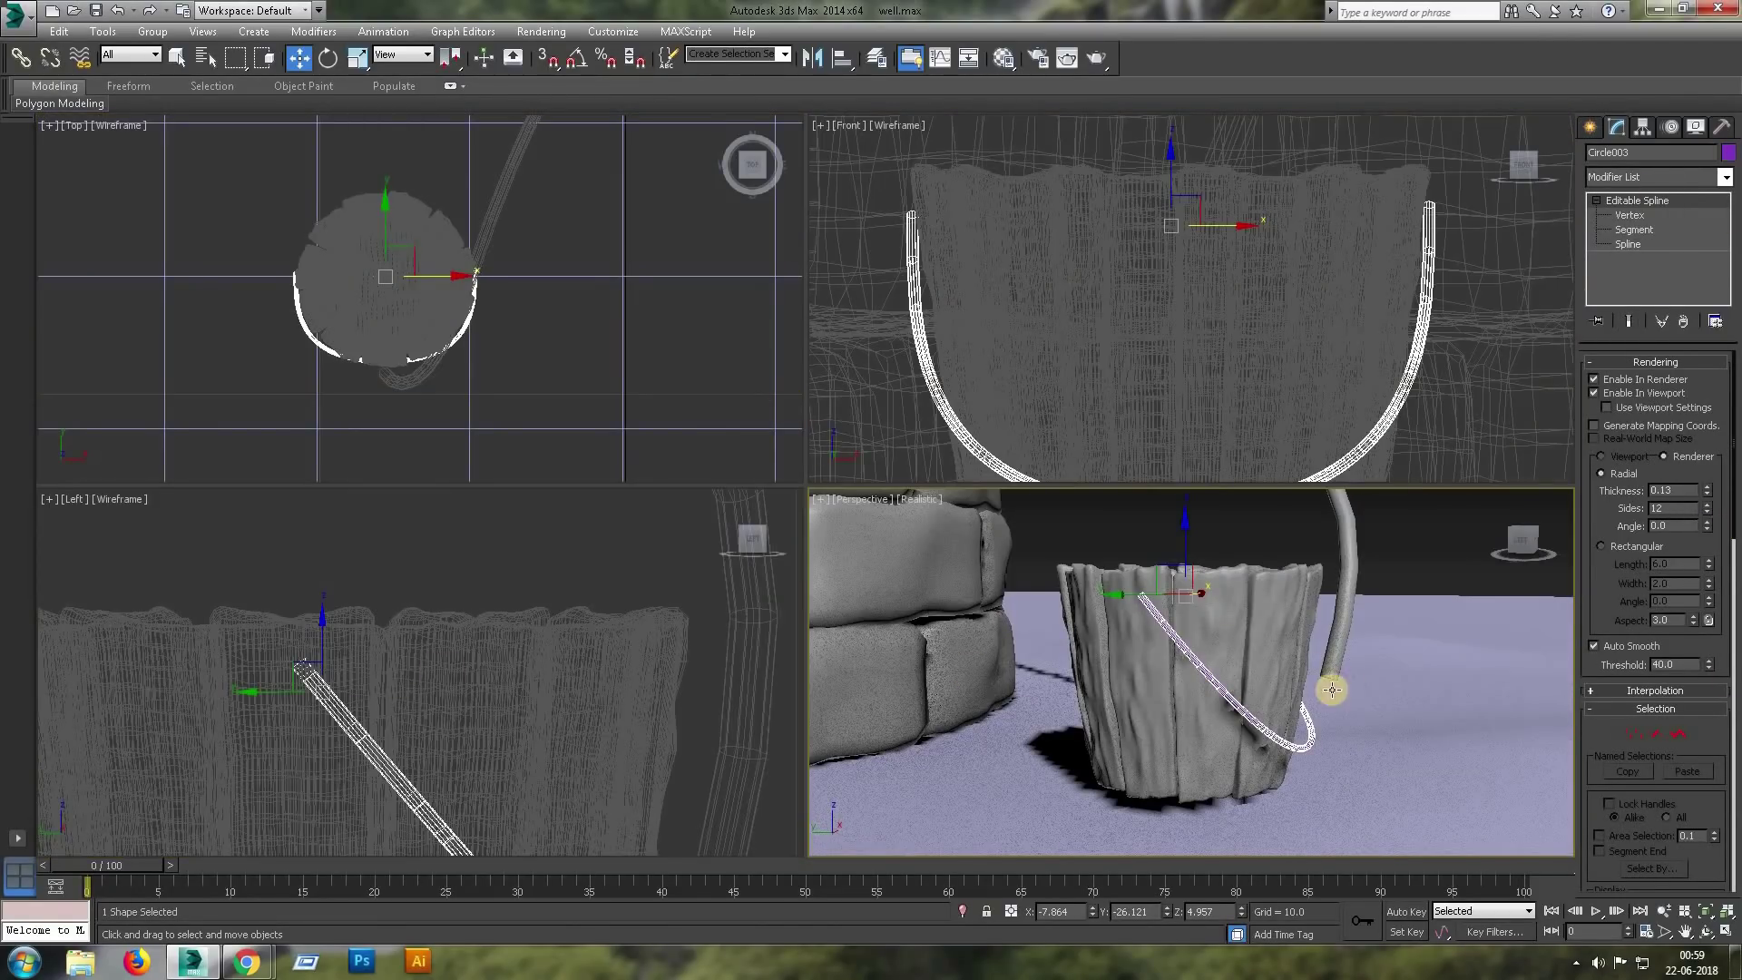
pyautogui.moveTo(1708, 492); pyautogui.dragTo(1710, 488)
pyautogui.click(1729, 152)
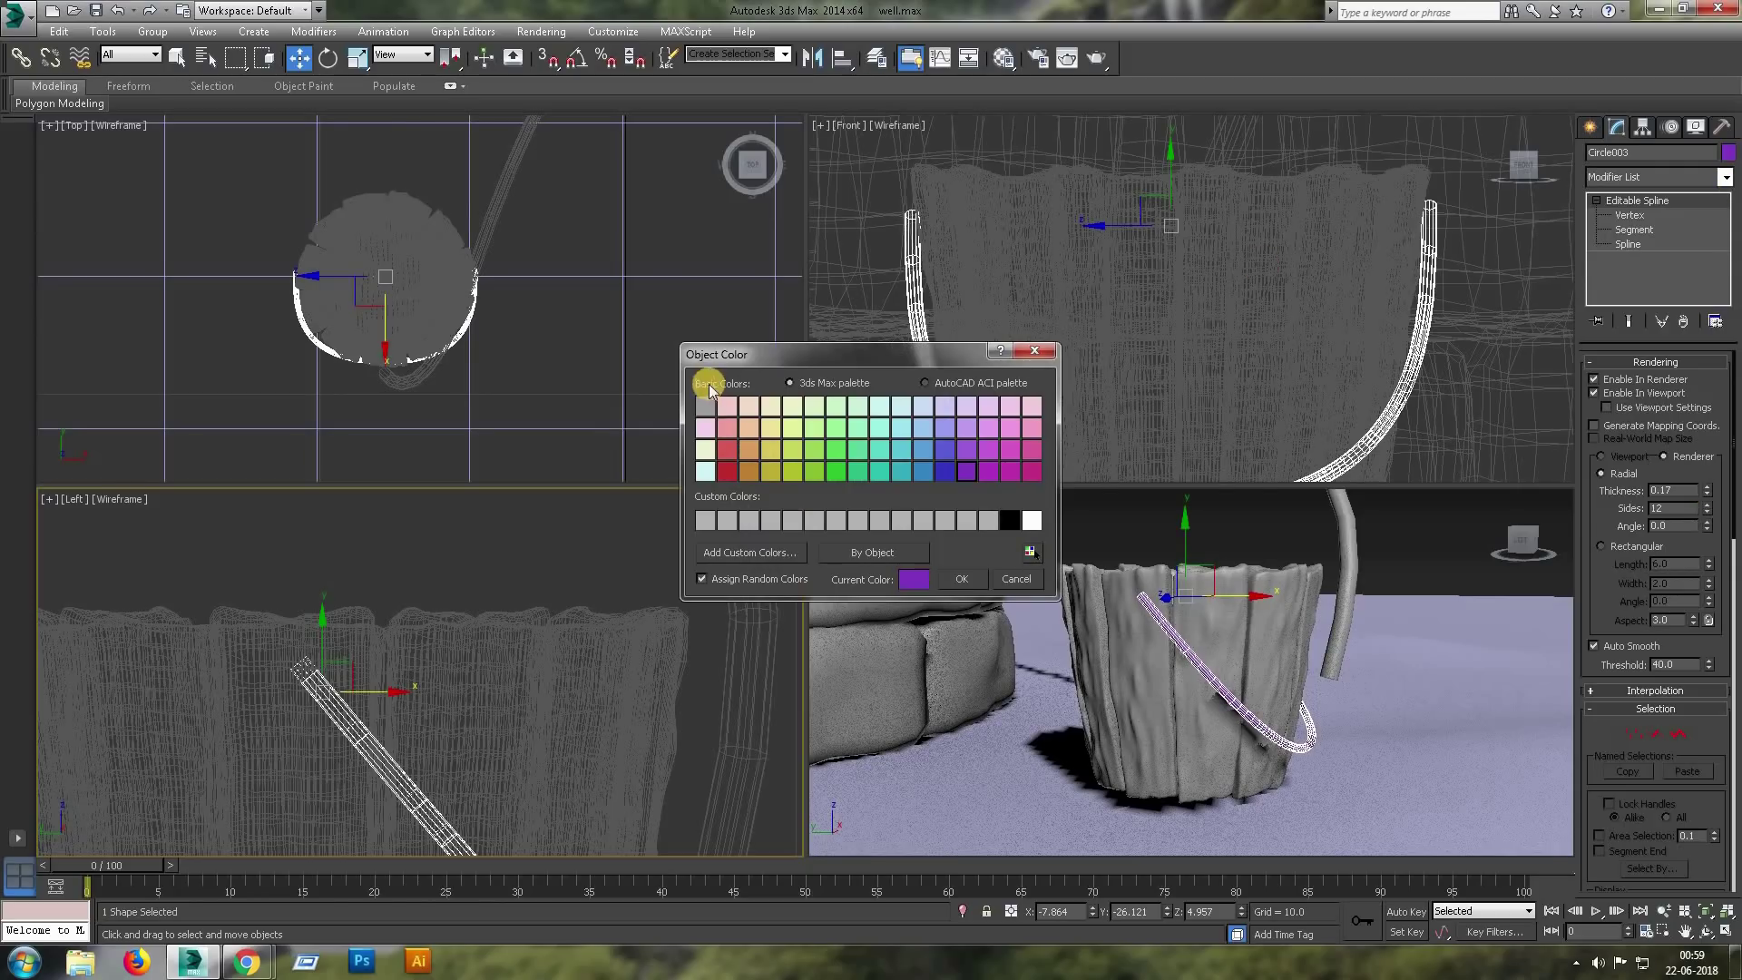
pyautogui.click(1014, 579)
pyautogui.click(1176, 575)
pyautogui.click(1144, 603)
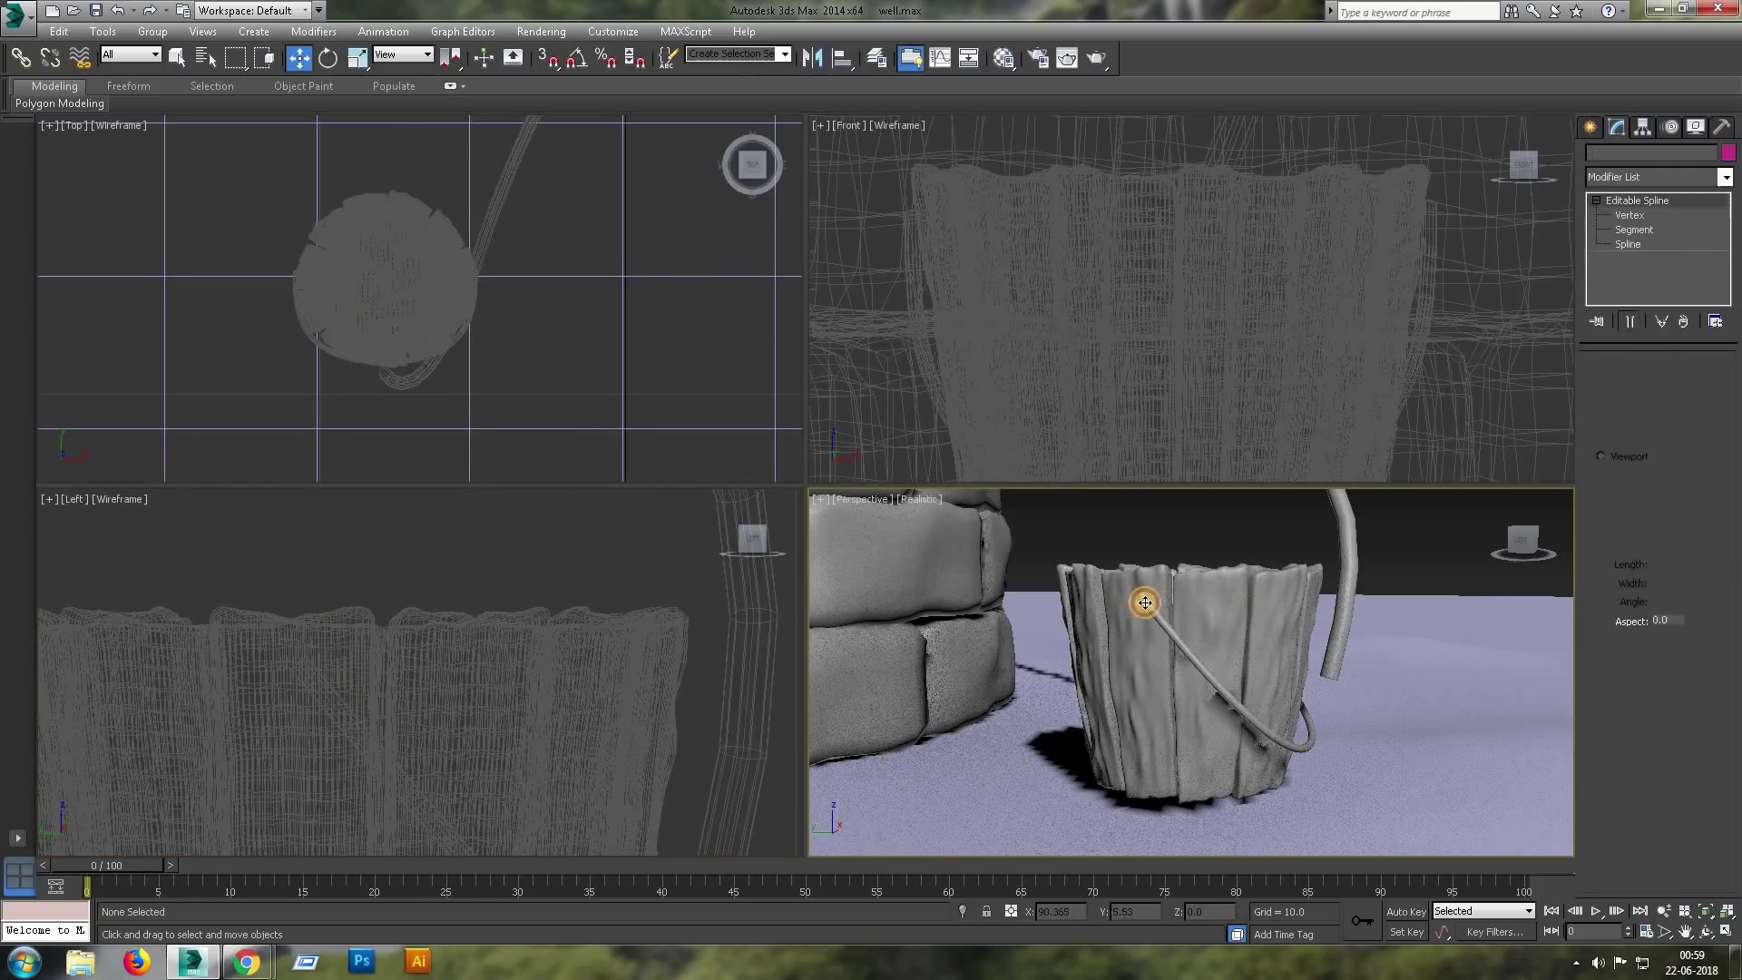
# In the front view, move the handle's top vertex left onto the bucket rim.
pyautogui.click(1631, 215)
pyautogui.hotkey('alt', 'w')
pyautogui.scroll(3, 726, 510)
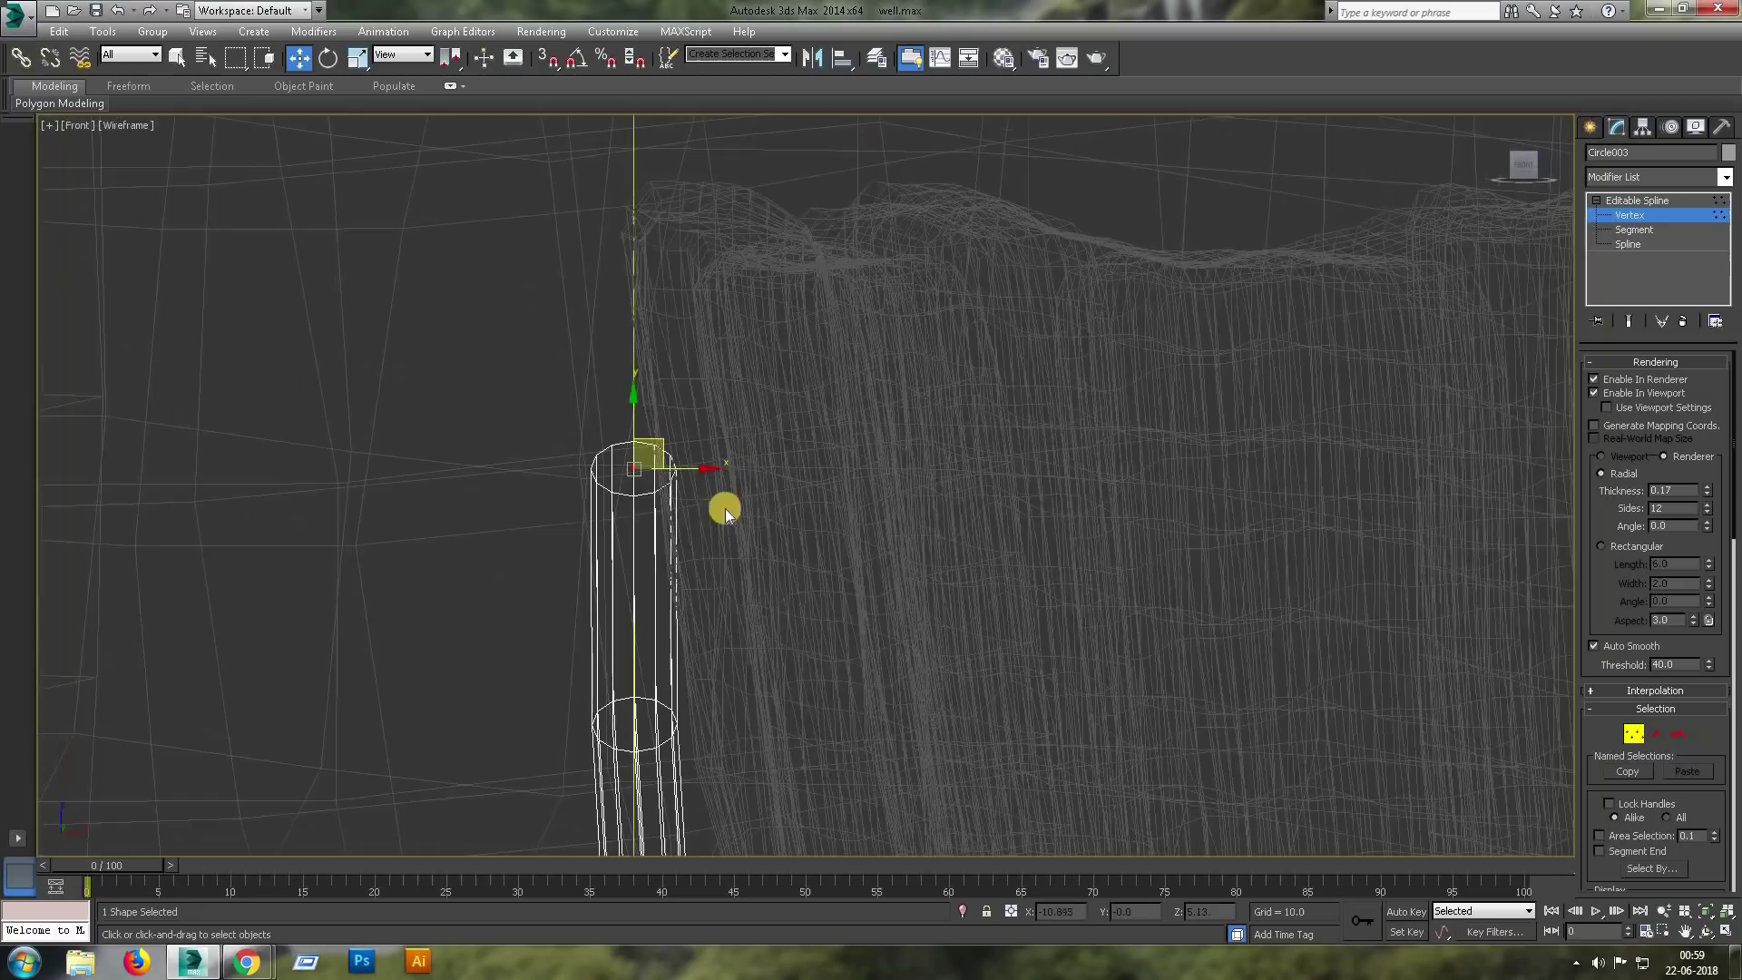
pyautogui.scroll(-5, 908, 449)
pyautogui.scroll(1, 971, 458)
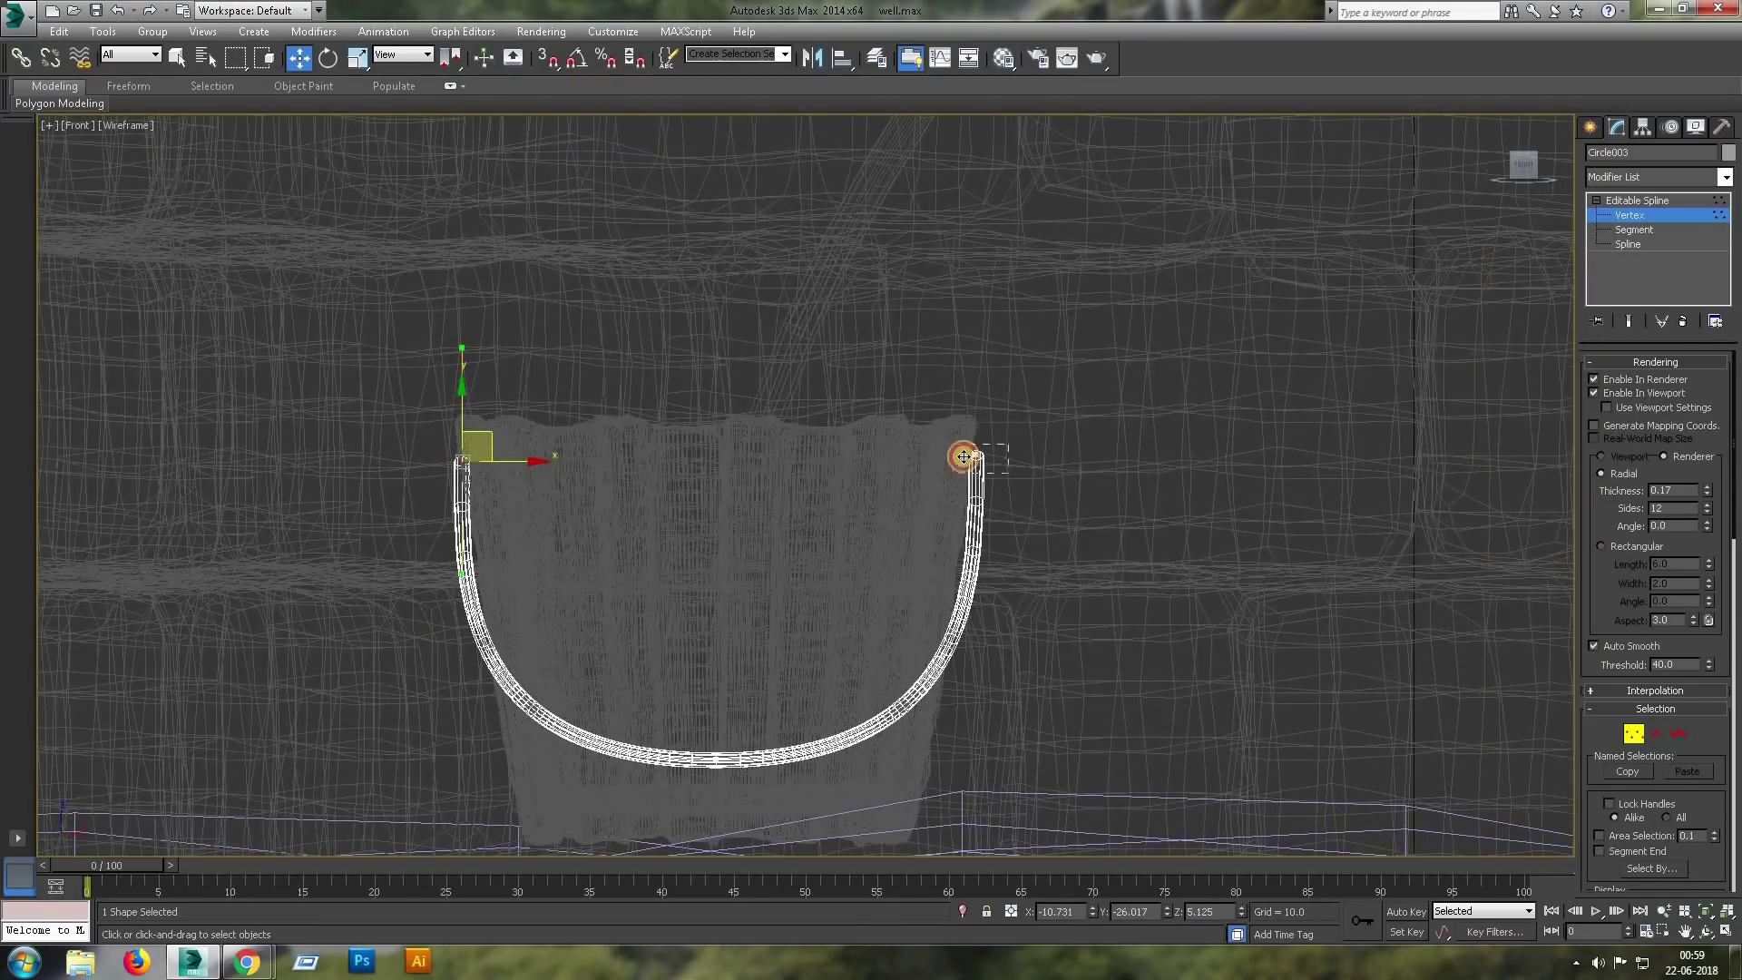
pyautogui.scroll(4, 965, 459)
pyautogui.moveTo(1049, 445); pyautogui.dragTo(1037, 446)
pyautogui.click(1590, 126)
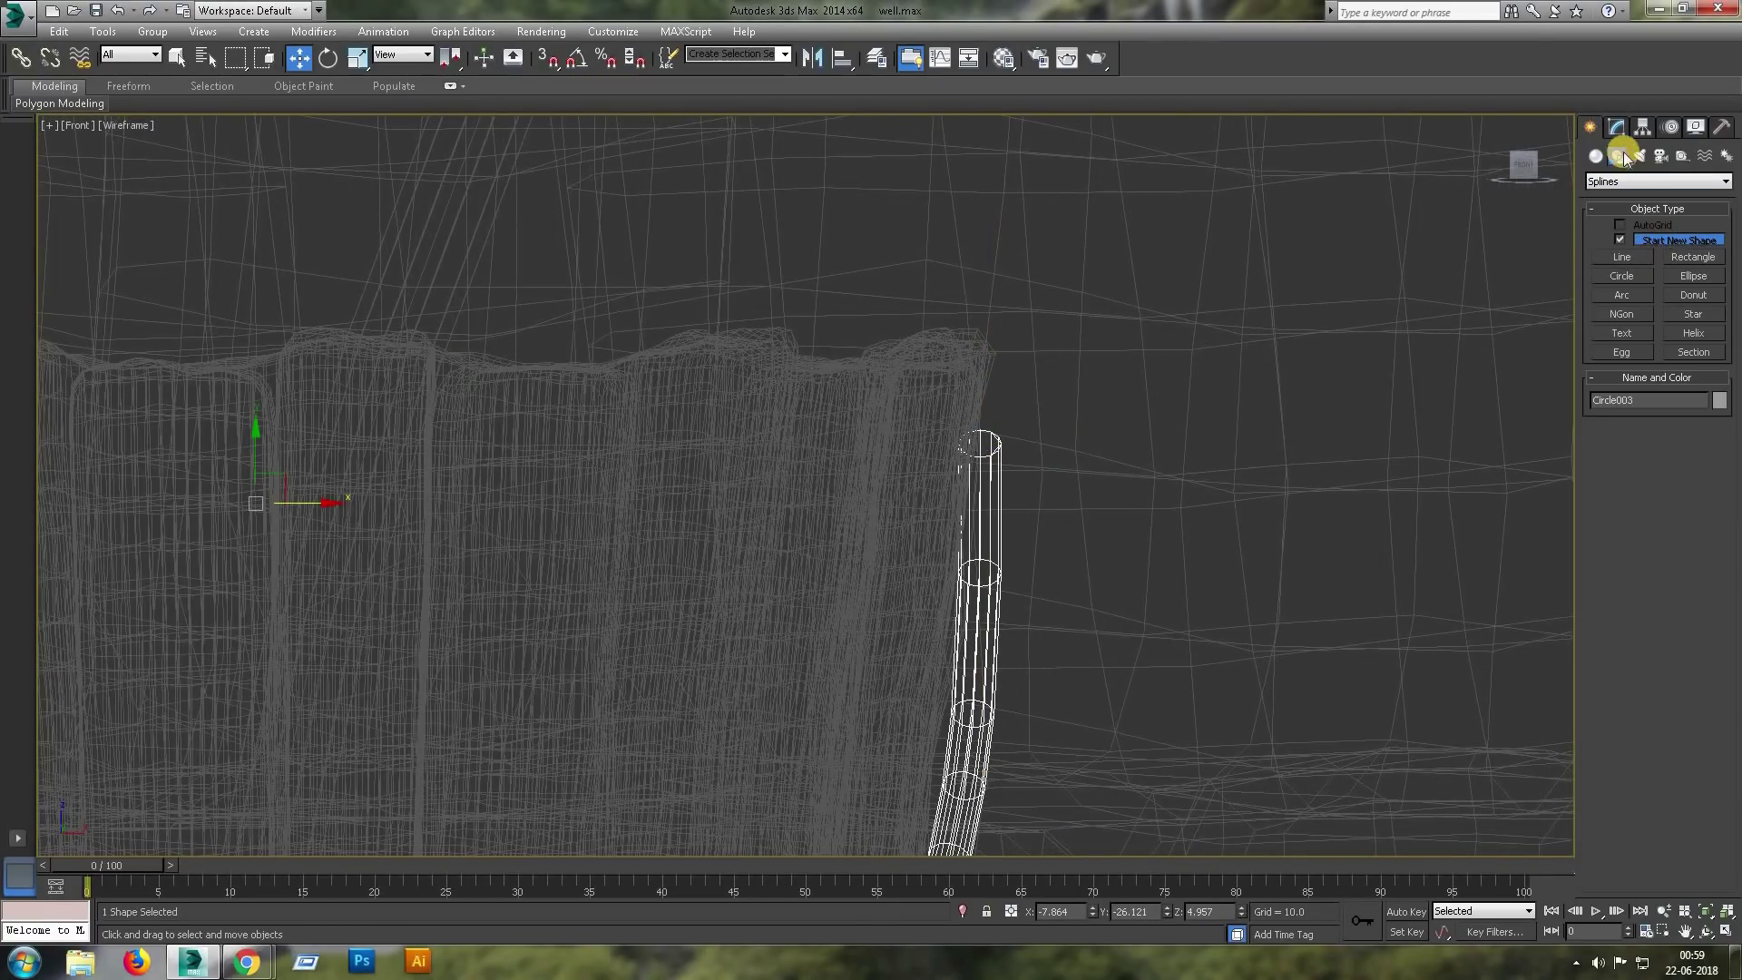
# Create a flat box Box081 (about 0.81 × 0.737) inside the bucket in the Left view, with fewer width segments.
pyautogui.click(1596, 156)
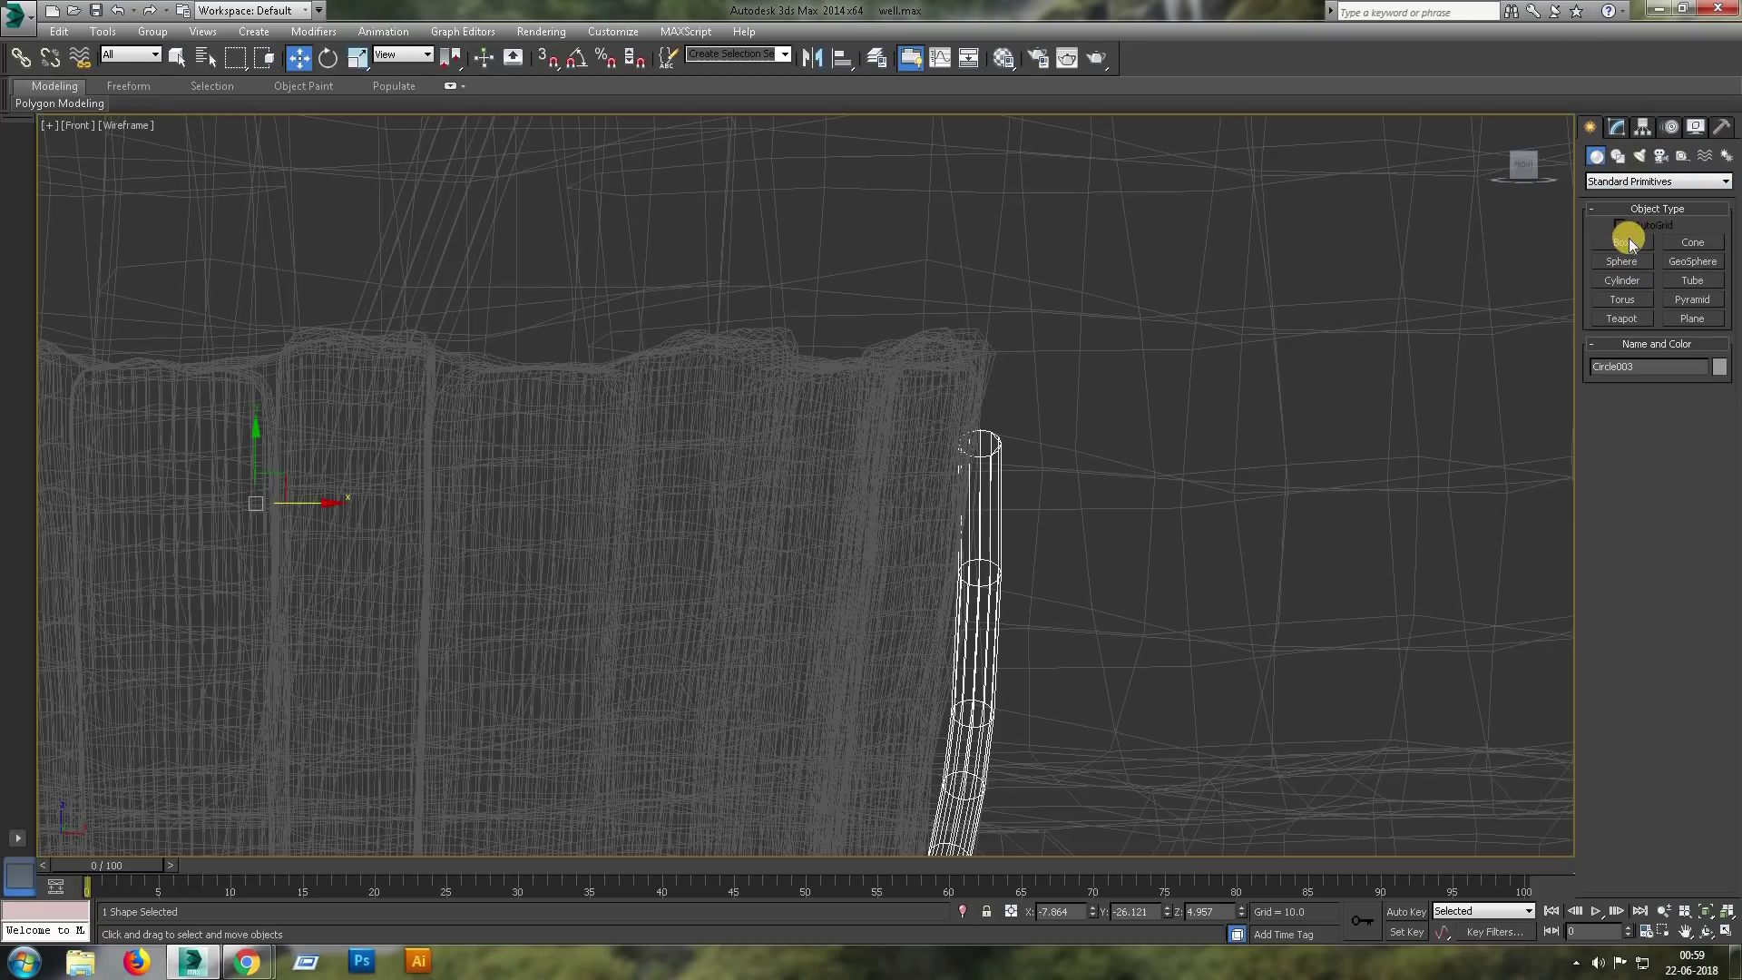
pyautogui.click(1629, 242)
pyautogui.scroll(-3, 599, 506)
pyautogui.hotkey('alt', 'w')
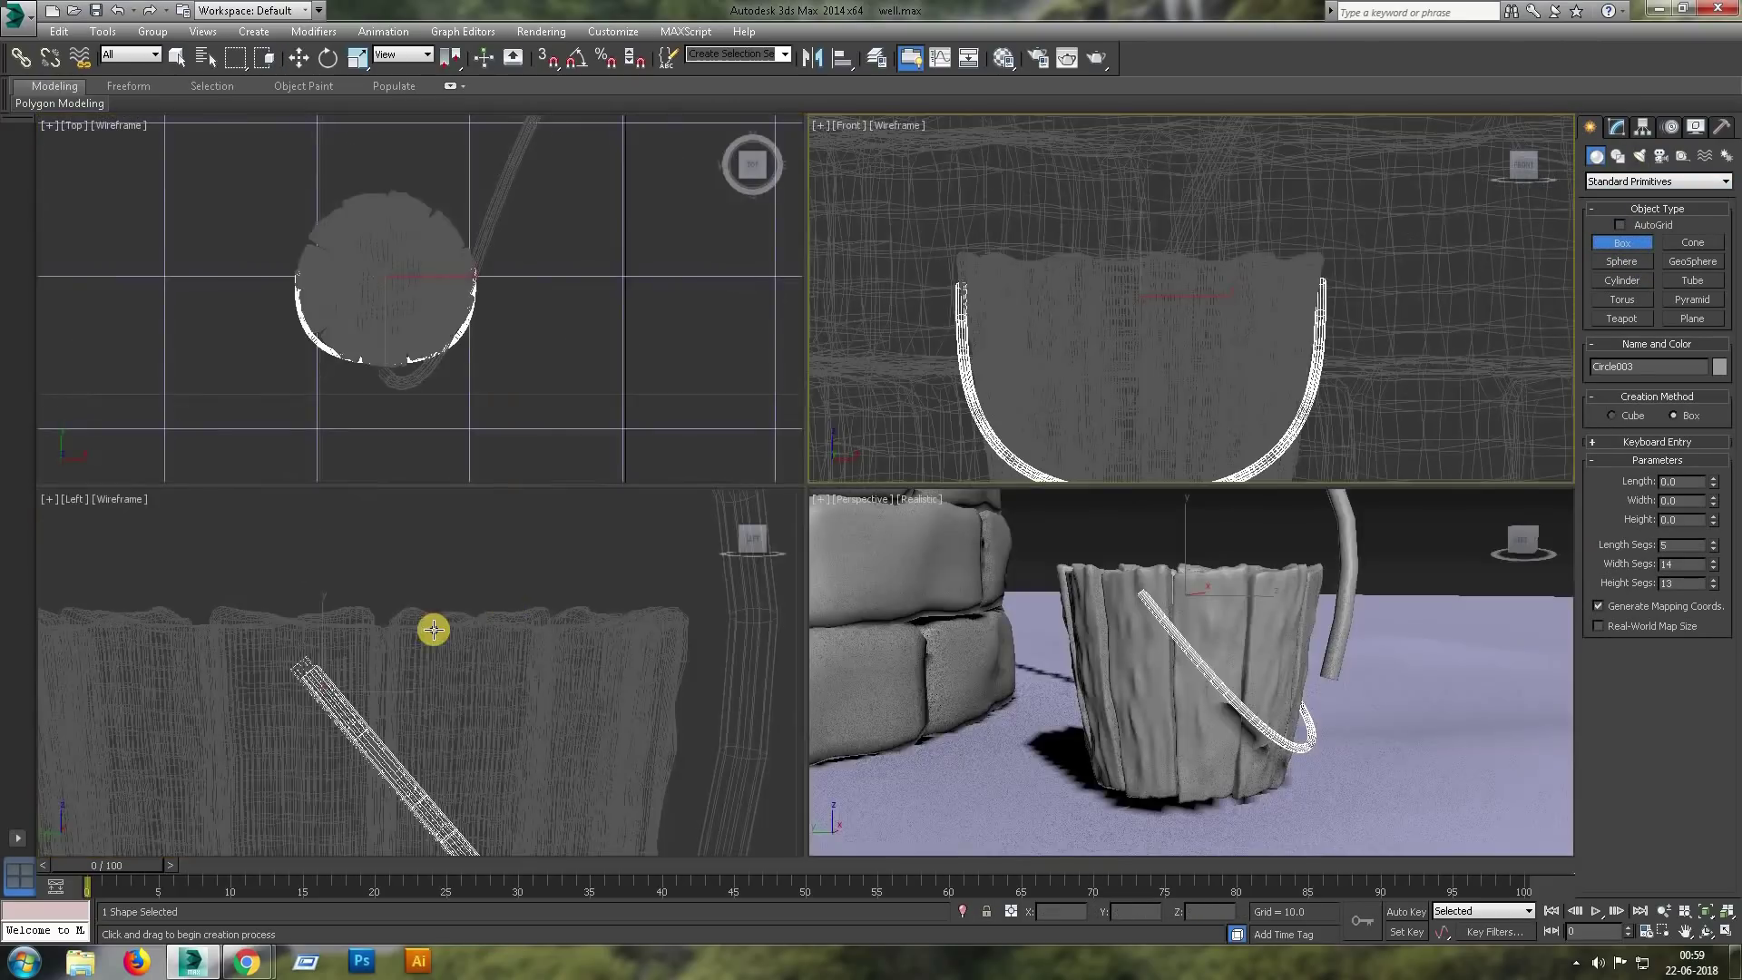
pyautogui.hotkey('alt', 'w')
pyautogui.scroll(2, 684, 556)
pyautogui.moveTo(557, 382); pyautogui.dragTo(812, 661)
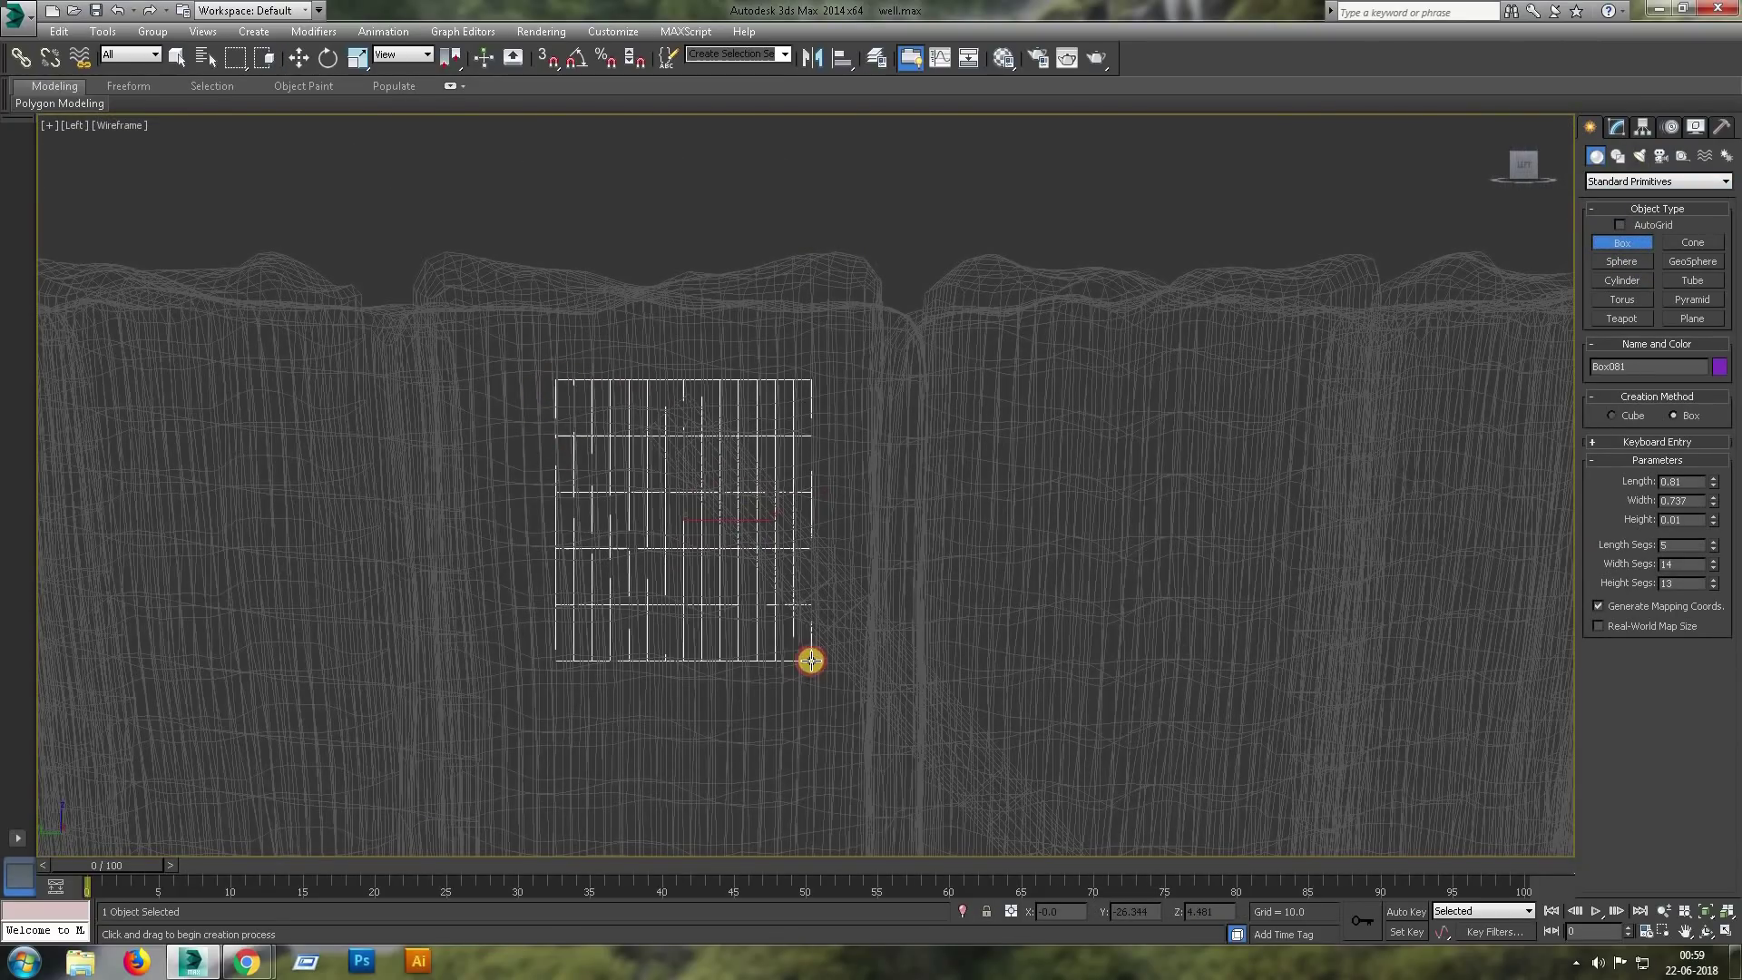
pyautogui.moveTo(1712, 567); pyautogui.dragTo(1730, 650)
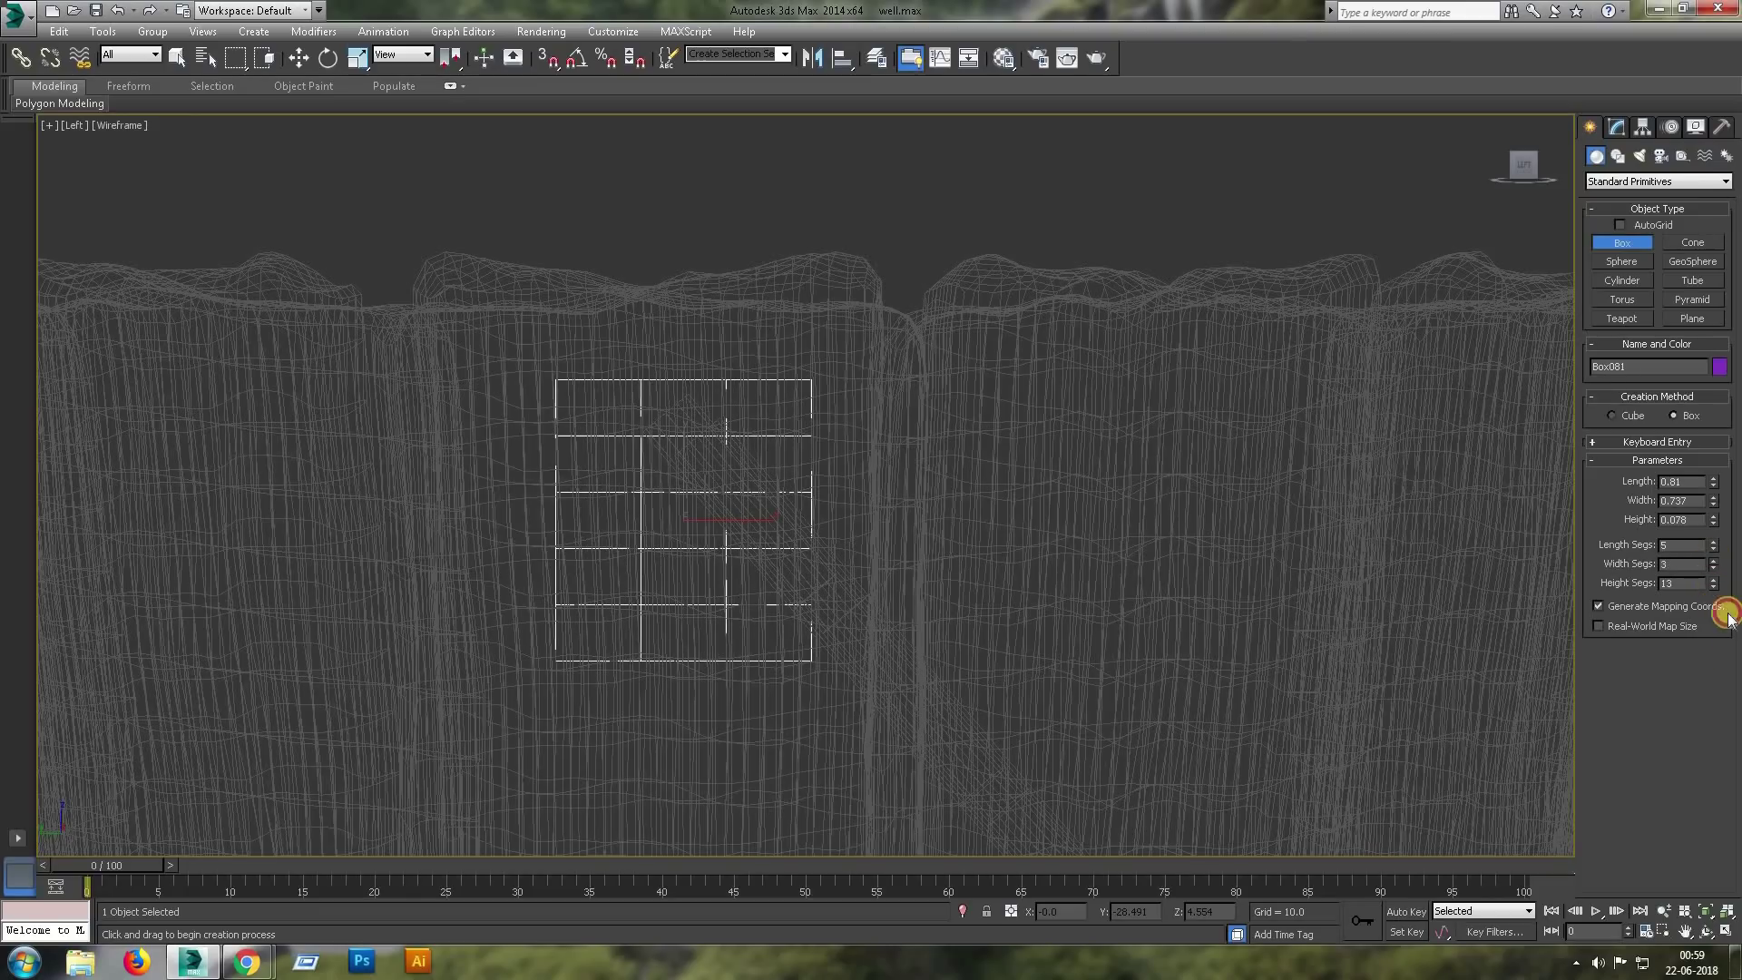
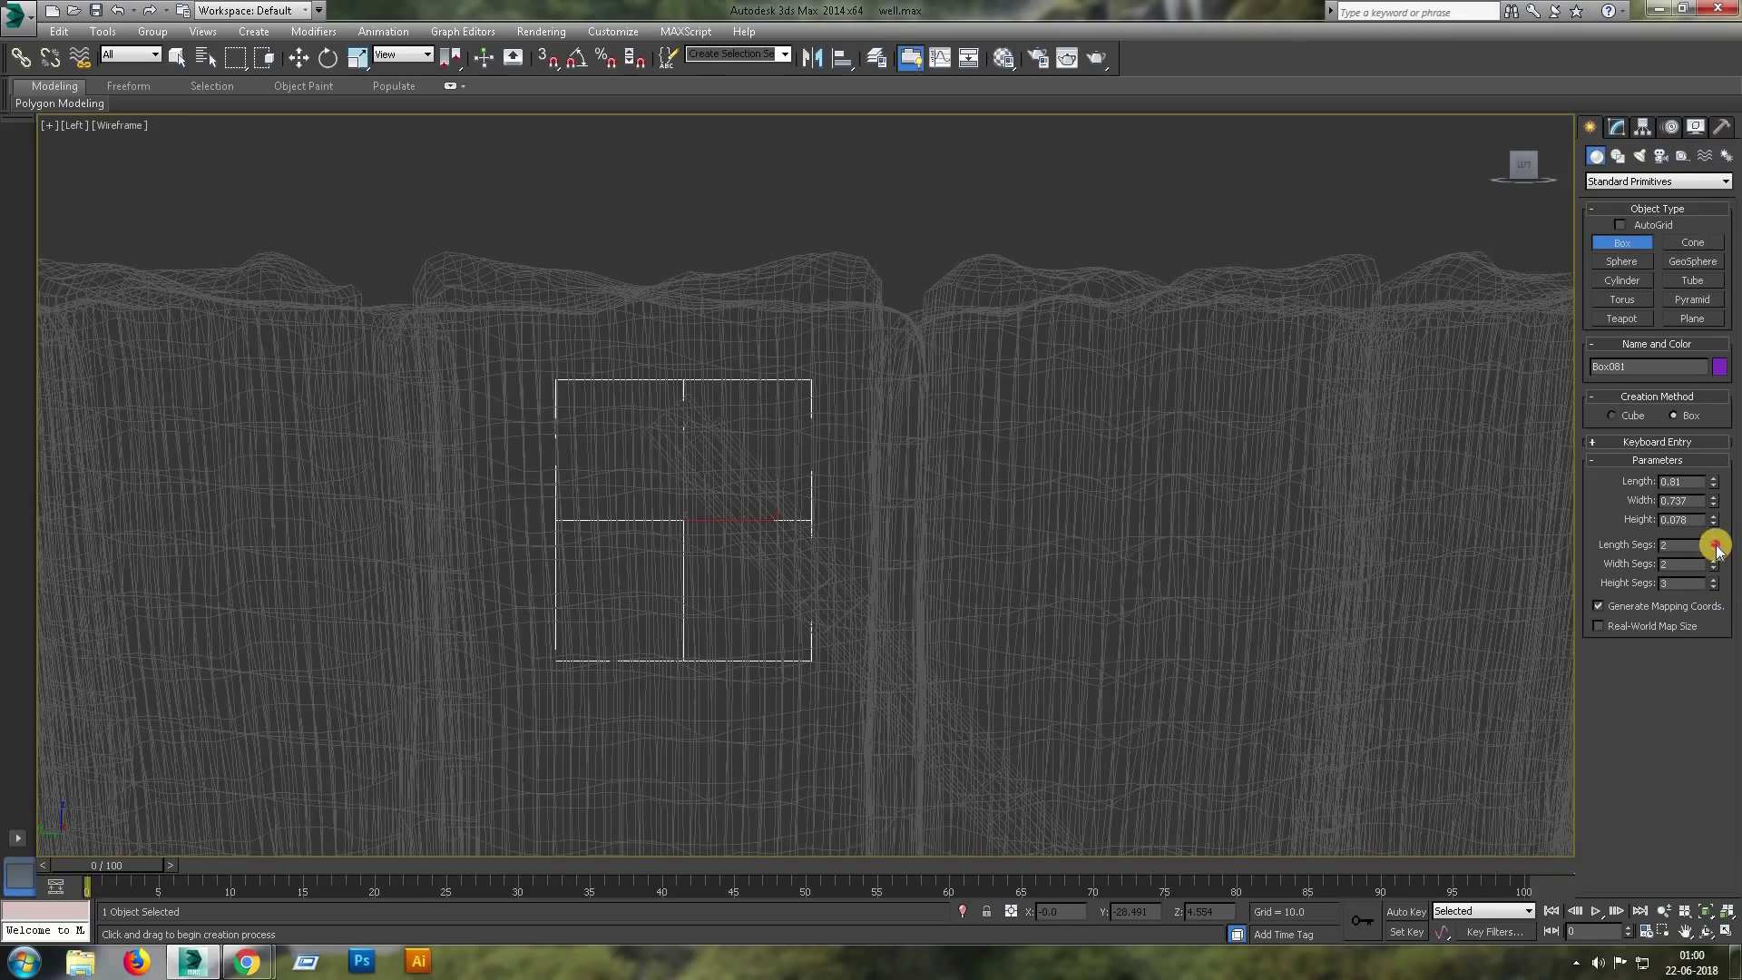
# End box creation and maximize the Perspective view for a closer look at the bucket.
pyautogui.scroll(2, 744, 560)
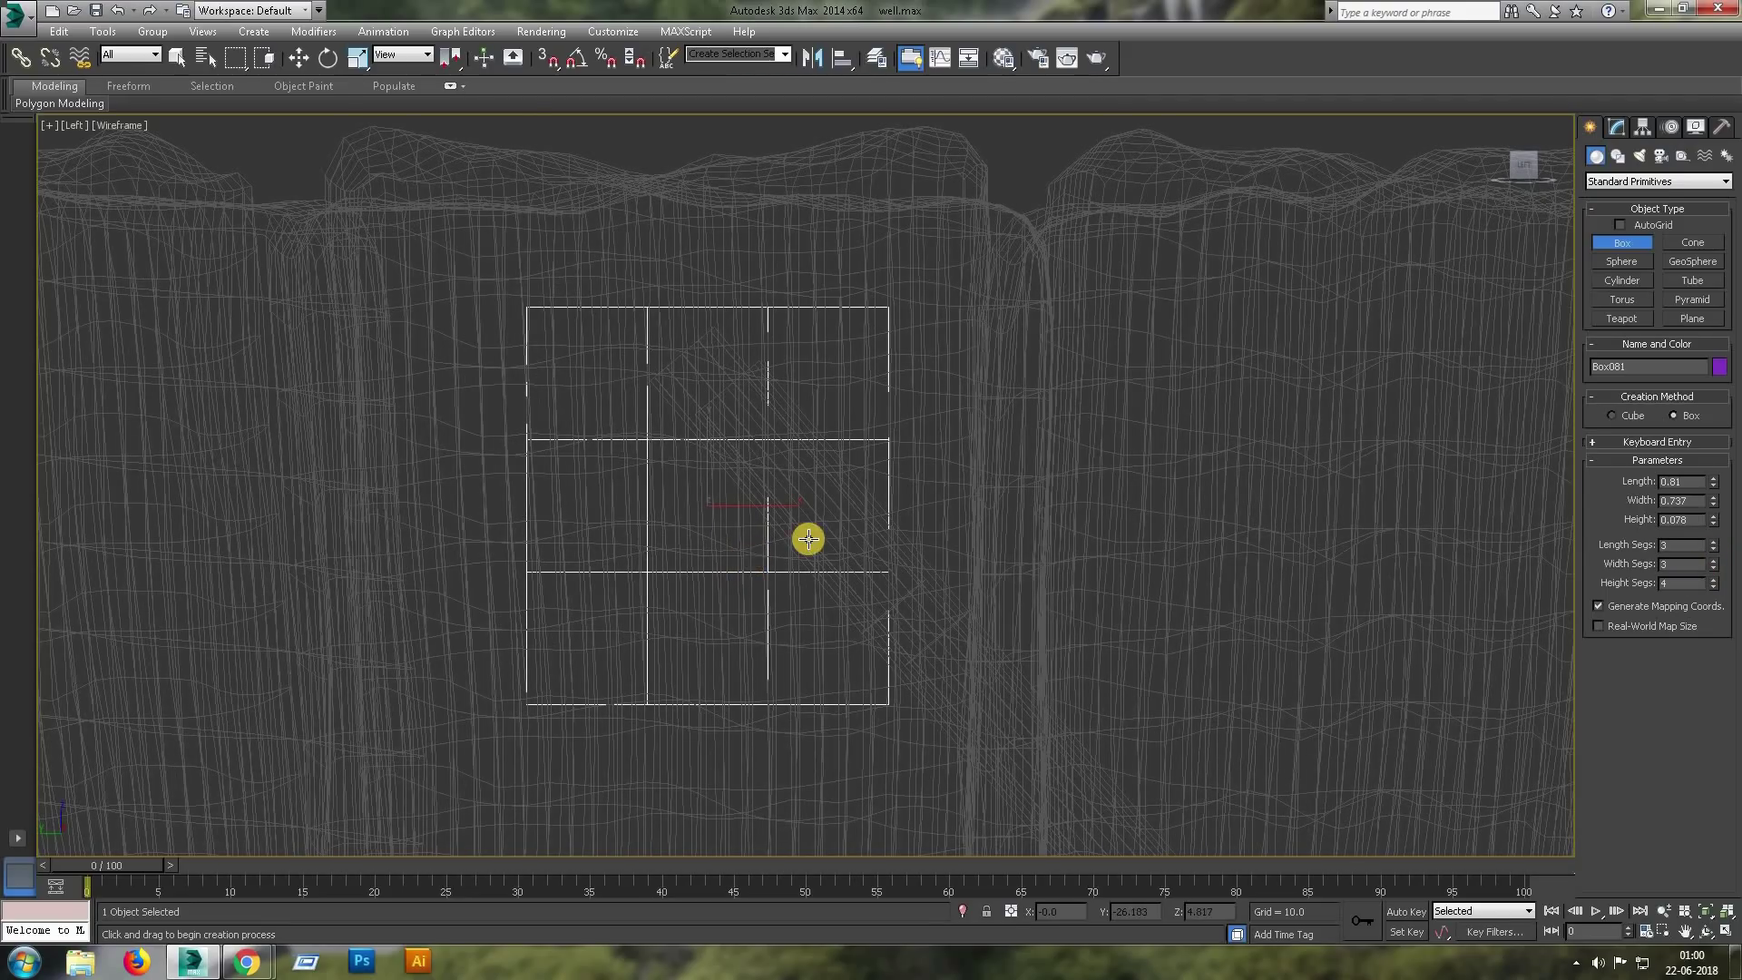
pyautogui.press('t')
pyautogui.press('w')
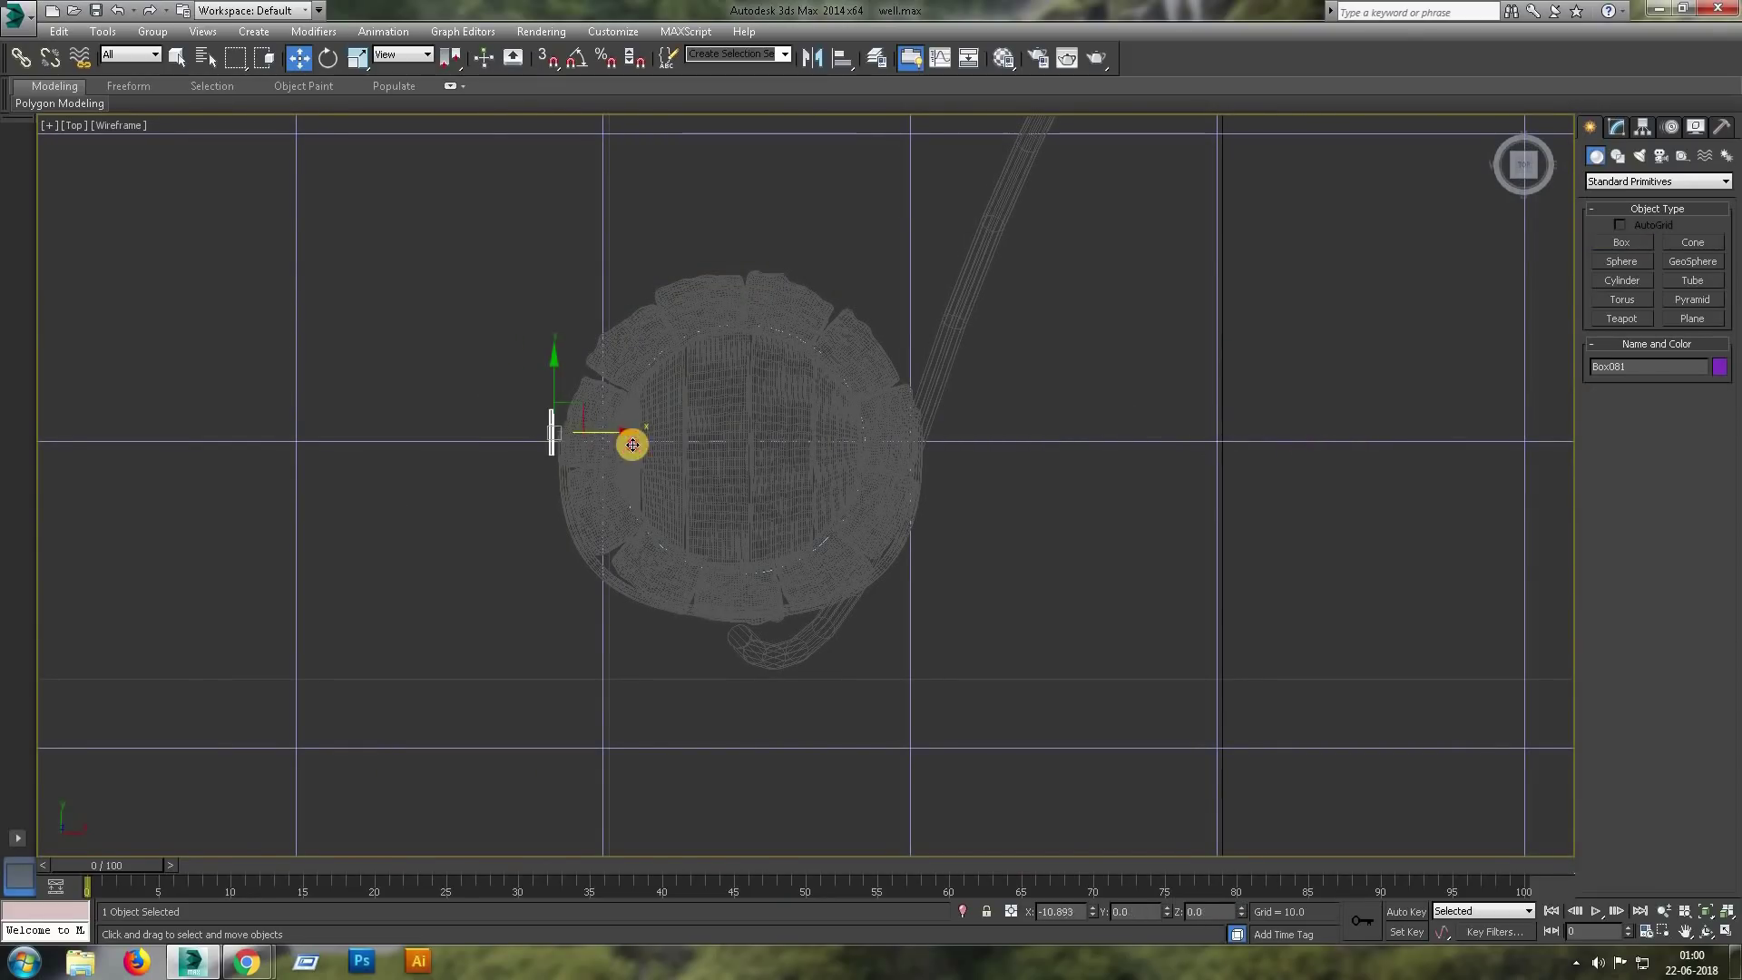
pyautogui.hotkey('alt', 'w')
pyautogui.rightClick(1070, 583)
pyautogui.hotkey('alt', 'w')
pyautogui.scroll(2, 777, 482)
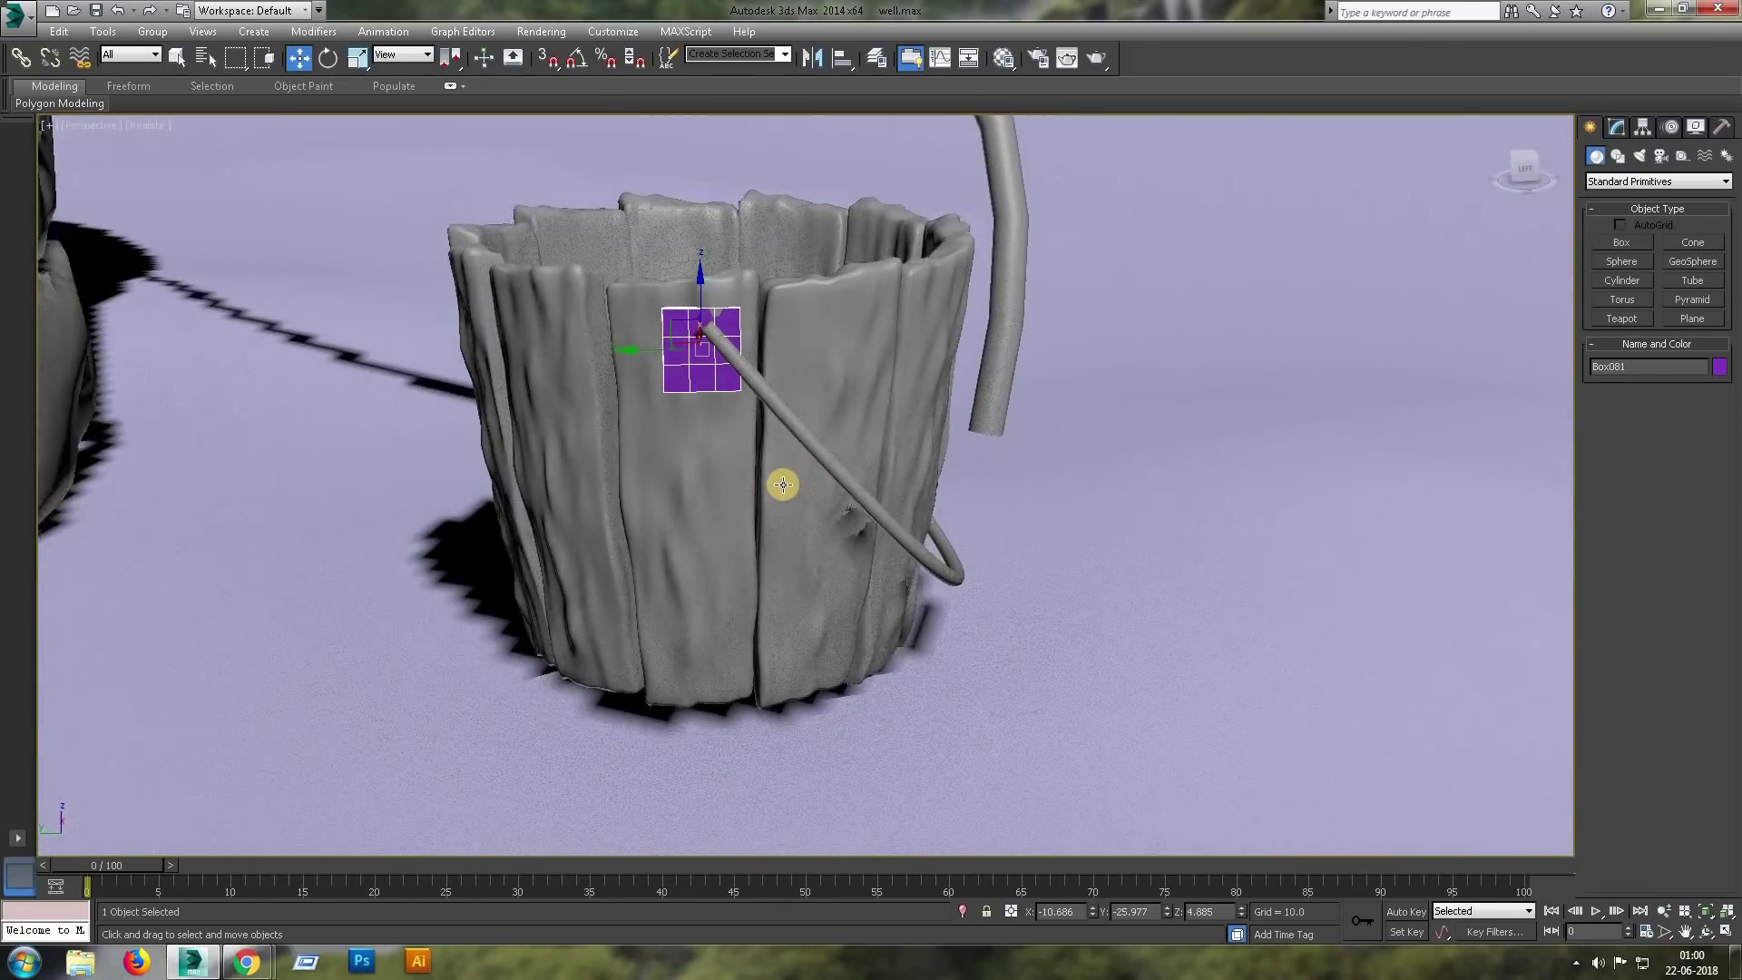
# Select the bucket handle spline and enter Vertex sub-object level in the Front view.
pyautogui.click(784, 417)
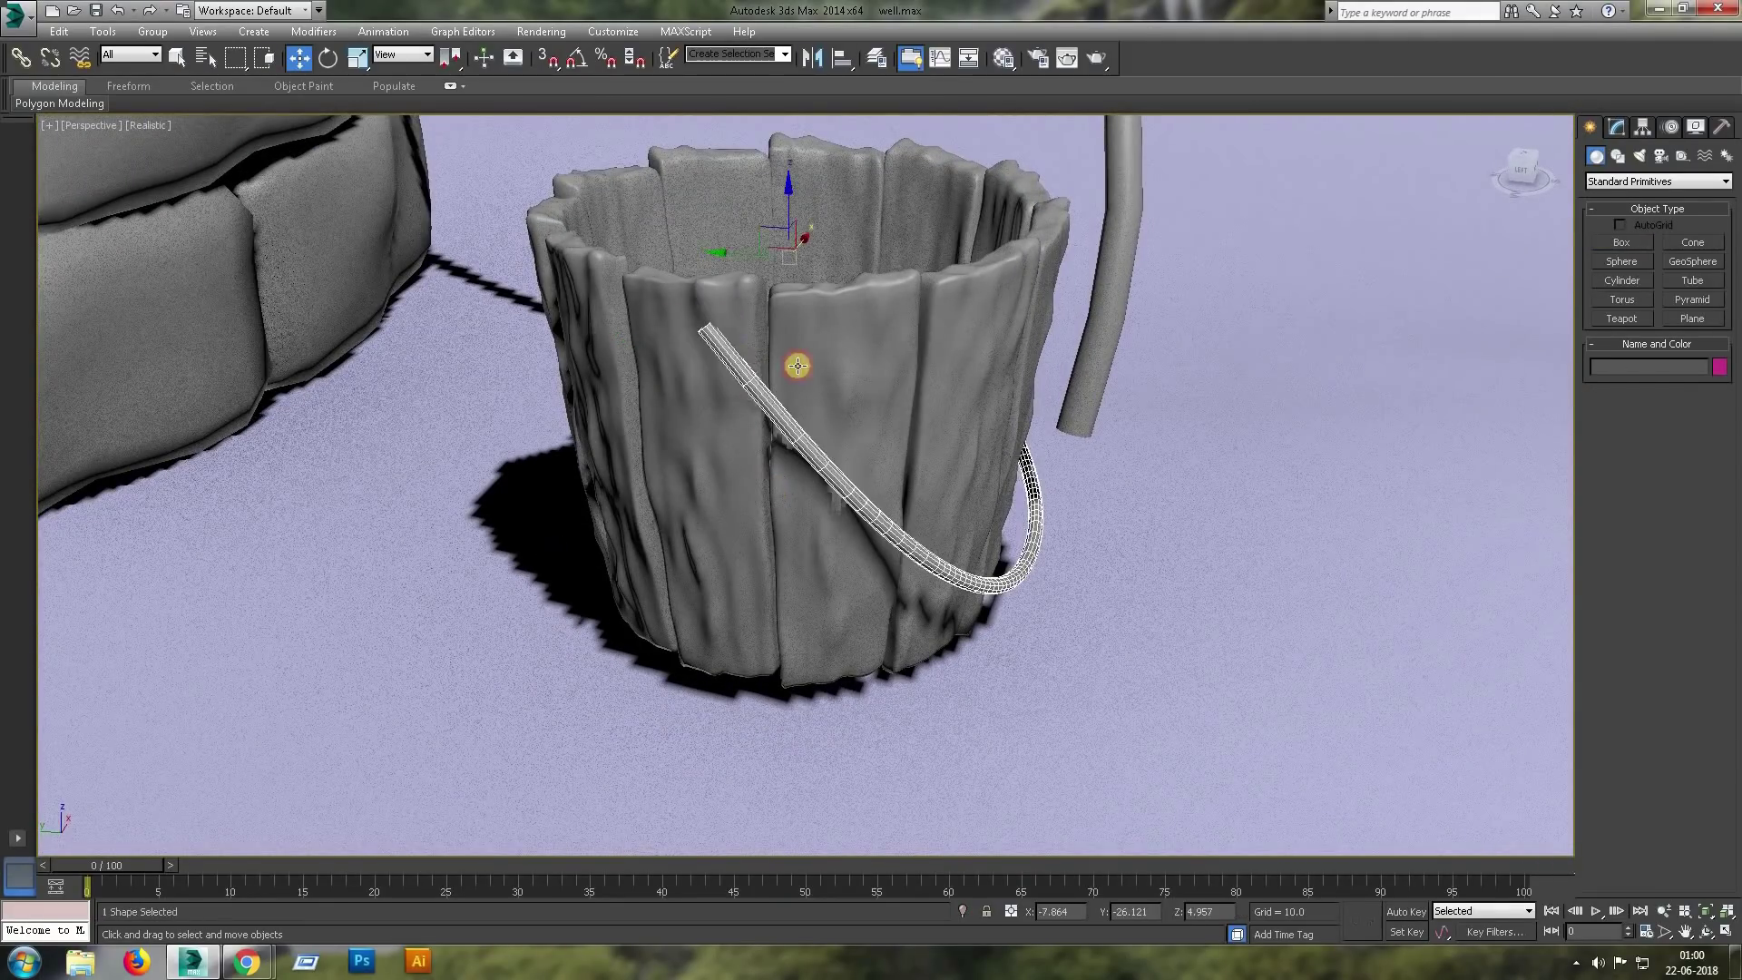
pyautogui.click(1613, 130)
pyautogui.click(1629, 216)
pyautogui.hotkey('alt', 'w')
pyautogui.click(1089, 272)
pyautogui.hotkey('alt', 'w')
# Select the vertex at the handle's first end in the Front view.
pyautogui.scroll(-5, 1595, 504)
pyautogui.click(1621, 785)
pyautogui.scroll(3, 1116, 522)
pyautogui.scroll(2, 1101, 537)
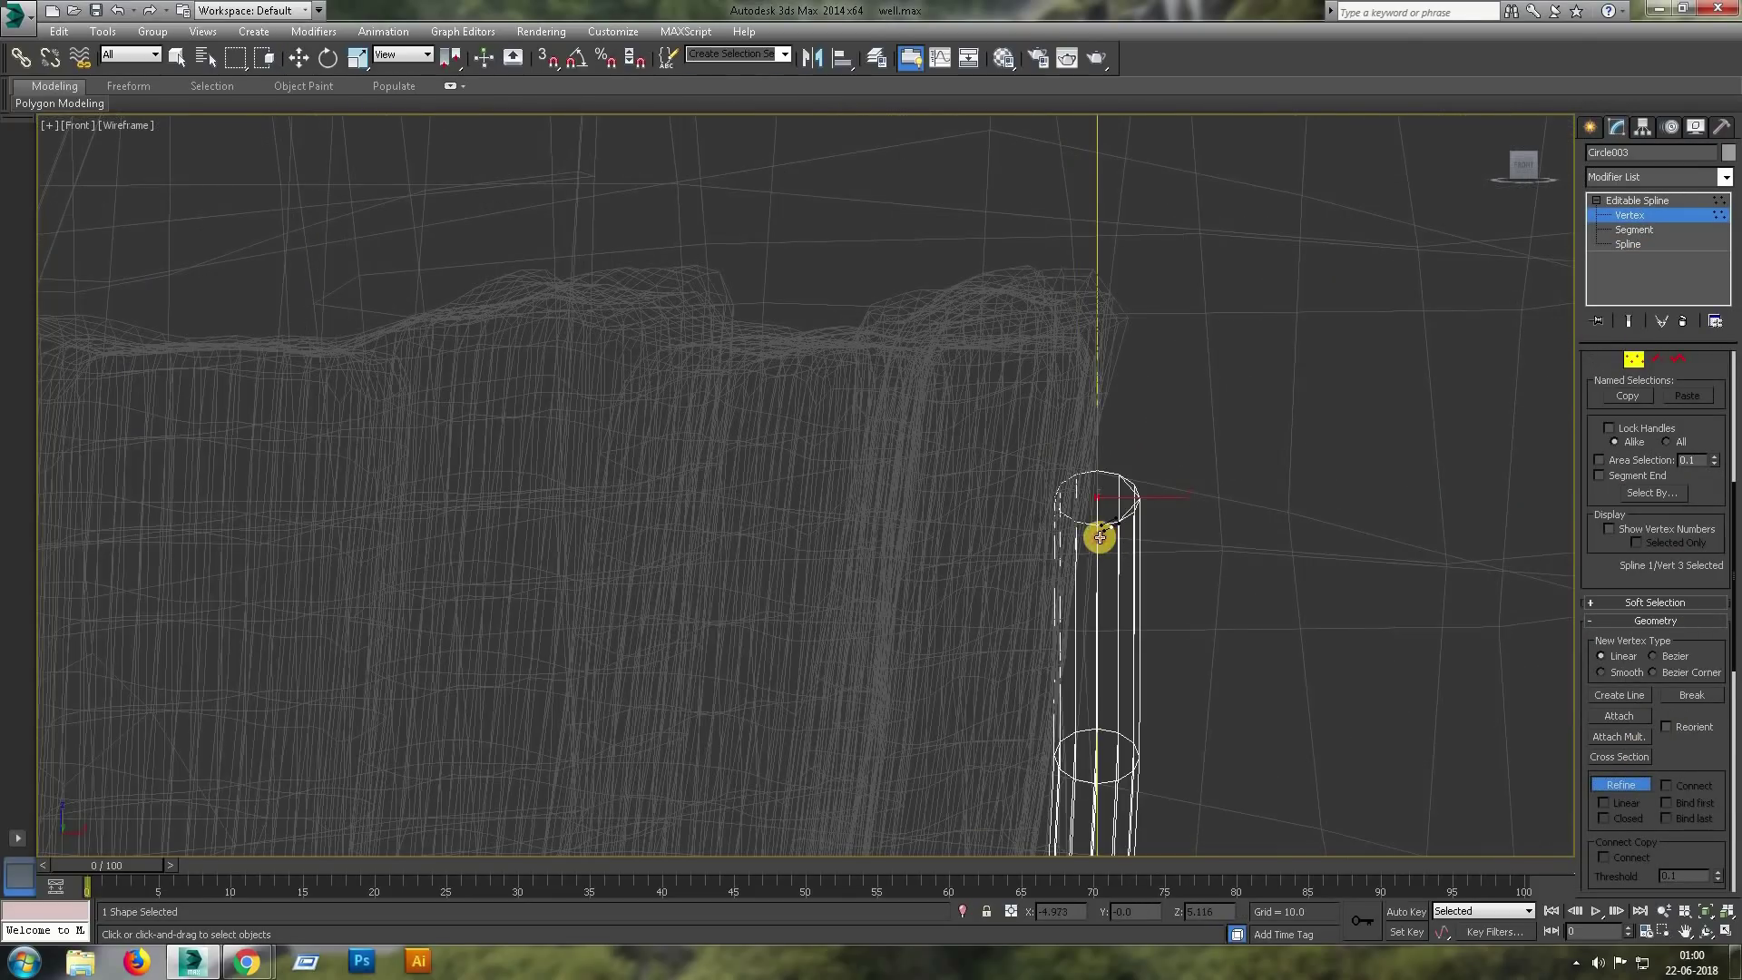
pyautogui.click(1100, 538)
pyautogui.moveTo(1100, 538); pyautogui.dragTo(591, 419, button='middle')
pyautogui.press('w')
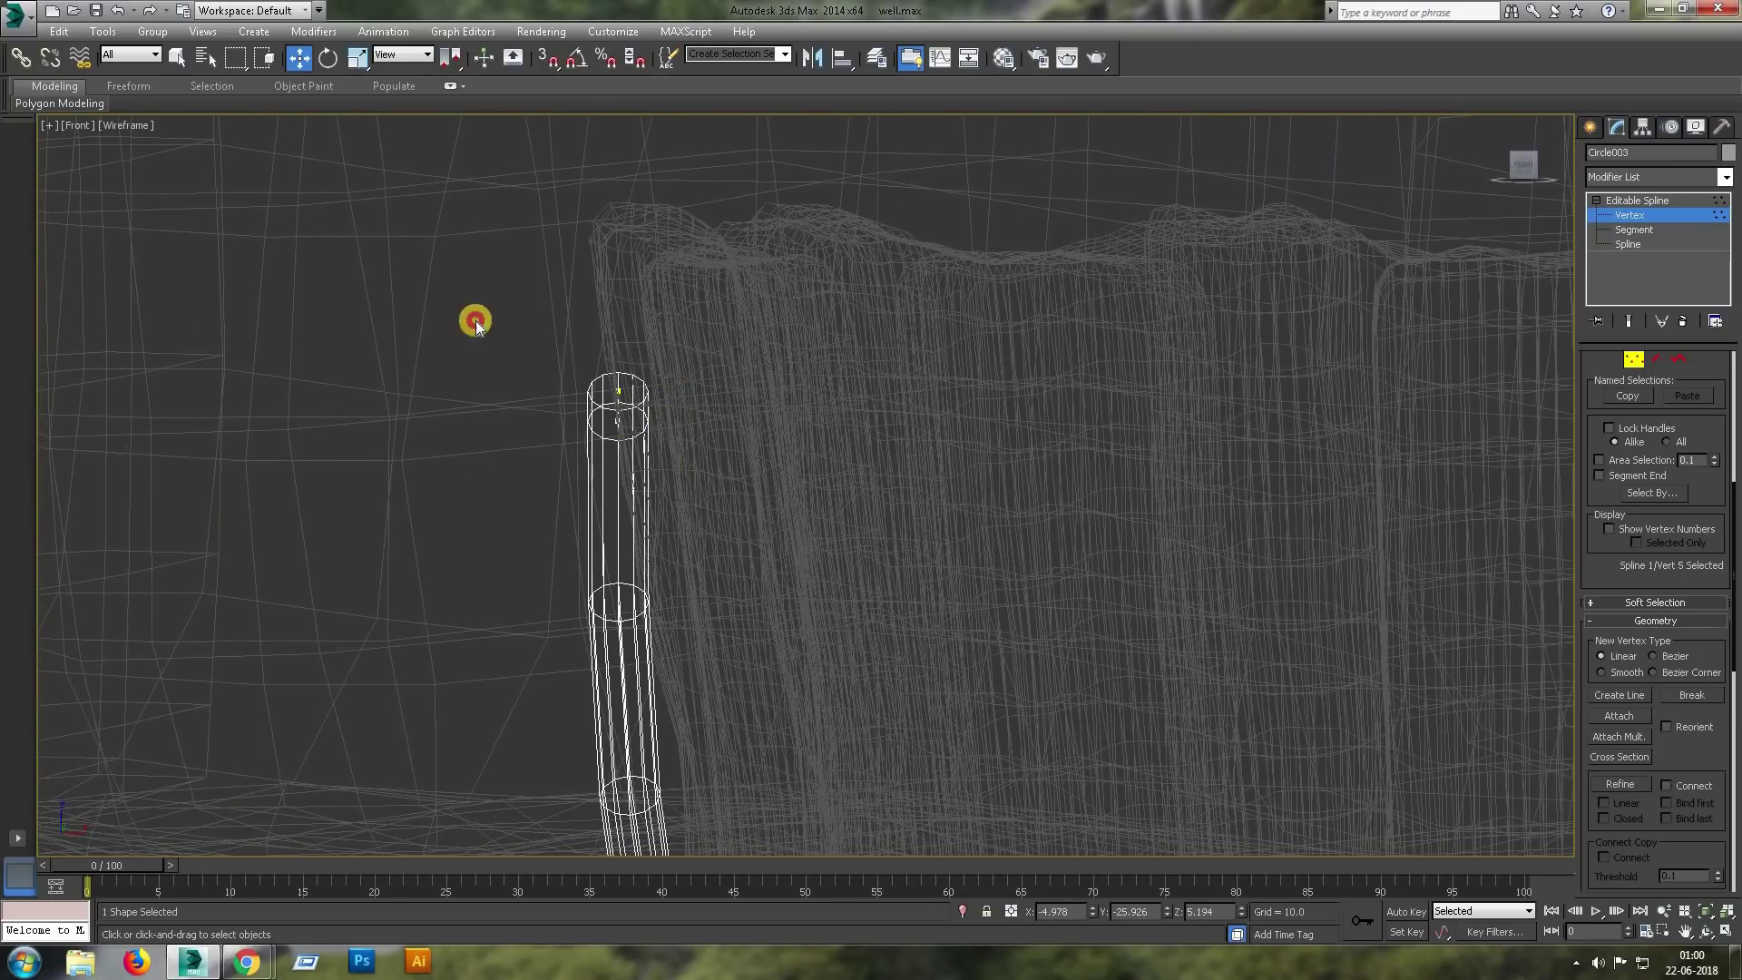
# Rotate that end vertex 90° and bend it toward the bucket side.
pyautogui.press('e')
pyautogui.moveTo(719, 395); pyautogui.dragTo(819, 447)
pyautogui.scroll(2, 772, 434)
pyautogui.scroll(2, 817, 381)
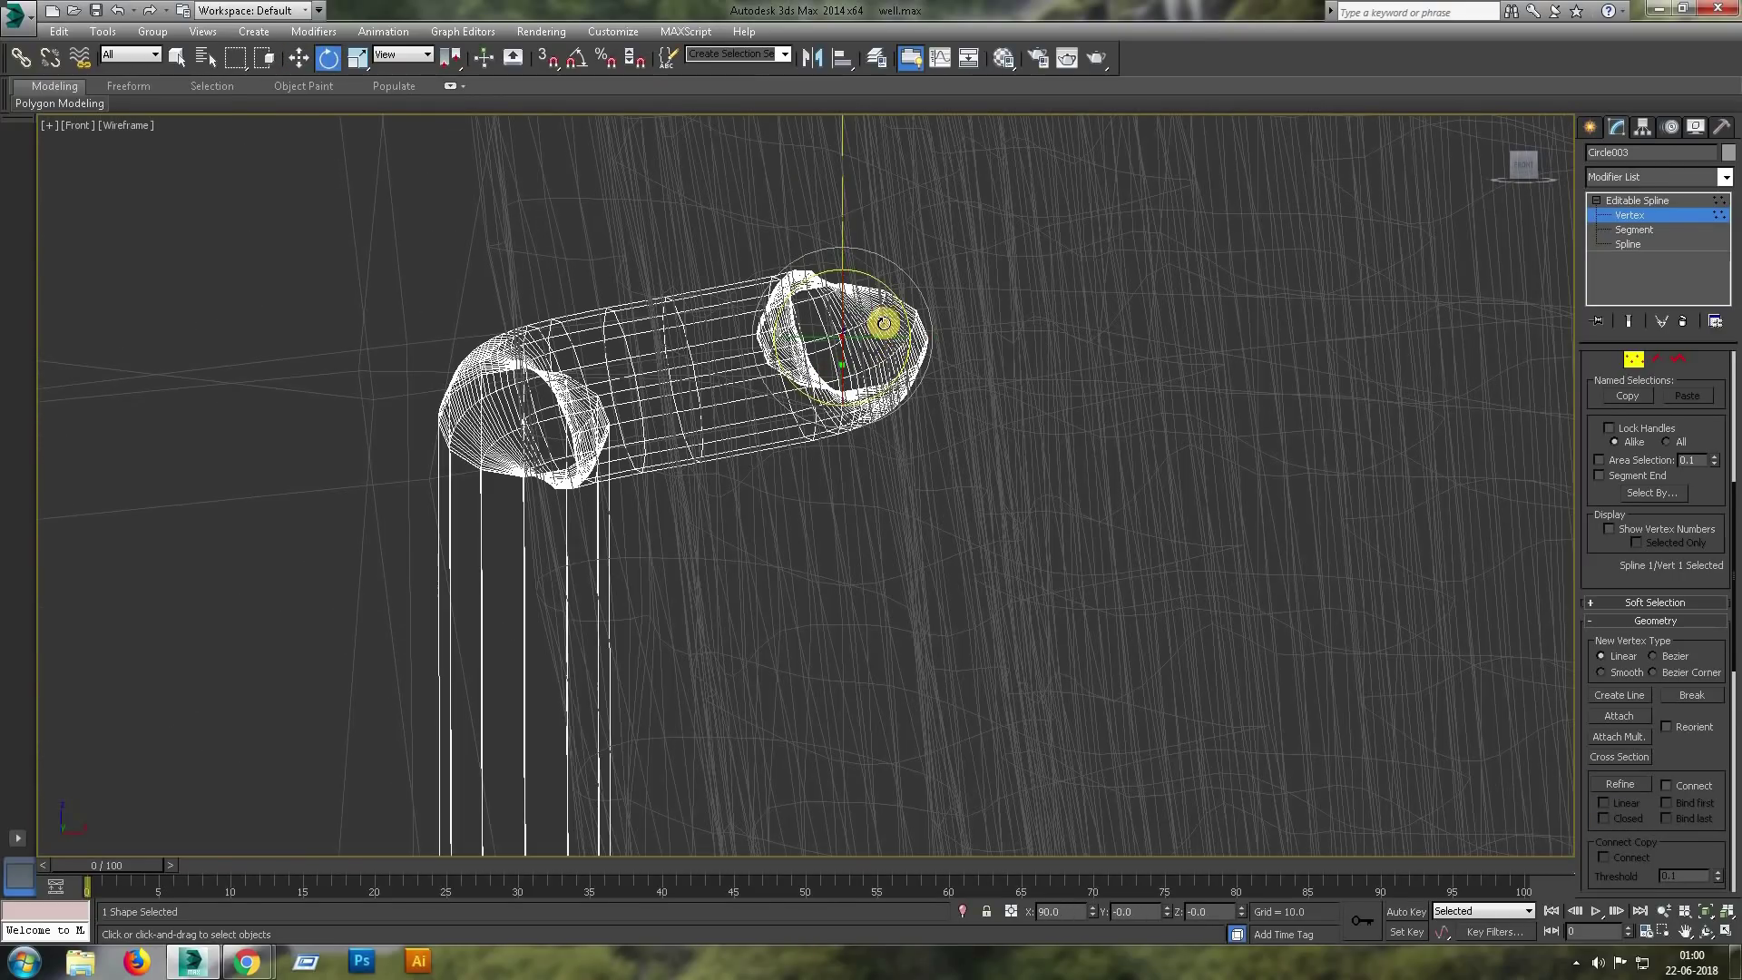
pyautogui.moveTo(869, 275); pyautogui.dragTo(590, 476)
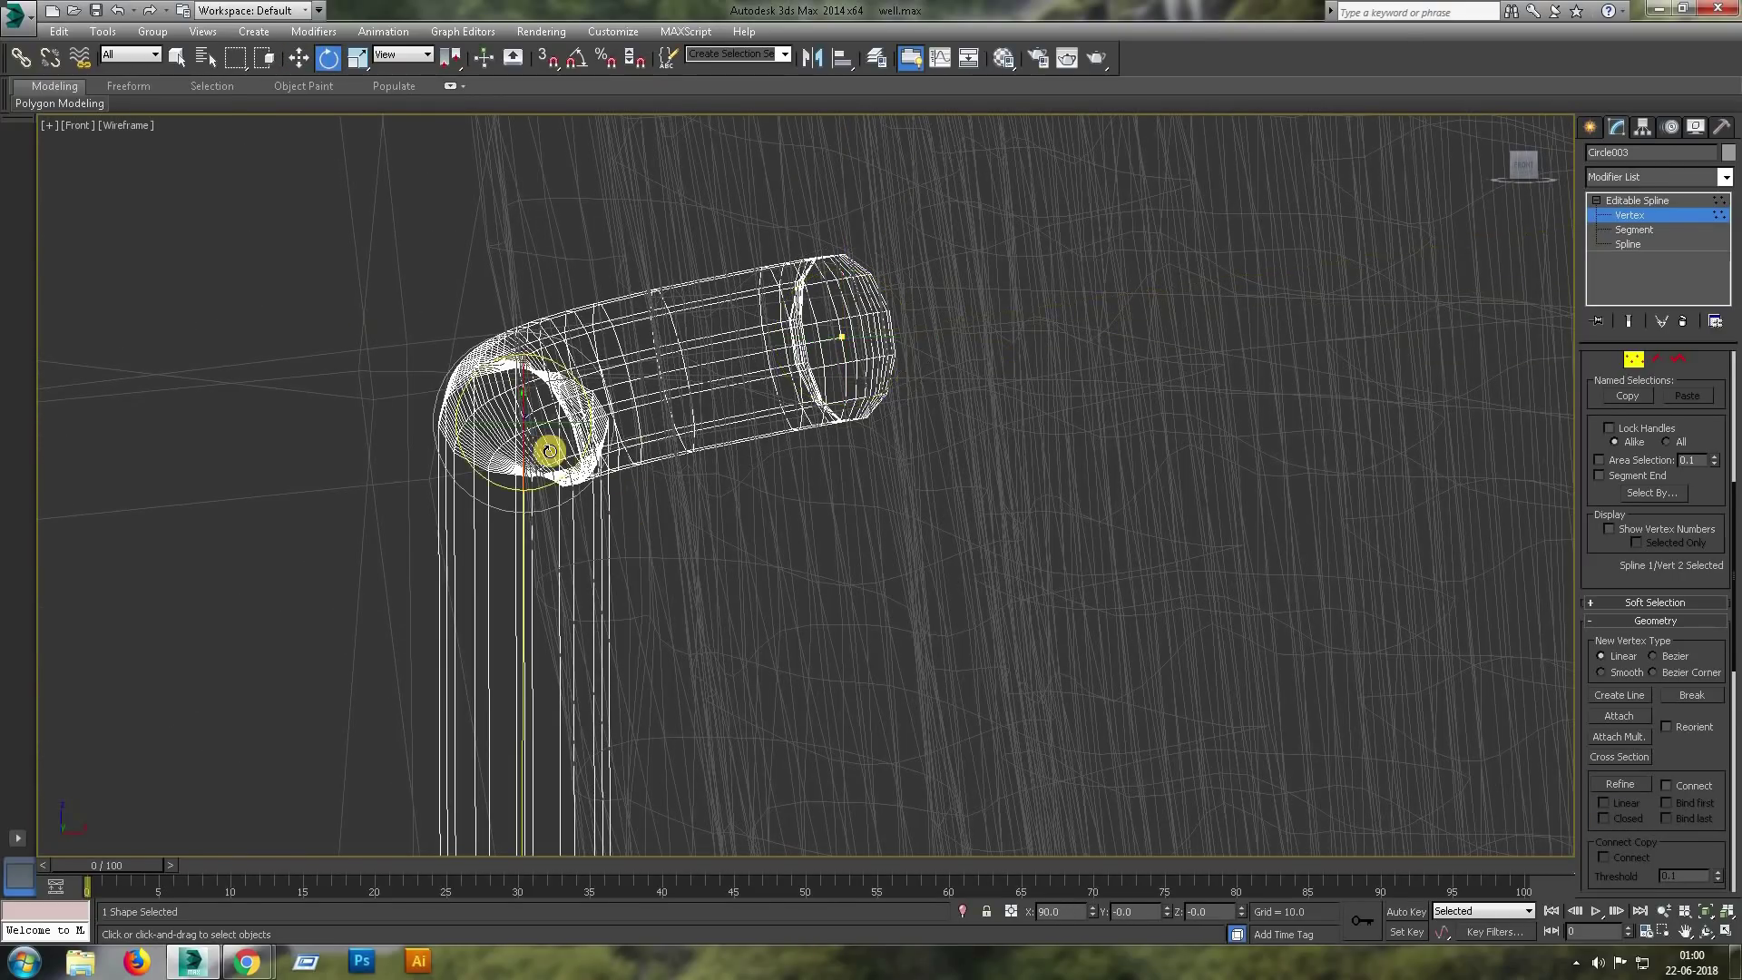
pyautogui.press('w')
# Select the handle's other end vertex in the maximized Left view.
pyautogui.click(522, 373)
pyautogui.hotkey('alt', 'w')
pyautogui.rightClick(389, 642)
pyautogui.hotkey('alt', 'w')
pyautogui.scroll(3, 711, 416)
pyautogui.scroll(3, 753, 489)
pyautogui.click(736, 514)
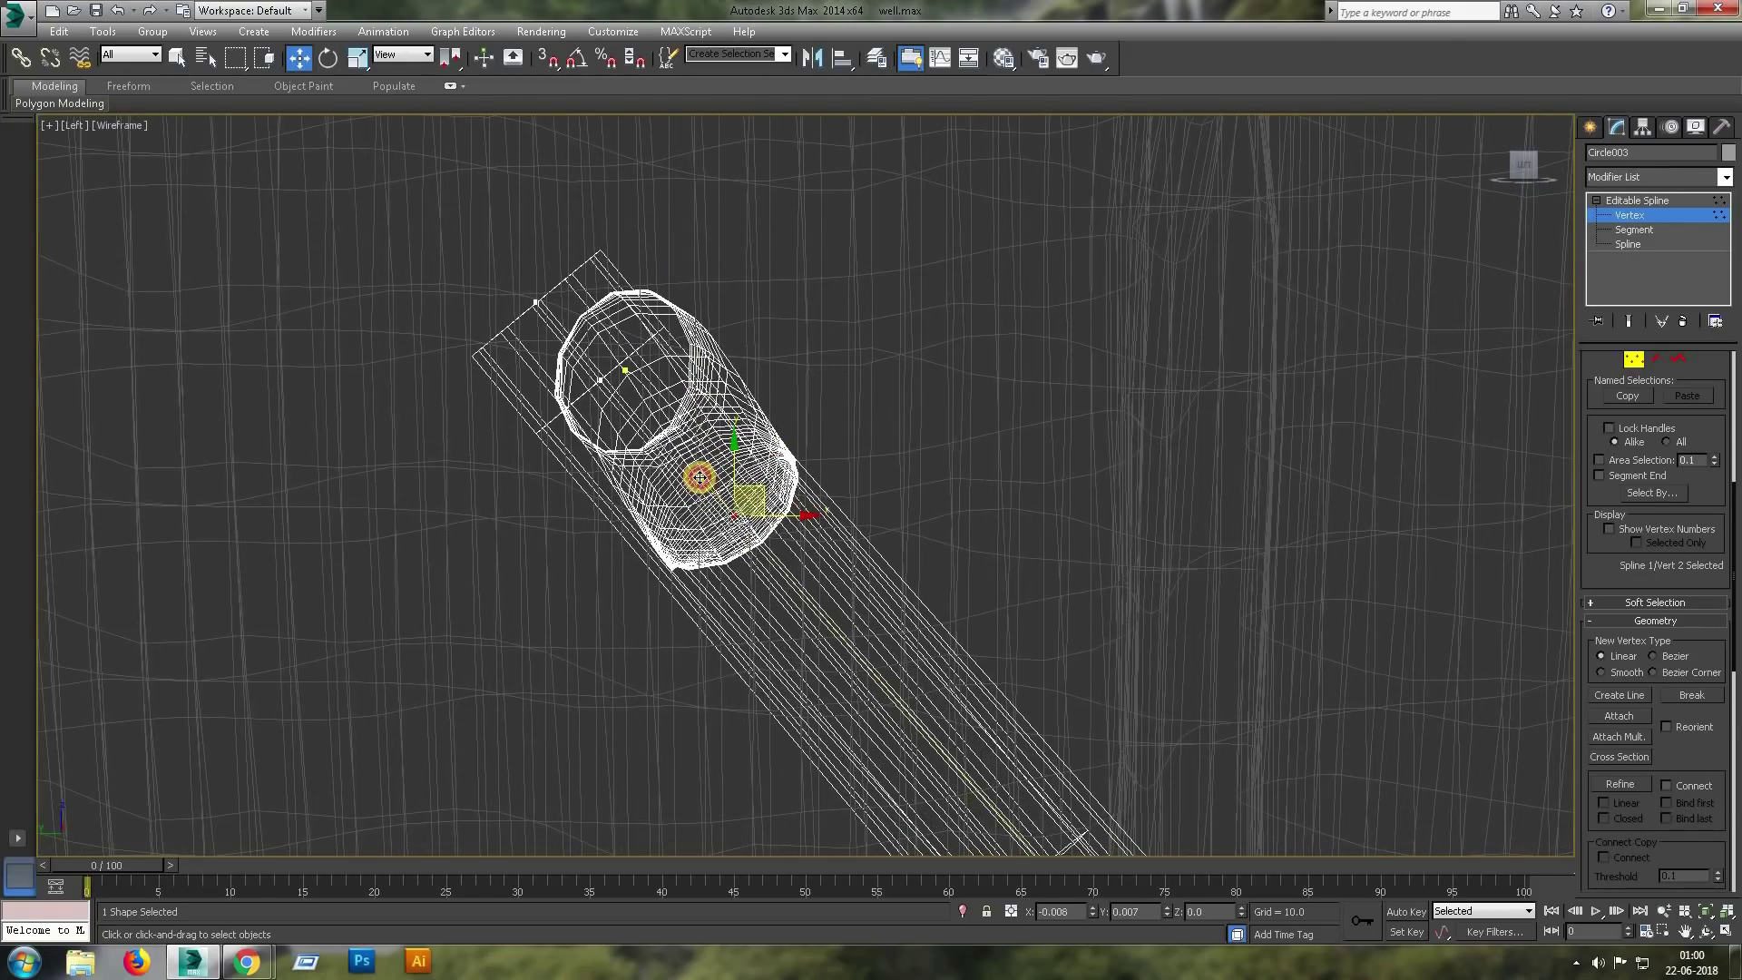
# Rotate the second end vertex about 90° in the Front view.
pyautogui.hotkey('alt', 'w')
pyautogui.hotkey('alt', 'w')
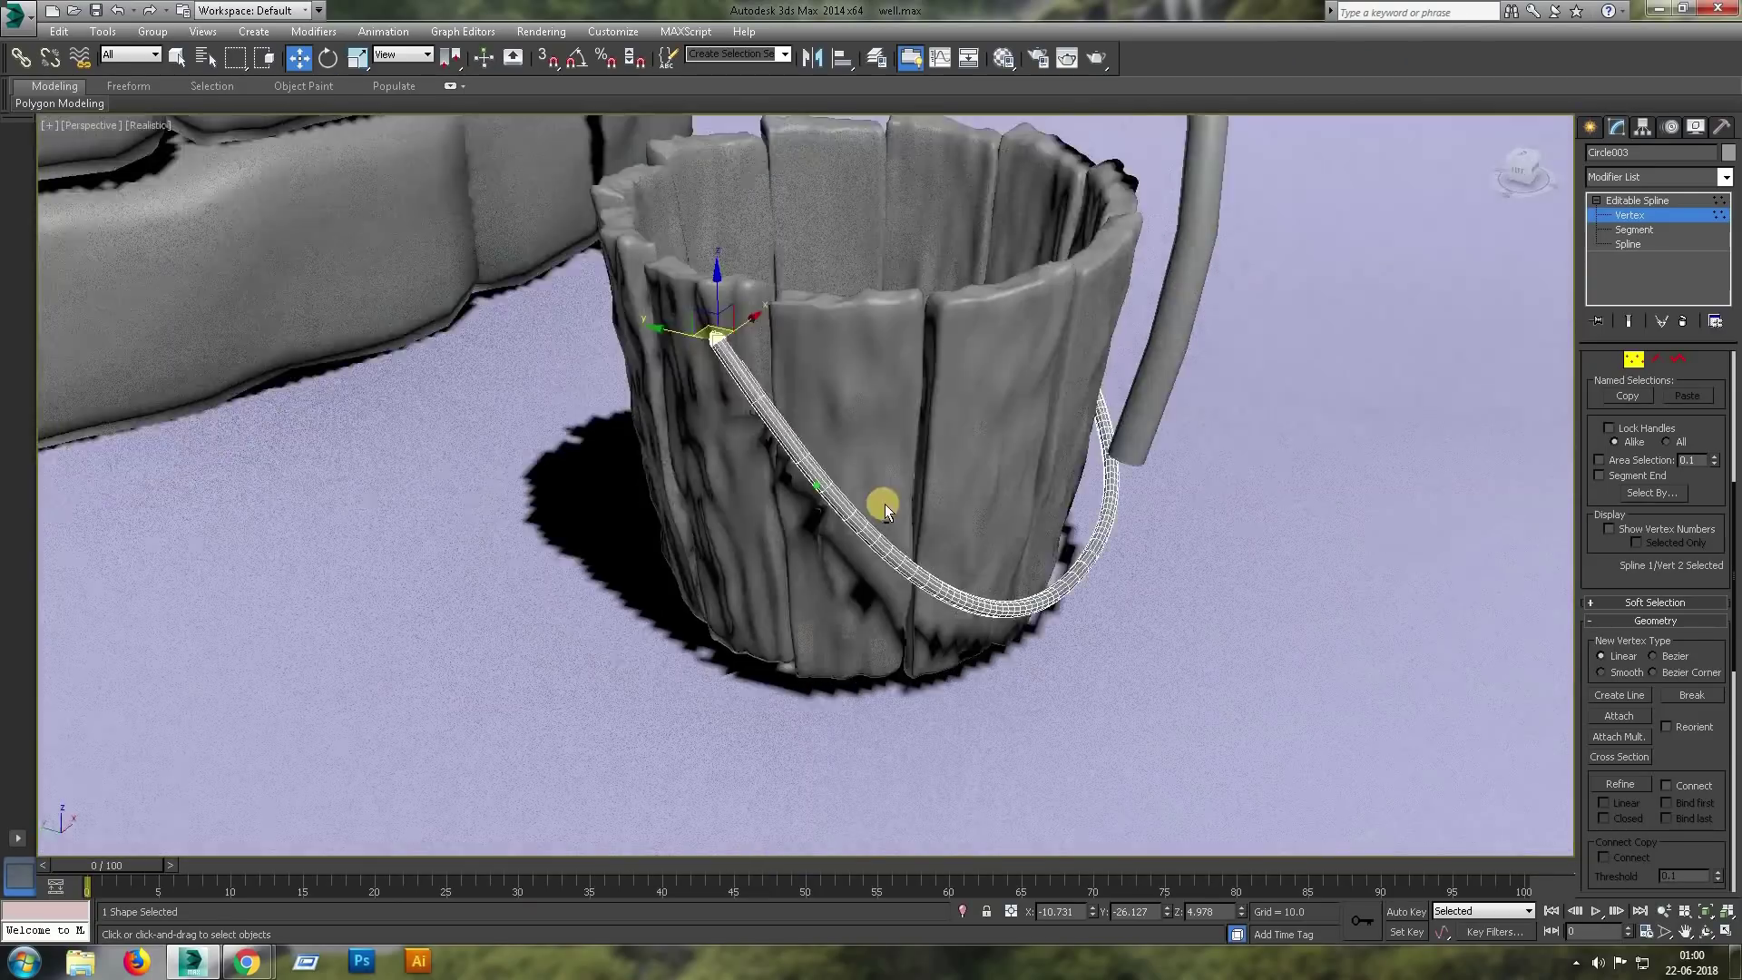
pyautogui.scroll(3, 844, 420)
pyautogui.moveTo(751, 322)
pyautogui.keyDown('alt'); pyautogui.mouseDown(button='middle')
pyautogui.moveTo(1244, 303)
pyautogui.moveTo(1349, 463)
pyautogui.mouseUp(button='middle'); pyautogui.keyUp('alt')
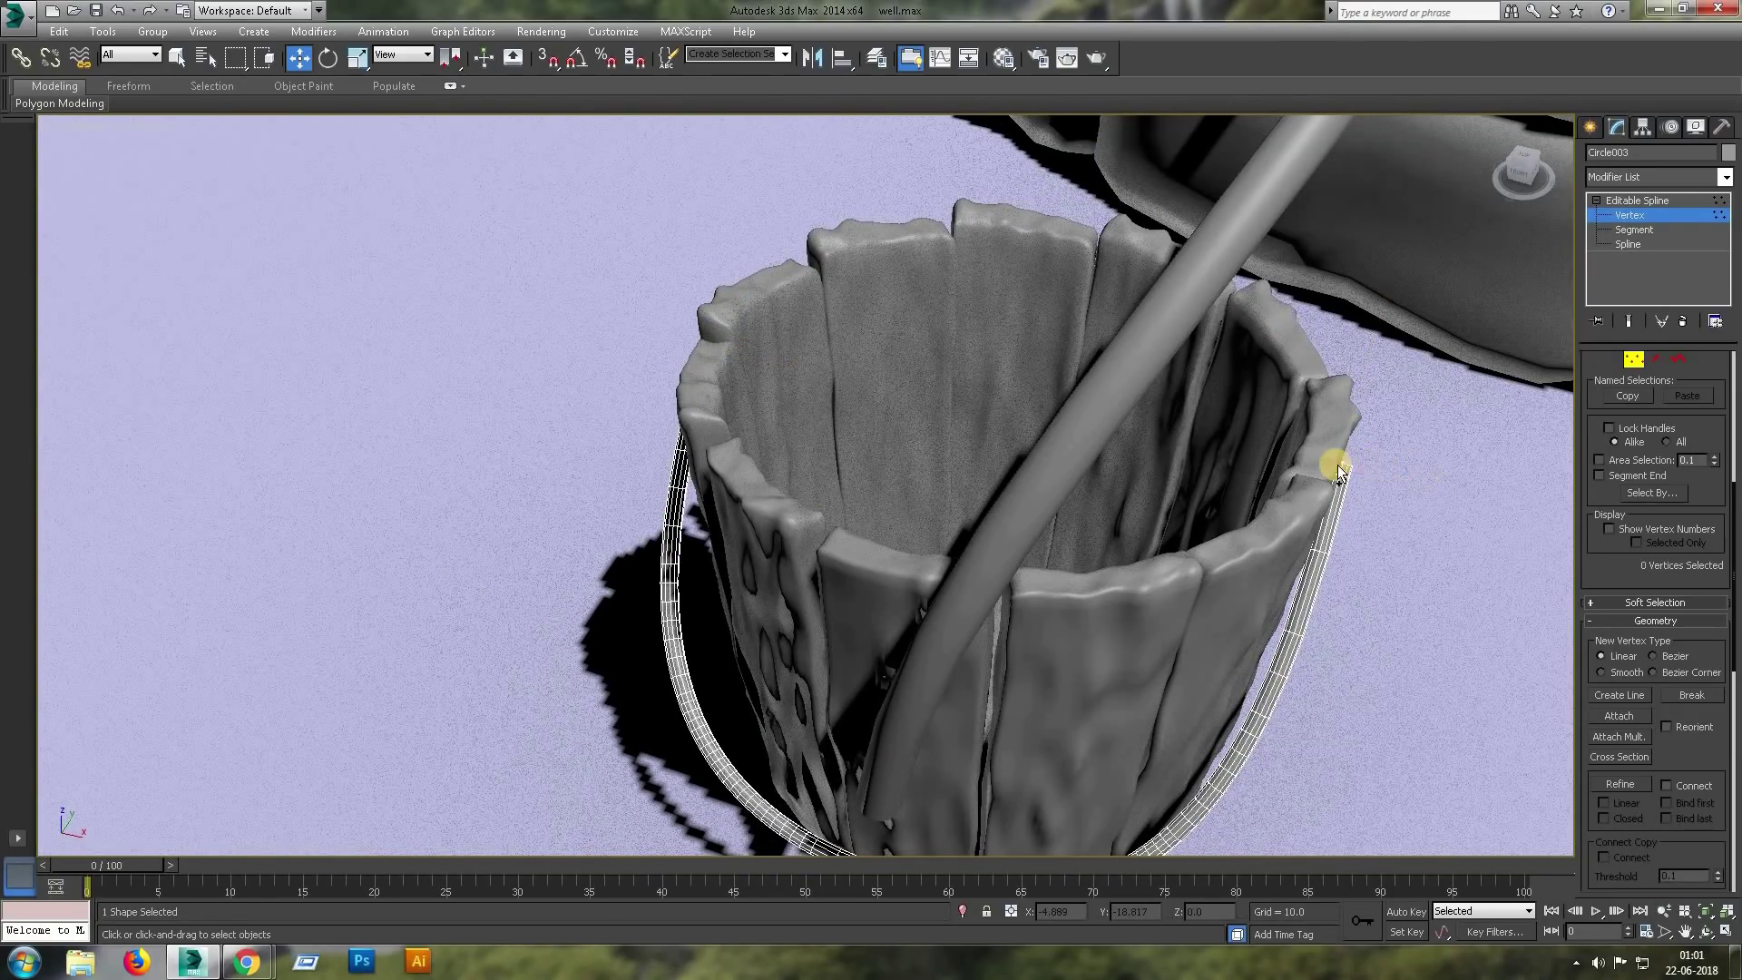
pyautogui.hotkey('alt', 'w')
pyautogui.hotkey('alt', 'w')
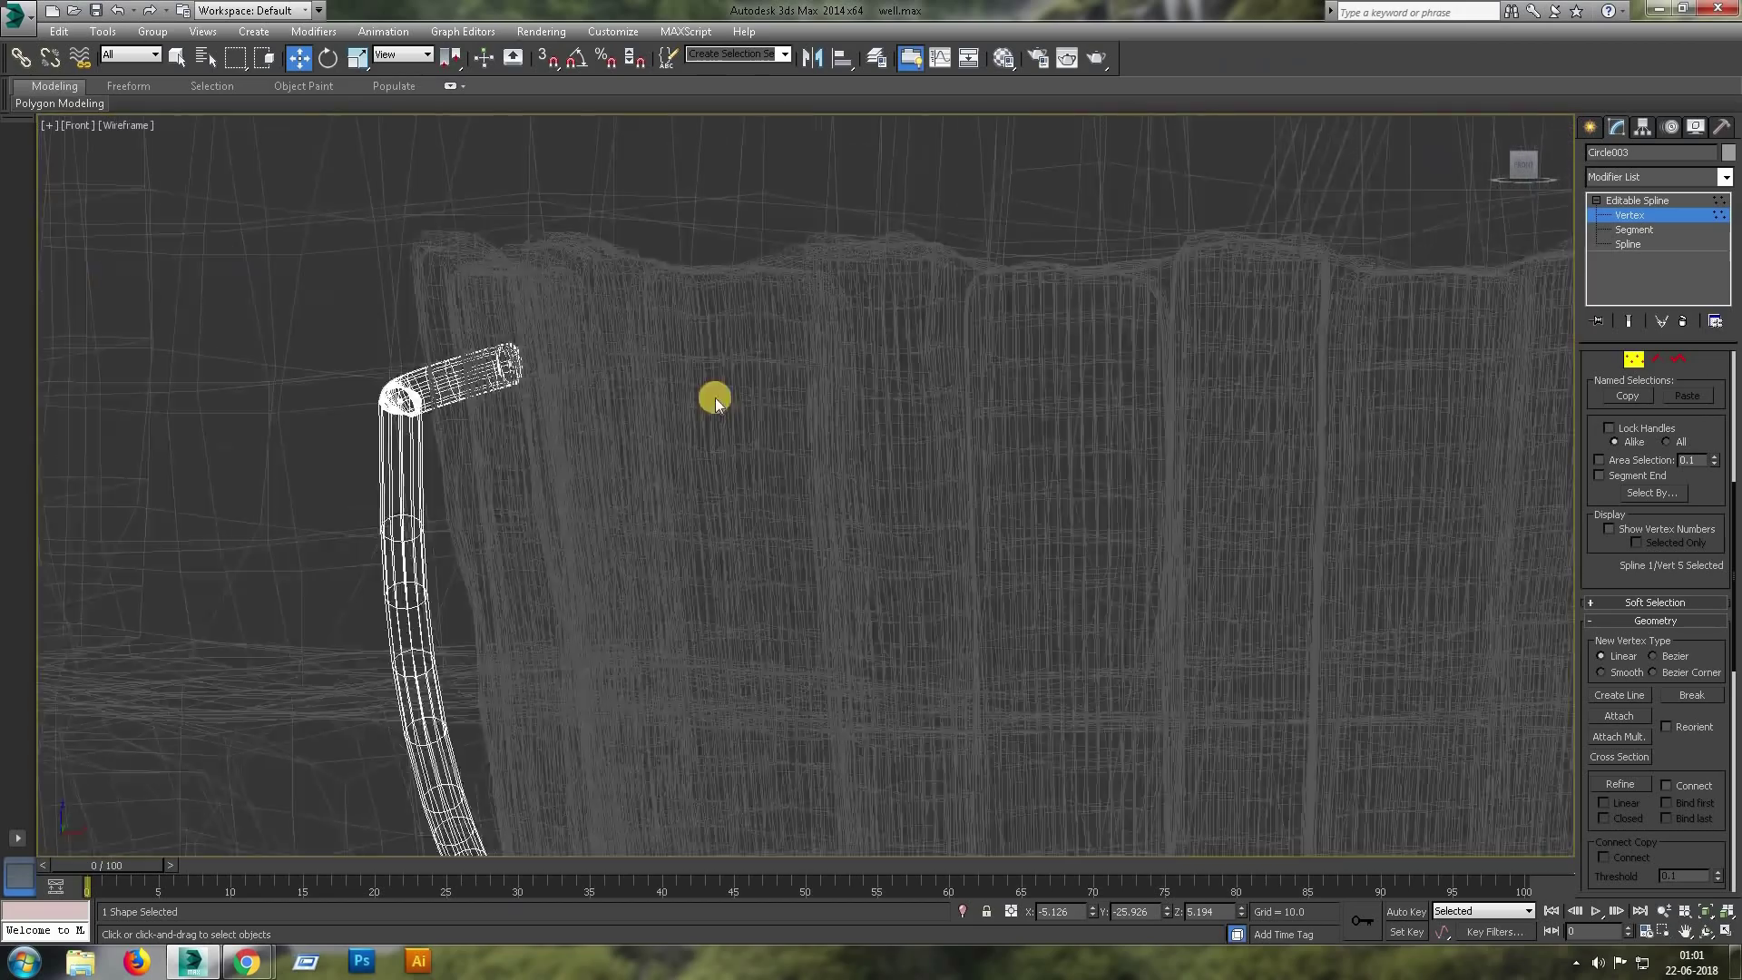
pyautogui.moveTo(716, 396); pyautogui.dragTo(1260, 315, button='middle')
pyautogui.scroll(3, 967, 323)
pyautogui.press('e')
pyautogui.moveTo(938, 383); pyautogui.dragTo(993, 350)
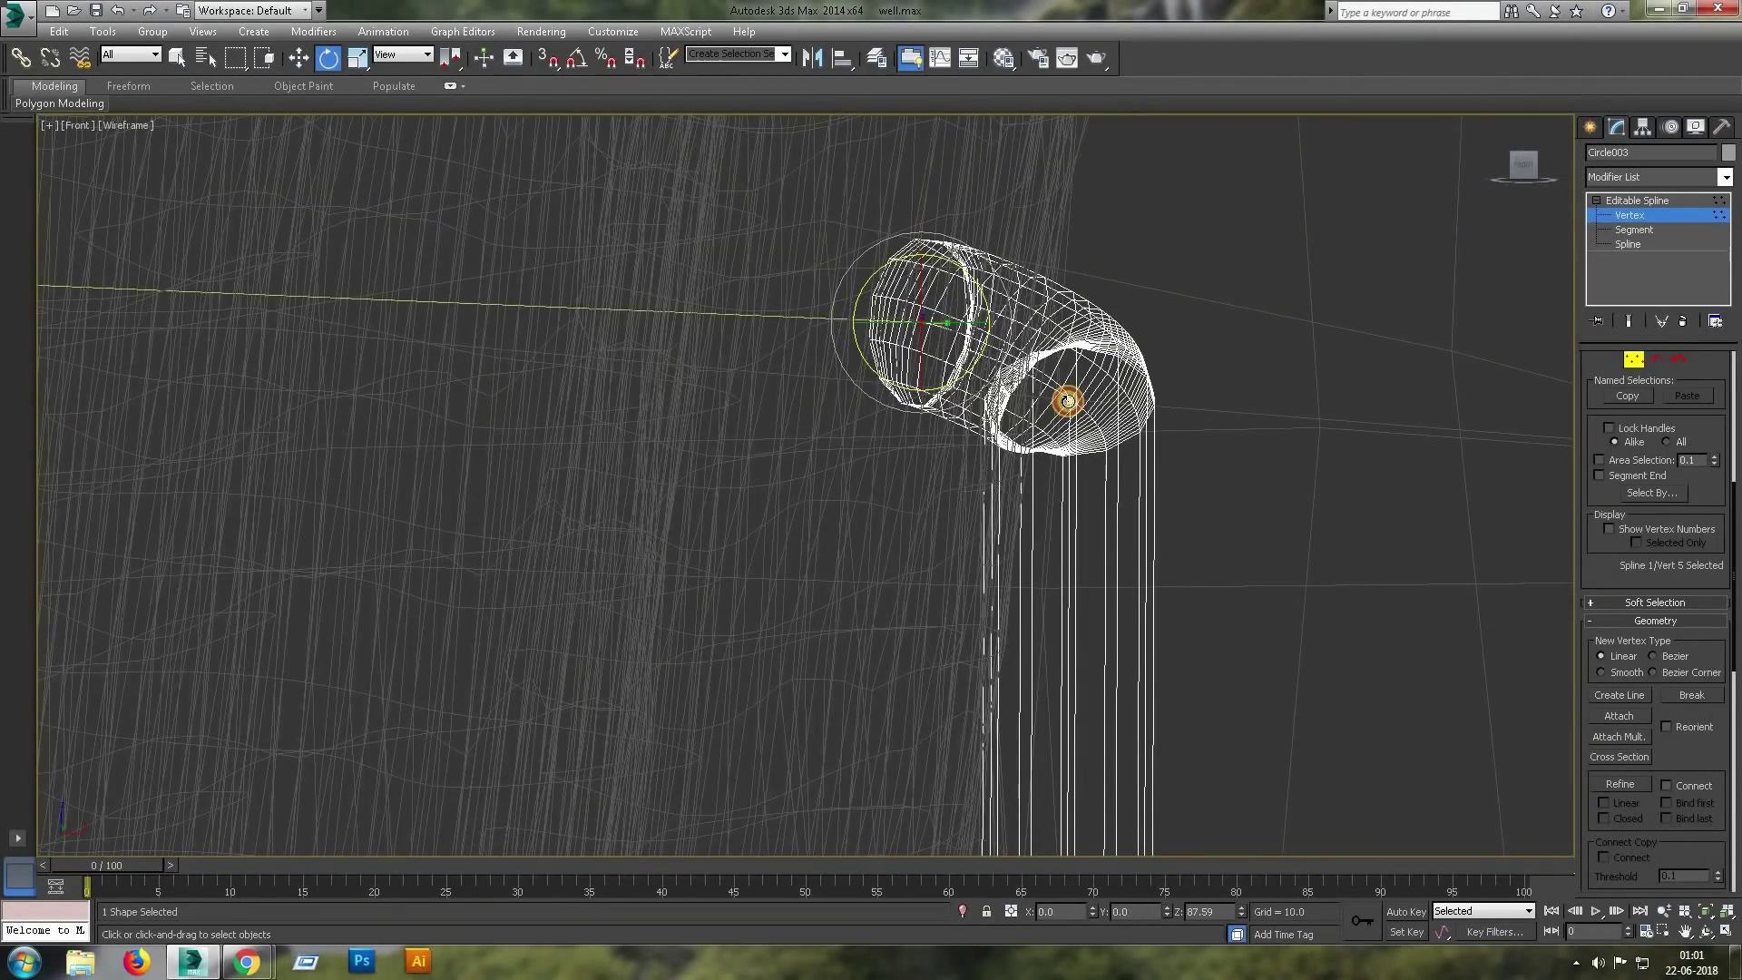
# Deselect the handle and select the rope line instead.
pyautogui.hotkey('alt', 'w')
pyautogui.hotkey('alt', 'w')
pyautogui.scroll(5, 727, 455)
pyautogui.scroll(-1, 727, 454)
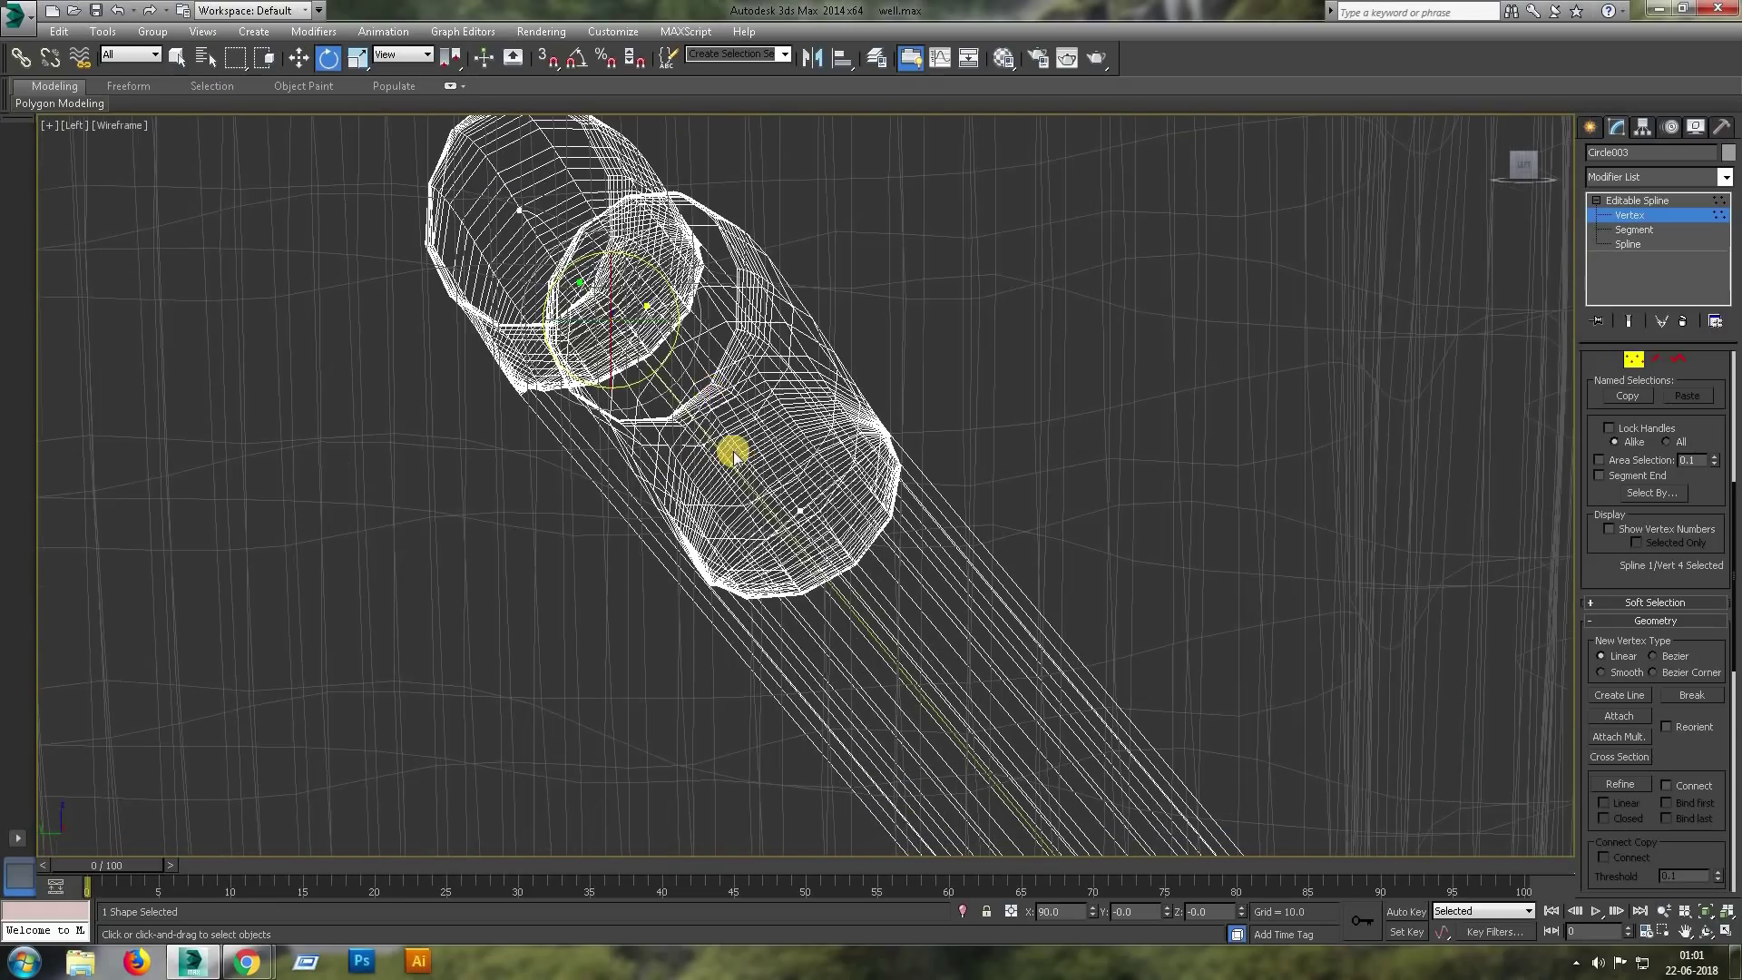
pyautogui.press('w')
pyautogui.scroll(-3, 847, 508)
pyautogui.scroll(-3, 847, 509)
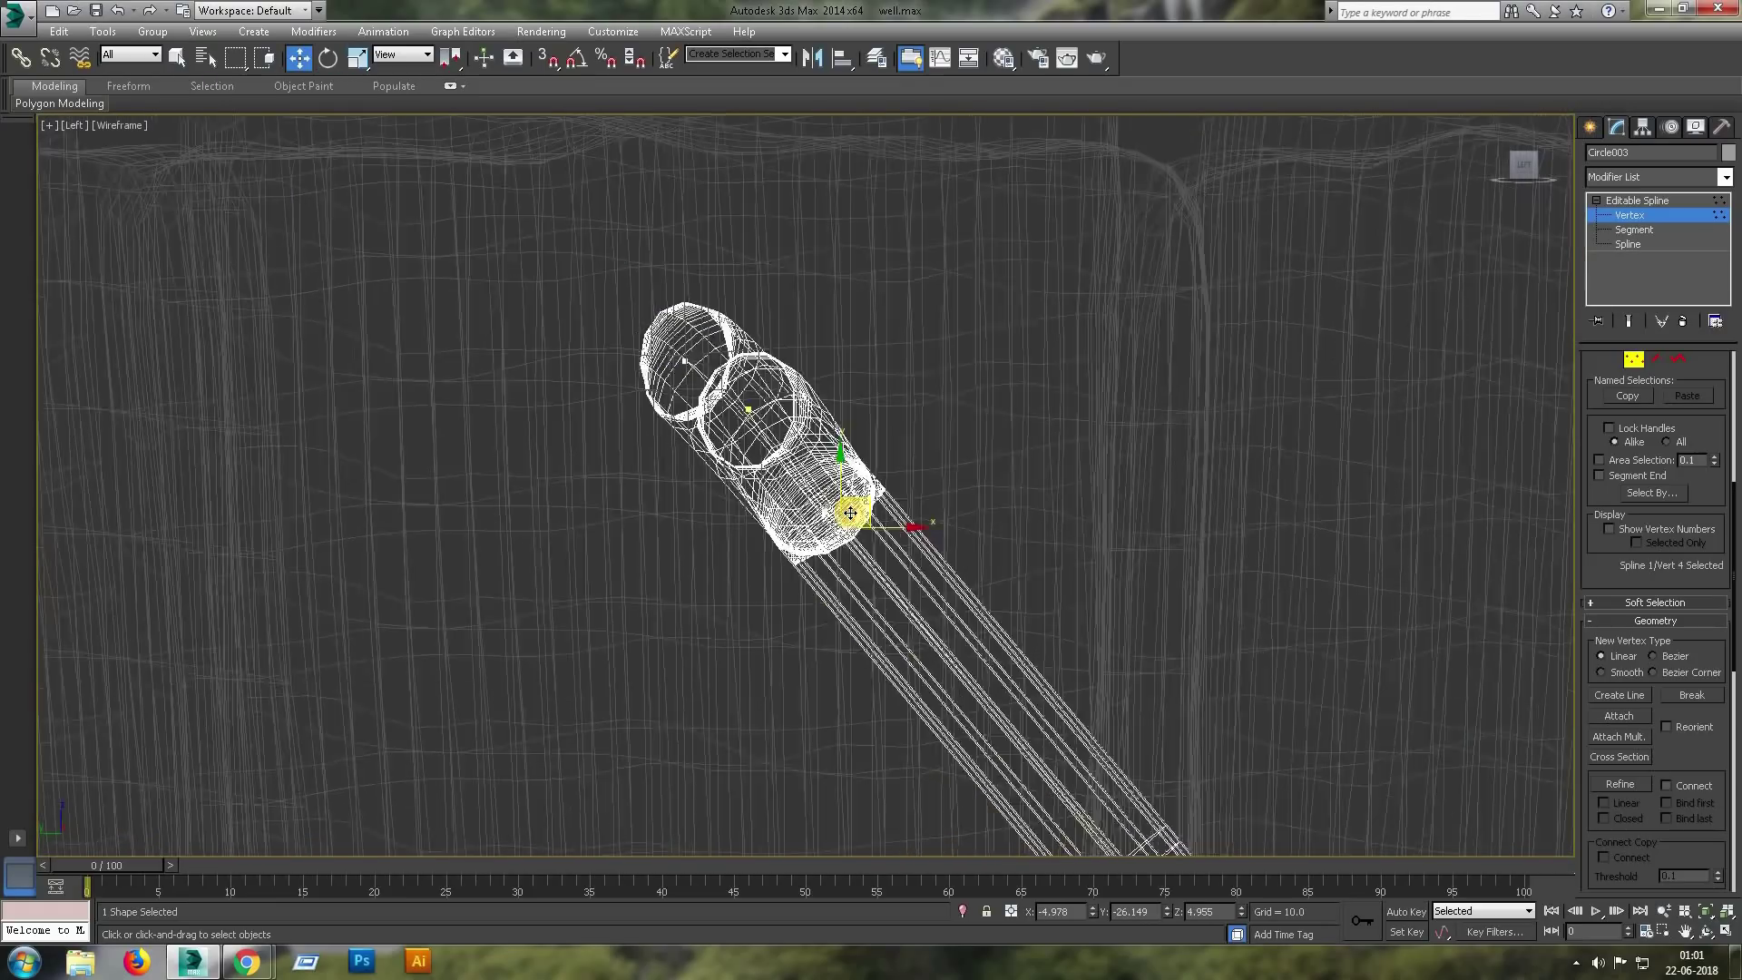
pyautogui.scroll(-5, 848, 508)
pyautogui.click(1657, 200)
pyautogui.click(1327, 559)
pyautogui.moveTo(1327, 558); pyautogui.dragTo(1094, 370, button='middle')
# Lower the rope's bottom vertex down to meet the bucket.
pyautogui.click(1019, 493)
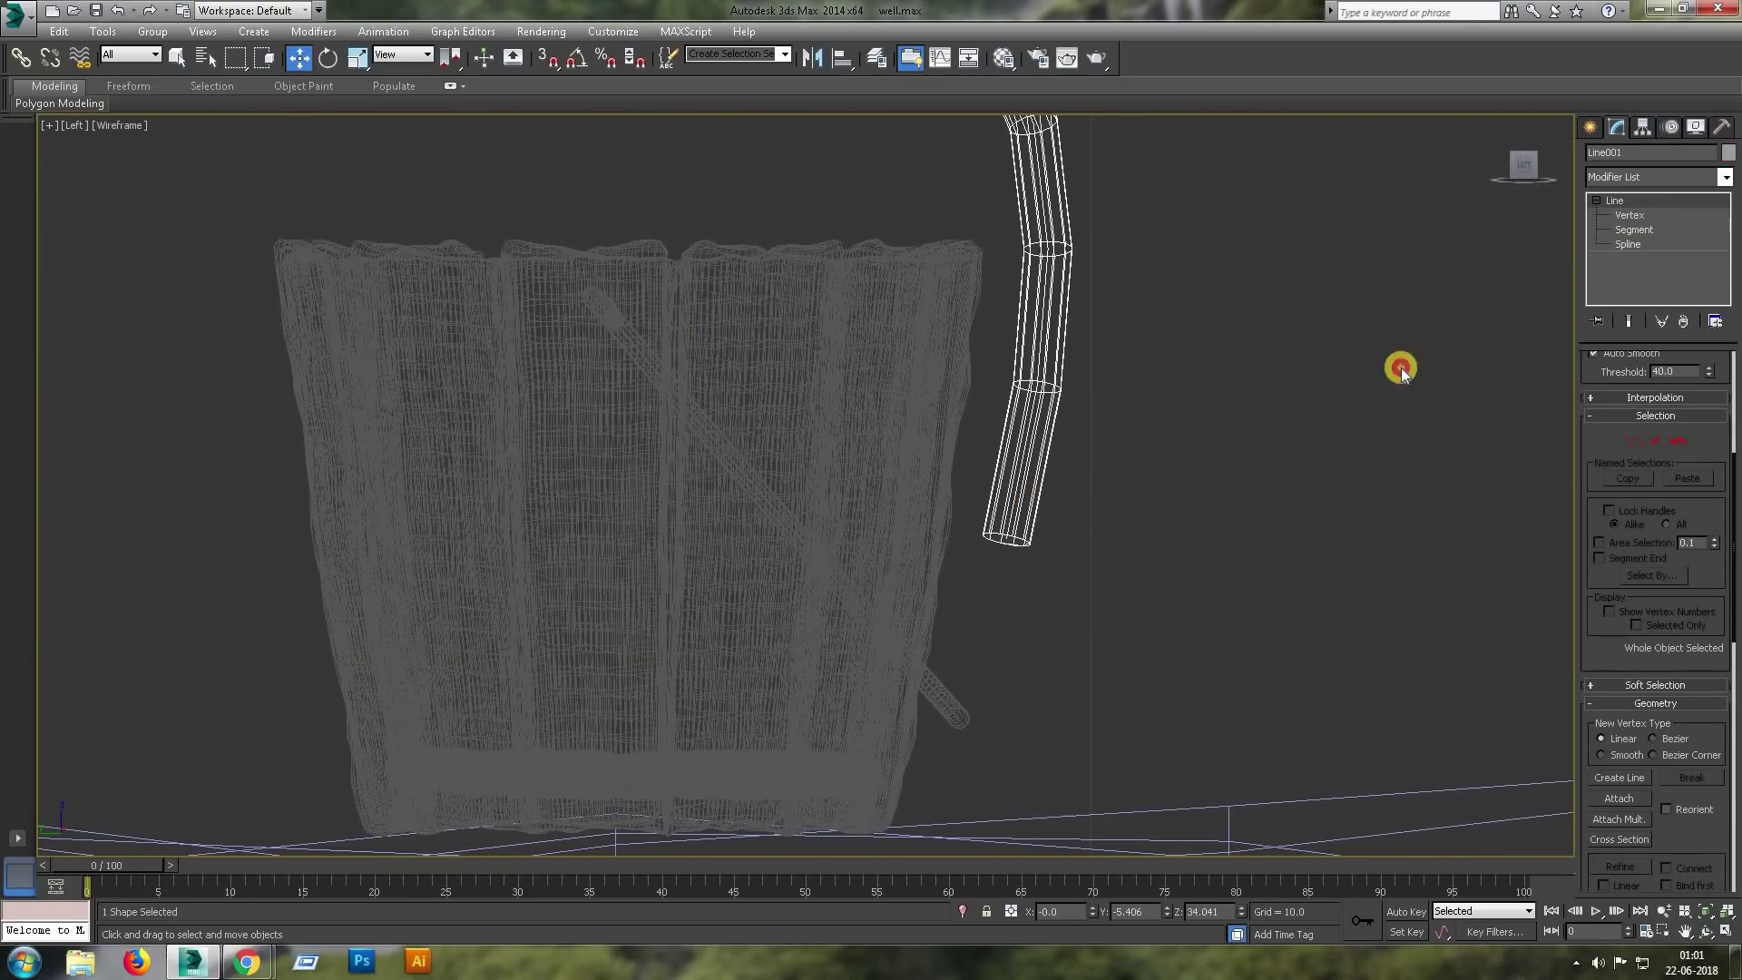
pyautogui.press('1')
pyautogui.moveTo(1031, 509)
pyautogui.mouseDown()
pyautogui.moveTo(1014, 639)
pyautogui.moveTo(980, 717)
pyautogui.mouseUp()
# Make the rope's render thickness slightly thinner and show the Create panel's Shapes options.
pyautogui.moveTo(1718, 368); pyautogui.dragTo(1725, 531)
pyautogui.click(1707, 495)
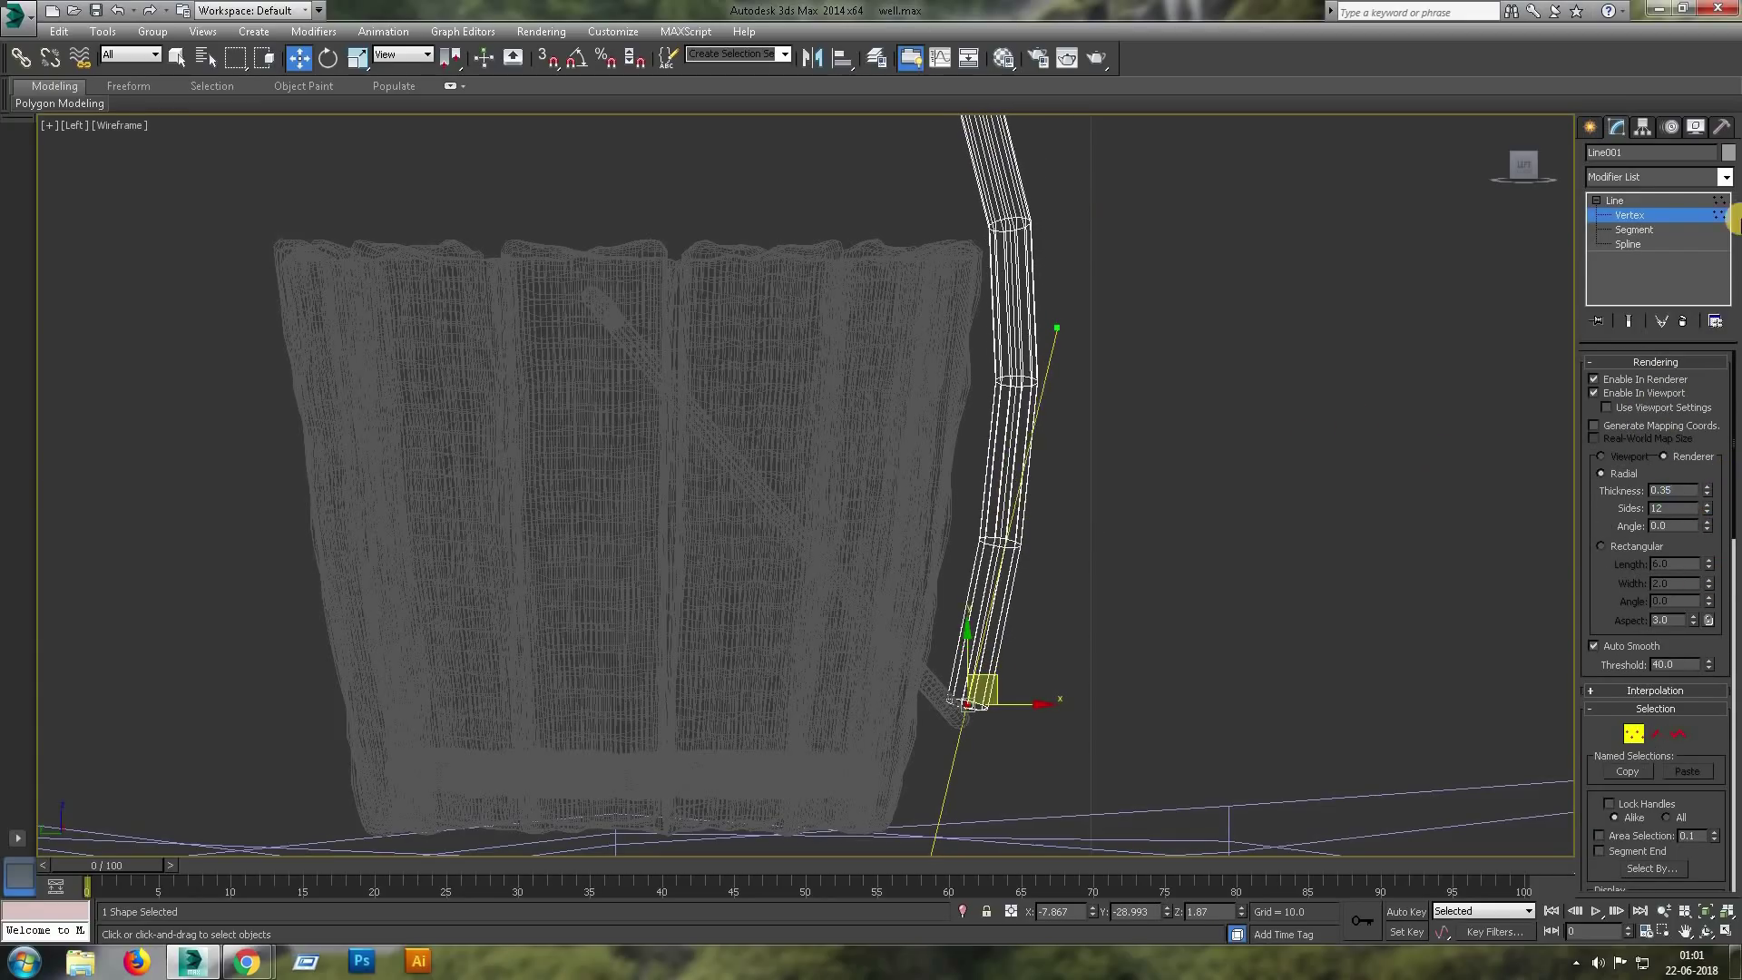
pyautogui.click(1590, 126)
pyautogui.click(1619, 157)
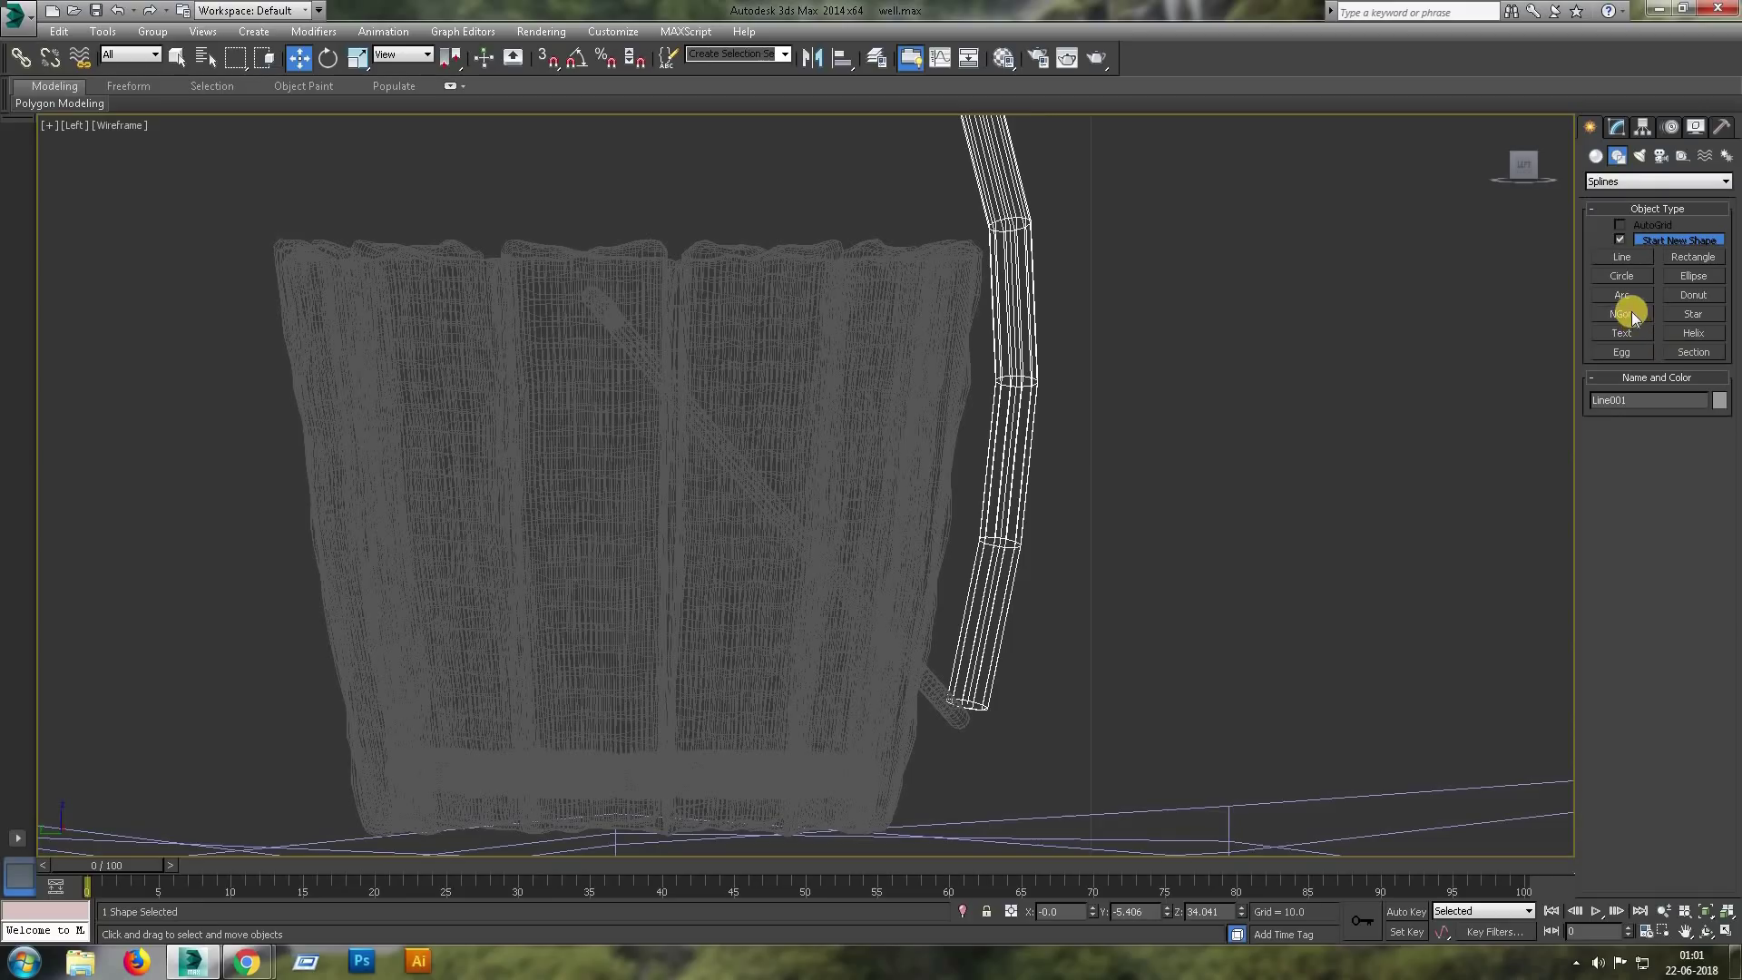
# Create a Torus Knot from Extended Primitives beside the bucket.
pyautogui.click(1647, 181)
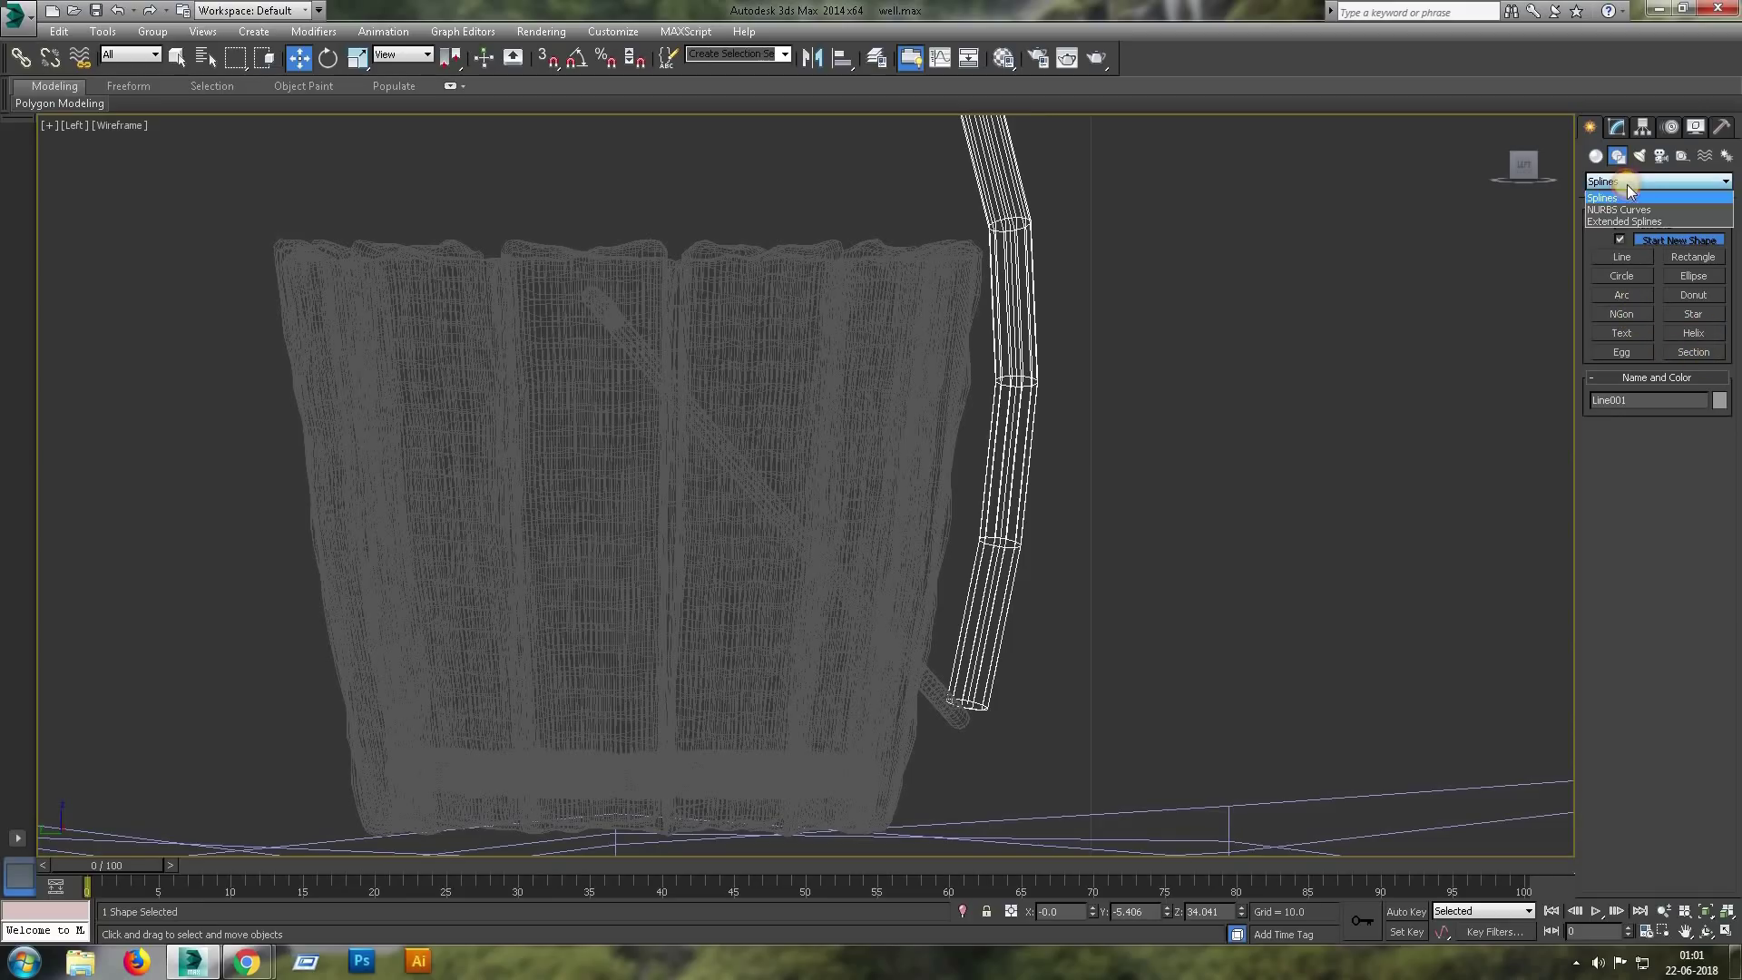
pyautogui.click(1596, 156)
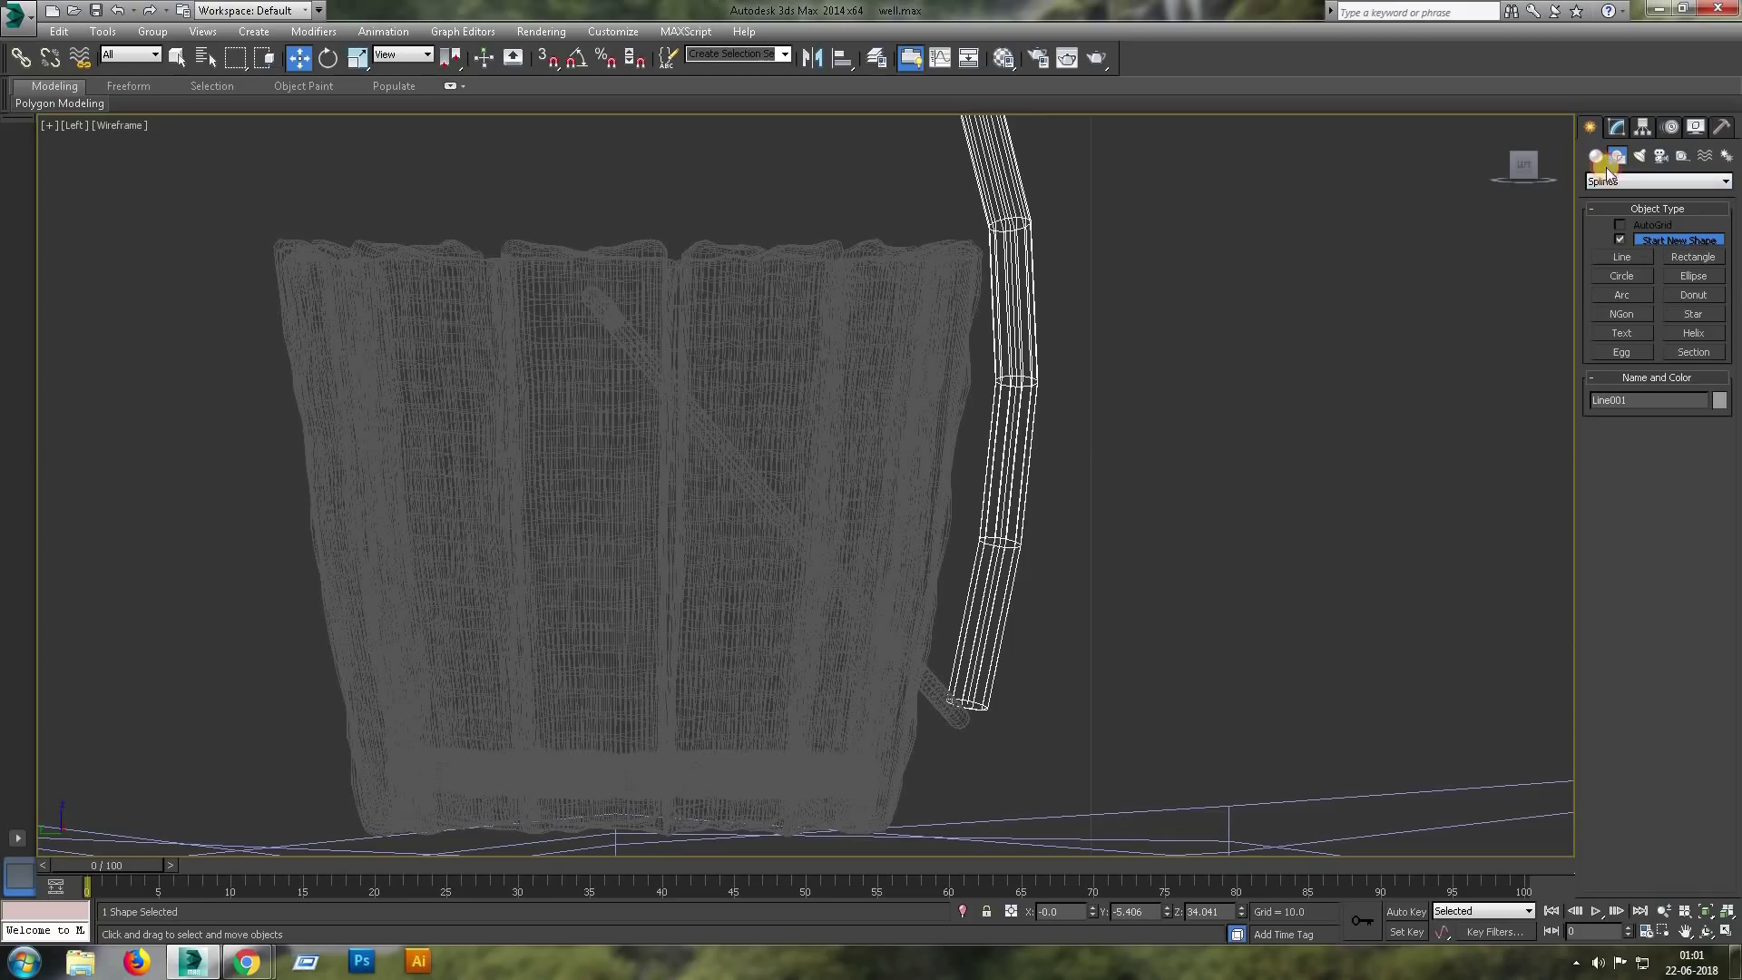
pyautogui.click(1627, 181)
pyautogui.click(1613, 209)
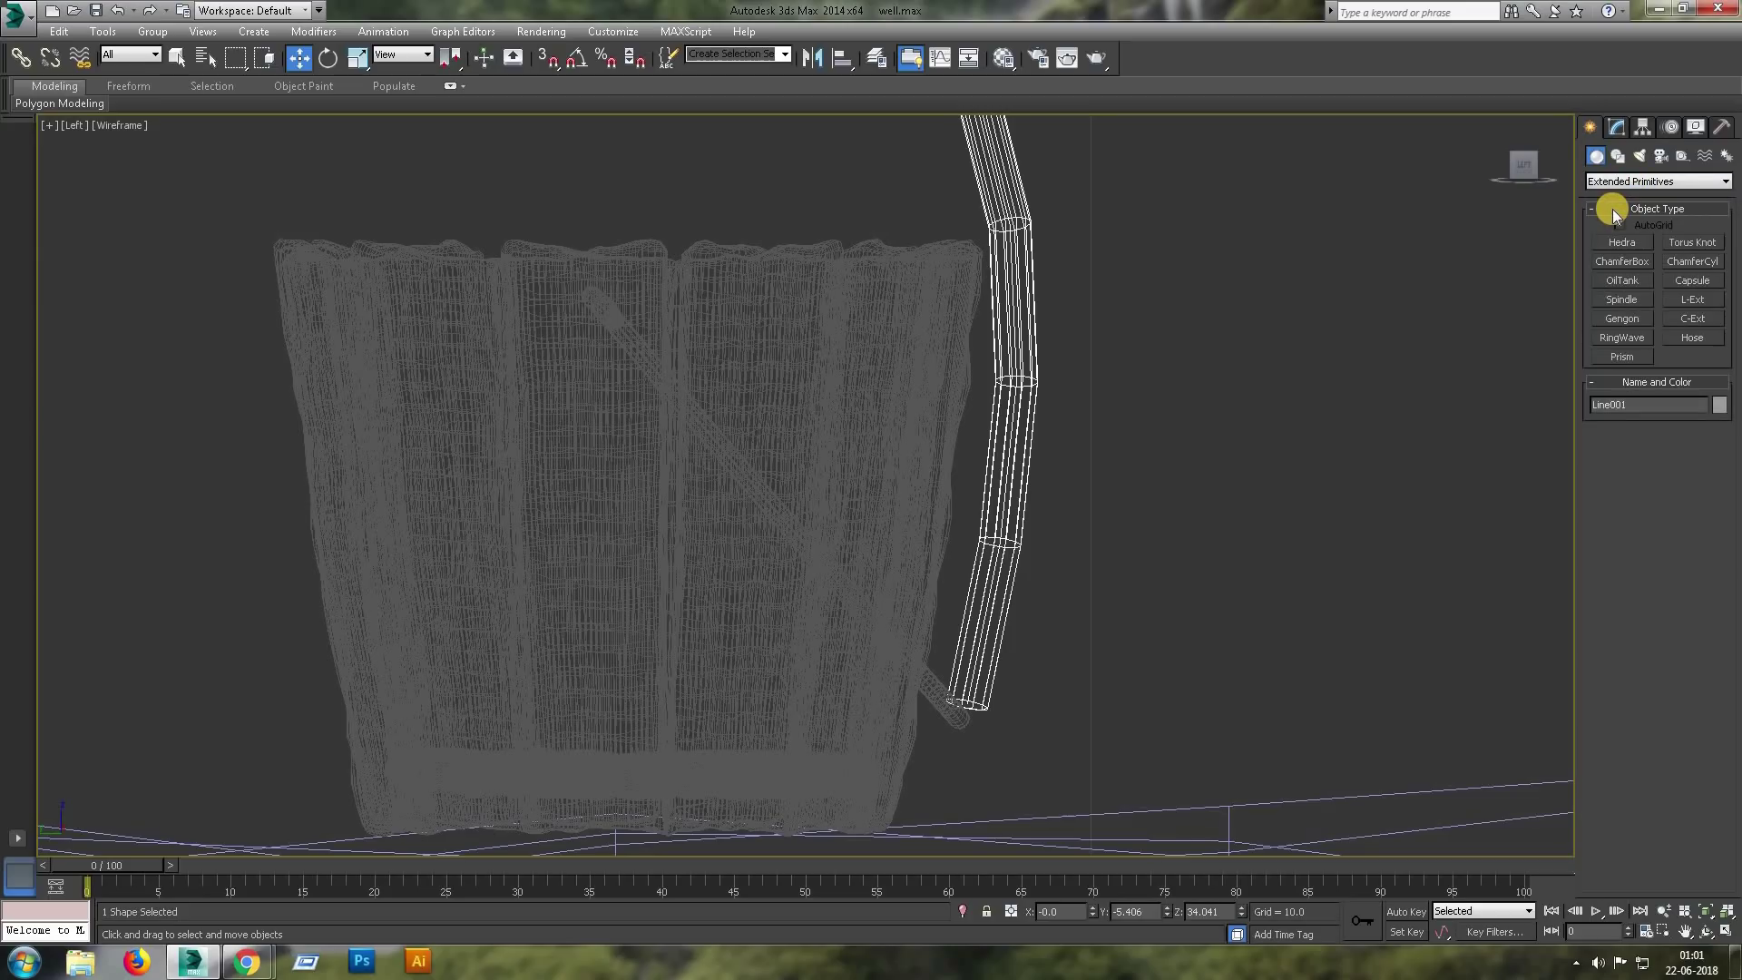
pyautogui.click(1692, 242)
pyautogui.moveTo(959, 719); pyautogui.dragTo(972, 720)
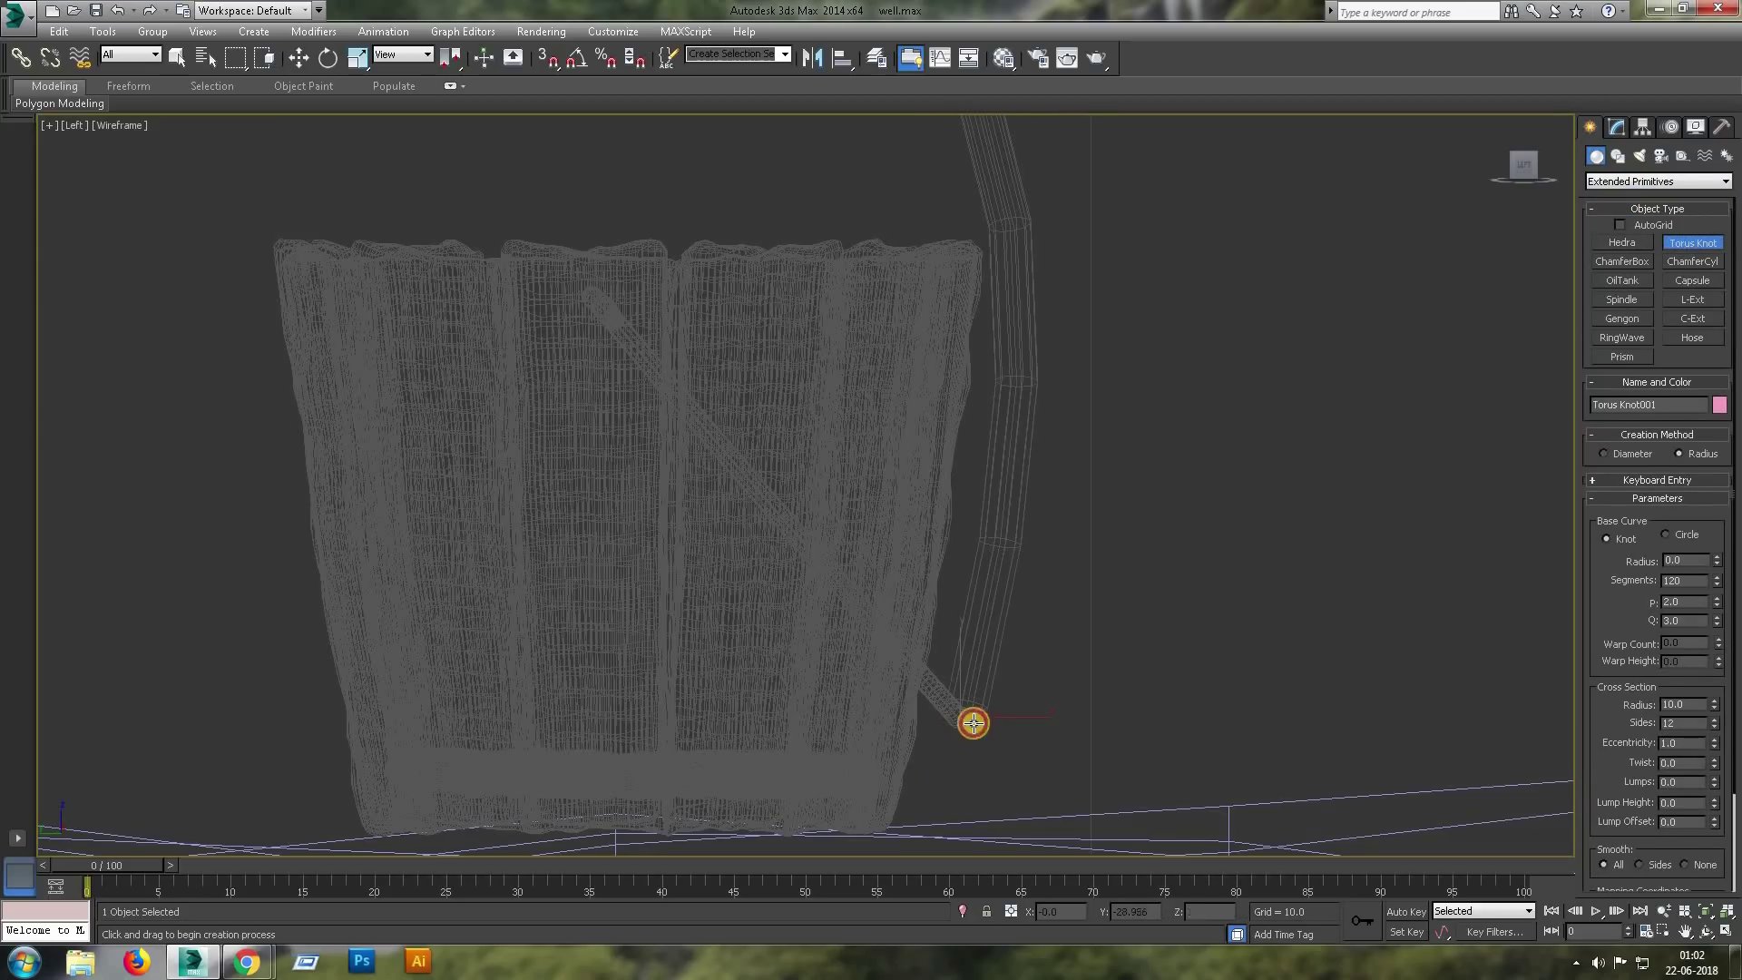
pyautogui.click(982, 719)
# Move the torus knot onto the handle in the shaded Front view.
pyautogui.press('w')
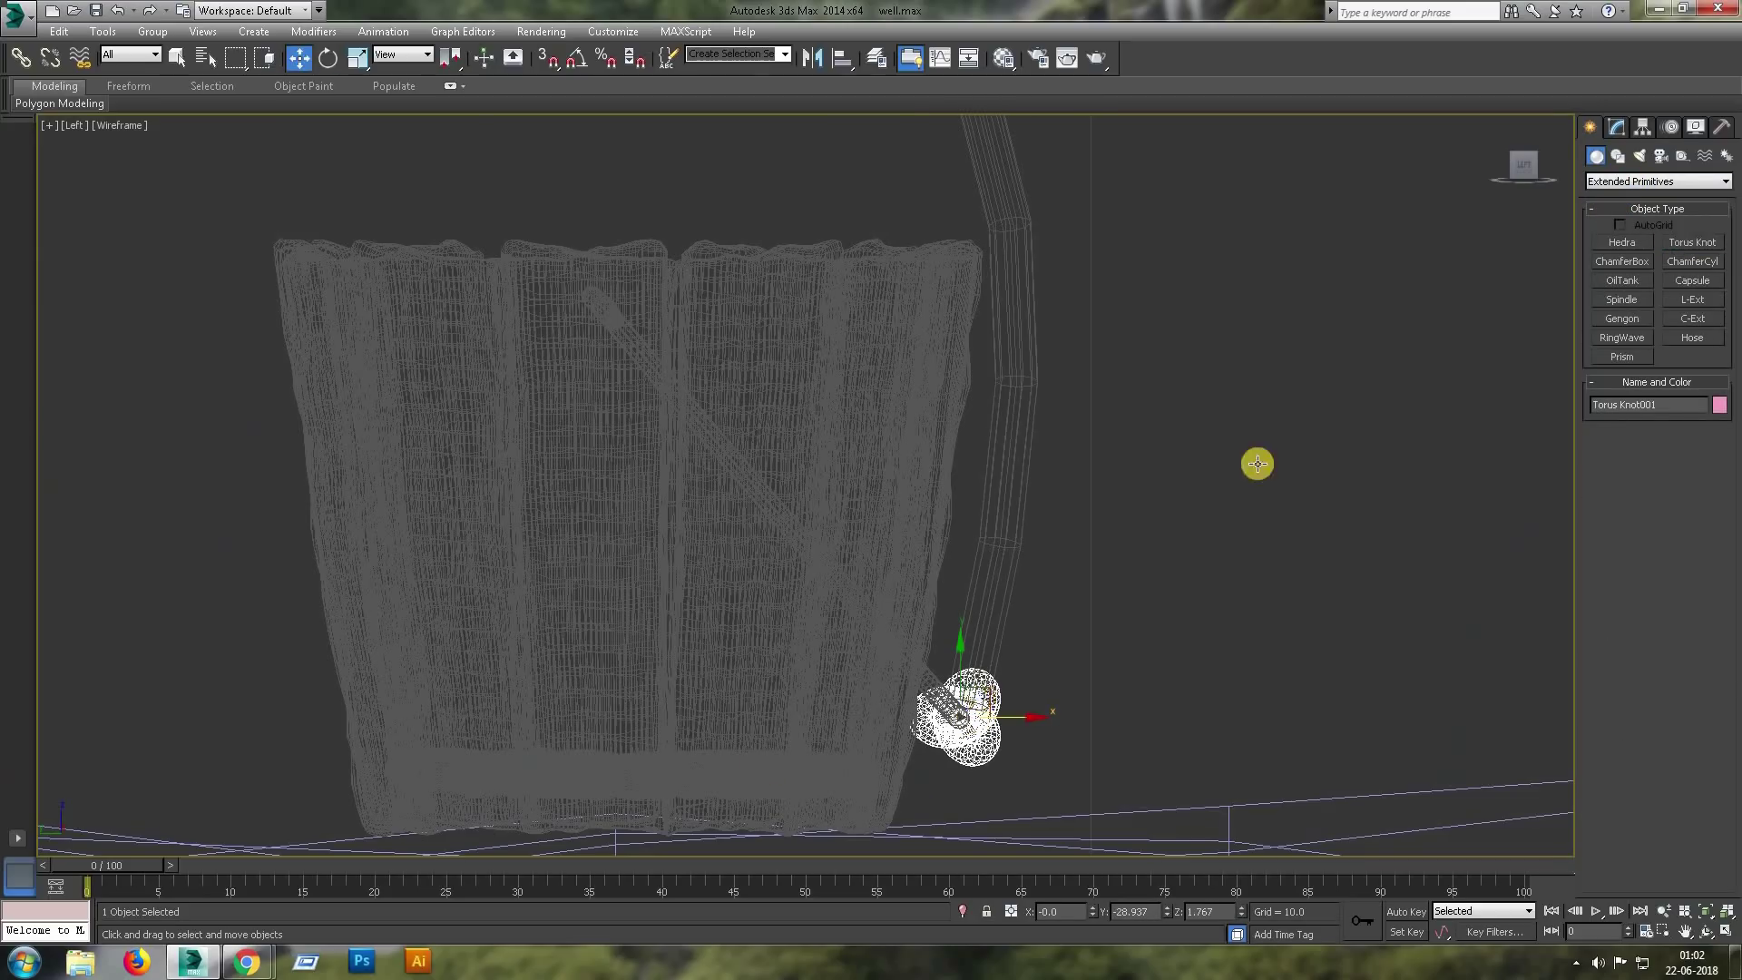
pyautogui.press('f')
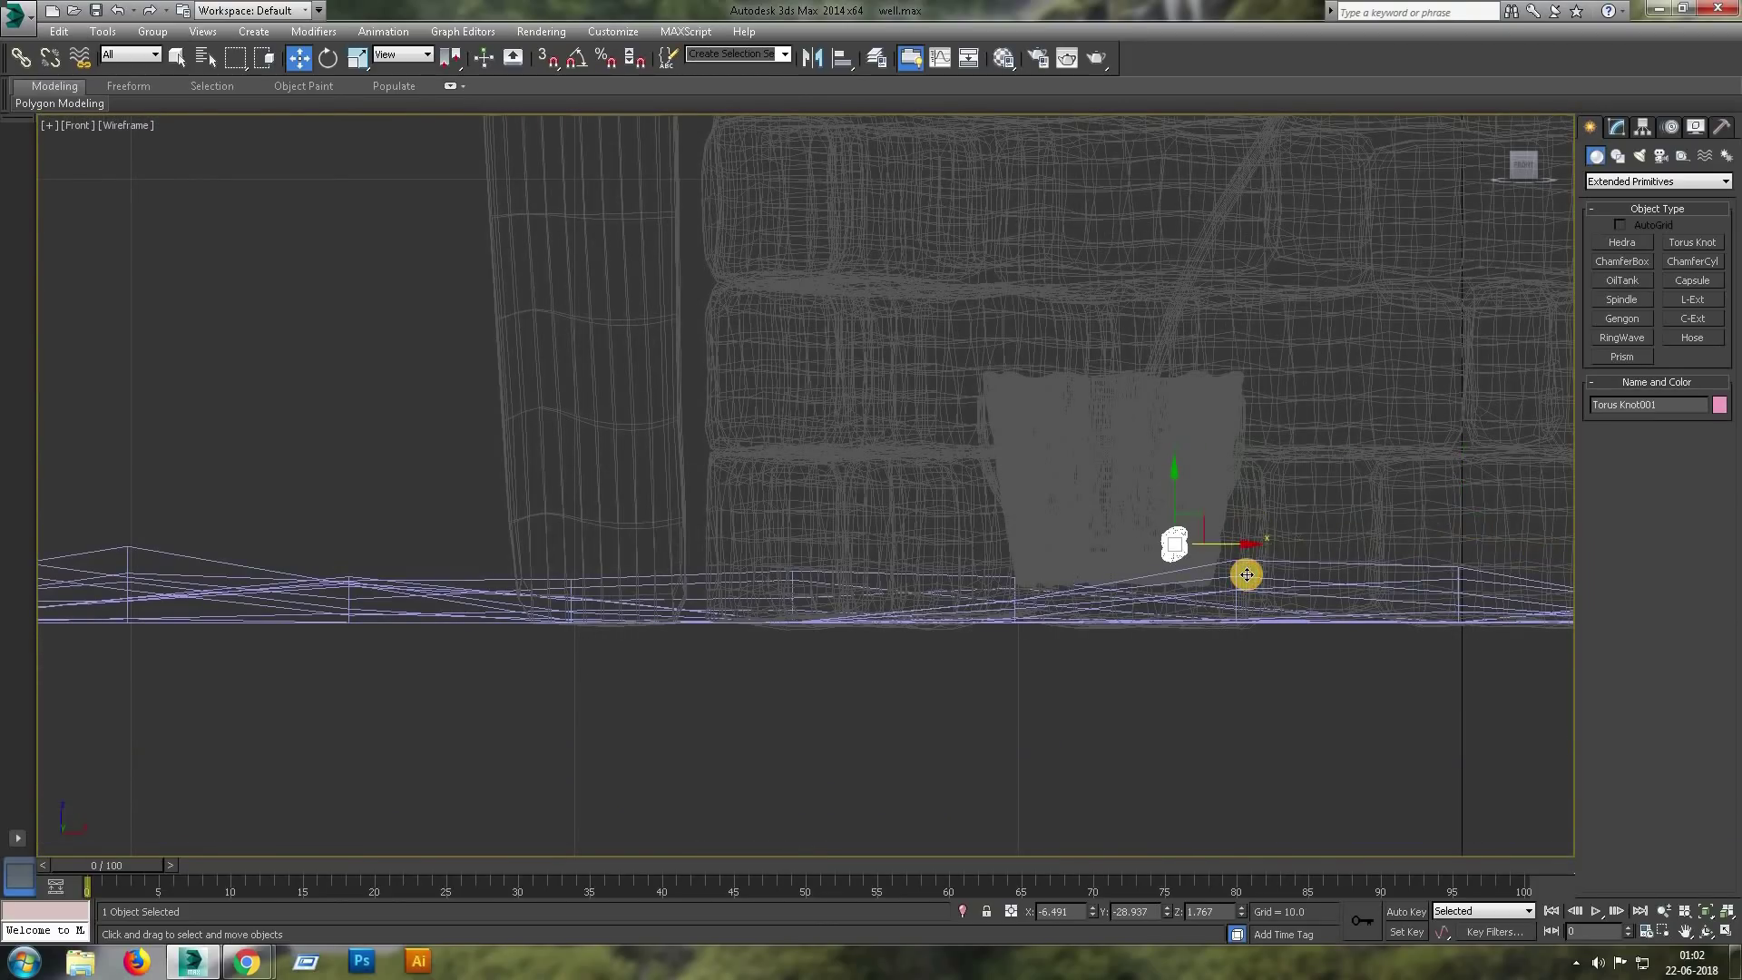
pyautogui.press('F3')
pyautogui.press('z')
pyautogui.moveTo(930, 490); pyautogui.dragTo(959, 491)
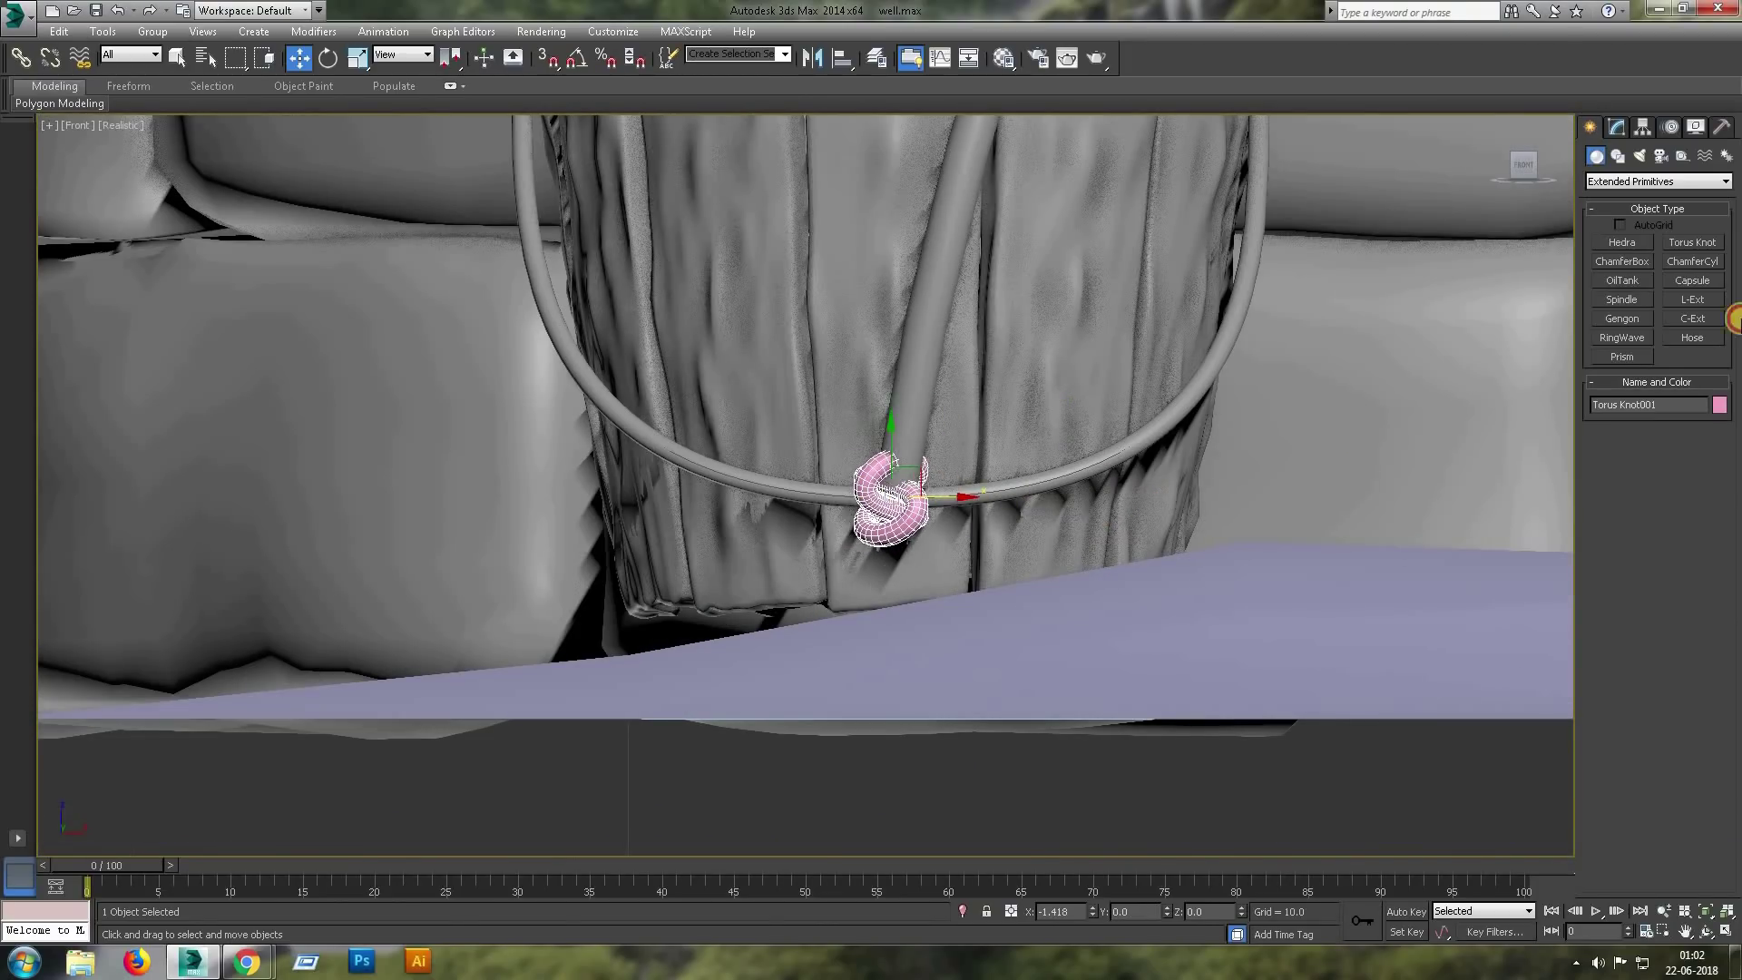
# Colour the knot grey, set its radius to 0.209, and move it up.
pyautogui.click(1721, 405)
pyautogui.click(962, 579)
pyautogui.scroll(-2, 932, 495)
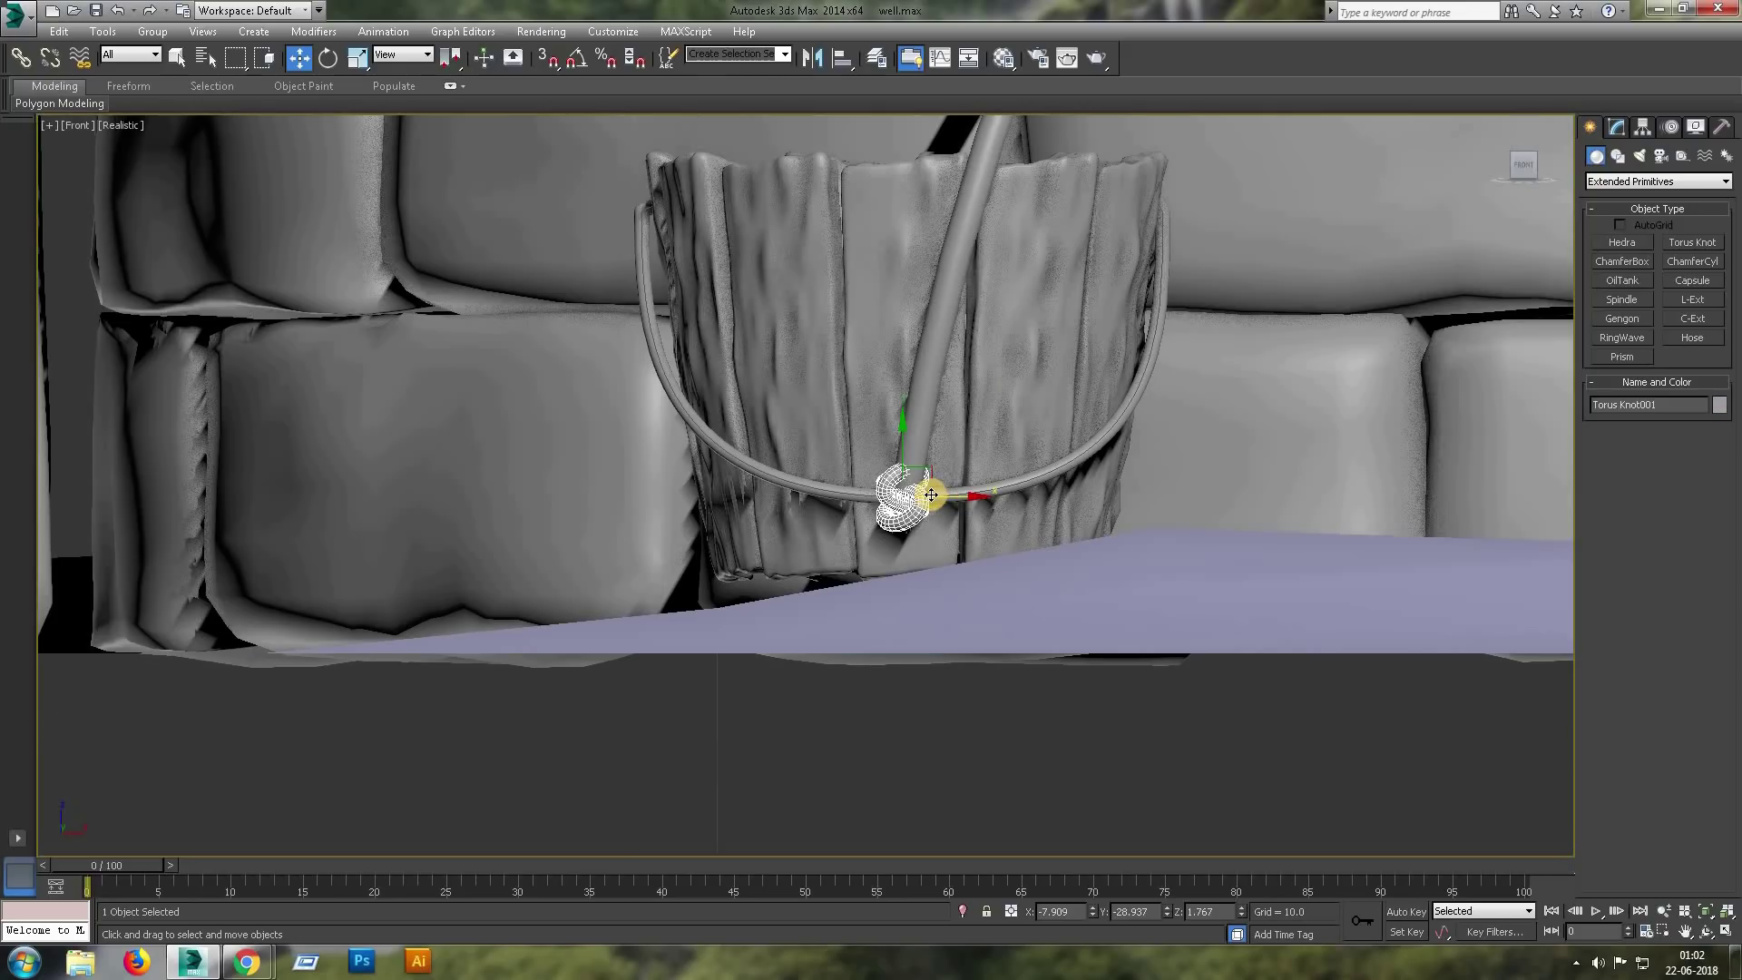
pyautogui.click(1628, 129)
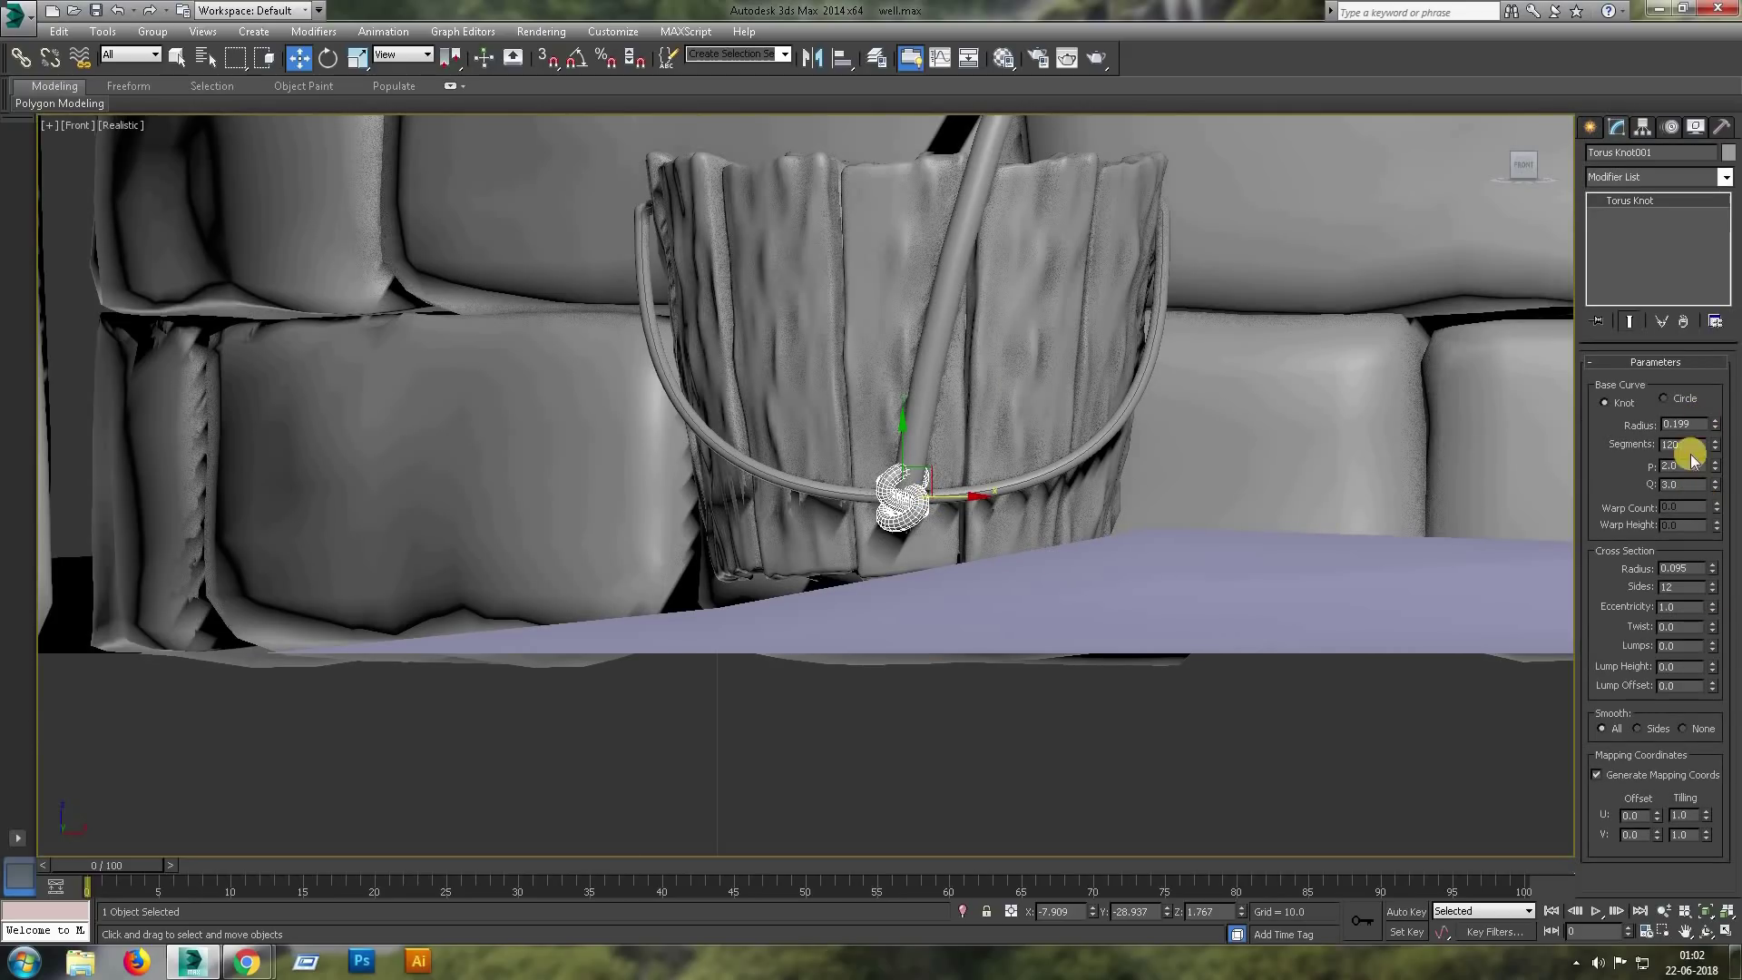
pyautogui.click(1716, 420)
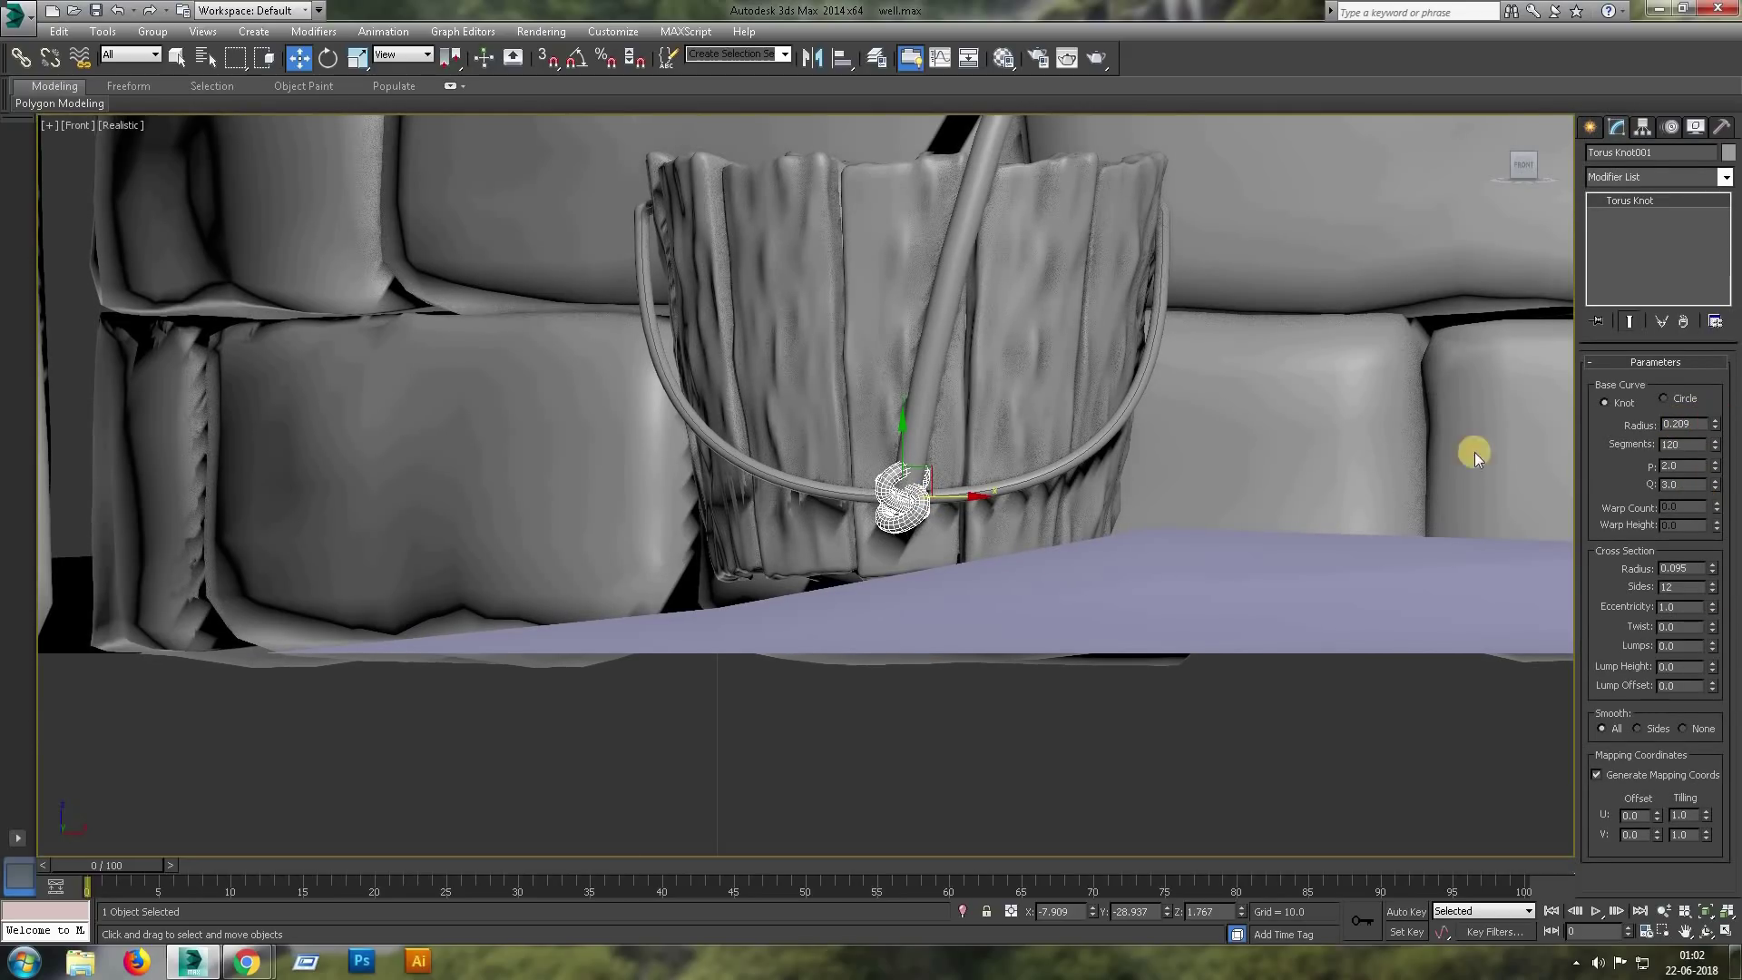
pyautogui.scroll(-4, 988, 556)
pyautogui.scroll(-2, 977, 548)
pyautogui.moveTo(976, 548); pyautogui.dragTo(1127, 324)
# Clone the torus knot and move the copy down onto the rope's end.
pyautogui.keyDown('shift'); pyautogui.moveTo(1093, 385); pyautogui.dragTo(1075, 356); pyautogui.keyUp('shift')
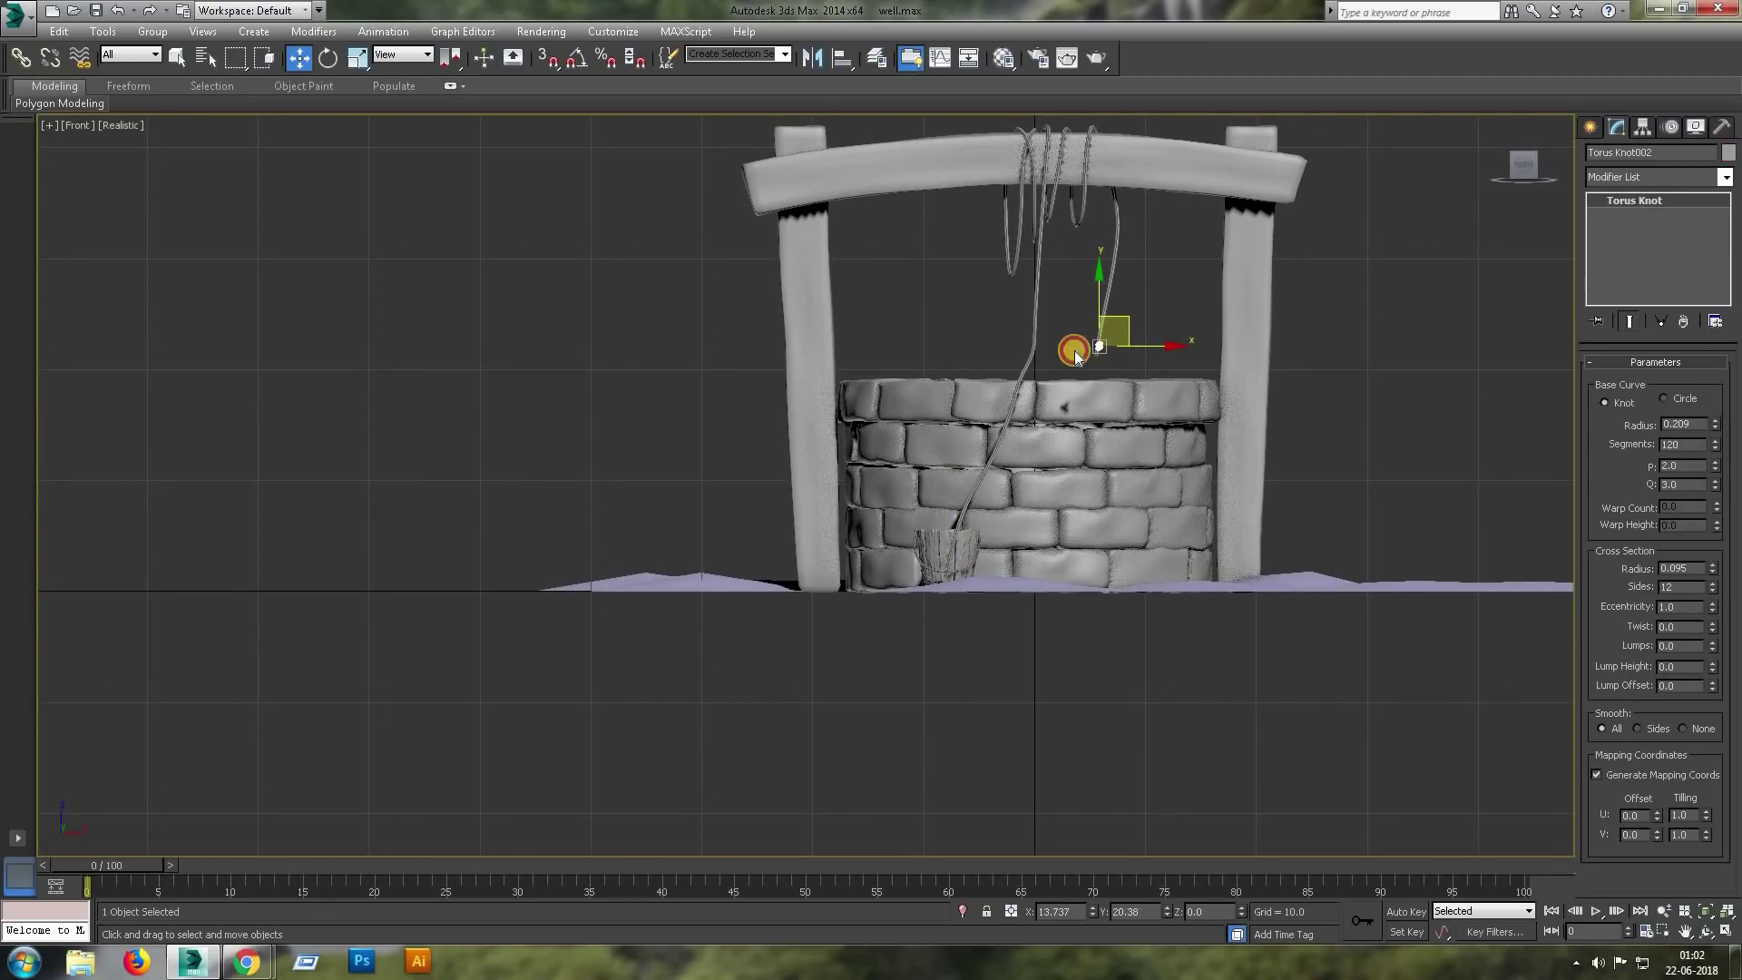
pyautogui.press('Return')
pyautogui.scroll(4, 1103, 335)
pyautogui.moveTo(1131, 399)
pyautogui.mouseDown()
pyautogui.moveTo(1101, 506)
pyautogui.moveTo(1134, 533)
pyautogui.moveTo(1101, 447)
pyautogui.mouseUp()
# Rotate the copy, set its base radius to 0.35 and slim its tube radius.
pyautogui.press('e')
pyautogui.write('w')
pyautogui.write('0.35')
pyautogui.press('Return')
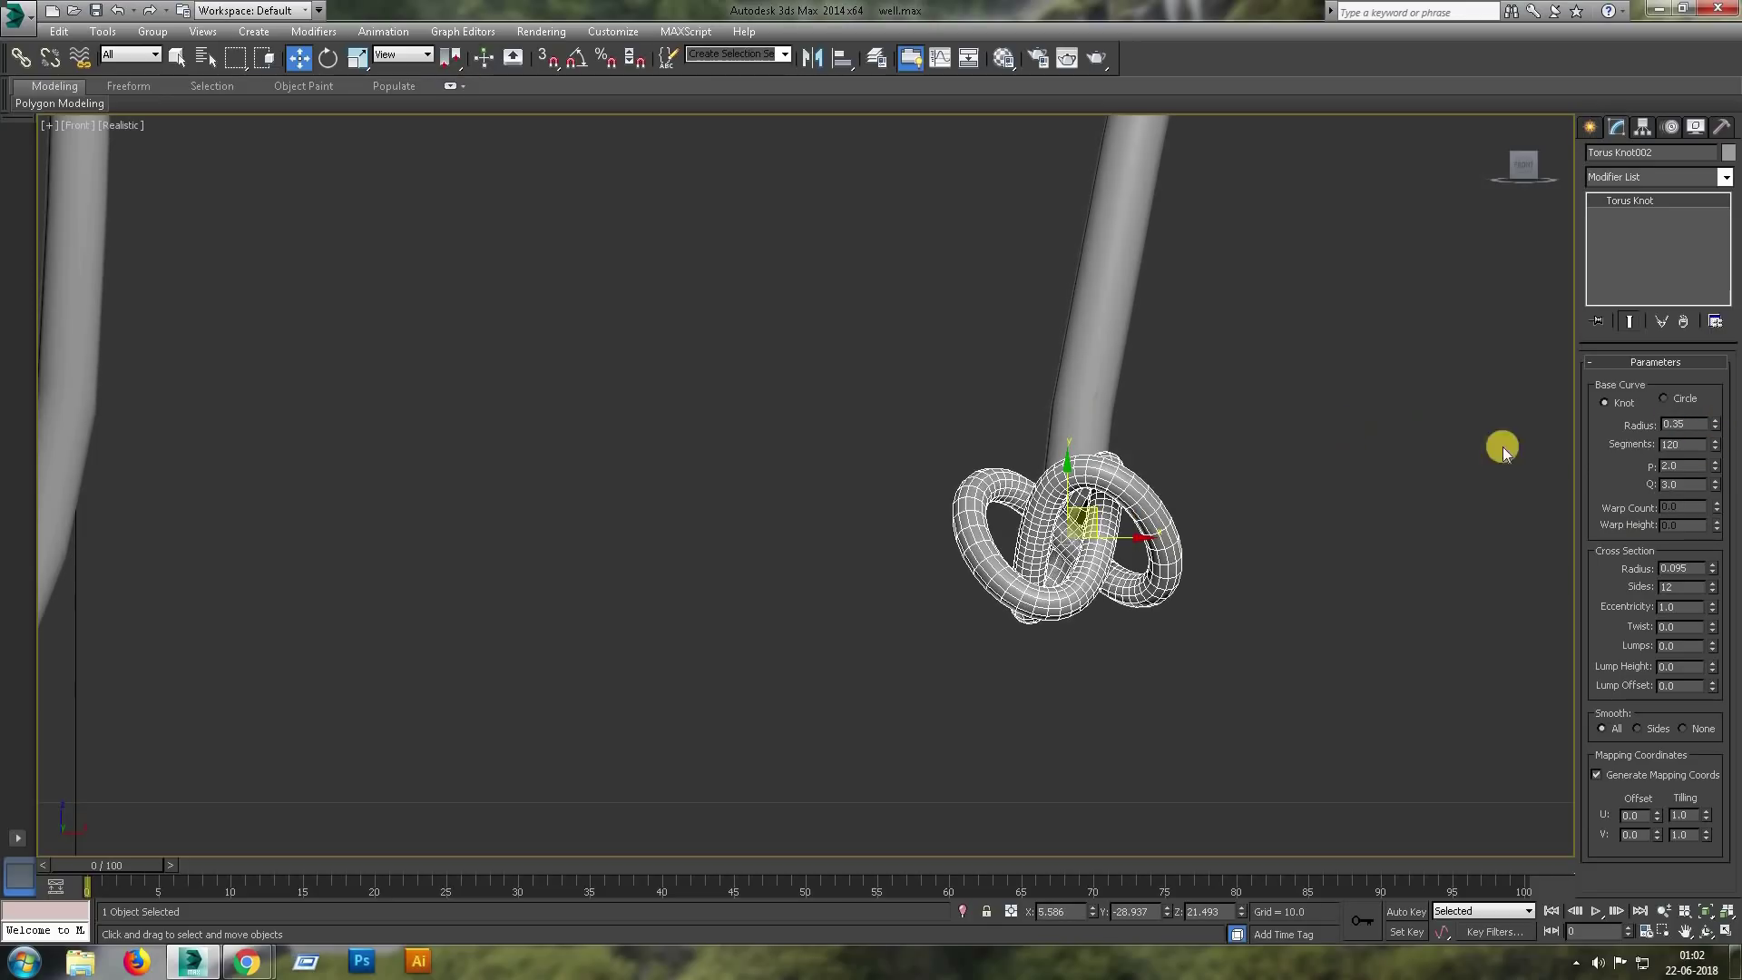
pyautogui.hotkey('ctrl', 'z')
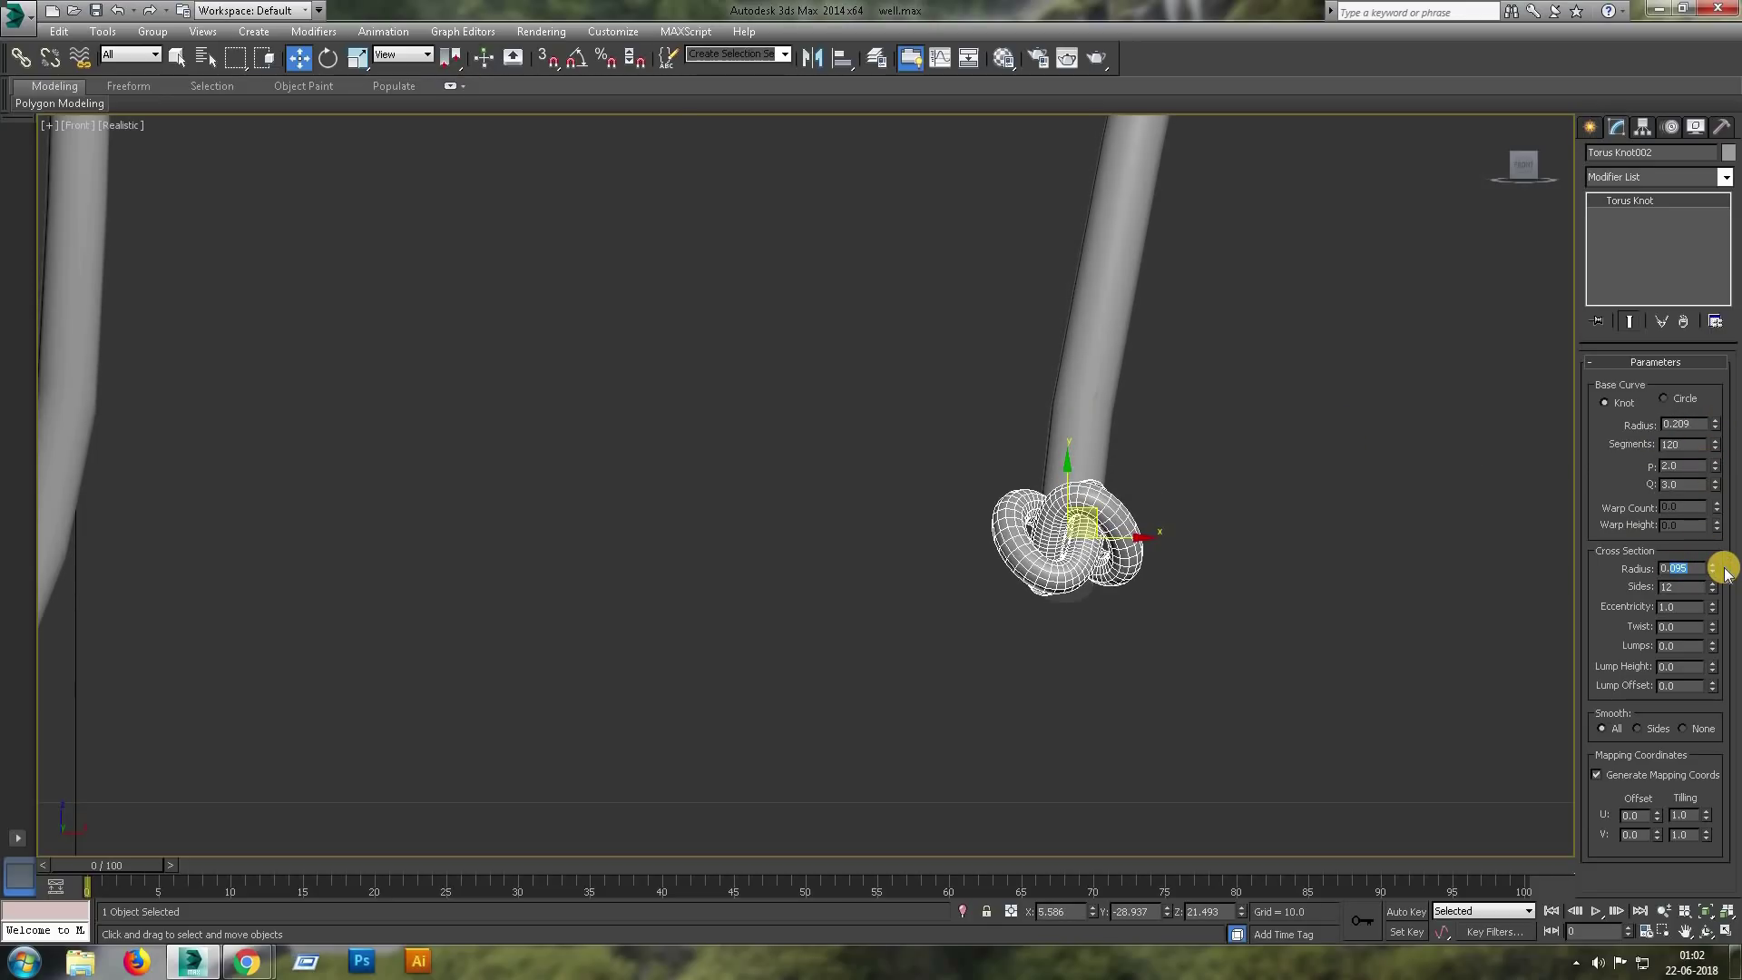
pyautogui.write('0.2')
pyautogui.press('Return')
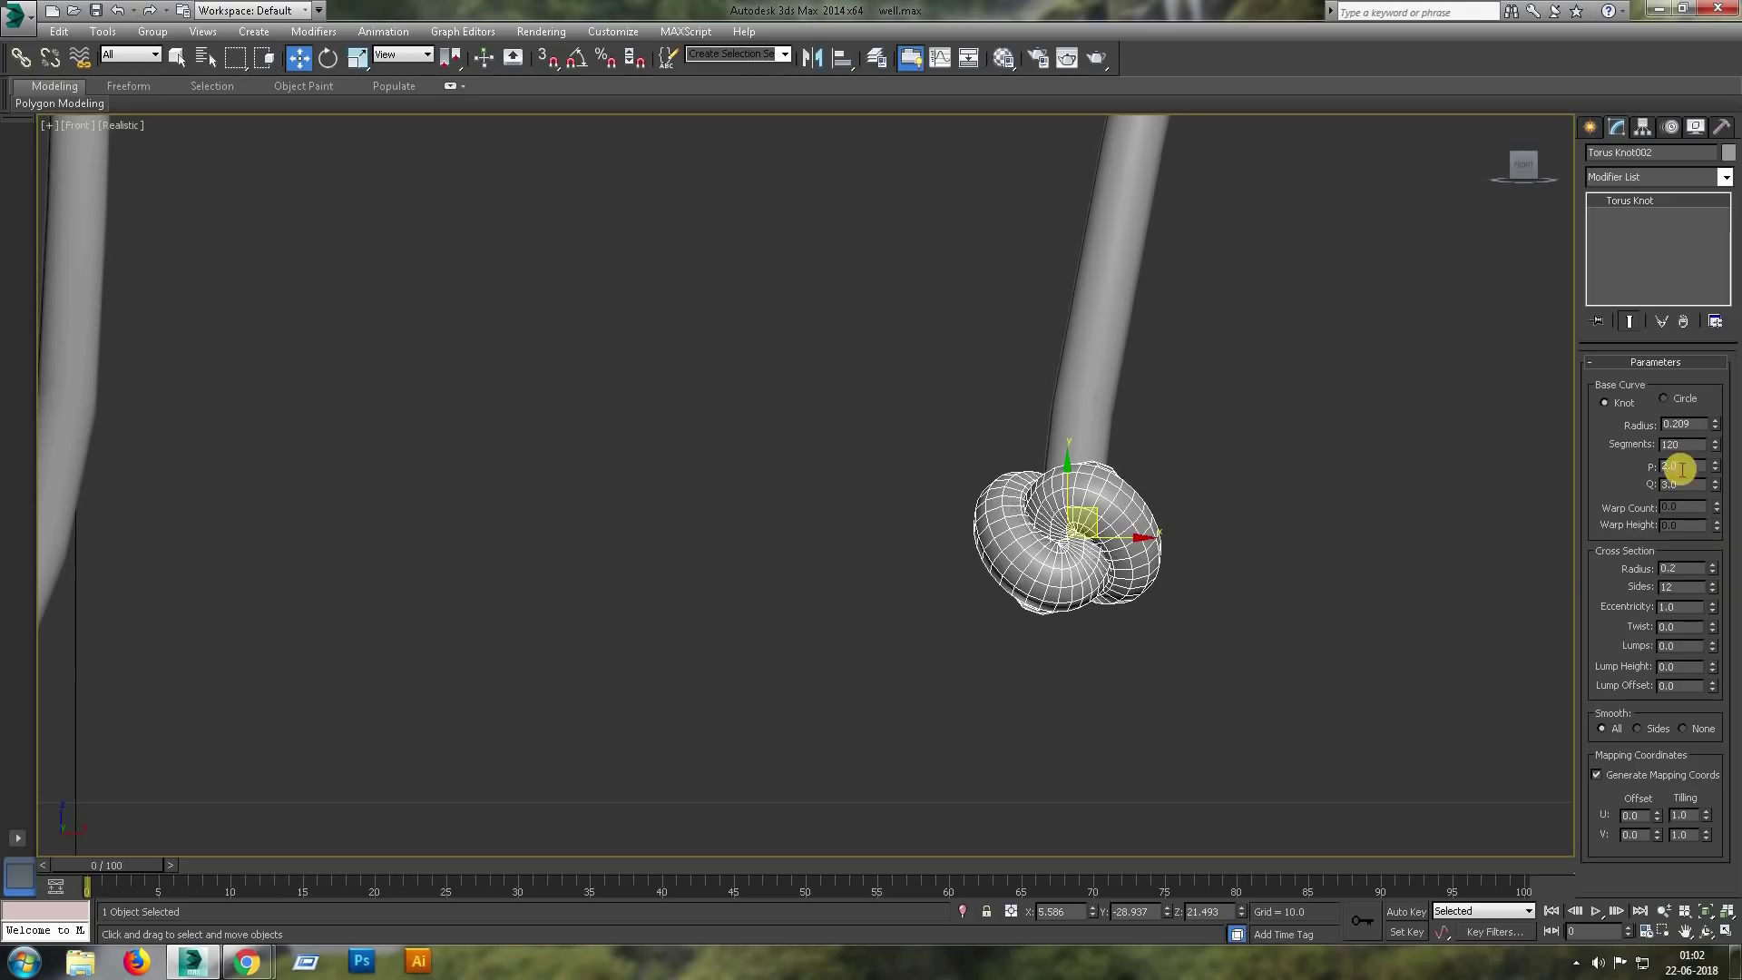
pyautogui.write('0.35')
pyautogui.press('Return')
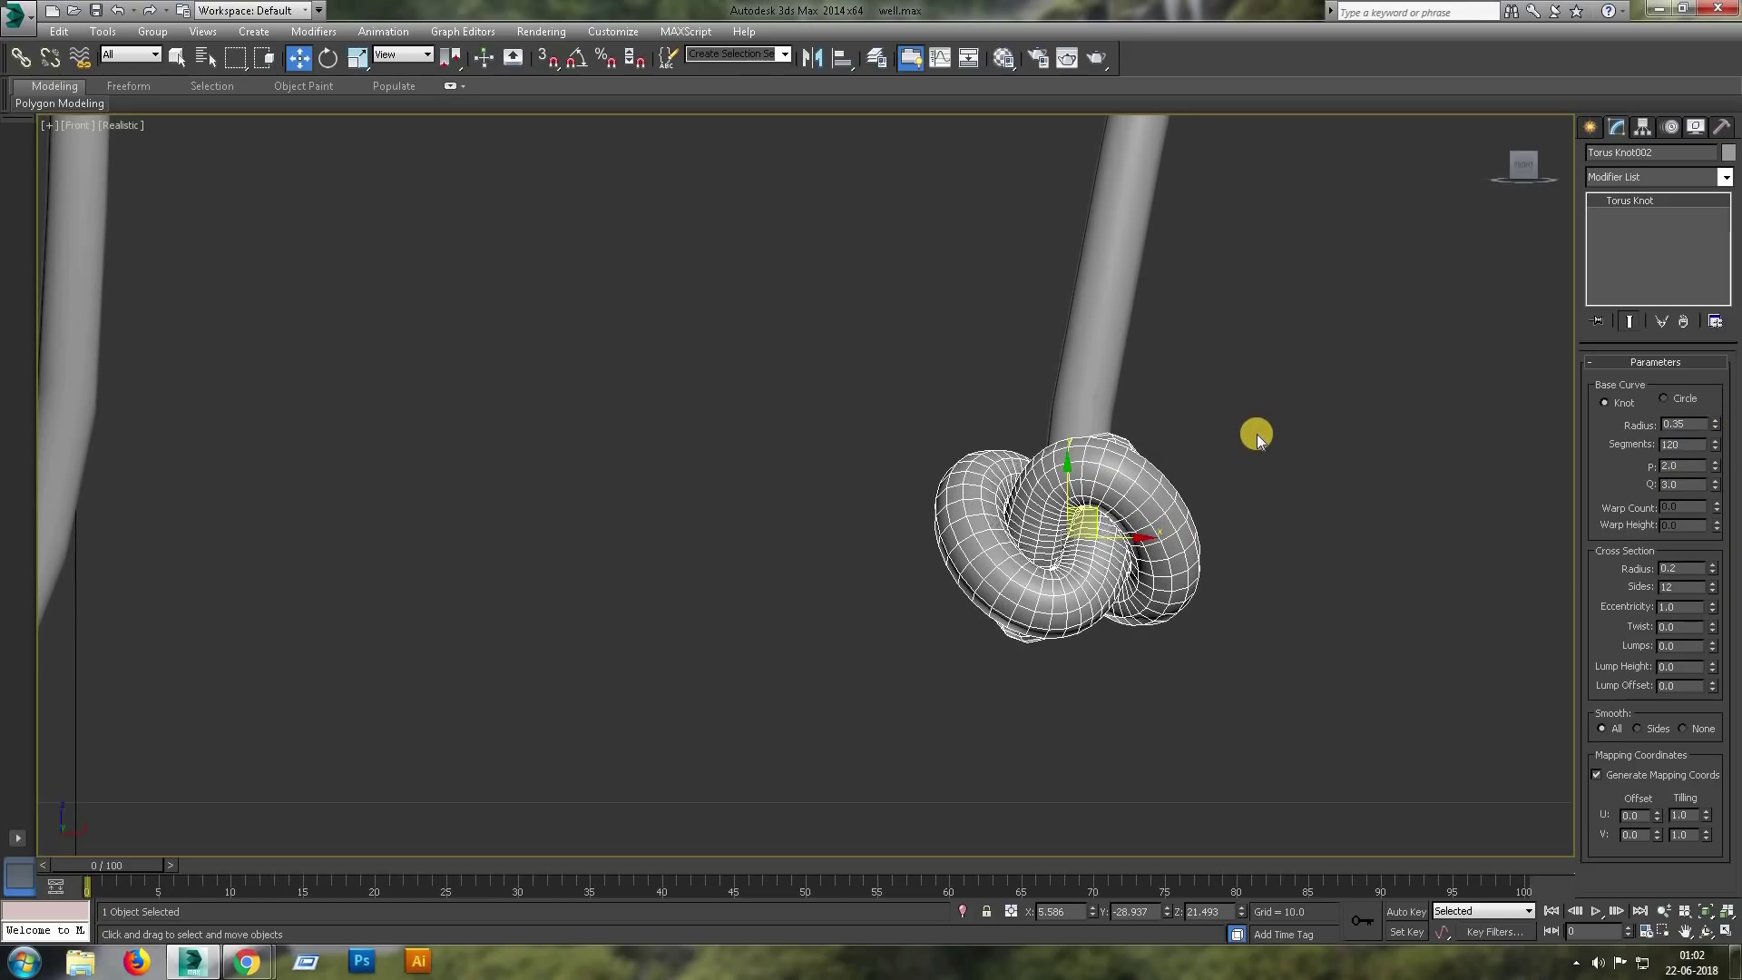
pyautogui.write('0.18')
pyautogui.press('Return')
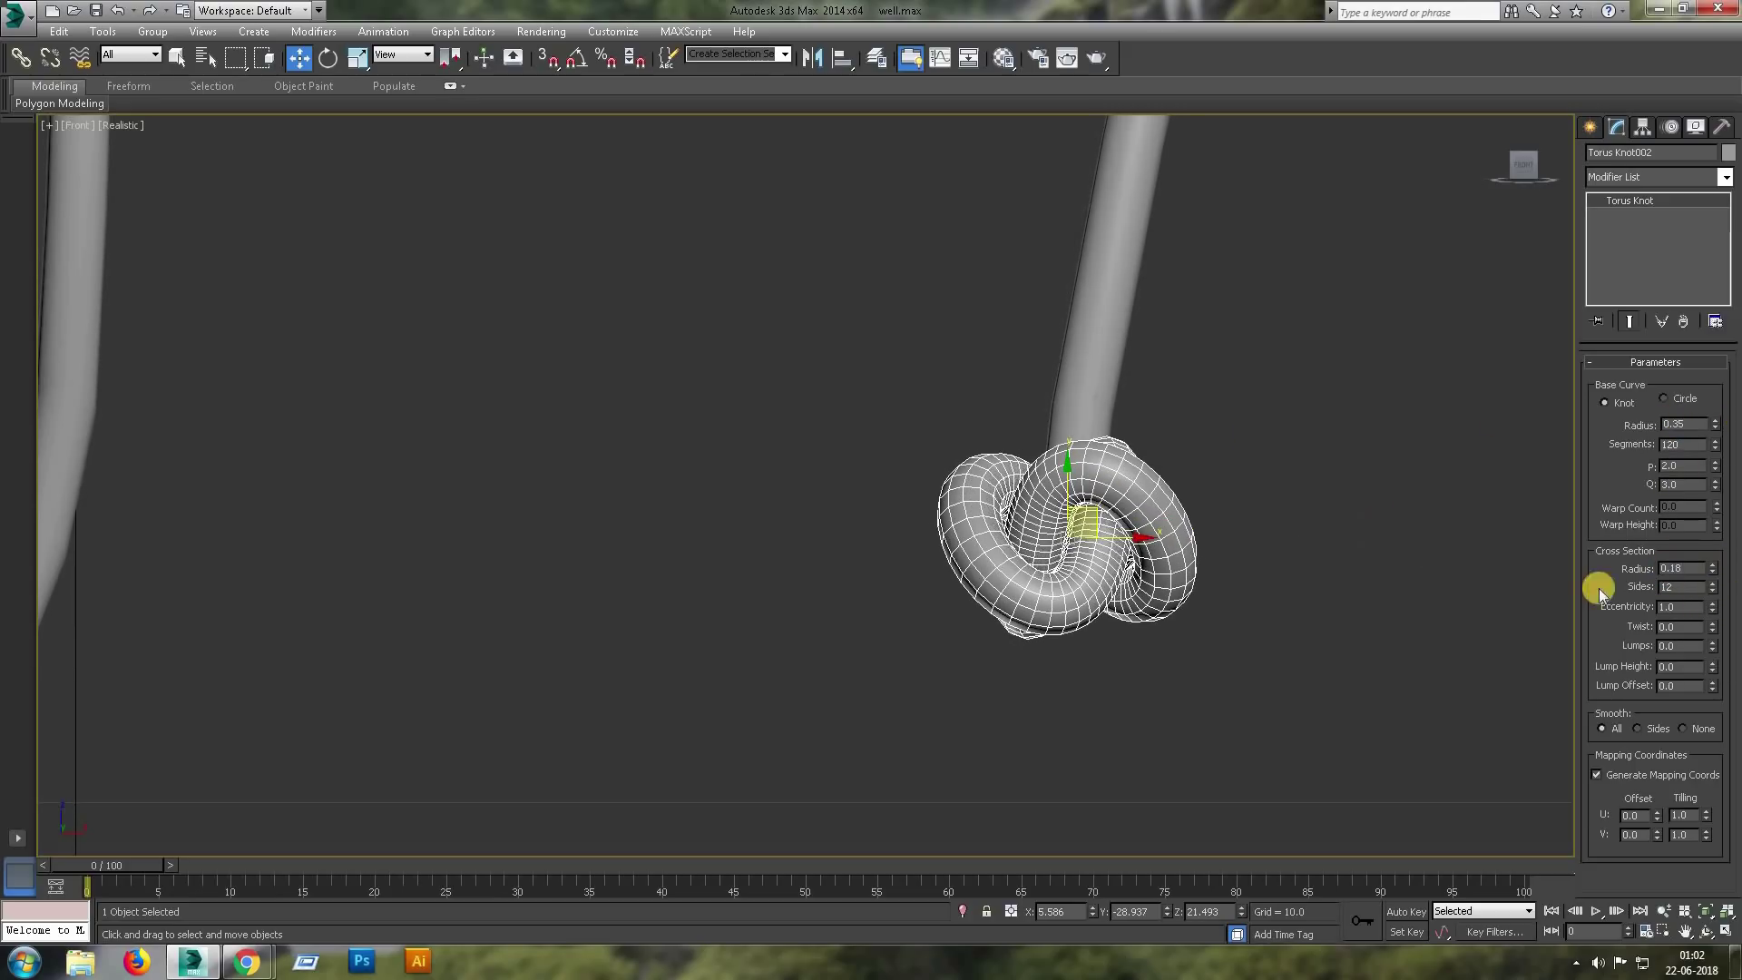
pyautogui.write('0.15')
pyautogui.press('Return')
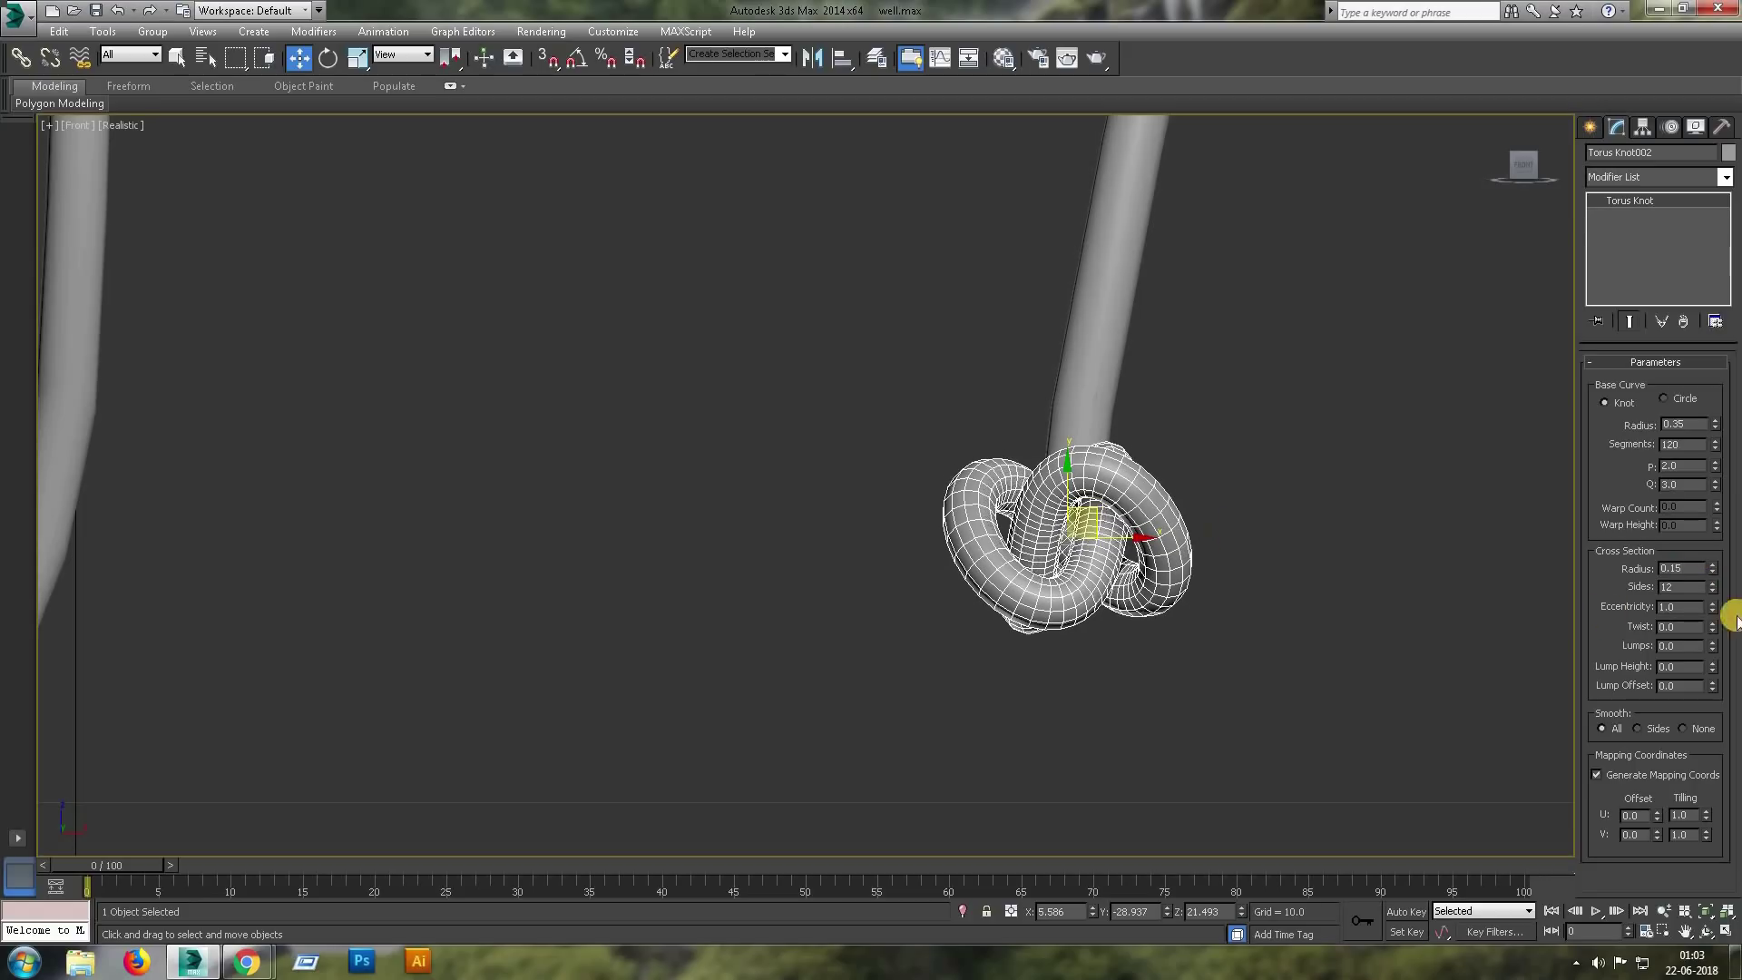
# Slide the copied knot sideways into place in the Left view.
pyautogui.hotkey('alt', 'w')
pyautogui.hotkey('alt', 'w')
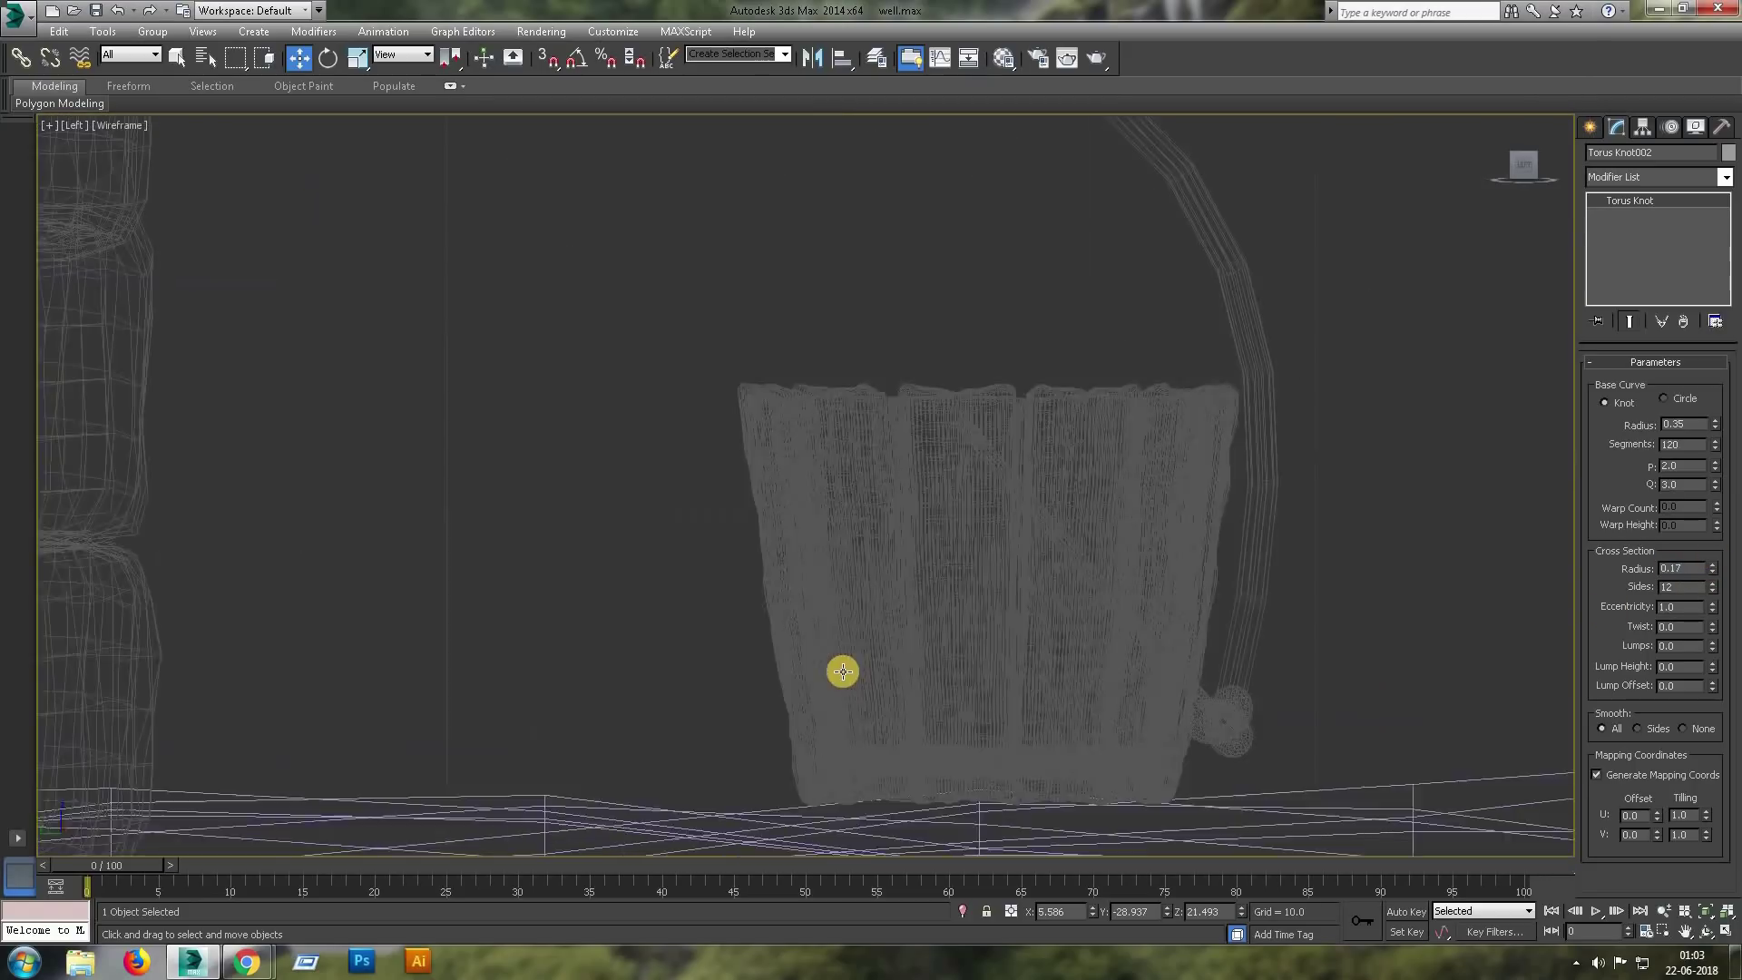
pyautogui.scroll(-5, 840, 669)
pyautogui.scroll(5, 626, 417)
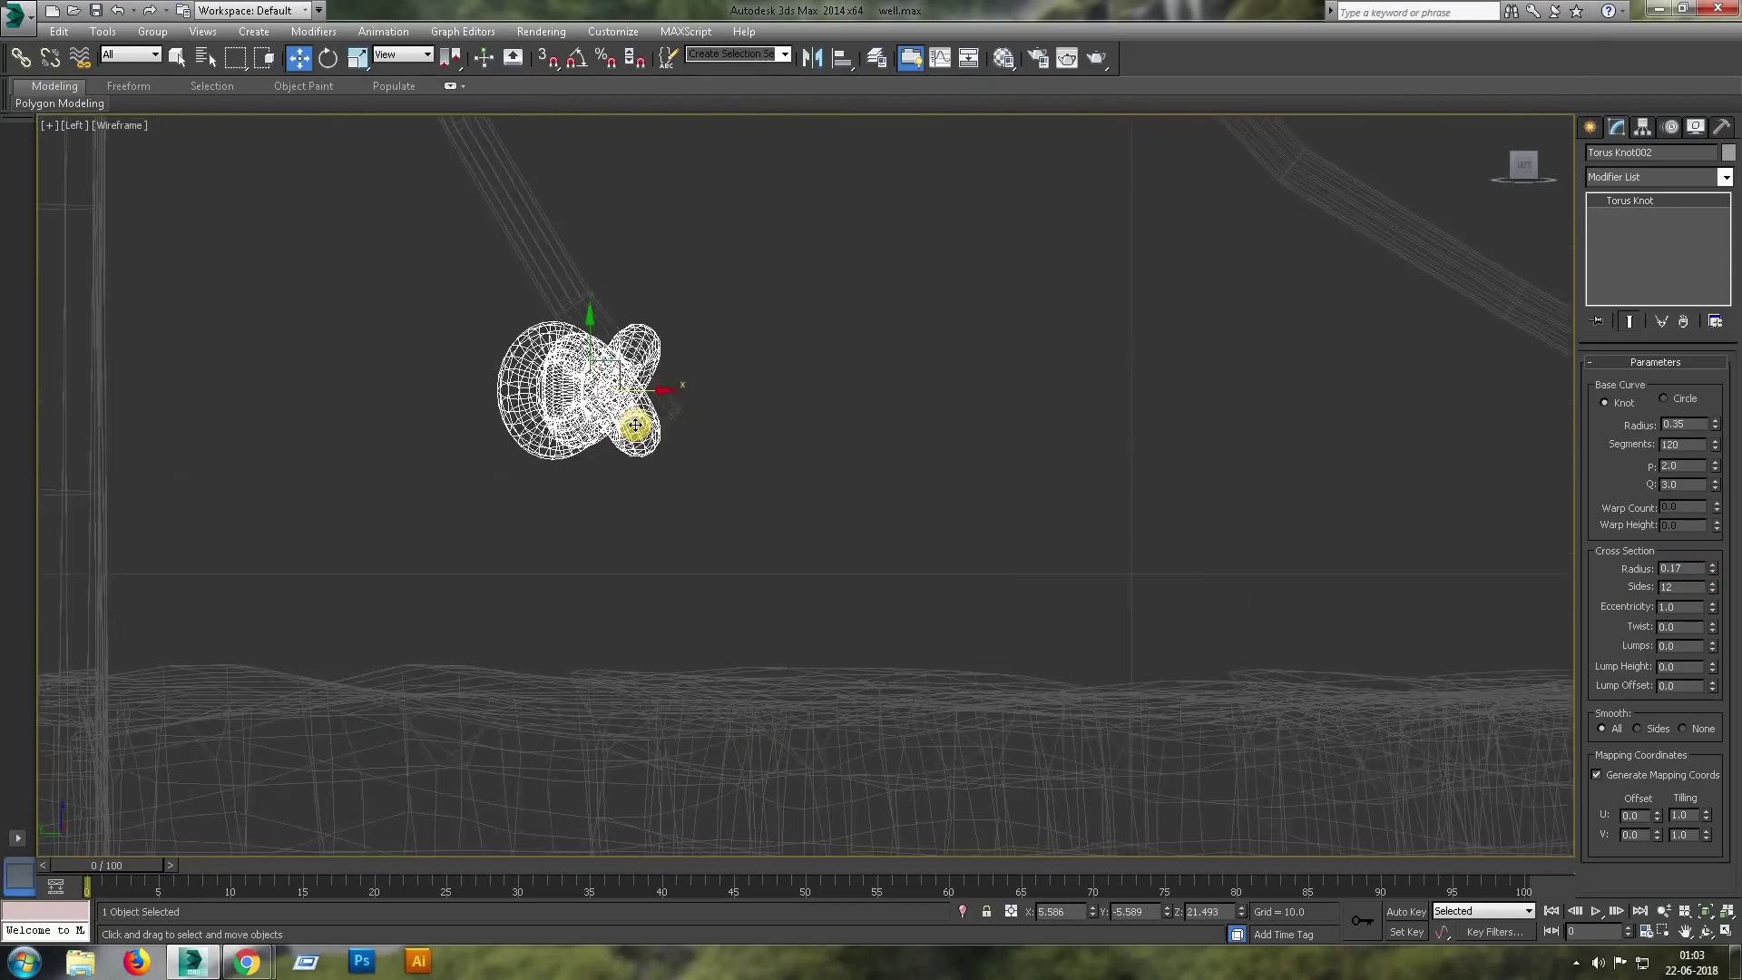
pyautogui.scroll(3, 644, 390)
pyautogui.moveTo(645, 378); pyautogui.dragTo(747, 383)
pyautogui.hotkey('alt', 'w')
pyautogui.click(1401, 614)
pyautogui.hotkey('alt', 'w')
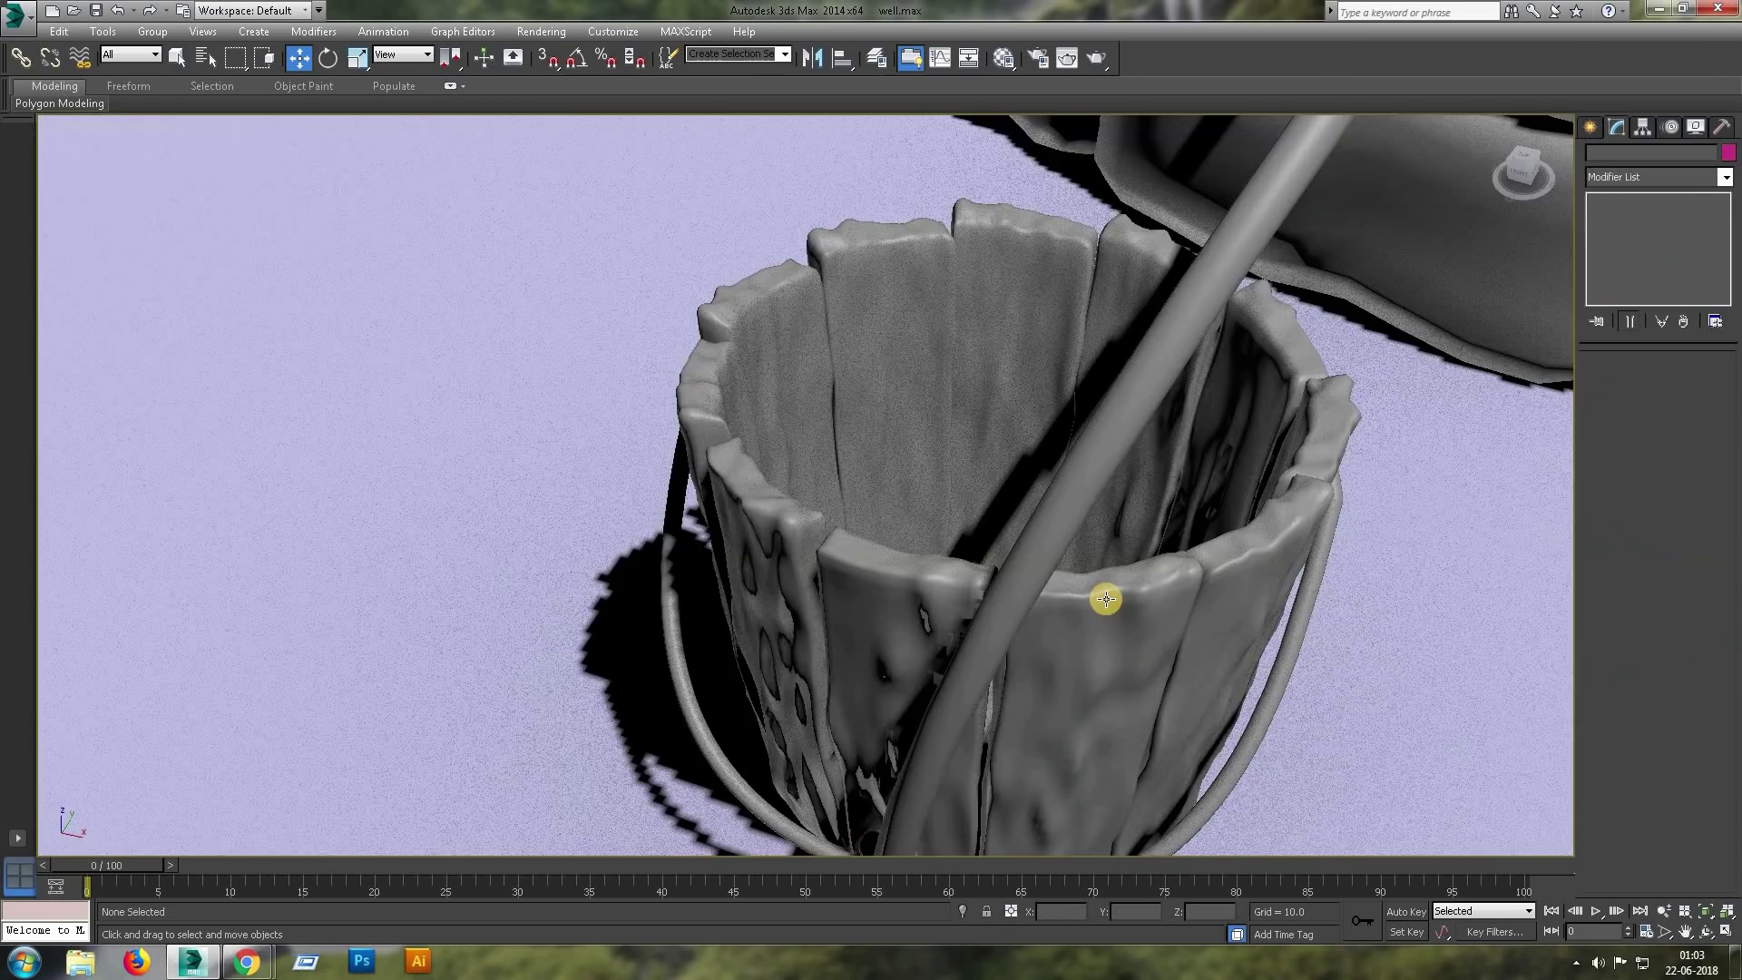
pyautogui.scroll(-5, 1105, 596)
pyautogui.scroll(-3, 1112, 602)
pyautogui.scroll(-3, 1092, 373)
pyautogui.scroll(-3, 797, 615)
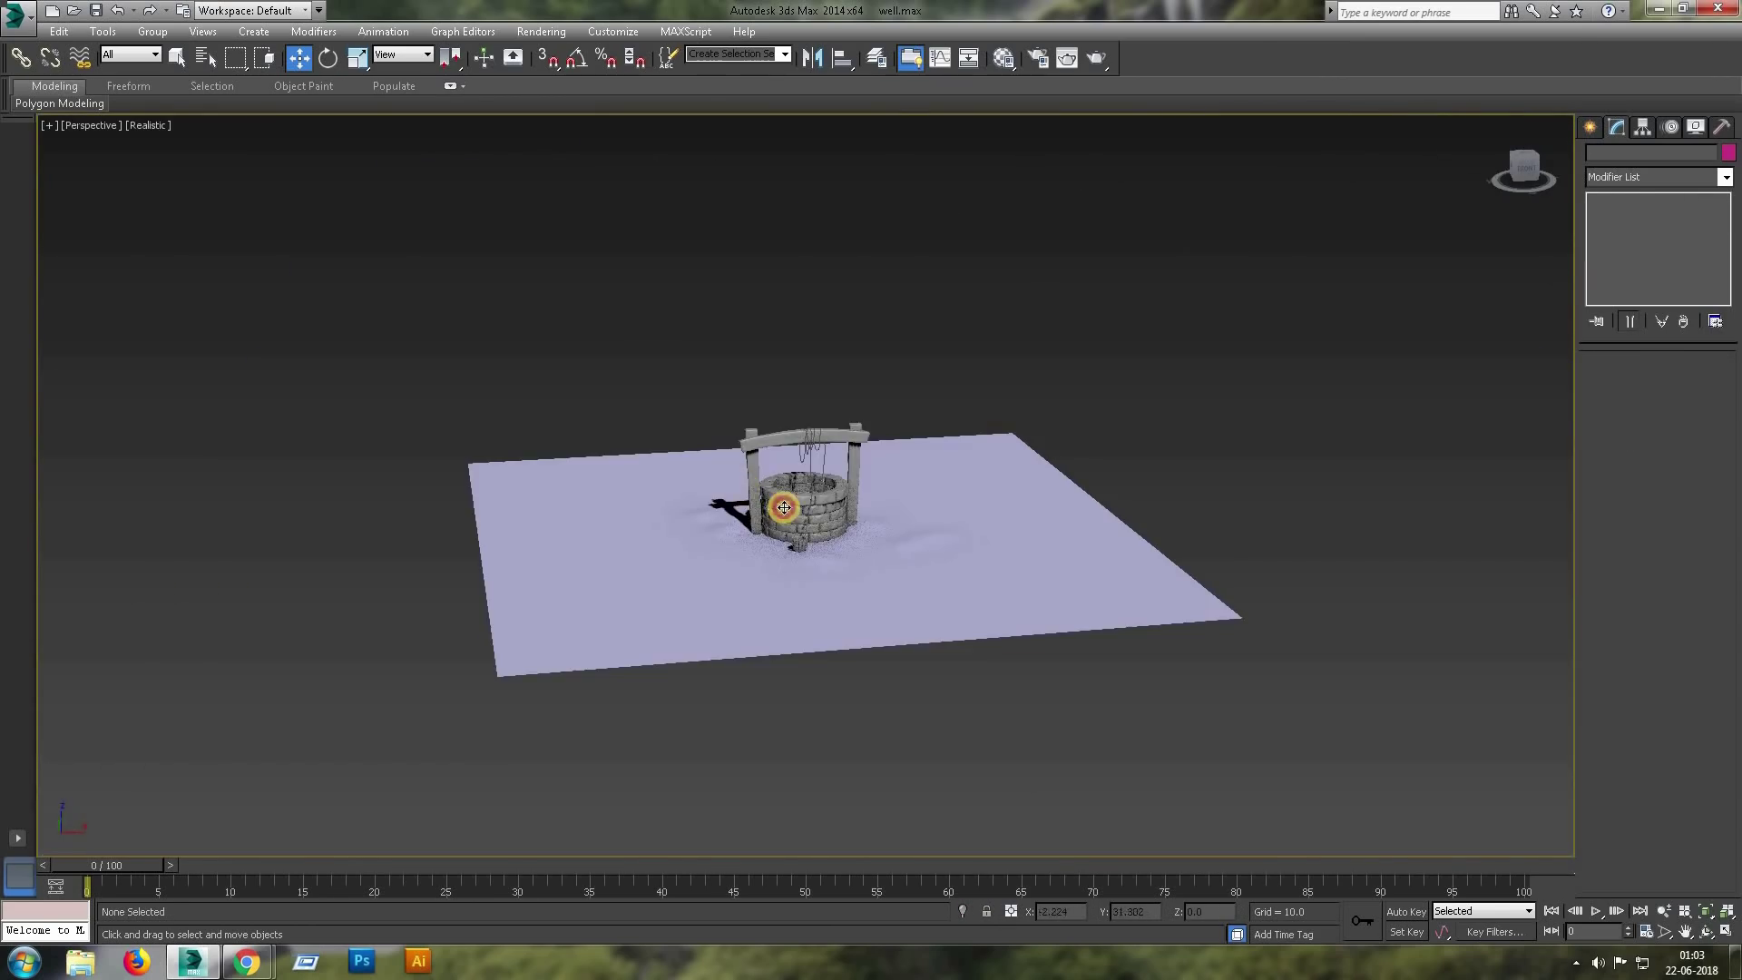
pyautogui.scroll(10, 934, 556)
pyautogui.click(934, 556)
pyautogui.scroll(-5, 951, 564)
pyautogui.scroll(1, 984, 556)
pyautogui.scroll(3, 988, 553)
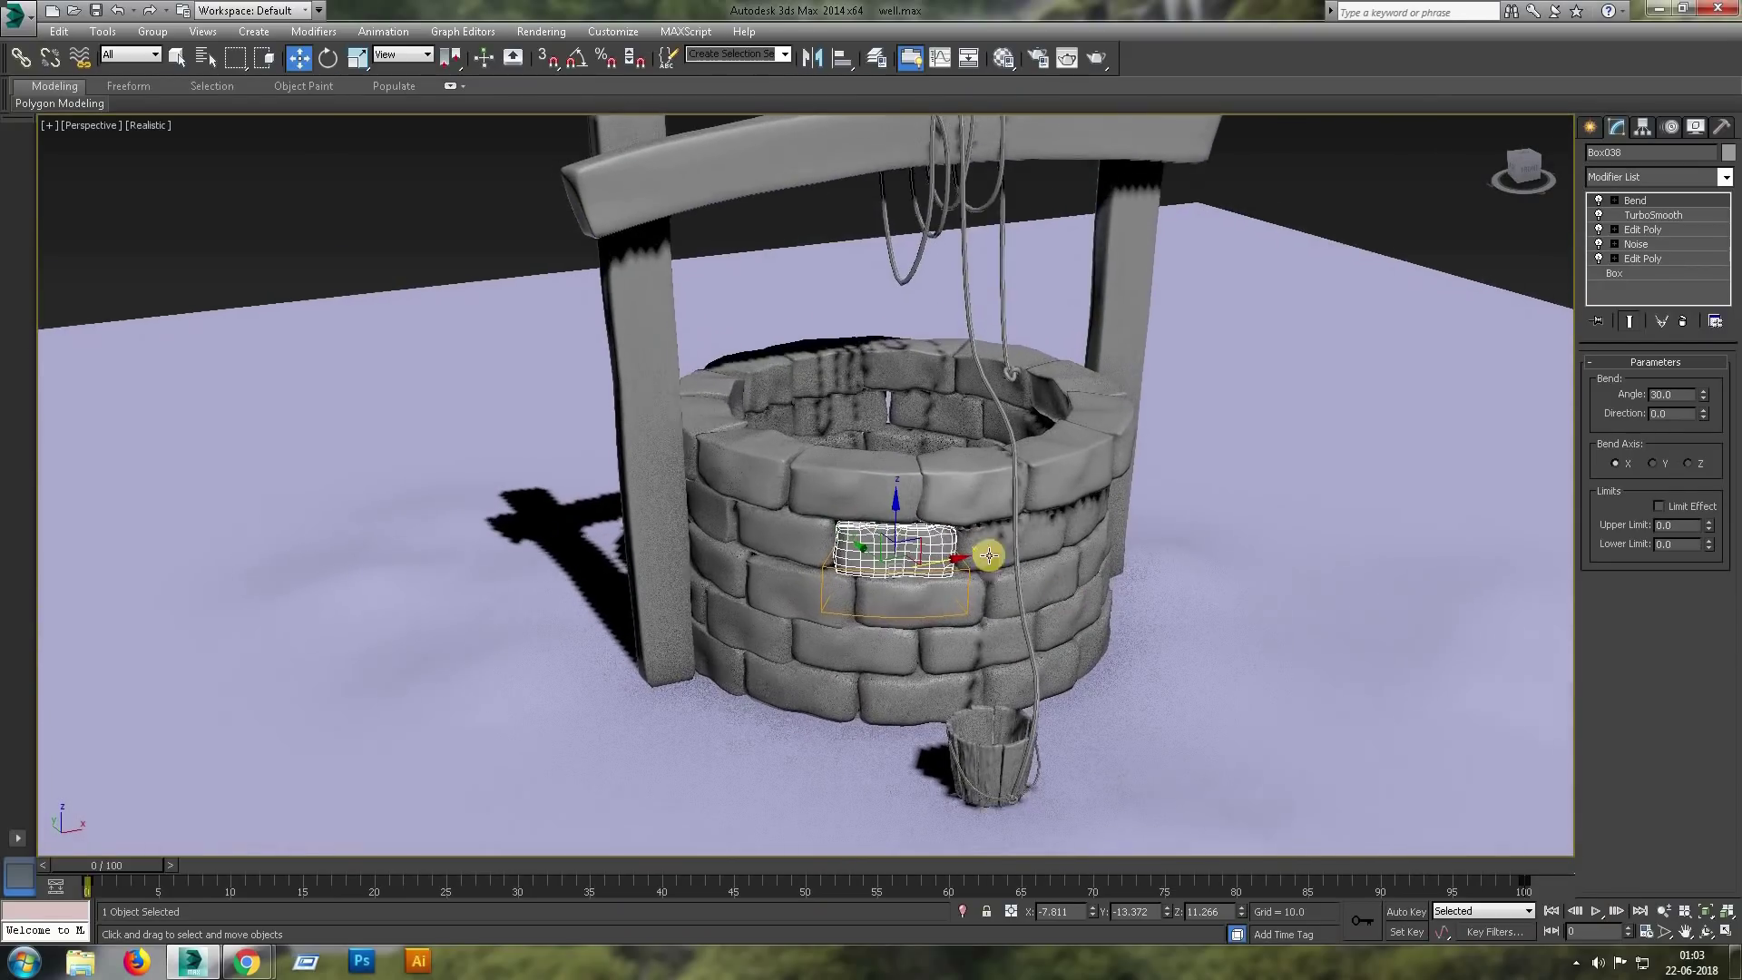
pyautogui.scroll(3, 853, 699)
pyautogui.keyDown('alt'); pyautogui.moveTo(853, 699); pyautogui.dragTo(1096, 354, button='middle'); pyautogui.keyUp('alt')
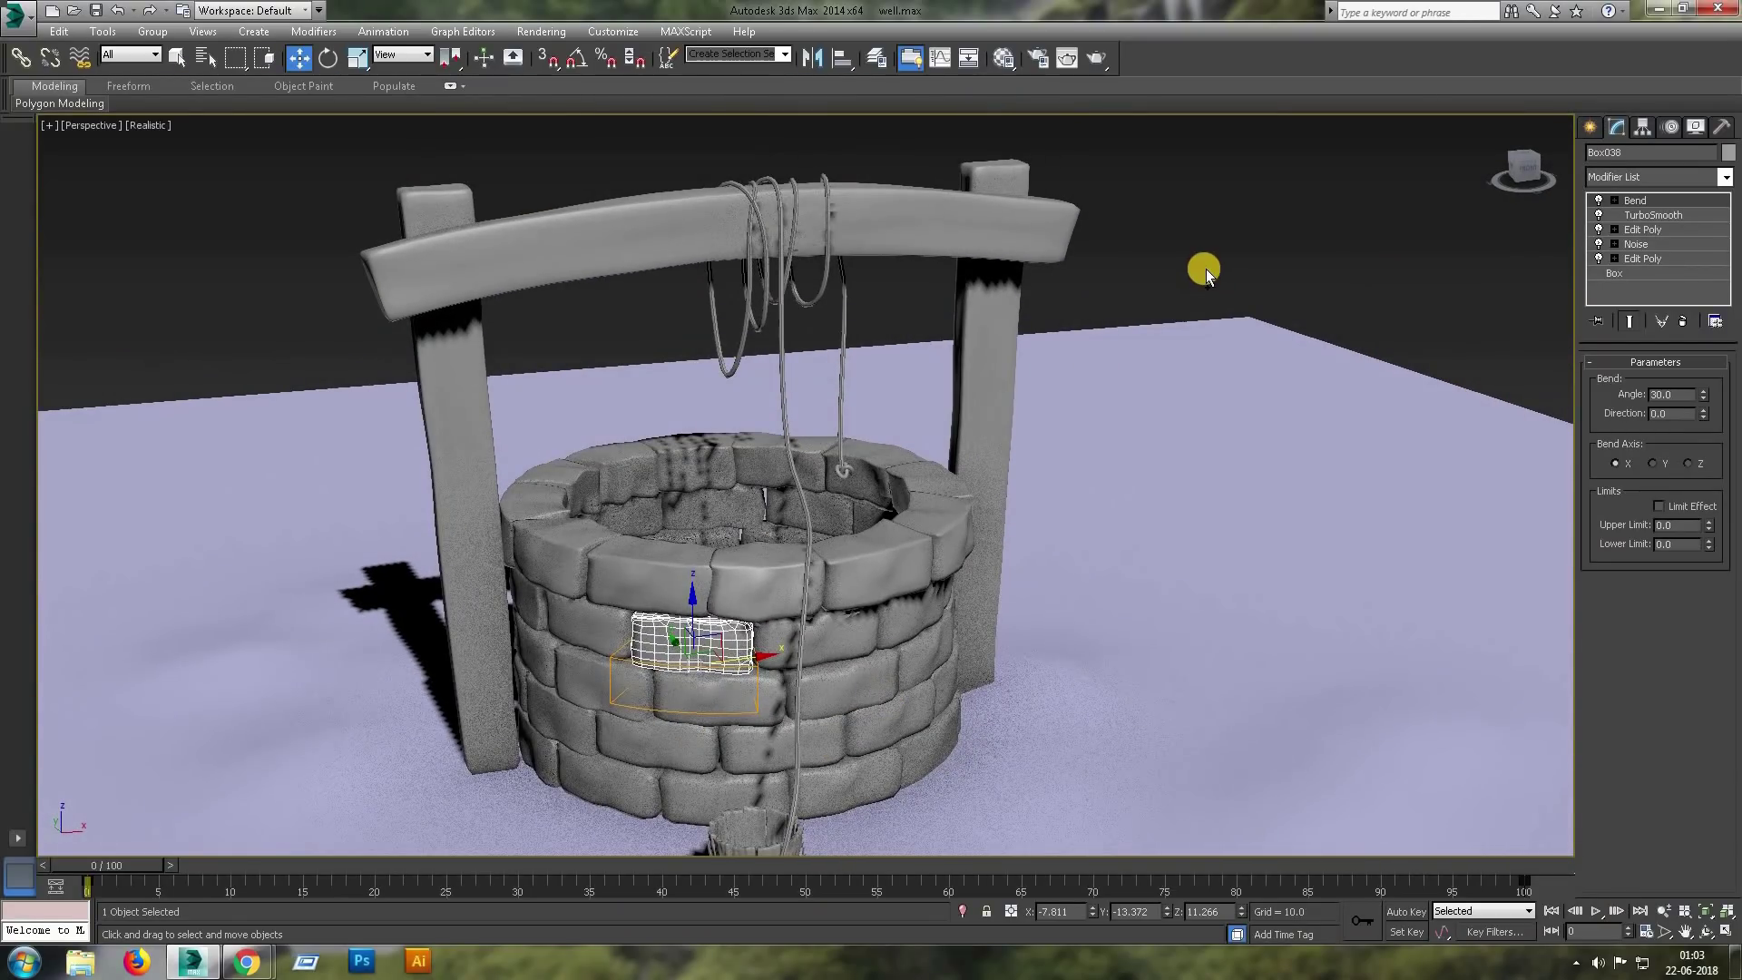
pyautogui.click(1180, 299)
pyautogui.scroll(3, 1213, 338)
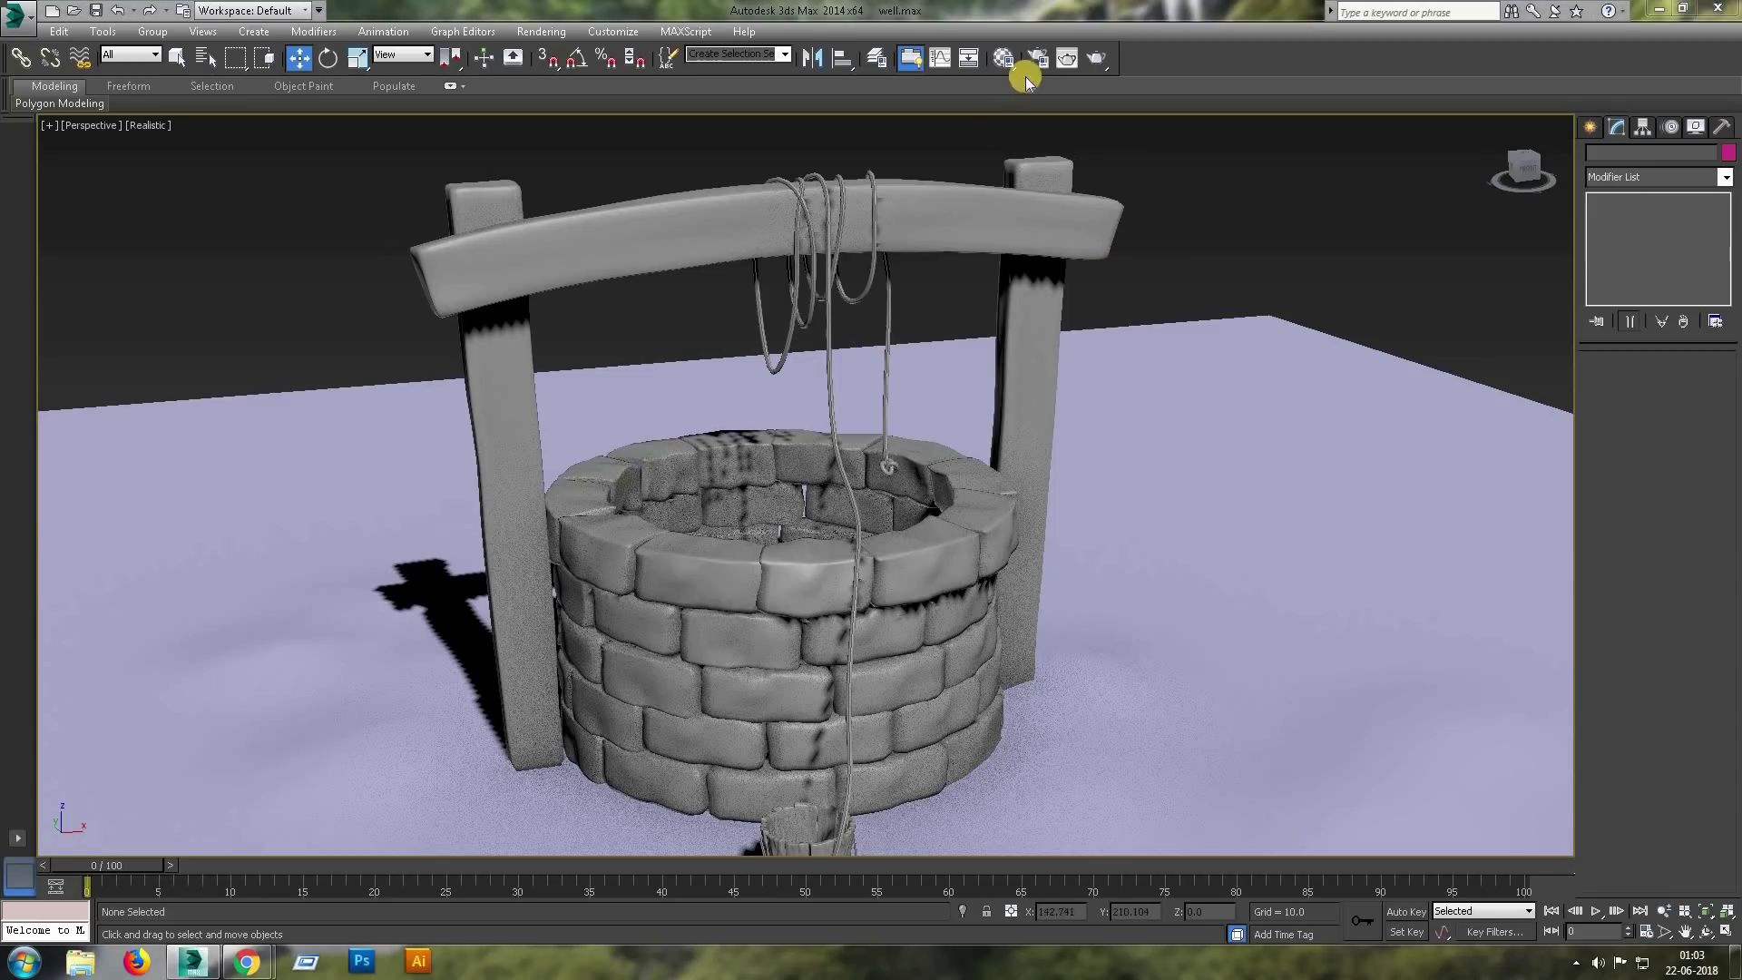
pyautogui.click(1053, 62)
pyautogui.click(1163, 116)
# Open Render Setup to check the 1920 × 1080 output size and centre the well.
pyautogui.click(1043, 61)
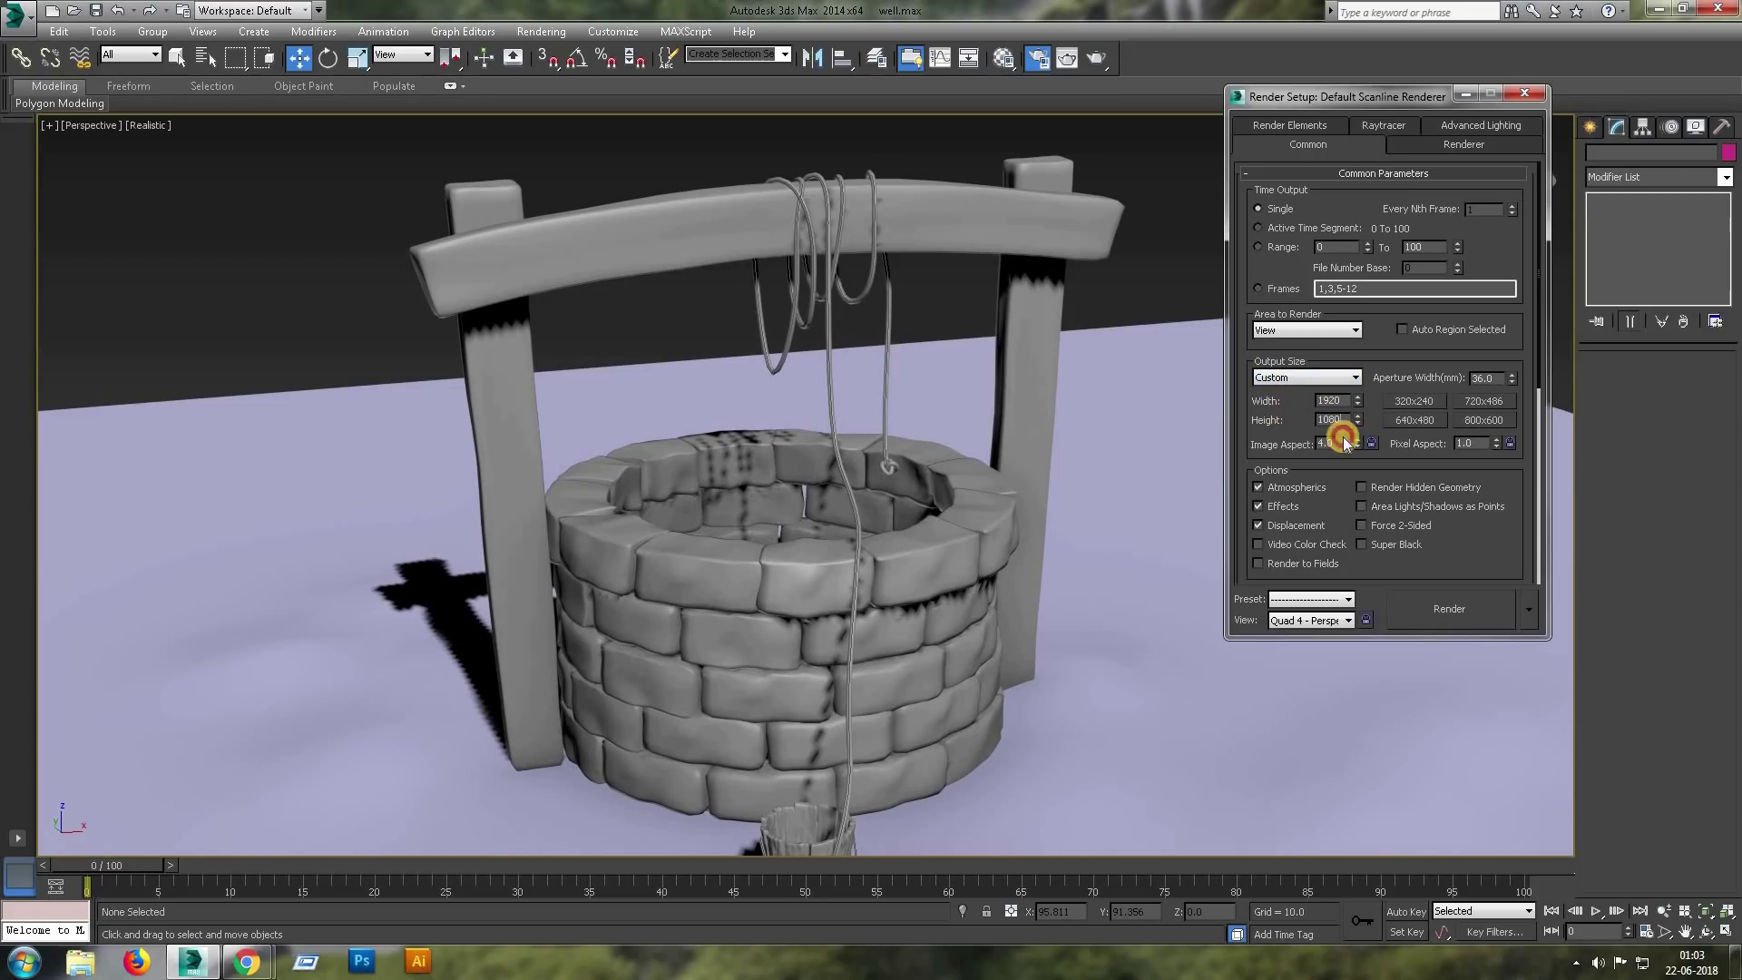
pyautogui.moveTo(1082, 585)
pyautogui.mouseDown(button='middle')
pyautogui.moveTo(1115, 533)
pyautogui.moveTo(1159, 556)
pyautogui.moveTo(976, 549)
pyautogui.moveTo(1062, 556)
pyautogui.mouseUp(button='middle')
# Recolour the ground plane Plane001 grey via its object colour, then deselect it.
pyautogui.click(1062, 557)
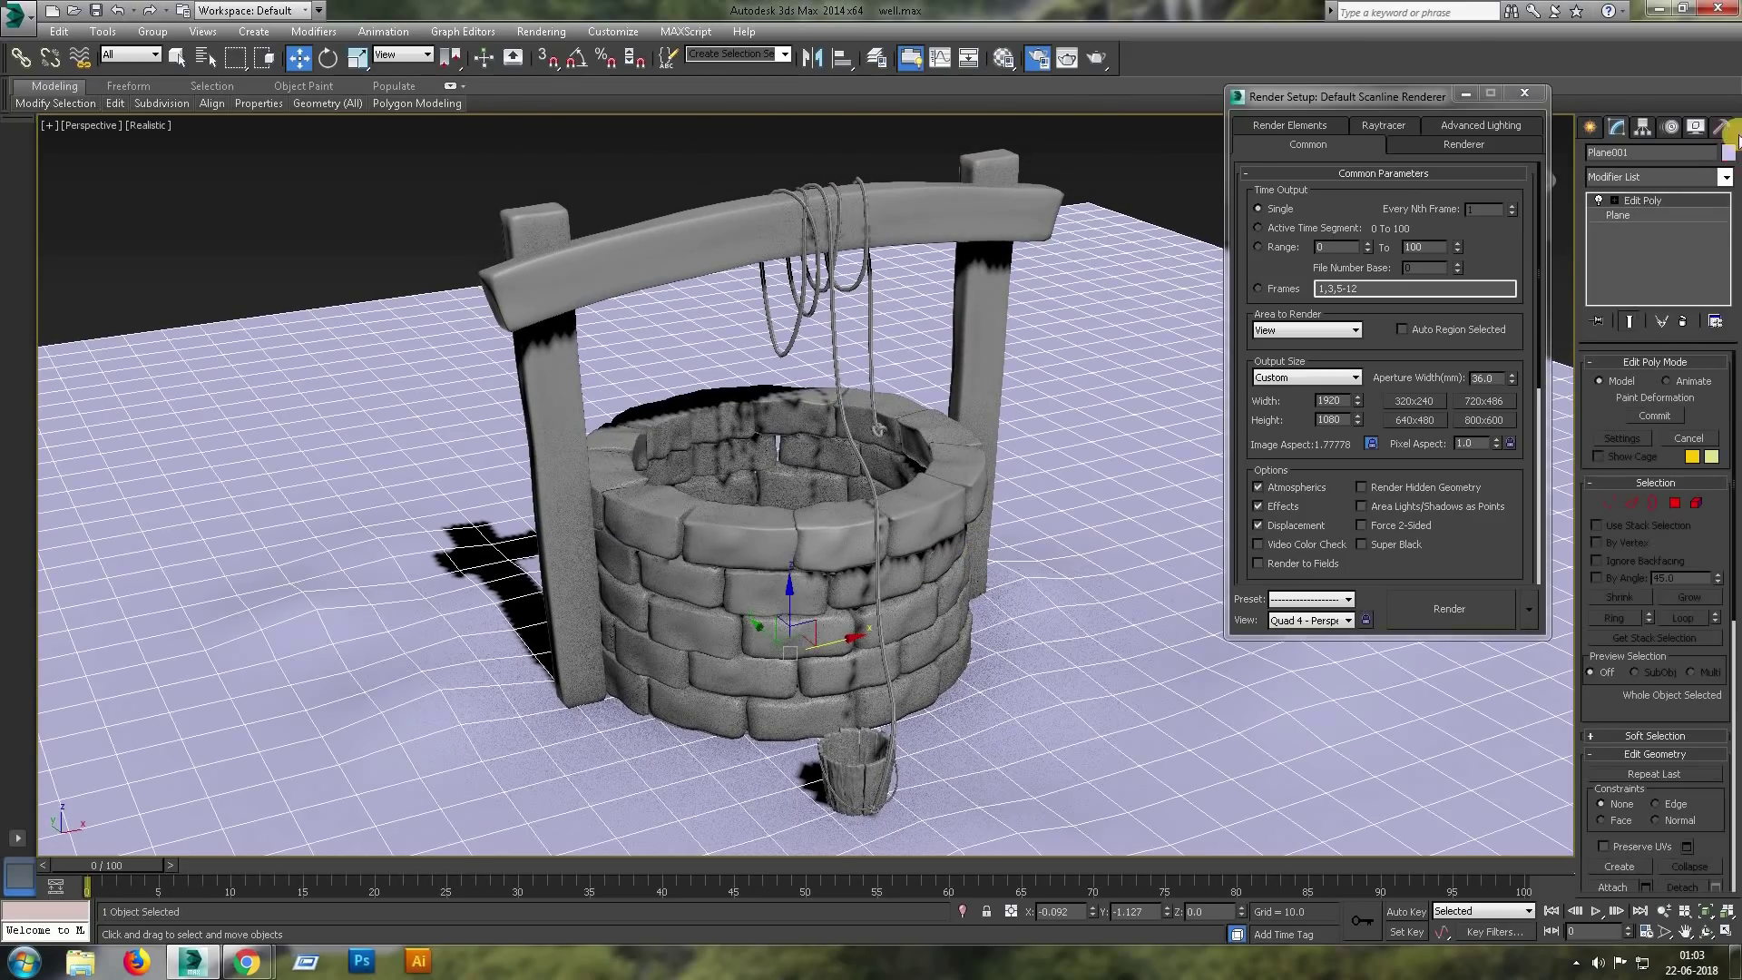
pyautogui.click(1726, 155)
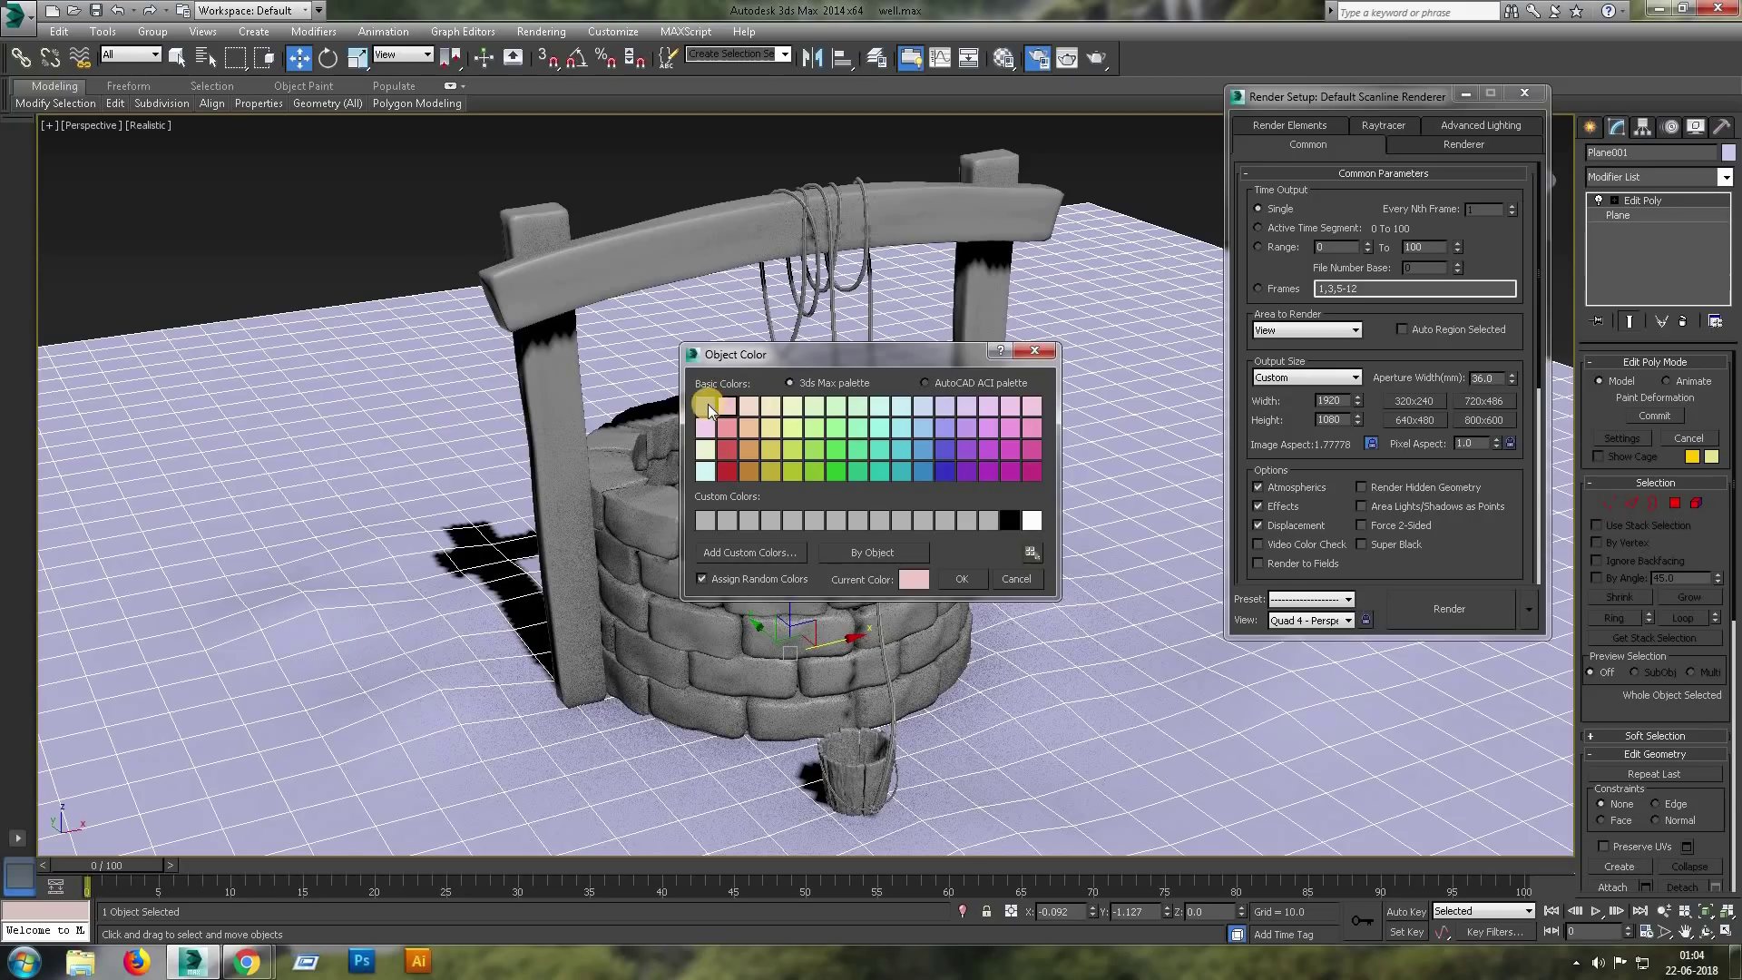
pyautogui.click(962, 579)
pyautogui.click(1167, 194)
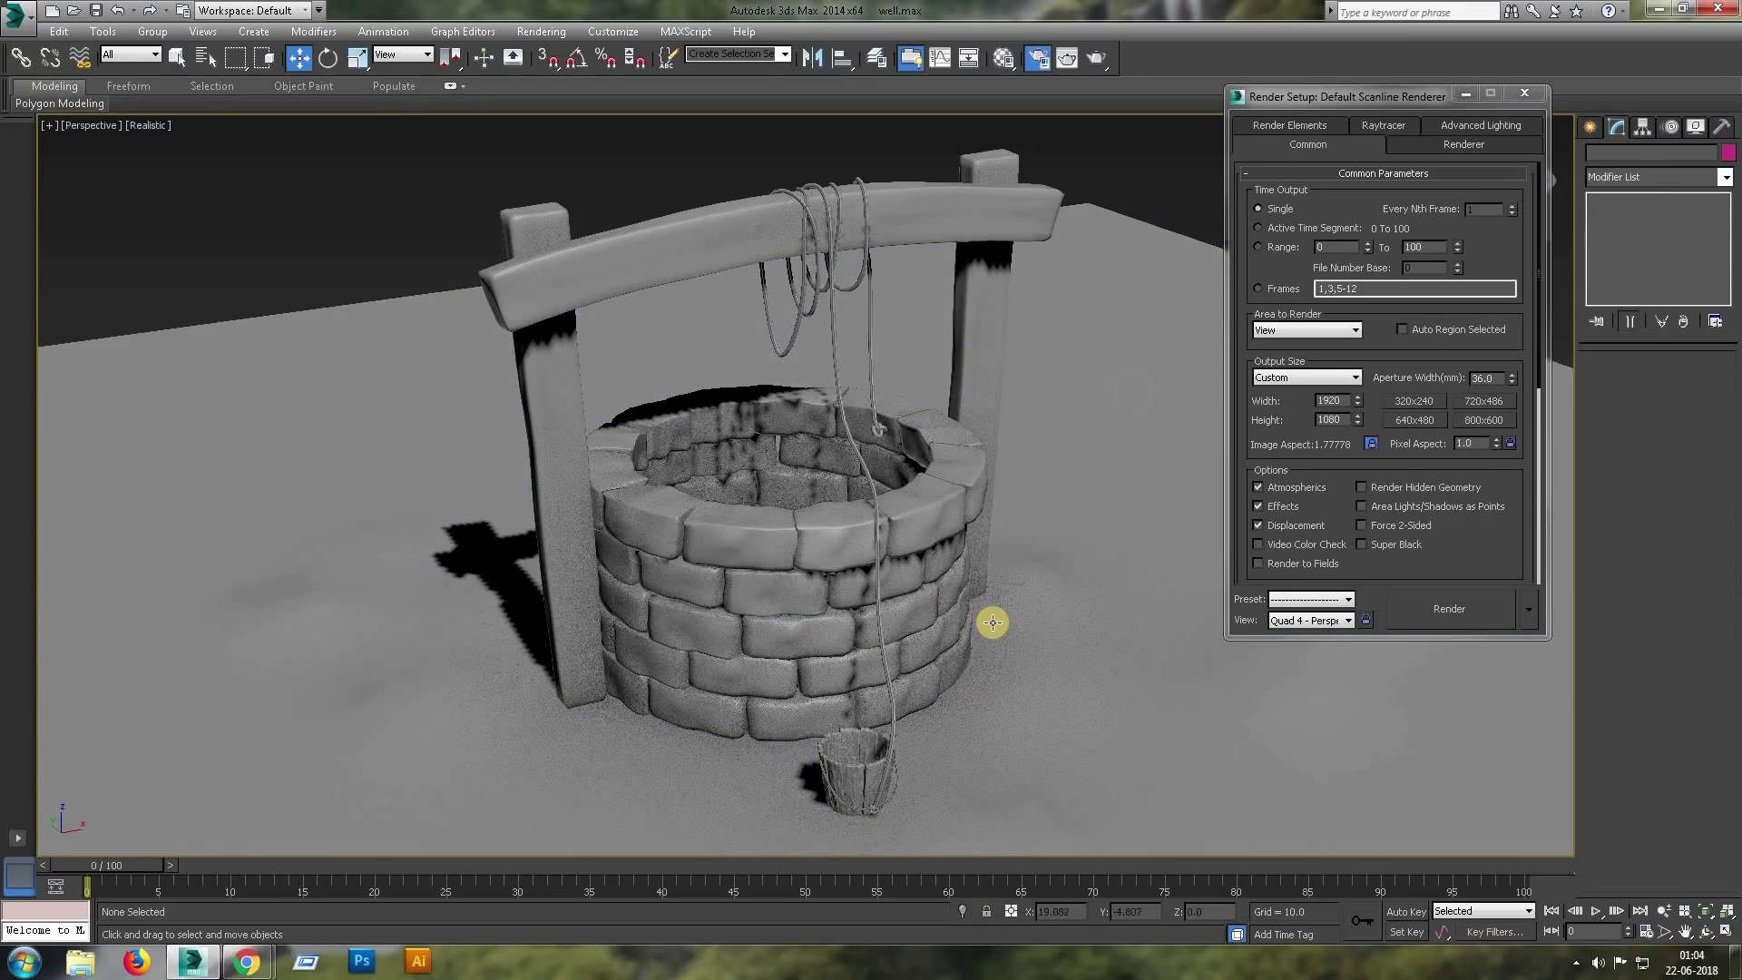
pyautogui.keyDown('alt'); pyautogui.moveTo(992, 623); pyautogui.dragTo(1044, 628, button='middle'); pyautogui.keyUp('alt')
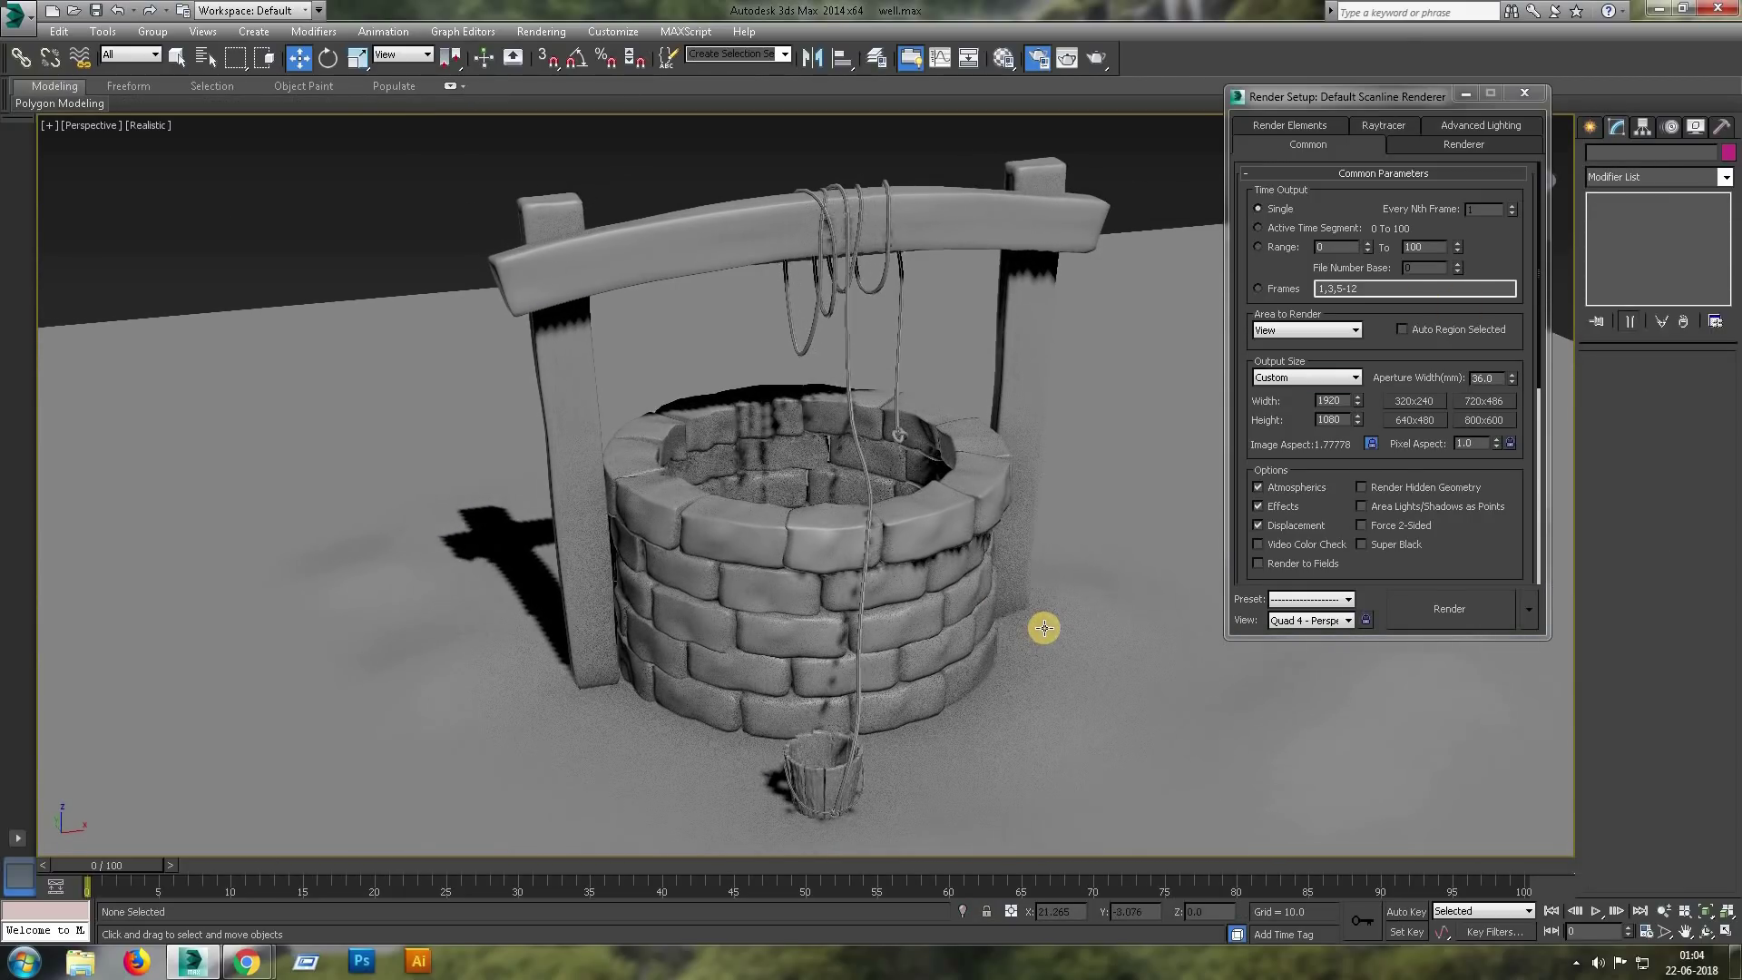
pyautogui.hotkey('alt', 'w')
pyautogui.hotkey('alt', 'w')
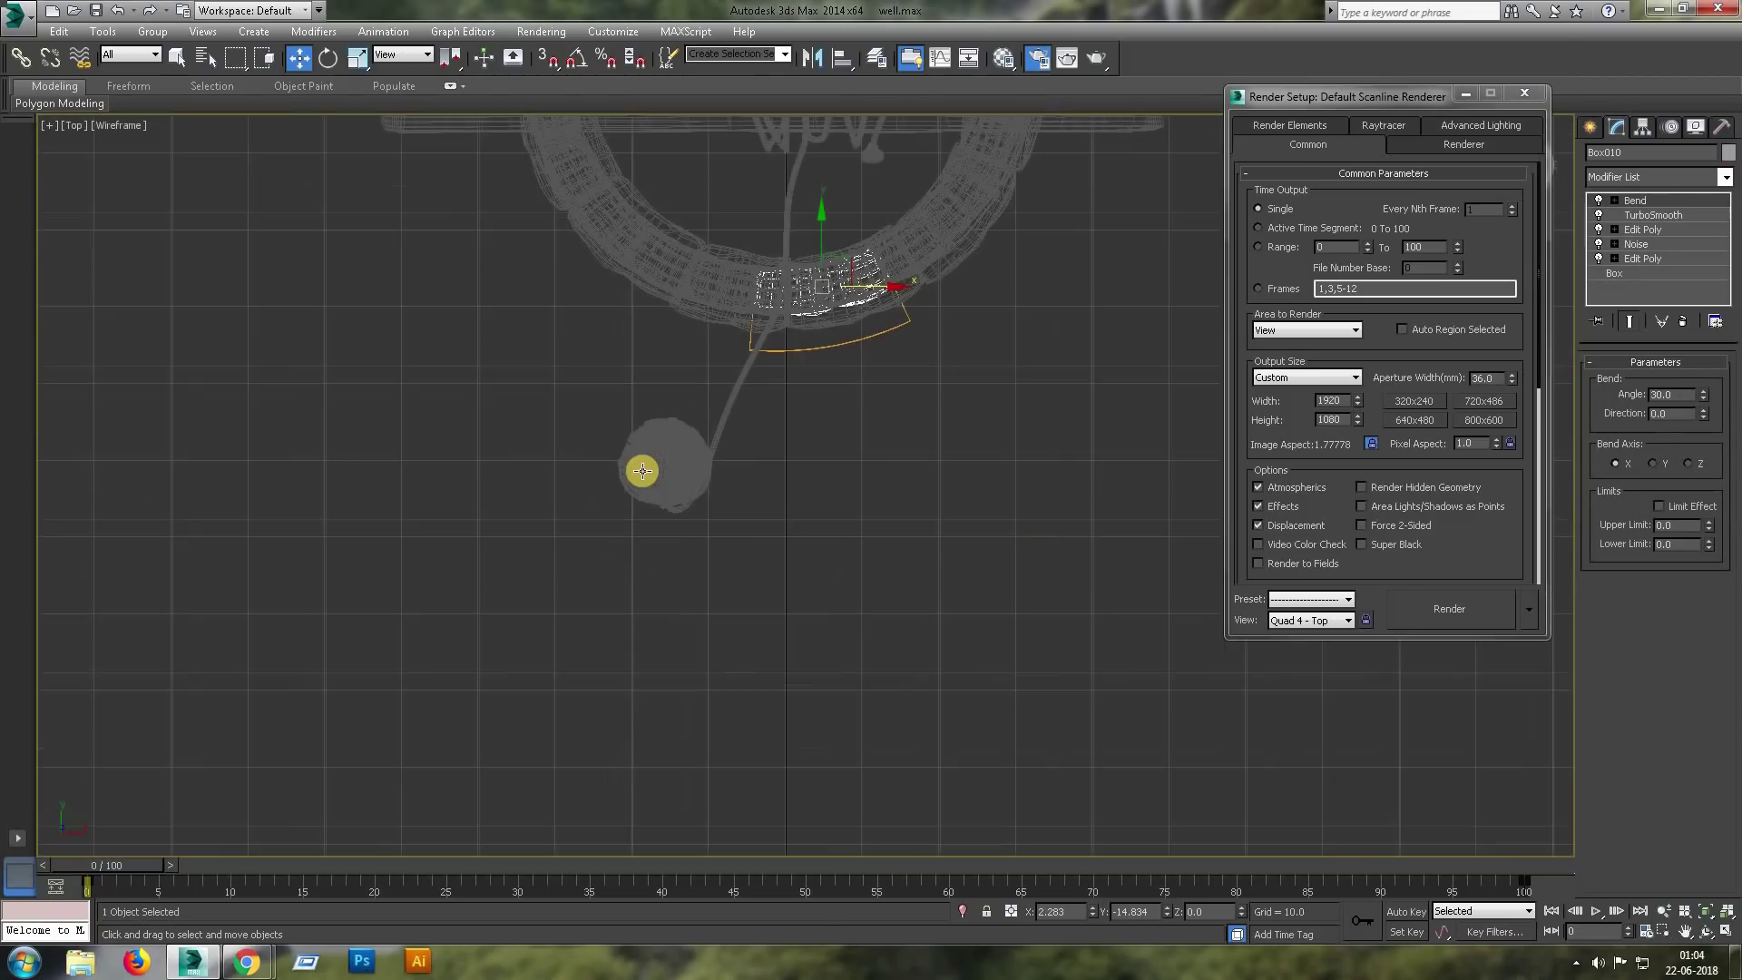
# Copy a bent paving stone below the ring and switch off its smoothing and upper modifiers.
pyautogui.click(774, 372)
pyautogui.keyDown('shift'); pyautogui.moveTo(769, 392); pyautogui.dragTo(801, 561); pyautogui.keyUp('shift')
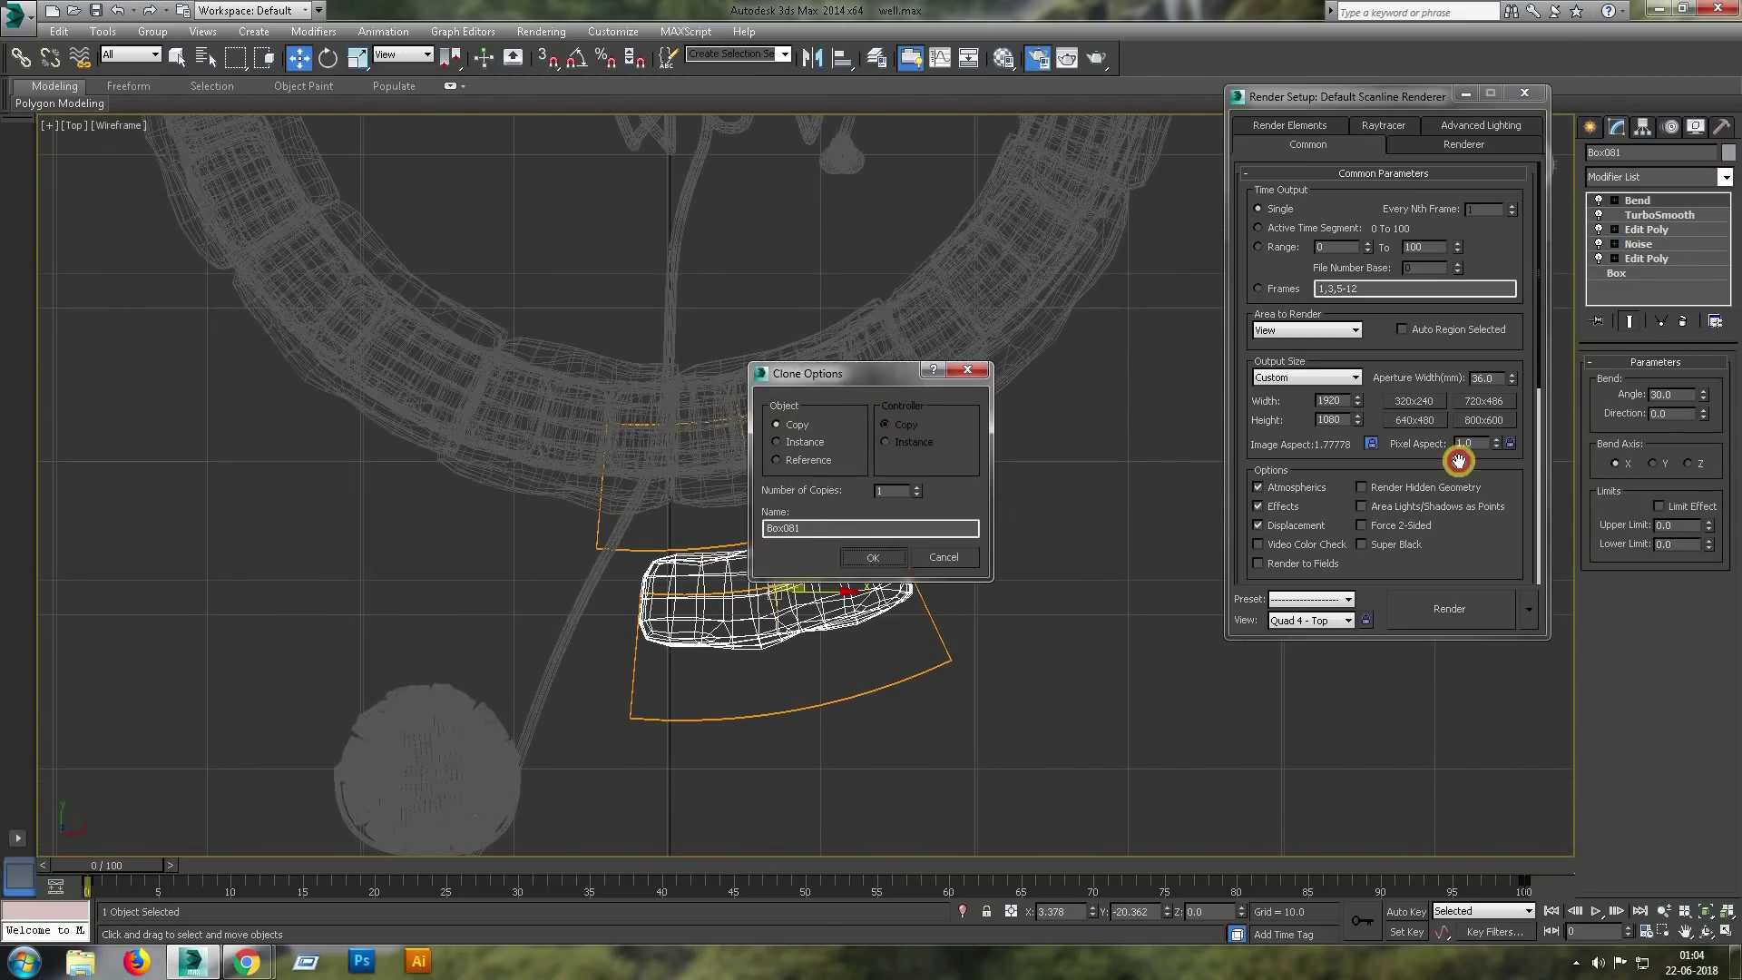
pyautogui.press('Return')
pyautogui.click(1524, 93)
pyautogui.click(1599, 215)
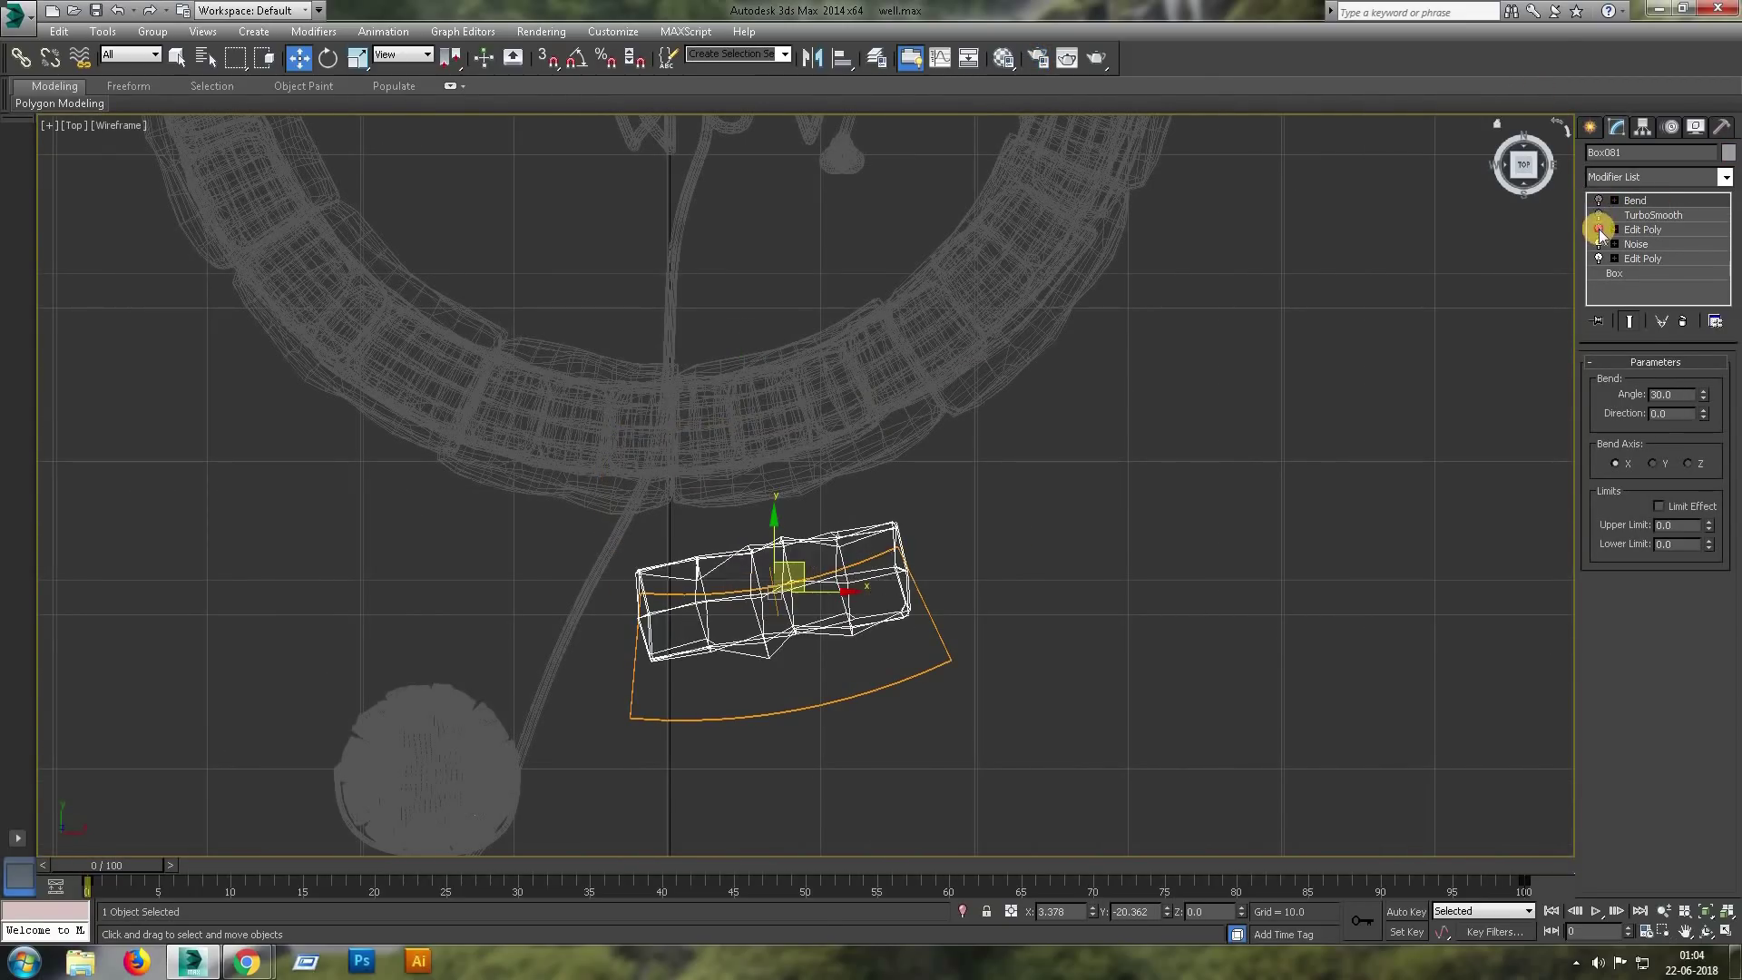
pyautogui.click(1599, 244)
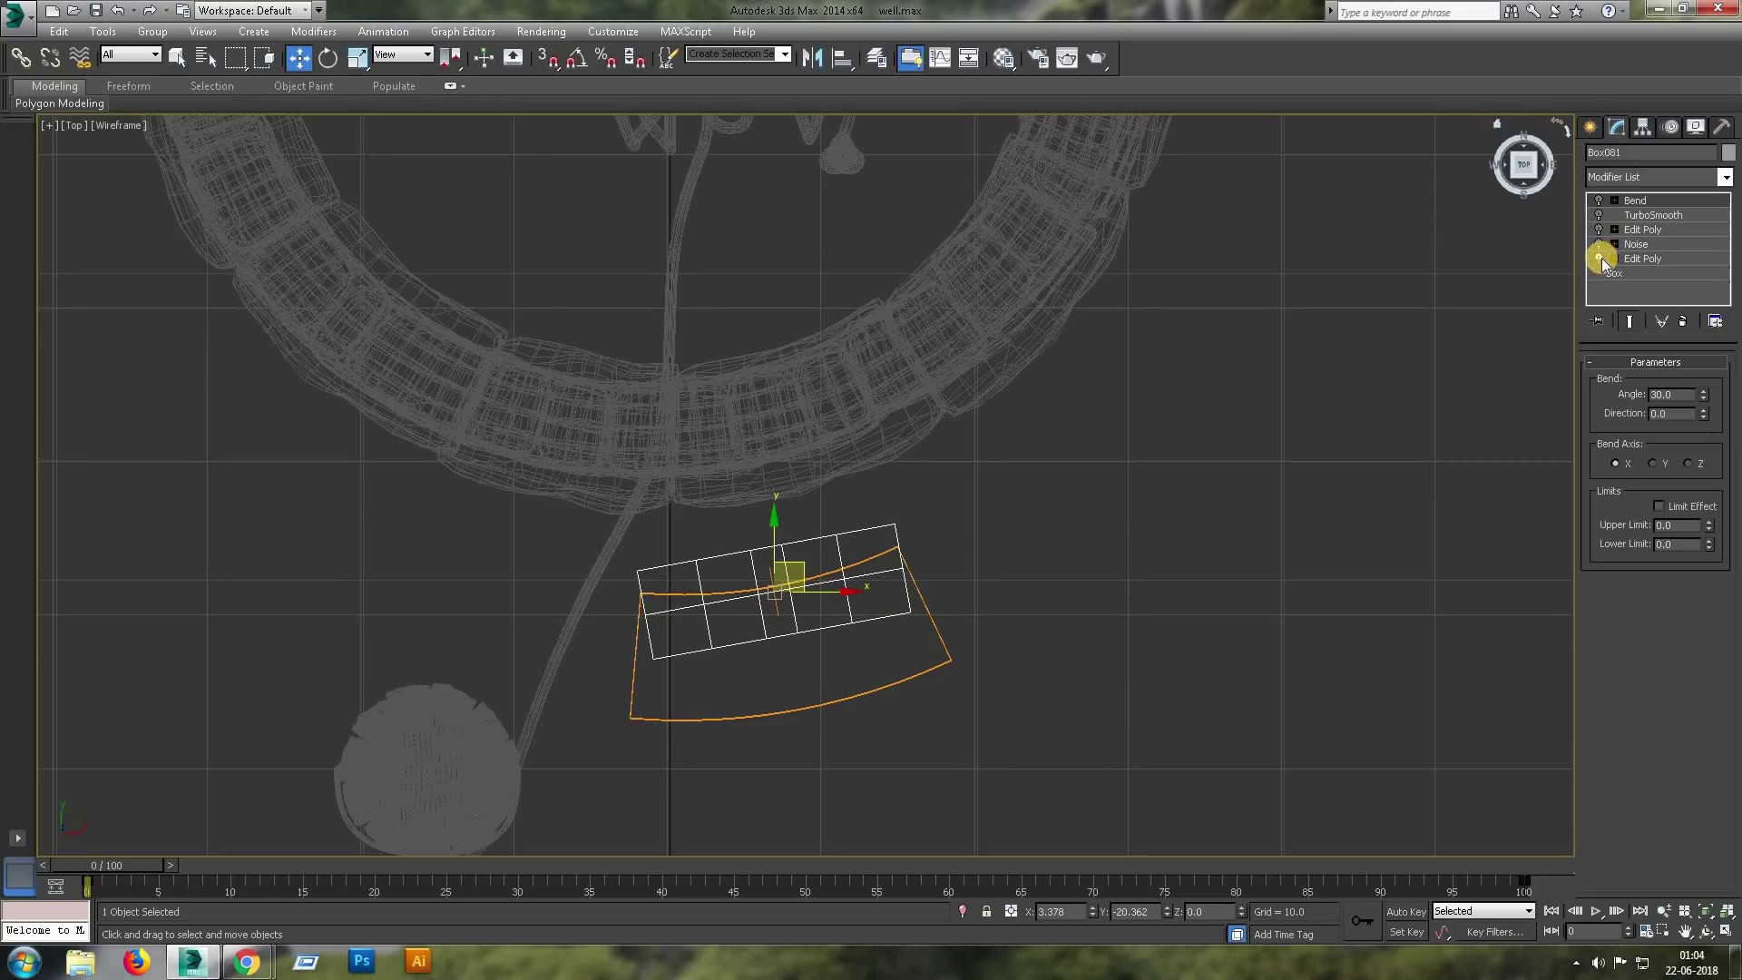
pyautogui.click(1599, 258)
pyautogui.press('Return')
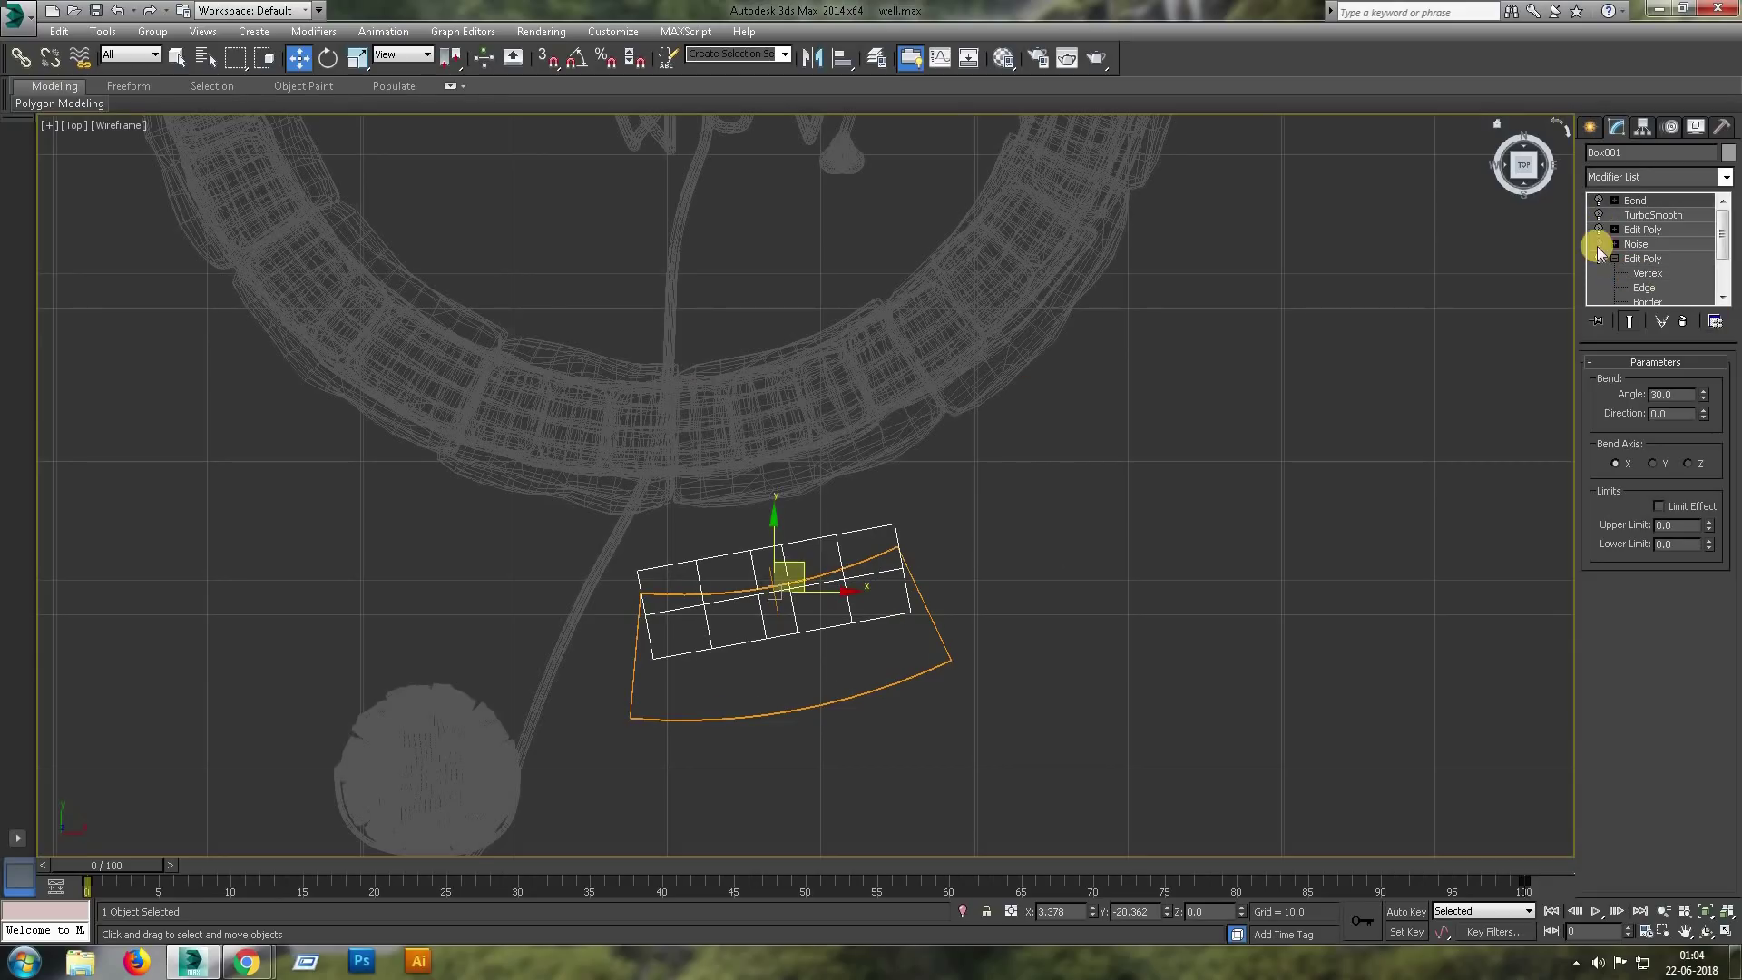
pyautogui.click(1599, 244)
# Rotate the copied stone around its X axis so it lies horizontal.
pyautogui.press('1')
pyautogui.scroll(4, 934, 488)
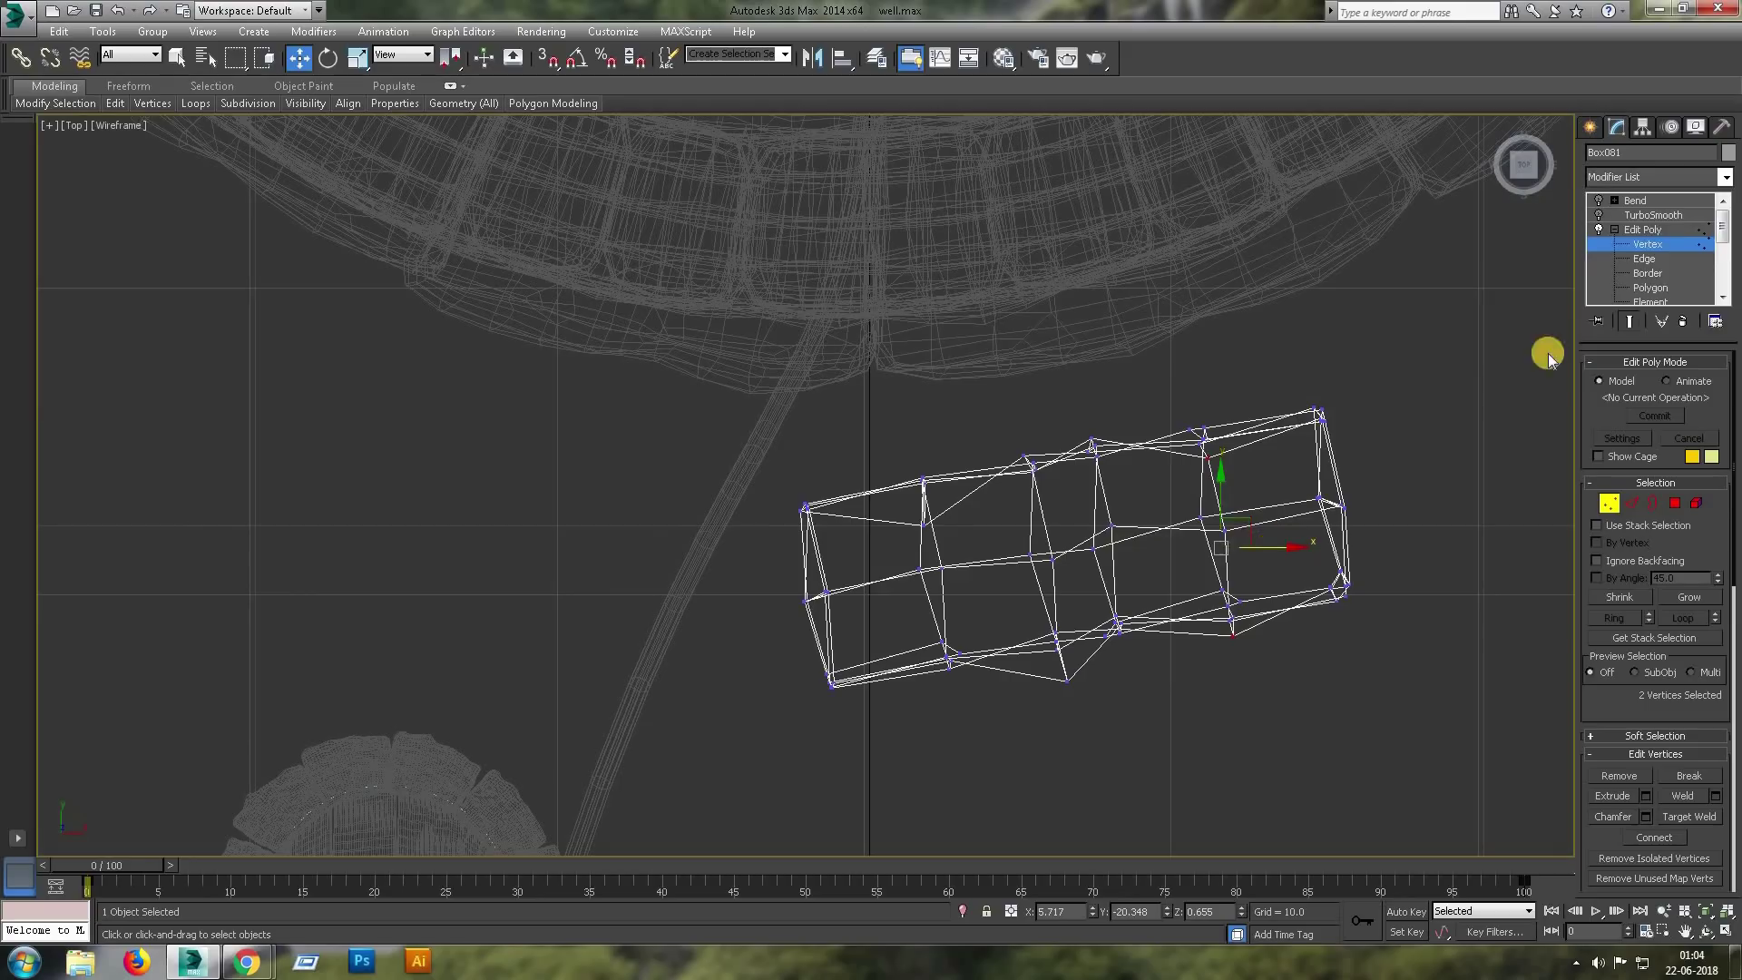
pyautogui.press('1')
pyautogui.press('e')
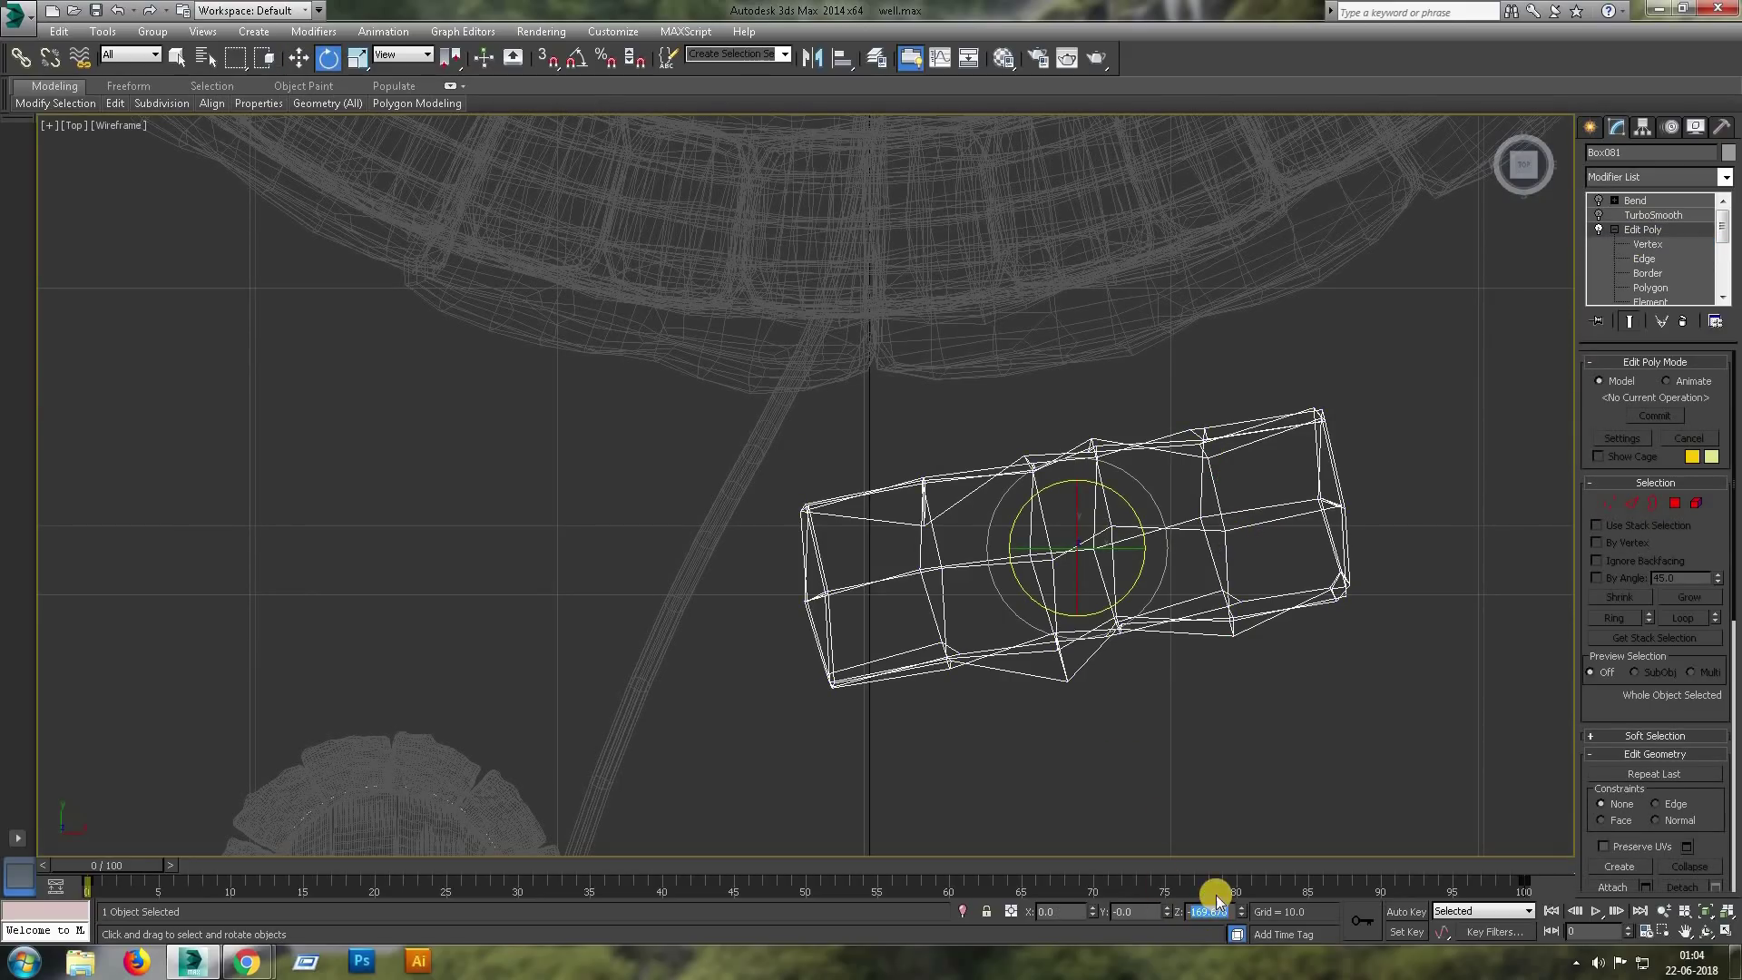
pyautogui.press('Return')
pyautogui.moveTo(1079, 517); pyautogui.dragTo(1112, 668)
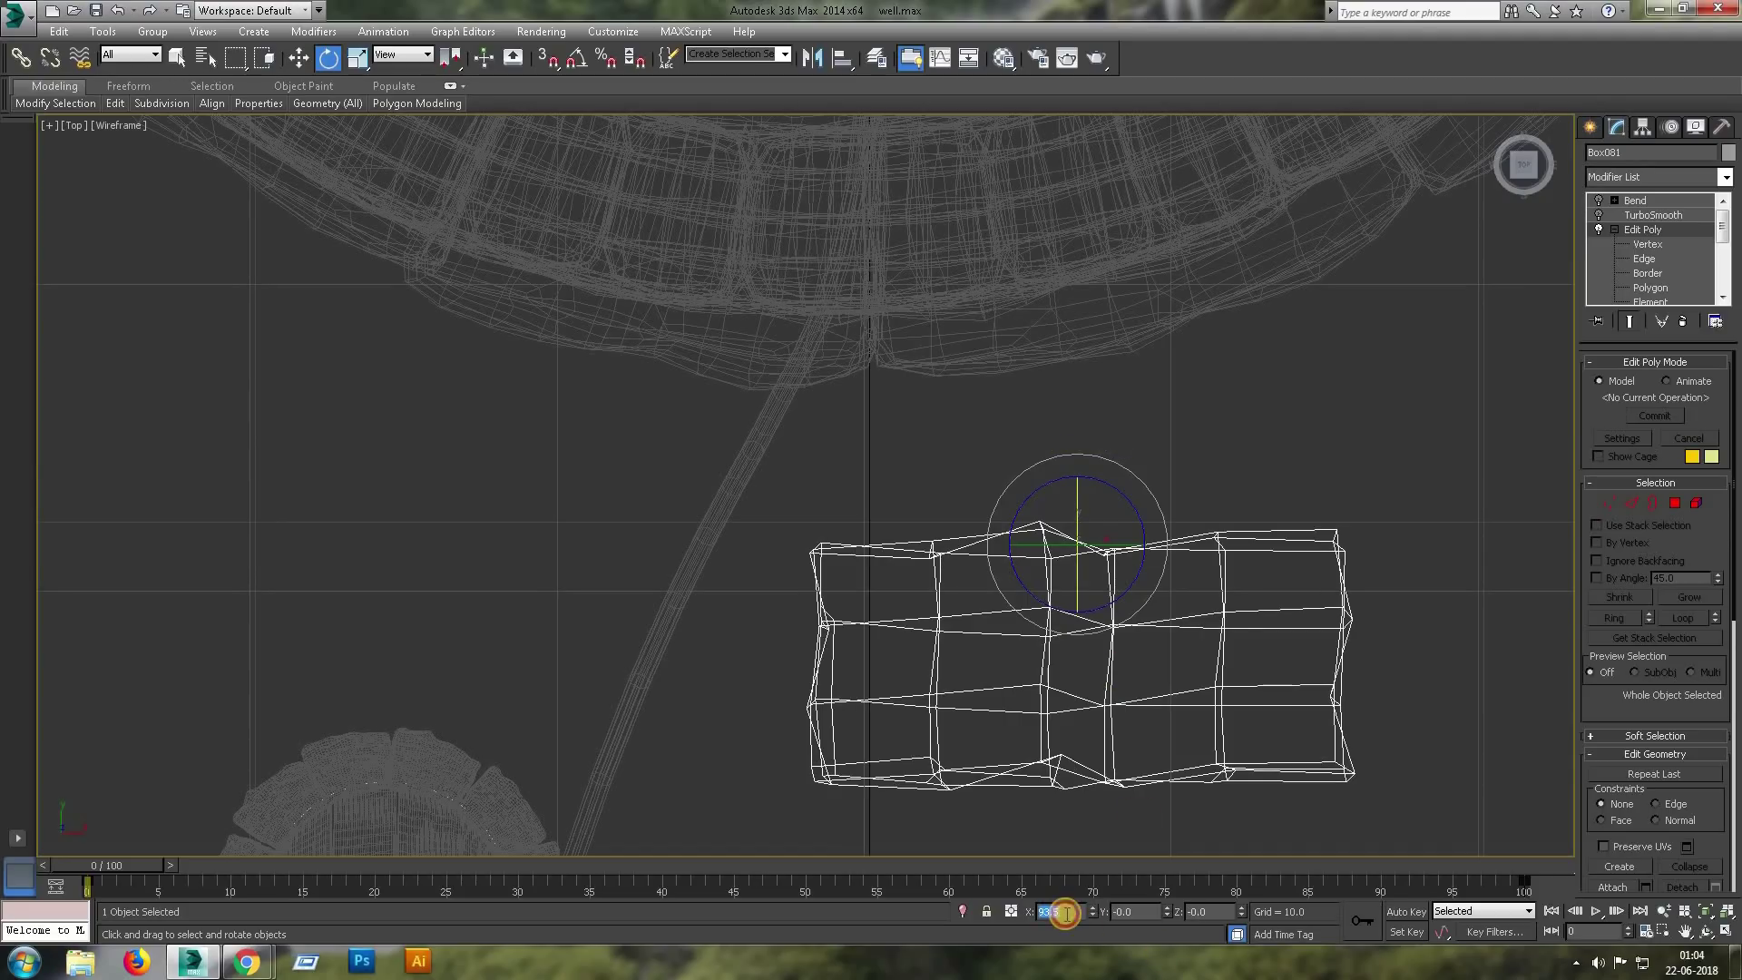
# Raise the top and middle vertex rows and lower the bottom row in the Top view.
pyautogui.click(1648, 245)
pyautogui.scroll(-4, 1062, 513)
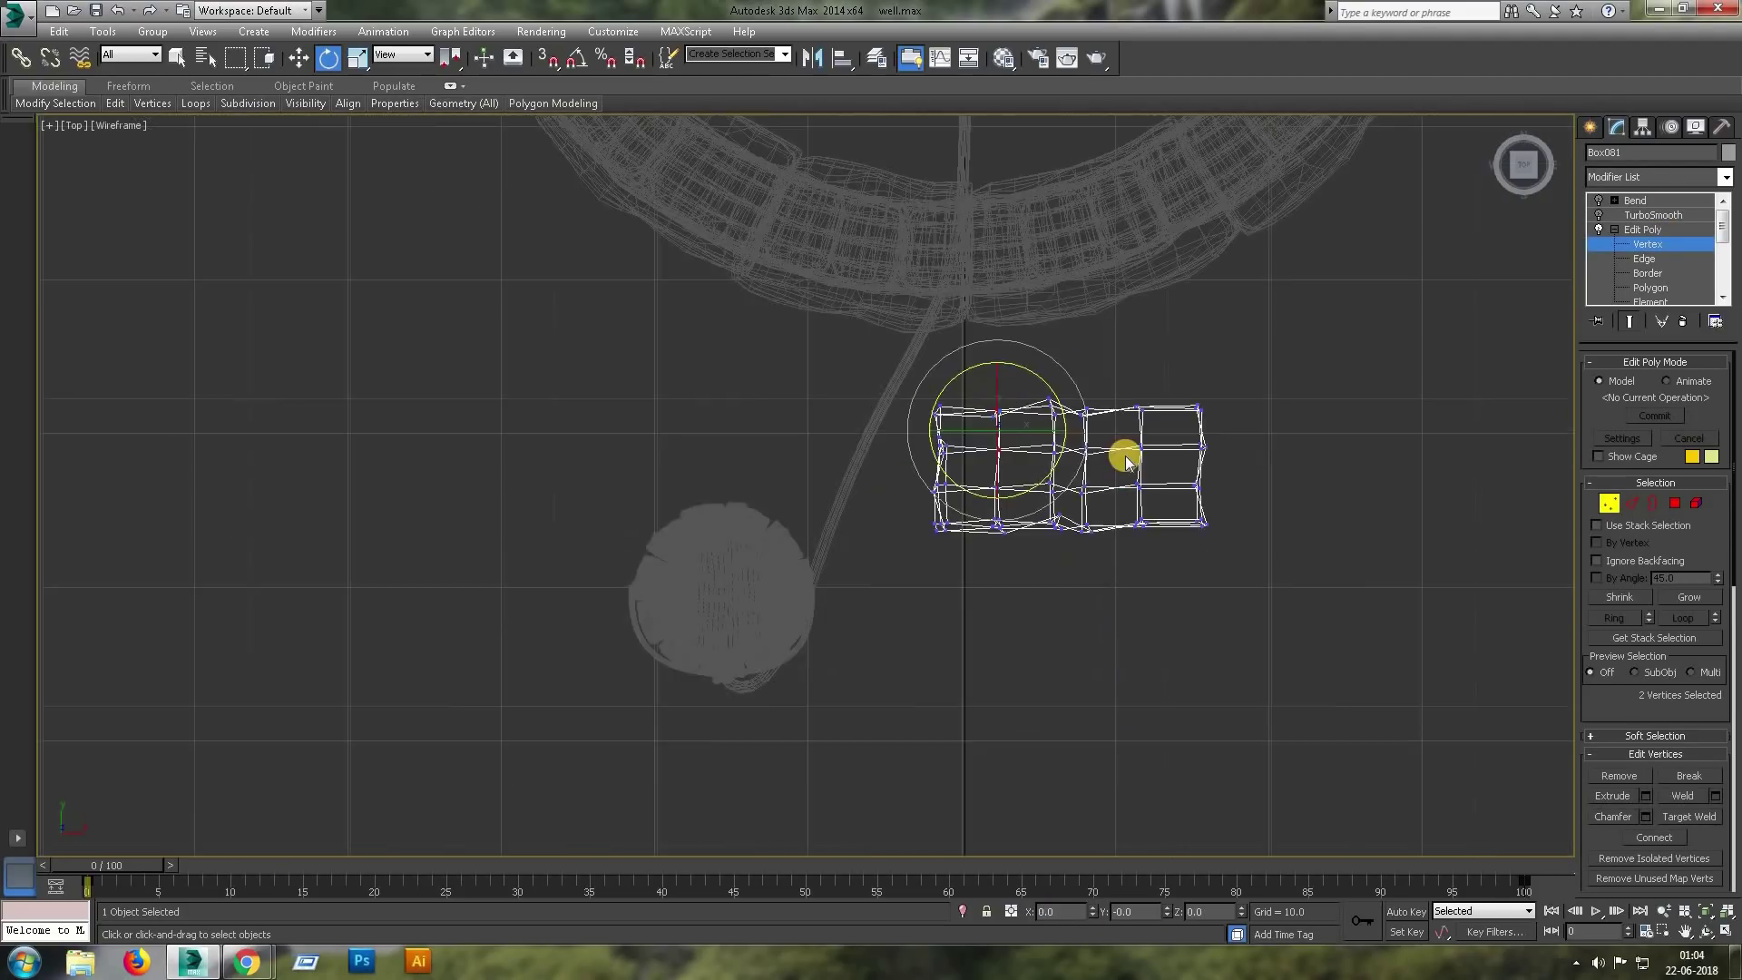
pyautogui.scroll(4, 1126, 456)
pyautogui.moveTo(679, 396); pyautogui.dragTo(1297, 476)
pyautogui.press('w')
pyautogui.moveTo(1011, 369); pyautogui.dragTo(1011, 338)
pyautogui.moveTo(1349, 572); pyautogui.dragTo(713, 496)
pyautogui.moveTo(985, 479); pyautogui.dragTo(985, 458)
pyautogui.moveTo(1297, 712); pyautogui.dragTo(667, 654)
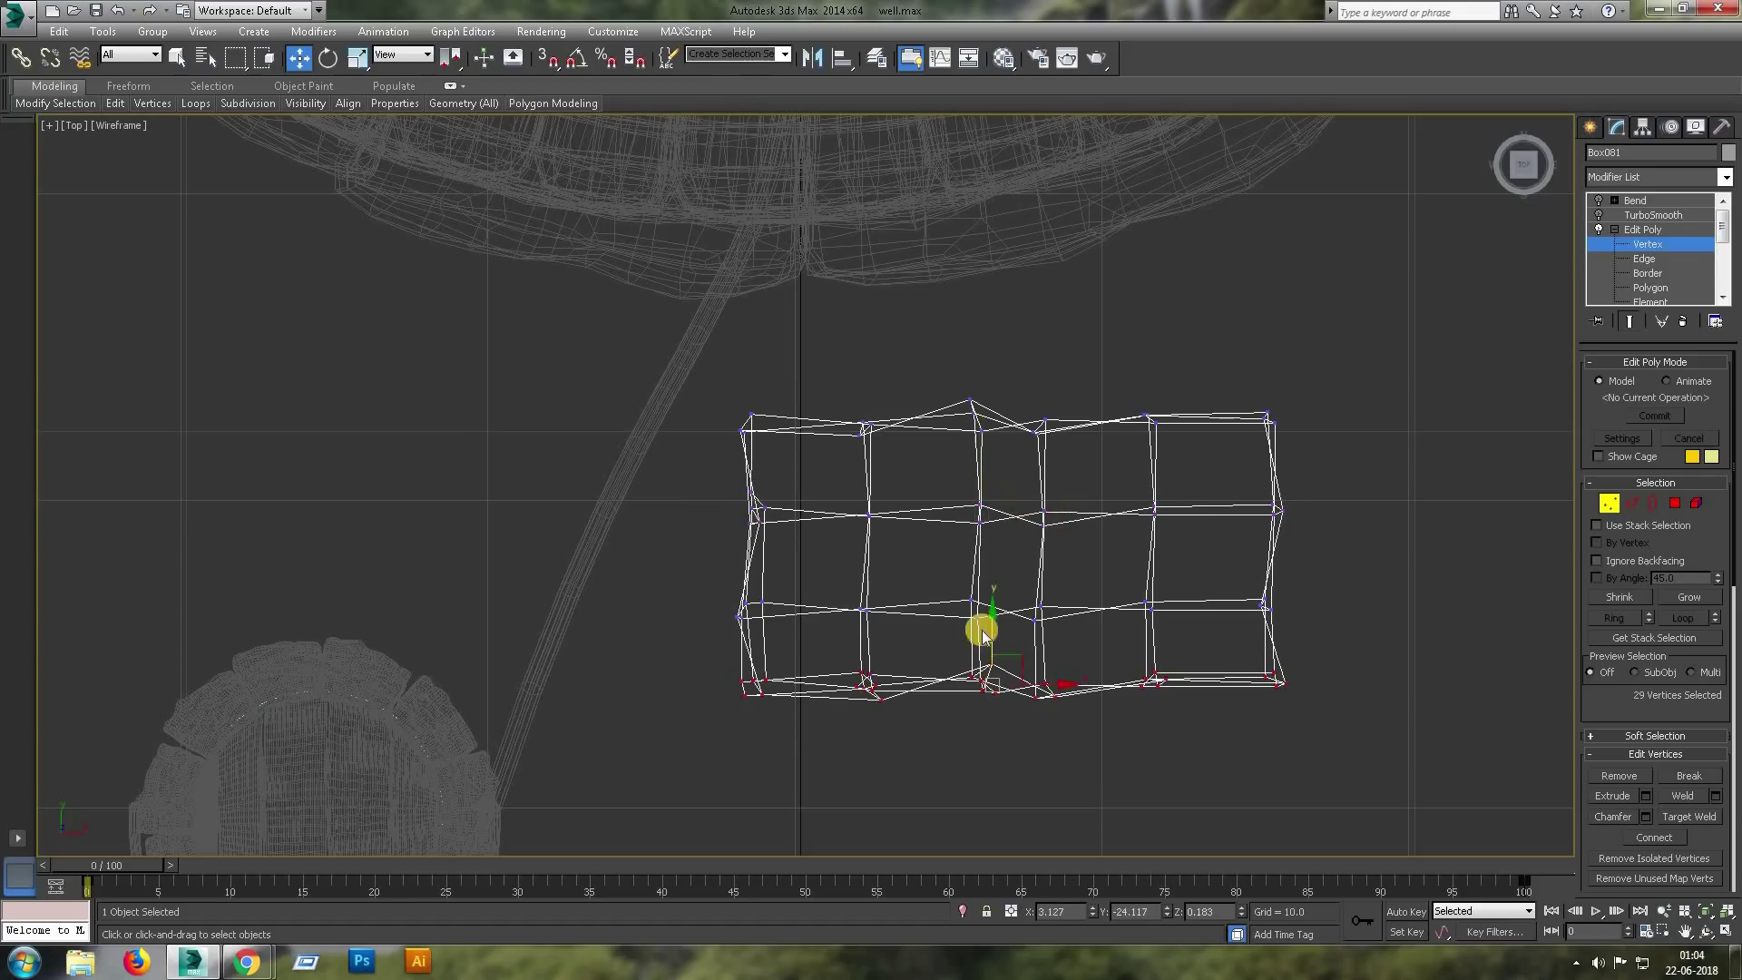
pyautogui.moveTo(991, 623); pyautogui.dragTo(1041, 670)
# Shift two vertex columns right and push the two left columns outward.
pyautogui.moveTo(1130, 790); pyautogui.dragTo(1023, 370)
pyautogui.moveTo(1202, 739); pyautogui.dragTo(1022, 349)
pyautogui.moveTo(1155, 585); pyautogui.dragTo(1188, 585)
pyautogui.moveTo(1016, 762); pyautogui.dragTo(835, 350)
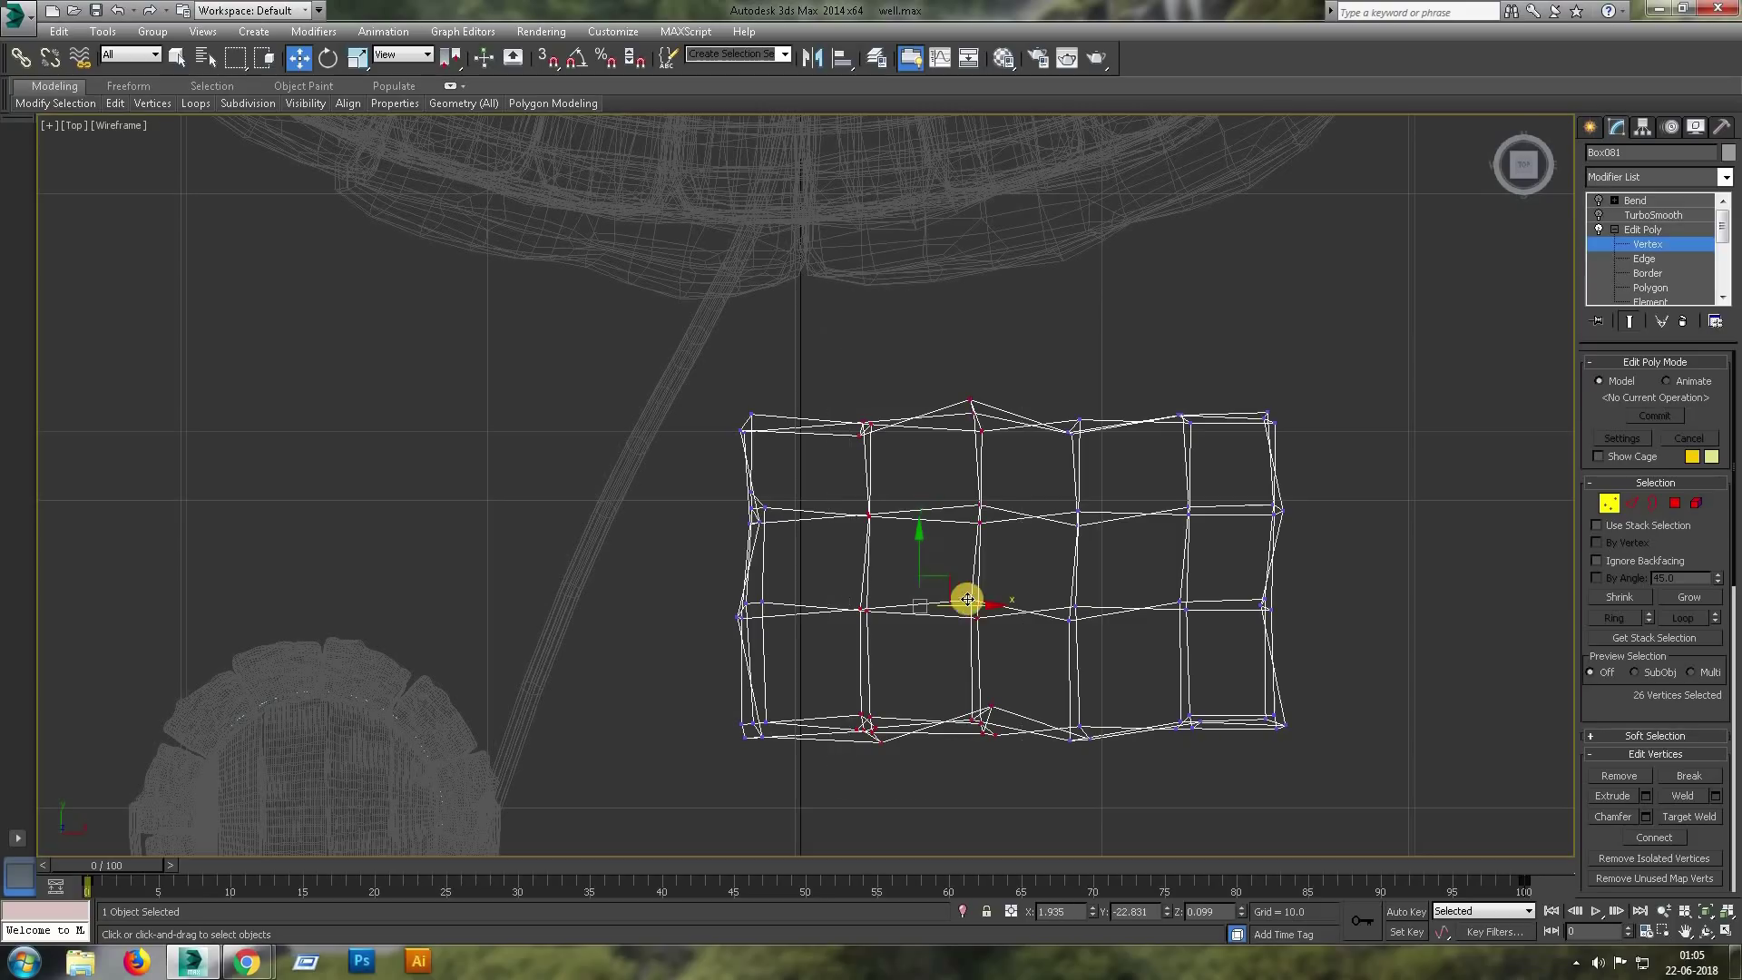
pyautogui.moveTo(1014, 599); pyautogui.dragTo(1000, 599)
pyautogui.click(1325, 549)
# Pull out the right-edge vertices, nudge the bottom-right ones down, and preview with smoothing and Bend.
pyautogui.moveTo(1298, 581)
pyautogui.mouseDown()
pyautogui.moveTo(1315, 544)
pyautogui.moveTo(1307, 623)
pyautogui.moveTo(1303, 451)
pyautogui.mouseUp()
pyautogui.moveTo(823, 662)
pyautogui.mouseDown()
pyautogui.moveTo(767, 604)
pyautogui.moveTo(779, 451)
pyautogui.mouseUp()
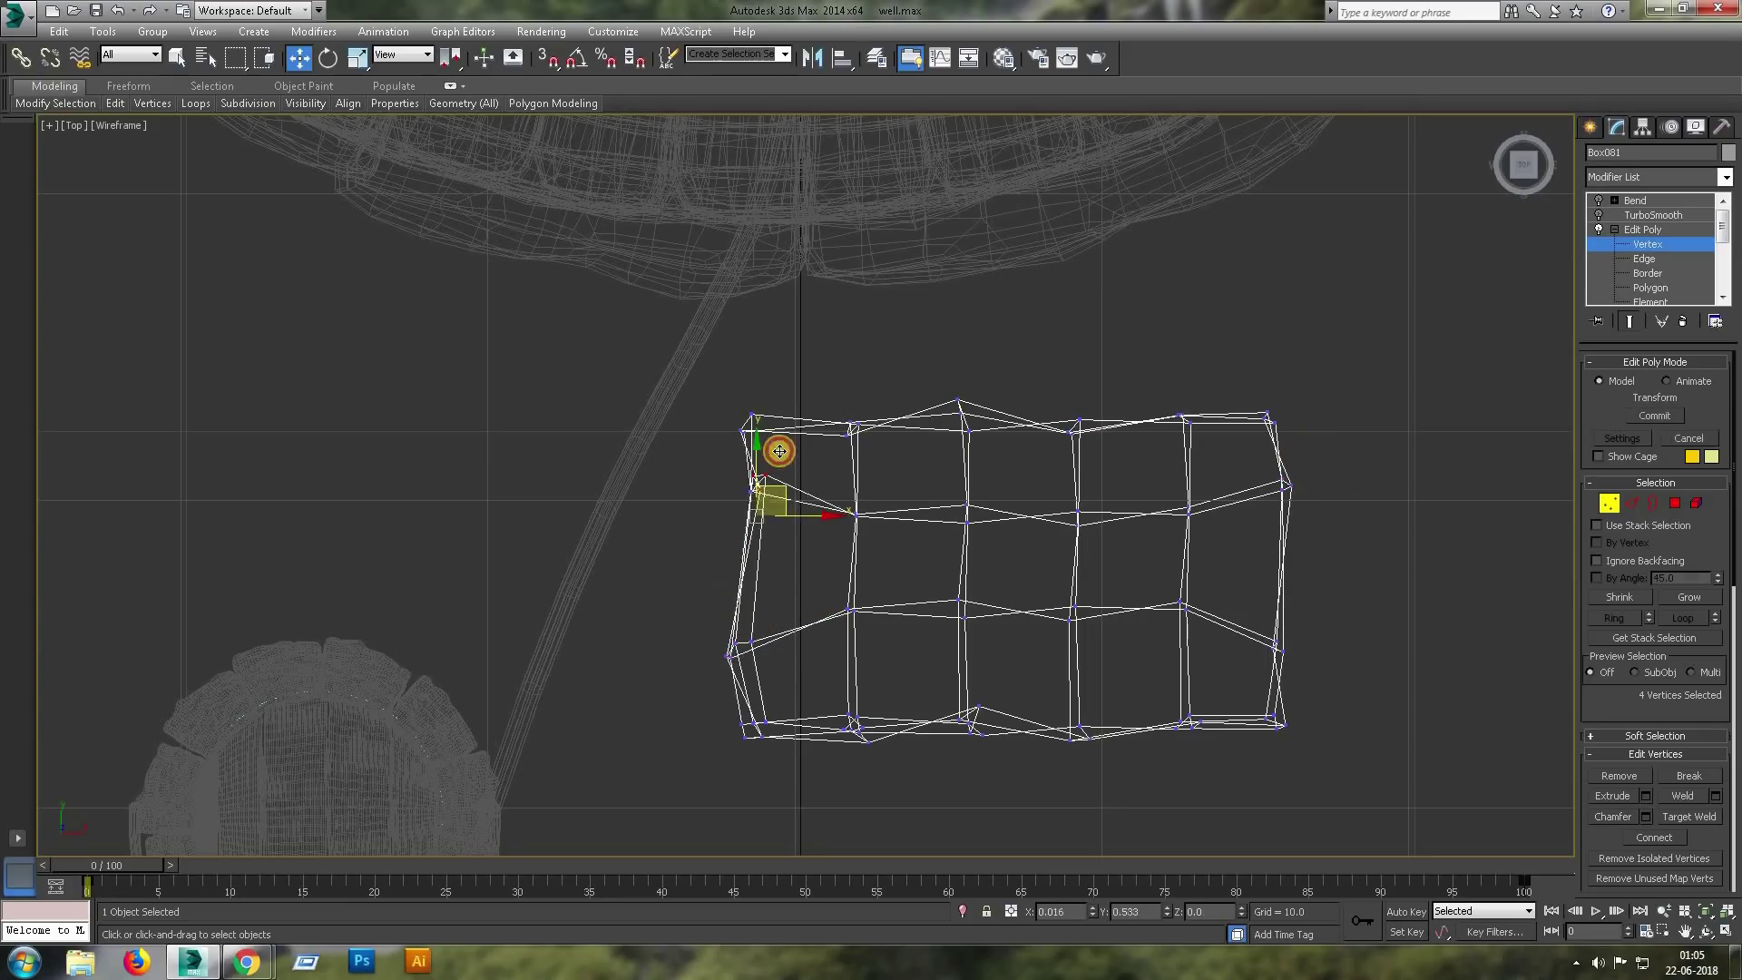
pyautogui.click(1222, 776)
pyautogui.moveTo(1058, 674); pyautogui.dragTo(1043, 670)
pyautogui.moveTo(1198, 711); pyautogui.dragTo(1188, 721)
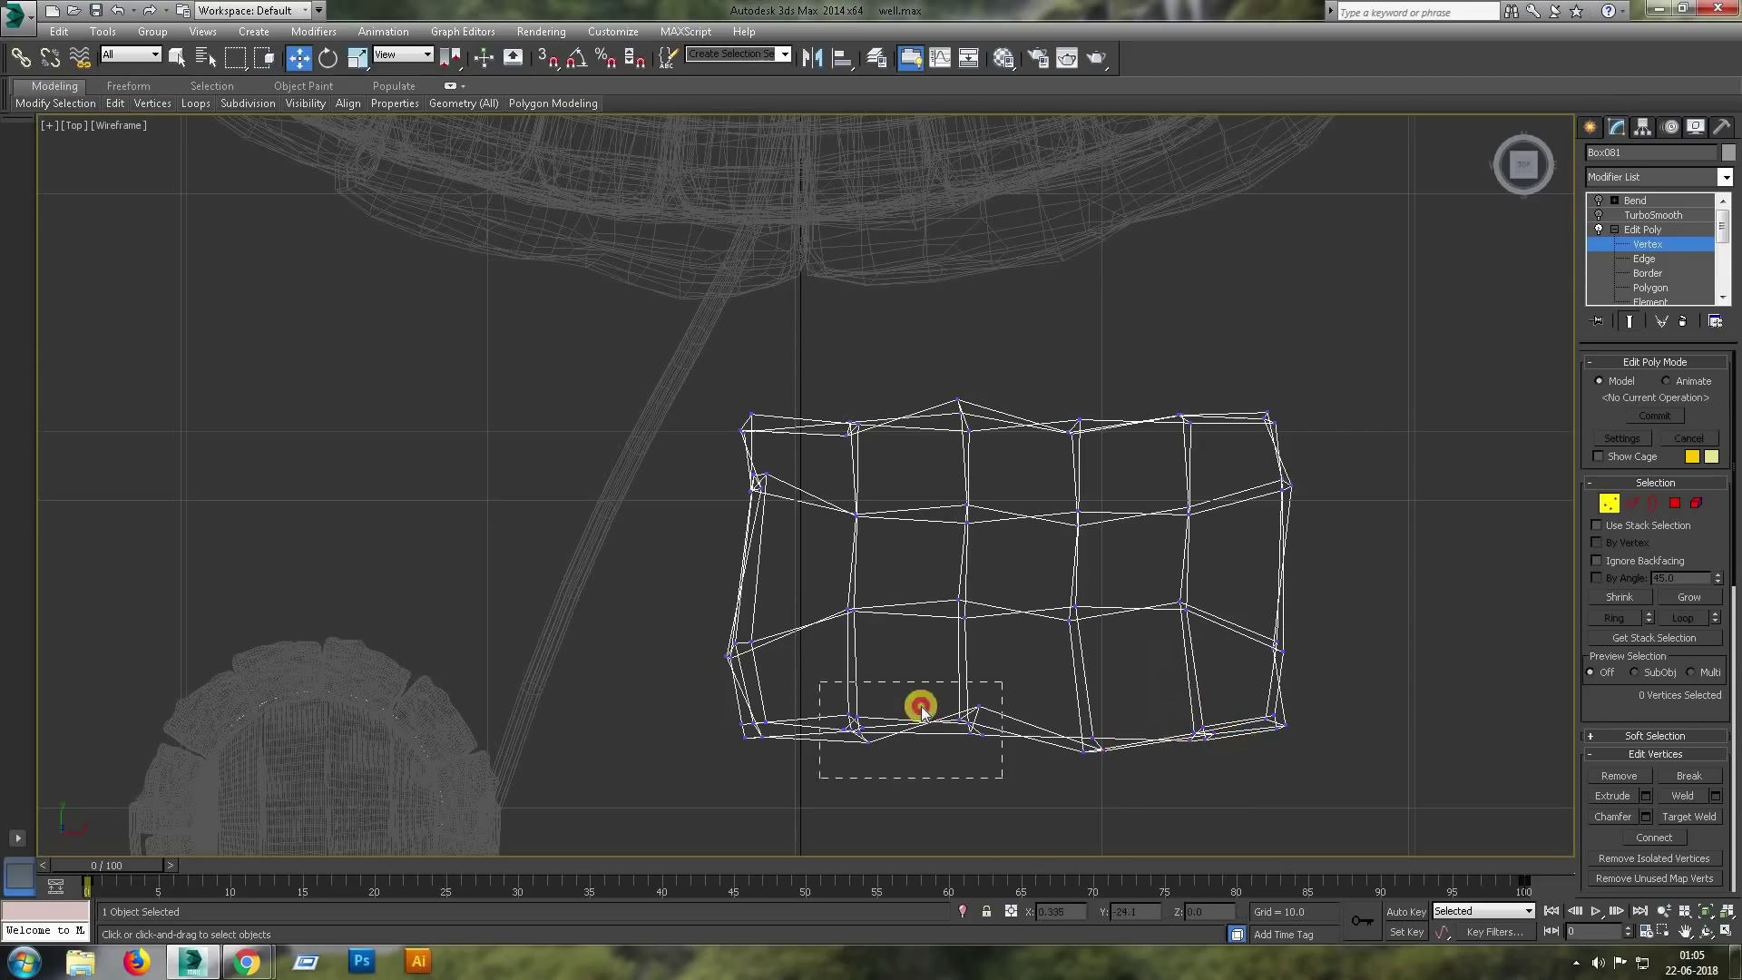
pyautogui.moveTo(998, 778); pyautogui.dragTo(822, 687)
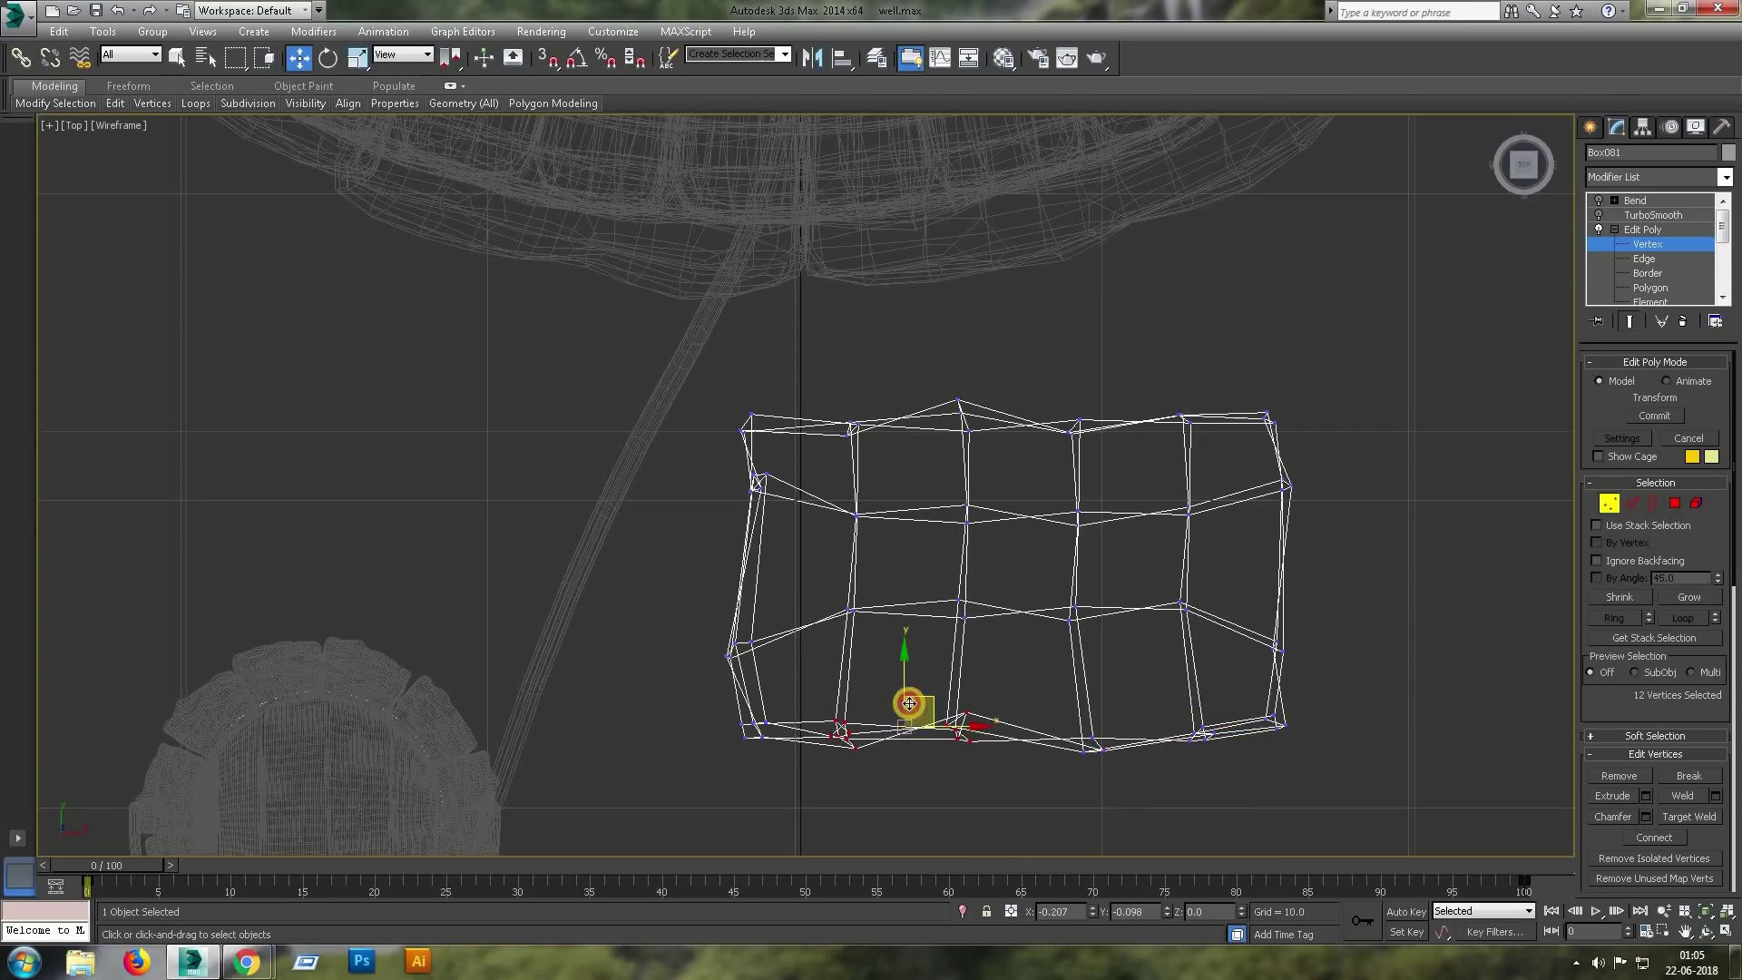
pyautogui.click(1647, 215)
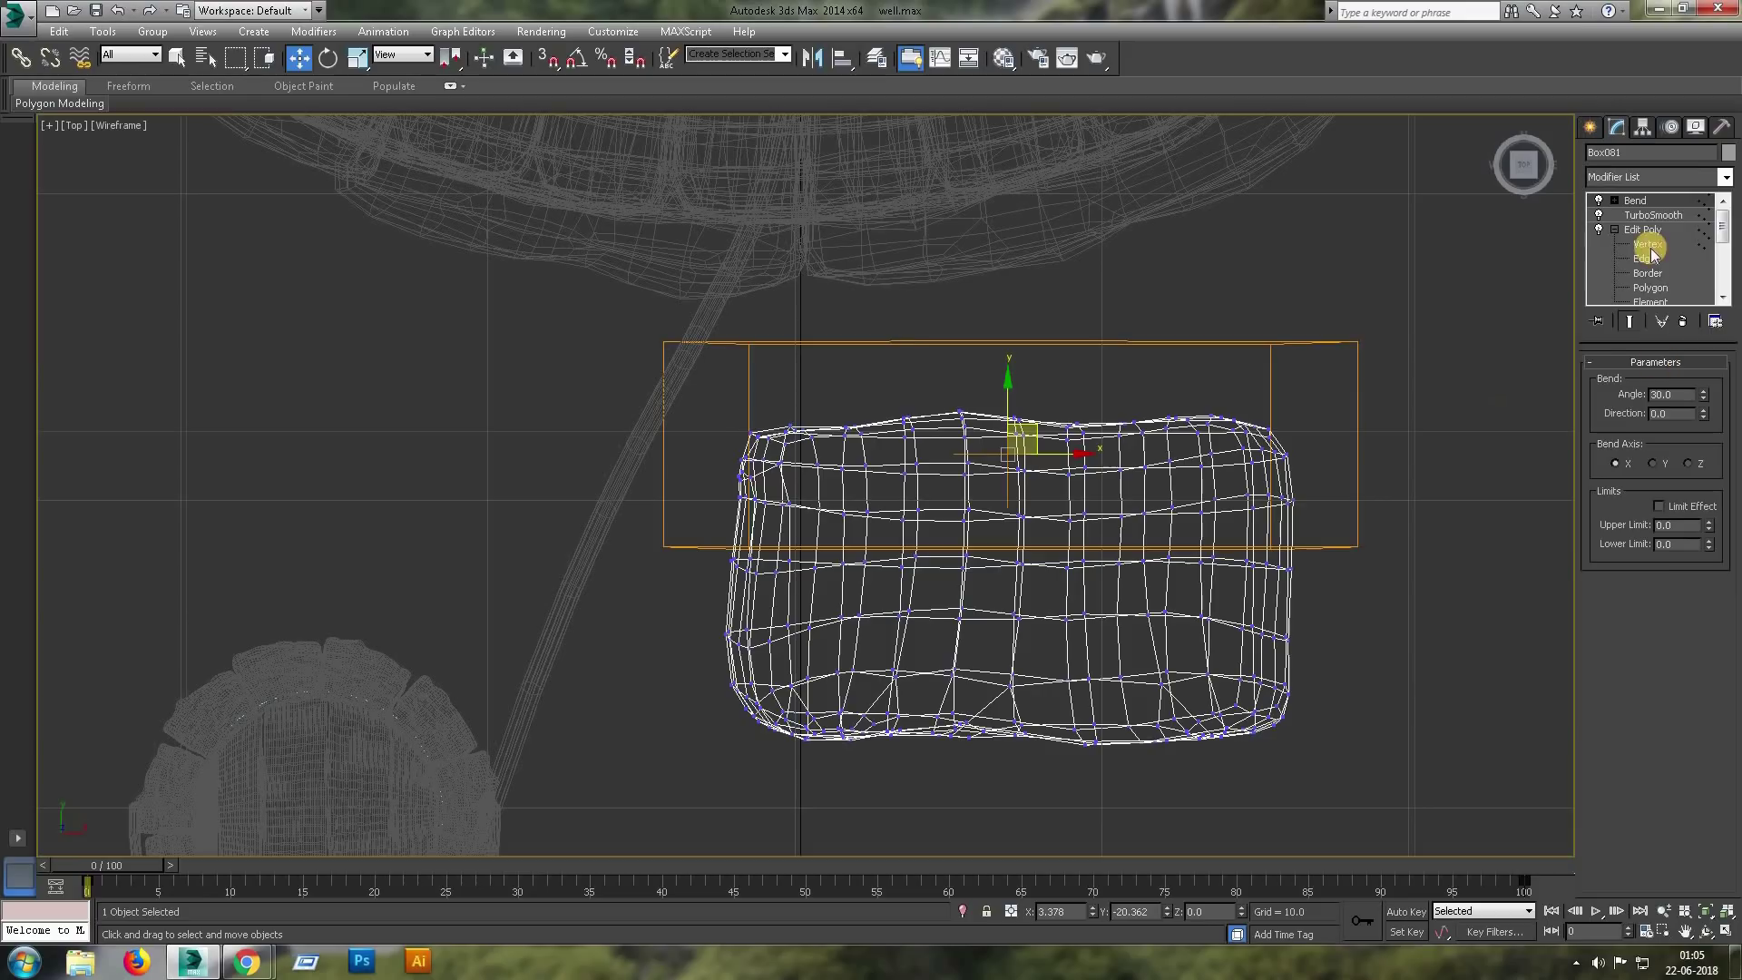
pyautogui.click(1647, 245)
# Delete the Bend modifier from Box081 and lift the stone slightly.
pyautogui.hotkey('alt', 'w')
pyautogui.hotkey('alt', 'w')
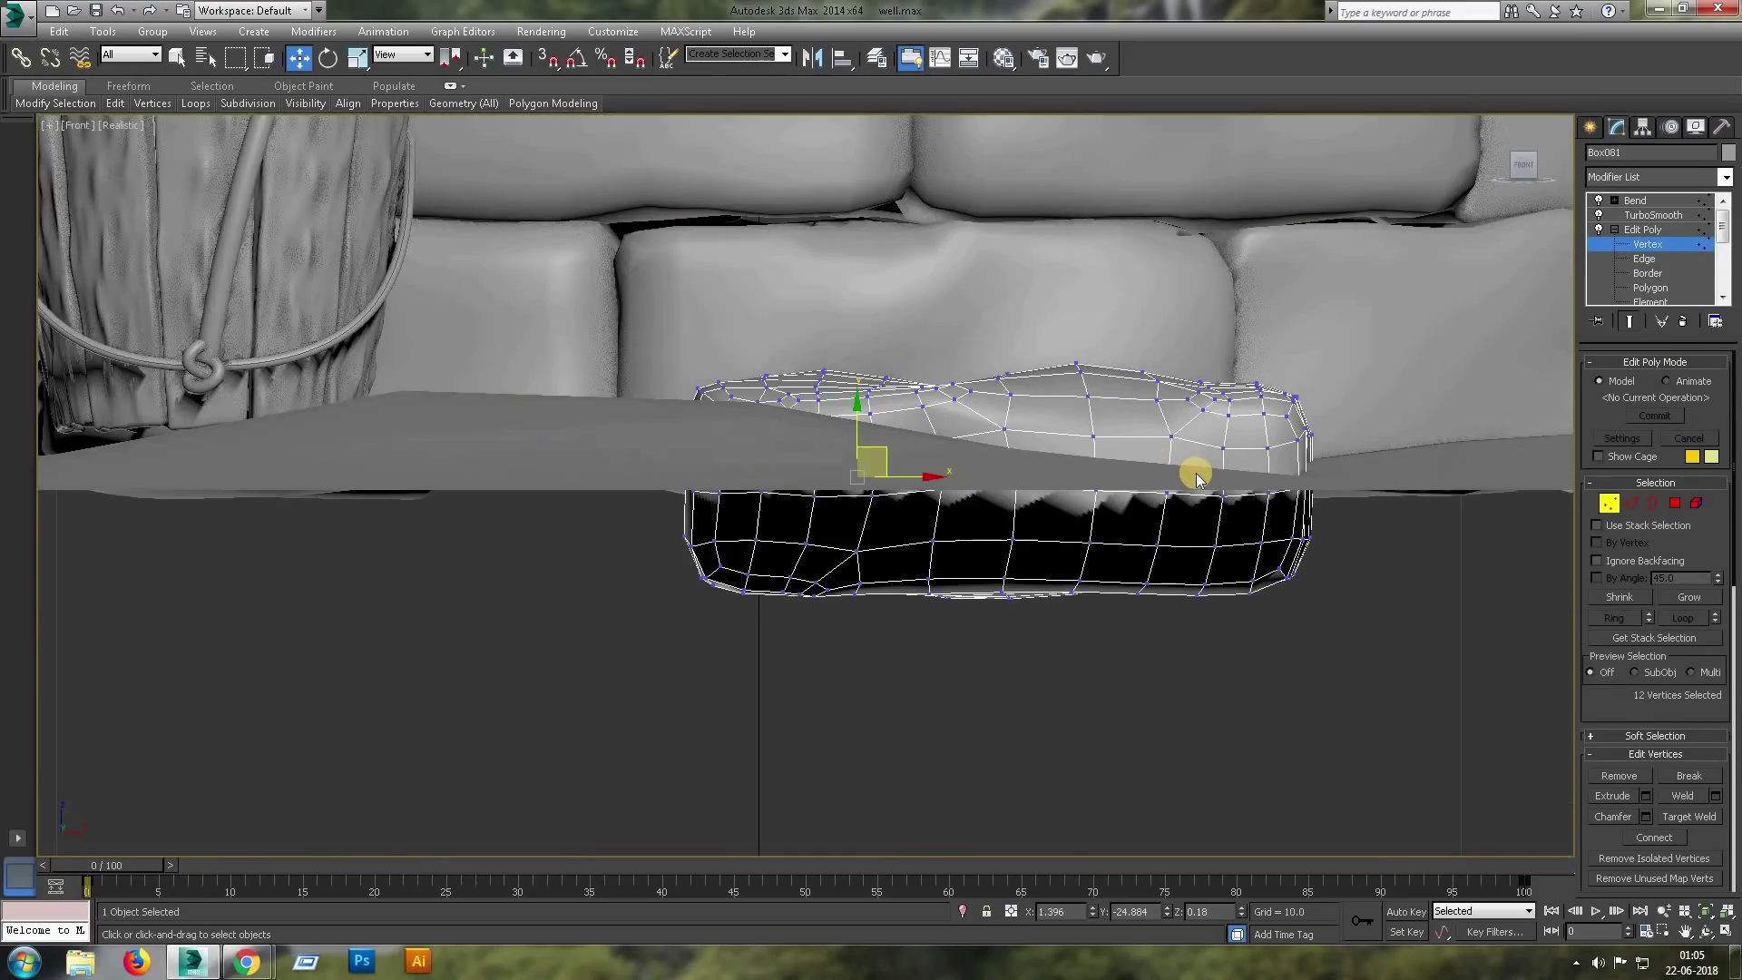
pyautogui.scroll(-3, 1196, 476)
pyautogui.click(1635, 201)
pyautogui.click(1683, 321)
pyautogui.moveTo(1050, 373)
pyautogui.mouseDown()
pyautogui.moveTo(1051, 327)
pyautogui.moveTo(1063, 371)
pyautogui.mouseUp()
# Move the stone up and left in the Top view, opening Clone Options for copy Box082.
pyautogui.press('r')
pyautogui.moveTo(1062, 371)
pyautogui.keyDown('alt'); pyautogui.mouseDown(button='middle')
pyautogui.moveTo(1081, 448)
pyautogui.moveTo(934, 345)
pyautogui.mouseUp(button='middle'); pyautogui.keyUp('alt')
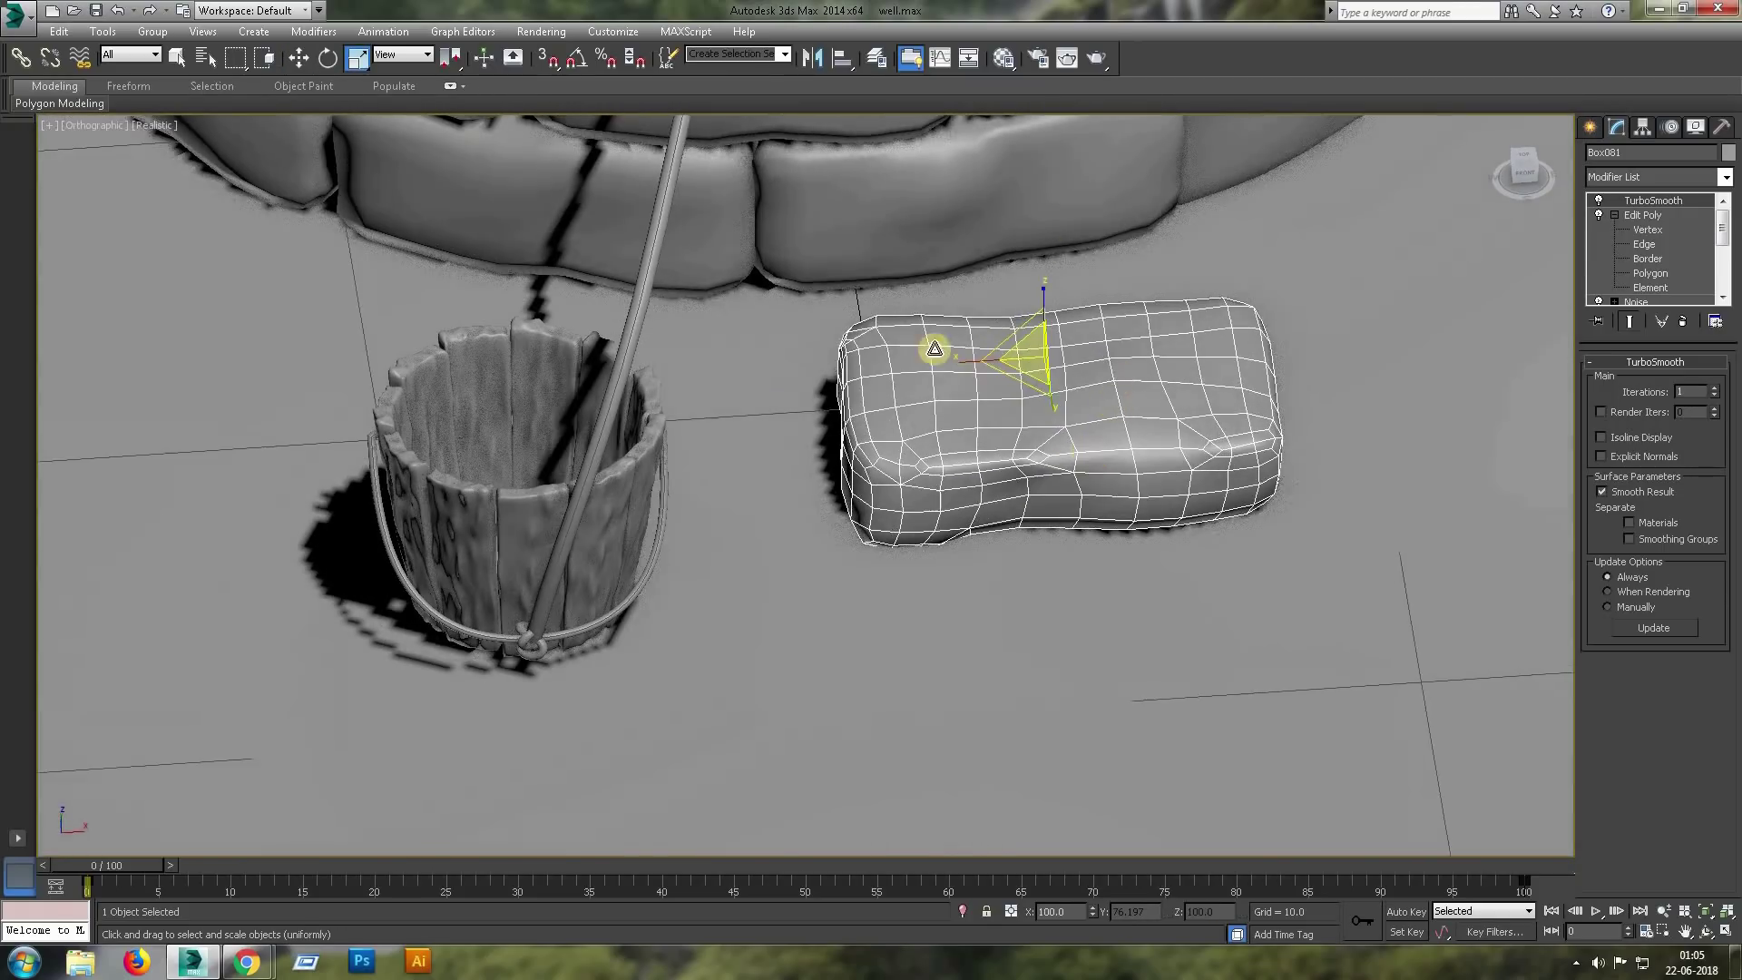
pyautogui.hotkey('alt', 'w')
pyautogui.click(684, 366)
pyautogui.hotkey('alt', 'w')
pyautogui.press('w')
pyautogui.moveTo(1089, 436)
pyautogui.mouseDown()
pyautogui.moveTo(965, 288)
pyautogui.moveTo(898, 295)
pyautogui.moveTo(953, 636)
pyautogui.moveTo(936, 620)
pyautogui.mouseUp()
pyautogui.press('e')
pyautogui.press('w')
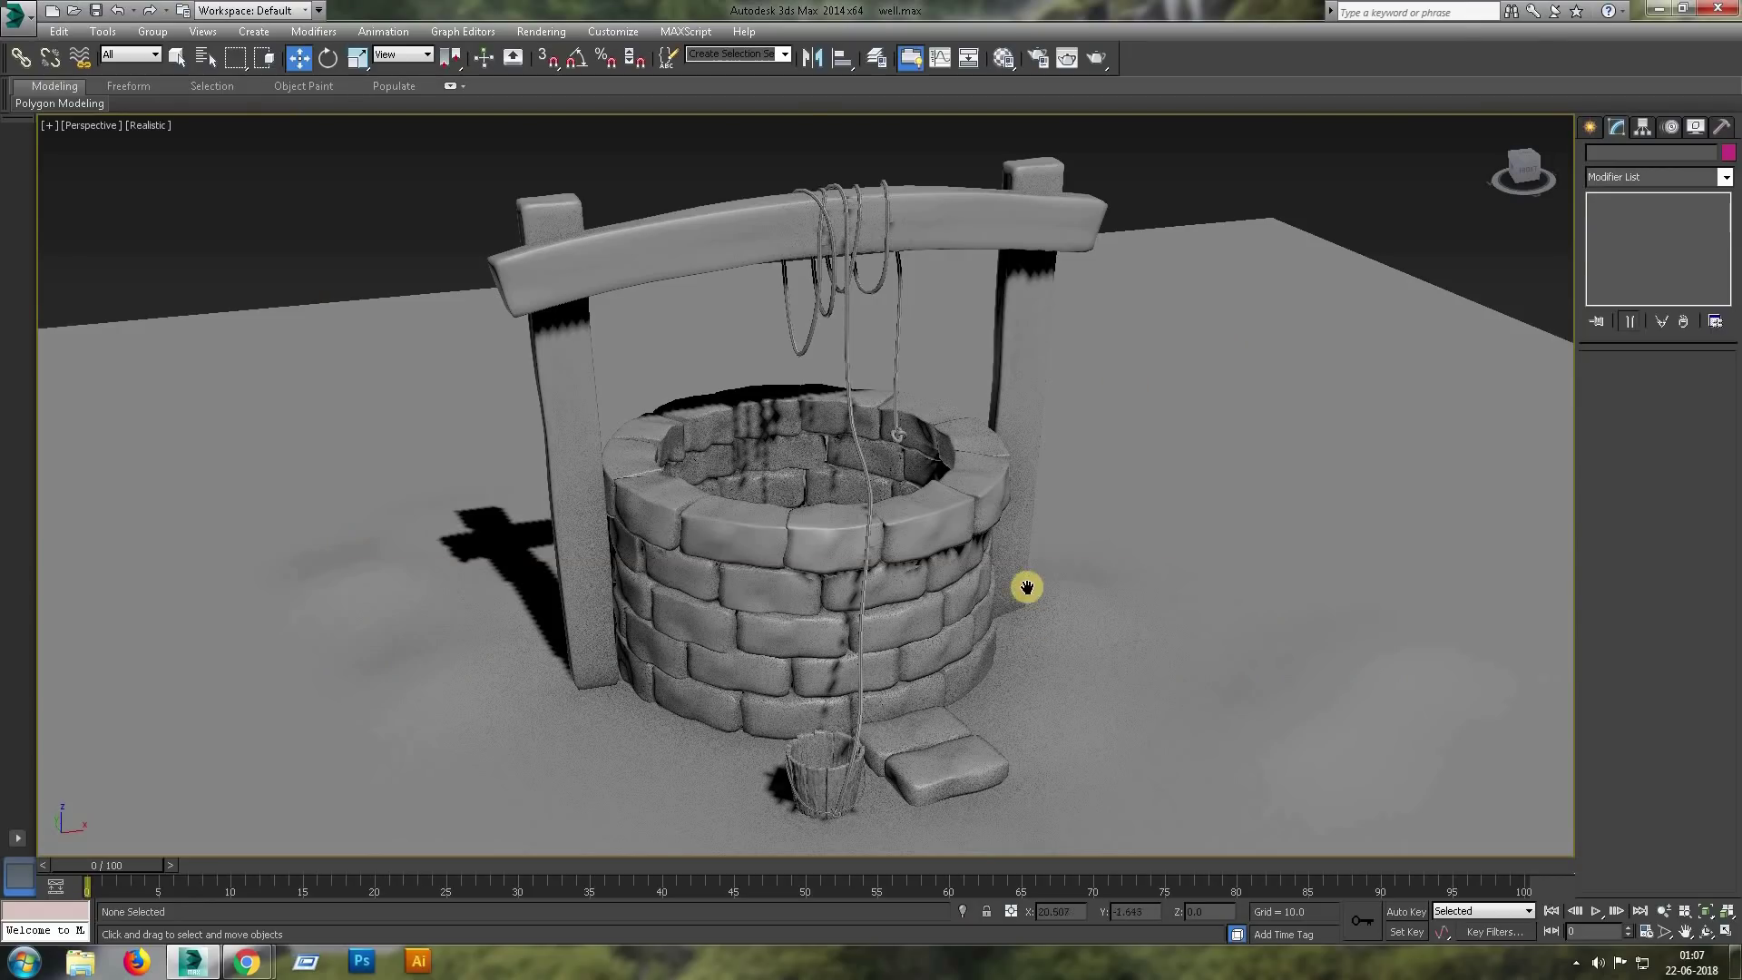
# Select Box082, zoom in from the top, turn off TurboSmooth and select its Edit Poly.
pyautogui.moveTo(1026, 587); pyautogui.dragTo(1011, 614, button='middle')
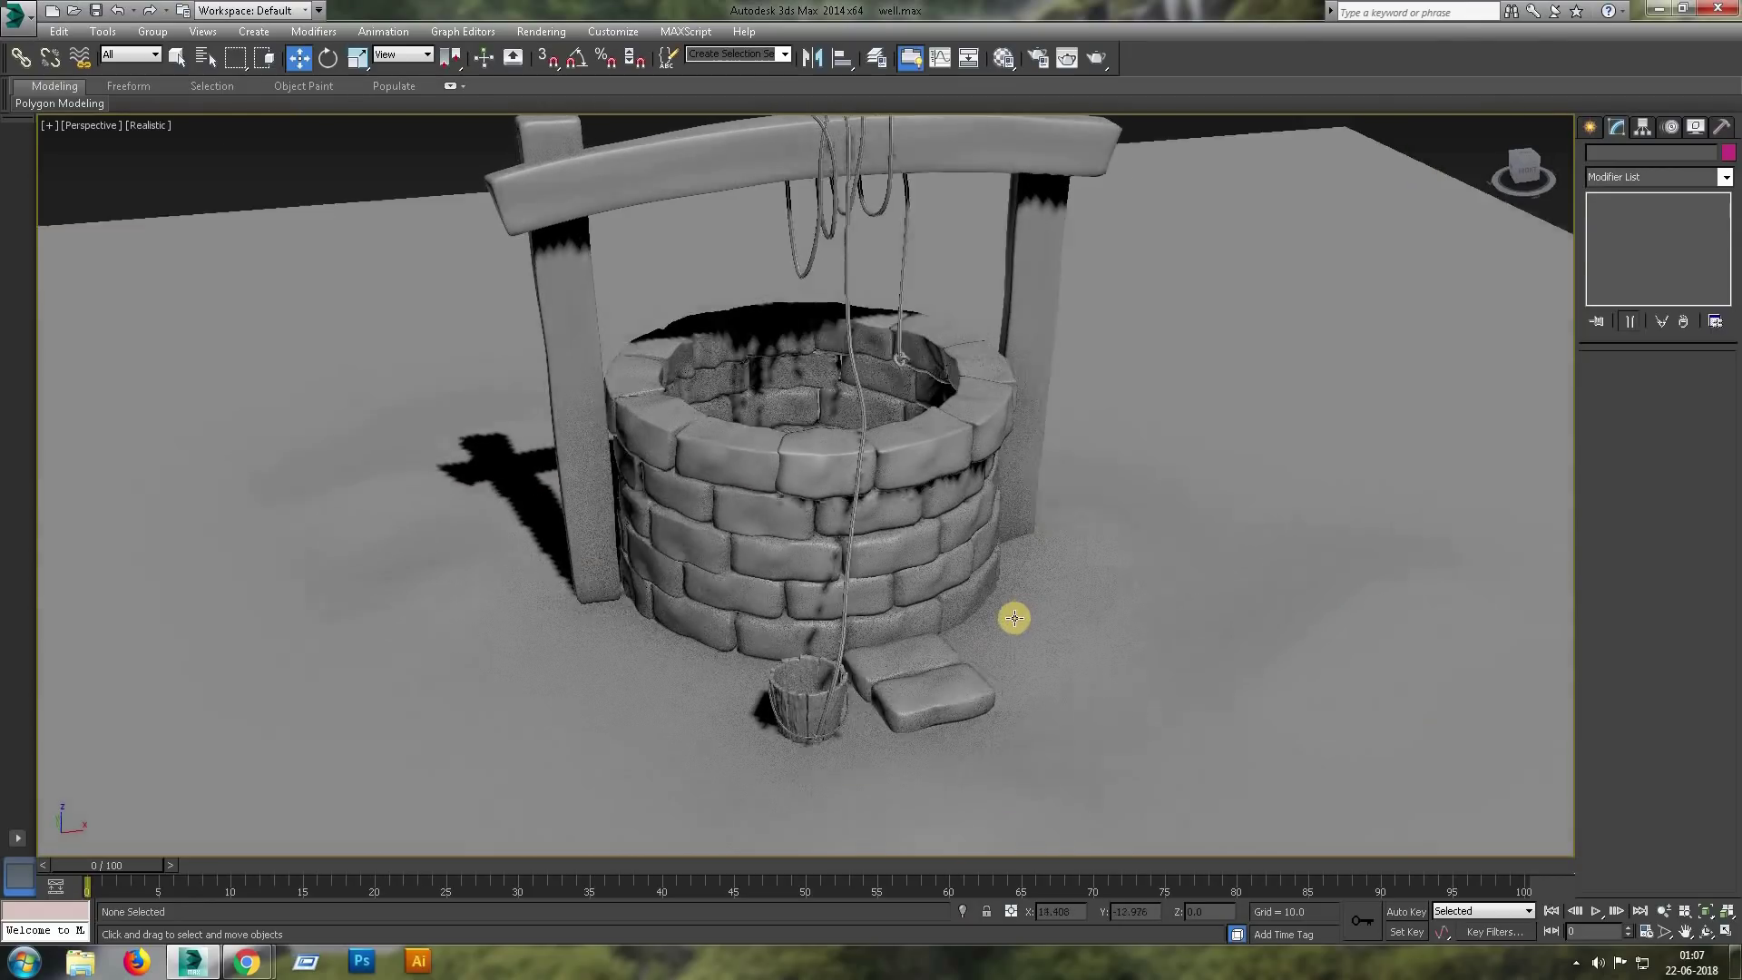
pyautogui.click(897, 623)
pyautogui.press('t')
pyautogui.press('F3')
pyautogui.press('z')
pyautogui.click(1601, 200)
pyautogui.click(1652, 215)
# Add a Noise modifier with scale 9.0 and strengths X 0.27, Y 0.81, Z 0.19.
pyautogui.click(1726, 177)
pyautogui.scroll(-3, 1657, 796)
pyautogui.click(1631, 868)
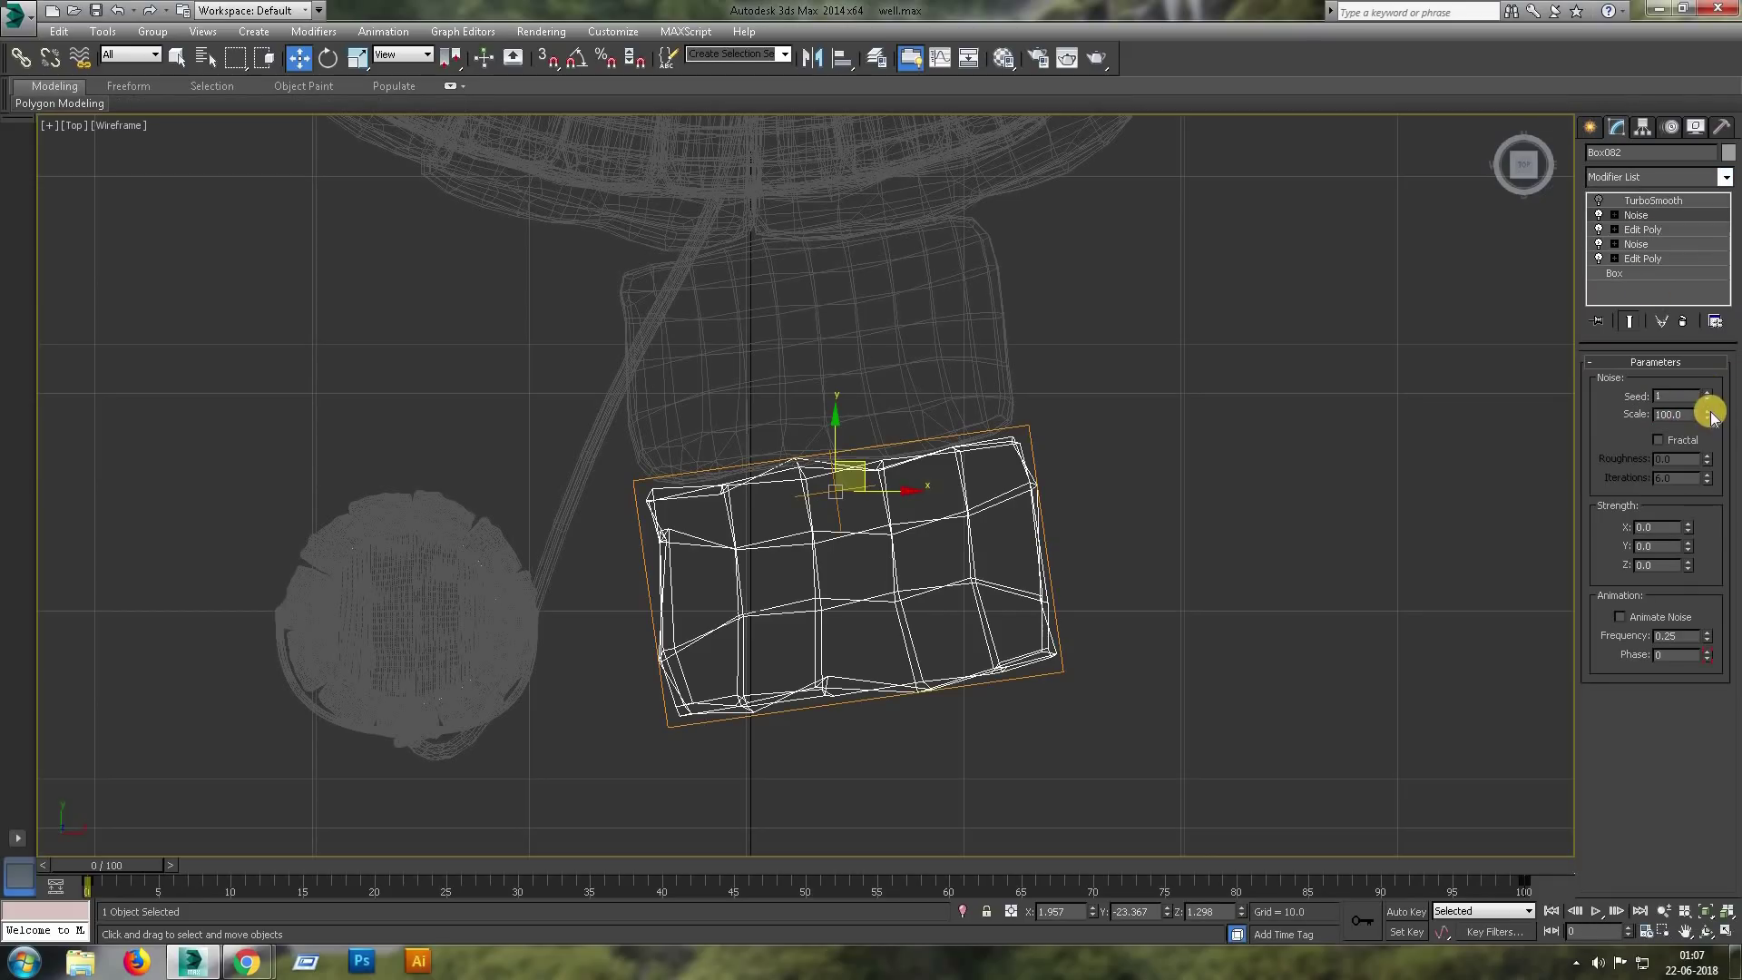
pyautogui.moveTo(1688, 536); pyautogui.dragTo(1687, 543)
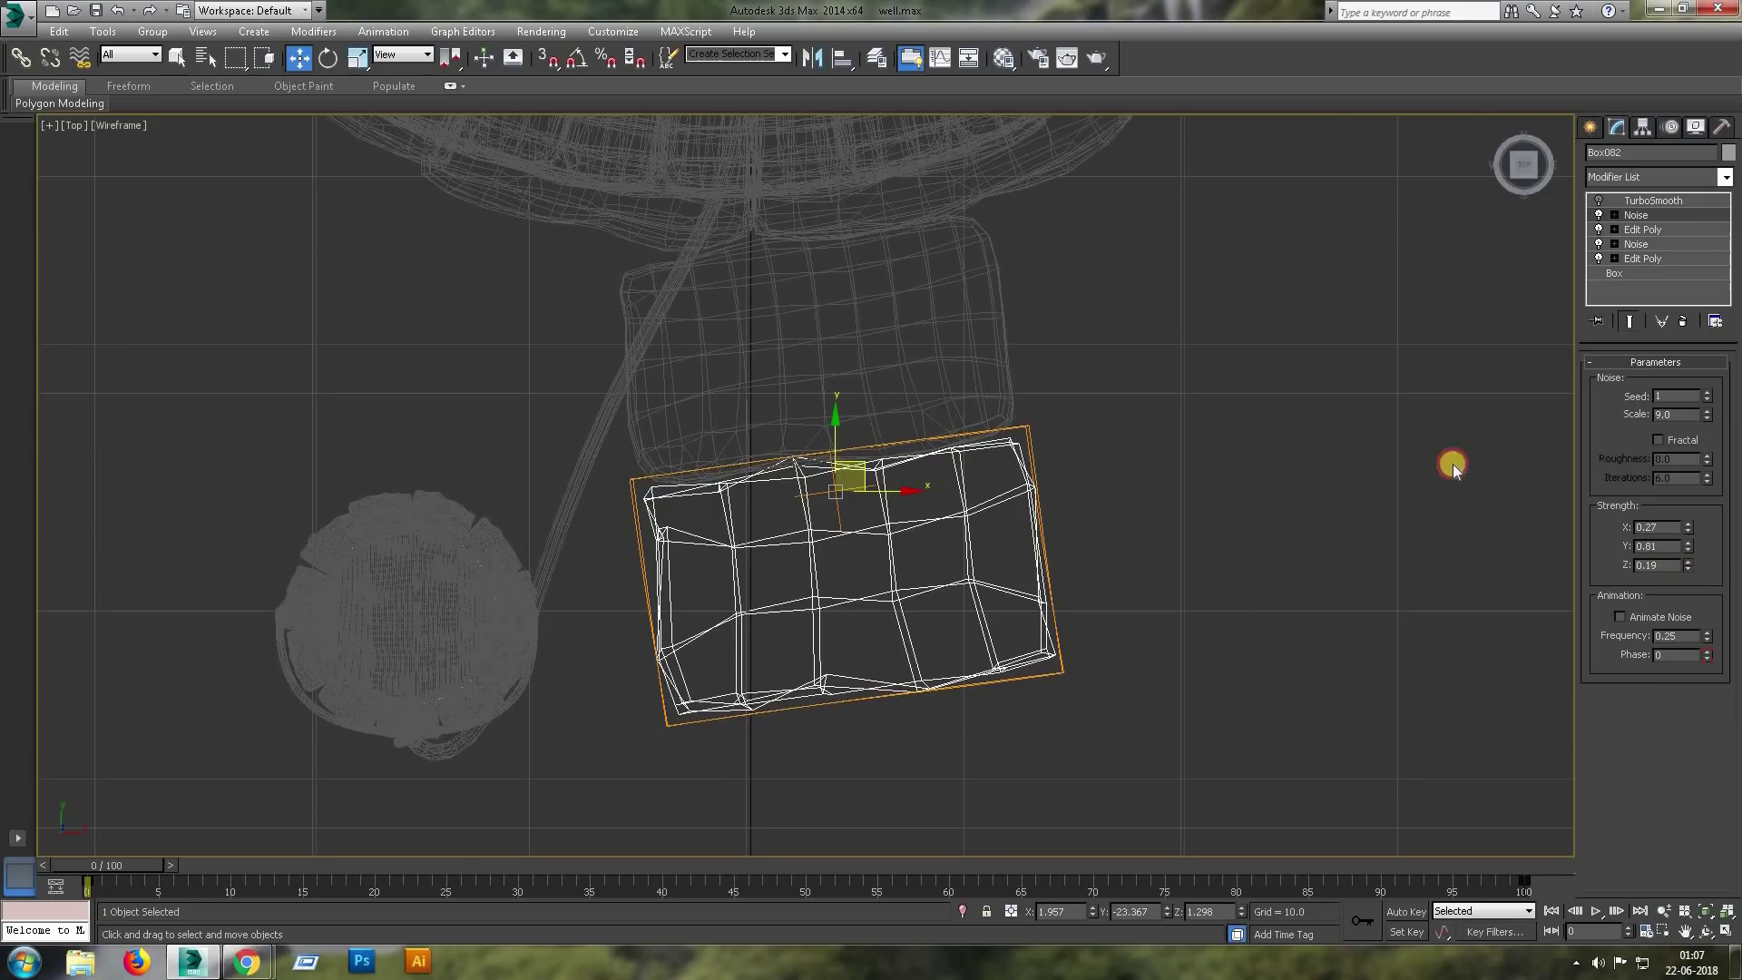
pyautogui.hotkey('alt', 'w')
pyautogui.hotkey('alt', 'w')
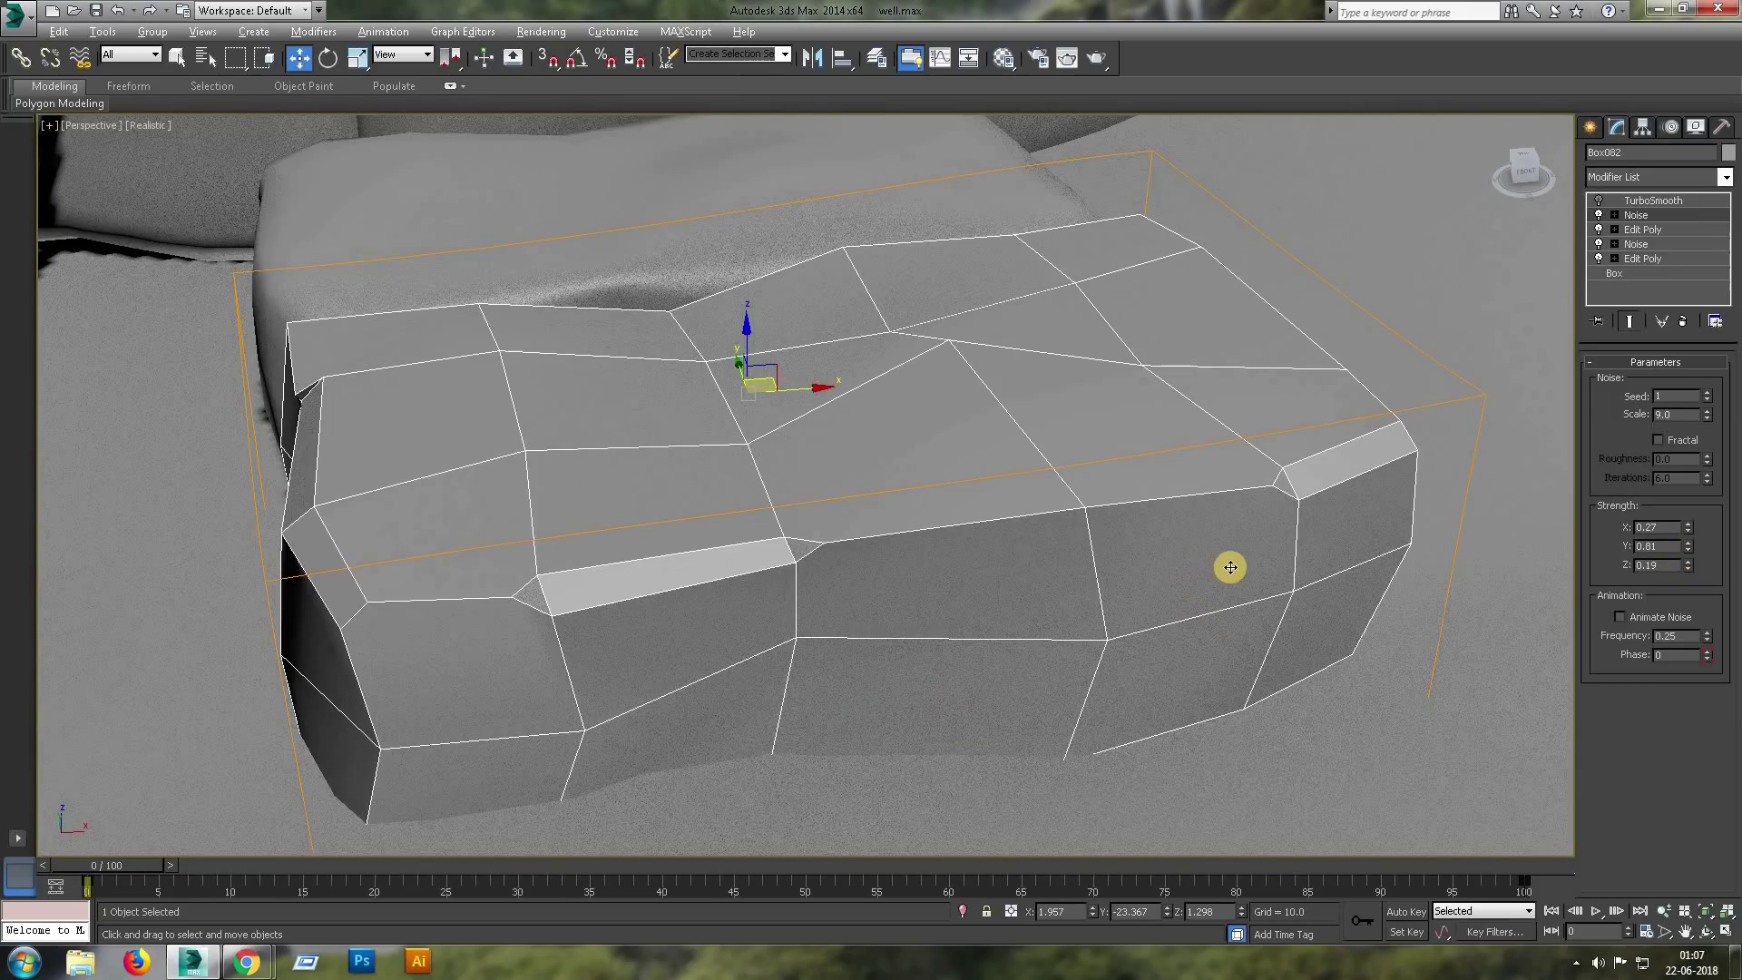
pyautogui.hotkey('alt', 'w')
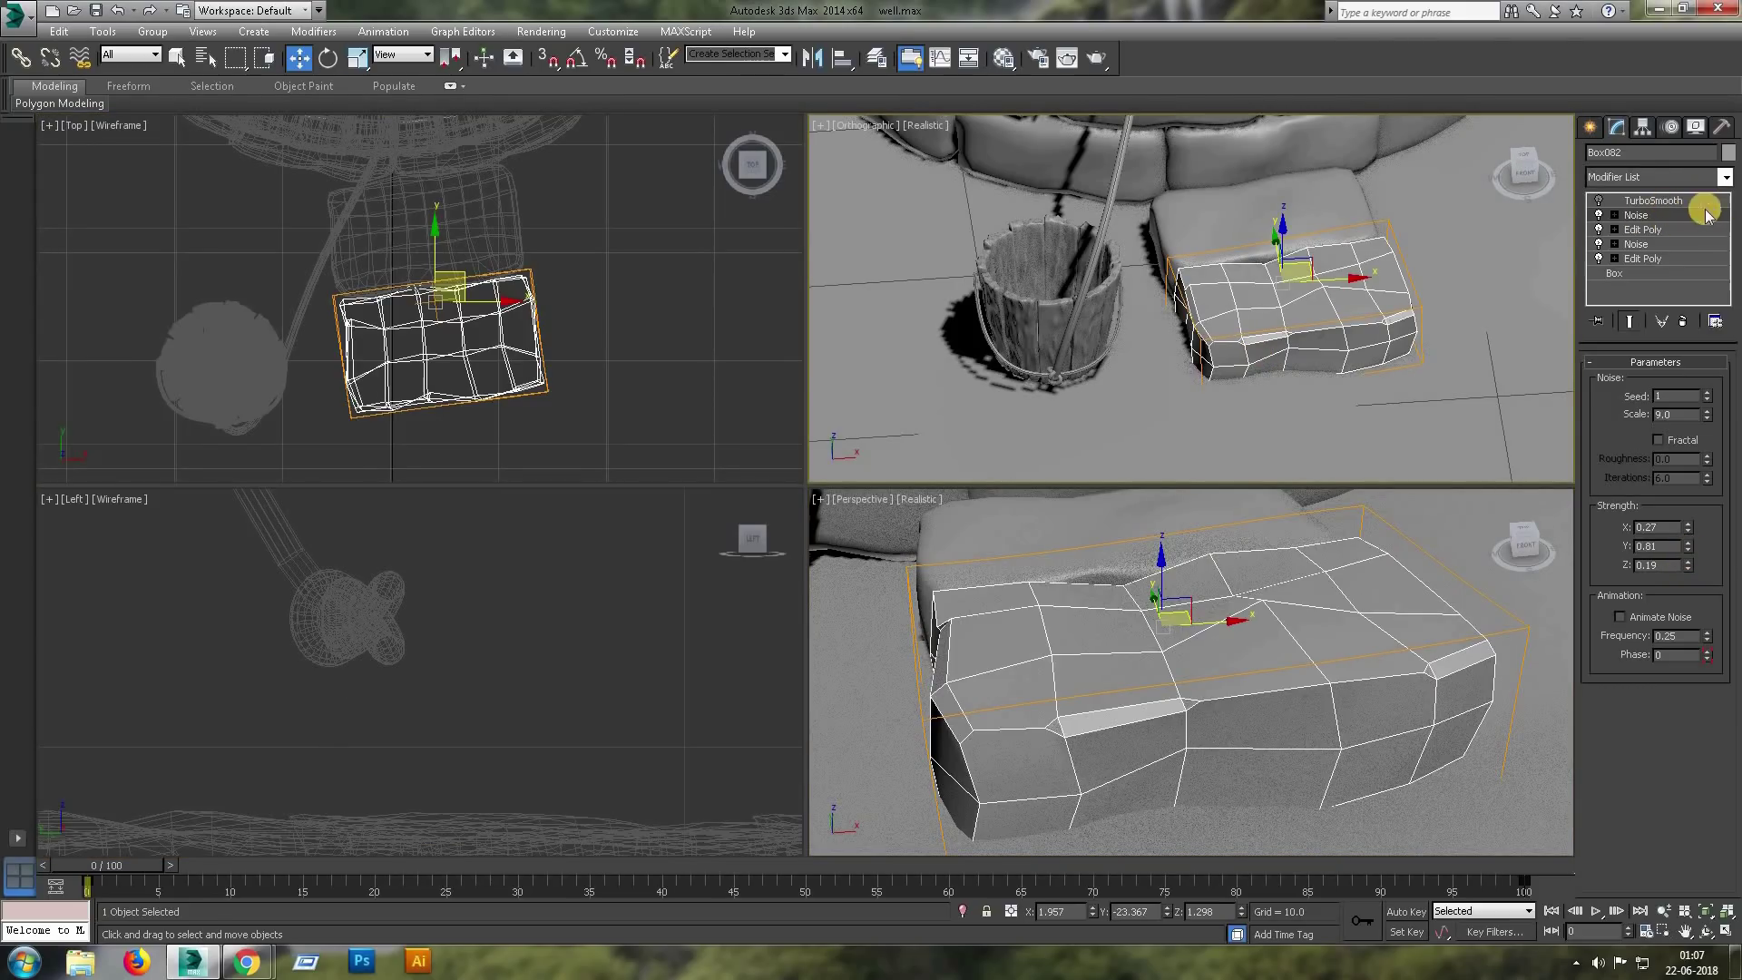
pyautogui.click(1725, 177)
# Add an FFD 4x4x4 lattice, shrink it, and move its top row of control points.
pyautogui.click(1653, 732)
pyautogui.click(1615, 215)
pyautogui.click(1663, 230)
pyautogui.click(607, 400)
pyautogui.hotkey('alt', 'w')
pyautogui.press('r')
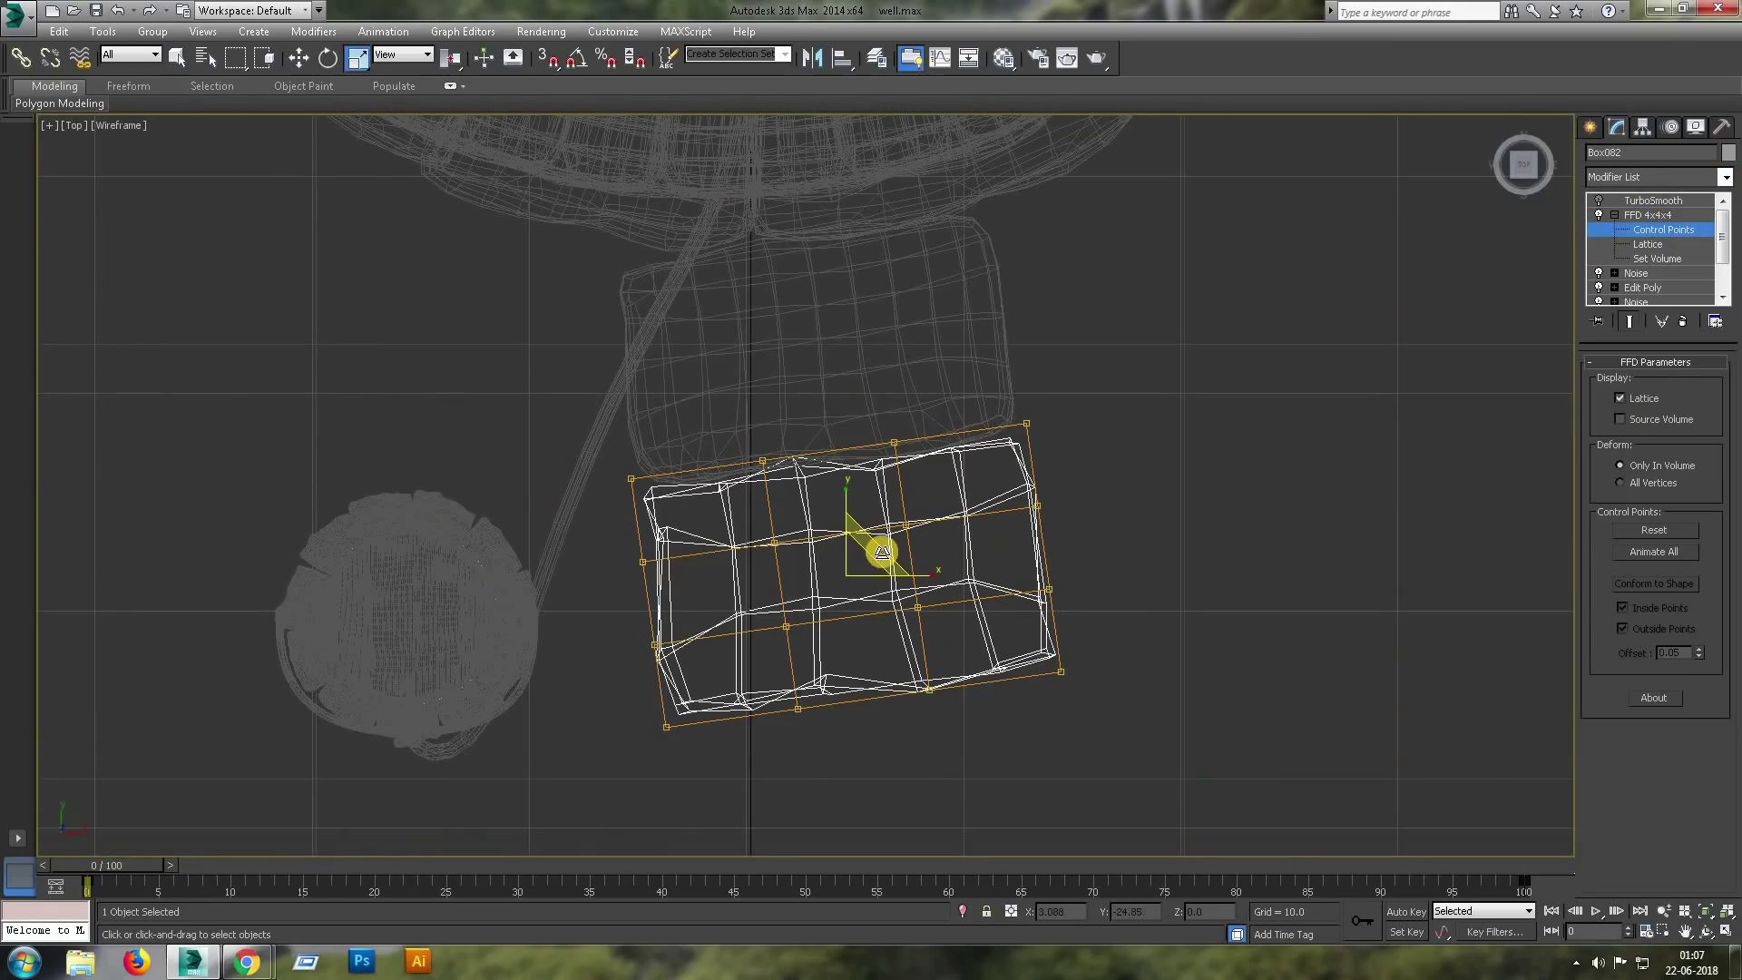
pyautogui.moveTo(861, 567)
pyautogui.mouseDown()
pyautogui.moveTo(806, 595)
pyautogui.moveTo(817, 606)
pyautogui.mouseUp()
pyautogui.press('w')
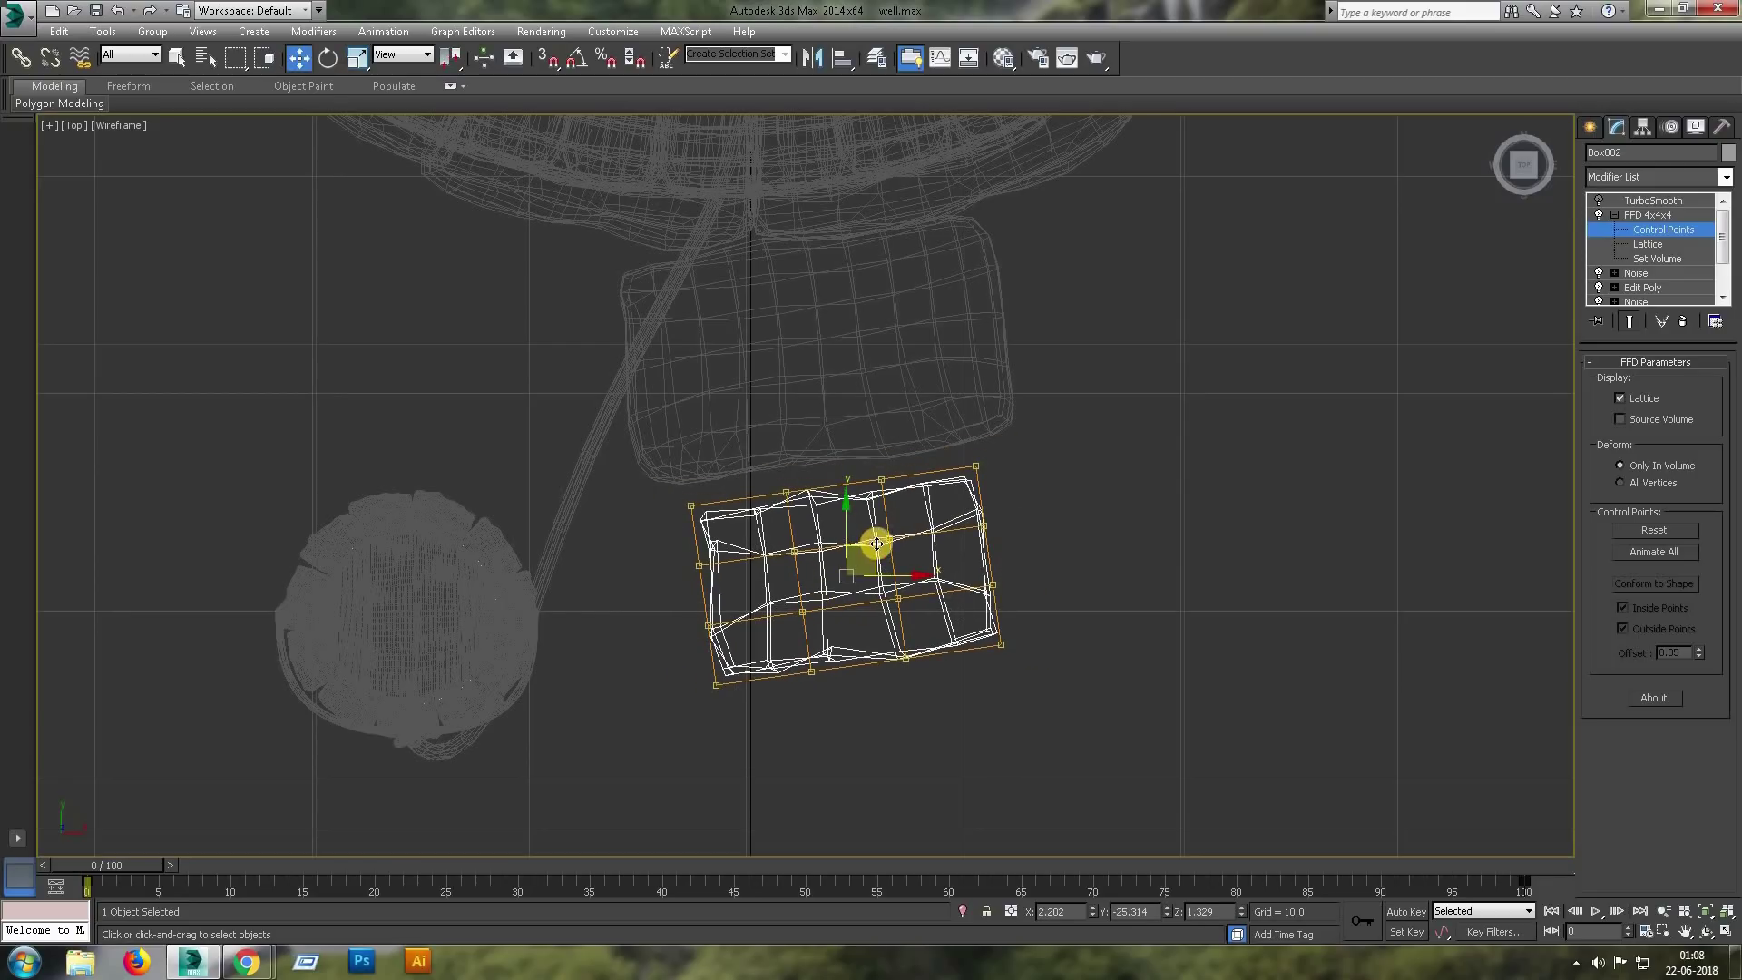
pyautogui.moveTo(676, 454); pyautogui.dragTo(993, 518)
pyautogui.moveTo(853, 467); pyautogui.dragTo(848, 434)
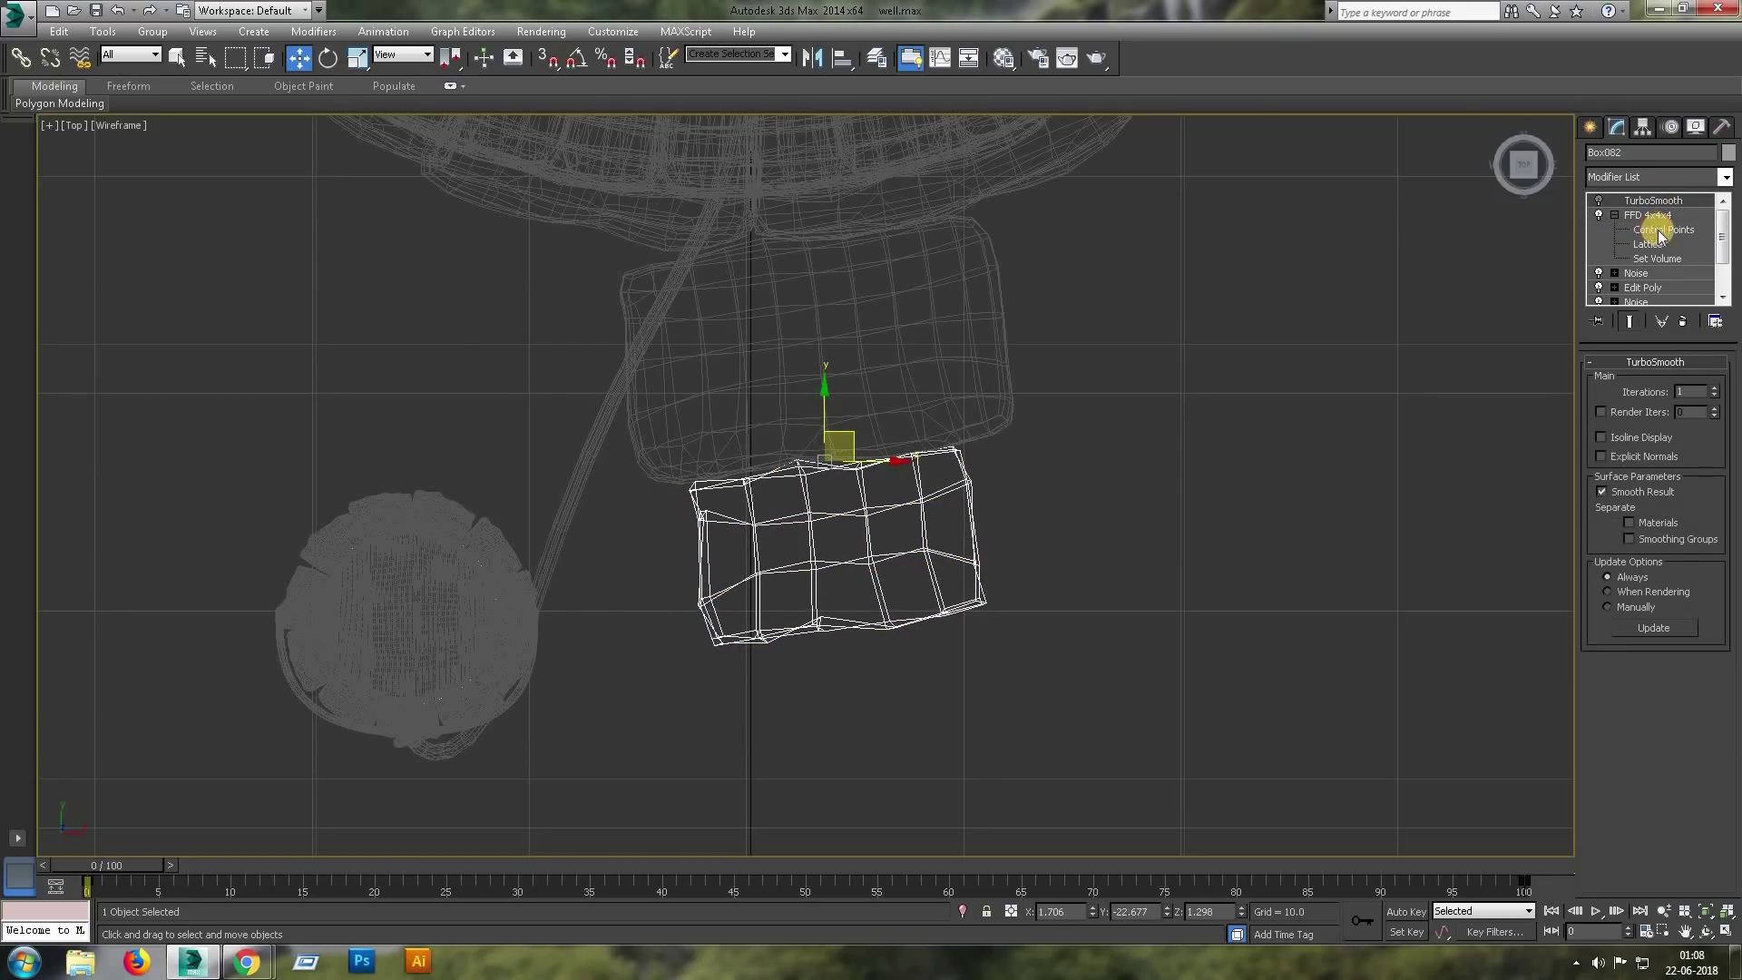
# Raise the top lattice control points into a peak in the Front view.
pyautogui.hotkey('alt', 'w')
pyautogui.hotkey('alt', 'w')
pyautogui.scroll(2, 894, 522)
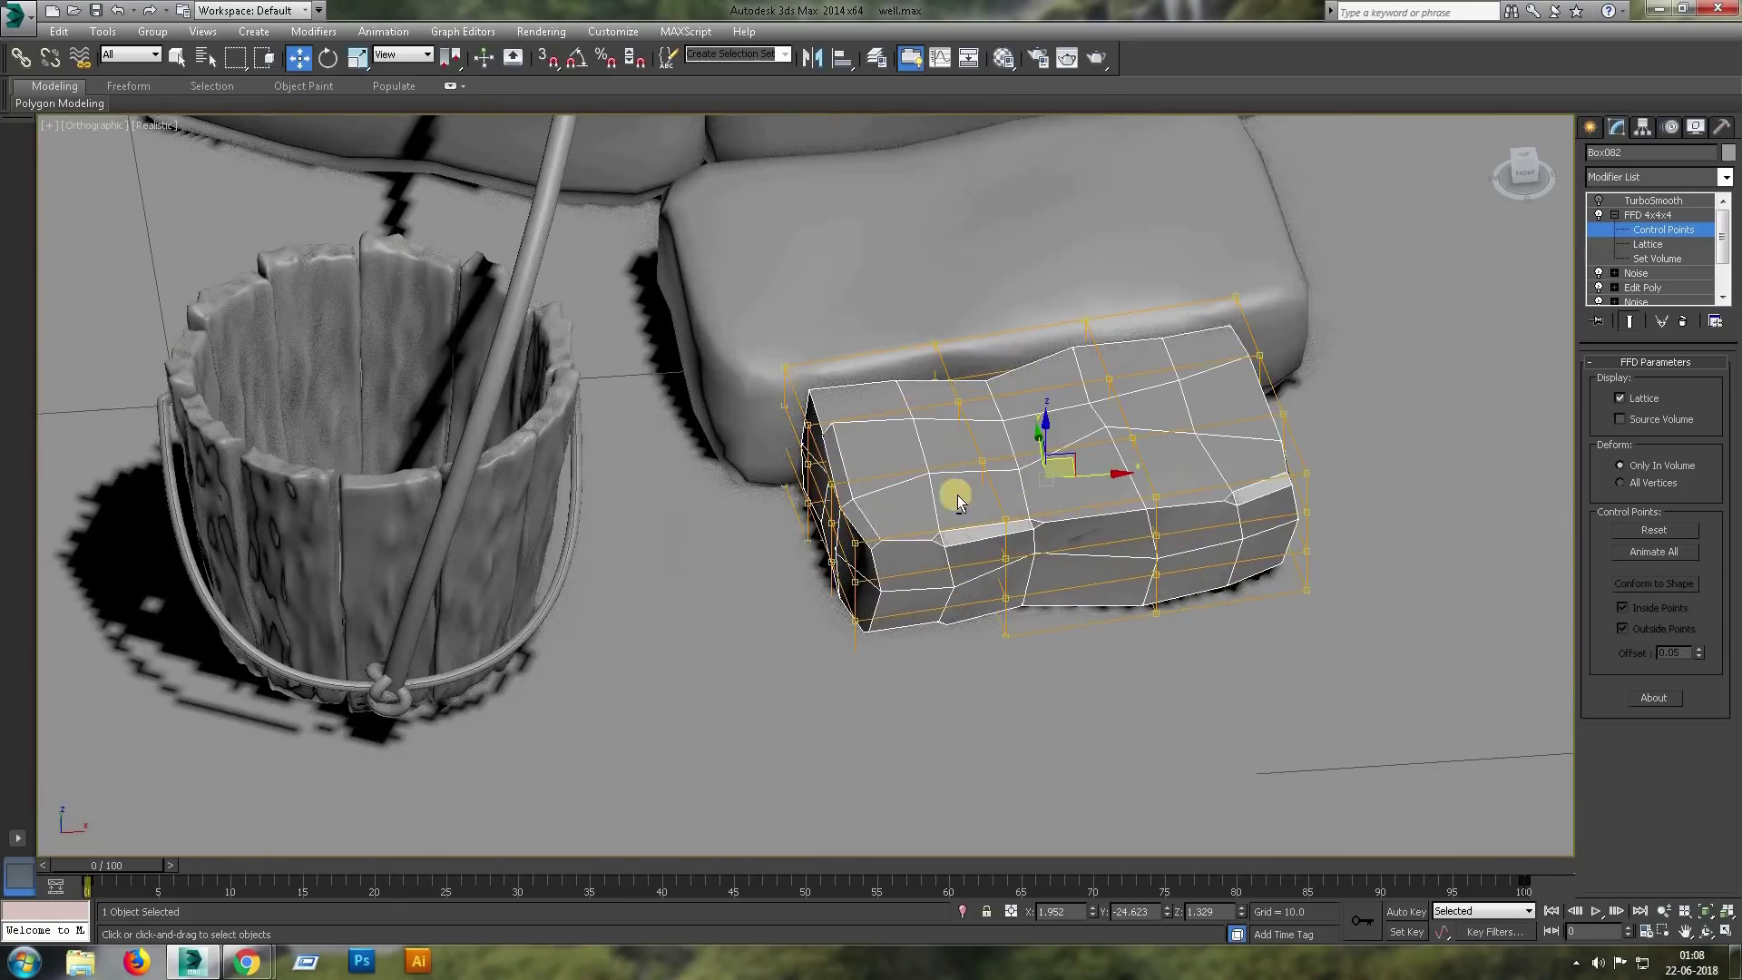
pyautogui.hotkey('alt', 'w')
pyautogui.press('f')
pyautogui.hotkey('alt', 'w')
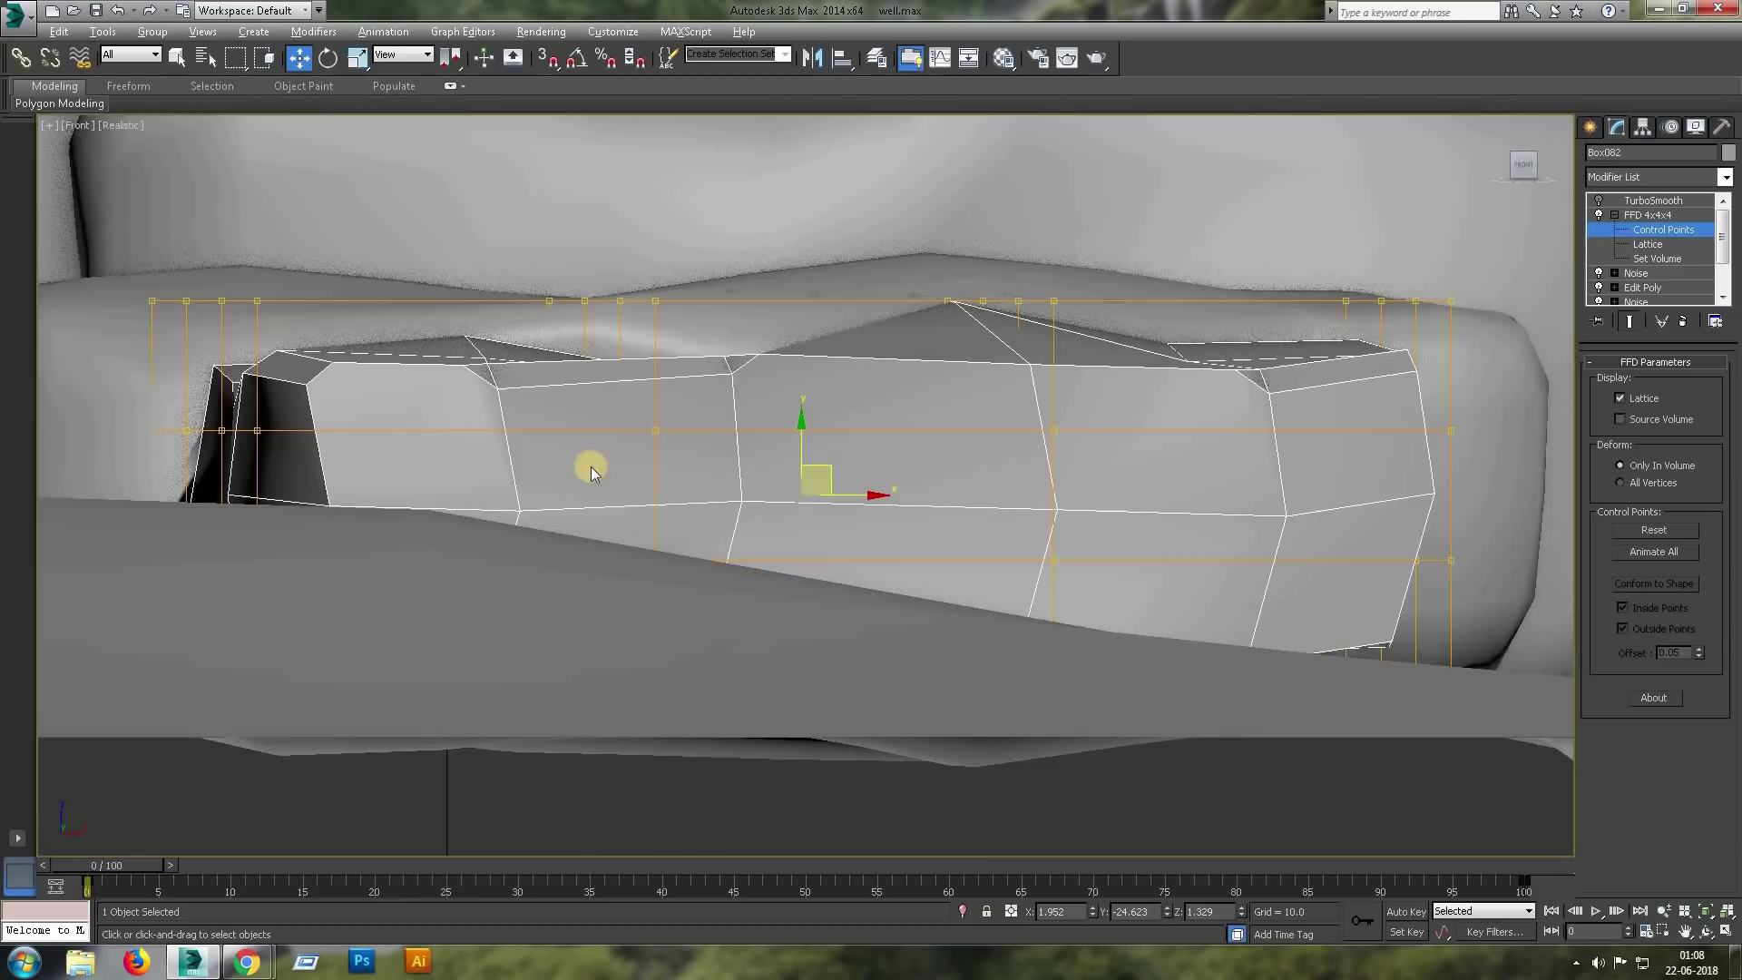
pyautogui.scroll(2, 590, 467)
pyautogui.moveTo(897, 272)
pyautogui.mouseDown()
pyautogui.moveTo(860, 148)
pyautogui.moveTo(794, 243)
pyautogui.mouseUp()
pyautogui.scroll(-3, 794, 244)
pyautogui.click(968, 243)
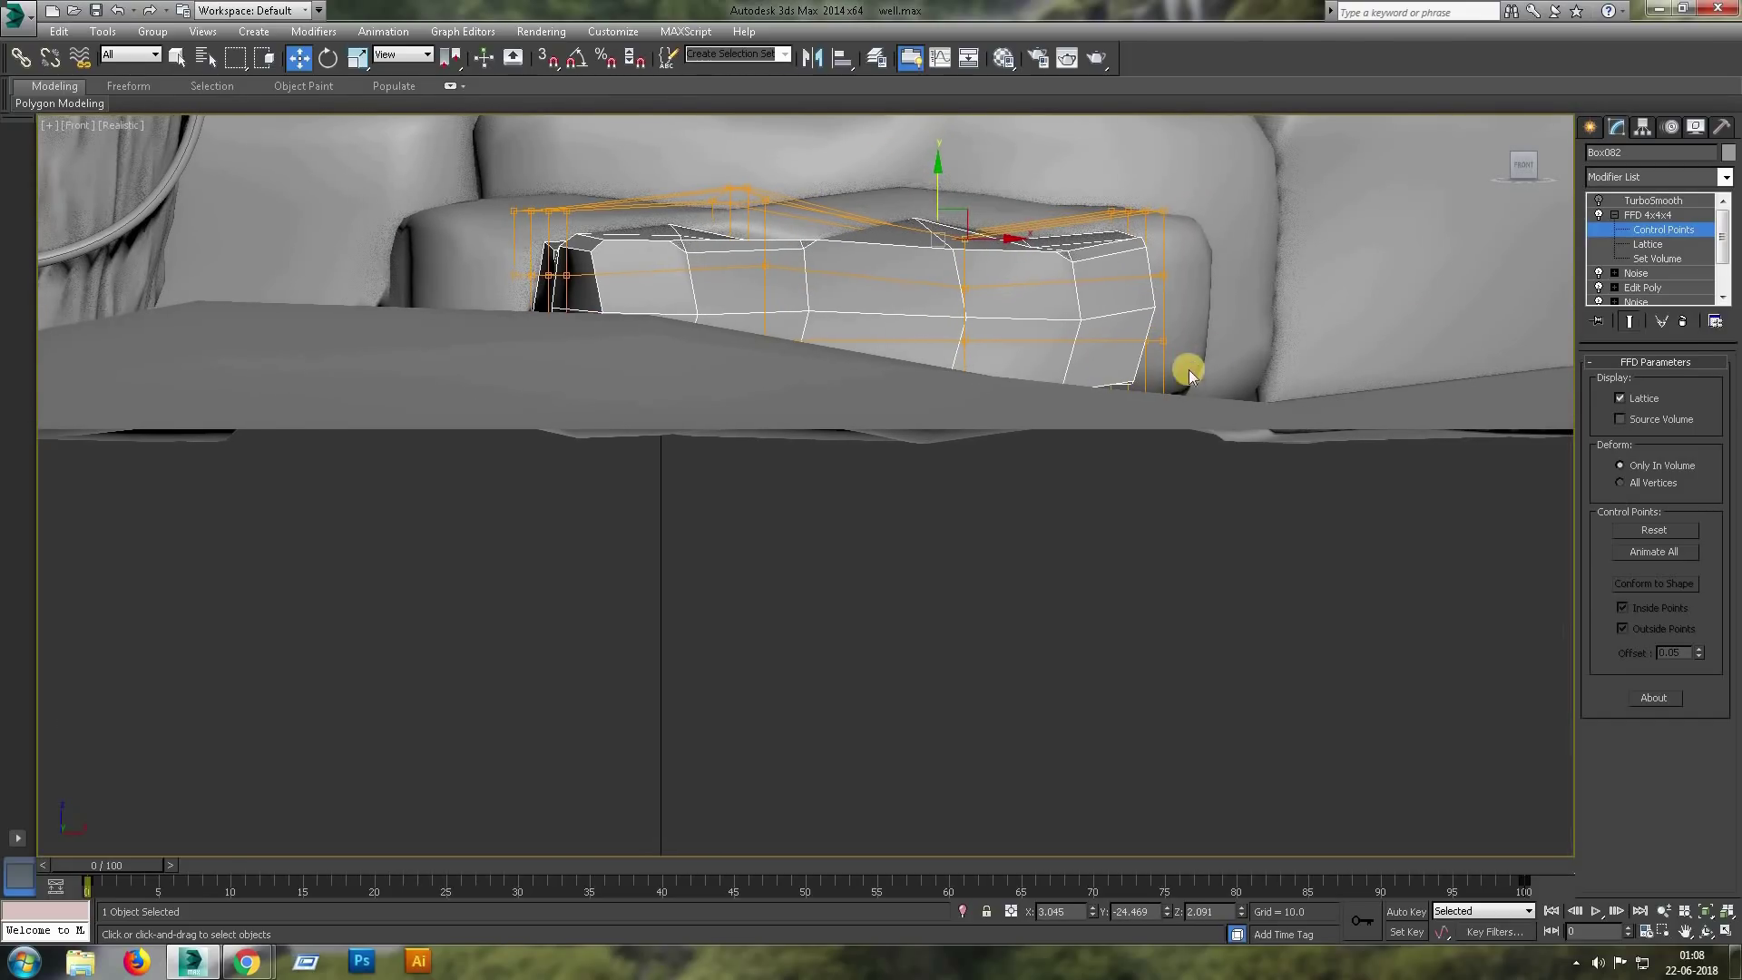
# Re-enable TurboSmooth and spin the stone around its vertical axis.
pyautogui.click(1654, 201)
pyautogui.press('p')
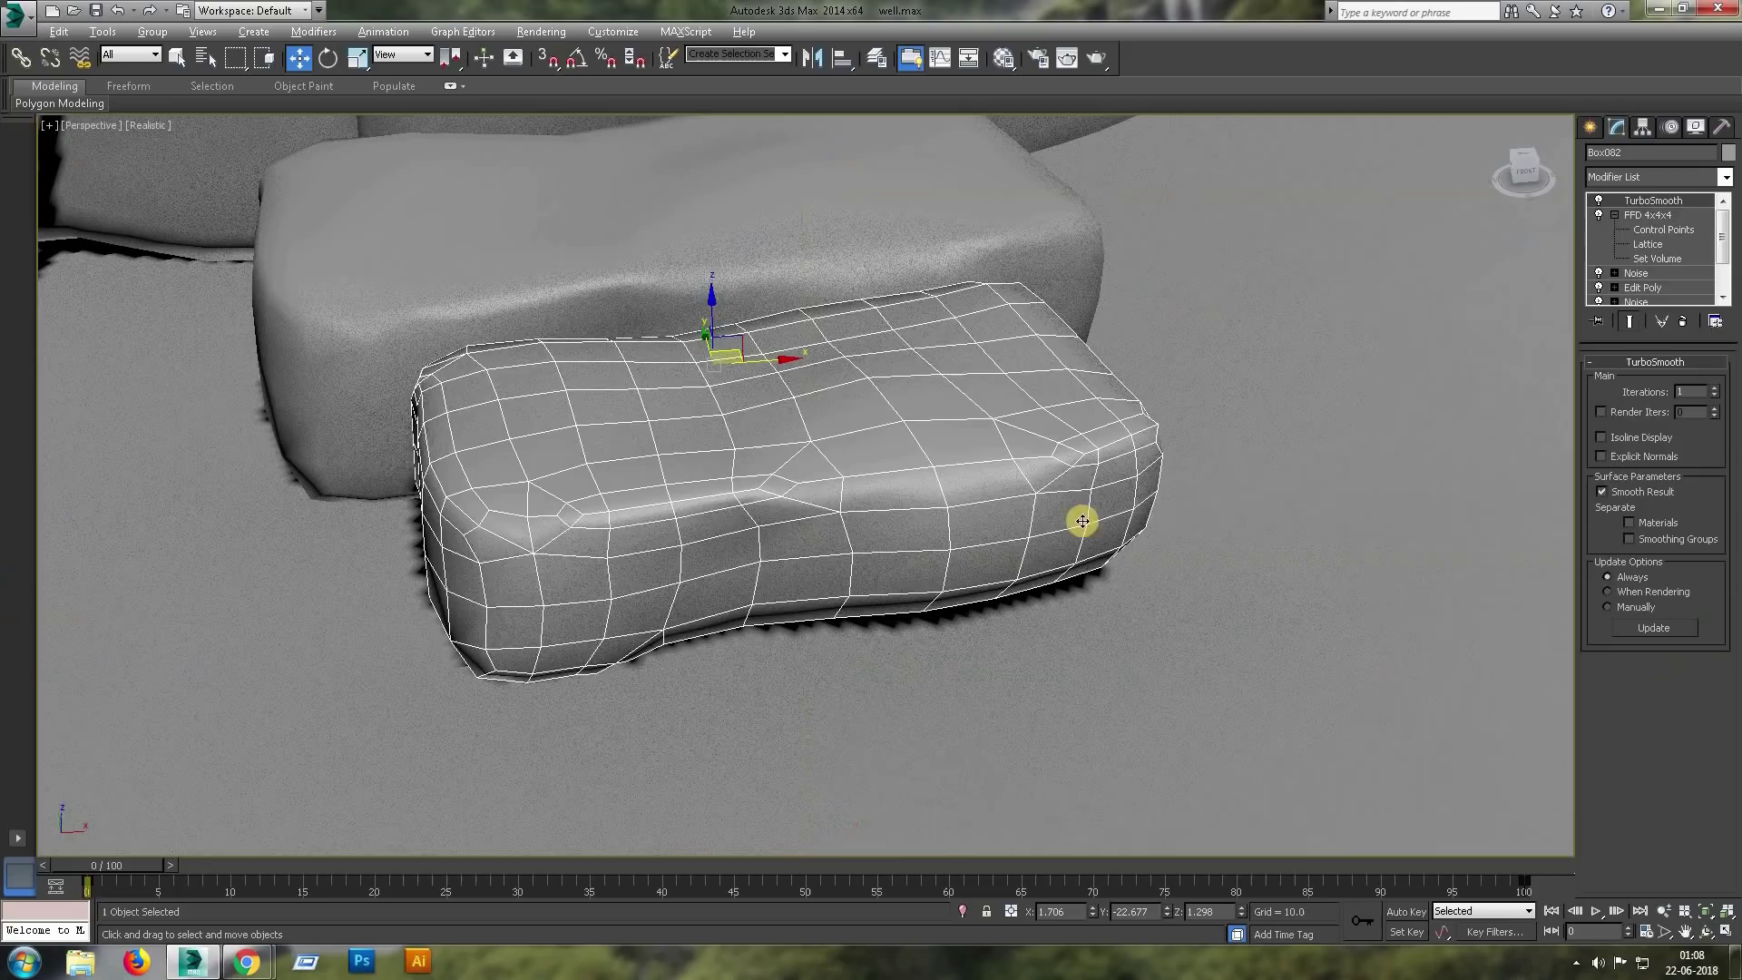
pyautogui.press('e')
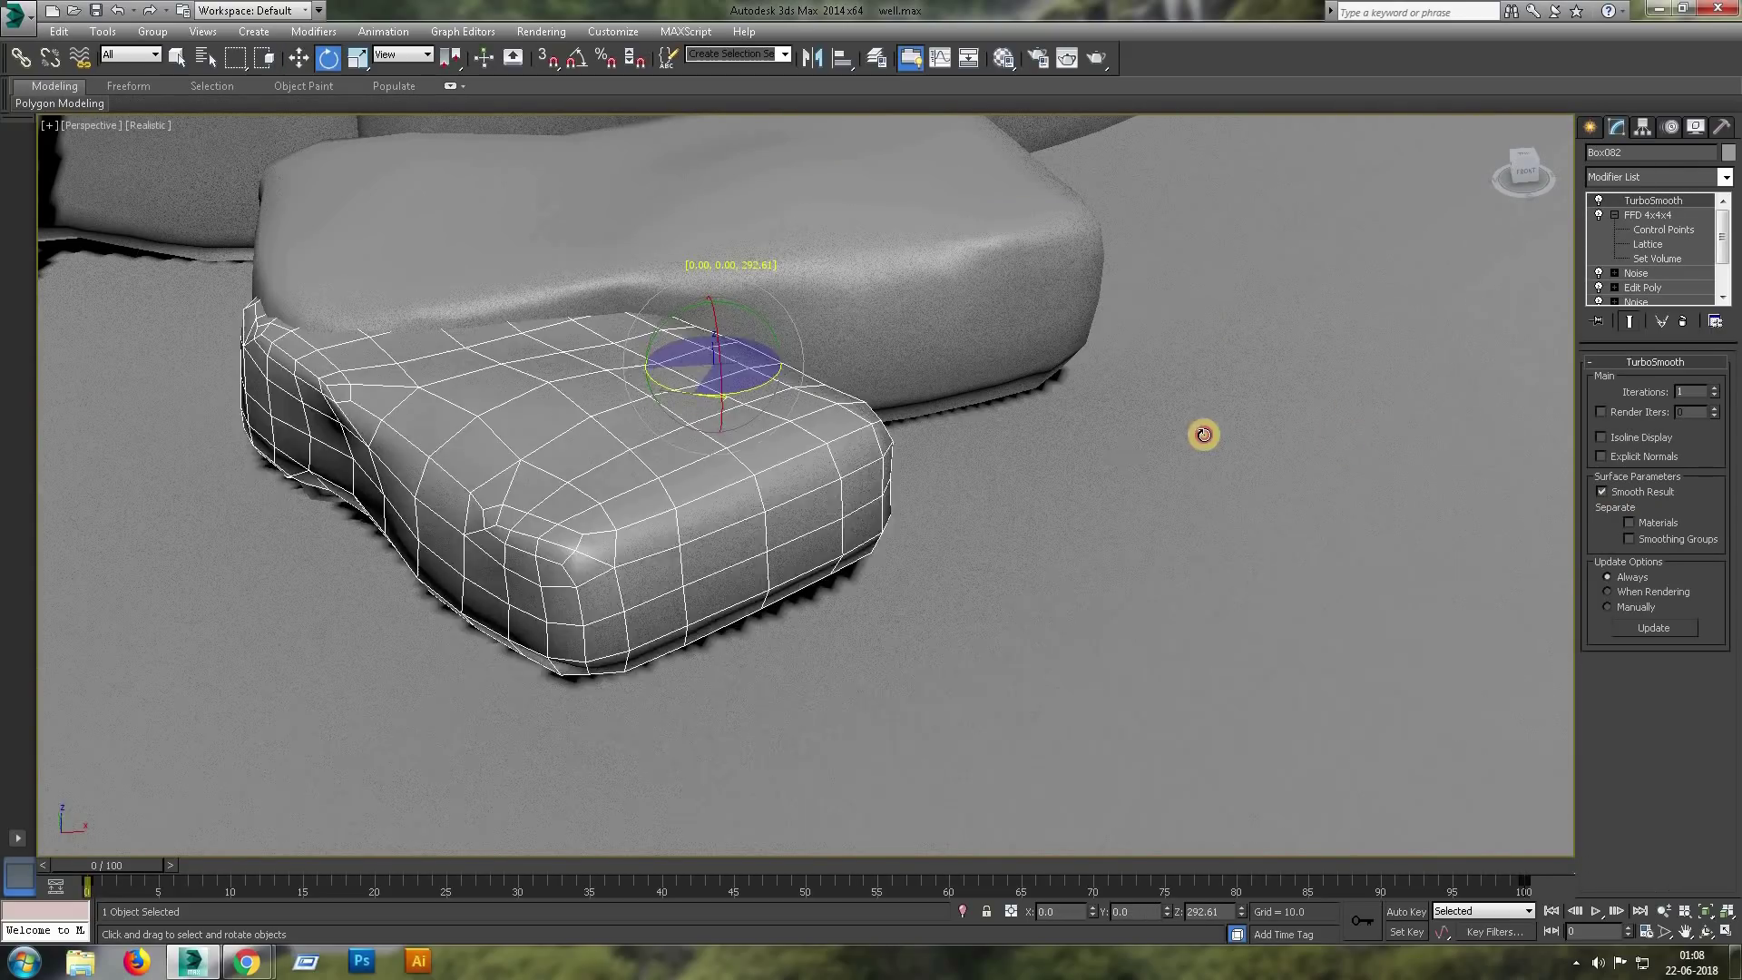
pyautogui.moveTo(696, 402)
pyautogui.keyDown('alt'); pyautogui.mouseDown(button='middle')
pyautogui.moveTo(1089, 451)
pyautogui.moveTo(1014, 440)
pyautogui.mouseUp(button='middle'); pyautogui.keyUp('alt')
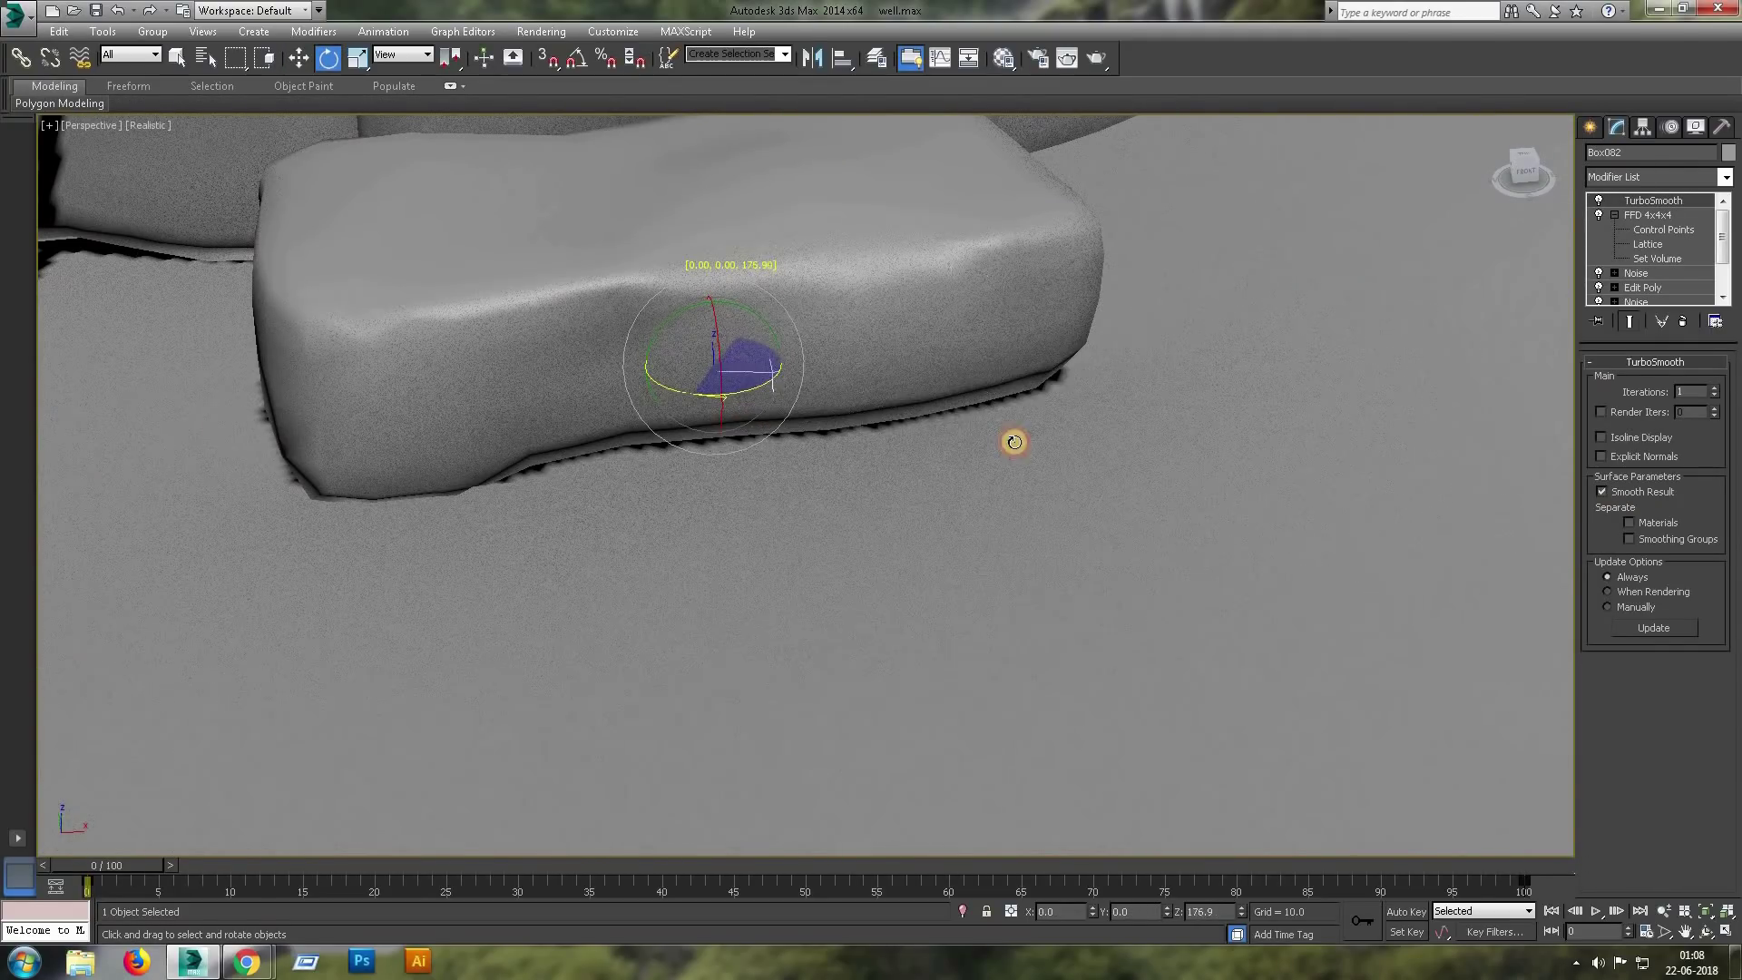
# Slide the copied stone just below the first stone in the Top view.
pyautogui.hotkey('alt', 'w')
pyautogui.press('w')
pyautogui.rightClick(318, 272)
pyautogui.hotkey('alt', 'w')
pyautogui.moveTo(861, 472); pyautogui.dragTo(889, 570)
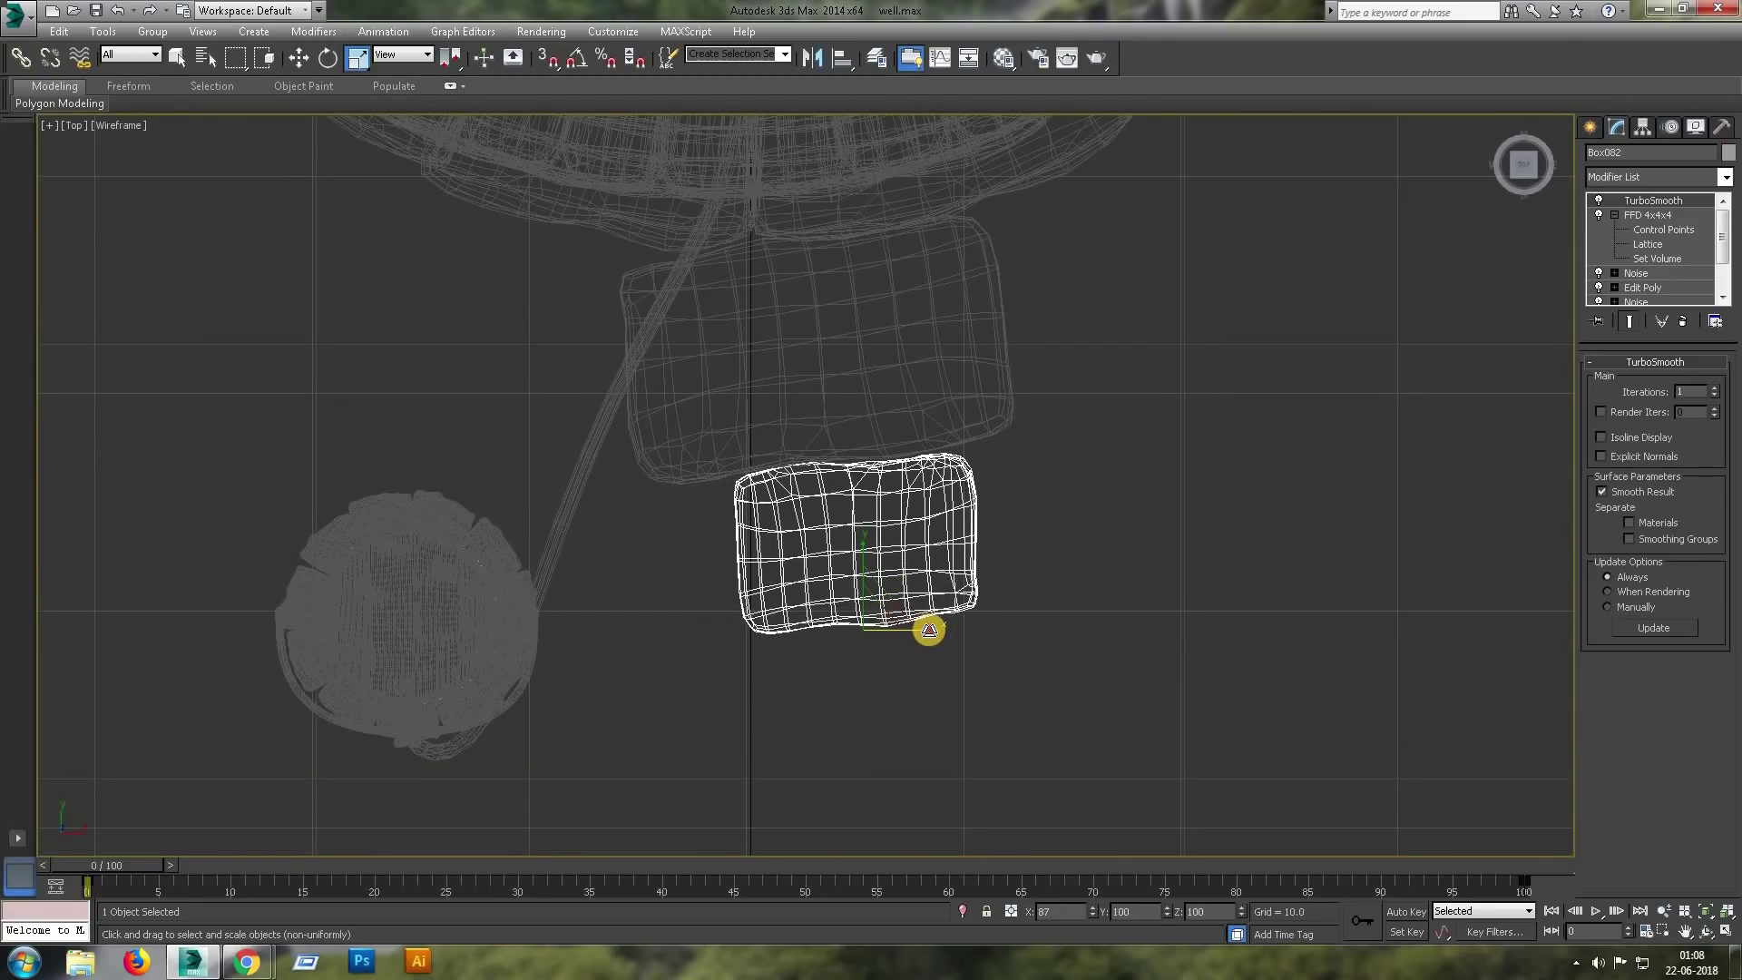
# Shift-drag Box081 upward in the Front view to create copy Box083.
pyautogui.press('r')
pyautogui.click(917, 455)
pyautogui.hotkey('alt', 'w')
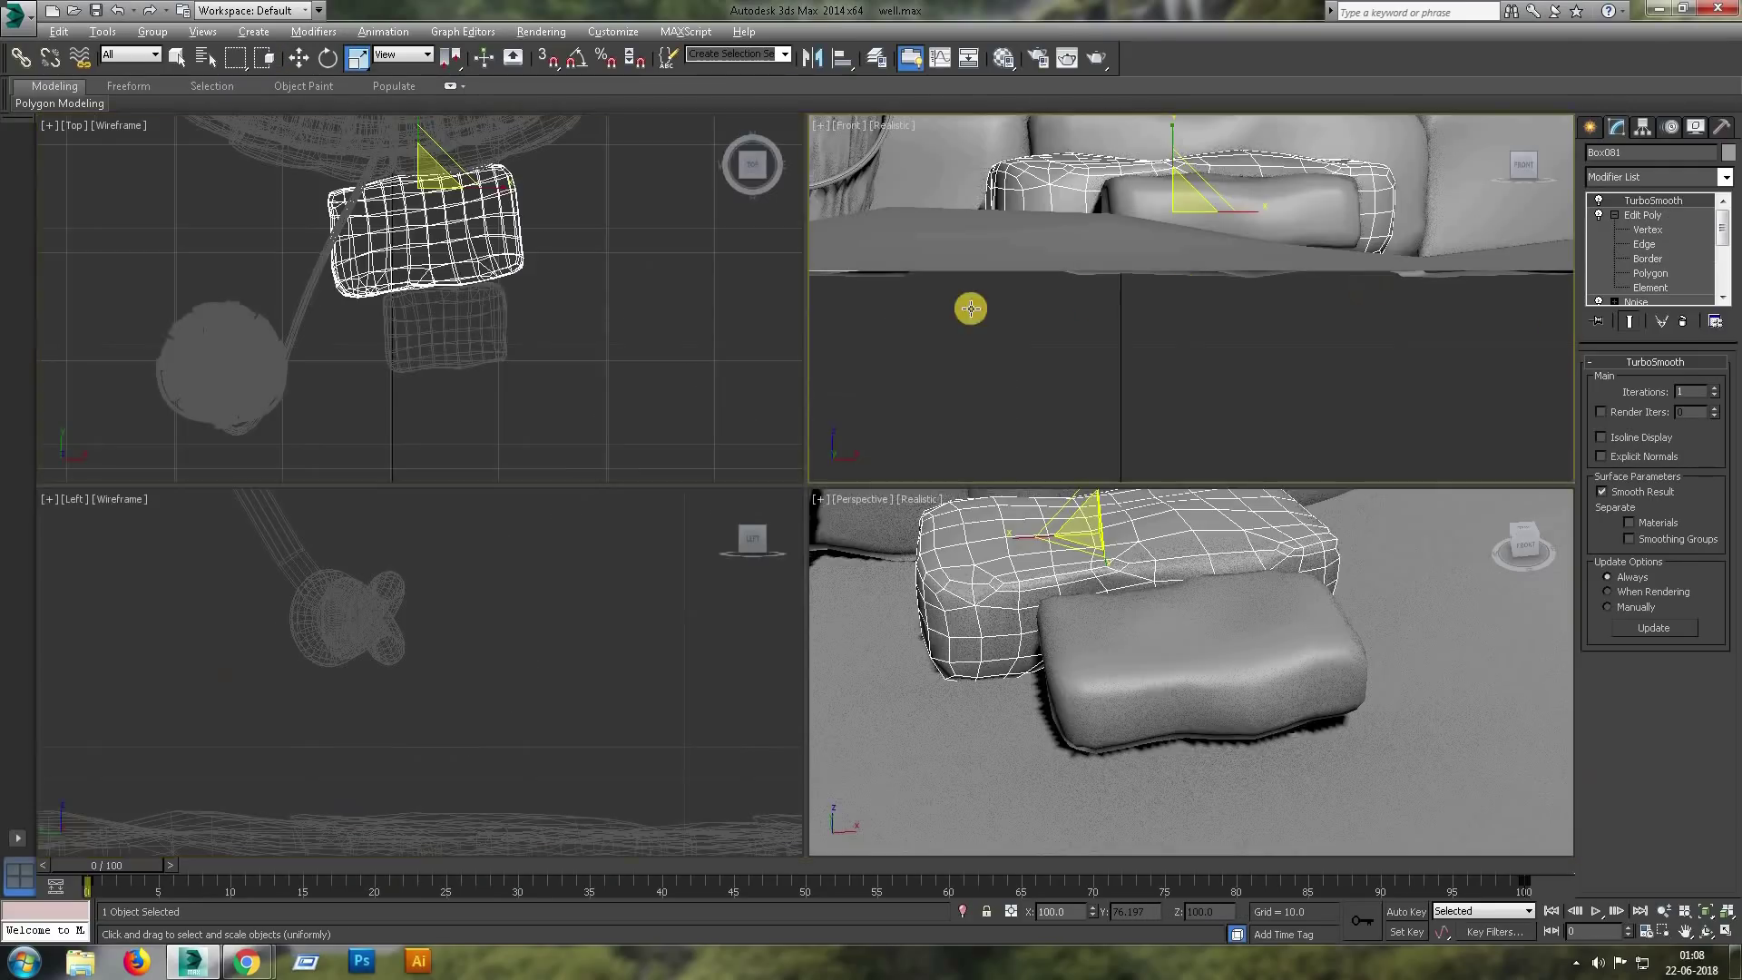
pyautogui.rightClick(969, 303)
pyautogui.hotkey('alt', 'w')
pyautogui.press('w')
pyautogui.click(876, 300)
pyautogui.moveTo(875, 299); pyautogui.dragTo(878, 254)
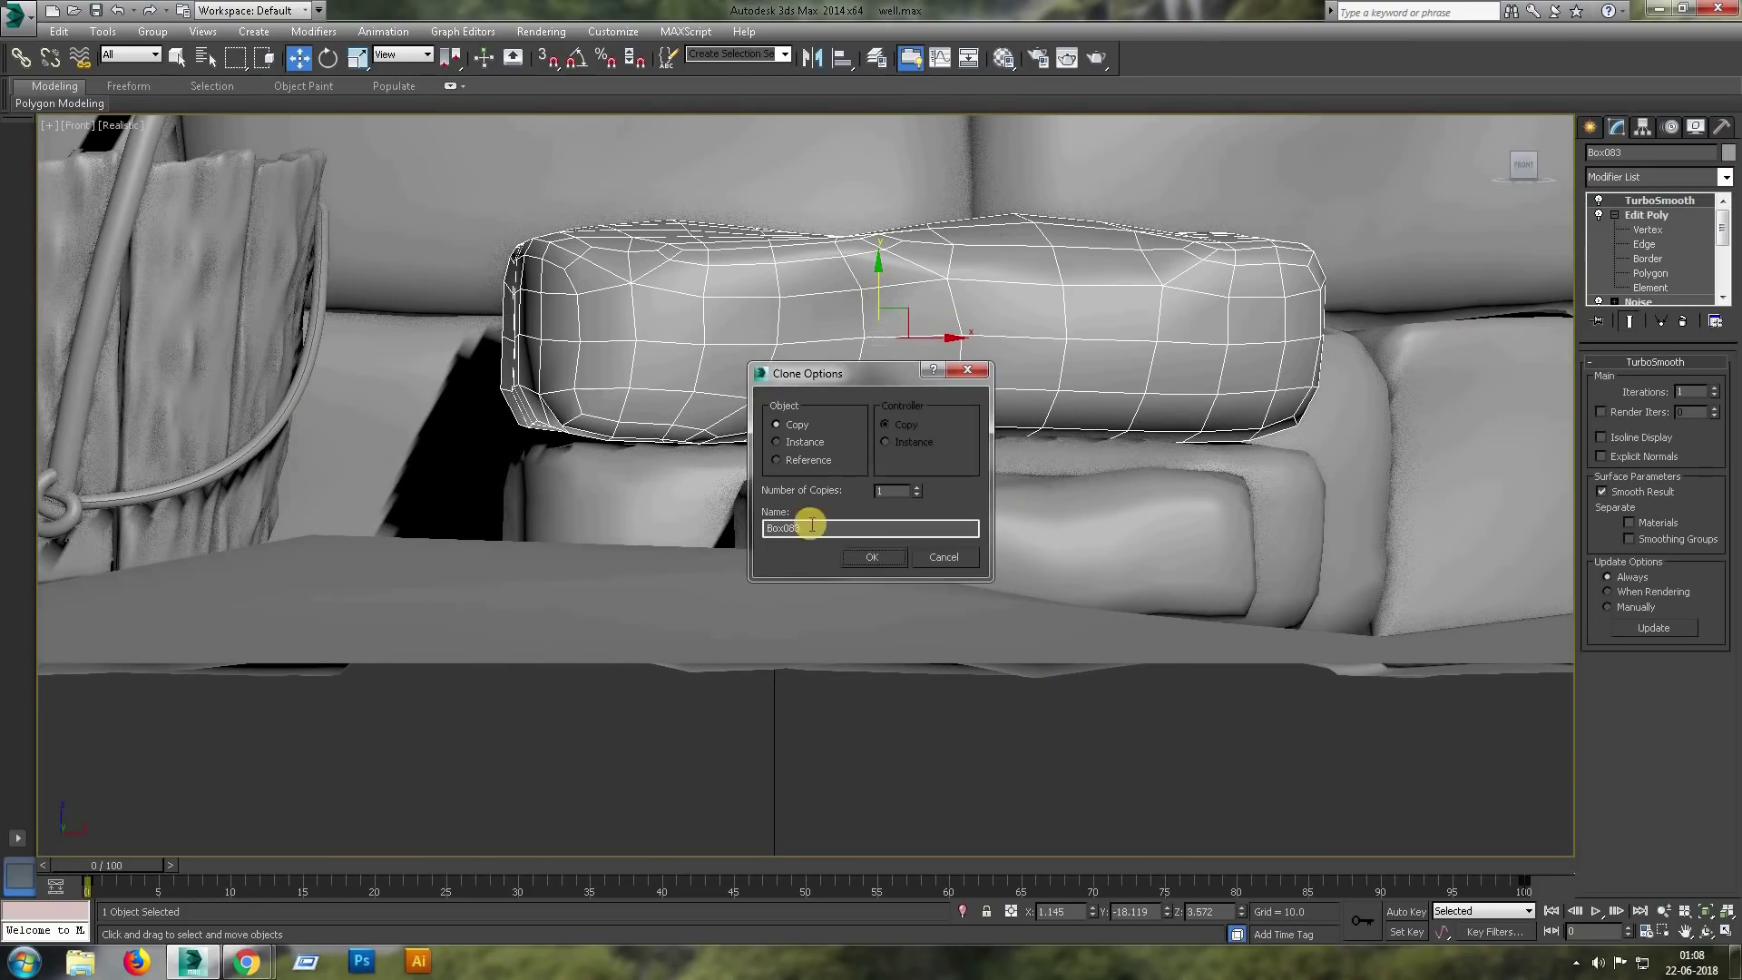
pyautogui.click(889, 552)
# Add a Noise modifier to Box083 with Z strength 1 and seed 6.
pyautogui.click(1652, 215)
pyautogui.click(1715, 177)
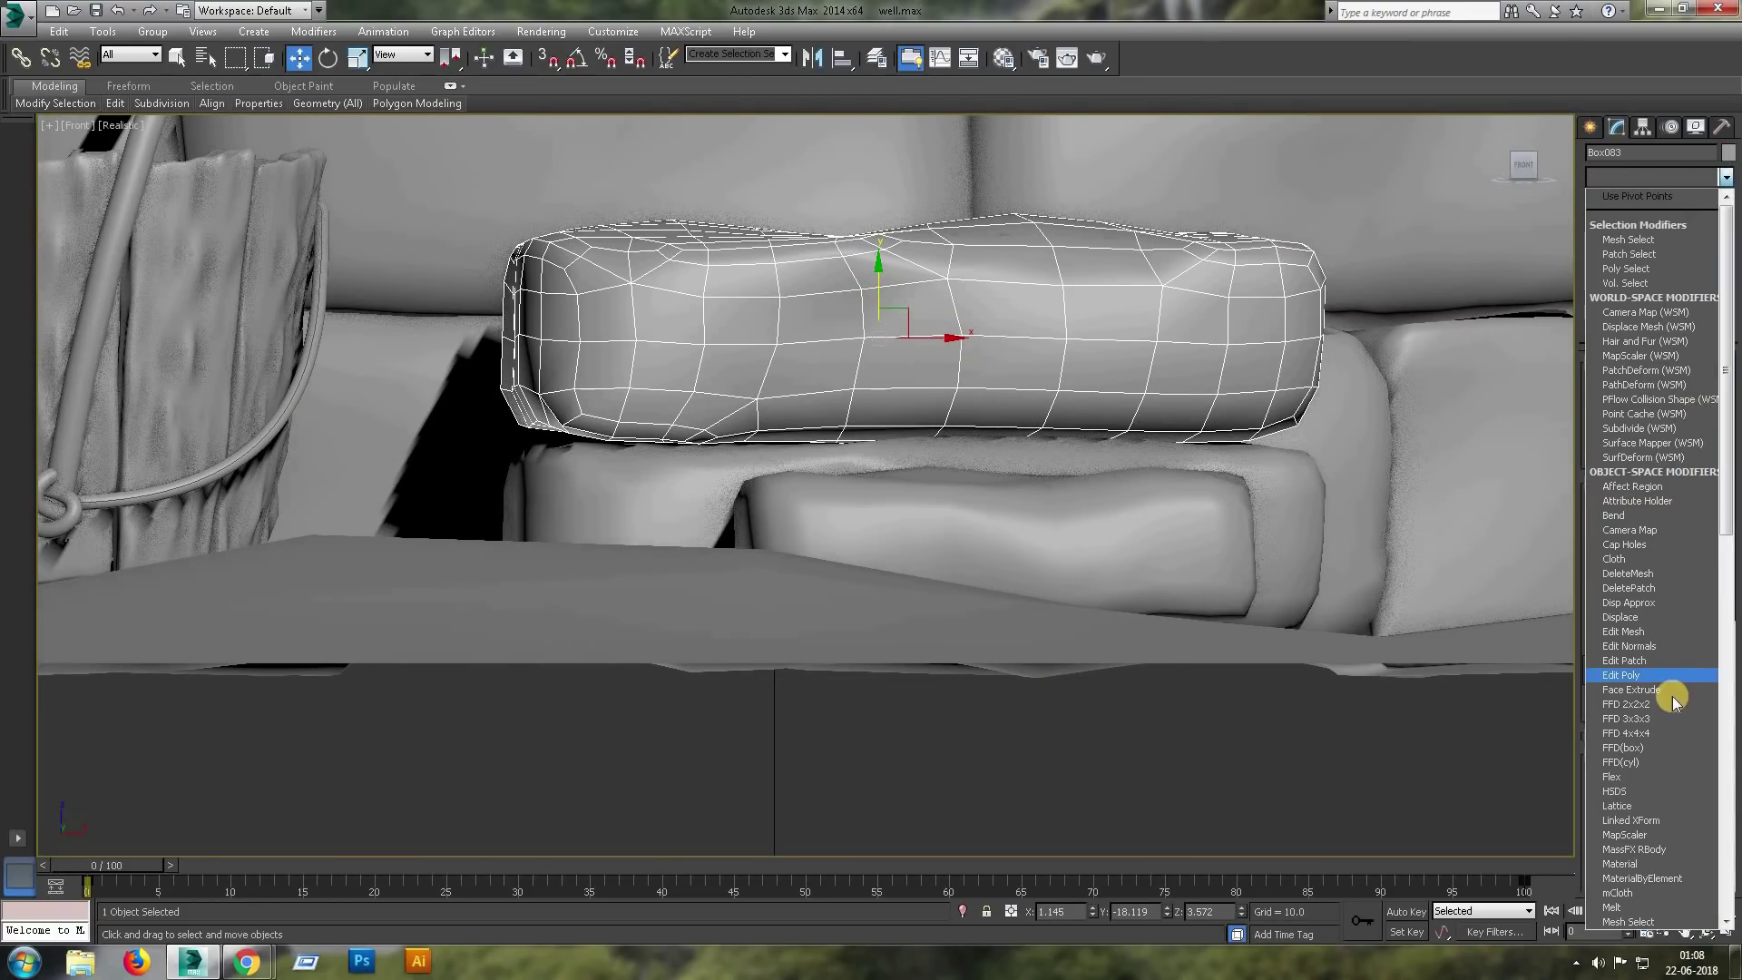
pyautogui.scroll(-5, 1661, 825)
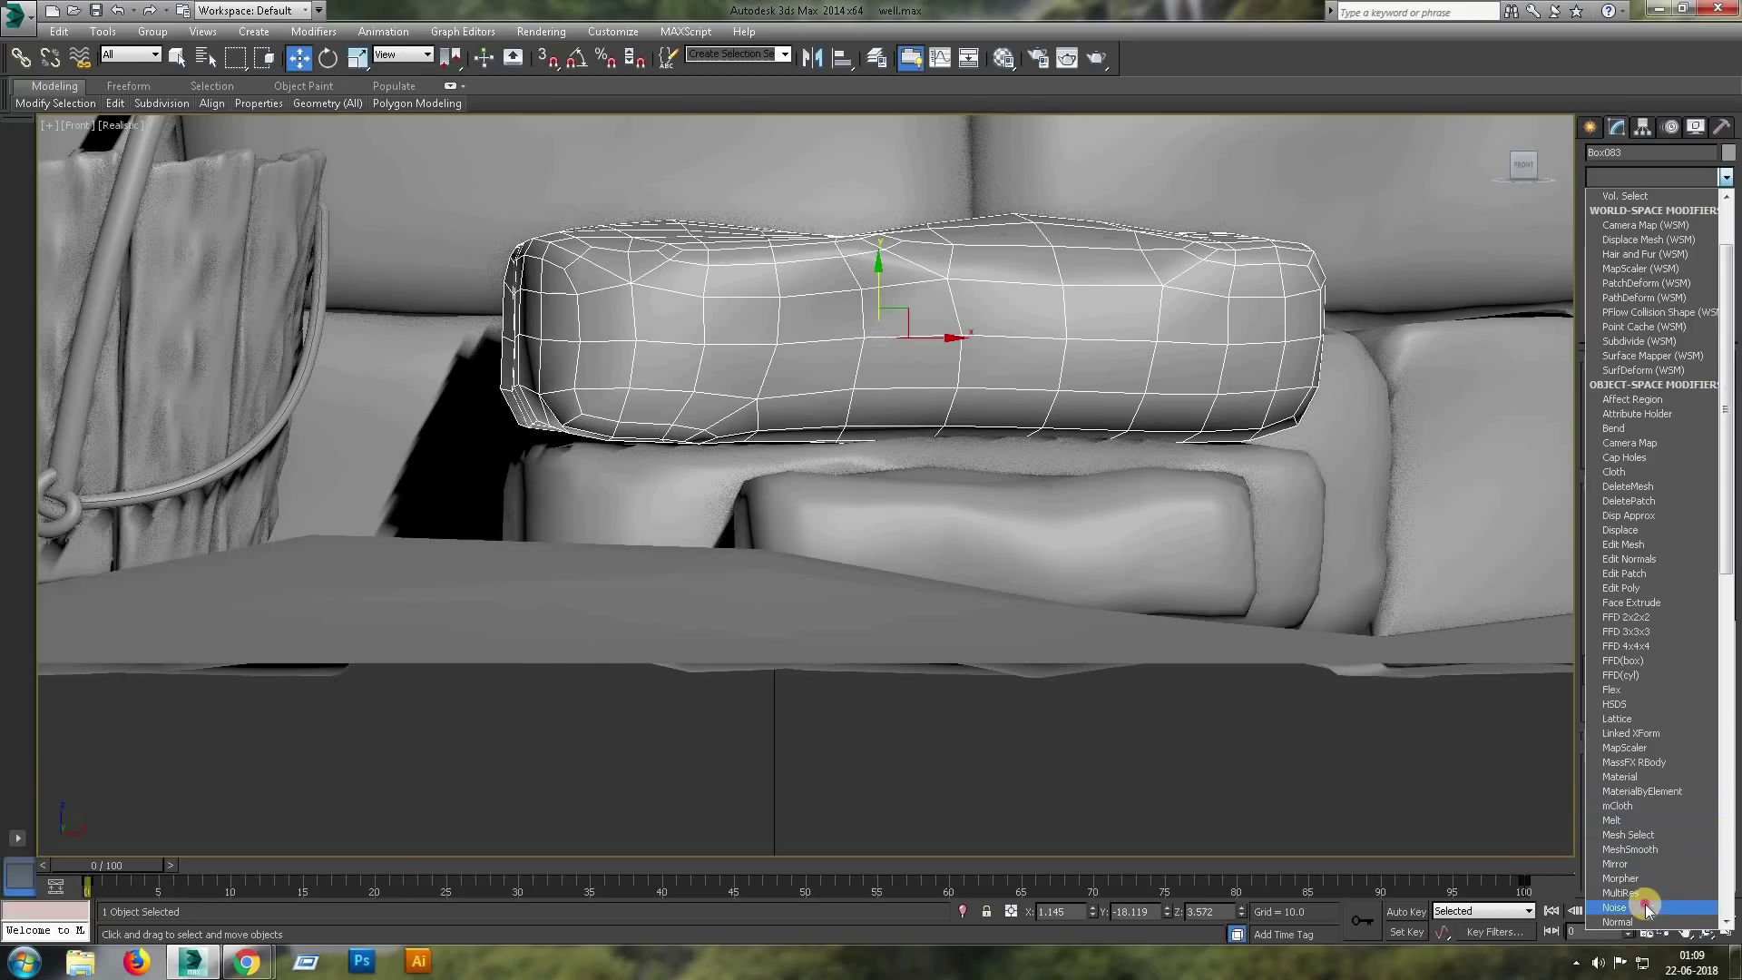
pyautogui.click(1661, 844)
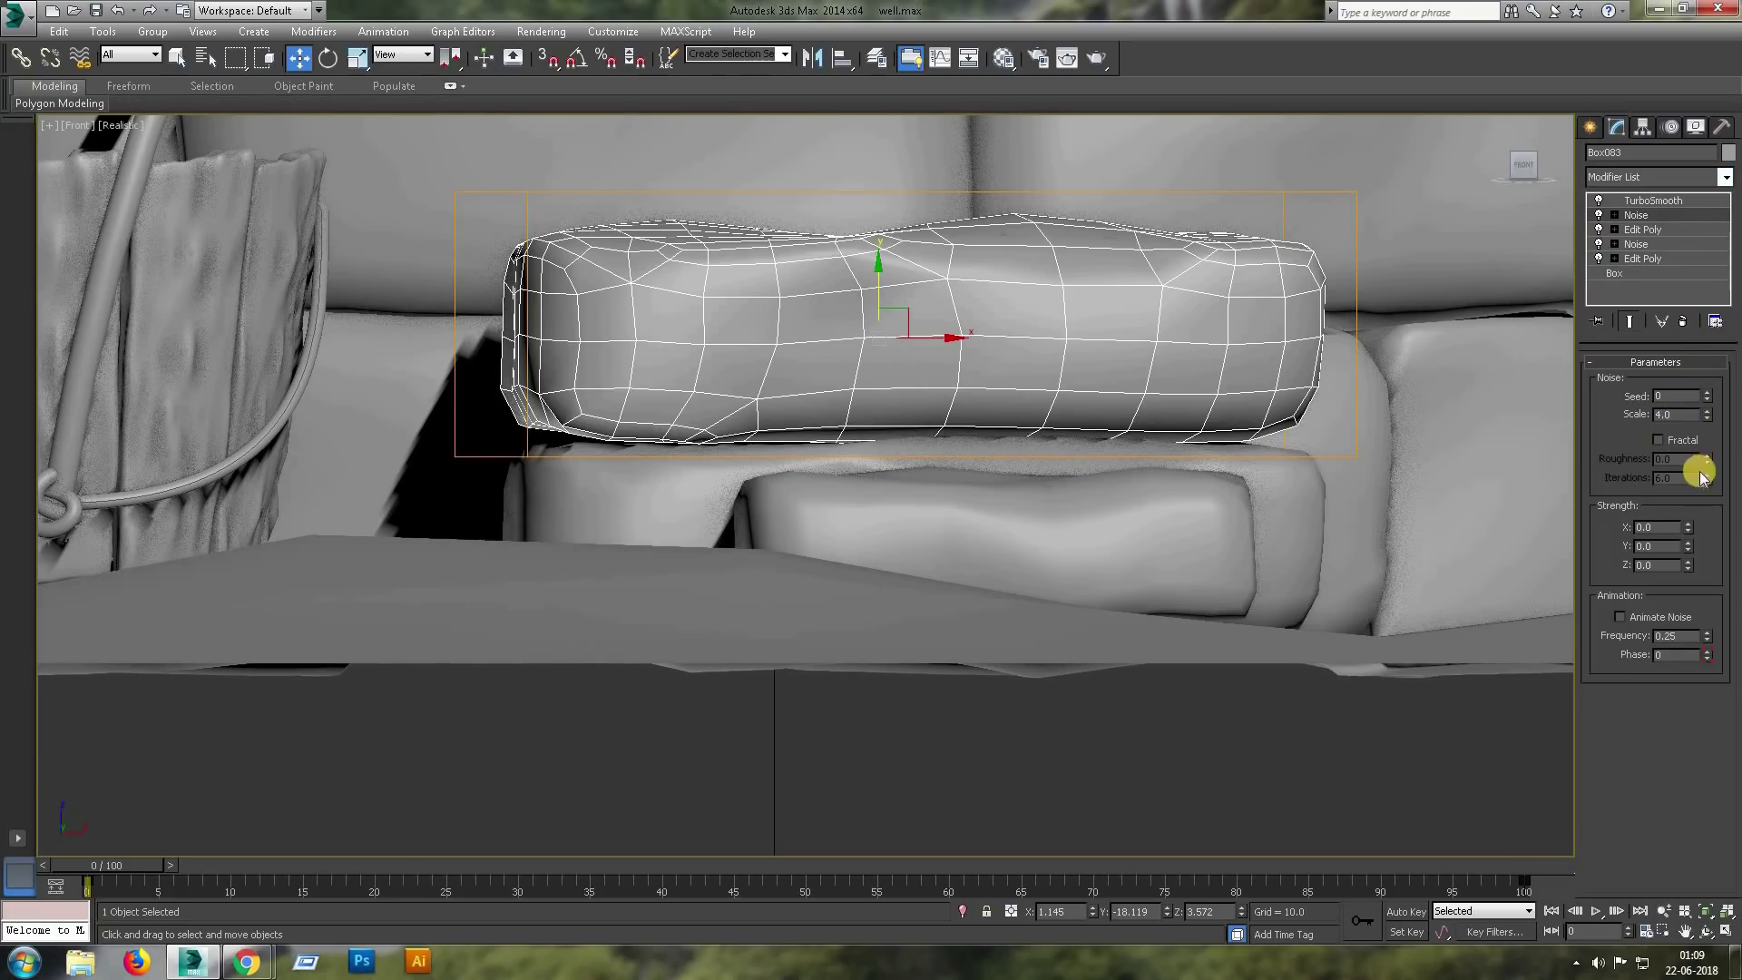
pyautogui.click(1660, 565)
pyautogui.write('1')
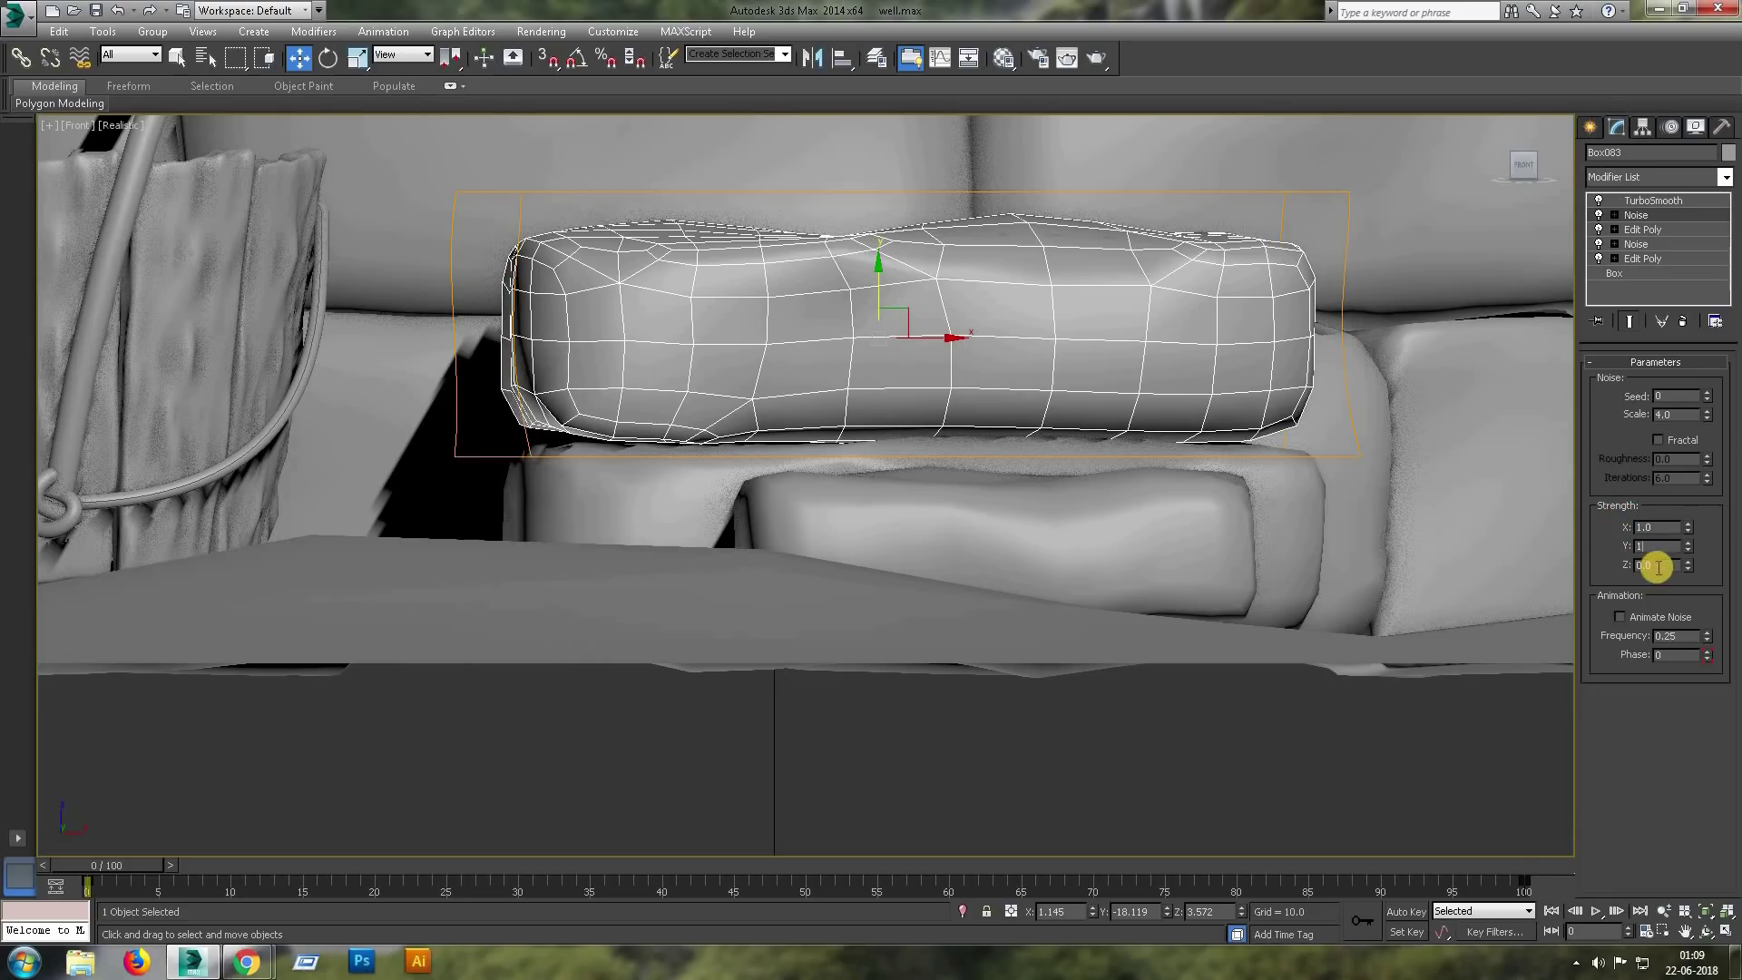
pyautogui.press('Return')
pyautogui.click(1670, 528)
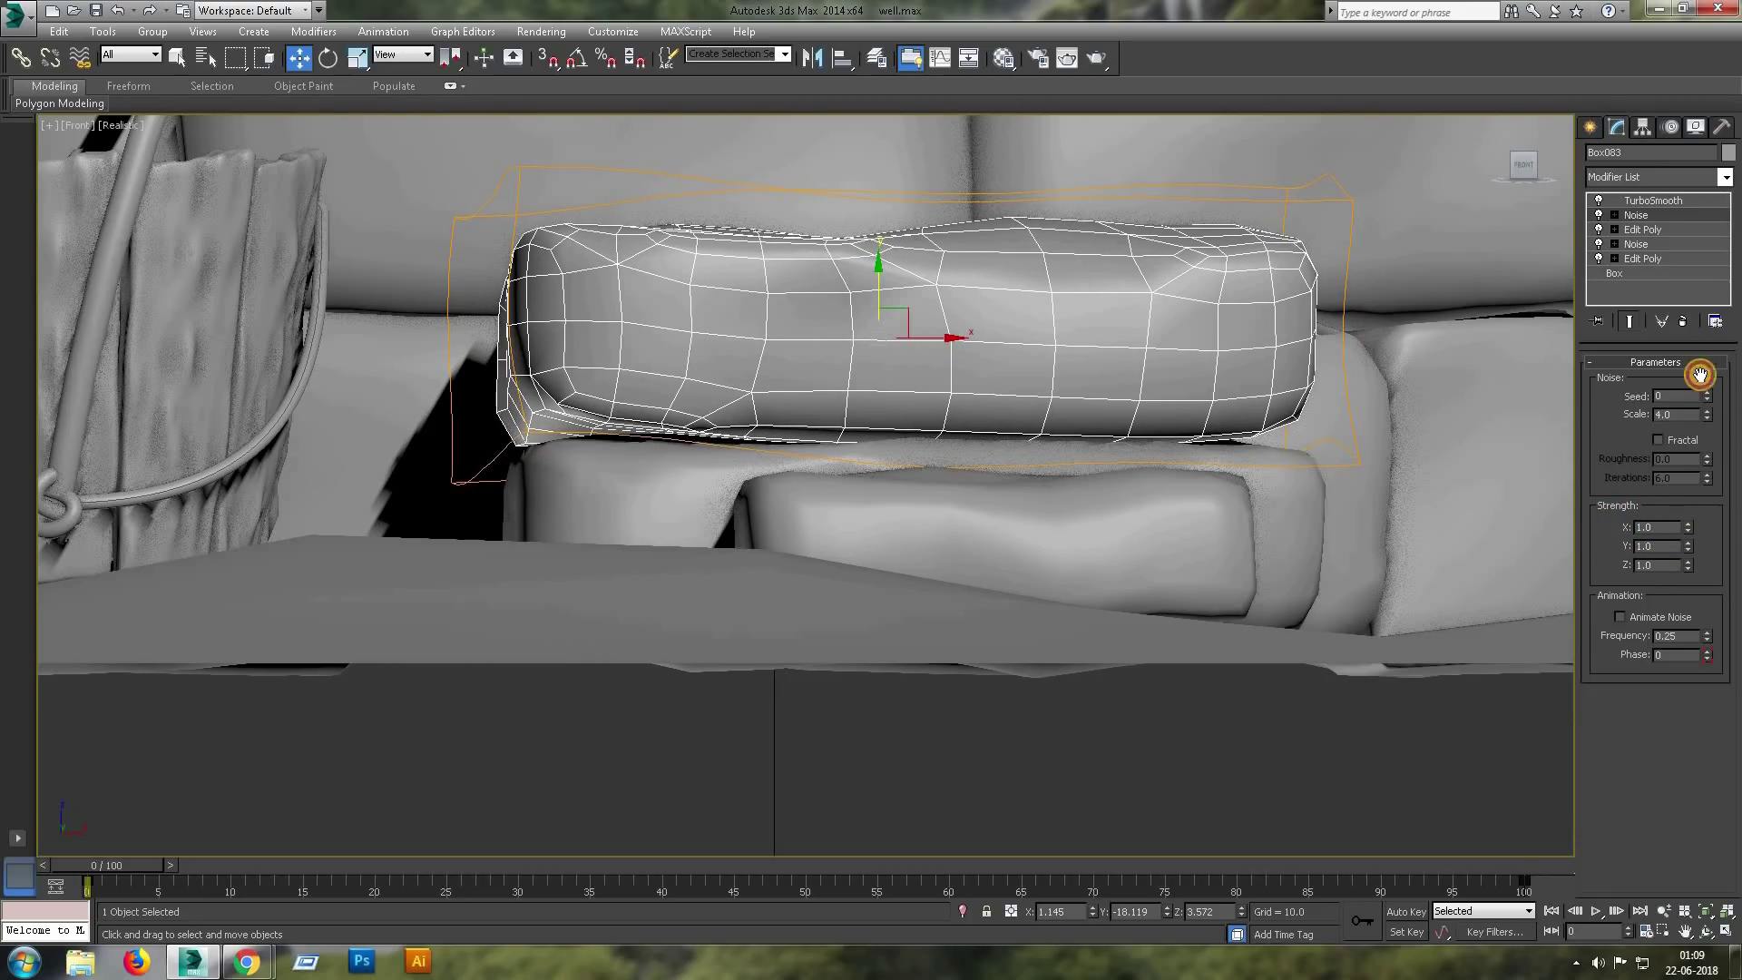
pyautogui.moveTo(1701, 367); pyautogui.dragTo(1698, 341)
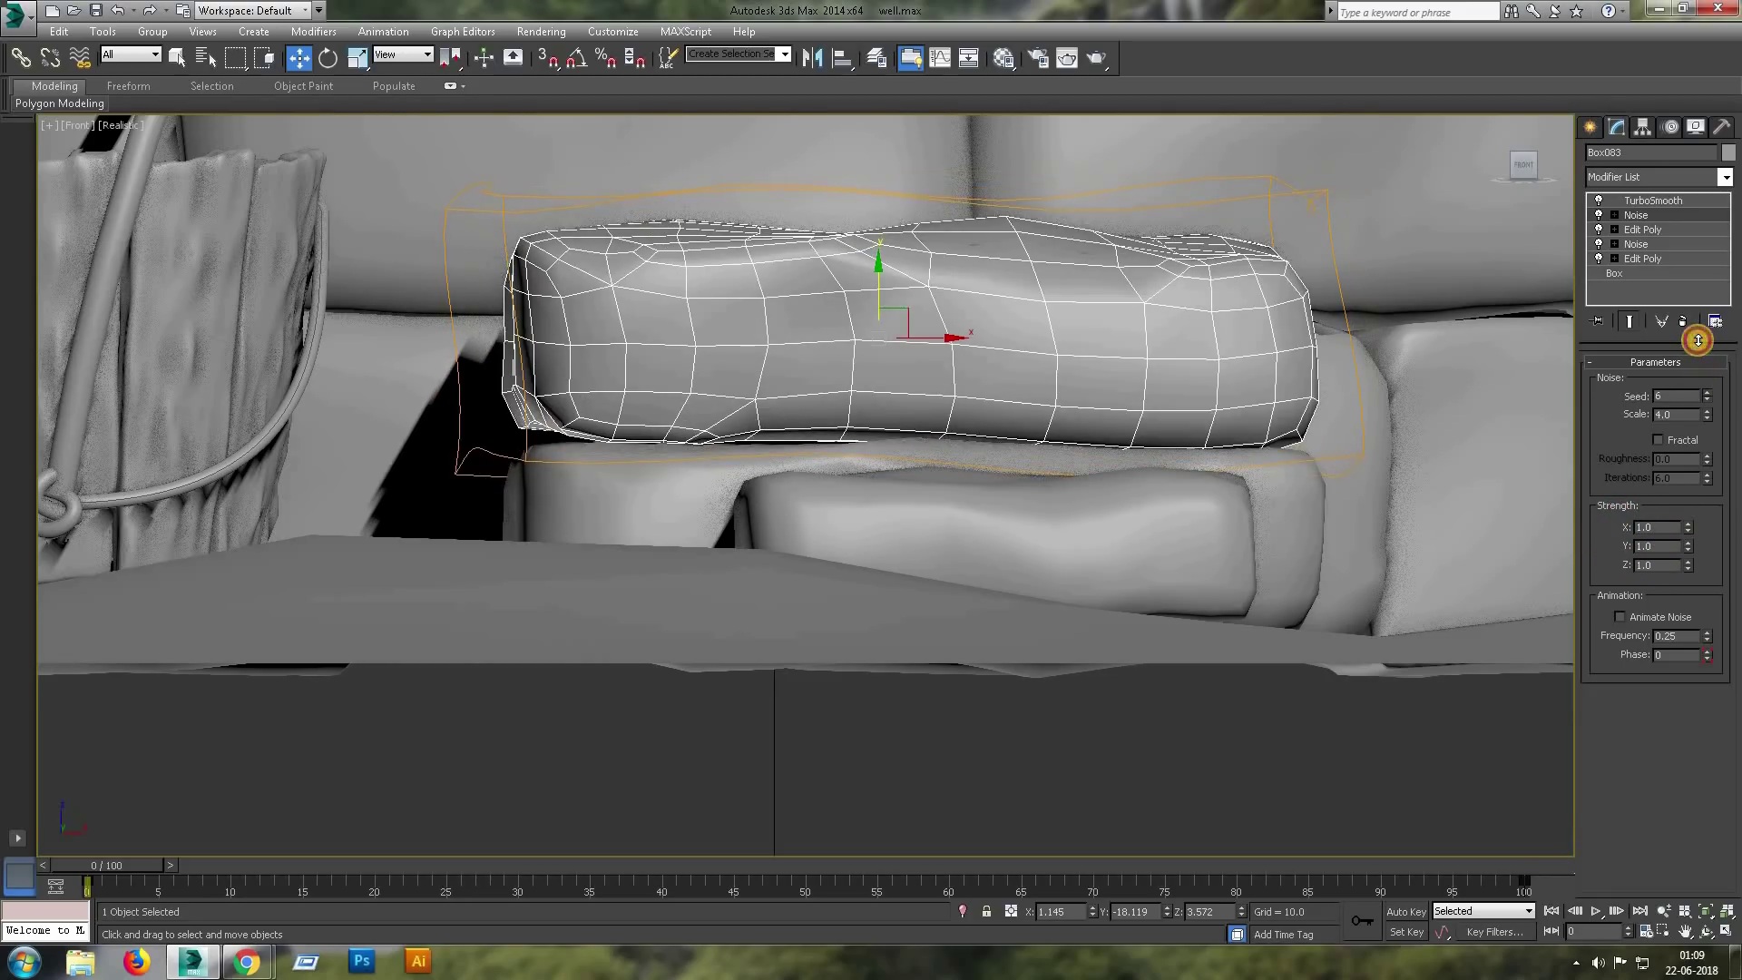
# Shrink the stone uniformly and flip it 180° around its X axis.
pyautogui.press('r')
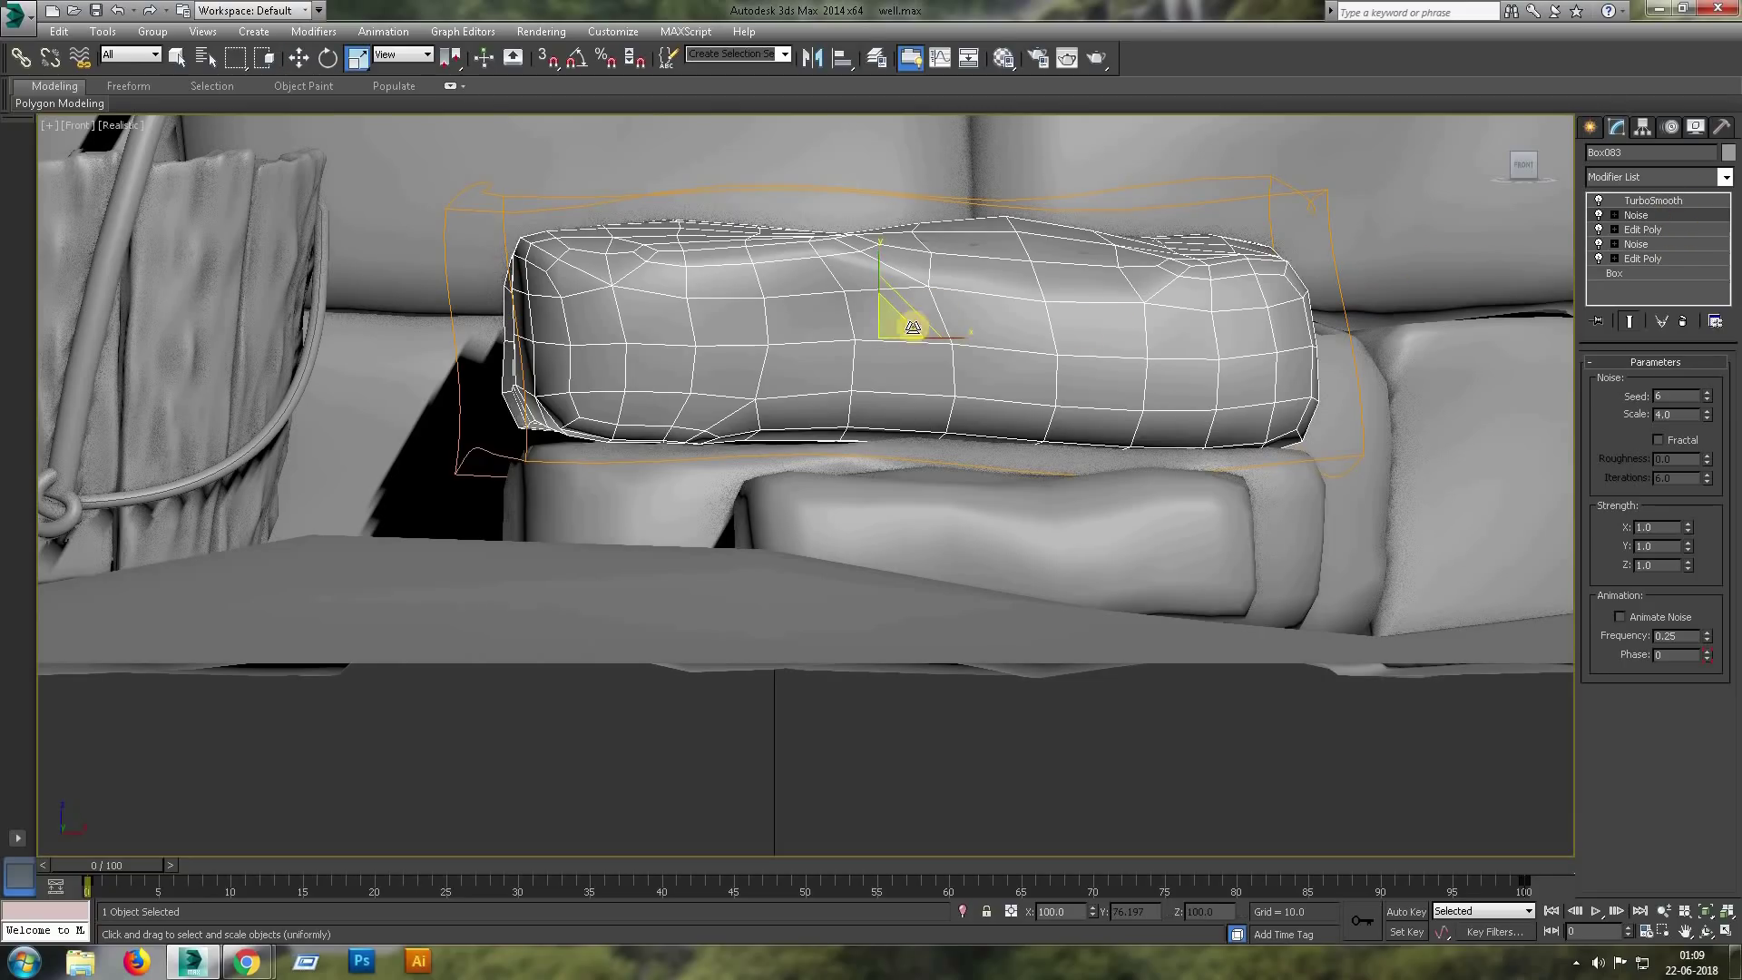
pyautogui.moveTo(906, 328); pyautogui.dragTo(826, 366)
pyautogui.press('w')
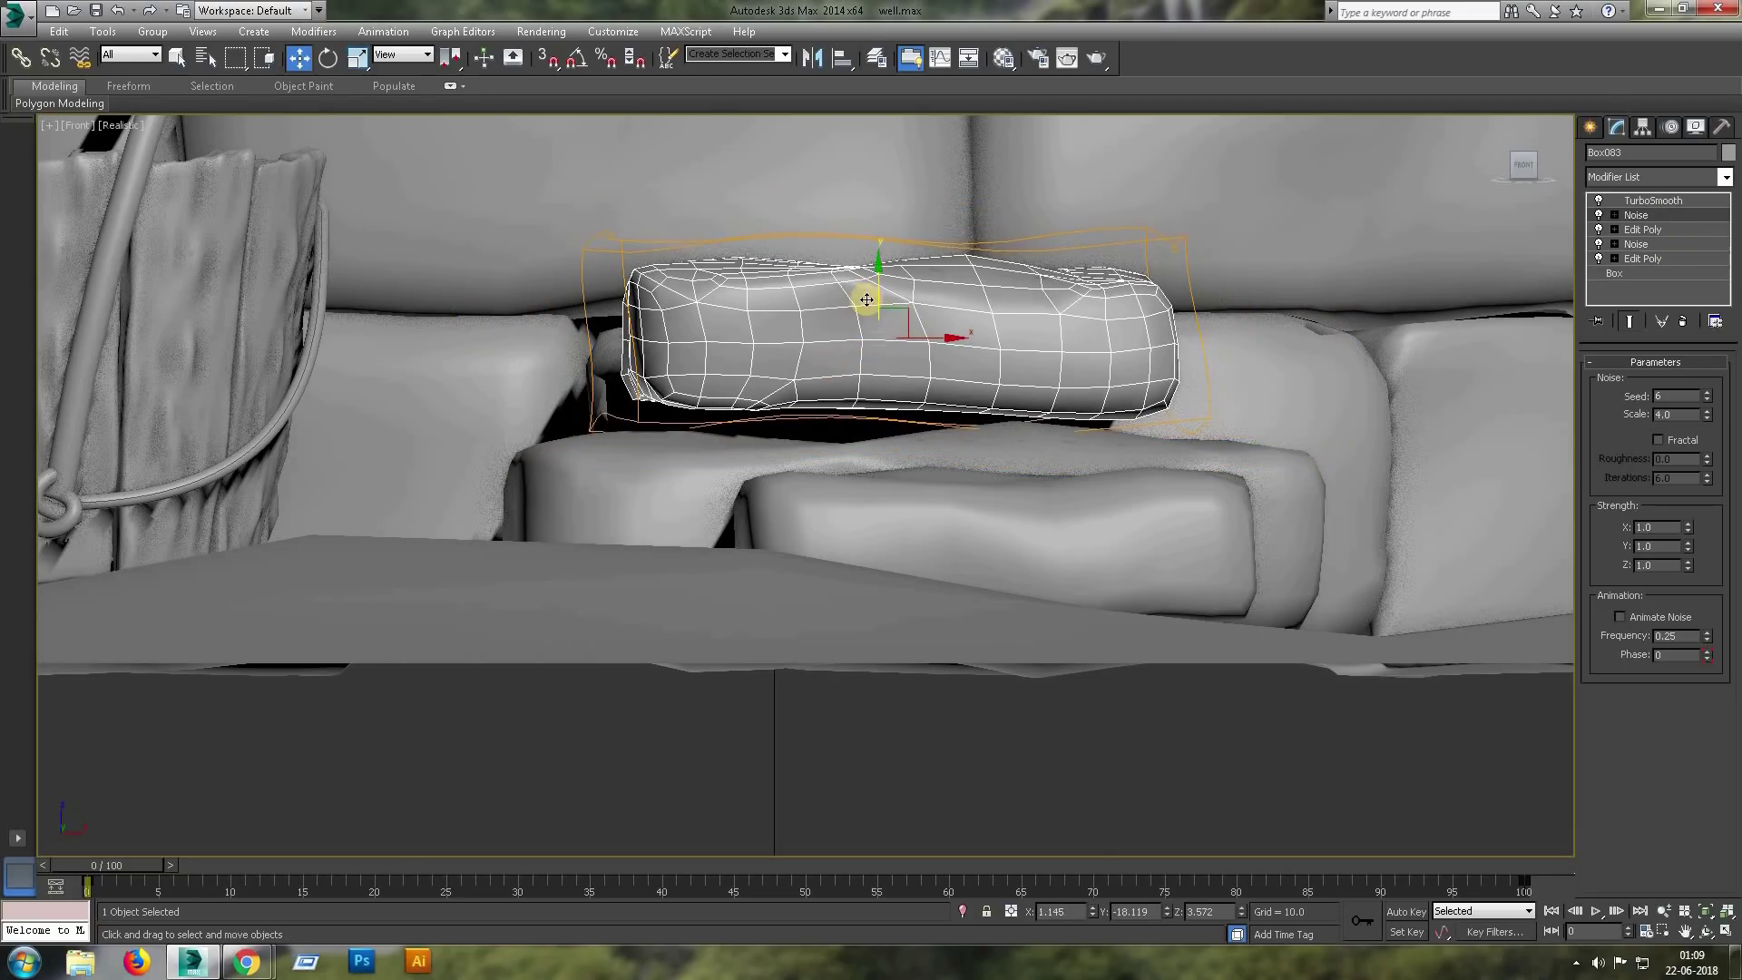
pyautogui.press('e')
pyautogui.moveTo(896, 401)
pyautogui.mouseDown()
pyautogui.moveTo(978, 627)
pyautogui.moveTo(911, 400)
pyautogui.moveTo(1167, 409)
pyautogui.mouseUp()
# Move the stone down into place in a wireframe Top view and begin rescaling it.
pyautogui.hotkey('alt', 'w')
pyautogui.click(1100, 689)
pyautogui.hotkey('alt', 'w')
pyautogui.scroll(-5, 774, 475)
pyautogui.press('t')
pyautogui.press('w')
pyautogui.moveTo(872, 291)
pyautogui.mouseDown()
pyautogui.moveTo(874, 527)
pyautogui.moveTo(876, 497)
pyautogui.moveTo(829, 552)
pyautogui.mouseUp()
pyautogui.press('e')
pyautogui.press('r')
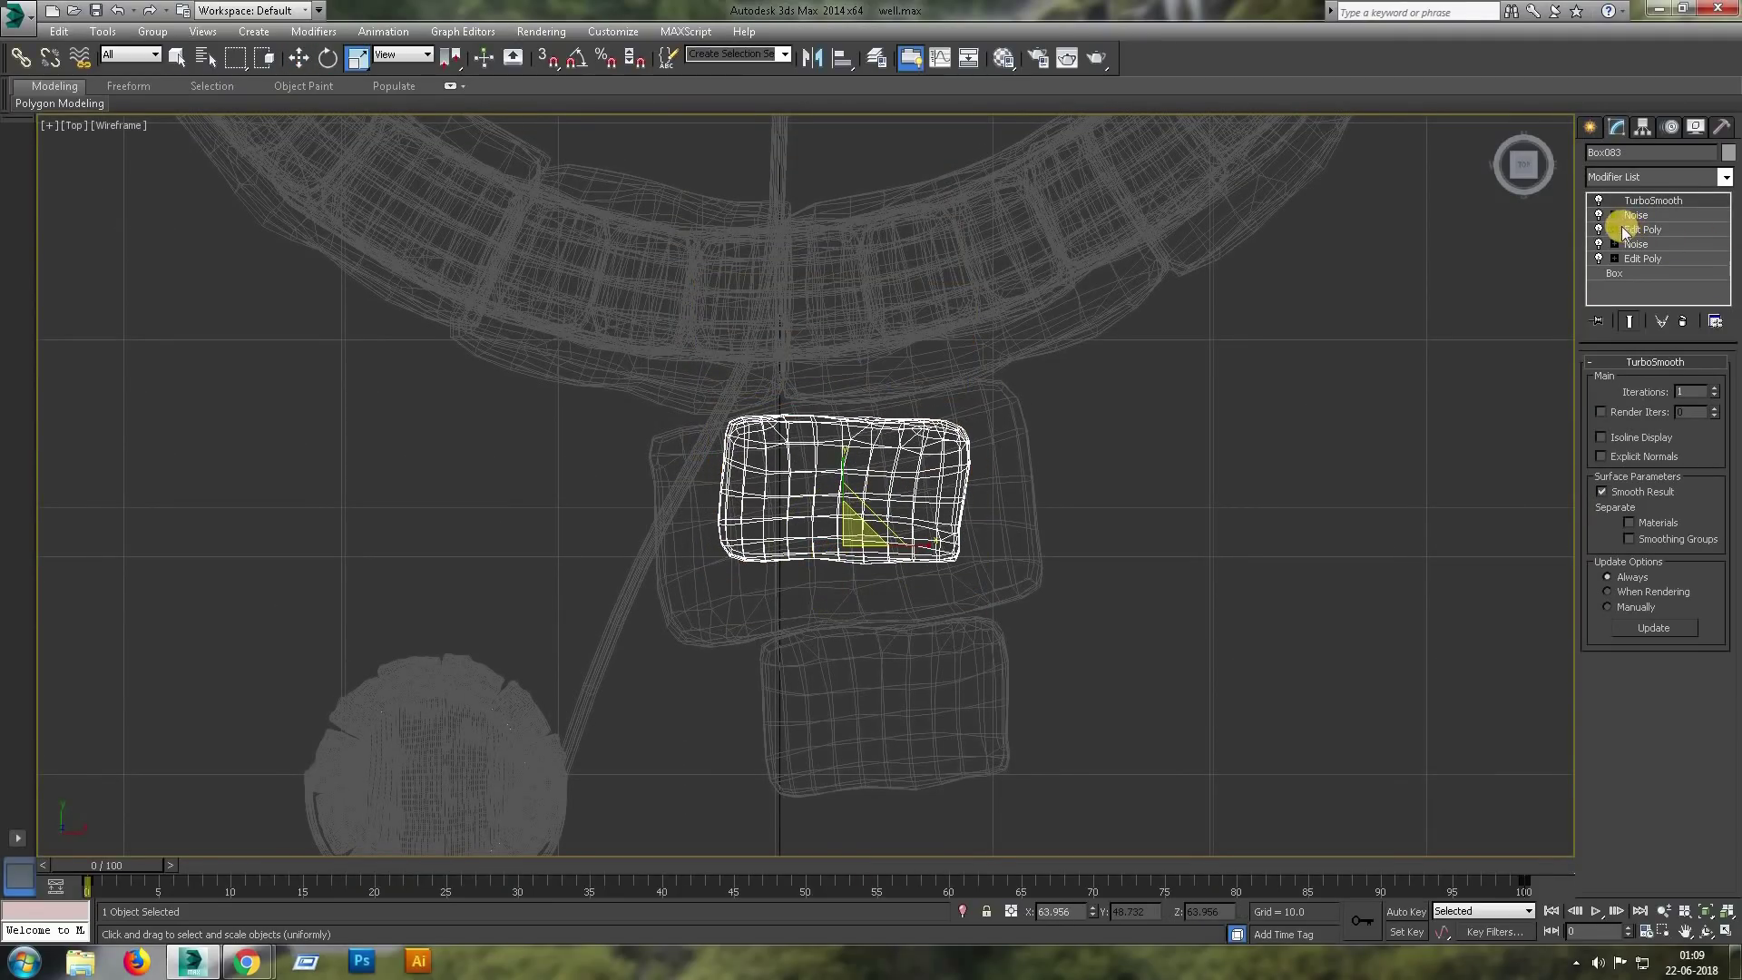
# Add an Edit Poly modifier above the stone's Noise and work at edge level.
pyautogui.click(1636, 215)
pyautogui.click(1725, 177)
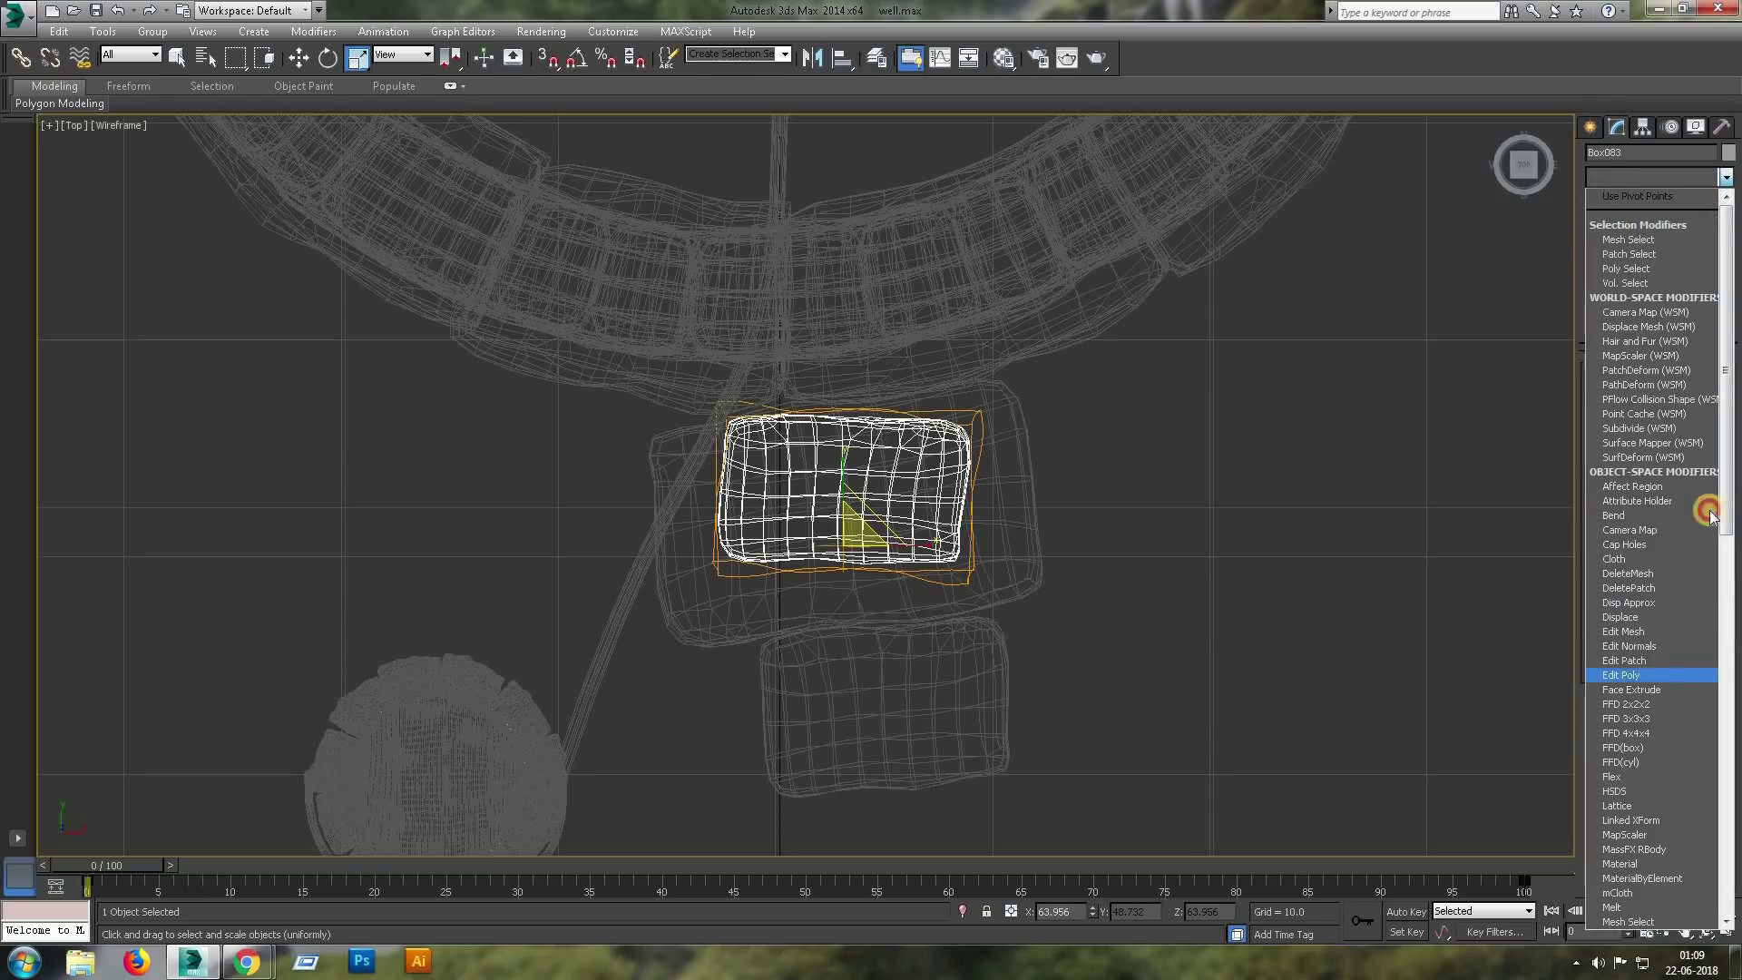
pyautogui.press('Return')
pyautogui.press('2')
pyautogui.scroll(5, 726, 499)
pyautogui.press('F3')
# Chamfer the stone's left and right side edges by 0.113.
pyautogui.click(762, 353)
pyautogui.click(1599, 199)
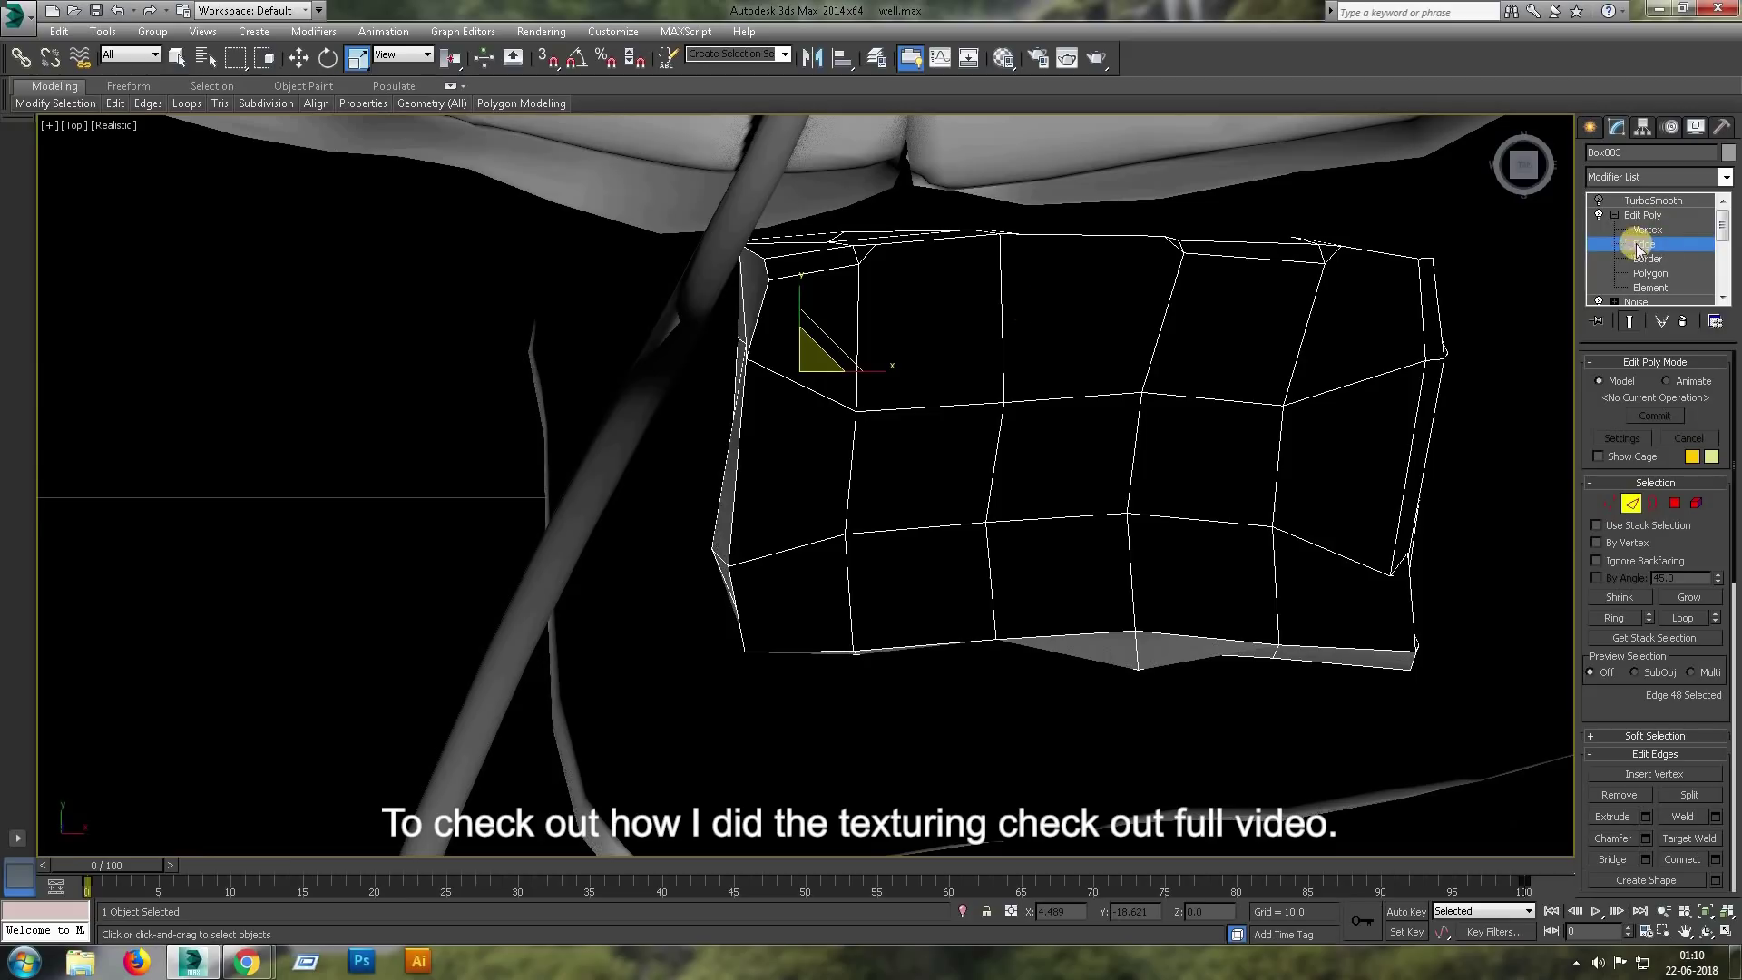
pyautogui.click(760, 301)
pyautogui.keyDown('ctrl'); pyautogui.click(736, 509); pyautogui.keyUp('ctrl')
pyautogui.keyDown('ctrl'); pyautogui.click(728, 599); pyautogui.keyUp('ctrl')
pyautogui.click(1645, 838)
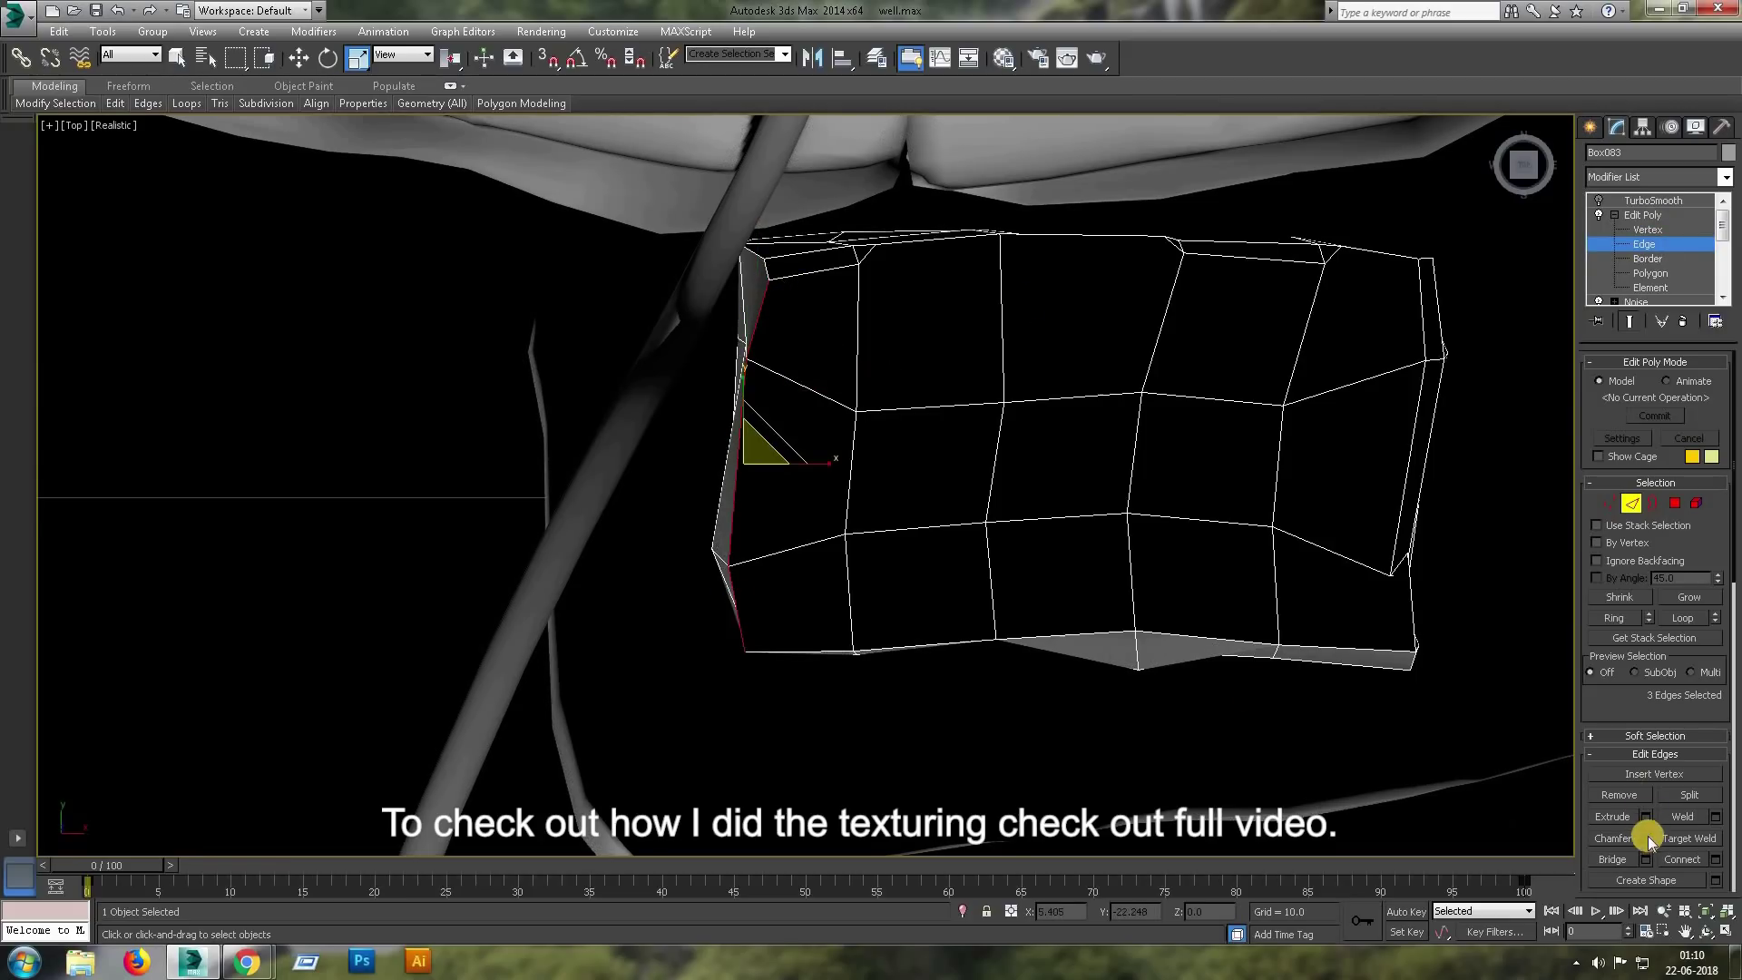
pyautogui.moveTo(815, 501); pyautogui.dragTo(820, 611)
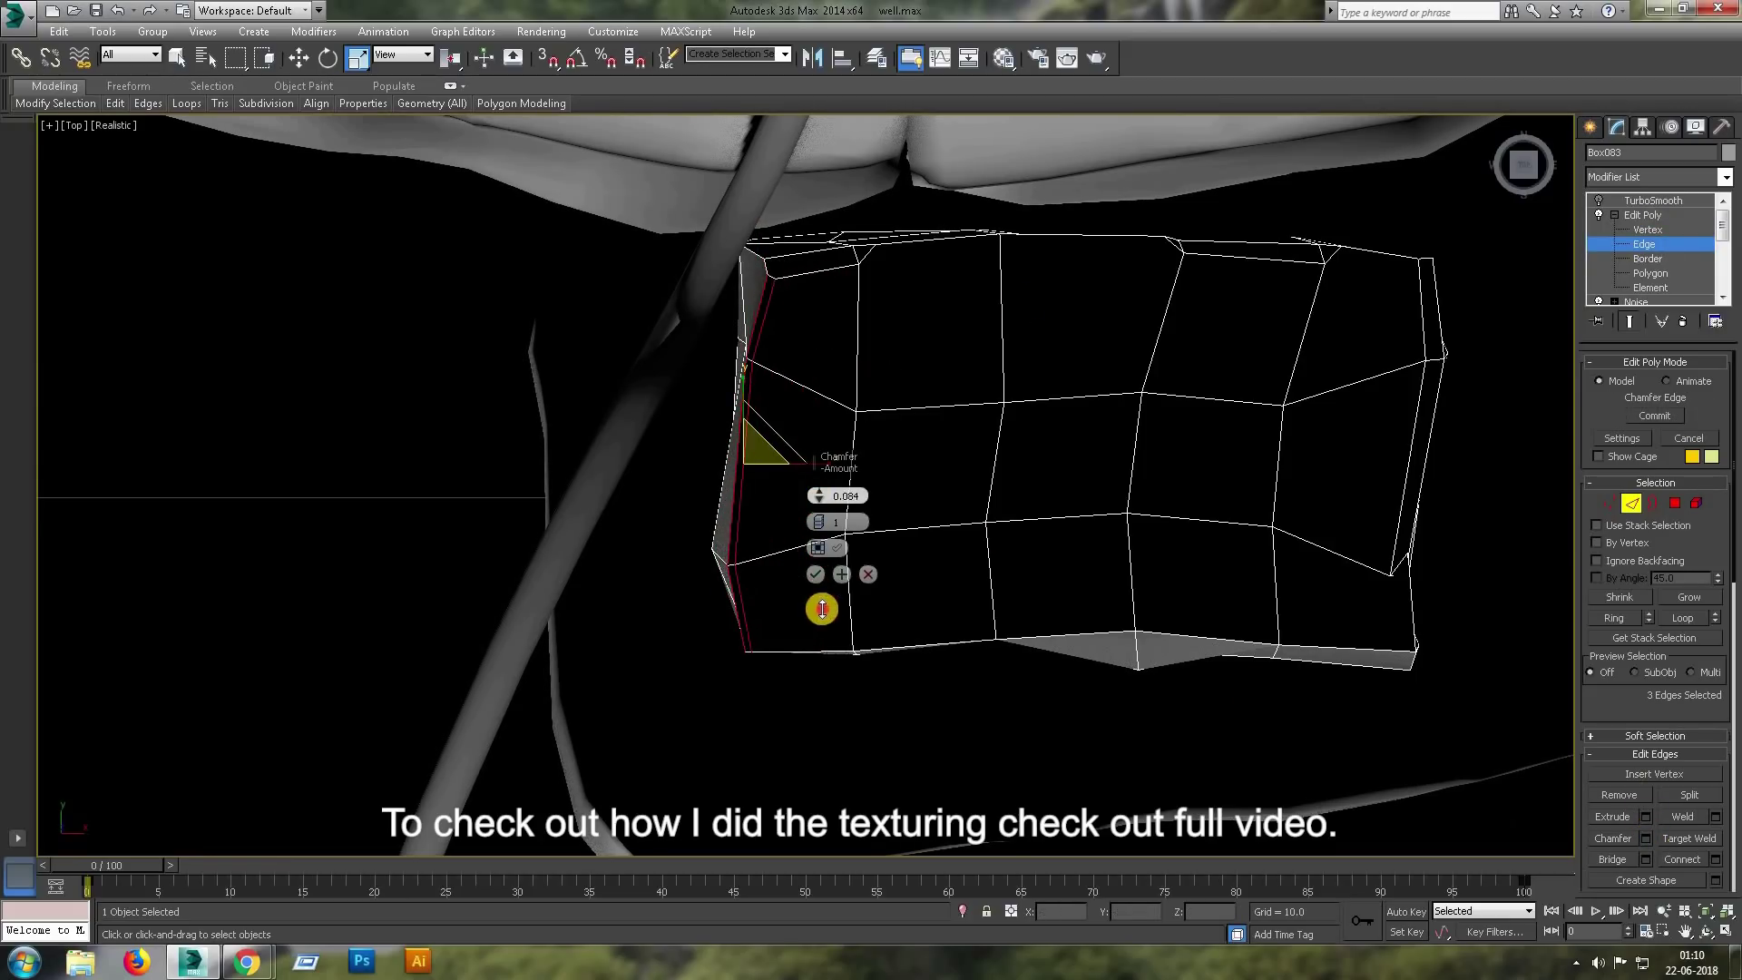
pyautogui.keyDown('ctrl'); pyautogui.click(785, 549); pyautogui.keyUp('ctrl')
pyautogui.keyDown('ctrl'); pyautogui.click(1400, 370); pyautogui.keyUp('ctrl')
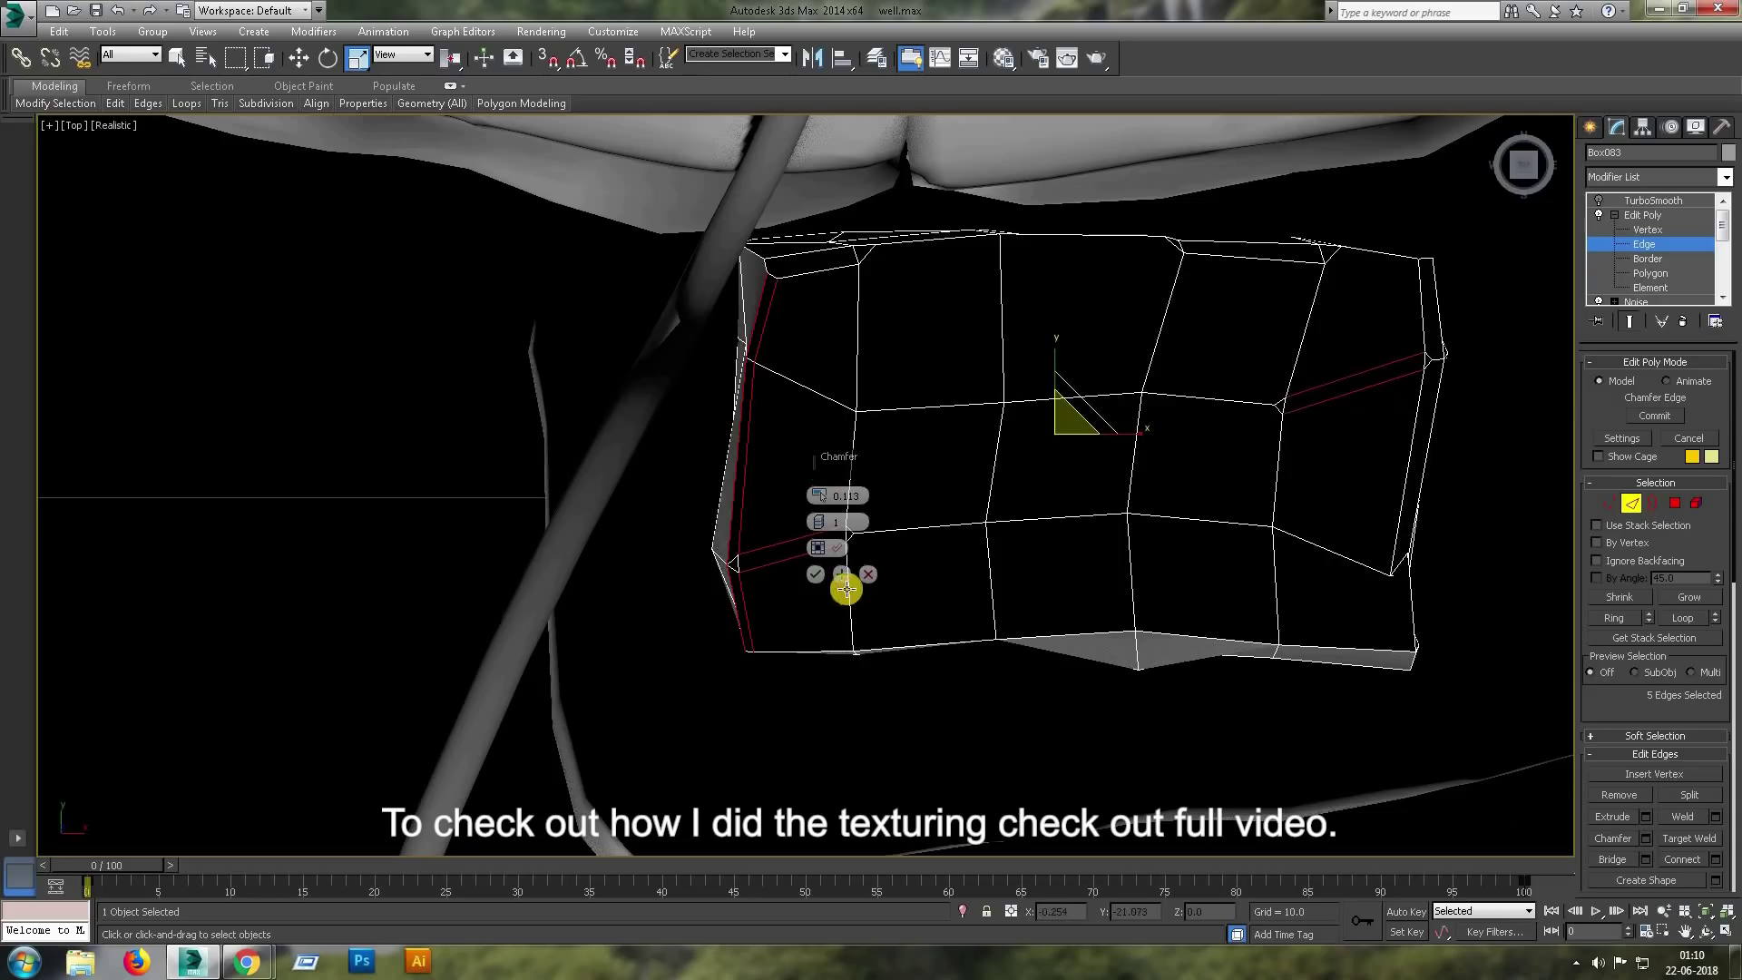
pyautogui.keyDown('ctrl'); pyautogui.click(1416, 438); pyautogui.keyUp('ctrl')
# Exit edge level, restore the four viewports and select the ground plane.
pyautogui.click(1653, 200)
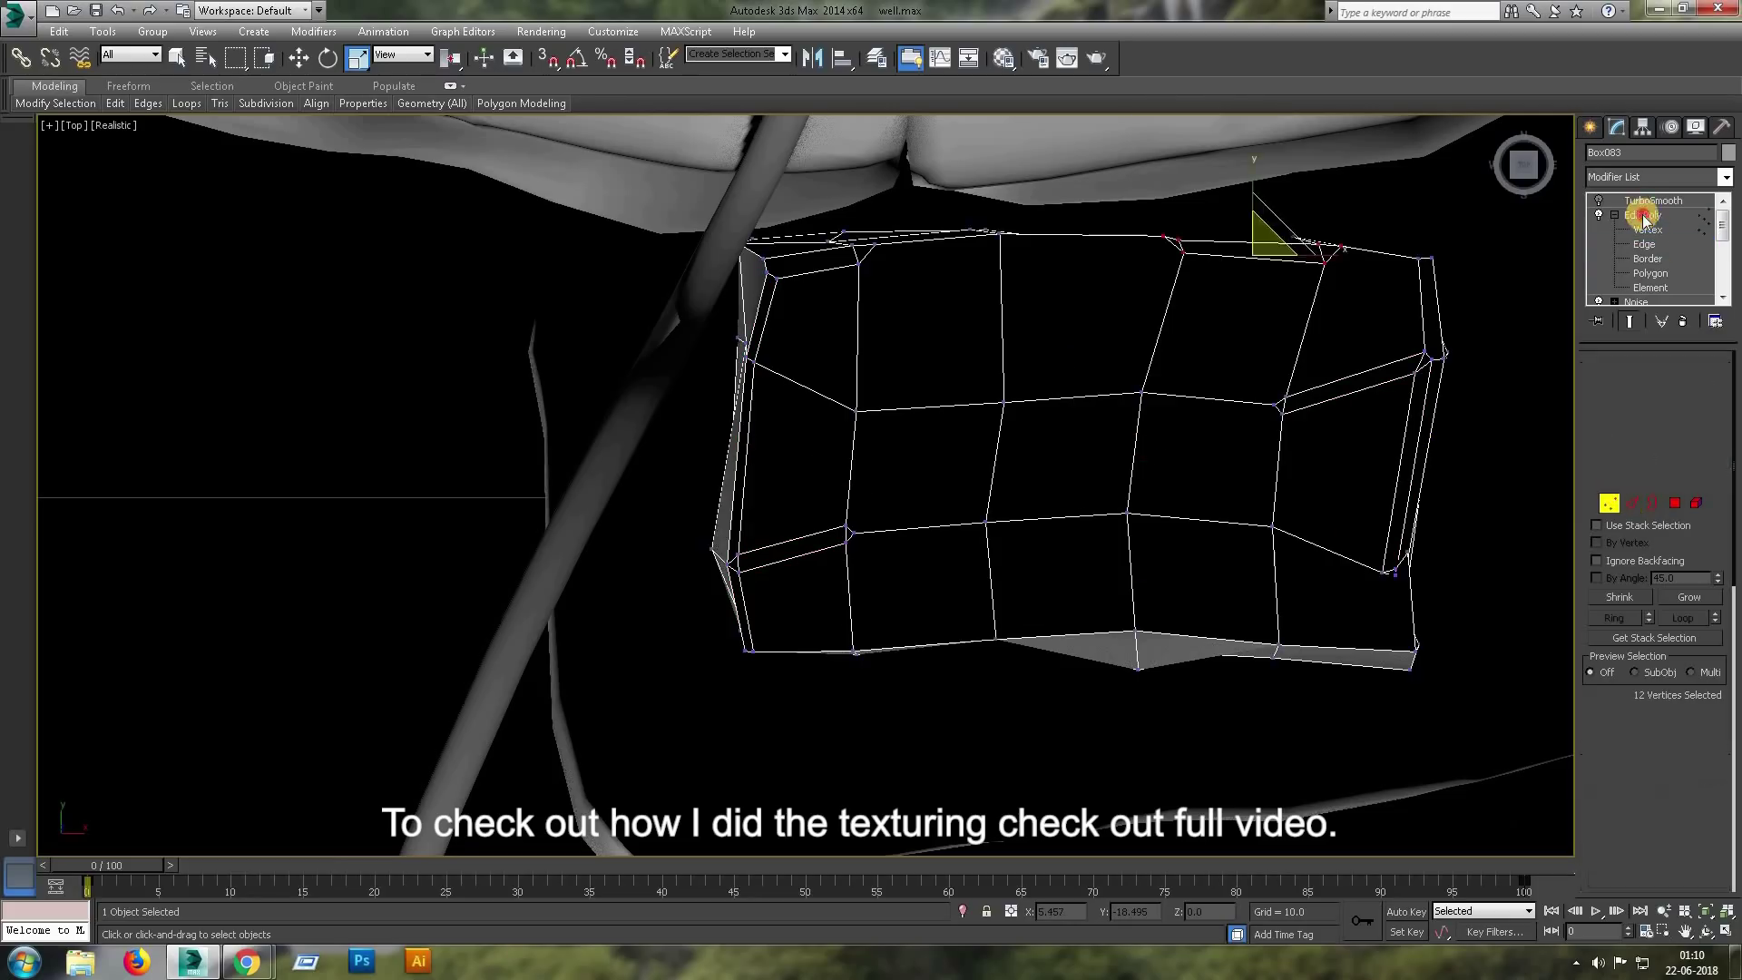
pyautogui.click(1466, 396)
pyautogui.hotkey('alt', 'w')
pyautogui.hotkey('alt', 'w')
pyautogui.click(1345, 566)
pyautogui.scroll(-5, 1345, 566)
pyautogui.scroll(-4, 1167, 732)
pyautogui.scroll(2, 1201, 645)
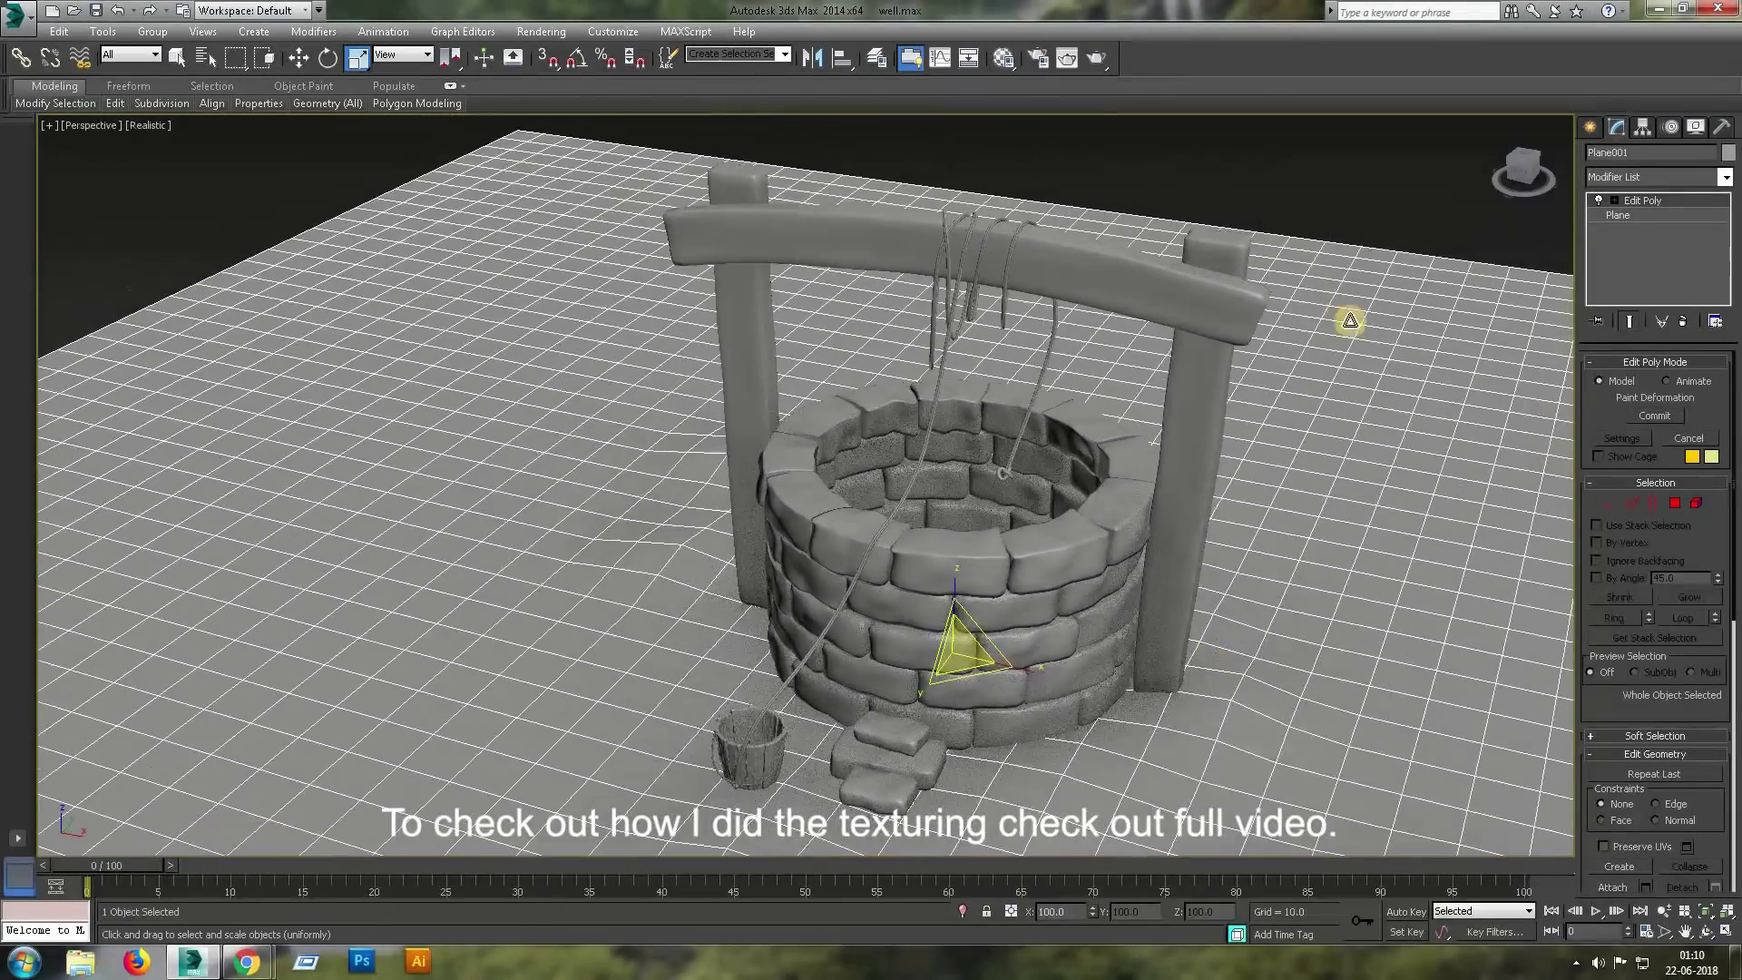
# Scale the ground plane Plane001 to about 187.7% in X and Y.
pyautogui.hotkey('ctrl', 'd')
pyautogui.moveTo(1170, 502)
pyautogui.keyDown('alt'); pyautogui.mouseDown(button='middle')
pyautogui.moveTo(1167, 482)
pyautogui.moveTo(1041, 602)
pyautogui.mouseUp(button='middle'); pyautogui.keyUp('alt')
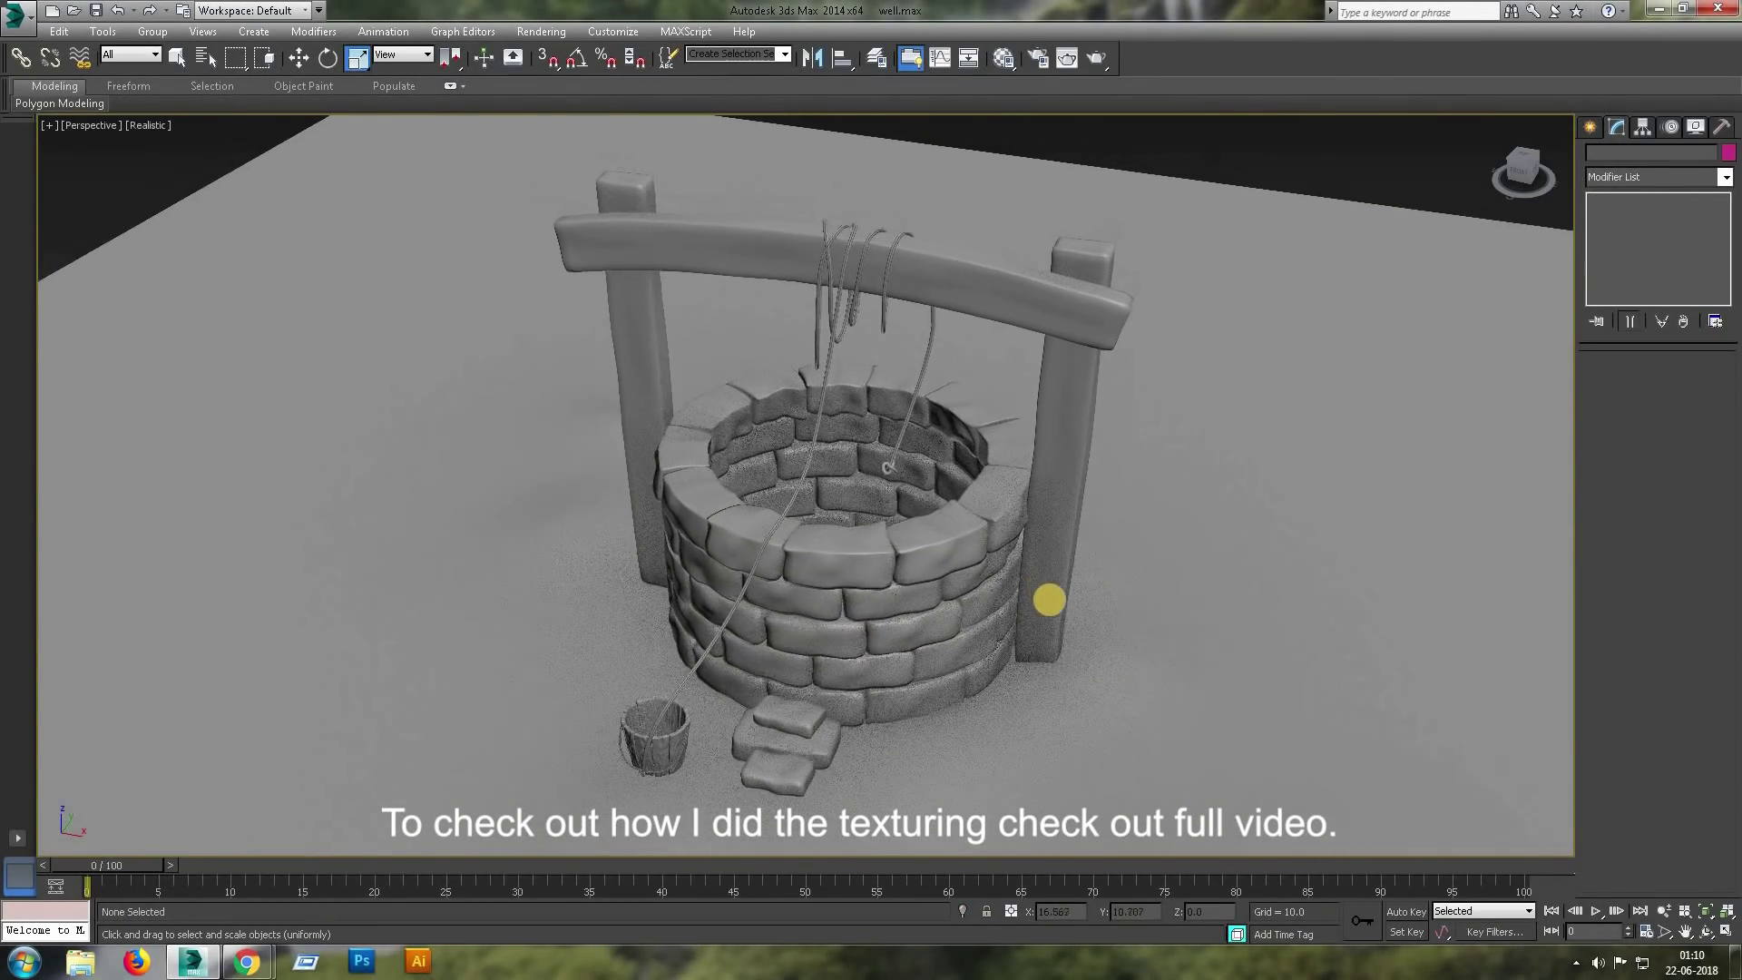
pyautogui.click(1316, 444)
pyautogui.moveTo(895, 630); pyautogui.dragTo(1003, 534)
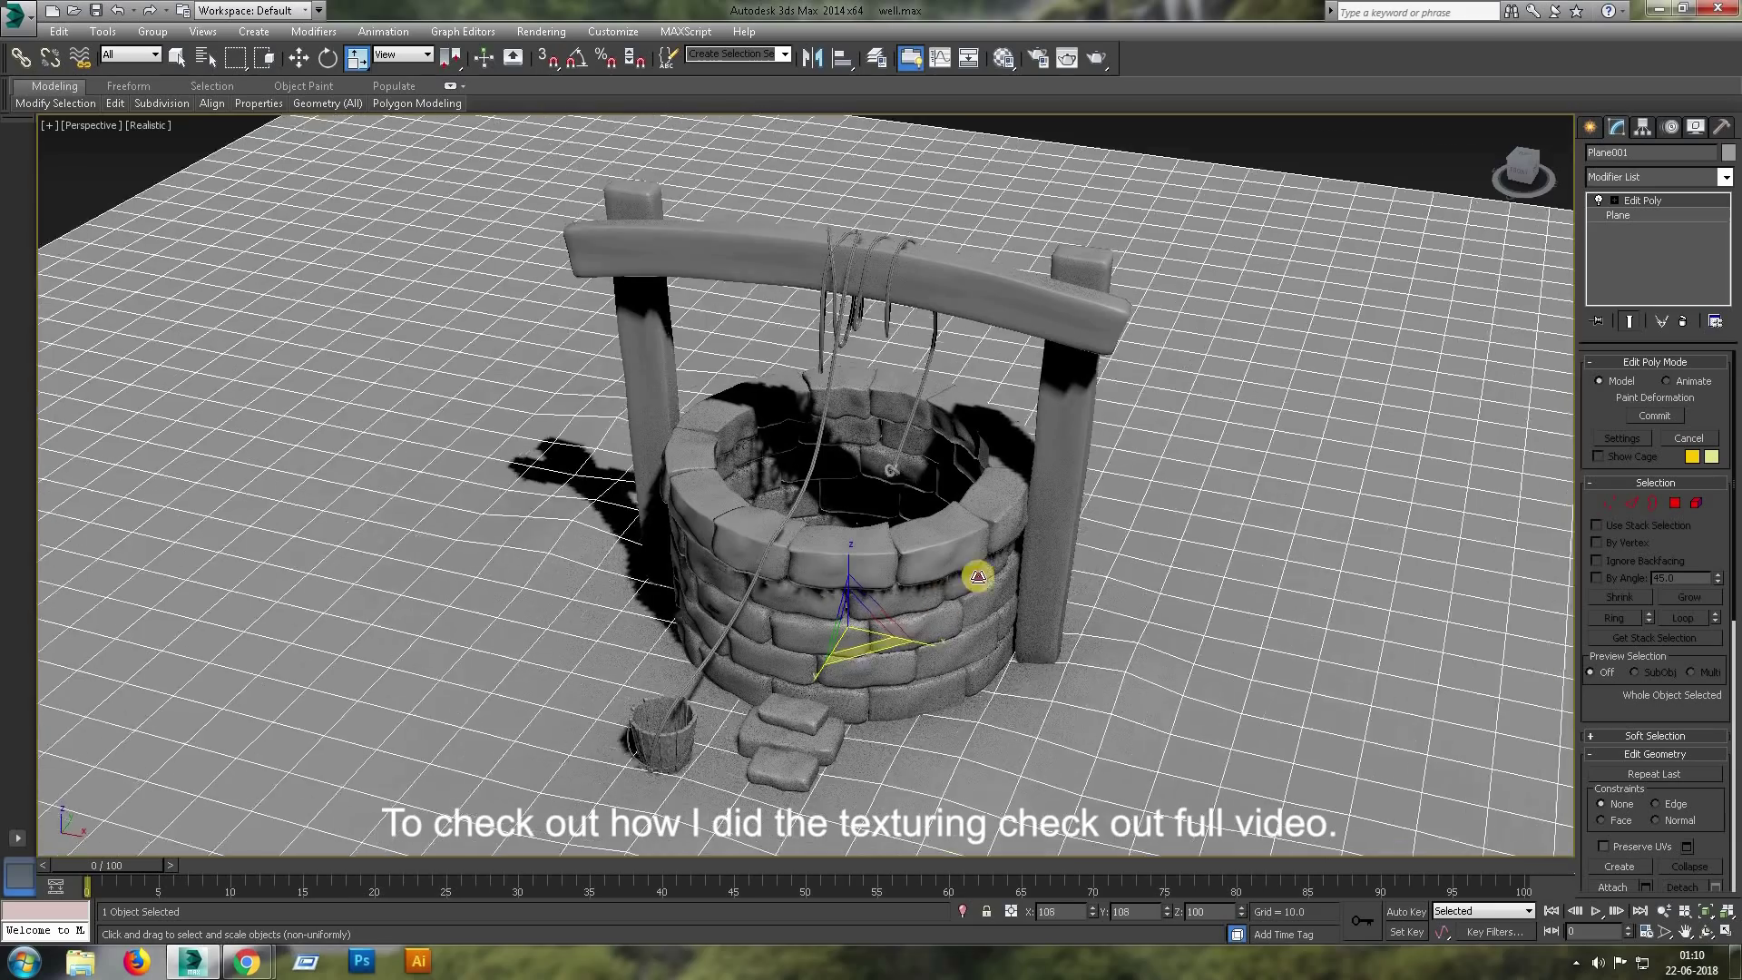
pyautogui.scroll(-3, 1002, 533)
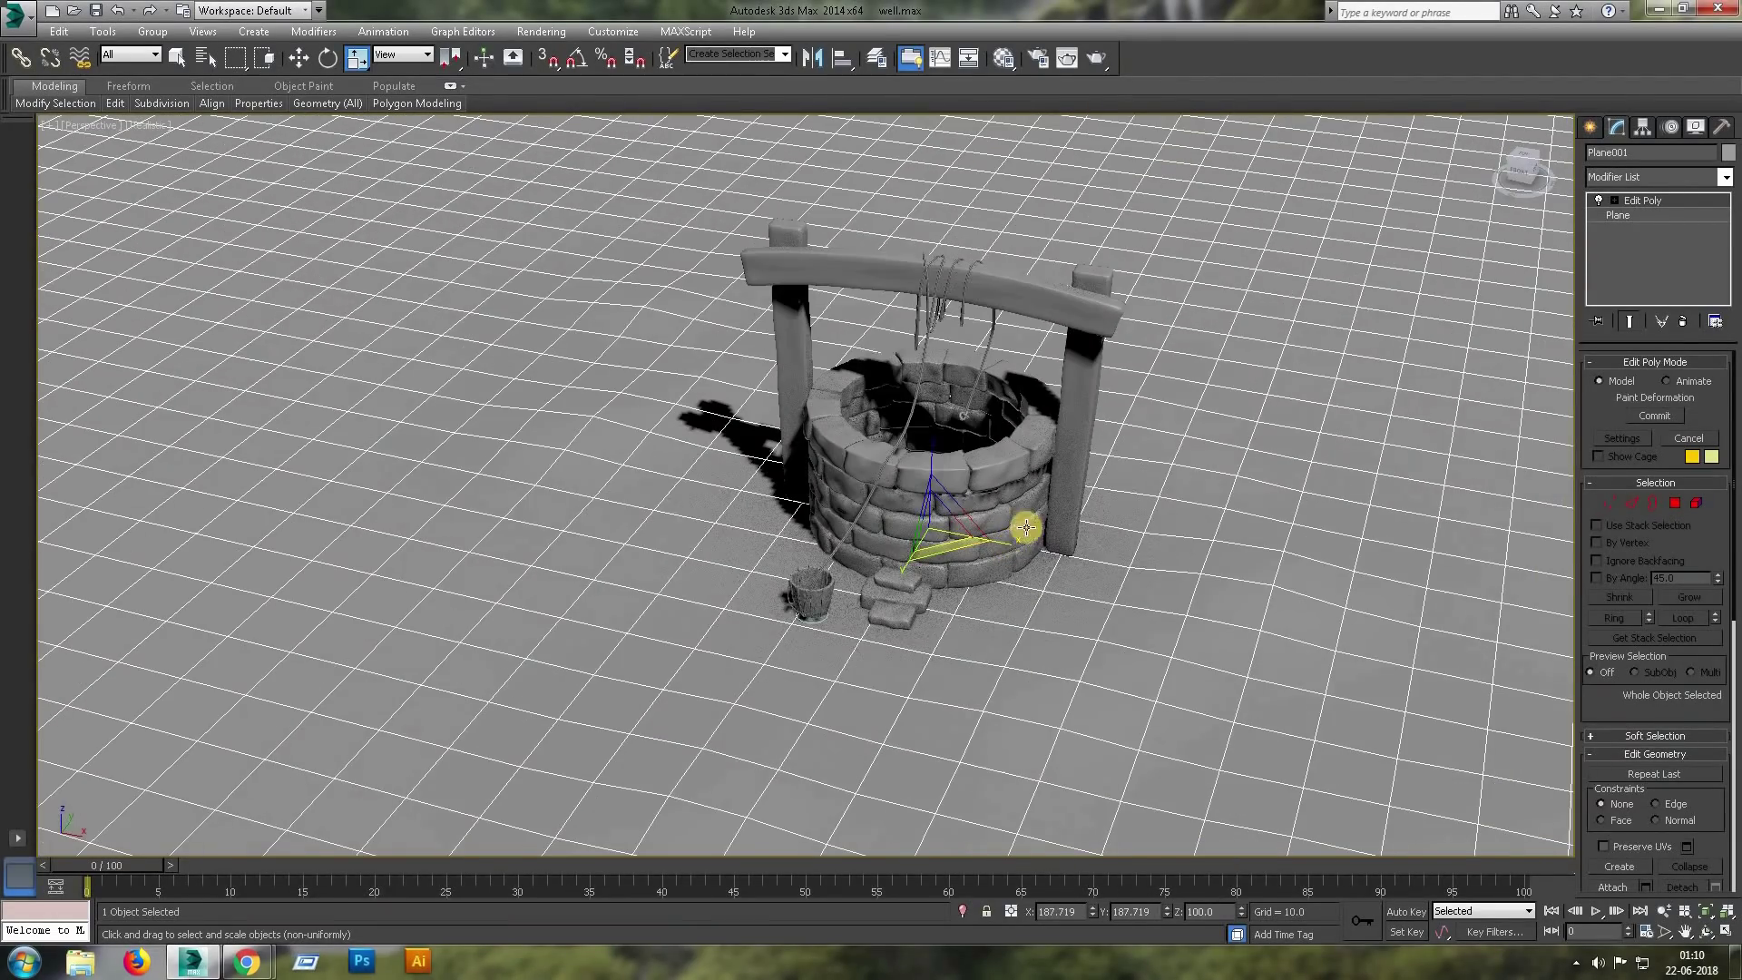
# Frame the whole scene and view it through Camera001.
pyautogui.press('Delete')
pyautogui.hotkey('ctrl', 'a')
pyautogui.press('F3')
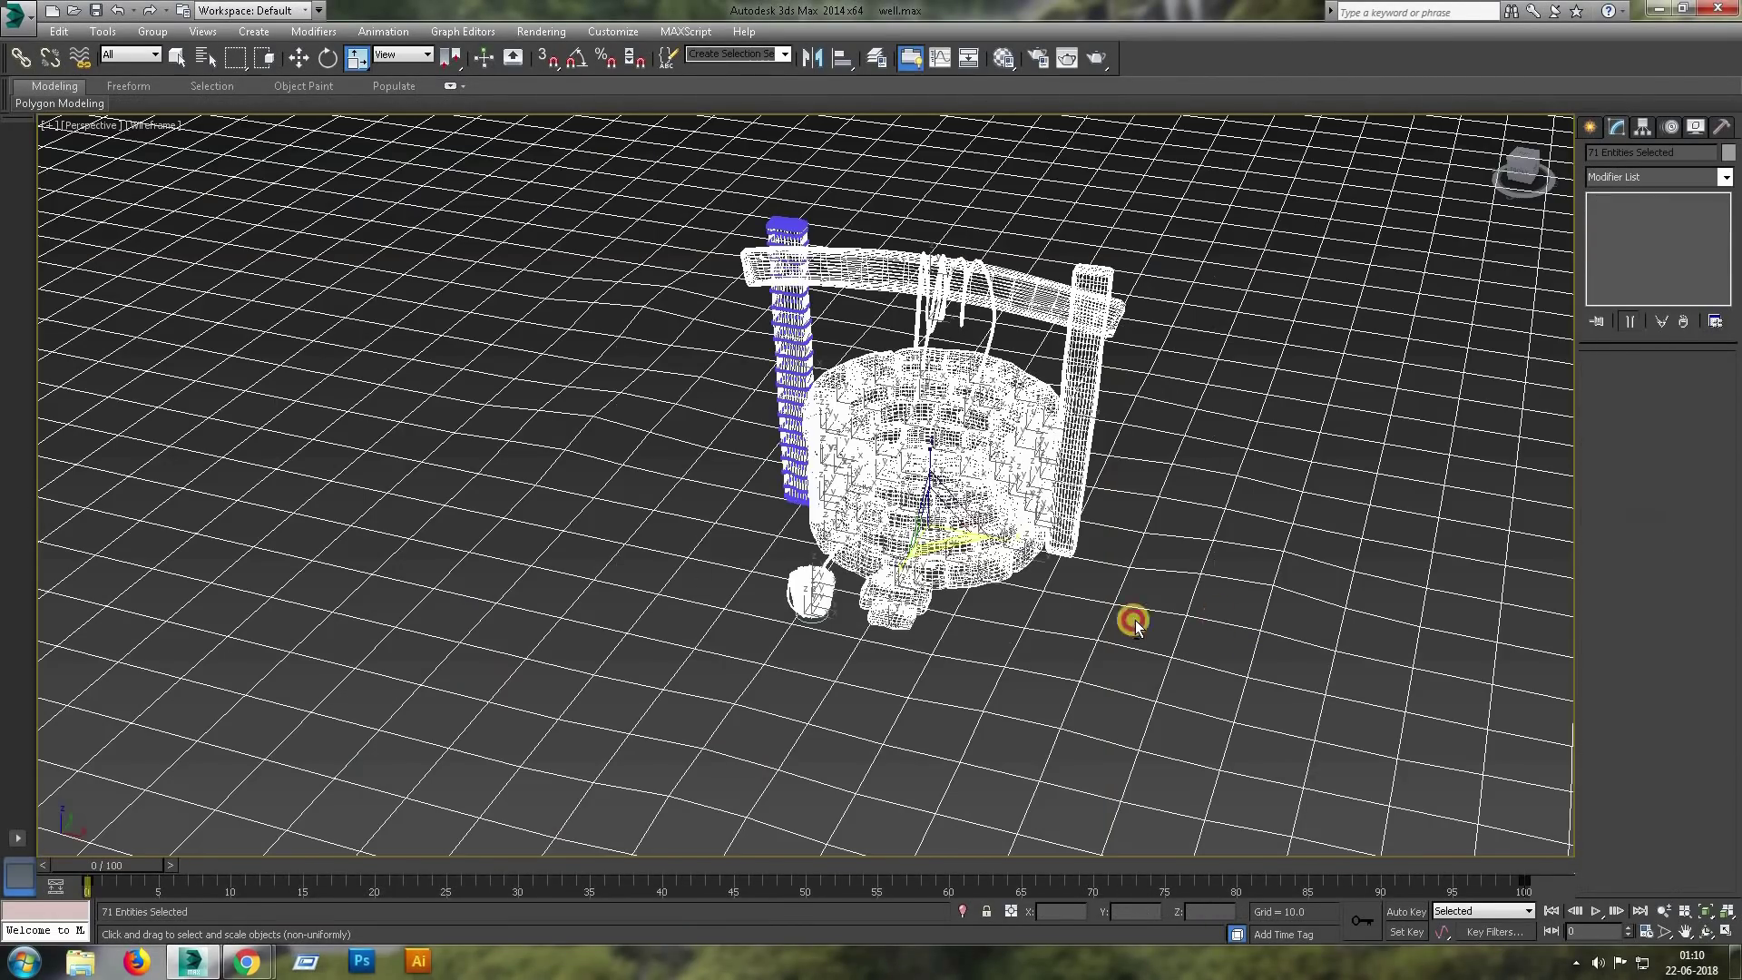
pyautogui.press('z')
pyautogui.press('F3')
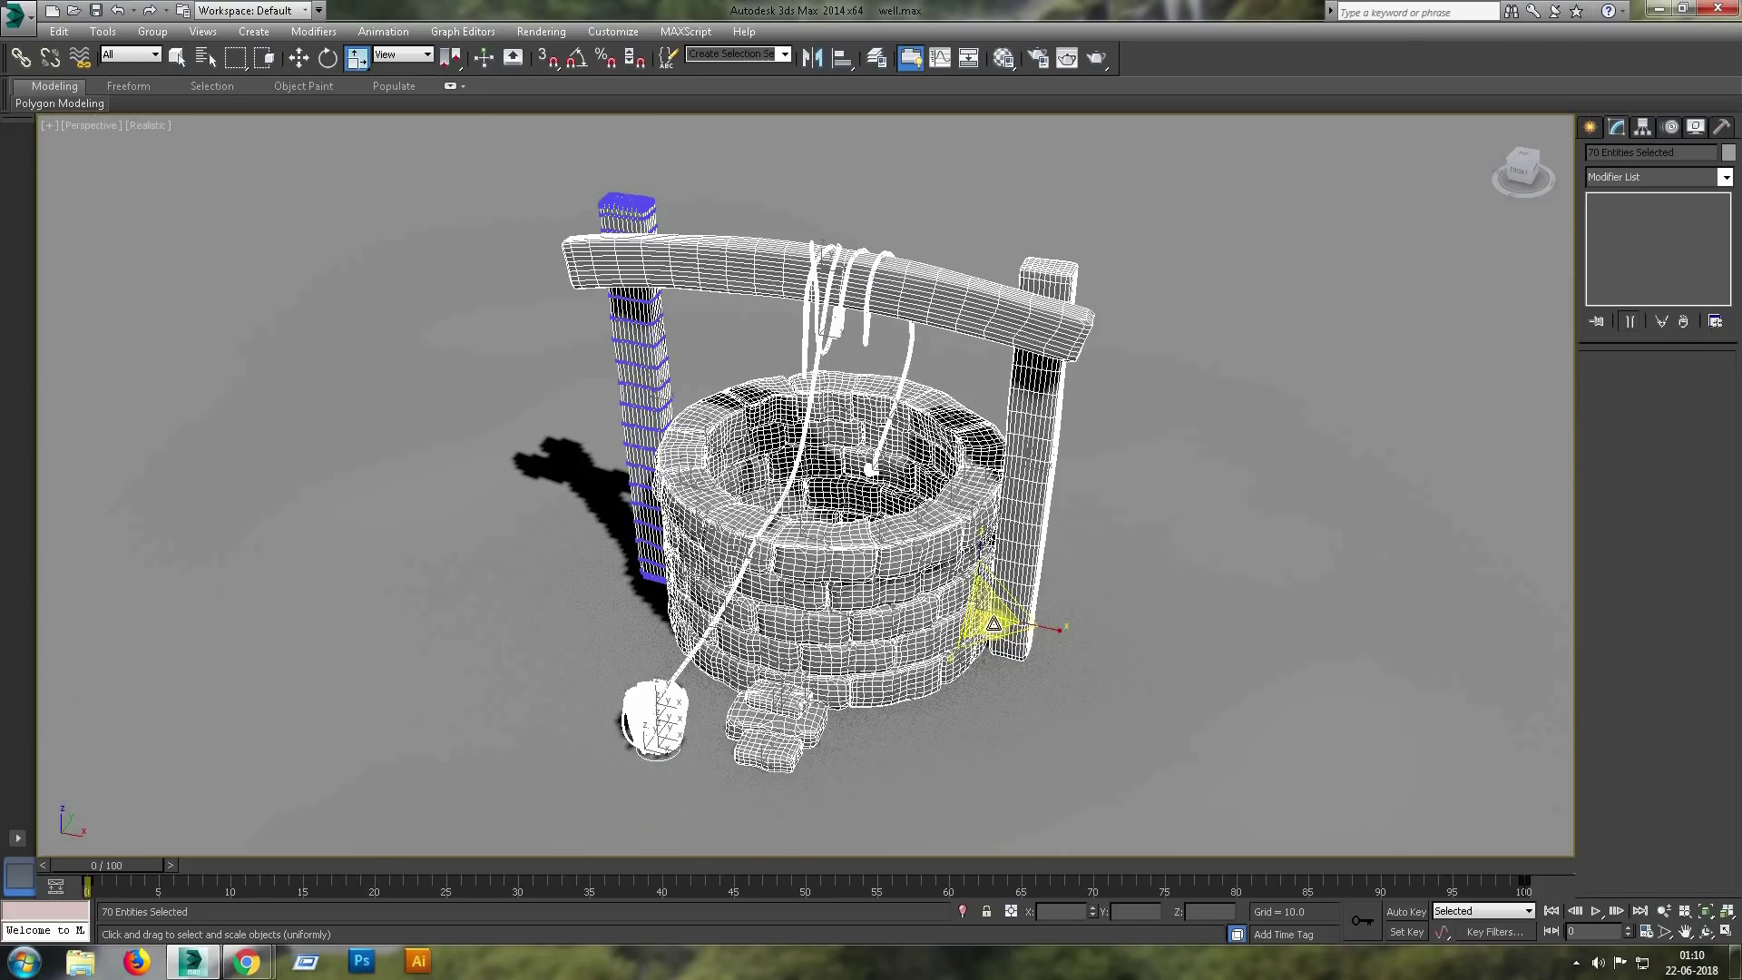
pyautogui.press('c')
# Show the Standard light types in the Create panel.
pyautogui.click(1593, 126)
pyautogui.click(1639, 156)
pyautogui.click(1700, 181)
pyautogui.click(1634, 208)
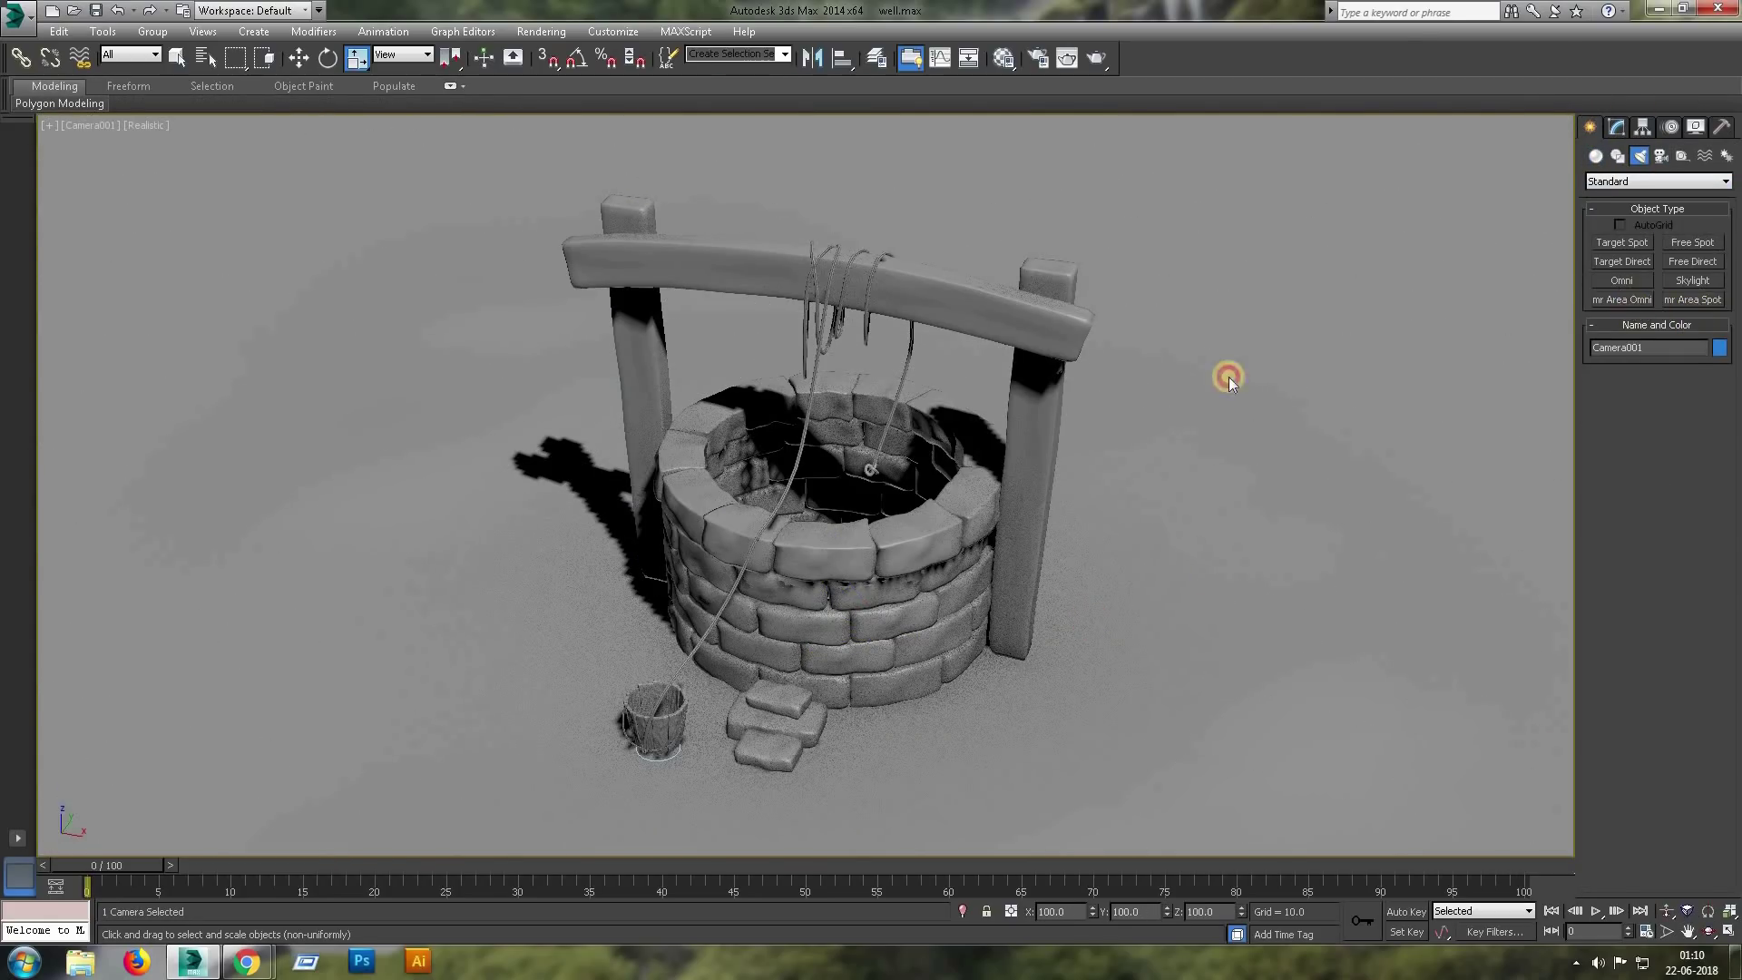
# Create an mr Area Spot in the Left view aimed down at the well.
pyautogui.click(1694, 299)
pyautogui.hotkey('alt', 'w')
pyautogui.hotkey('alt', 'w')
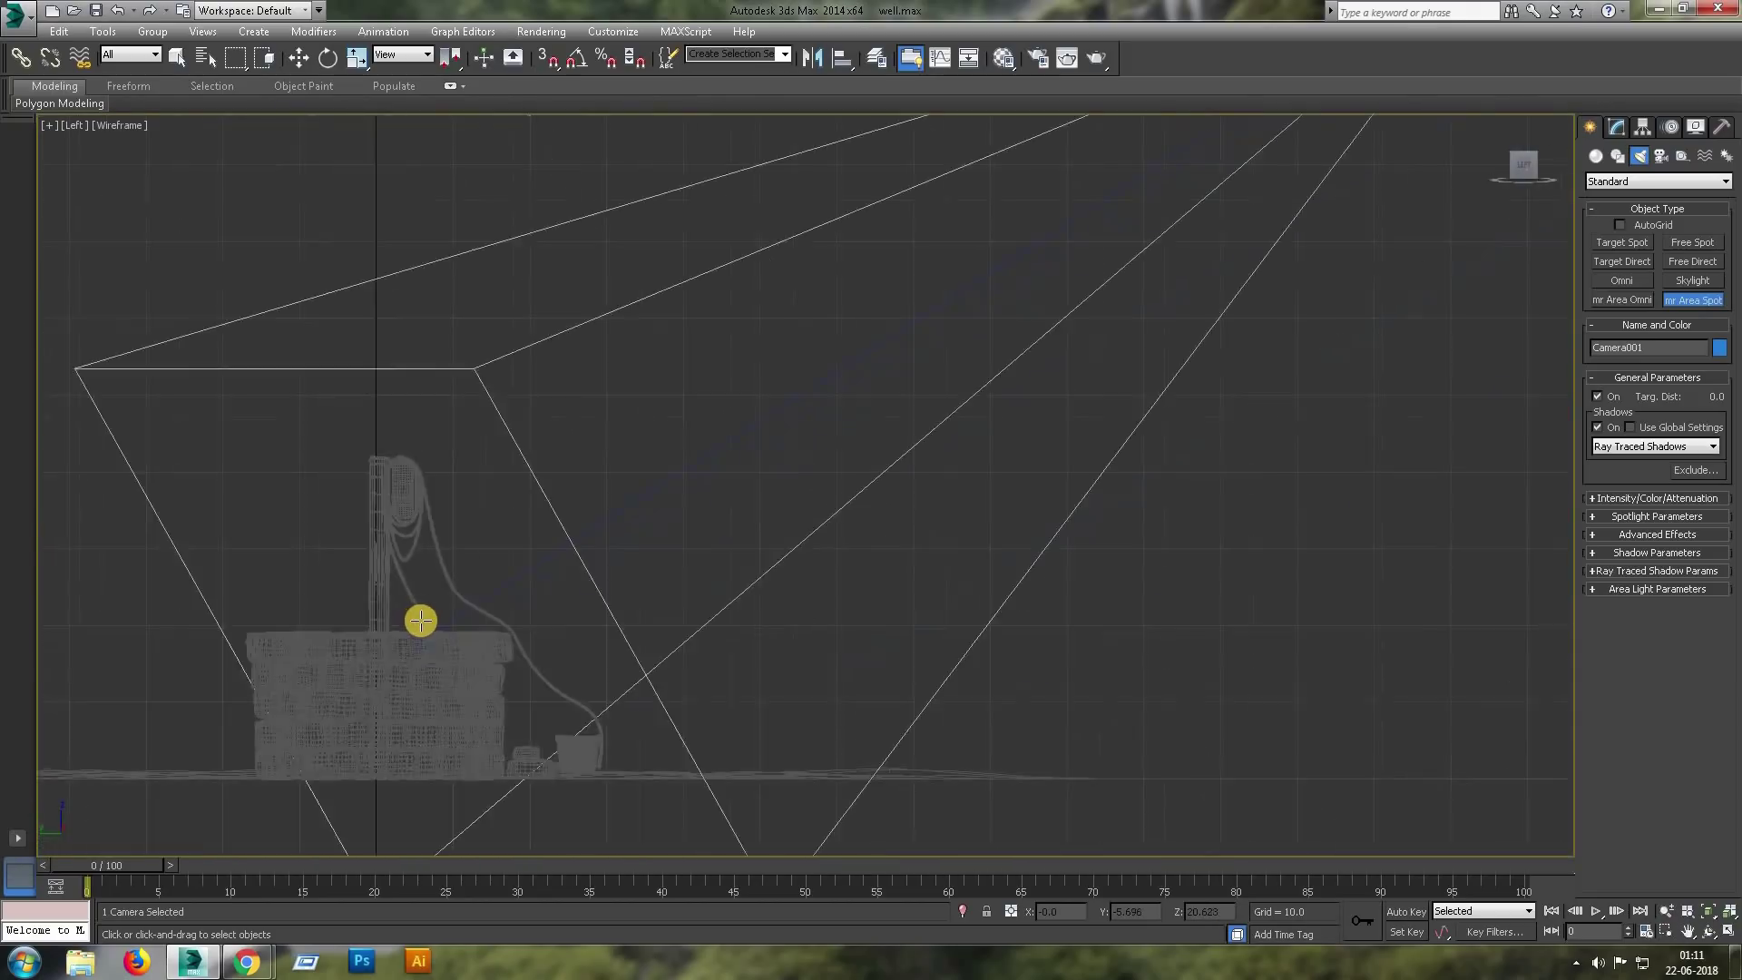
pyautogui.scroll(-5, 420, 621)
pyautogui.moveTo(661, 149); pyautogui.dragTo(441, 628)
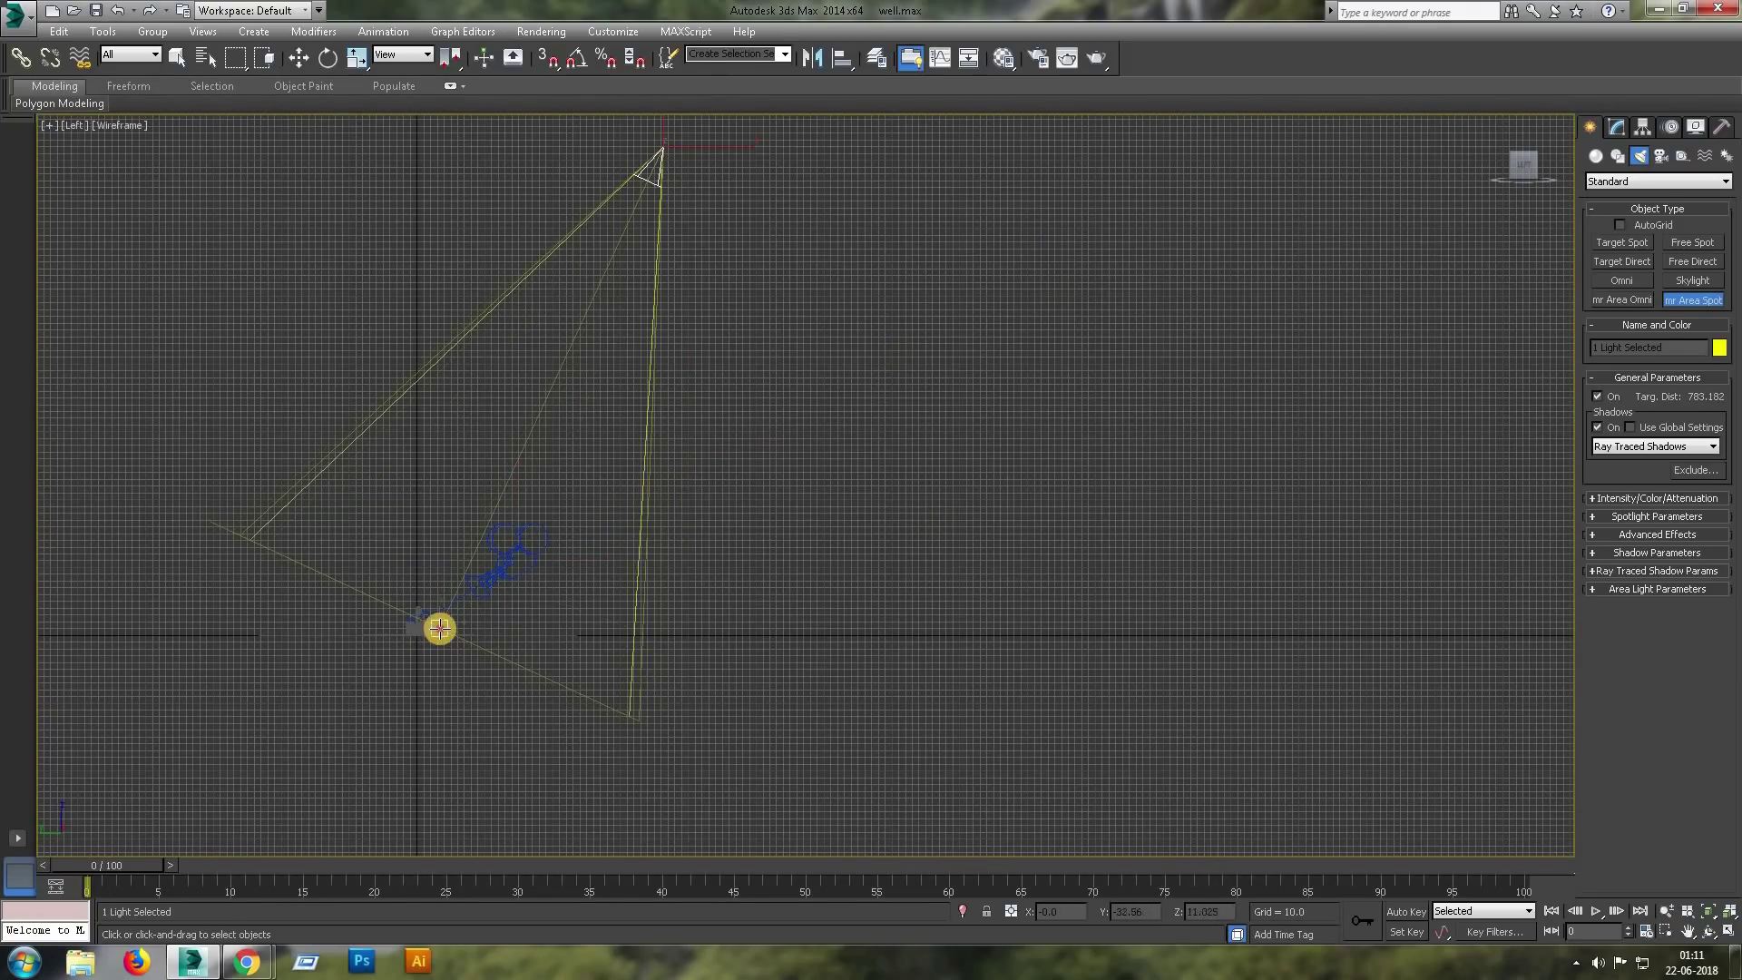
# Set the spotlight's hotspot to 96.3, falloff to 179.5 and area shape to Disc.
pyautogui.click(1670, 498)
pyautogui.click(1694, 711)
pyautogui.moveTo(1716, 782); pyautogui.dragTo(1385, 183)
pyautogui.moveTo(1716, 767)
pyautogui.mouseDown()
pyautogui.moveTo(1694, 640)
pyautogui.moveTo(1603, 559)
pyautogui.mouseUp()
pyautogui.scroll(-1, 1722, 819)
pyautogui.scroll(-5, 1678, 804)
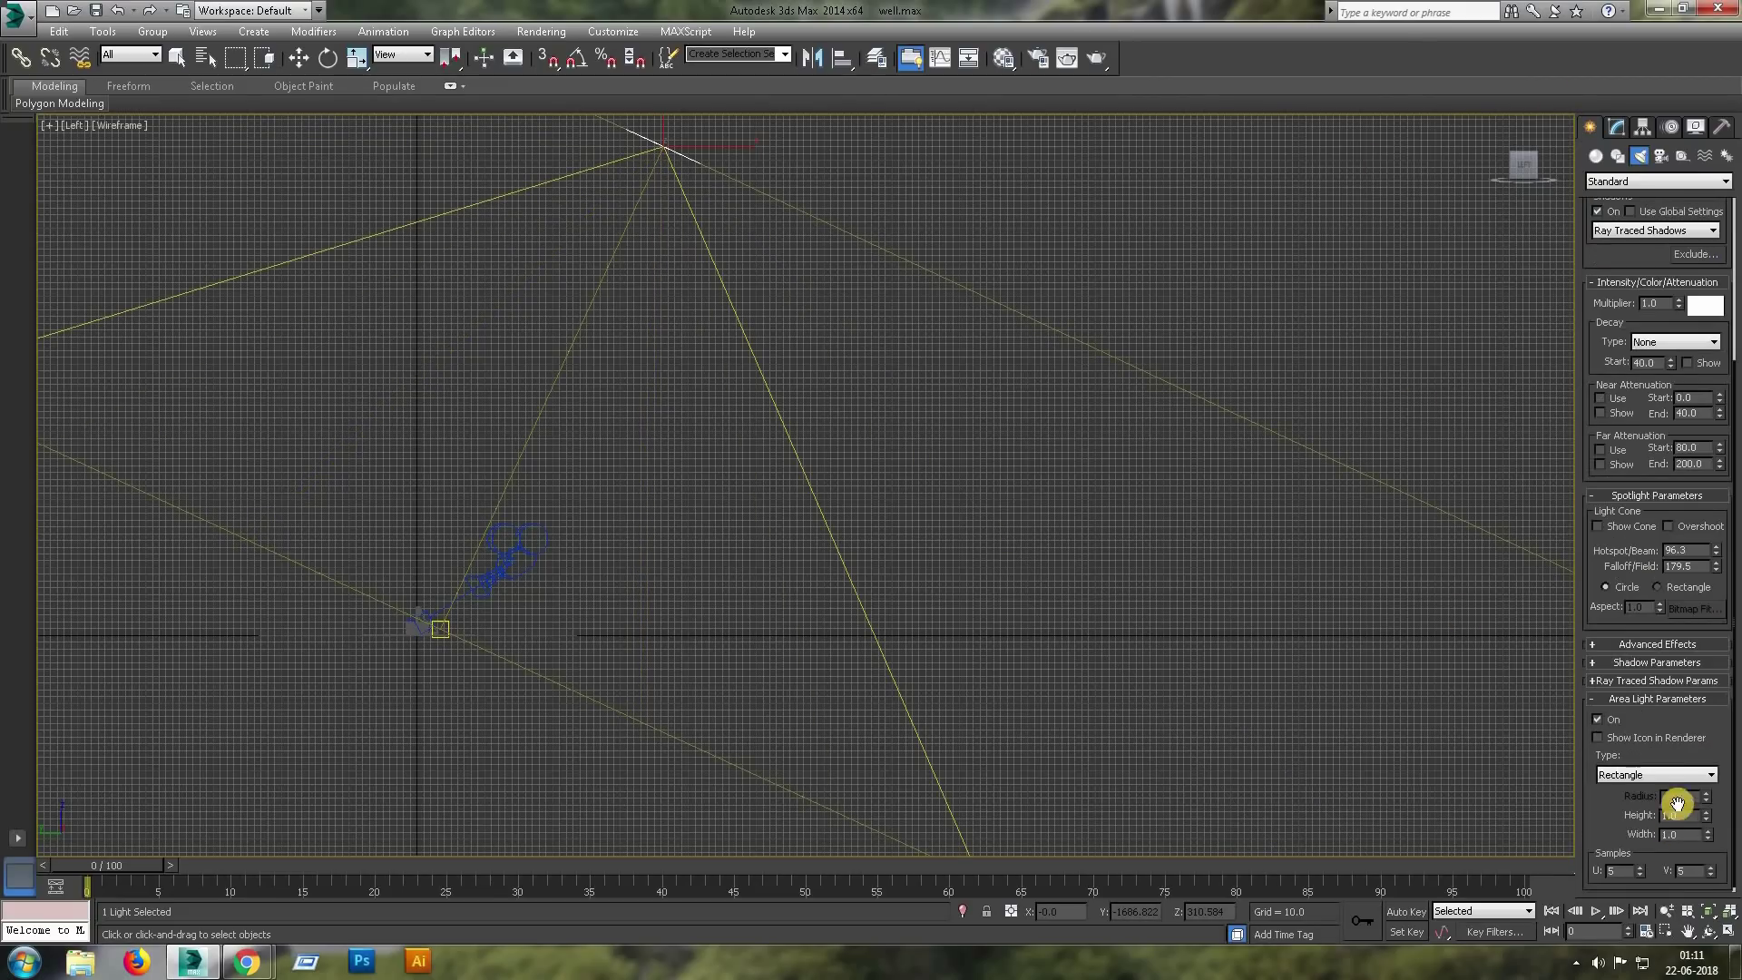
pyautogui.click(1660, 778)
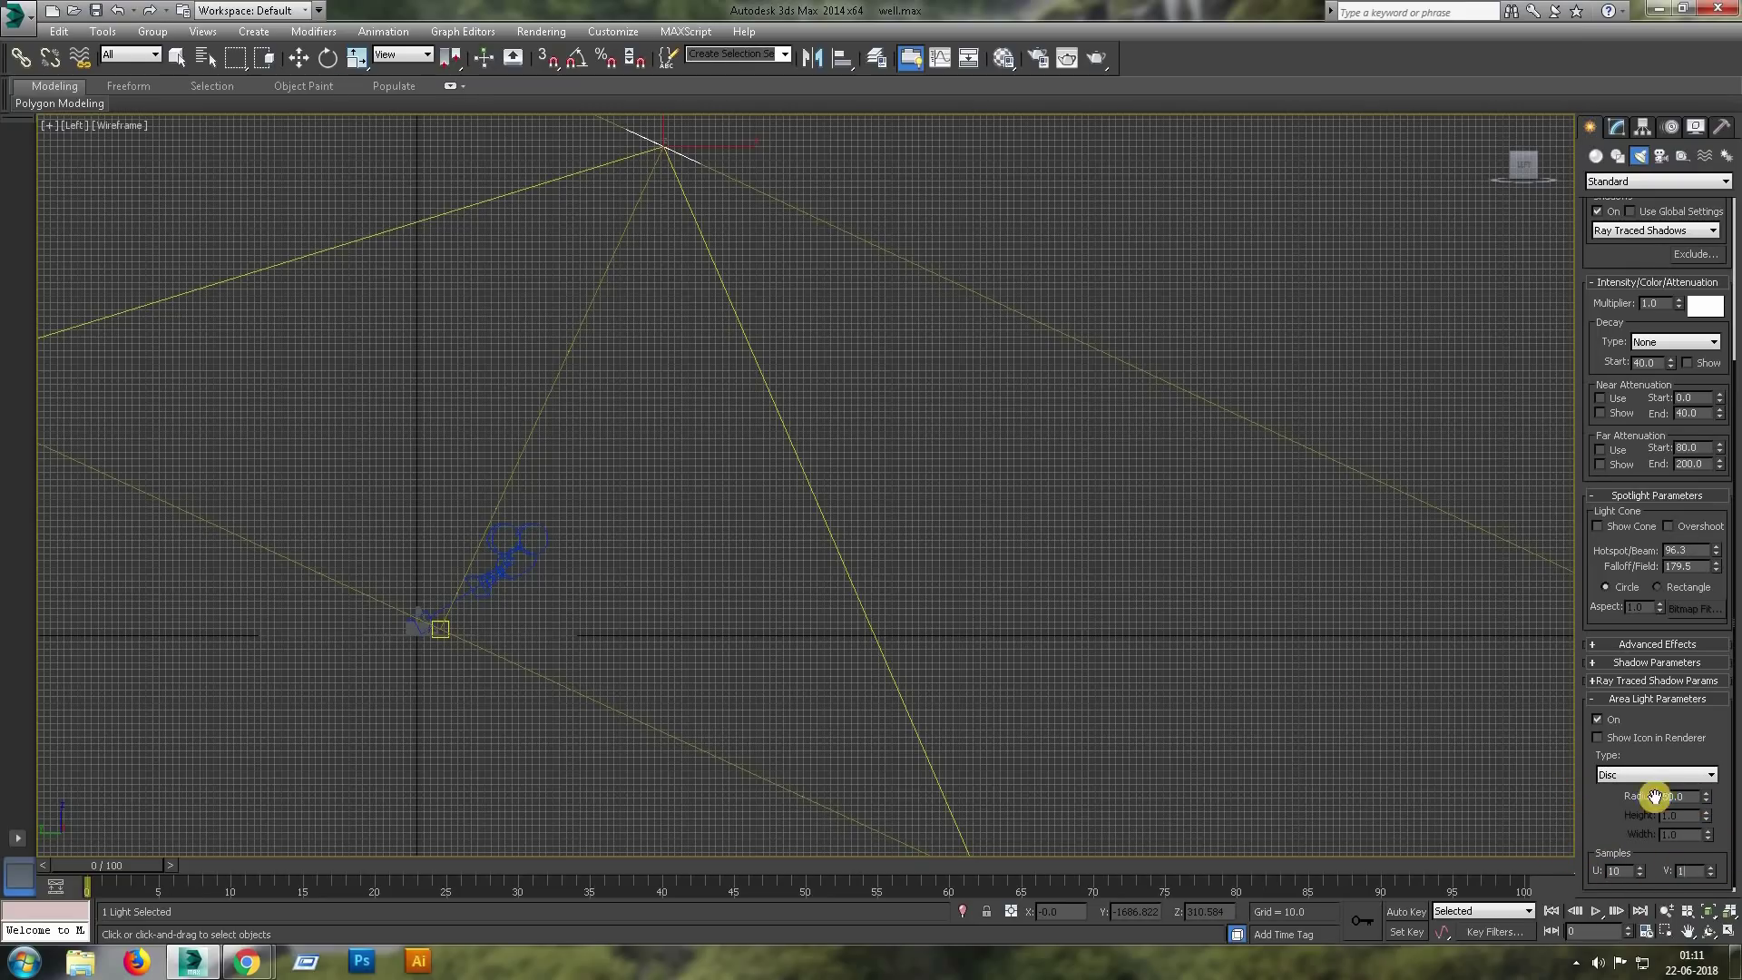
# Return to the light types in the Create panel.
pyautogui.click(1599, 156)
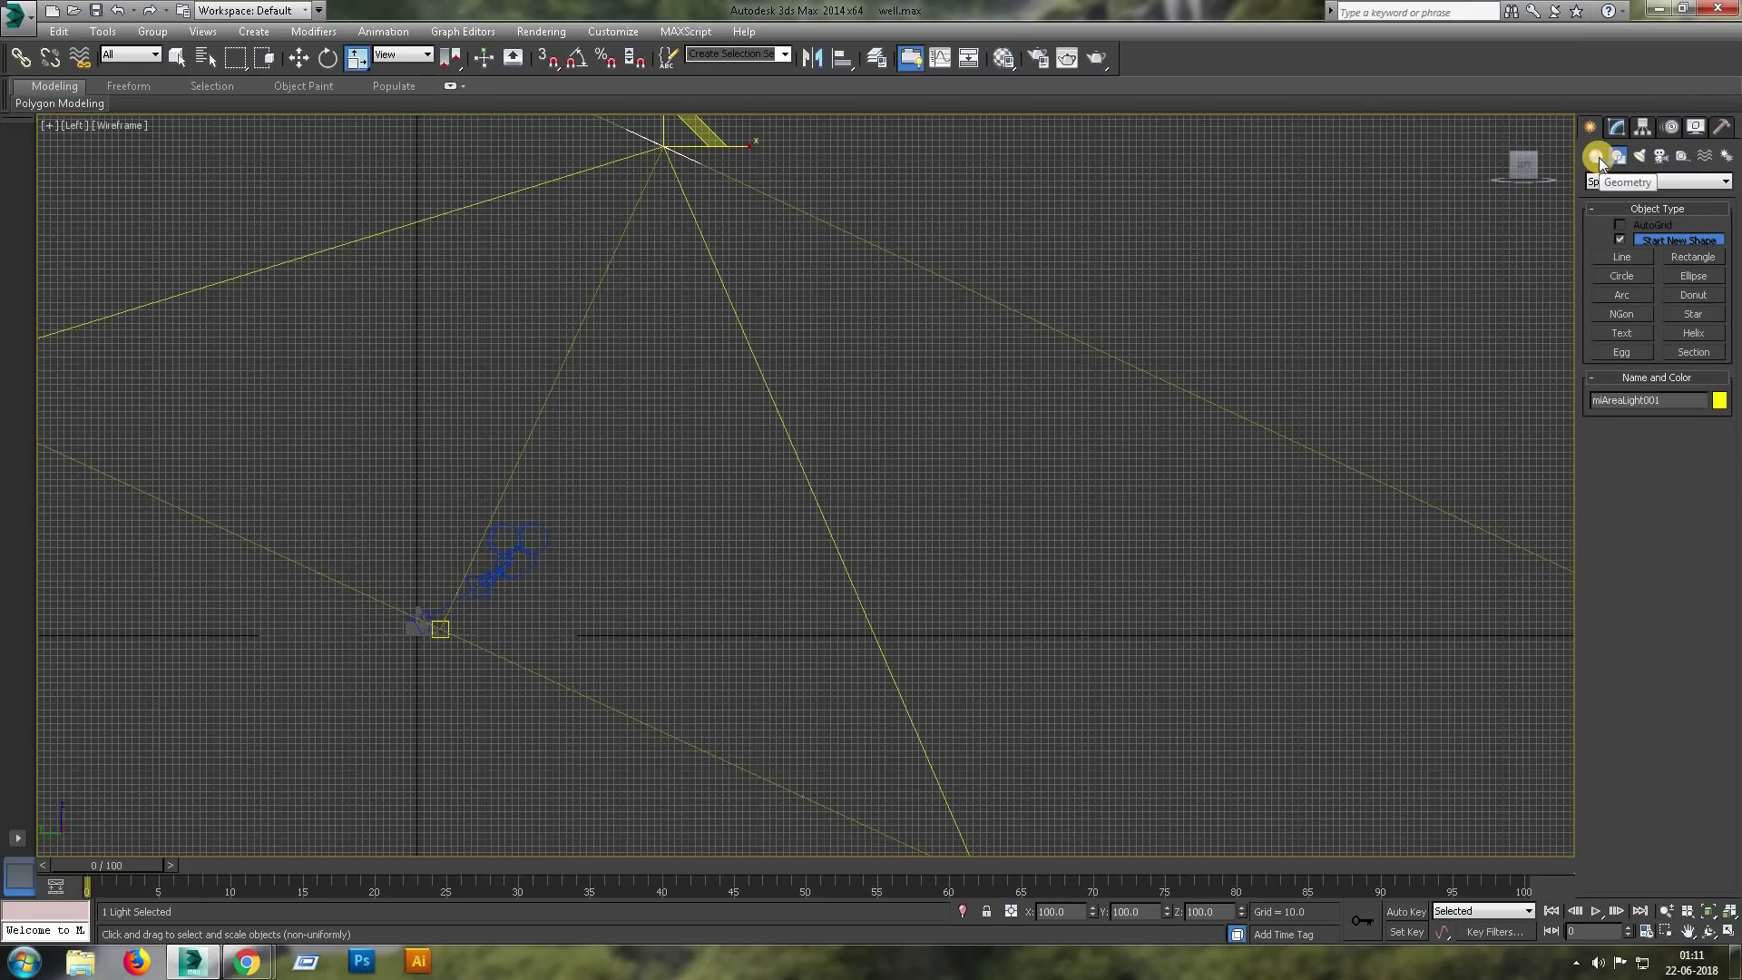
pyautogui.click(1657, 182)
pyautogui.click(1634, 207)
# Place an mr Area Omni light near the well in the top view.
pyautogui.click(1640, 157)
pyautogui.click(1623, 300)
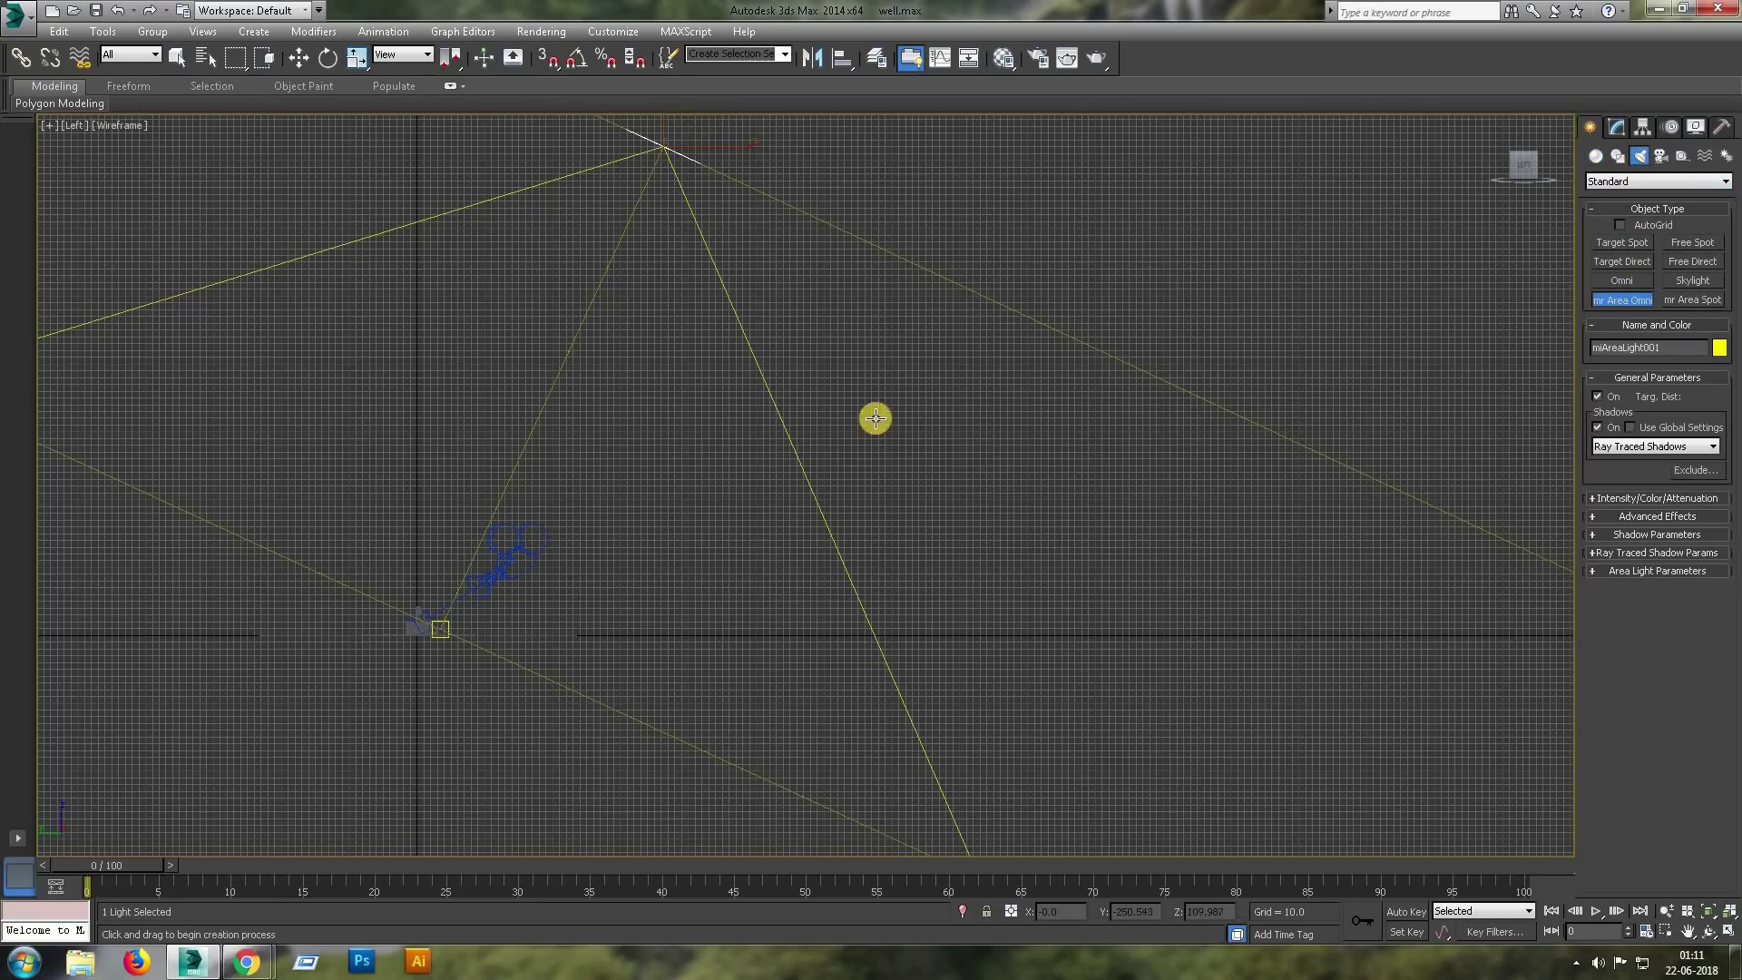
pyautogui.press('F3')
pyautogui.press('t')
pyautogui.scroll(-5, 547, 462)
pyautogui.moveTo(579, 545); pyautogui.dragTo(676, 548, button='middle')
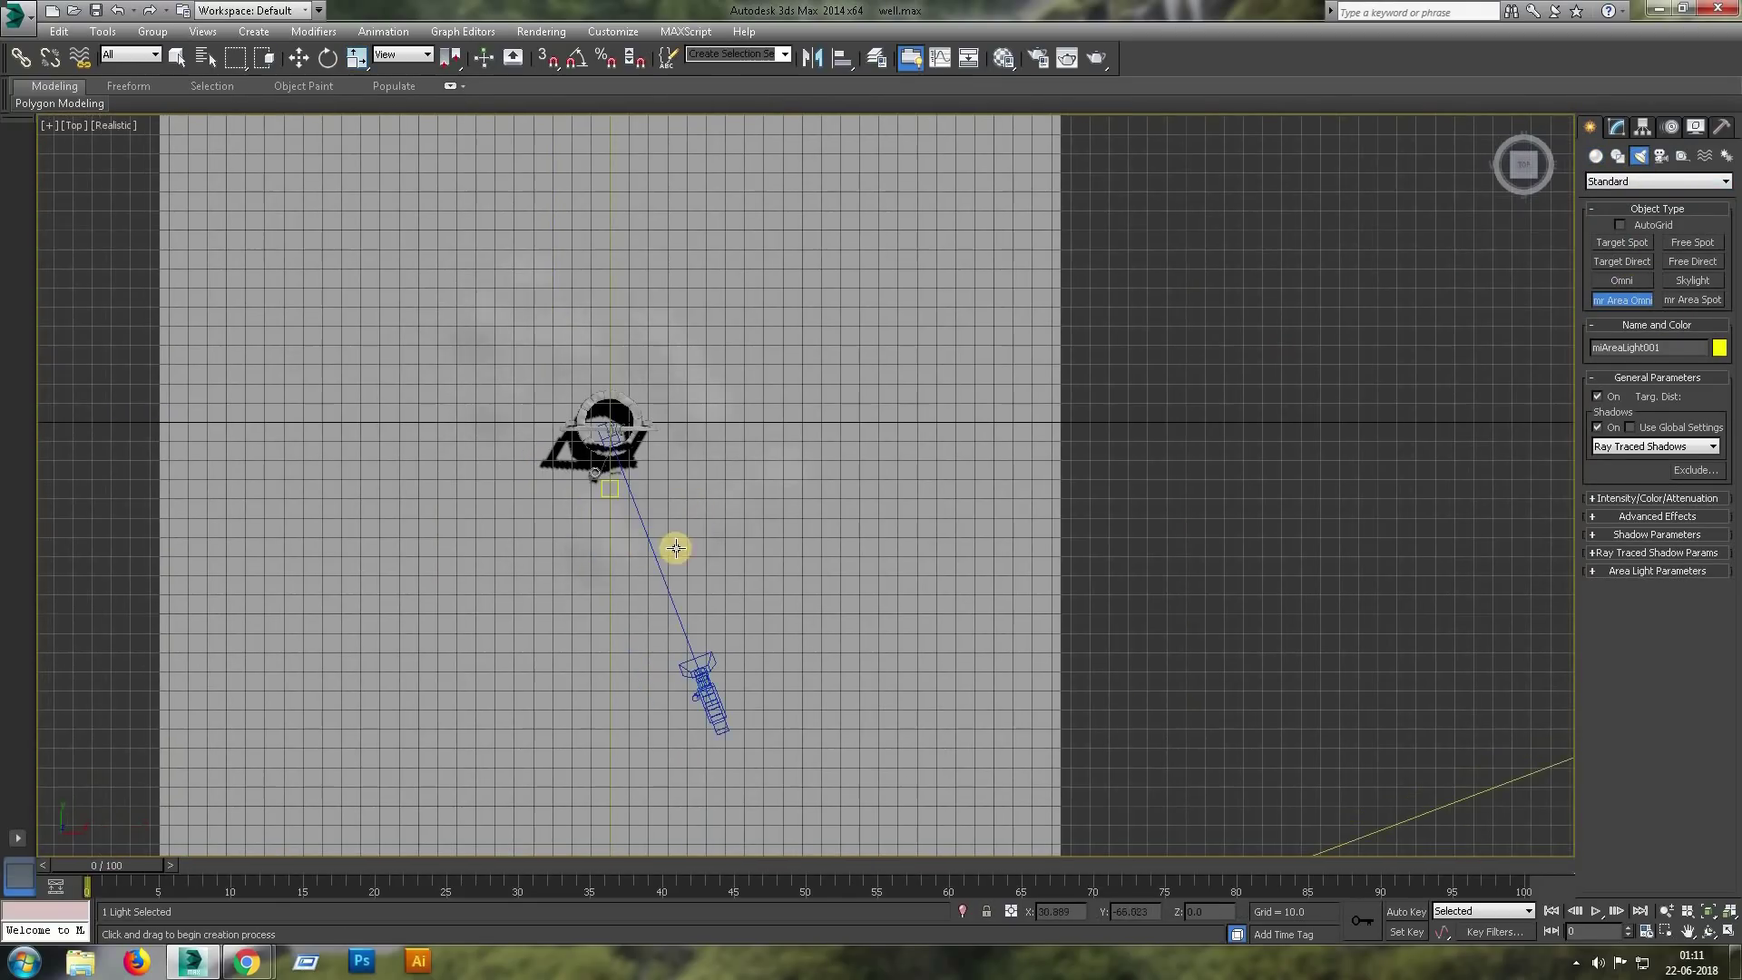
pyautogui.click(868, 536)
# Raise the omni light above the well and show its intensity settings.
pyautogui.hotkey('alt', 'w')
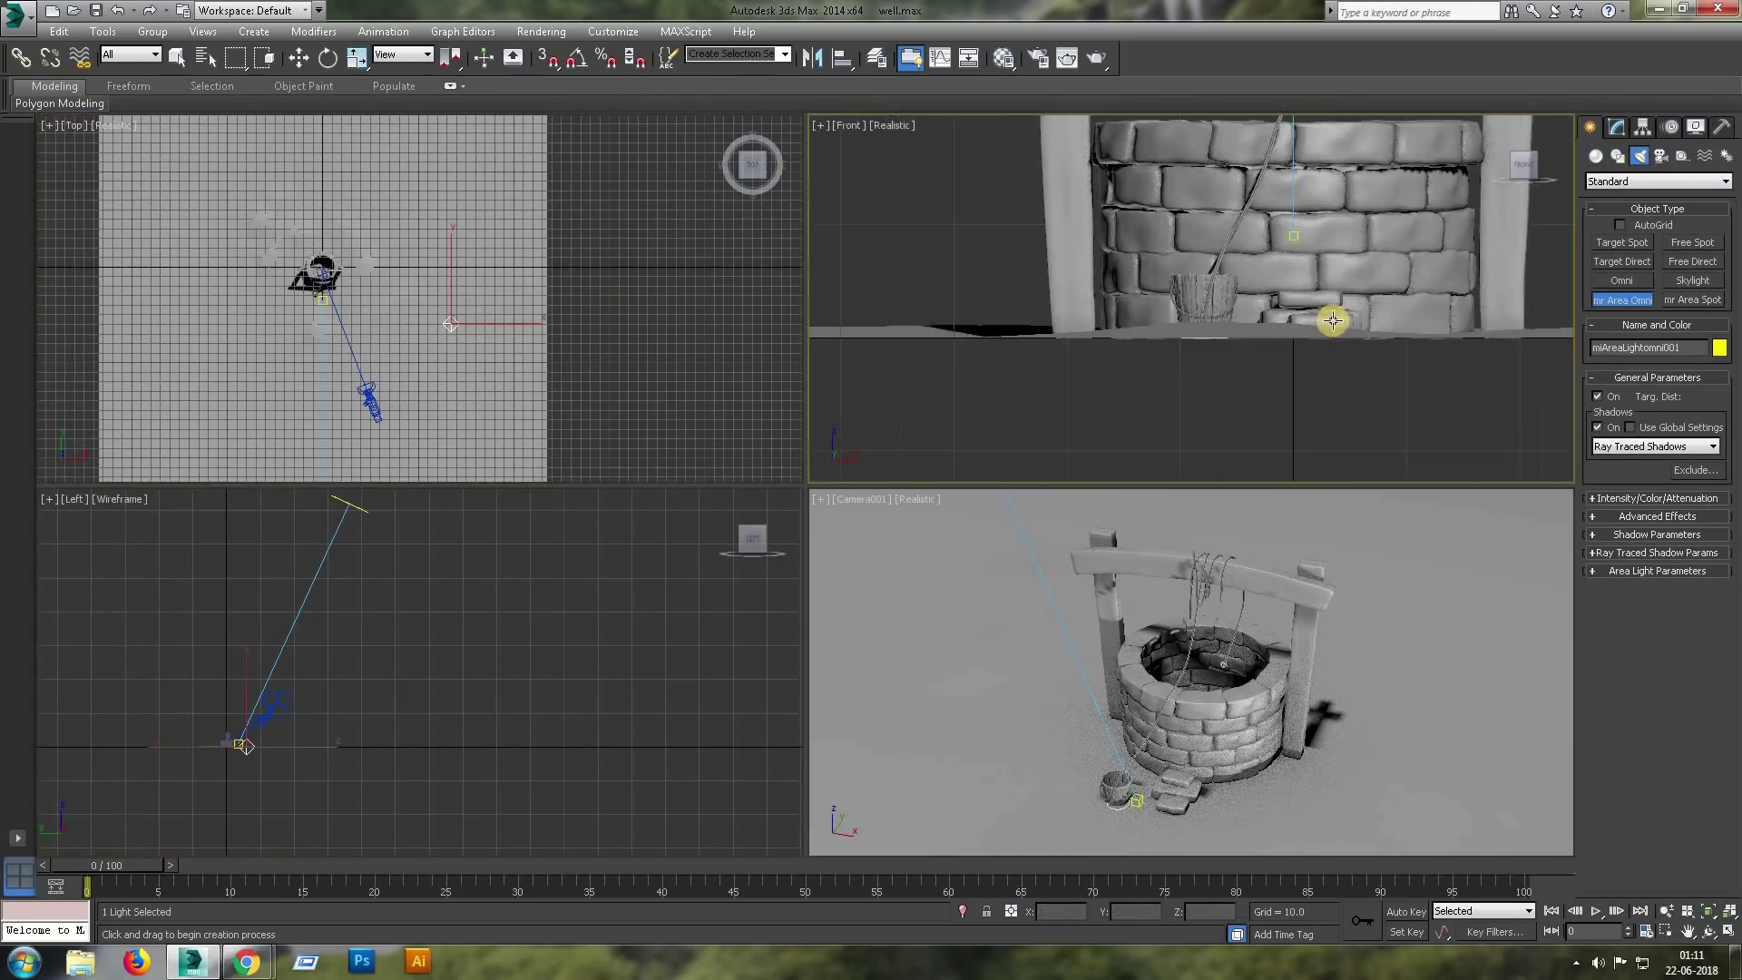
pyautogui.scroll(-8, 1331, 323)
pyautogui.moveTo(1321, 386); pyautogui.dragTo(1325, 360)
pyautogui.press('w')
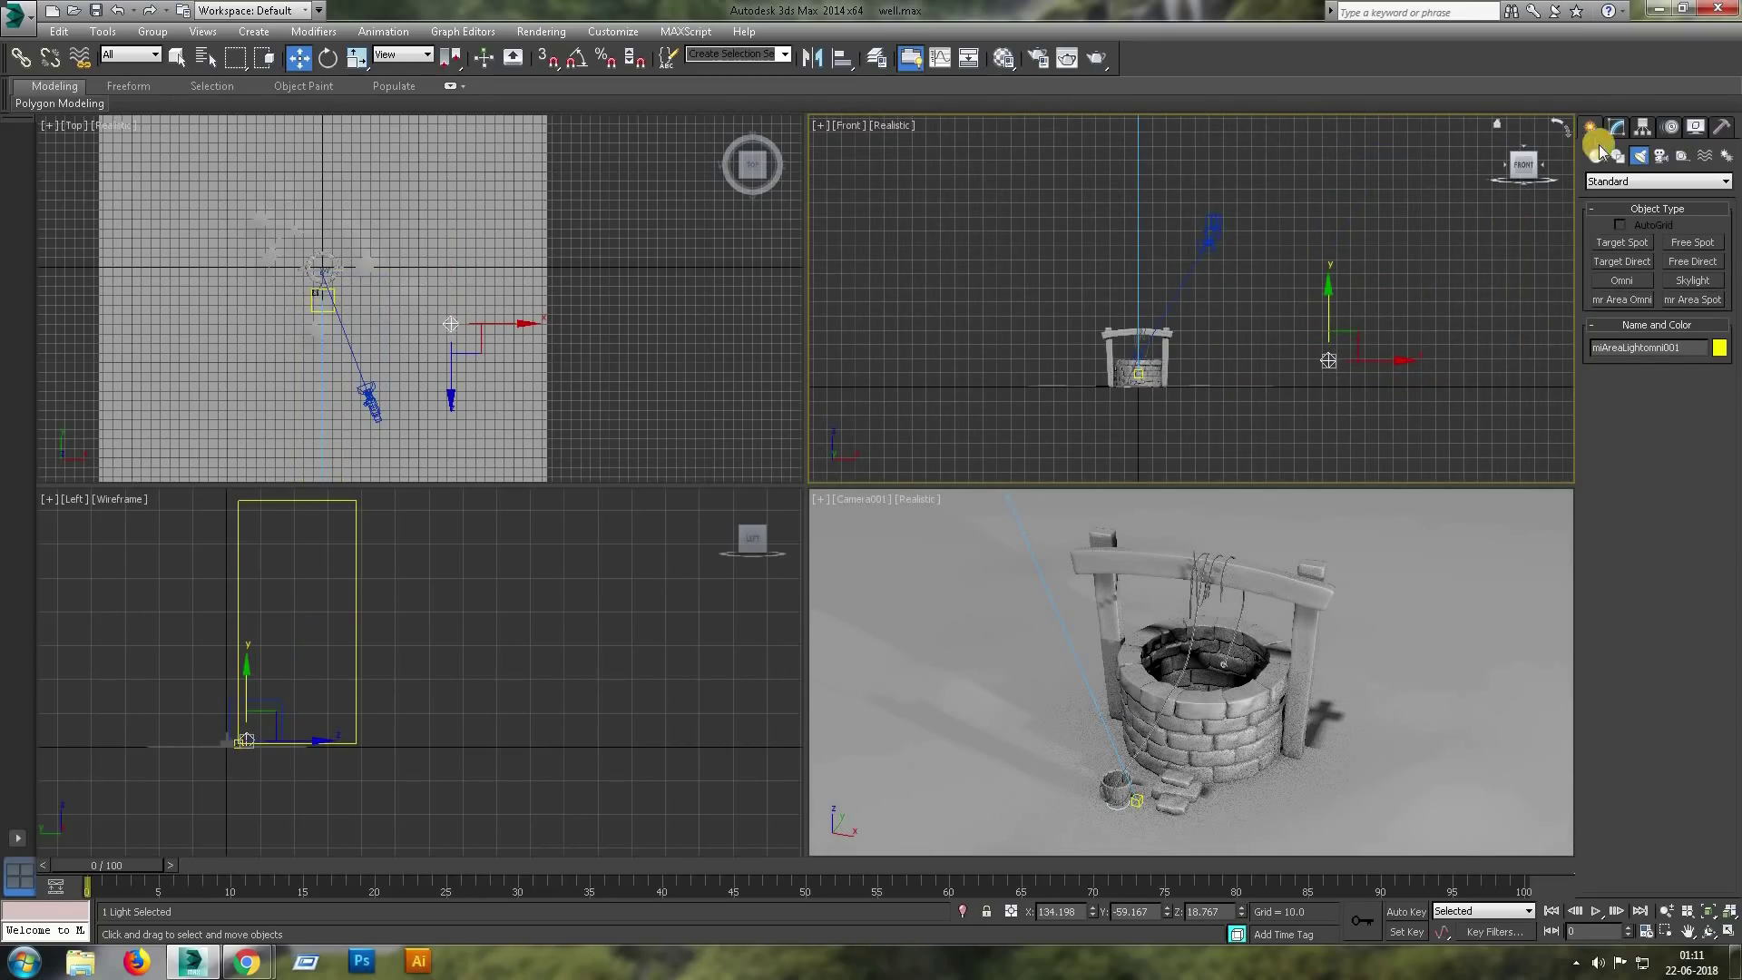
pyautogui.click(1617, 128)
pyautogui.click(1656, 534)
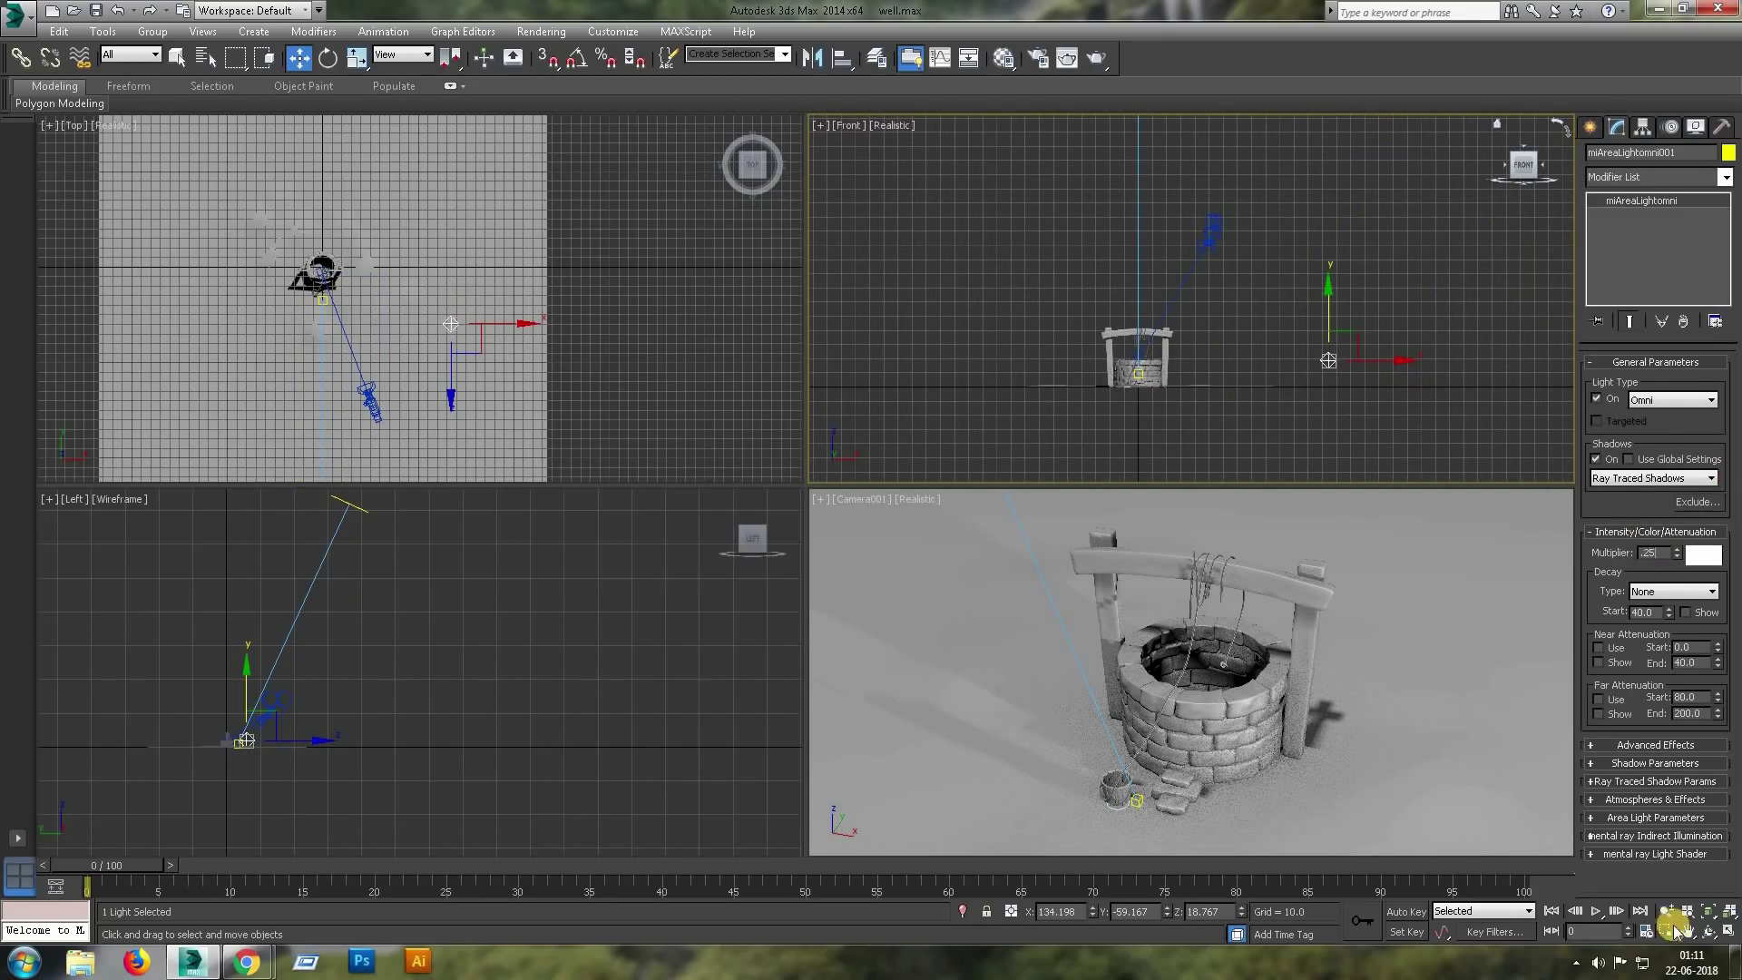
# Make a copy of the omni light and raise the copy higher.
pyautogui.click(466, 322)
pyautogui.press('F3')
pyautogui.scroll(-3, 544, 381)
pyautogui.scroll(1, 607, 372)
pyautogui.keyDown('shift'); pyautogui.moveTo(606, 372); pyautogui.dragTo(354, 132); pyautogui.keyUp('shift')
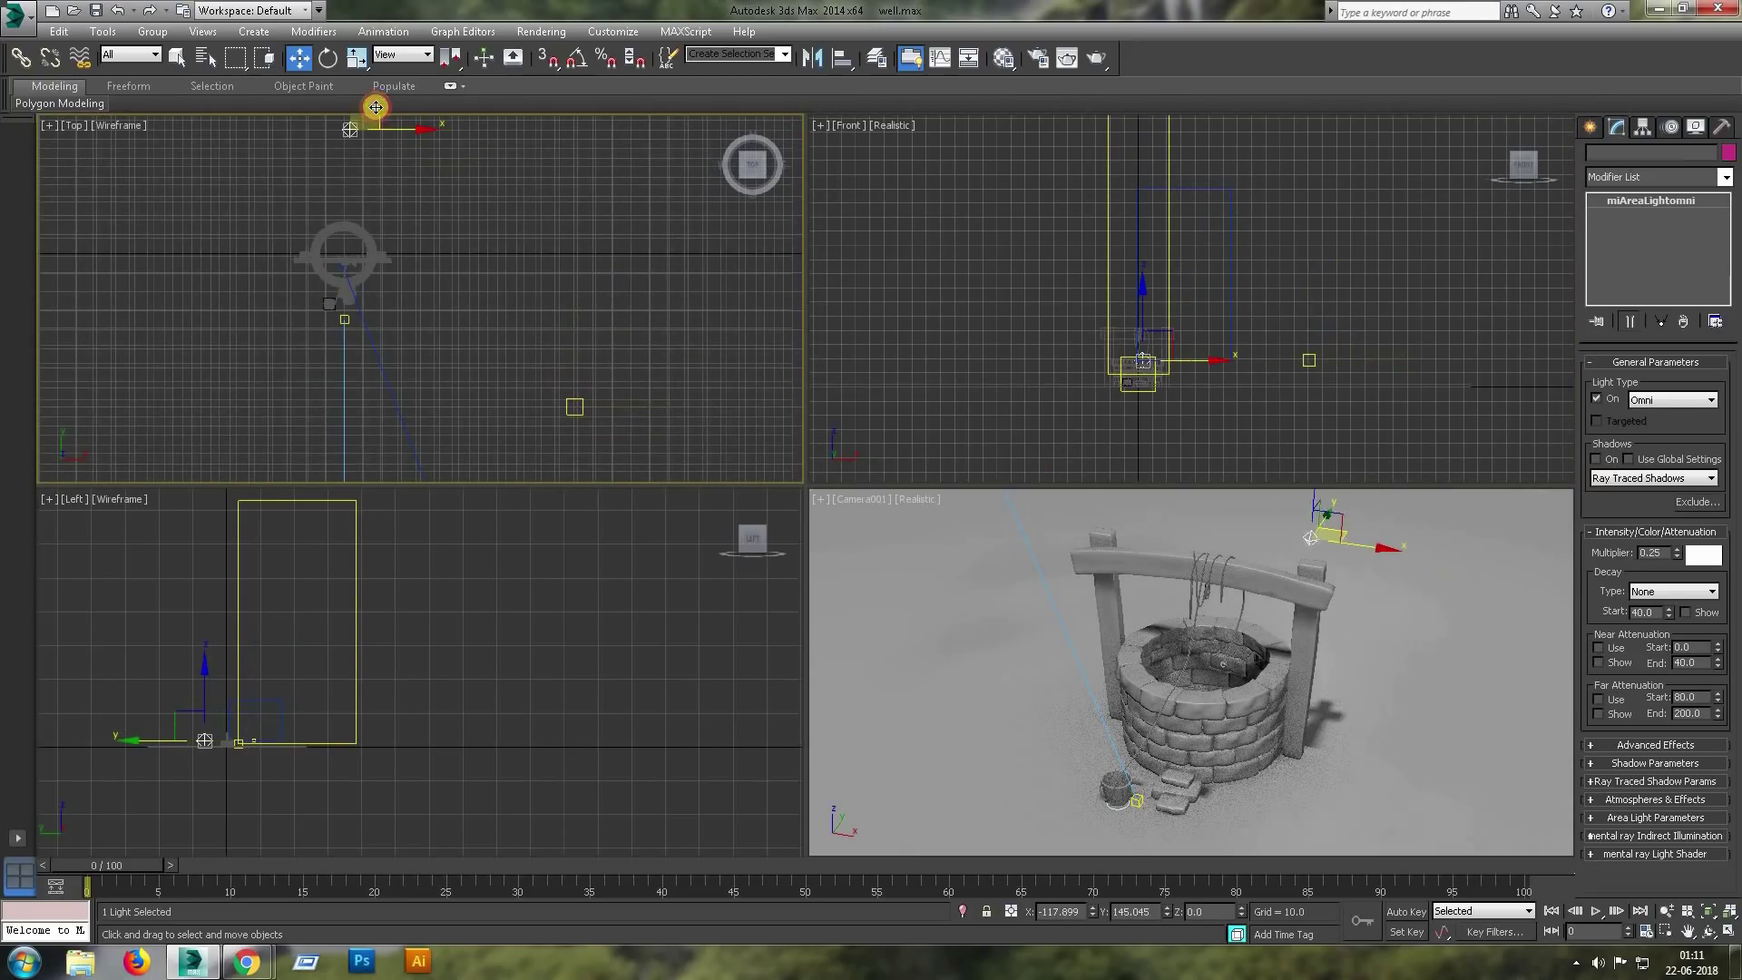
pyautogui.click(868, 554)
pyautogui.moveTo(1192, 362); pyautogui.dragTo(1143, 299)
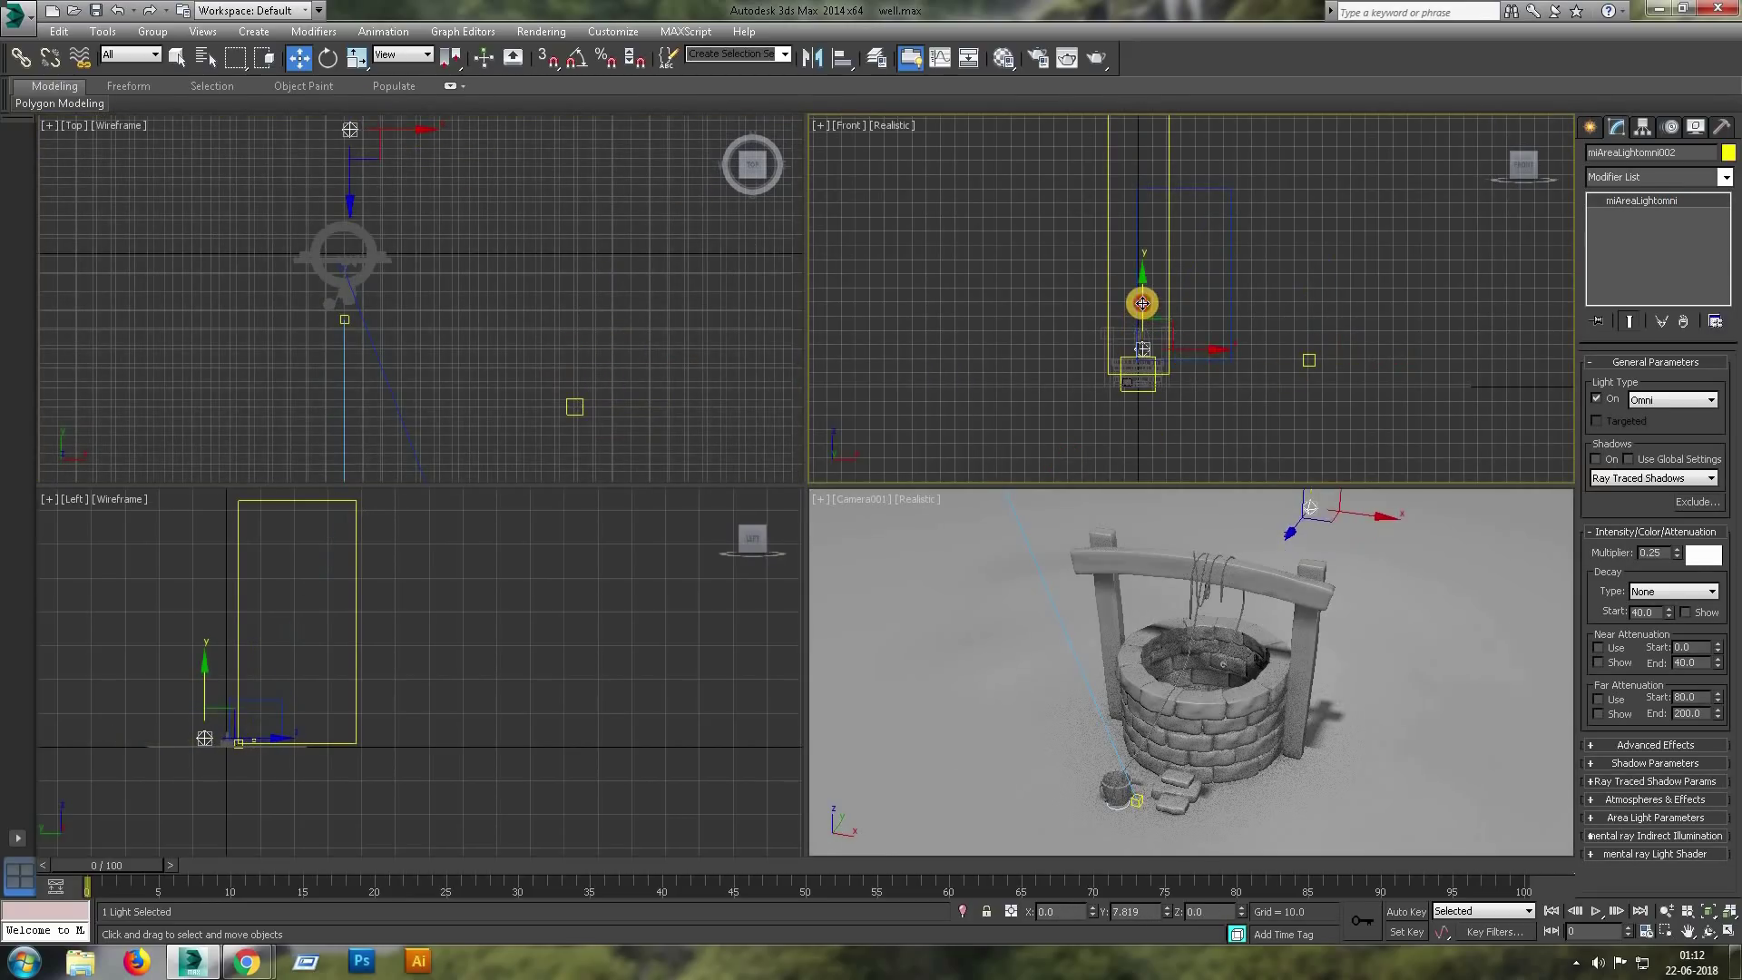
# Turn on the omni light's shadows and nudge it slightly in the camera view.
pyautogui.click(1597, 459)
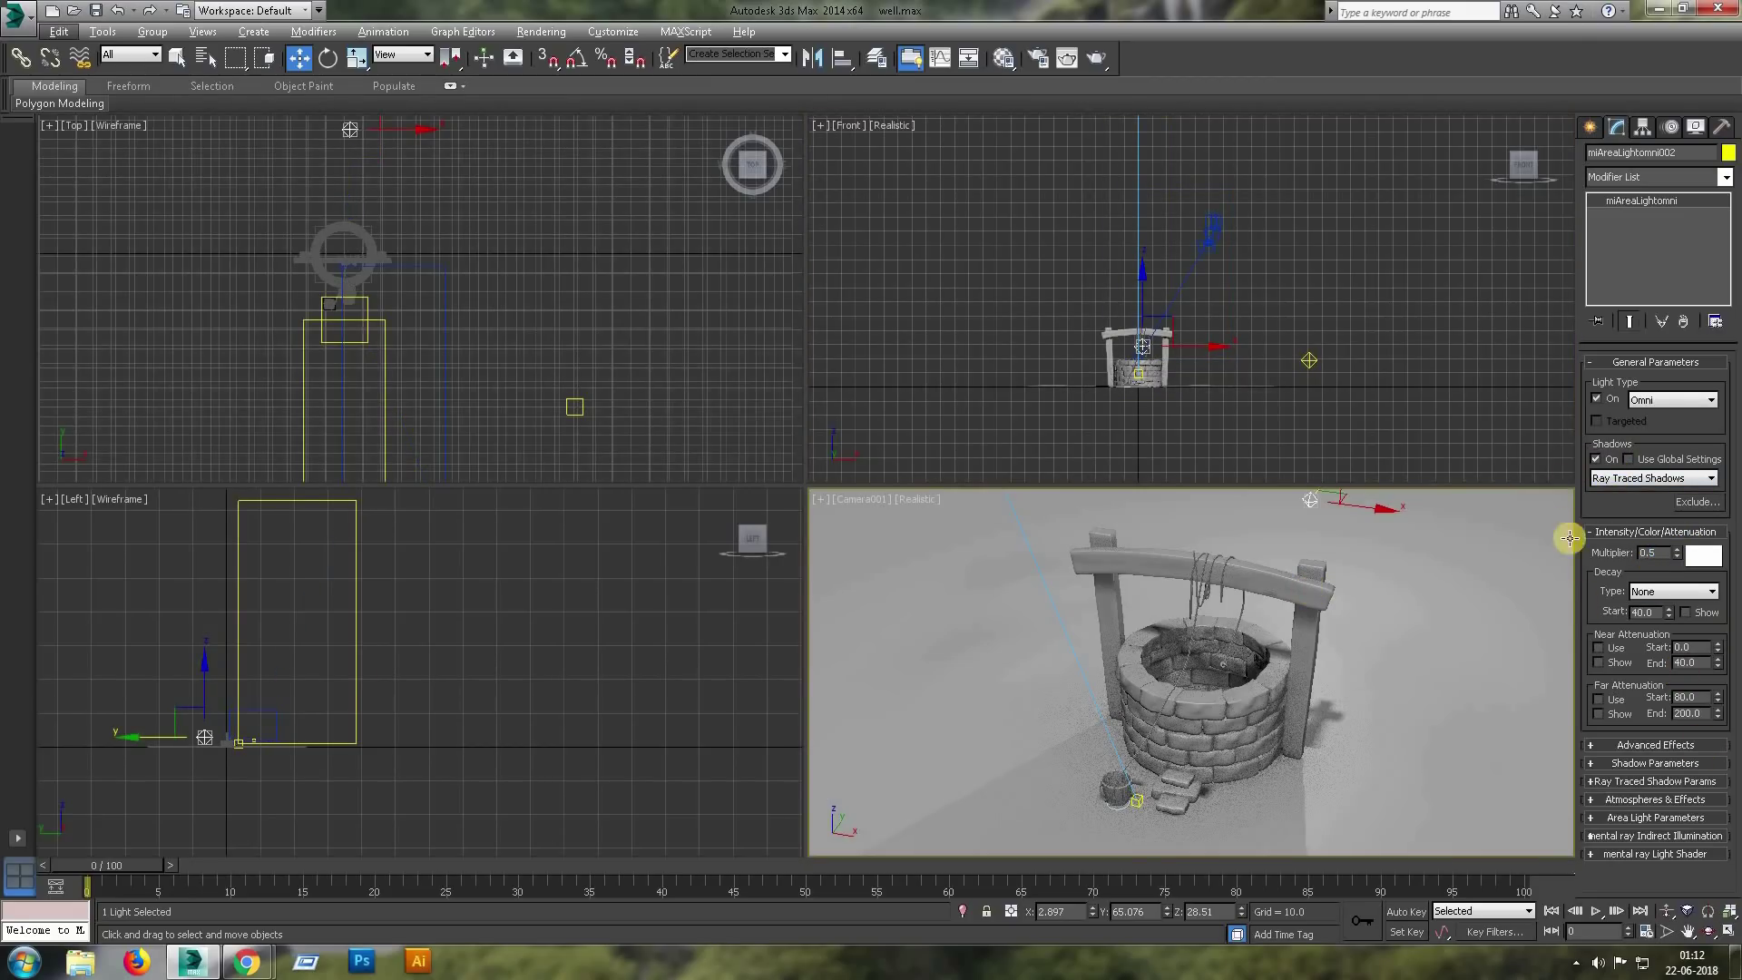
pyautogui.hotkey('alt', 'w')
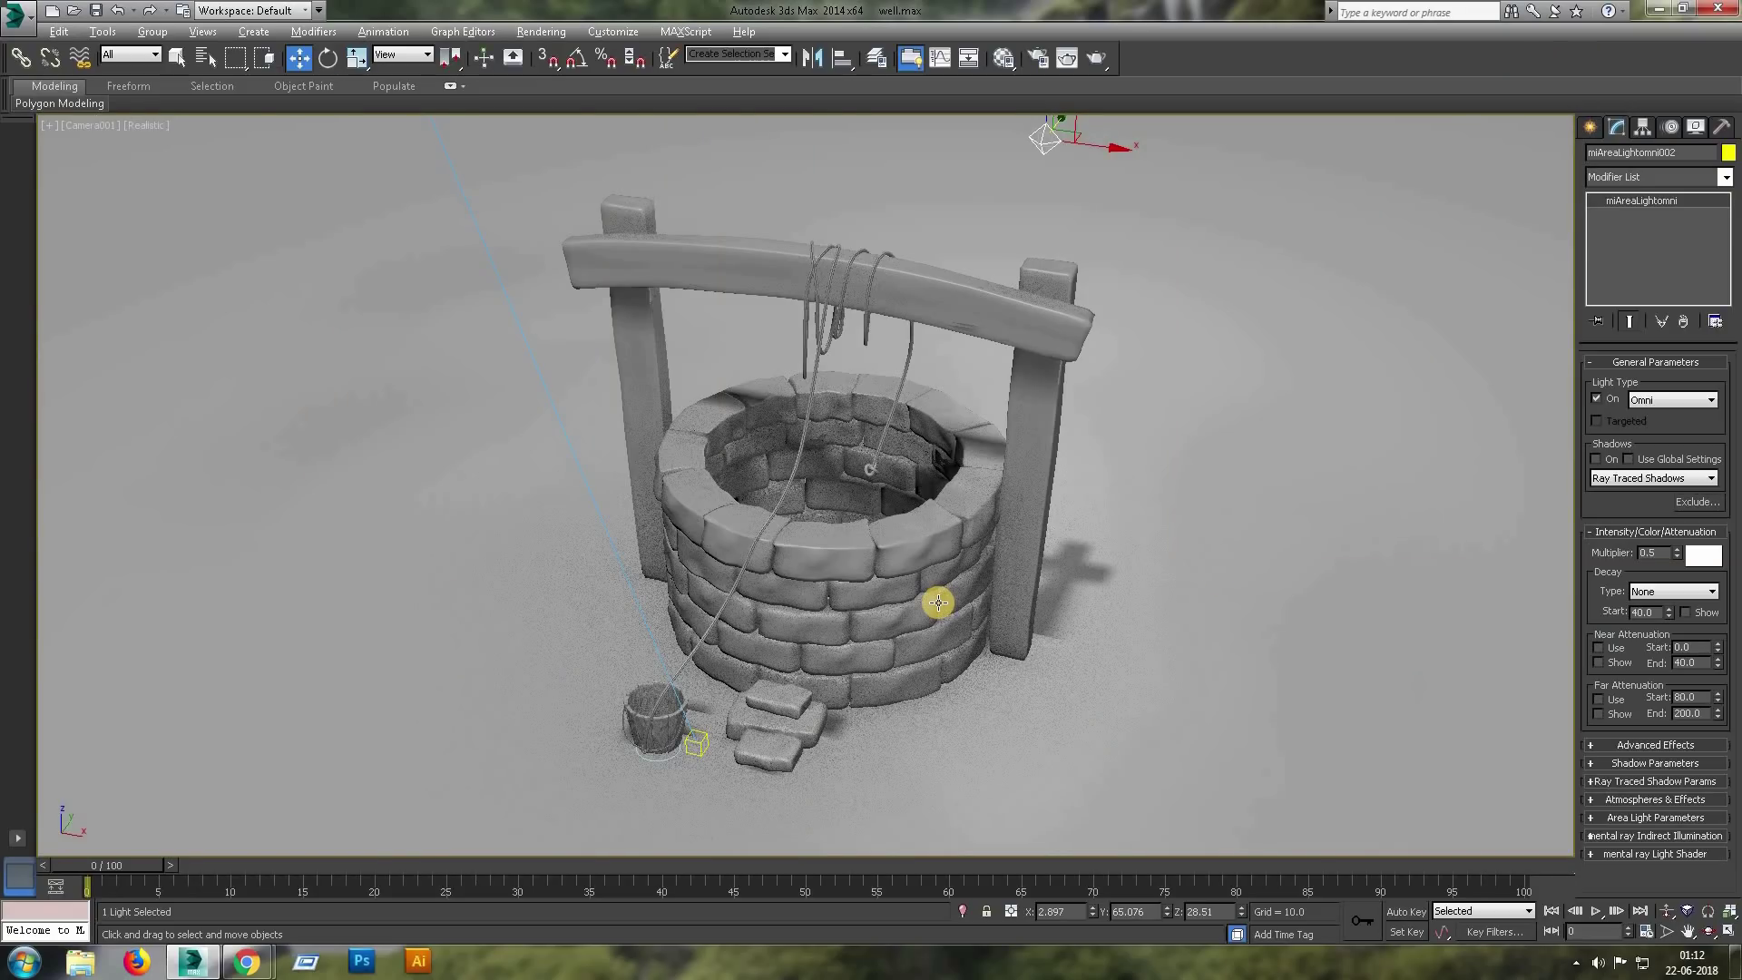
pyautogui.moveTo(1099, 500); pyautogui.dragTo(1074, 494)
pyautogui.hotkey('alt', 'w')
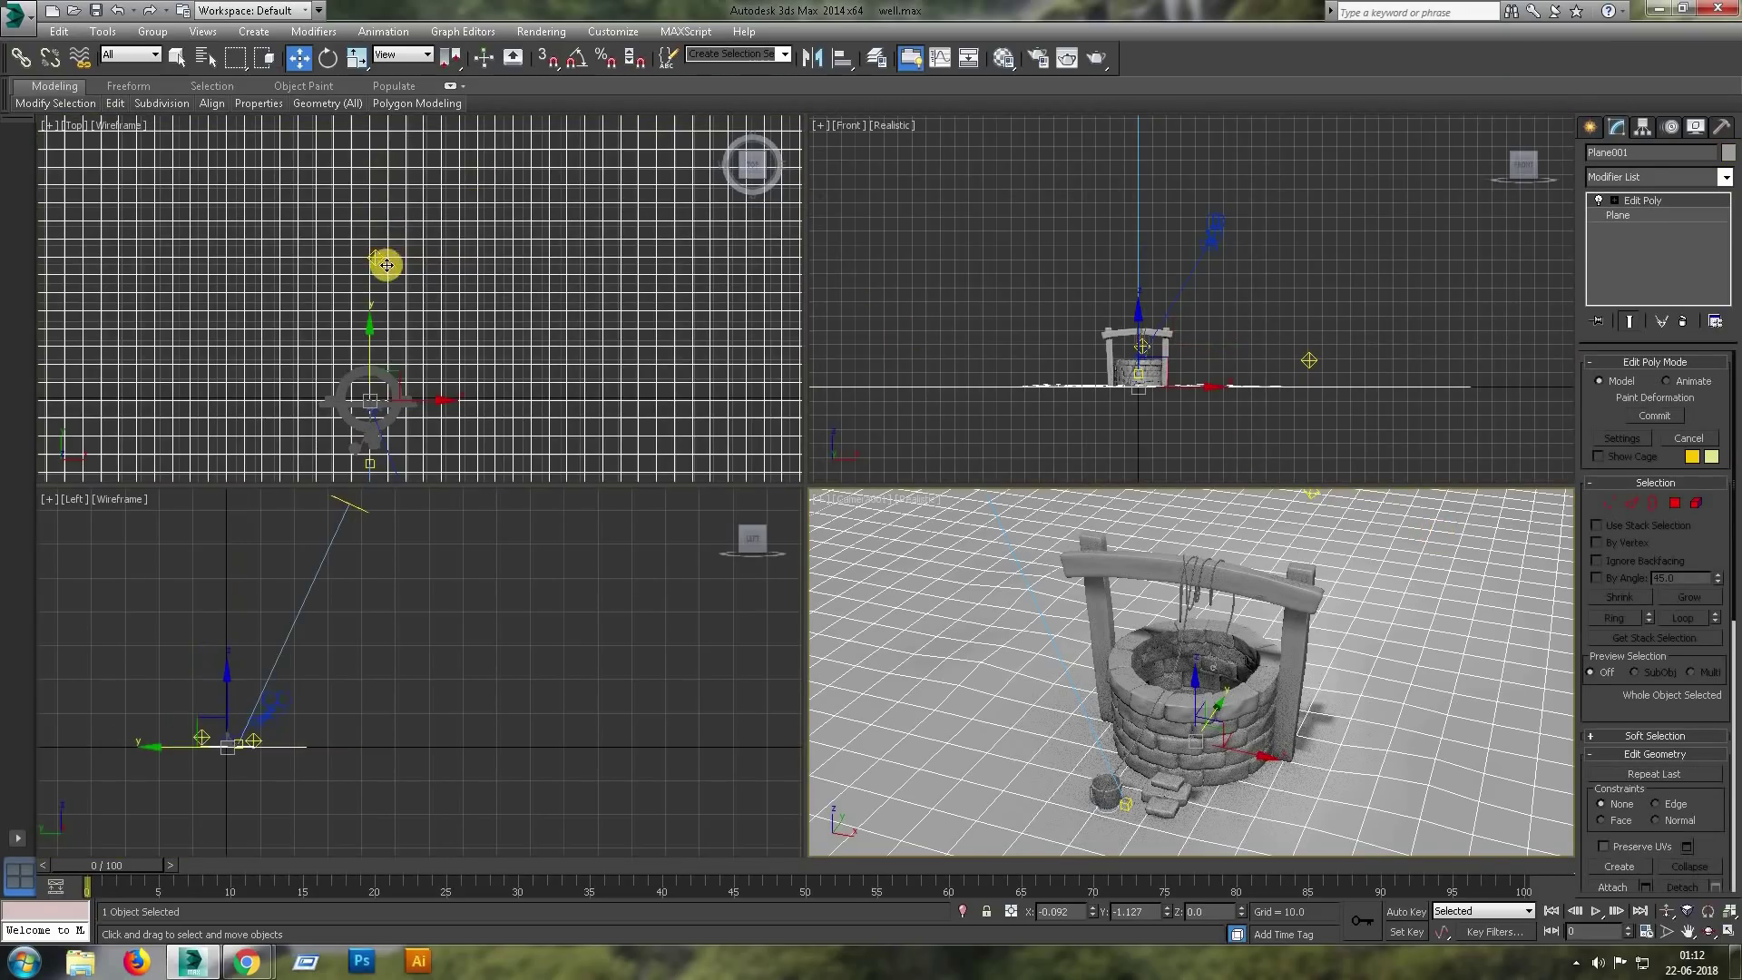
# Adjust the light's exclude/include list and maximize the camera view.
pyautogui.click(1698, 502)
pyautogui.moveTo(844, 372); pyautogui.dragTo(844, 581)
pyautogui.click(589, 567)
pyautogui.click(1063, 673)
pyautogui.click(1455, 524)
pyautogui.hotkey('alt', 'w')
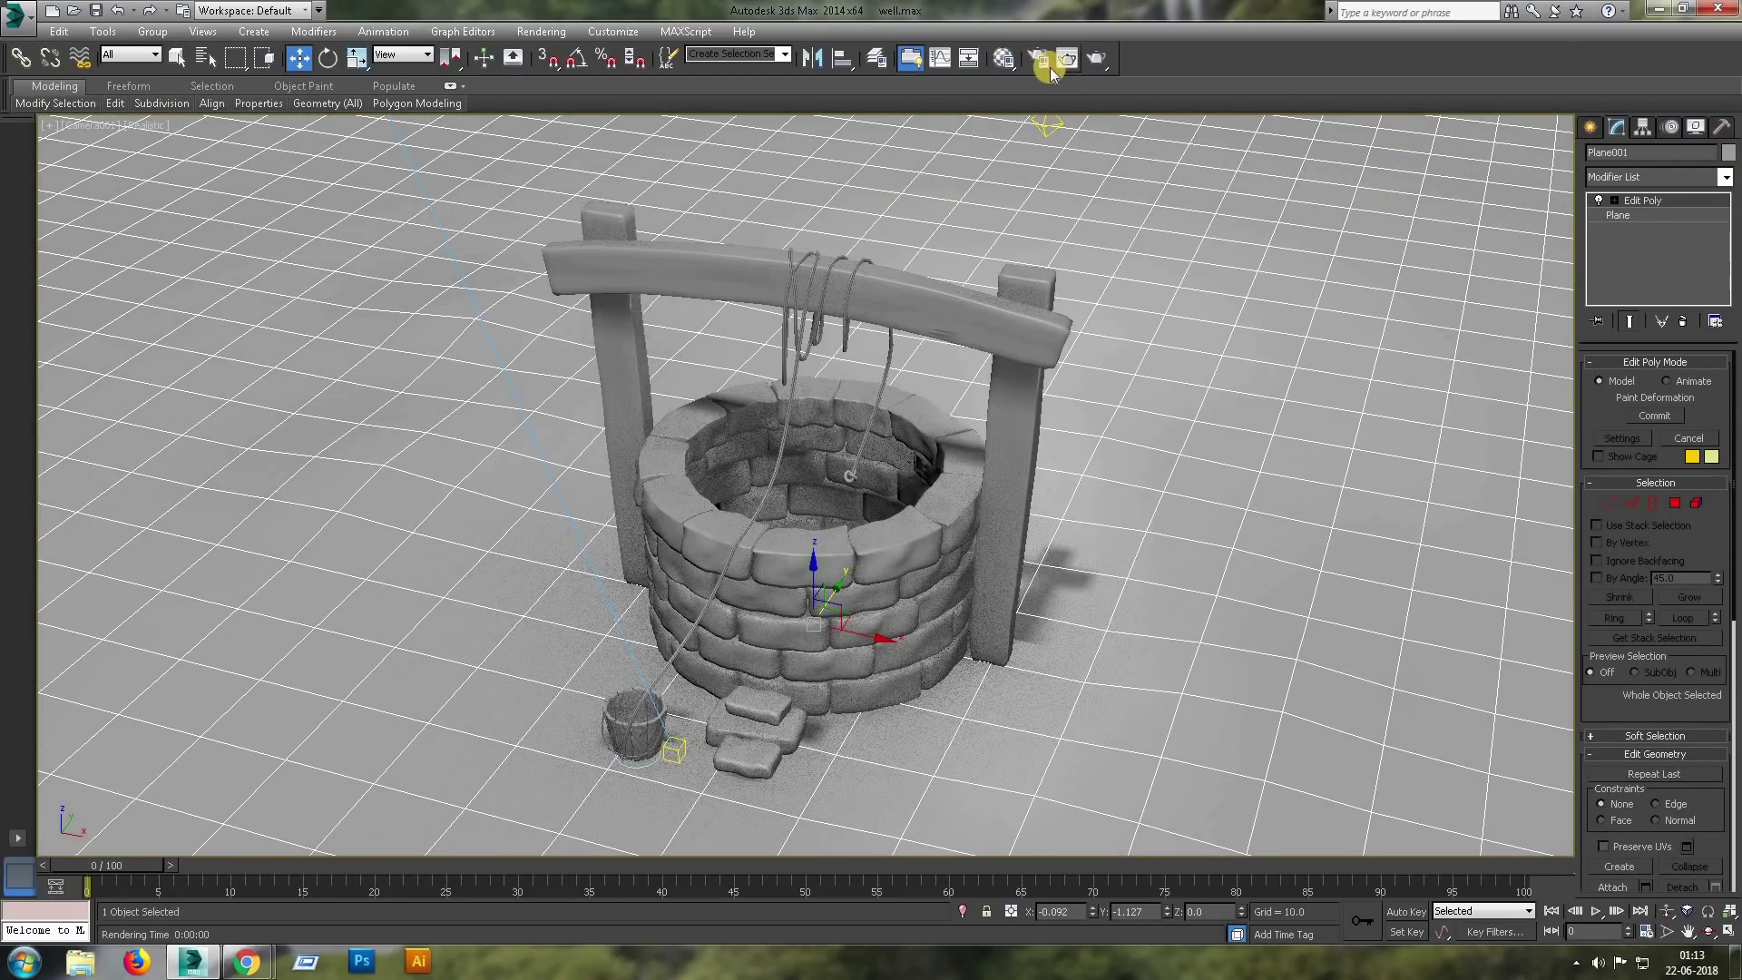
# Assign NVIDIA mental ray as the production renderer.
pyautogui.click(1038, 58)
pyautogui.scroll(-3, 1452, 545)
pyautogui.scroll(-3, 1455, 544)
pyautogui.click(1450, 494)
pyautogui.doubleClick(1321, 261)
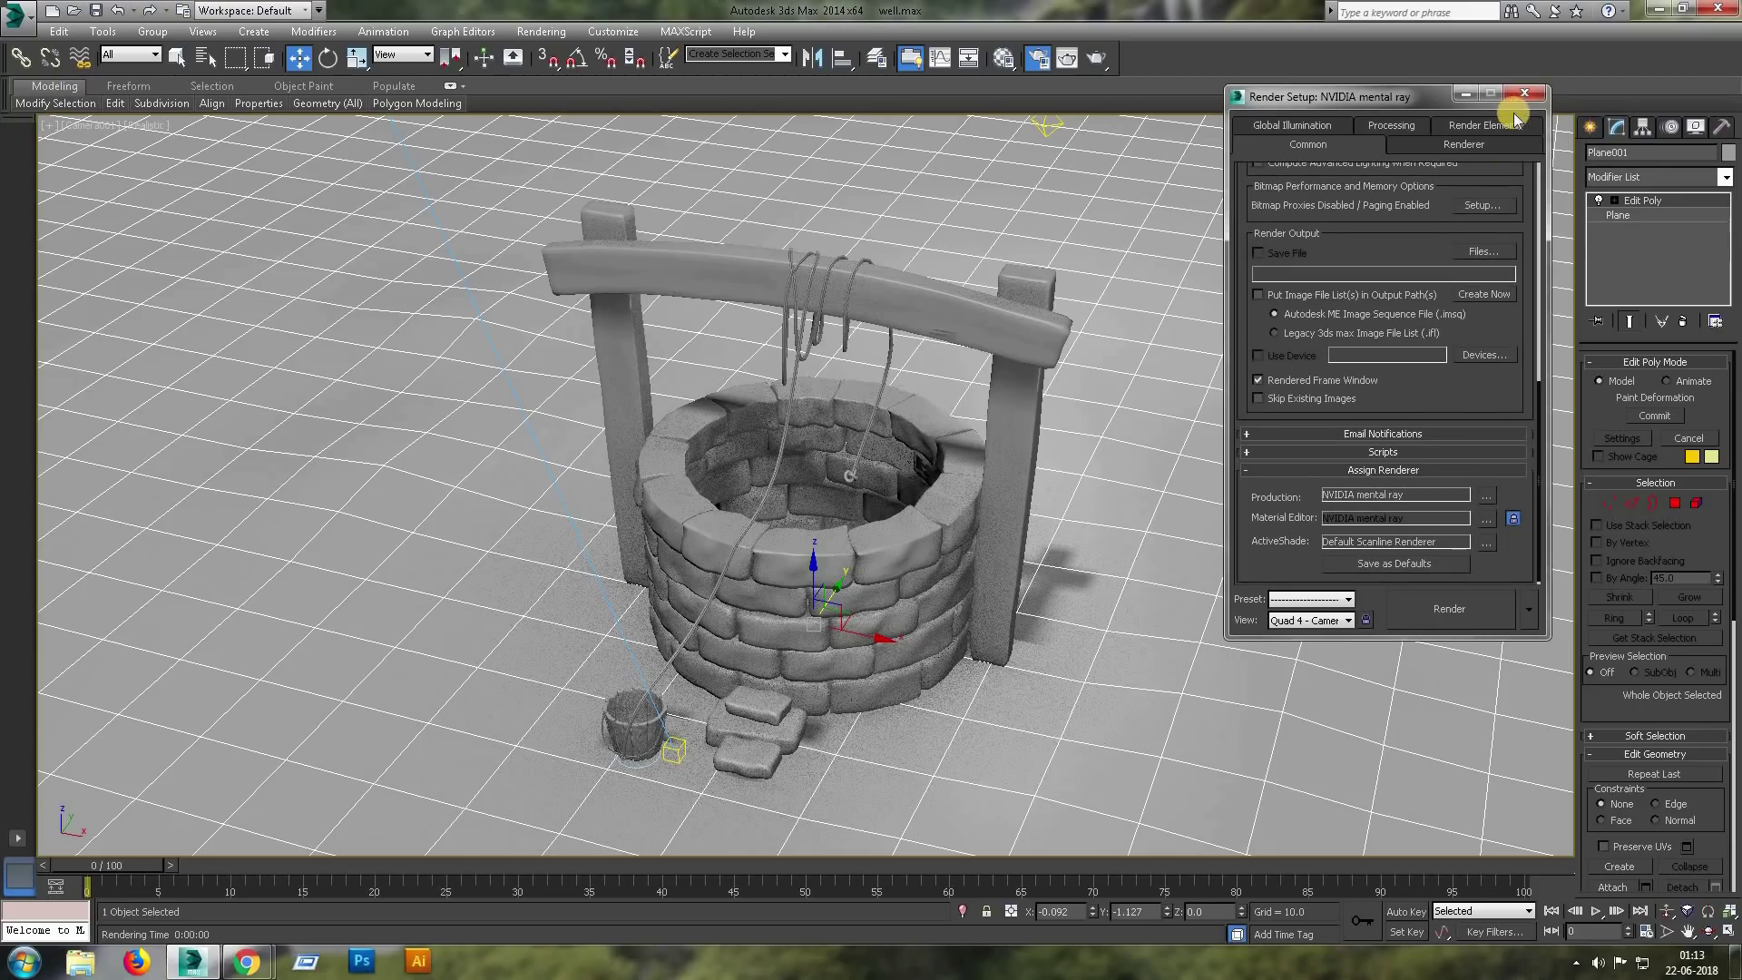
pyautogui.click(1524, 93)
# Save the scene and run a test render of the camera view.
pyautogui.click(24, 33)
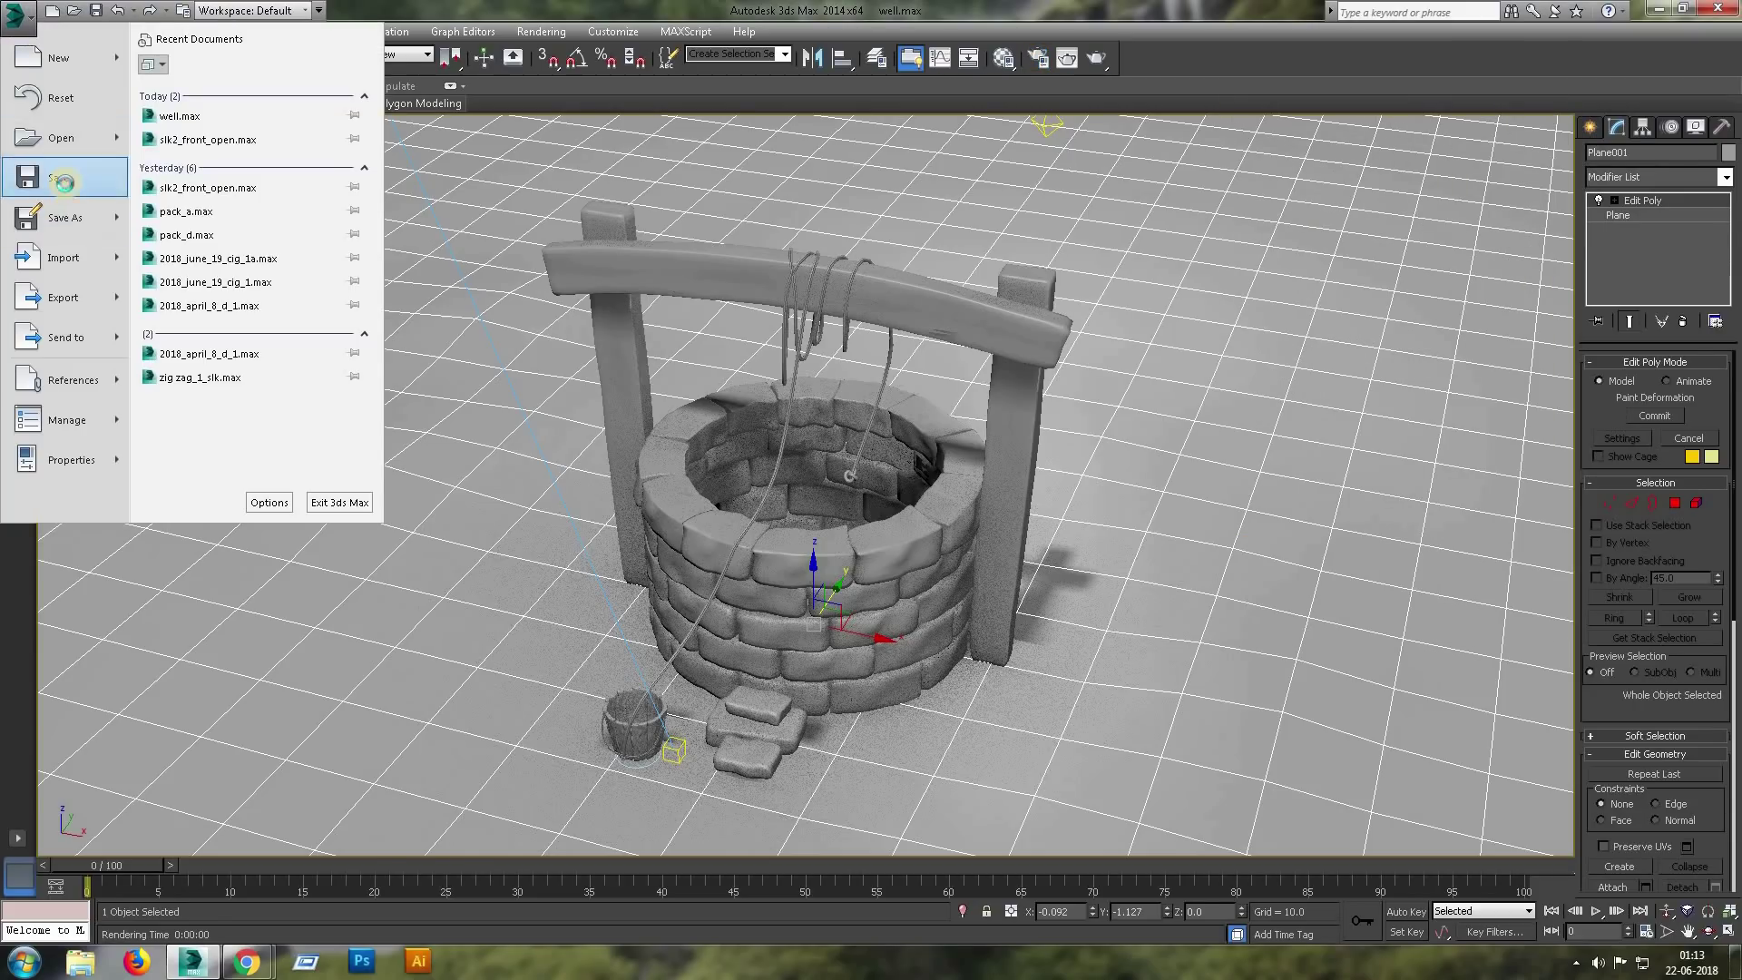
pyautogui.click(63, 182)
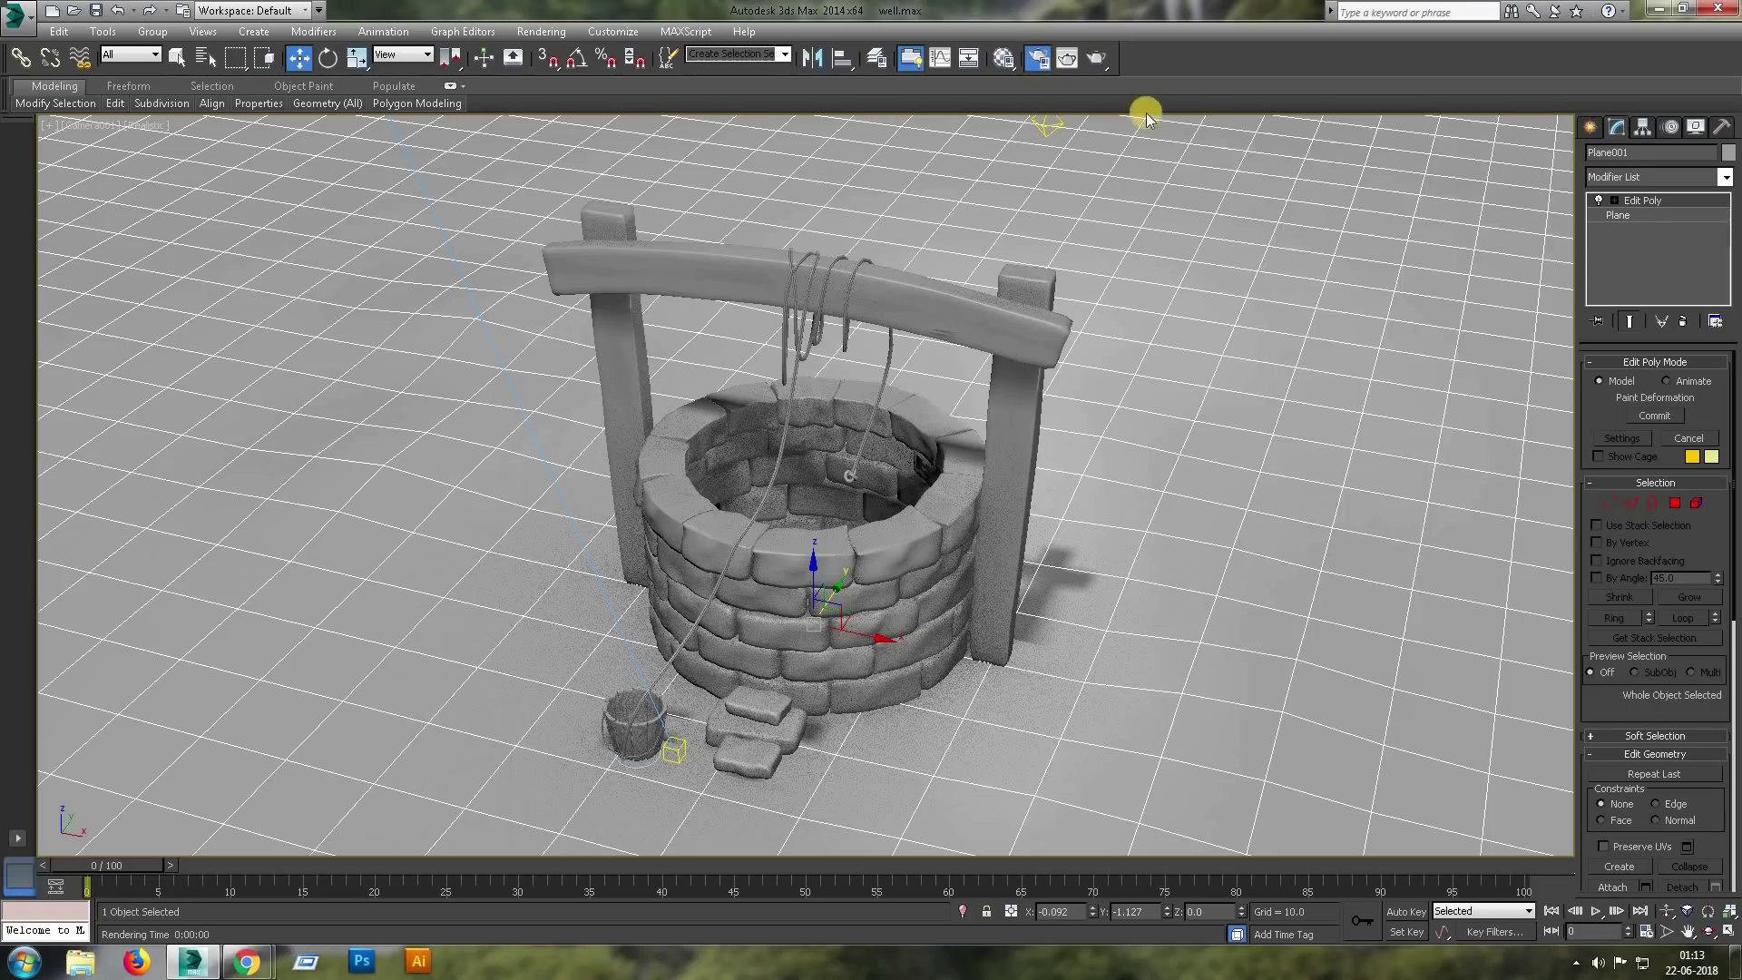
pyautogui.press('F10')
pyautogui.click(1452, 610)
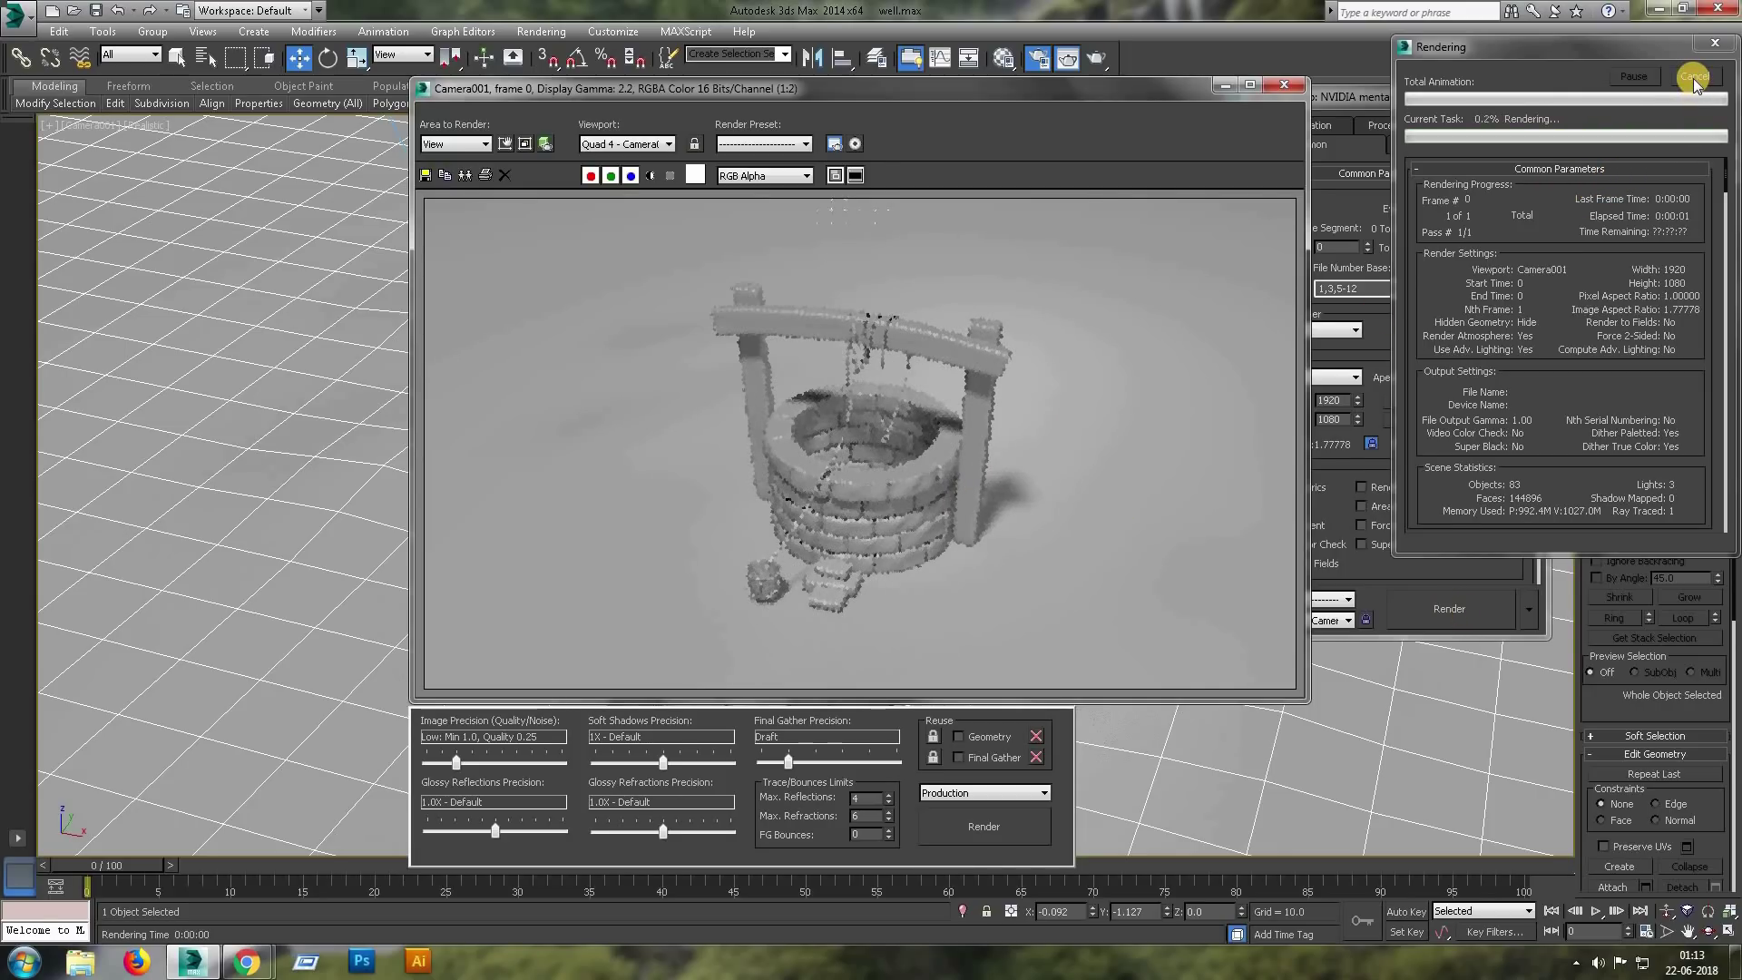
pyautogui.click(1284, 85)
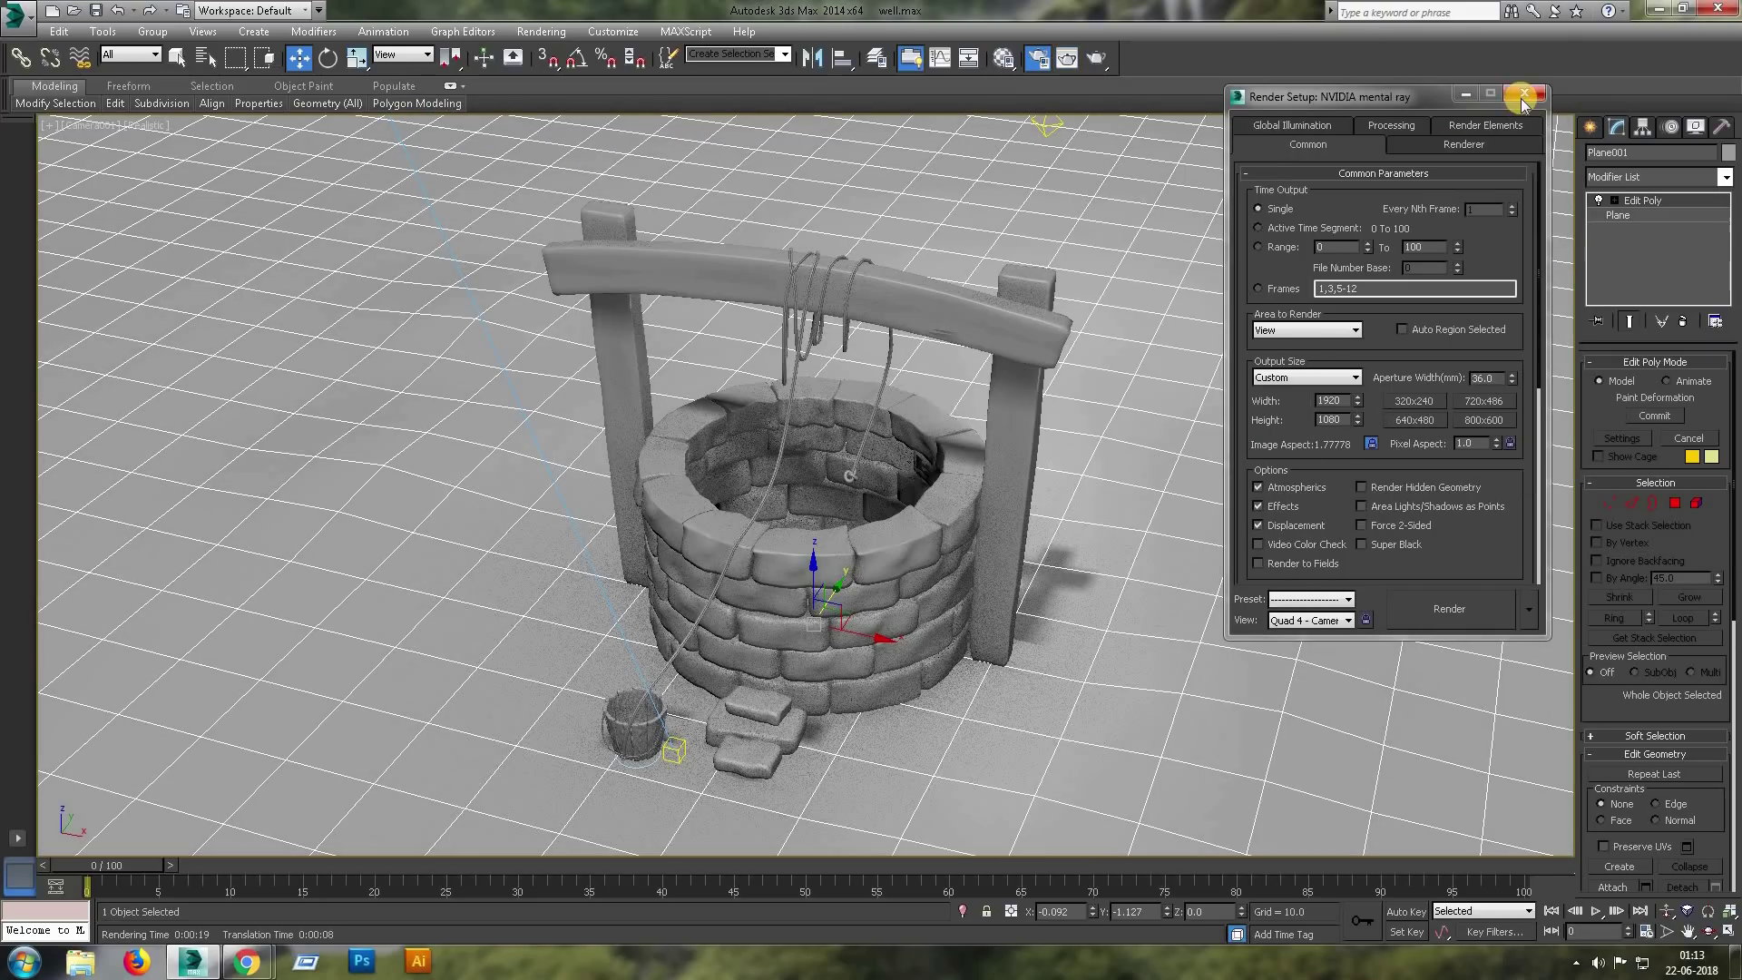
pyautogui.click(1523, 96)
pyautogui.hotkey('alt', 'w')
# Move the miAreaLight001 spotlight further left and set its area radius to 25.
pyautogui.click(1143, 338)
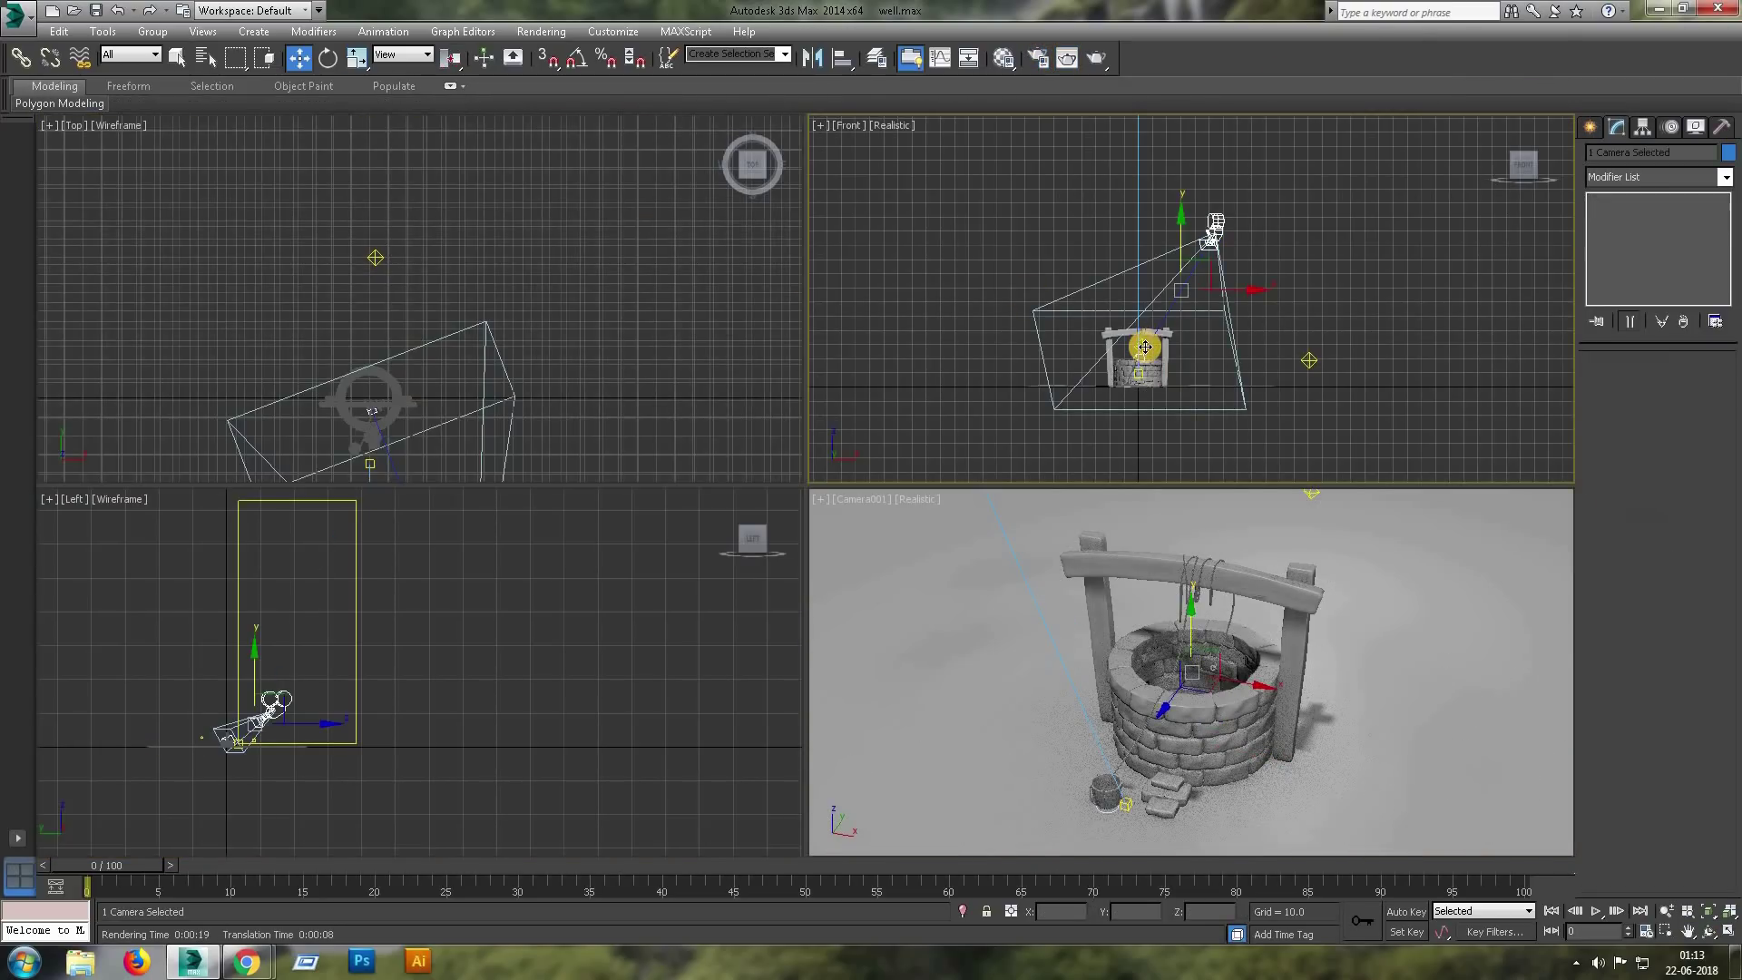
pyautogui.click(375, 260)
pyautogui.click(1315, 361)
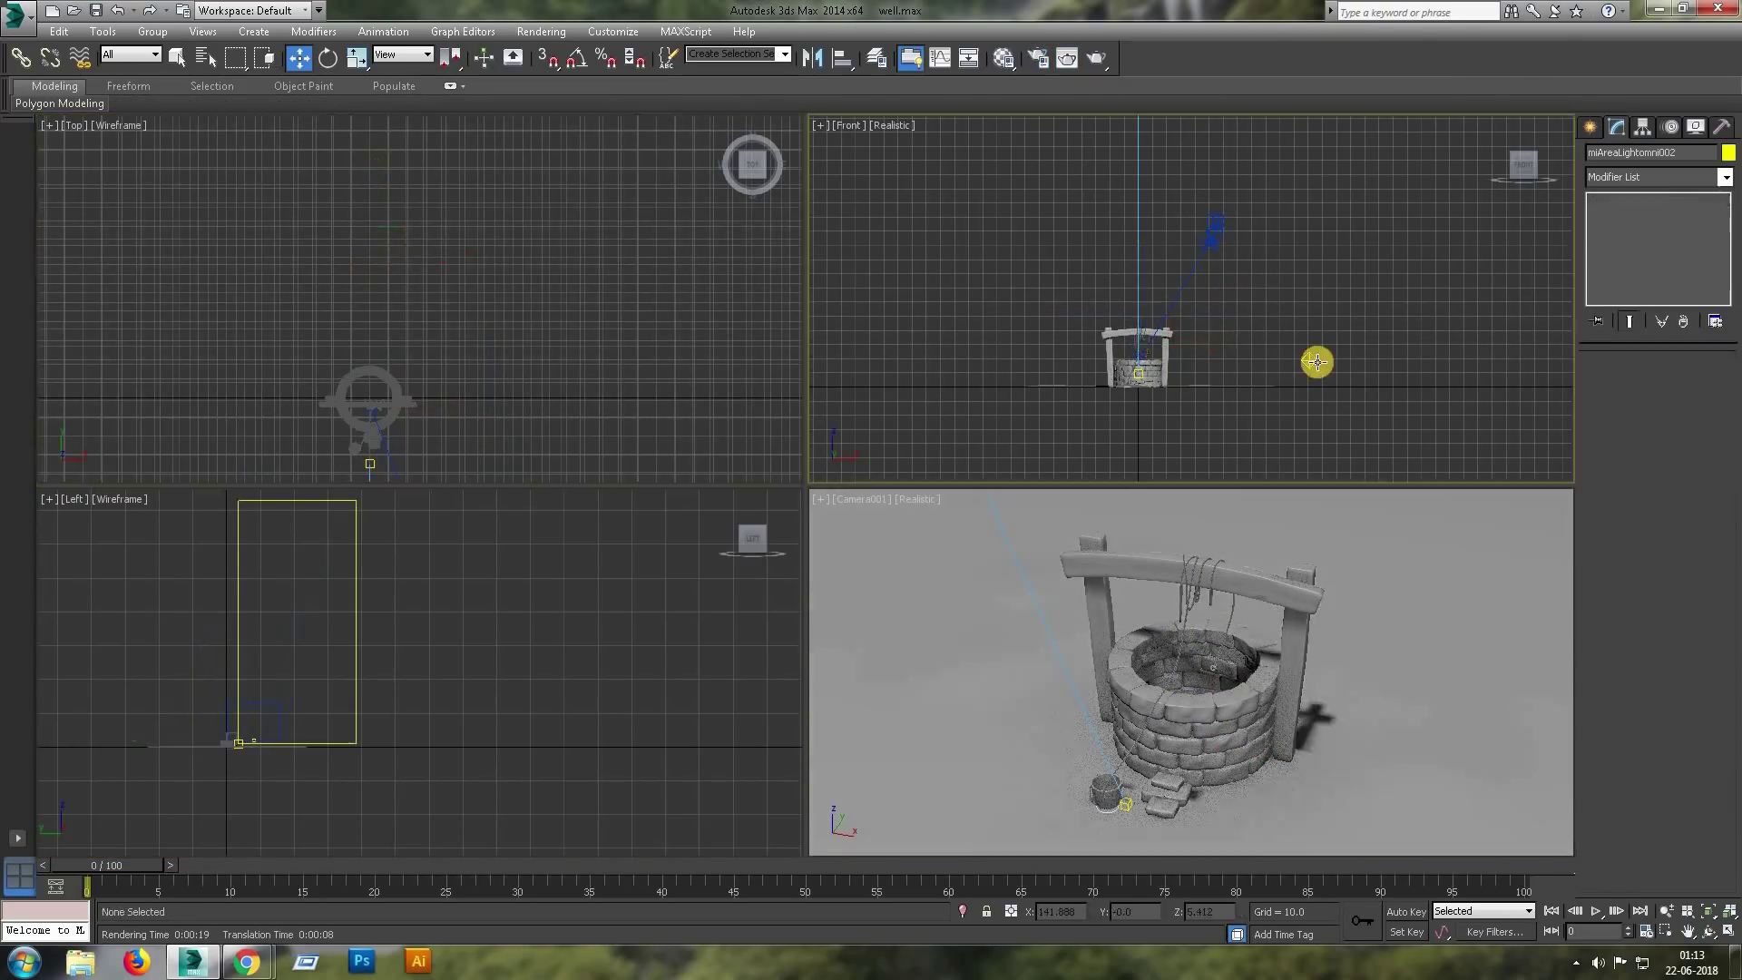
pyautogui.click(1310, 360)
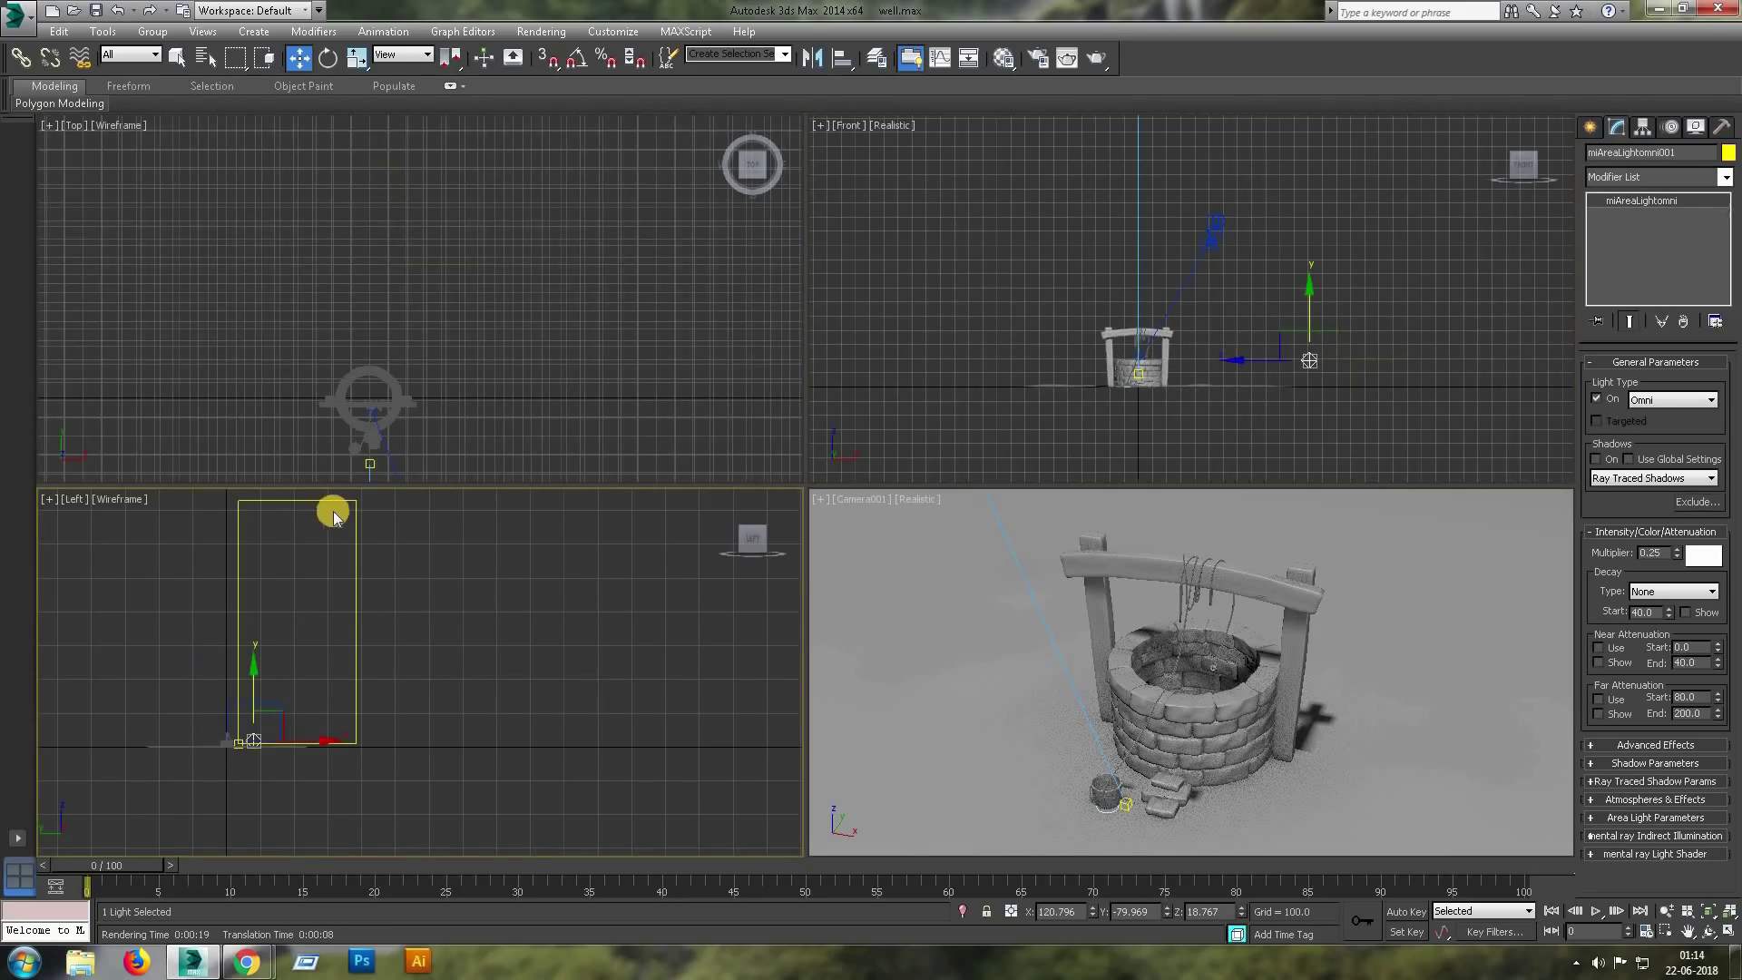
pyautogui.moveTo(382, 564); pyautogui.dragTo(408, 620, button='middle')
pyautogui.moveTo(1349, 356); pyautogui.dragTo(1361, 136, button='middle')
pyautogui.scroll(3, 1362, 137)
pyautogui.moveTo(1361, 136); pyautogui.dragTo(1272, 133)
pyautogui.scroll(3, 459, 268)
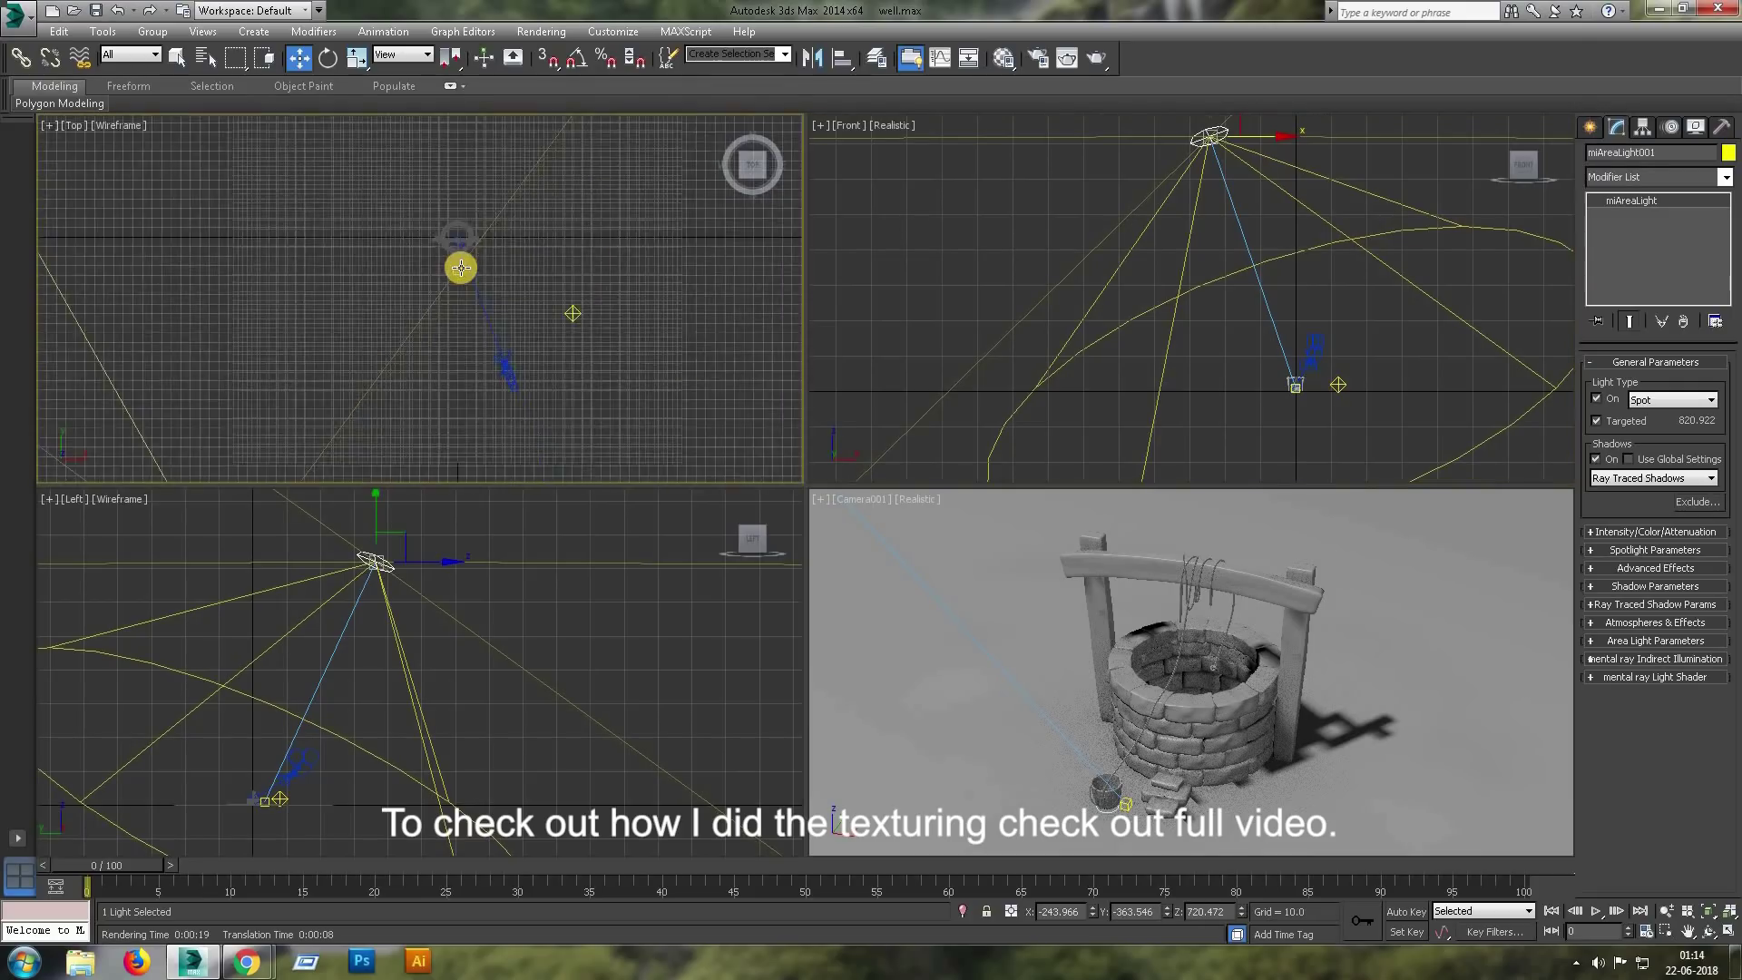
pyautogui.moveTo(401, 369); pyautogui.dragTo(375, 372, button='middle')
pyautogui.click(1670, 641)
pyautogui.write('25')
# Set Camera001's lens to 51.456 and render the camera view.
pyautogui.click(1468, 655)
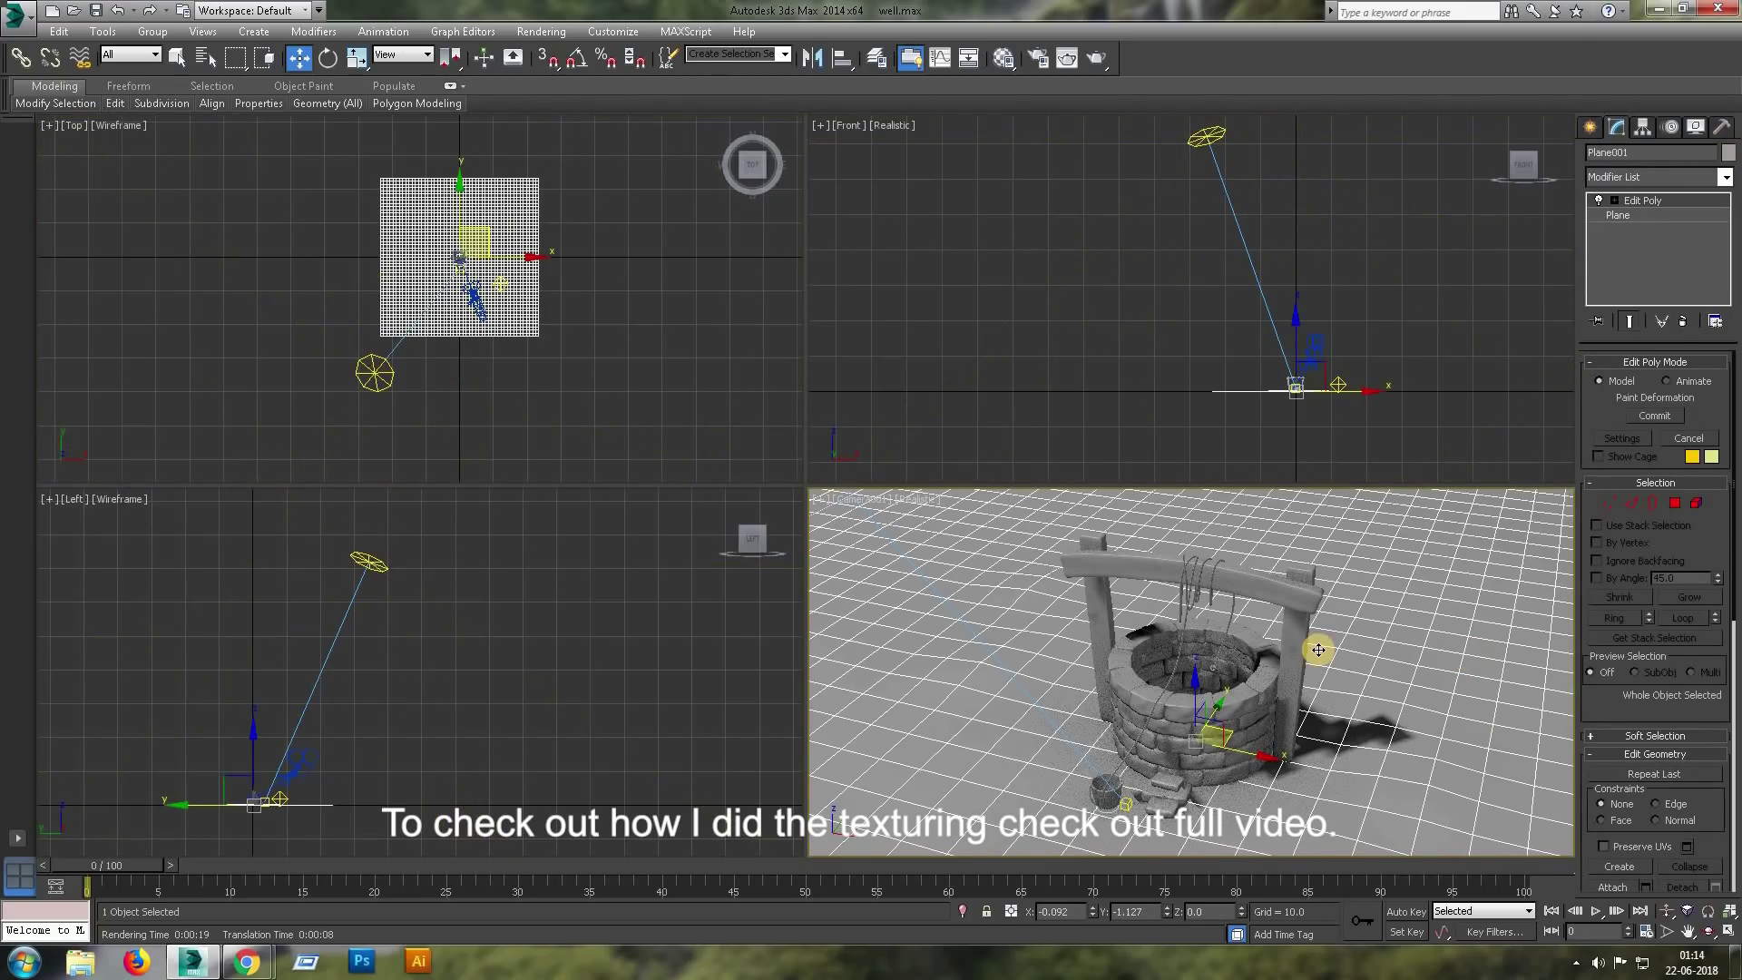
pyautogui.click(1307, 343)
pyautogui.moveTo(1694, 388); pyautogui.dragTo(1693, 371)
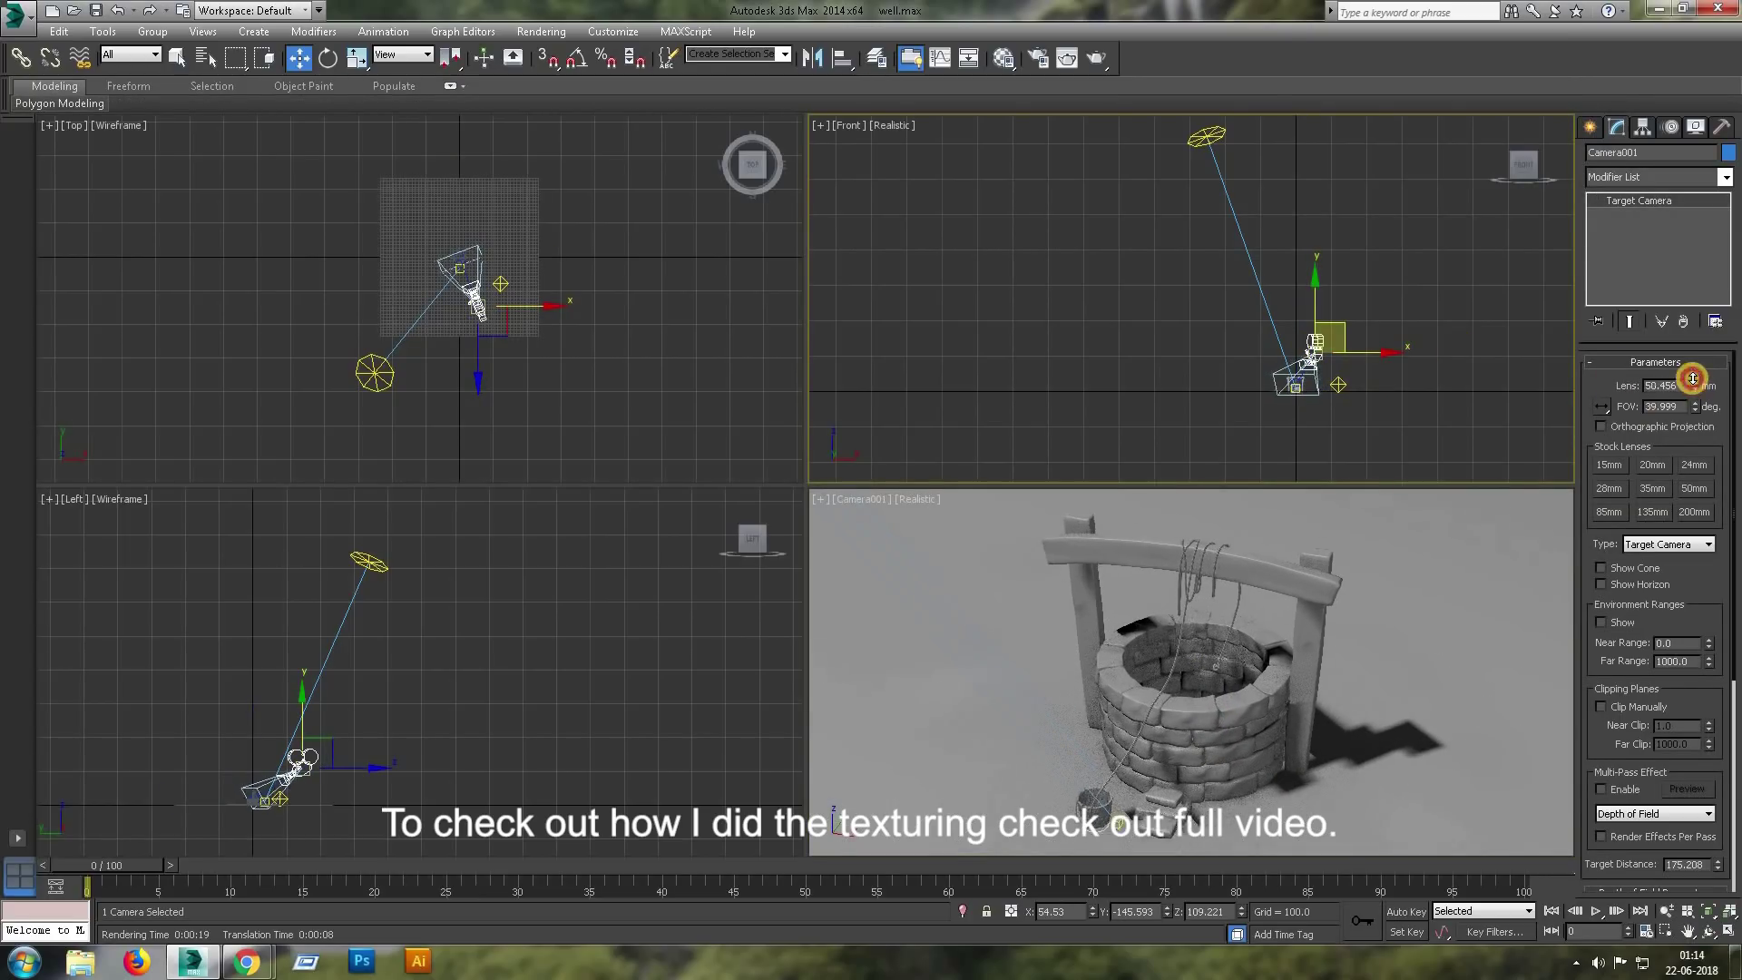
pyautogui.rightClick(1397, 645)
pyautogui.hotkey('alt', 'w')
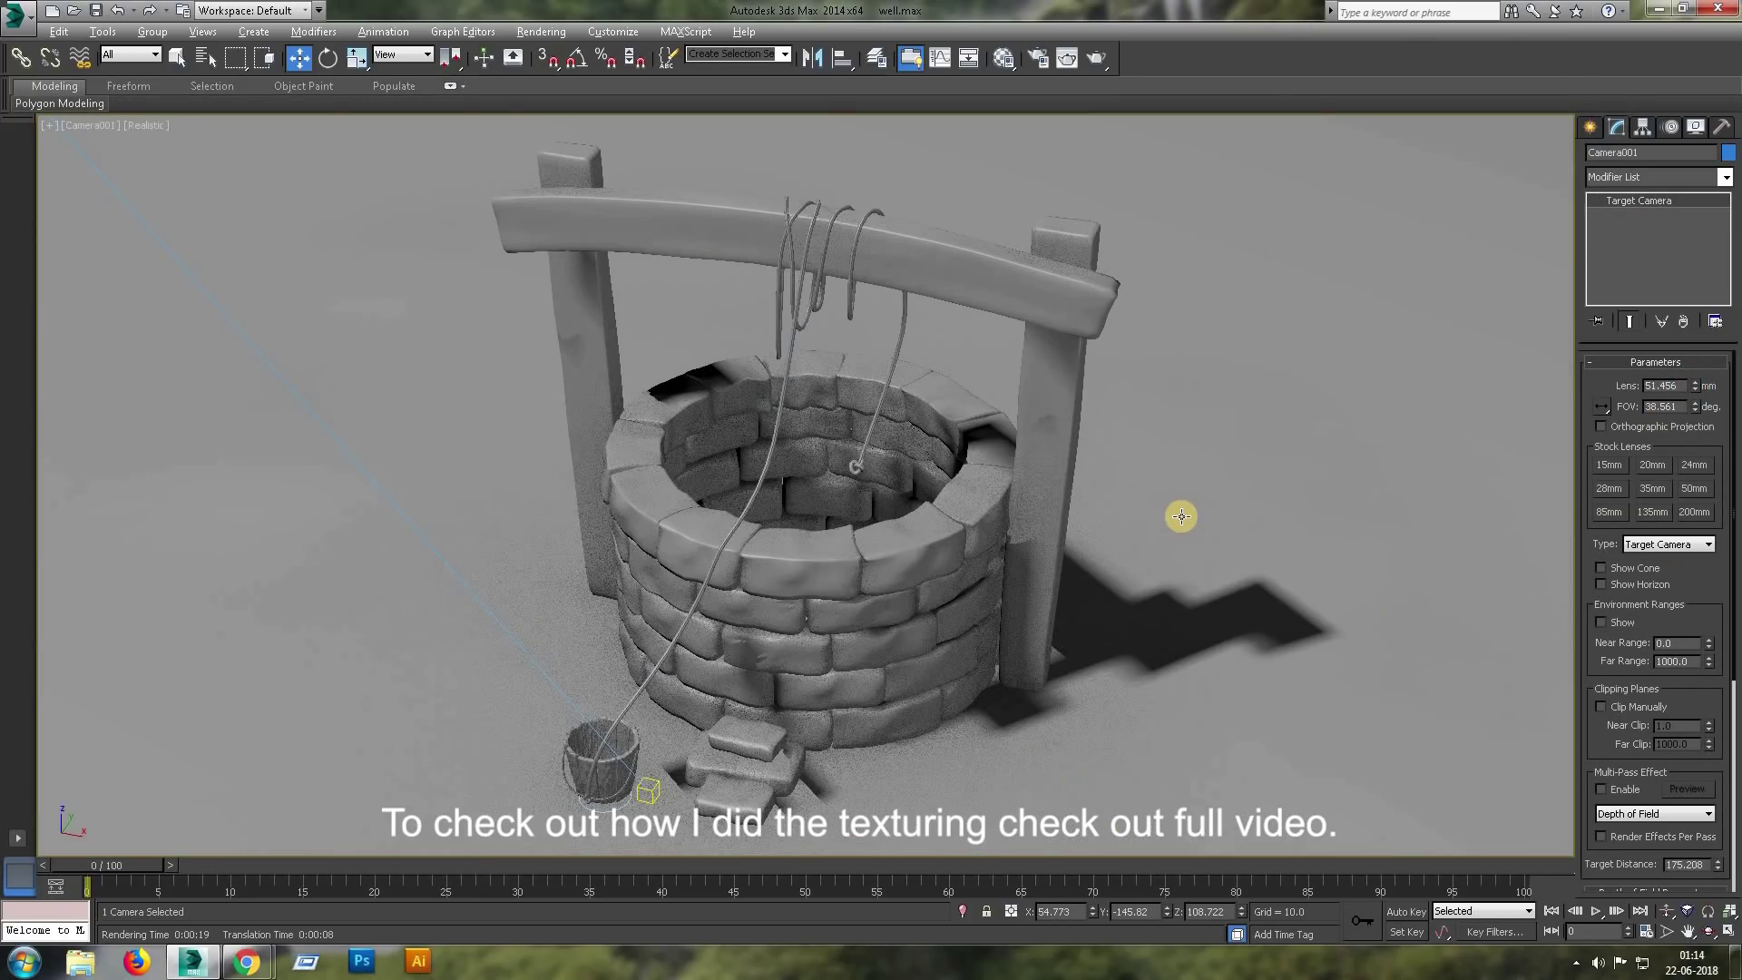
pyautogui.hotkey('shift', 'q')
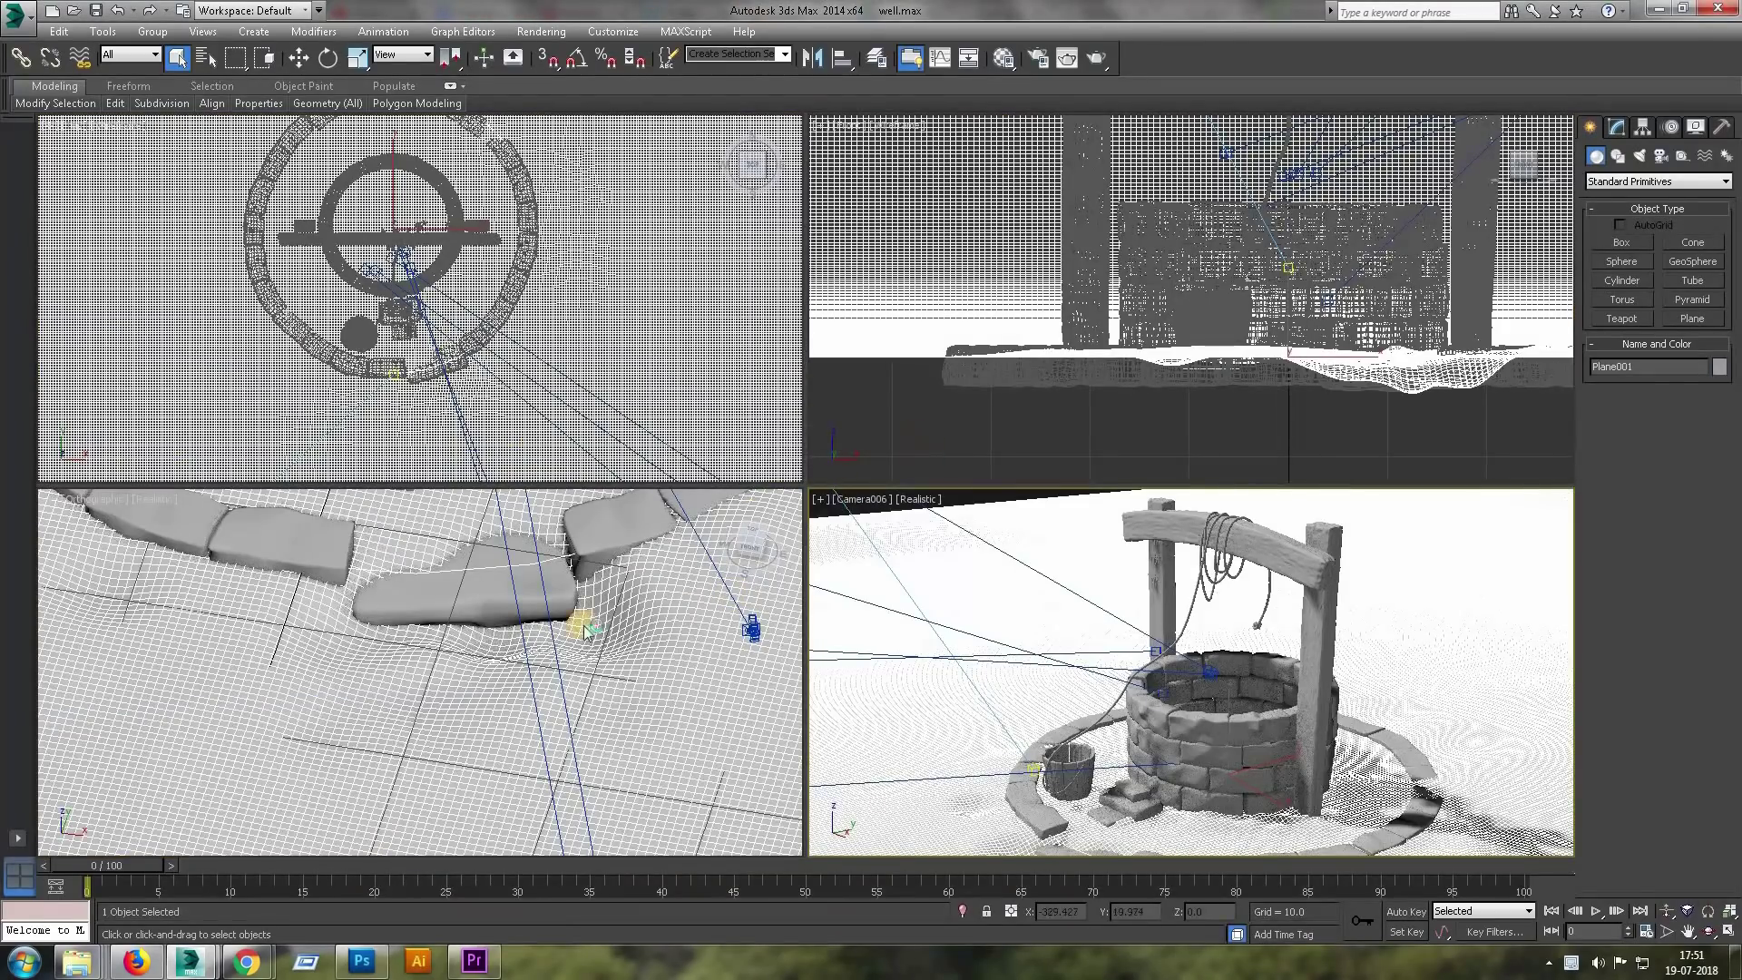
# Orbit around the well and zoom in on the selected rim brick Box043.
pyautogui.hotkey('alt', 'w')
pyautogui.moveTo(875, 502)
pyautogui.keyDown('alt'); pyautogui.mouseDown(button='middle')
pyautogui.moveTo(925, 744)
pyautogui.moveTo(910, 584)
pyautogui.mouseUp(button='middle'); pyautogui.keyUp('alt')
pyautogui.scroll(3, 901, 599)
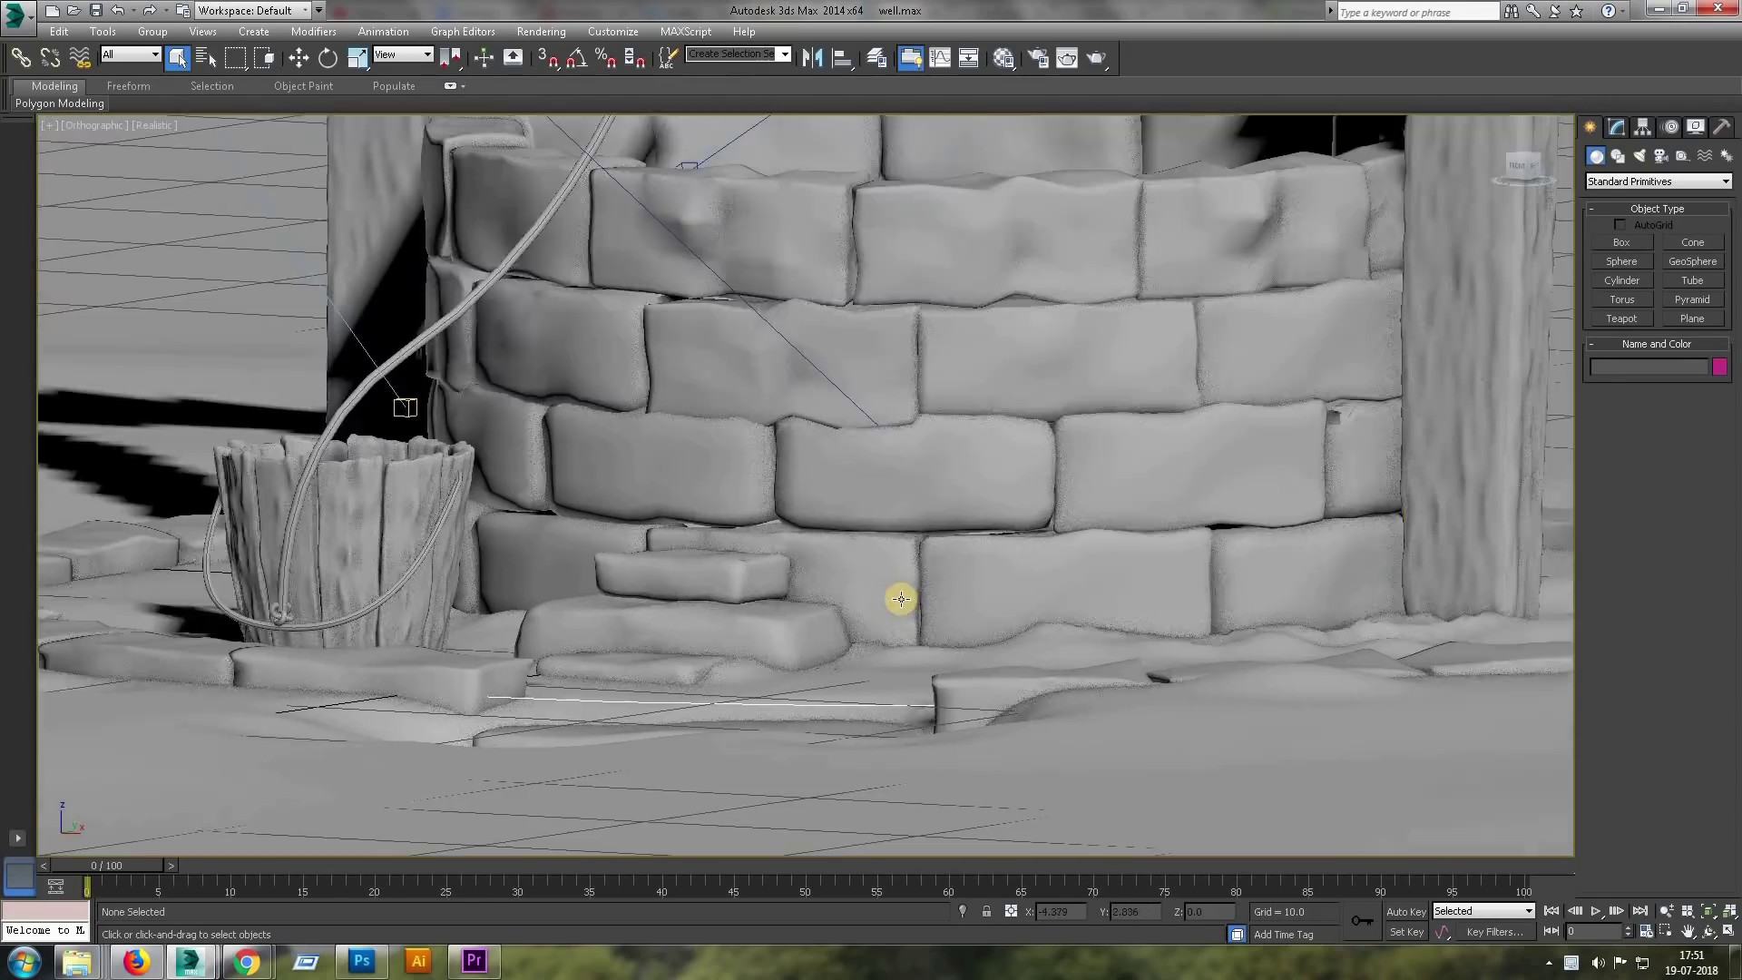
pyautogui.scroll(-5, 901, 599)
pyautogui.moveTo(1131, 557)
pyautogui.keyDown('alt'); pyautogui.mouseDown(button='middle')
pyautogui.moveTo(945, 591)
pyautogui.moveTo(697, 765)
pyautogui.mouseUp(button='middle'); pyautogui.keyUp('alt')
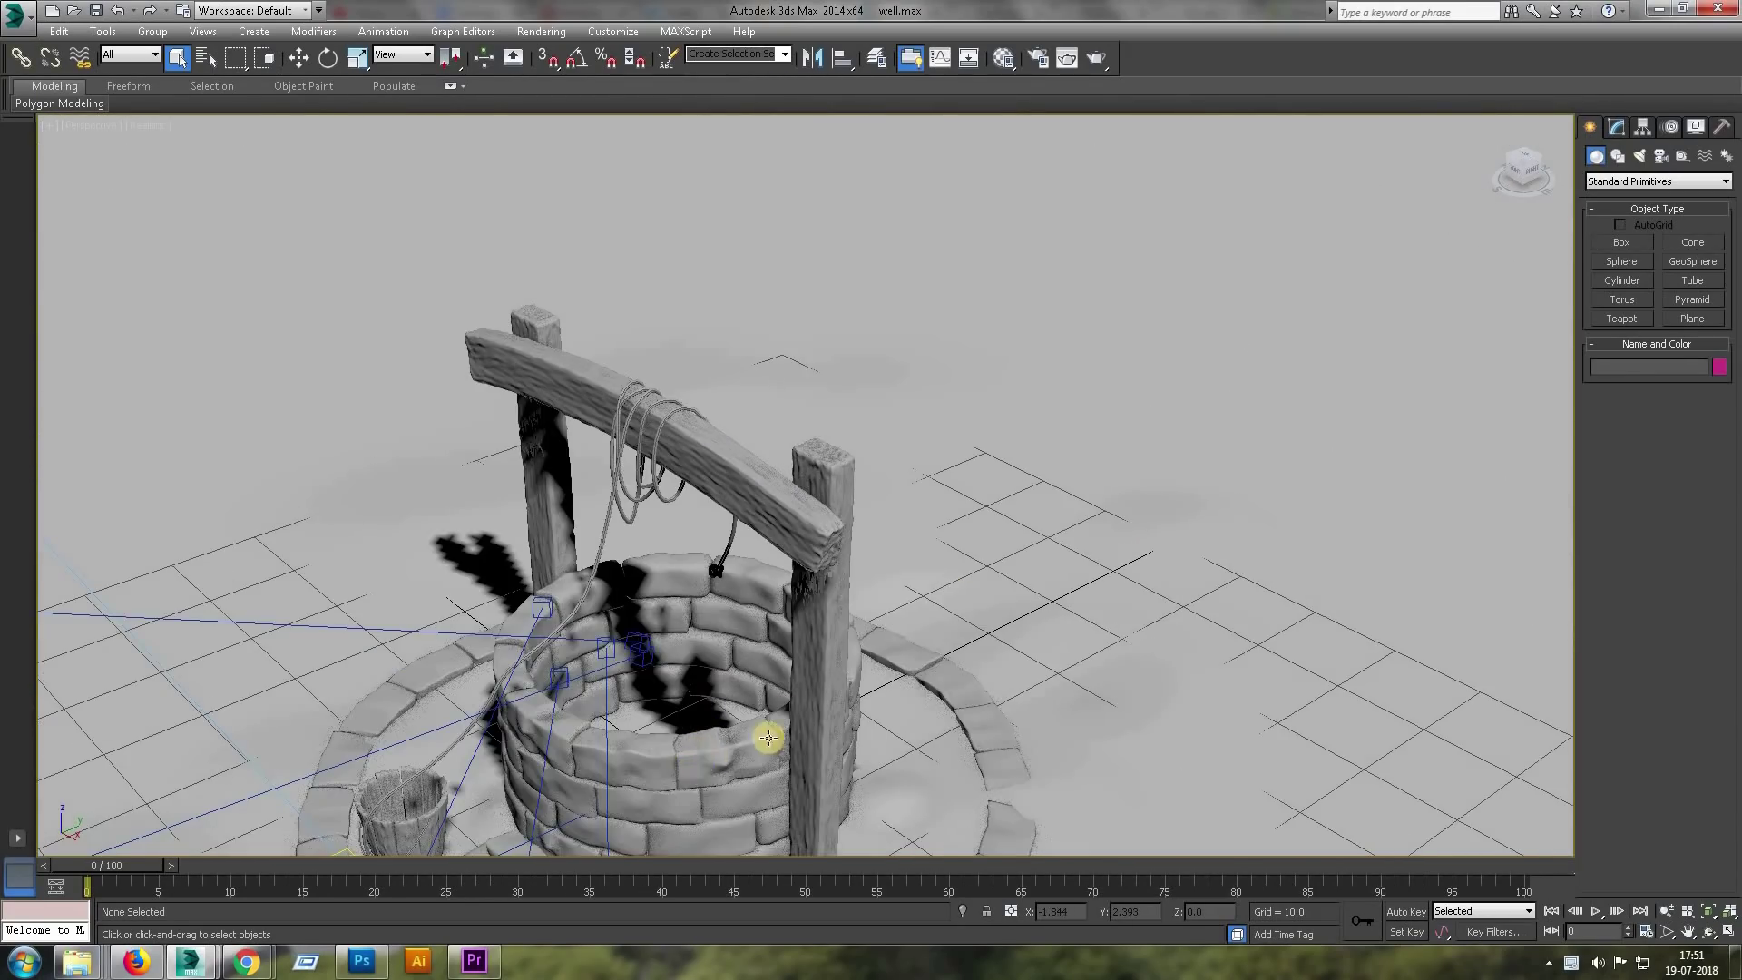
pyautogui.click(769, 738)
pyautogui.press('z')
pyautogui.scroll(-5, 917, 622)
pyautogui.keyDown('alt'); pyautogui.moveTo(917, 622); pyautogui.dragTo(995, 595, button='middle'); pyautogui.keyUp('alt')
pyautogui.scroll(2, 1006, 599)
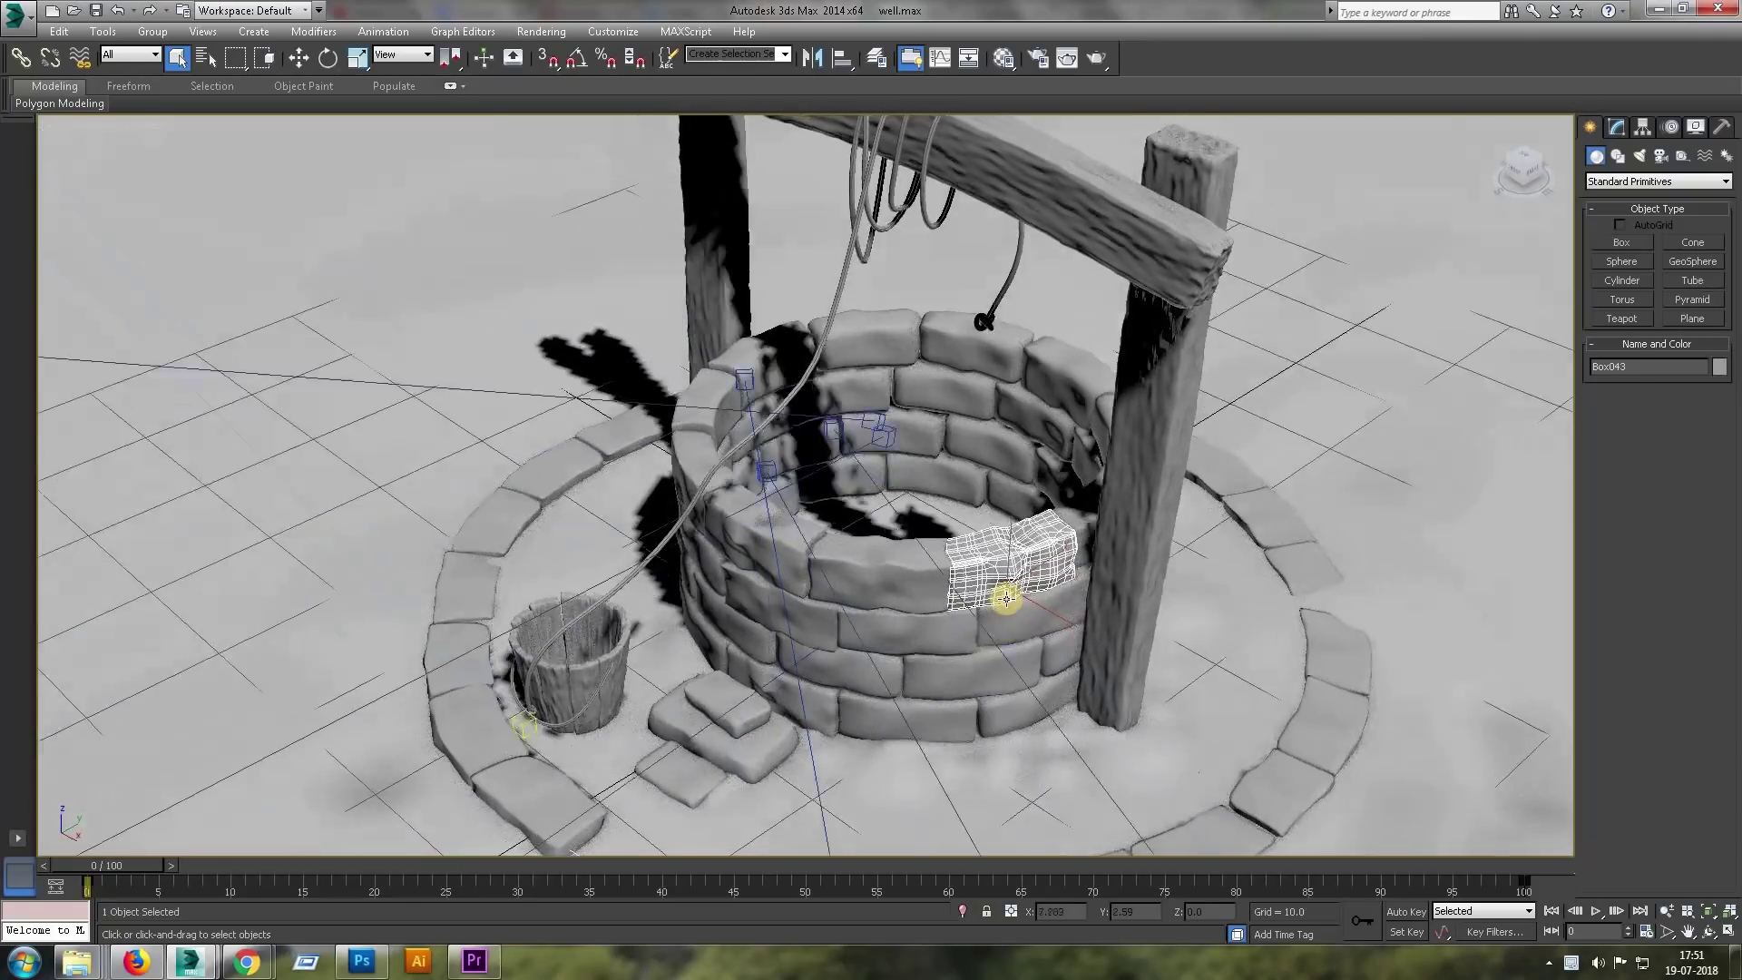
pyautogui.scroll(-2, 999, 590)
pyautogui.scroll(-2, 999, 581)
pyautogui.scroll(3, 998, 563)
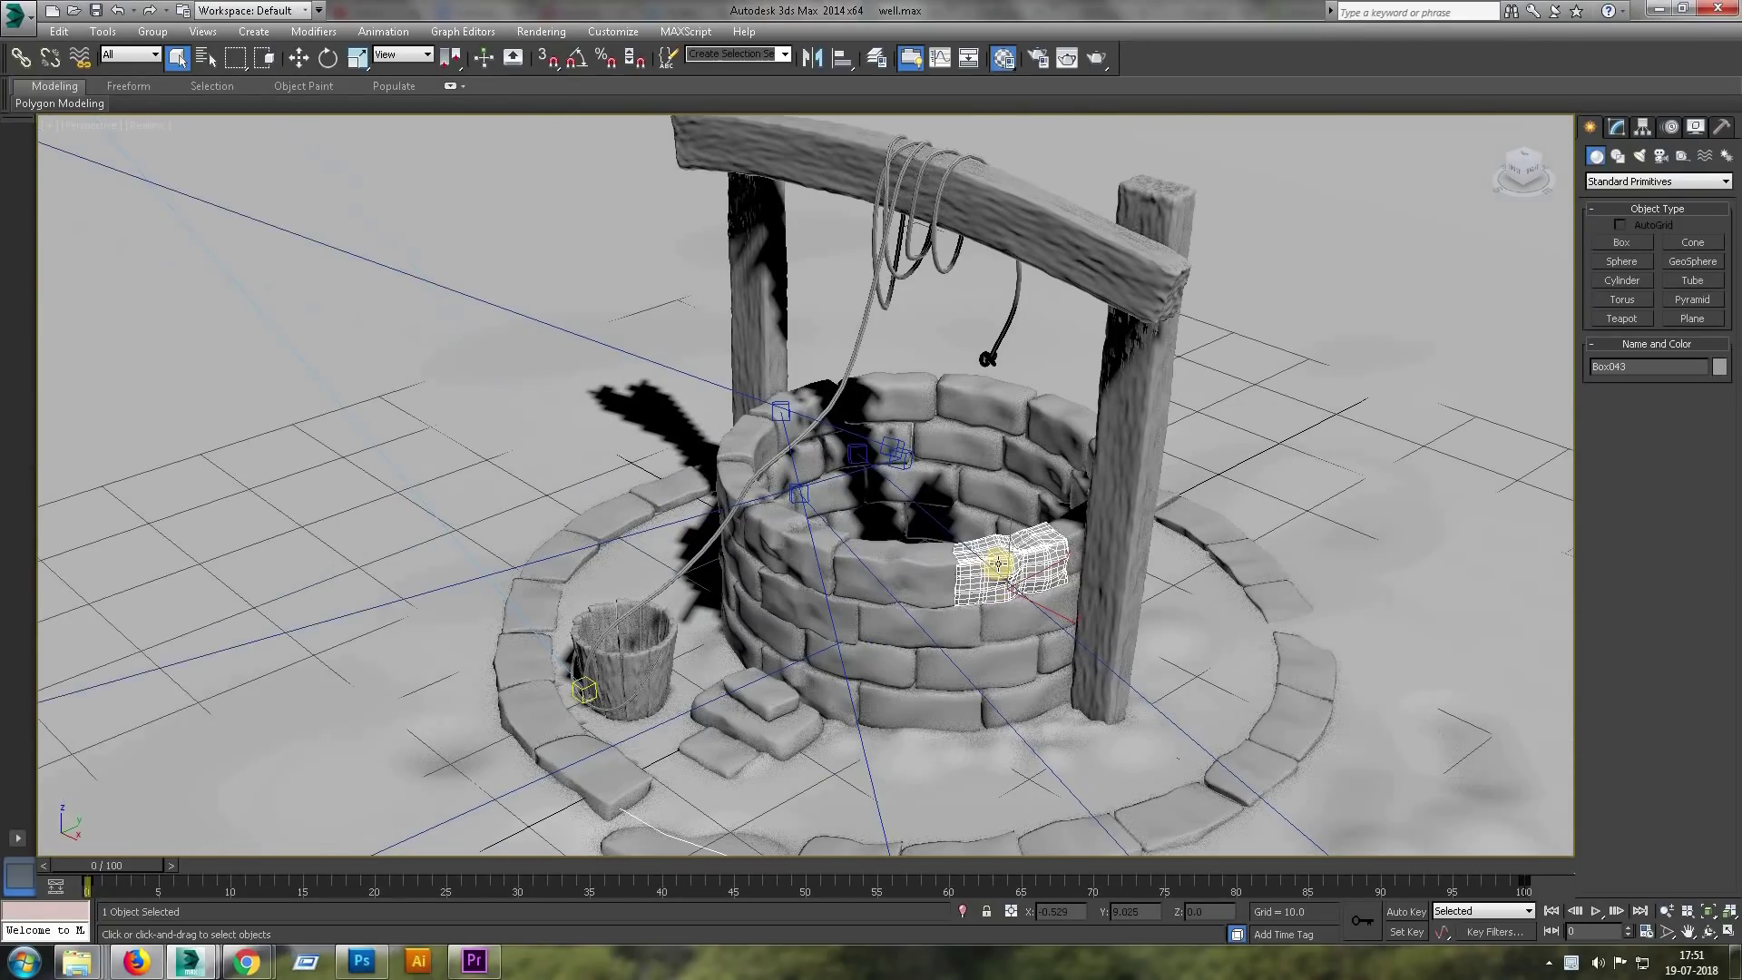
# Create a new material with the stone texture bitmap as its diffuse map.
pyautogui.press('m')
pyautogui.click(110, 291)
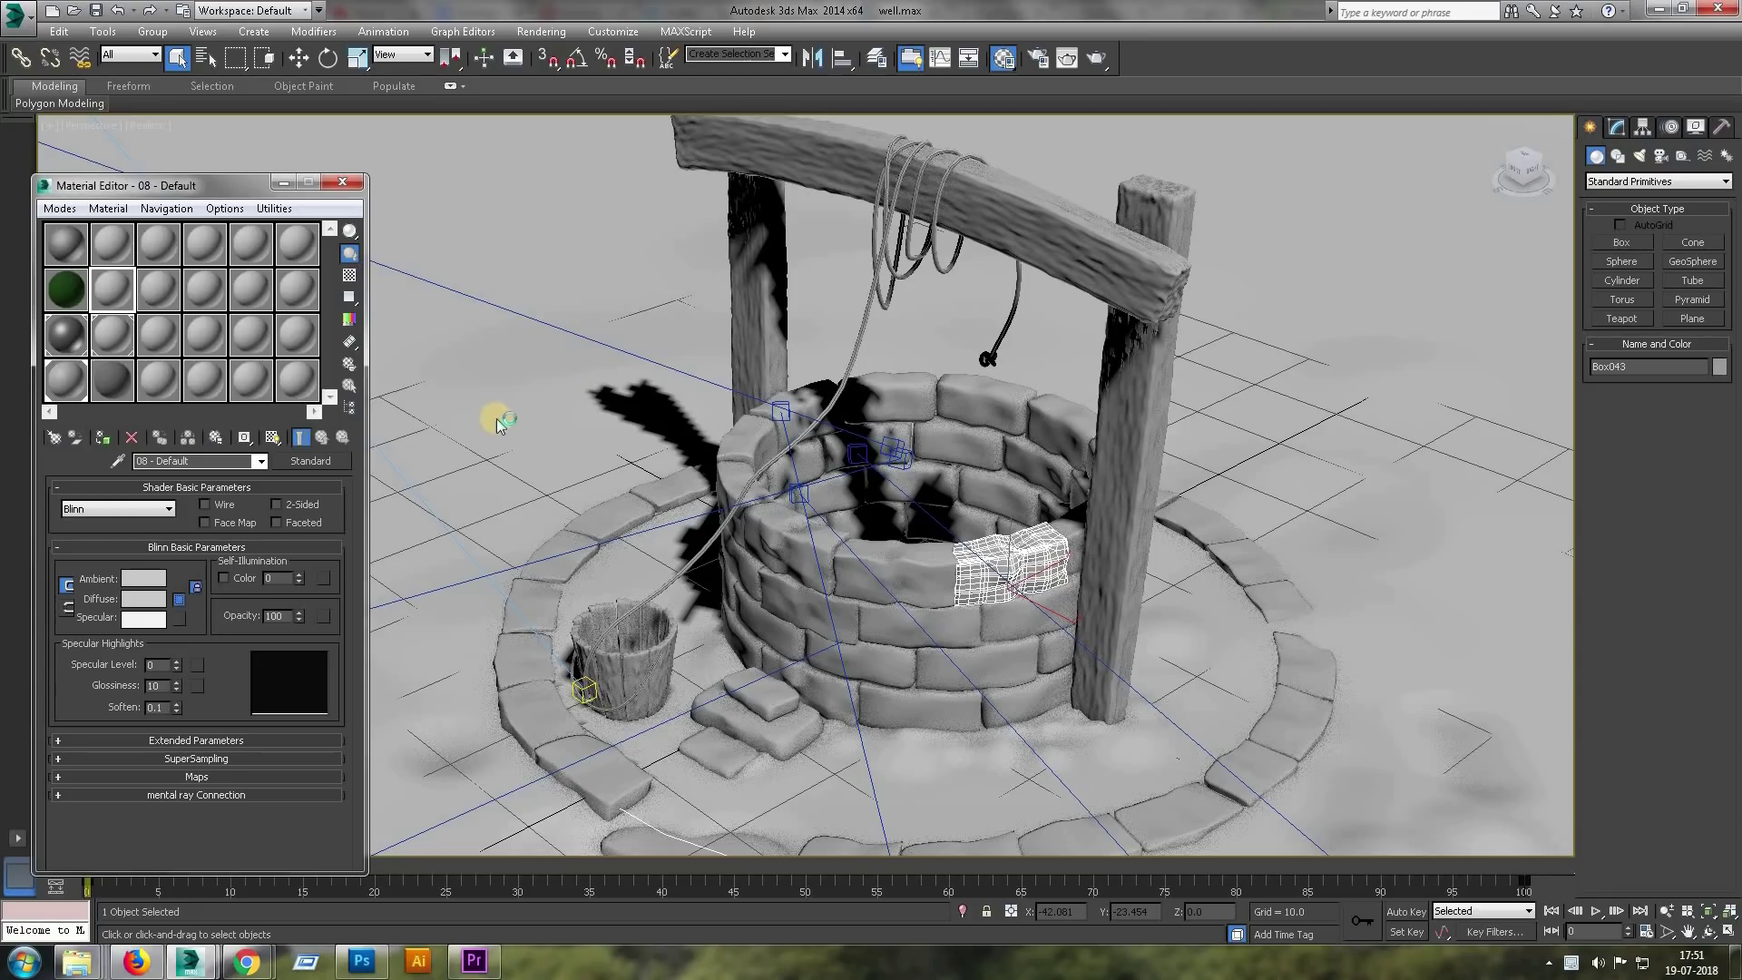
pyautogui.click(909, 332)
pyautogui.doubleClick(908, 332)
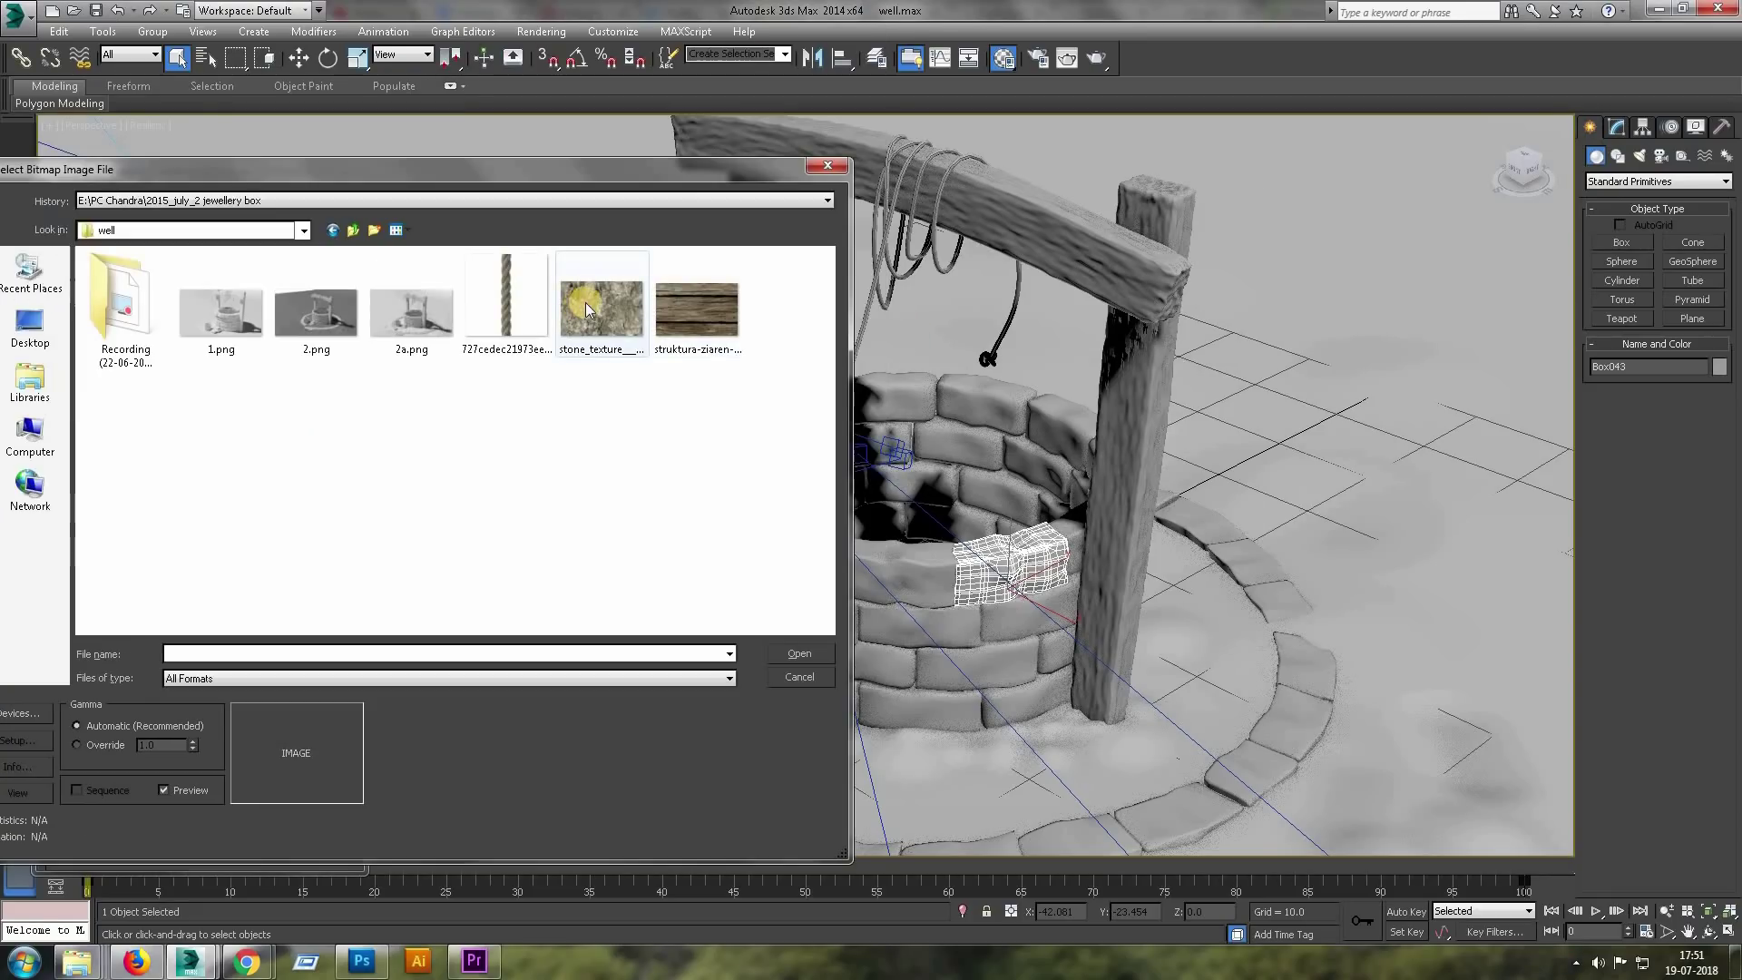
pyautogui.doubleClick(608, 159)
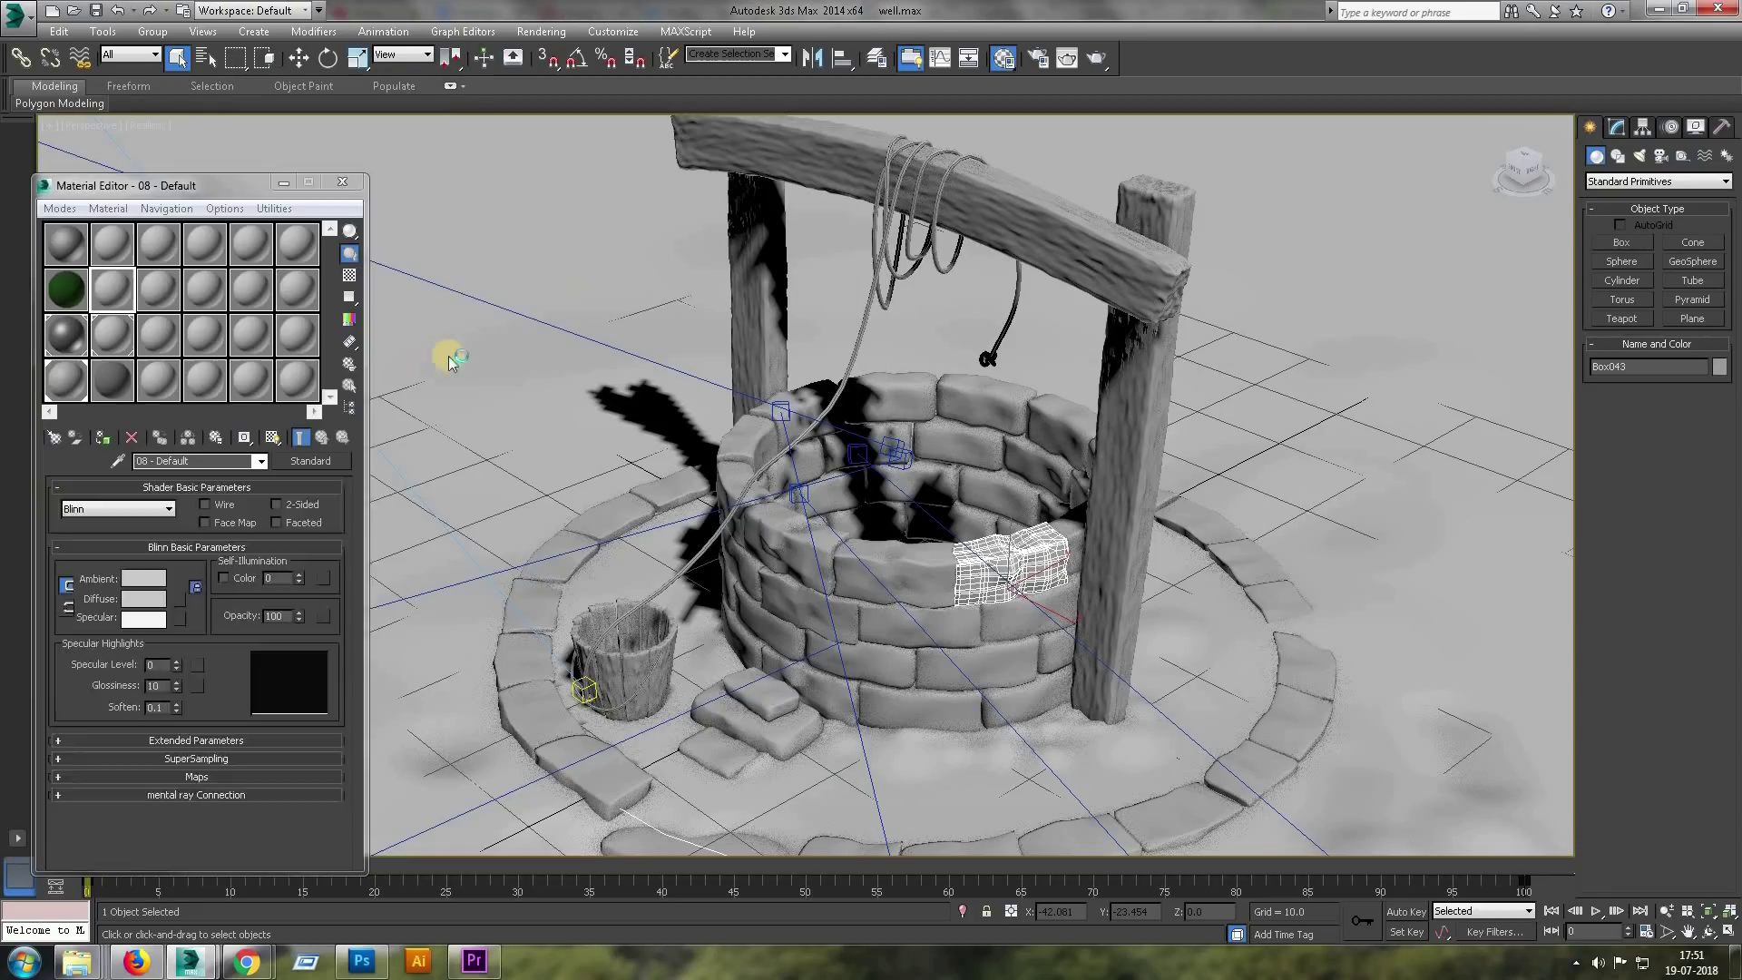
# Instance the stone bitmap into the bump slot of material 08 - Default and adjust its parameters.
pyautogui.click(322, 437)
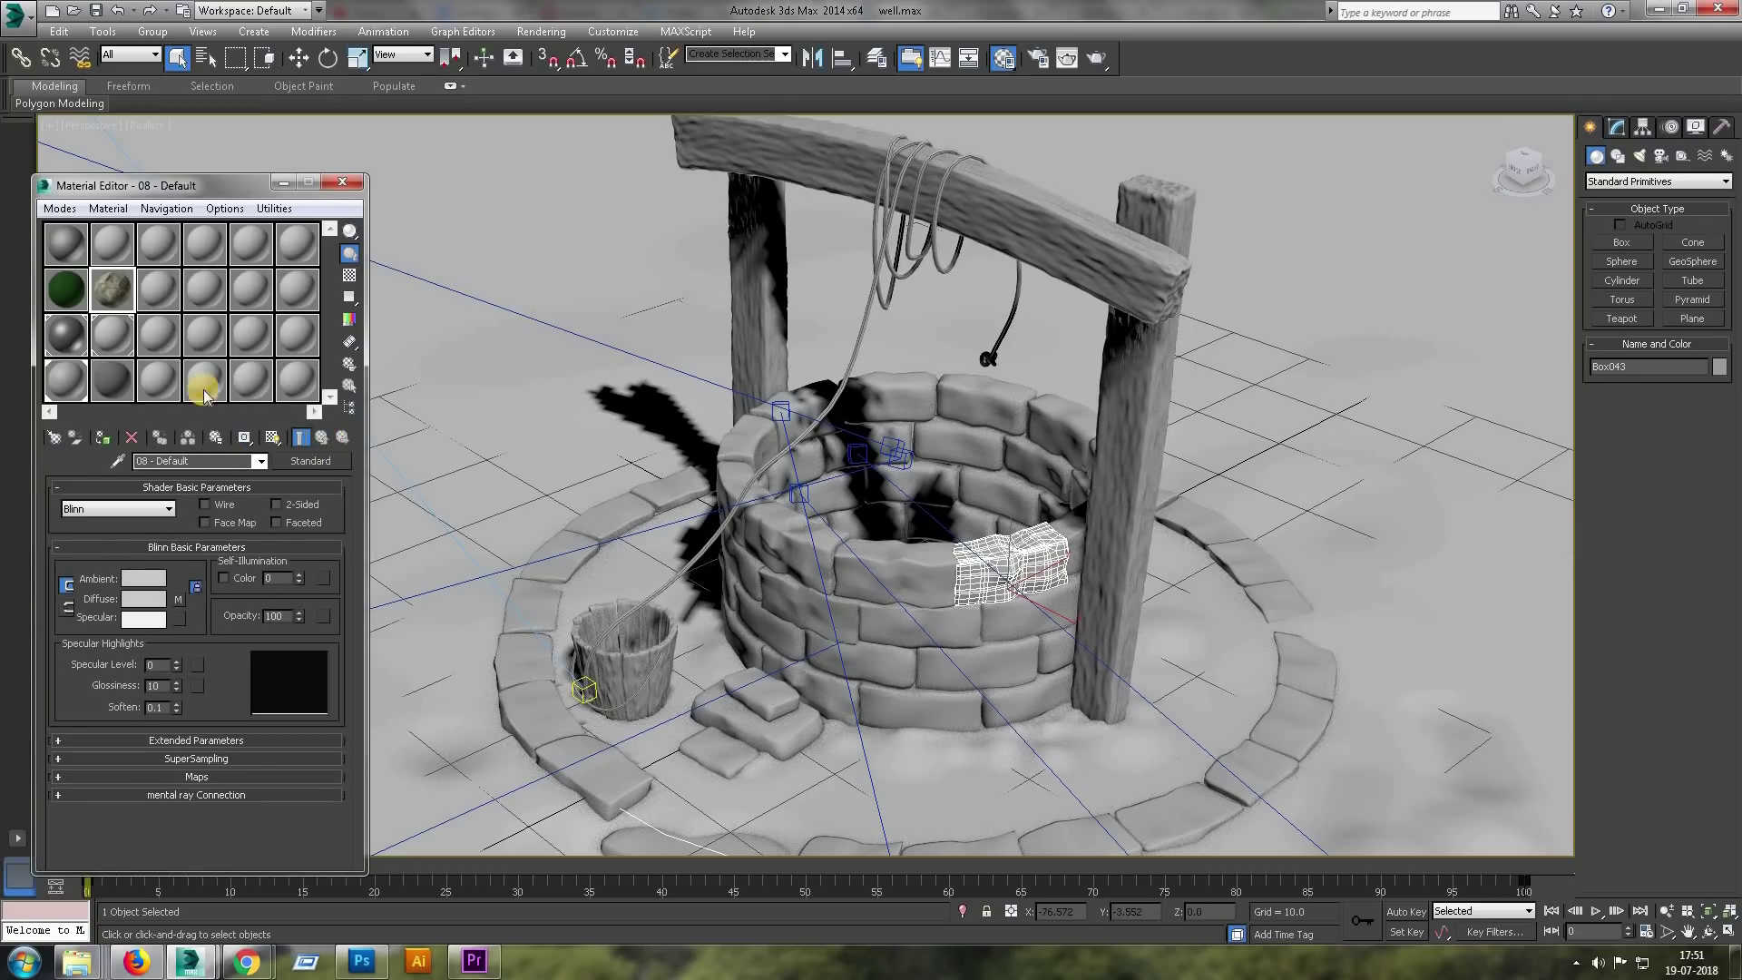
pyautogui.click(227, 778)
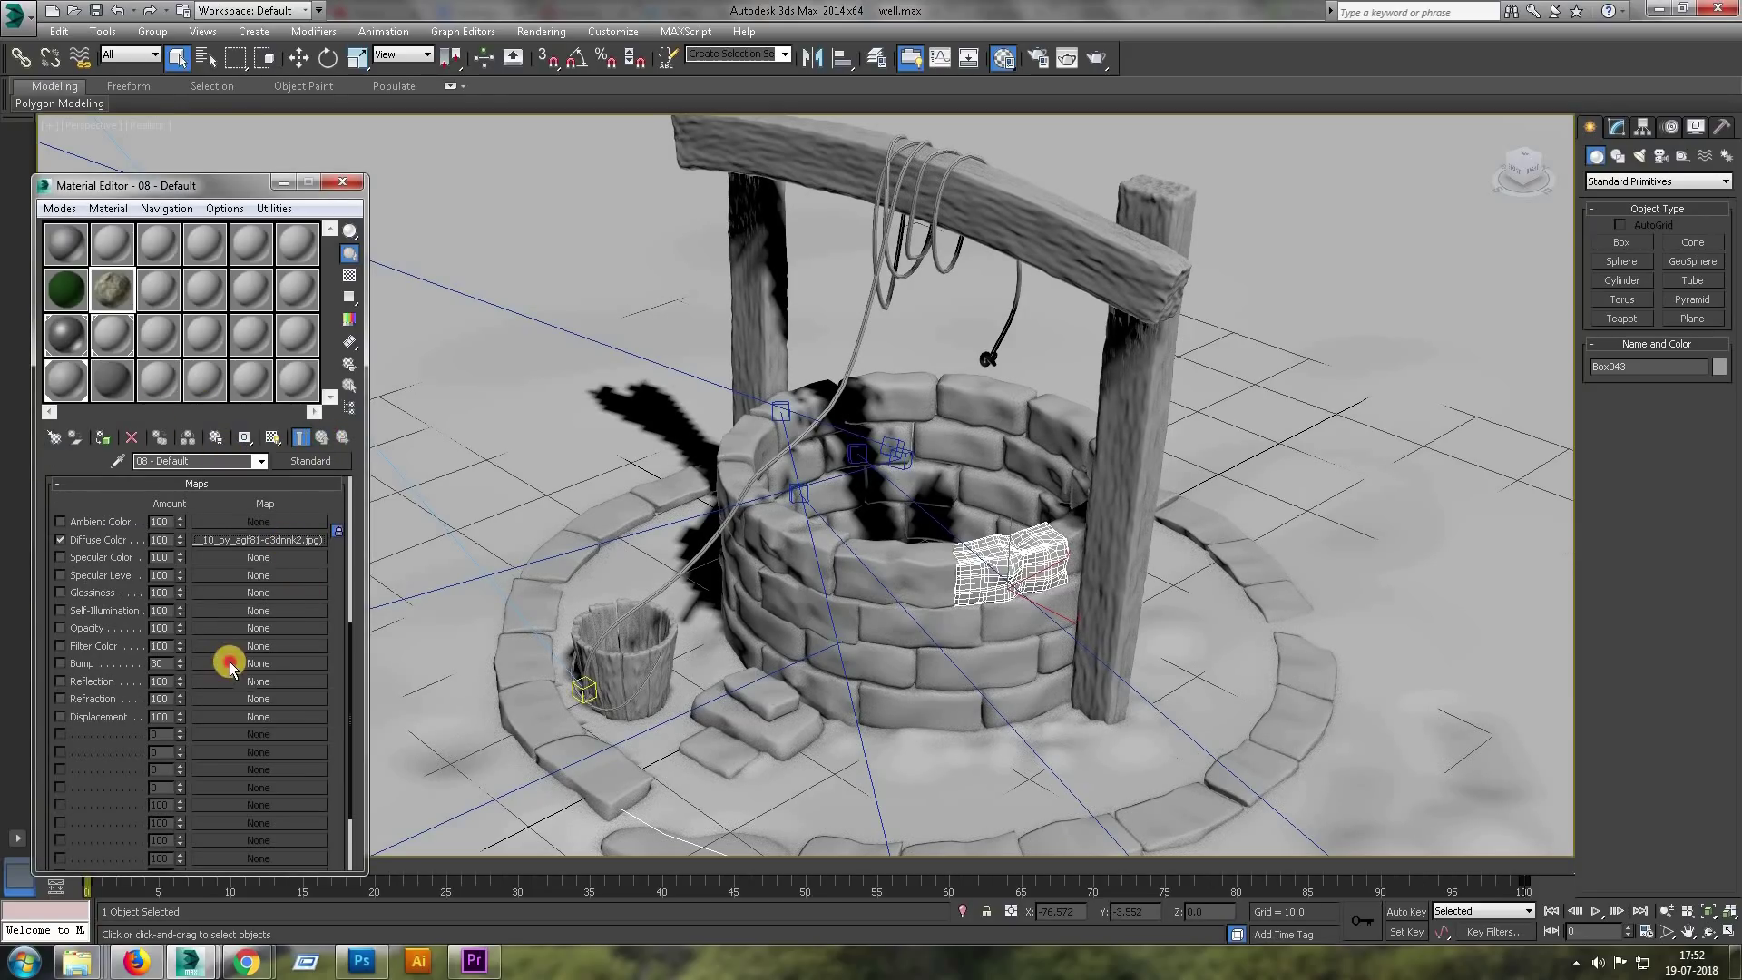
pyautogui.moveTo(231, 661); pyautogui.dragTo(231, 664)
pyautogui.click(173, 509)
pyautogui.click(158, 583)
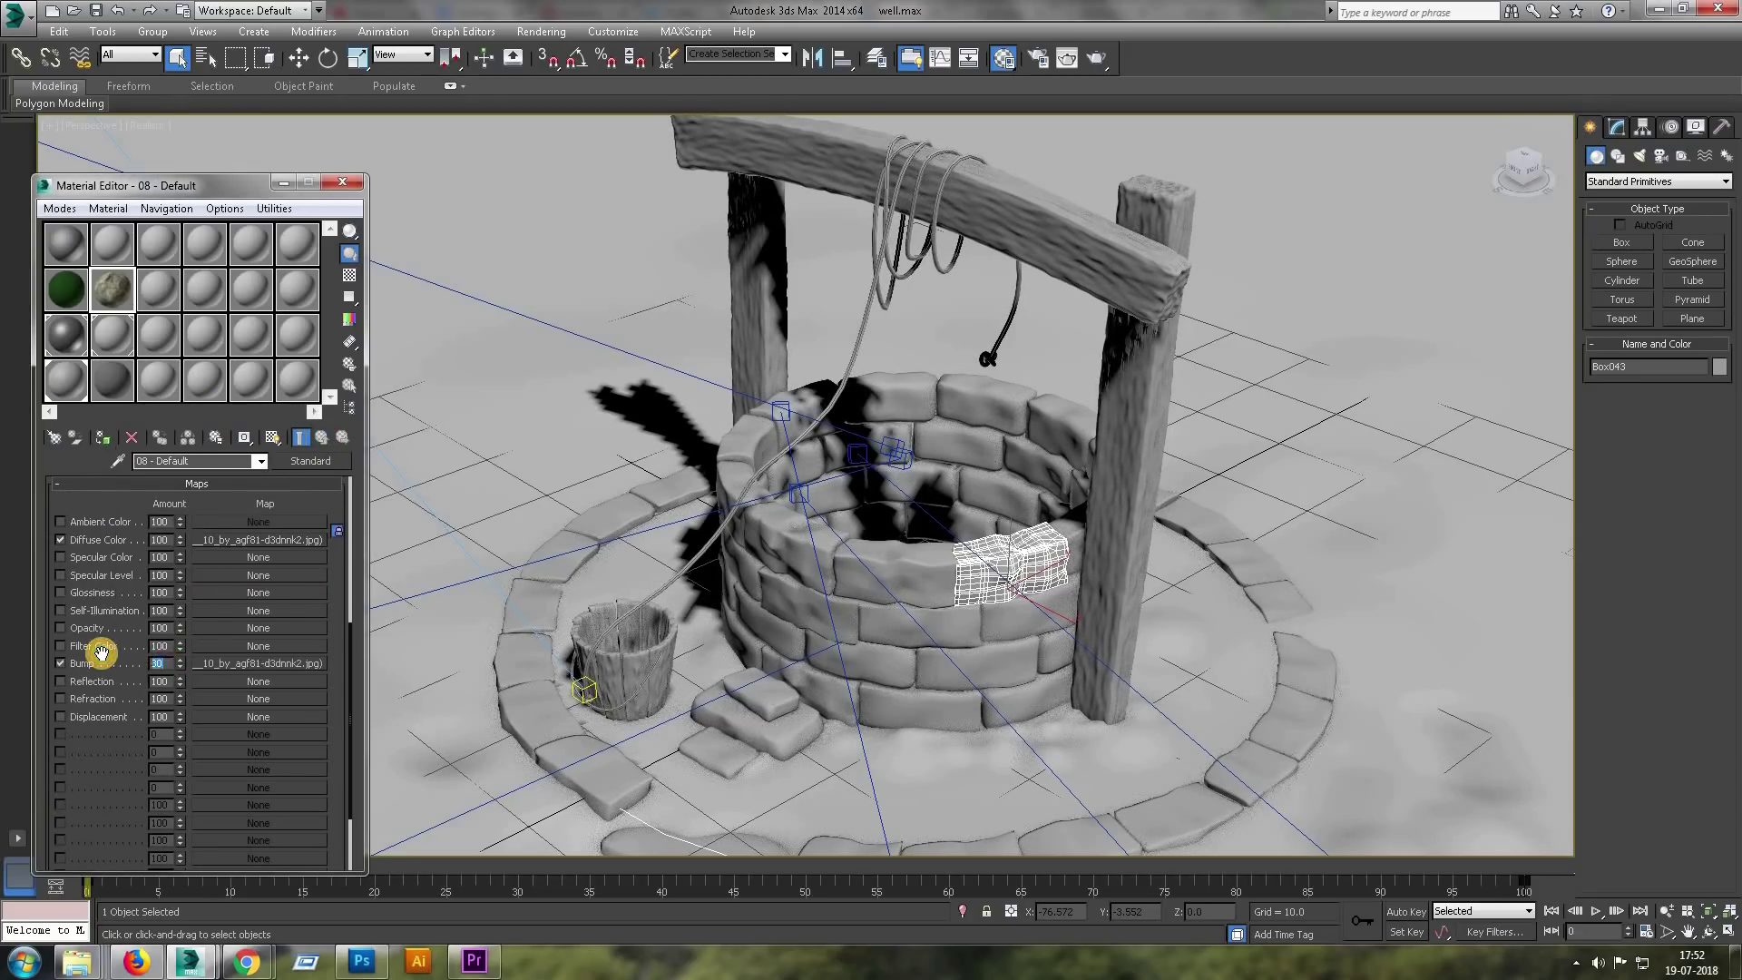
pyautogui.scroll(4, 279, 524)
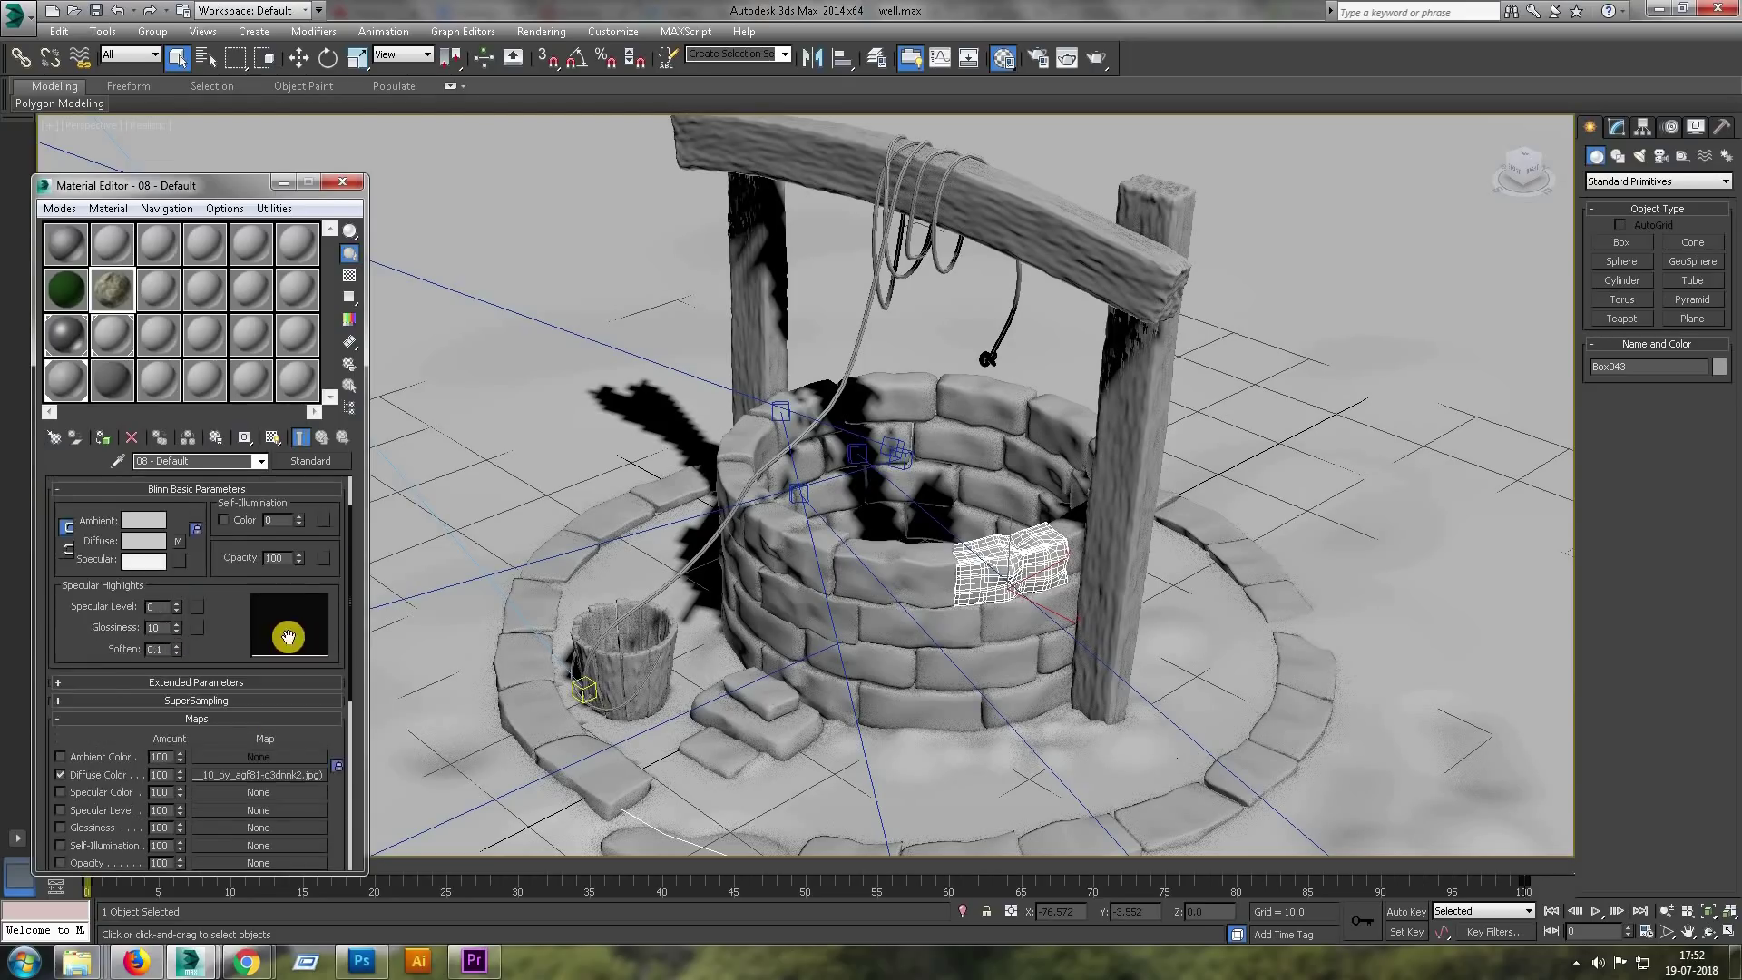
pyautogui.scroll(1, 290, 513)
pyautogui.scroll(-1, 193, 666)
pyautogui.moveTo(176, 644); pyautogui.dragTo(173, 632)
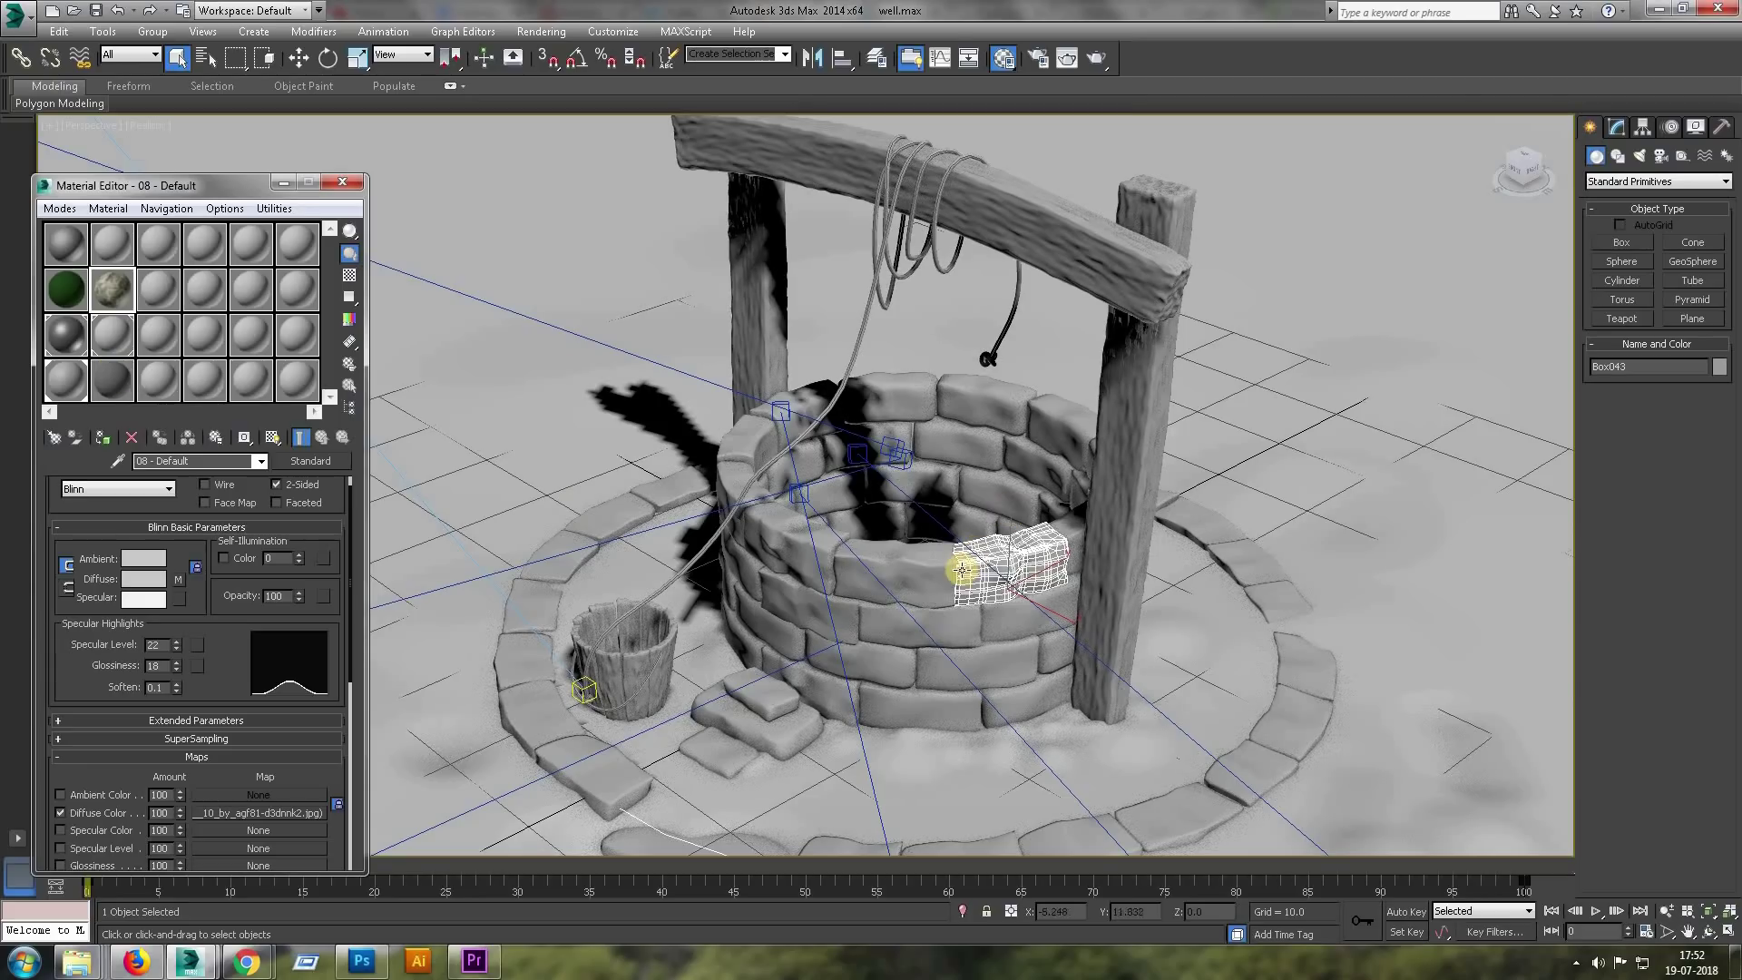
# Assign the stone material to Box040, show it shaded in the viewport, and restore four viewports.
pyautogui.click(102, 437)
pyautogui.click(892, 586)
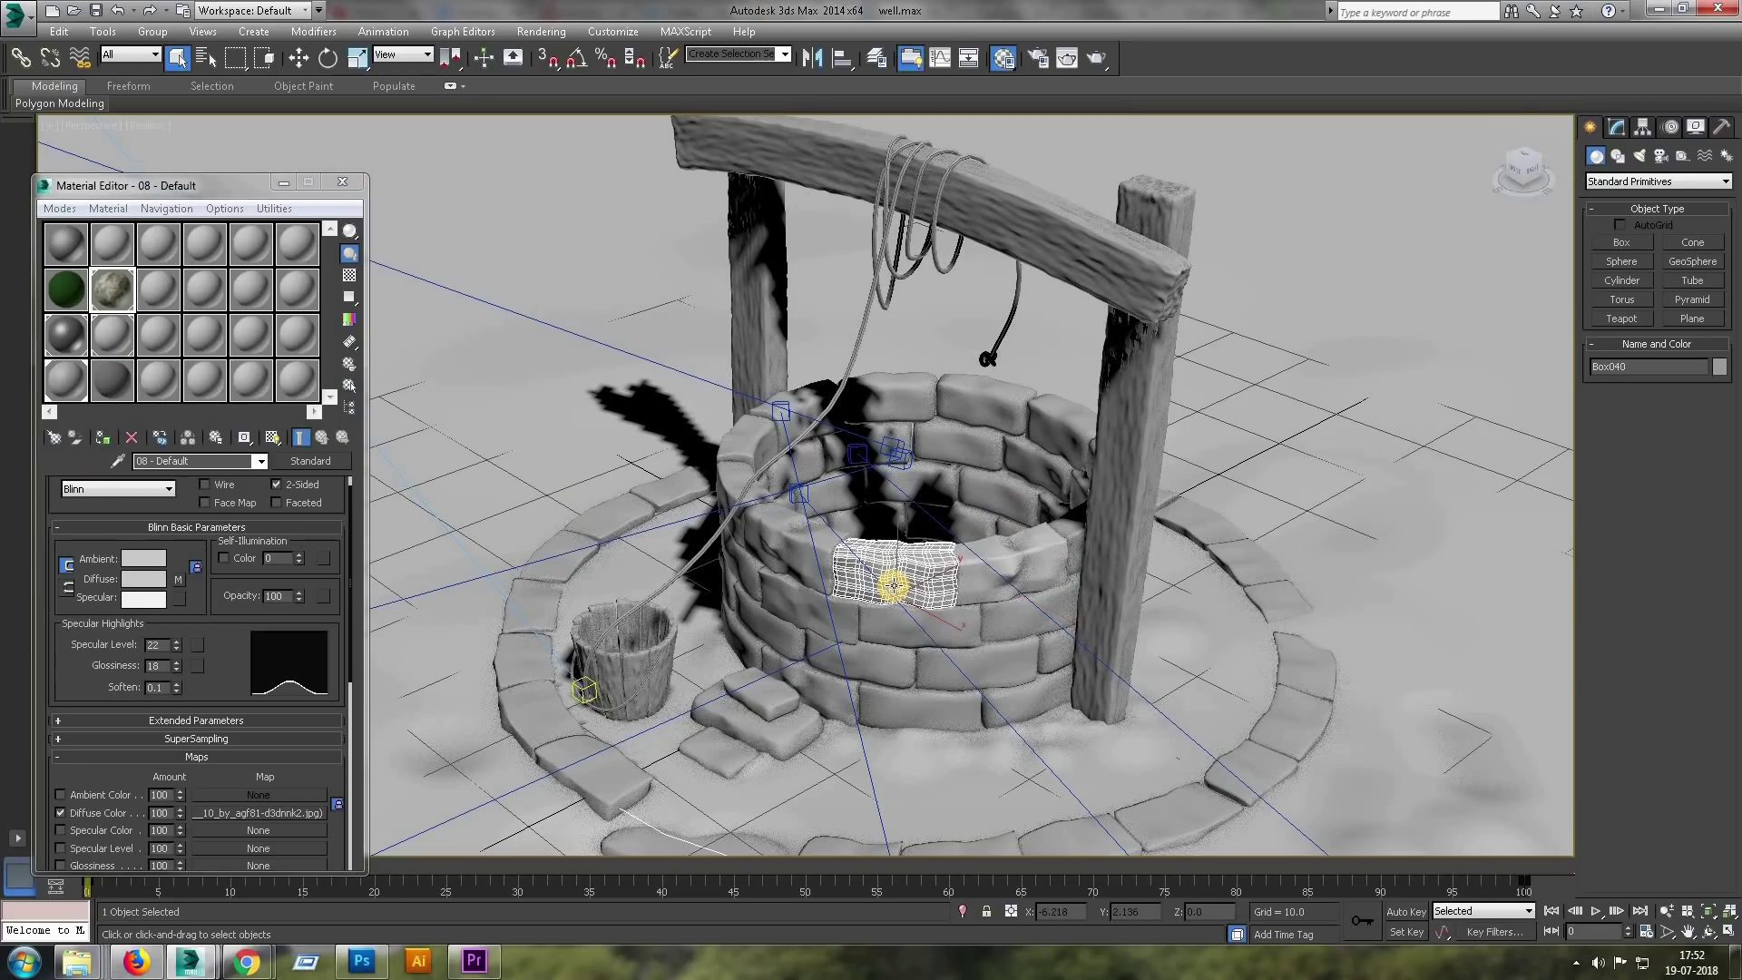
pyautogui.click(273, 437)
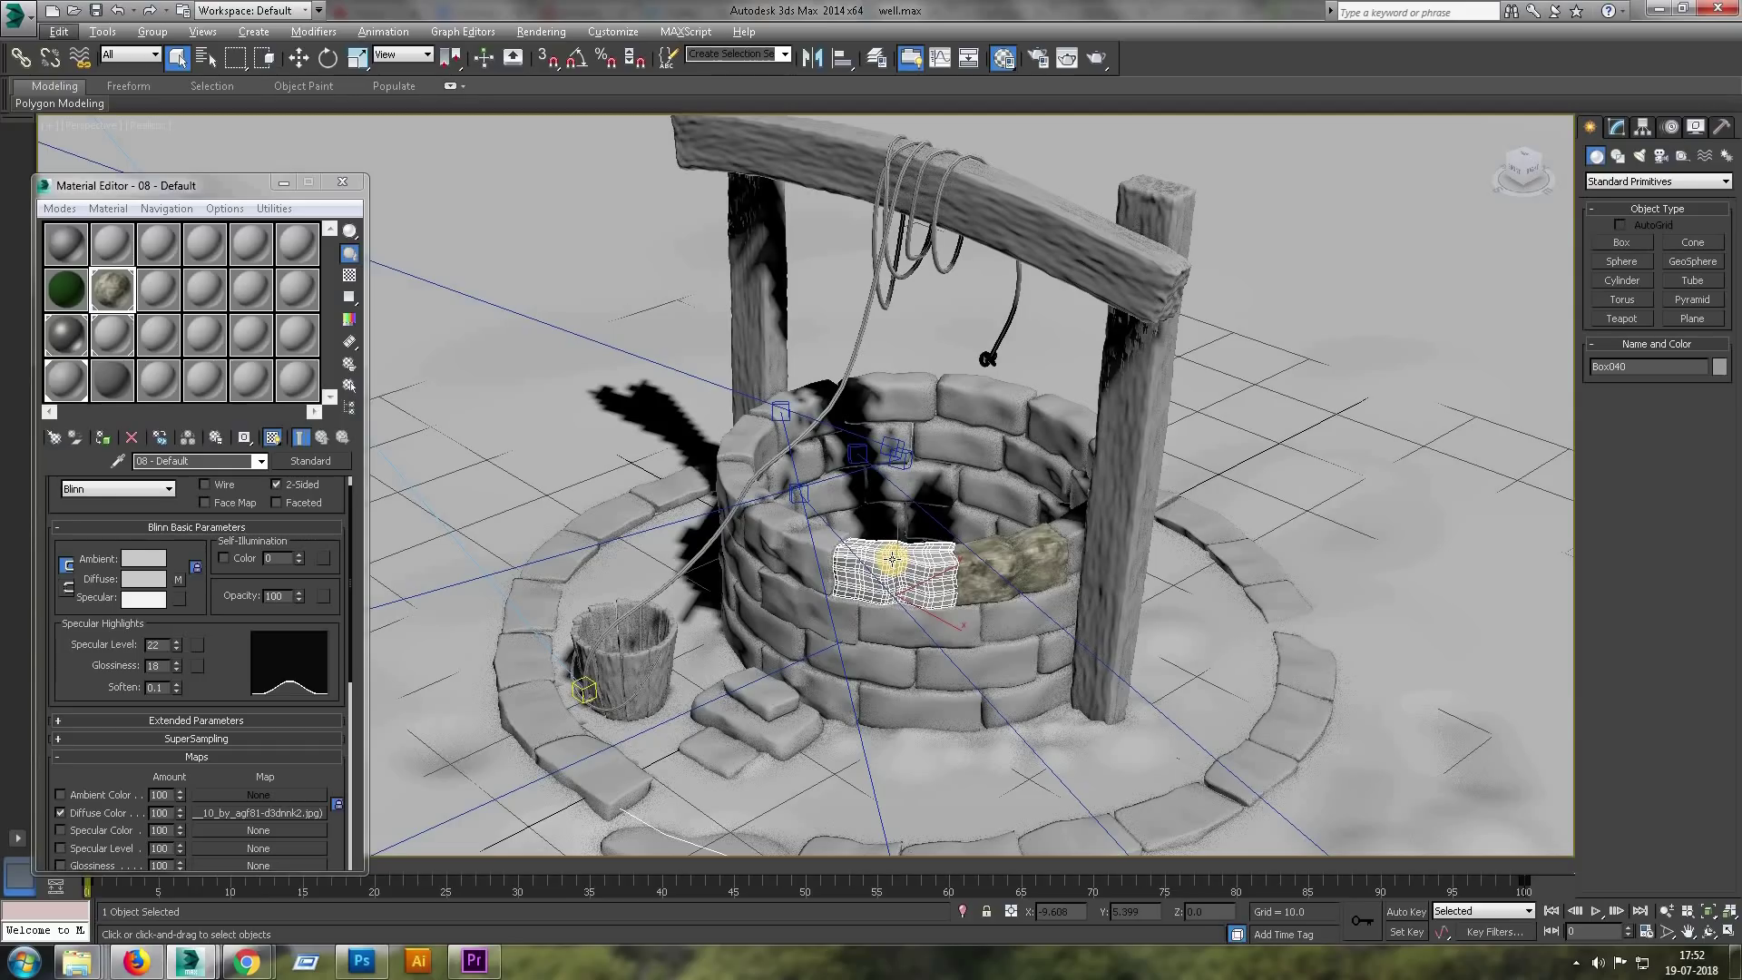
pyautogui.hotkey('alt', 'w')
pyautogui.hotkey('alt', 'w')
pyautogui.hotkey('alt', 'w')
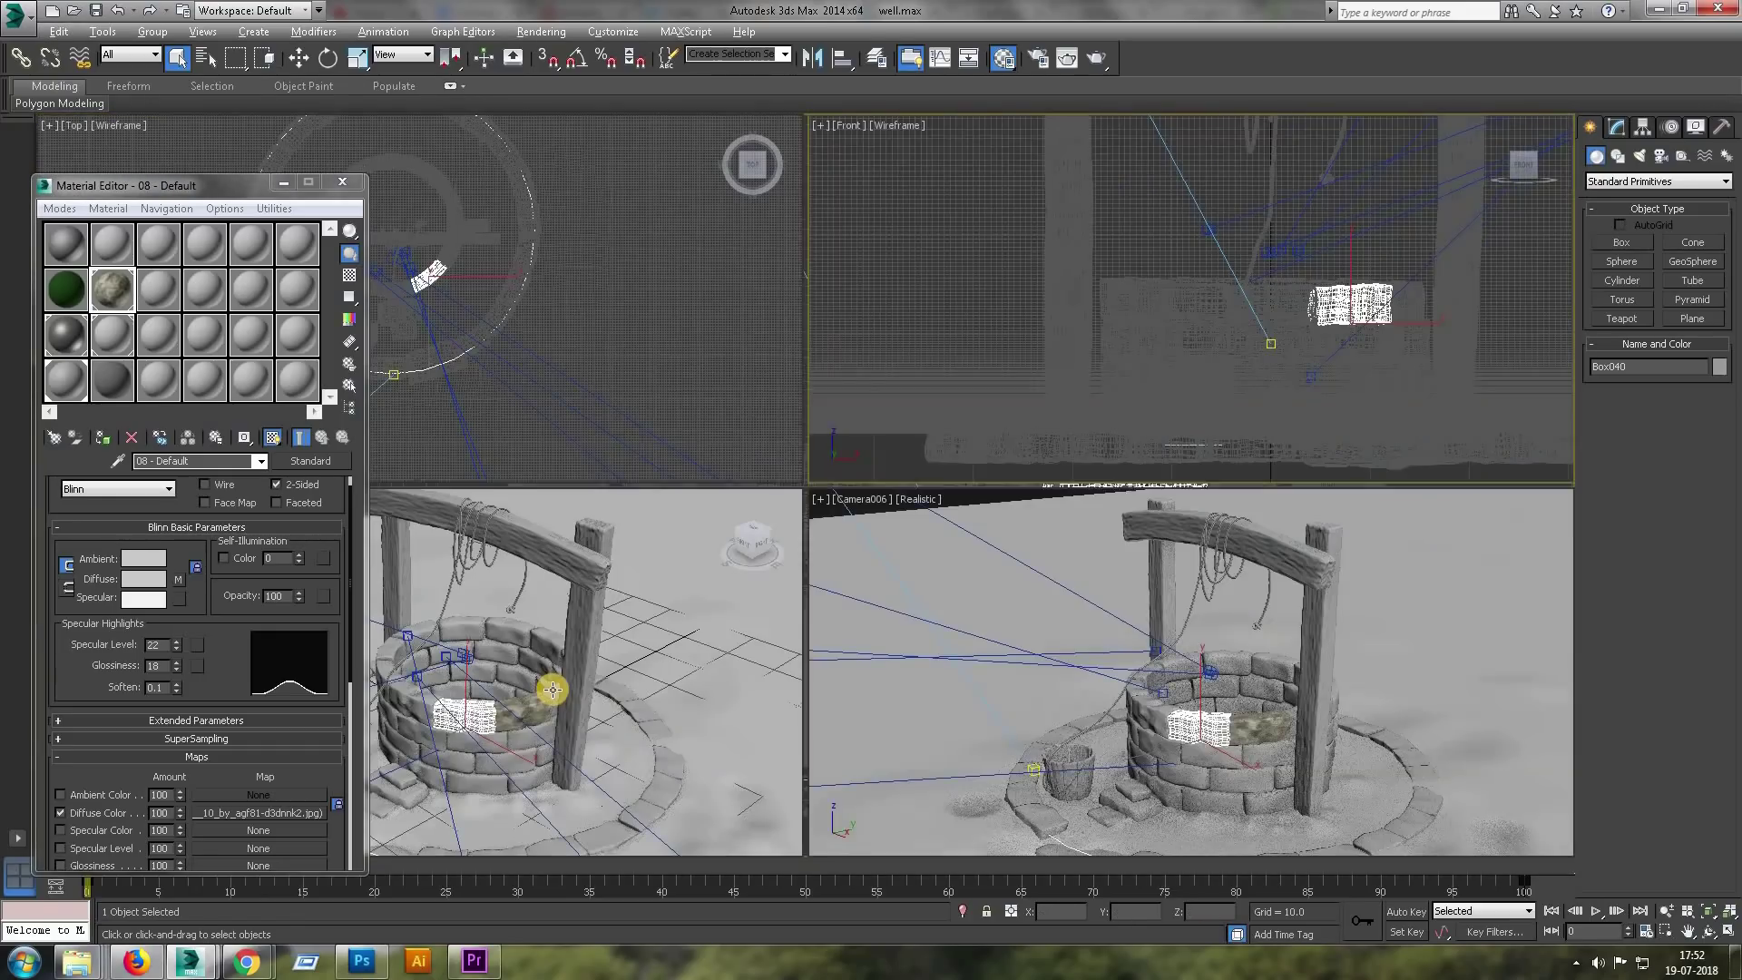
# In a maximized wireframe Left view, select everything except the pole, pulley, rope and bucket.
pyautogui.press('l')
pyautogui.hotkey('alt', 'w')
pyautogui.press('z')
pyautogui.scroll(-5, 779, 624)
pyautogui.scroll(-3, 903, 479)
pyautogui.moveTo(526, 401); pyautogui.dragTo(569, 348, button='middle')
pyautogui.click(569, 348)
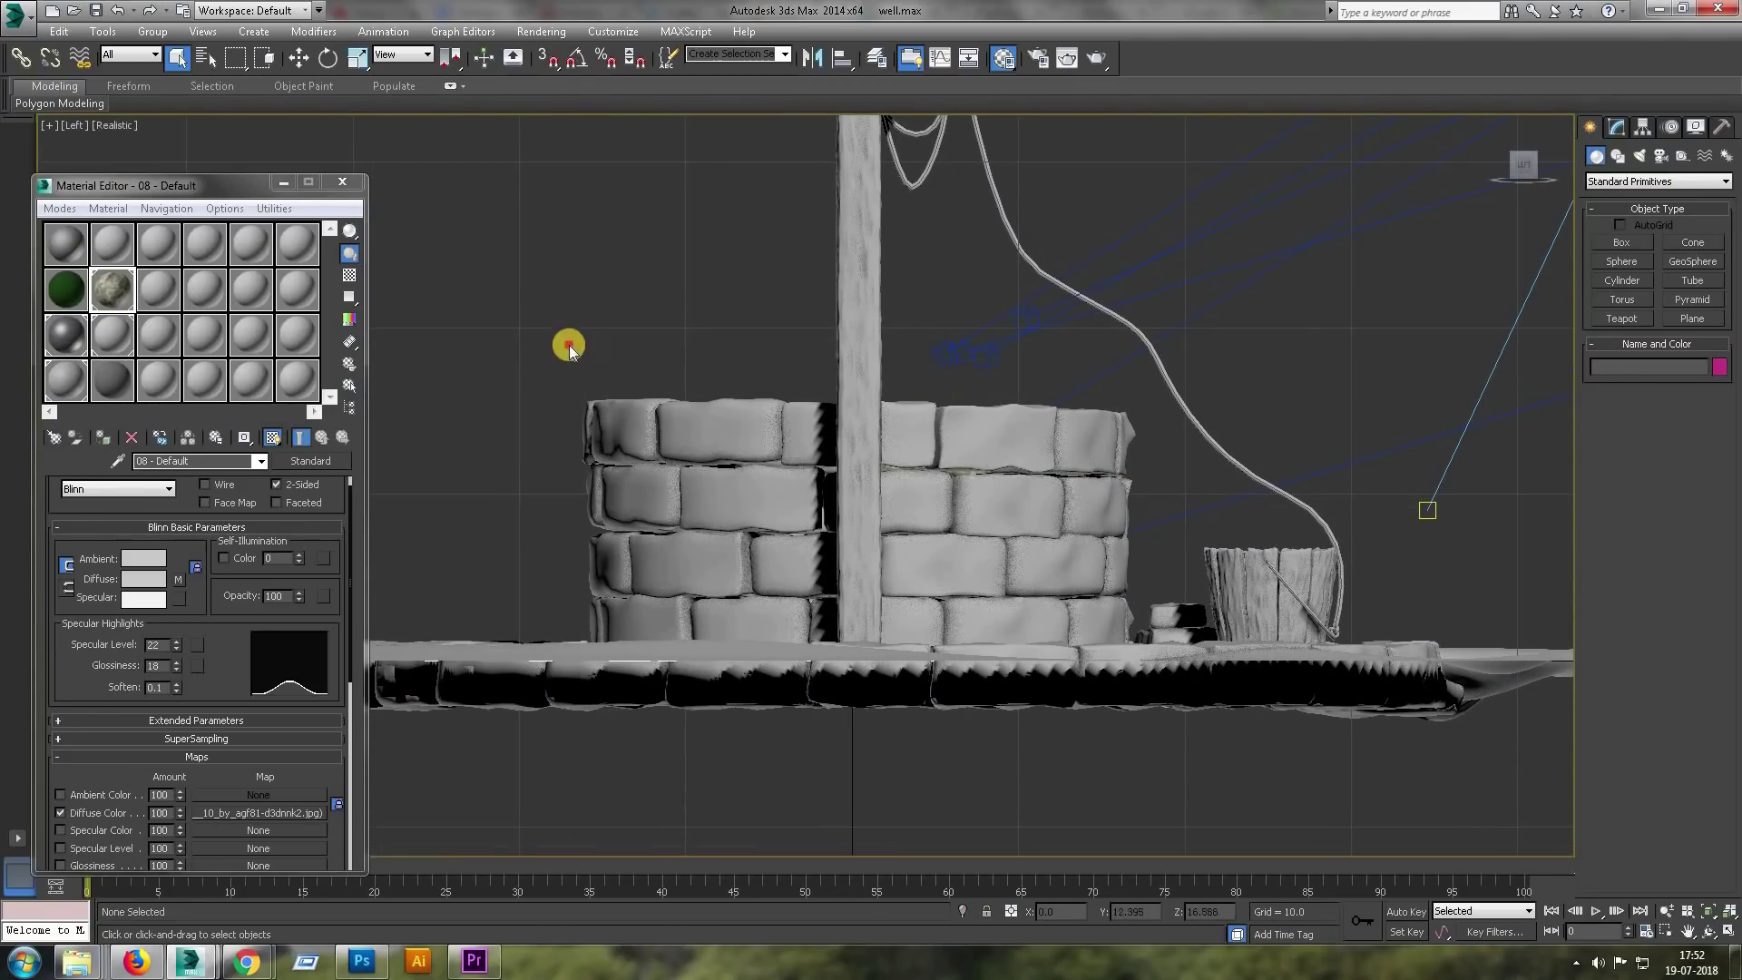
pyautogui.moveTo(806, 628); pyautogui.dragTo(808, 629)
pyautogui.press('F3')
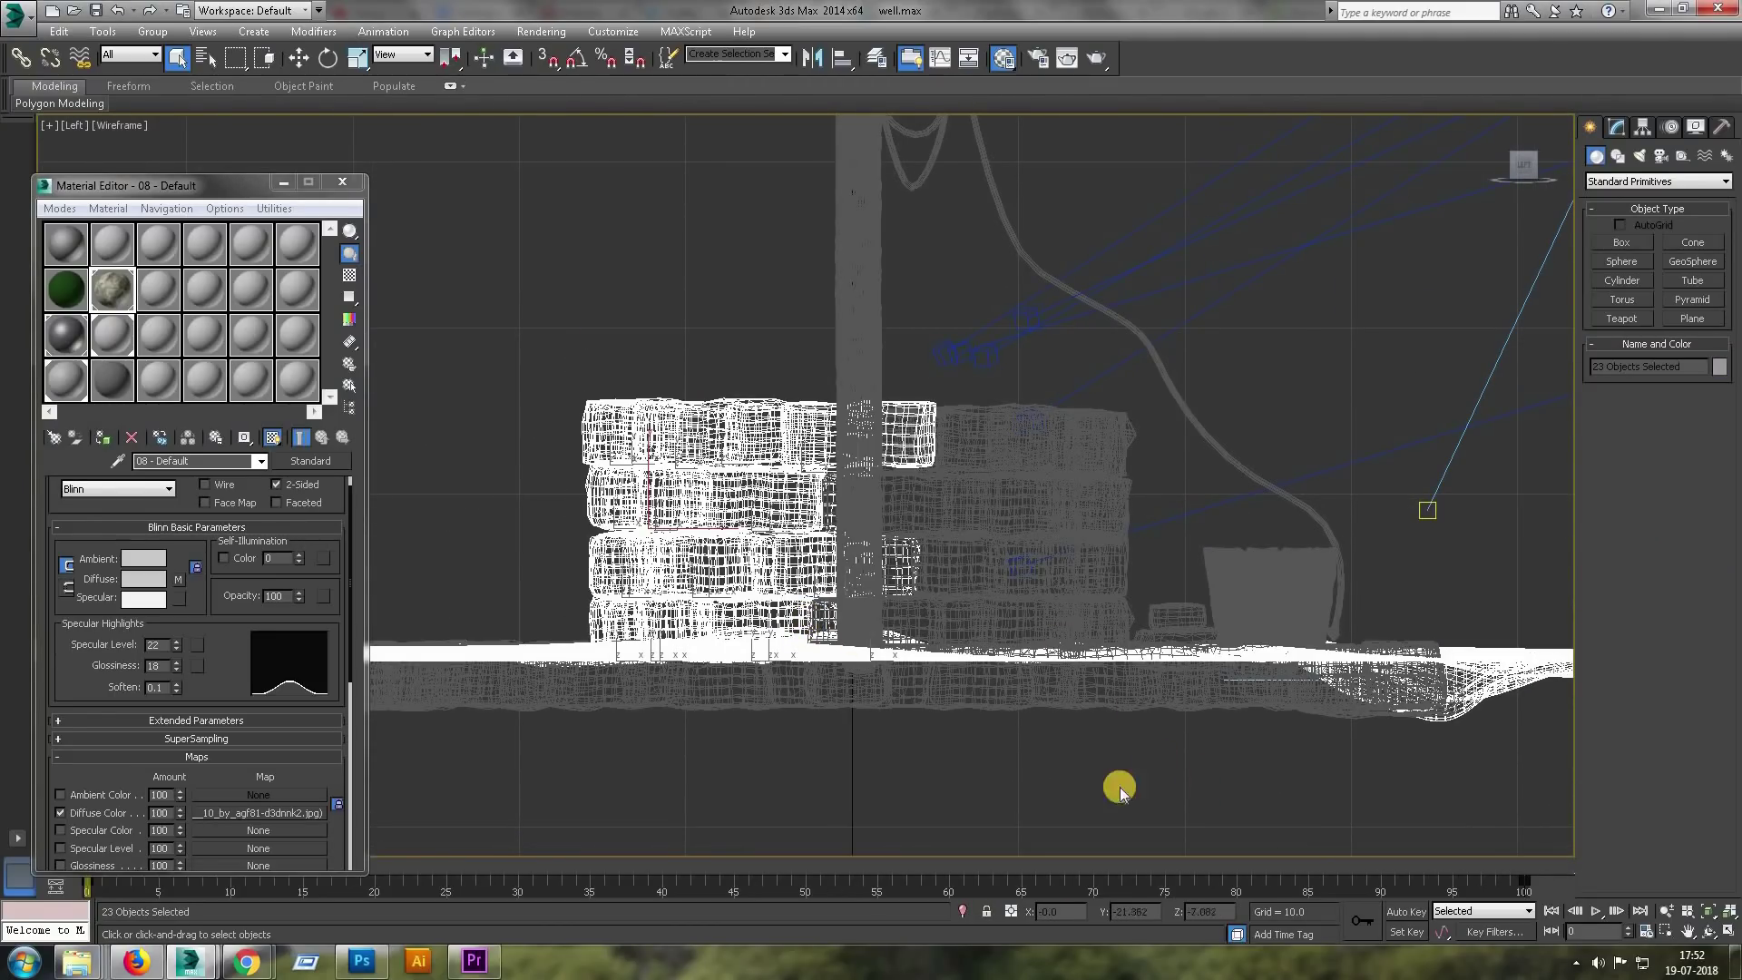
pyautogui.hotkey('ctrl', 'a')
pyautogui.press('z')
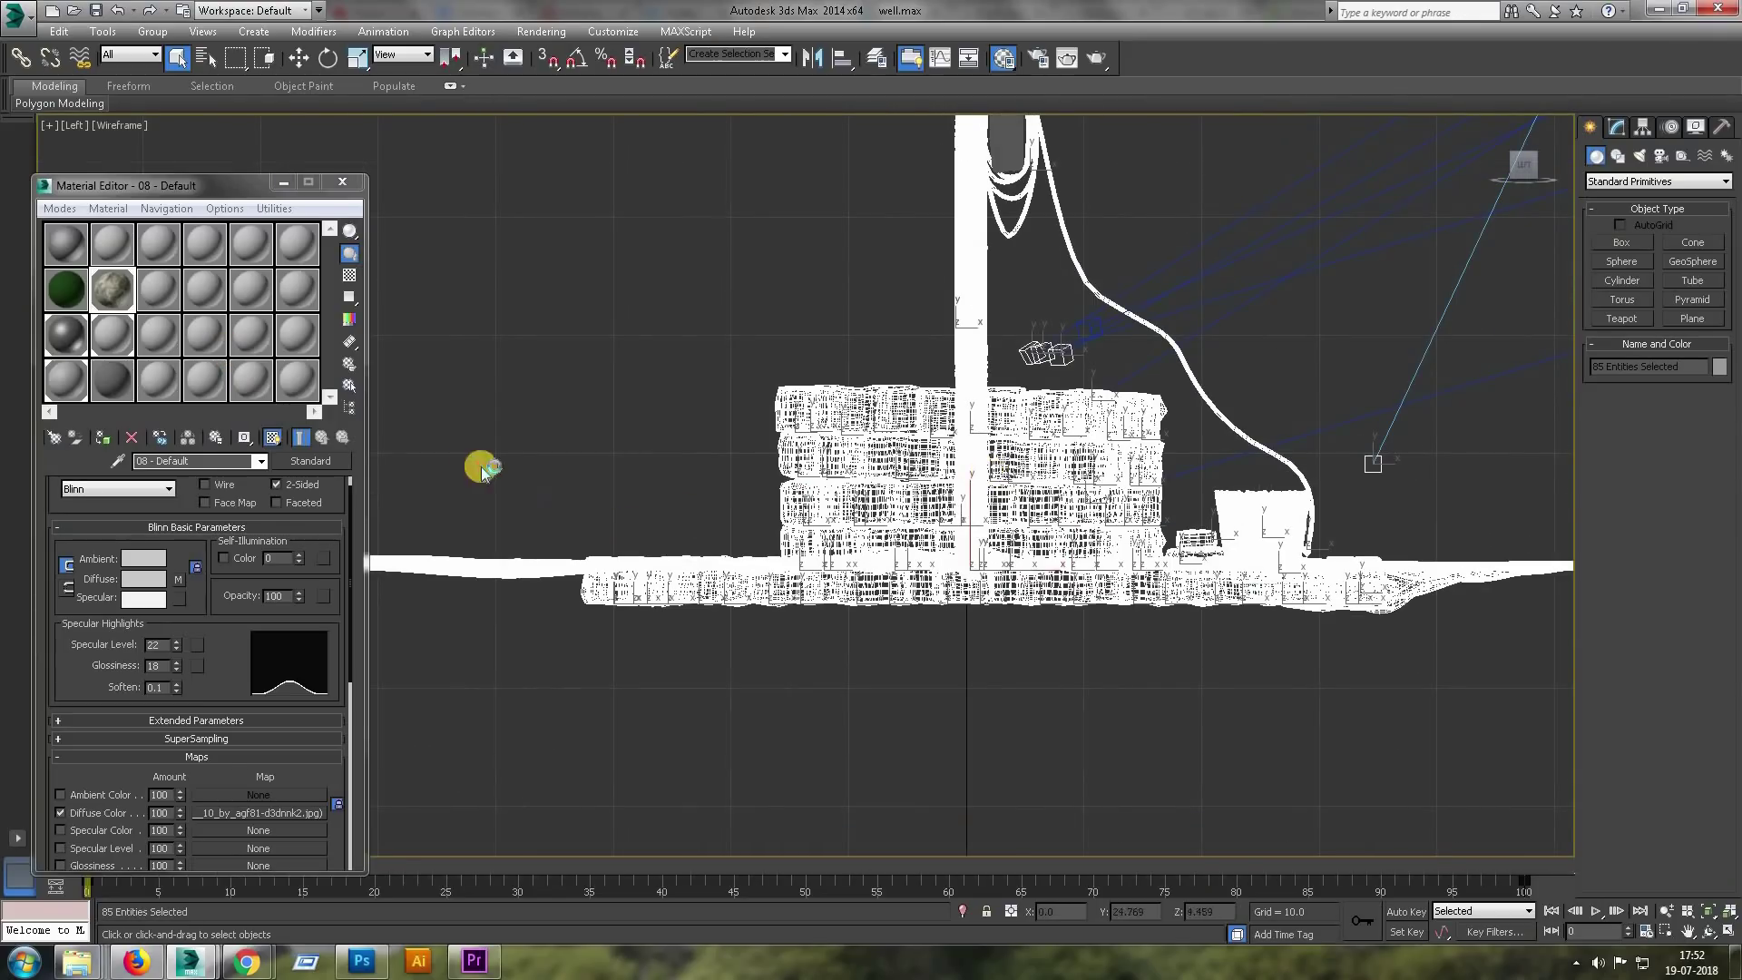
pyautogui.moveTo(738, 216)
pyautogui.keyDown('alt'); pyautogui.mouseDown()
pyautogui.moveTo(1040, 414)
pyautogui.moveTo(905, 485)
pyautogui.mouseUp(); pyautogui.keyUp('alt')
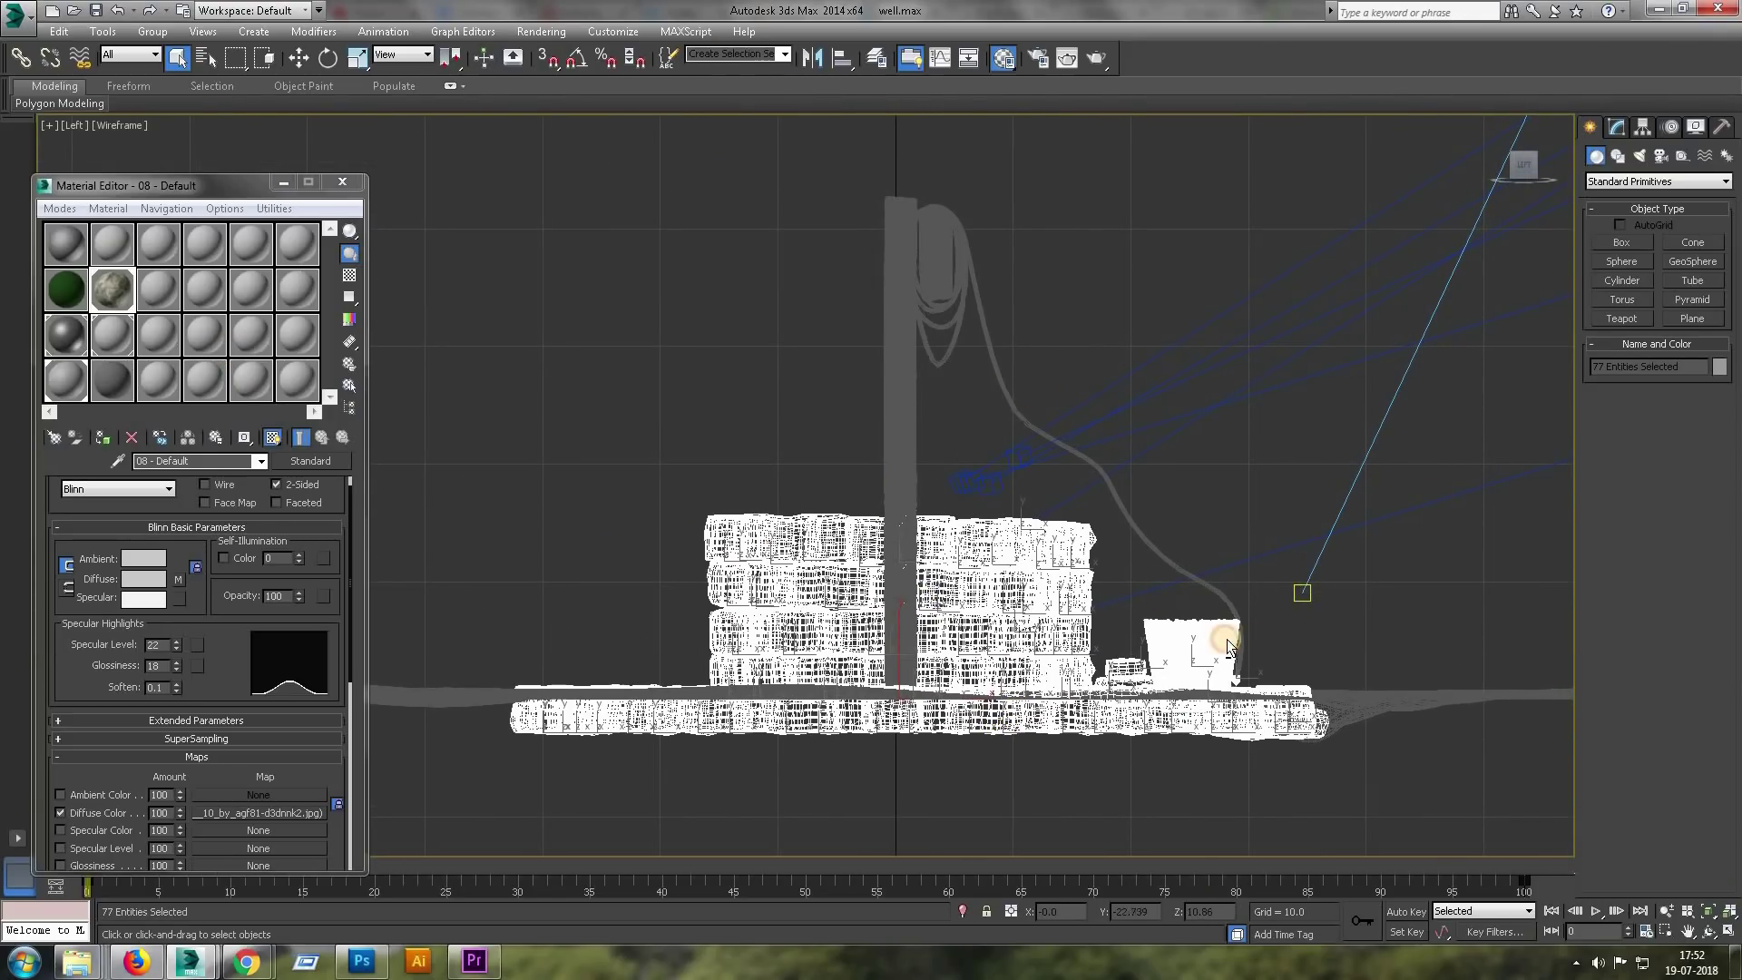
pyautogui.scroll(5, 1253, 642)
pyautogui.keyDown('alt'); pyautogui.moveTo(1218, 644); pyautogui.dragTo(1143, 712); pyautogui.keyUp('alt')
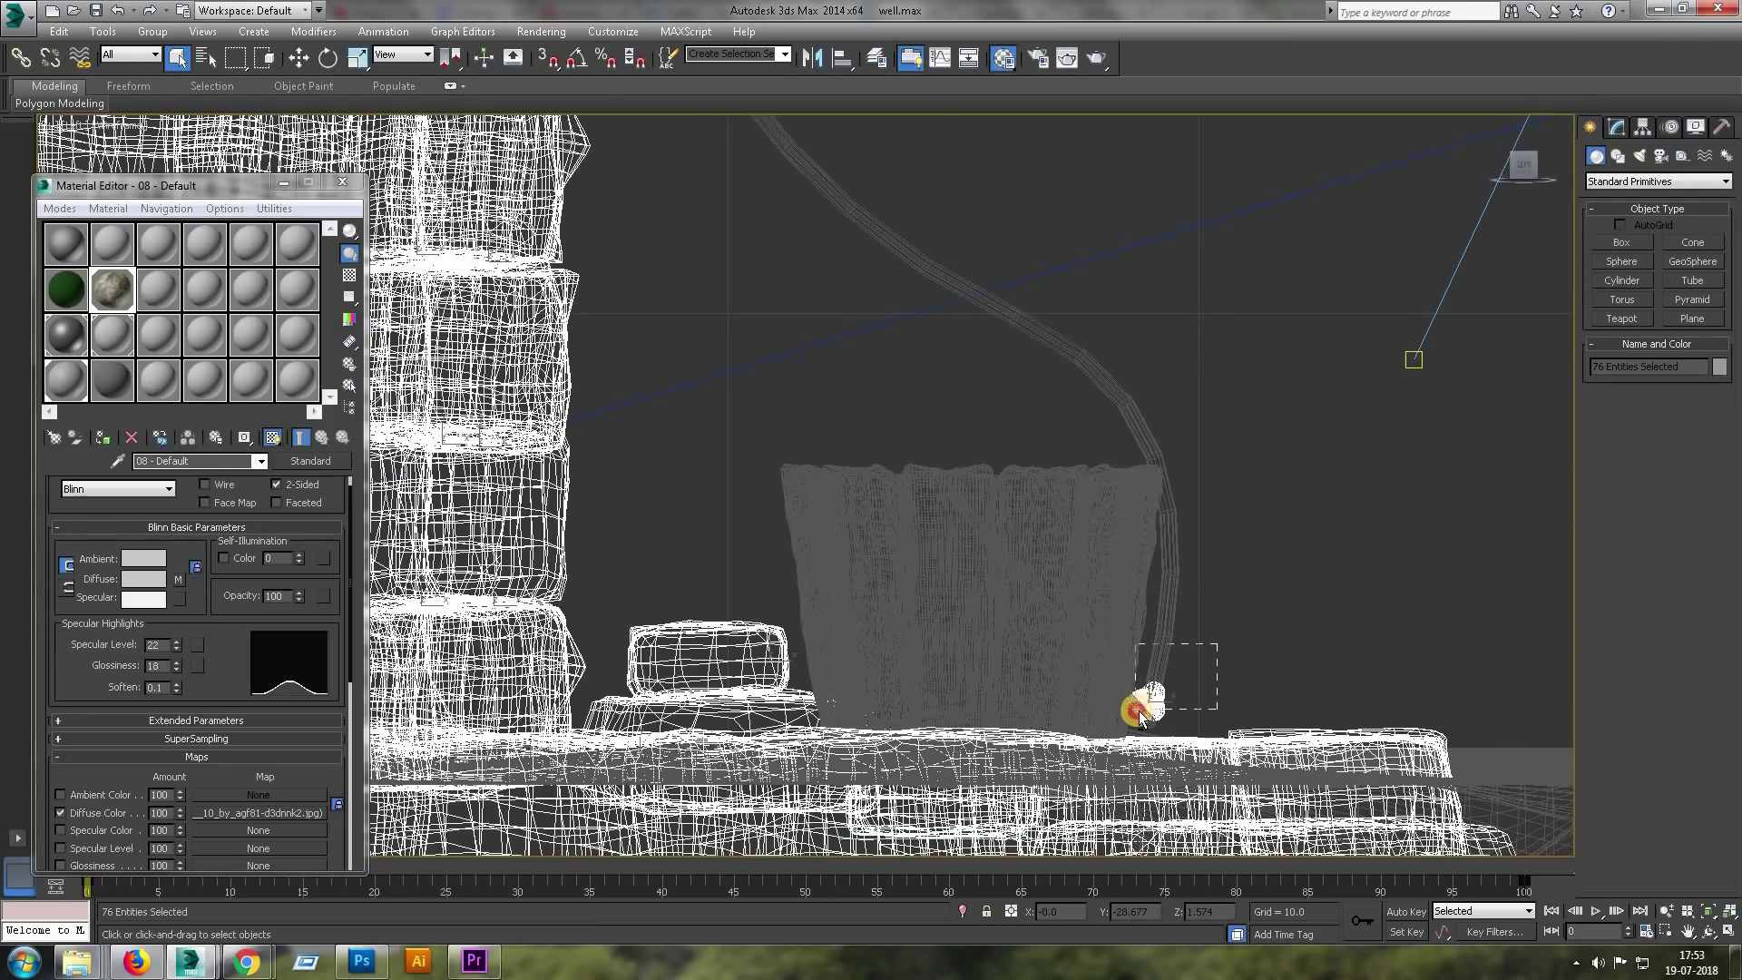
# Maximize the Perspective view and assign the stone material to the selected walls, steps and paving.
pyautogui.hotkey('alt', 'w')
pyautogui.hotkey('alt', 'w')
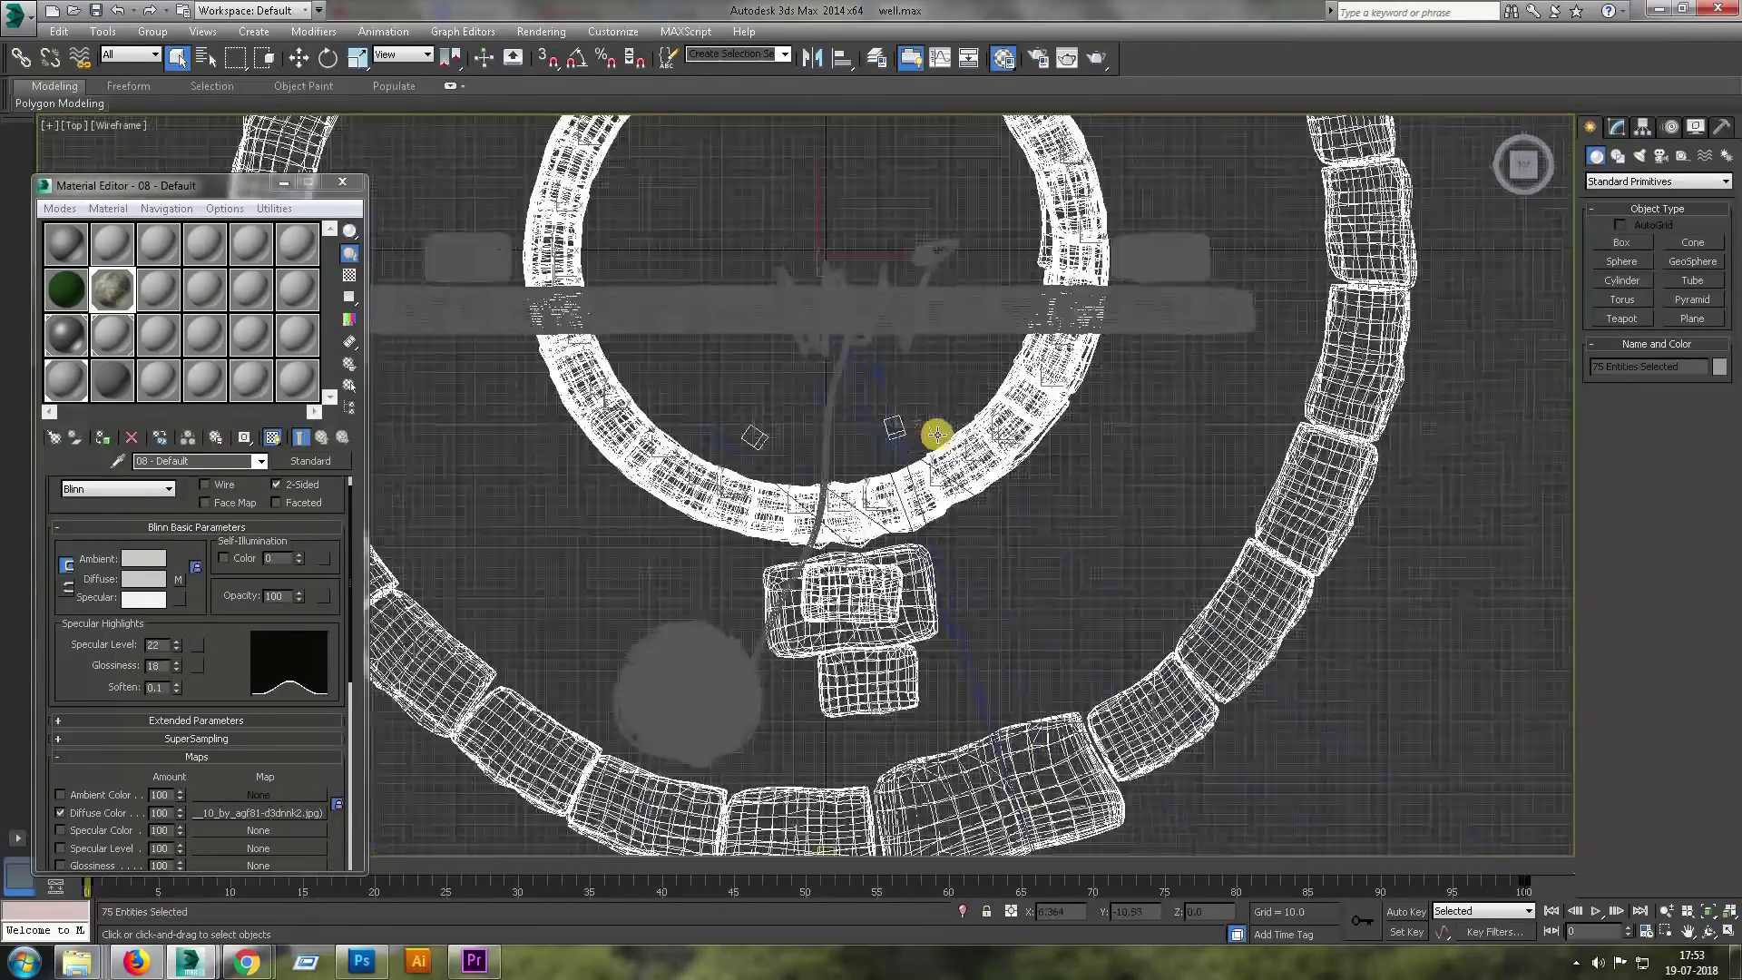
pyautogui.keyDown('alt'); pyautogui.click(756, 436); pyautogui.keyUp('alt')
pyautogui.hotkey('alt', 'w')
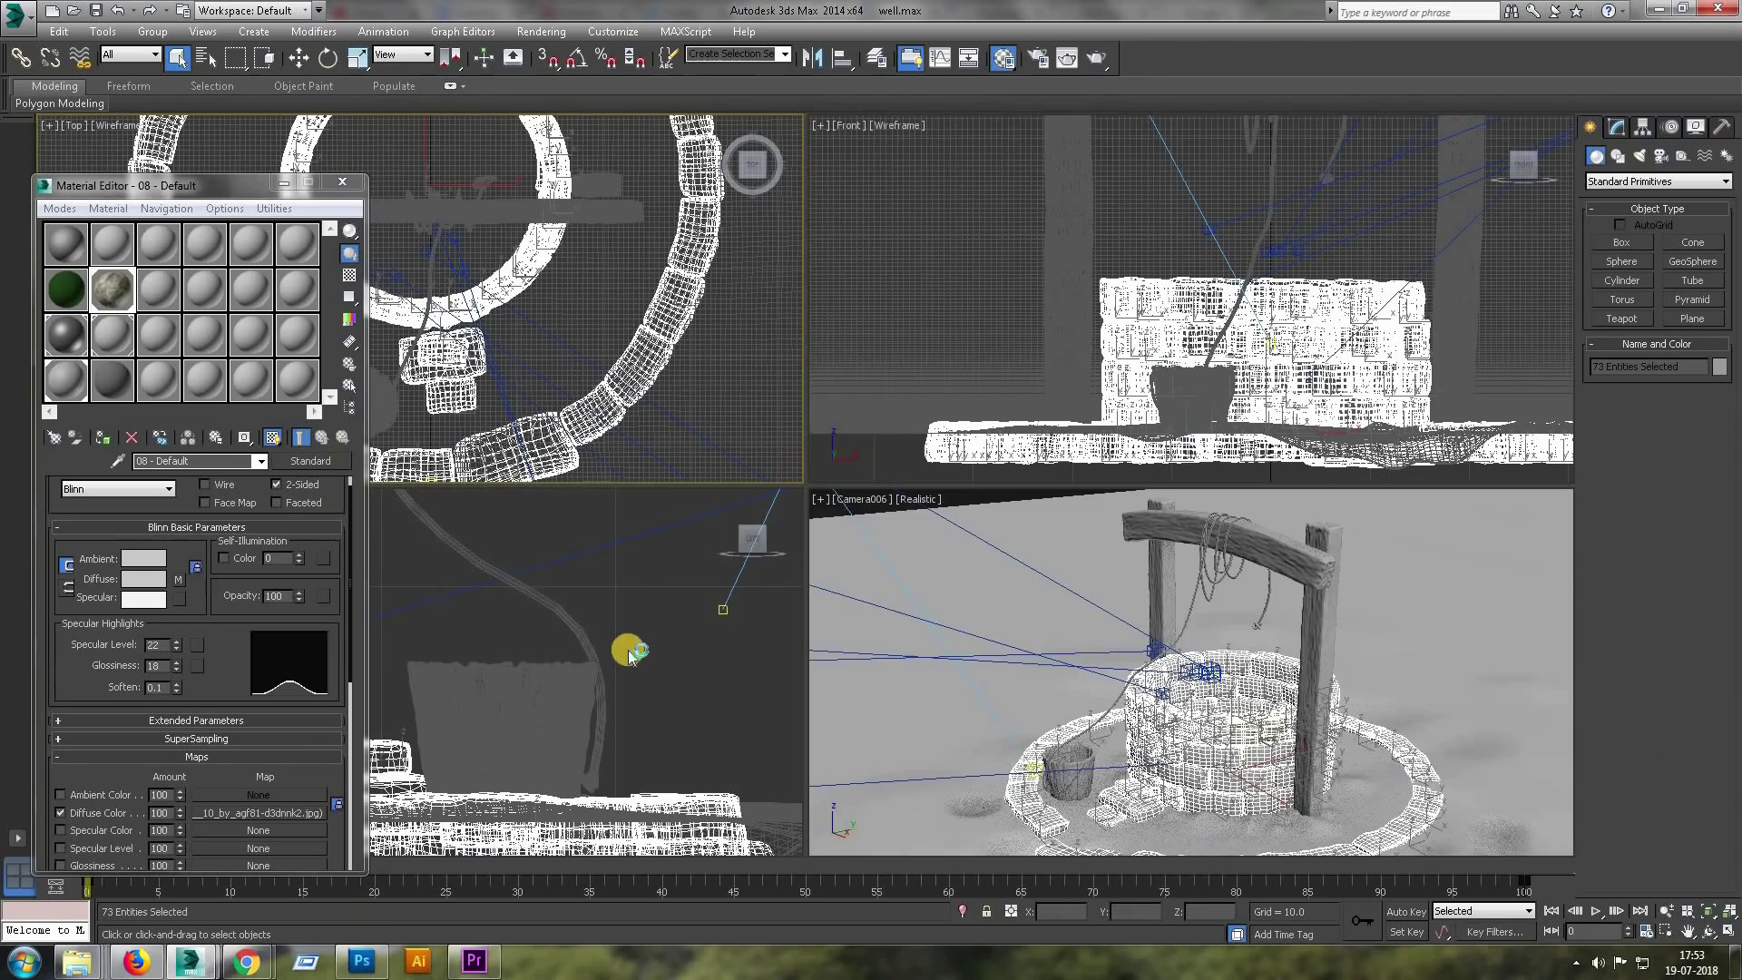
pyautogui.rightClick(643, 584)
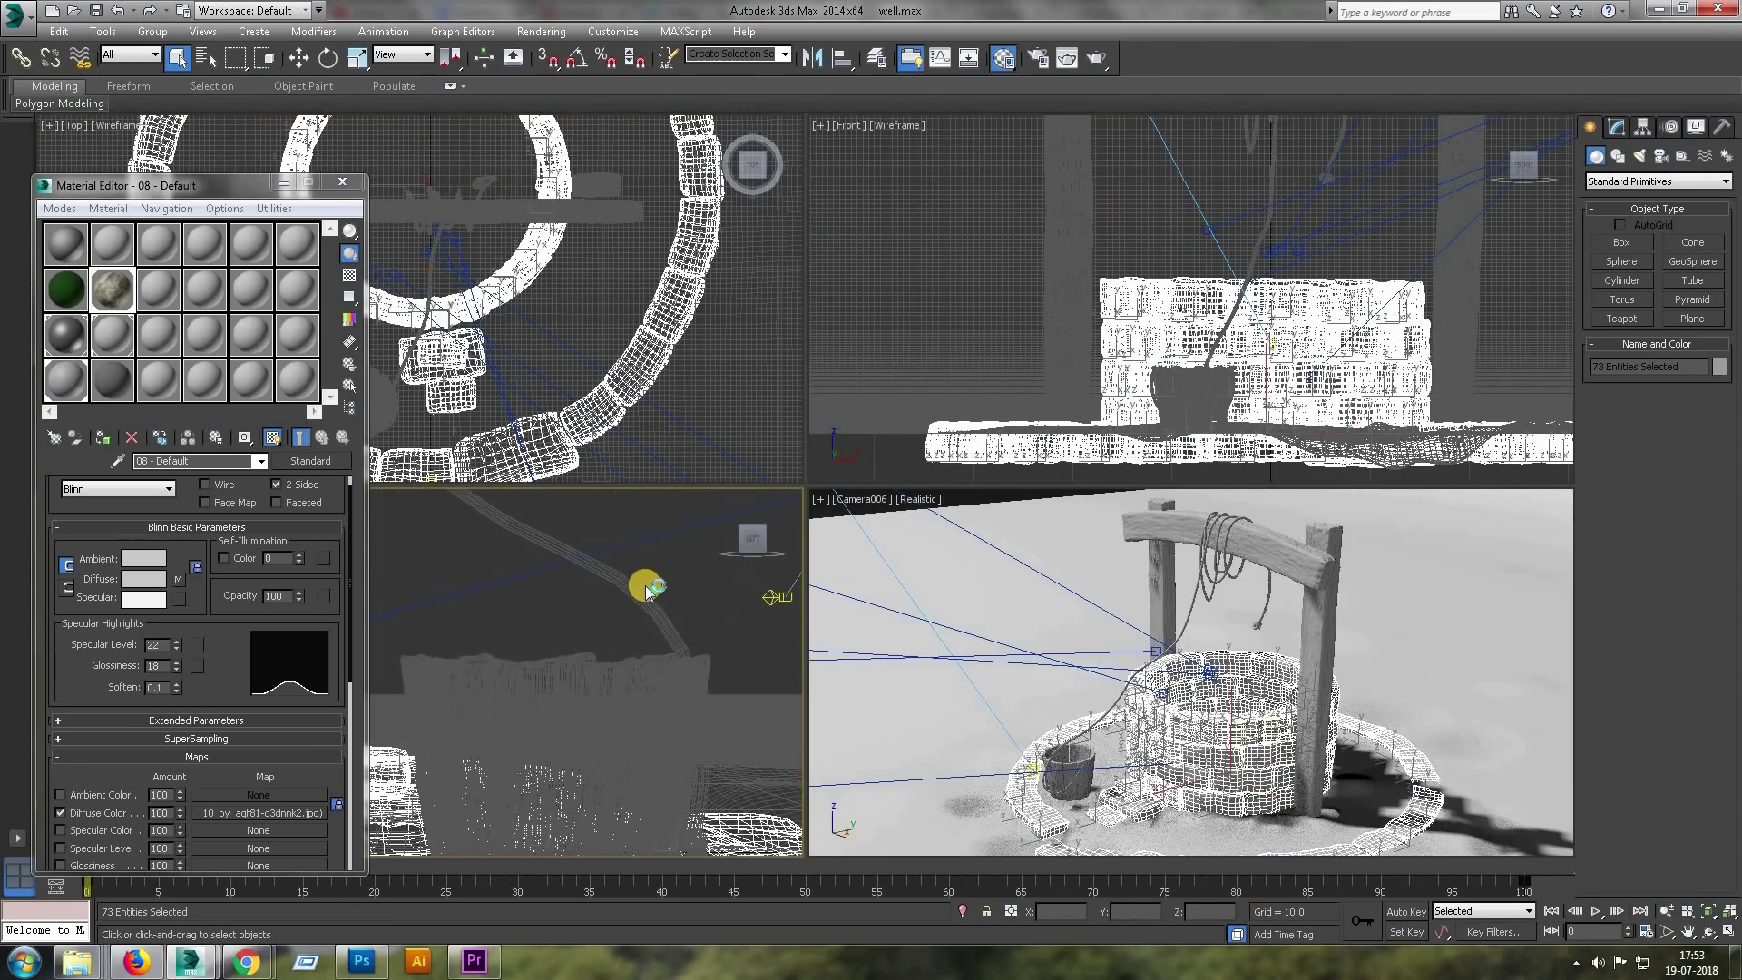
pyautogui.hotkey('alt', 'w')
pyautogui.scroll(-10, 929, 522)
pyautogui.moveTo(995, 506)
pyautogui.keyDown('alt'); pyautogui.mouseDown(button='middle')
pyautogui.moveTo(835, 506)
pyautogui.moveTo(999, 498)
pyautogui.mouseUp(button='middle'); pyautogui.keyUp('alt')
pyautogui.click(103, 438)
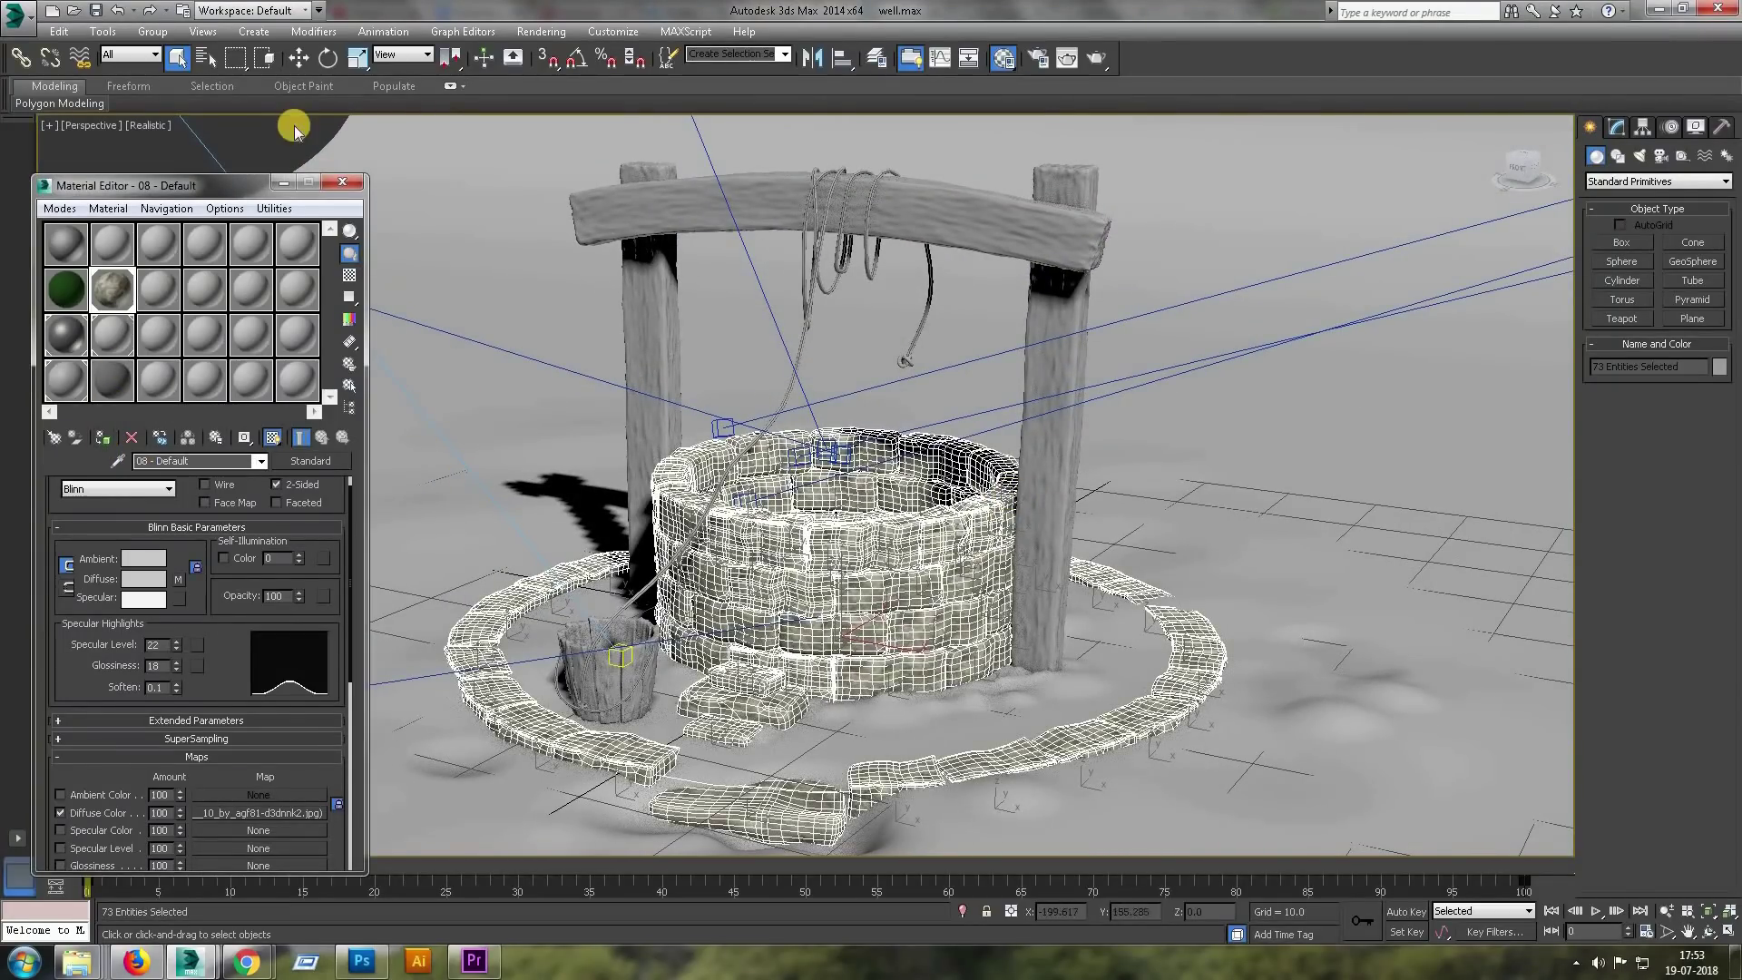
pyautogui.click(578, 462)
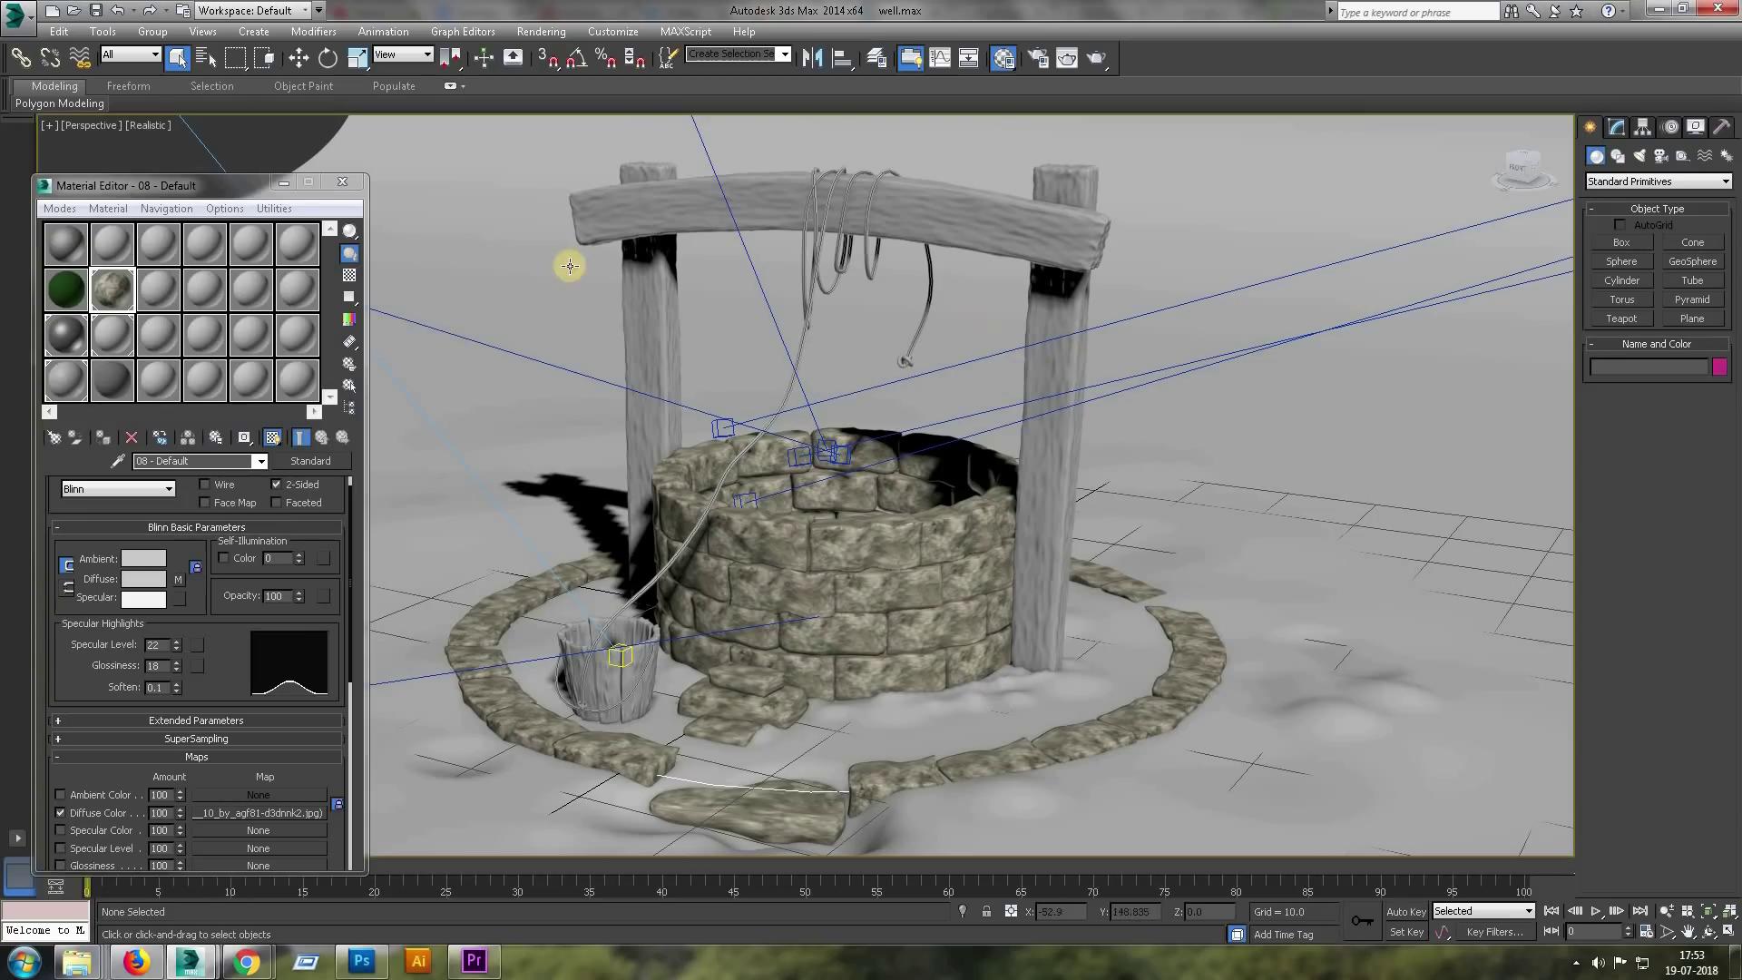
# Give a new material a wood planks bitmap as its diffuse map.
pyautogui.click(178, 592)
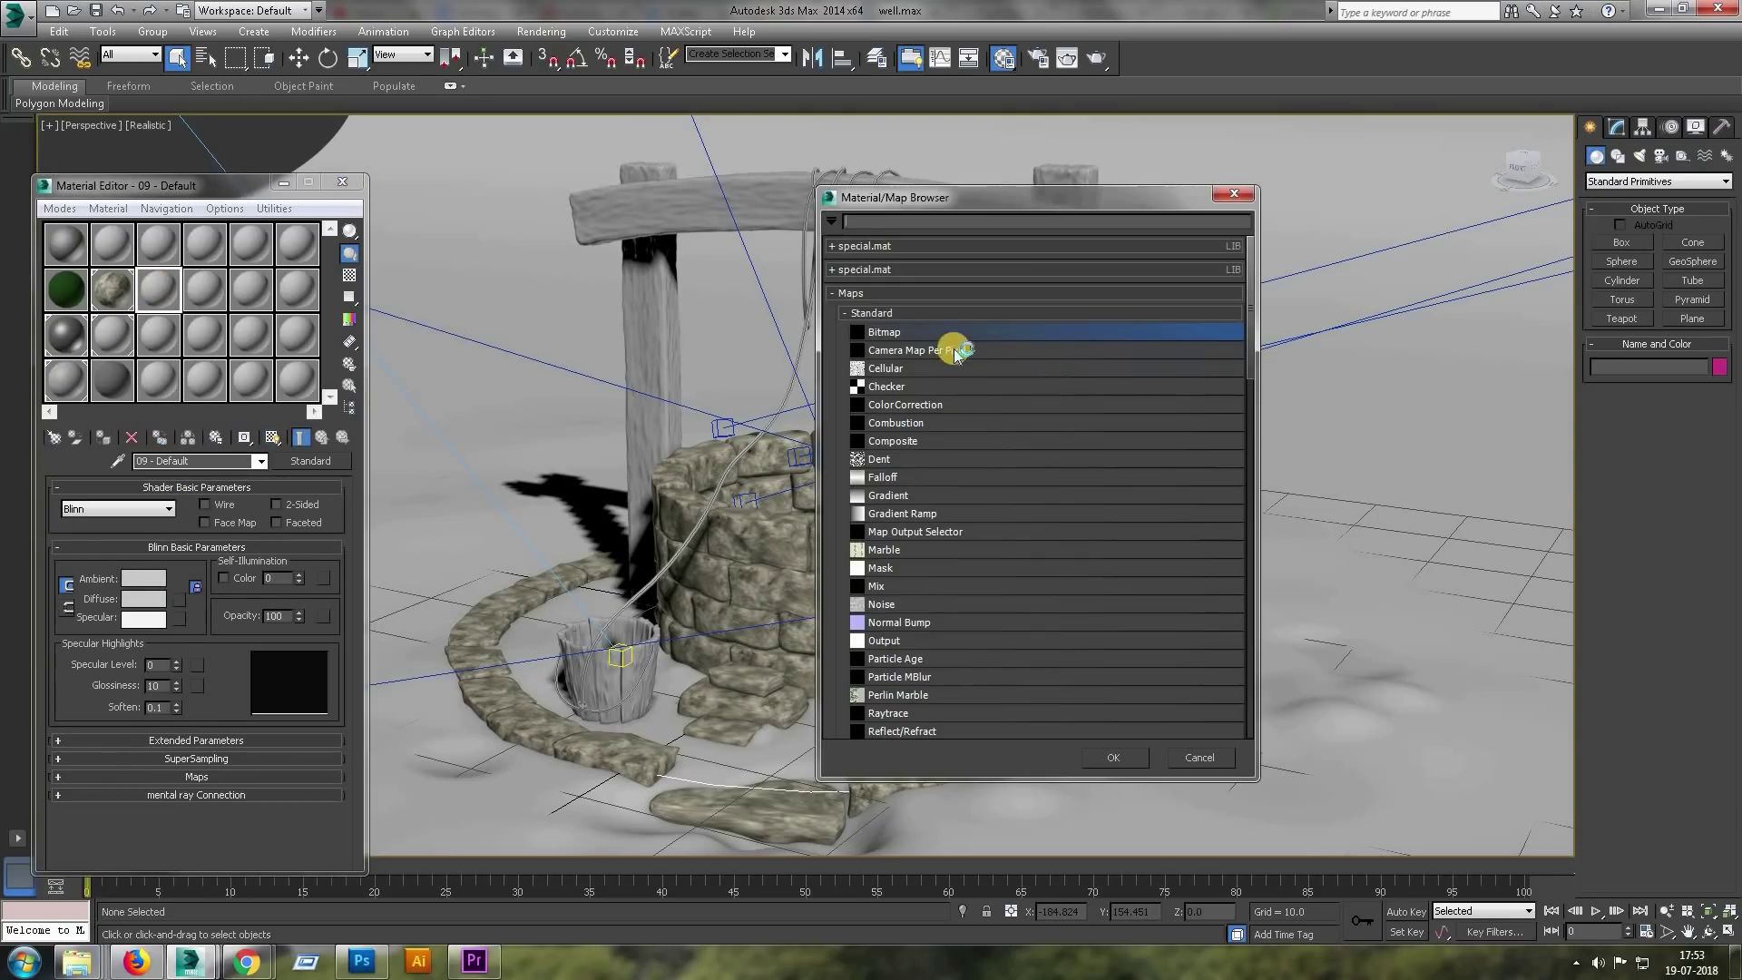
pyautogui.doubleClick(946, 339)
pyautogui.doubleClick(726, 304)
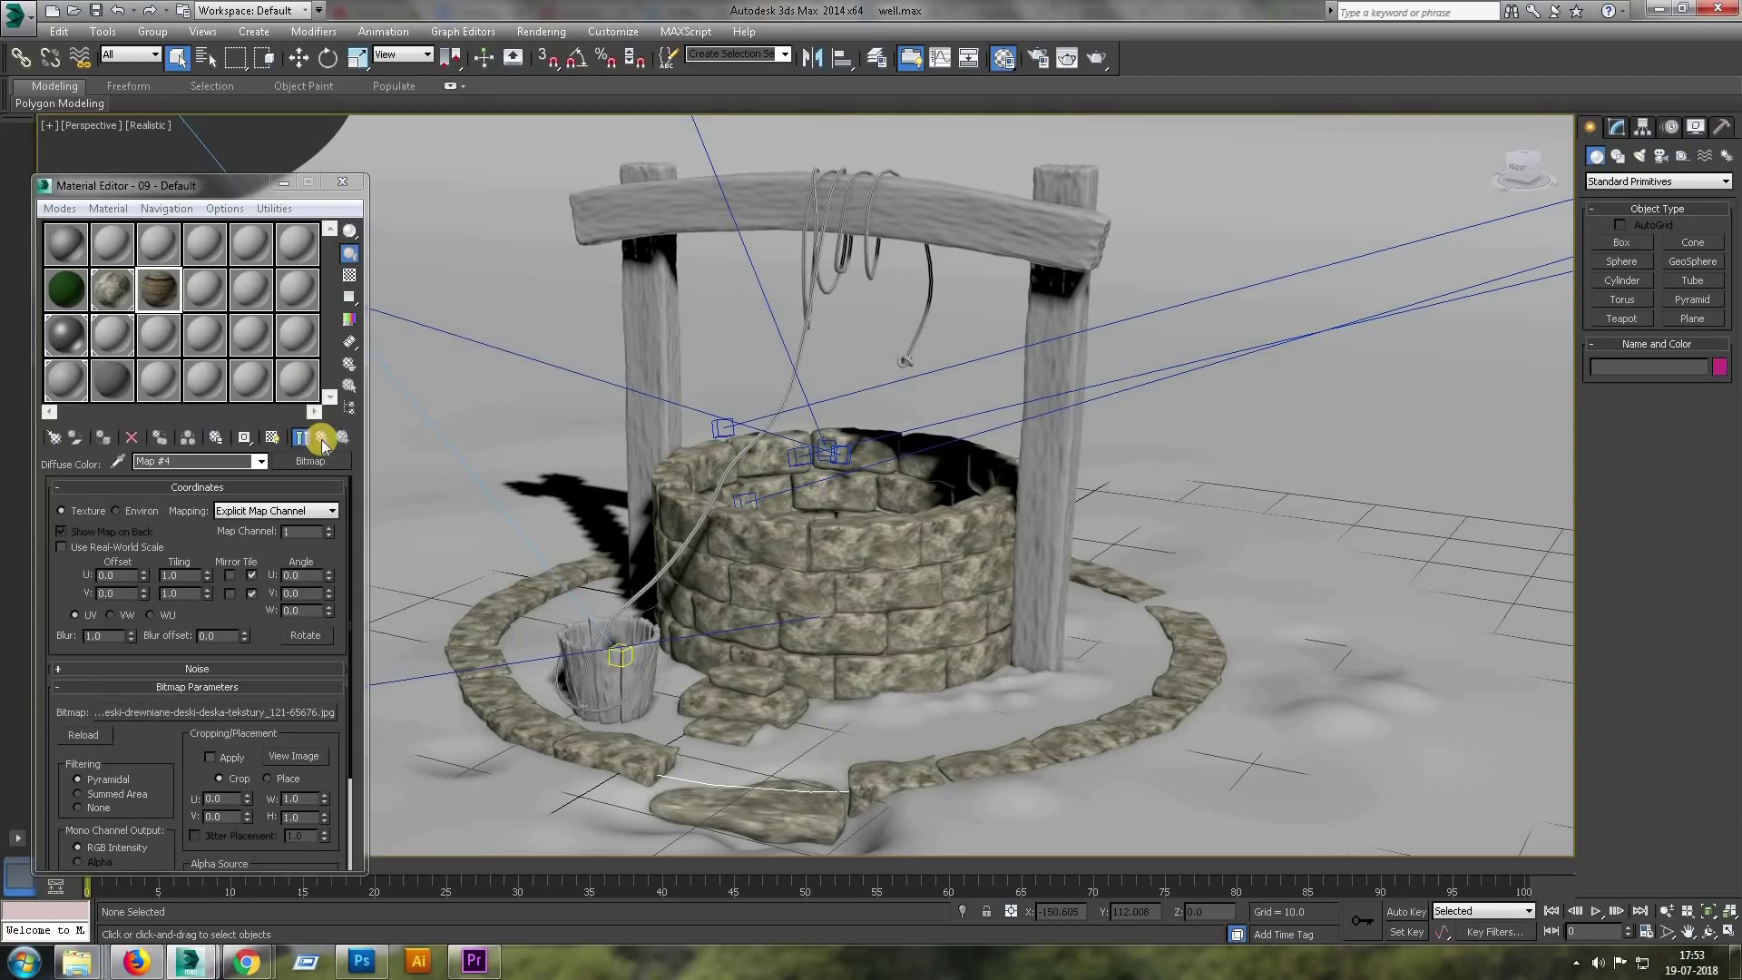
pyautogui.click(322, 439)
# Drag the wood material onto the right post, the crossbeam and the left post.
pyautogui.moveTo(163, 300); pyautogui.dragTo(1052, 367)
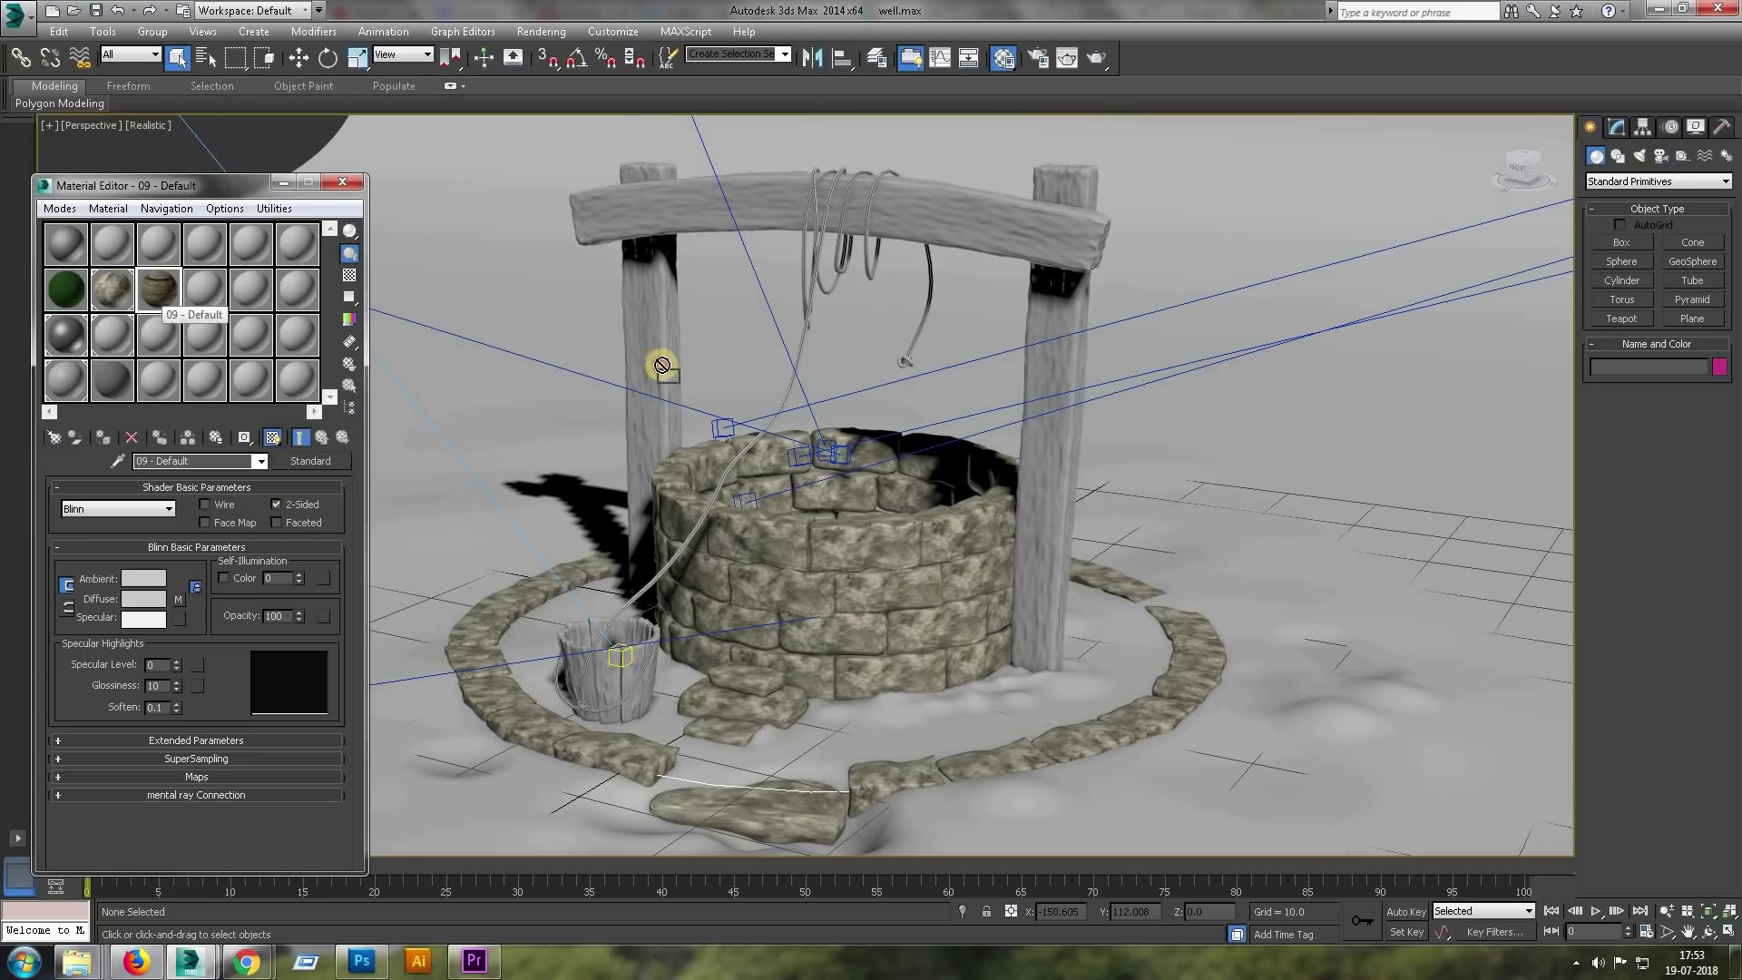
pyautogui.click(1053, 368)
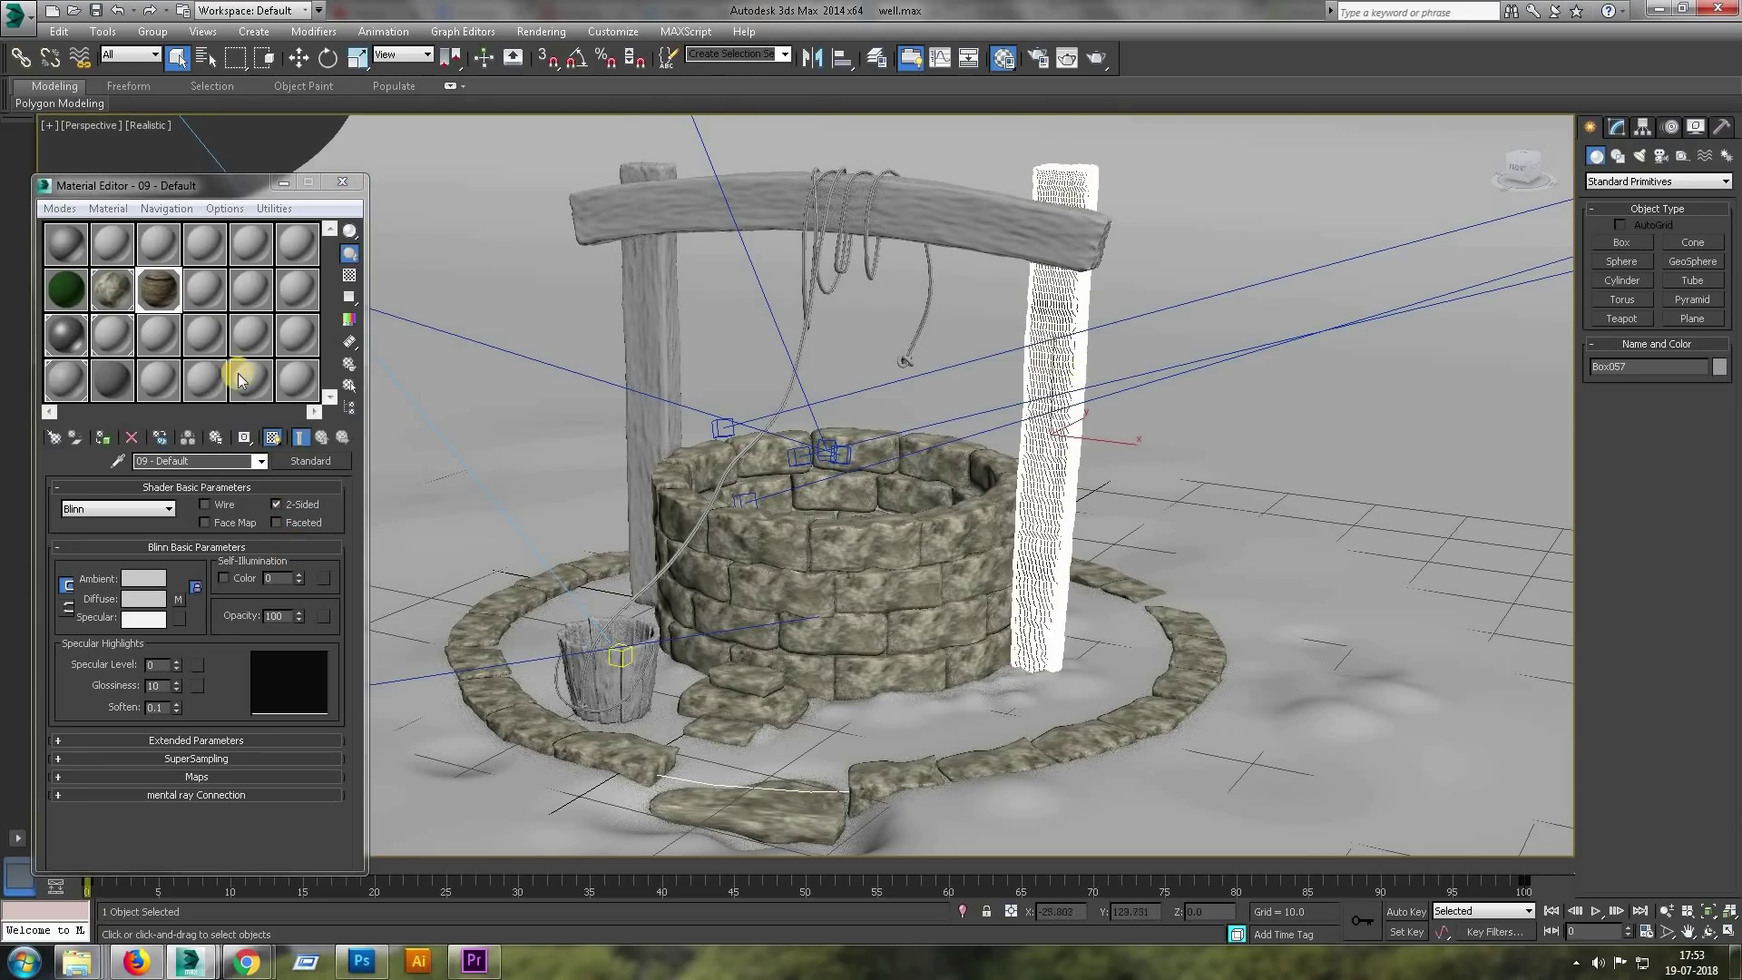
pyautogui.moveTo(159, 288); pyautogui.dragTo(1003, 203)
pyautogui.moveTo(225, 268); pyautogui.dragTo(616, 411)
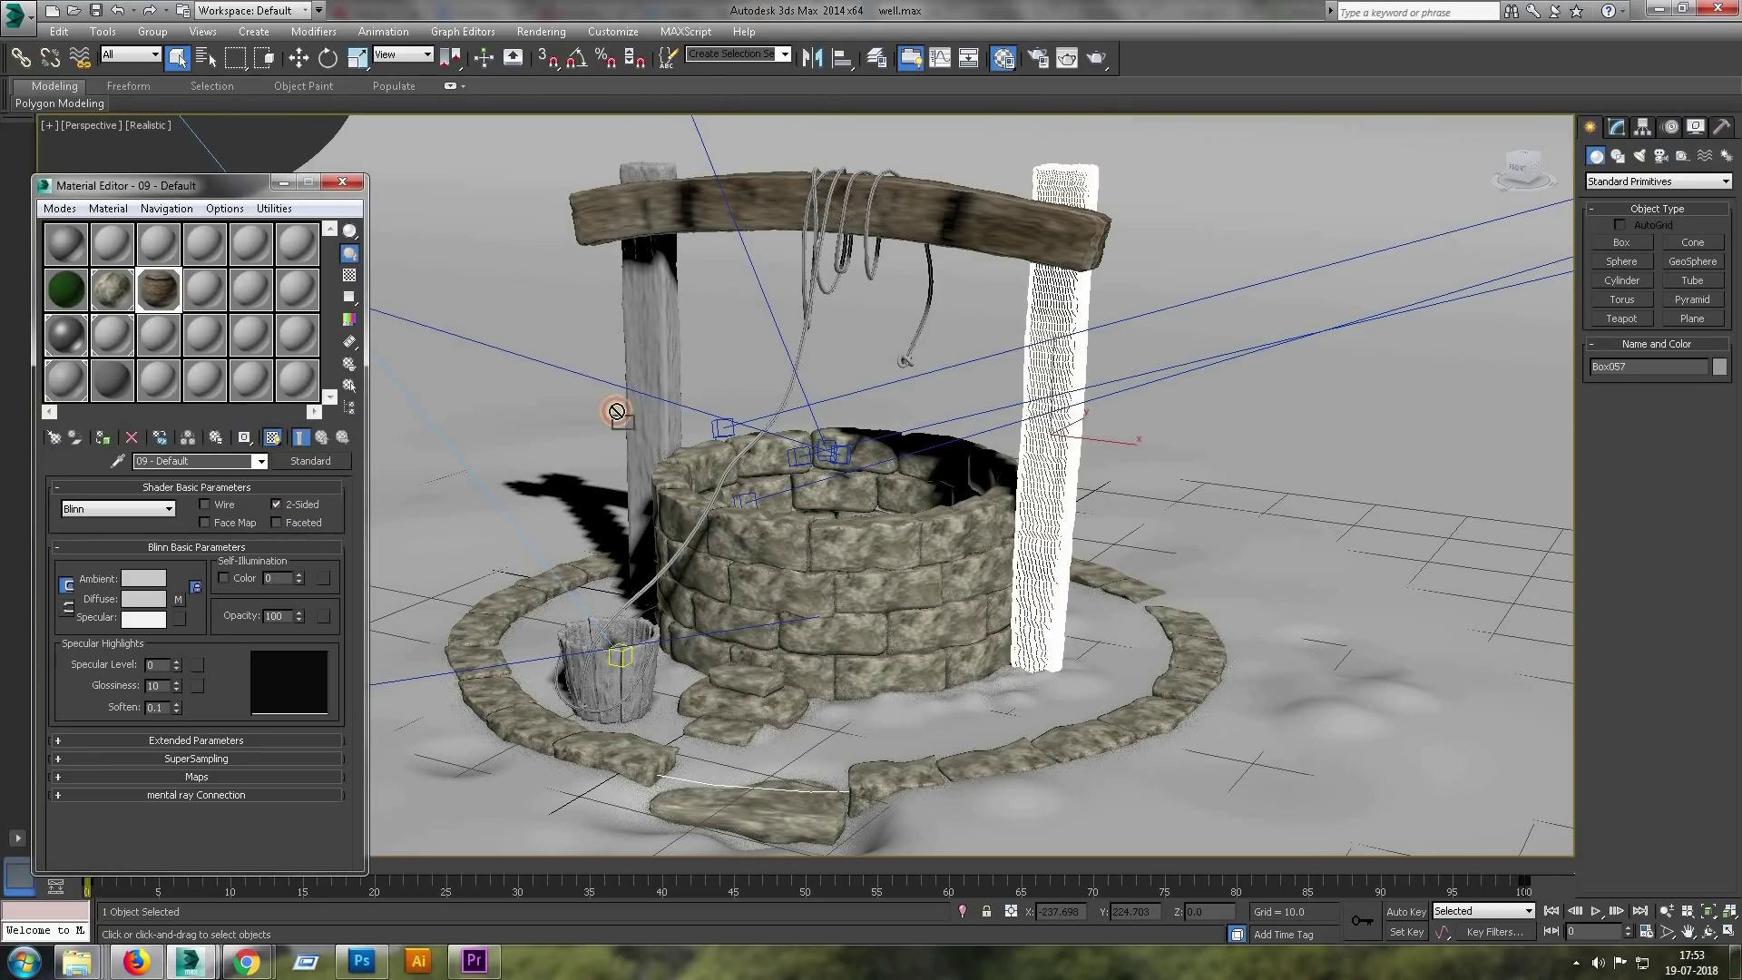
pyautogui.click(1089, 408)
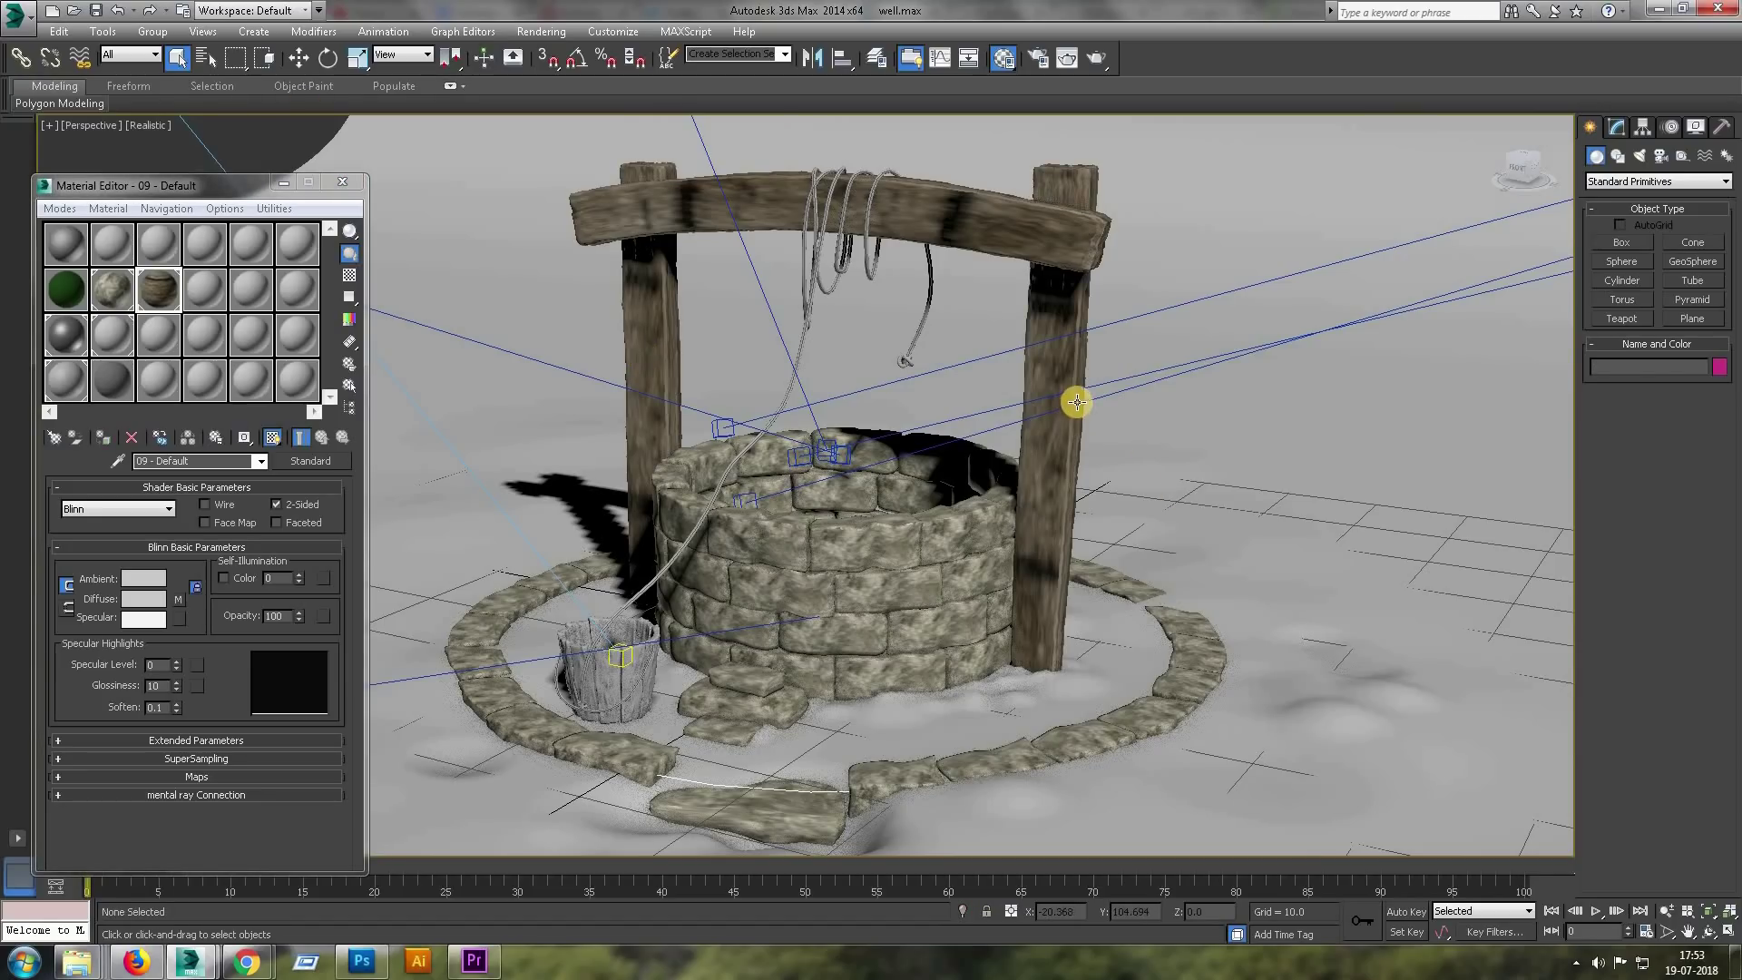
# Add a UVW Map modifier to the right wooden post.
pyautogui.click(1059, 295)
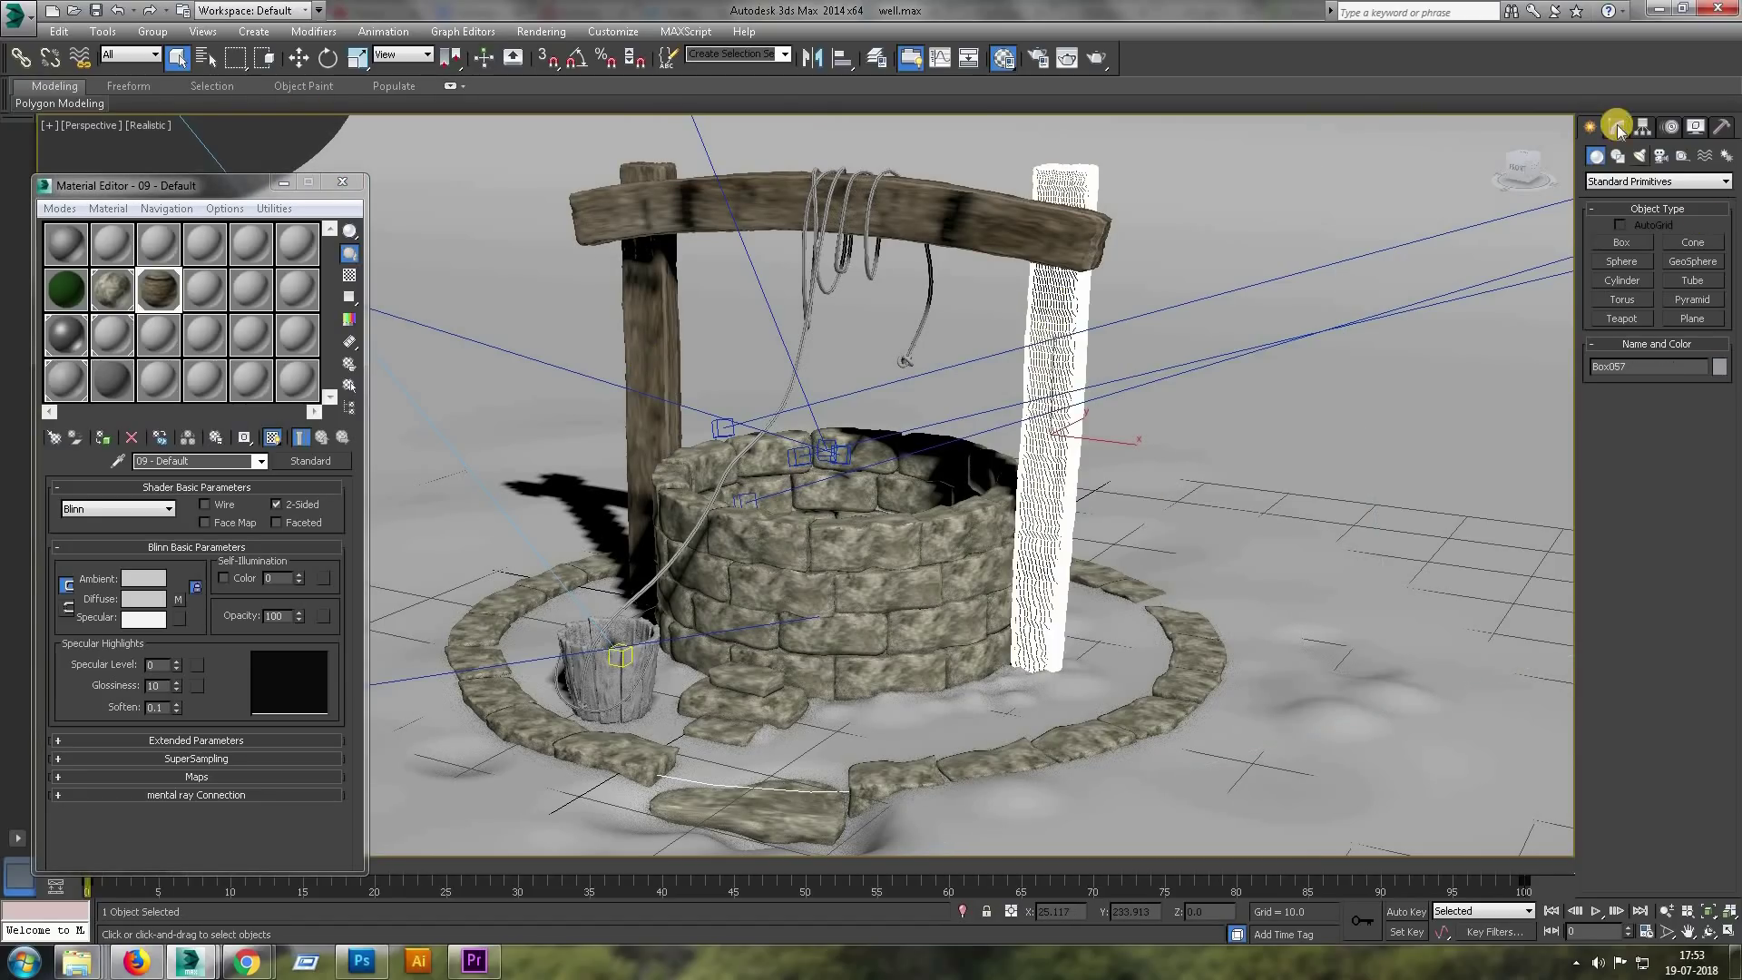
pyautogui.click(1617, 127)
pyautogui.click(1726, 177)
pyautogui.scroll(-10, 1674, 850)
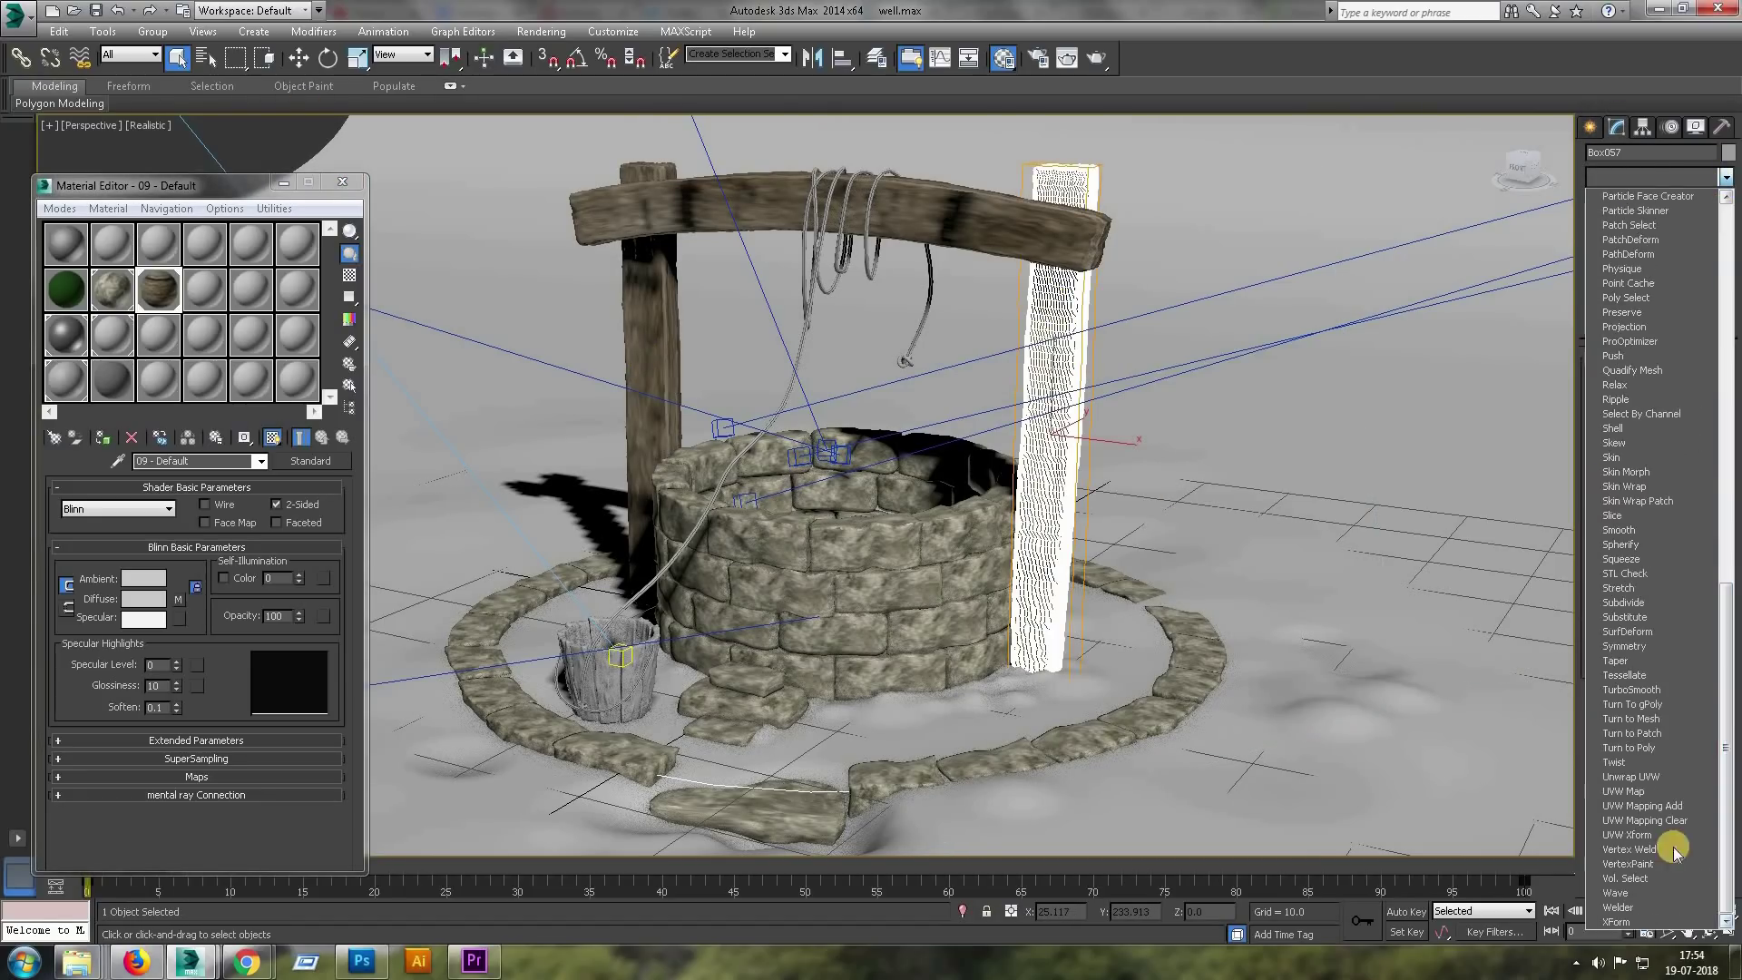
pyautogui.click(1647, 791)
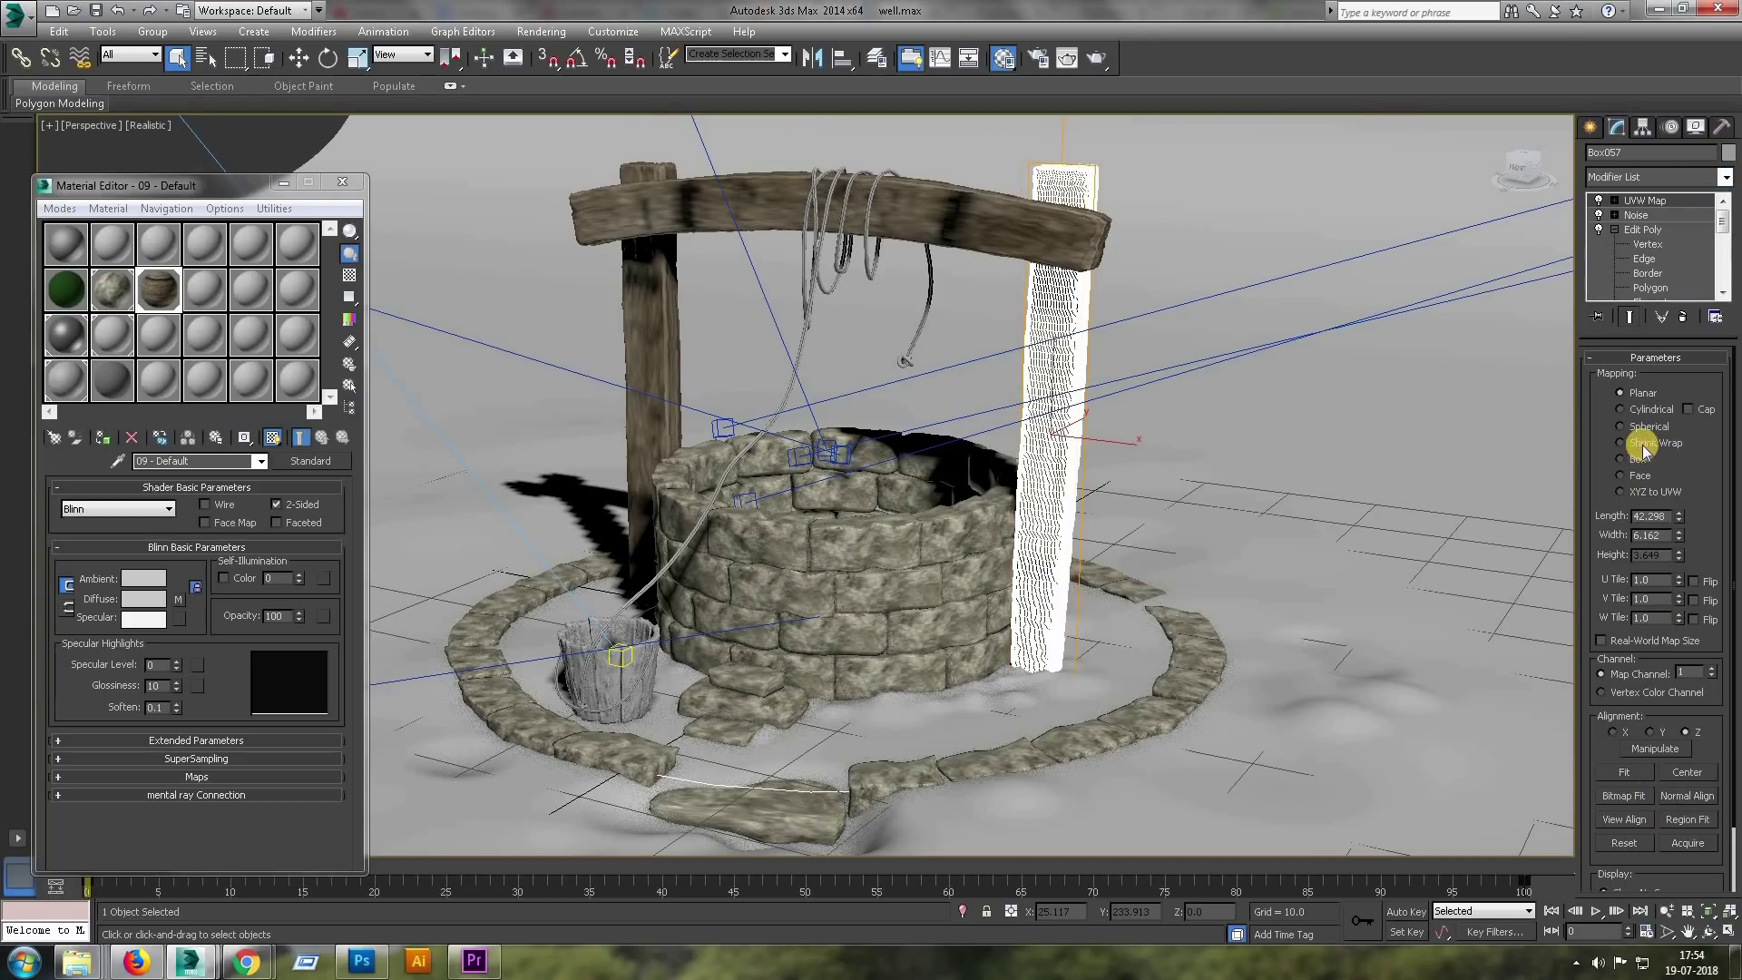
# Check the wood texture on the post and preview the wood bitmap image.
pyautogui.click(283, 148)
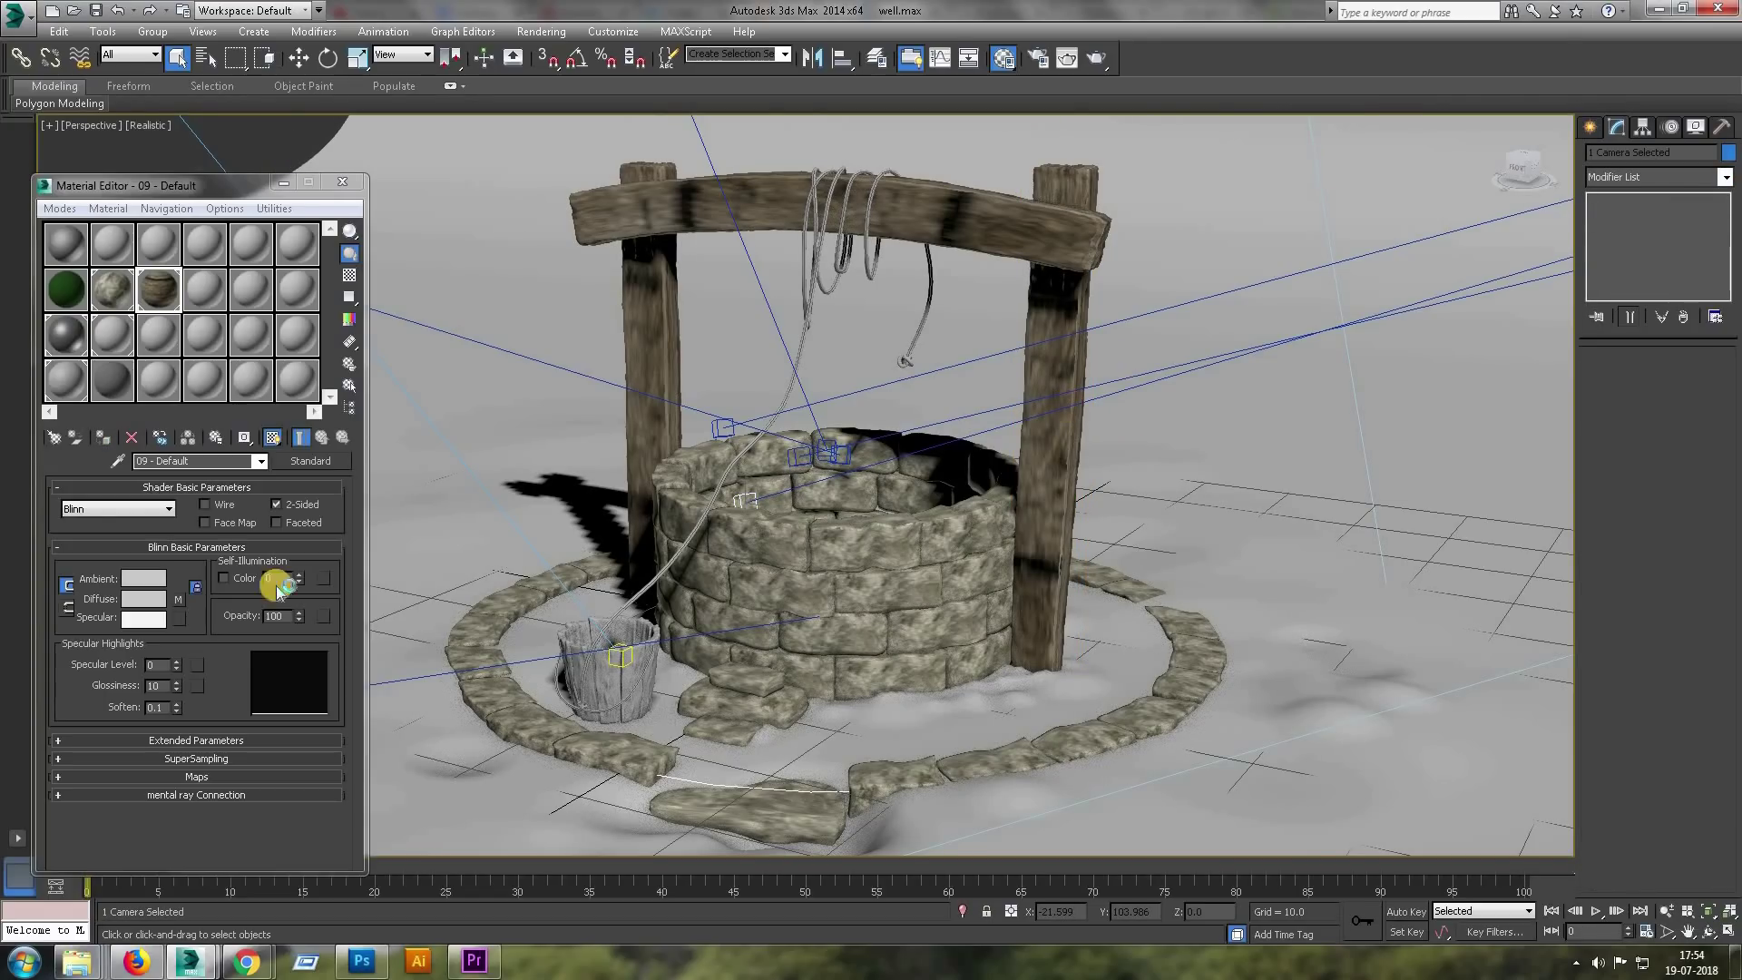
pyautogui.click(178, 599)
pyautogui.click(305, 756)
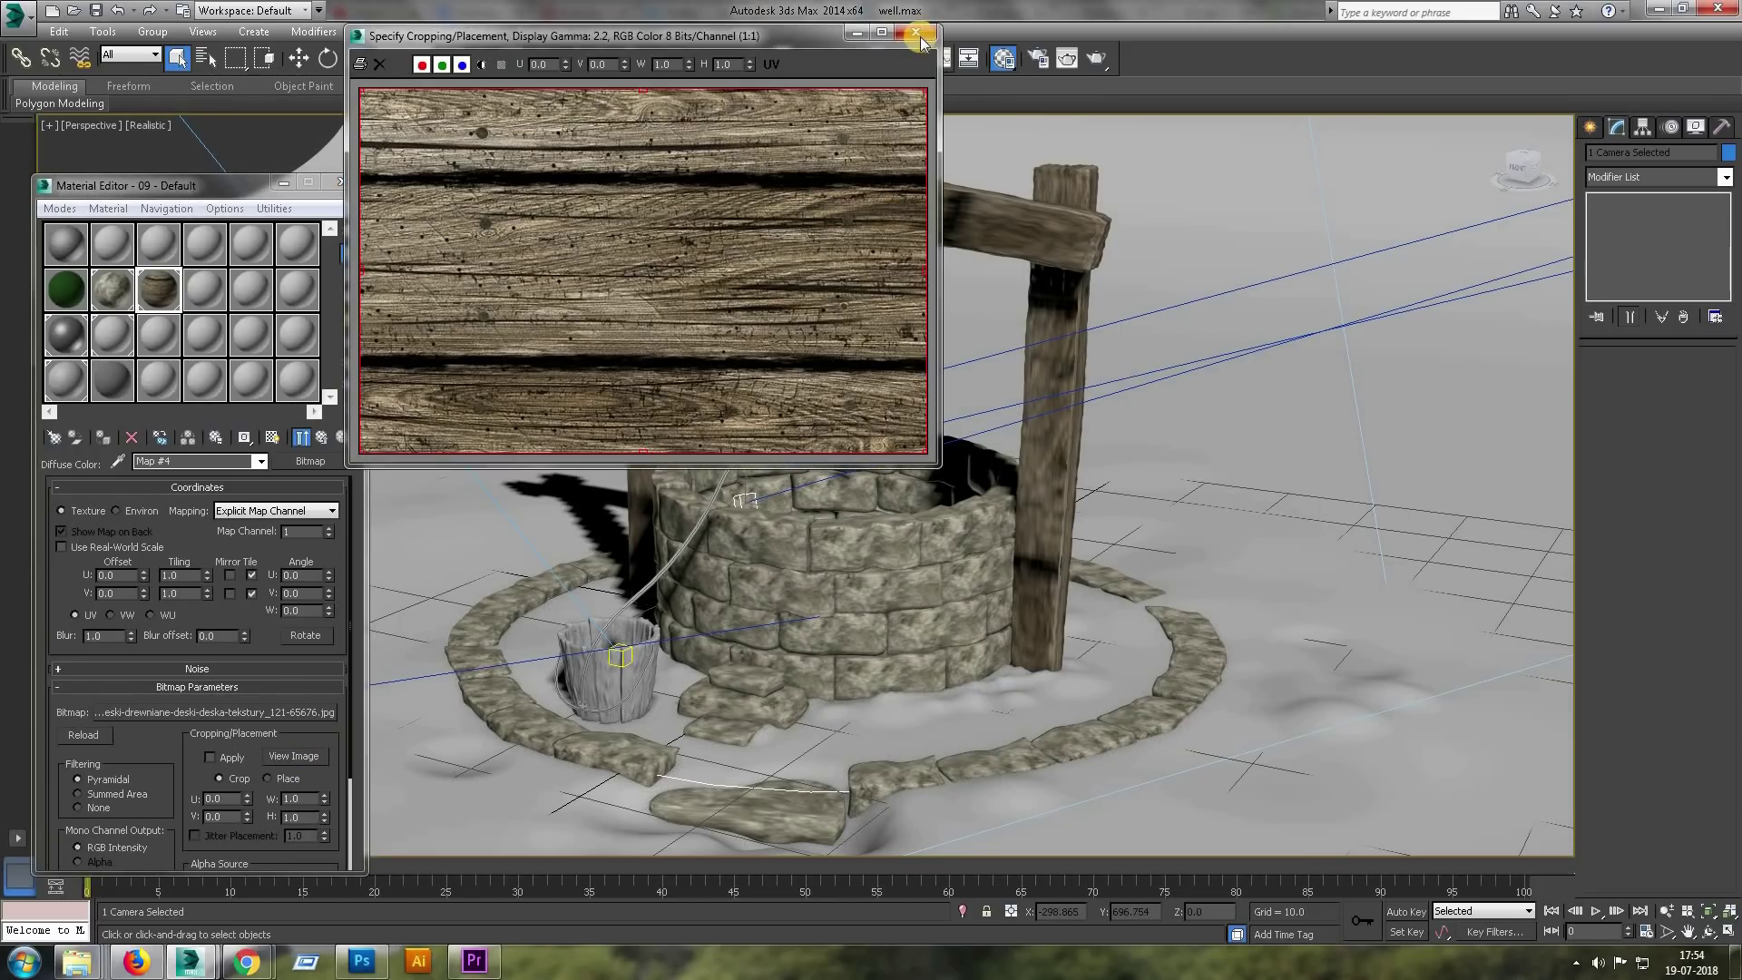
pyautogui.click(915, 32)
pyautogui.click(1052, 374)
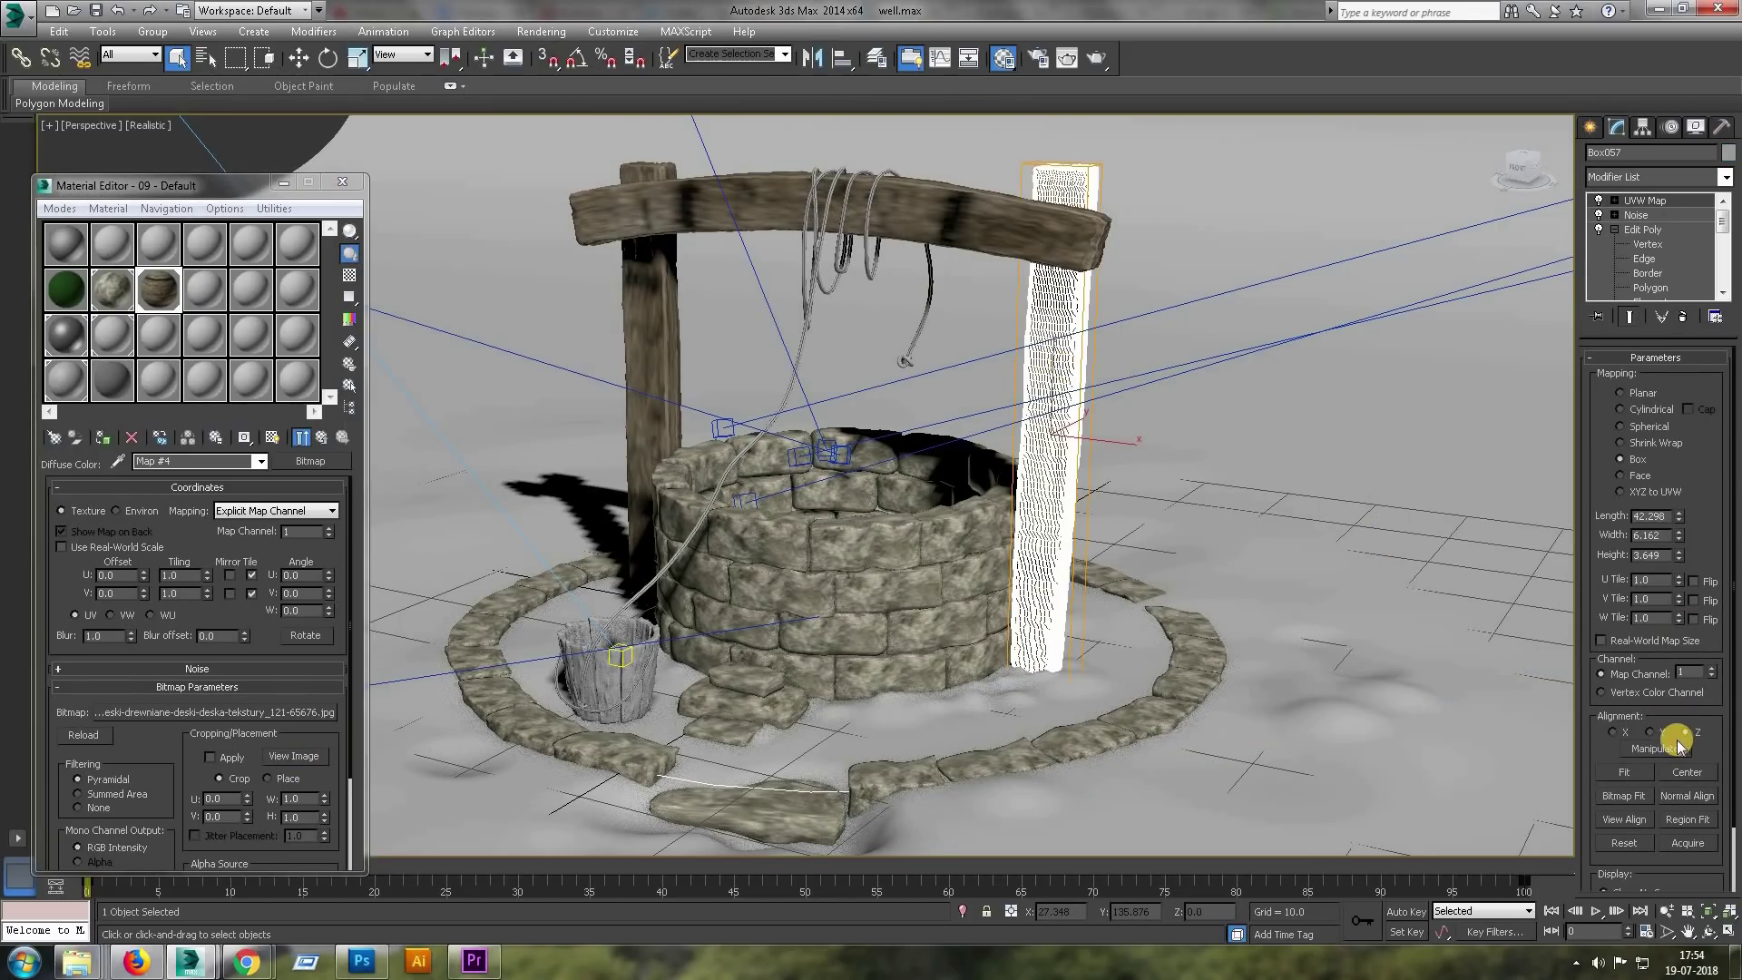
# Rotate the UVW Map gizmo so the grain runs along the post, make it taller, length about 23.
pyautogui.click(1614, 201)
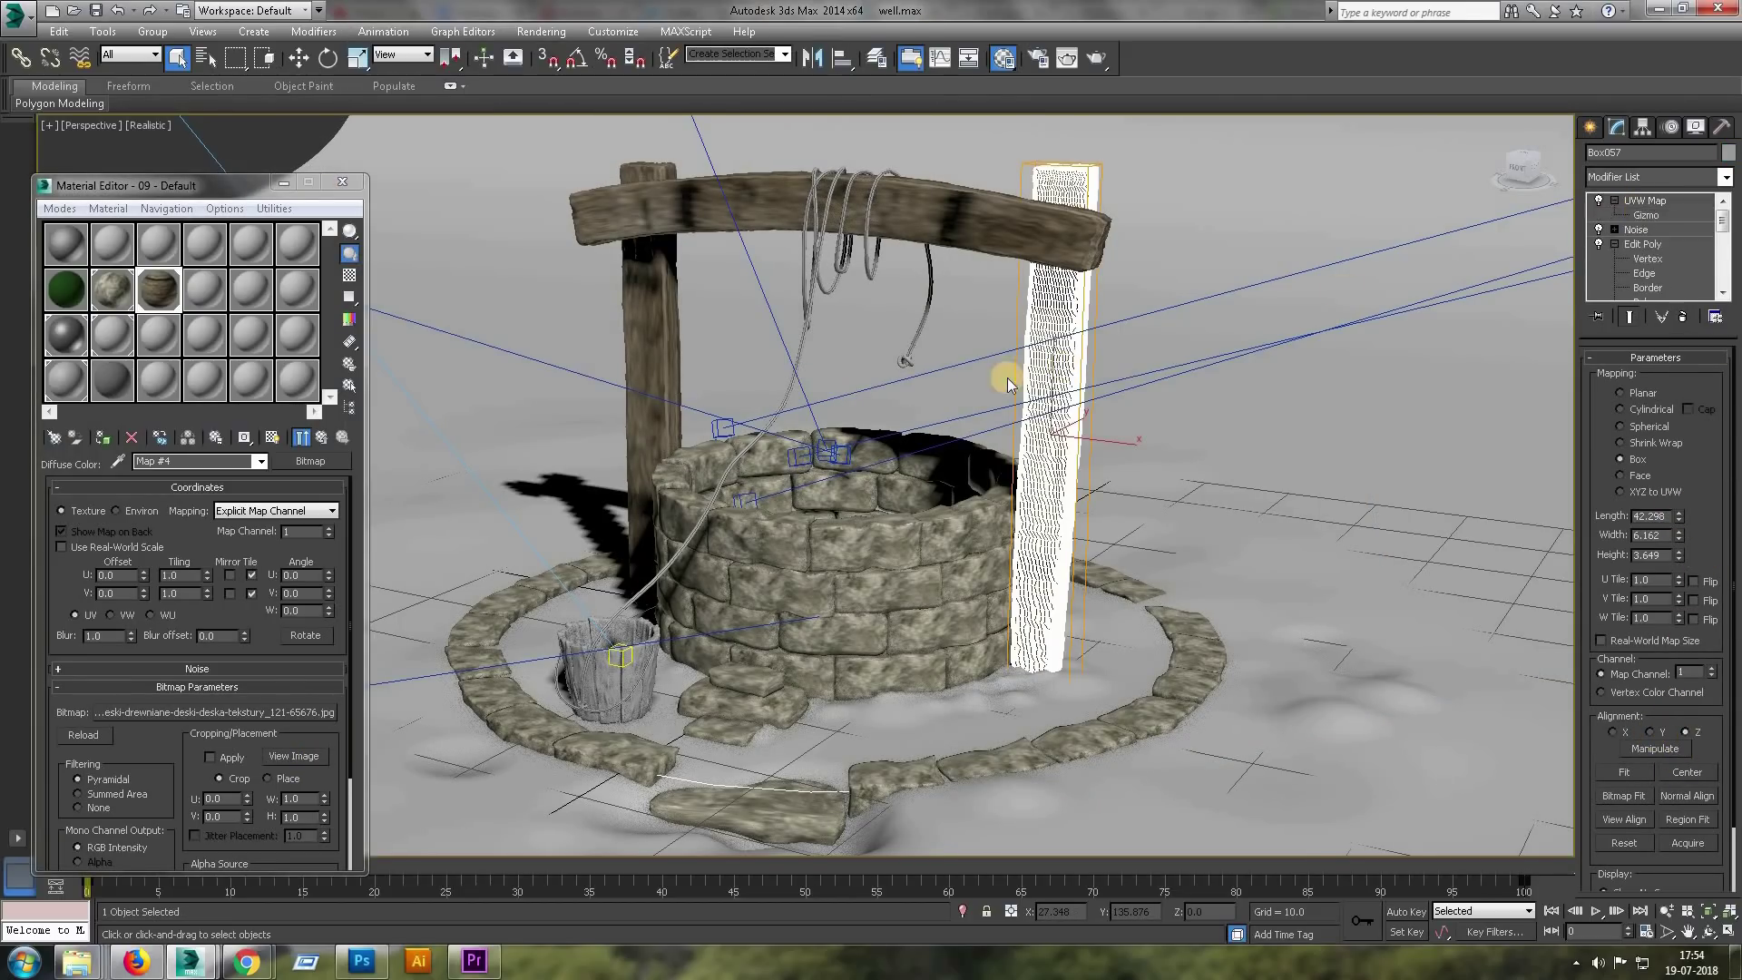
pyautogui.press('1')
pyautogui.press('e')
pyautogui.moveTo(1041, 253); pyautogui.dragTo(1042, 246)
pyautogui.moveTo(1680, 551); pyautogui.dragTo(1535, 960)
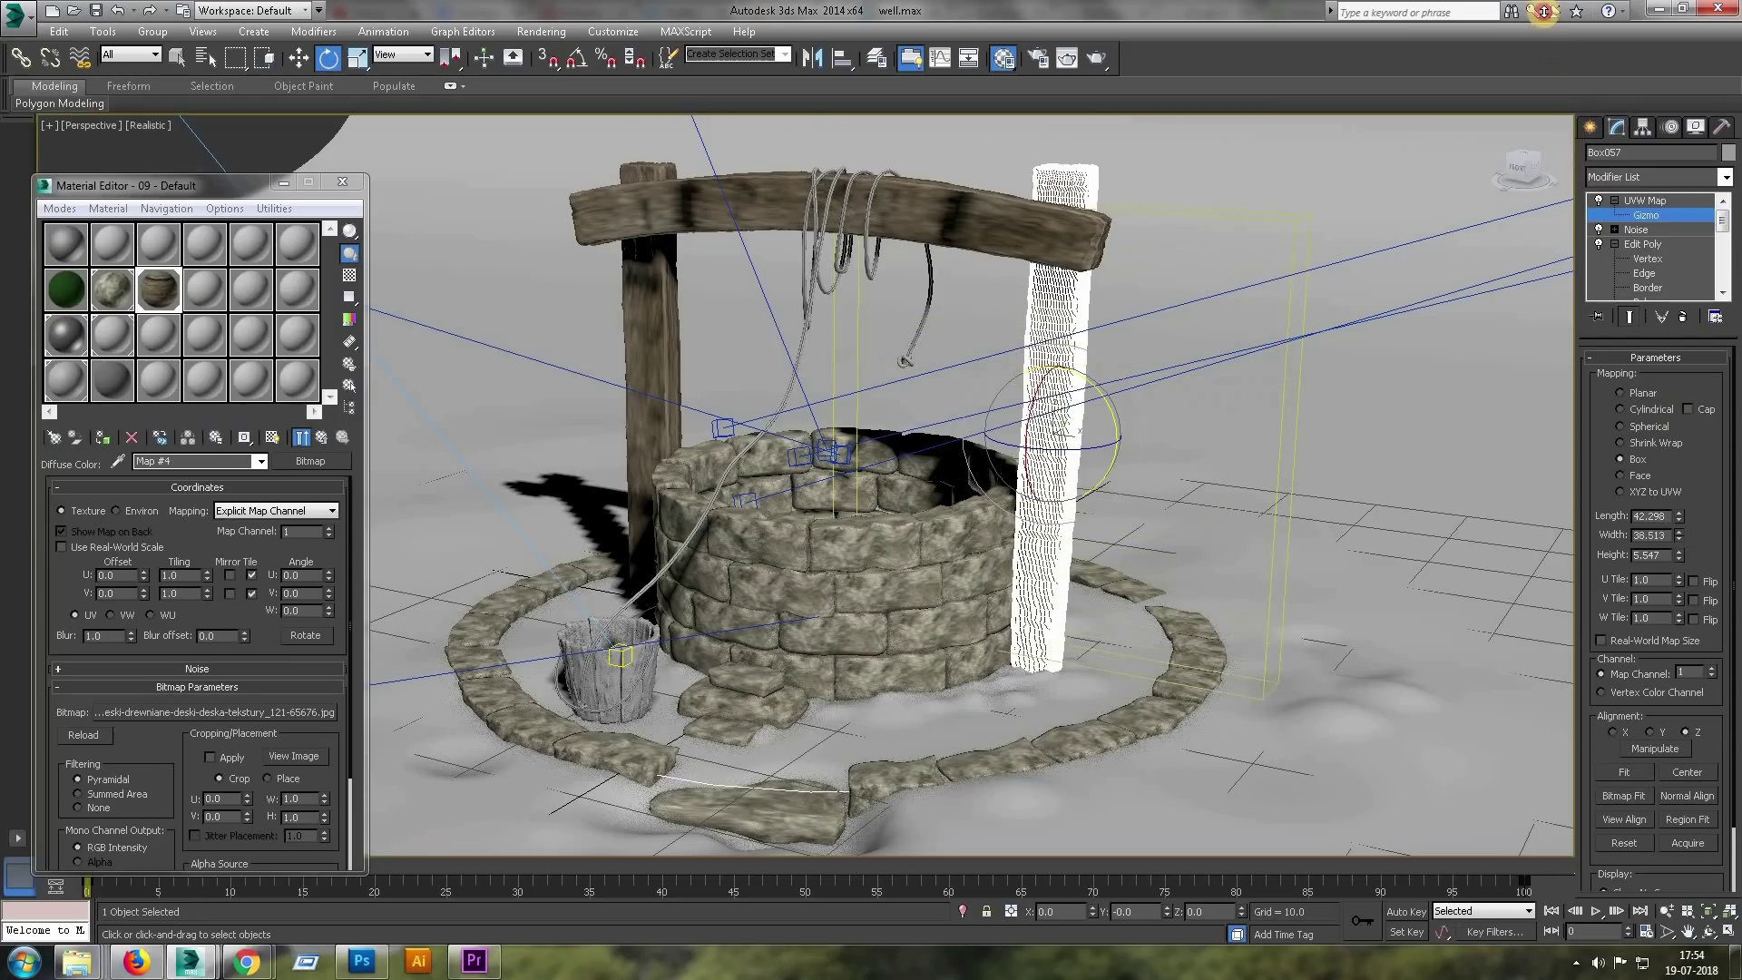
pyautogui.moveTo(1684, 520); pyautogui.dragTo(1686, 565)
pyautogui.click(1645, 201)
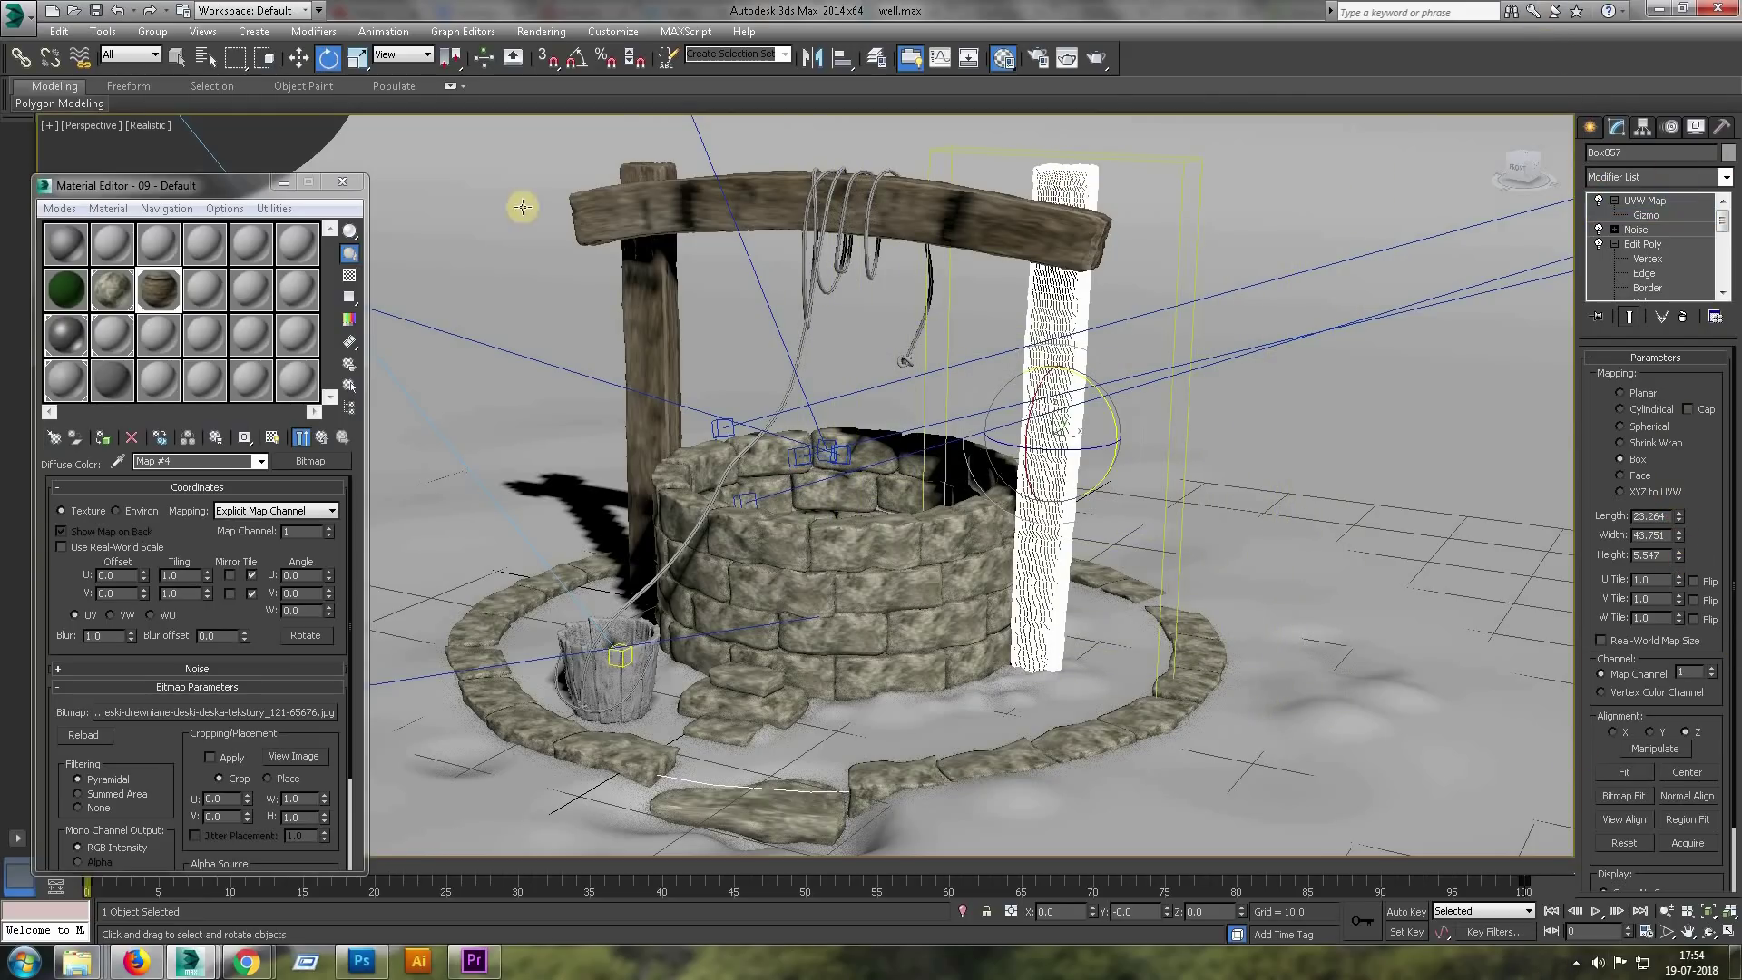
pyautogui.click(1646, 215)
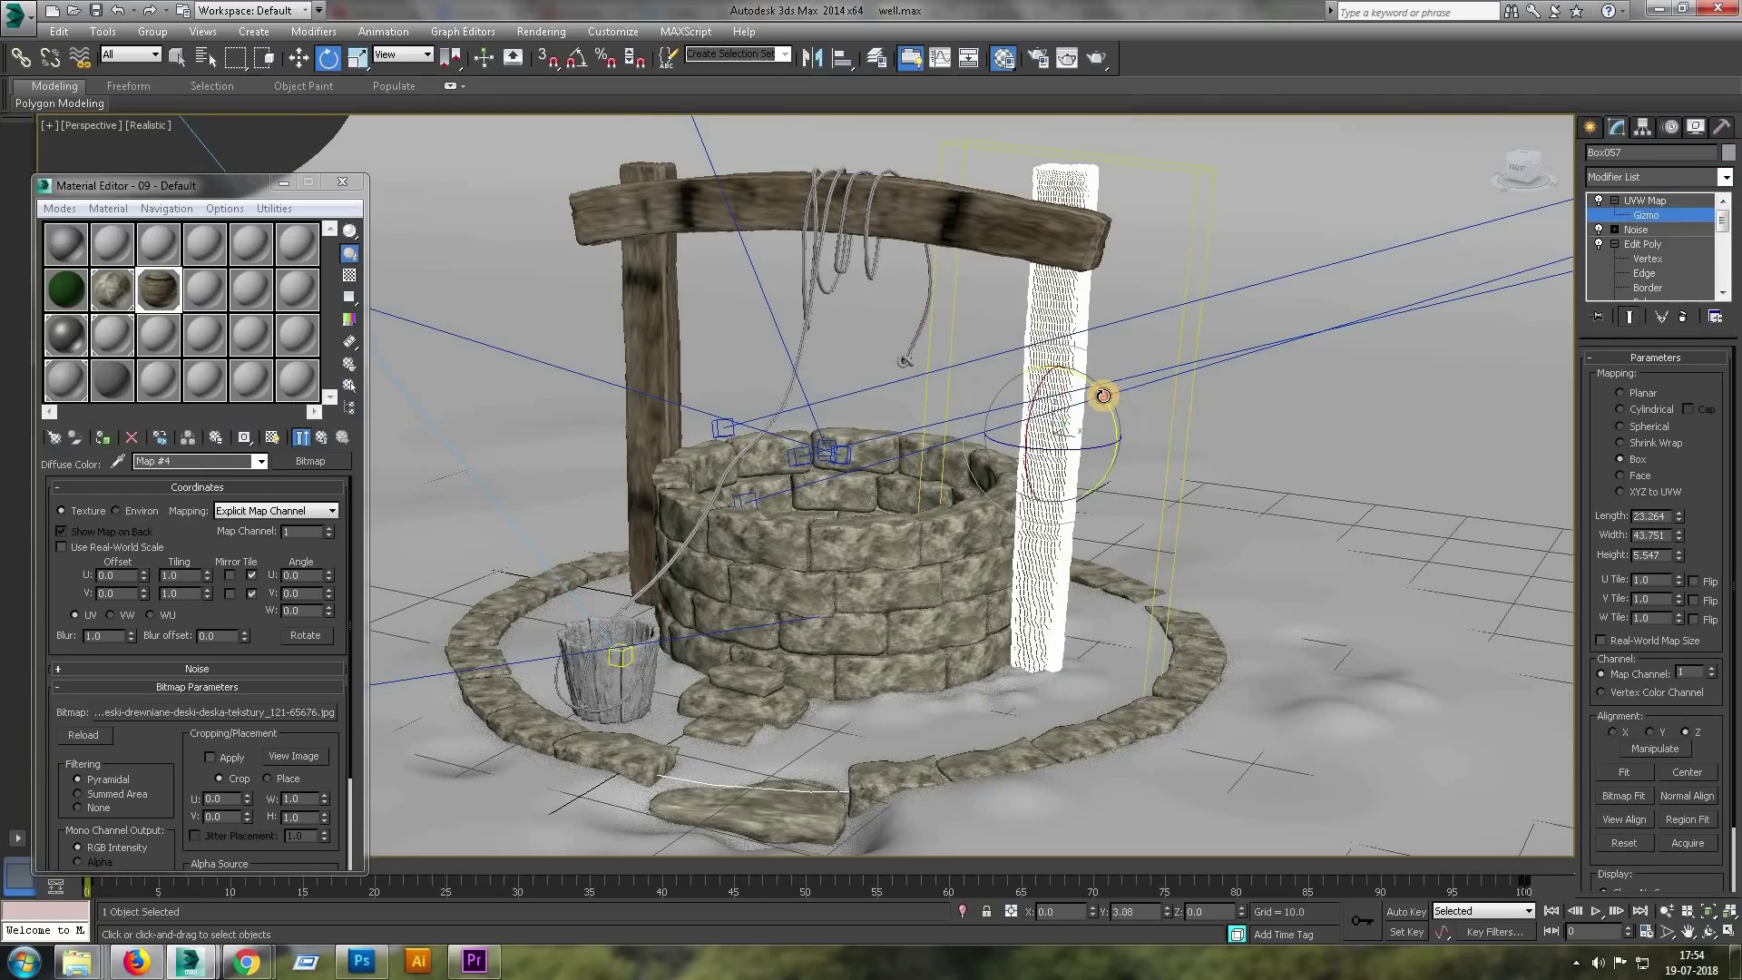
pyautogui.click(268, 142)
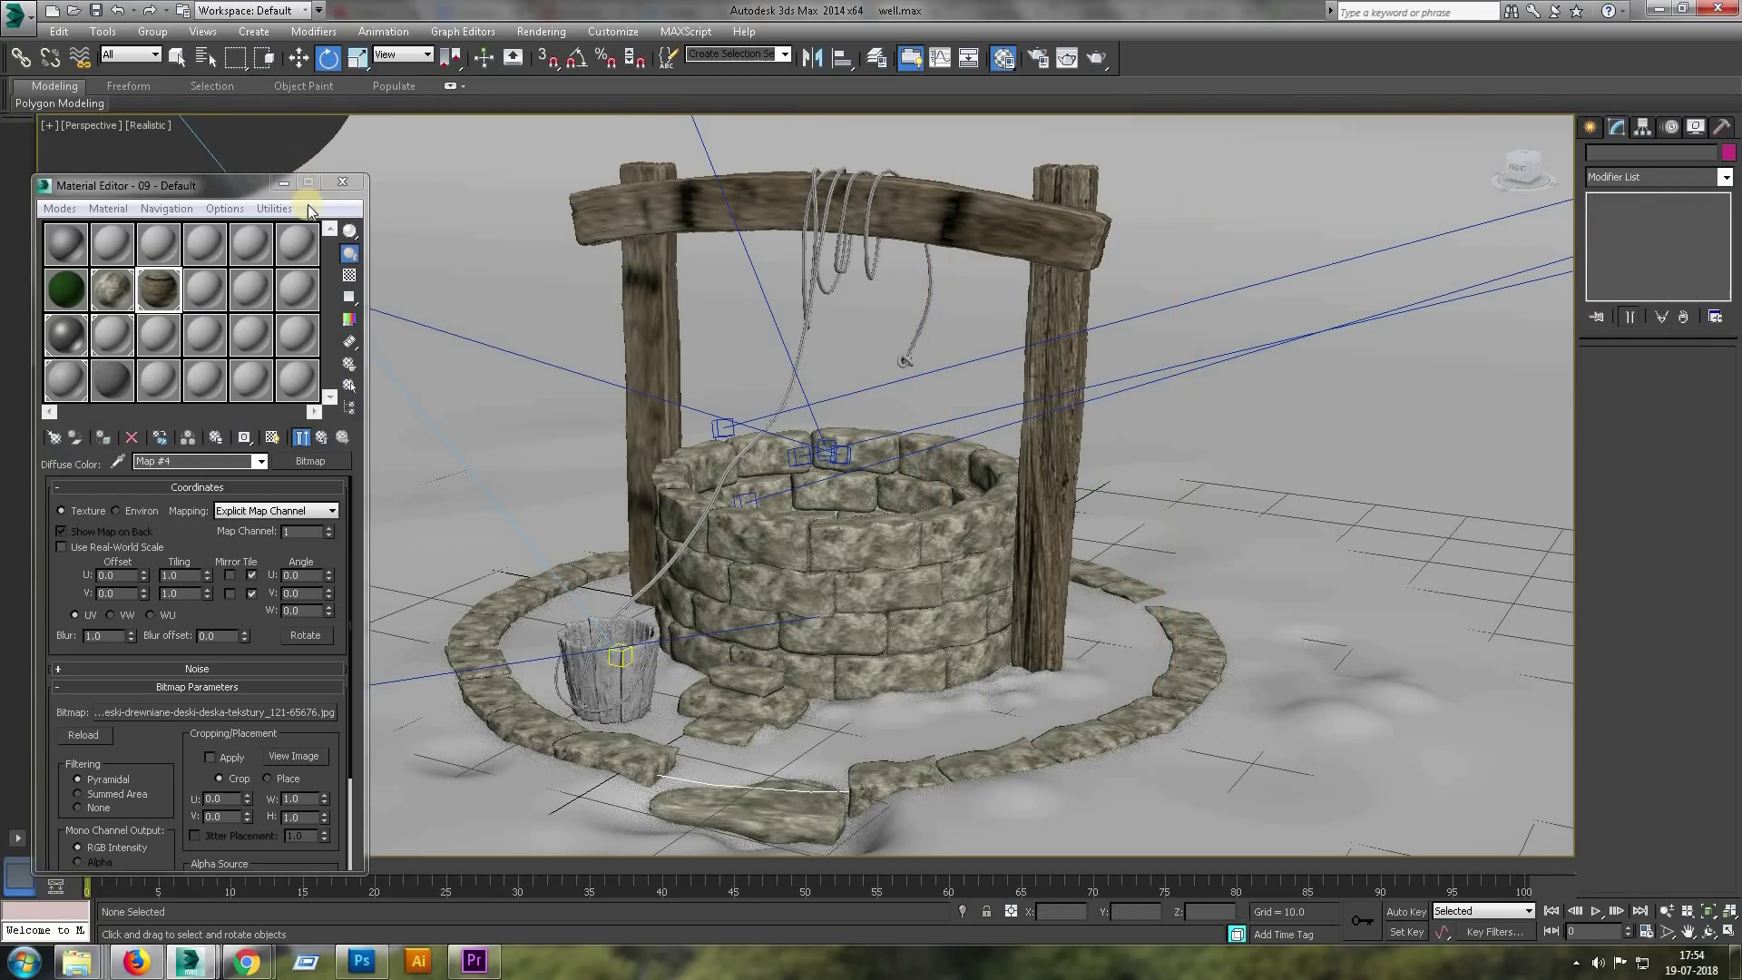
# Copy the right post's UVW Map and paste it onto the left post.
pyautogui.click(705, 301)
pyautogui.click(1062, 313)
pyautogui.rightClick(1666, 204)
pyautogui.press('Escape')
pyautogui.hotkey('ctrl', 'z')
pyautogui.rightClick(1679, 207)
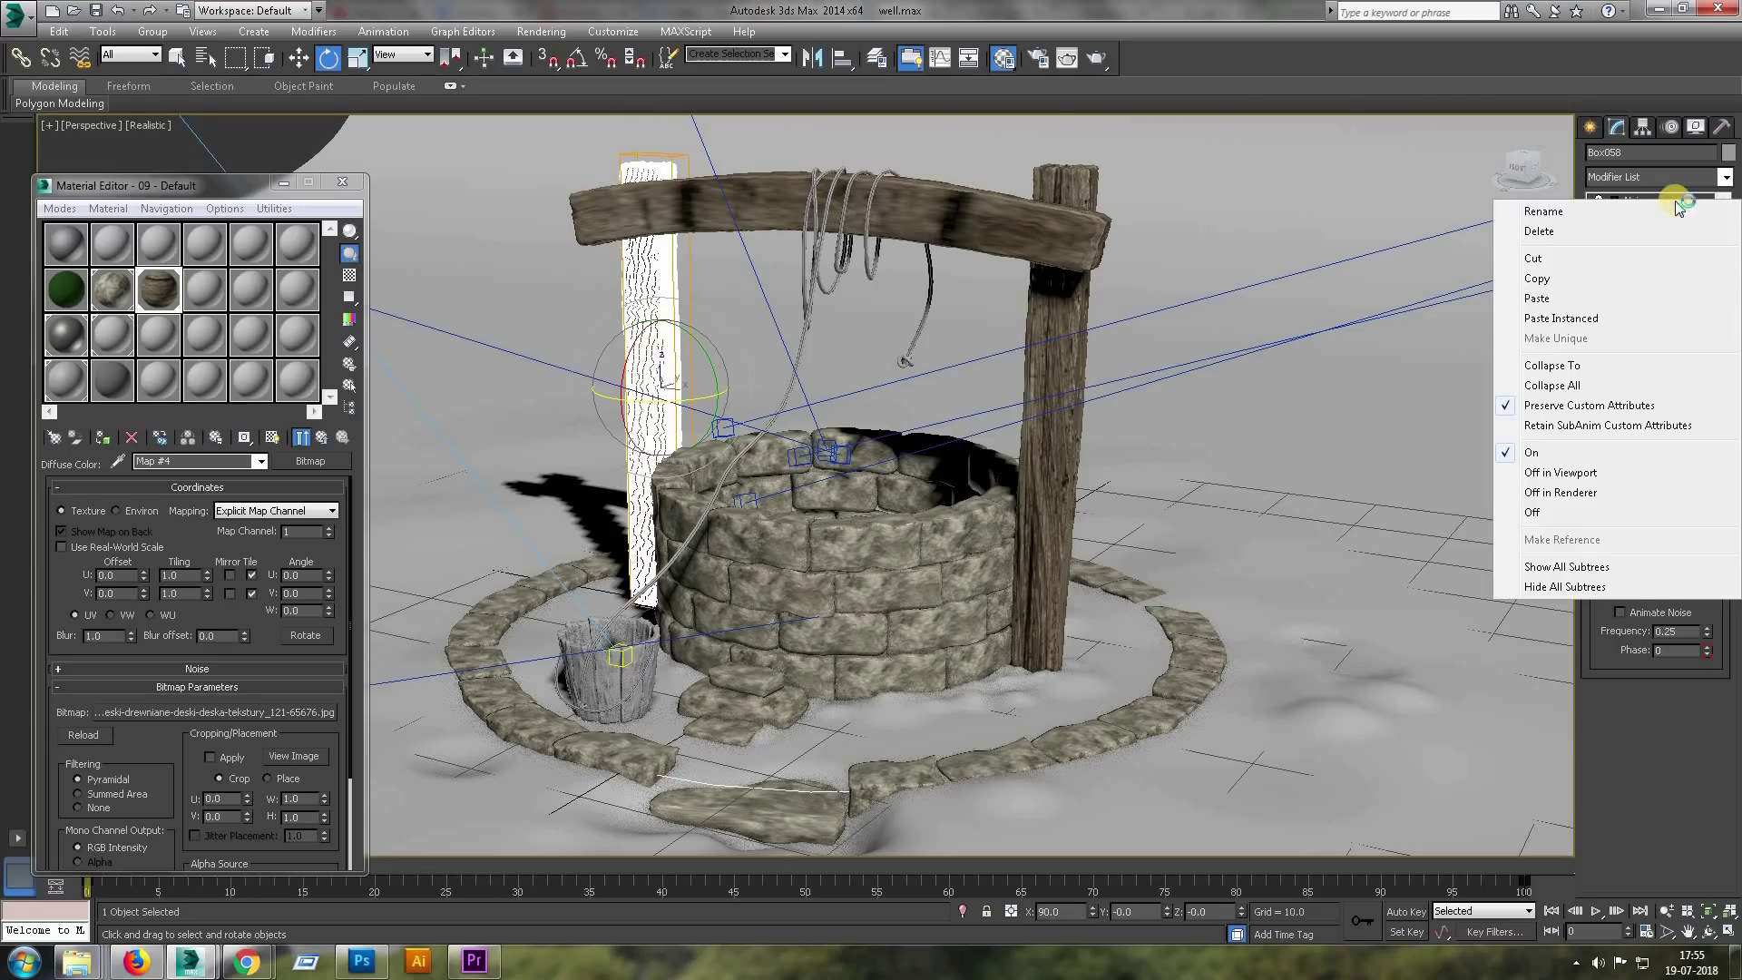
pyautogui.click(1502, 297)
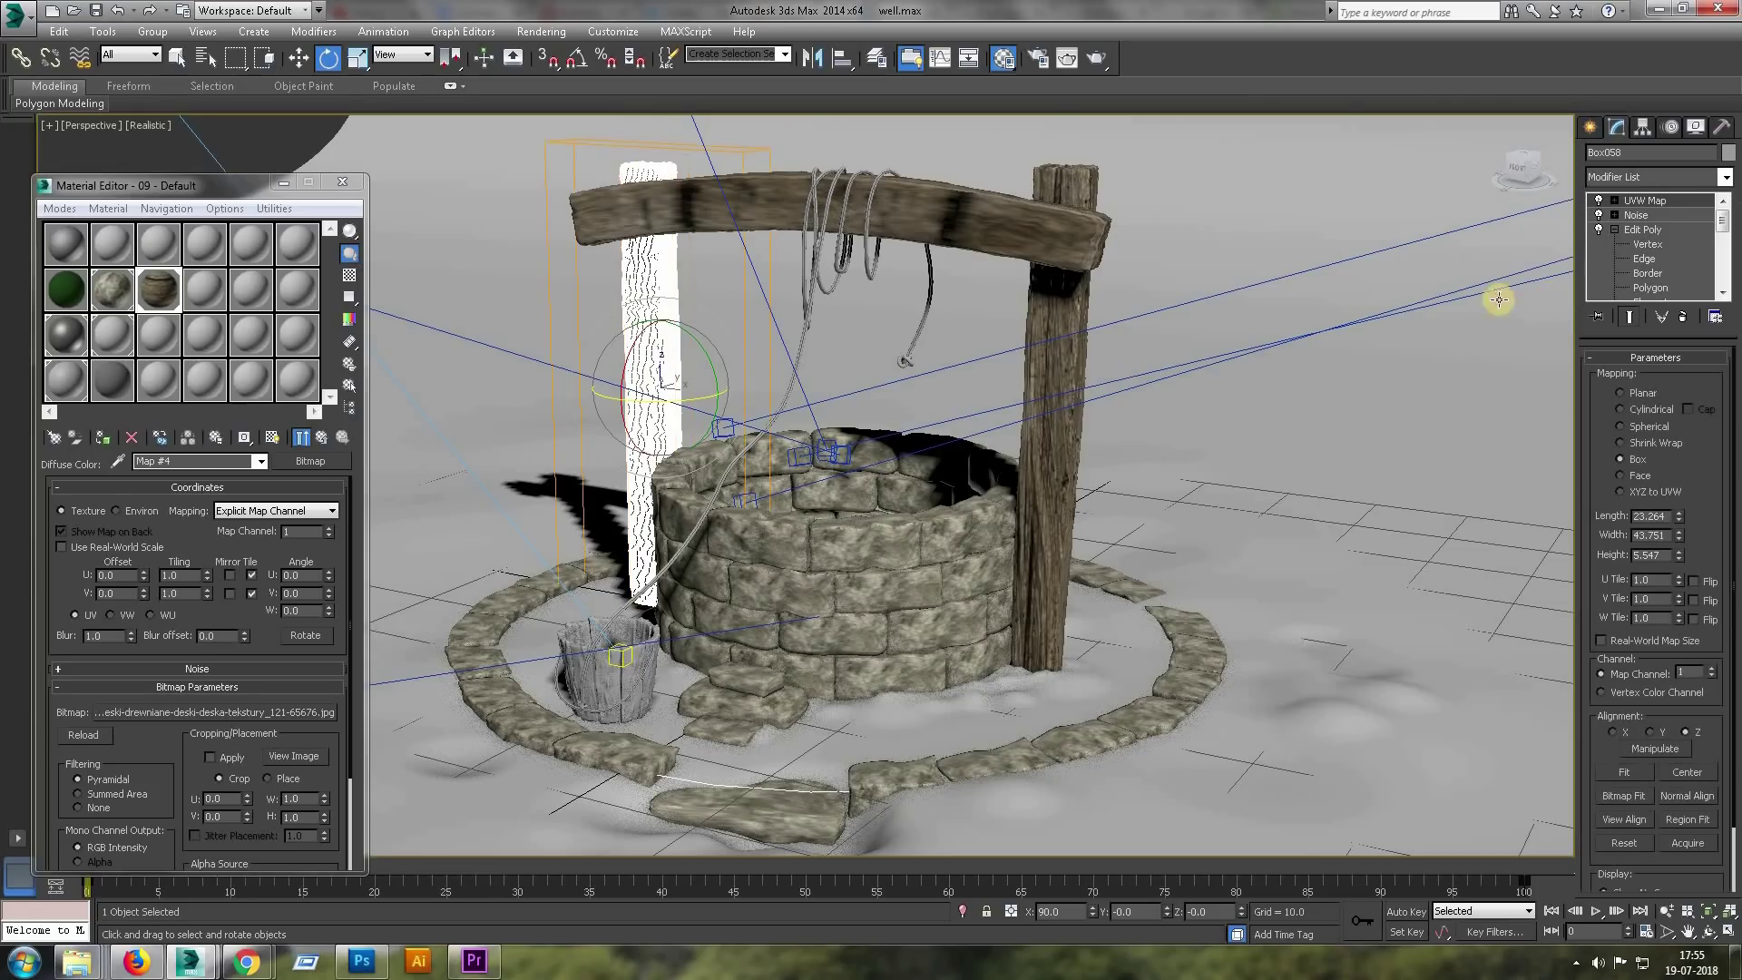
# Paste the UVW Map modifier onto the wooden crossbeam and check its texture.
pyautogui.click(1658, 202)
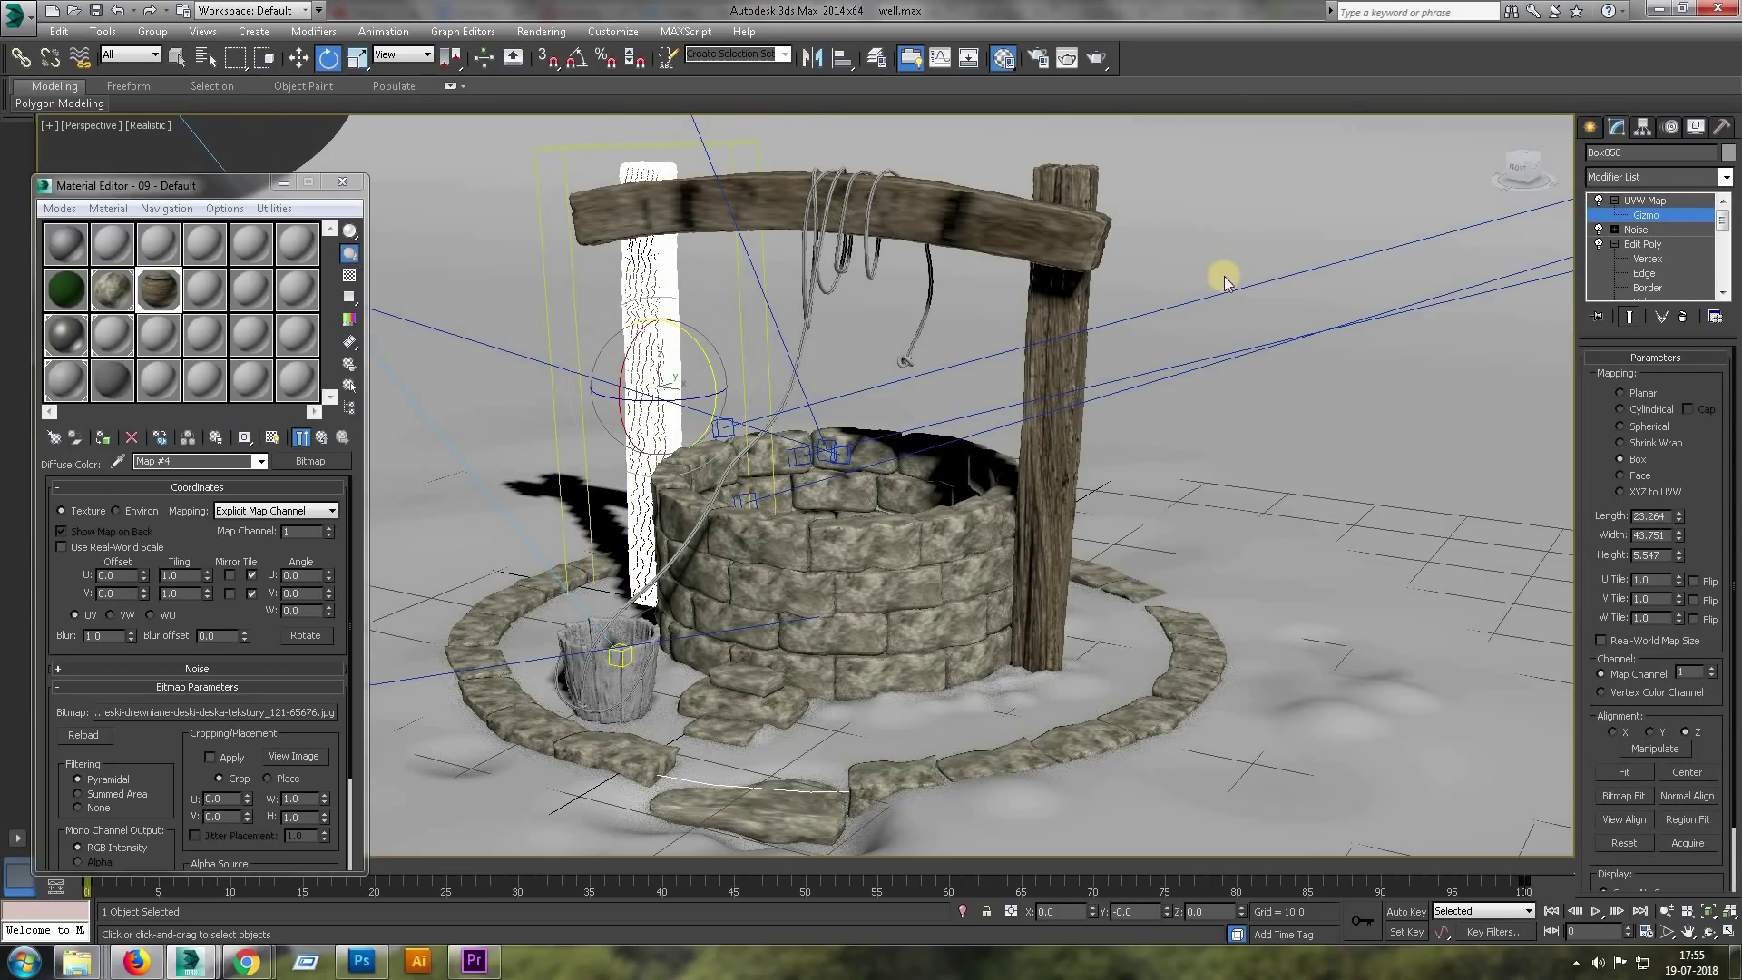
pyautogui.click(673, 143)
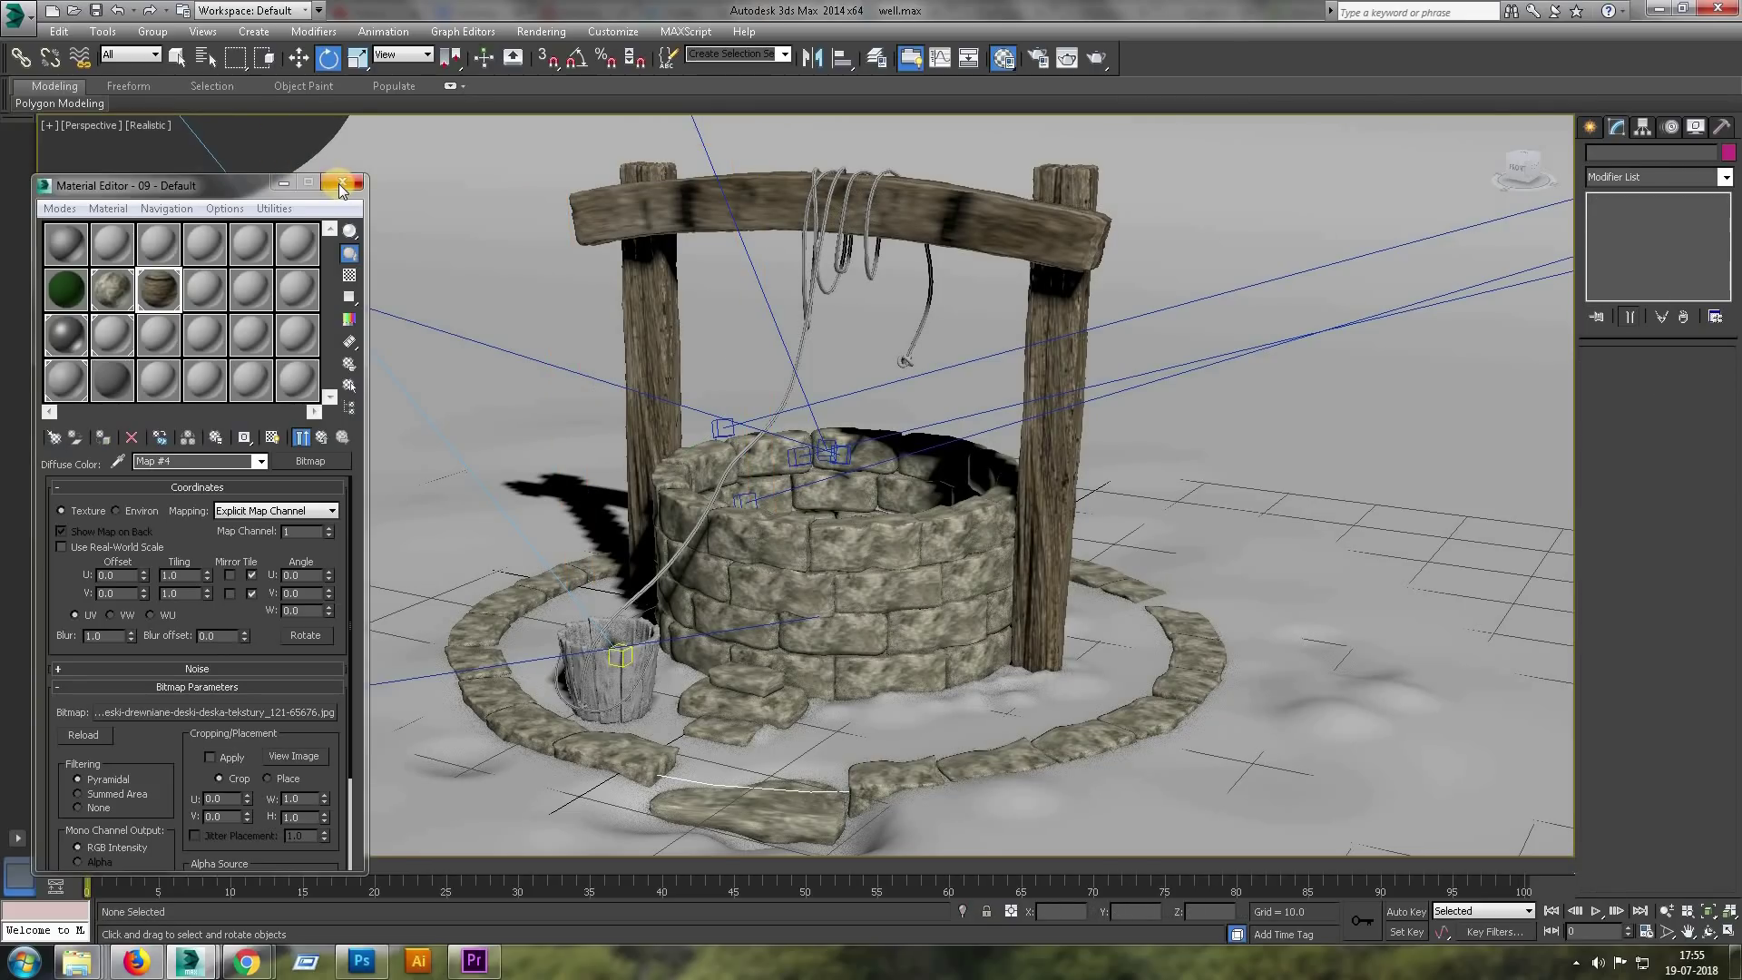
pyautogui.click(1024, 234)
pyautogui.rightClick(1668, 201)
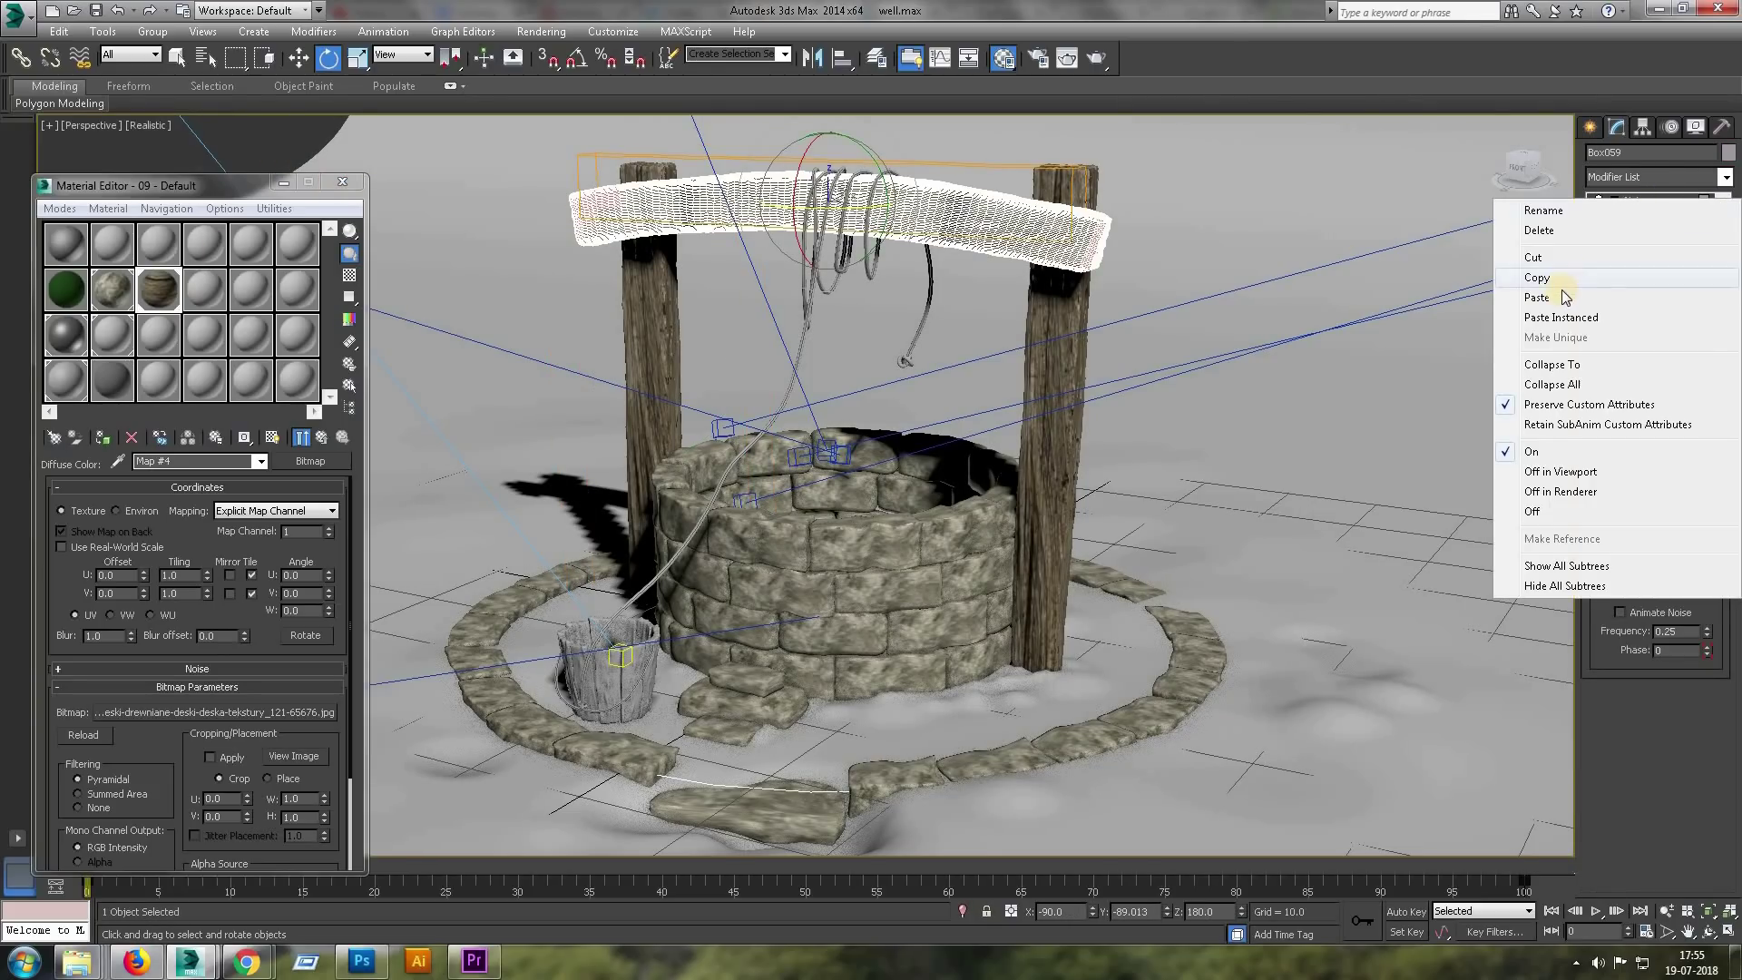
pyautogui.click(1565, 298)
pyautogui.click(965, 202)
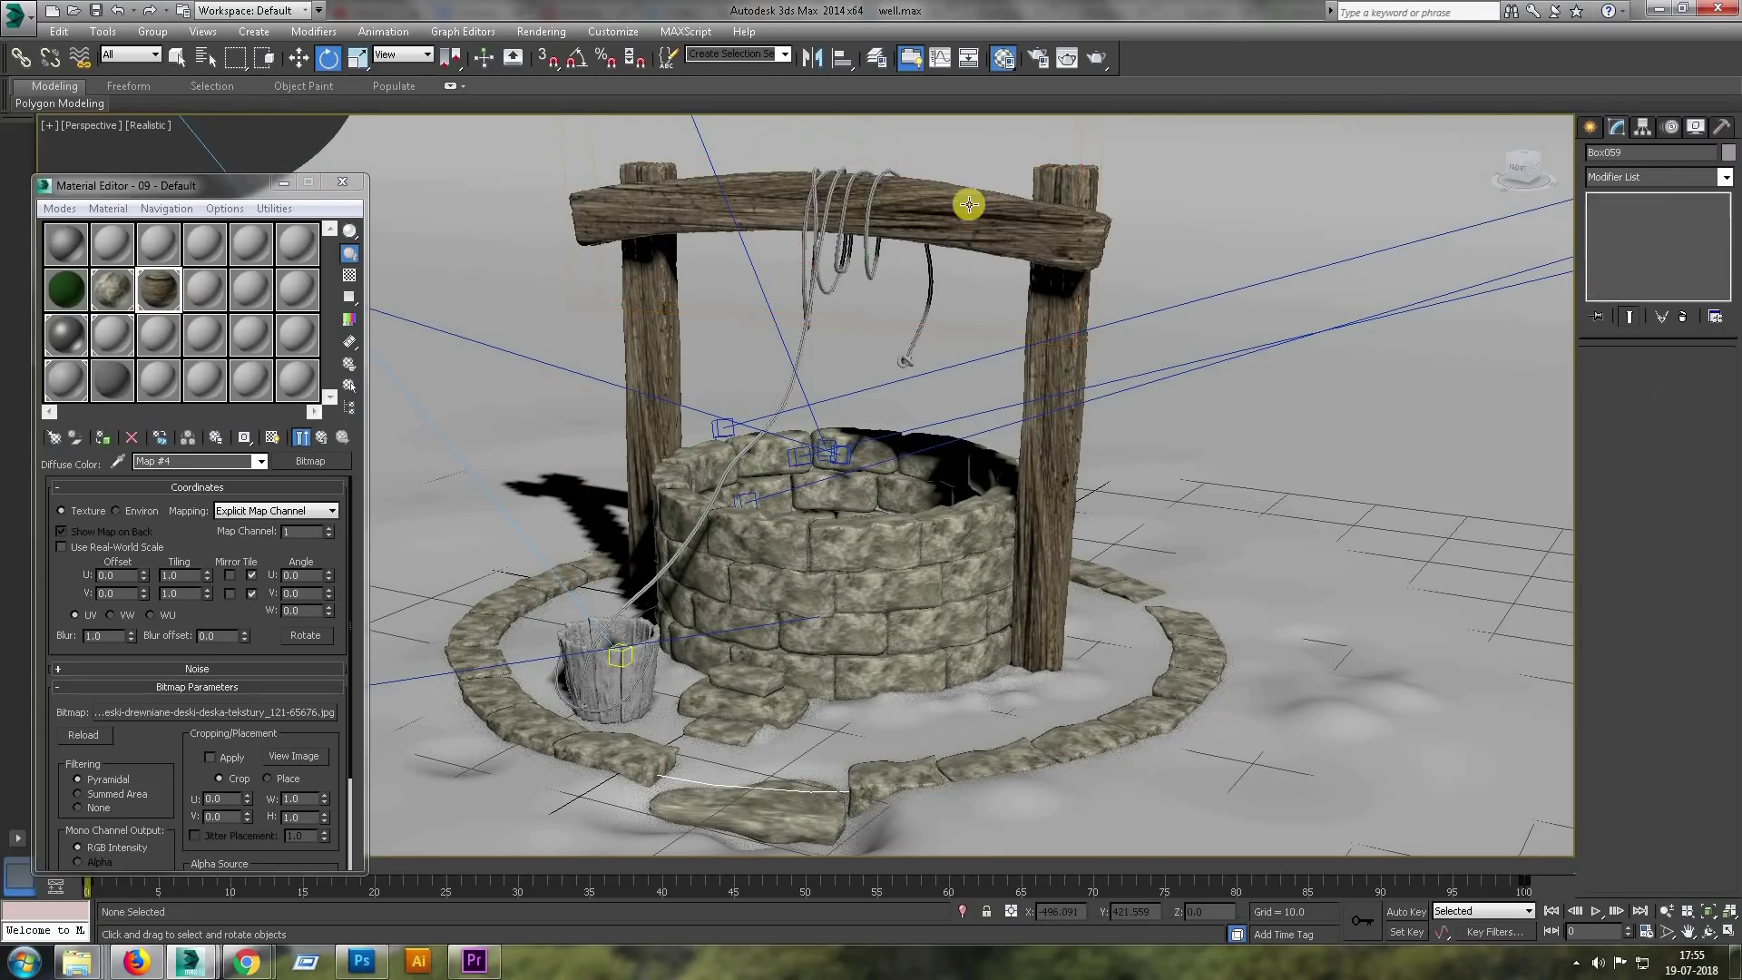
# Move the crossbeam's UVW Map below its Bend modifier and check the wood grain.
pyautogui.click(998, 212)
pyautogui.click(1625, 241)
pyautogui.moveTo(1679, 198); pyautogui.dragTo(1683, 252)
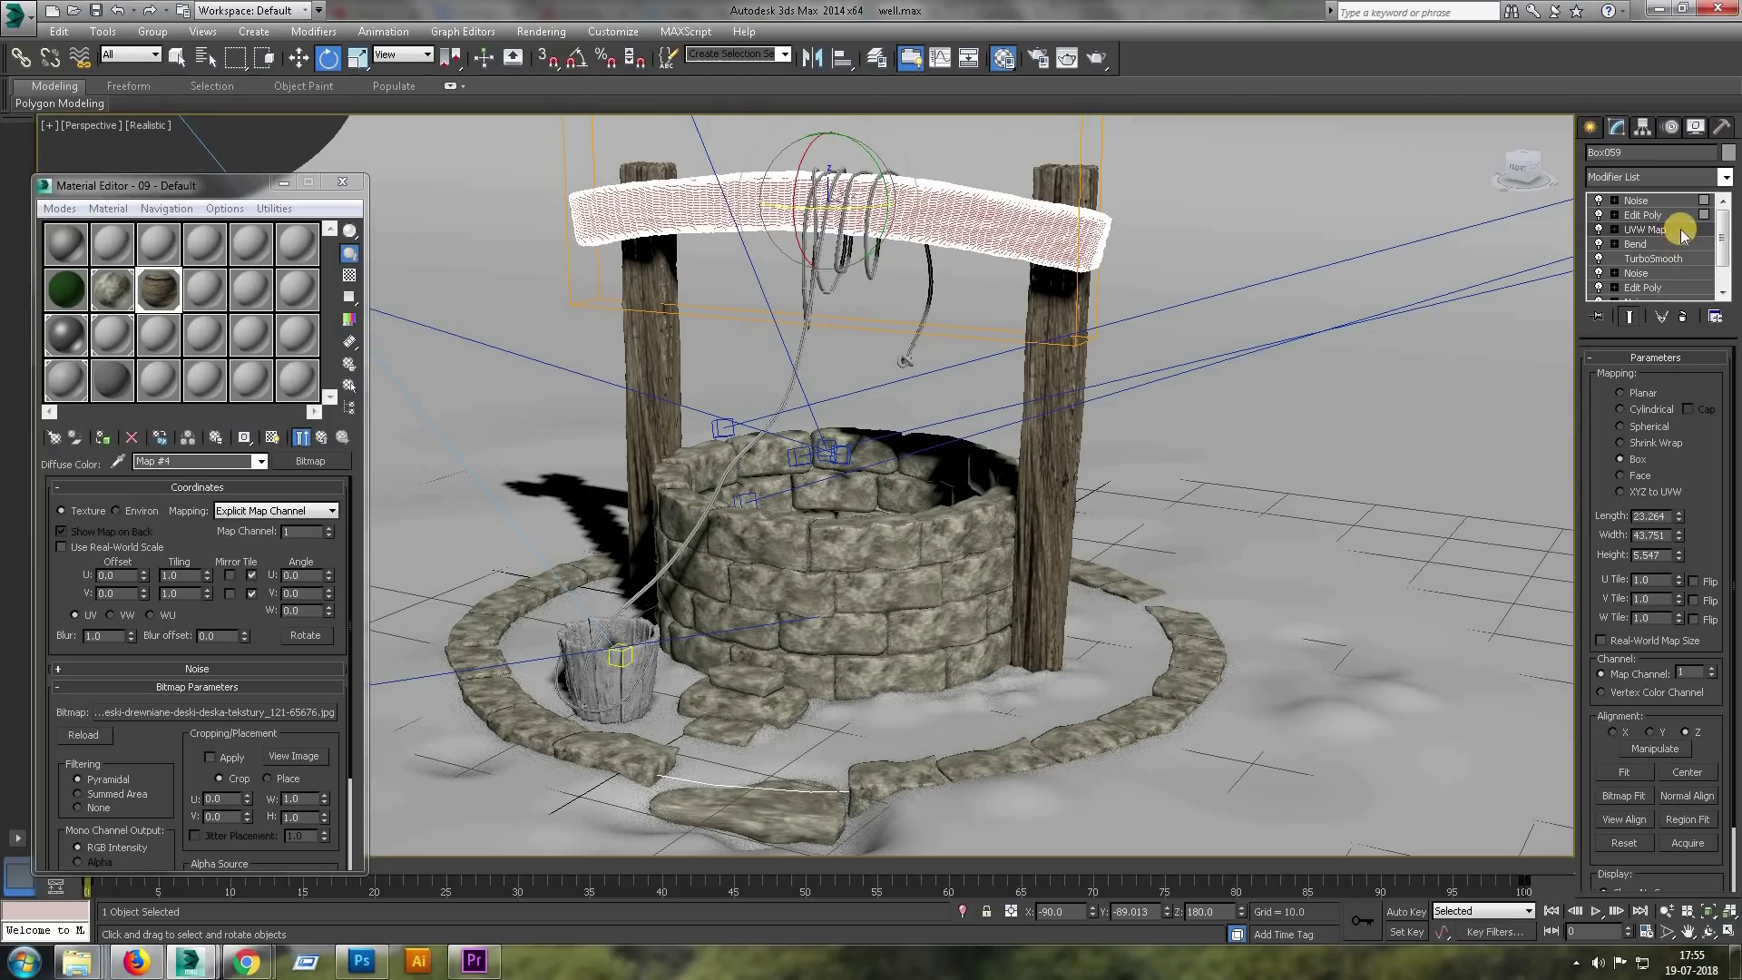
pyautogui.moveTo(1682, 254); pyautogui.dragTo(1684, 256)
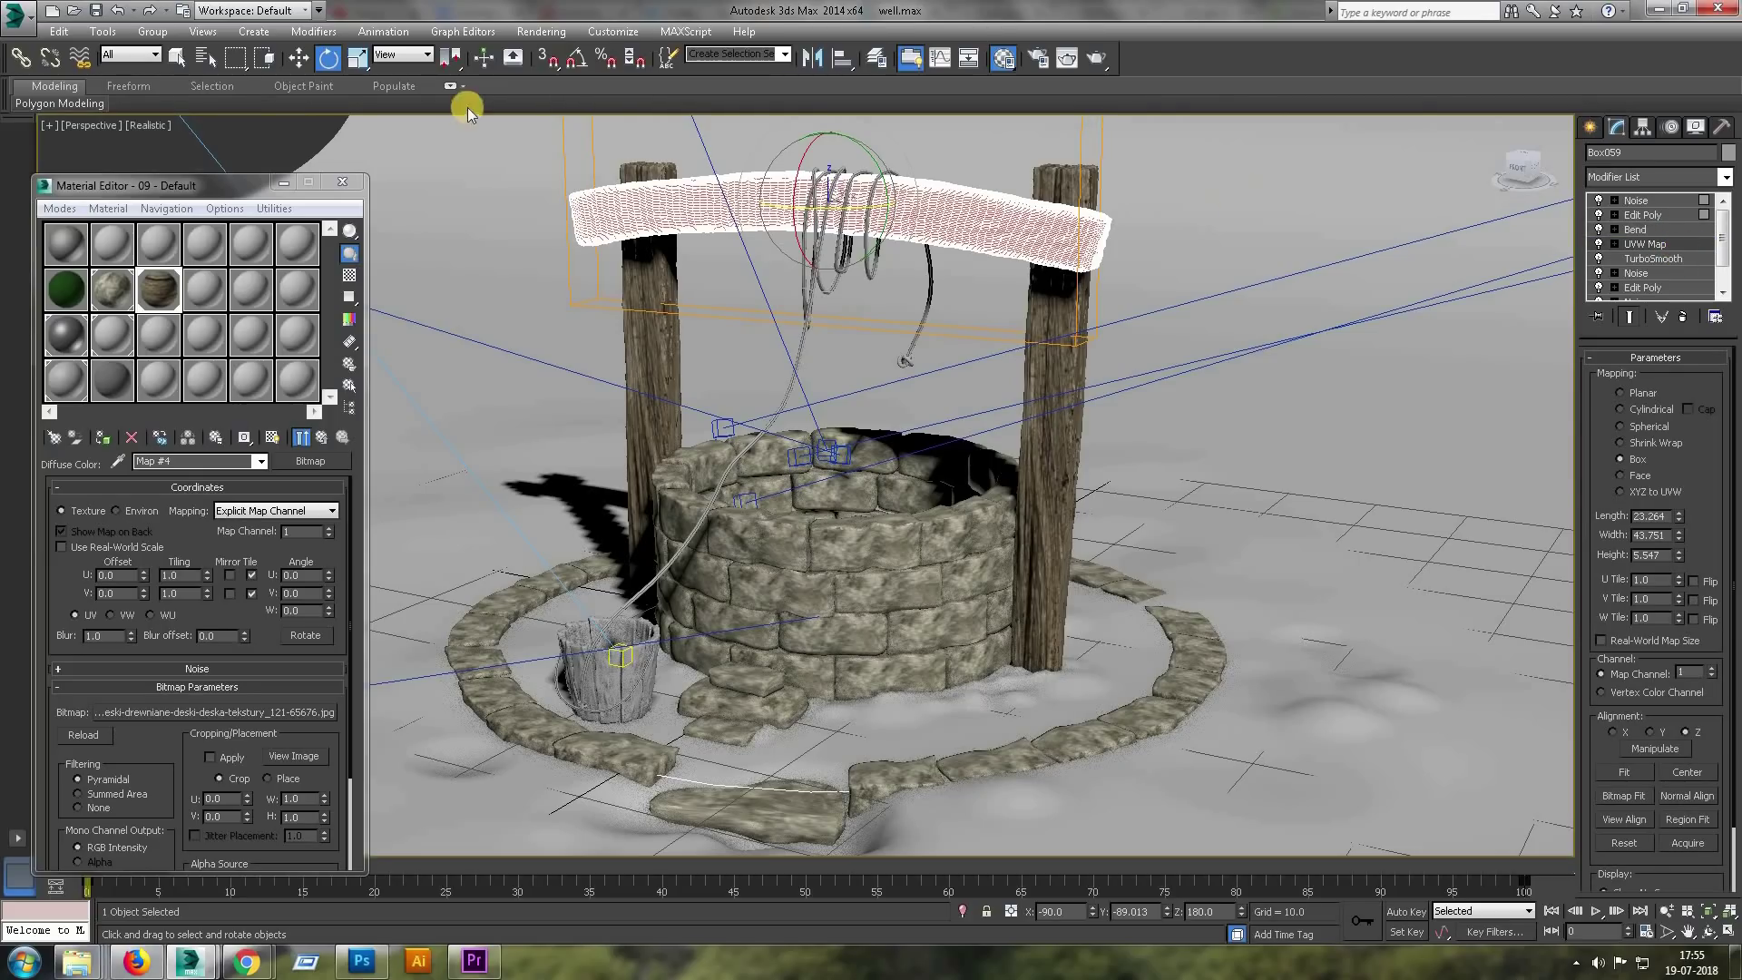
pyautogui.click(296, 134)
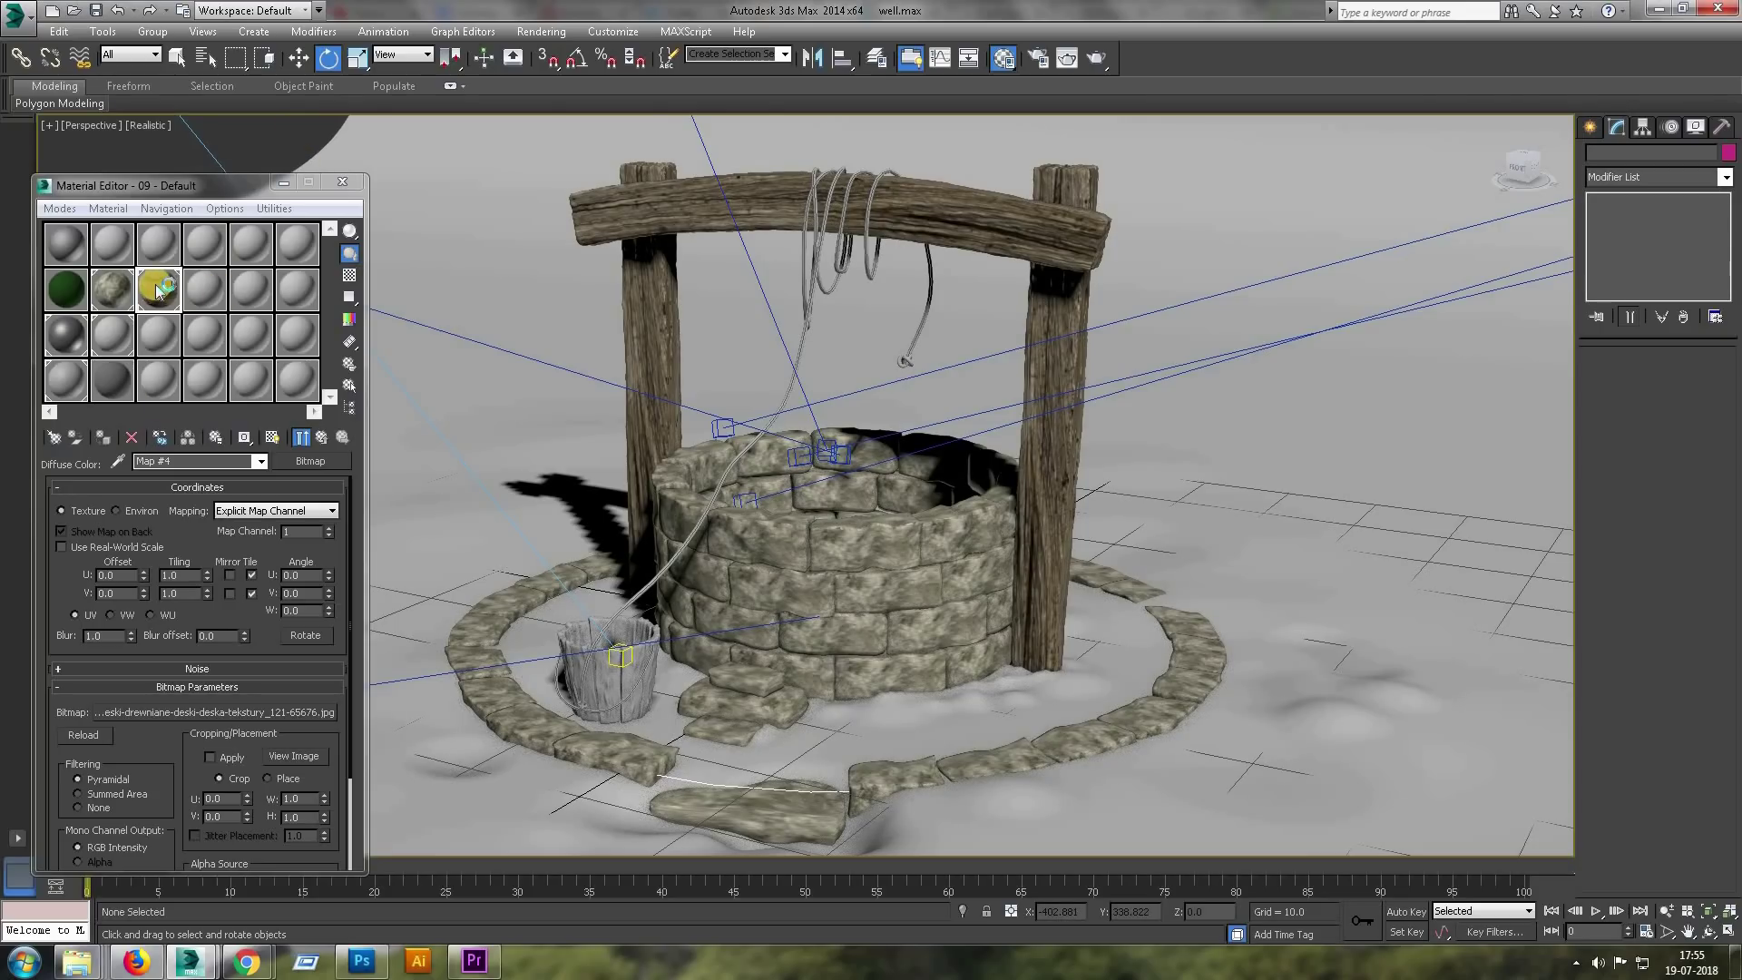
# Apply the wood material to the bucket and add a Box-projected UVW Map modifier.
pyautogui.moveTo(158, 288); pyautogui.dragTo(611, 681)
pyautogui.click(611, 677)
pyautogui.click(103, 436)
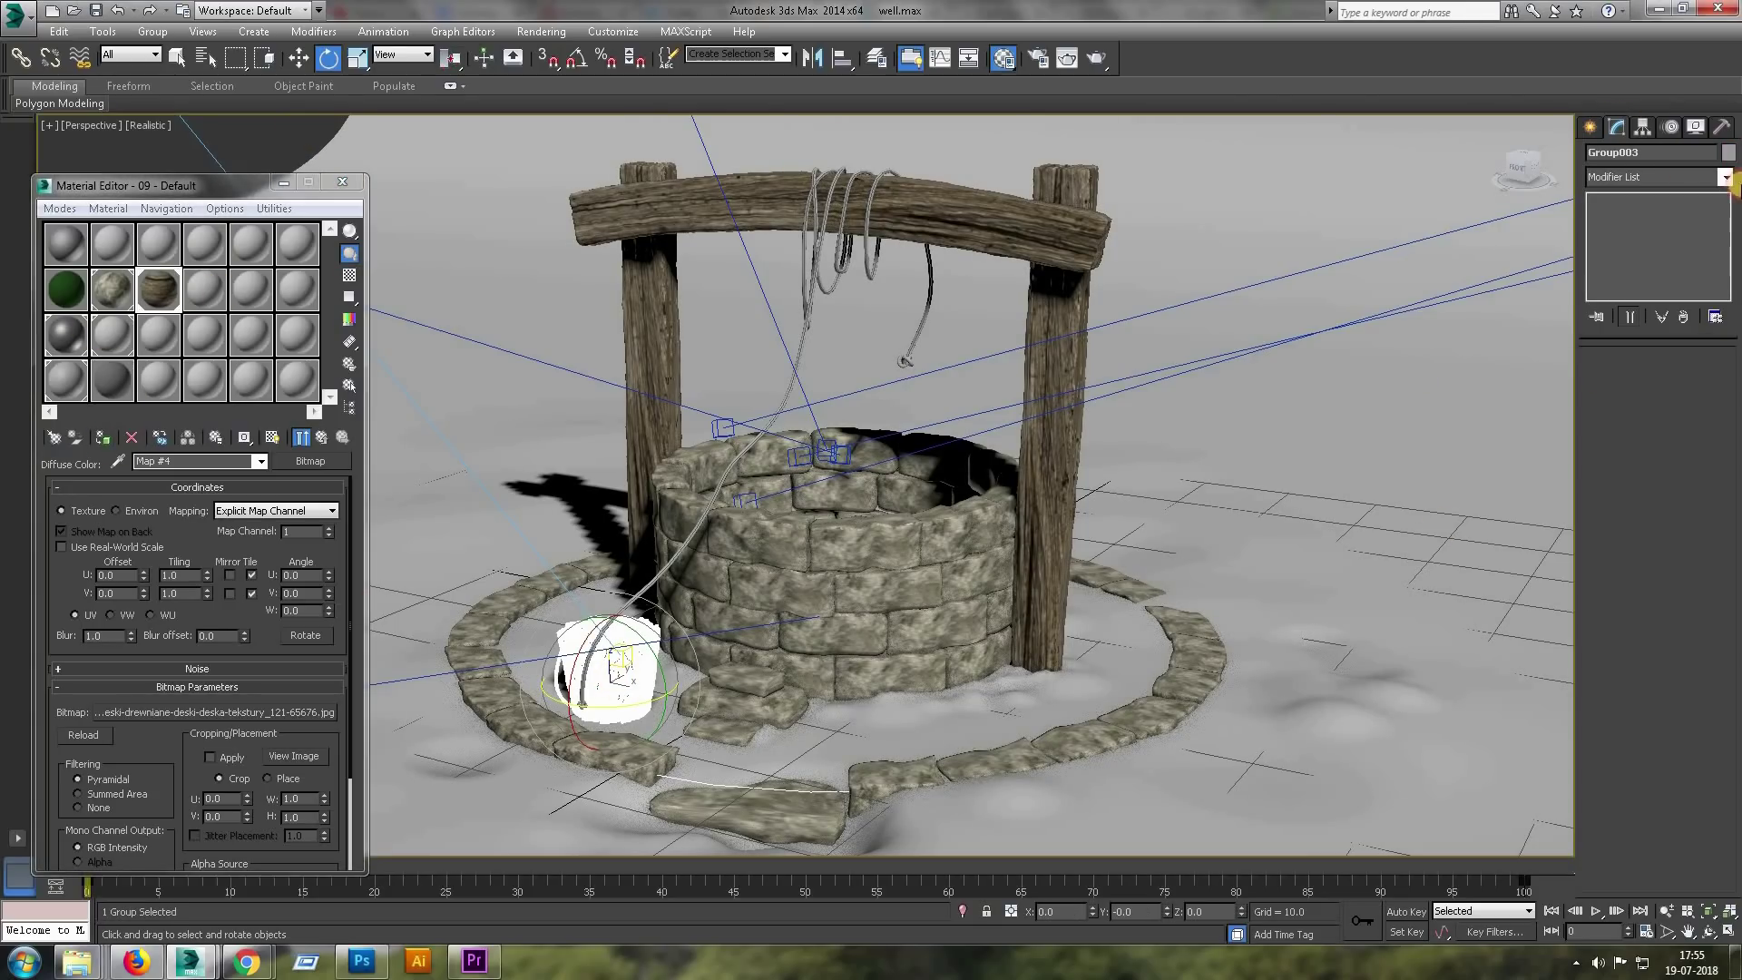
pyautogui.click(1725, 176)
pyautogui.moveTo(1727, 518); pyautogui.dragTo(1727, 908)
pyautogui.click(1633, 791)
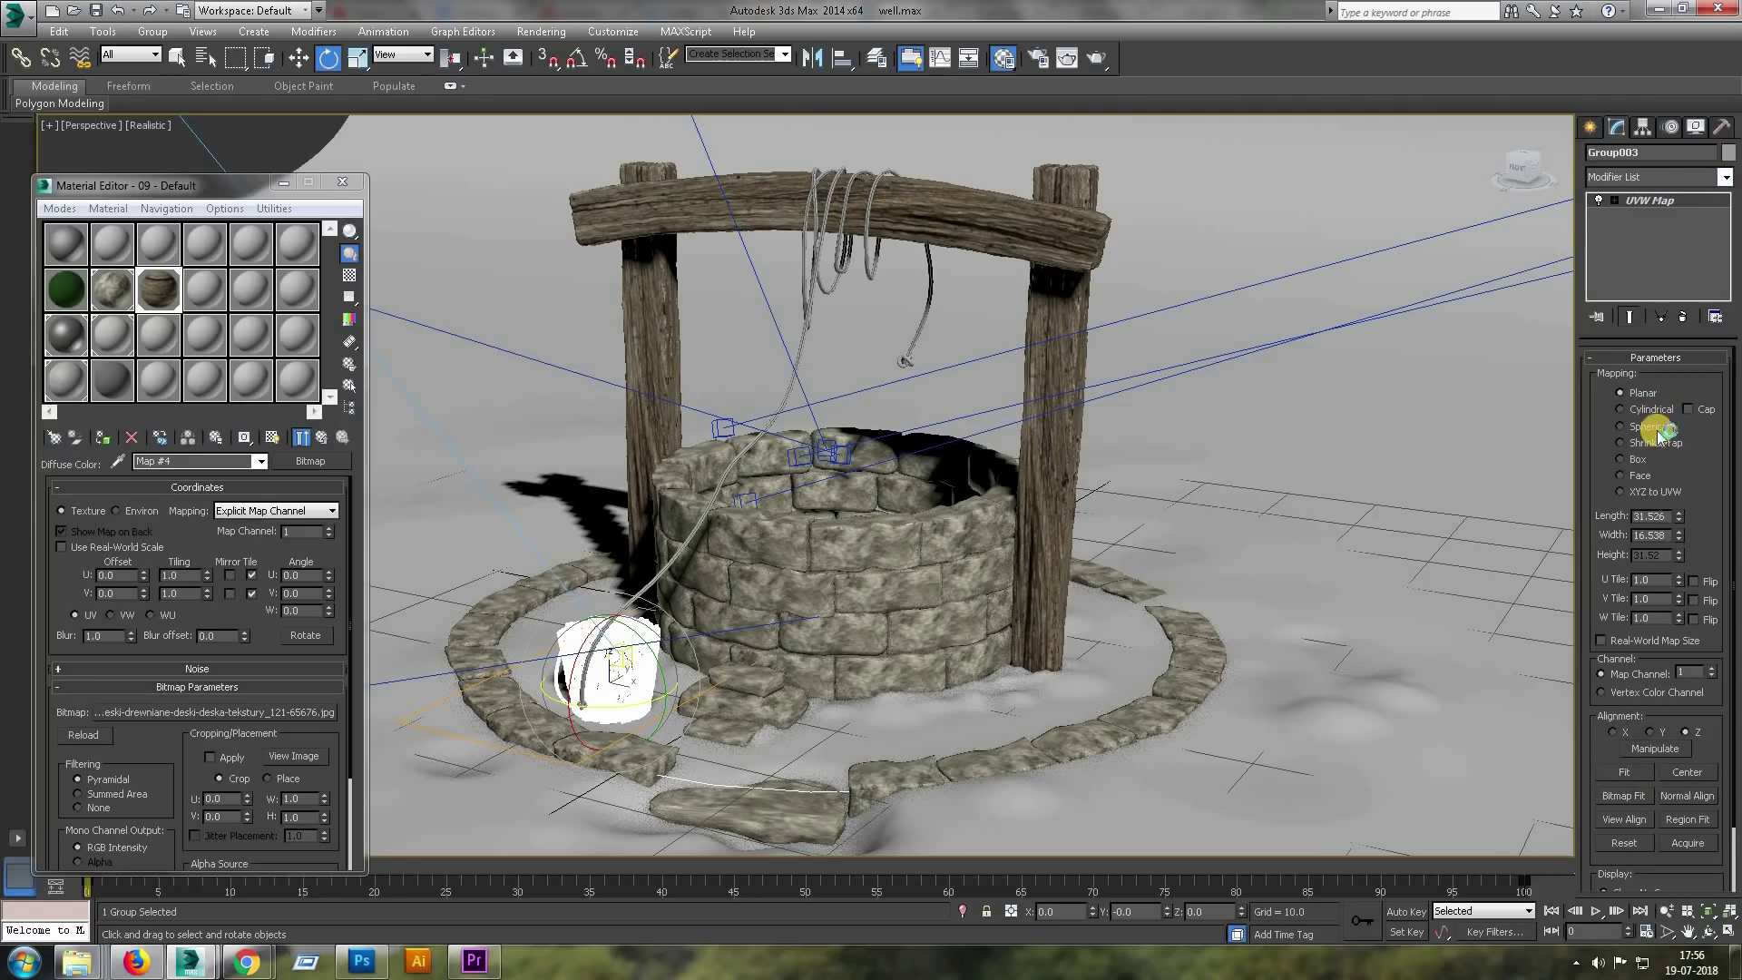
pyautogui.click(1631, 459)
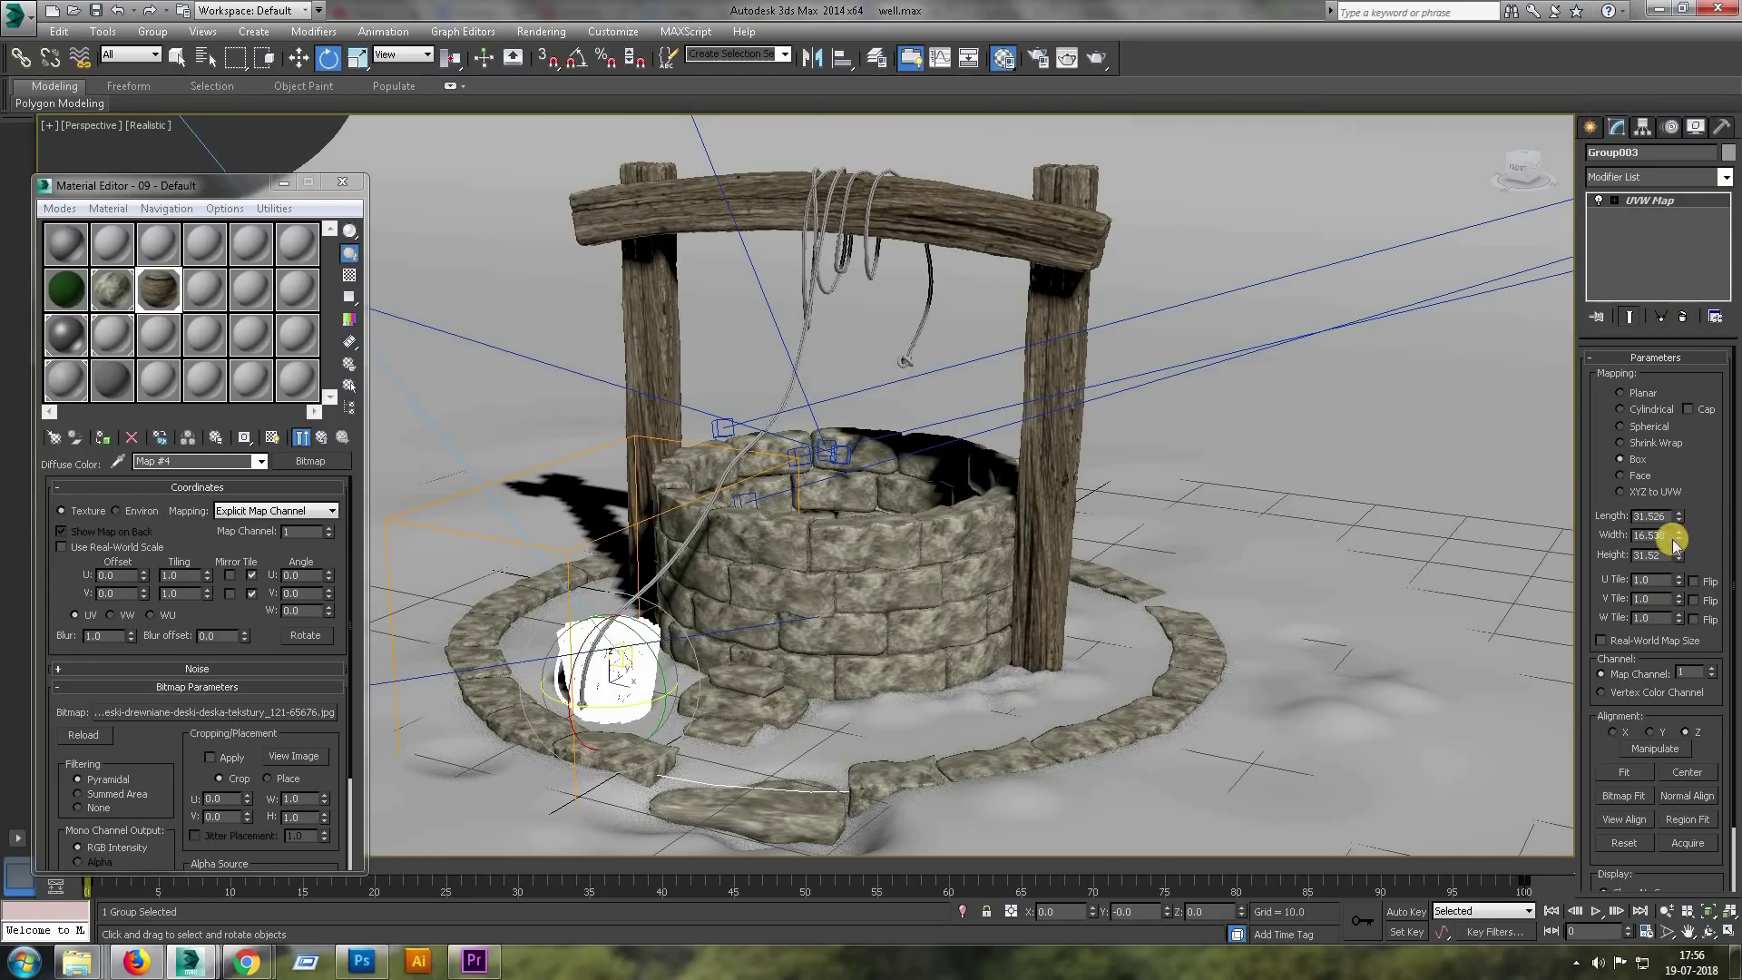
# Rotate and scale the bucket's mapping gizmo so its staves show wood grain.
pyautogui.click(1615, 201)
pyautogui.moveTo(632, 620); pyautogui.dragTo(553, 505)
pyautogui.click(1650, 200)
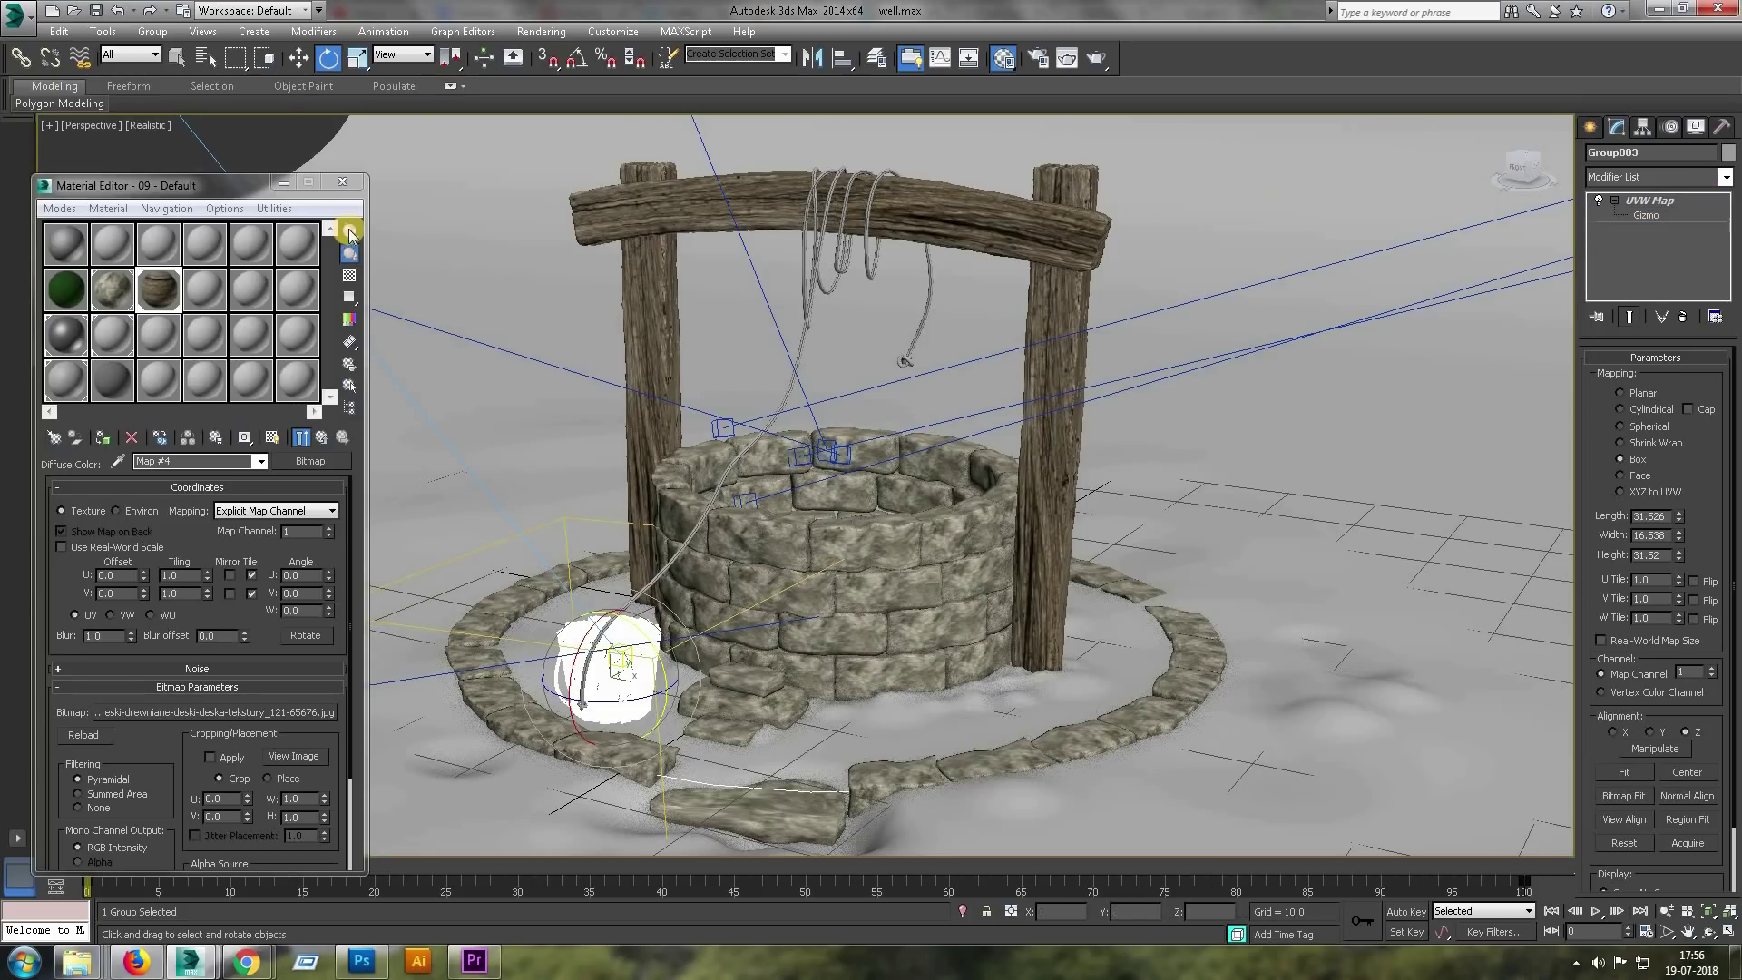
pyautogui.click(264, 128)
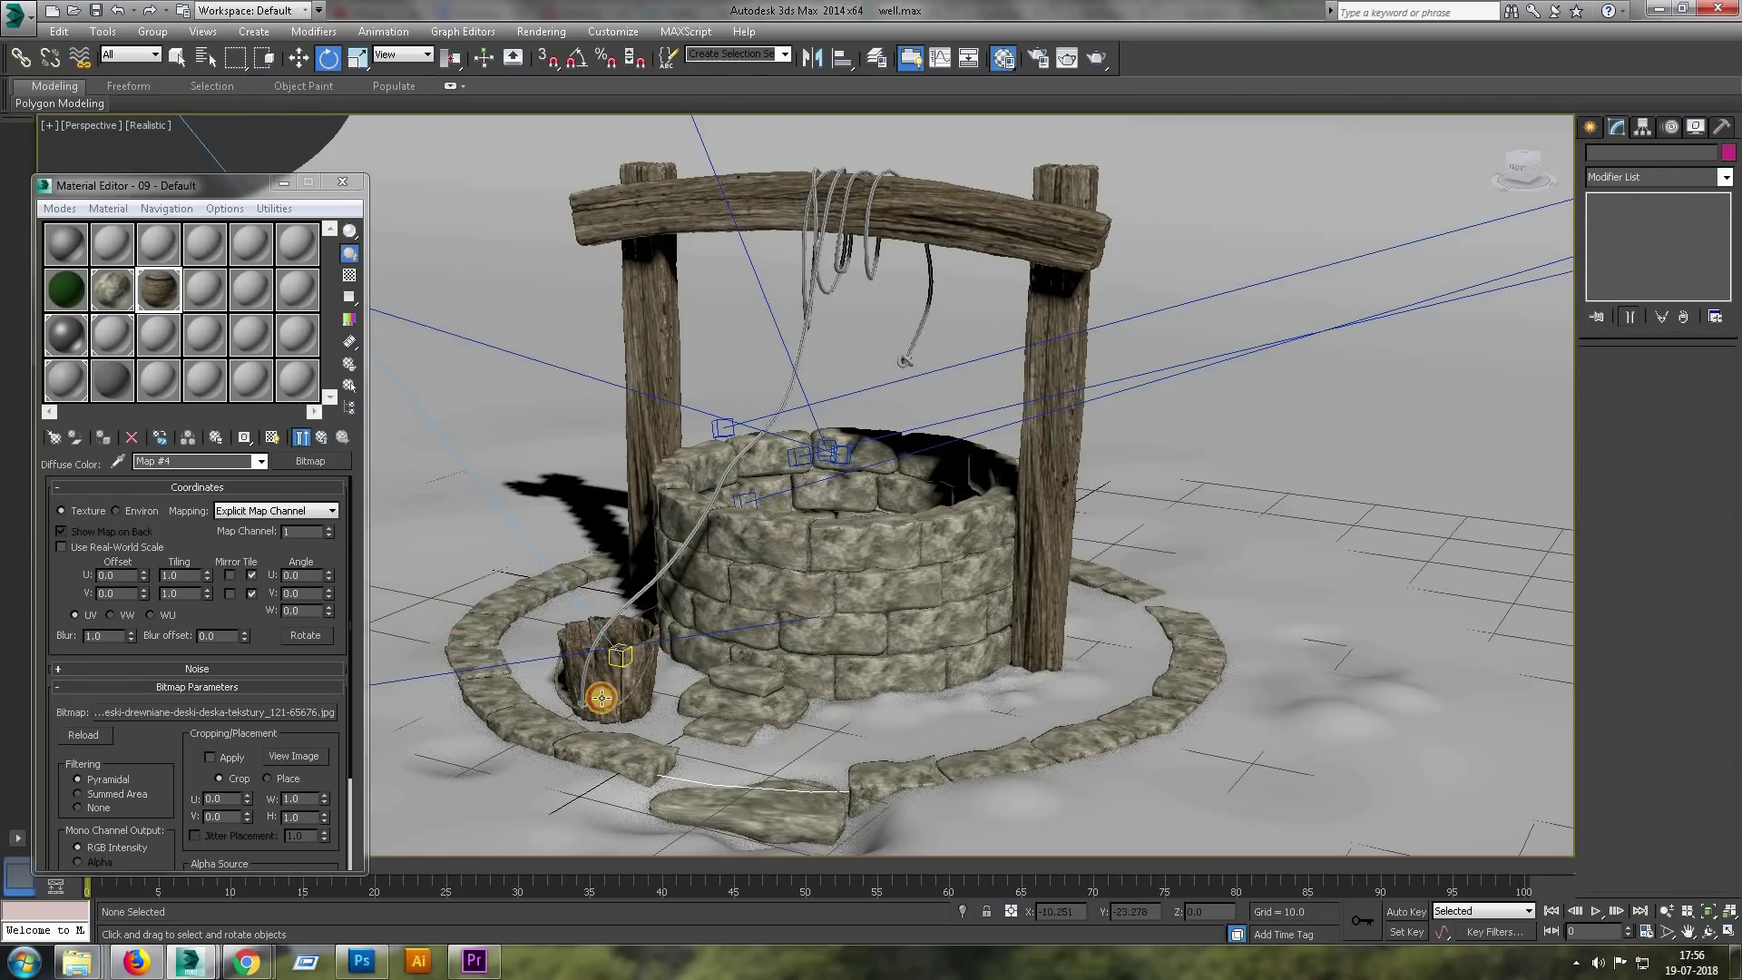
pyautogui.click(602, 698)
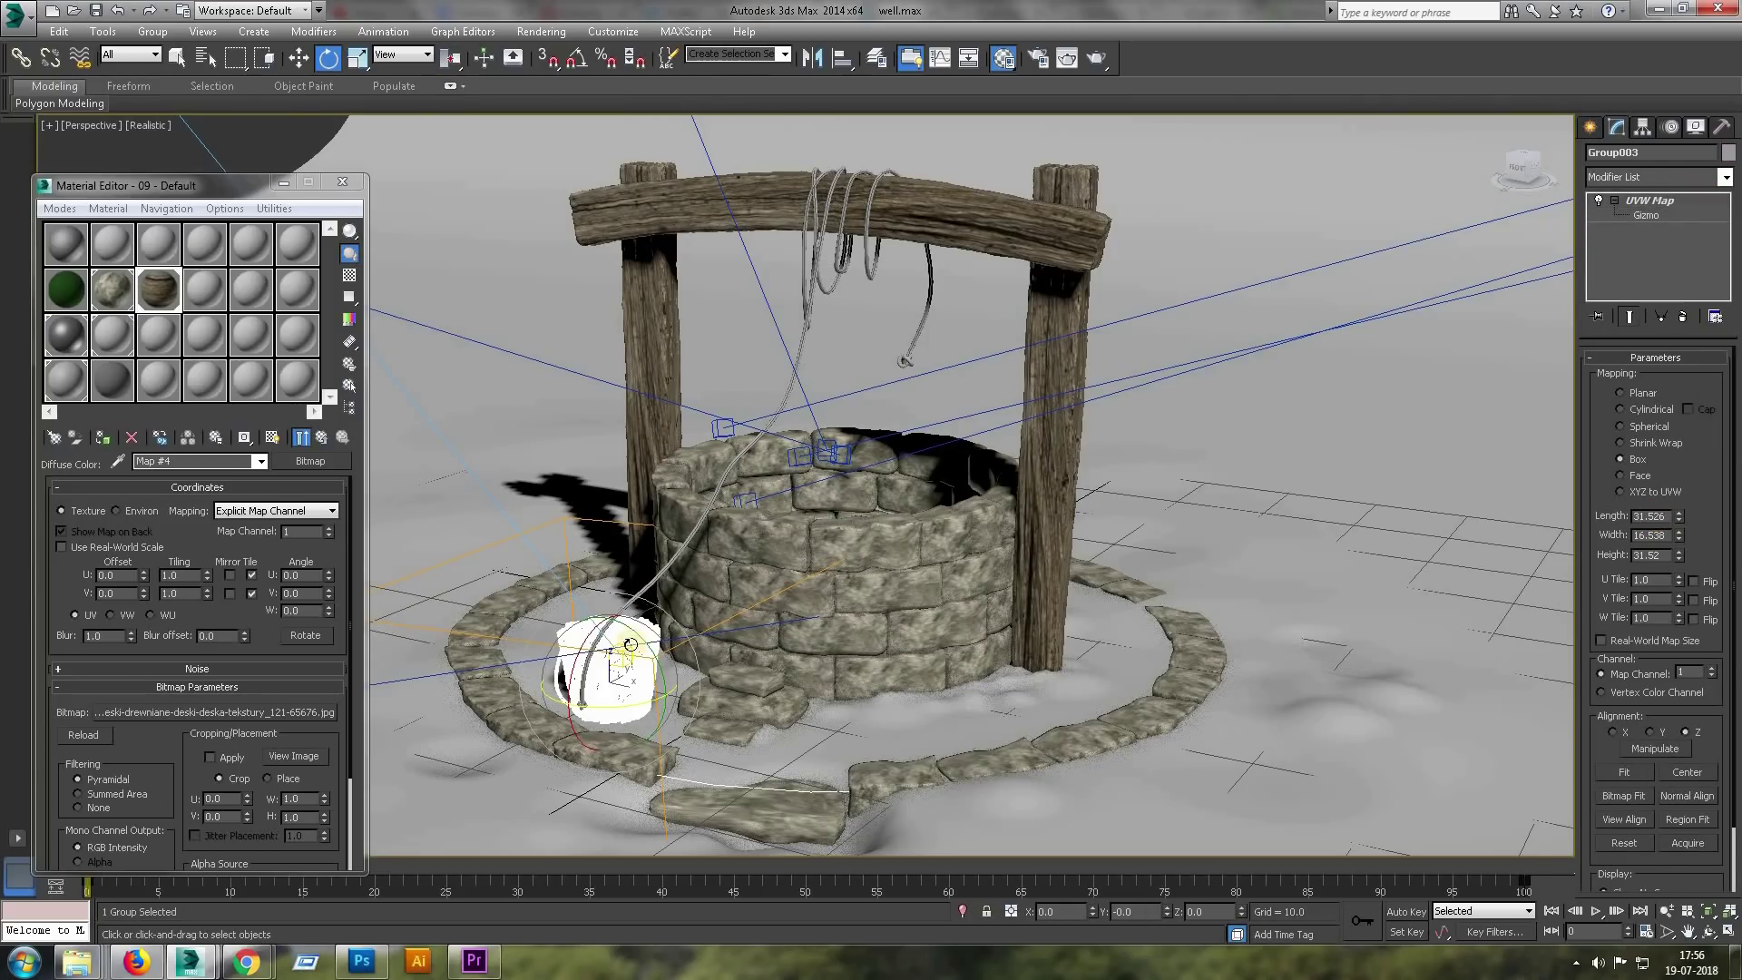
pyautogui.press('1')
pyautogui.press('r')
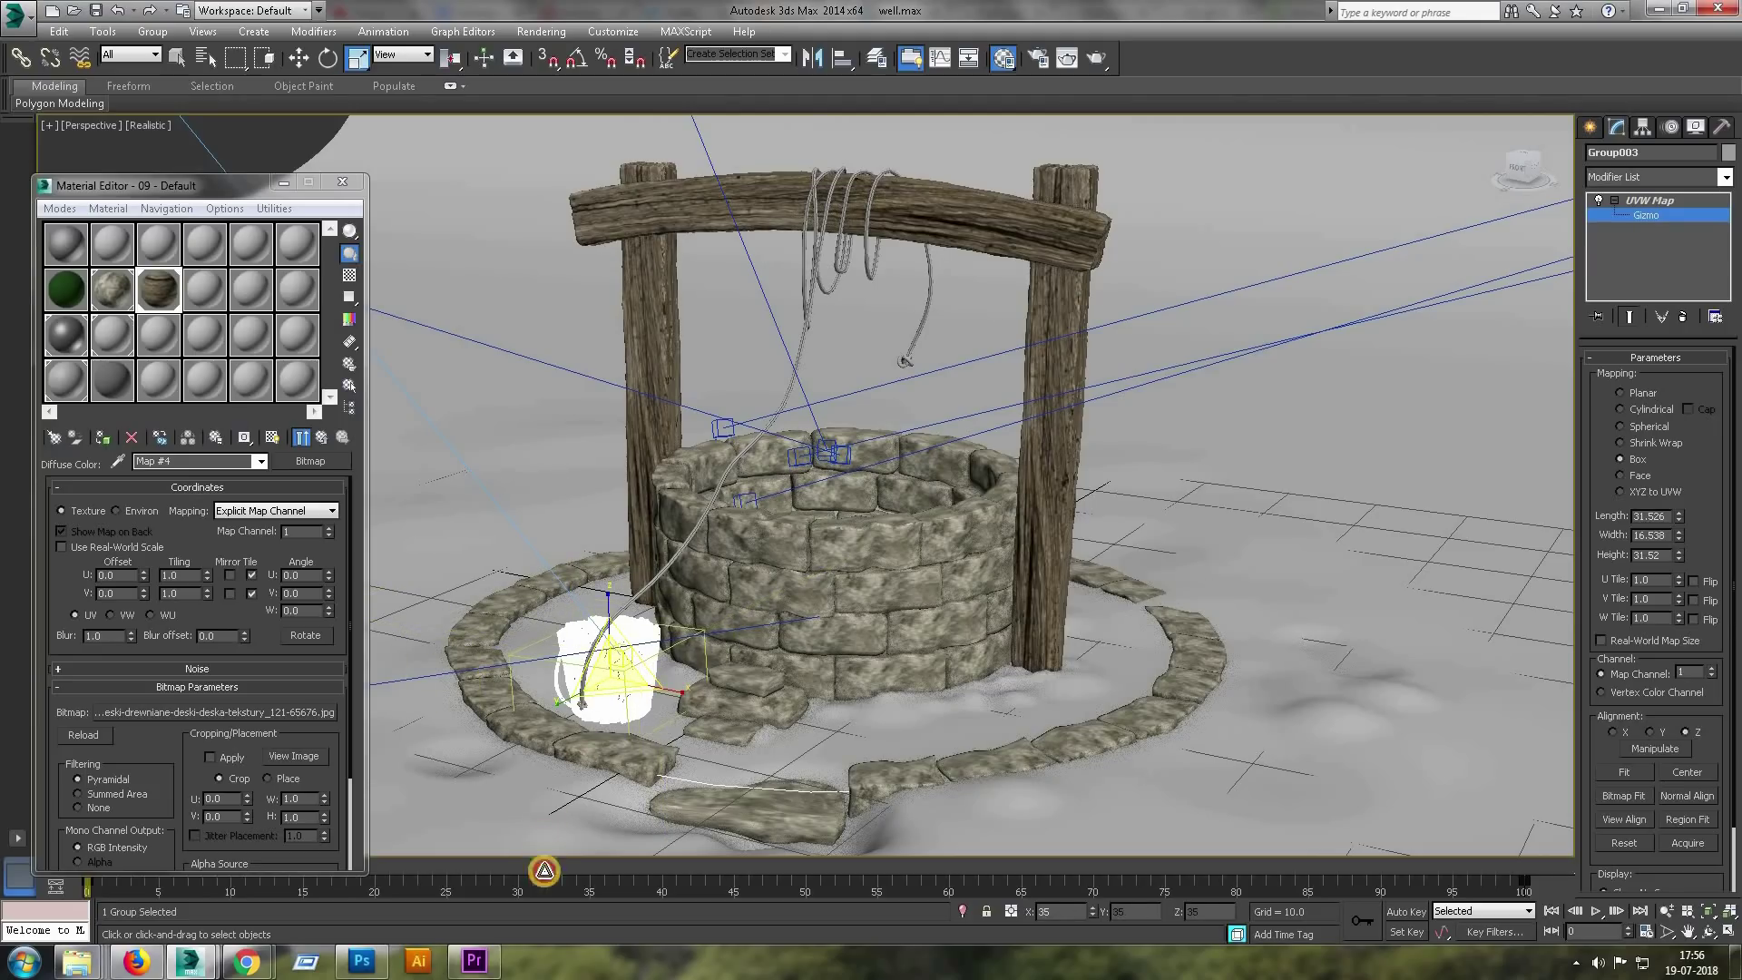
pyautogui.press('w')
pyautogui.press('r')
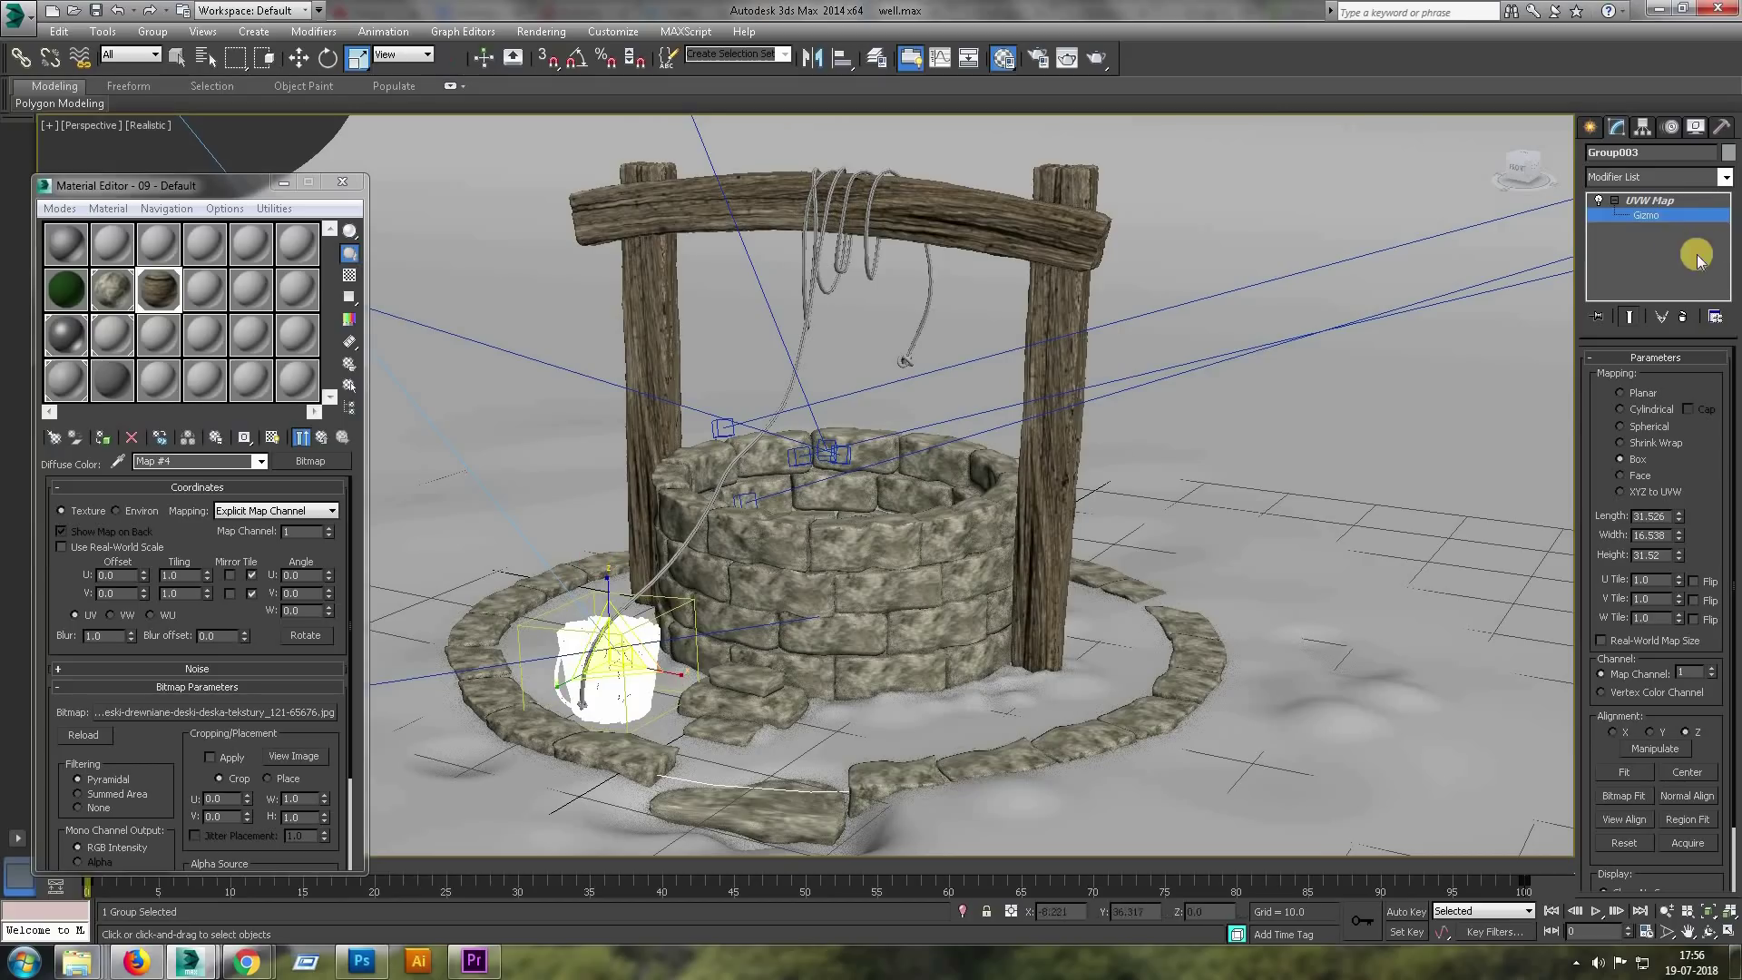
pyautogui.click(278, 154)
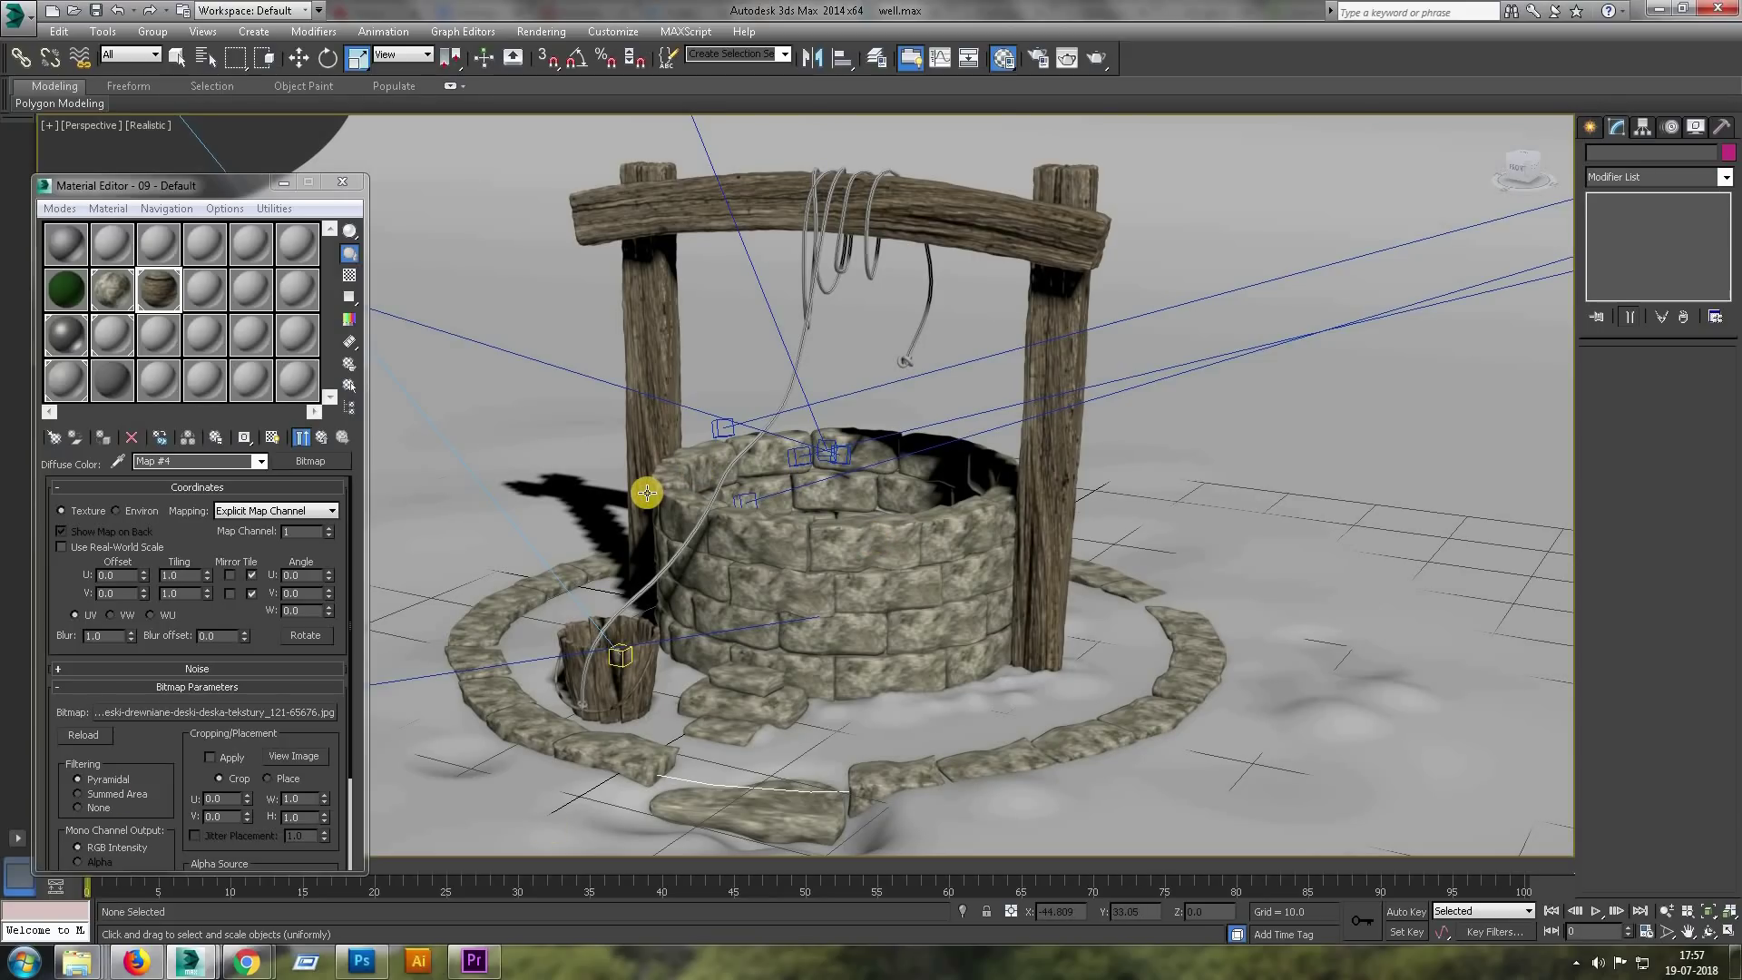
# Replace the stone material's diffuse bitmap image with download.jpg.
pyautogui.click(118, 288)
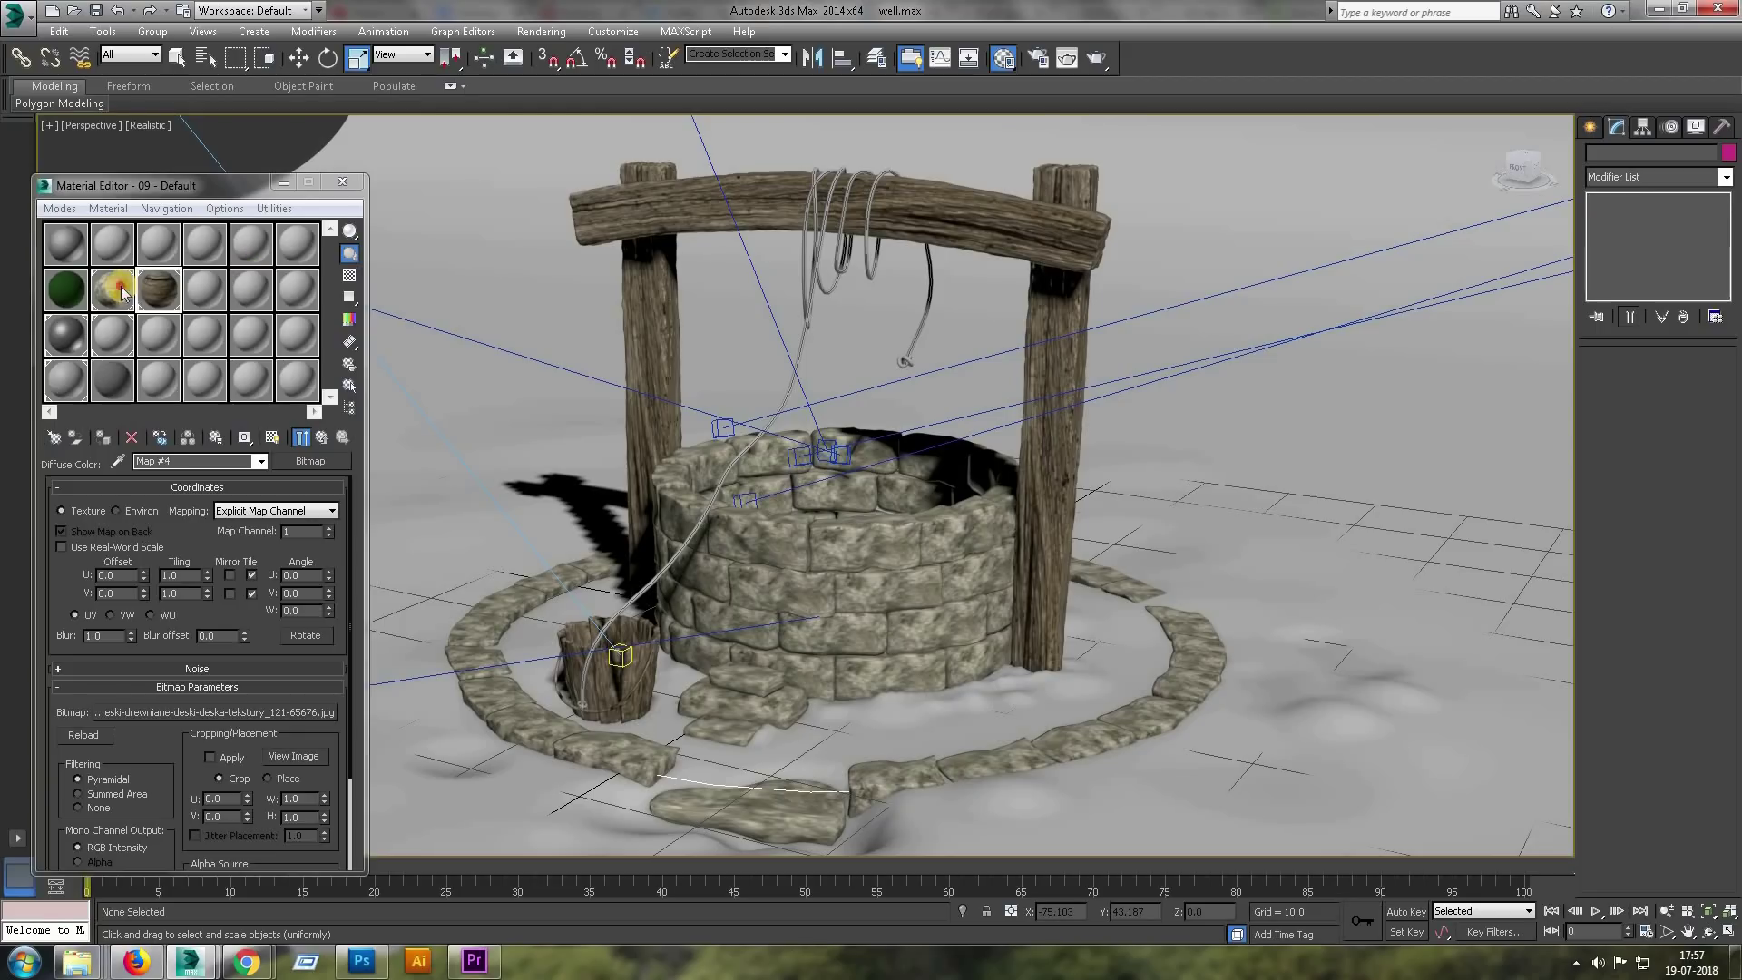
pyautogui.scroll(-3, 272, 654)
pyautogui.click(291, 655)
pyautogui.click(283, 711)
pyautogui.doubleClick(671, 369)
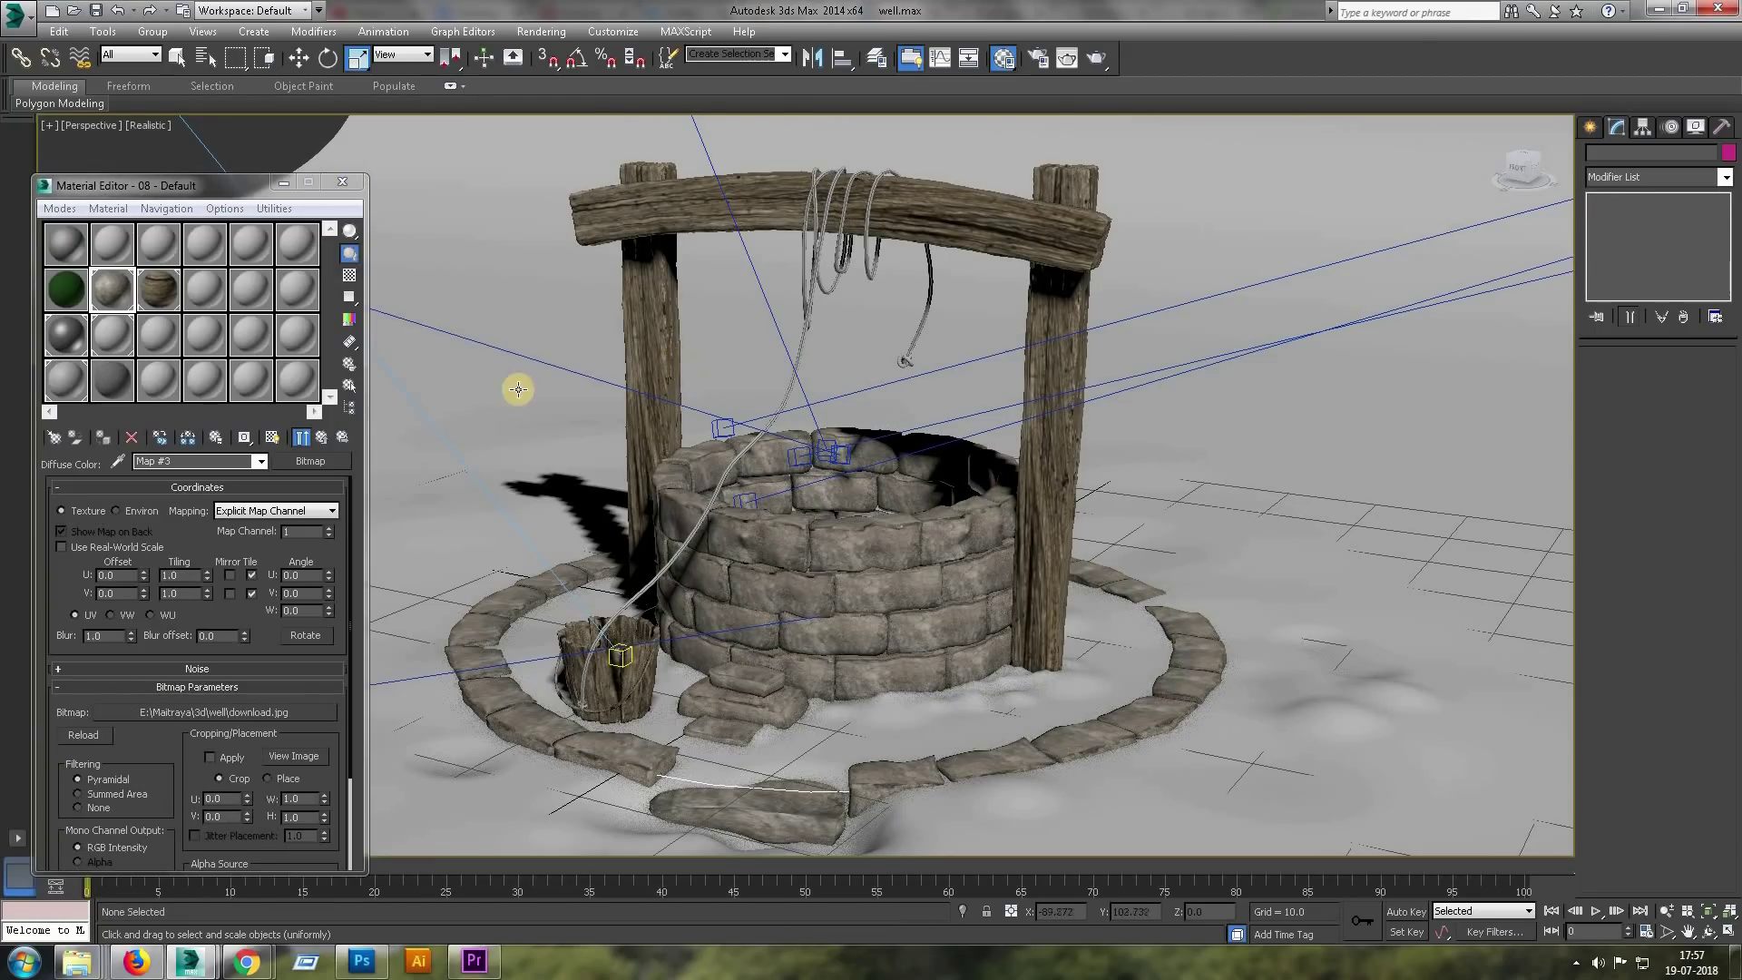
pyautogui.click(323, 439)
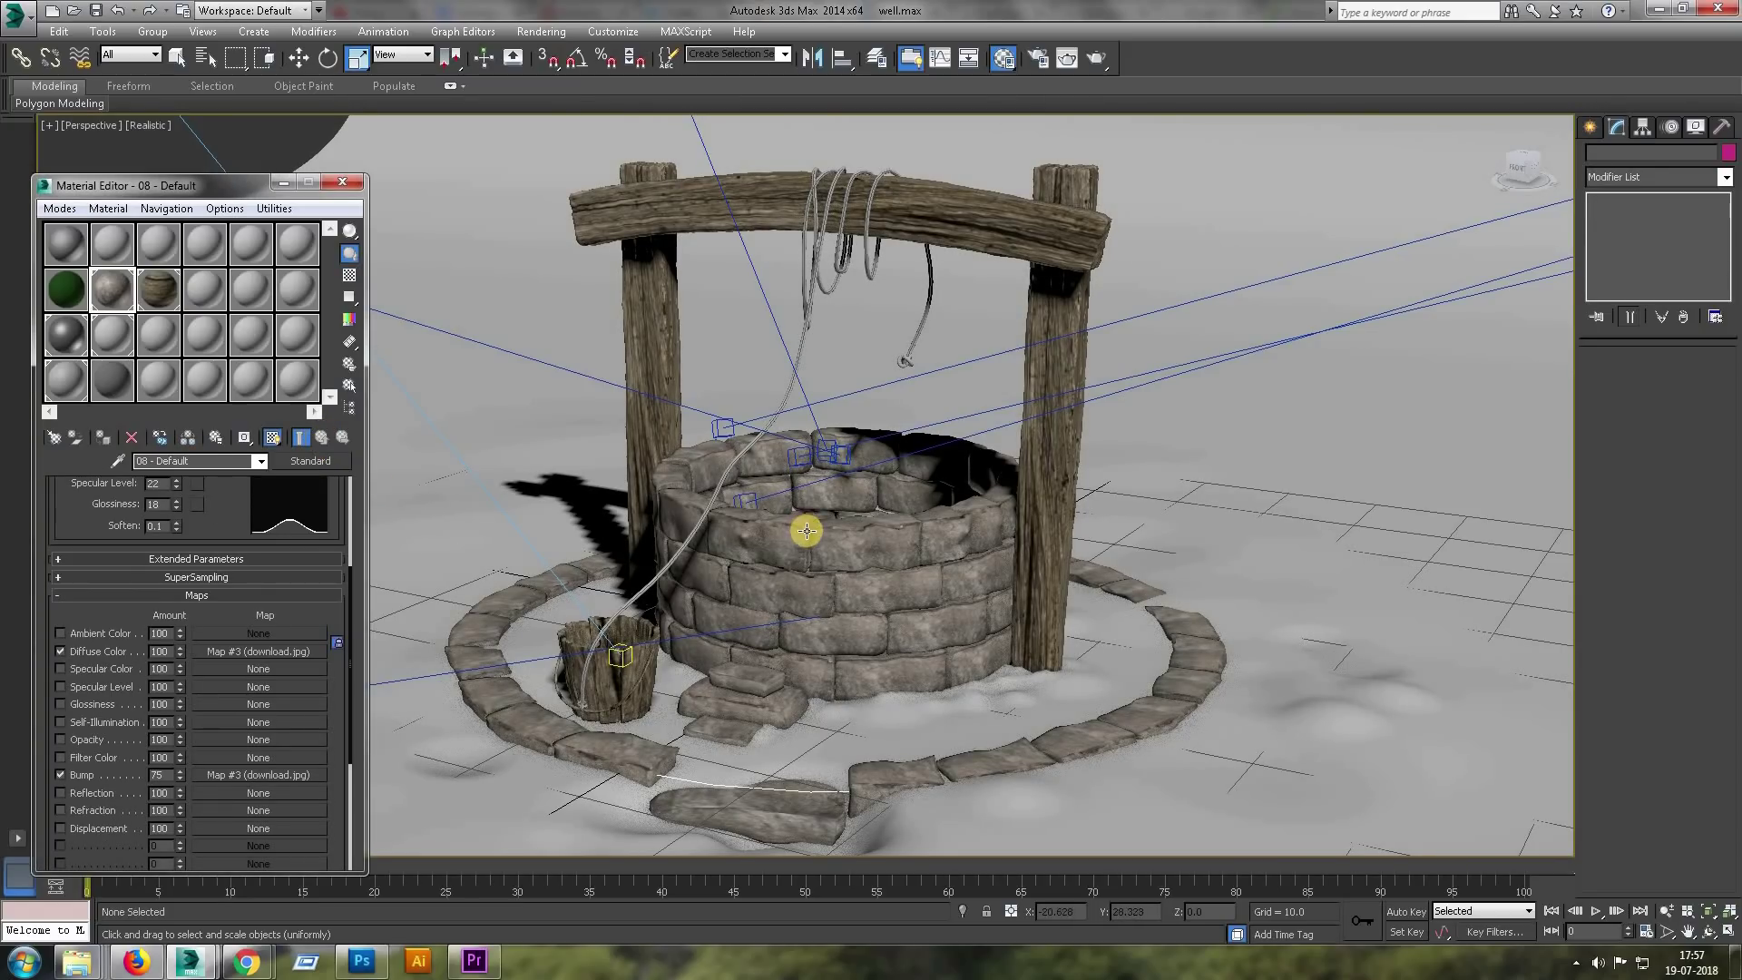
# Maximize the Camera006 viewport and render it.
pyautogui.hotkey('alt', 'w')
pyautogui.click(1003, 650)
pyautogui.hotkey('alt', 'w')
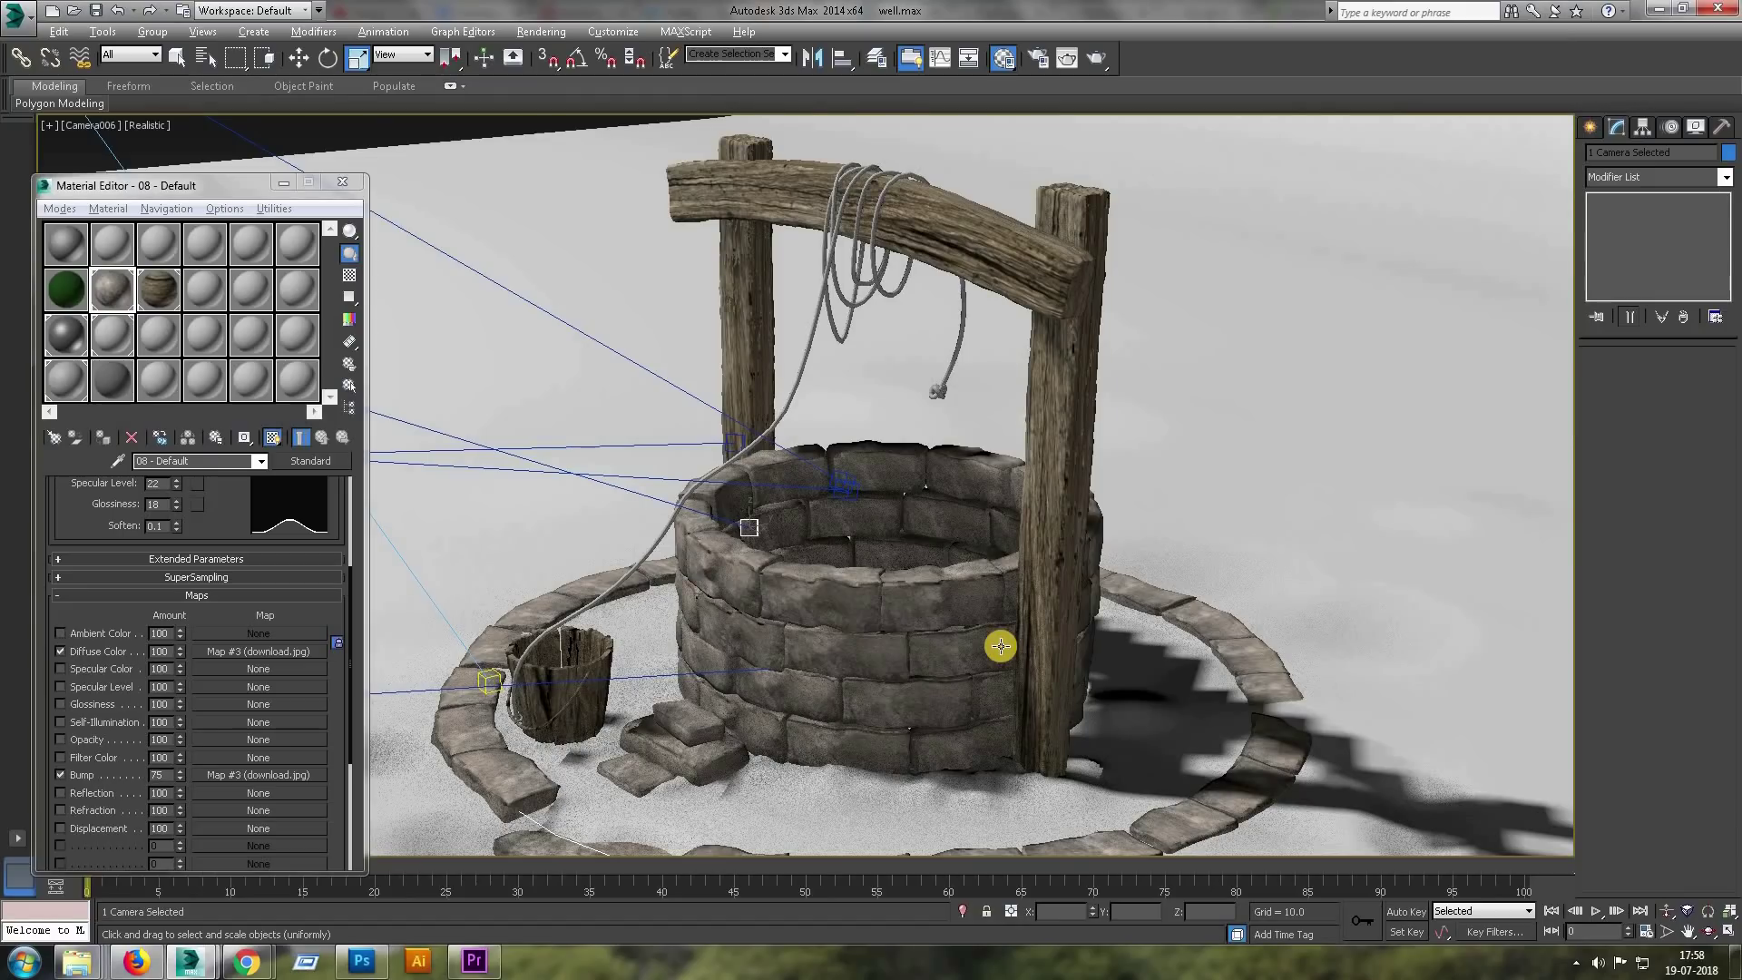
pyautogui.hotkey('shift', 'q')
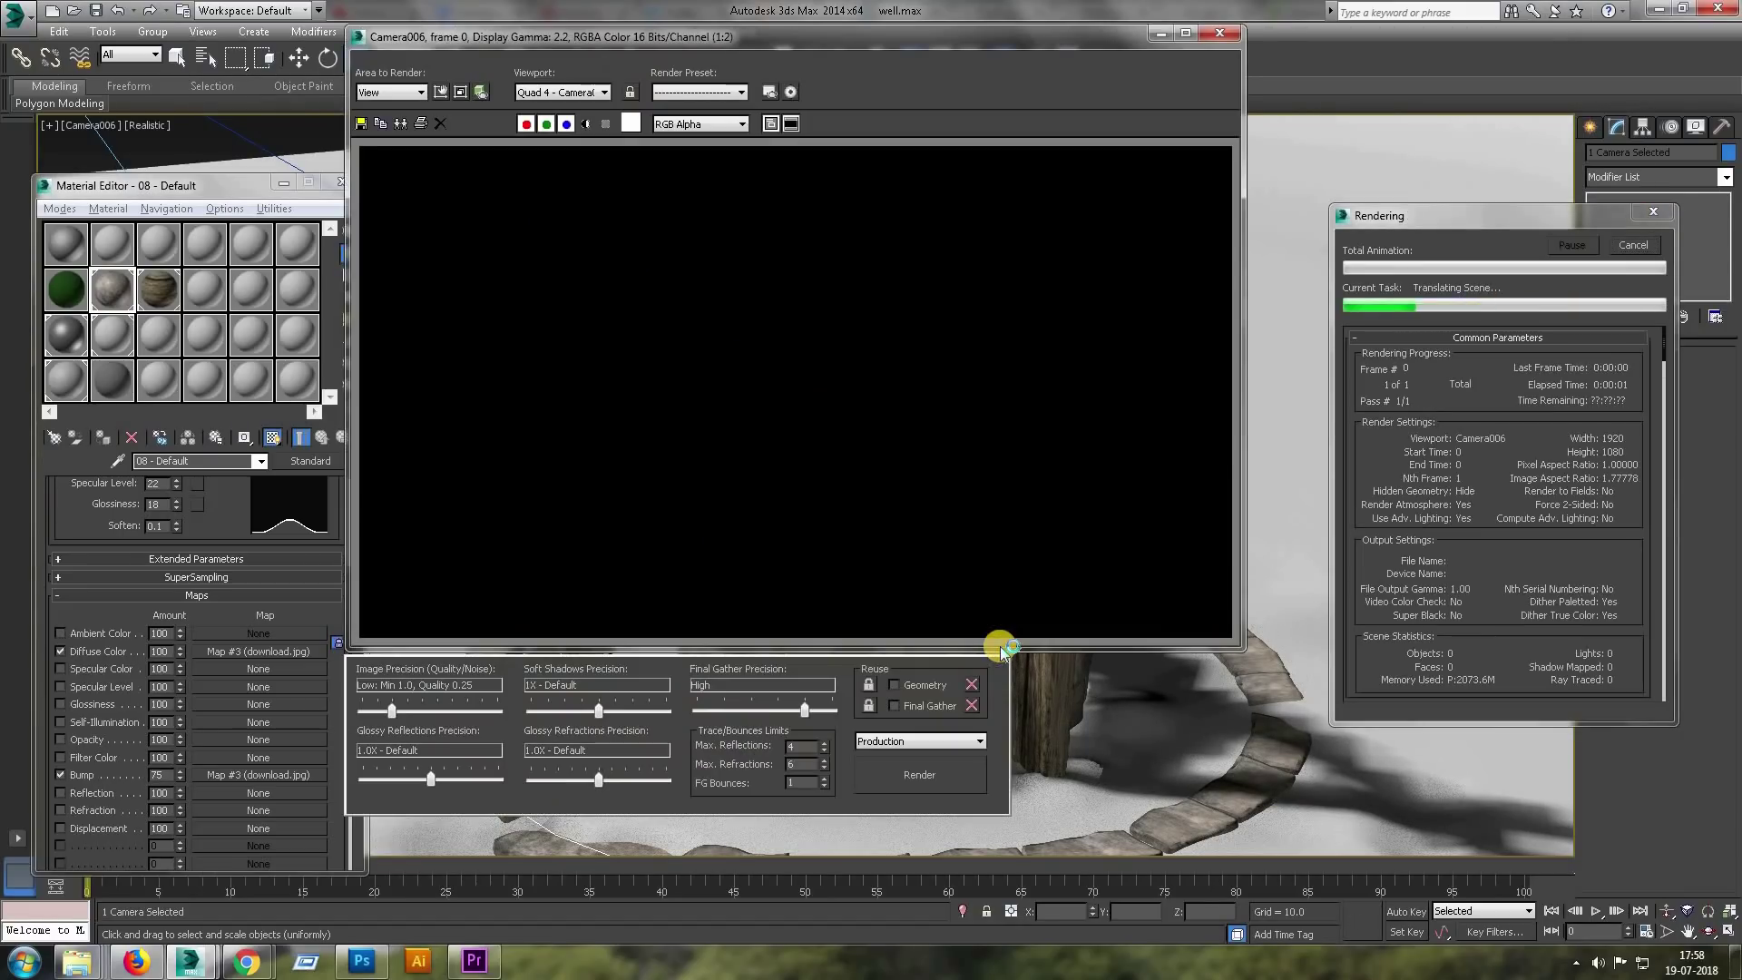
# Cancel the render and apply the wood material to the rope, its end and the bucket.
pyautogui.click(1634, 245)
pyautogui.click(1220, 33)
pyautogui.click(315, 411)
pyautogui.click(163, 292)
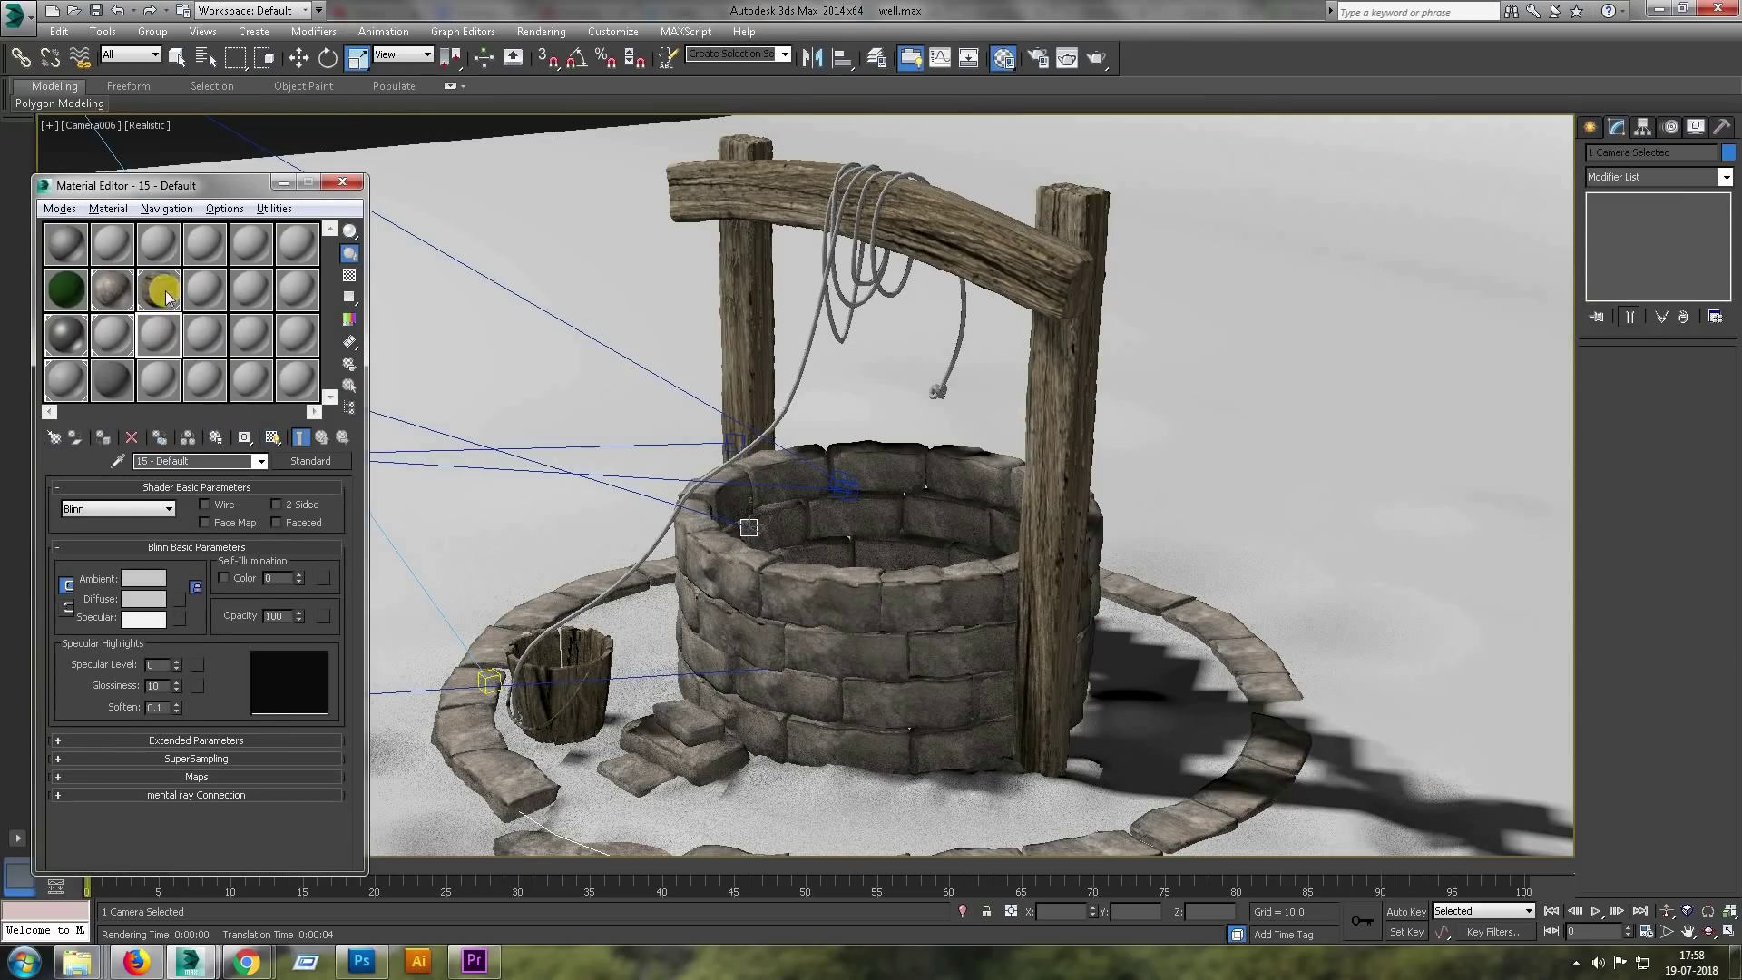
pyautogui.moveTo(825, 295); pyautogui.dragTo(817, 288)
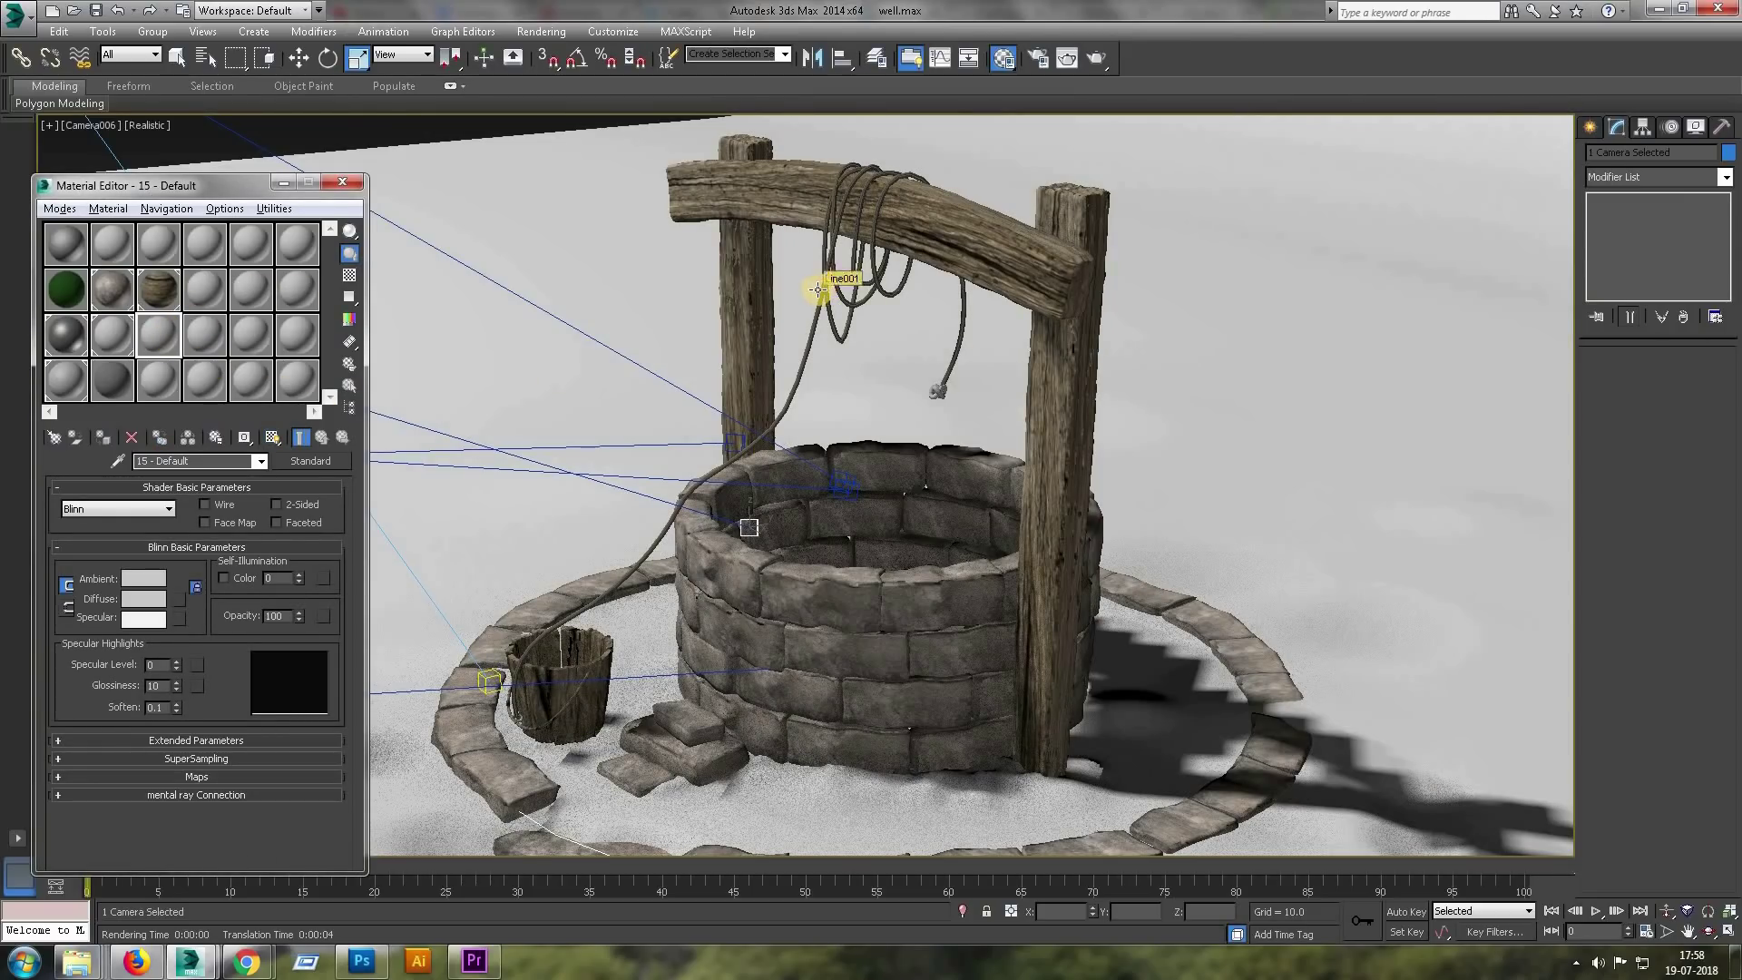
pyautogui.moveTo(941, 396); pyautogui.dragTo(940, 396)
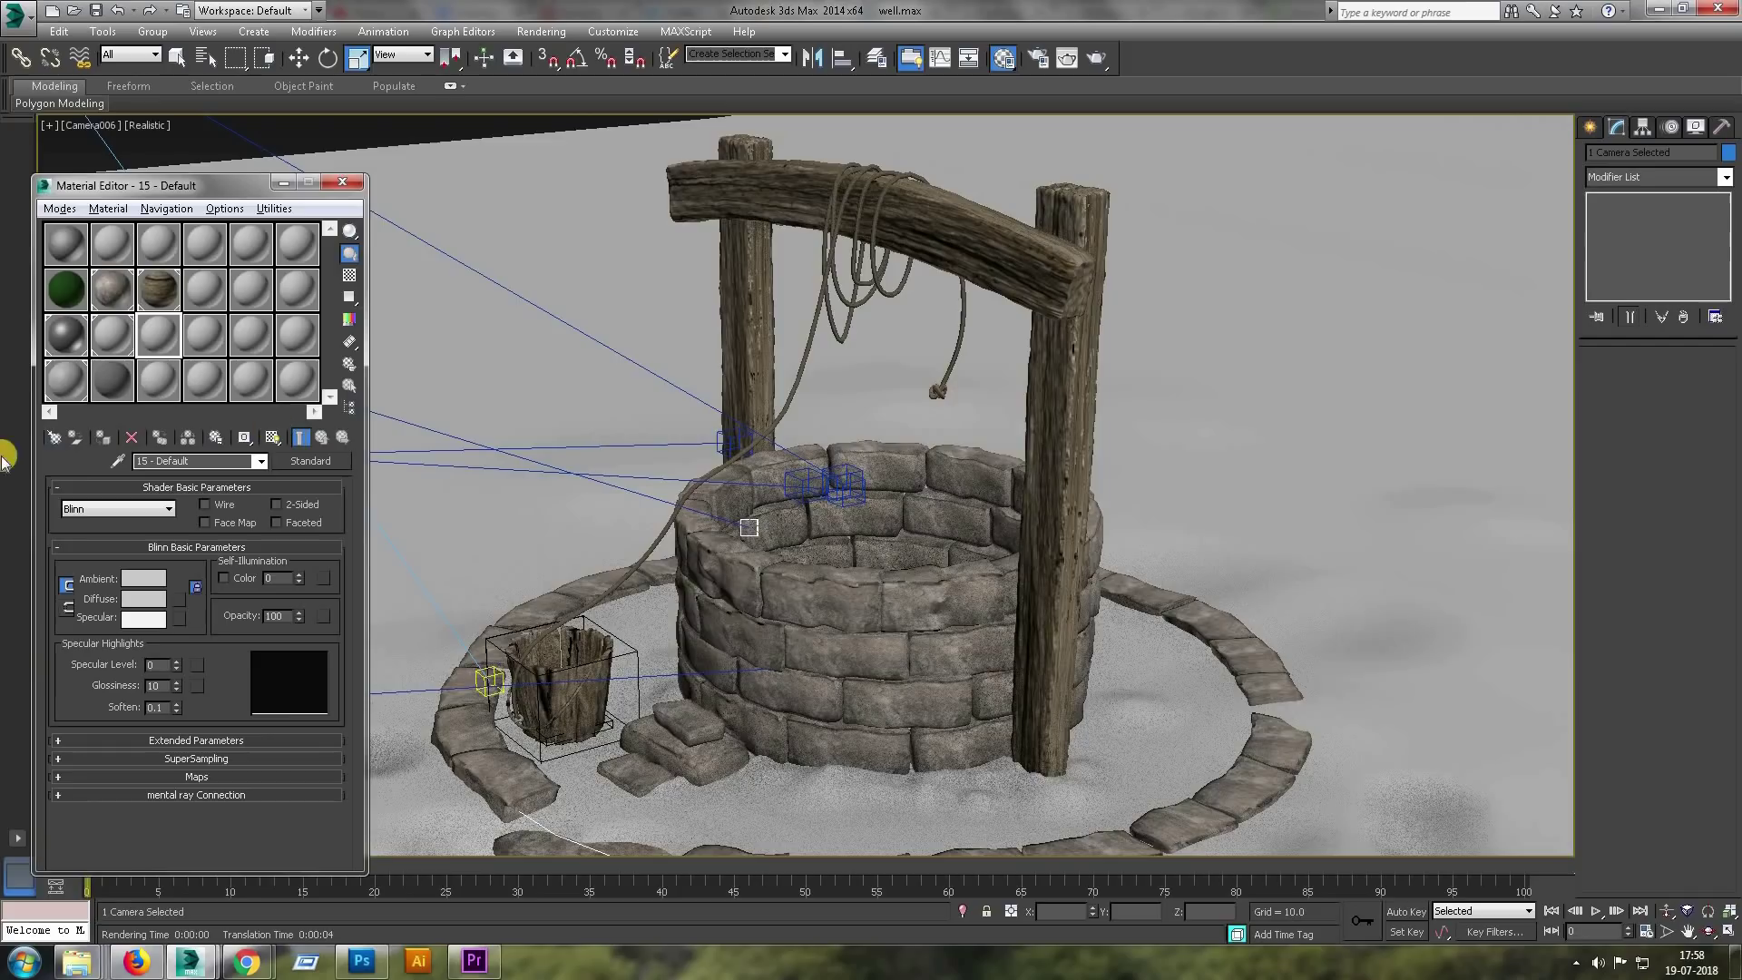
pyautogui.moveTo(179, 311); pyautogui.dragTo(522, 723)
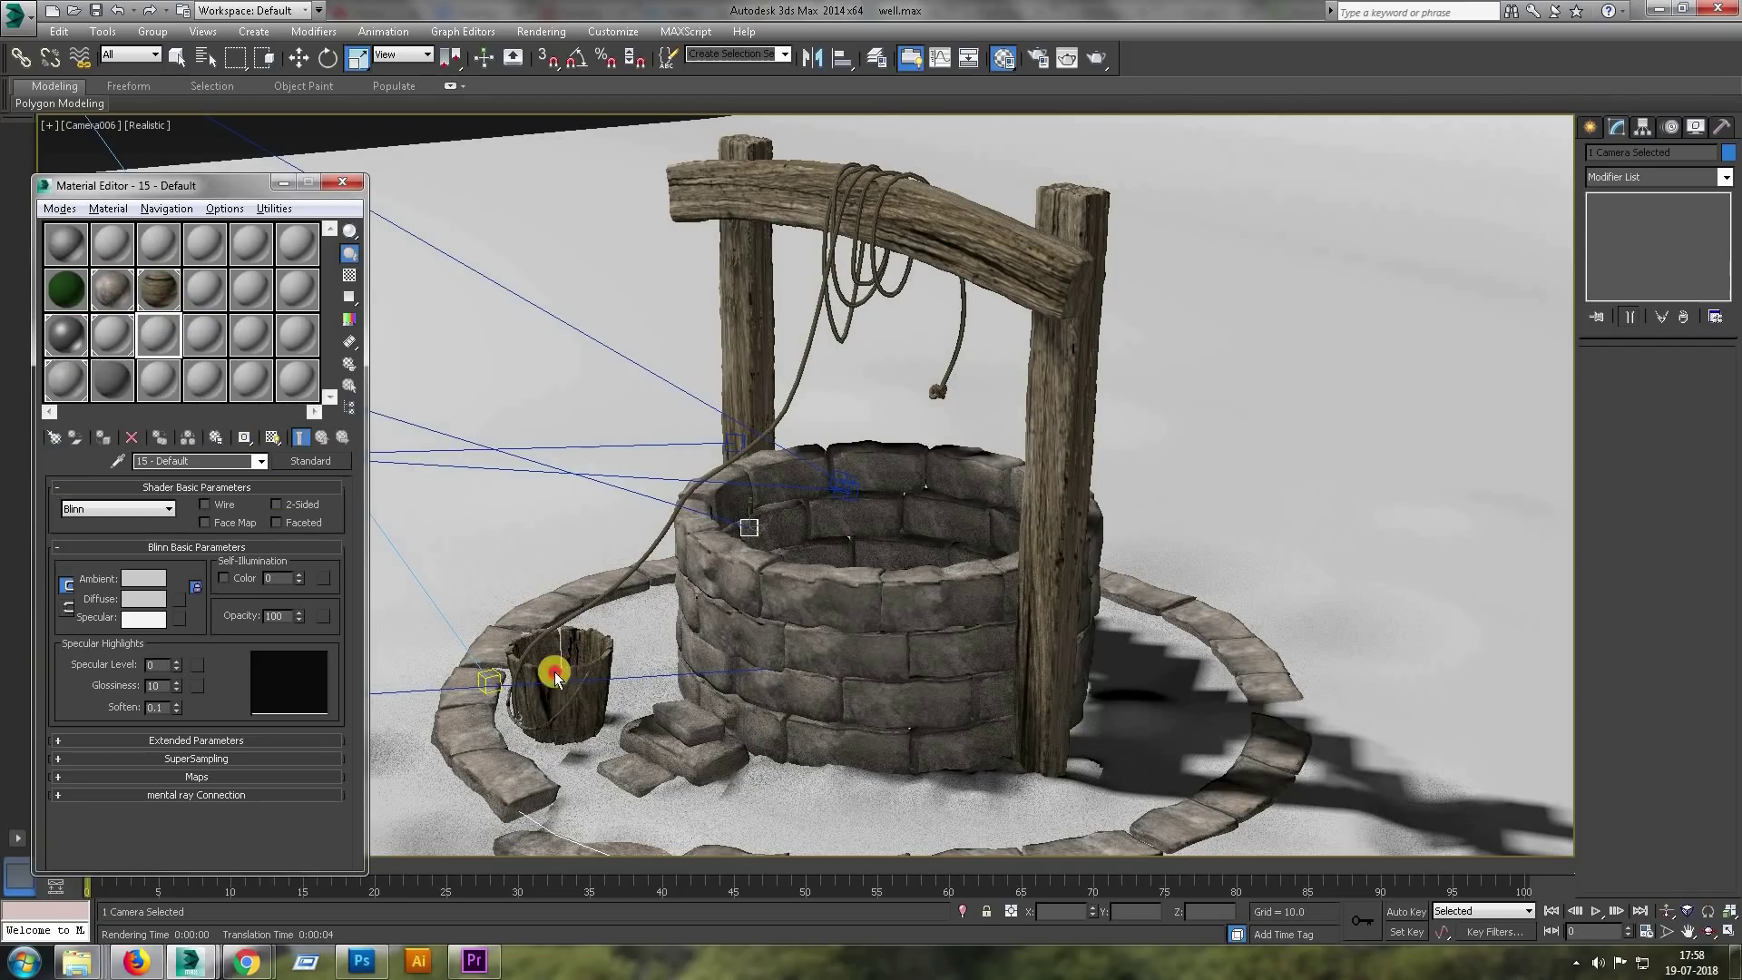
# Render the Camera006 view again, then stop the render and close its window.
pyautogui.hotkey('shift', 'q')
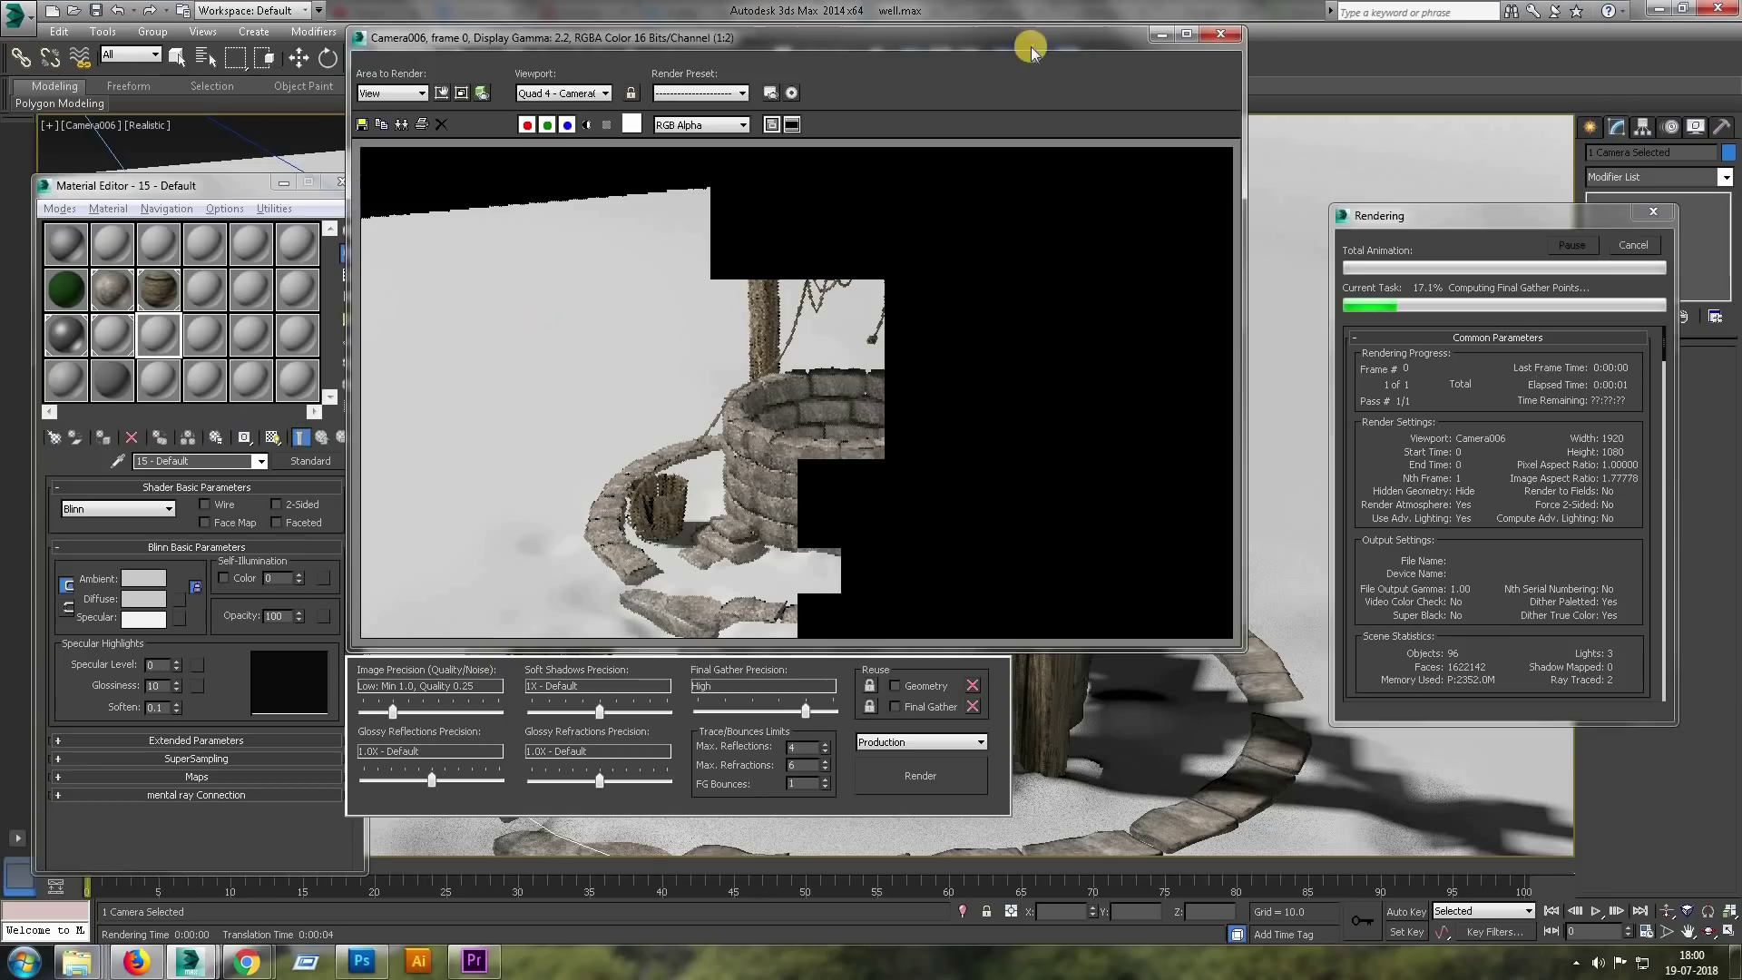
pyautogui.press('Escape')
pyautogui.click(1221, 33)
# Draw Tube001 around the well's stone wall in the Top view, with radii 14.88 and 15.802.
pyautogui.hotkey('alt', 'w')
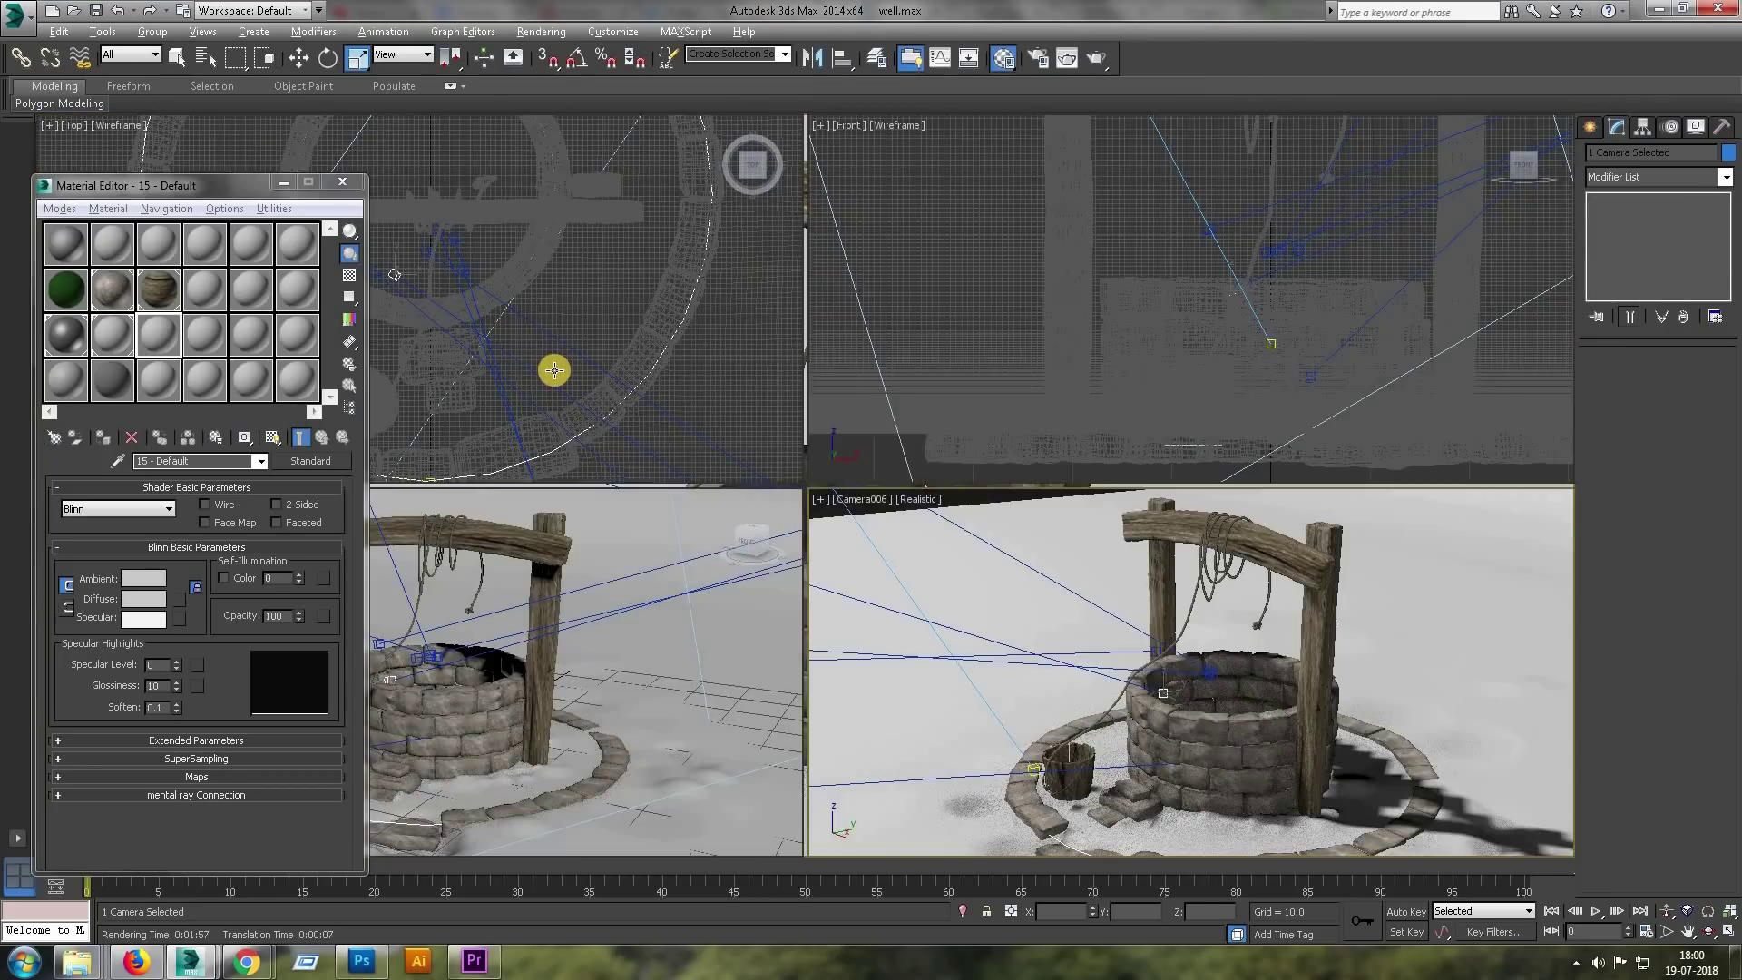
pyautogui.hotkey('alt', 'w')
pyautogui.click(1590, 126)
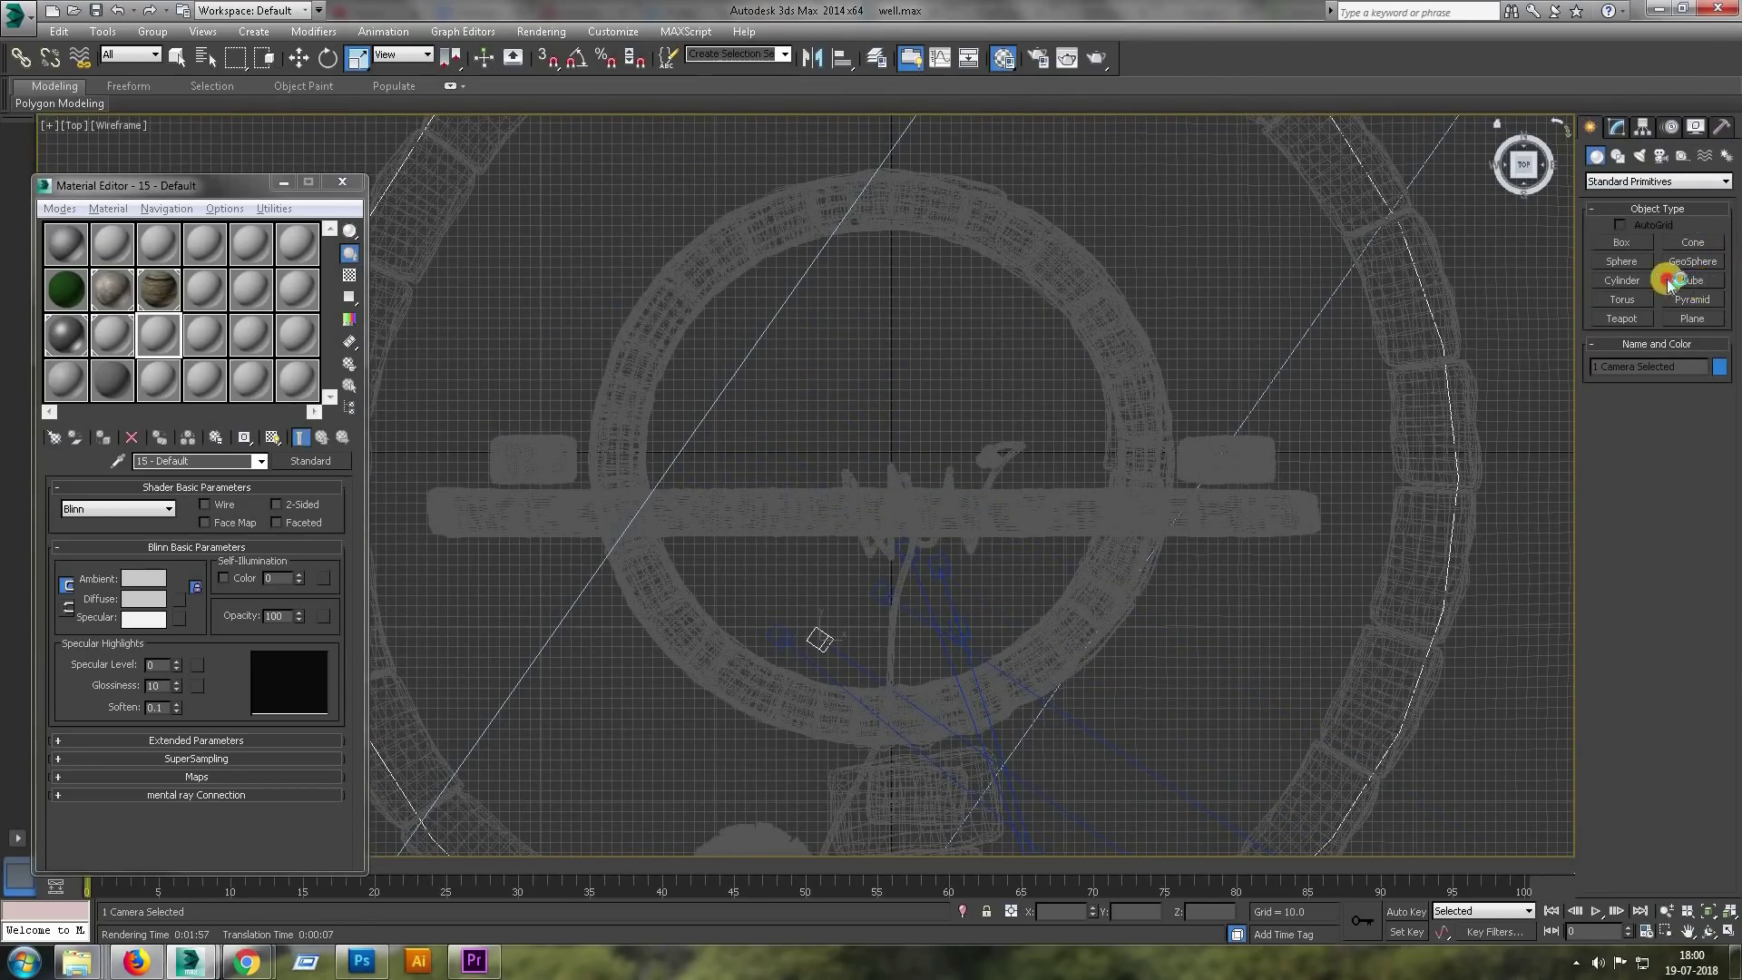
pyautogui.click(1690, 280)
pyautogui.moveTo(882, 451); pyautogui.dragTo(1061, 603)
pyautogui.click(1077, 611)
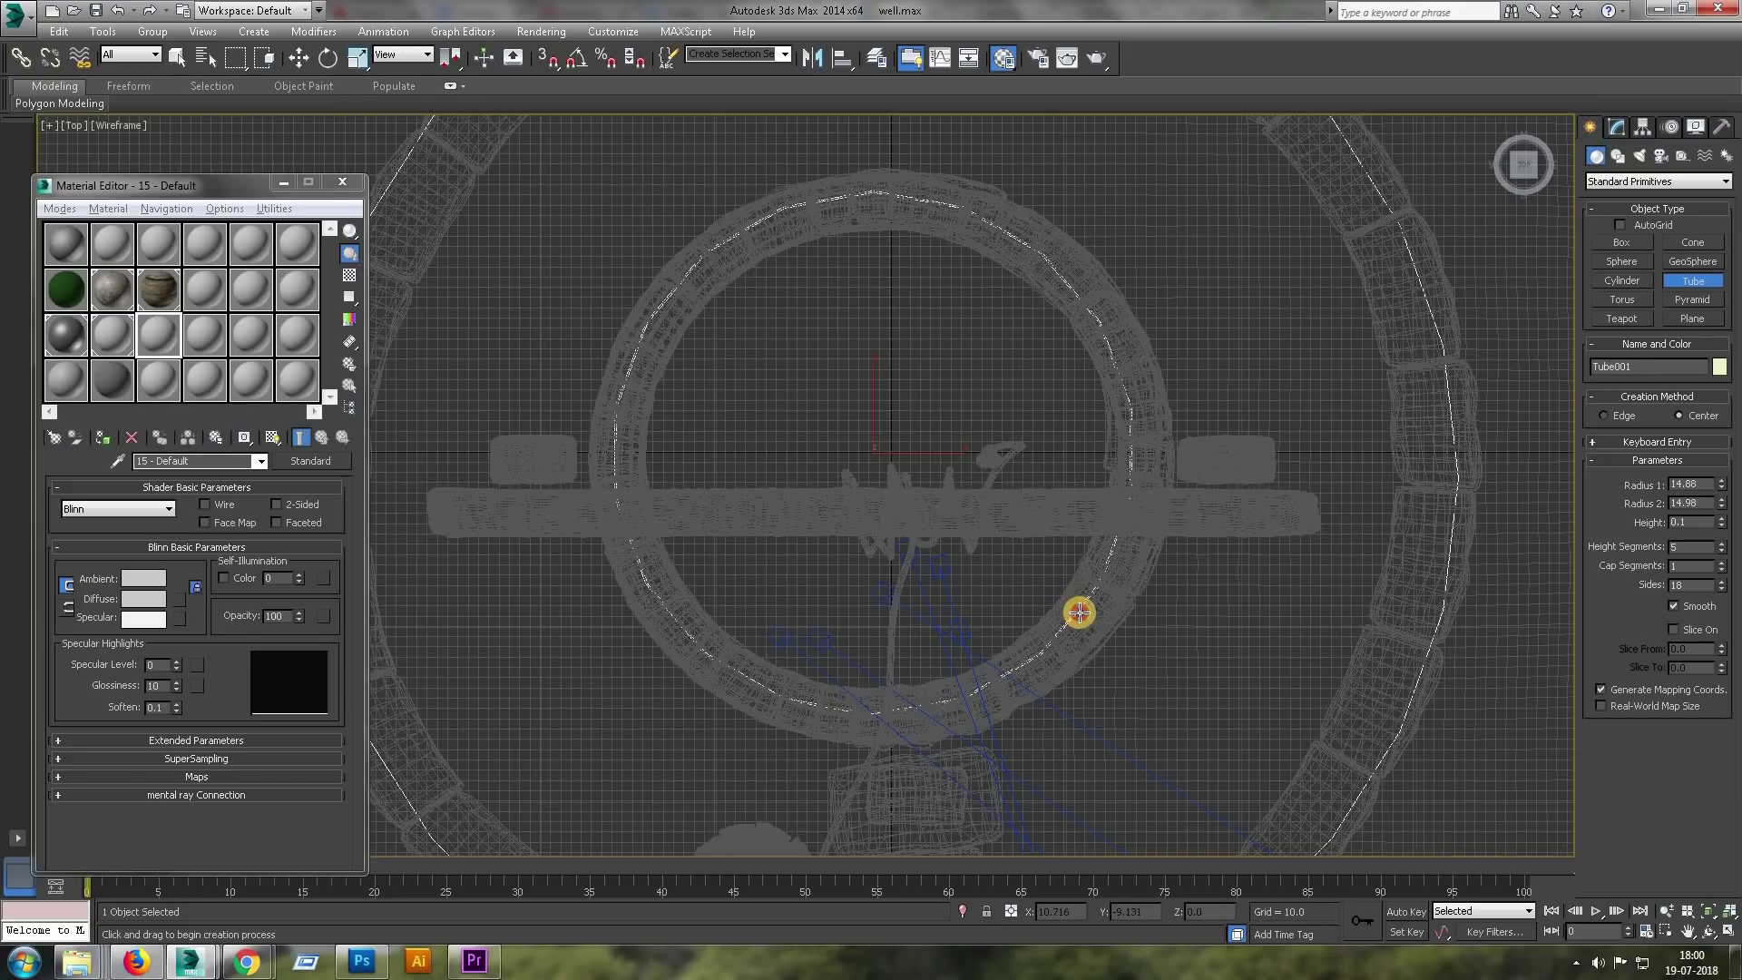
pyautogui.hotkey('alt', 'w')
pyautogui.rightClick(1050, 327)
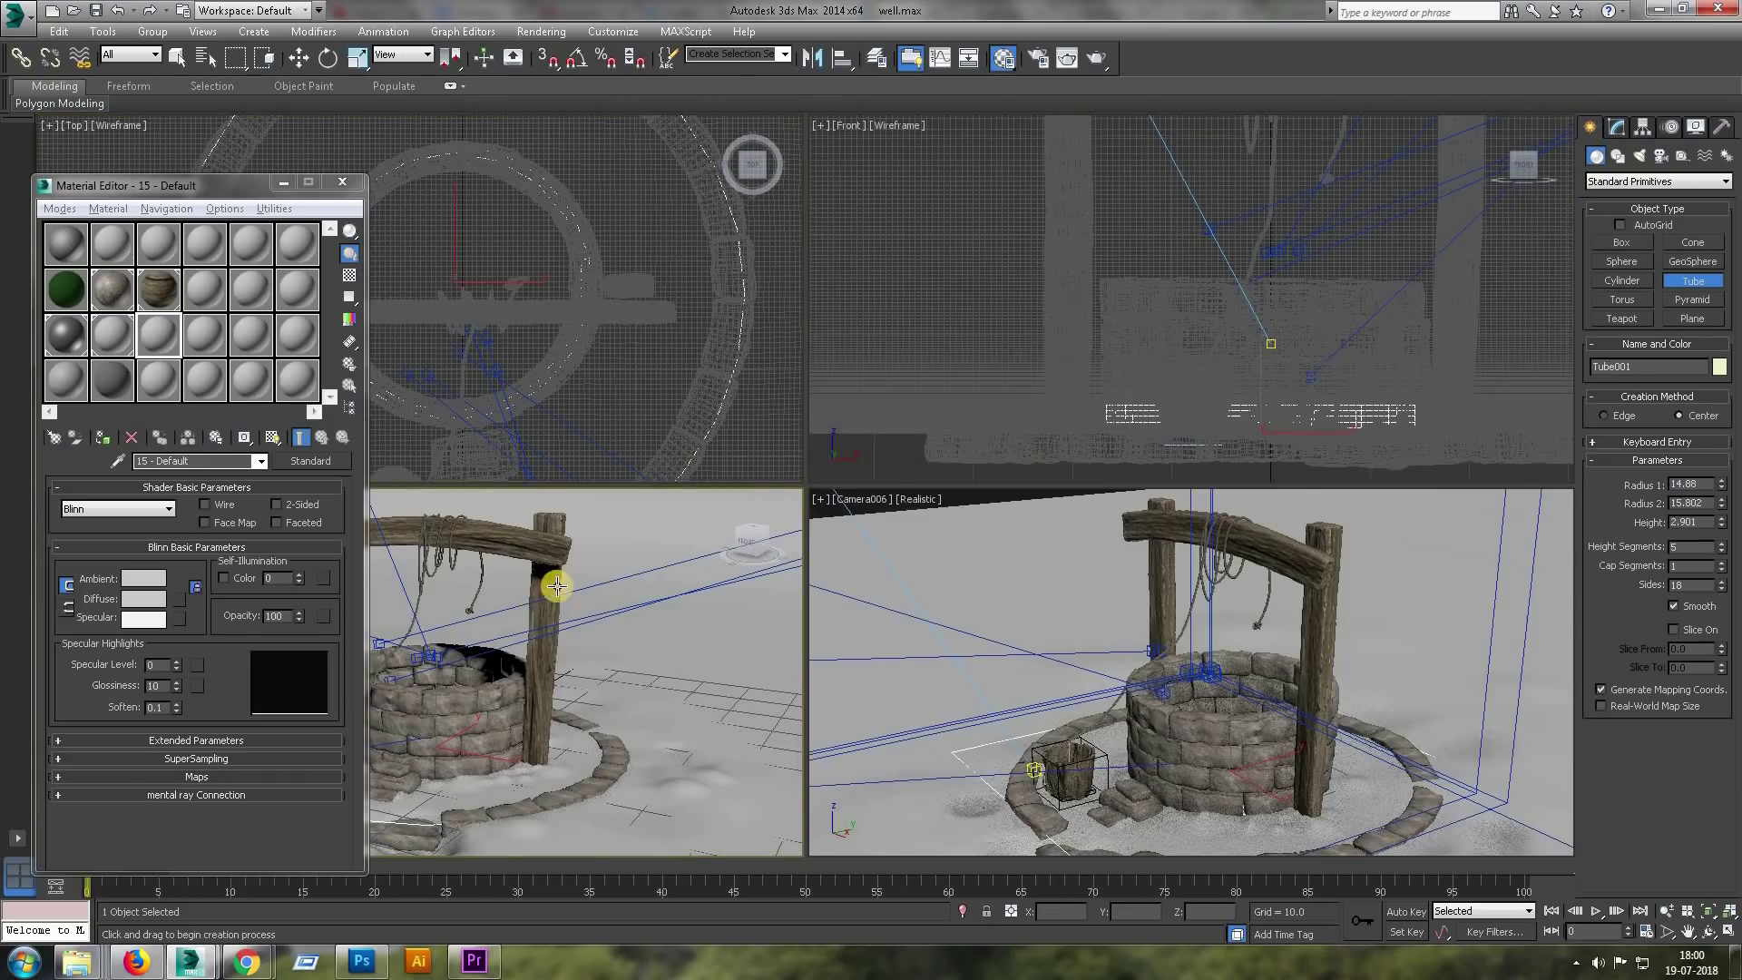
# Raise Tube001's height to 14.505 in the Front view.
pyautogui.hotkey('alt', 'w')
pyautogui.scroll(1, 994, 590)
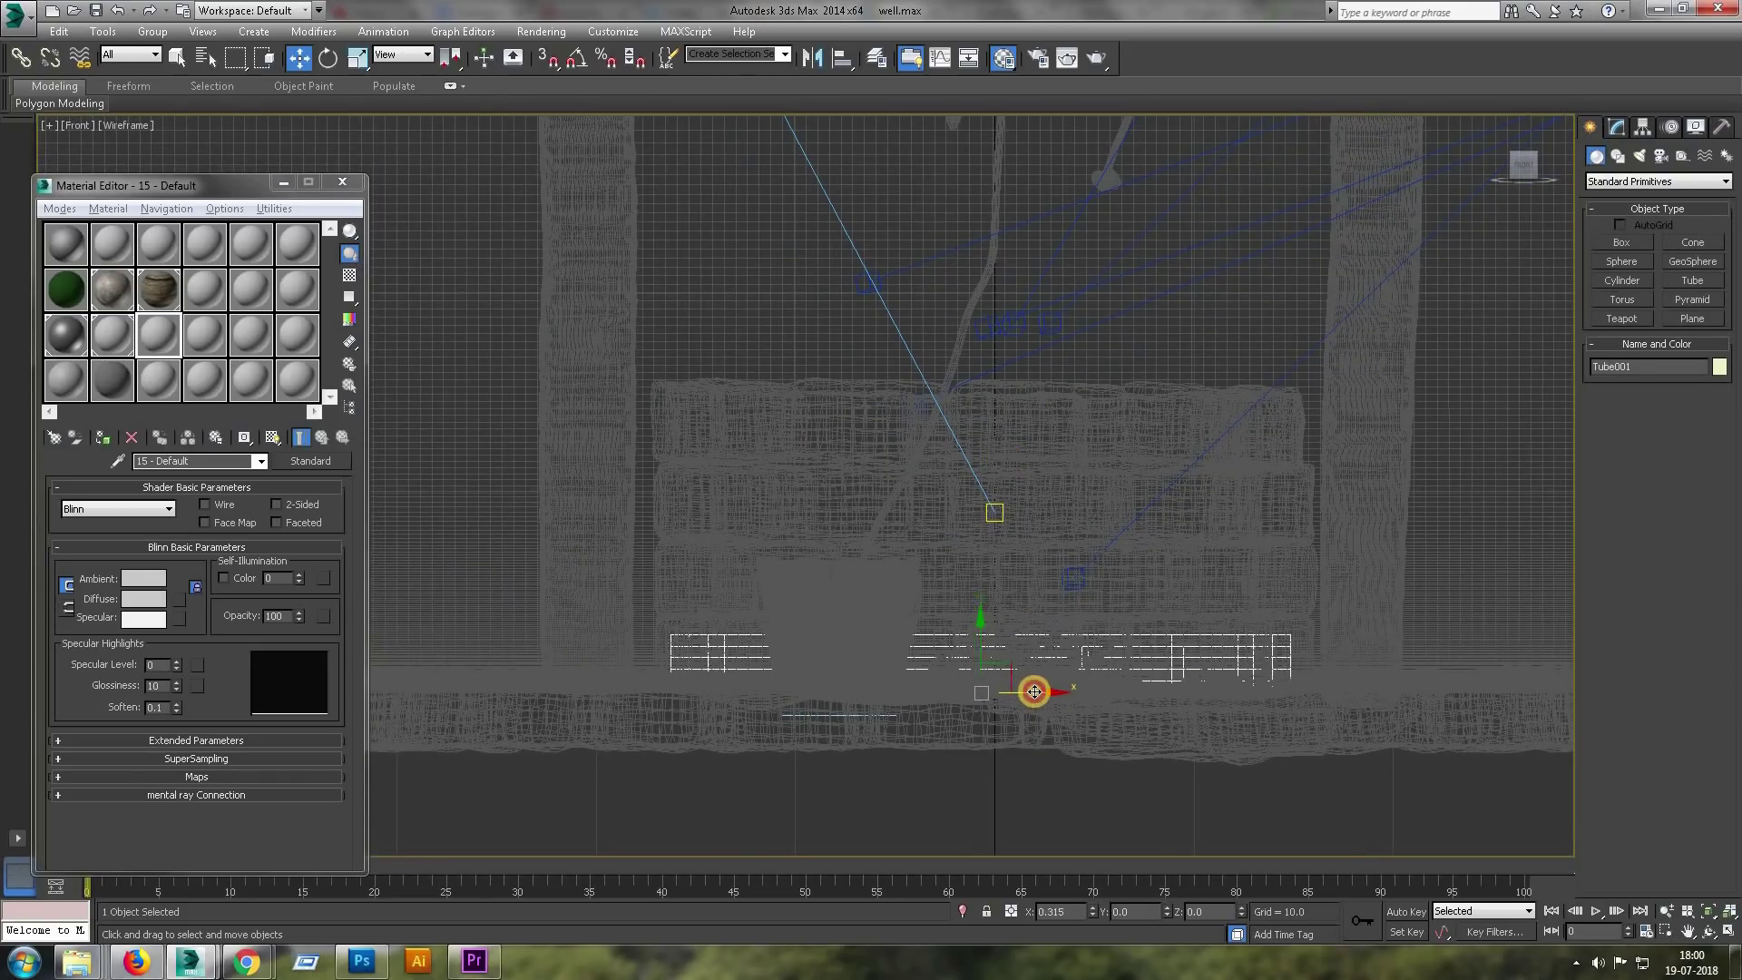
pyautogui.hotkey('alt', 'w')
pyautogui.rightClick(571, 288)
pyautogui.hotkey('alt', 'w')
pyautogui.click(1617, 126)
pyautogui.hotkey('alt', 'w')
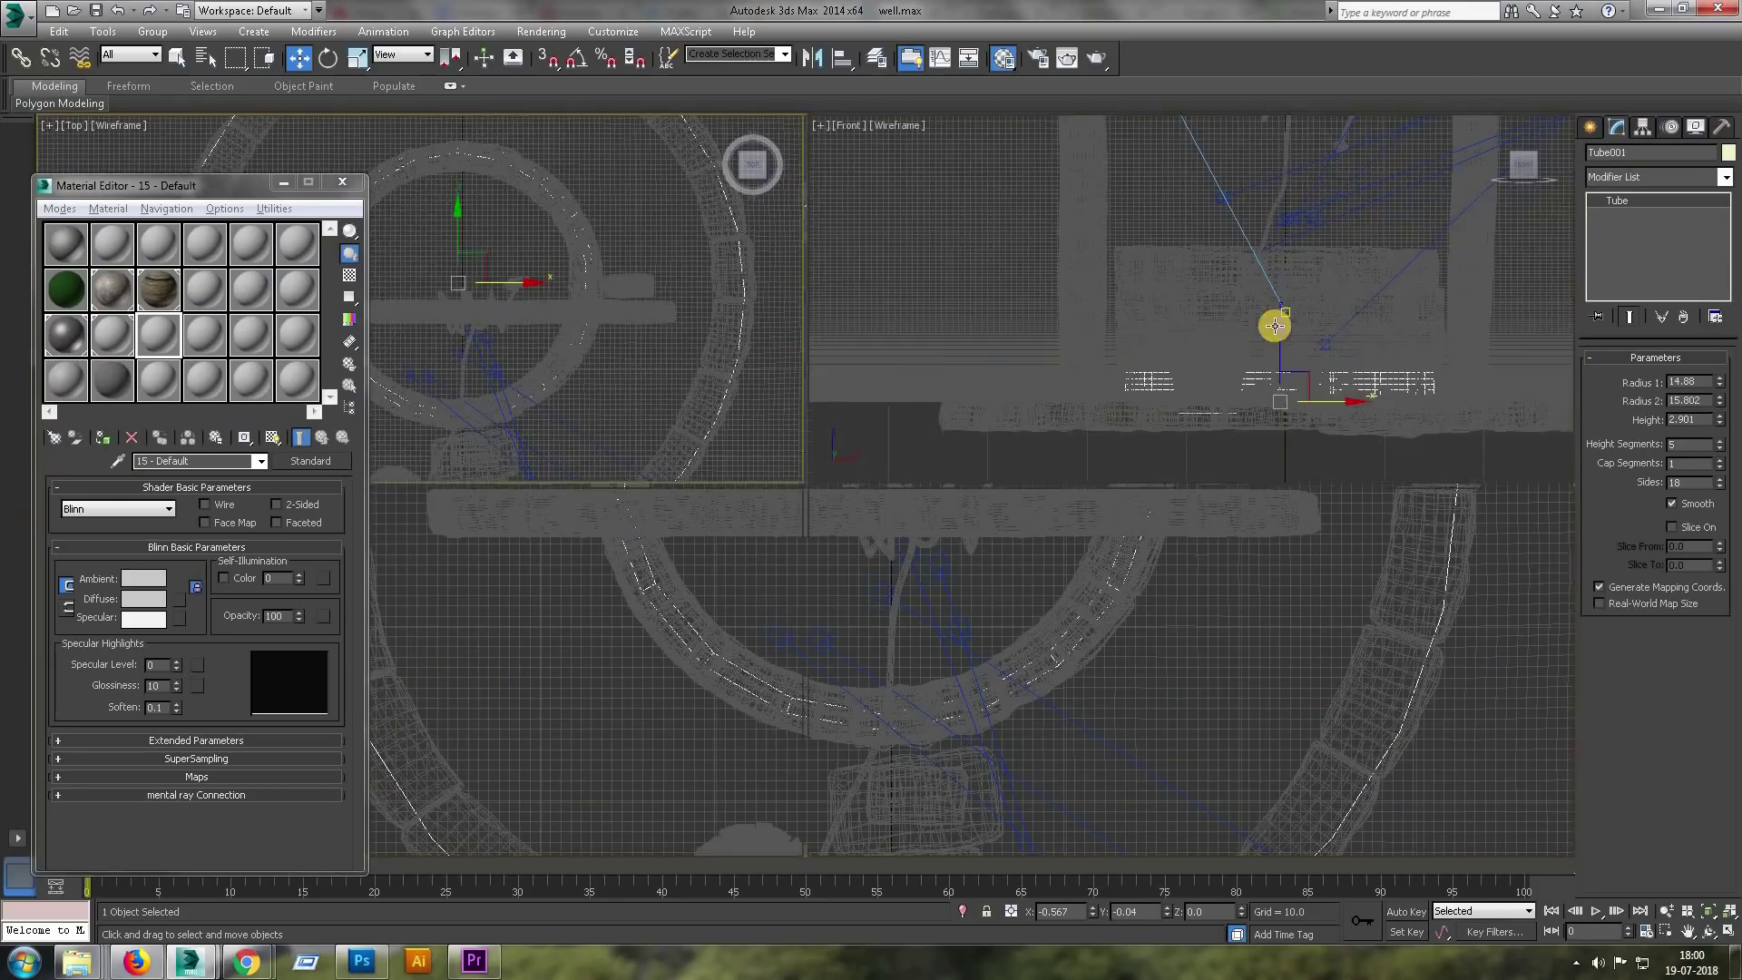
pyautogui.rightClick(1272, 327)
pyautogui.hotkey('alt', 'w')
pyautogui.moveTo(1690, 308); pyautogui.dragTo(1576, 46)
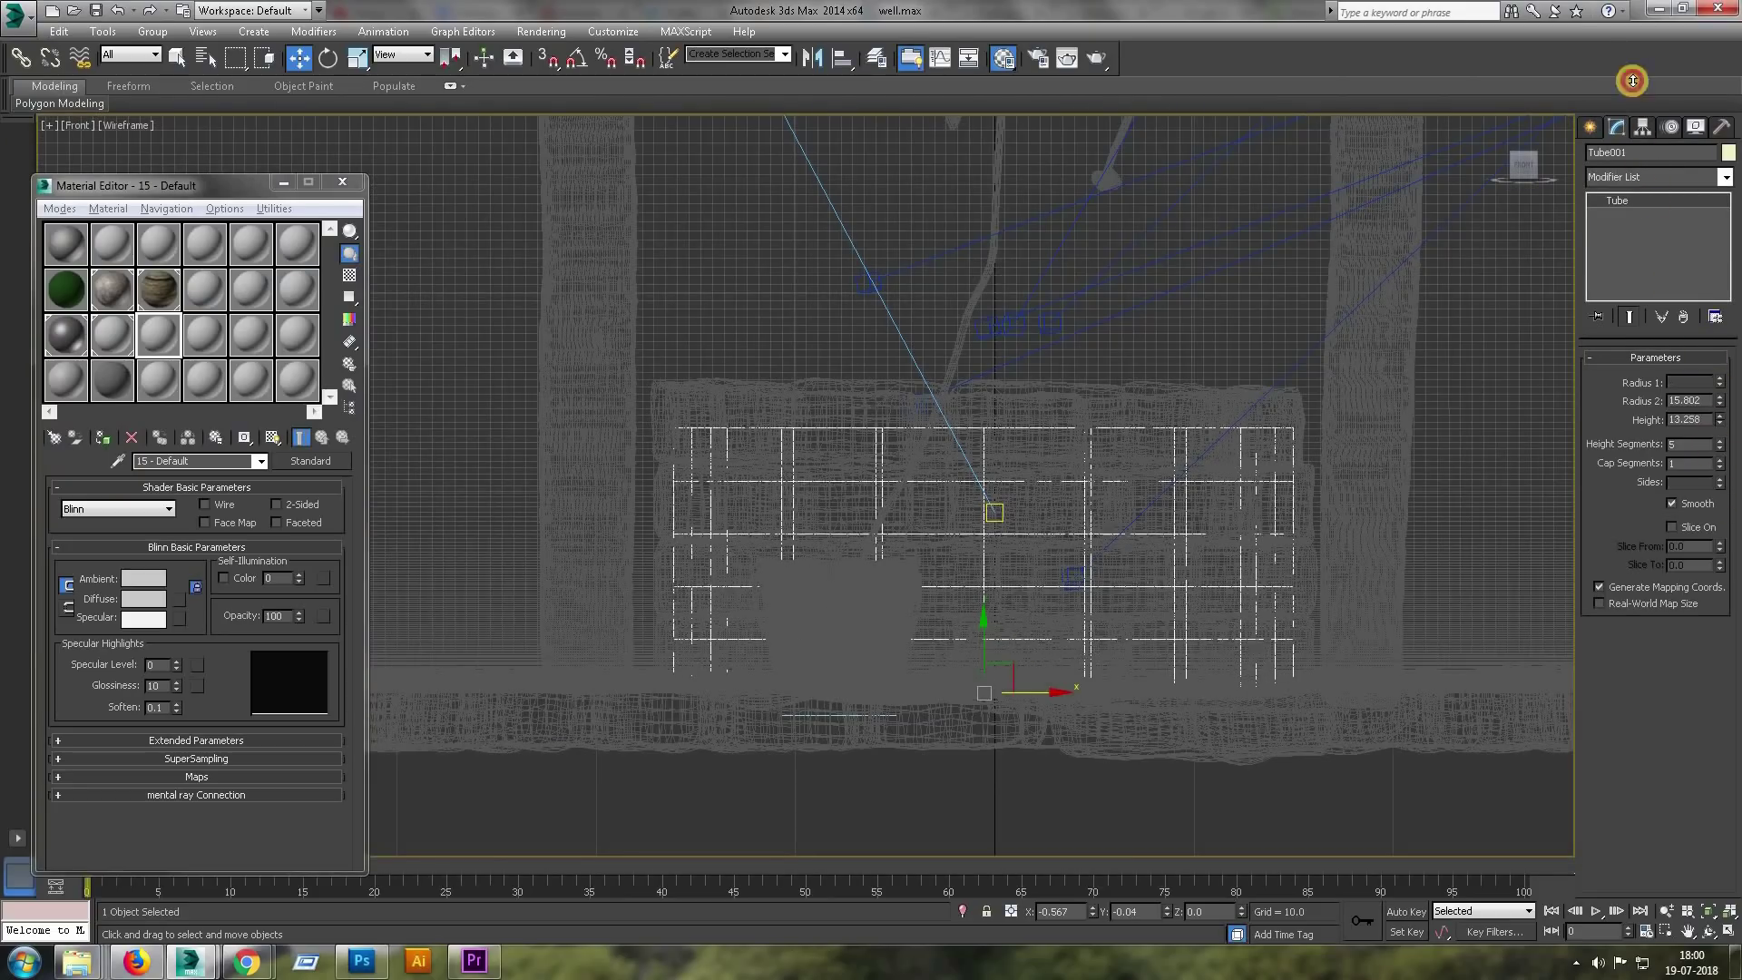
pyautogui.hotkey('alt', 'w')
pyautogui.rightClick(733, 700)
pyautogui.hotkey('alt', 'w')
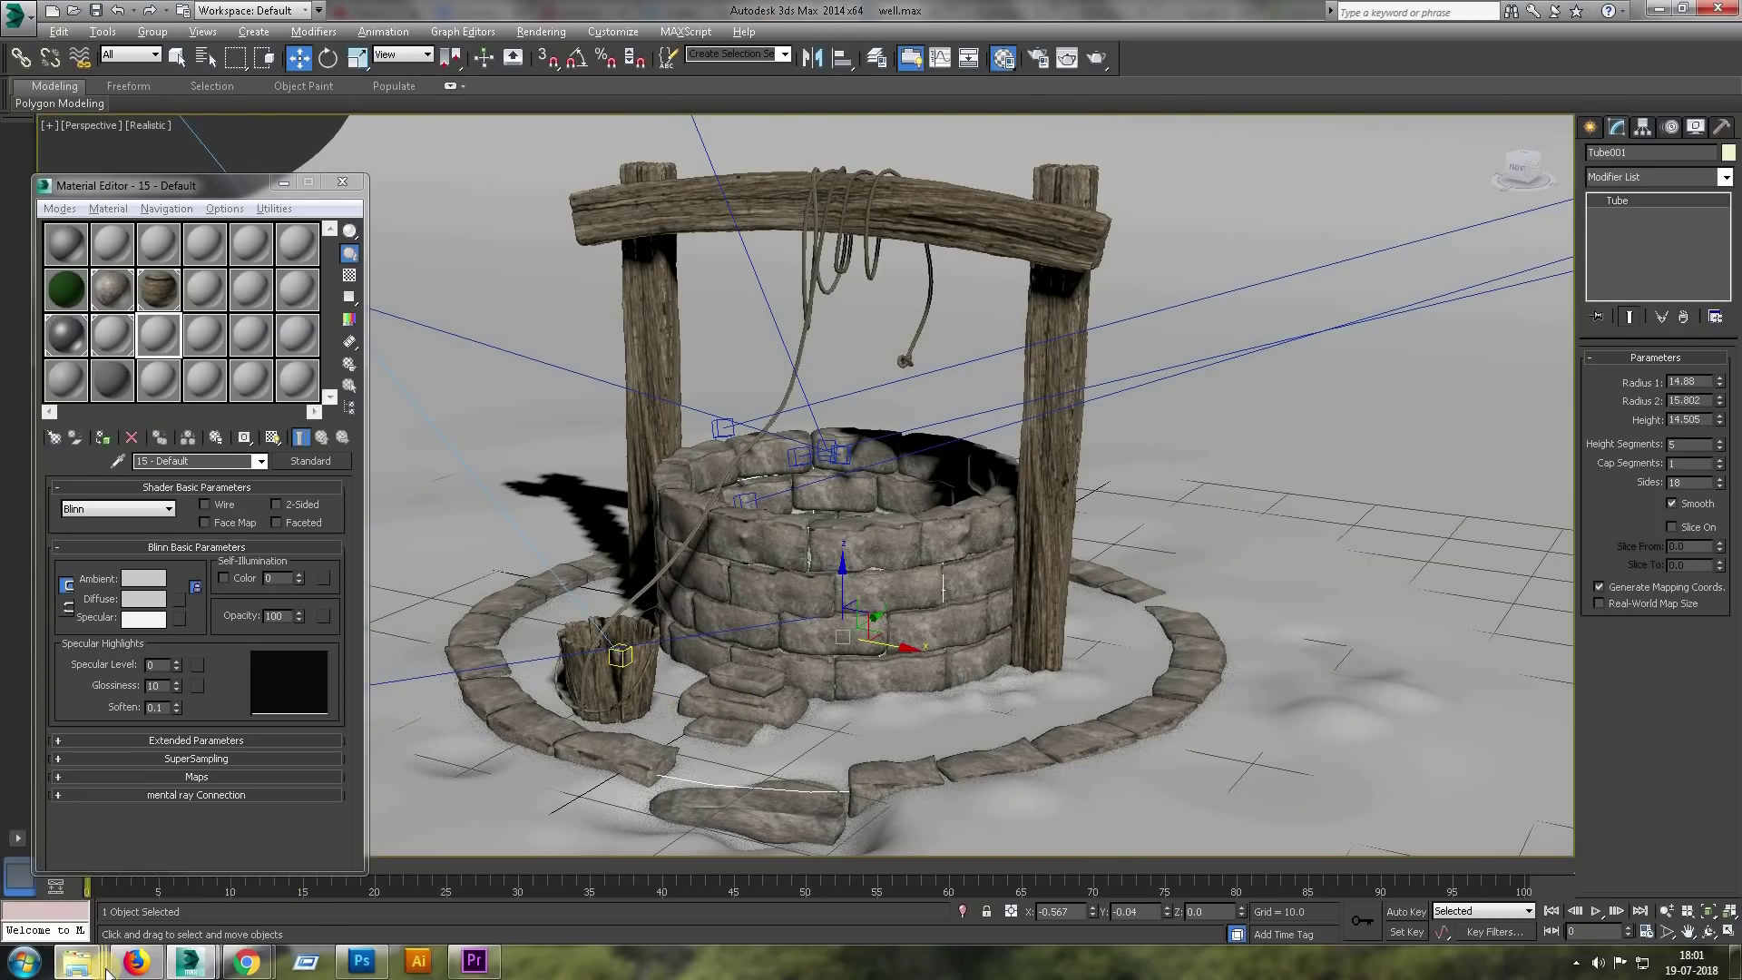
# Pick material slot 08 - Default and draw a radius-14.267 cylinder inside the well opening.
pyautogui.click(131, 299)
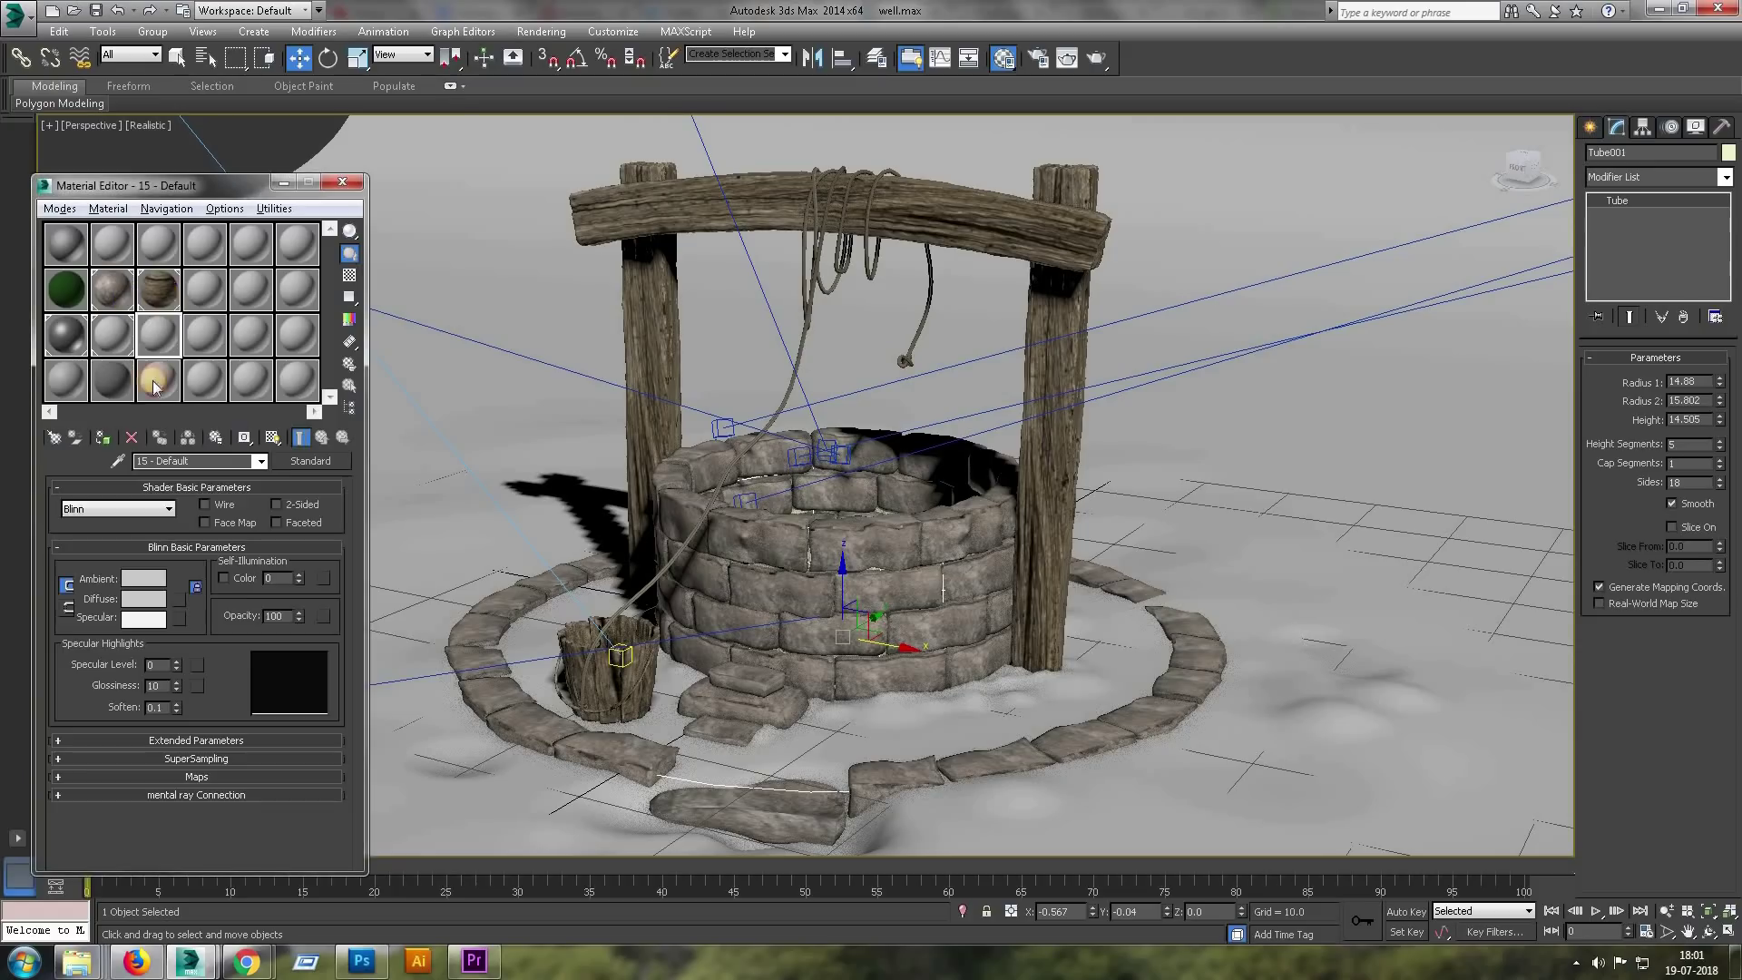
pyautogui.click(1591, 129)
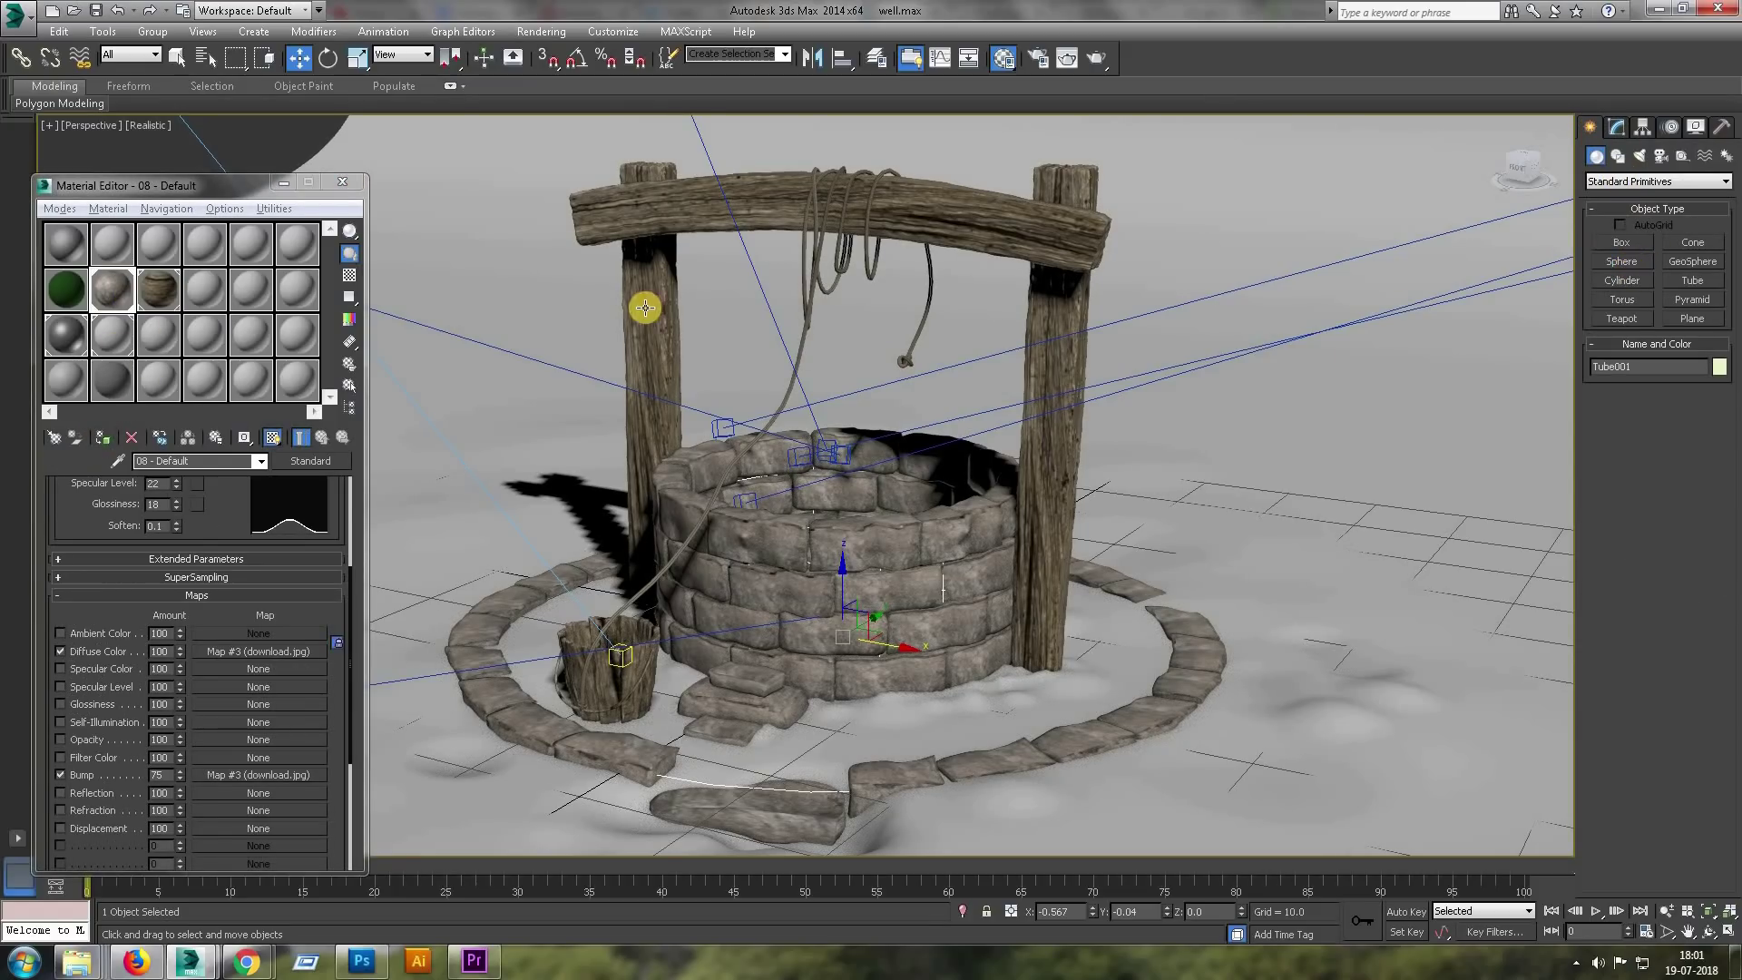
pyautogui.click(1629, 281)
pyautogui.hotkey('alt', 'w')
pyautogui.hotkey('alt', 'w')
pyautogui.moveTo(891, 506); pyautogui.dragTo(981, 596)
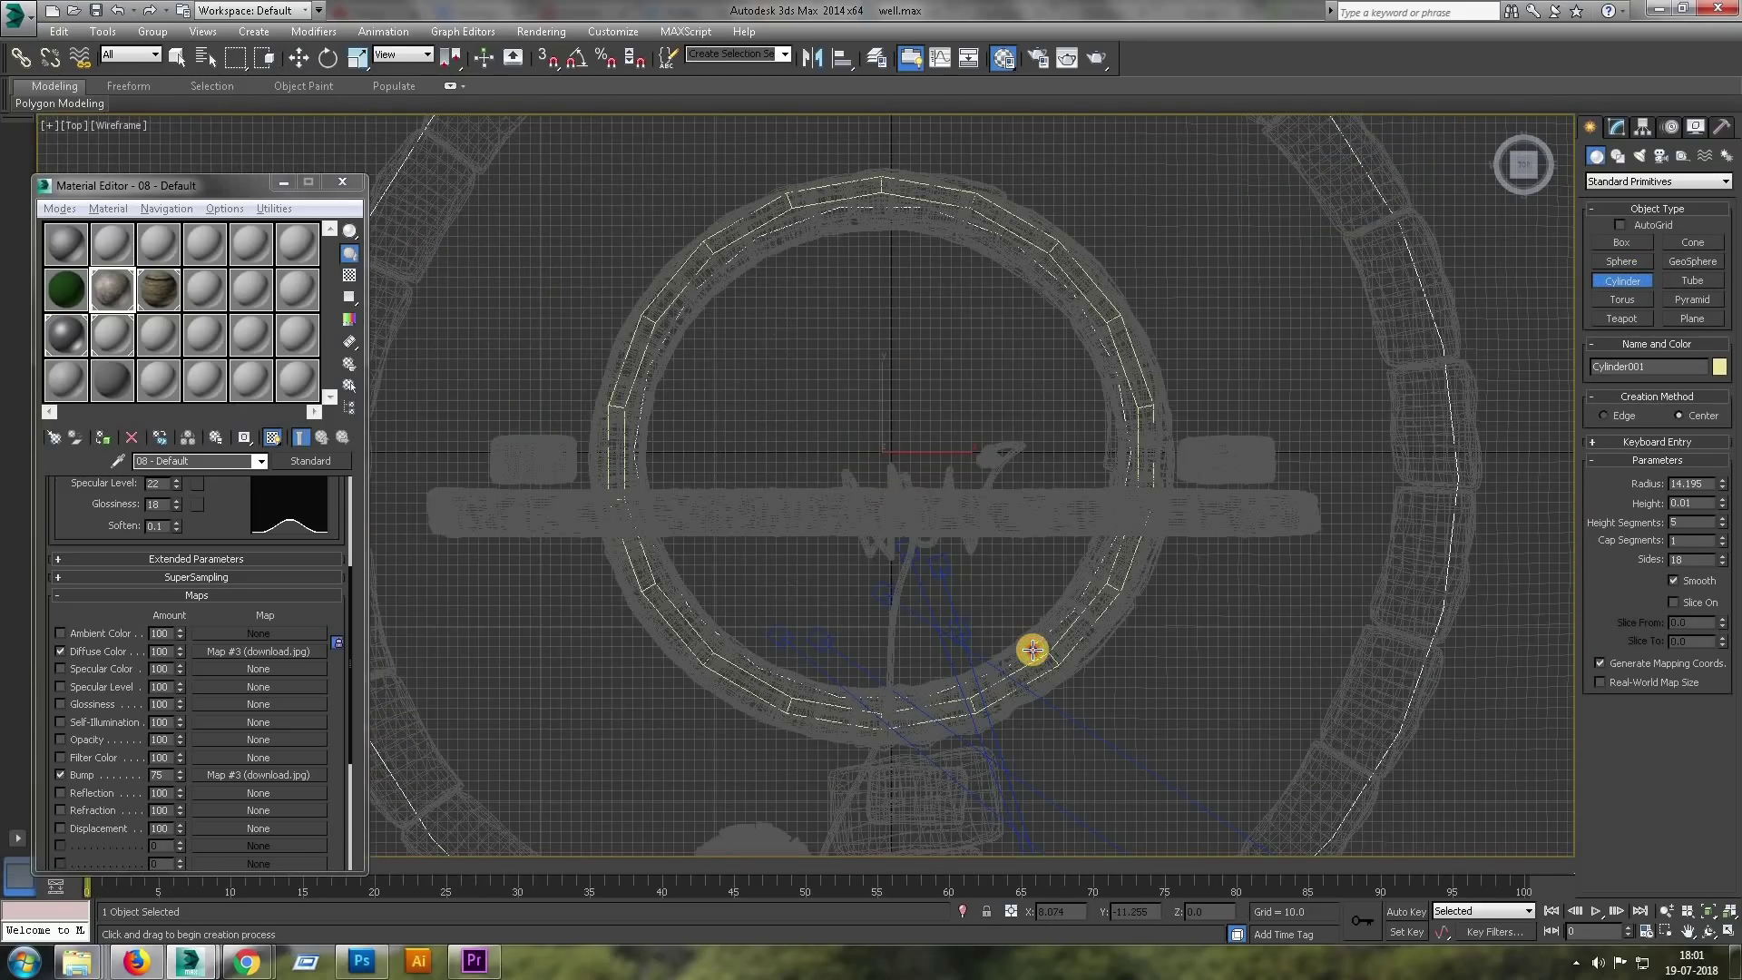
pyautogui.hotkey('alt', 'w')
pyautogui.hotkey('alt', 'w')
# Give Cylinder001 a height of 4.31 and maximize the Camera006 view.
pyautogui.moveTo(1721, 505); pyautogui.dragTo(1693, 379)
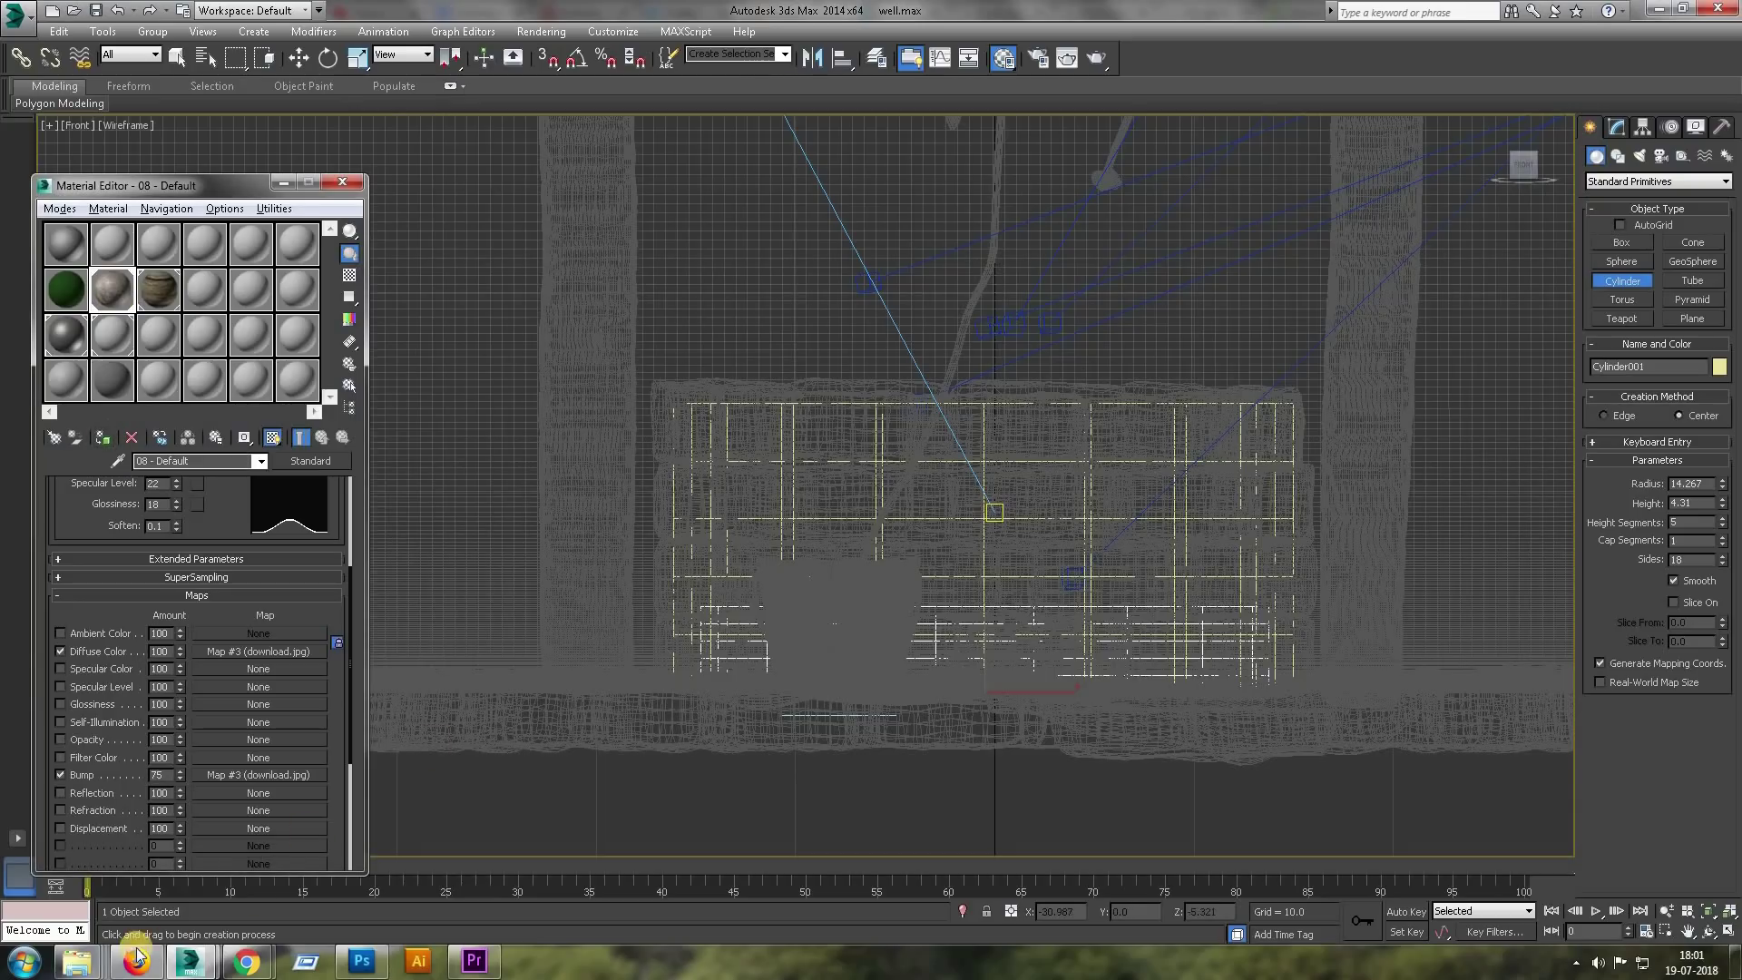
pyautogui.hotkey('alt', 'w')
pyautogui.rightClick(1083, 556)
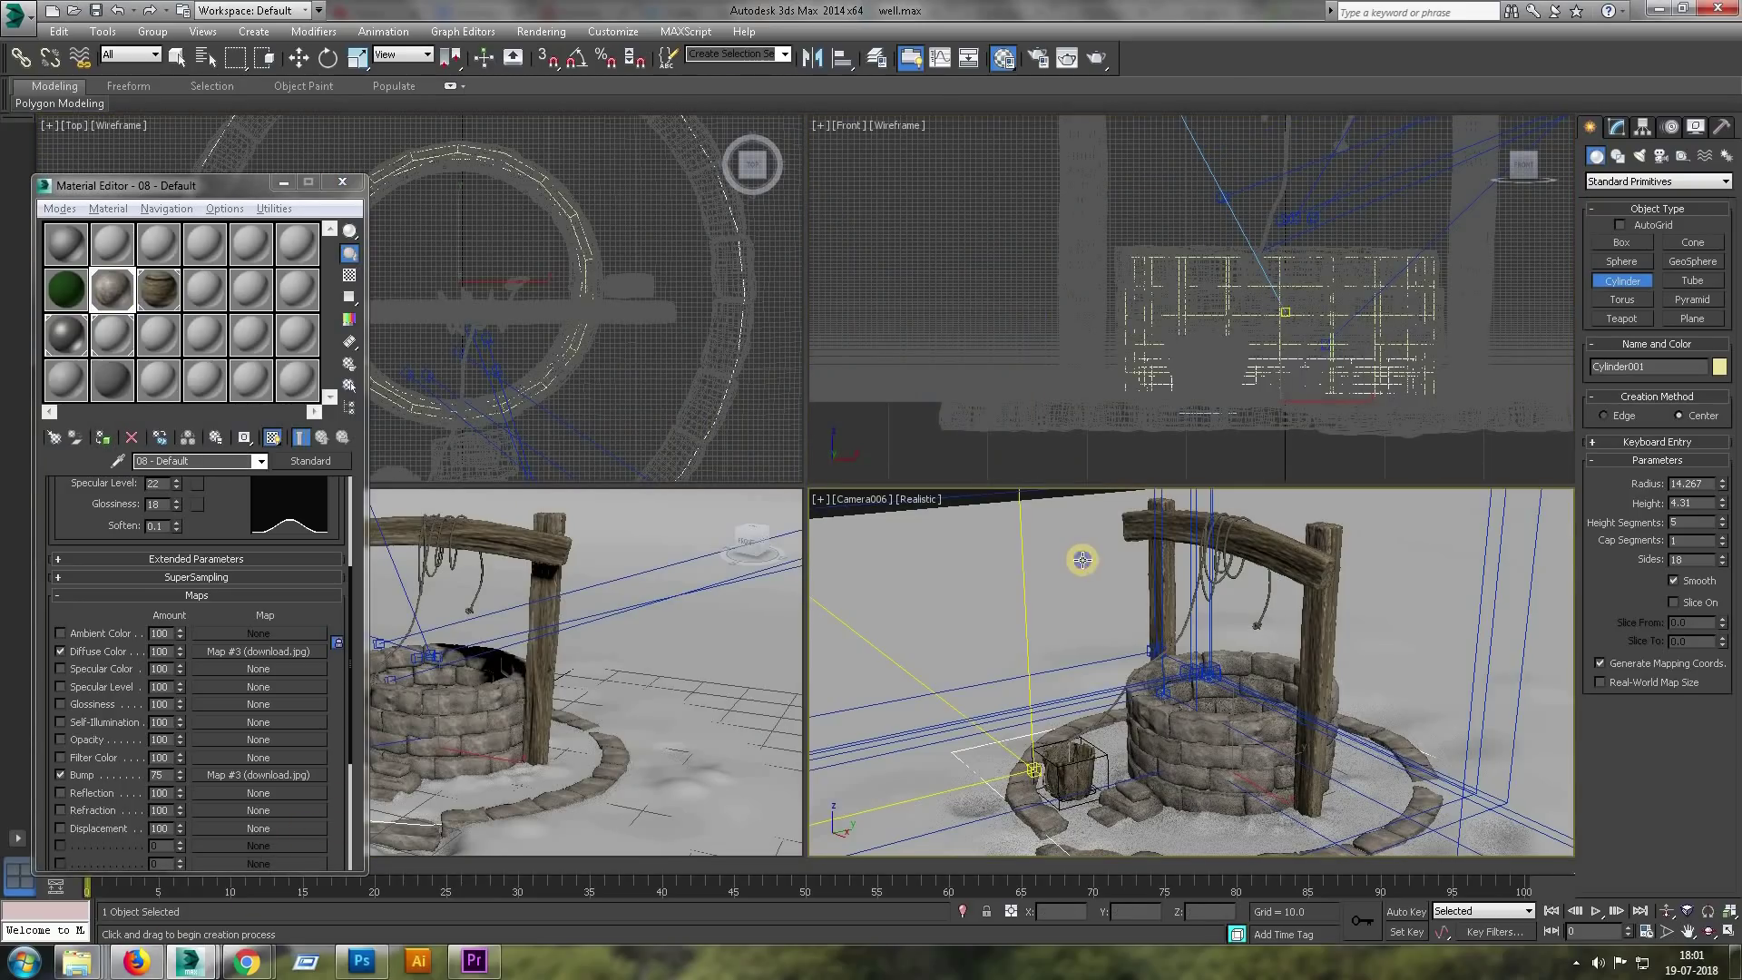
pyautogui.rightClick(1082, 557)
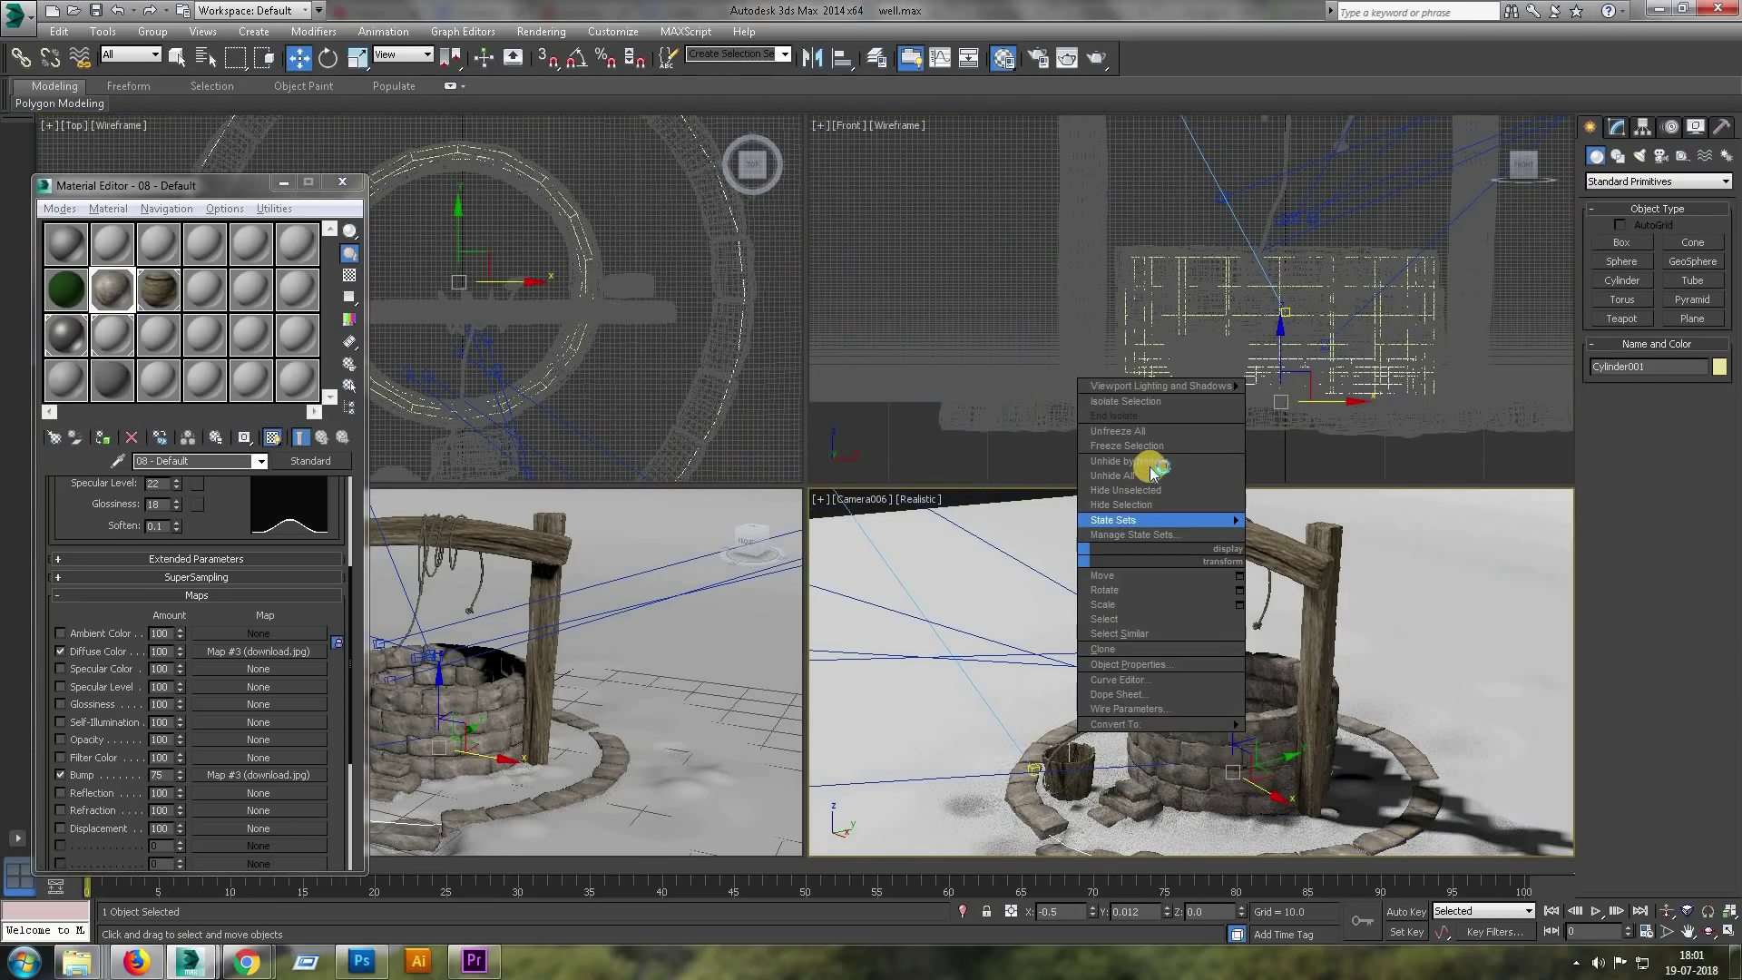
pyautogui.click(1130, 472)
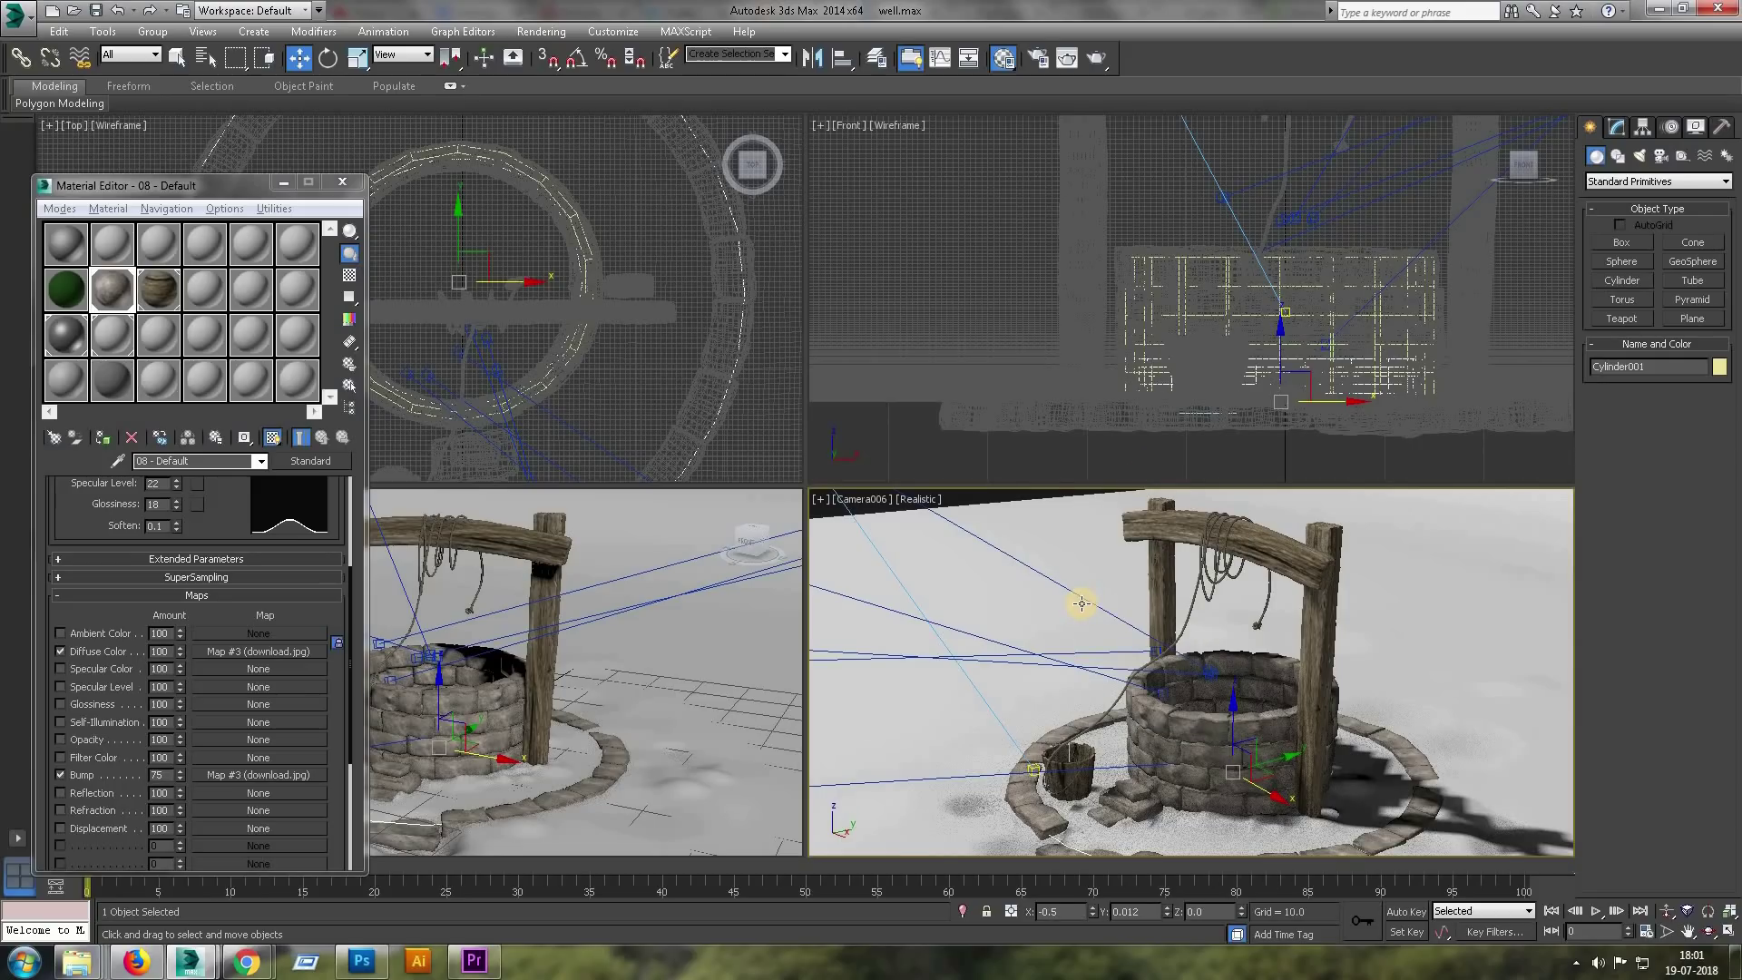
pyautogui.hotkey('alt', 'w')
pyautogui.click(1081, 603)
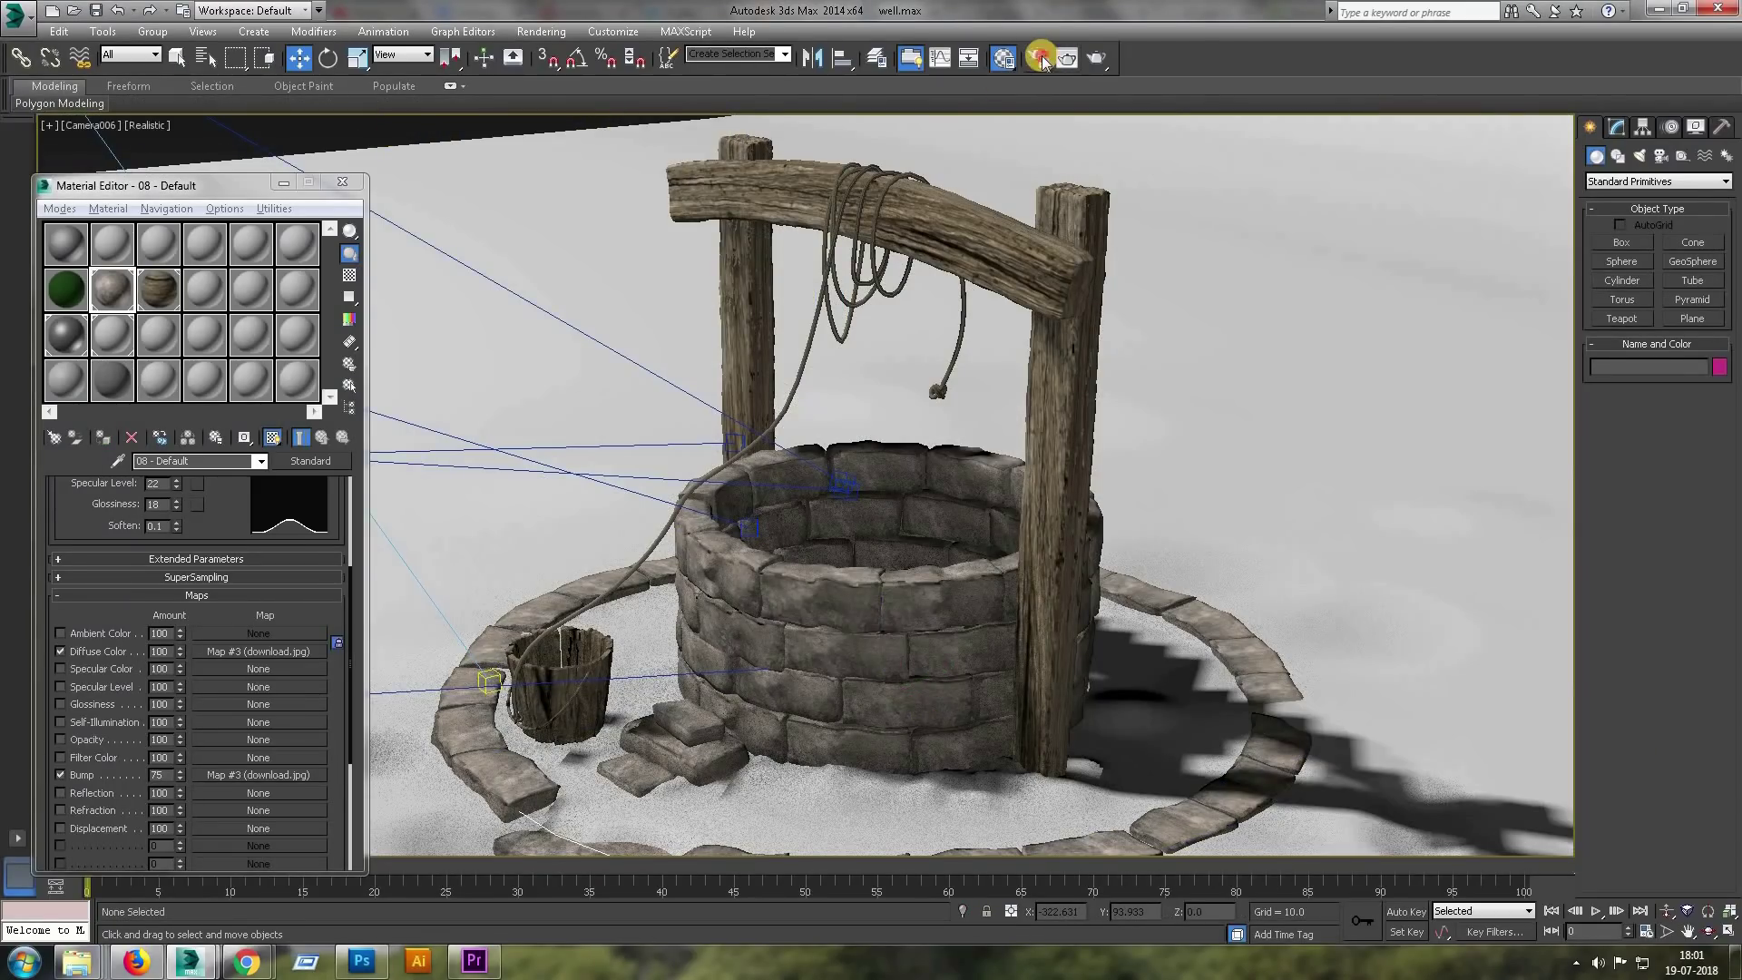
# Render a single 1920×1080 frame of the camera view from Render Setup.
pyautogui.click(1039, 58)
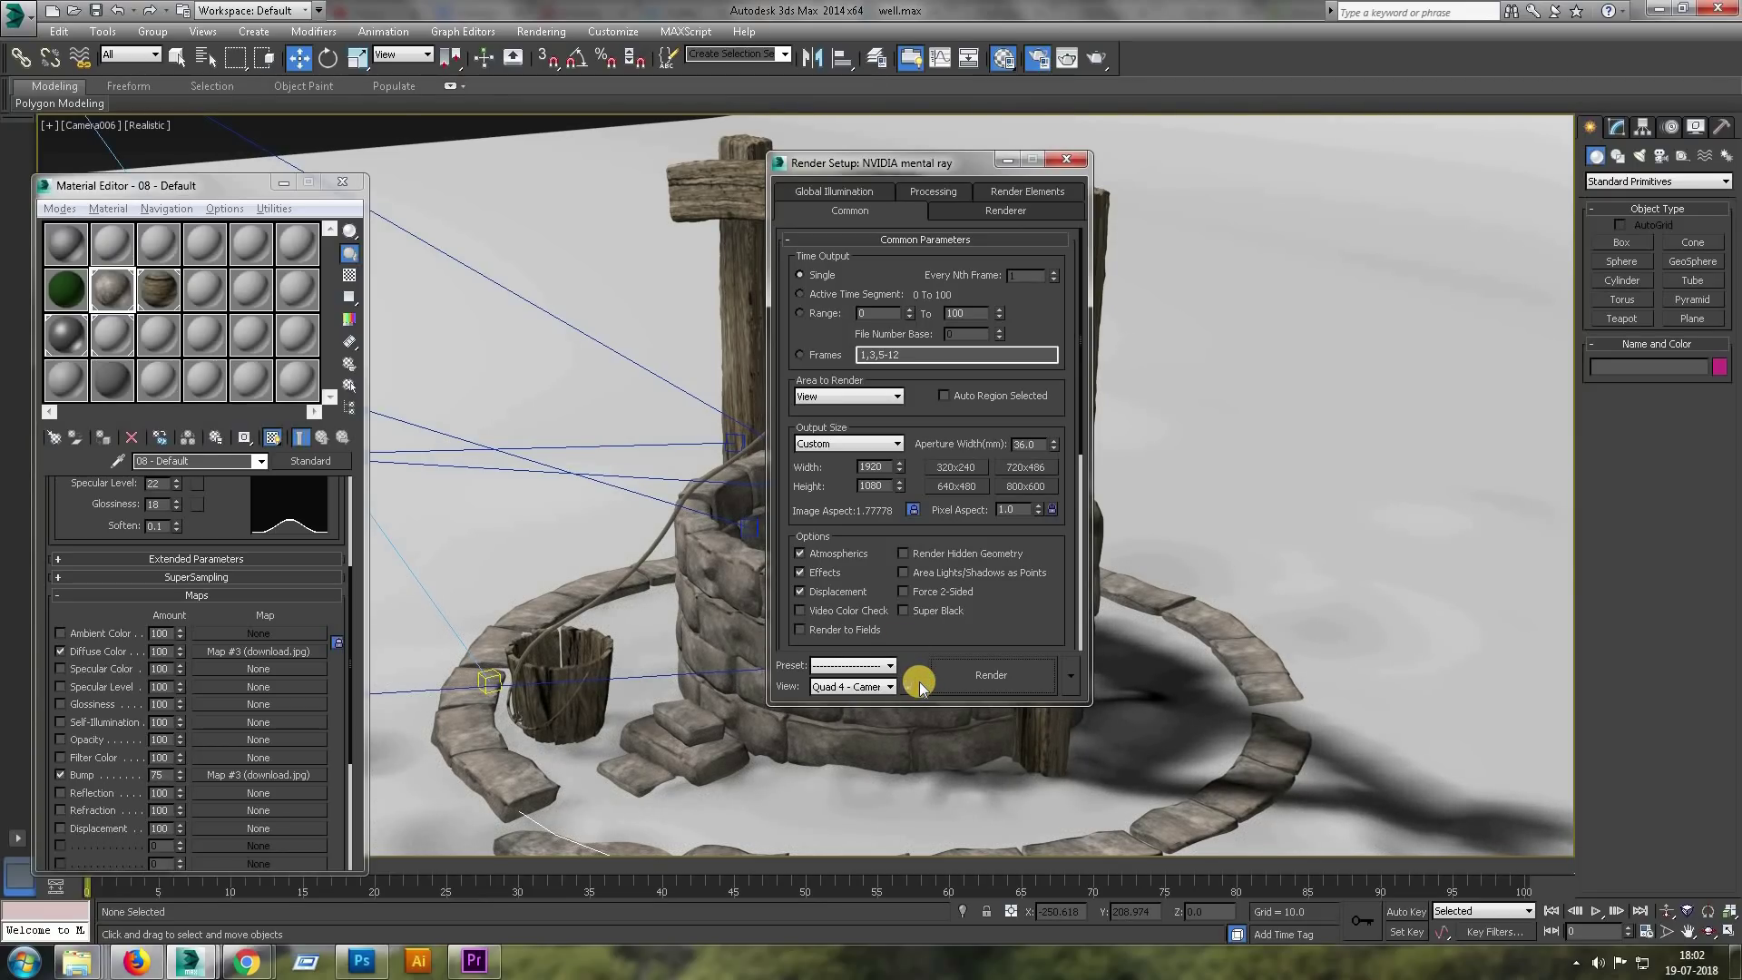
pyautogui.click(989, 679)
# Close Render Setup and select four paving stones on the outer ring's right side.
pyautogui.click(1068, 160)
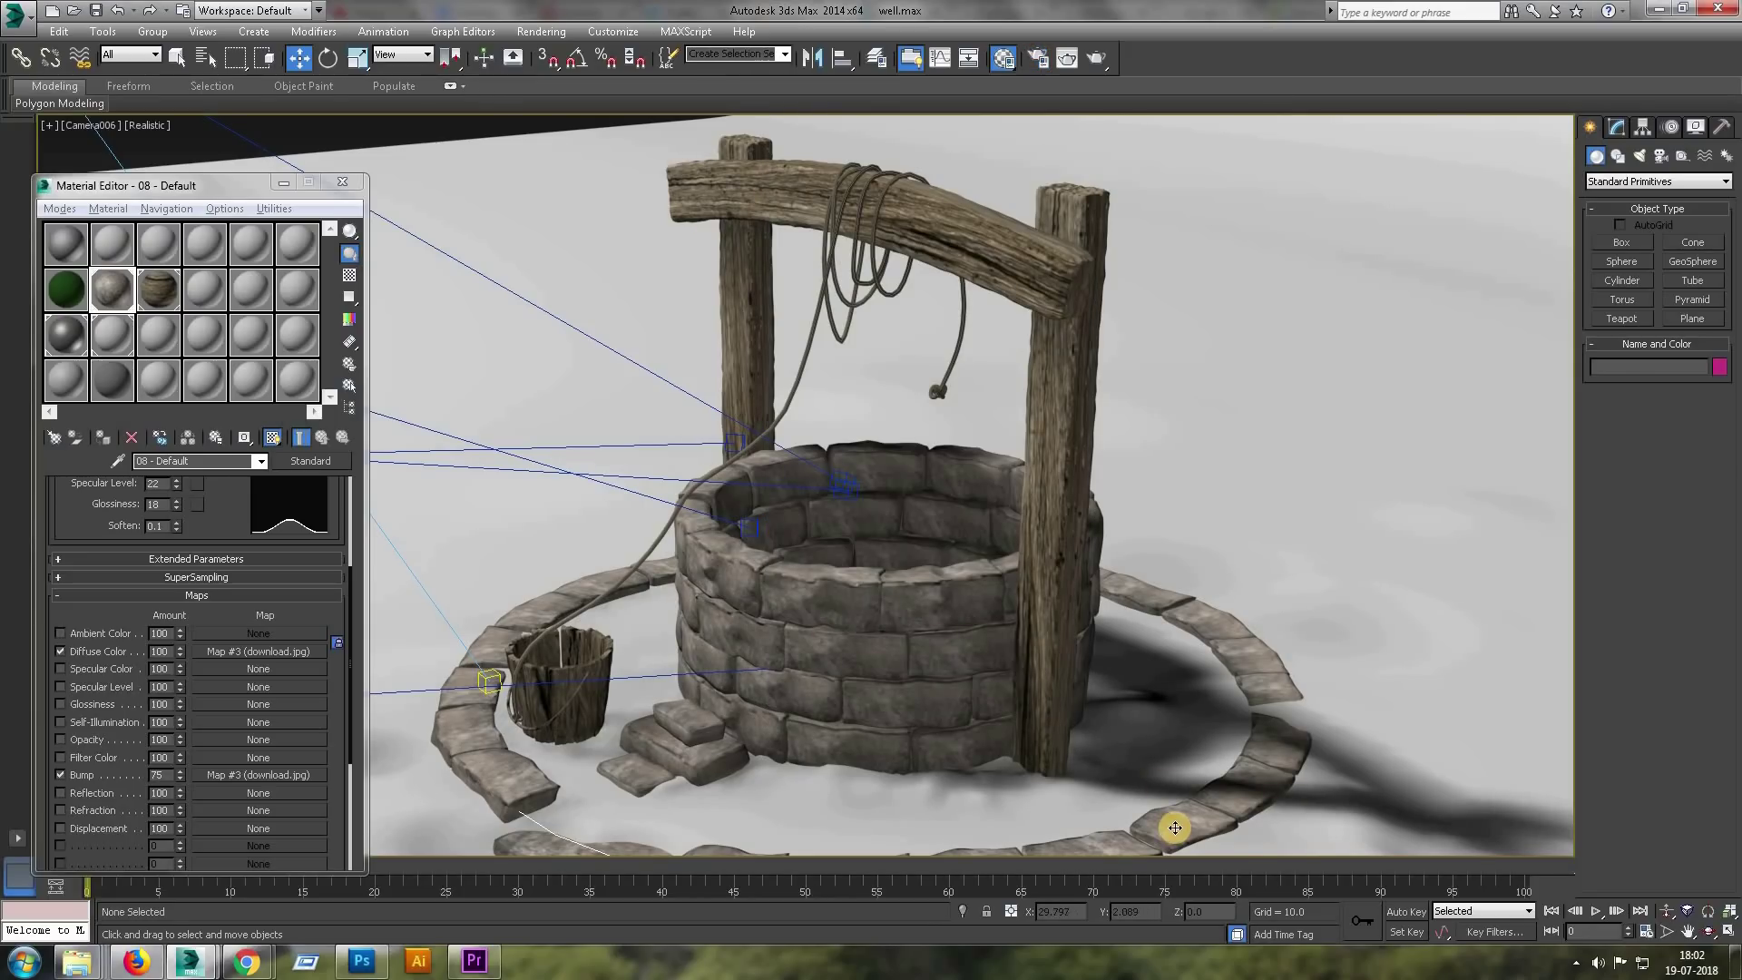
pyautogui.click(1176, 827)
pyautogui.hotkey('alt', 'w')
pyautogui.hotkey('alt', 'w')
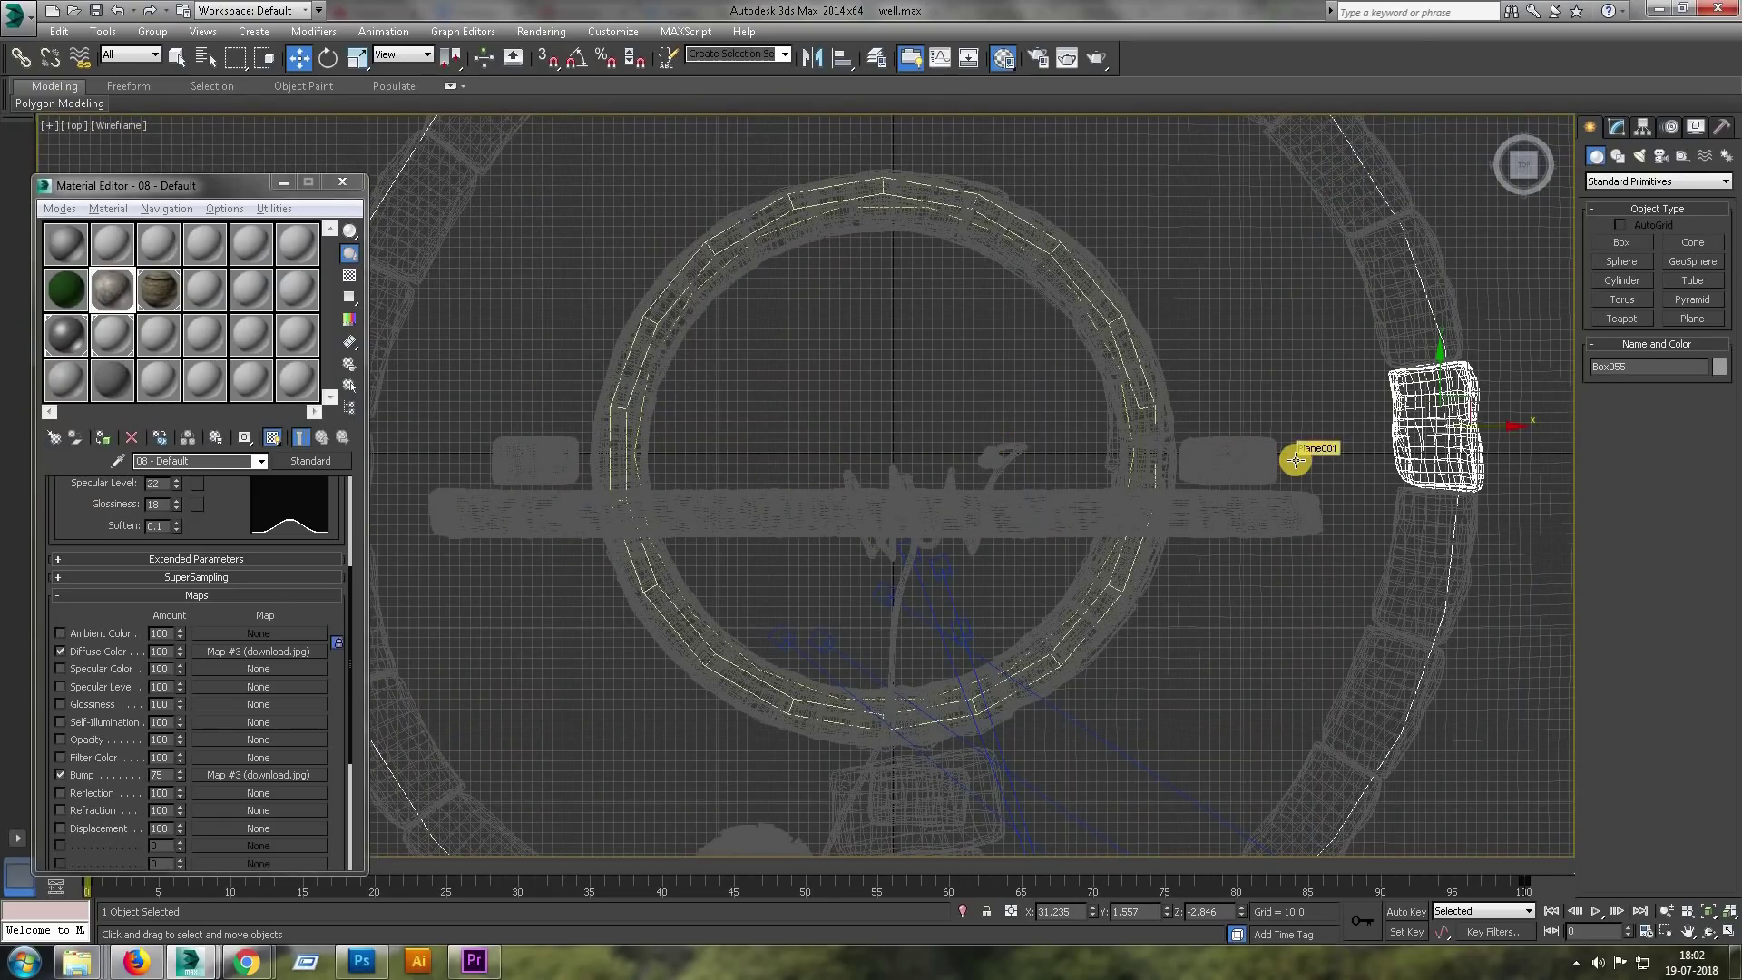
pyautogui.moveTo(1244, 401); pyautogui.dragTo(1231, 440, button='middle')
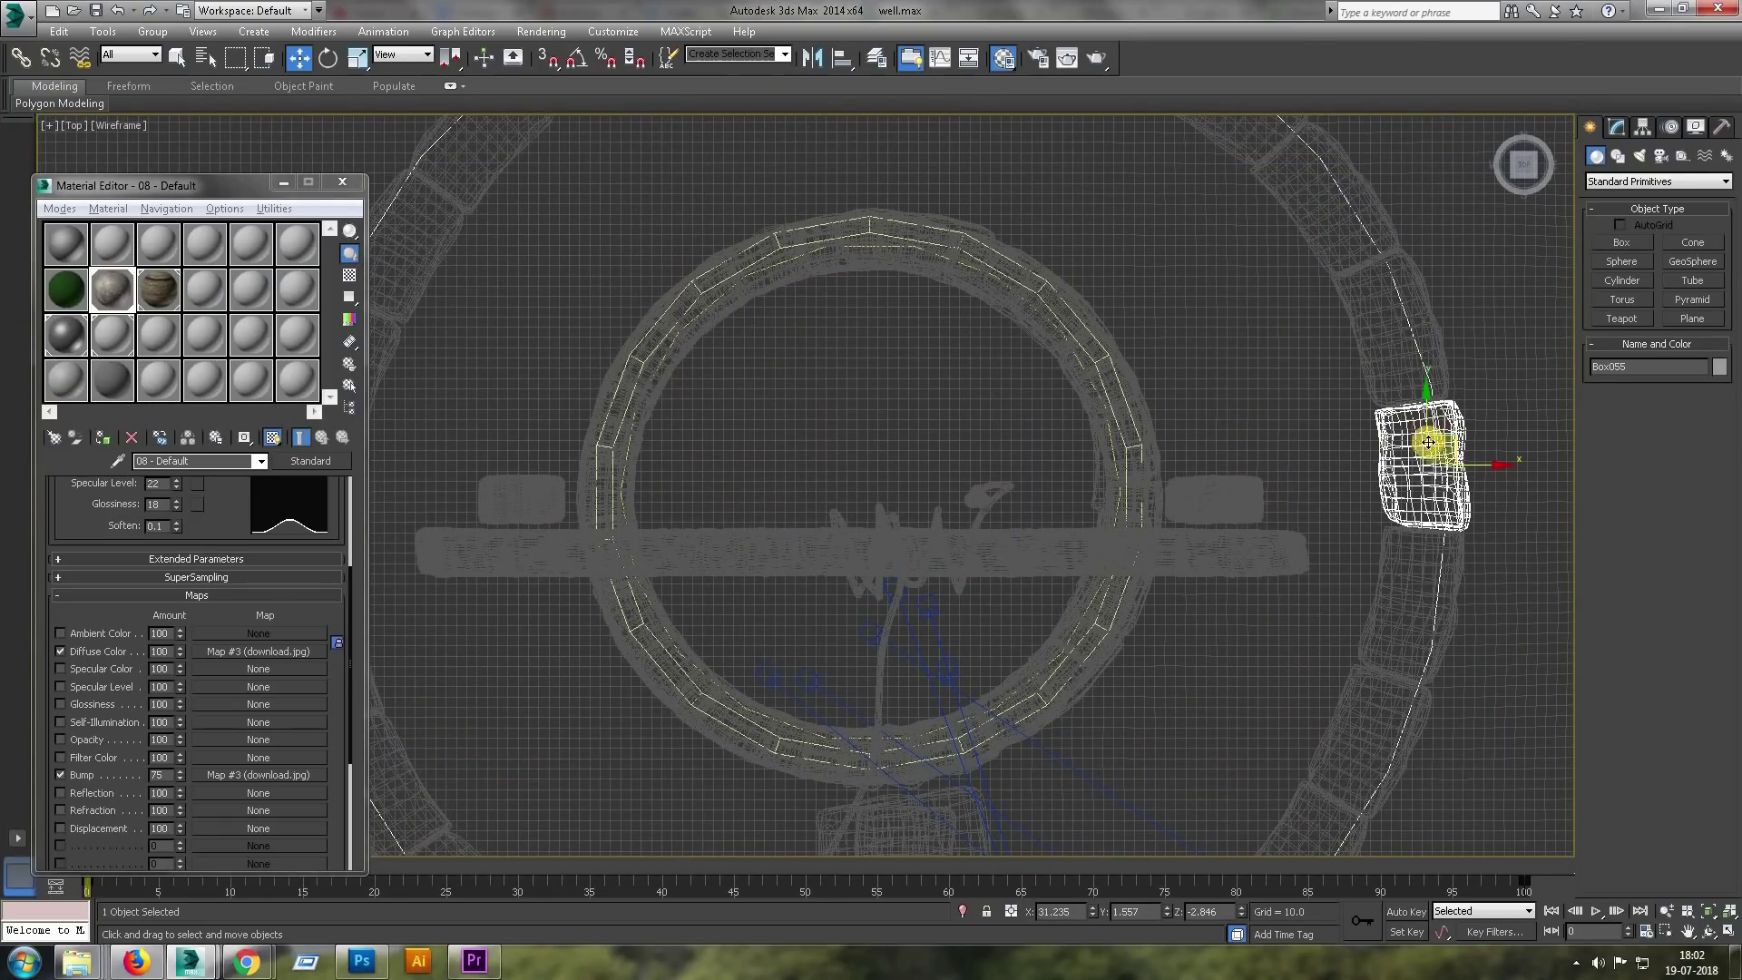
pyautogui.click(1392, 414)
pyautogui.keyDown('ctrl'); pyautogui.click(1347, 295); pyautogui.keyUp('ctrl')
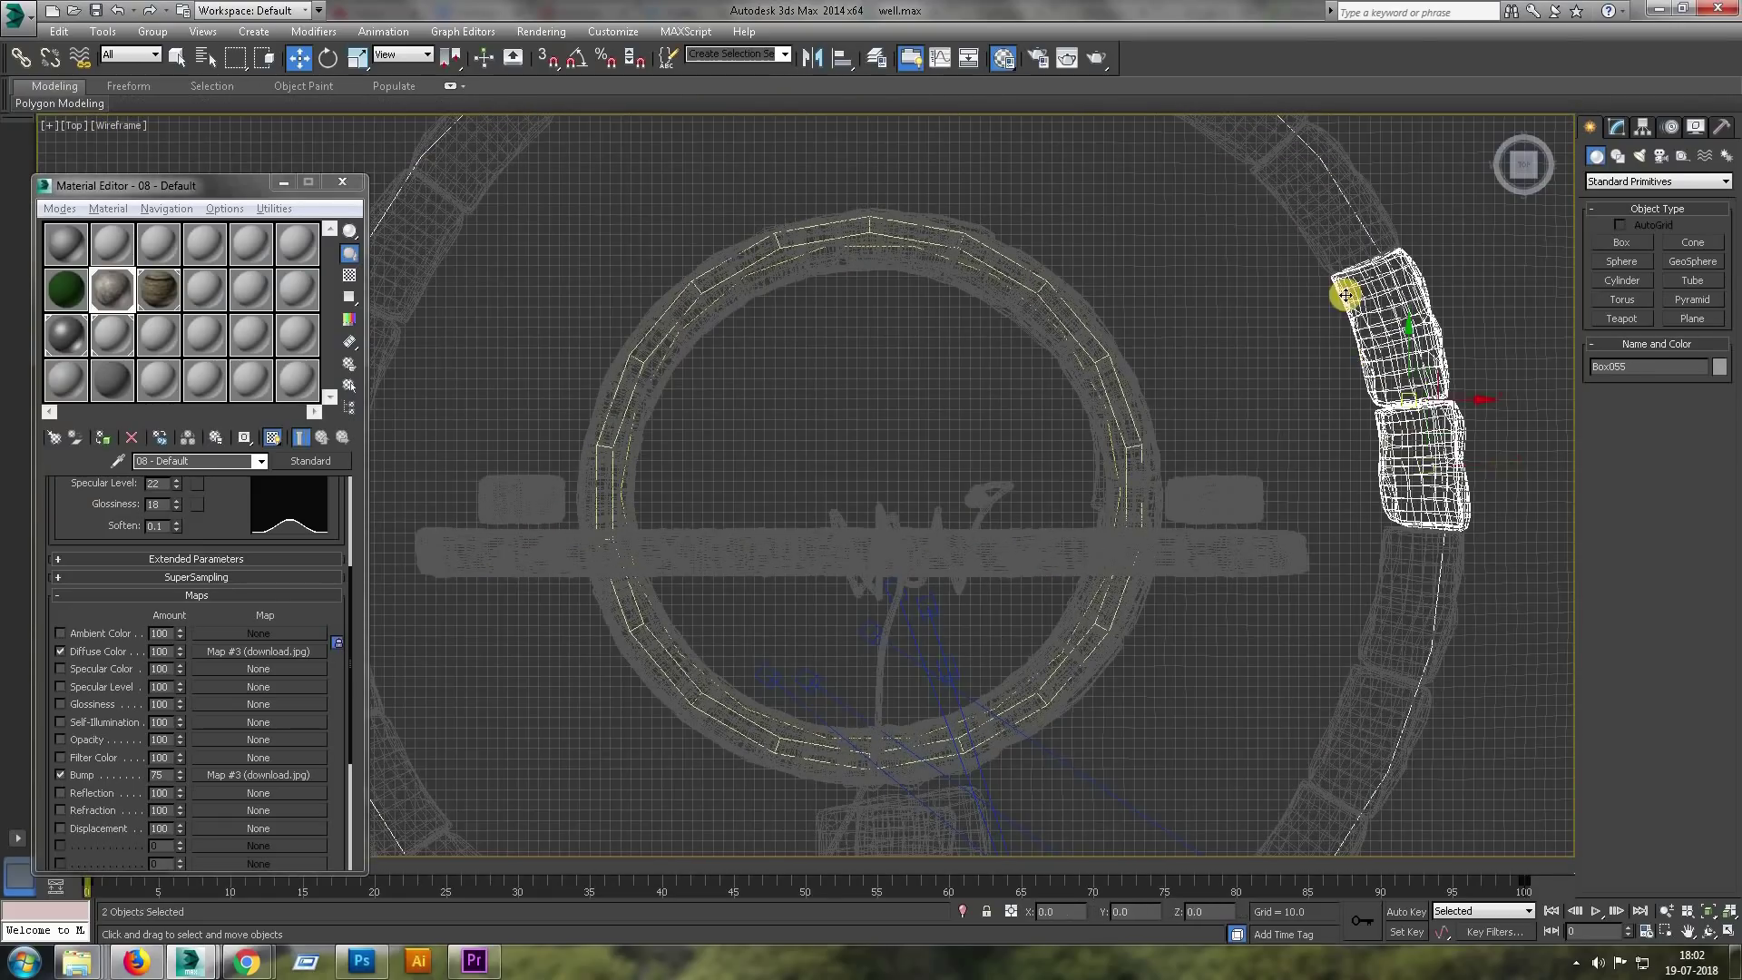
pyautogui.keyDown('ctrl'); pyautogui.click(1315, 223); pyautogui.keyUp('ctrl')
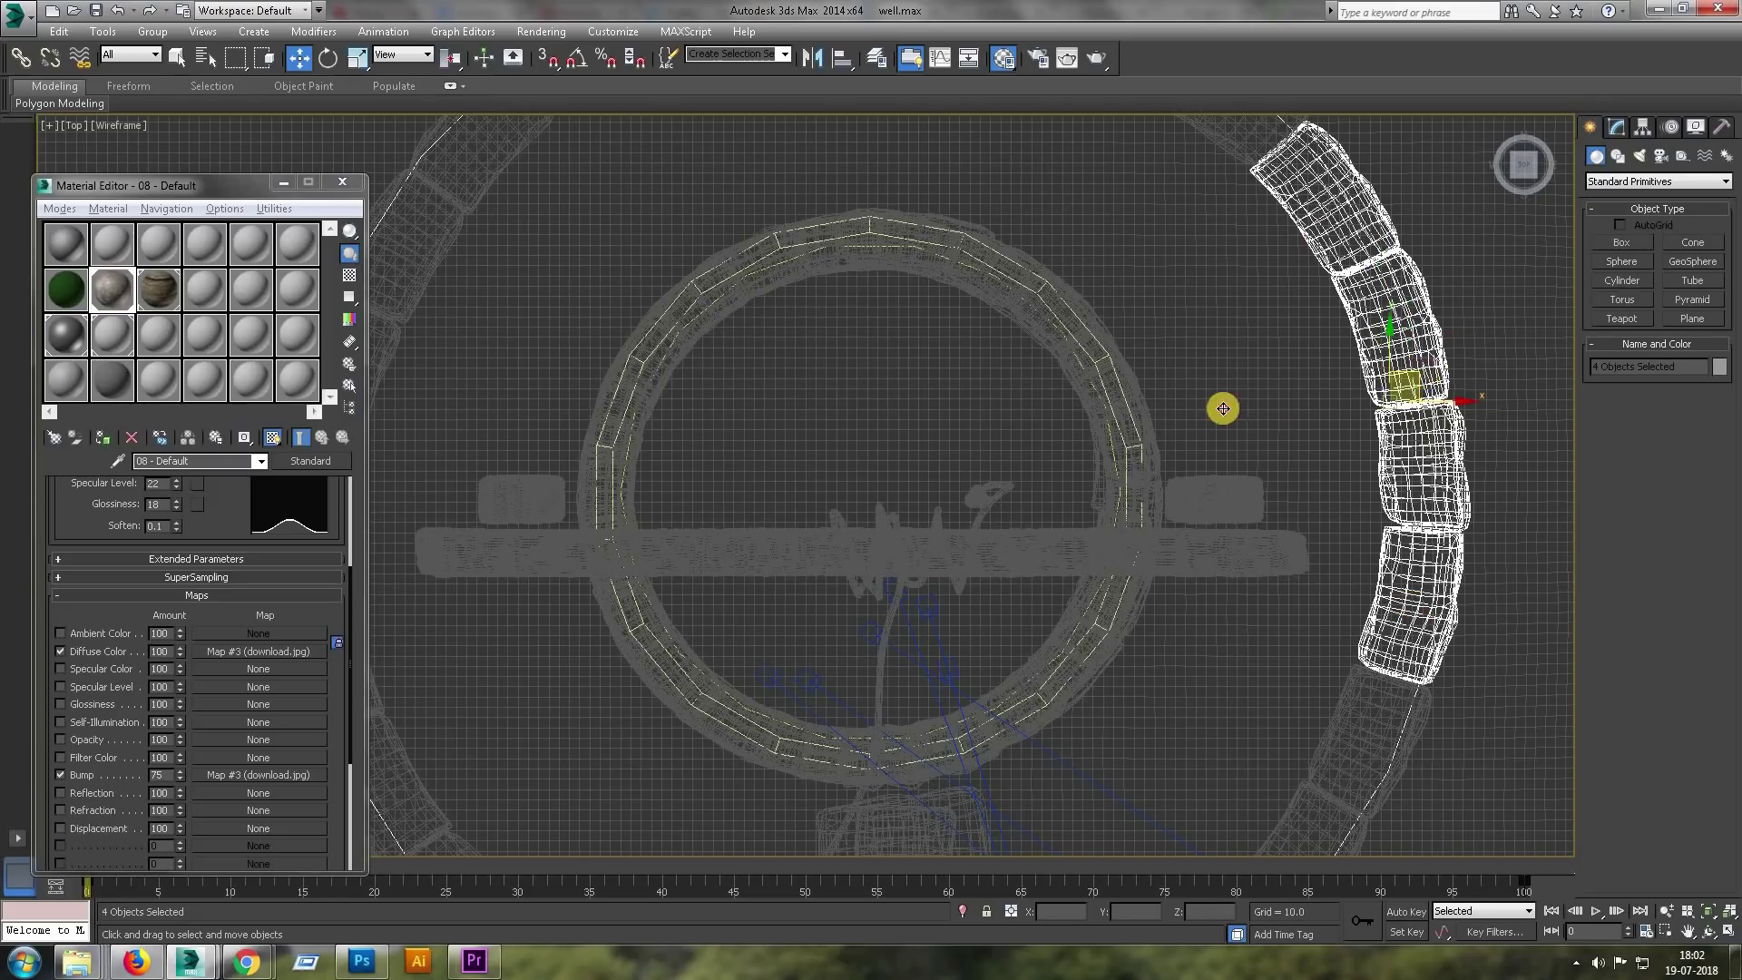
# Clone the four stones toward the well and raise the copies onto the wall top.
pyautogui.moveTo(1223, 408); pyautogui.dragTo(1131, 436)
pyautogui.click(888, 576)
pyautogui.hotkey('alt', 'w')
pyautogui.hotkey('alt', 'w')
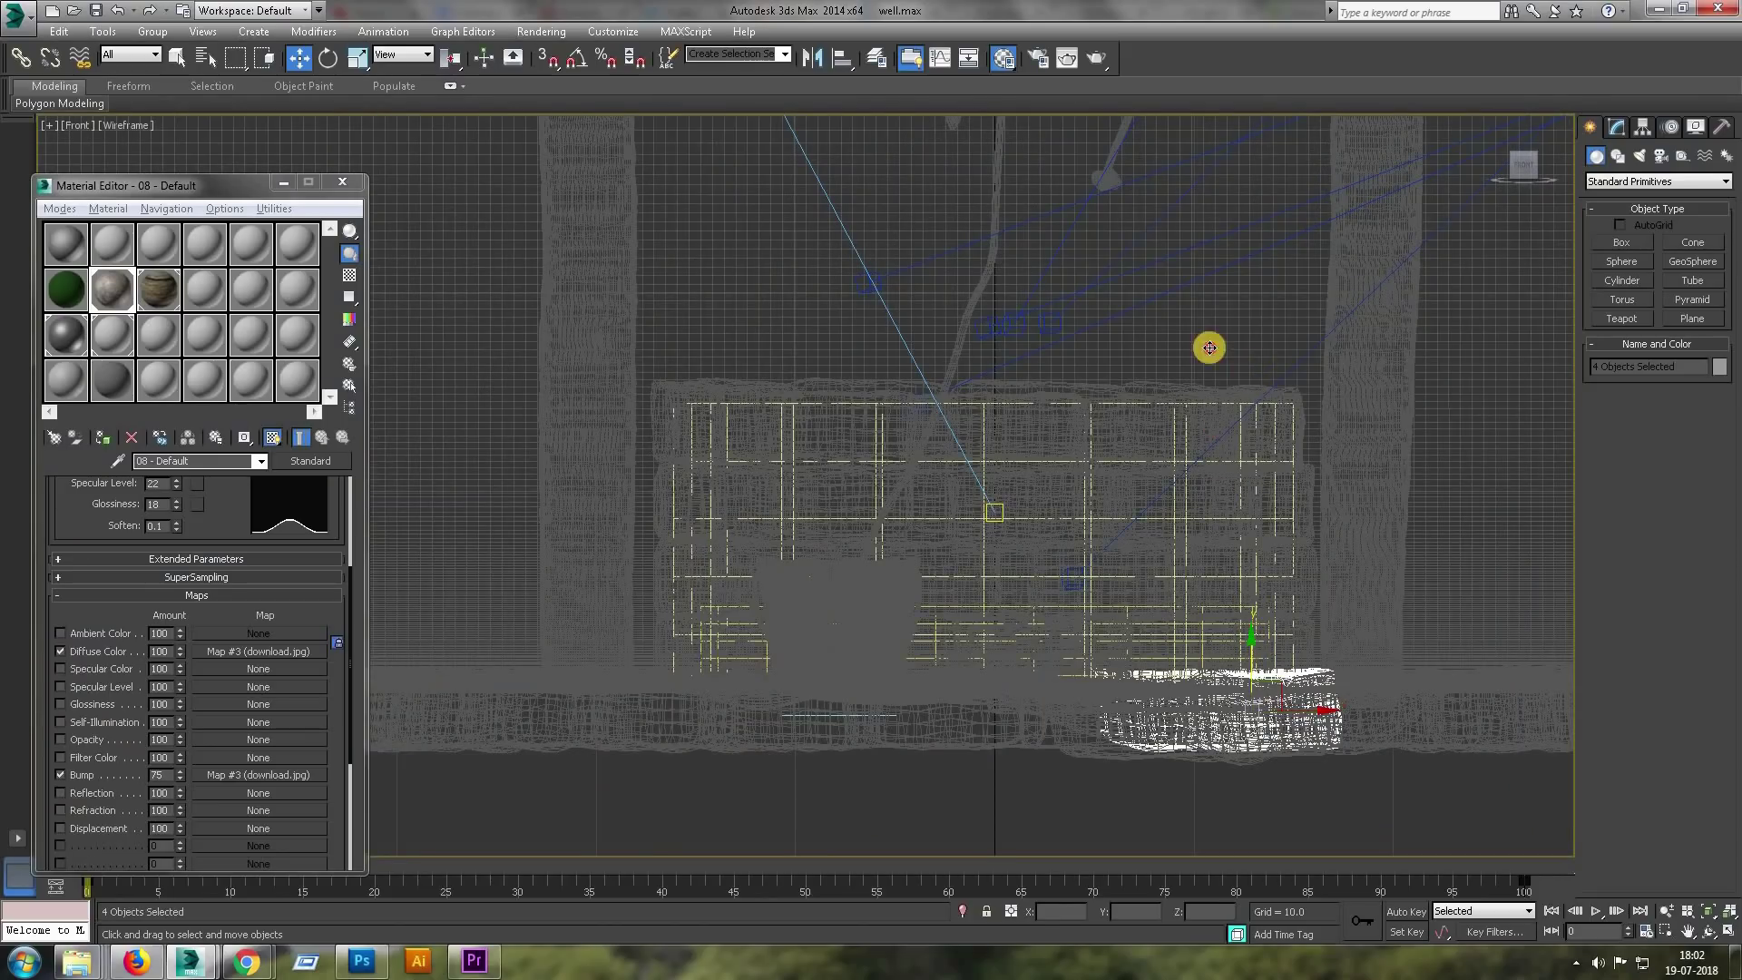
pyautogui.moveTo(1210, 348); pyautogui.dragTo(1201, 281)
pyautogui.hotkey('alt', 'w')
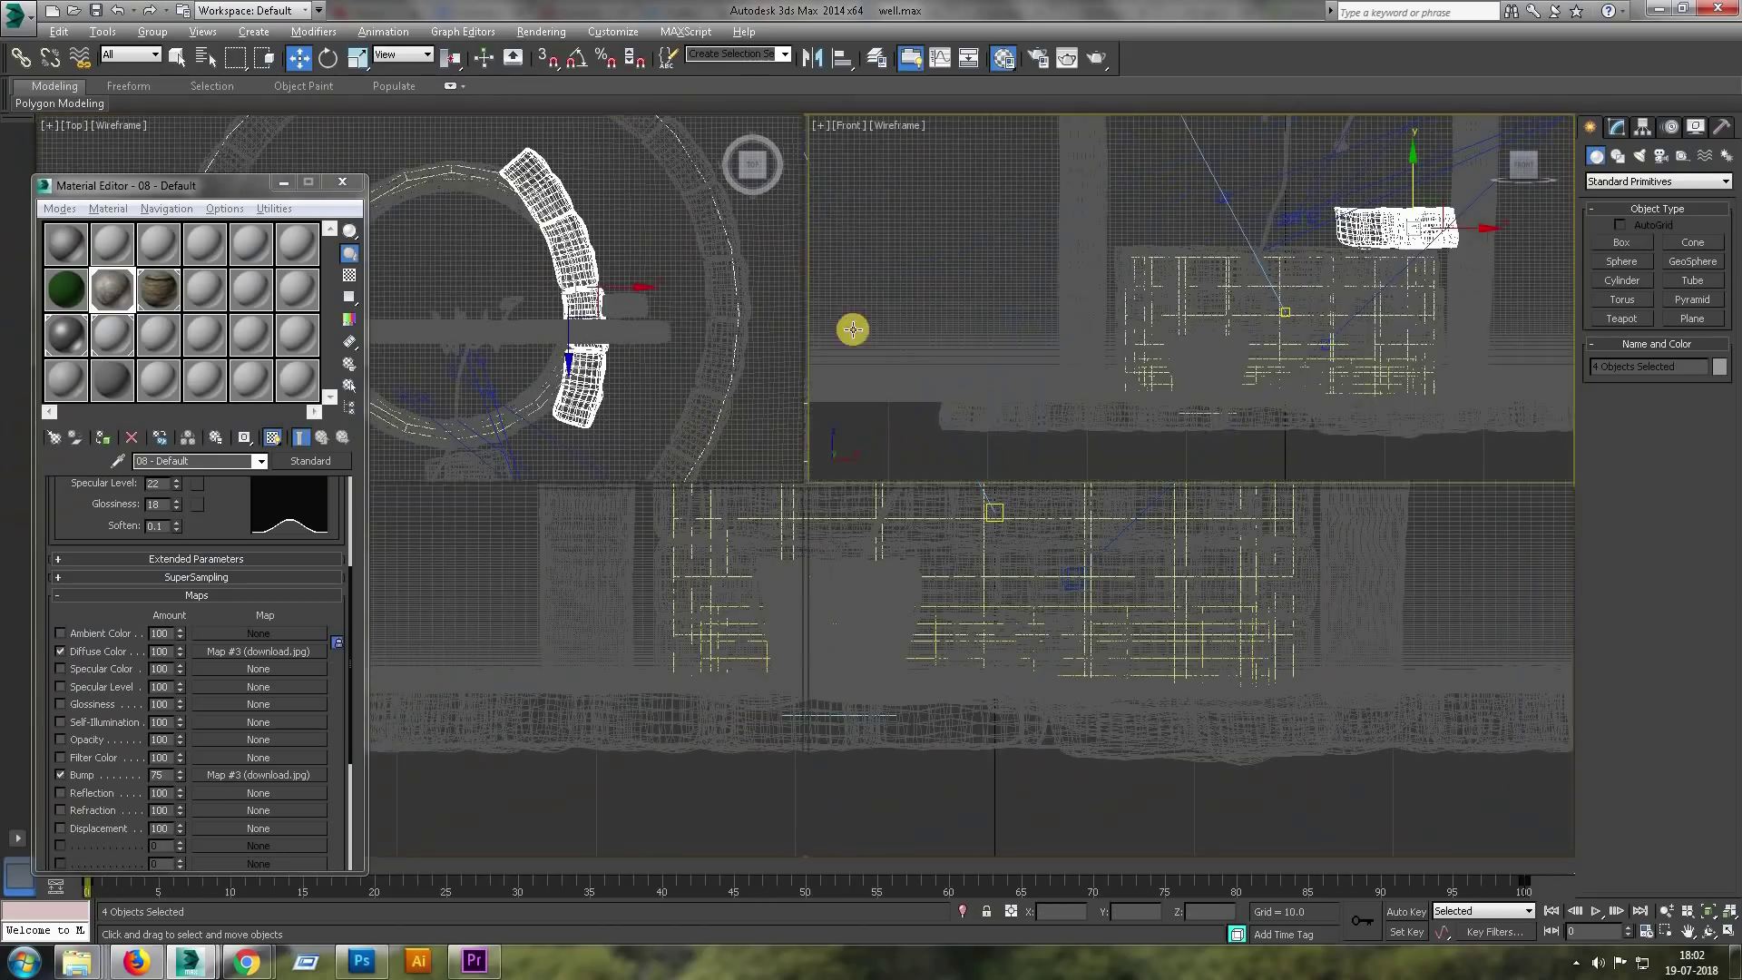
pyautogui.hotkey('alt', 'w')
pyautogui.press('t')
pyautogui.click(1643, 127)
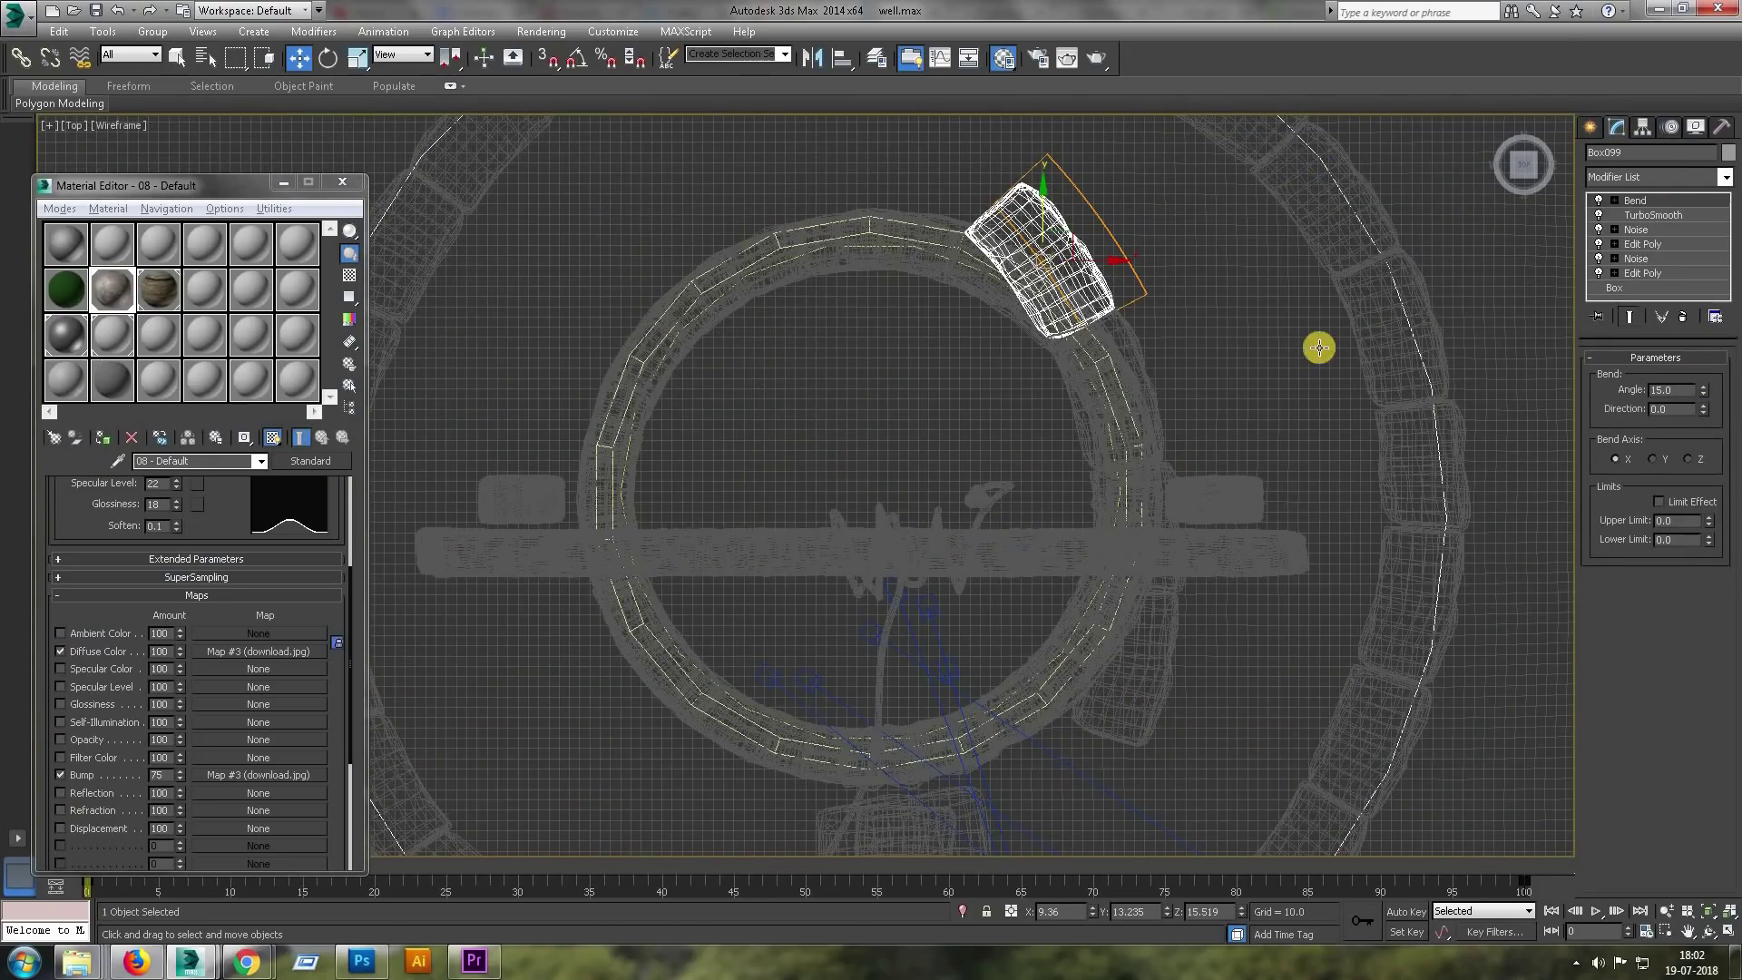
# Increase the stone's bend to 50° and rotate it to follow the ring.
pyautogui.moveTo(1706, 391); pyautogui.dragTo(1706, 363)
pyautogui.click(1590, 358)
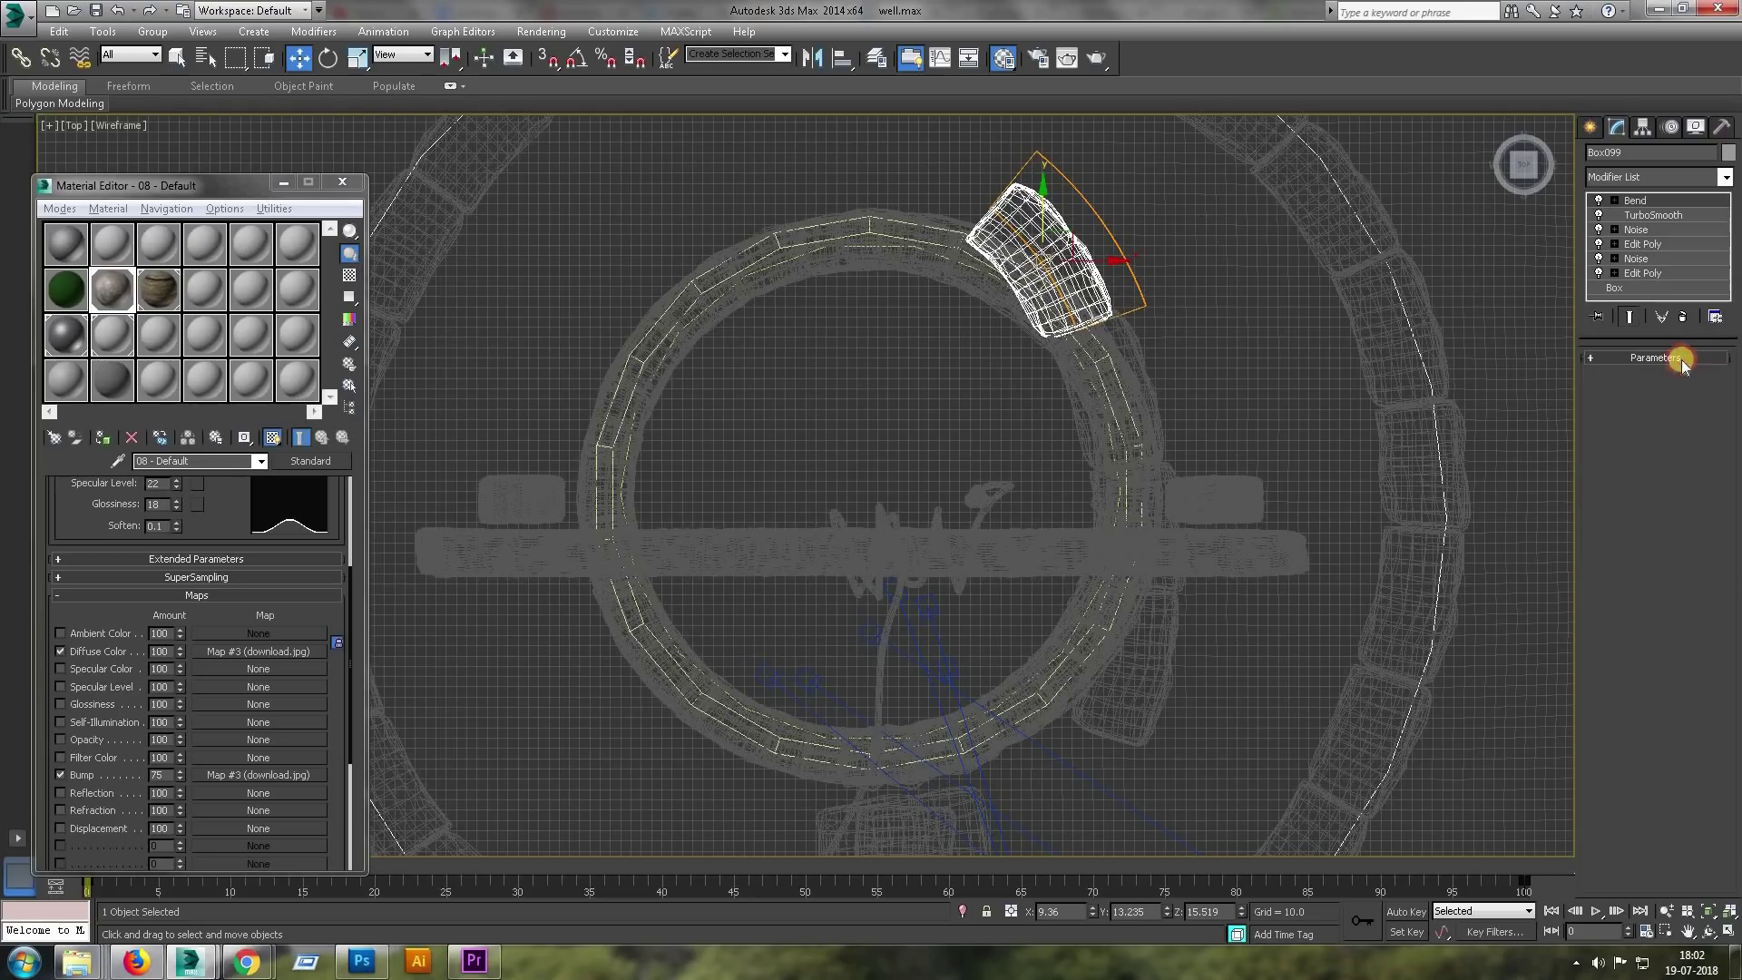
pyautogui.press('e')
pyautogui.press('w')
pyautogui.moveTo(1066, 206)
pyautogui.mouseDown()
pyautogui.moveTo(1080, 272)
pyautogui.moveTo(1030, 277)
pyautogui.mouseUp()
# Give the next stone on the ring's right side a 30° bend and rotate it along the curve.
pyautogui.click(1135, 363)
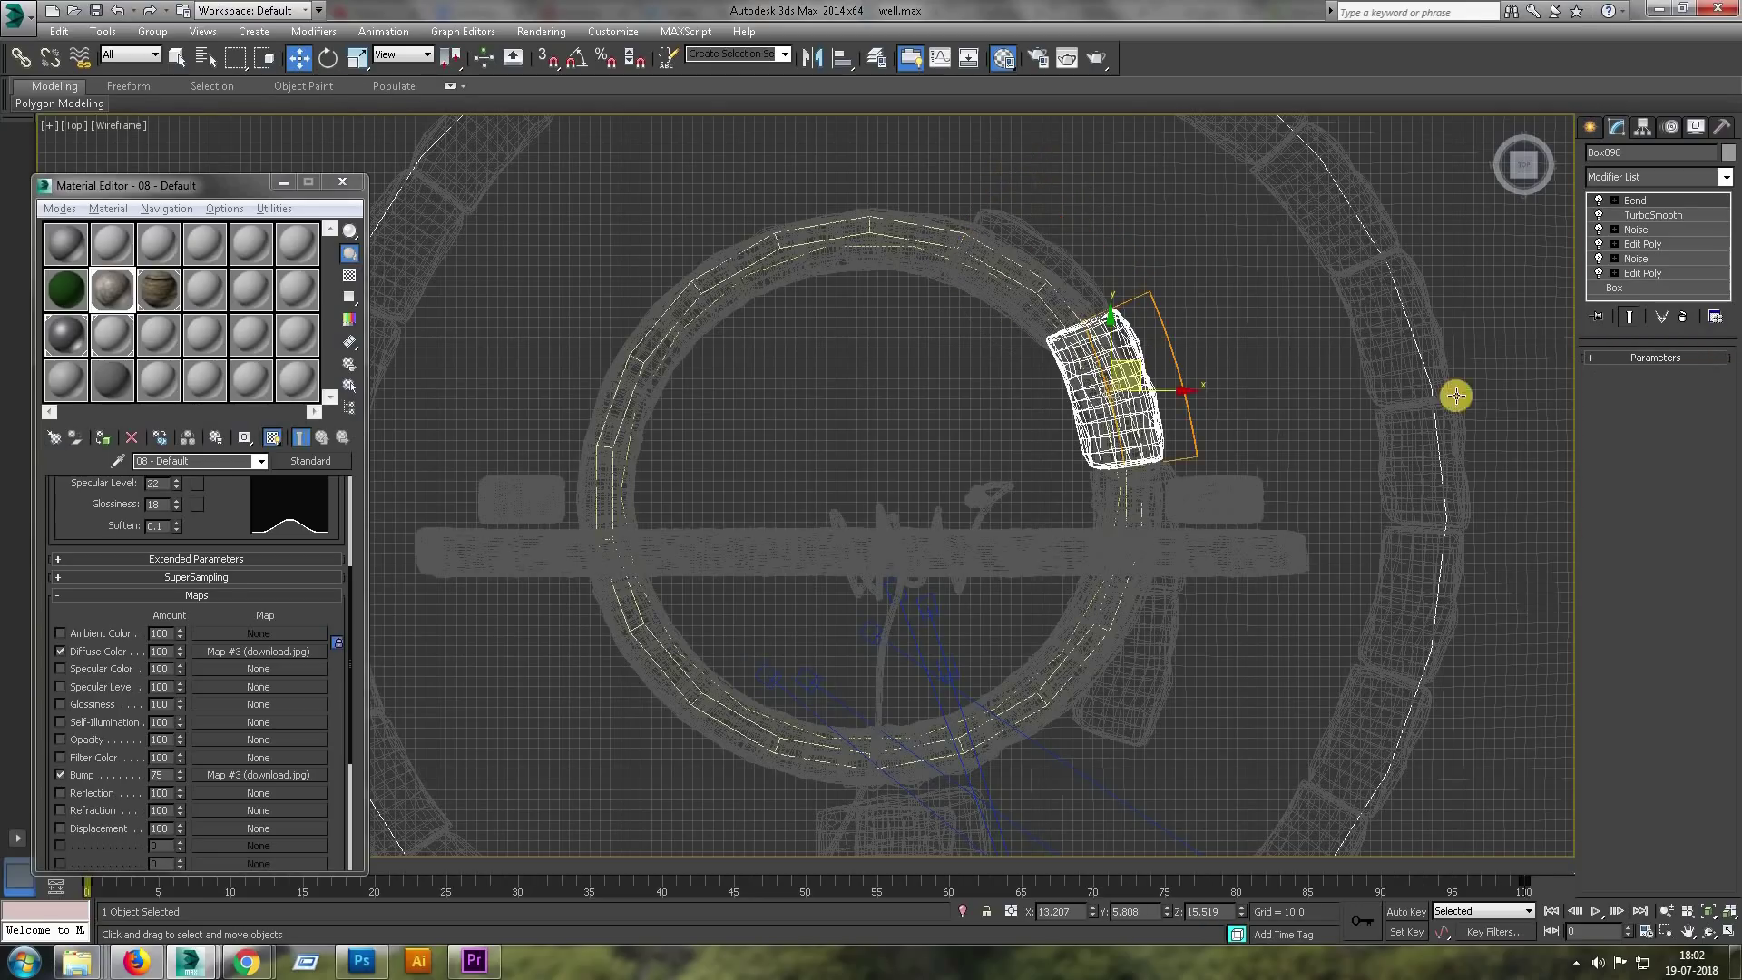
pyautogui.click(1058, 265)
pyautogui.click(1663, 357)
pyautogui.click(1131, 336)
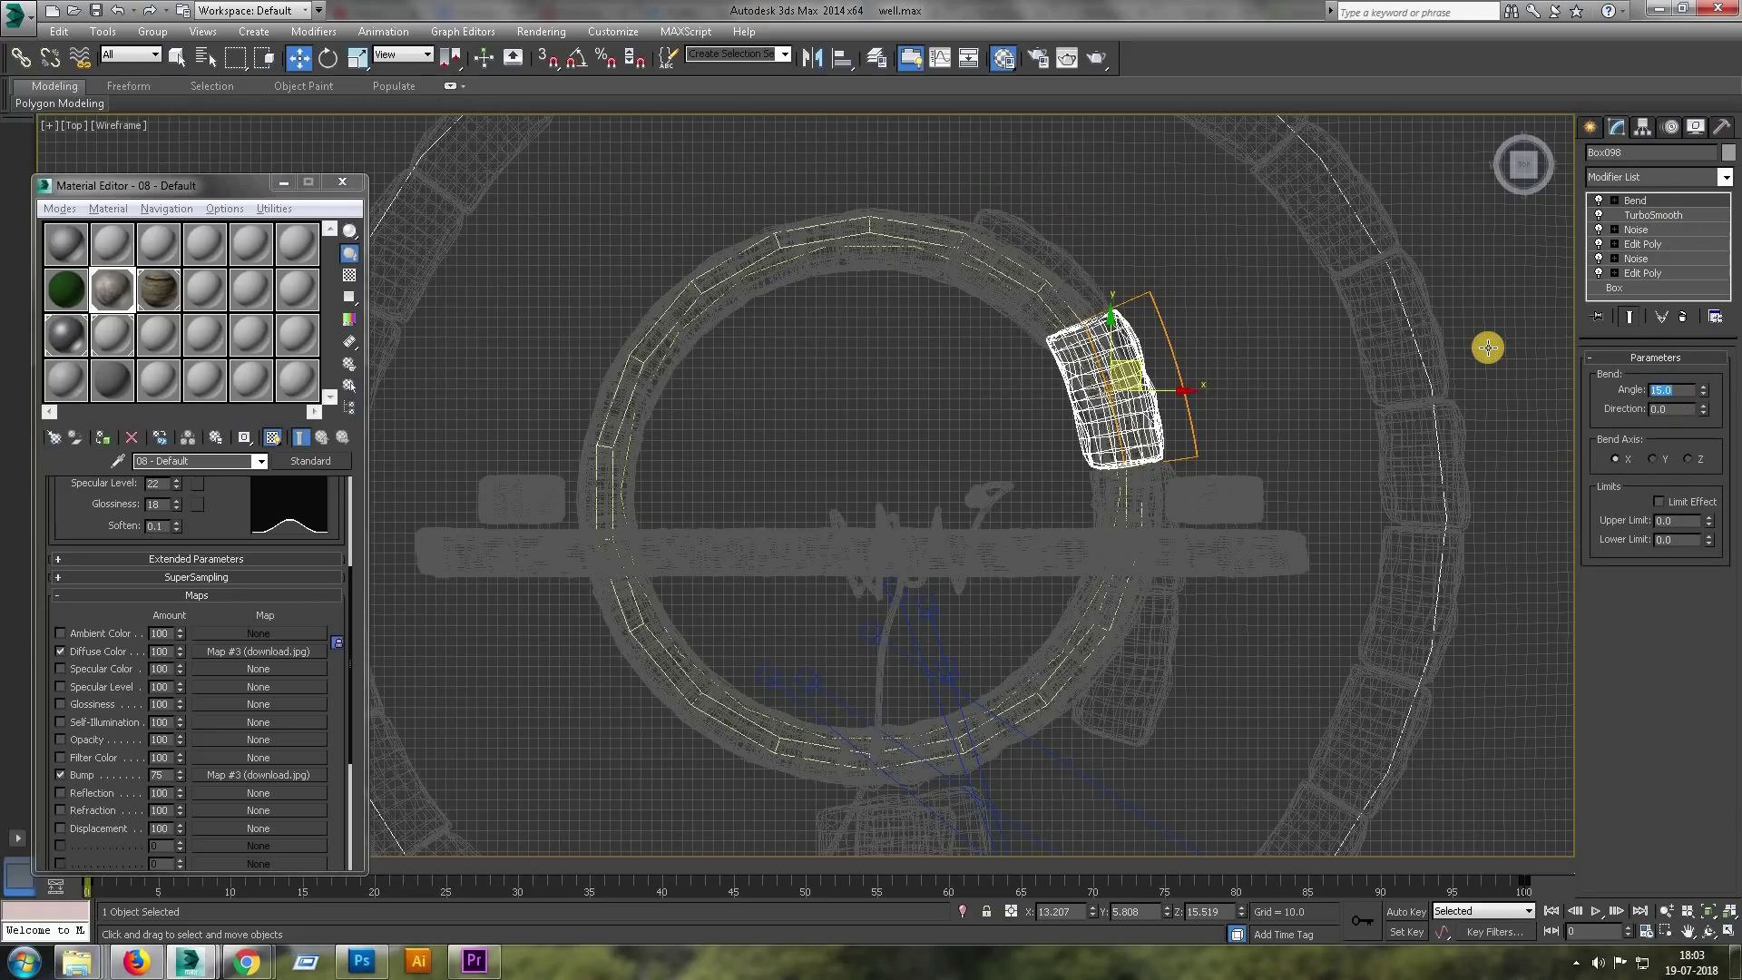
pyautogui.write('30')
pyautogui.press('Return')
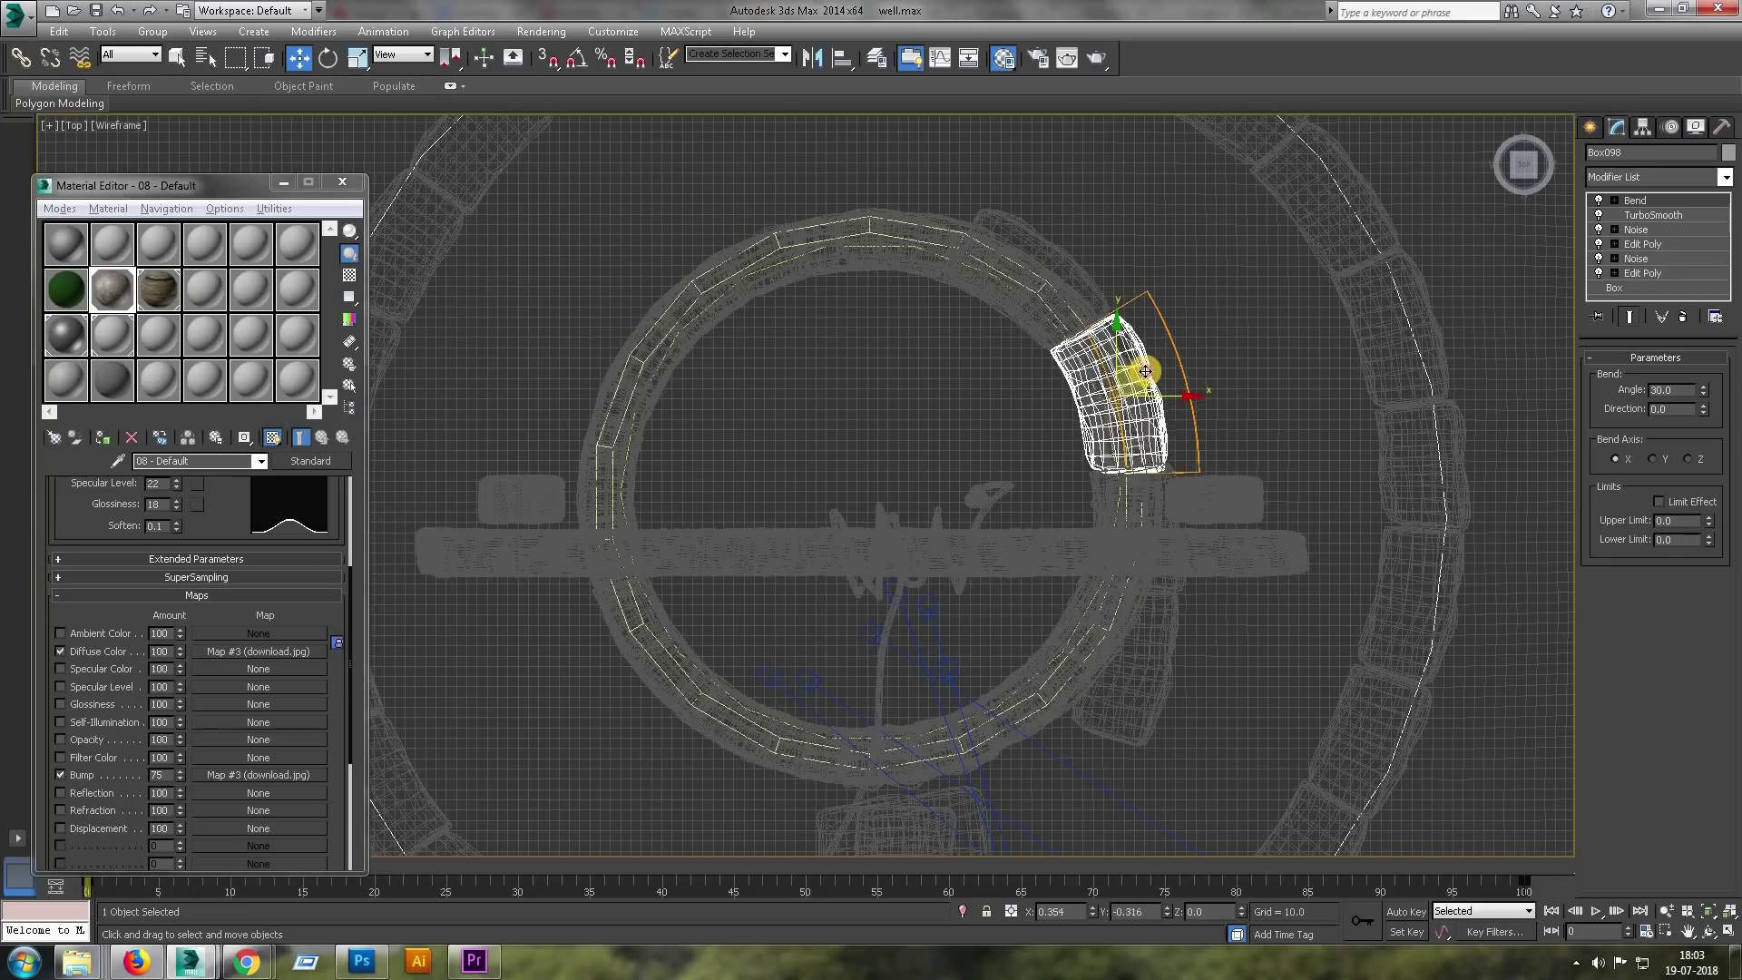
pyautogui.click(1166, 510)
pyautogui.write('30')
pyautogui.press('Return')
pyautogui.press('e')
pyautogui.moveTo(1189, 496); pyautogui.dragTo(1198, 526)
# Zoom to the lower-right paving block and rotate it to follow the ring's curve.
pyautogui.press('w')
pyautogui.click(1198, 681)
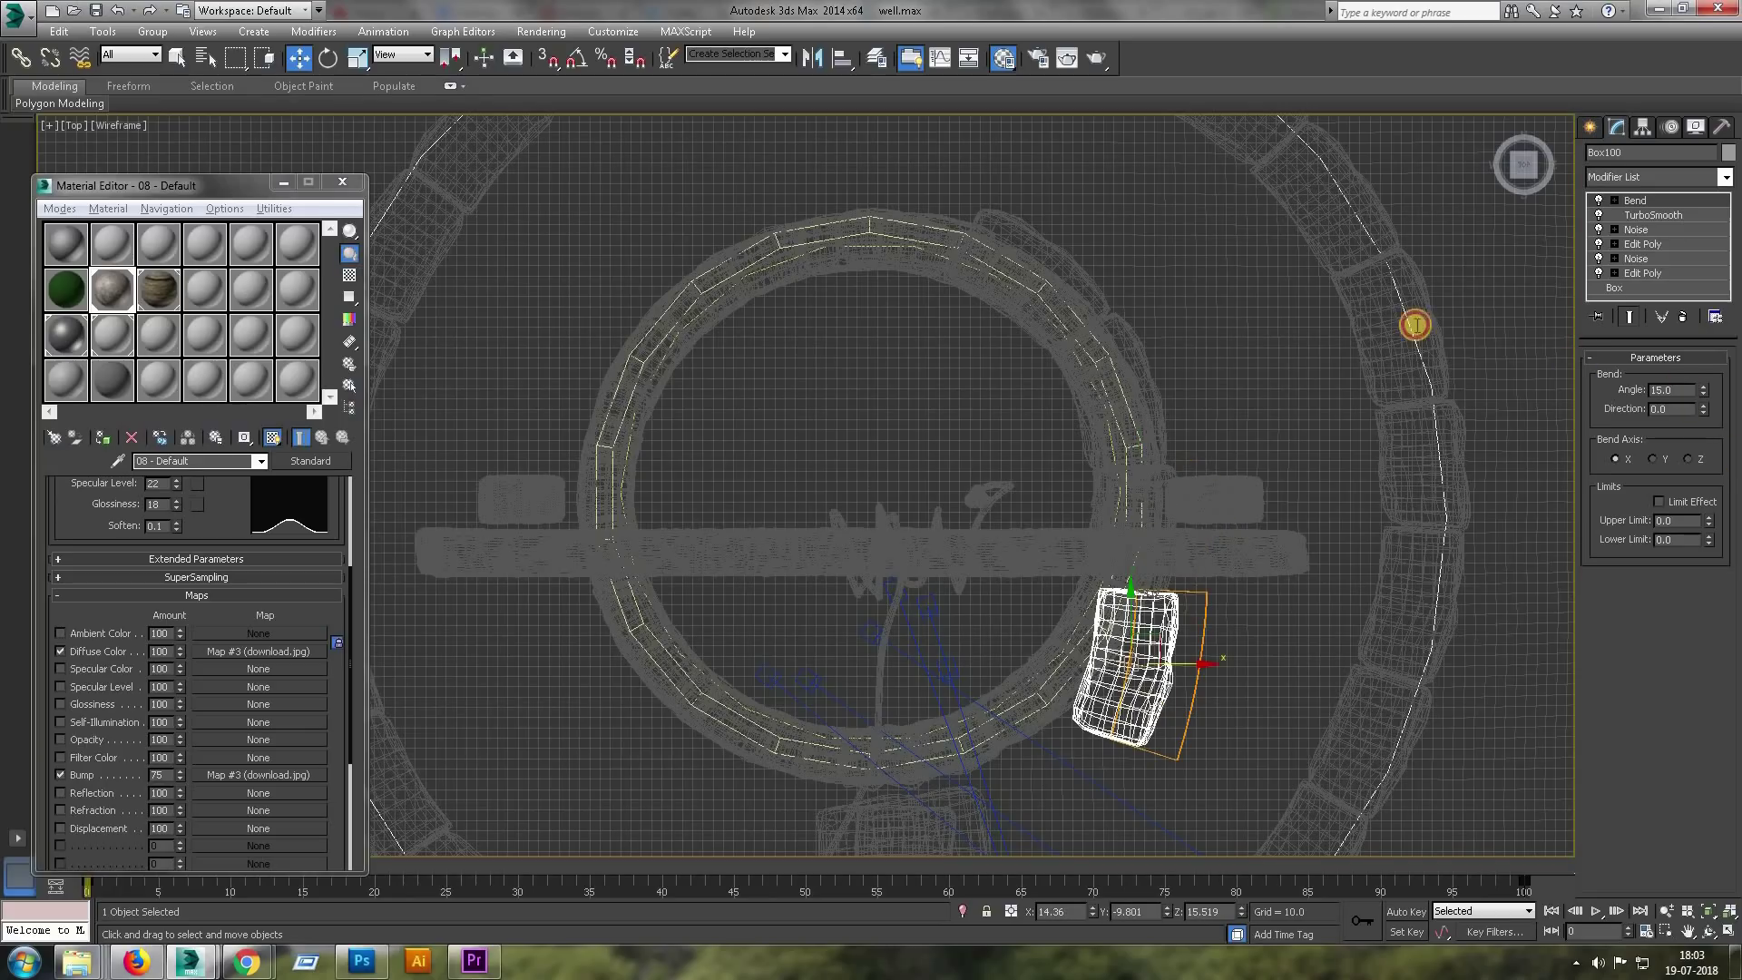
pyautogui.press('Return')
pyautogui.scroll(4, 1135, 667)
pyautogui.press('e')
pyautogui.moveTo(1209, 626)
pyautogui.mouseDown()
pyautogui.moveTo(1225, 646)
pyautogui.moveTo(1155, 635)
pyautogui.moveTo(1004, 694)
pyautogui.moveTo(994, 596)
pyautogui.moveTo(1081, 590)
pyautogui.moveTo(1054, 585)
pyautogui.mouseUp()
pyautogui.press('w')
pyautogui.press('e')
pyautogui.press('w')
pyautogui.press('e')
pyautogui.press('w')
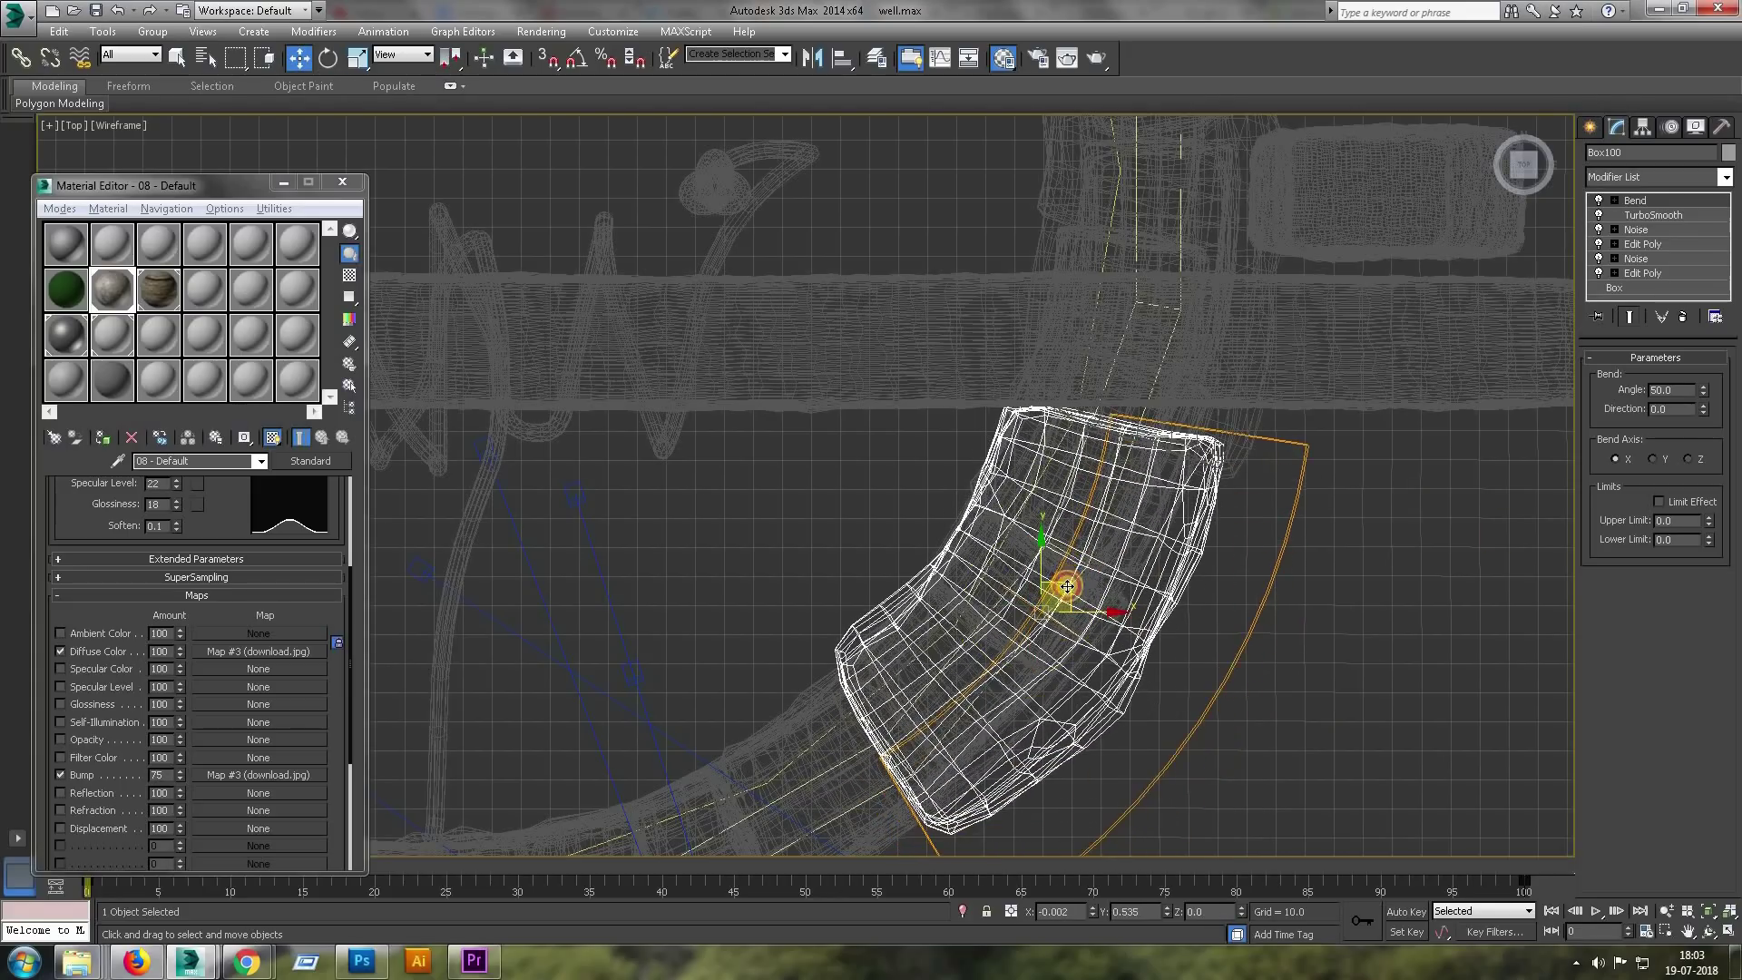
# Restore the block's 50° bend and add the upper ring block to the selection.
pyautogui.hotkey('ctrl', 'z')
pyautogui.hotkey('ctrl', 'y')
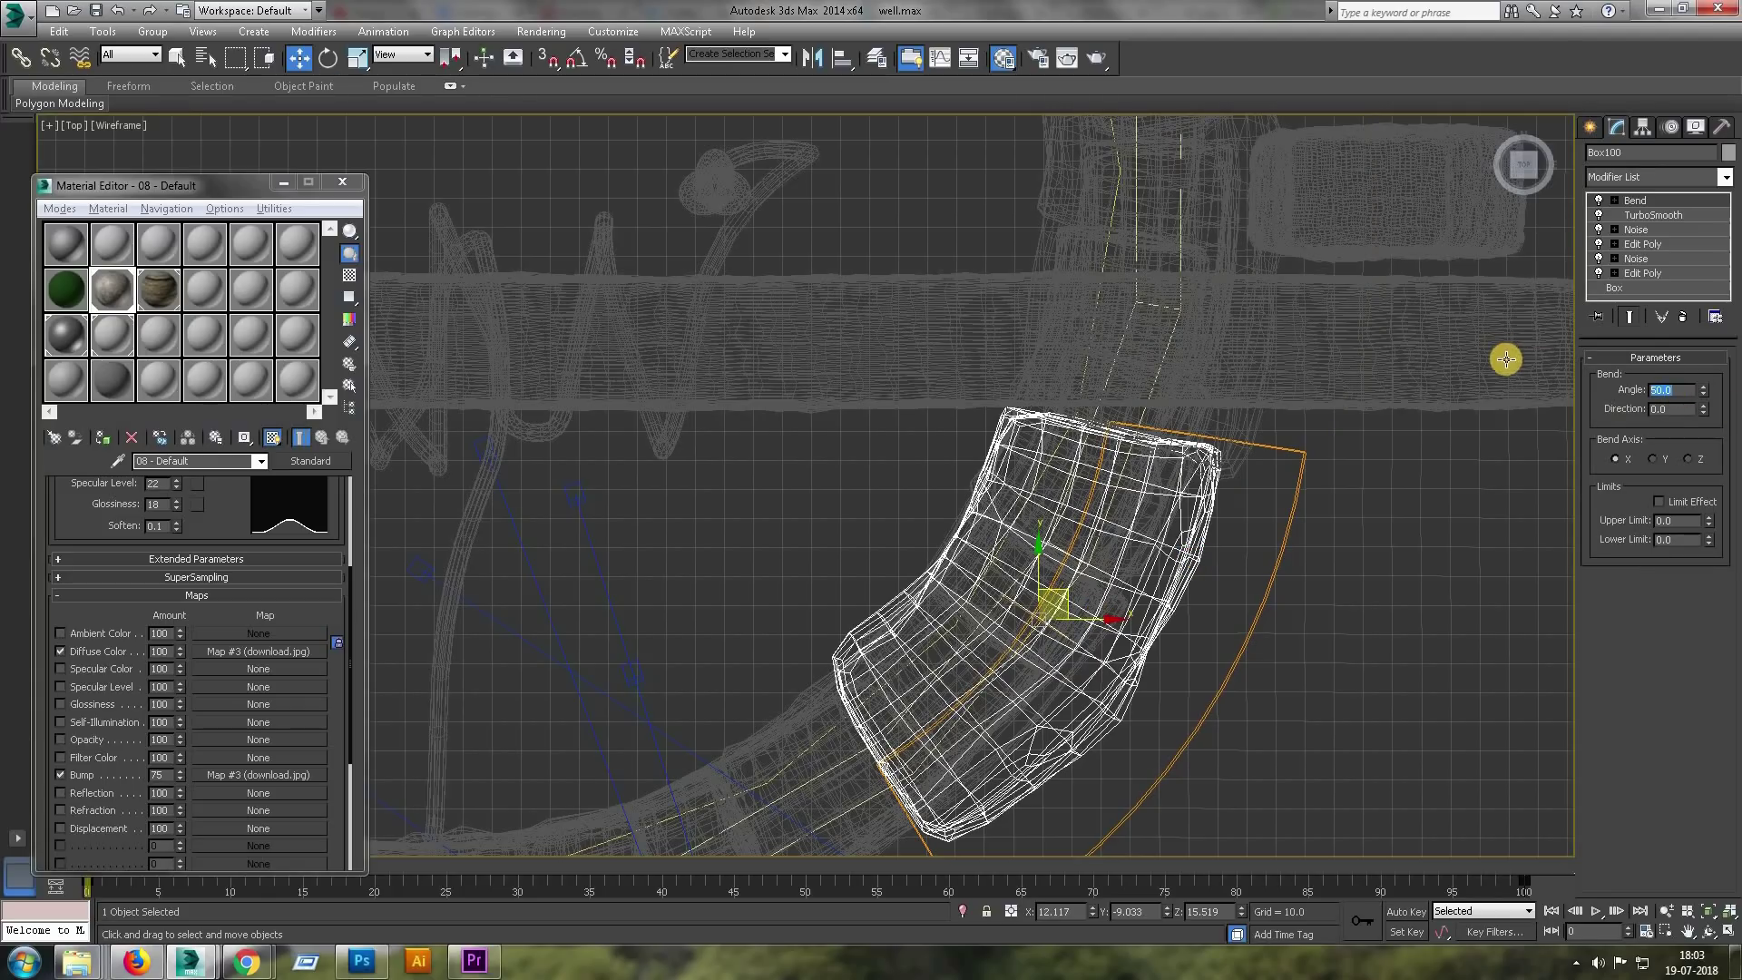
pyautogui.scroll(-3, 1051, 556)
pyautogui.scroll(-3, 1050, 556)
pyautogui.keyDown('ctrl'); pyautogui.click(1177, 386); pyautogui.keyUp('ctrl')
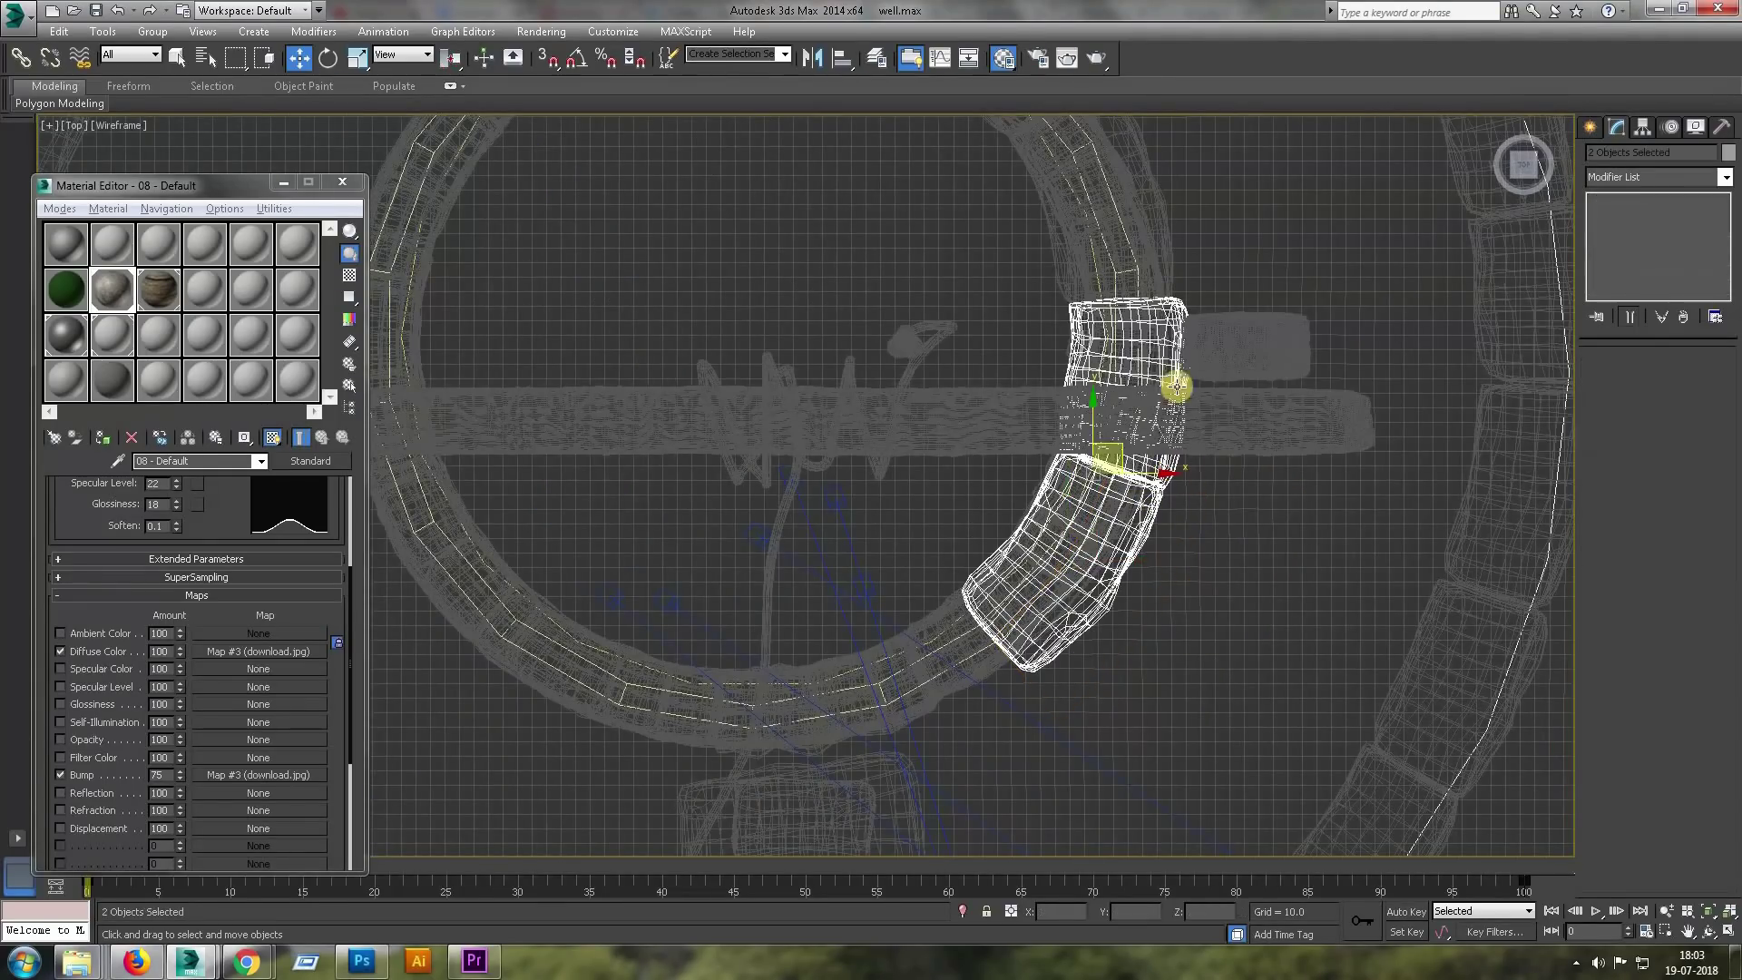
pyautogui.hotkey('ctrl', 'z')
pyautogui.hotkey('ctrl', 'z')
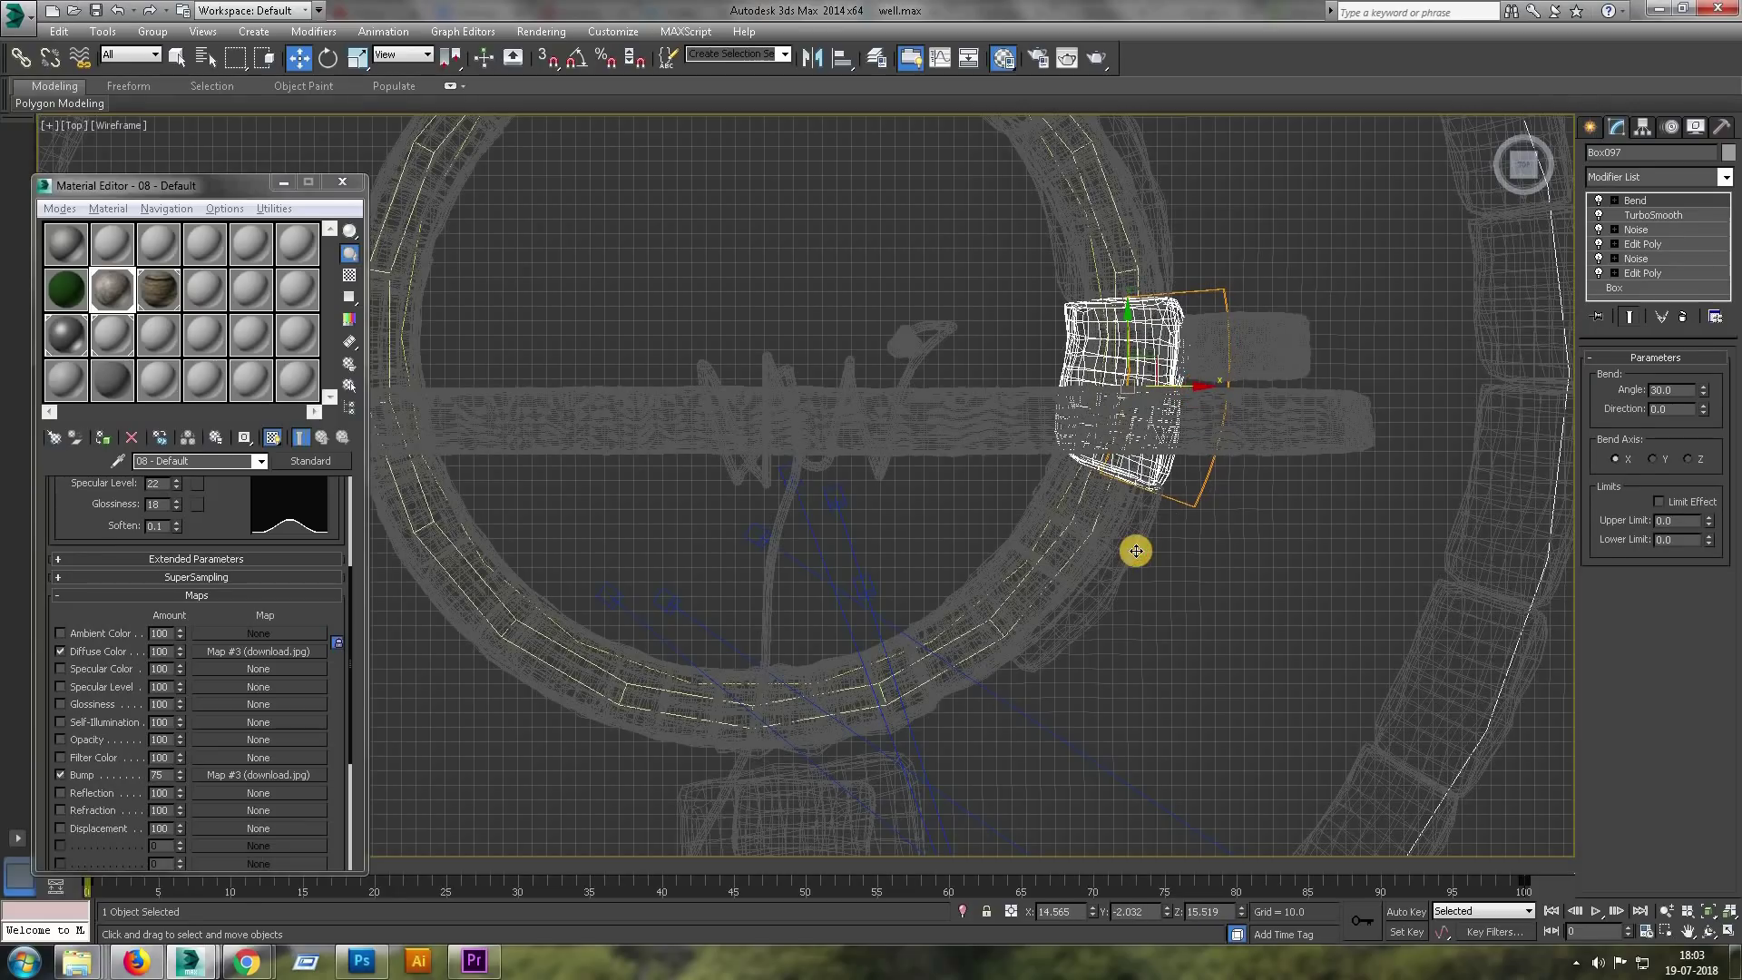
# Select four bent blocks forming an arc of the ring.
pyautogui.click(1137, 550)
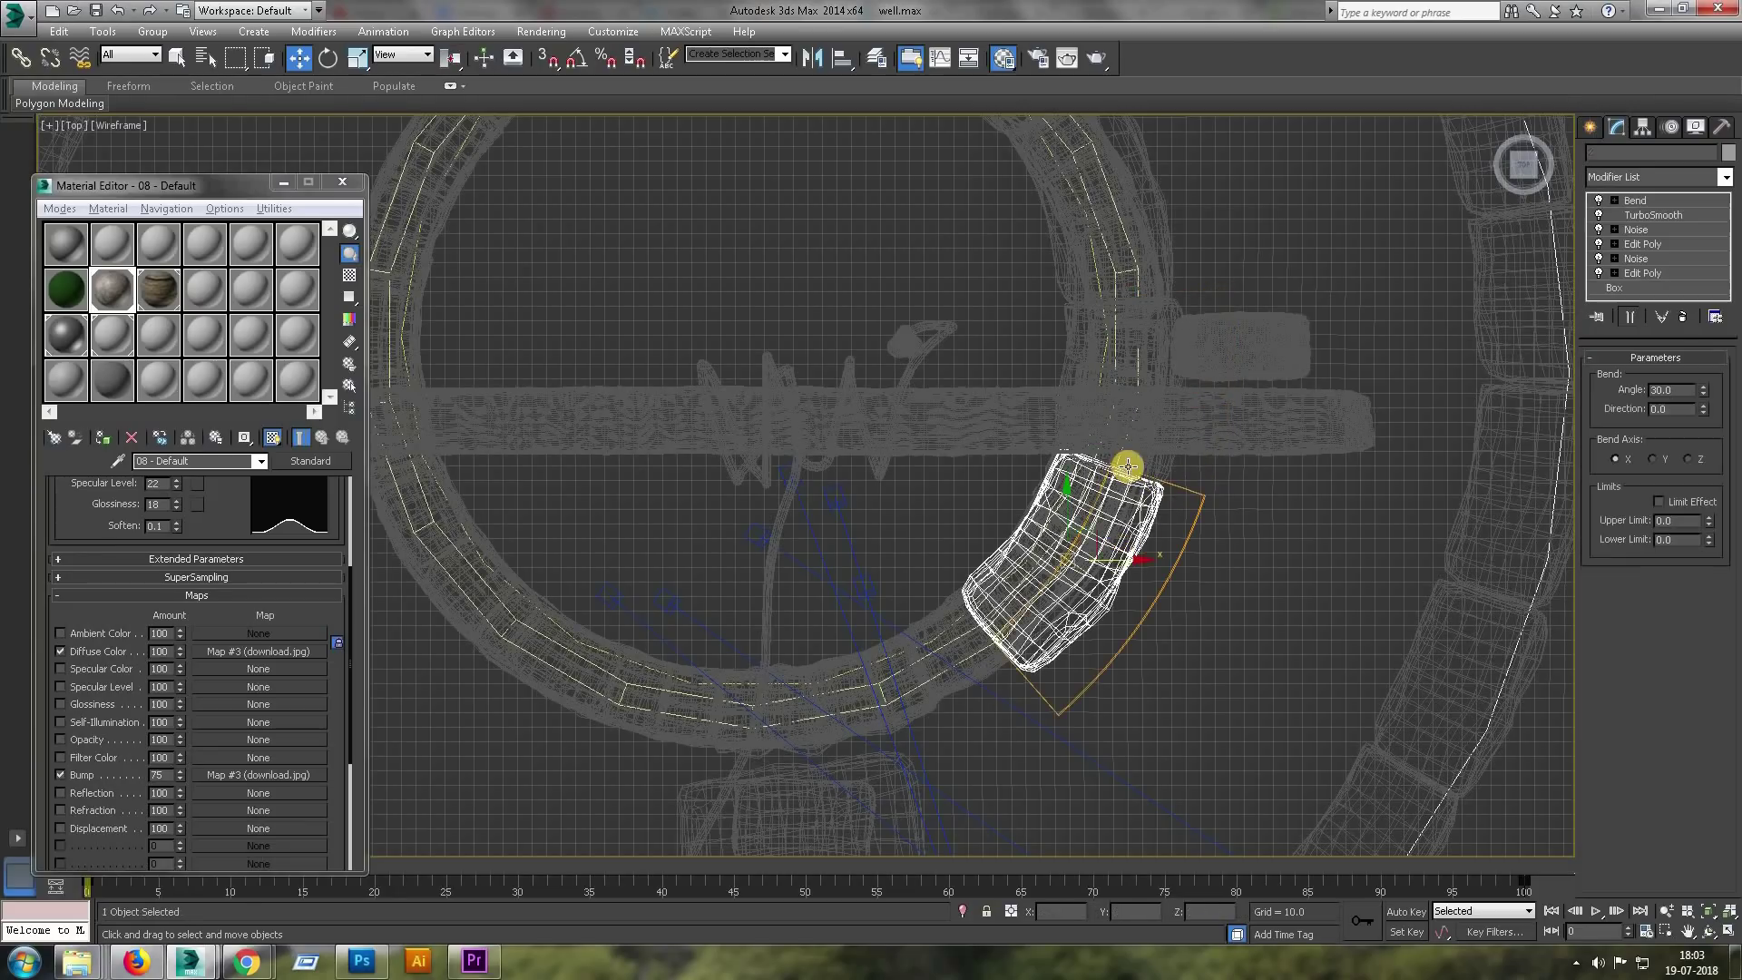
pyautogui.keyDown('ctrl'); pyautogui.click(1177, 267); pyautogui.keyUp('ctrl')
pyautogui.moveTo(1167, 222); pyautogui.dragTo(1060, 285, button='middle')
pyautogui.keyDown('ctrl'); pyautogui.click(1075, 222); pyautogui.keyUp('ctrl')
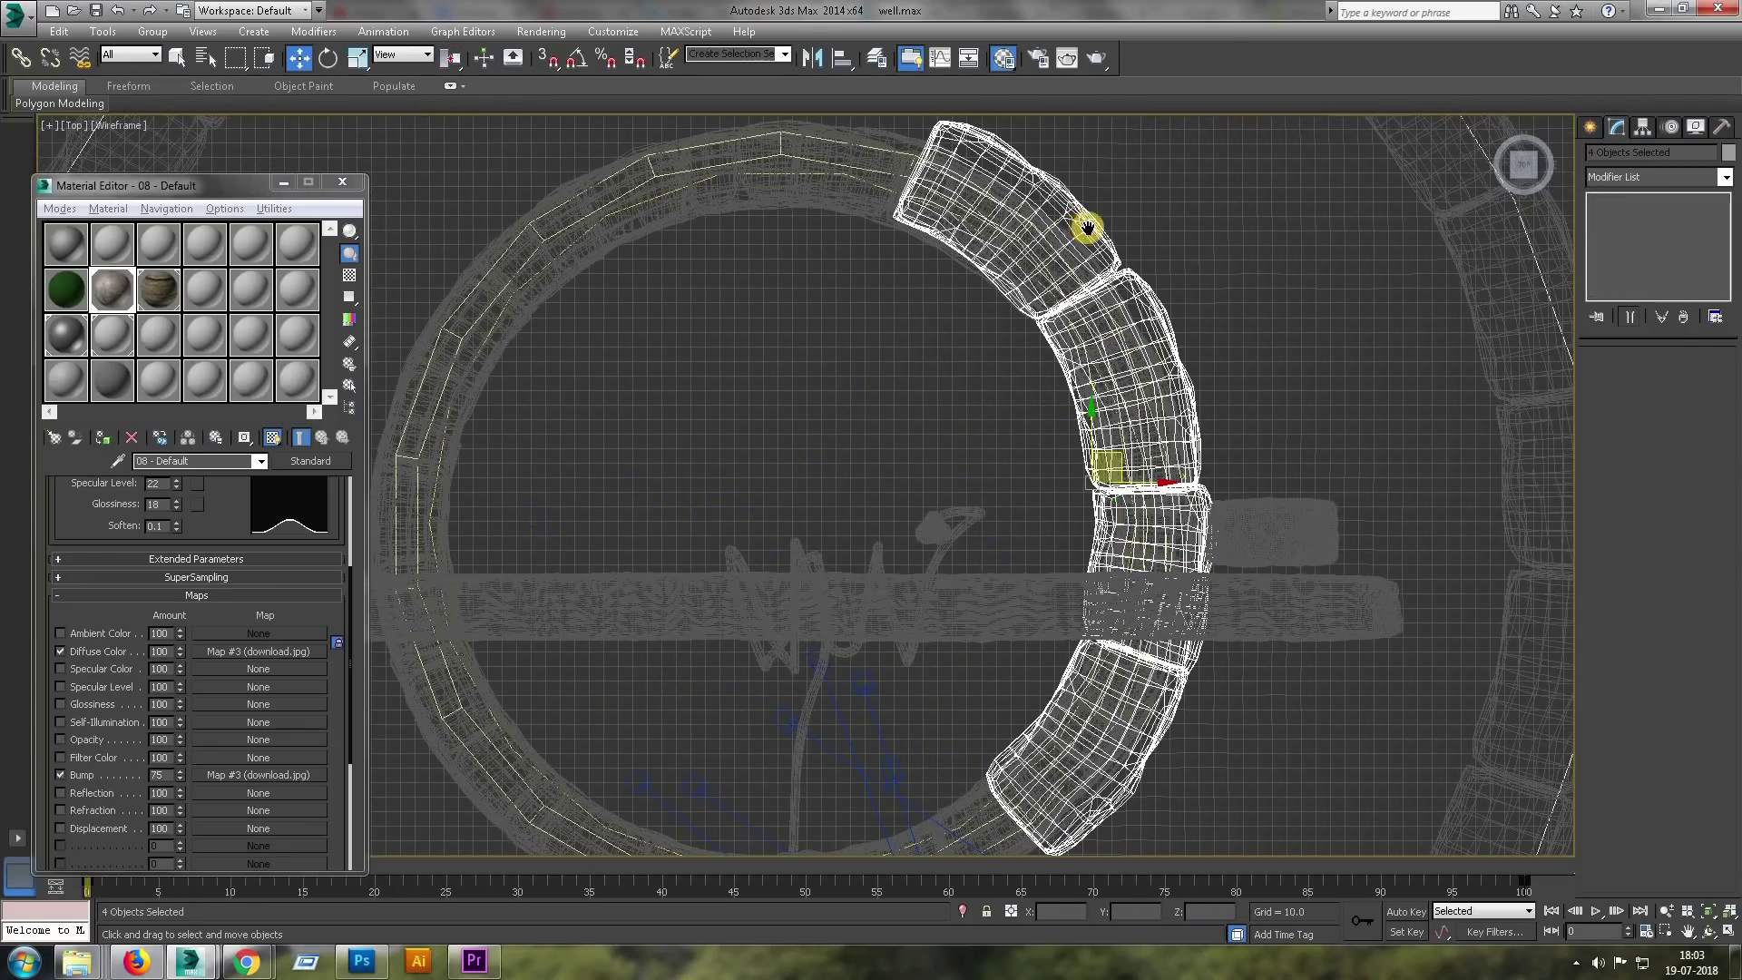
pyautogui.moveTo(1089, 221); pyautogui.dragTo(1106, 224, button='middle')
pyautogui.scroll(-2, 1178, 402)
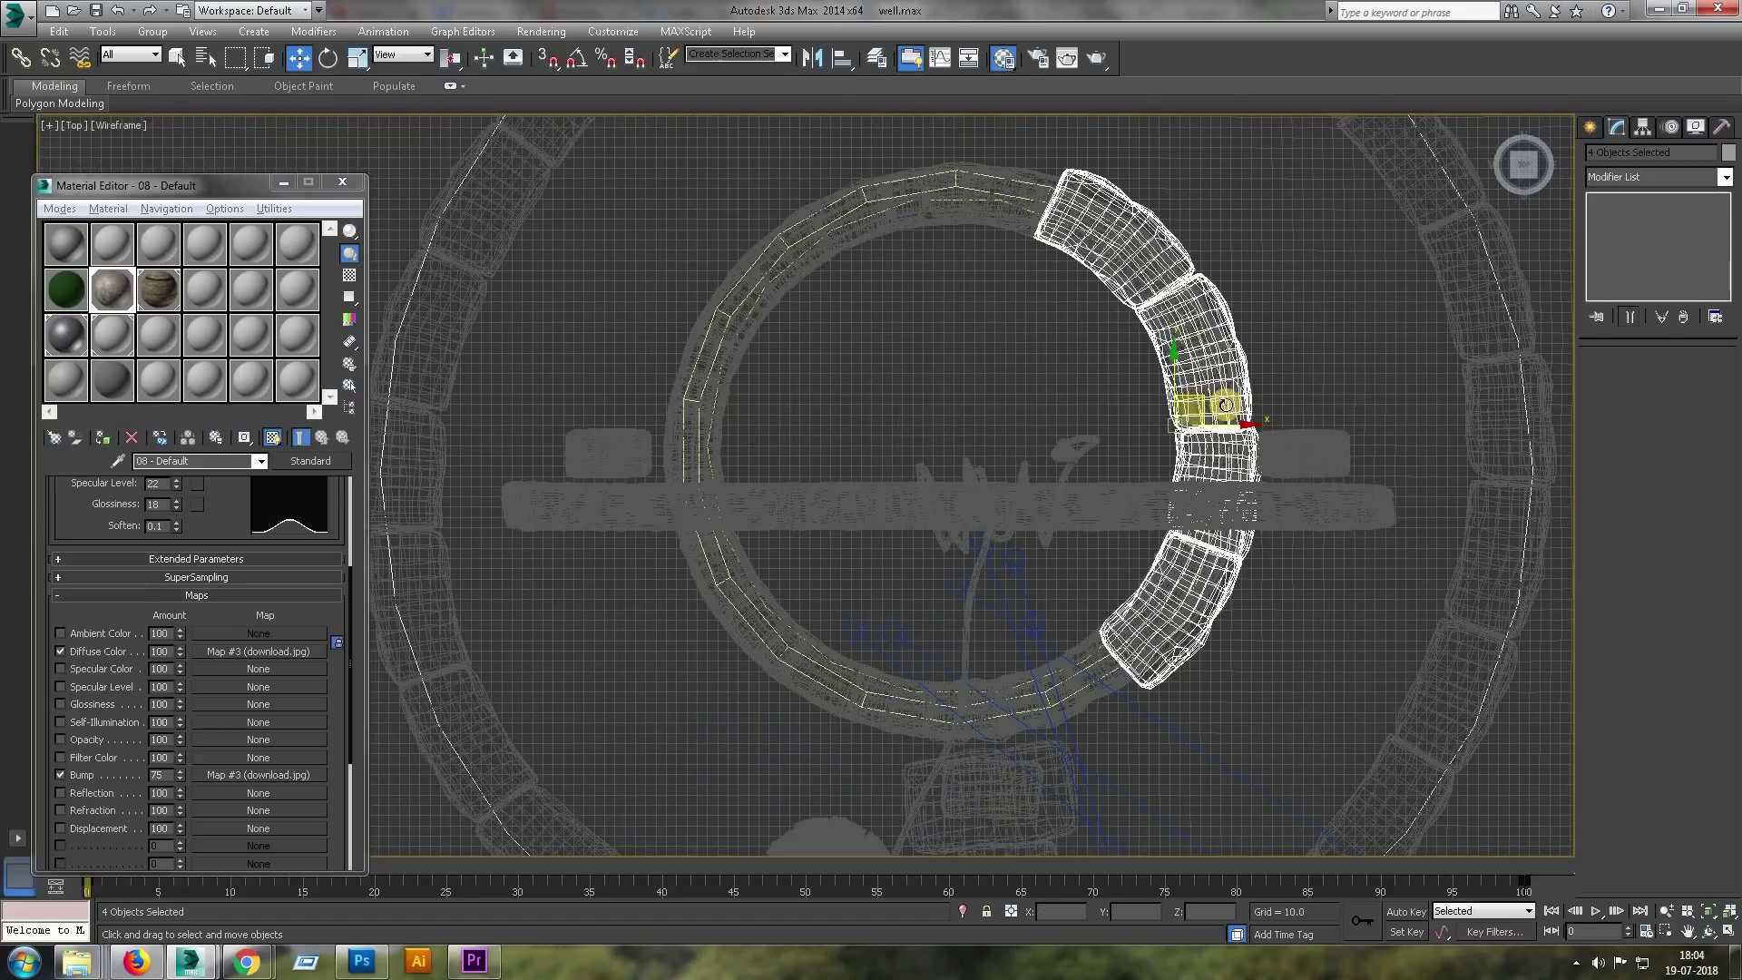
# Clone the four-block arc, turned about 95°, and place it on the ring's top.
pyautogui.press('e')
pyautogui.moveTo(1214, 413); pyautogui.dragTo(1085, 286)
pyautogui.click(886, 556)
pyautogui.press('w')
pyautogui.moveTo(1171, 390)
pyautogui.mouseDown()
pyautogui.moveTo(879, 186)
pyautogui.moveTo(843, 213)
pyautogui.moveTo(834, 186)
pyautogui.mouseUp()
pyautogui.press('e')
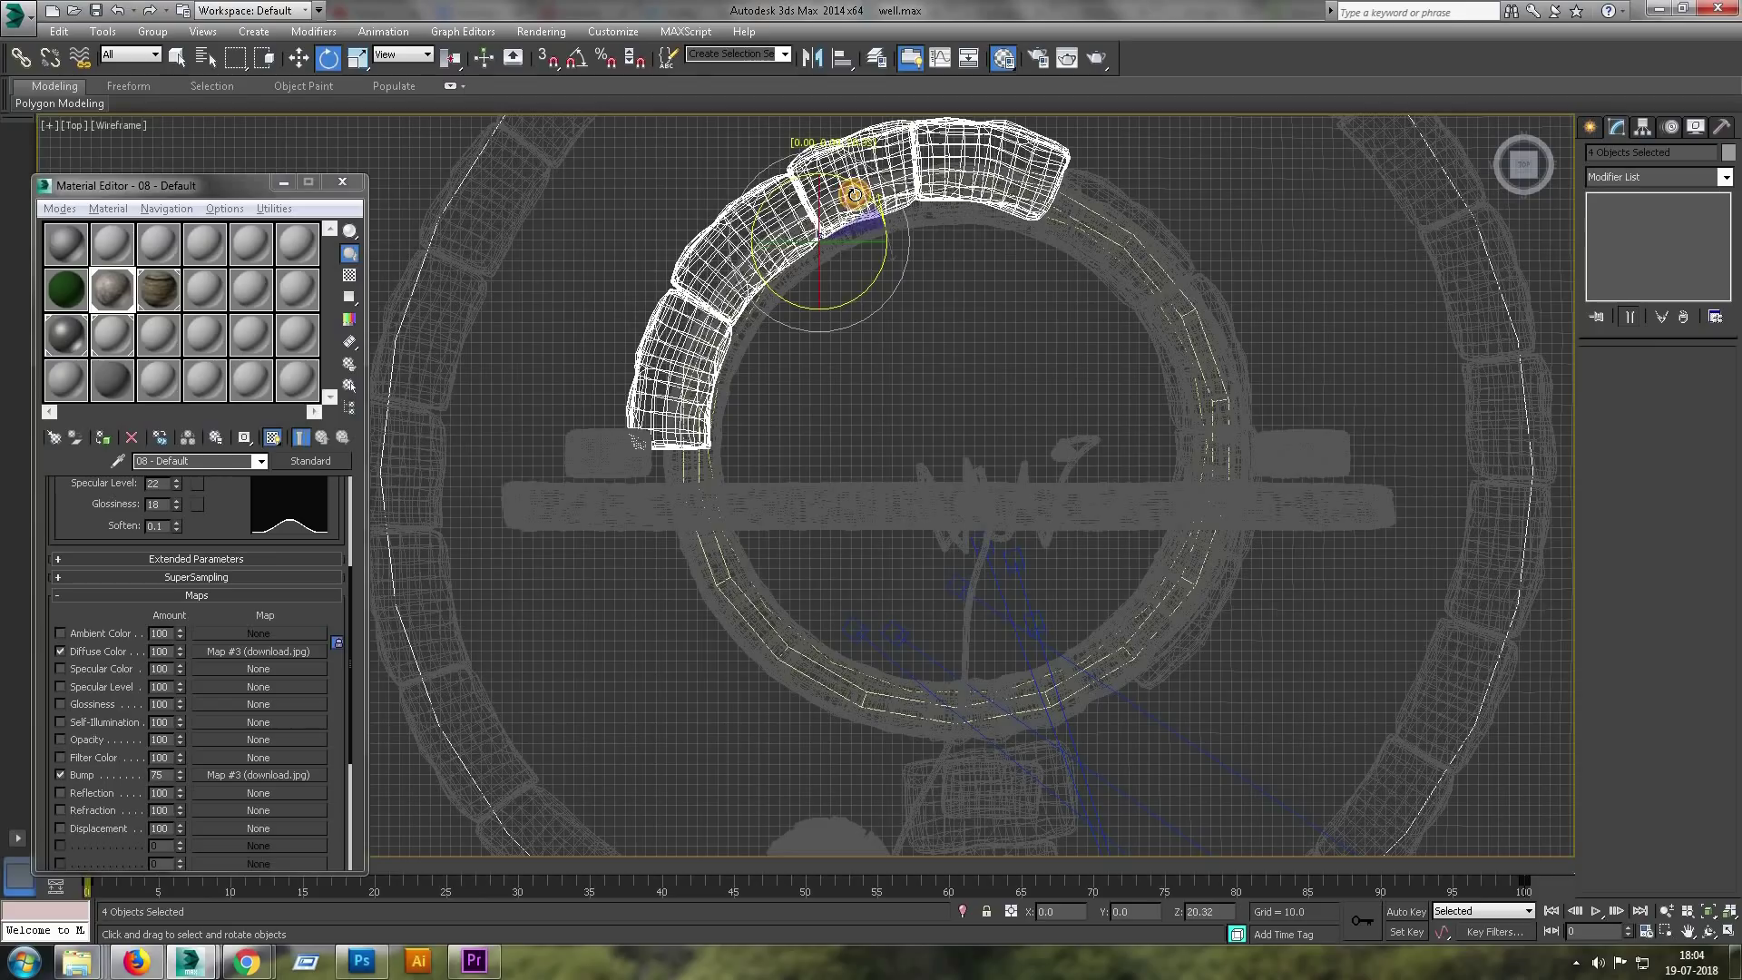
pyautogui.press('w')
pyautogui.moveTo(828, 256)
pyautogui.mouseDown()
pyautogui.moveTo(840, 279)
pyautogui.moveTo(853, 238)
pyautogui.moveTo(905, 629)
pyautogui.moveTo(748, 465)
pyautogui.mouseUp()
pyautogui.press('e')
pyautogui.press('w')
# Clone the arc again and settle it along the ring's lower part.
pyautogui.click(880, 558)
pyautogui.press('e')
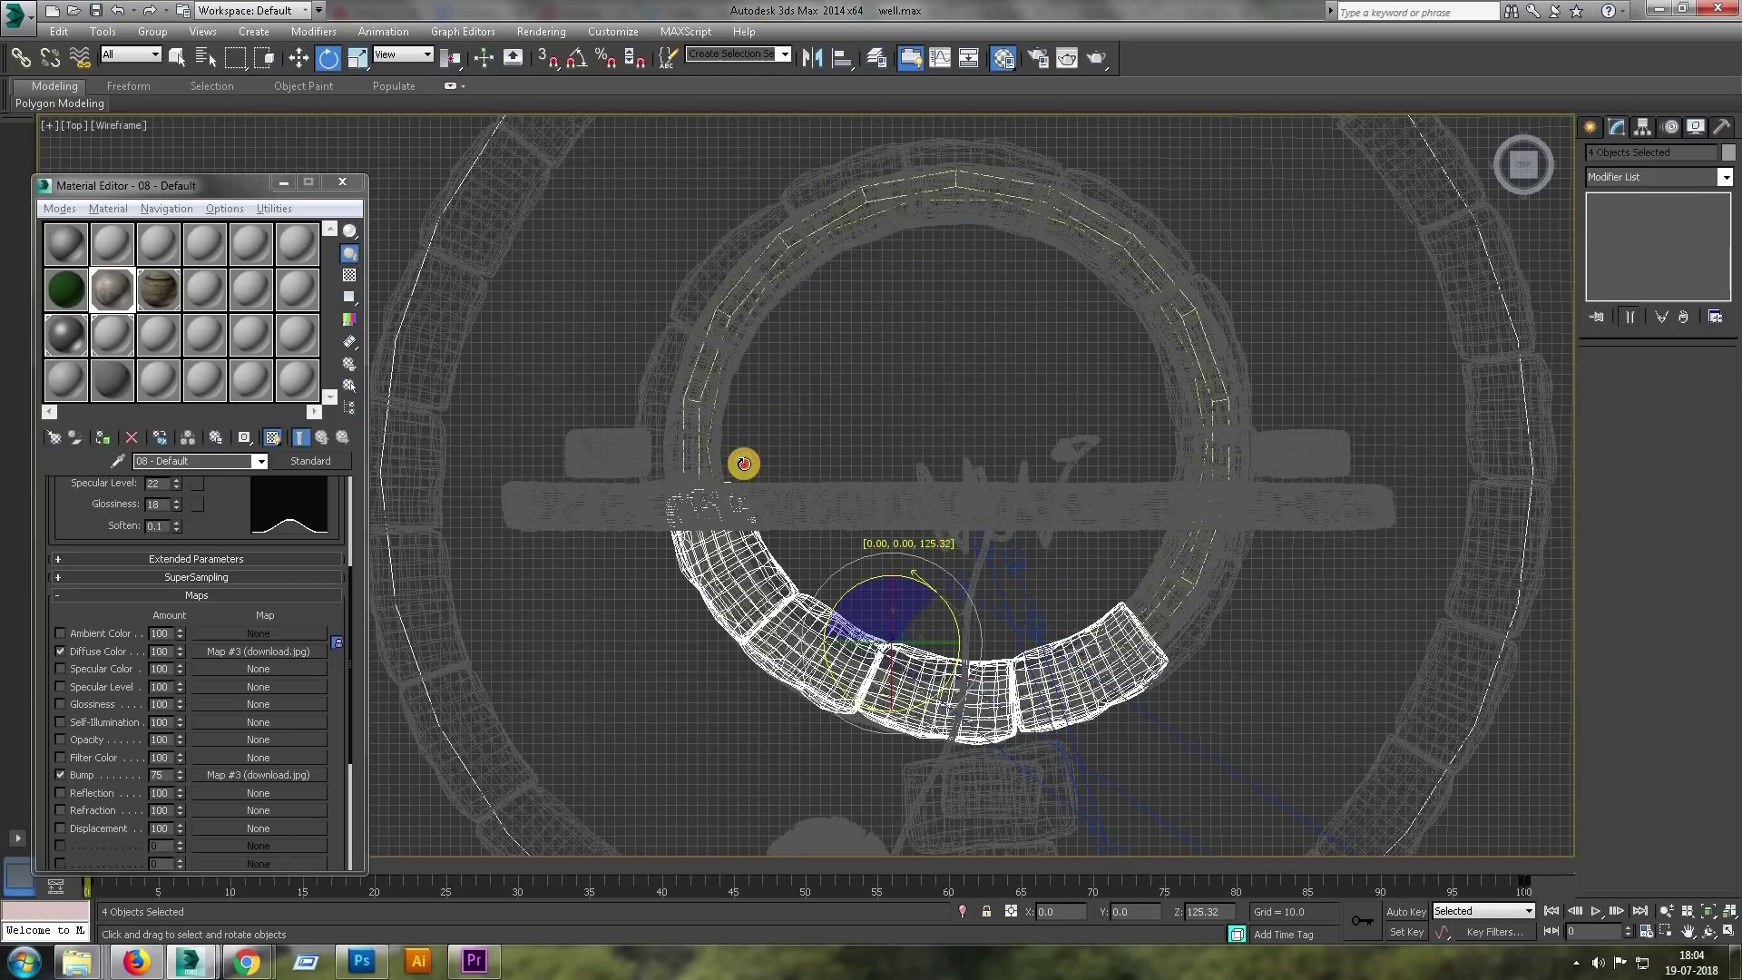
pyautogui.press('w')
pyautogui.moveTo(907, 622); pyautogui.dragTo(888, 651)
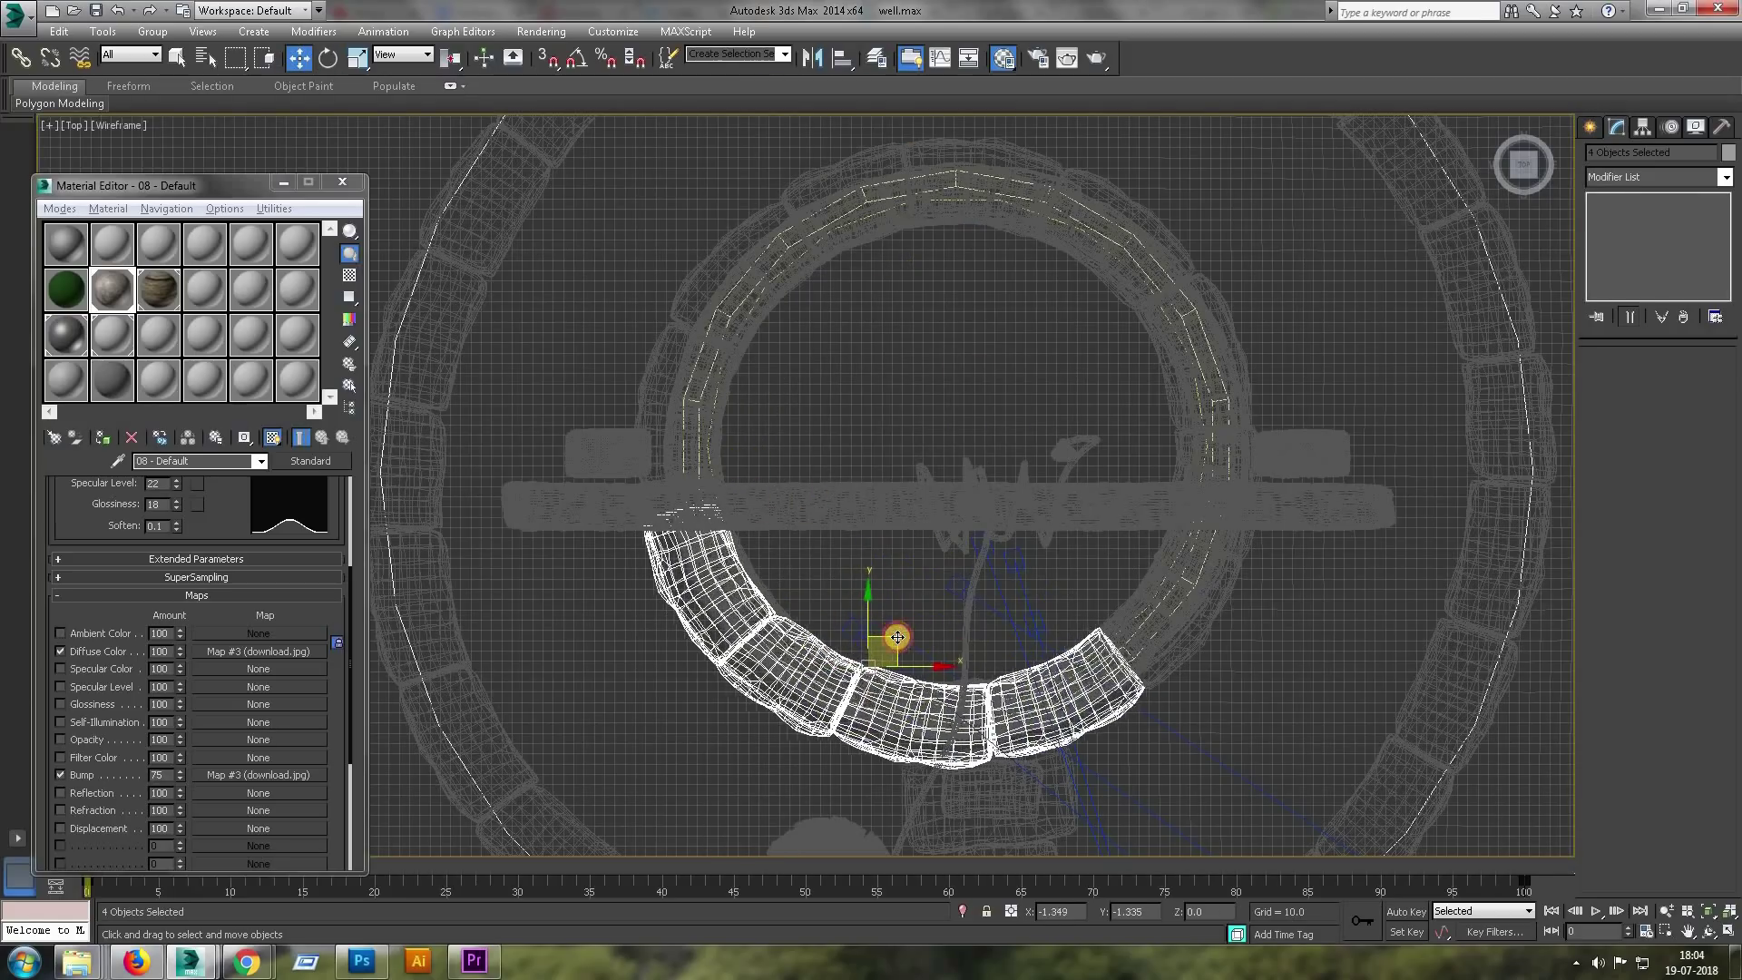
pyautogui.scroll(4, 1102, 726)
pyautogui.click(1071, 692)
# Using Local coordinates, scale Box108 to 82 percent along X.
pyautogui.press('r')
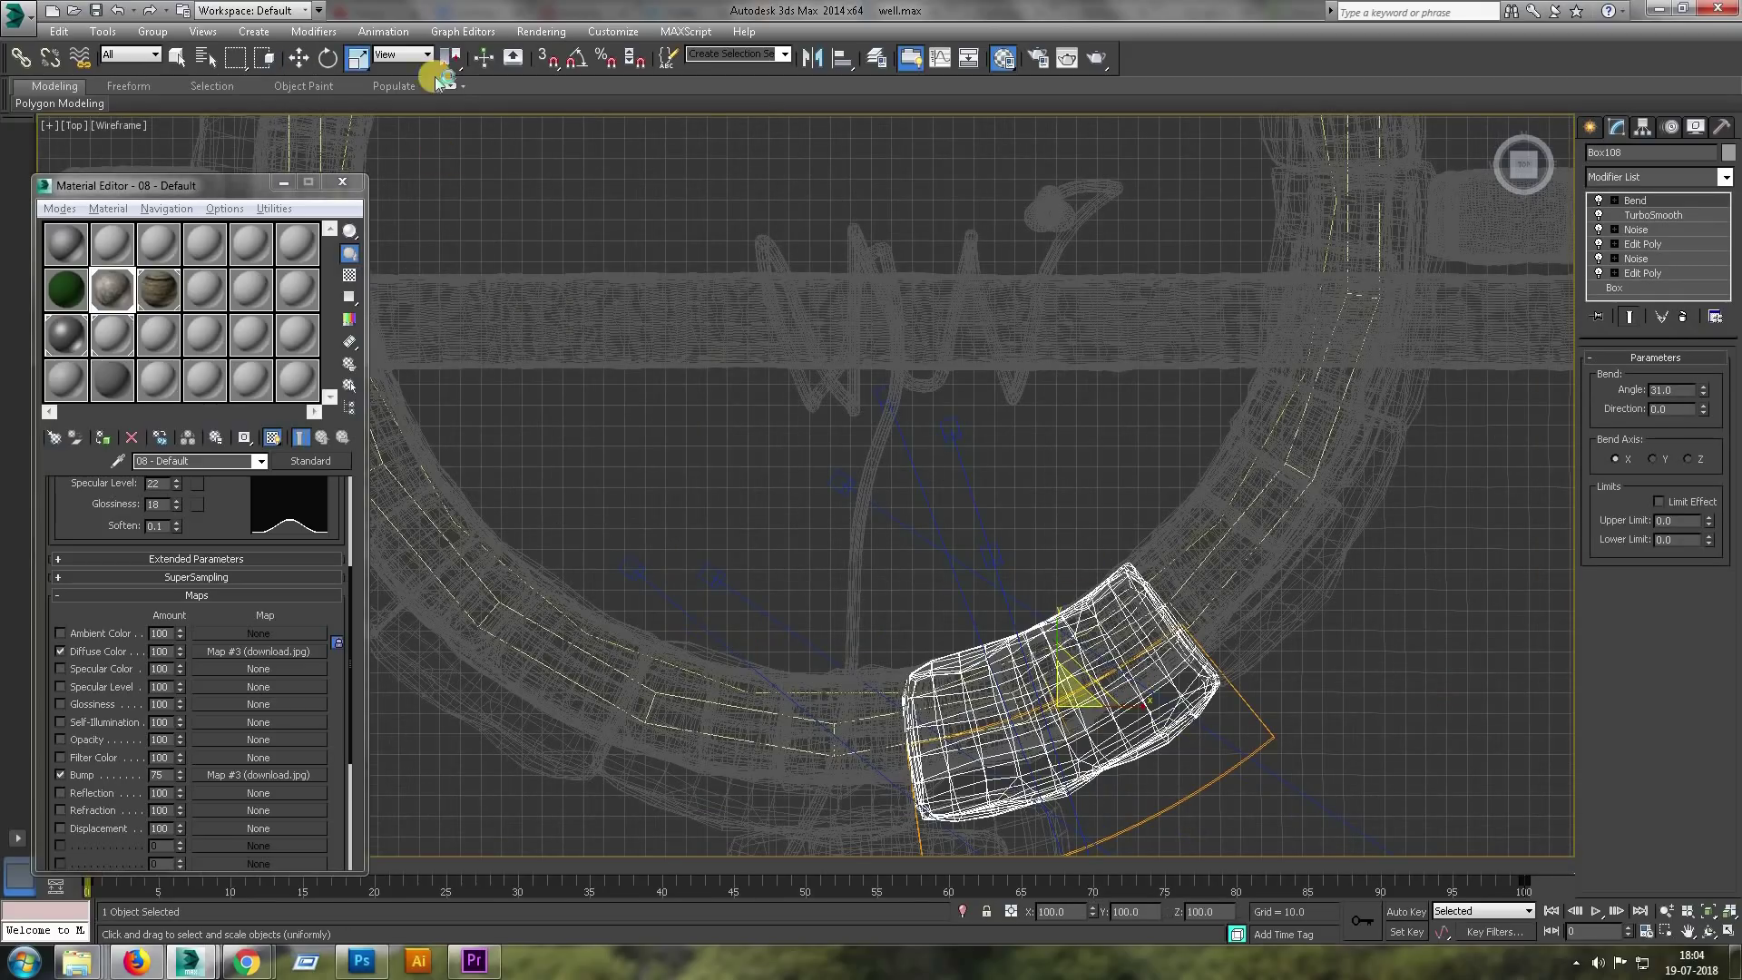
pyautogui.click(404, 54)
pyautogui.click(385, 118)
pyautogui.moveTo(984, 739); pyautogui.dragTo(972, 739)
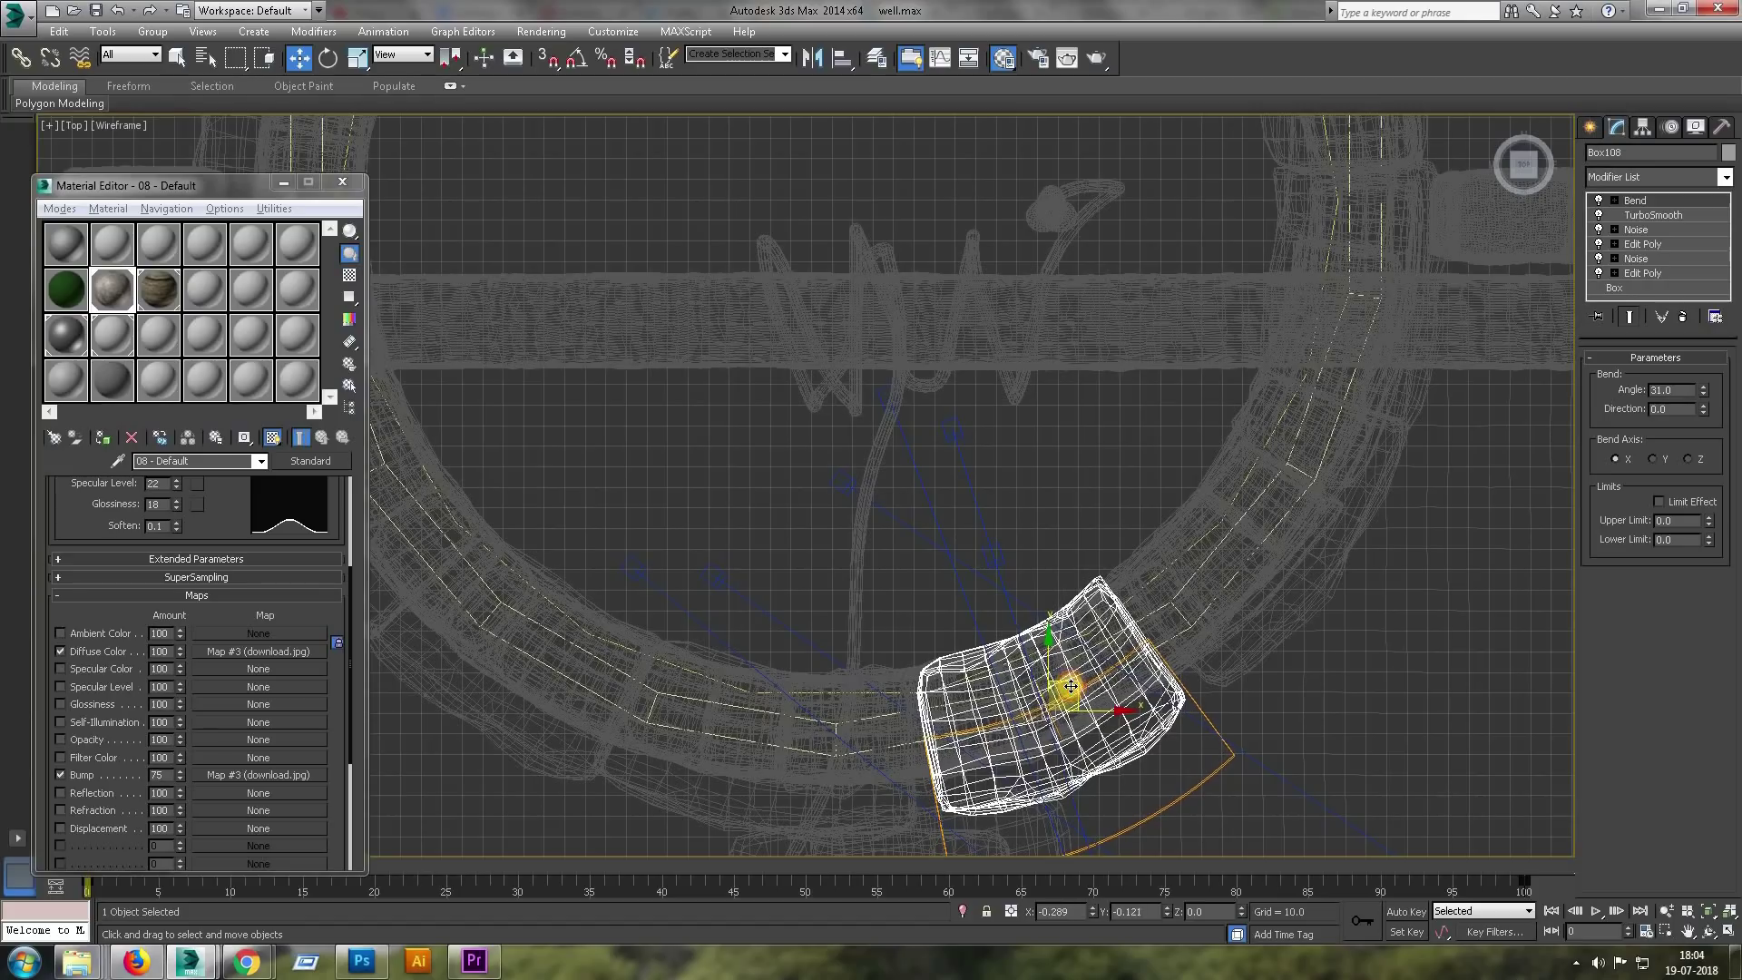
pyautogui.scroll(-3, 1003, 595)
pyautogui.scroll(3, 618, 563)
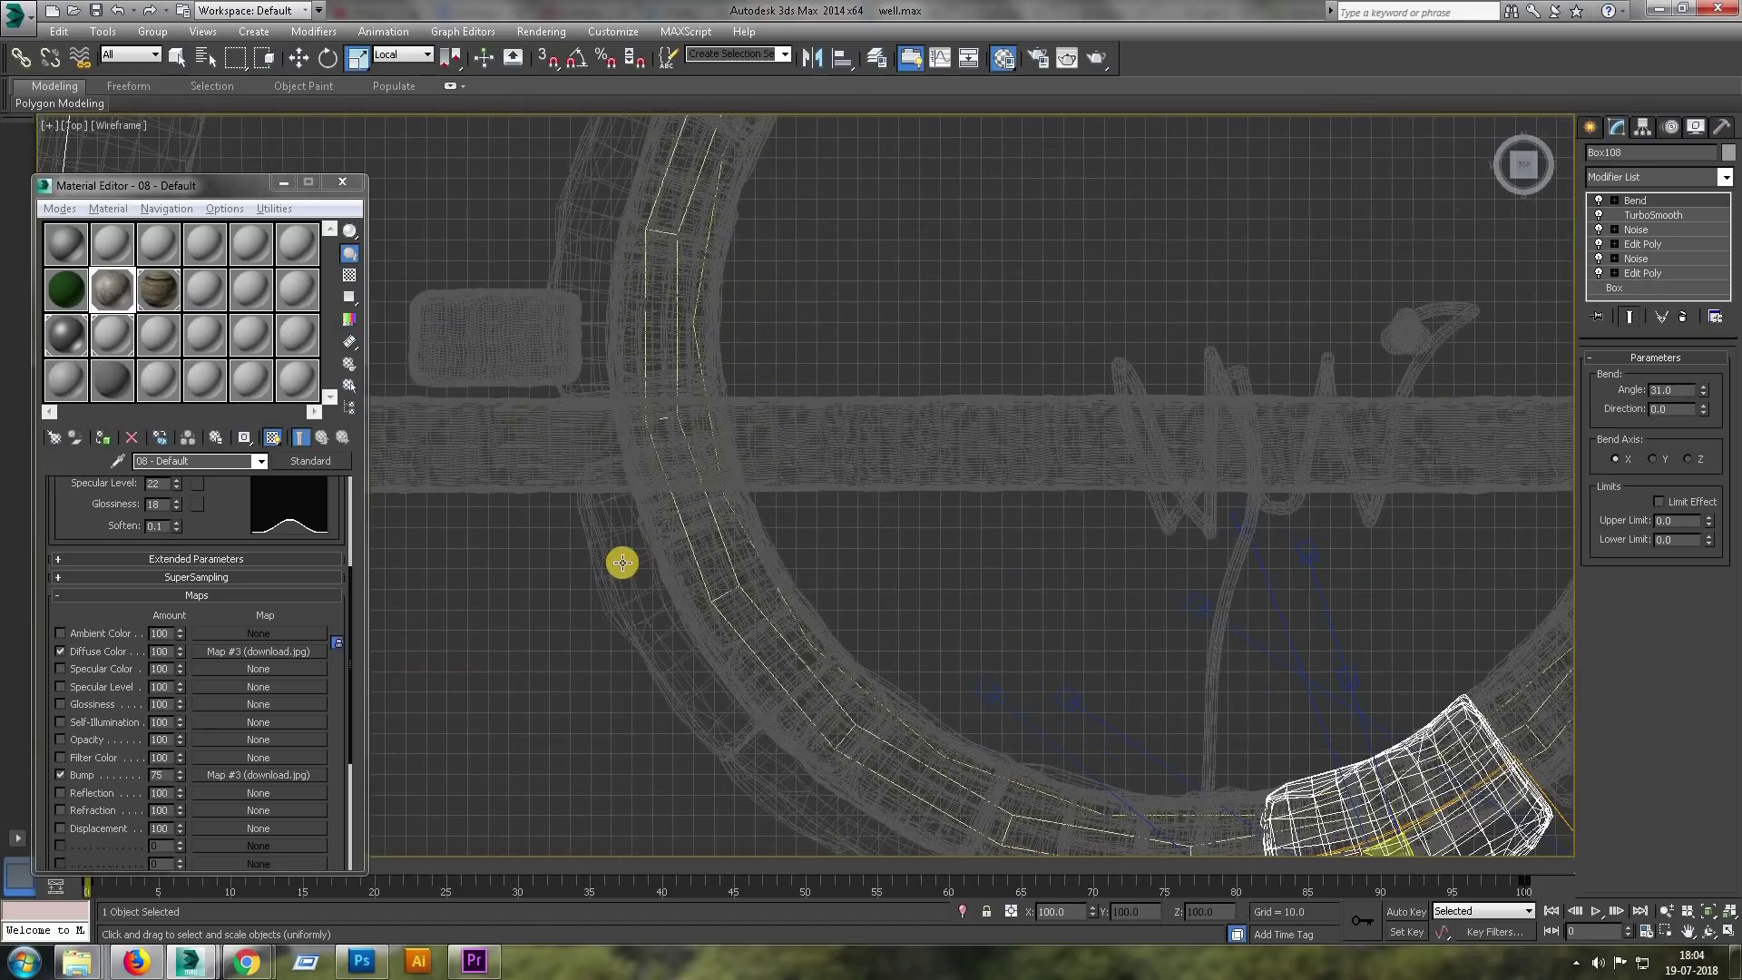
# Clone a bent block, set the copy's Bend Angle to 15°, and rotate it into the ring gap.
pyautogui.click(621, 563)
pyautogui.click(594, 352)
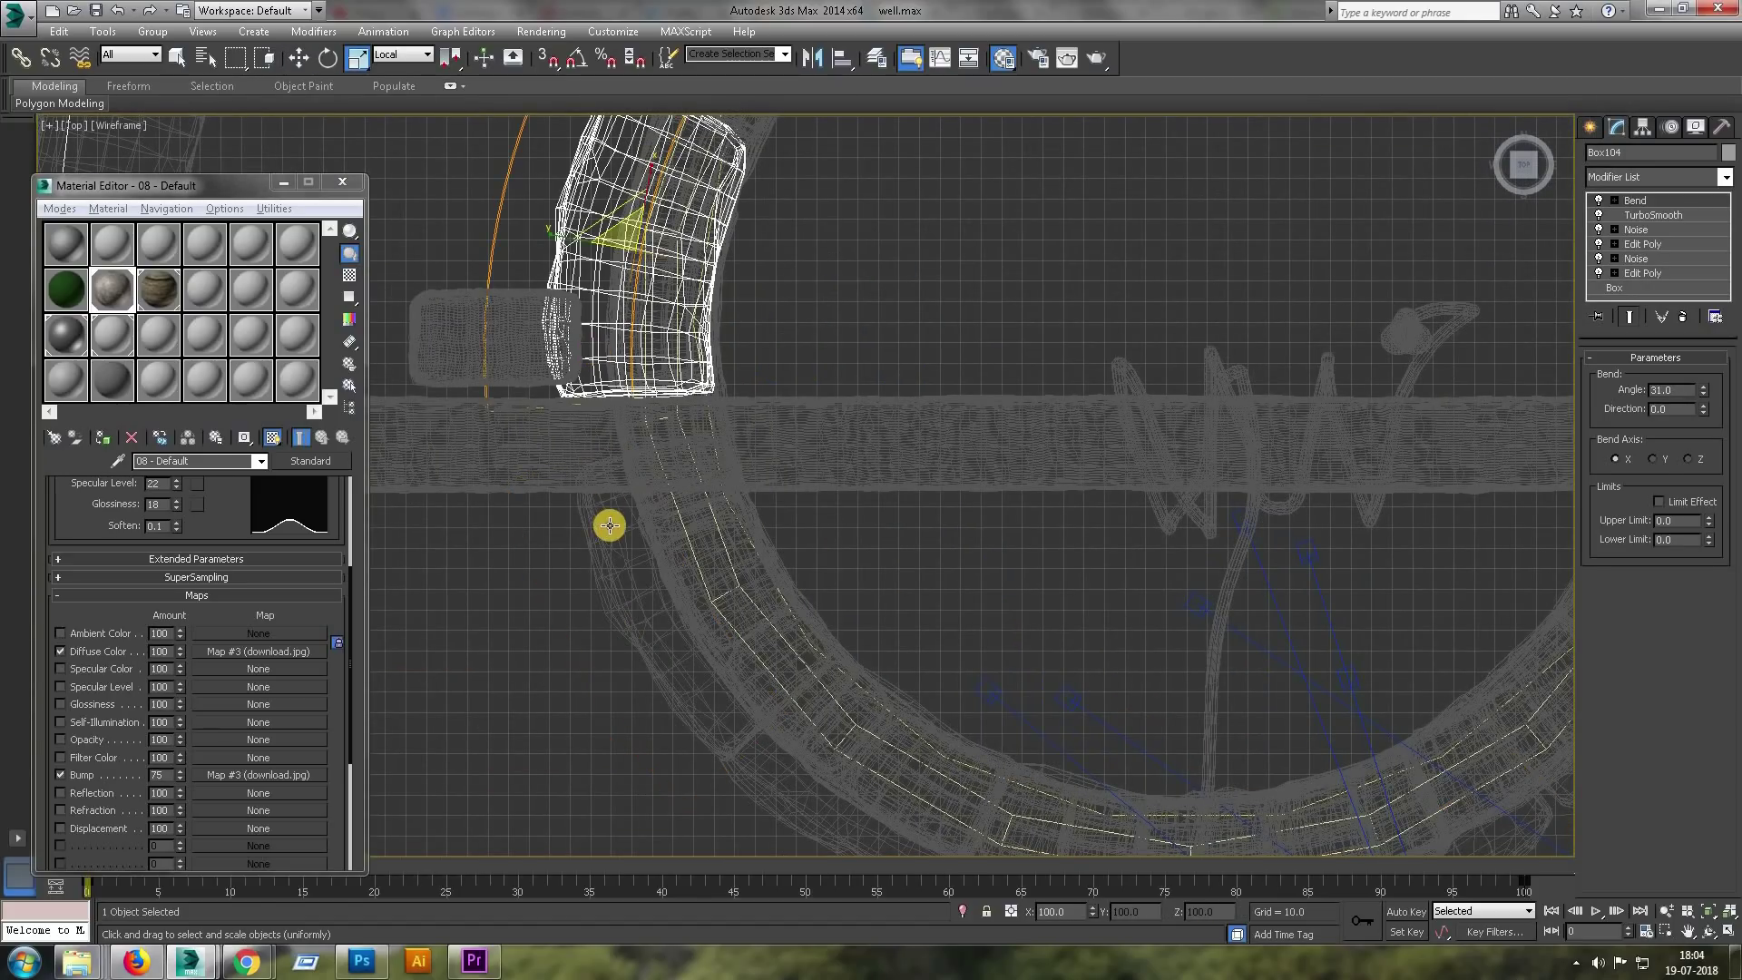
pyautogui.click(681, 596)
pyautogui.moveTo(672, 530)
pyautogui.mouseDown()
pyautogui.moveTo(677, 572)
pyautogui.moveTo(725, 598)
pyautogui.moveTo(639, 423)
pyautogui.mouseUp()
pyautogui.press('w')
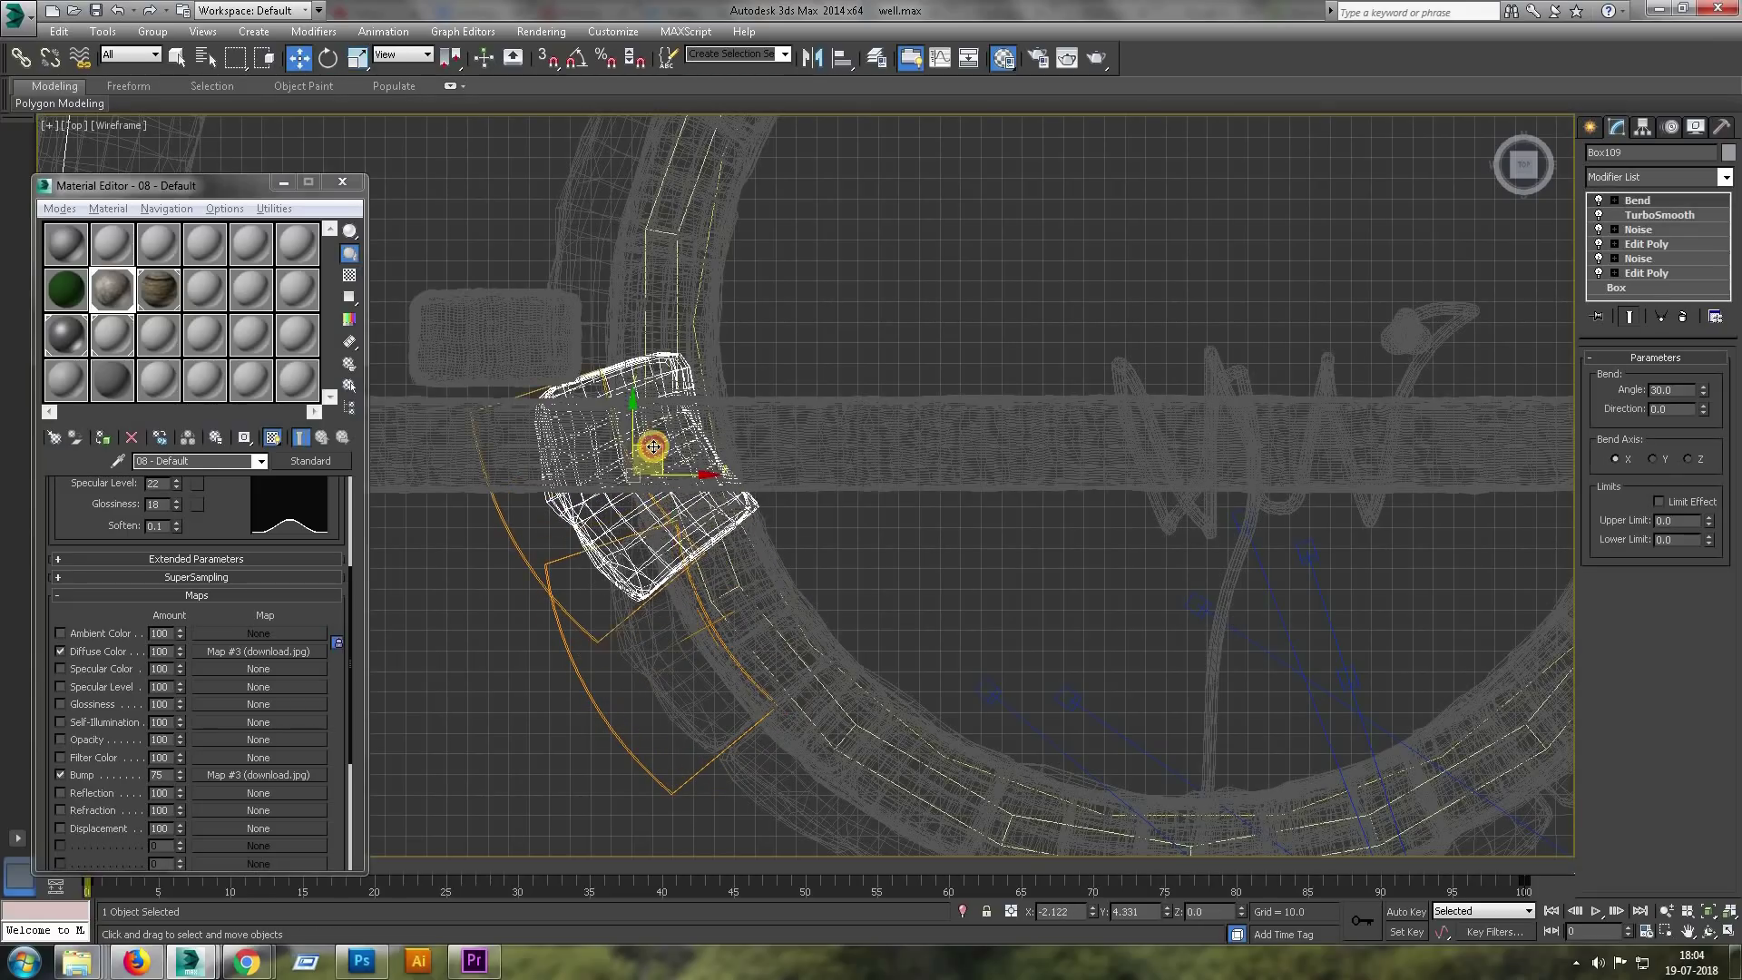
pyautogui.click(887, 555)
pyautogui.write('15')
pyautogui.press('Return')
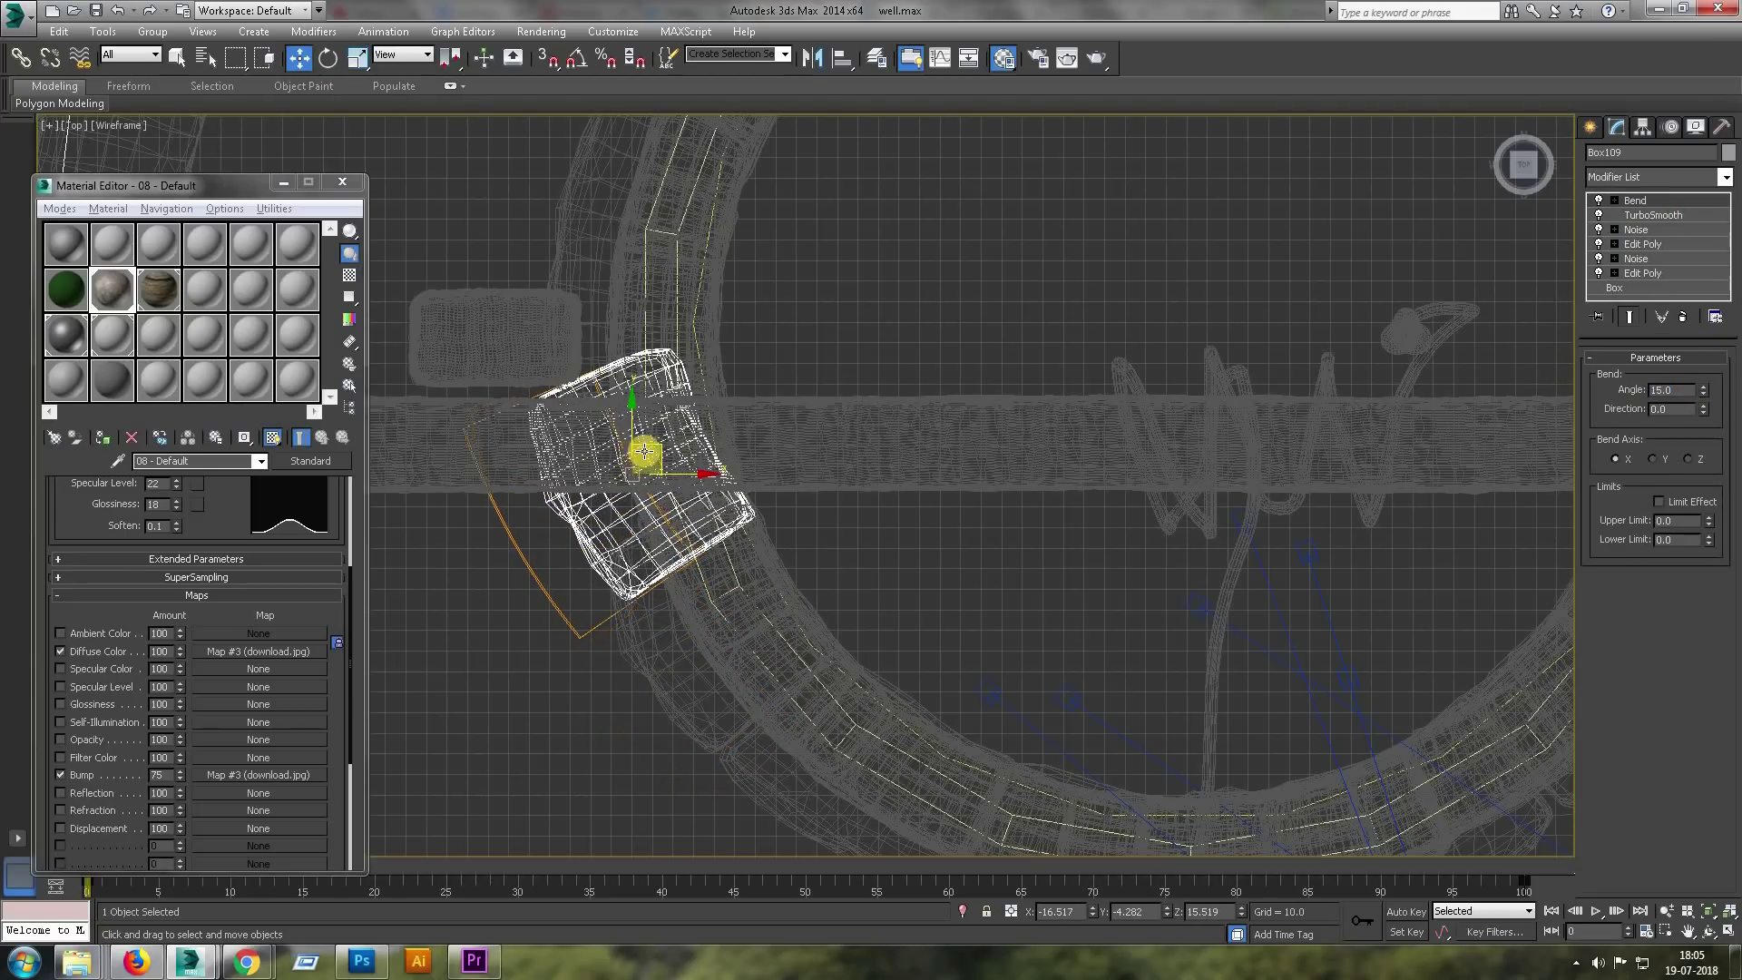
pyautogui.press('e')
pyautogui.moveTo(690, 428)
pyautogui.mouseDown()
pyautogui.moveTo(695, 460)
pyautogui.moveTo(653, 436)
pyautogui.moveTo(630, 452)
pyautogui.mouseUp()
# Push the cloned paving block against the well wall, bend it to 36°, and widen it to 105% X.
pyautogui.press('r')
pyautogui.hotkey('alt', 'w')
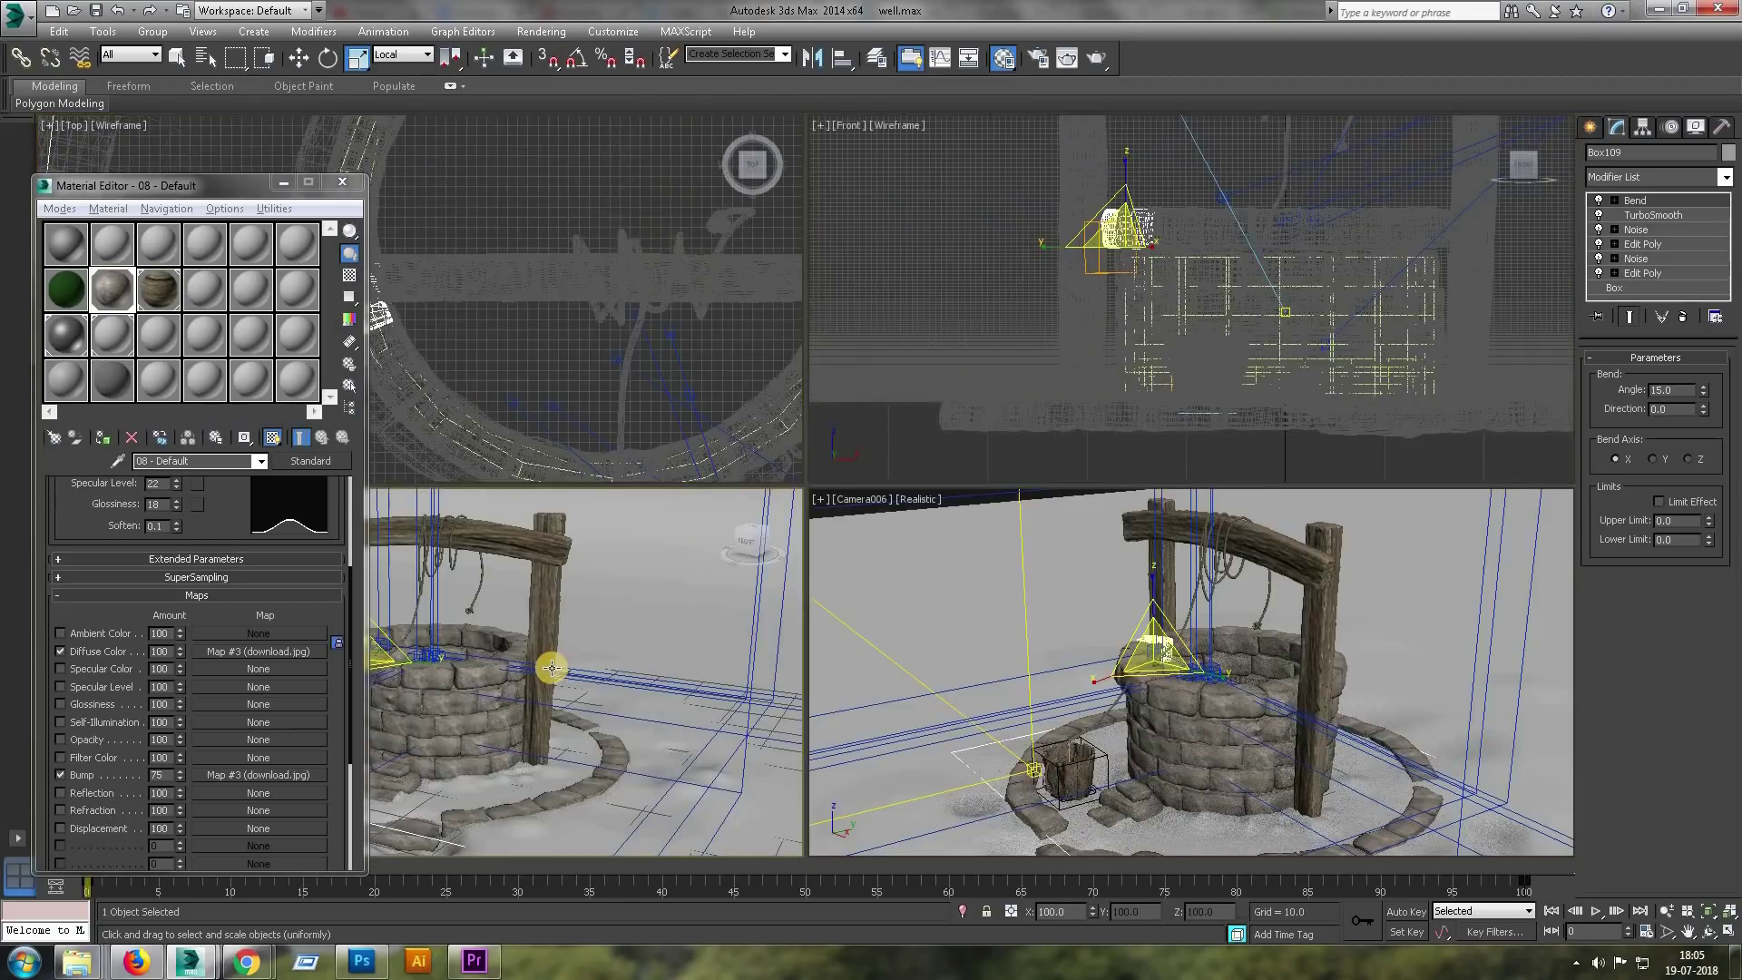
pyautogui.hotkey('alt', 'w')
pyautogui.scroll(3, 723, 523)
pyautogui.scroll(5, 723, 523)
pyautogui.keyDown('alt'); pyautogui.moveTo(723, 523); pyautogui.dragTo(820, 509, button='middle'); pyautogui.keyUp('alt')
pyautogui.press('w')
pyautogui.moveTo(576, 439); pyautogui.dragTo(577, 438)
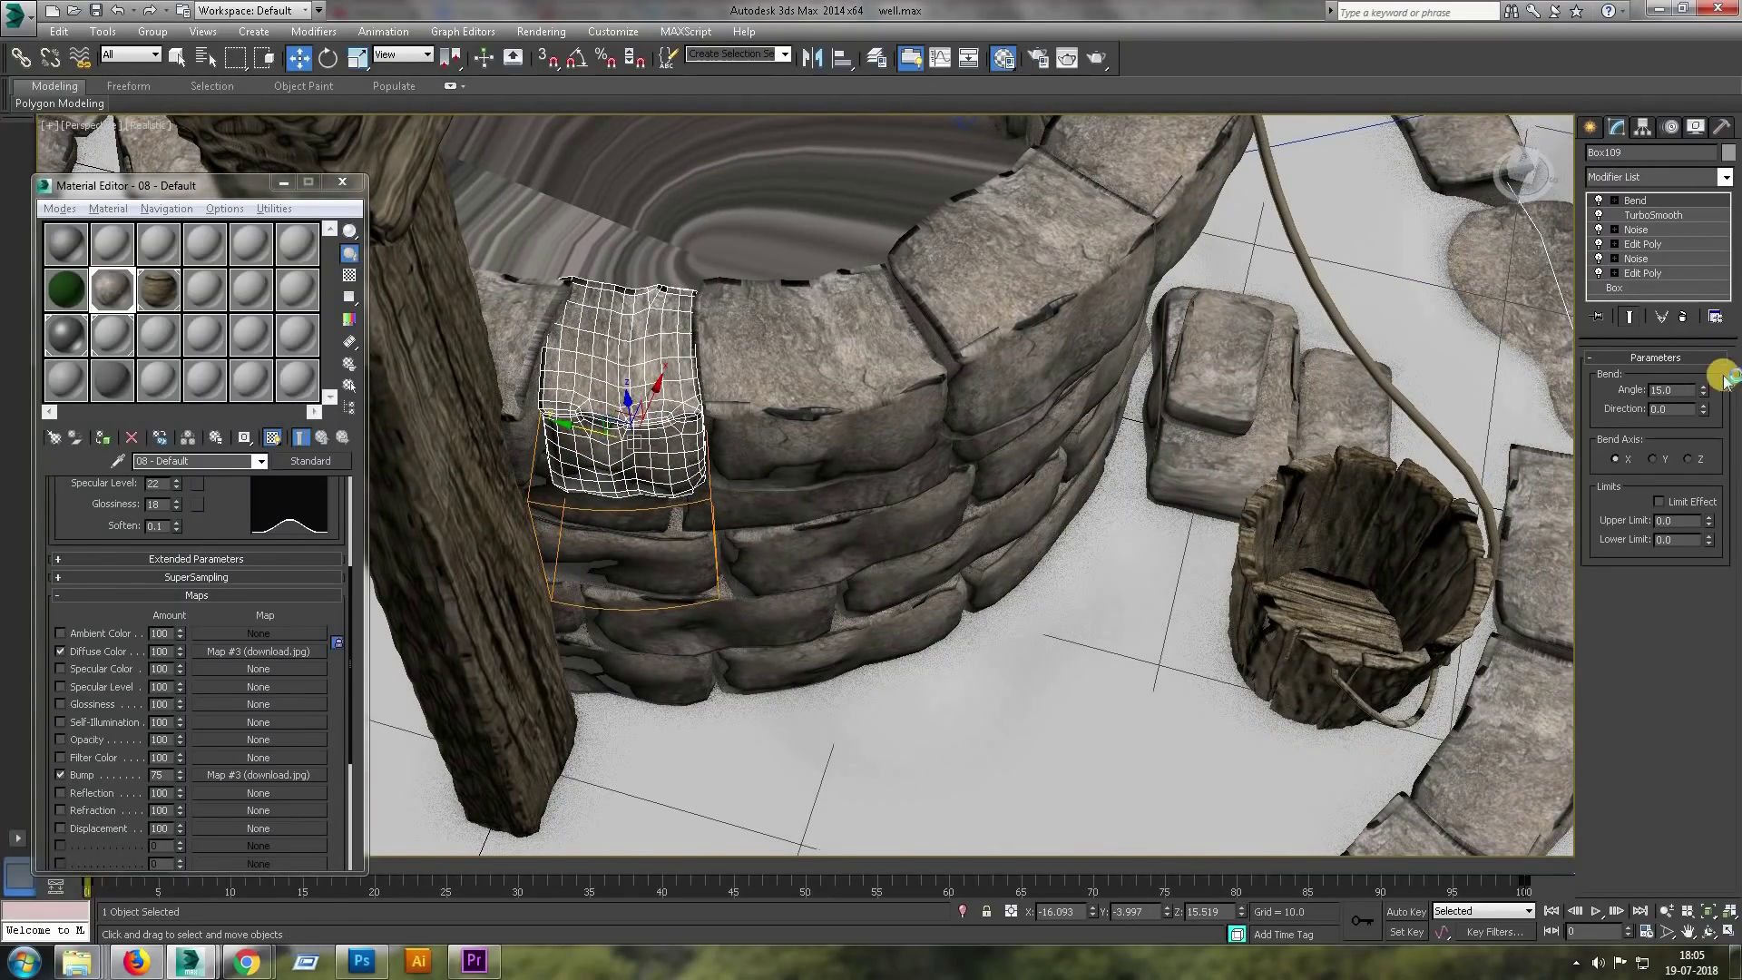
pyautogui.moveTo(1705, 388); pyautogui.dragTo(1704, 367)
pyautogui.press('r')
pyautogui.moveTo(548, 440); pyautogui.dragTo(550, 447)
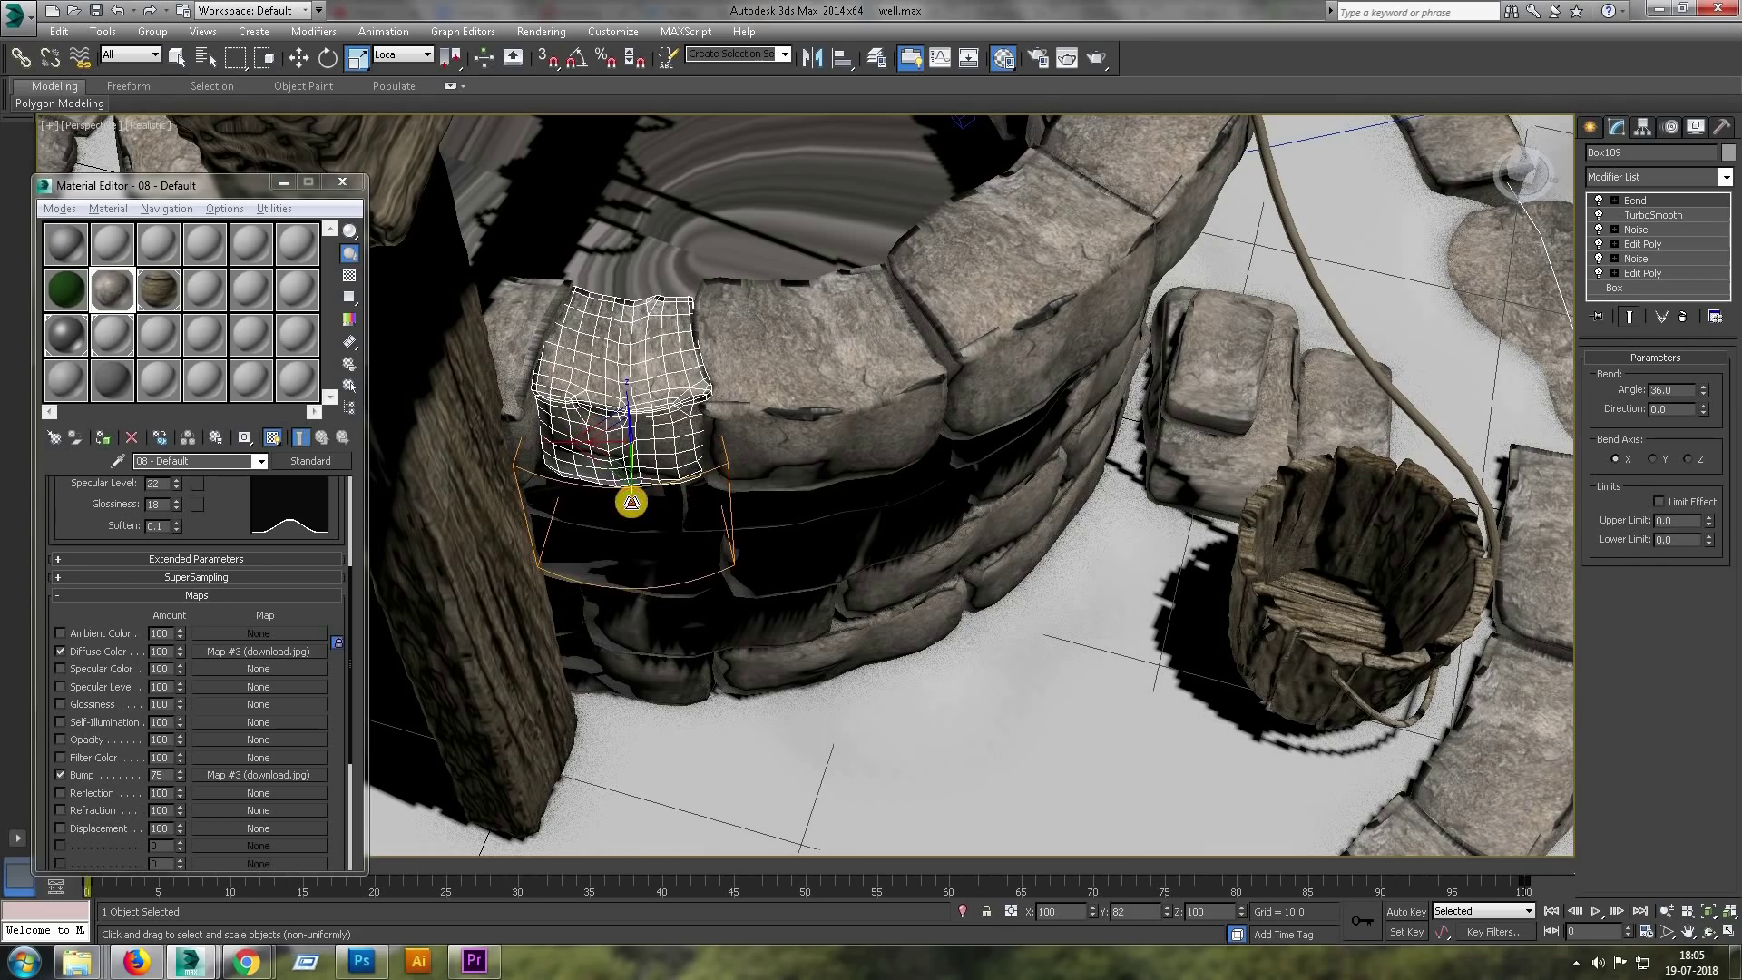
# Nudge a vertex on the well rope spline, then return to the four-viewport layout.
pyautogui.click(907, 373)
pyautogui.moveTo(908, 370)
pyautogui.keyDown('alt'); pyautogui.mouseDown(button='middle')
pyautogui.moveTo(915, 328)
pyautogui.moveTo(1279, 332)
pyautogui.mouseUp(button='middle'); pyautogui.keyUp('alt')
pyautogui.scroll(-5, 914, 328)
pyautogui.click(1121, 317)
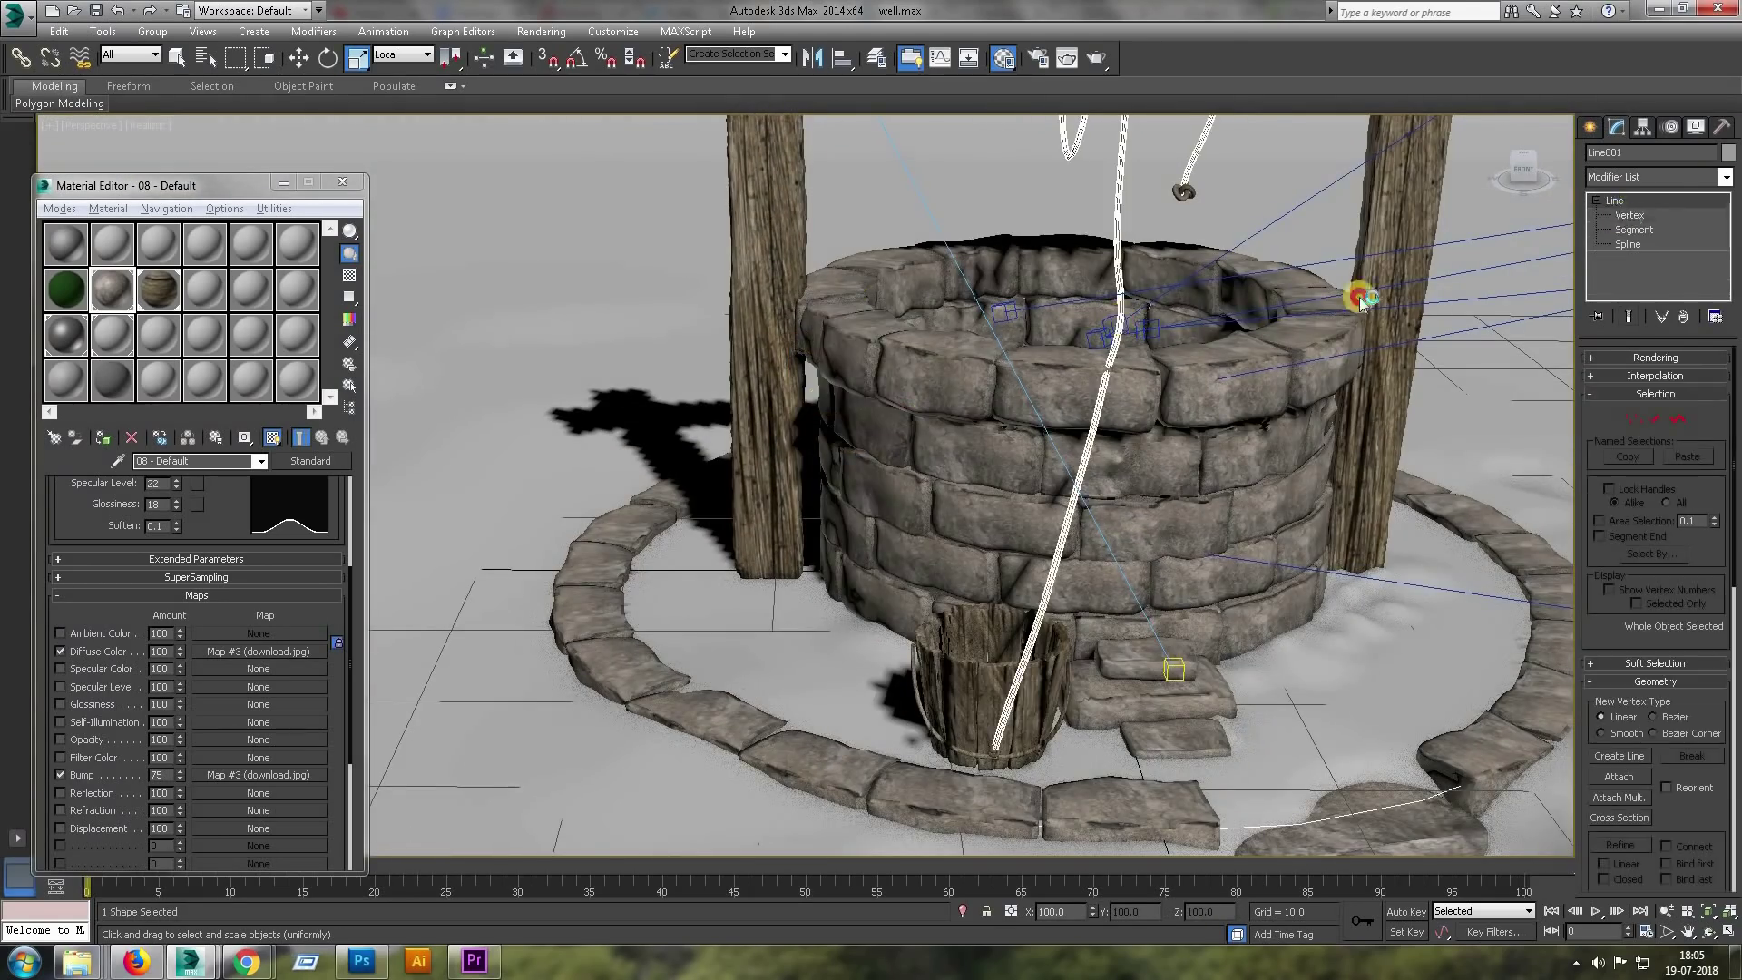
pyautogui.press('1')
pyautogui.click(1107, 328)
pyautogui.press('w')
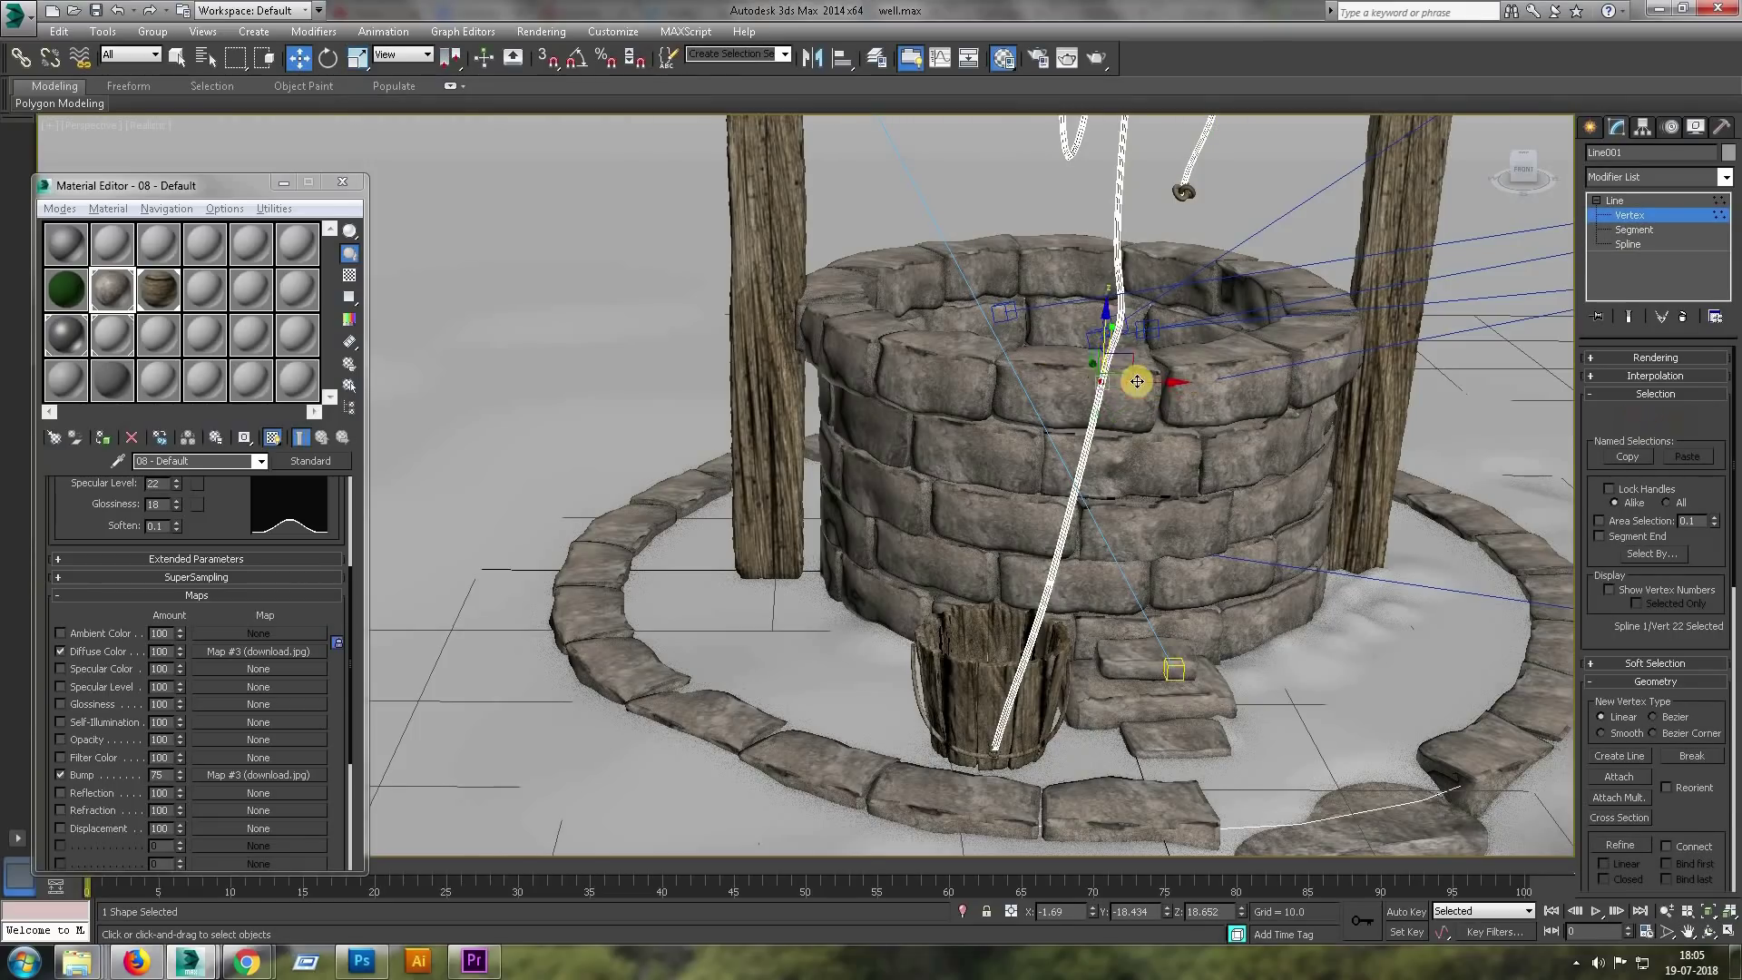
pyautogui.keyDown('alt'); pyautogui.moveTo(1140, 378); pyautogui.dragTo(1152, 377, button='middle'); pyautogui.keyUp('alt')
pyautogui.click(1661, 201)
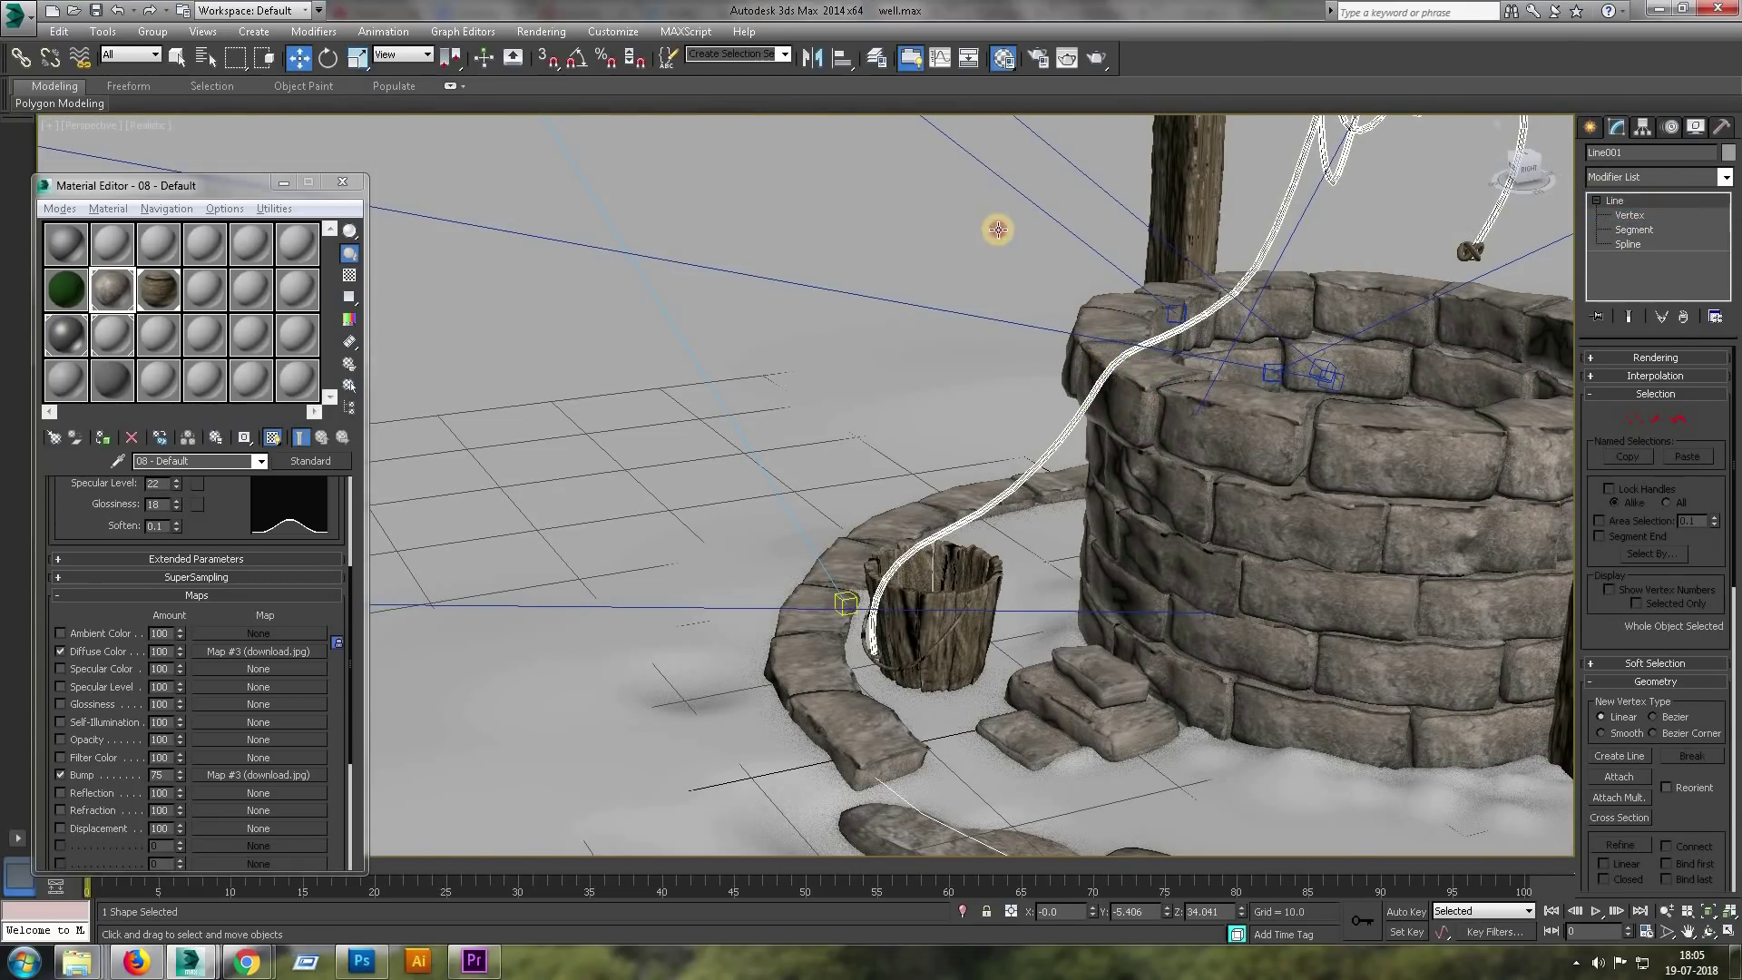
pyautogui.click(1048, 277)
pyautogui.hotkey('alt', 'w')
# Save the scene as well_a.max and start a 1920 × 1080 Camera006 render.
pyautogui.click(980, 495)
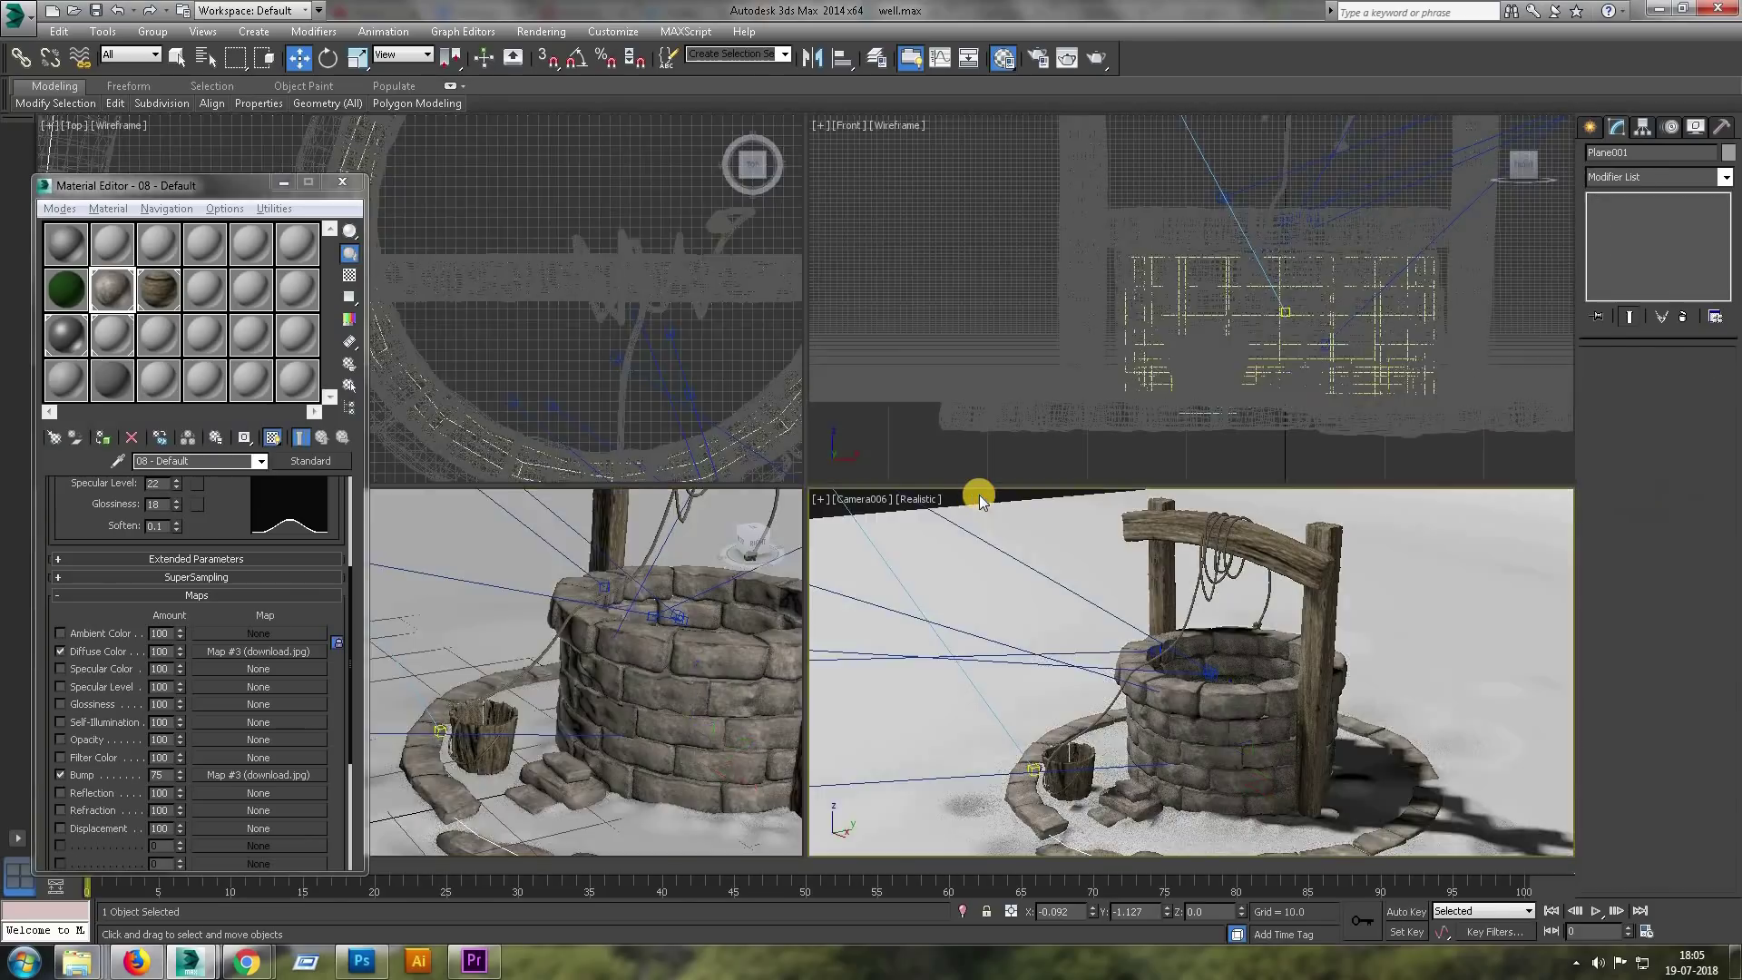
pyautogui.hotkey('alt', 'w')
pyautogui.click(17, 12)
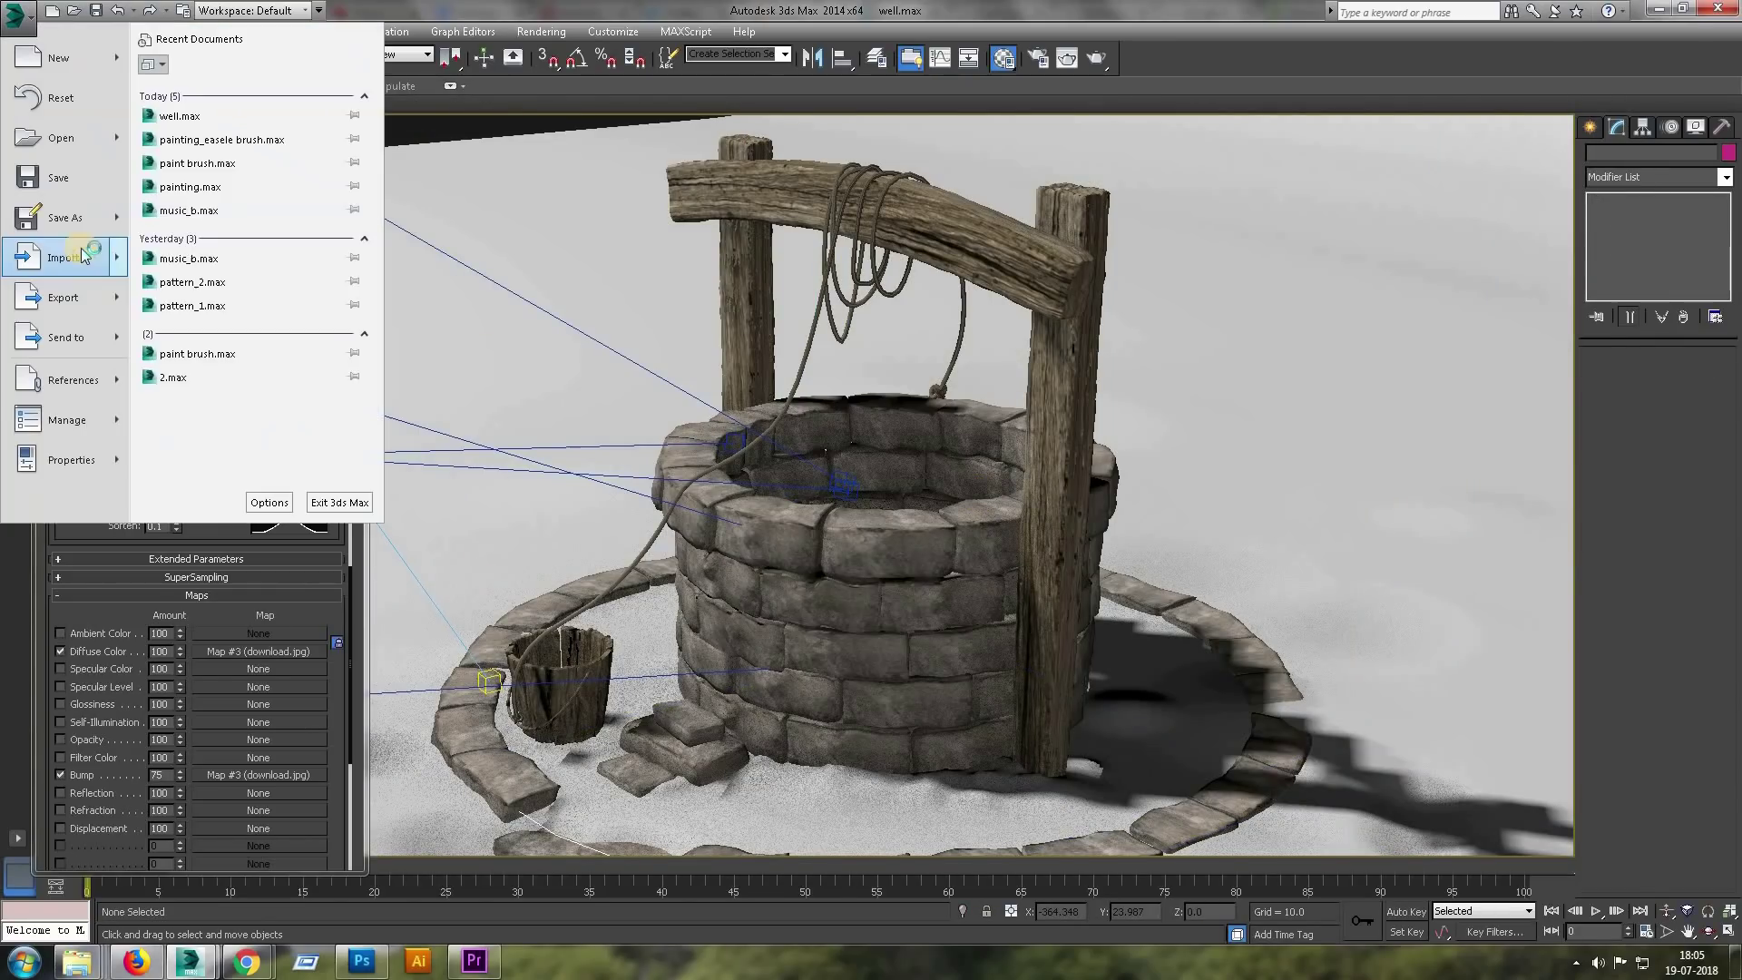
pyautogui.click(77, 223)
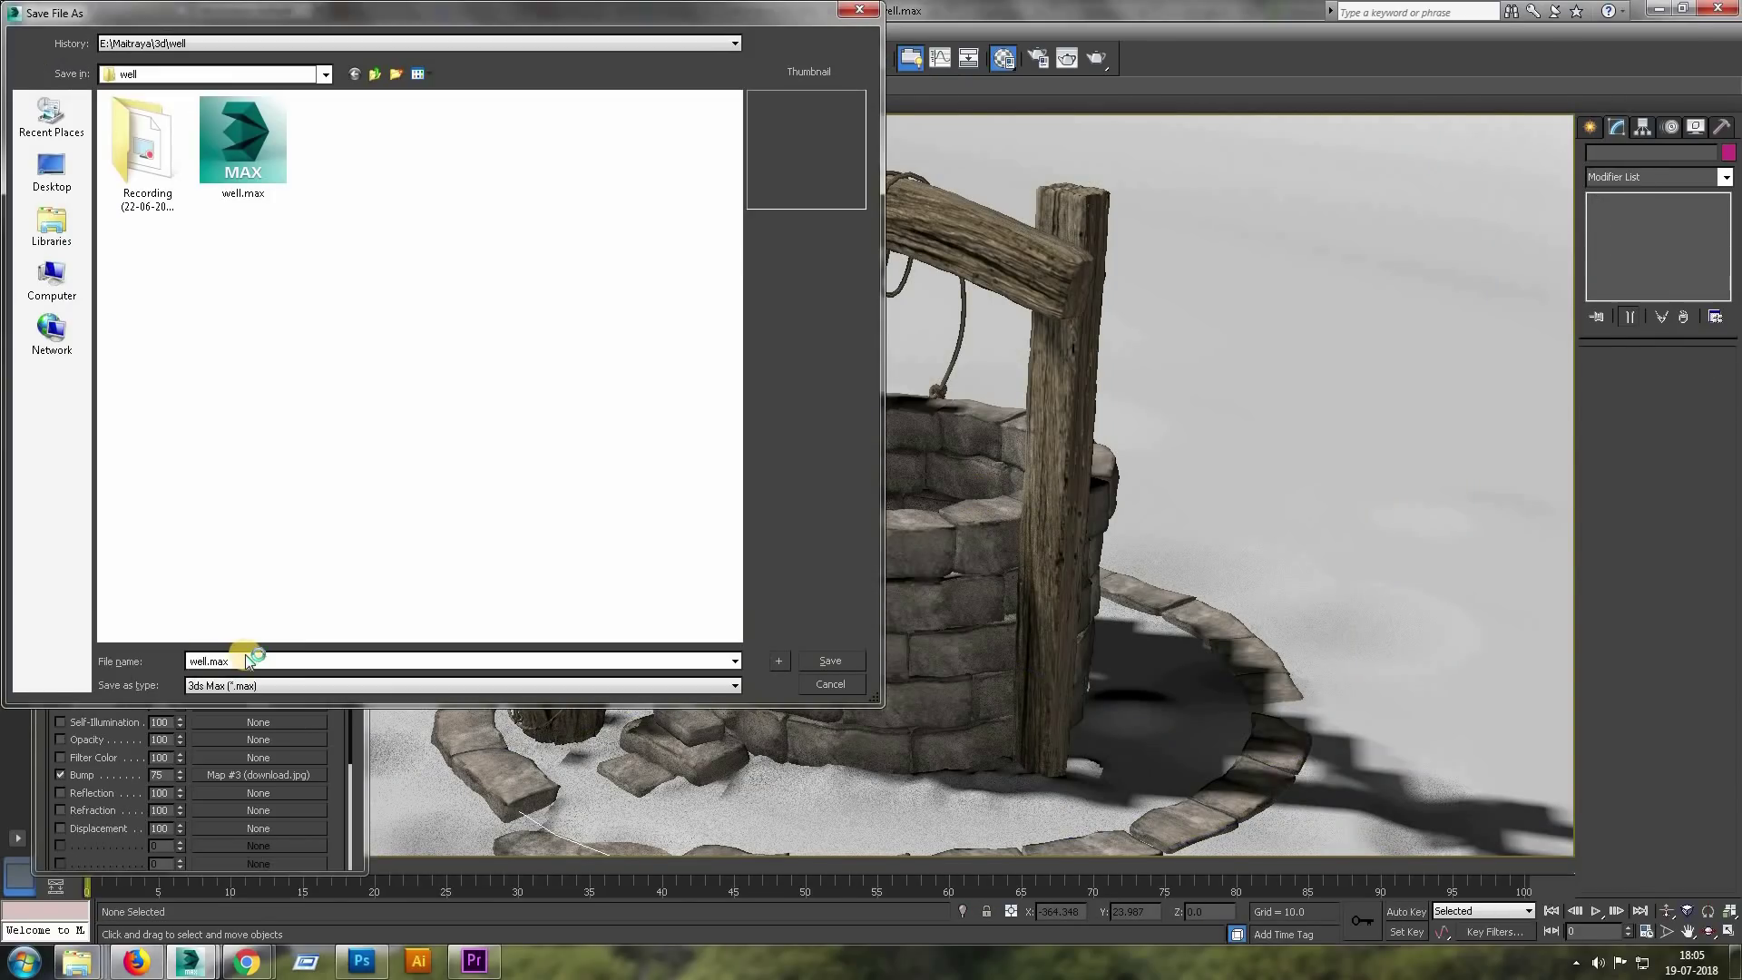
pyautogui.press('Return')
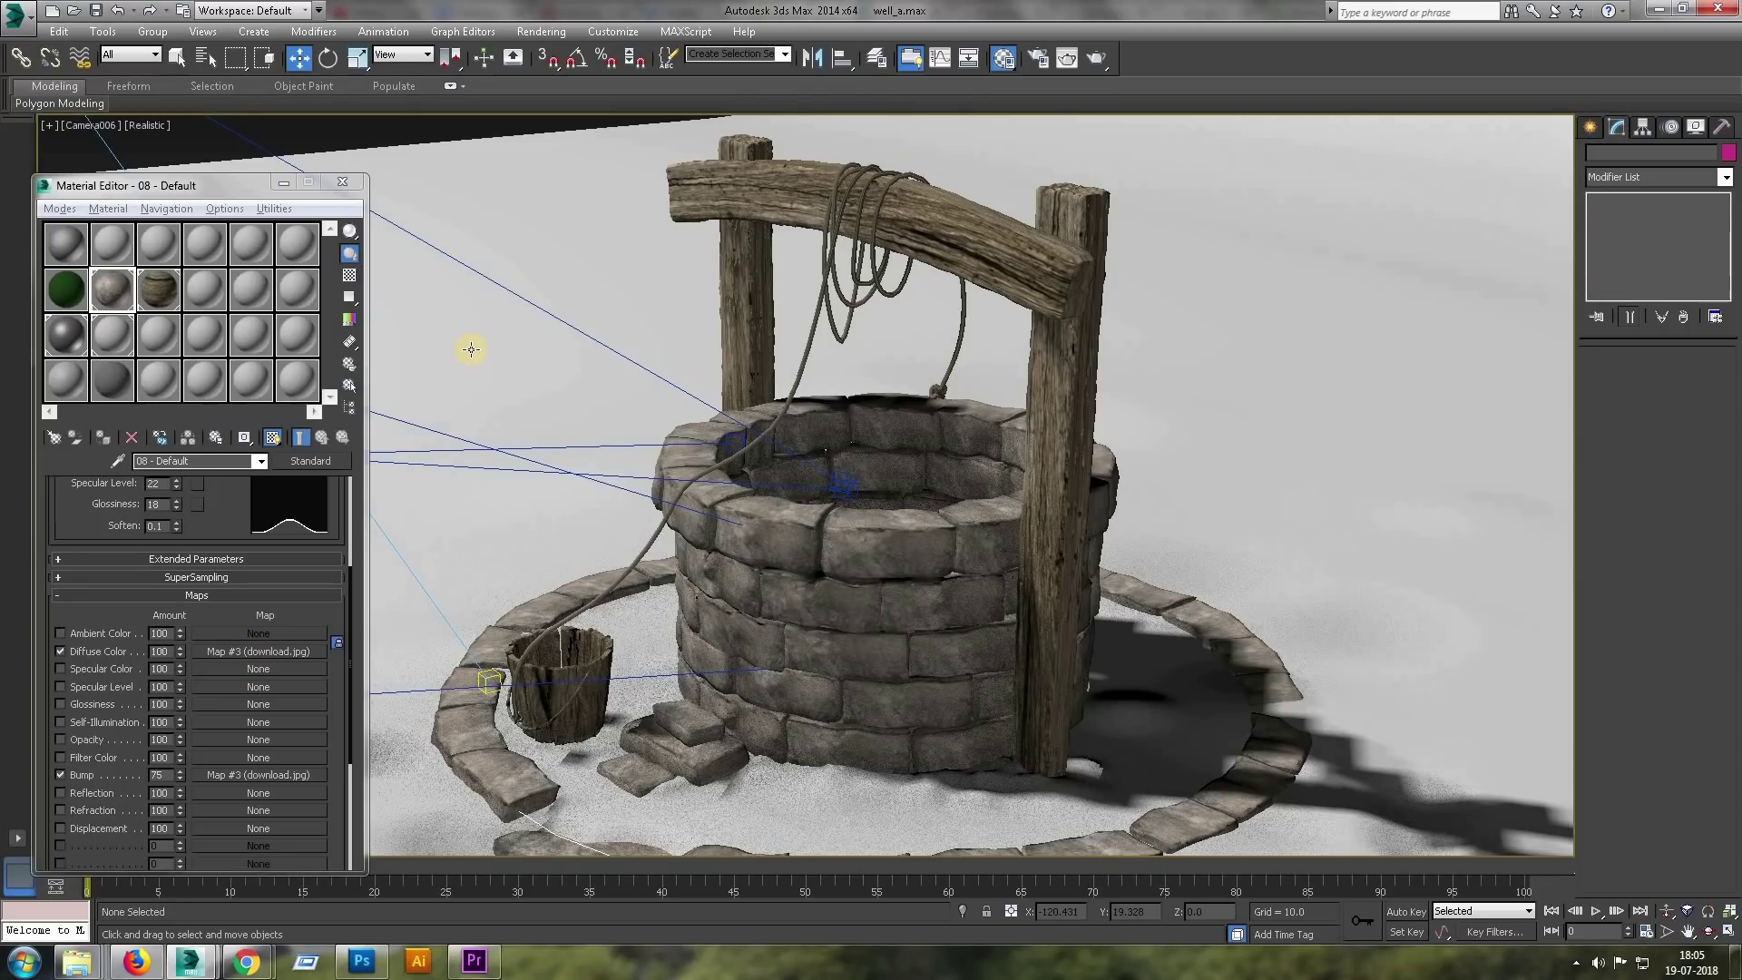
pyautogui.hotkey('shift', 'q')
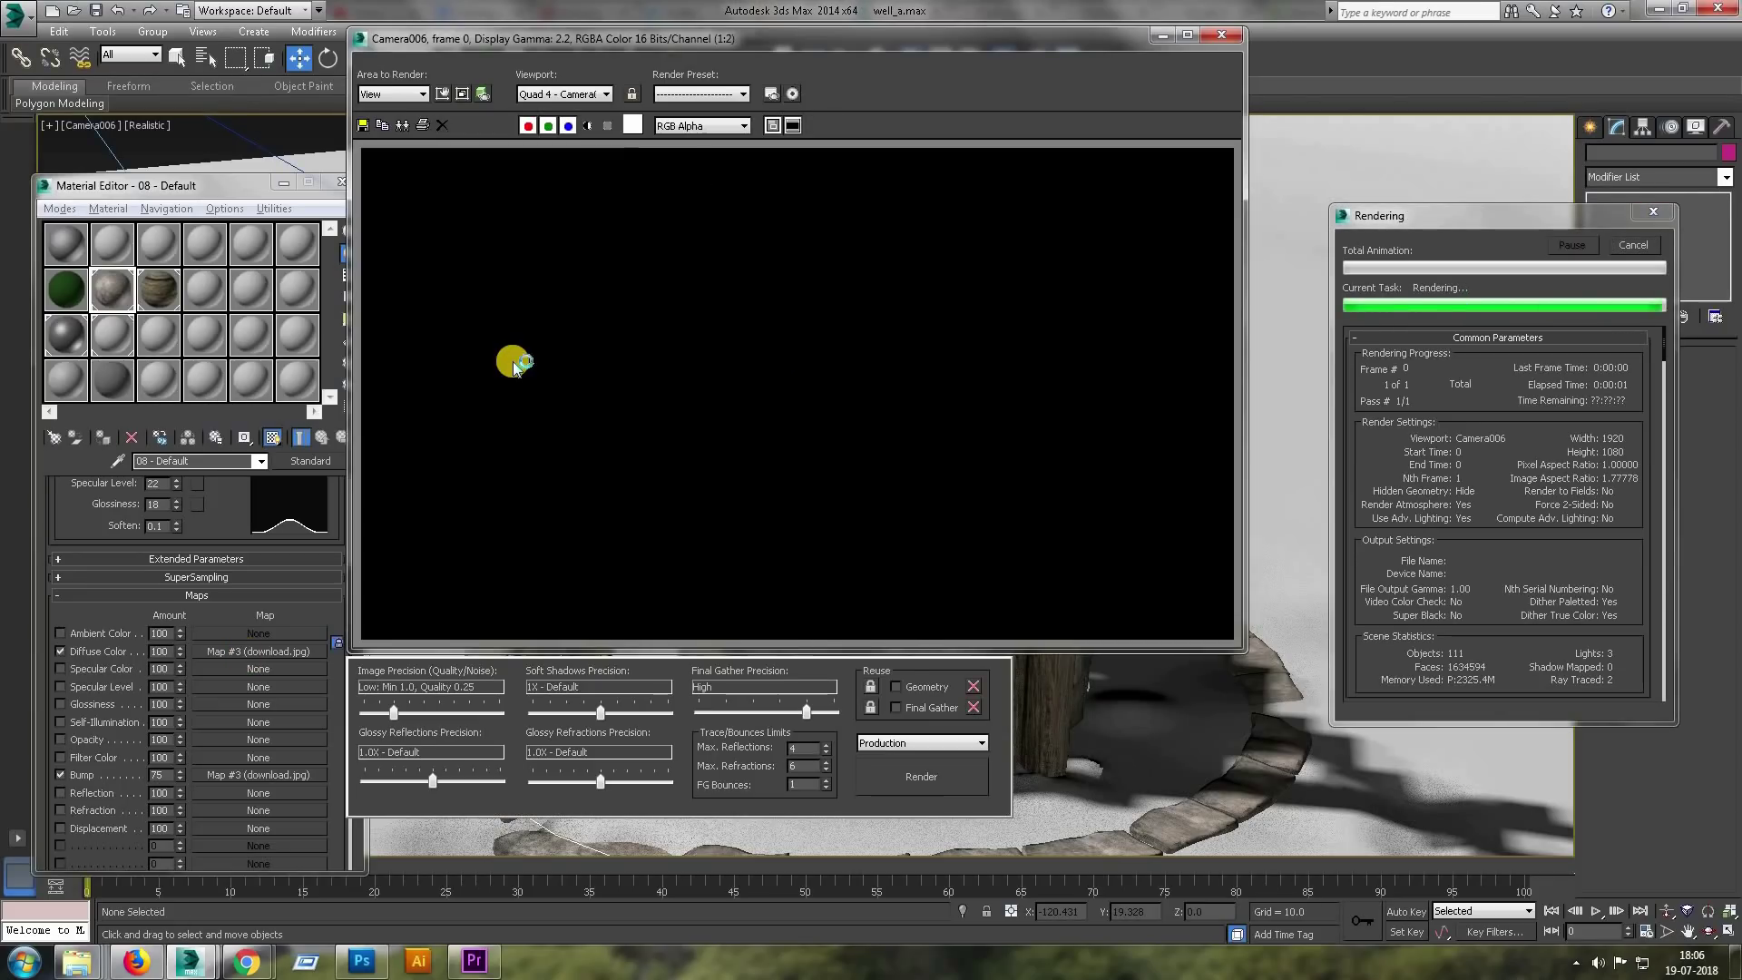